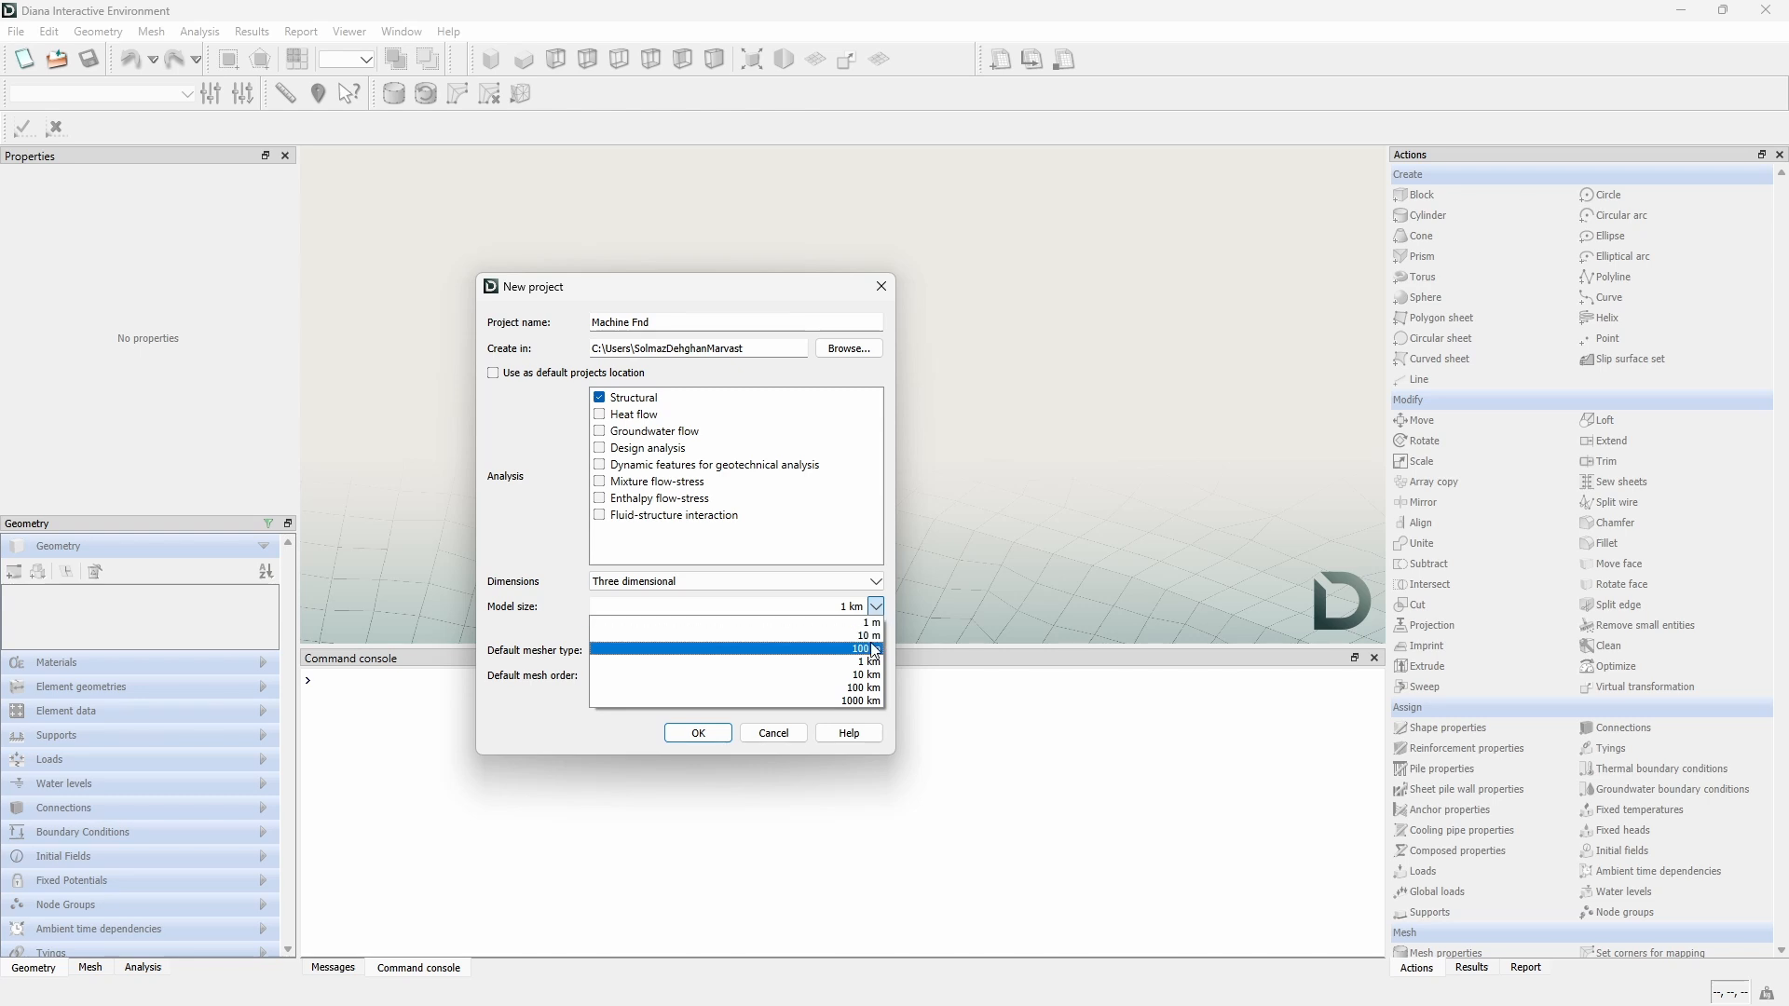
Create the three-dimensional structural project Machine Fnd with a 100 m model size and Hexa/Quad as the default mesher type.
{"action": "left_click", "coordinate": [872, 649]}
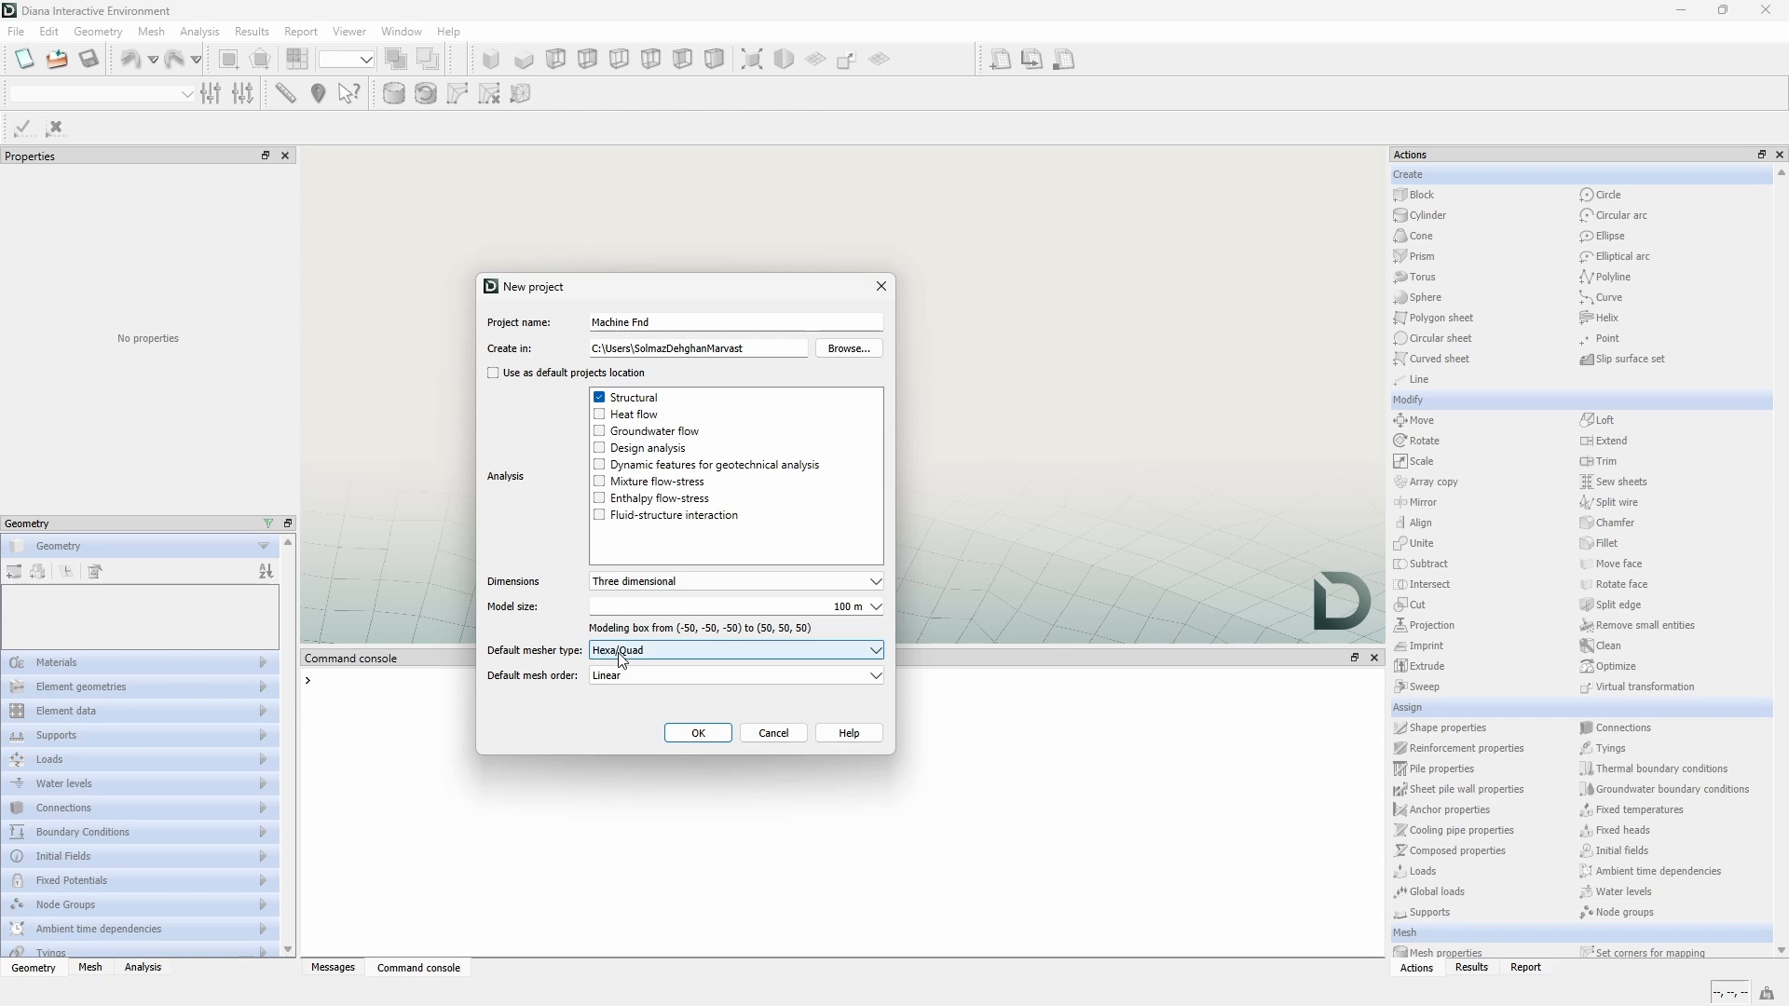
{"action": "left_click", "coordinate": [697, 652]}
{"action": "left_click", "coordinate": [697, 652]}
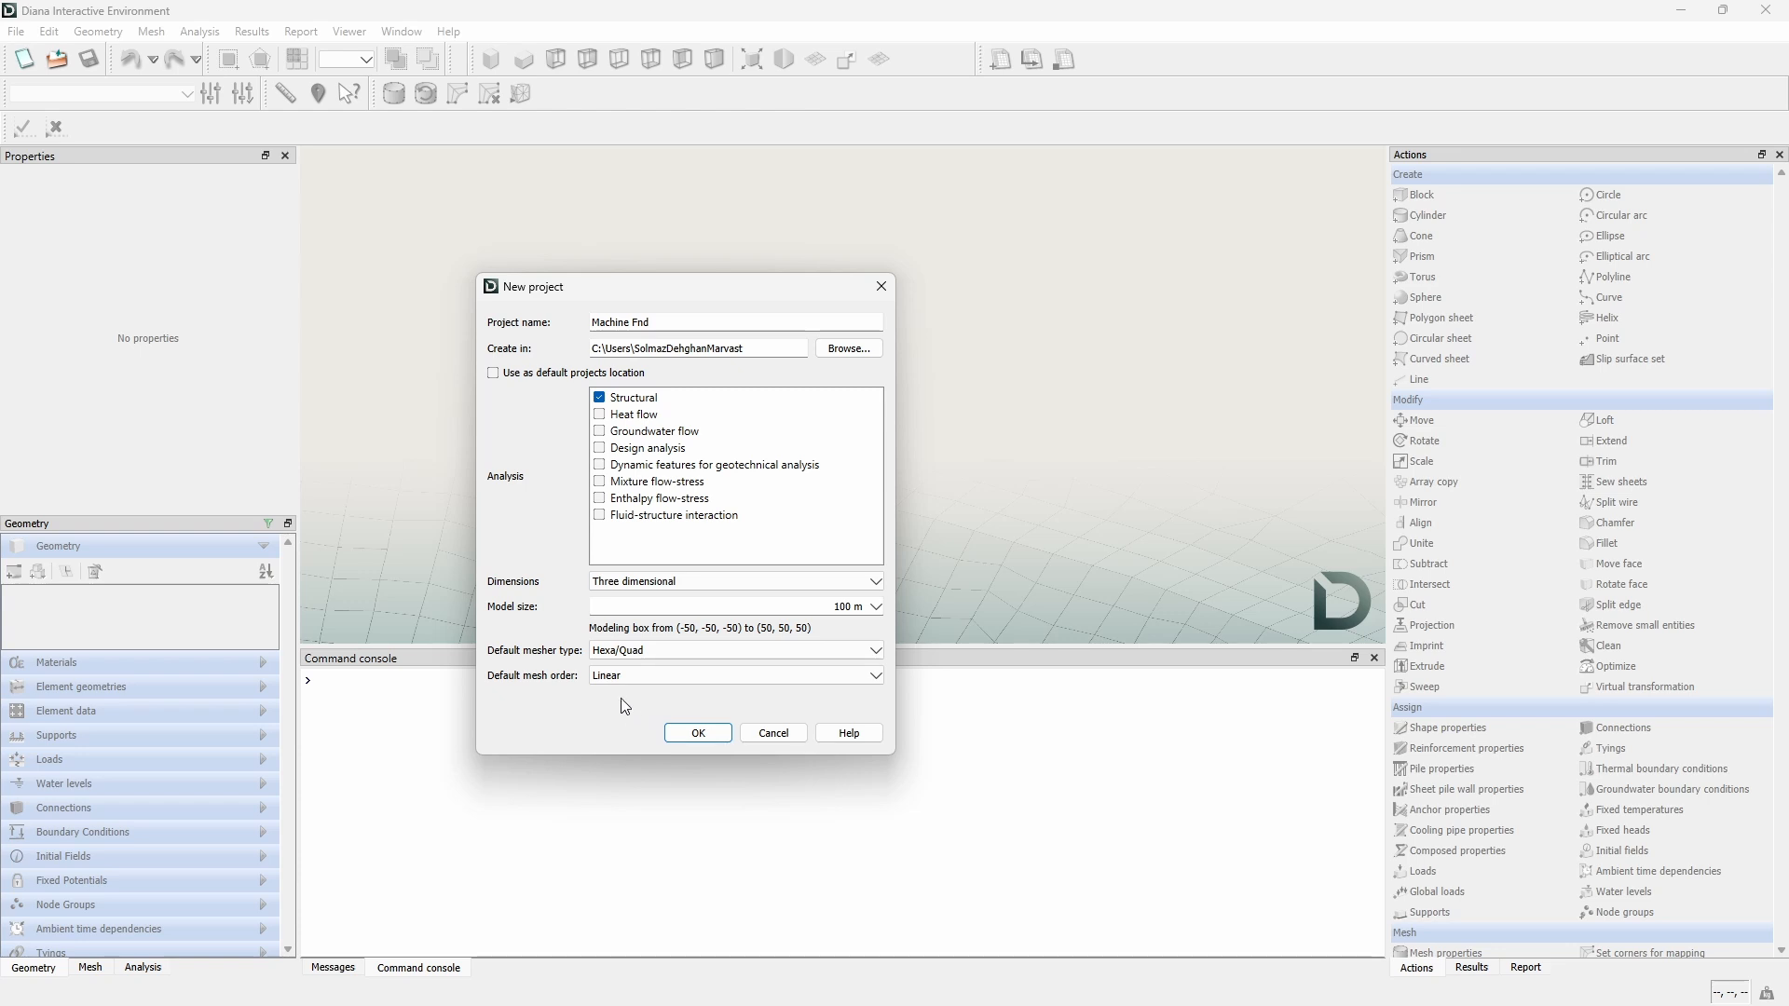
{"action": "left_click", "coordinate": [698, 734]}
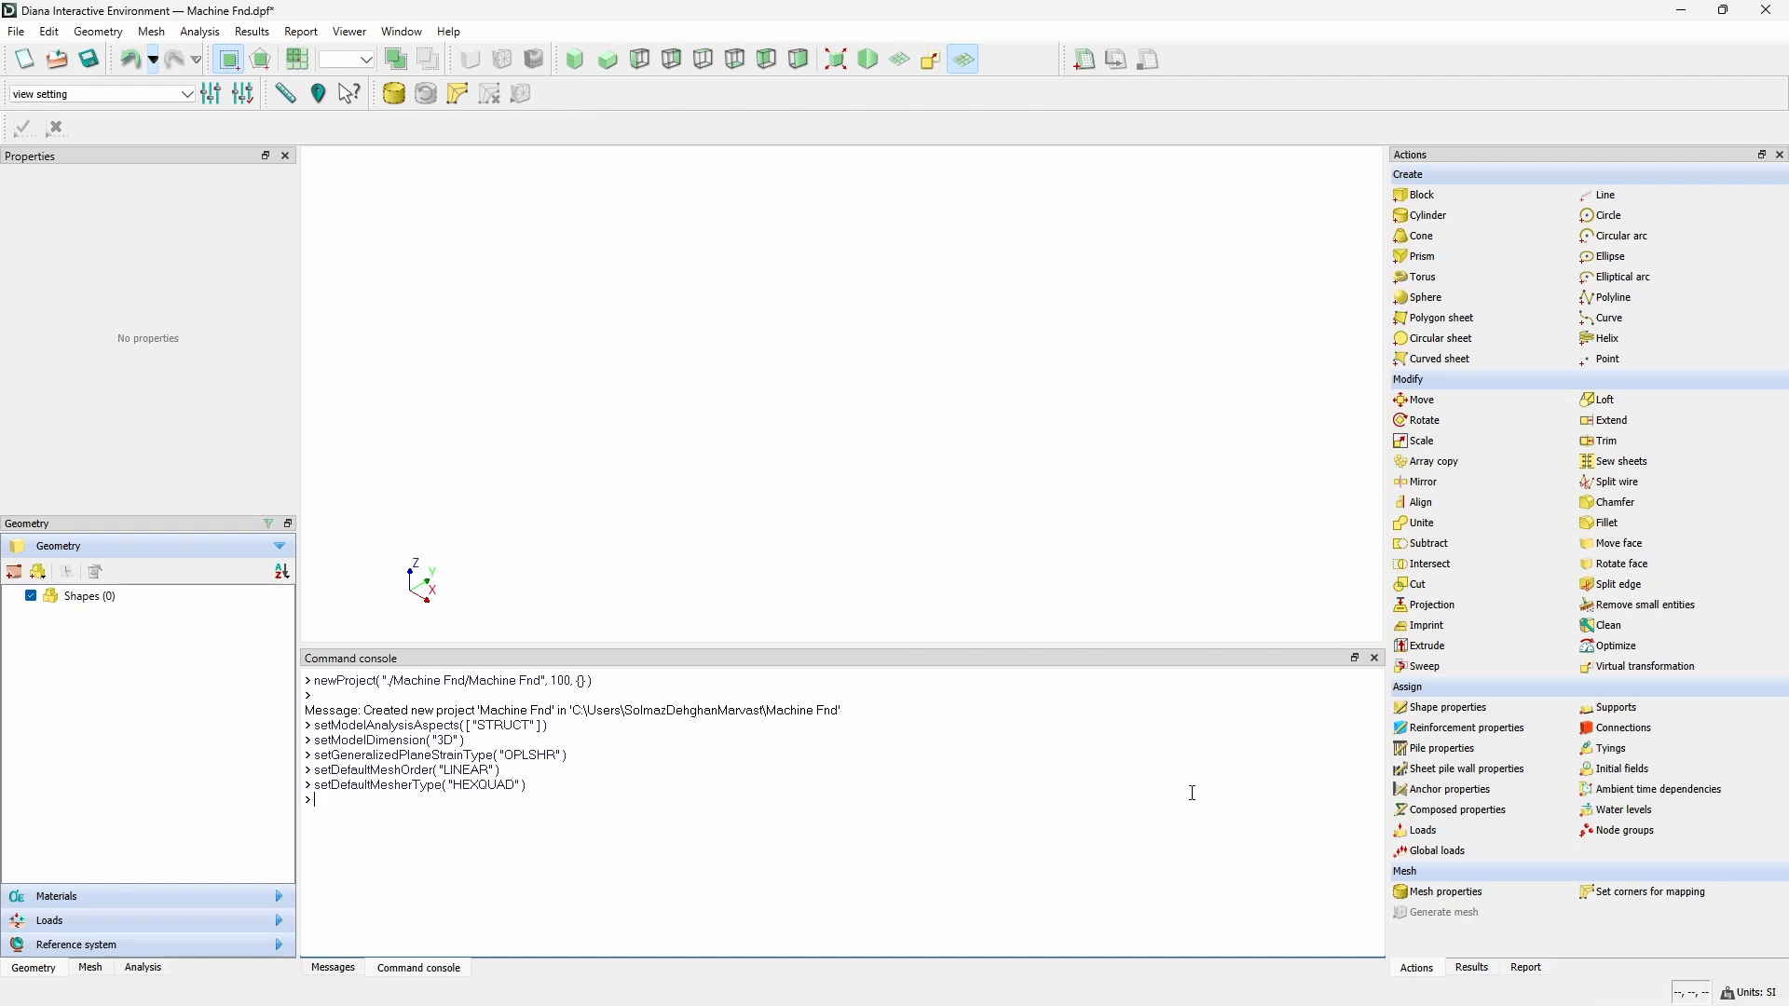
Set the project's angle unit to degree.
{"action": "left_click", "coordinate": [1754, 995]}
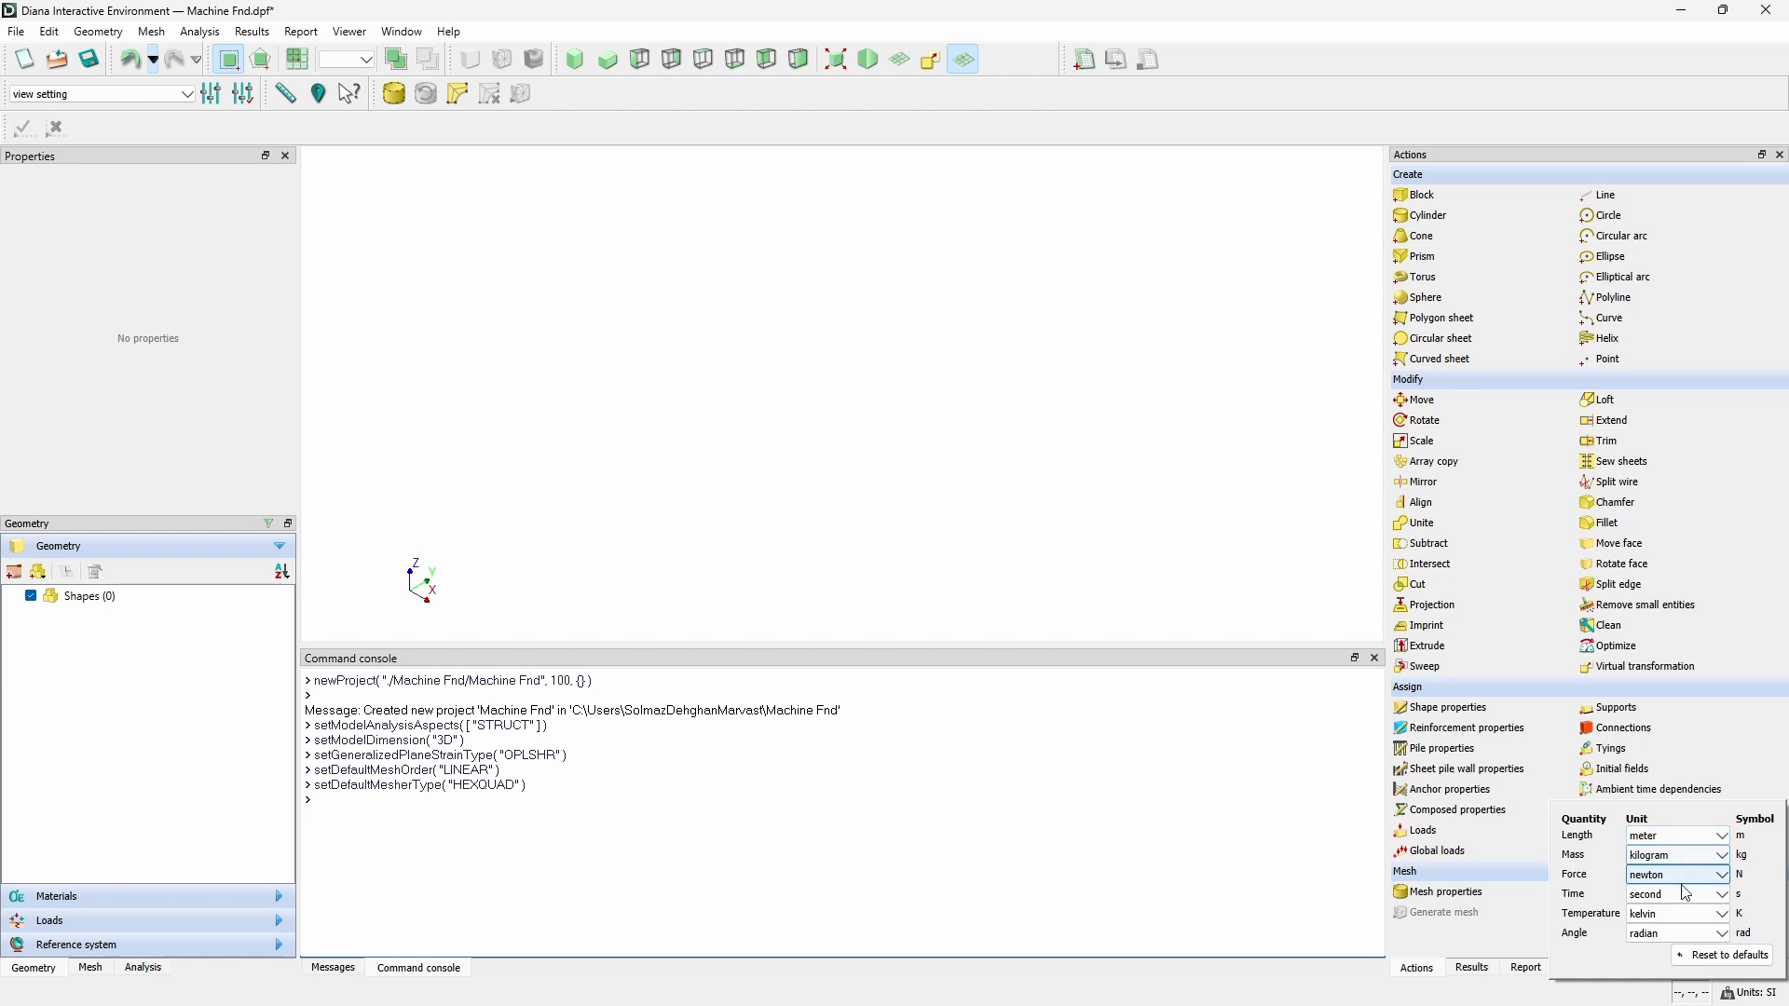
{"action": "left_click", "coordinate": [1659, 934]}
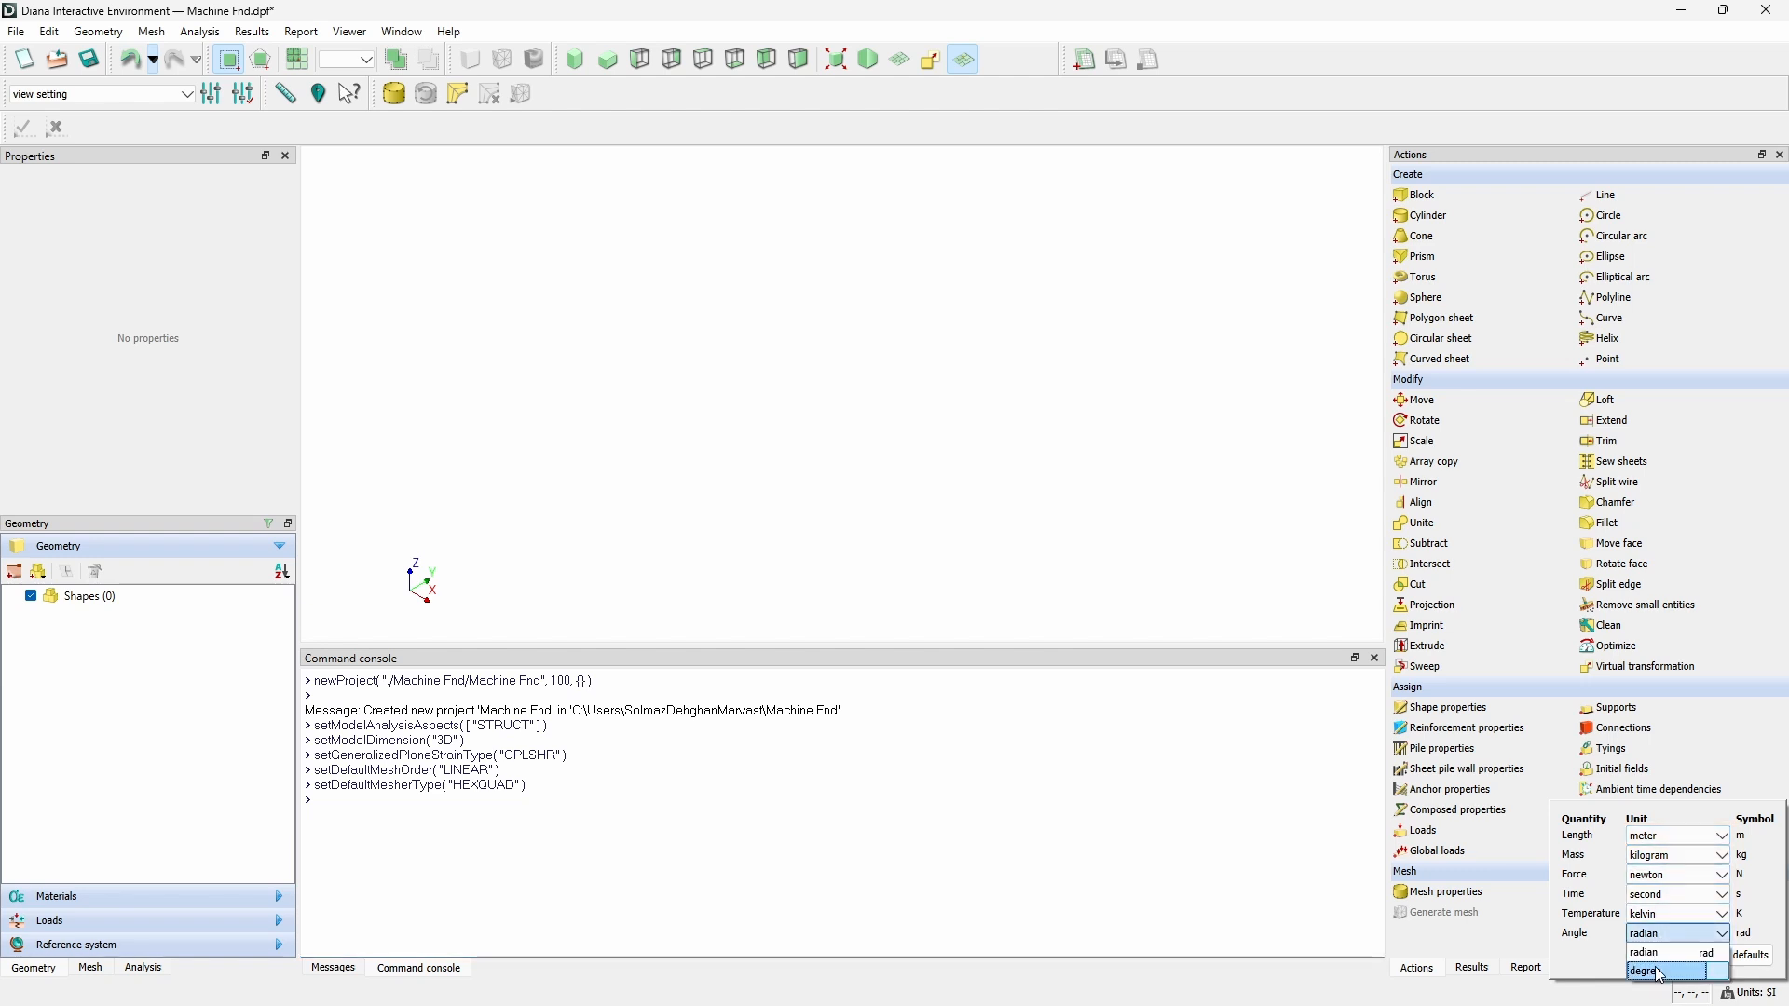
{"action": "left_click", "coordinate": [1659, 970]}
{"action": "left_click", "coordinate": [1200, 561]}
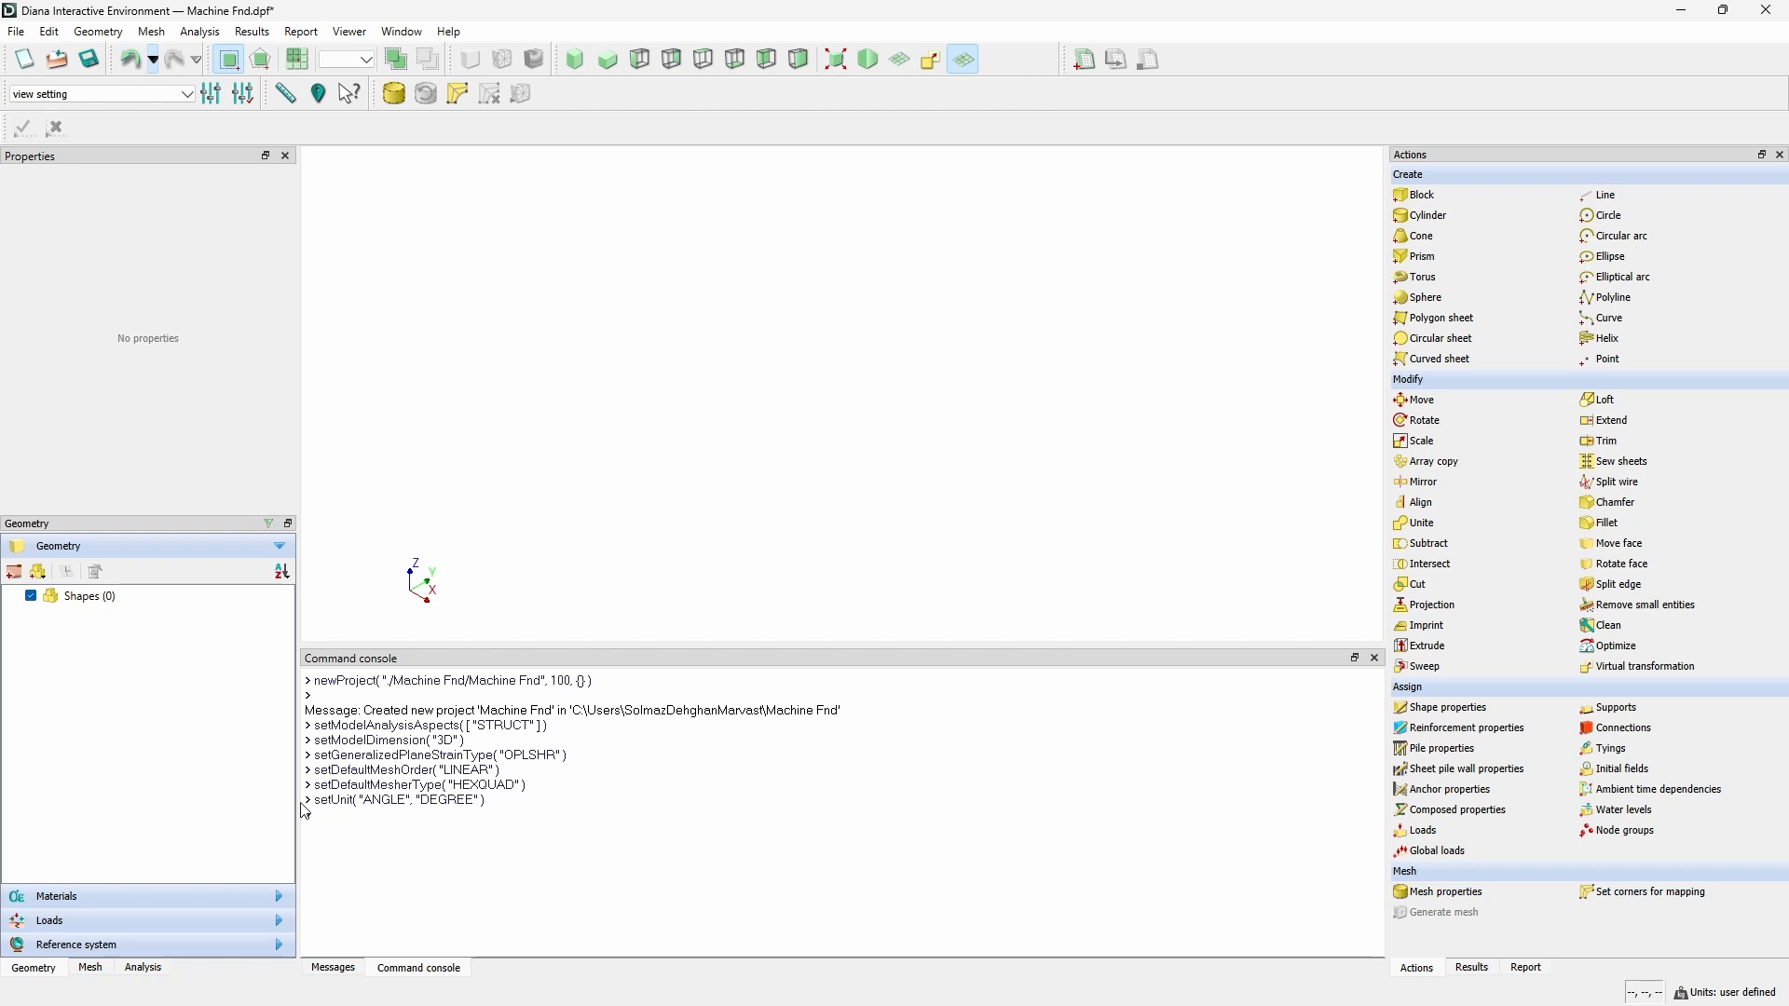
Paste the copied script commands into the command console to generate the foundation, frame, point masses and soil block.
{"action": "left_click", "coordinate": [17, 31]}
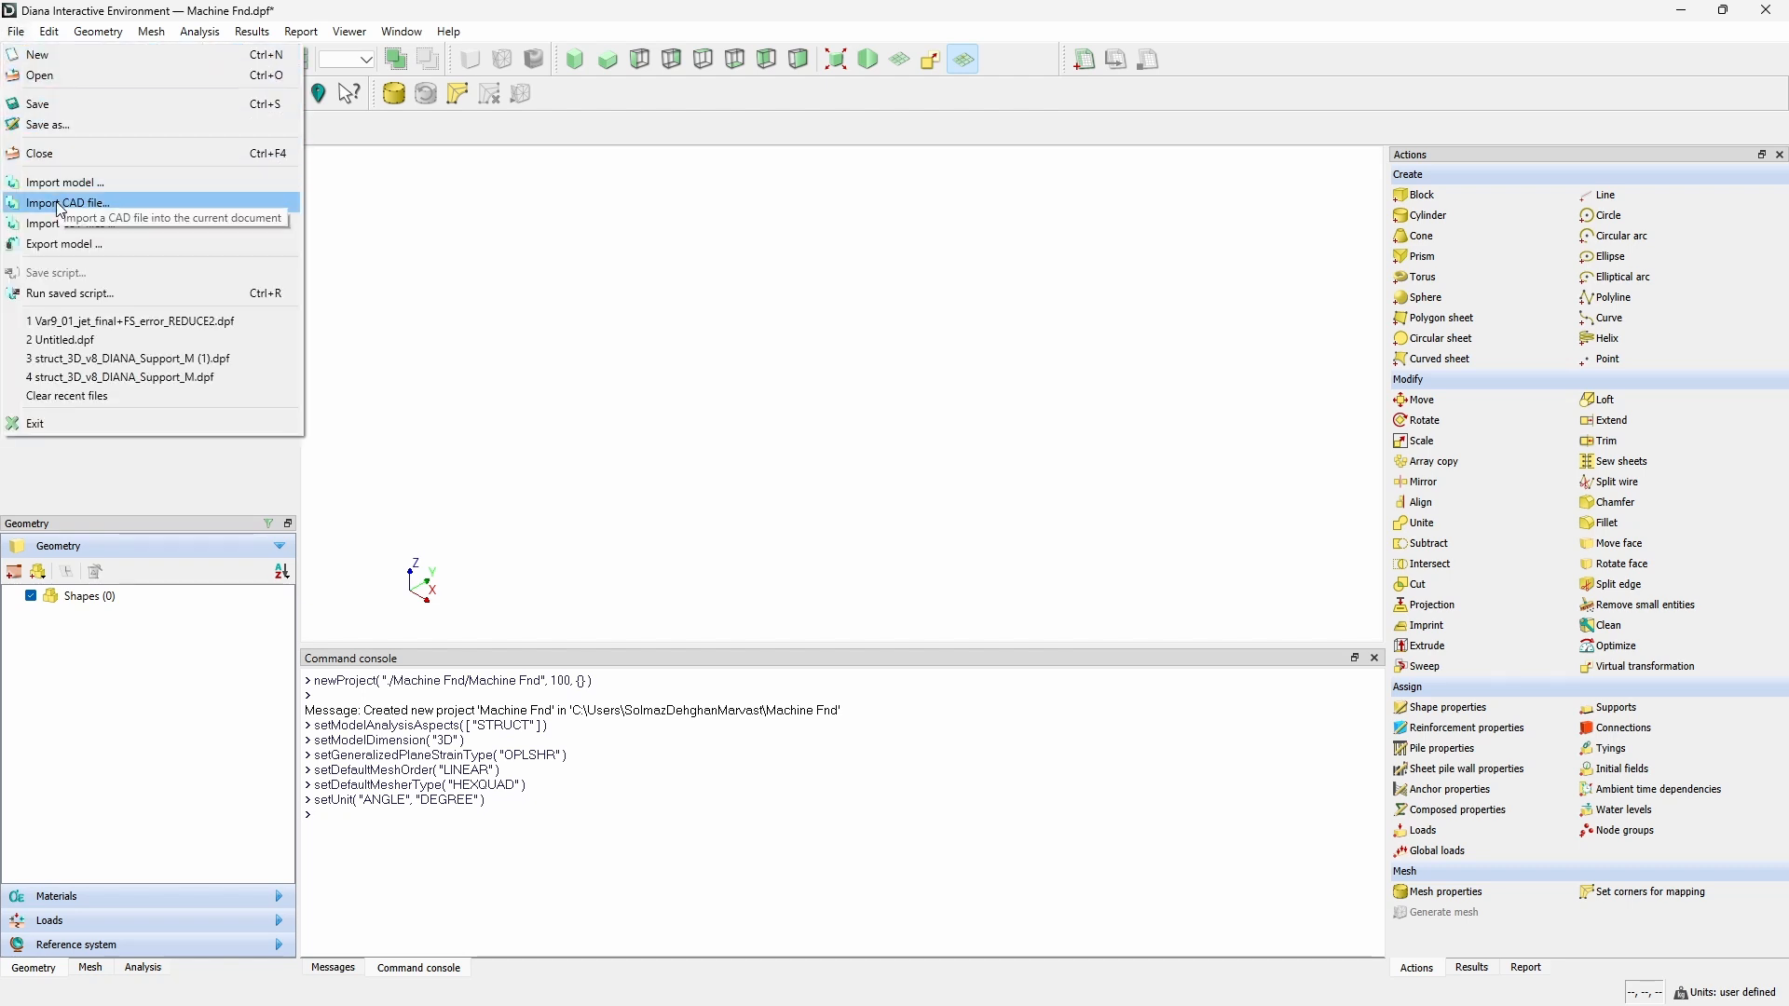
{"action": "left_click", "coordinate": [613, 370]}
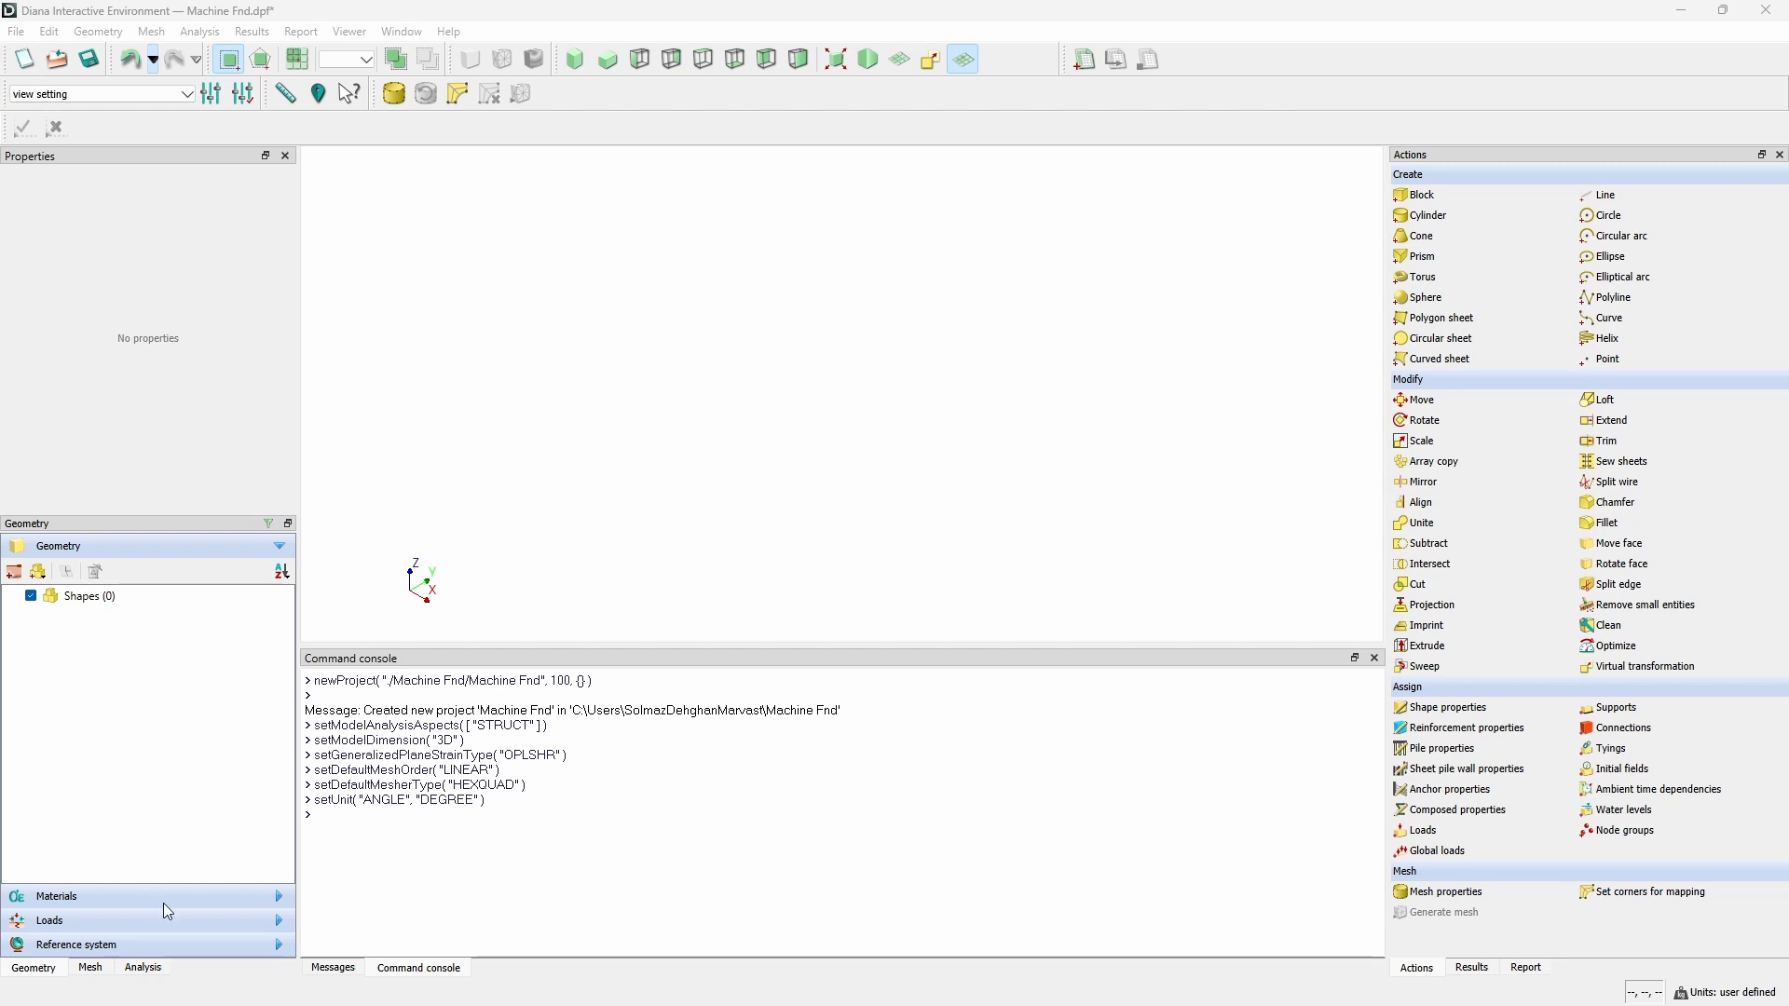
{"action": "left_click", "coordinate": [375, 814]}
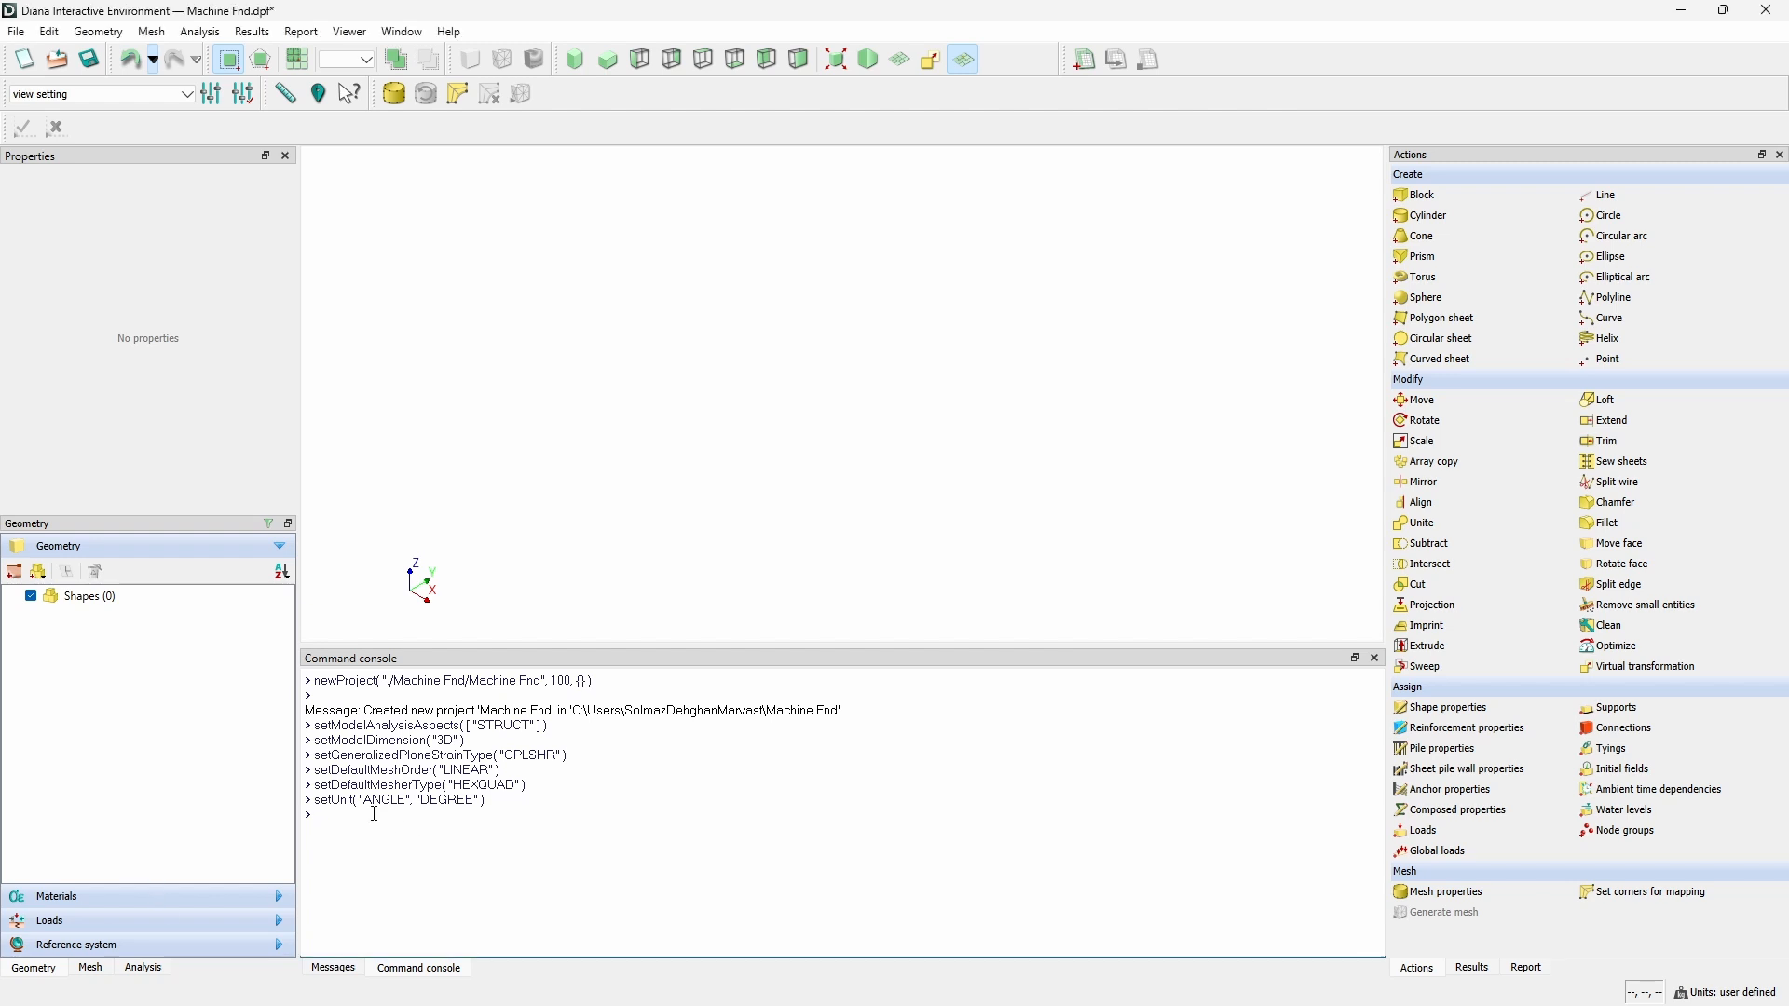
{"action": "key", "text": "ctrl+v"}
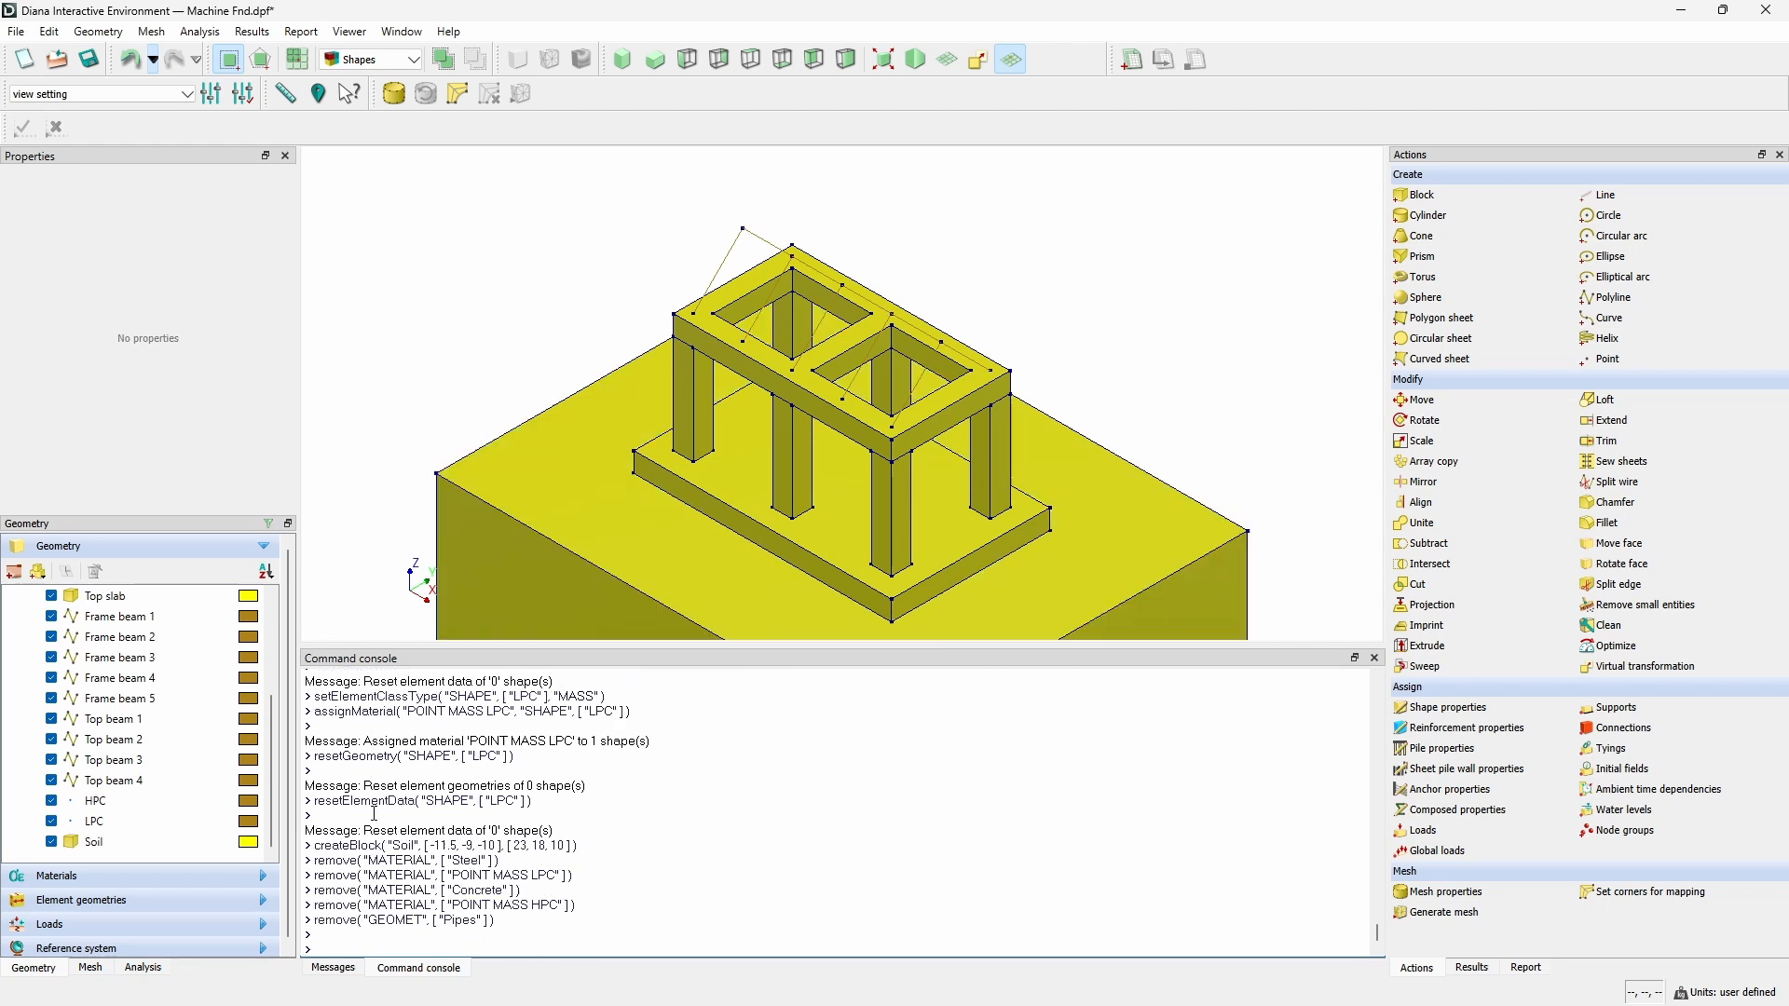
Display the messages and examine the generated foundation, beams, HPC and LPC points and soil block from different angles.
{"action": "left_click", "coordinate": [328, 969]}
{"action": "scroll", "coordinate": [593, 284], "scroll_direction": "down", "scroll_amount": 1}
{"action": "scroll", "coordinate": [590, 280], "scroll_direction": "down", "scroll_amount": 5}
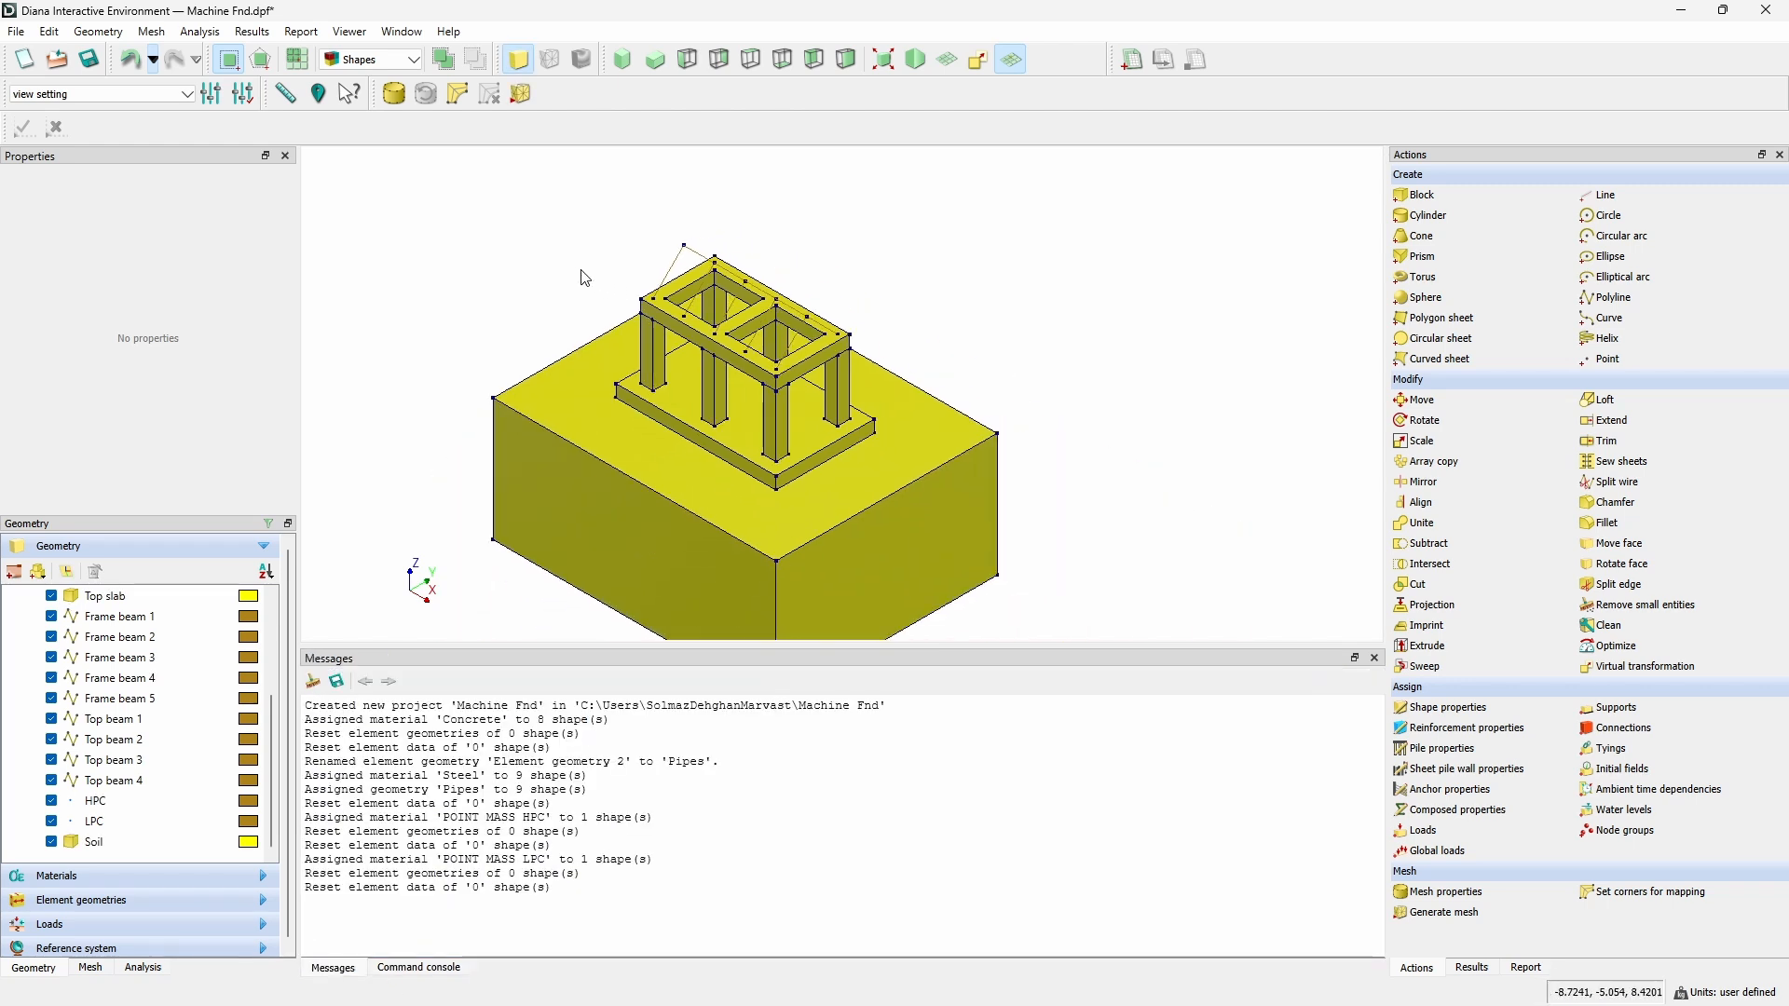
{"action": "scroll", "coordinate": [656, 508], "scroll_direction": "up", "scroll_amount": 3}
{"action": "scroll", "coordinate": [732, 479], "scroll_direction": "up", "scroll_amount": 2}
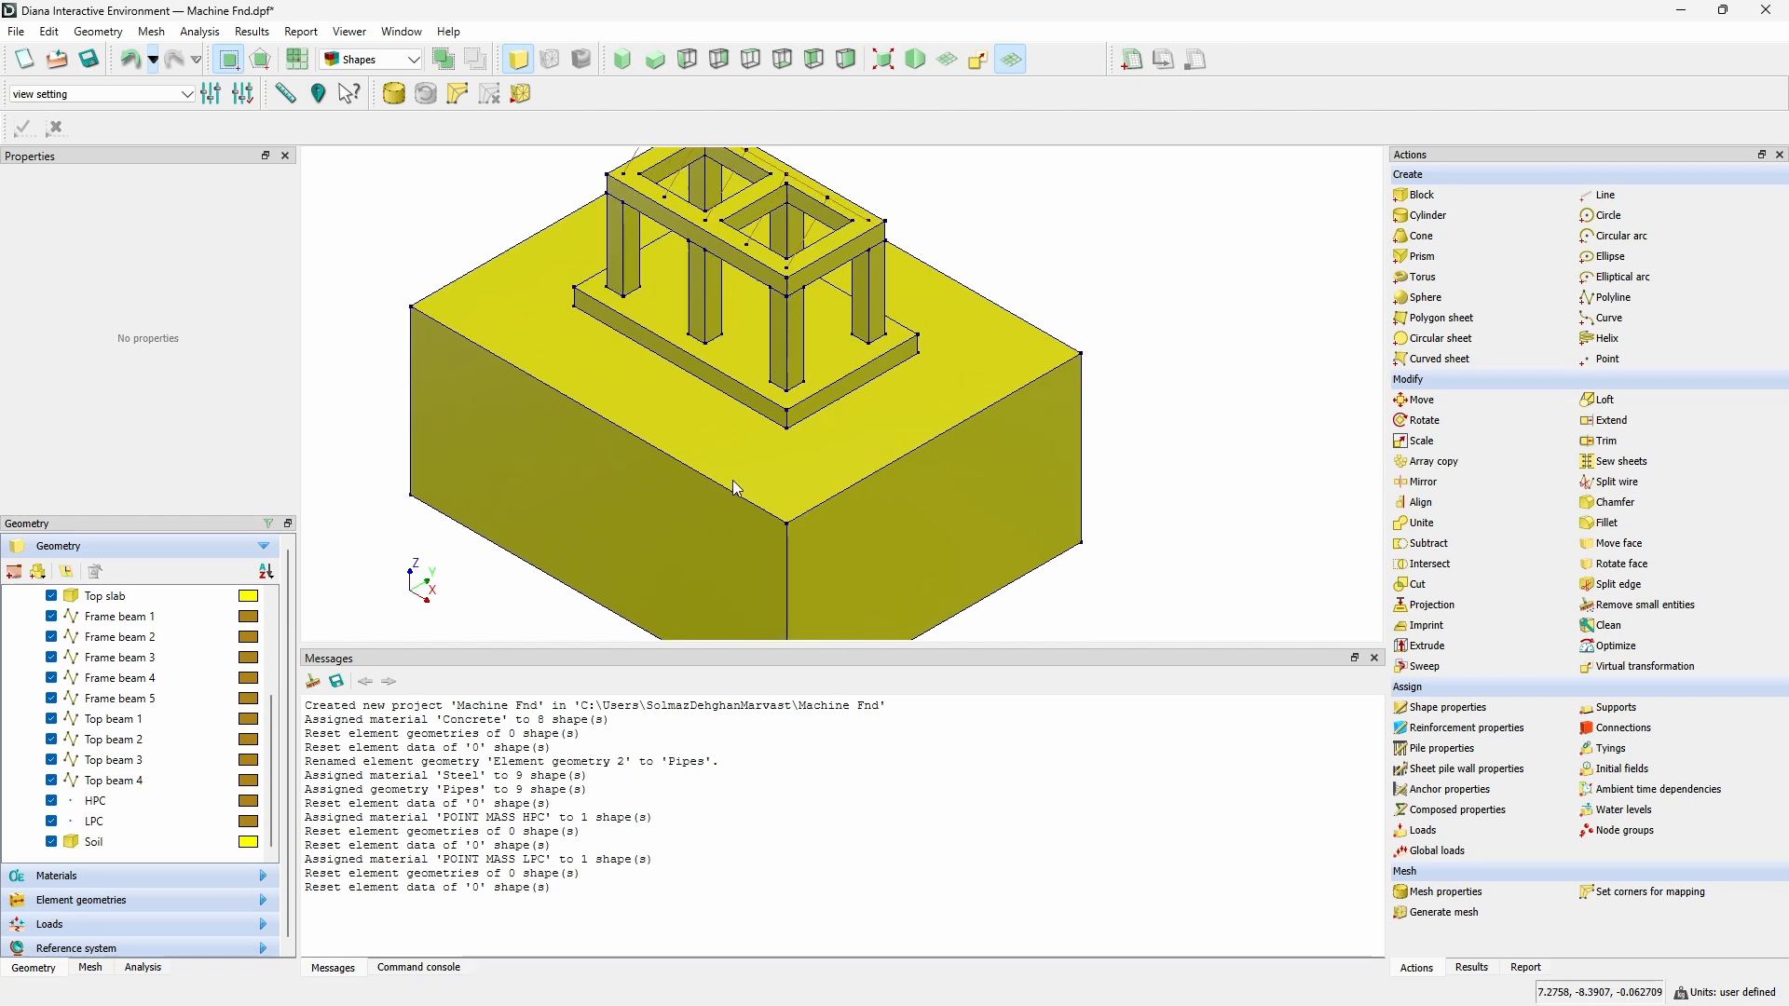
{"action": "scroll", "coordinate": [760, 503], "scroll_direction": "down", "scroll_amount": 1}
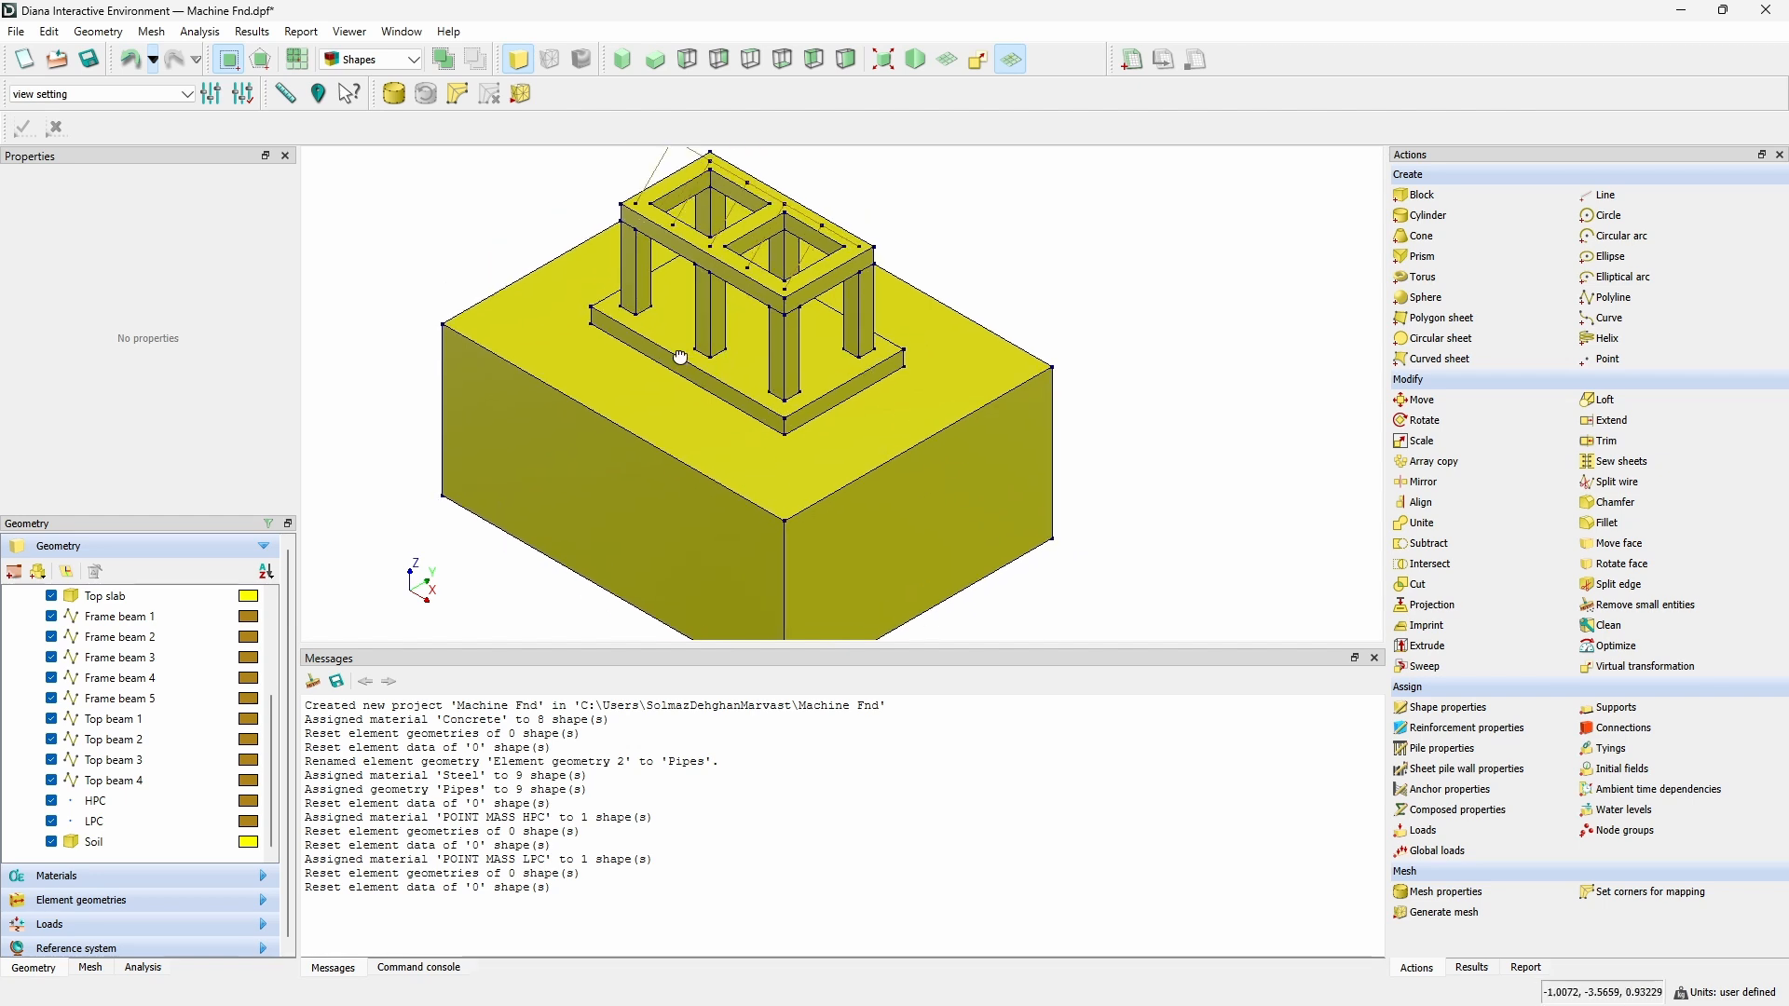
{"action": "middle_click_drag", "start_coordinate": [679, 355], "coordinate": [744, 329]}
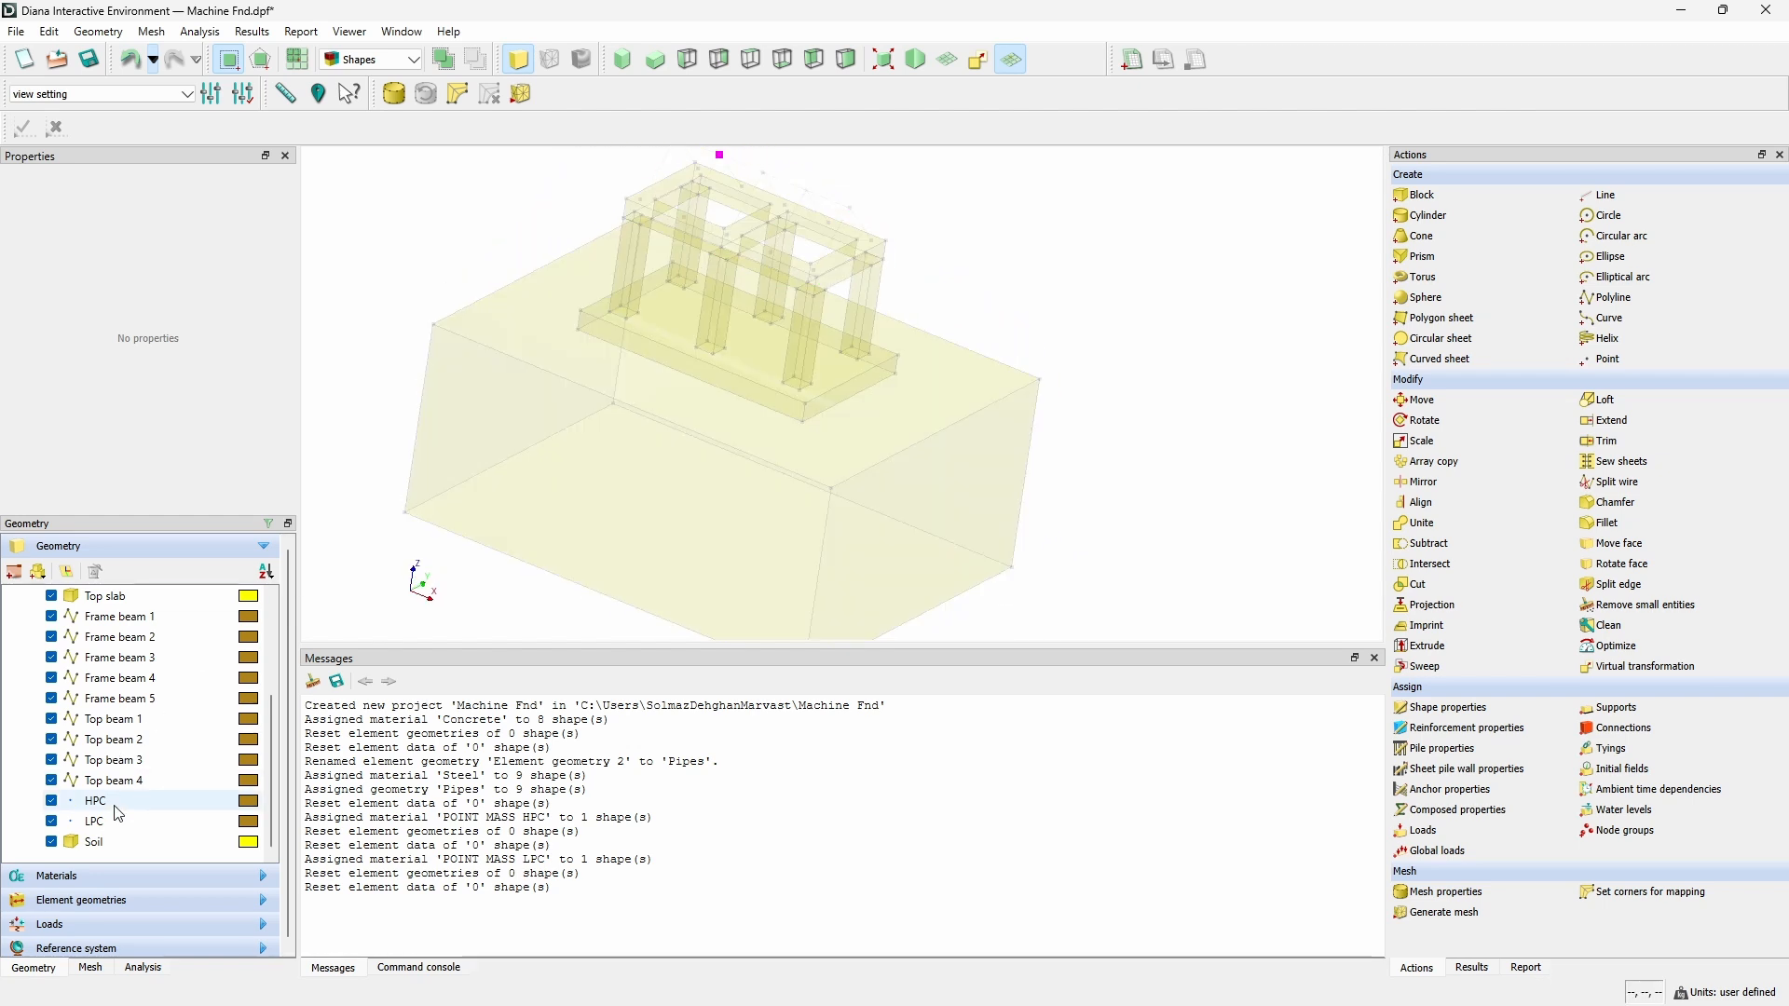
{"action": "middle_click_drag", "start_coordinate": [824, 462], "coordinate": [766, 462]}
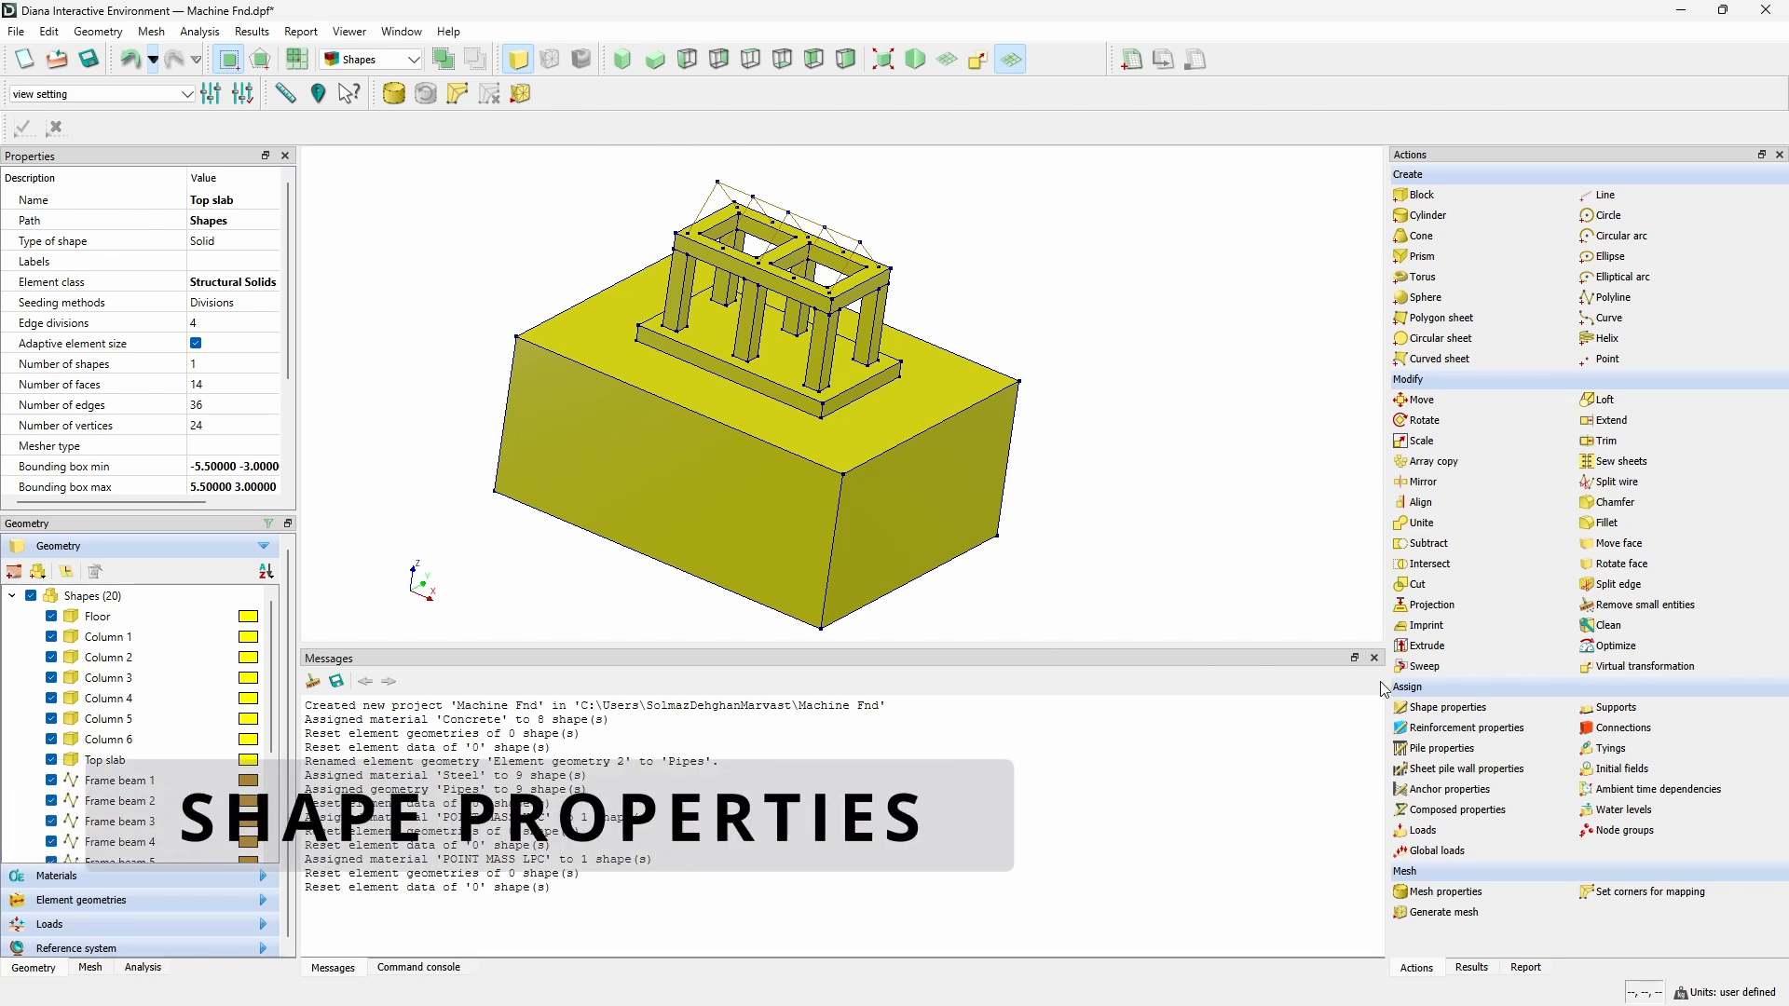
Start assigning shape properties with the floor, Columns 1 to 6 and the top slab as the selected shapes.
{"action": "left_click", "coordinate": [1429, 710]}
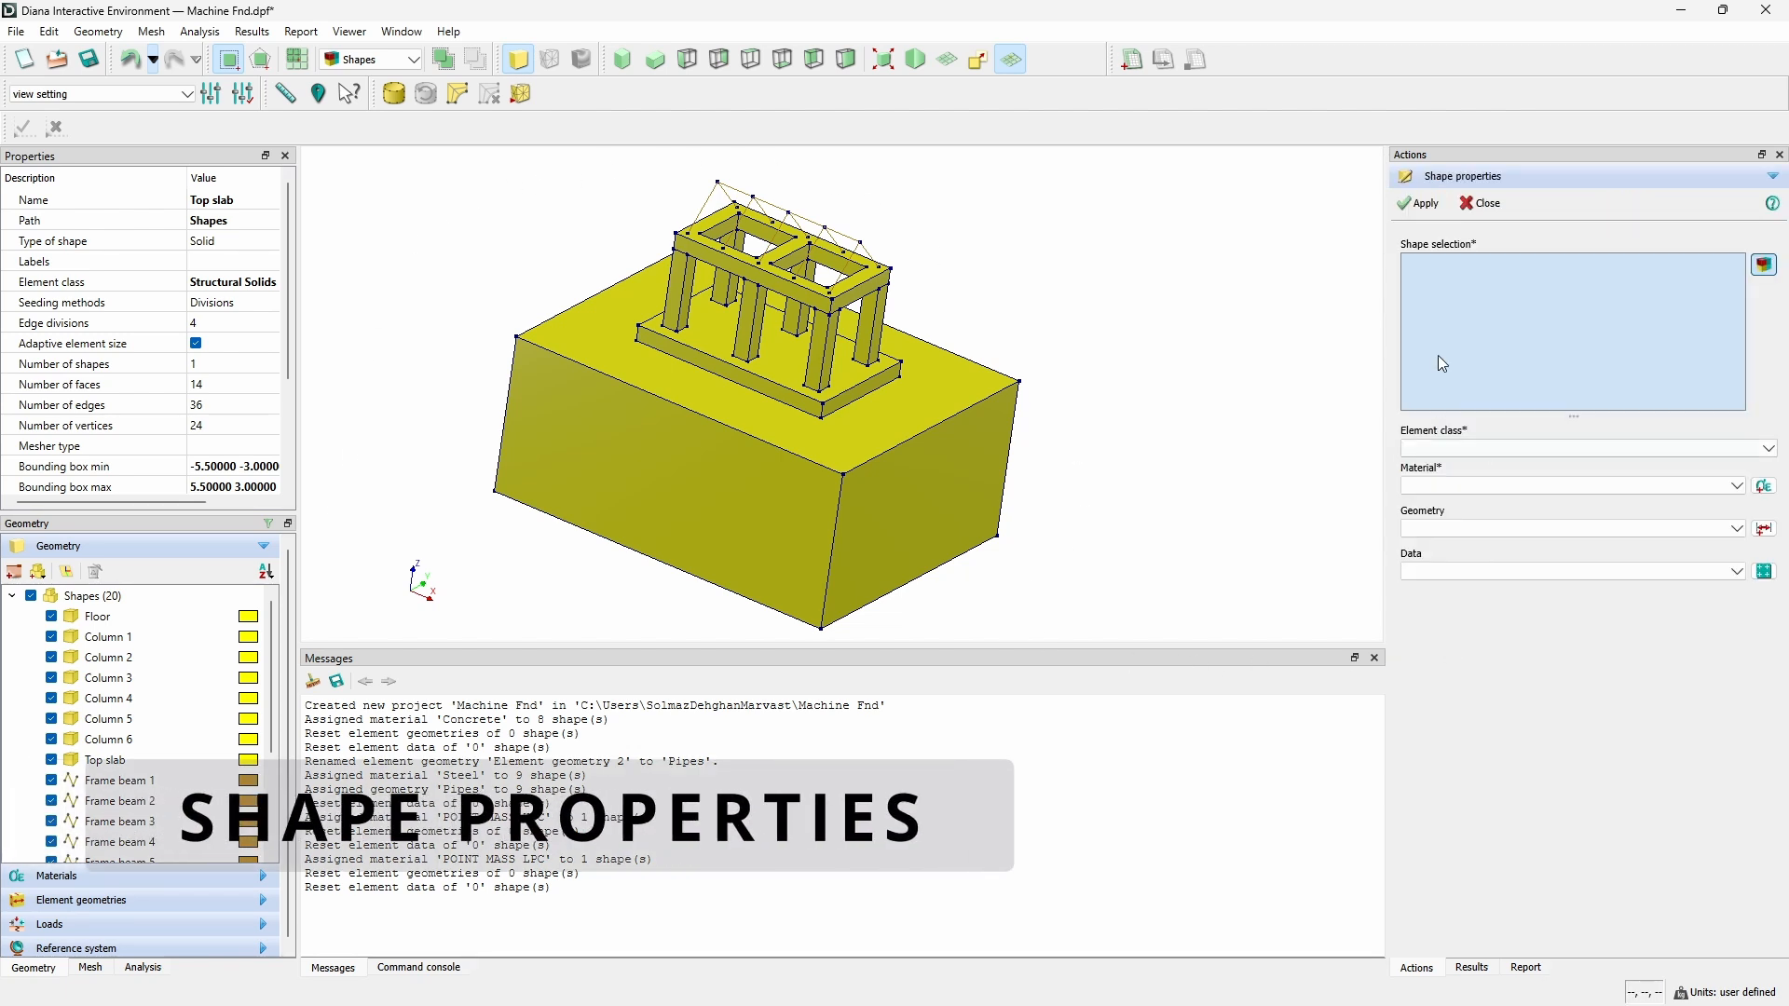
{"action": "left_click", "coordinate": [189, 619]}
{"action": "left_click", "coordinate": [186, 638], "text": "ctrl"}
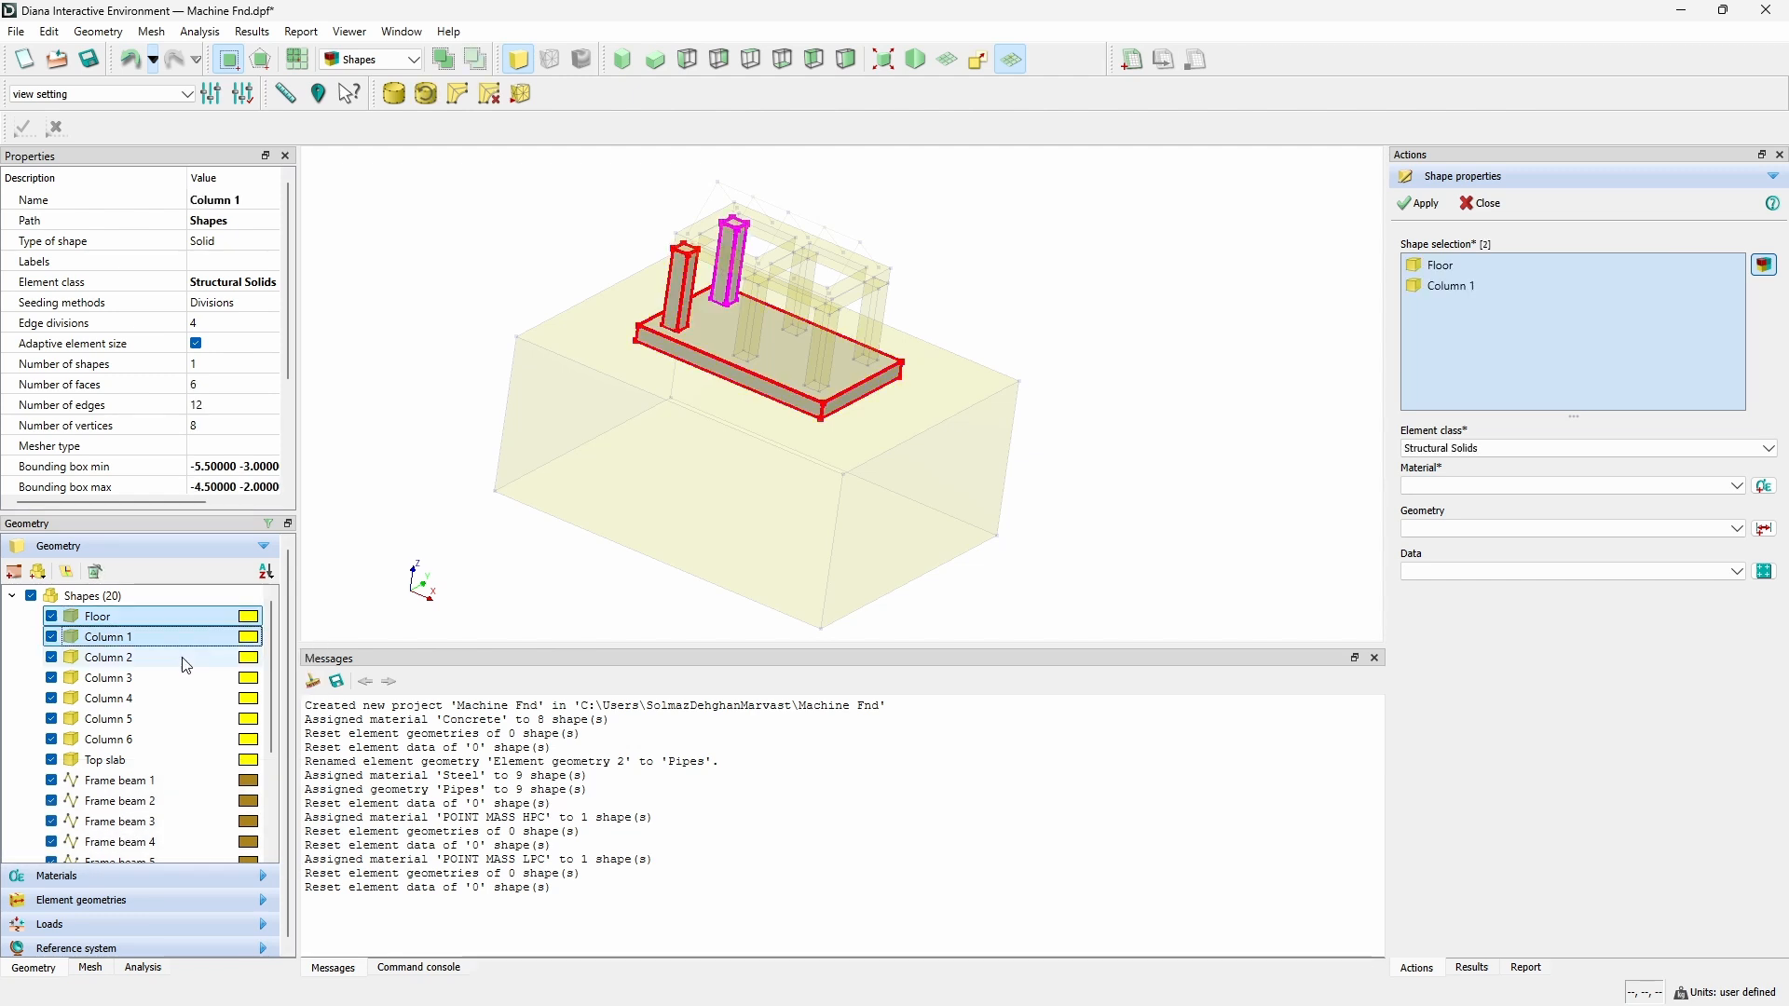
{"action": "left_click", "coordinate": [185, 660], "text": "ctrl"}
{"action": "left_click", "coordinate": [183, 678], "text": "ctrl"}
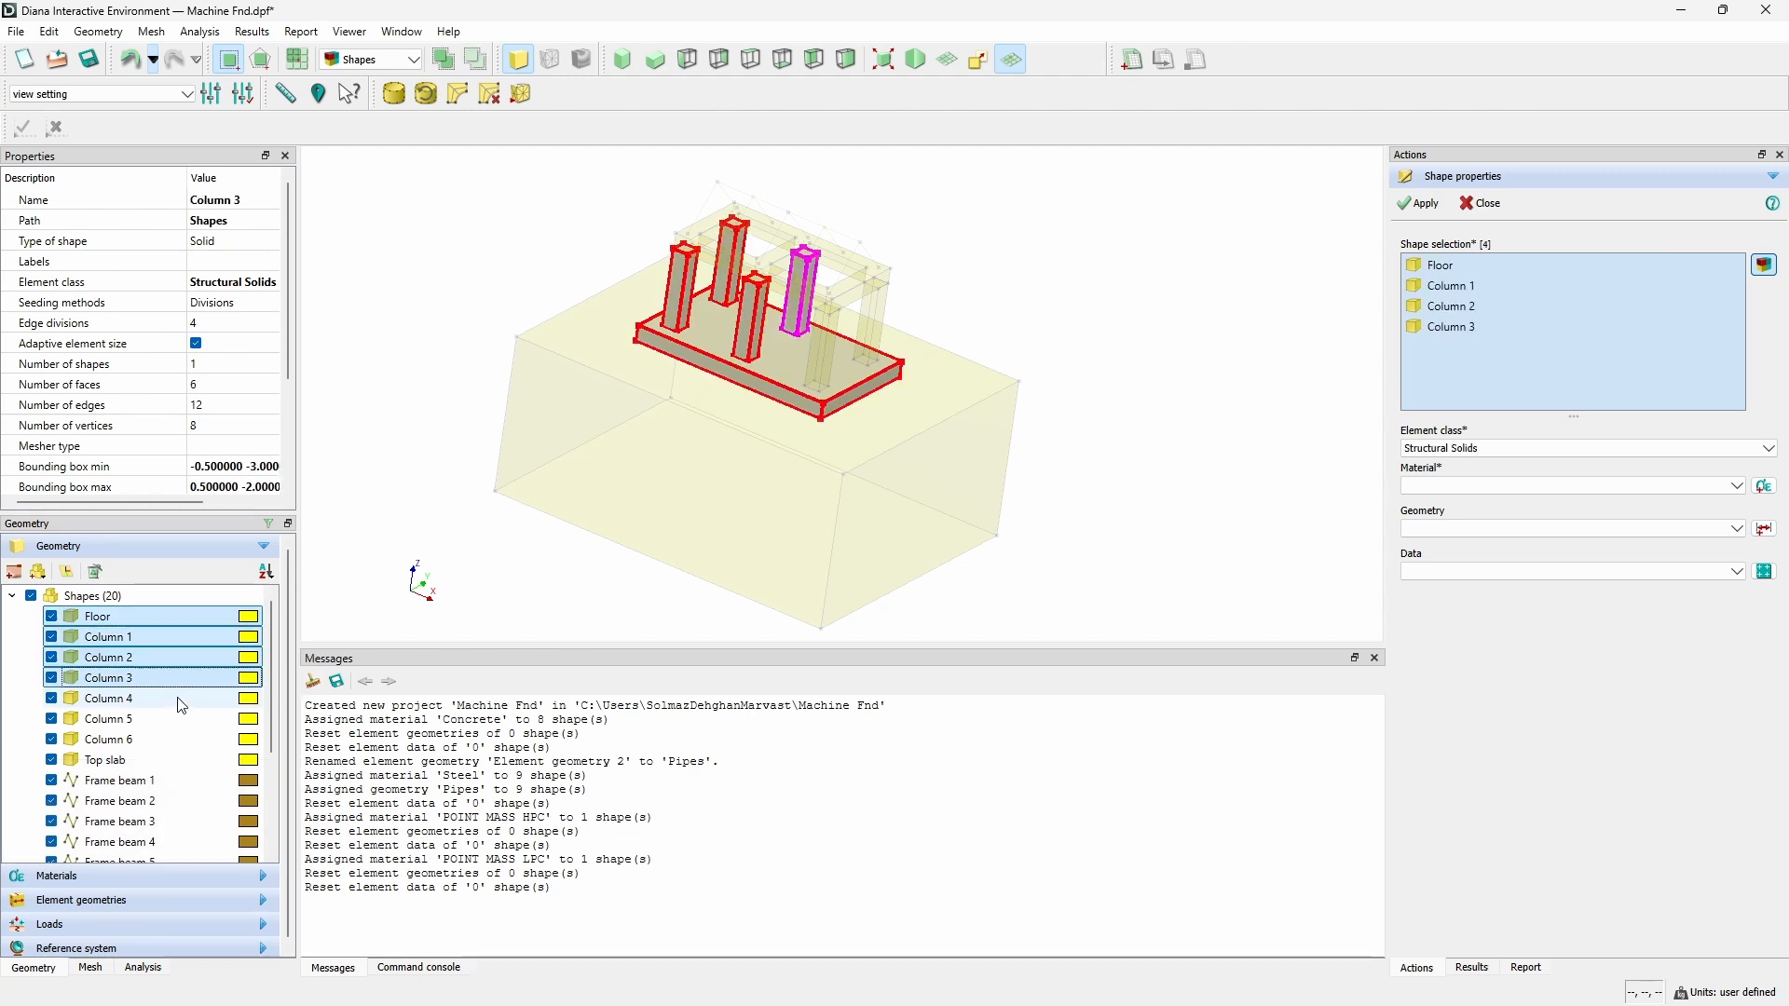
{"action": "left_click", "coordinate": [182, 699], "text": "ctrl"}
{"action": "left_click", "coordinate": [182, 719], "text": "ctrl"}
{"action": "left_click", "coordinate": [182, 739], "text": "ctrl"}
{"action": "left_click", "coordinate": [181, 760], "text": "ctrl"}
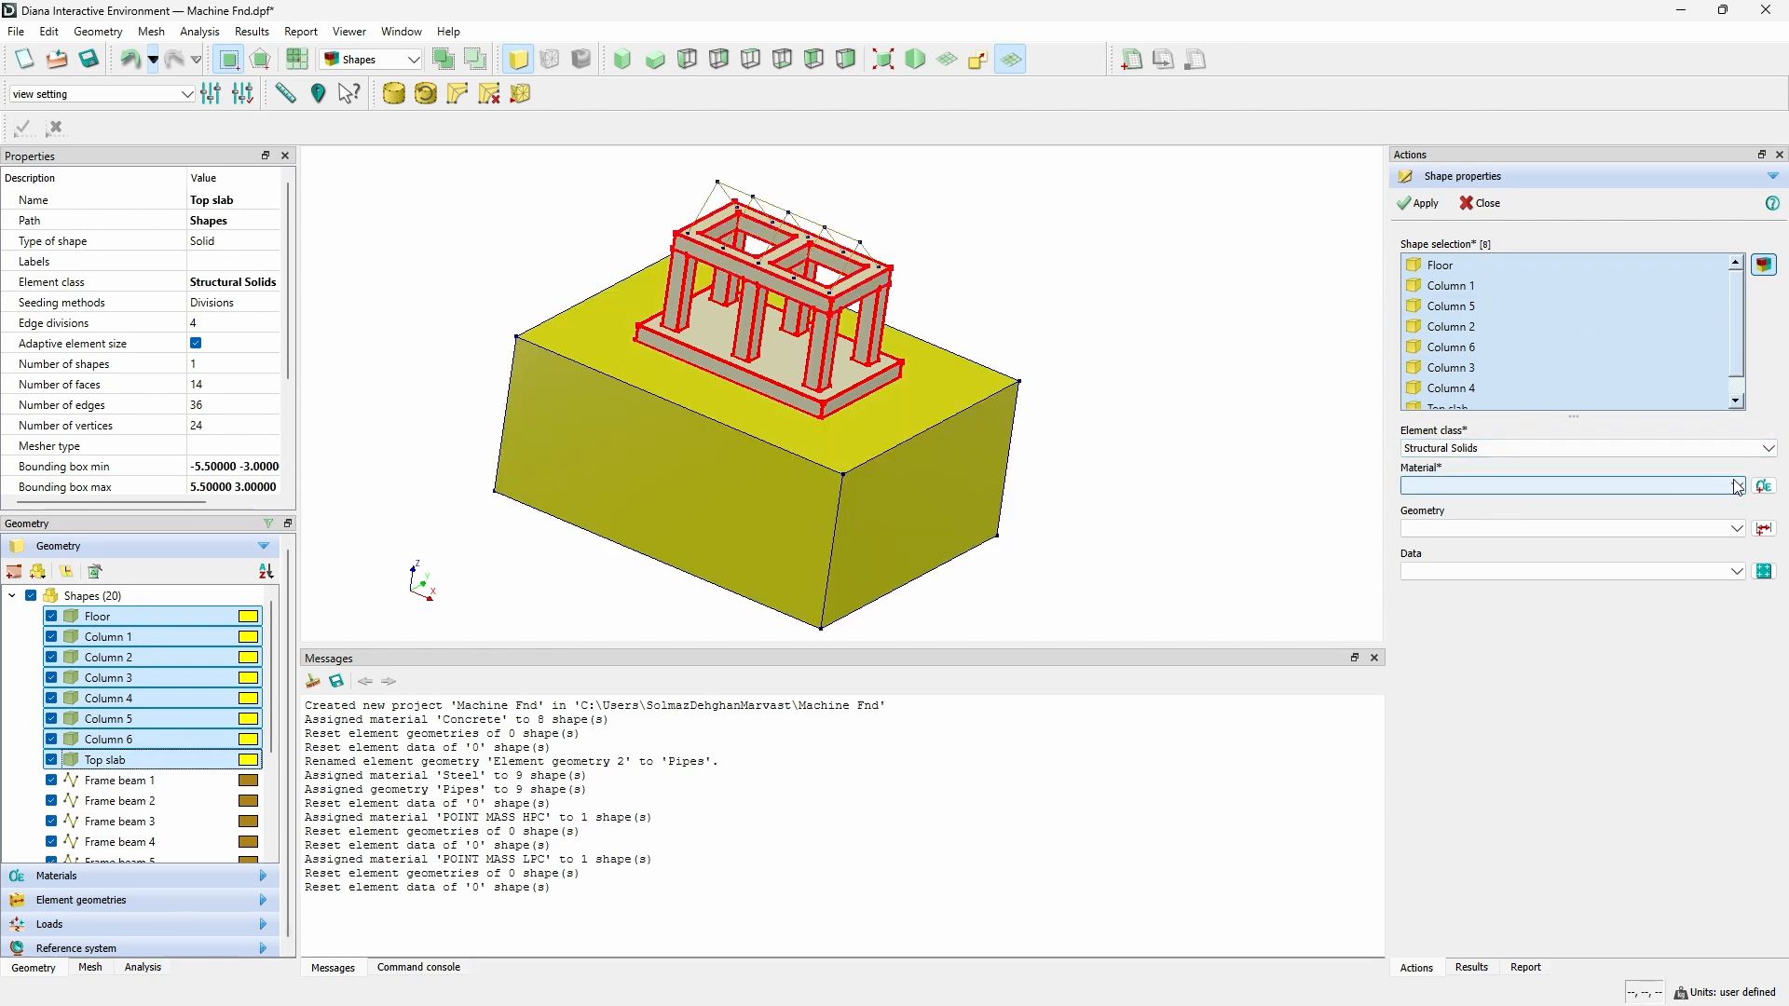
Add a material named Concrete from the concrete design codes, using the Eurocode 2 EN 1992-1-1 material model.
{"action": "left_click", "coordinate": [1768, 487]}
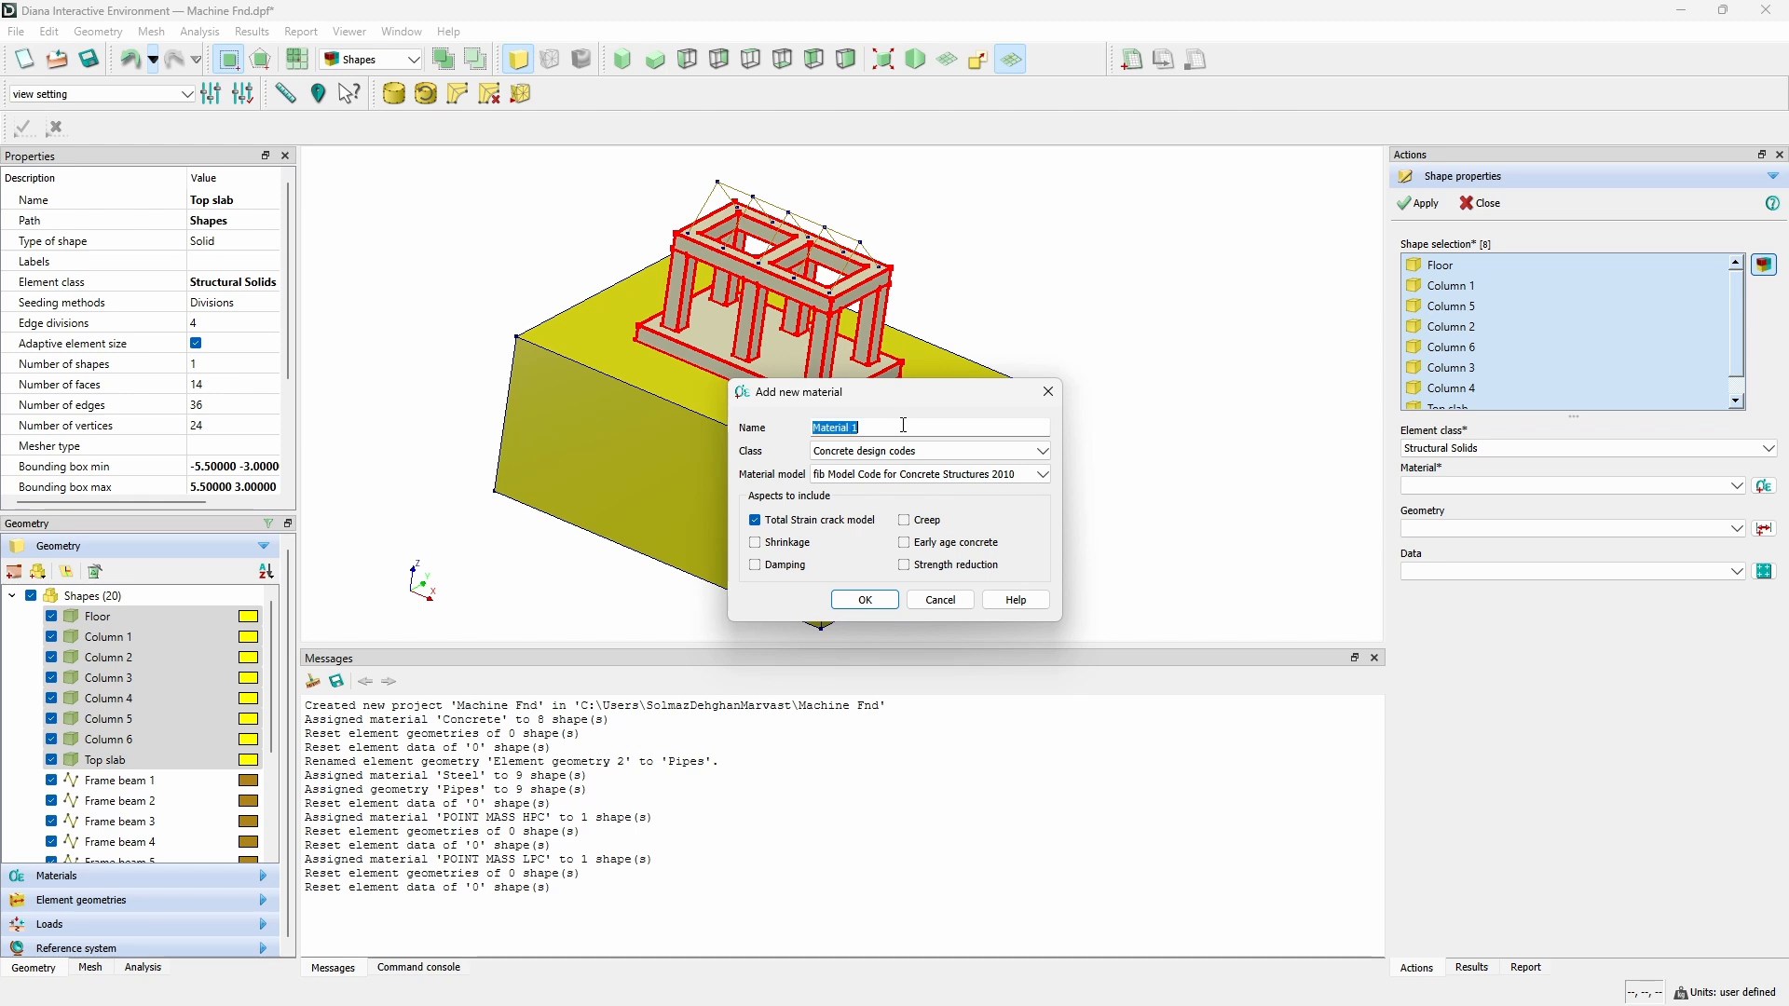
{"action": "type", "text": "Concrete"}
{"action": "left_click", "coordinate": [921, 474]}
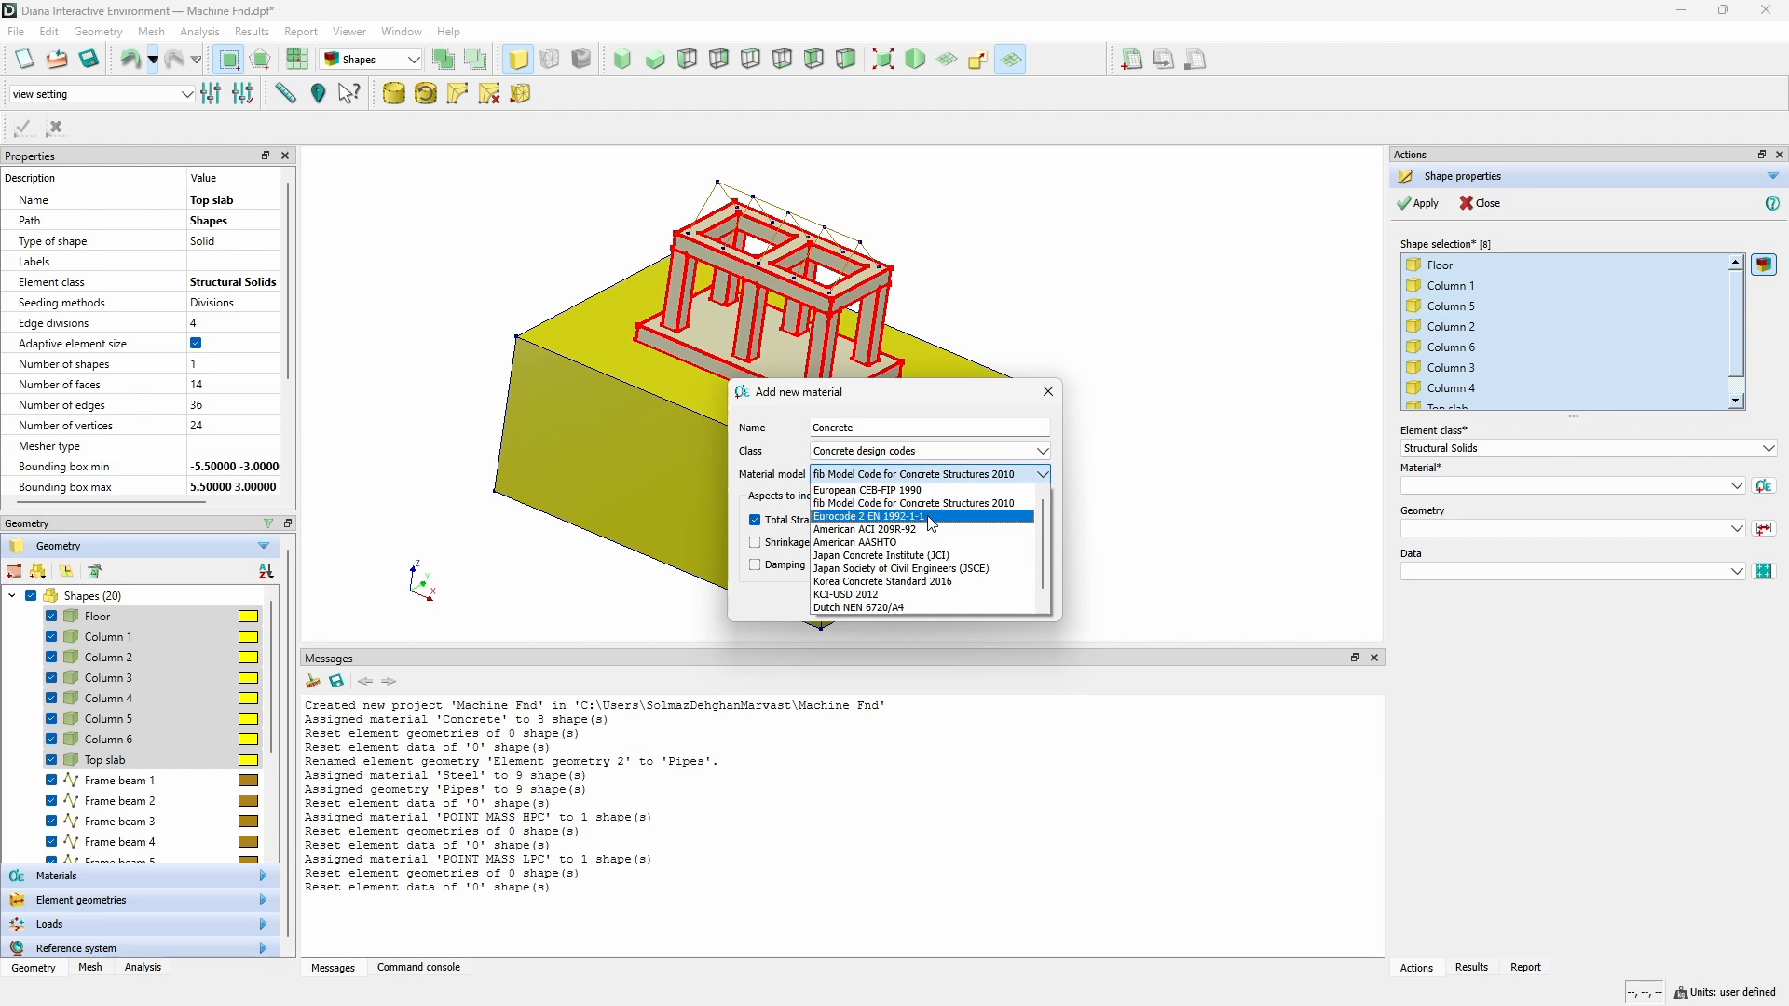
{"action": "left_click", "coordinate": [929, 517]}
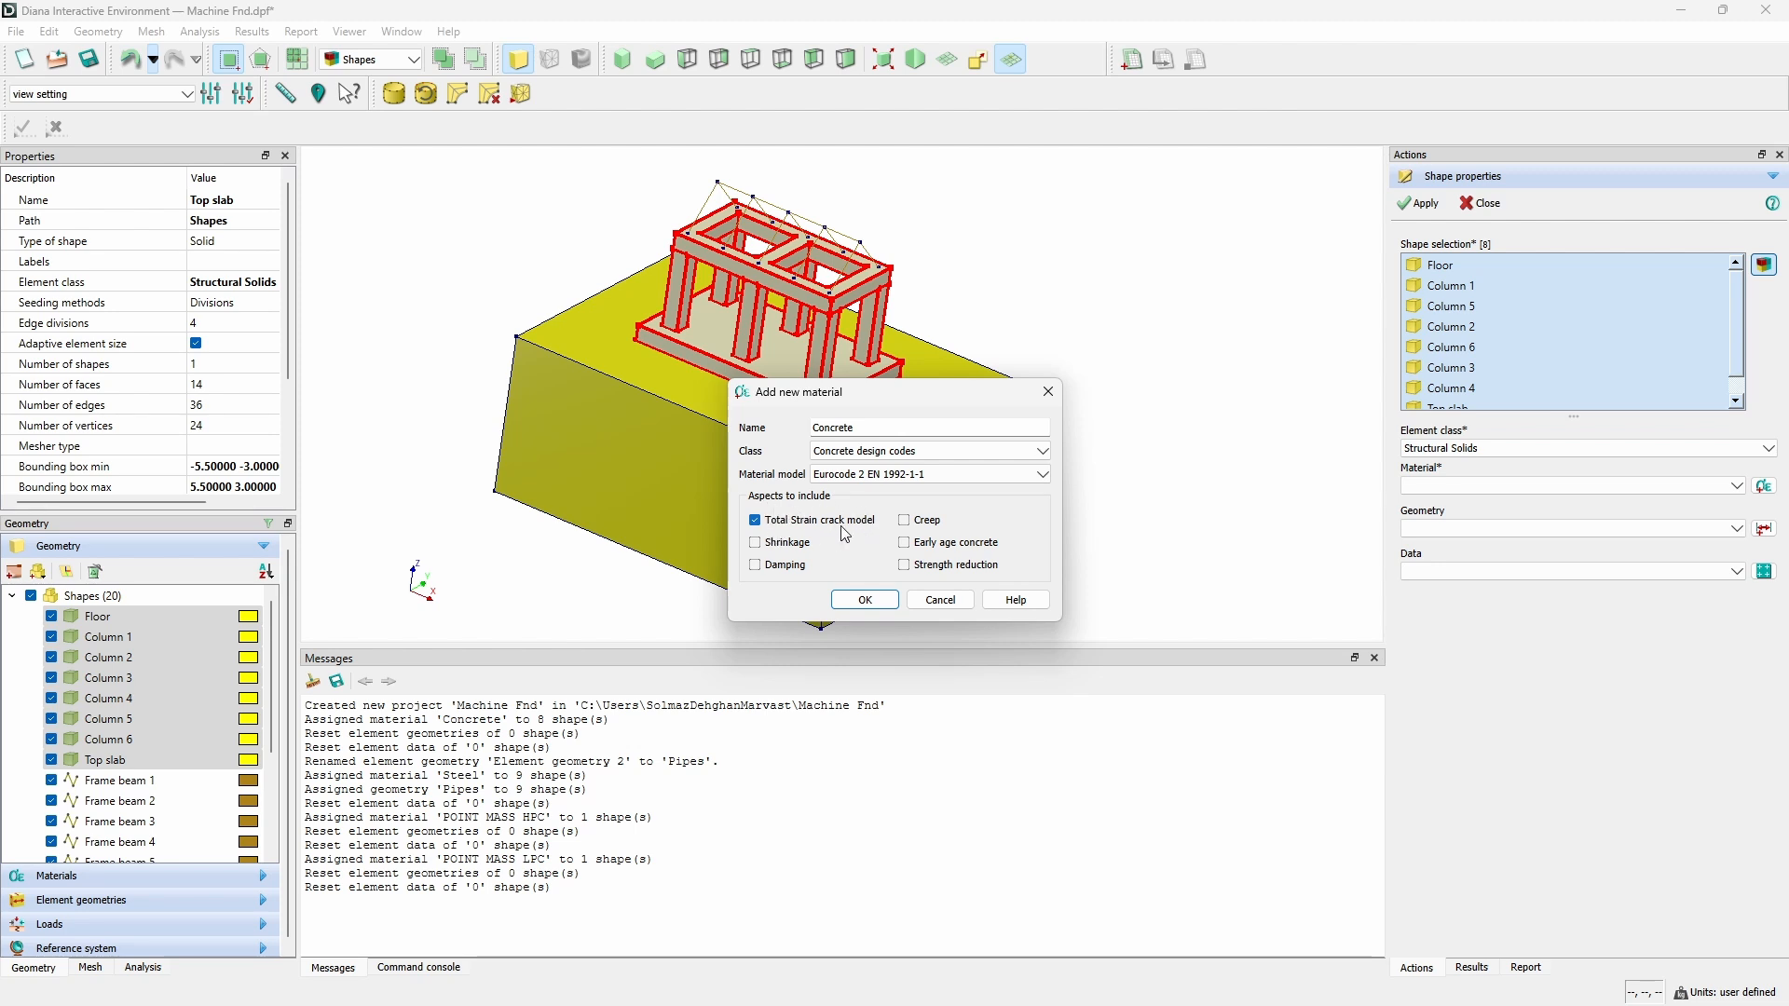
{"action": "left_click", "coordinate": [865, 600]}
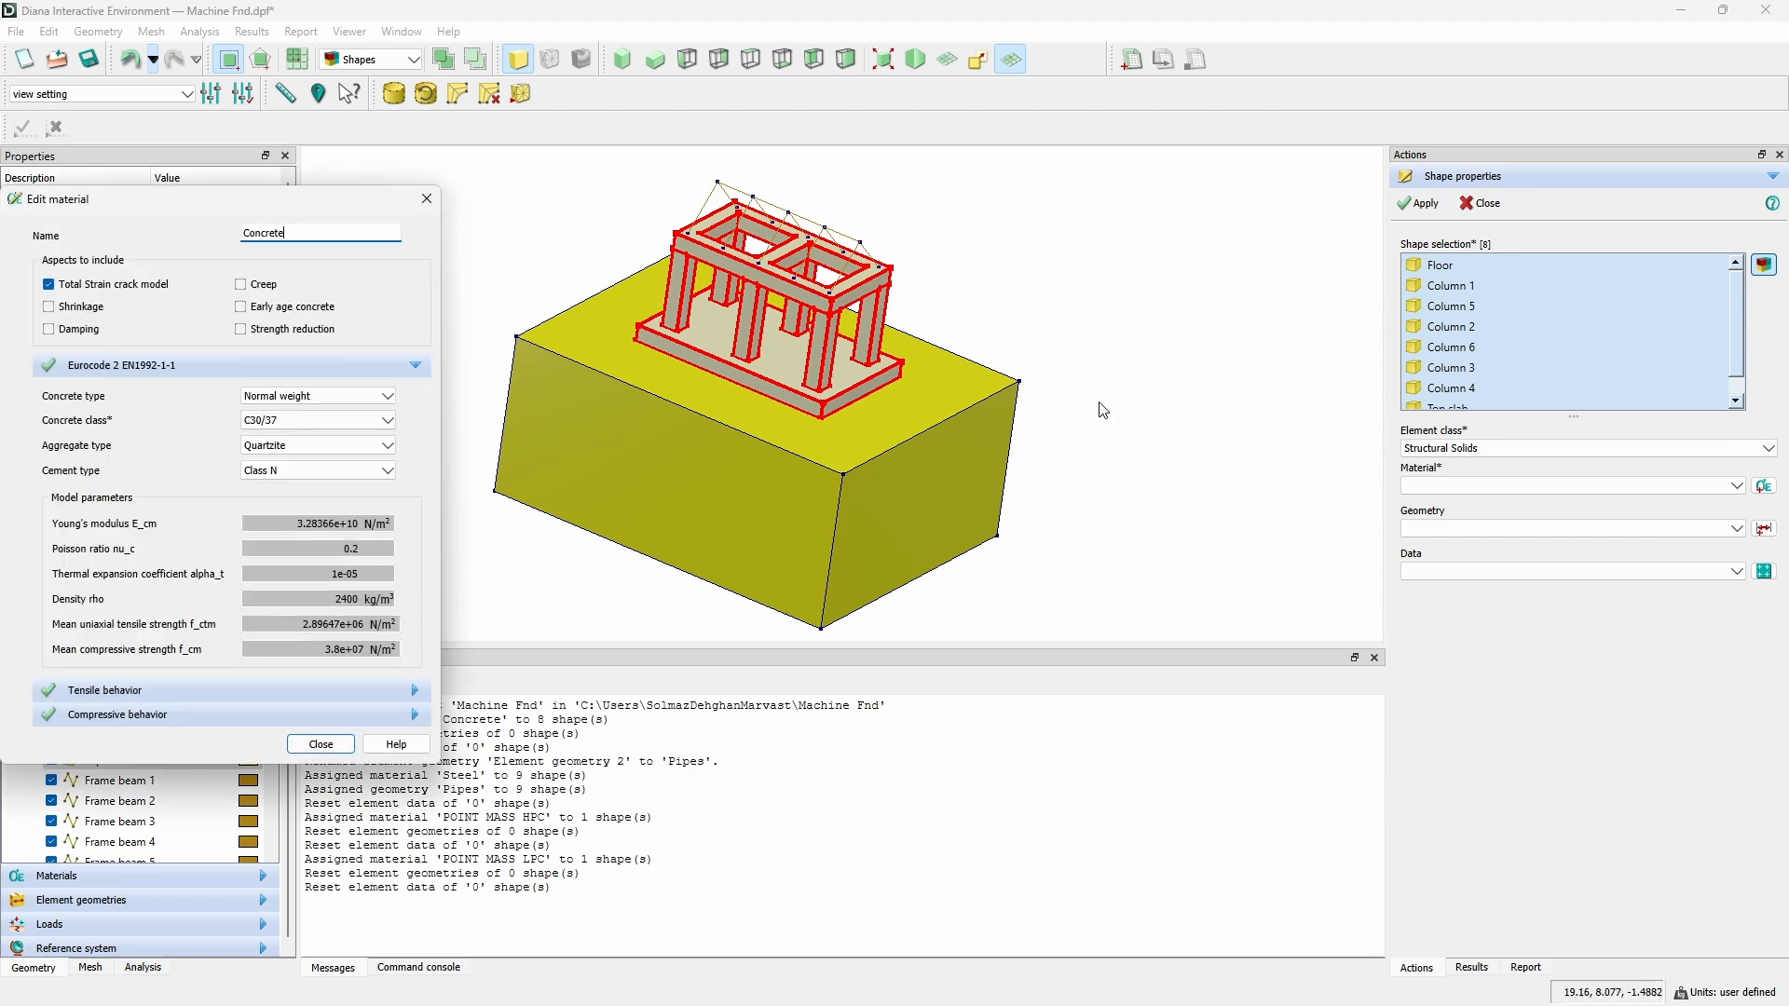
Review the tensile and compressive behavior of Concrete and apply the shape properties to the floor, columns and top slab.
{"action": "left_click_drag", "start_coordinate": [184, 208], "coordinate": [741, 123]}
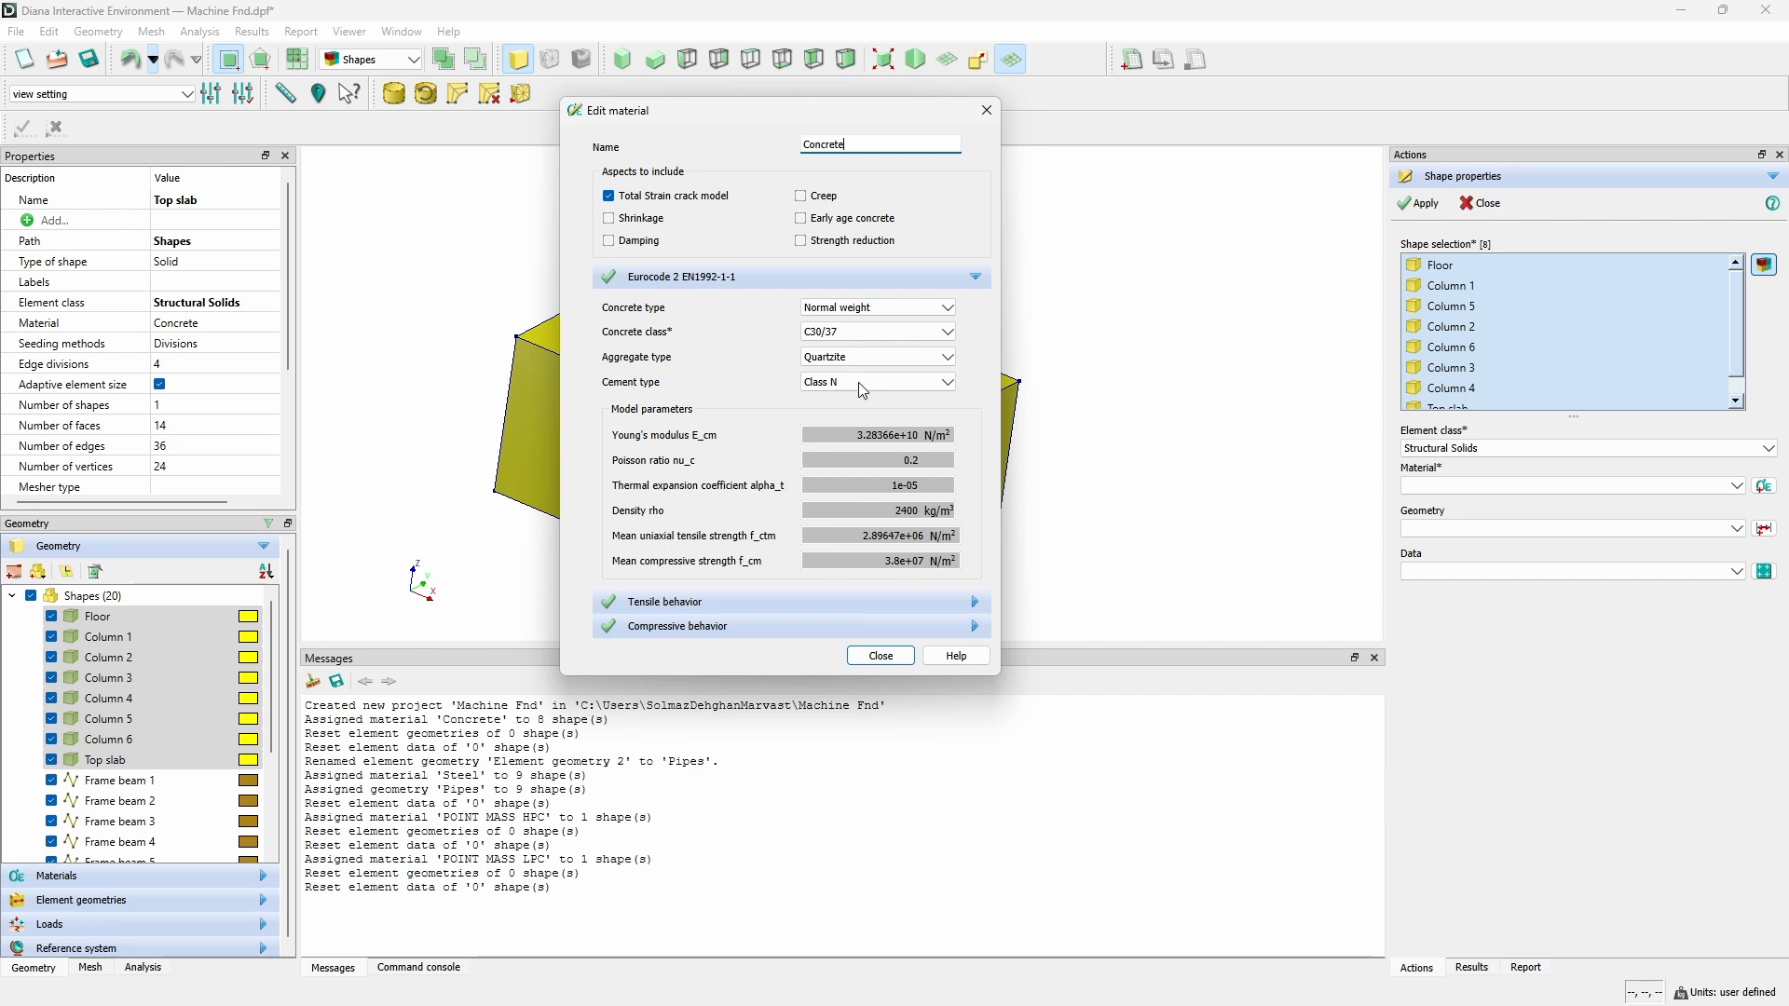
{"action": "left_click", "coordinate": [774, 604]}
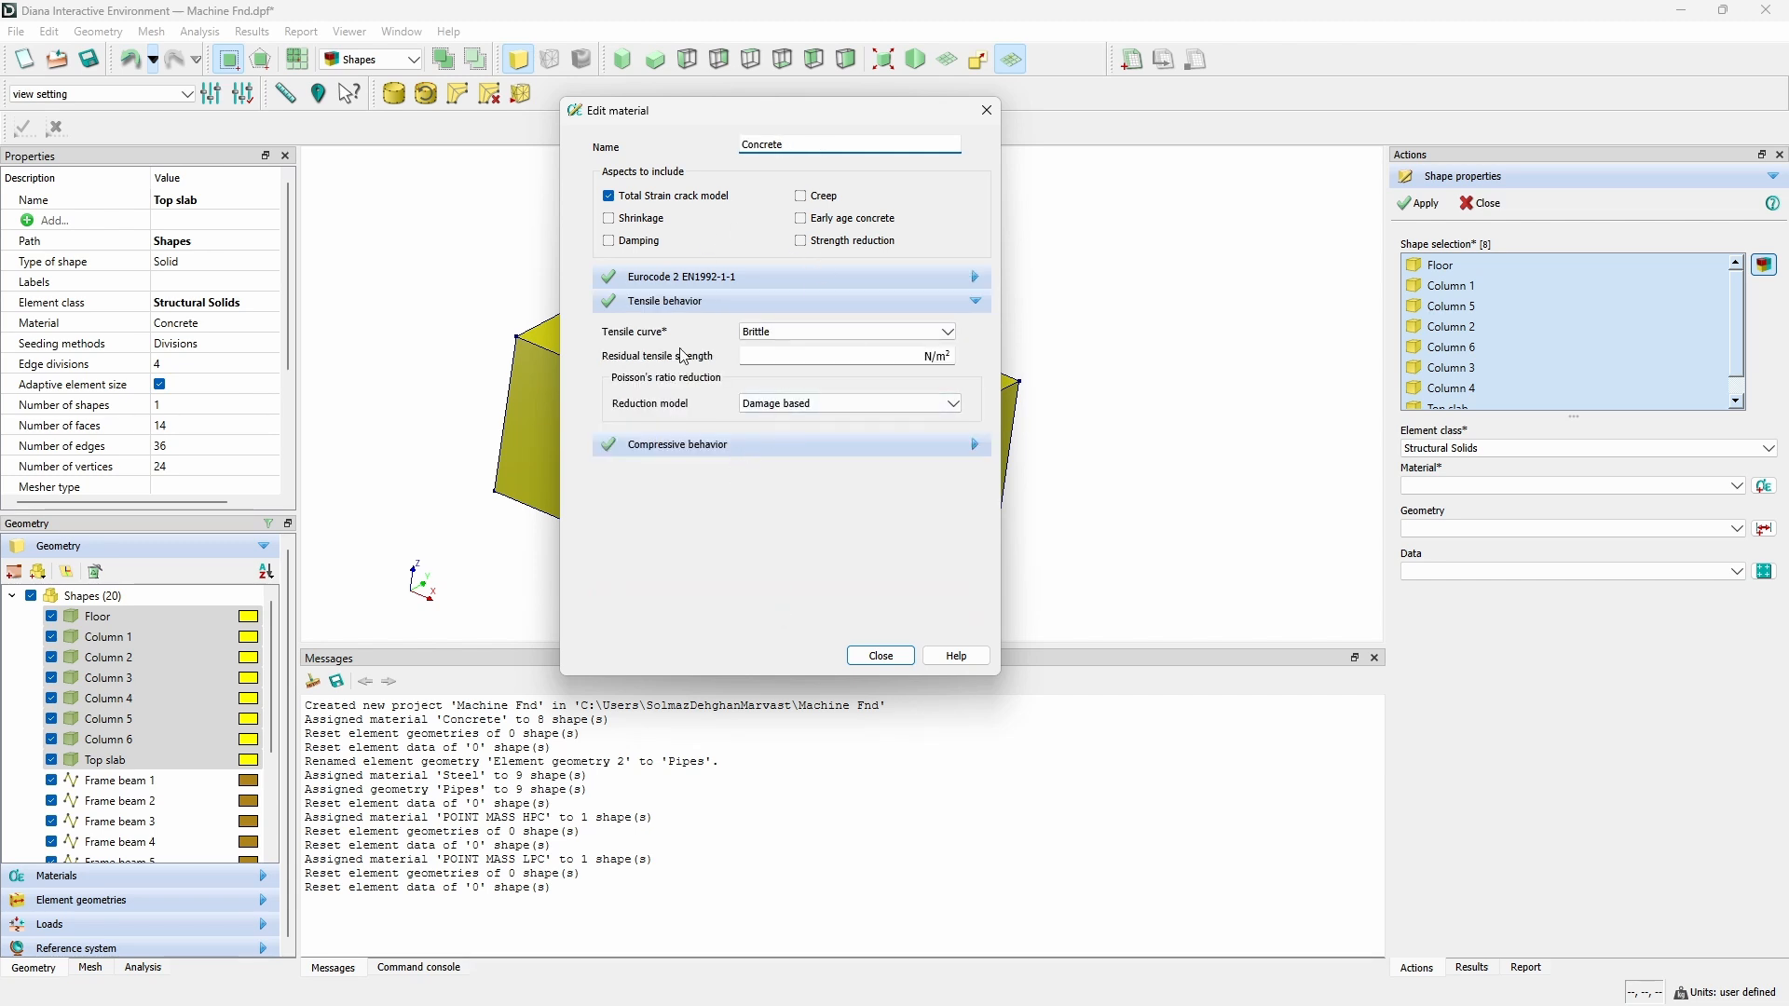
{"action": "left_click", "coordinate": [692, 447]}
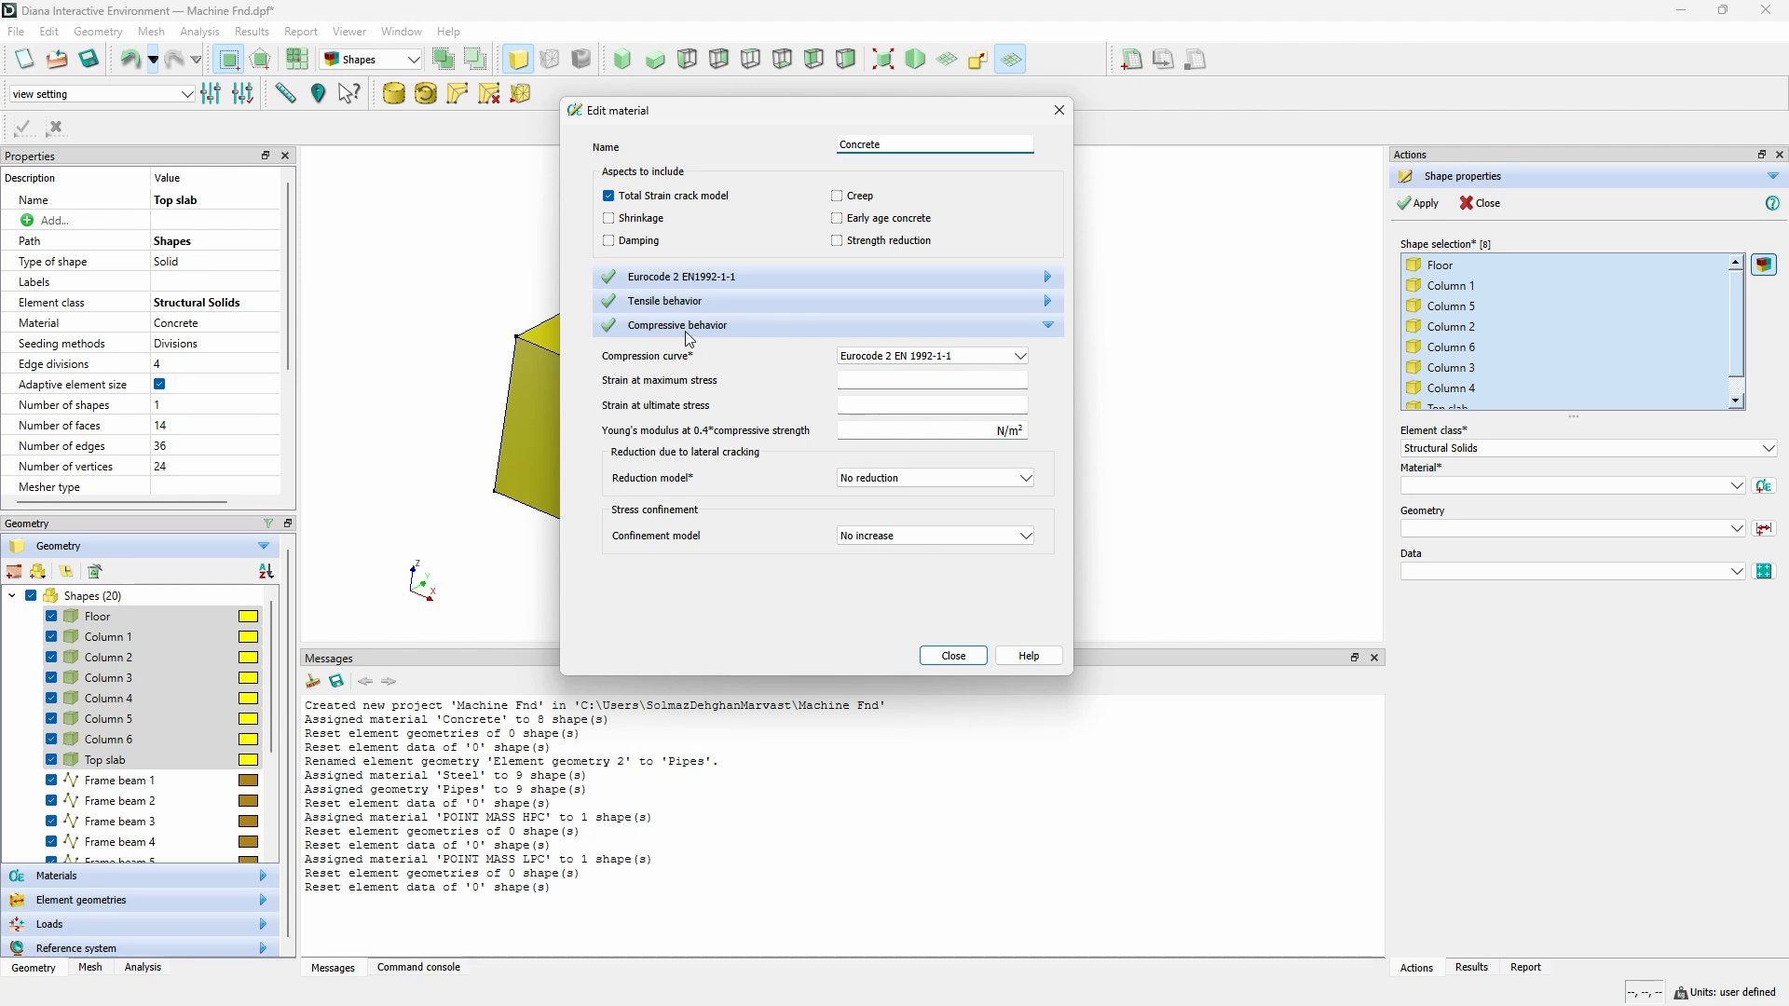
{"action": "left_click", "coordinate": [953, 655]}
{"action": "left_click", "coordinate": [1421, 204]}
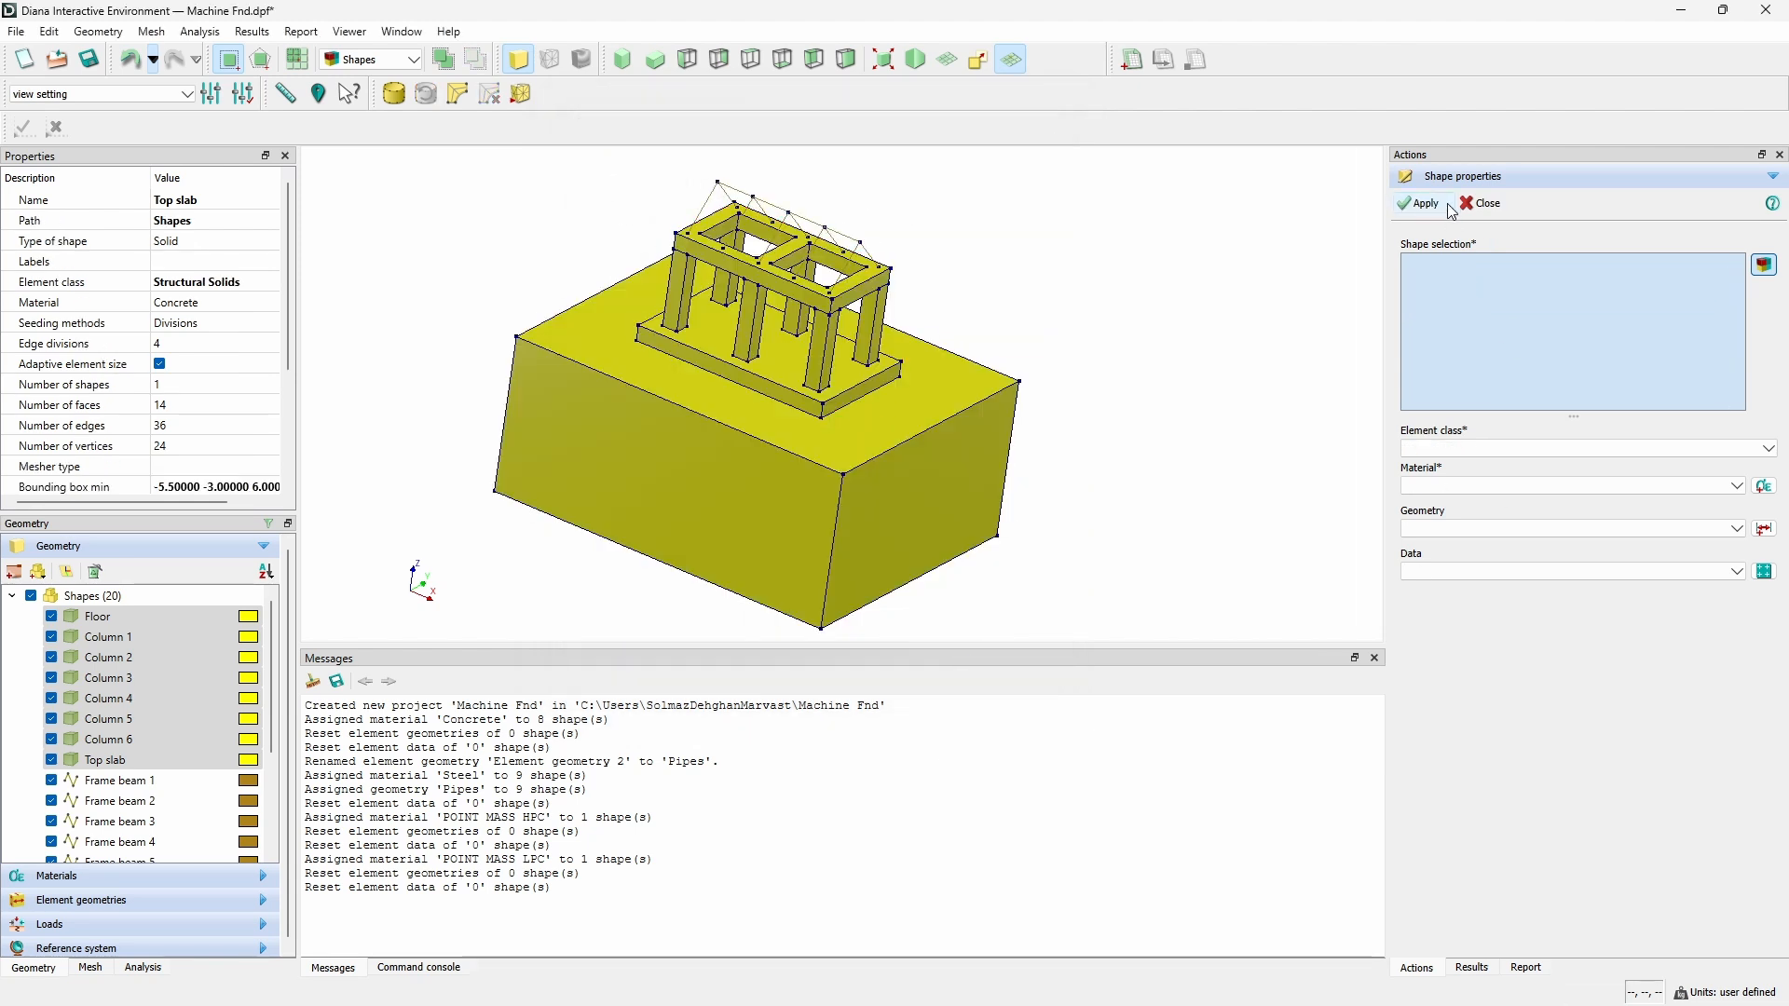
{"action": "left_click", "coordinate": [1483, 204]}
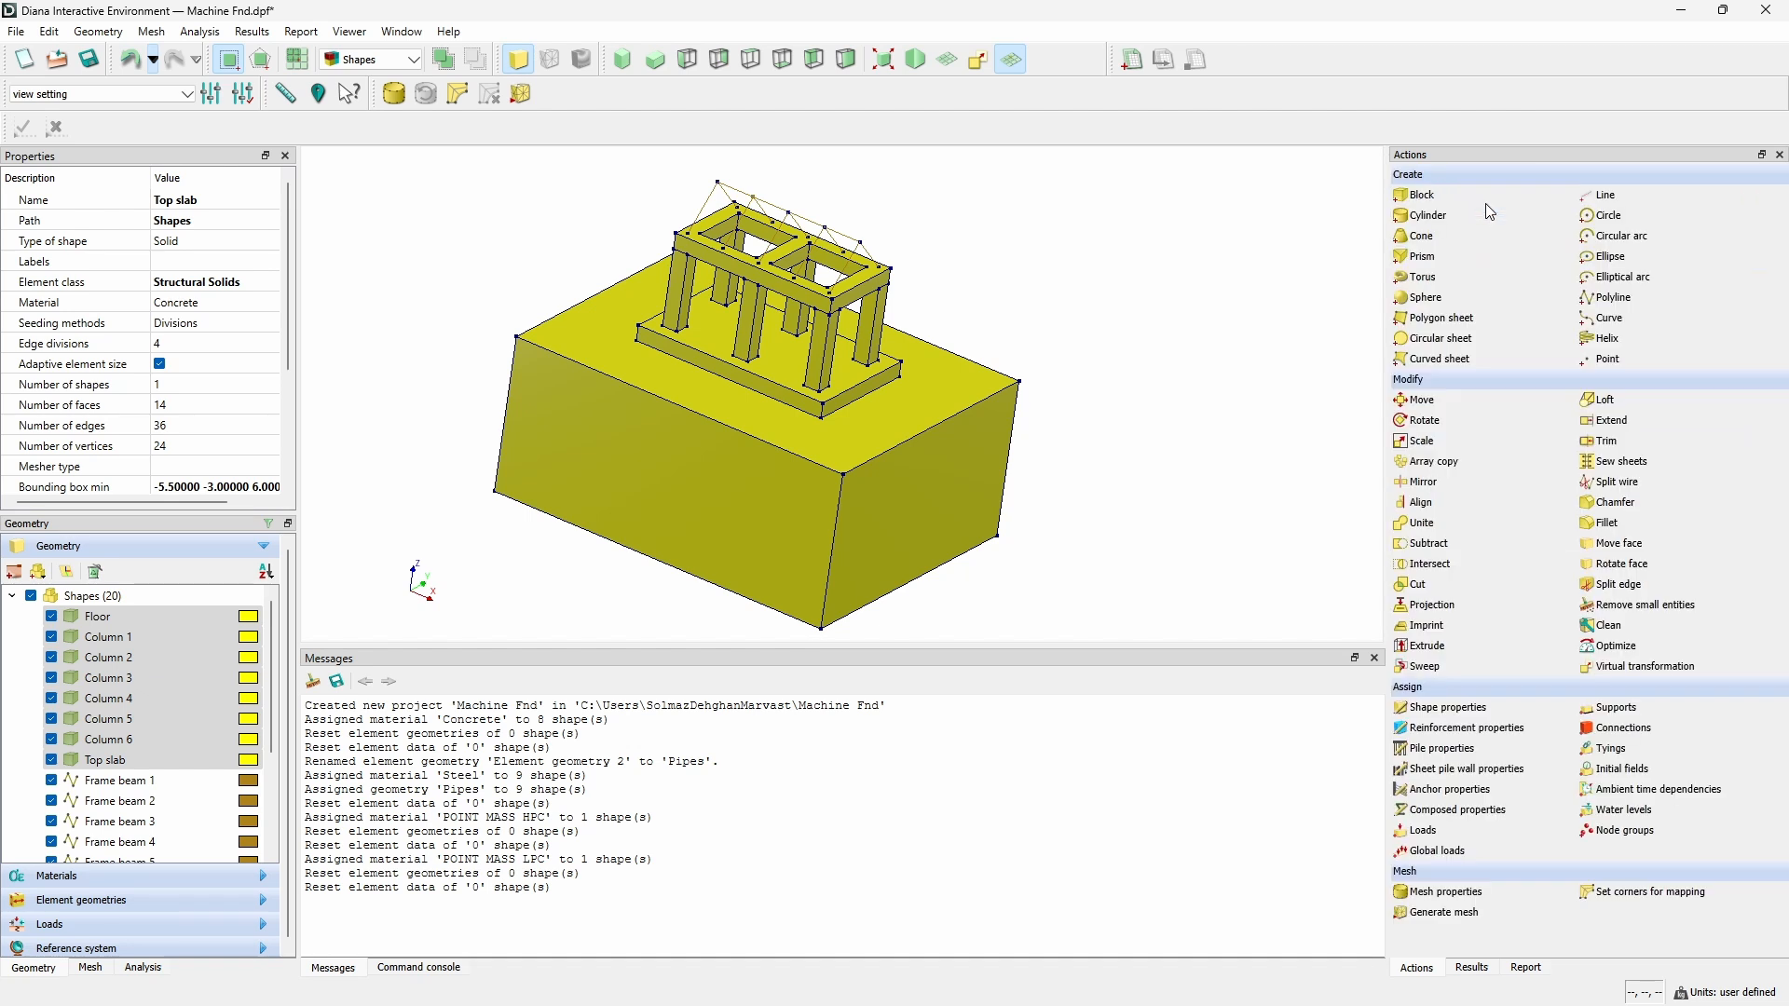
Start assigning shape properties with Frame beams 1 to 5 and Top beams 1 to 4 as the selected shapes.
{"action": "scroll", "coordinate": [189, 739], "scroll_direction": "down", "scroll_amount": 2}
{"action": "scroll", "coordinate": [187, 739], "scroll_direction": "down", "scroll_amount": 1}
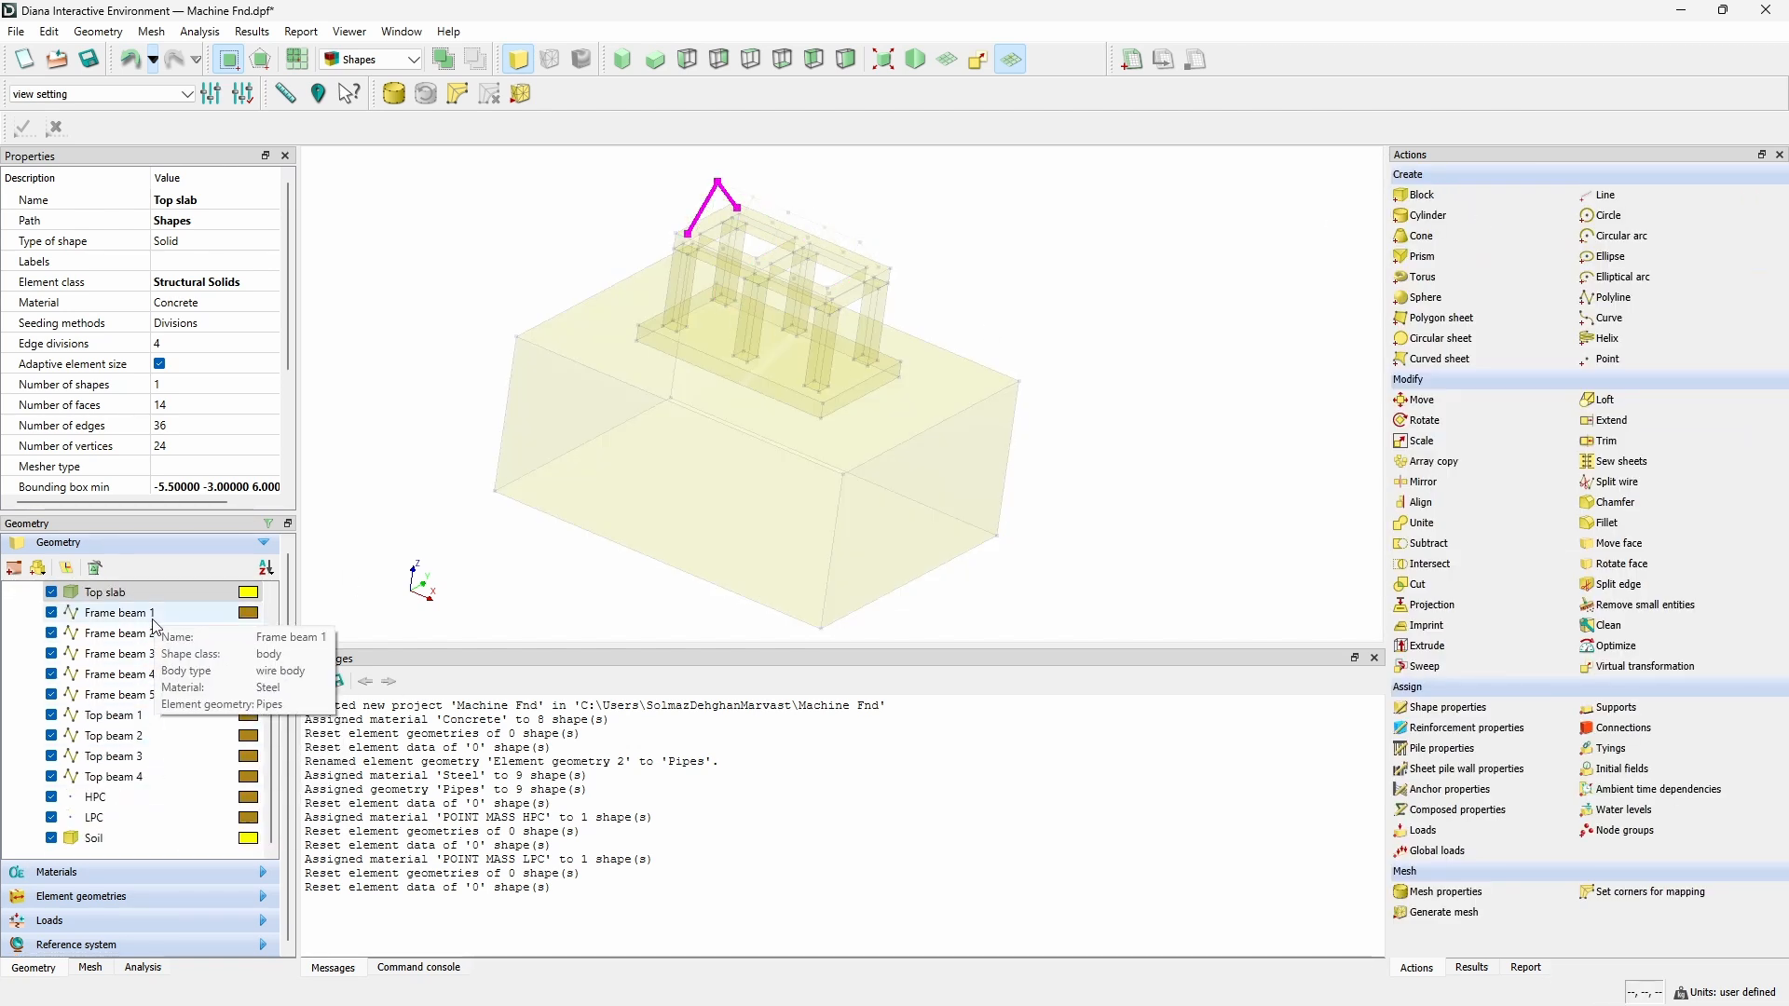
{"action": "left_click", "coordinate": [1441, 710]}
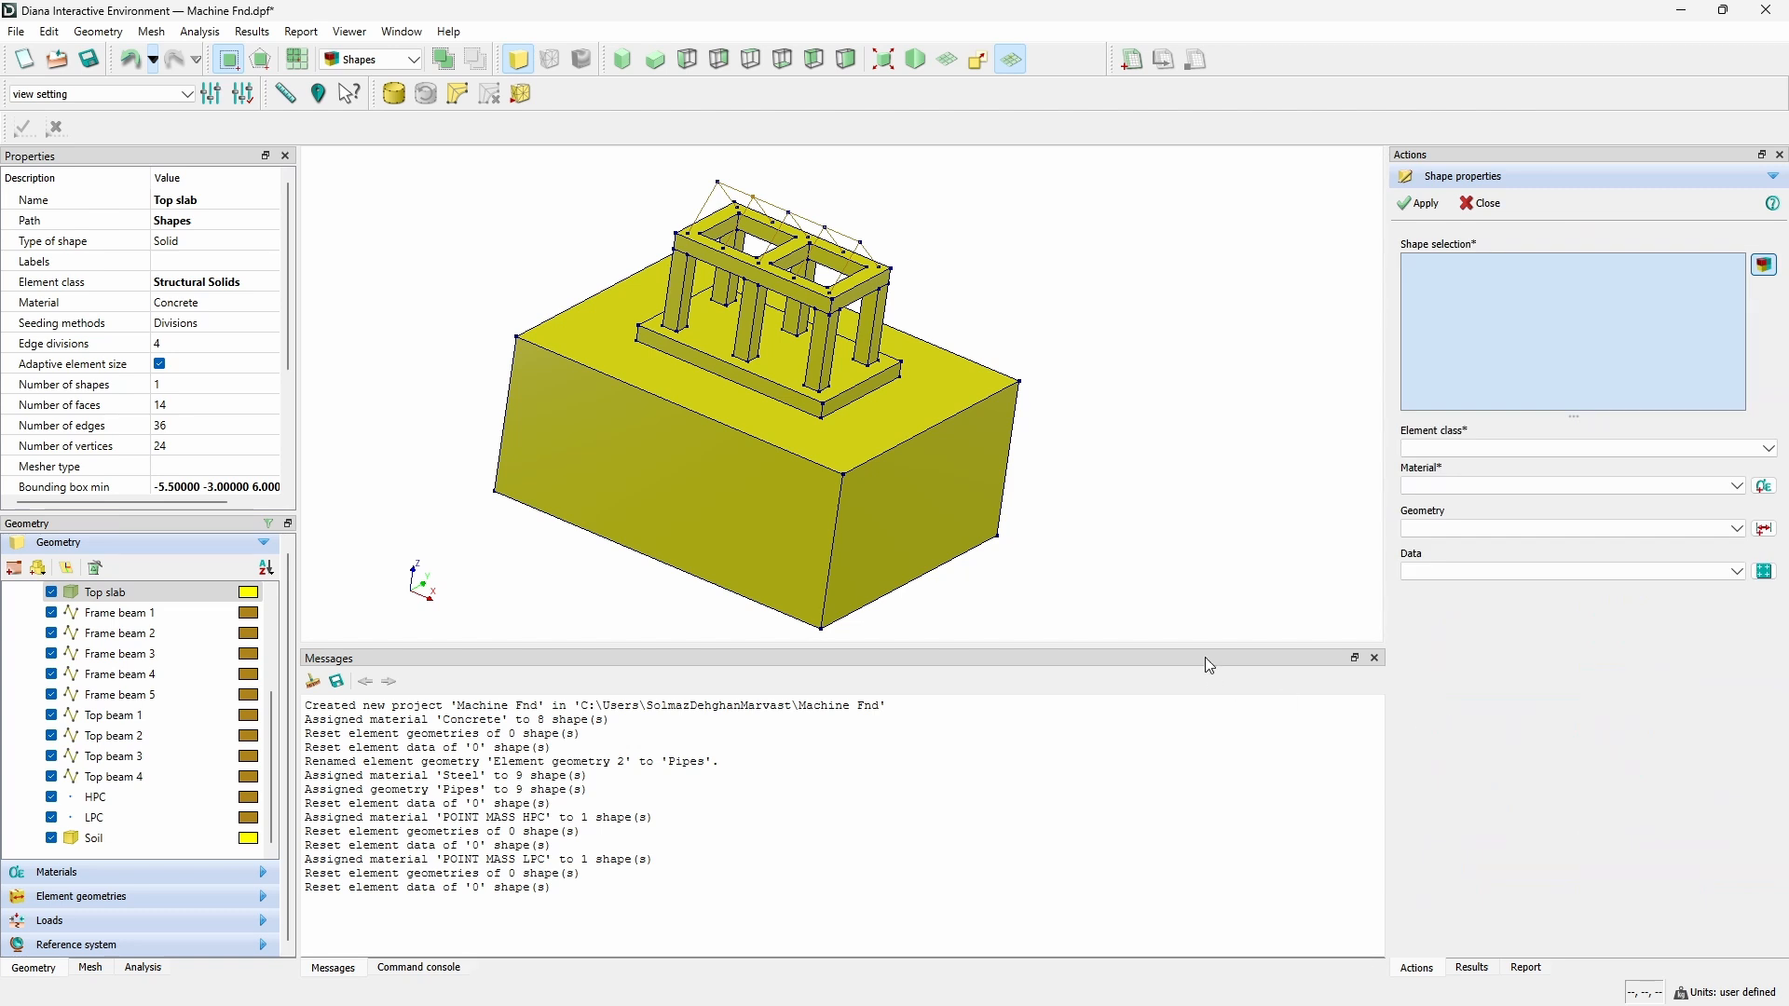
{"action": "left_click", "coordinate": [110, 616]}
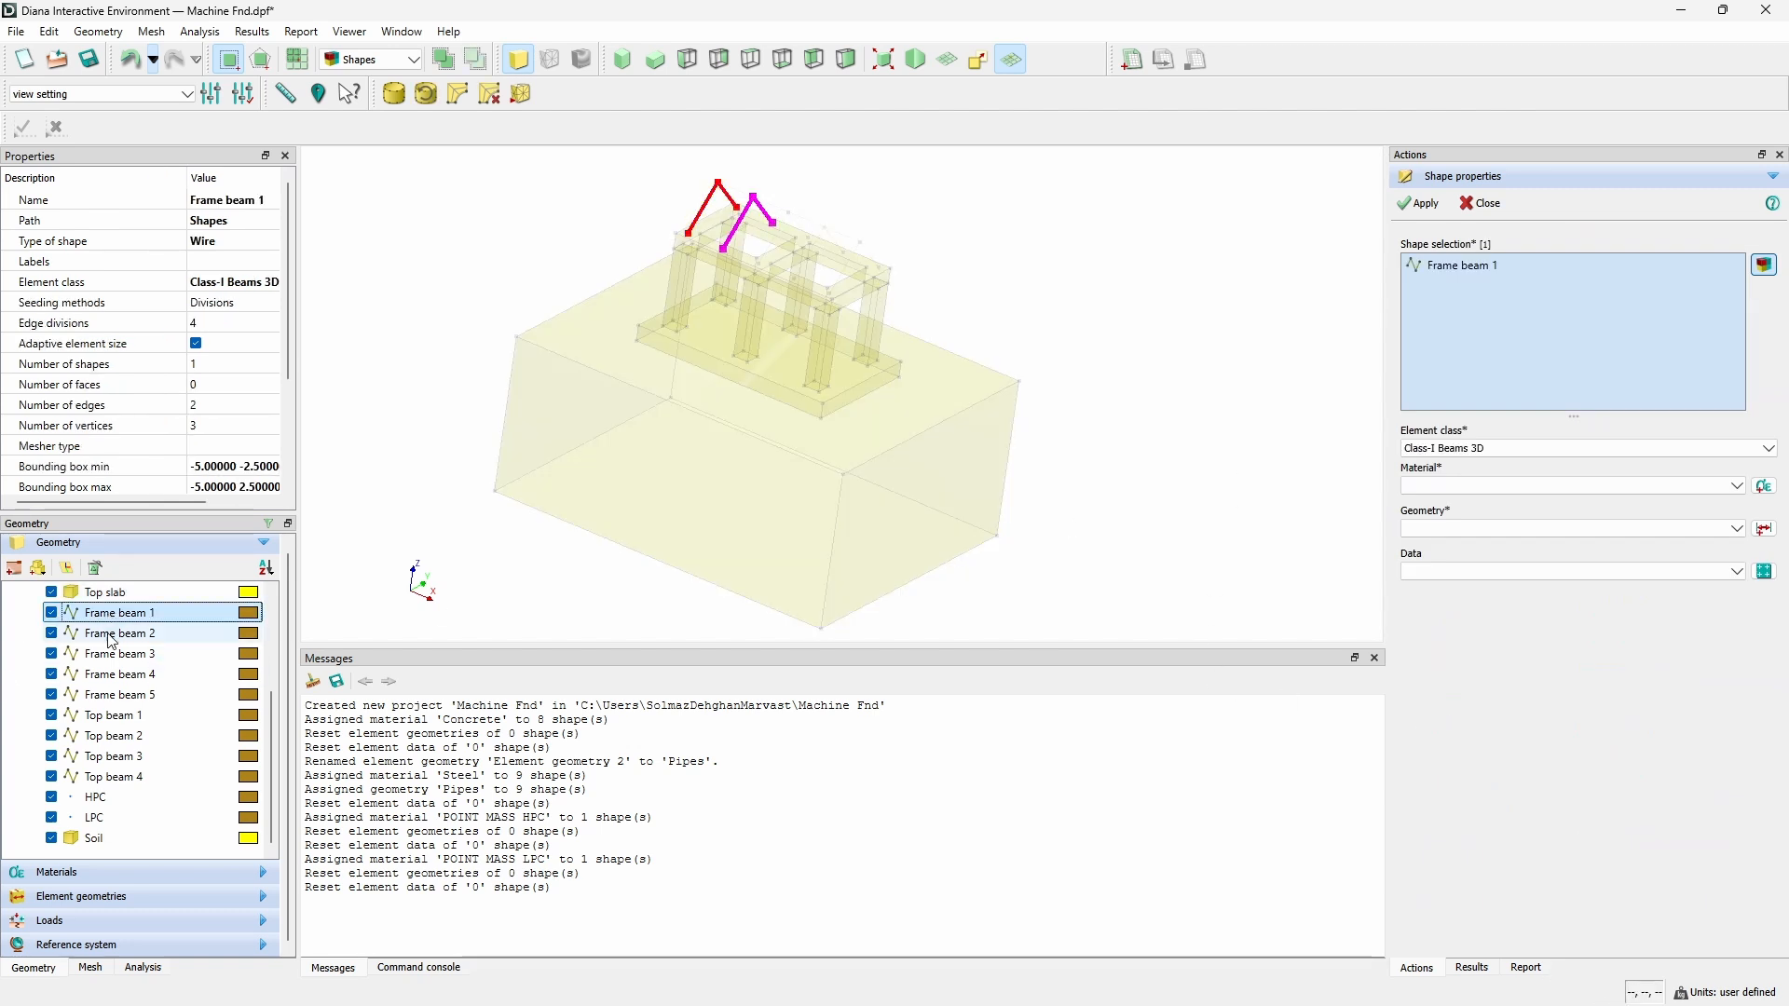
{"action": "left_click", "coordinate": [110, 637], "text": "ctrl"}
{"action": "left_click", "coordinate": [110, 657], "text": "ctrl"}
{"action": "left_click", "coordinate": [110, 674], "text": "ctrl"}
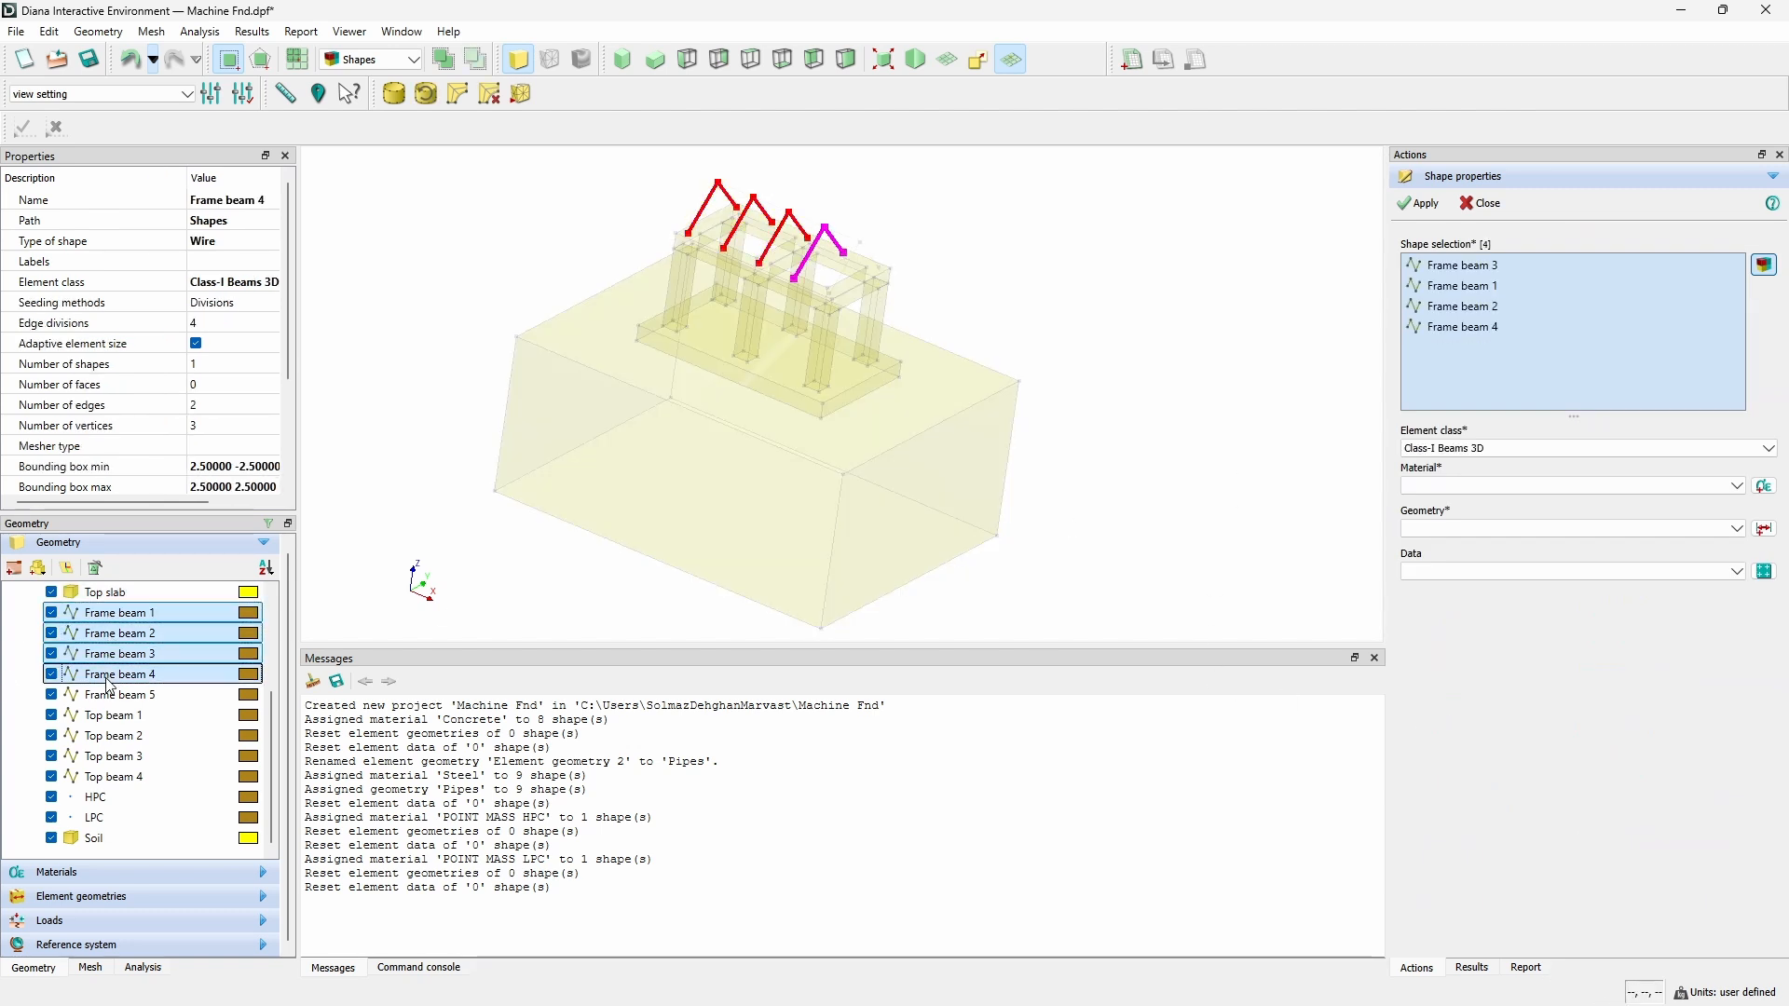
{"action": "left_click", "coordinate": [110, 694], "text": "ctrl"}
{"action": "left_click", "coordinate": [110, 715], "text": "ctrl"}
{"action": "left_click", "coordinate": [110, 736], "text": "ctrl"}
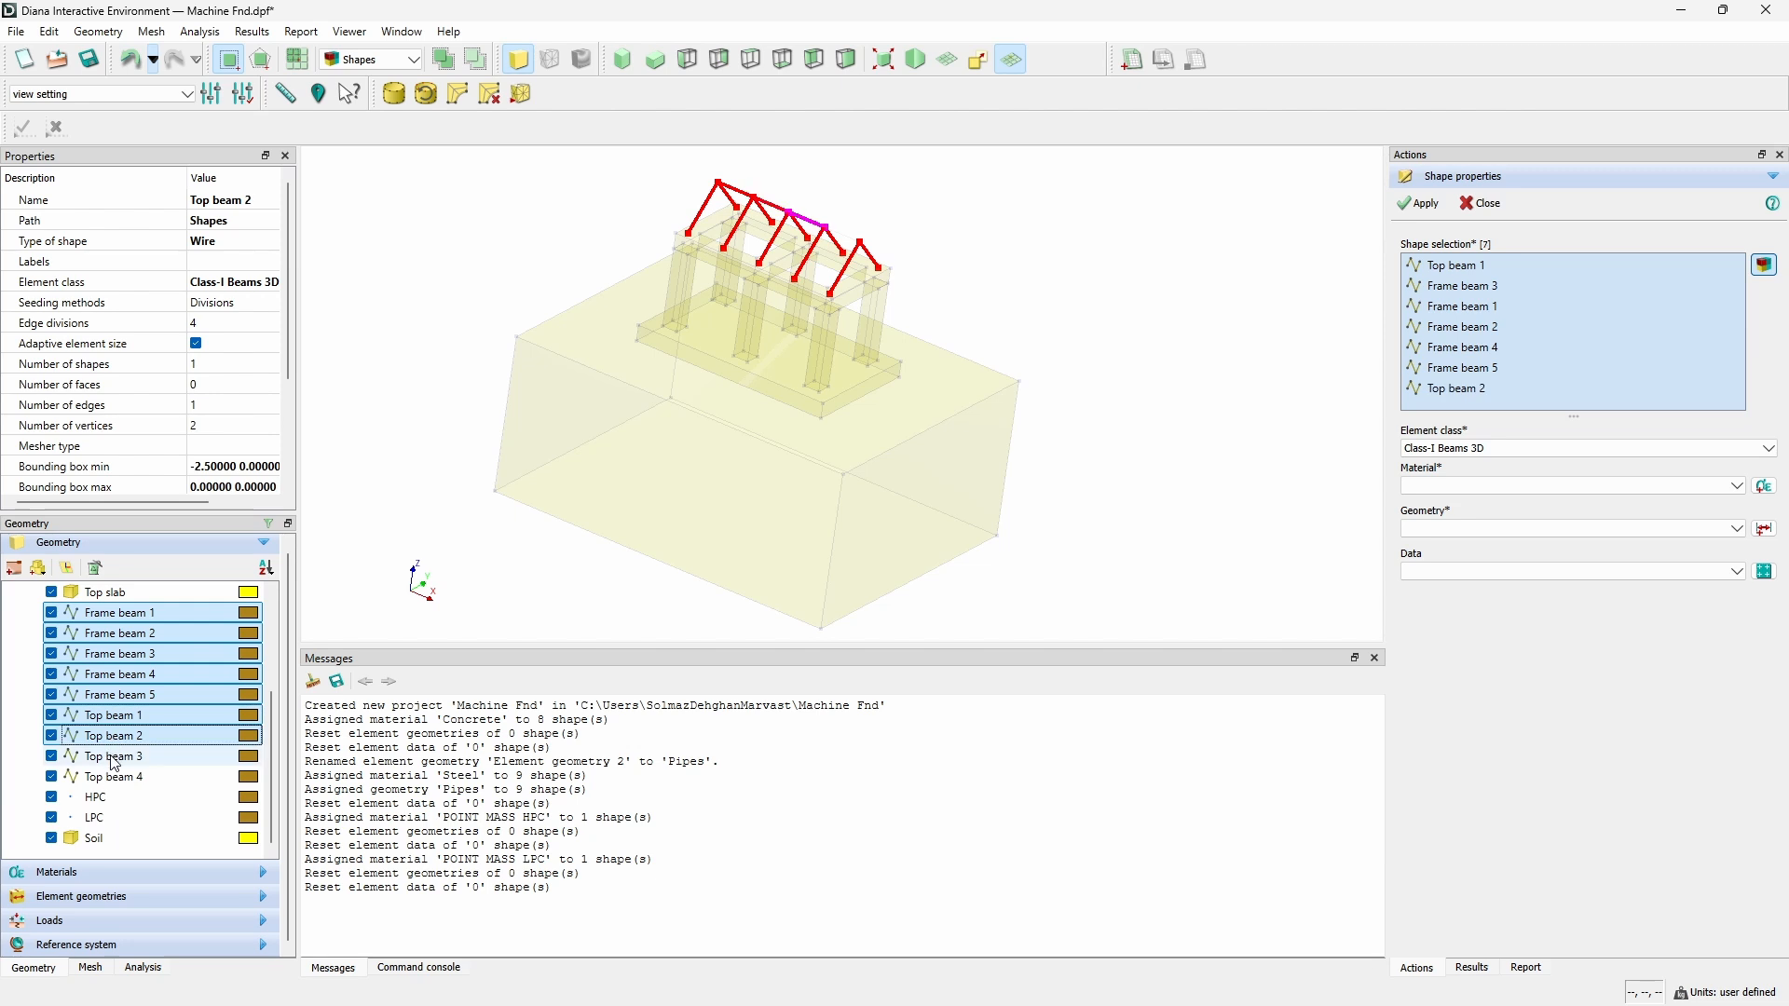
{"action": "left_click", "coordinate": [110, 756], "text": "ctrl"}
{"action": "left_click", "coordinate": [110, 777], "text": "ctrl"}
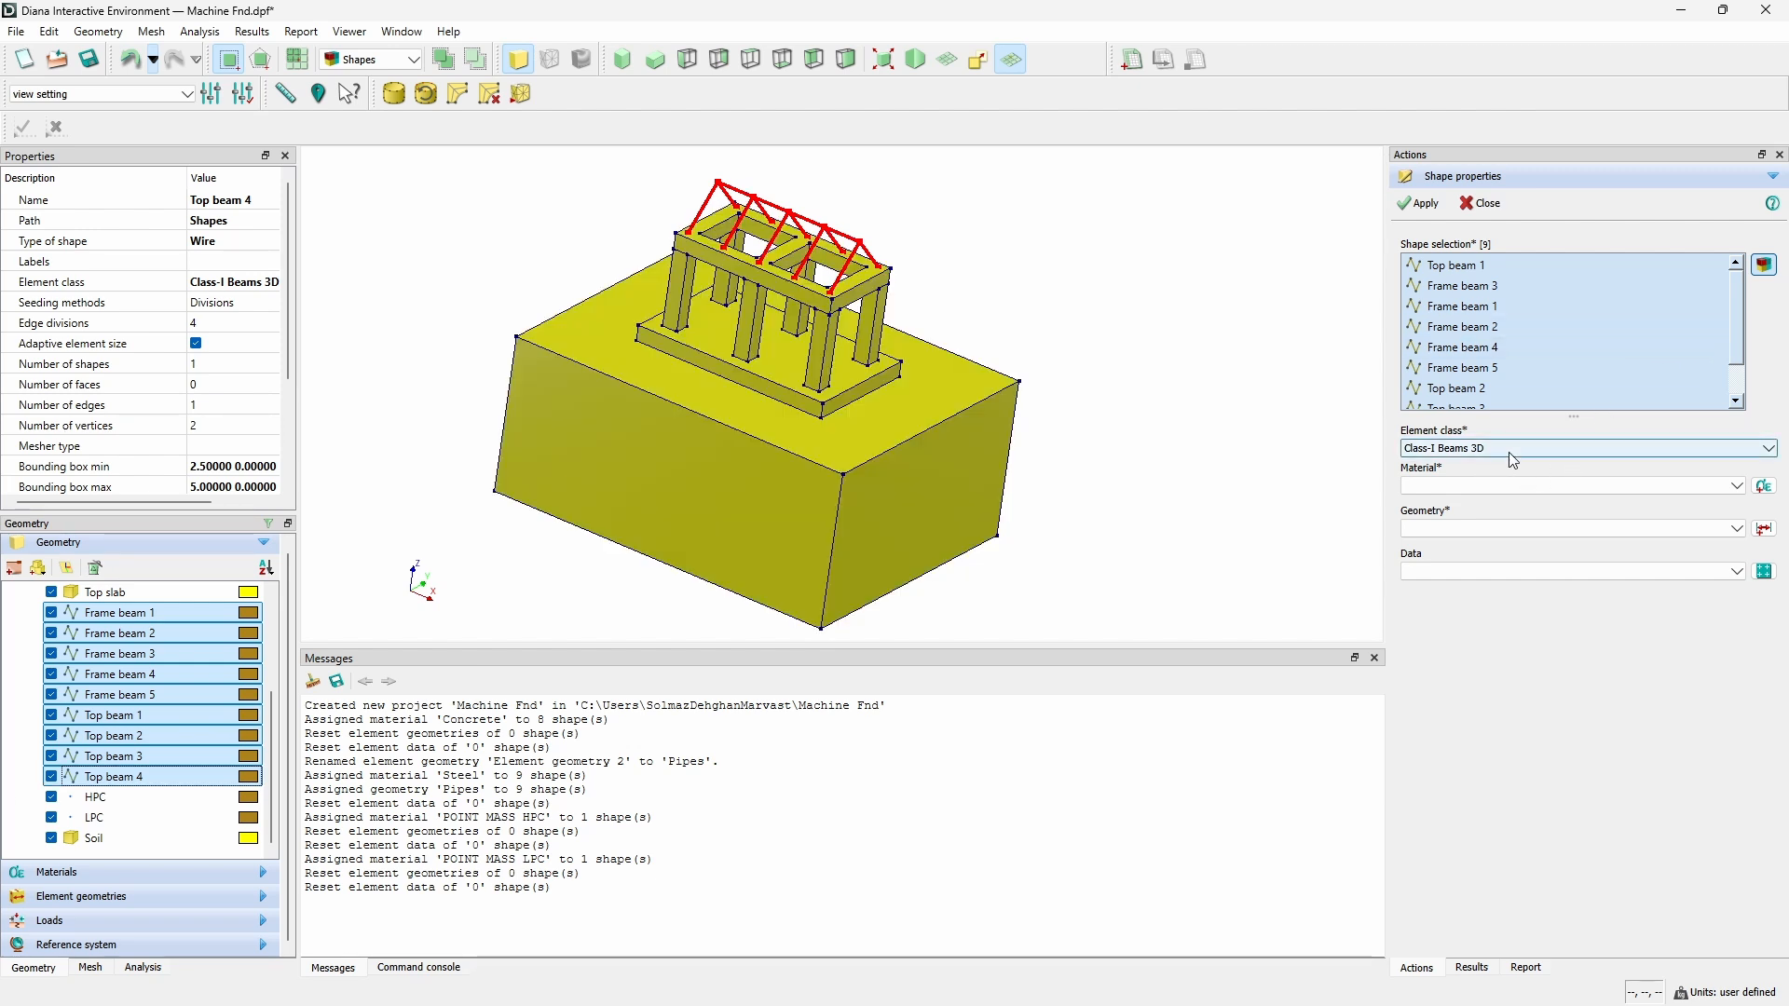
Add a material named Steel for the beams, using the Steel class and the Linear elastic isotropic material model.
{"action": "left_click", "coordinate": [1764, 486]}
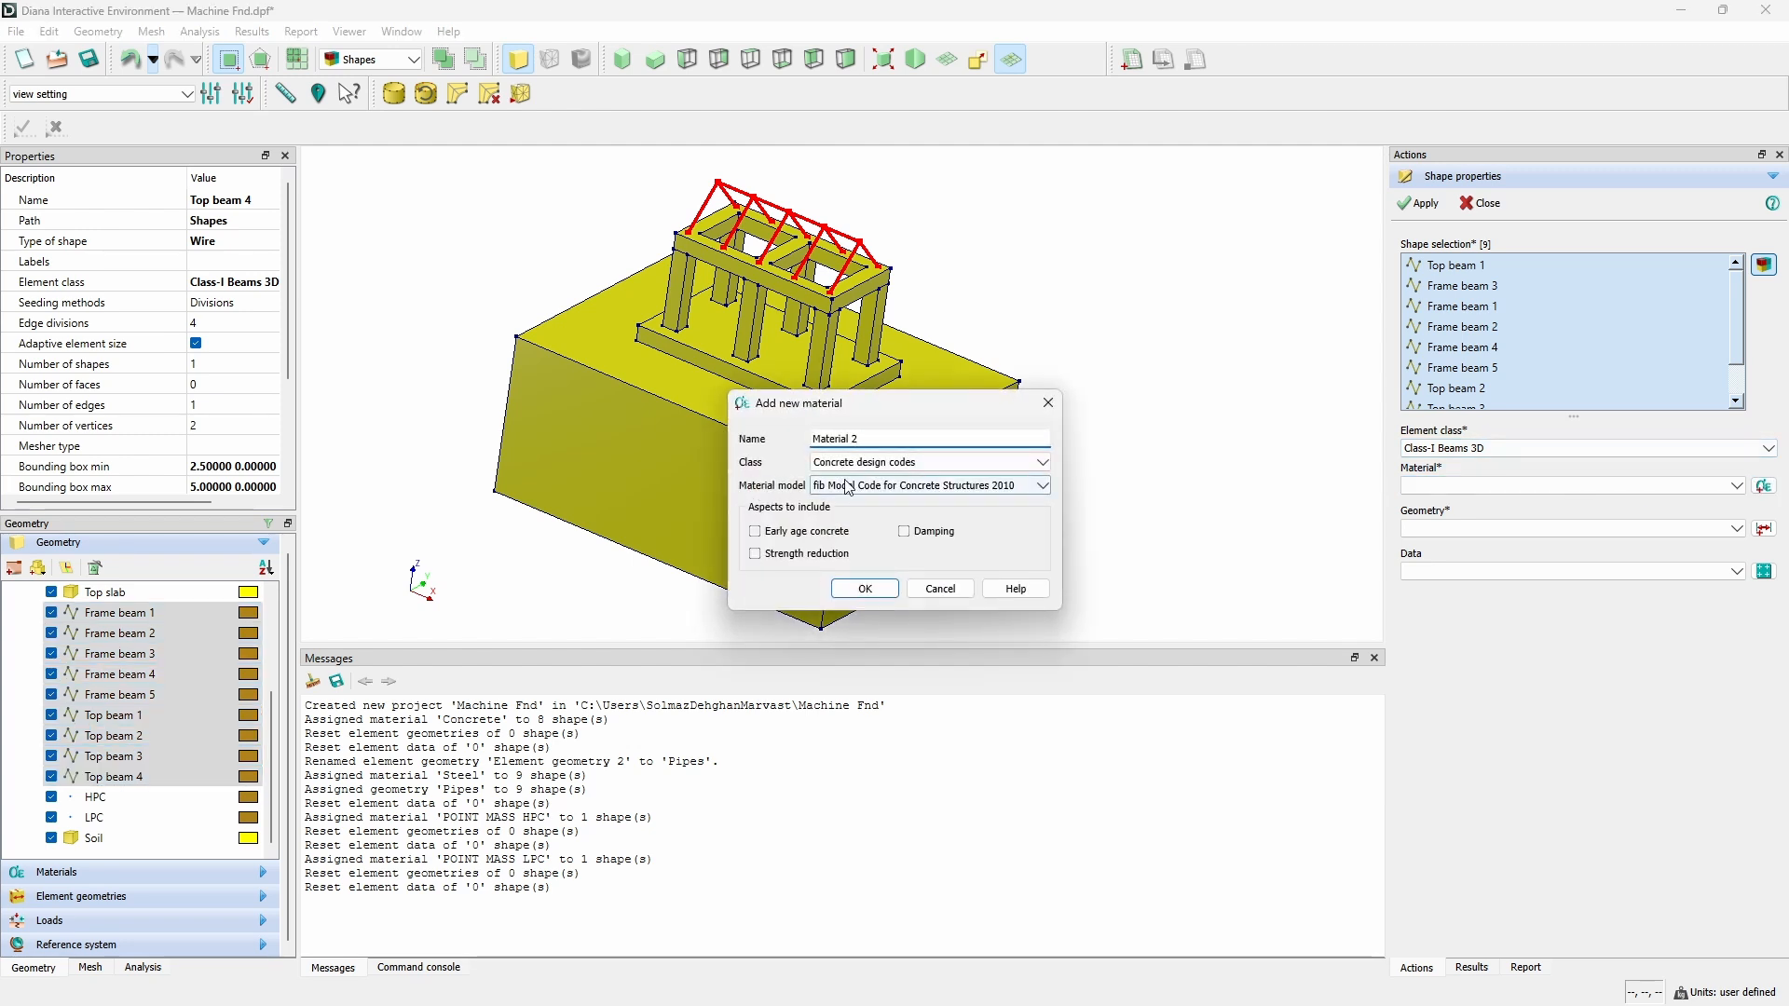
{"action": "triple_click", "coordinate": [882, 436]}
{"action": "type", "text": "Steel"}
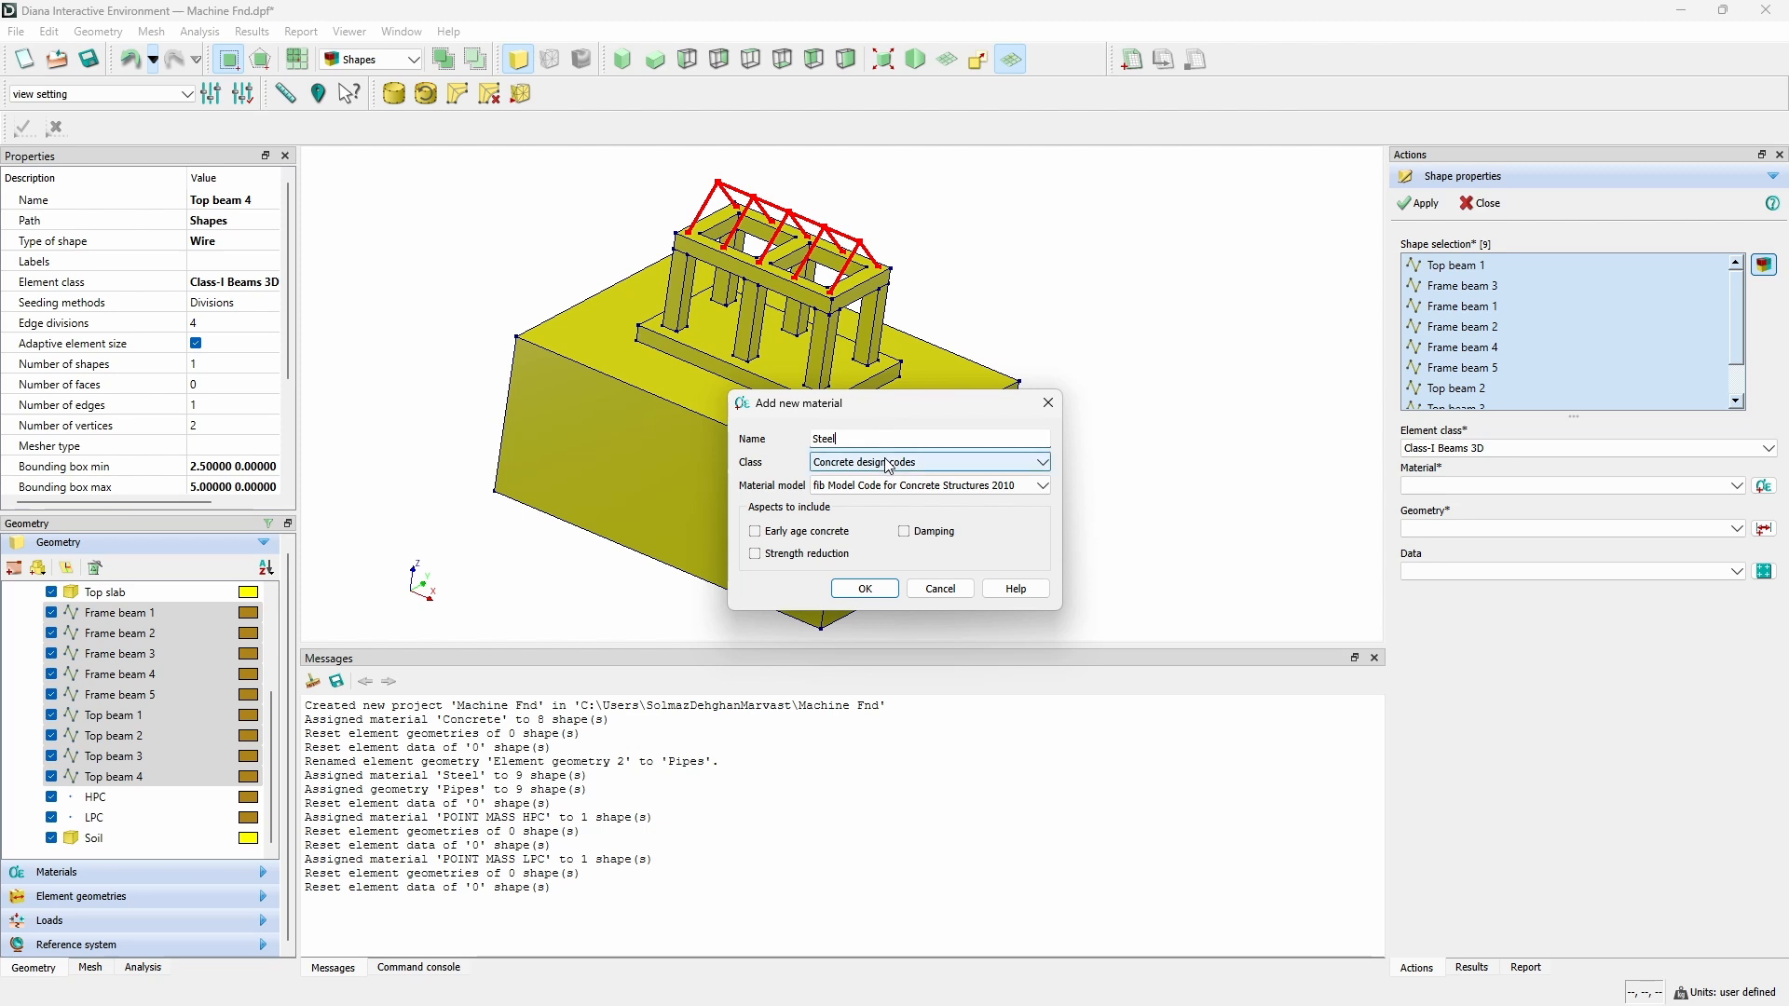
{"action": "left_click", "coordinate": [886, 462]}
{"action": "left_click", "coordinate": [875, 512]}
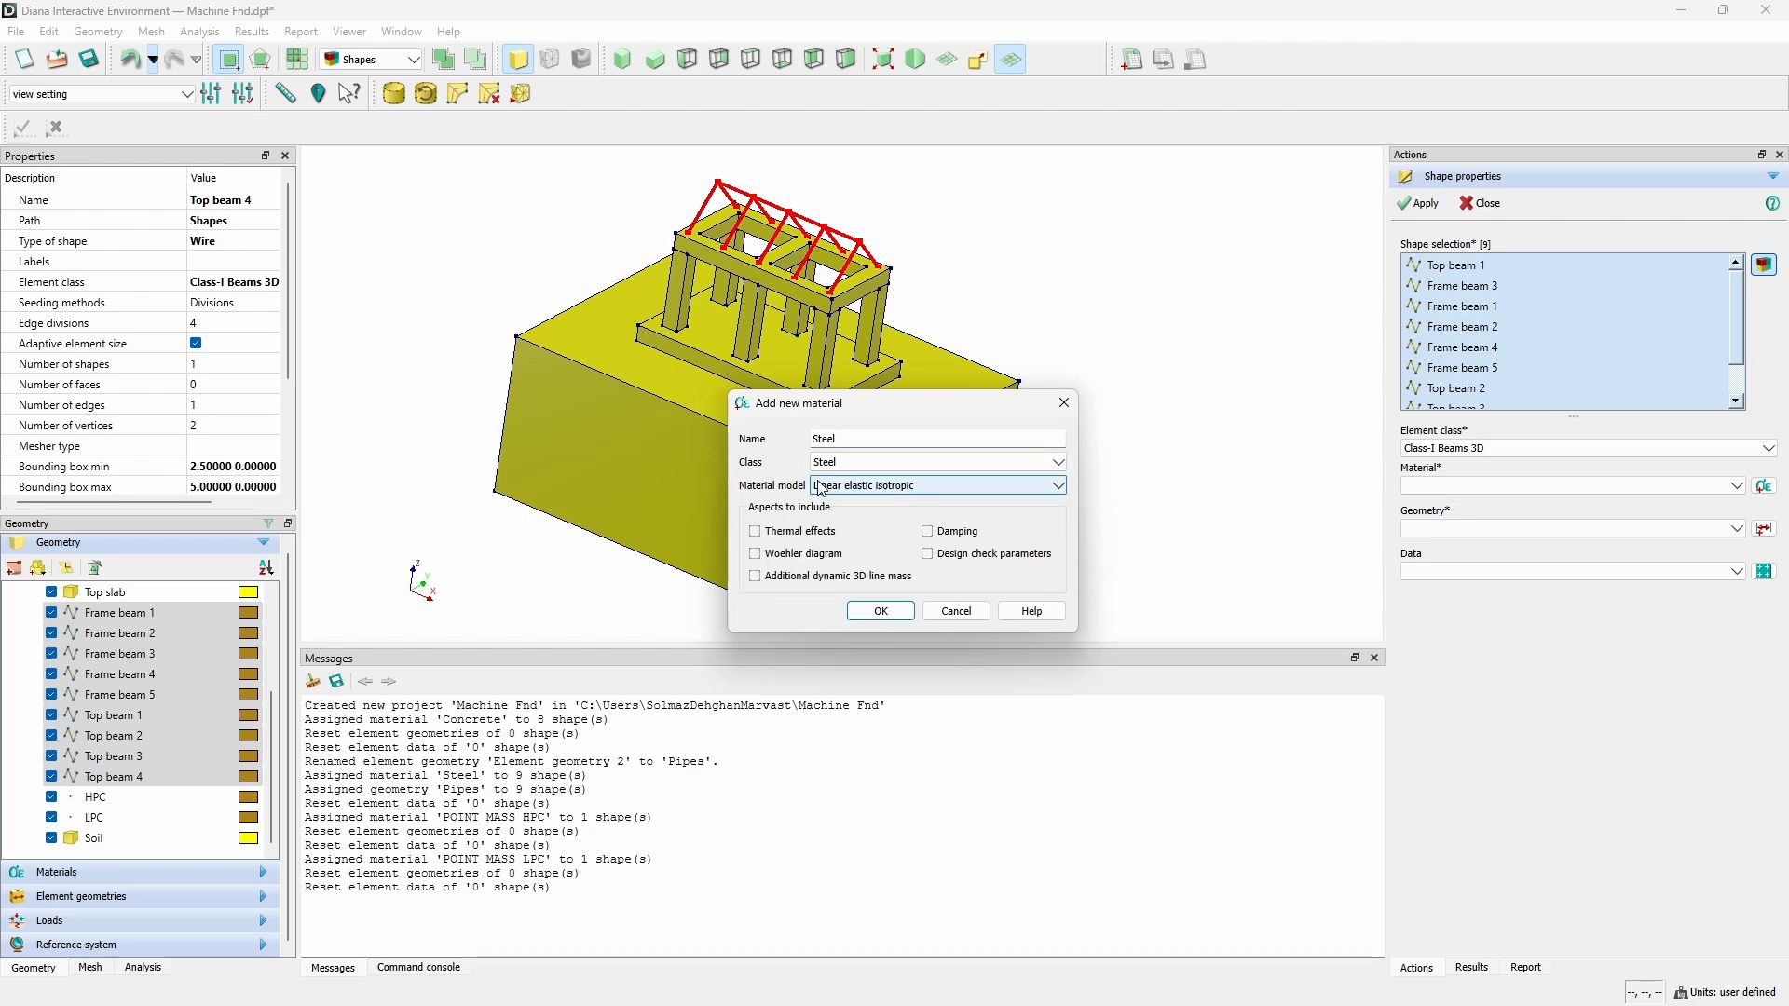
{"action": "left_click", "coordinate": [880, 611]}
Set the Steel material's Young's modulus to 2.1e+11 N/m² and complete its remaining linear material properties.
{"action": "left_click", "coordinate": [764, 309]}
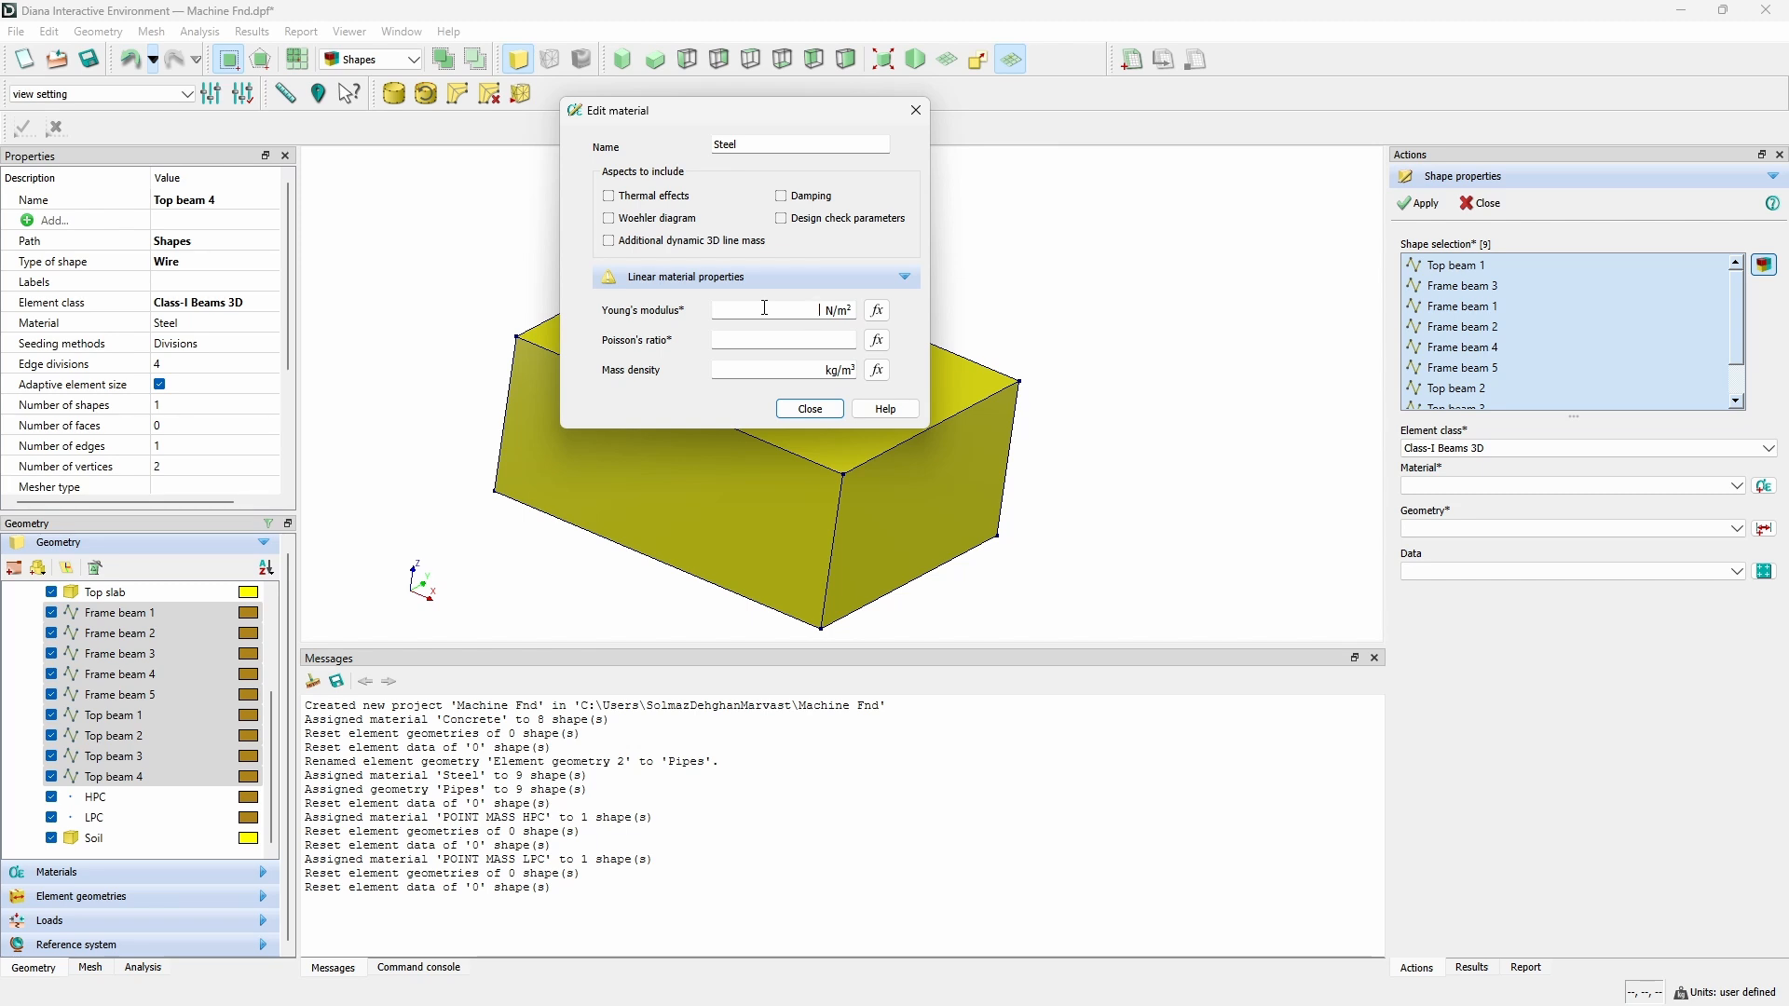
{"action": "type", "text": "2.11e11"}
{"action": "key", "text": "BackSpace"}
{"action": "key", "text": "BackSpace"}
{"action": "key", "text": "BackSpace"}
{"action": "key", "text": "BackSpace"}
{"action": "type", "text": "e11"}
{"action": "key", "text": "Tab"}
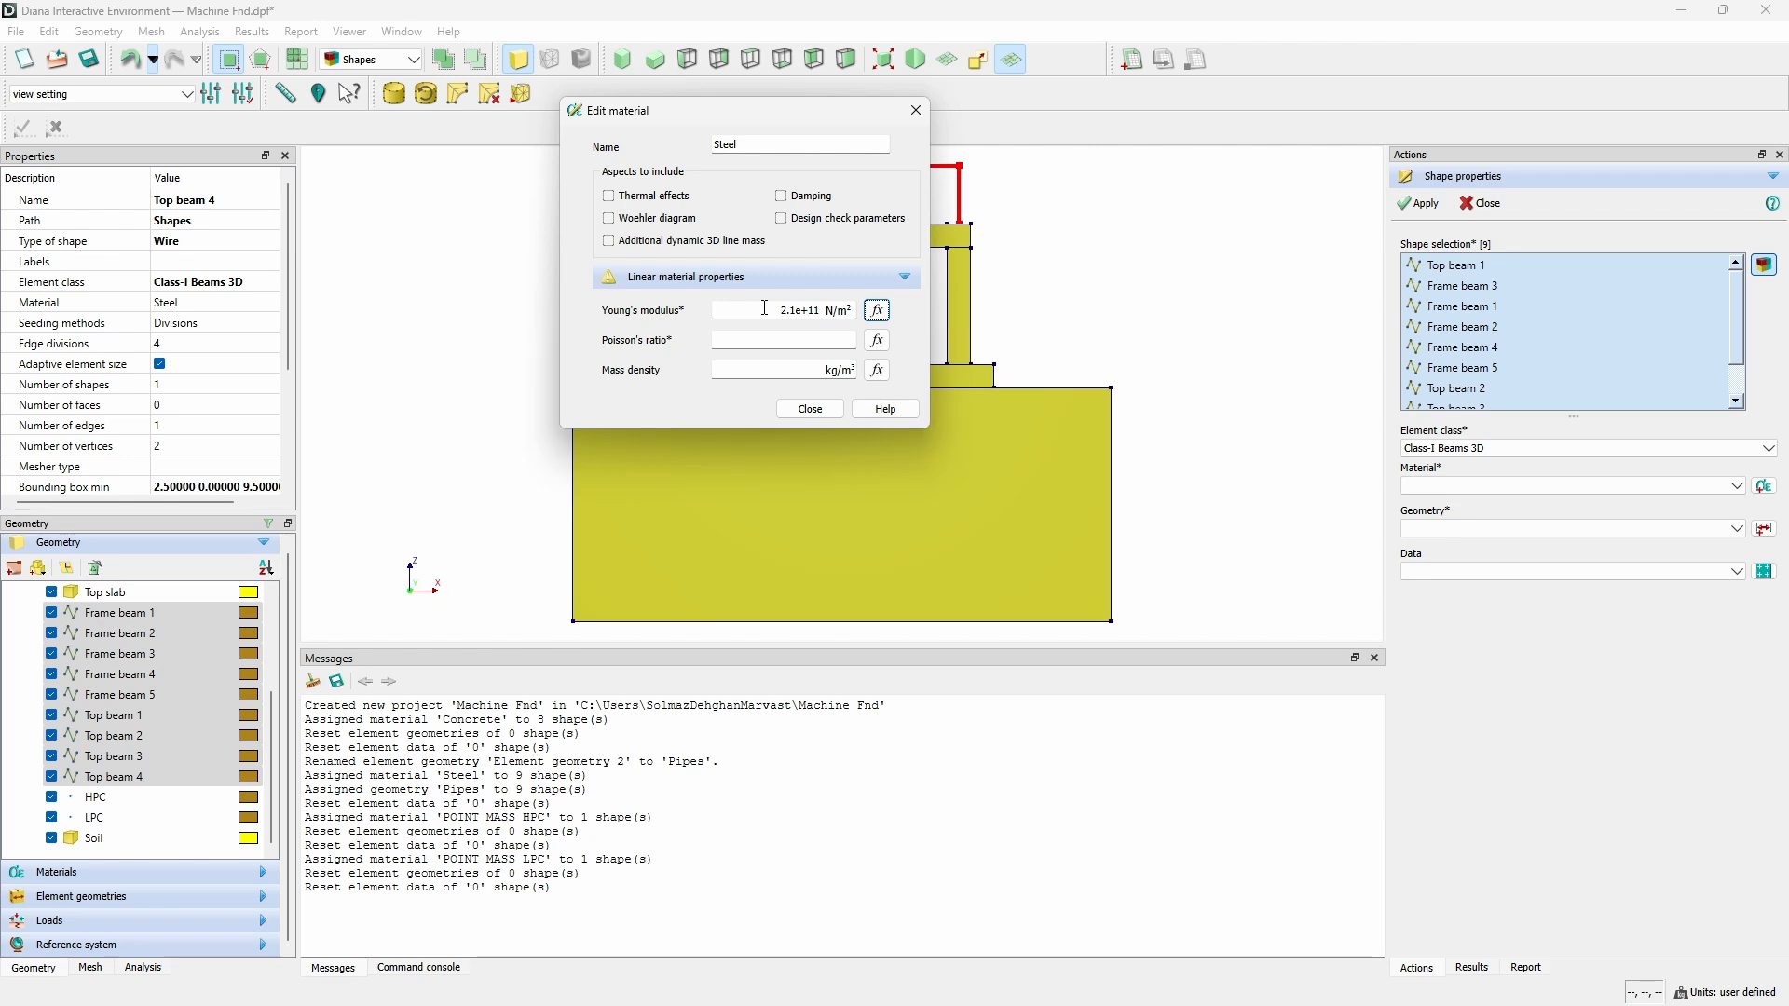
{"action": "key", "text": "Tab"}
{"action": "key", "text": "Tab"}
{"action": "key", "text": "Tab"}
{"action": "left_click", "coordinate": [811, 410]}
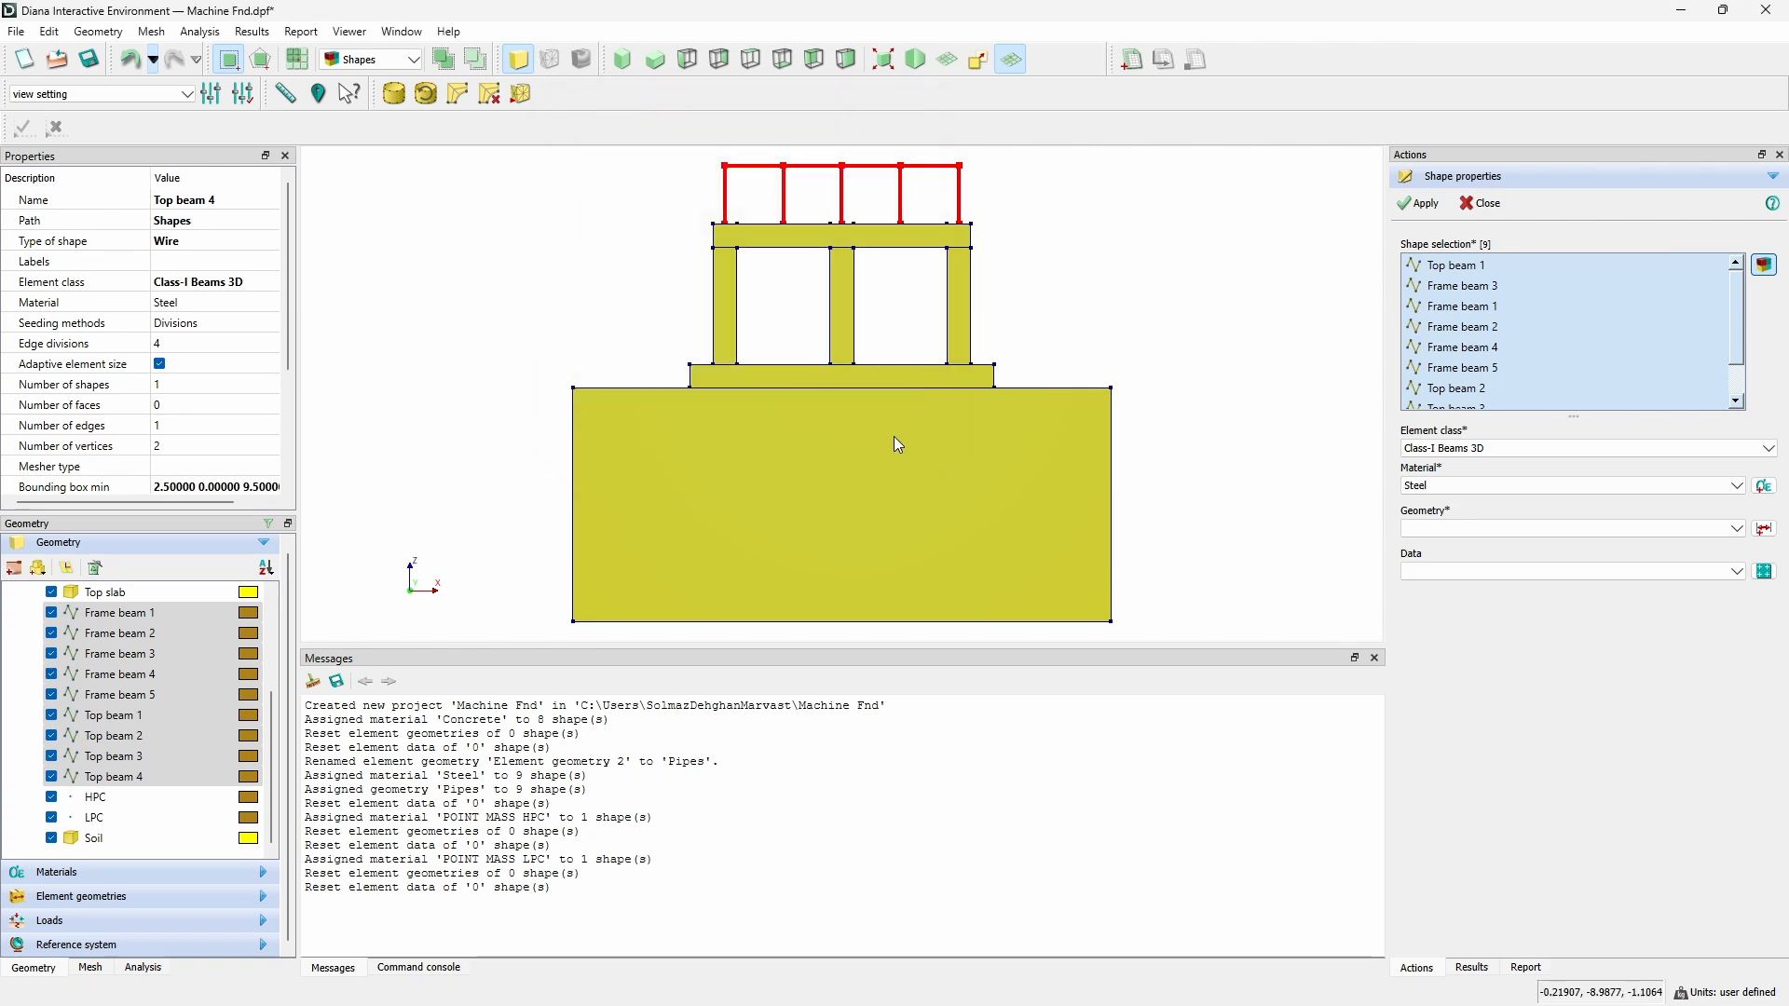
Create an element geometry named Pipes for the beams, with the predefined Circular pipe shape.
{"action": "left_click", "coordinate": [1764, 528]}
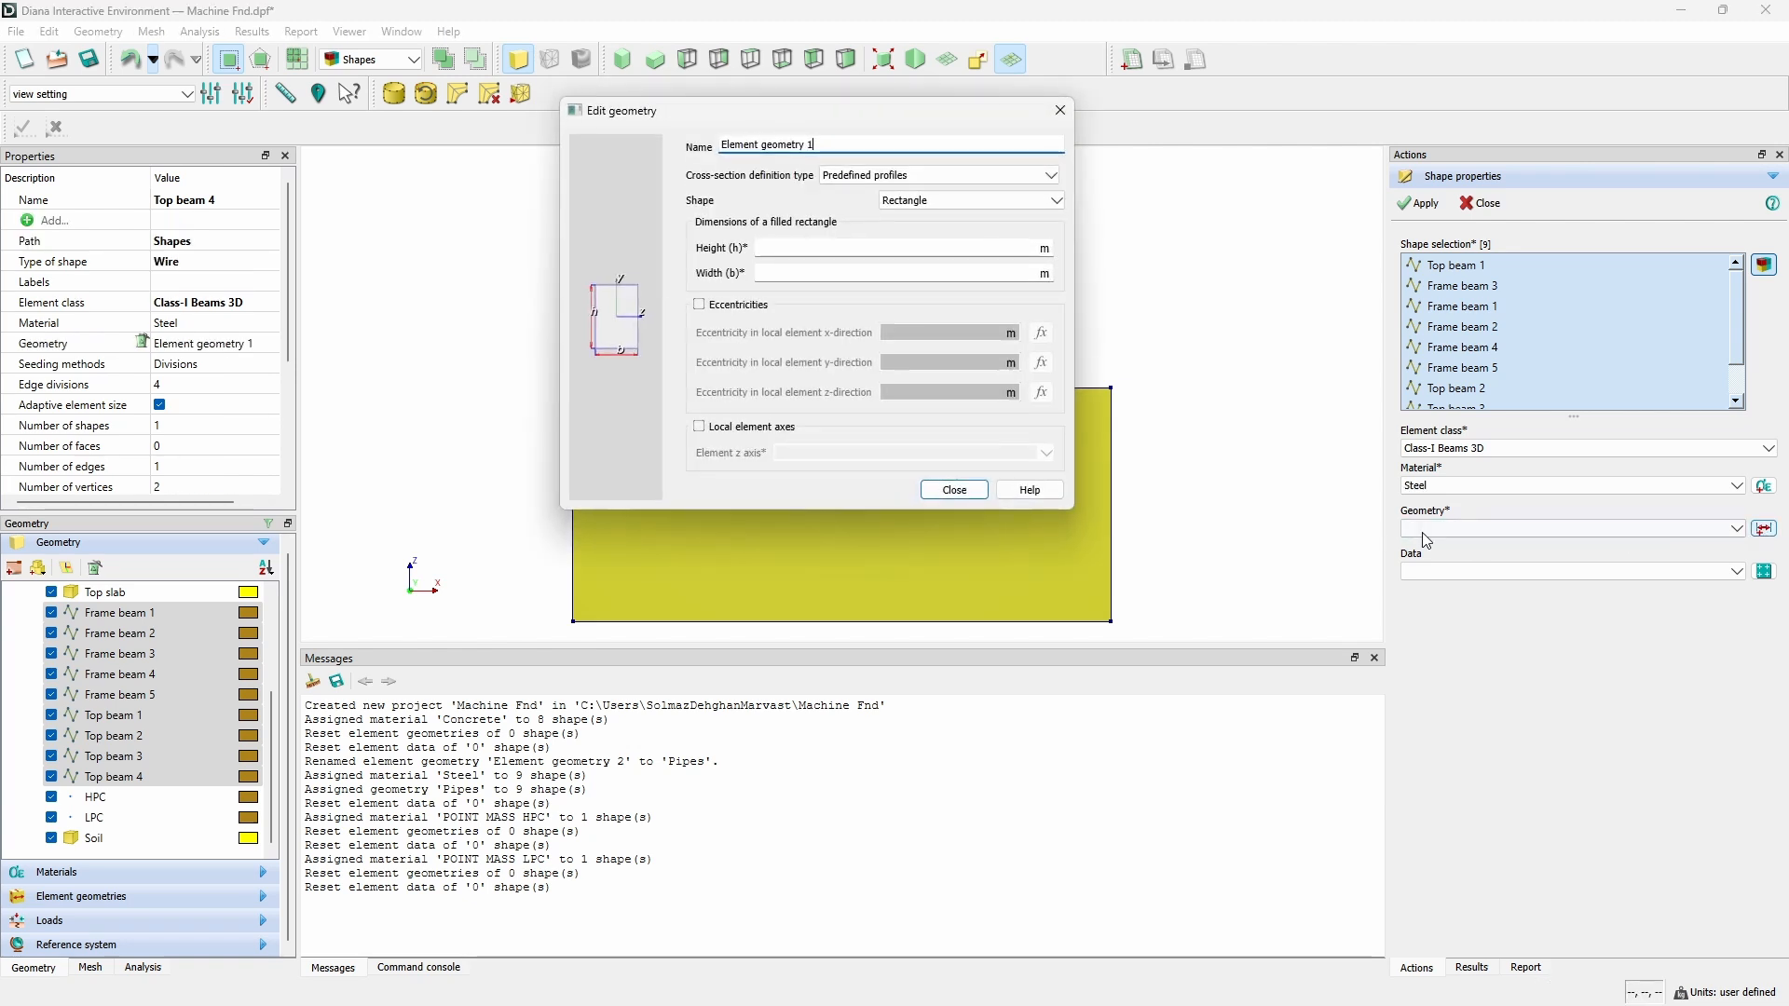
{"action": "left_click_drag", "start_coordinate": [789, 115], "coordinate": [826, 223]}
{"action": "triple_click", "coordinate": [881, 244]}
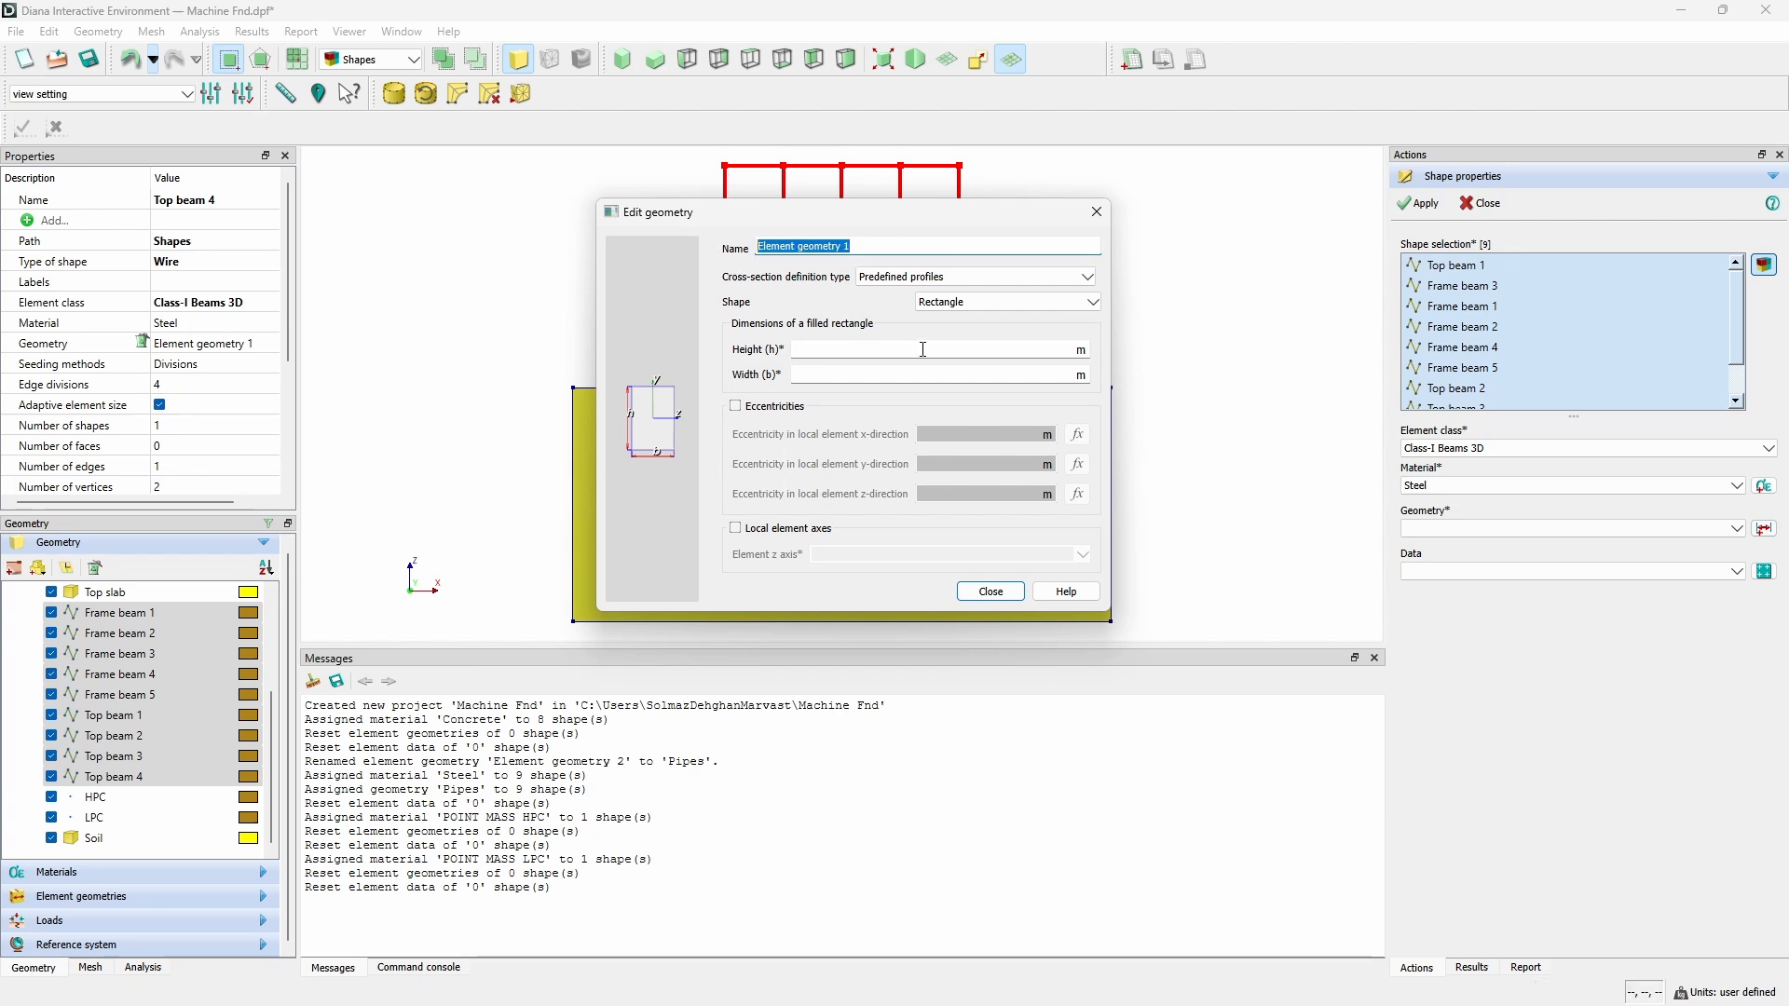
{"action": "triple_click", "coordinate": [887, 241]}
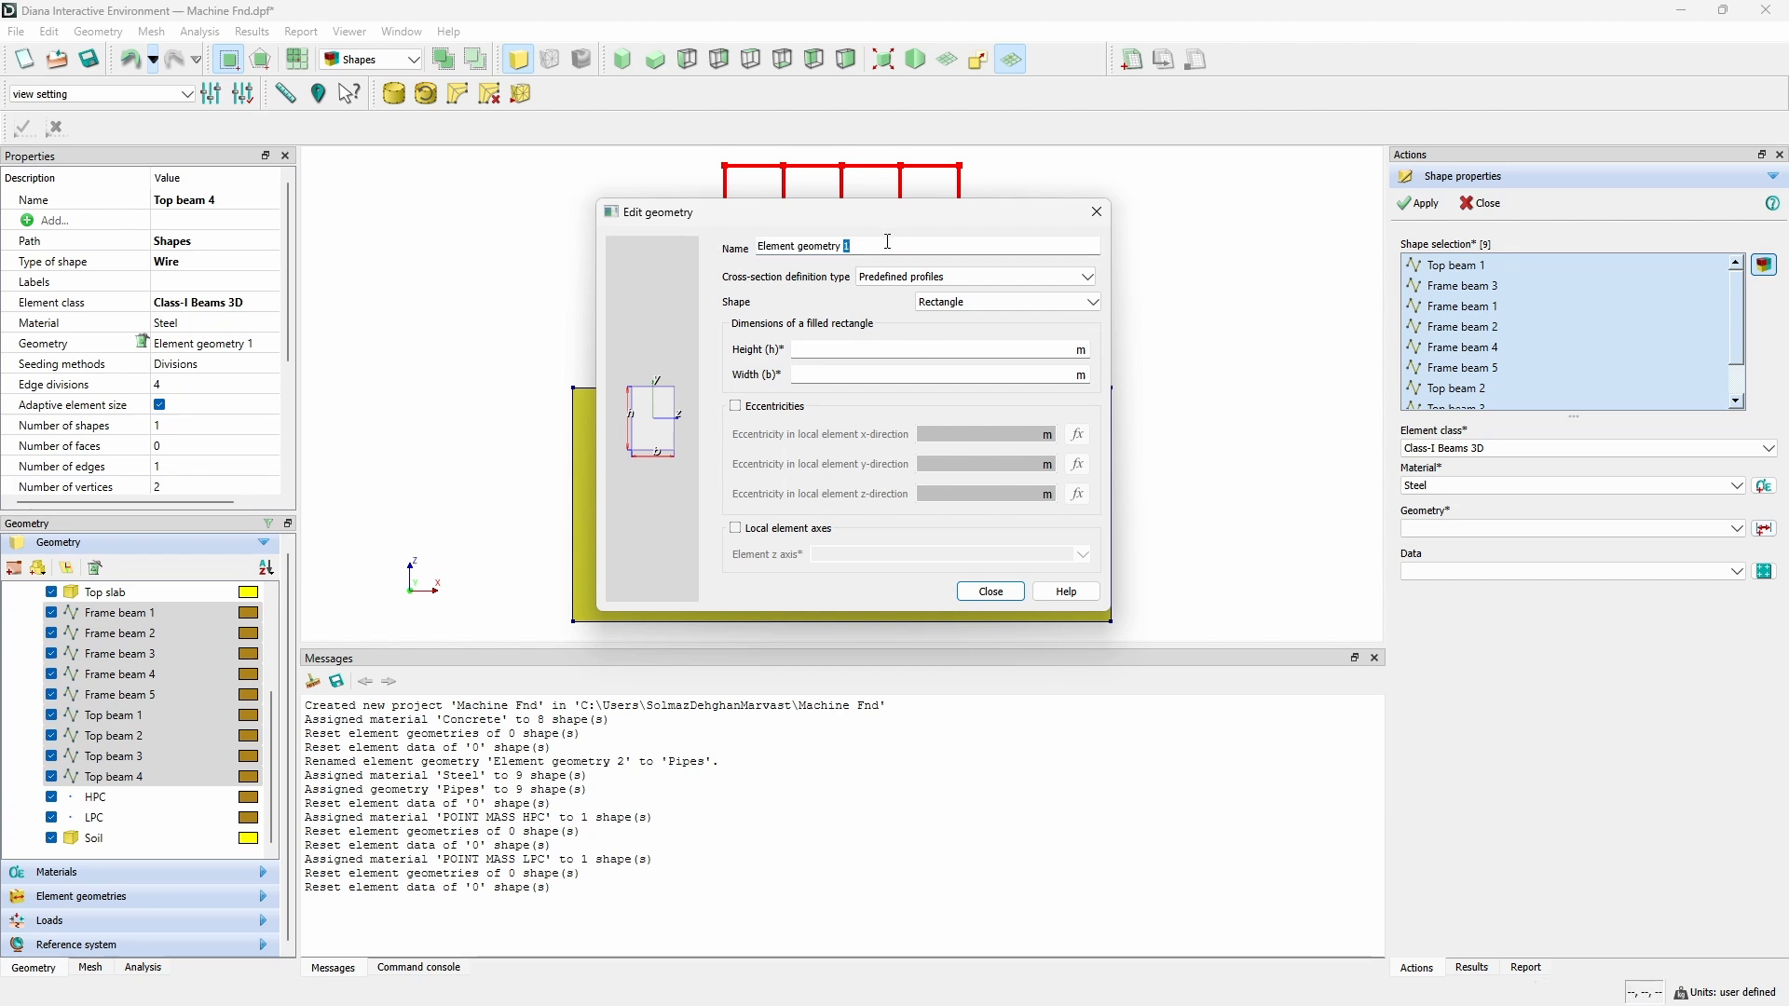
{"action": "type", "text": "Pipes"}
{"action": "left_click", "coordinate": [991, 304]}
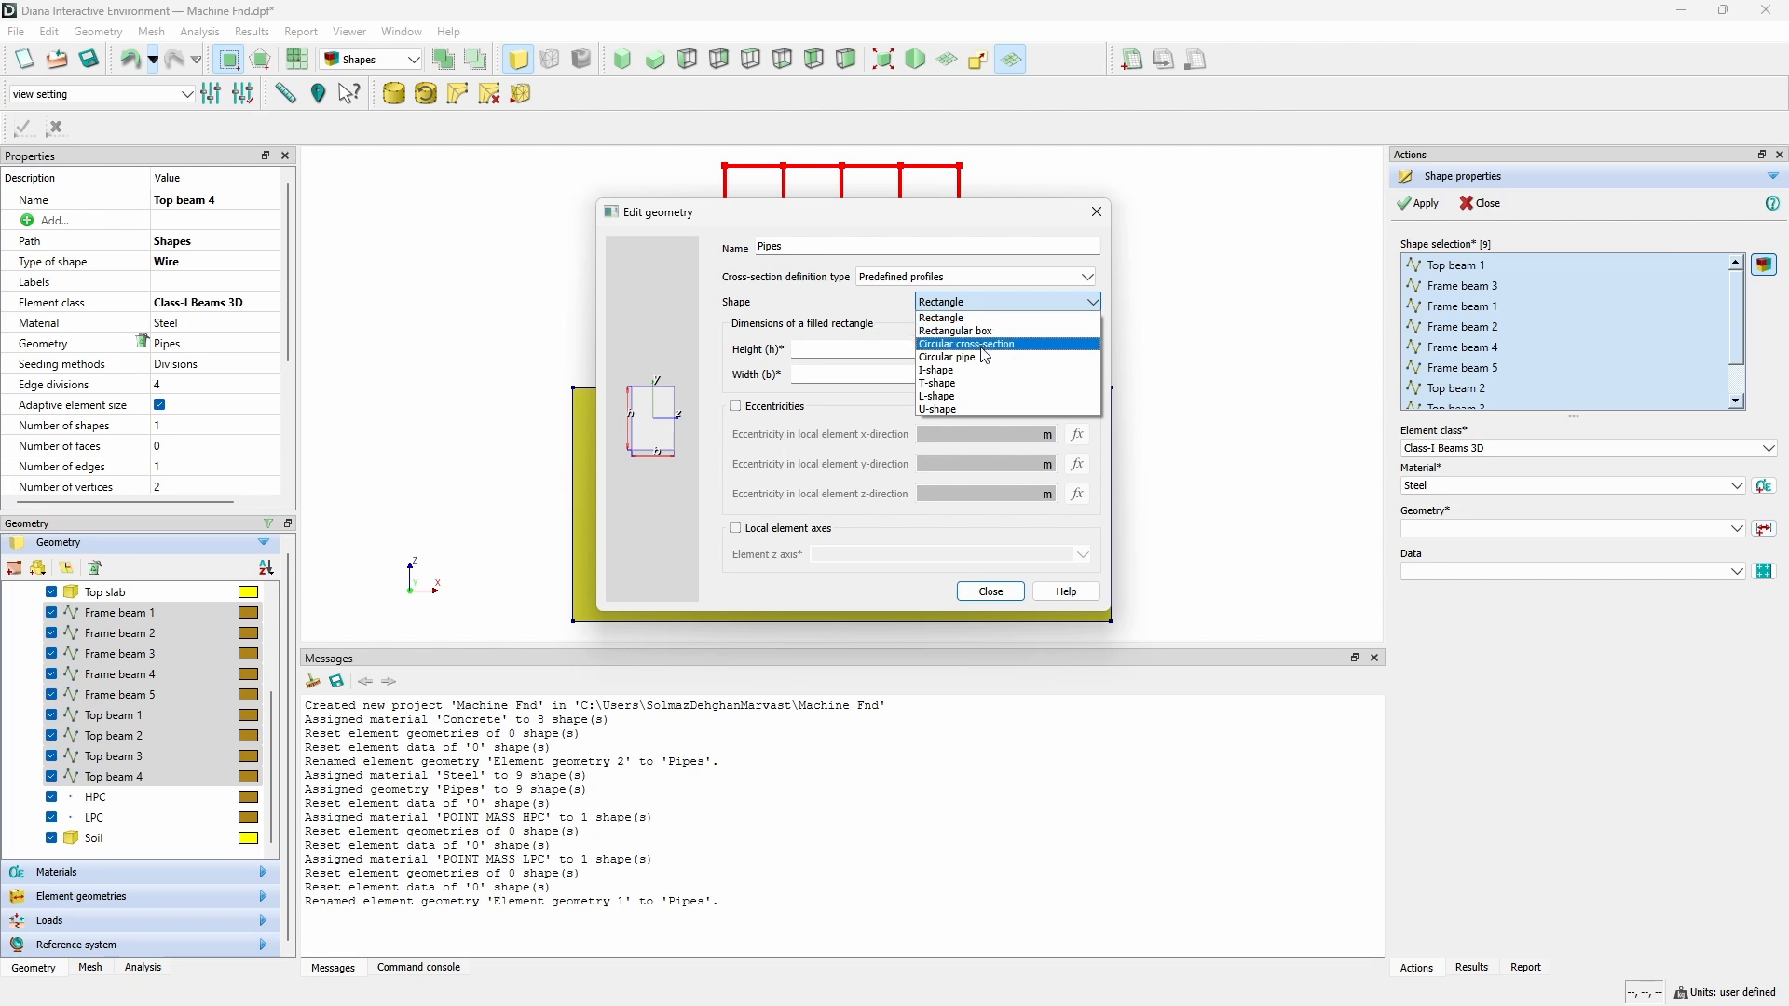
{"action": "left_click", "coordinate": [984, 358]}
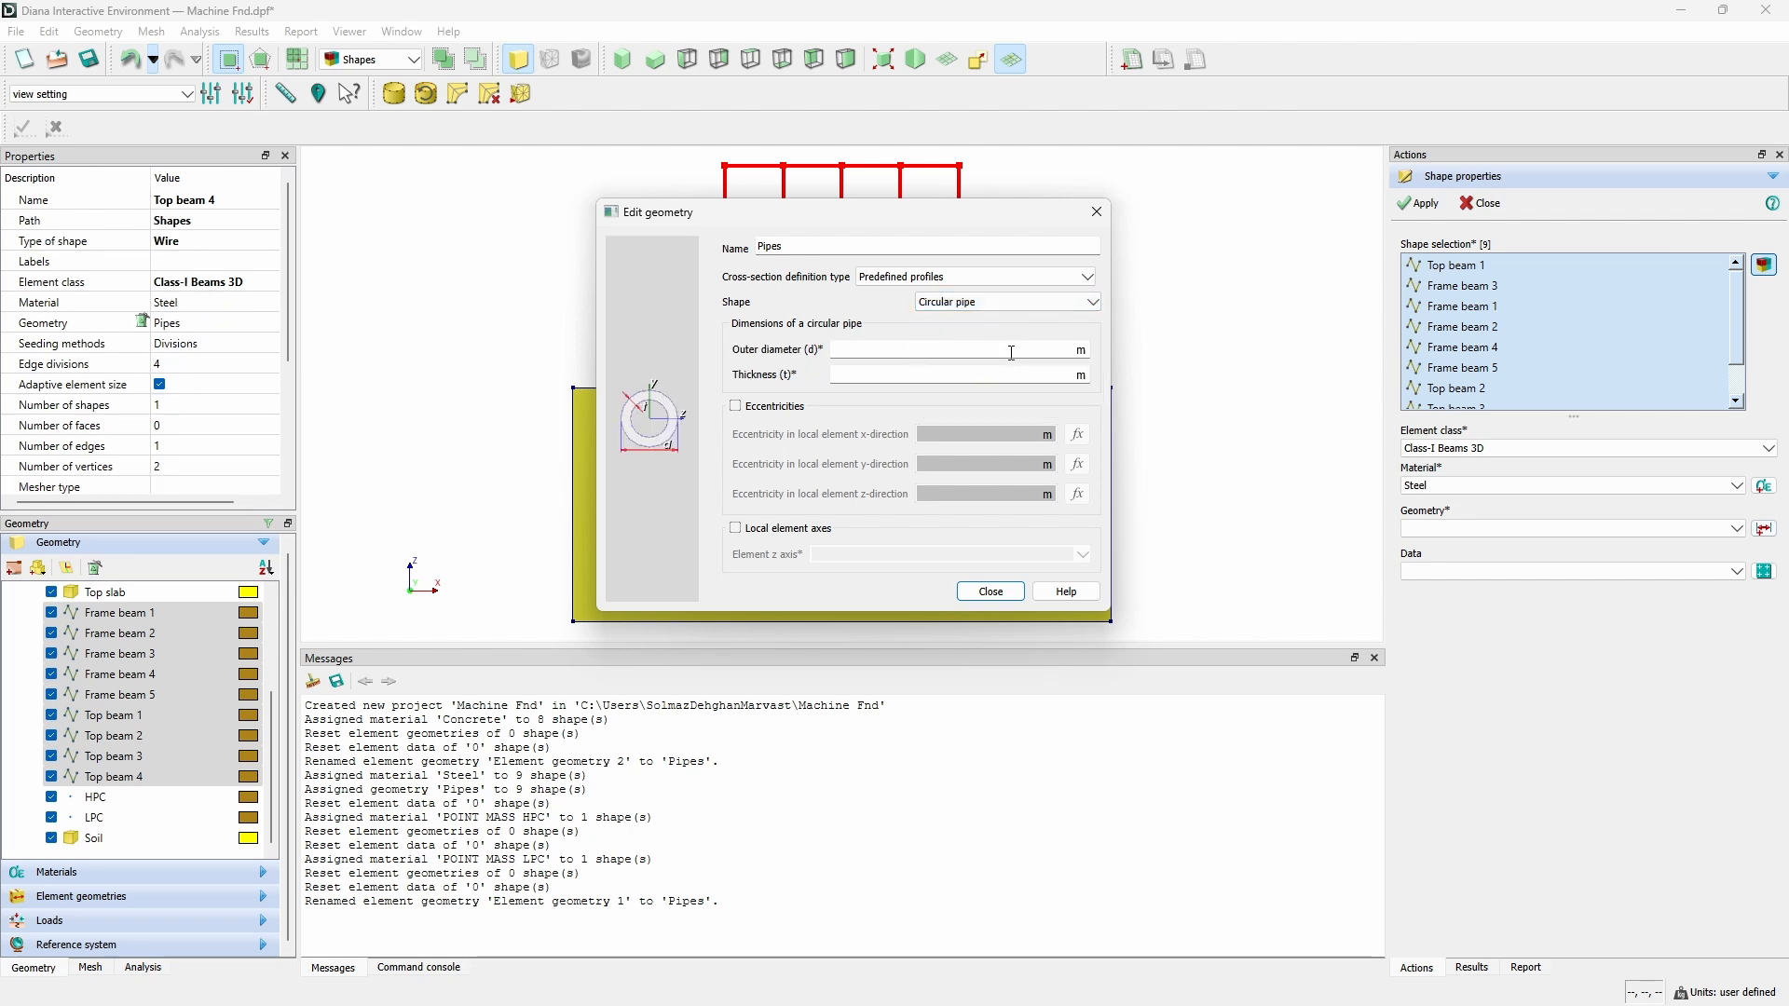
Set the pipe's outer diameter to 0.5 m and thickness to 0.1 m, and apply the shape properties to the frame and top beams.
{"action": "left_click", "coordinate": [1012, 354]}
{"action": "type", "text": "0.5"}
{"action": "key", "text": "Tab"}
{"action": "type", "text": "0.1"}
{"action": "left_click", "coordinate": [1008, 592]}
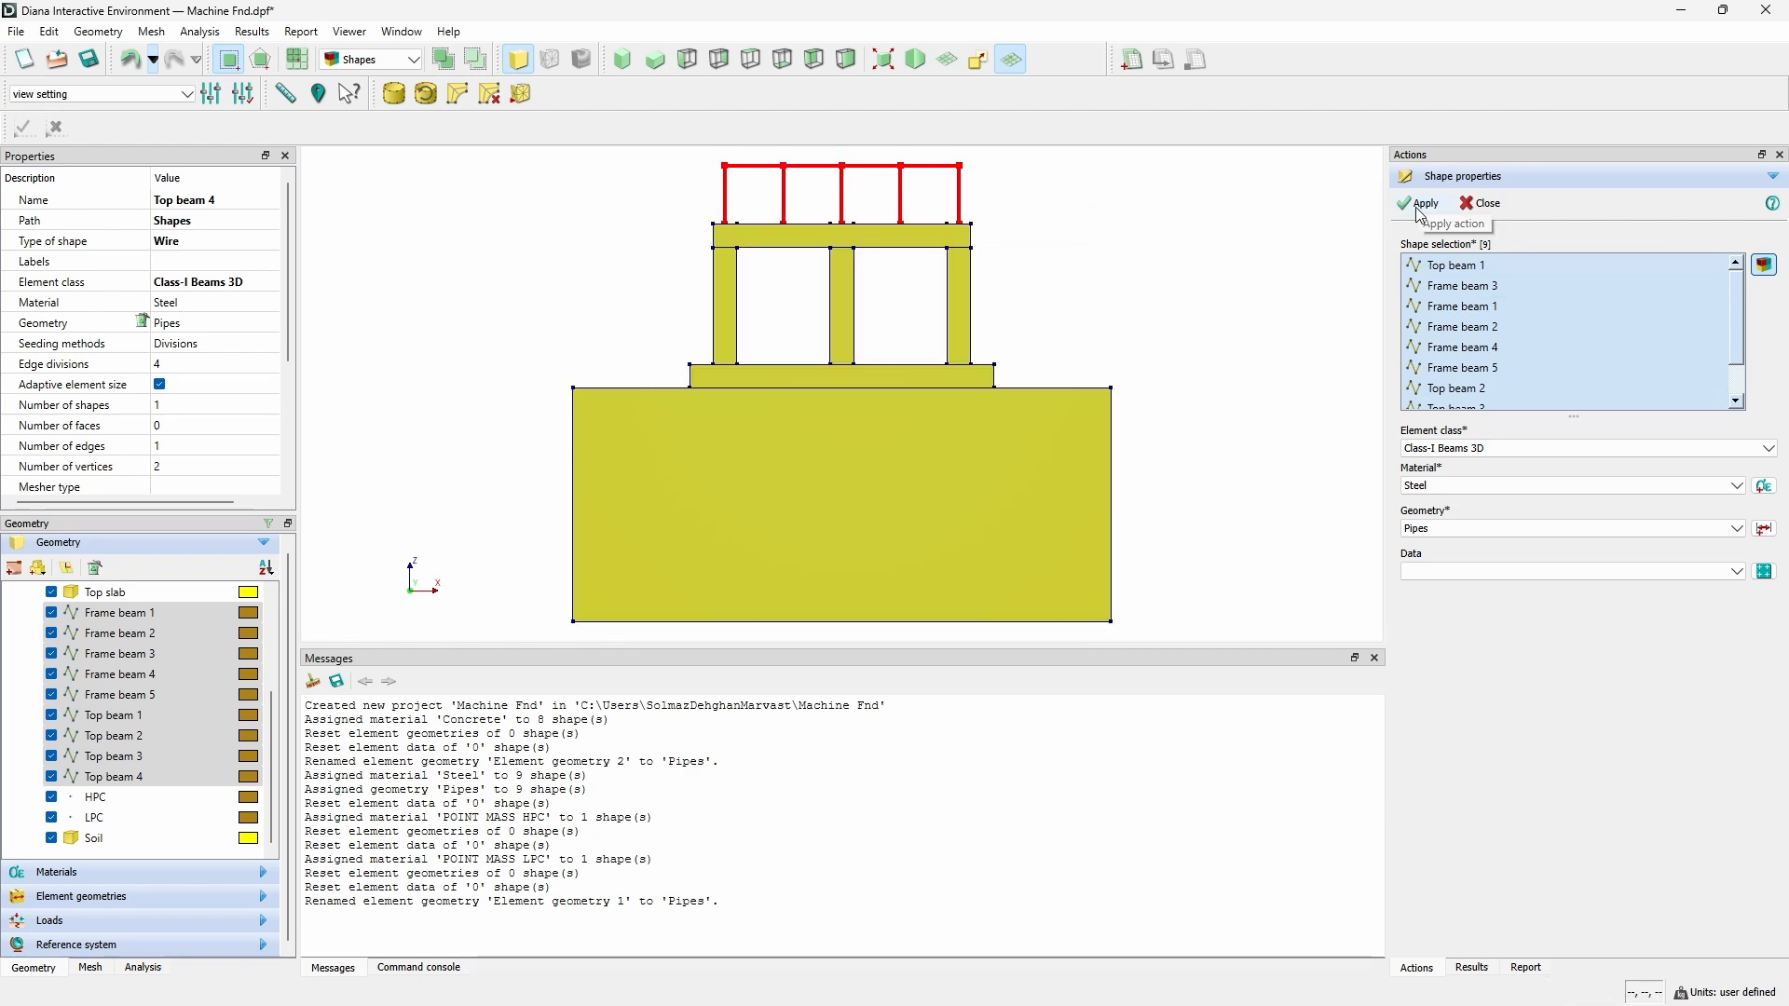
{"action": "left_click", "coordinate": [1418, 205]}
{"action": "left_click", "coordinate": [1483, 203]}
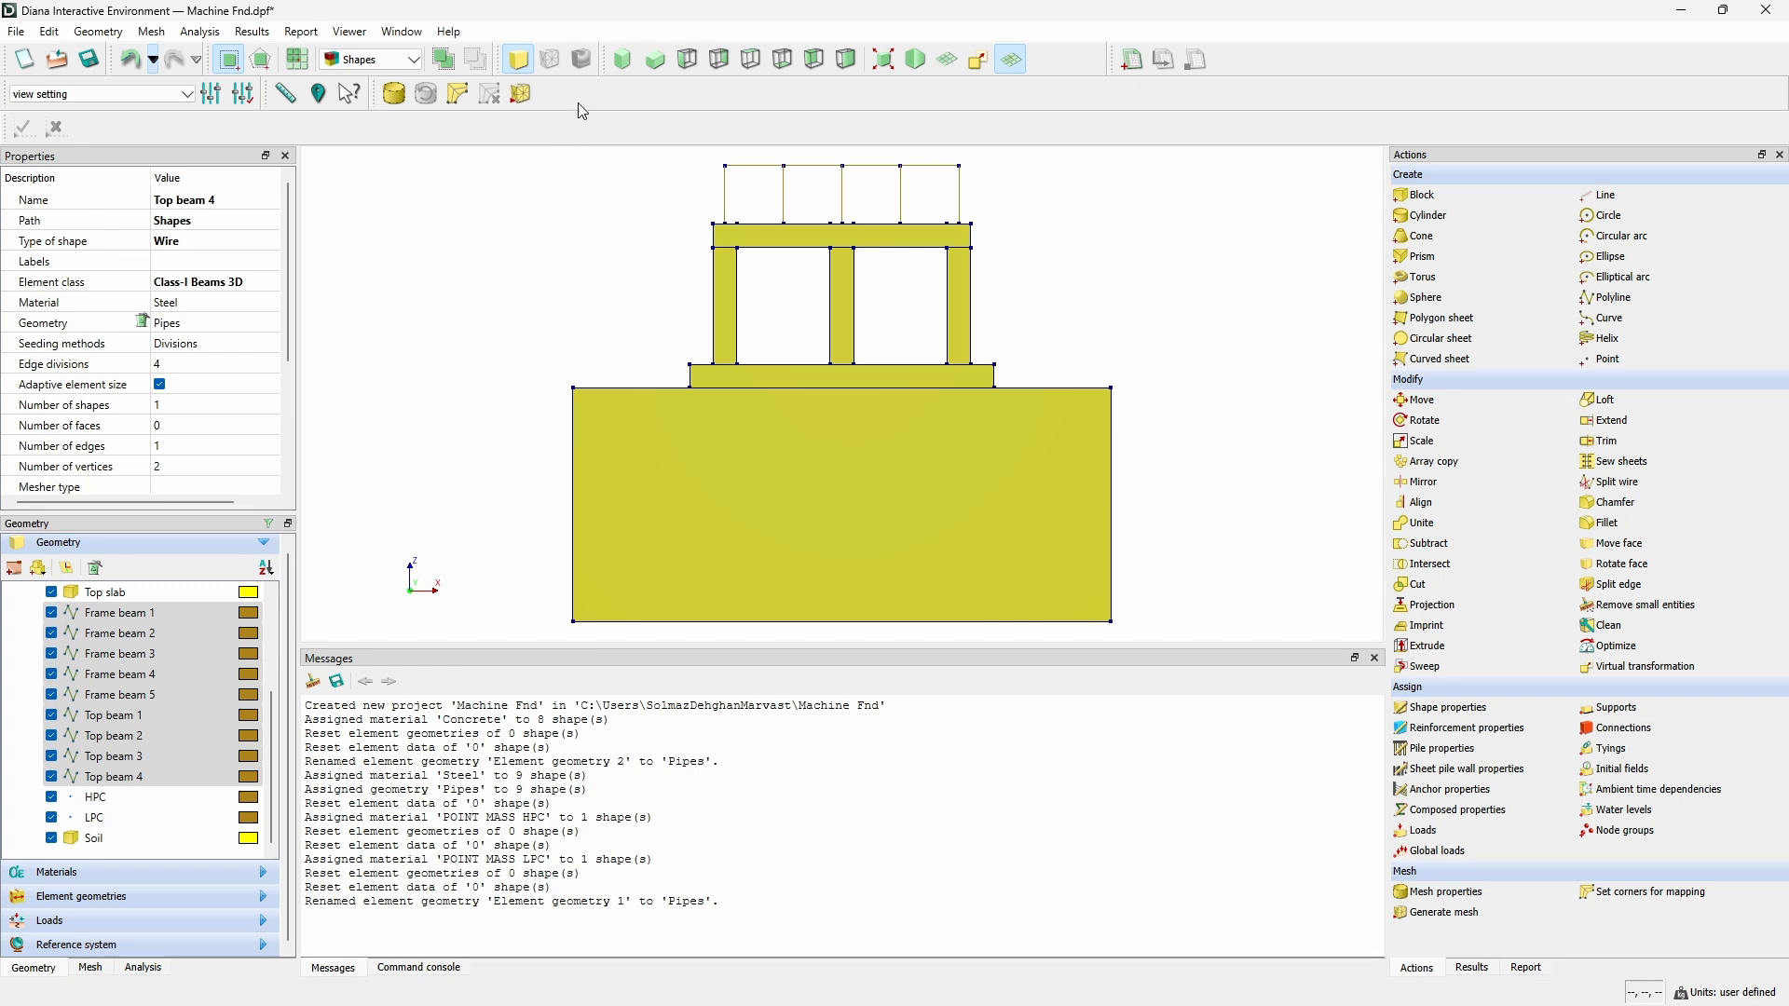
Start assigning shape properties to the HPC point and add a Mass elements material named HPC-Point mass with the Point mass model.
{"action": "left_click", "coordinate": [623, 60]}
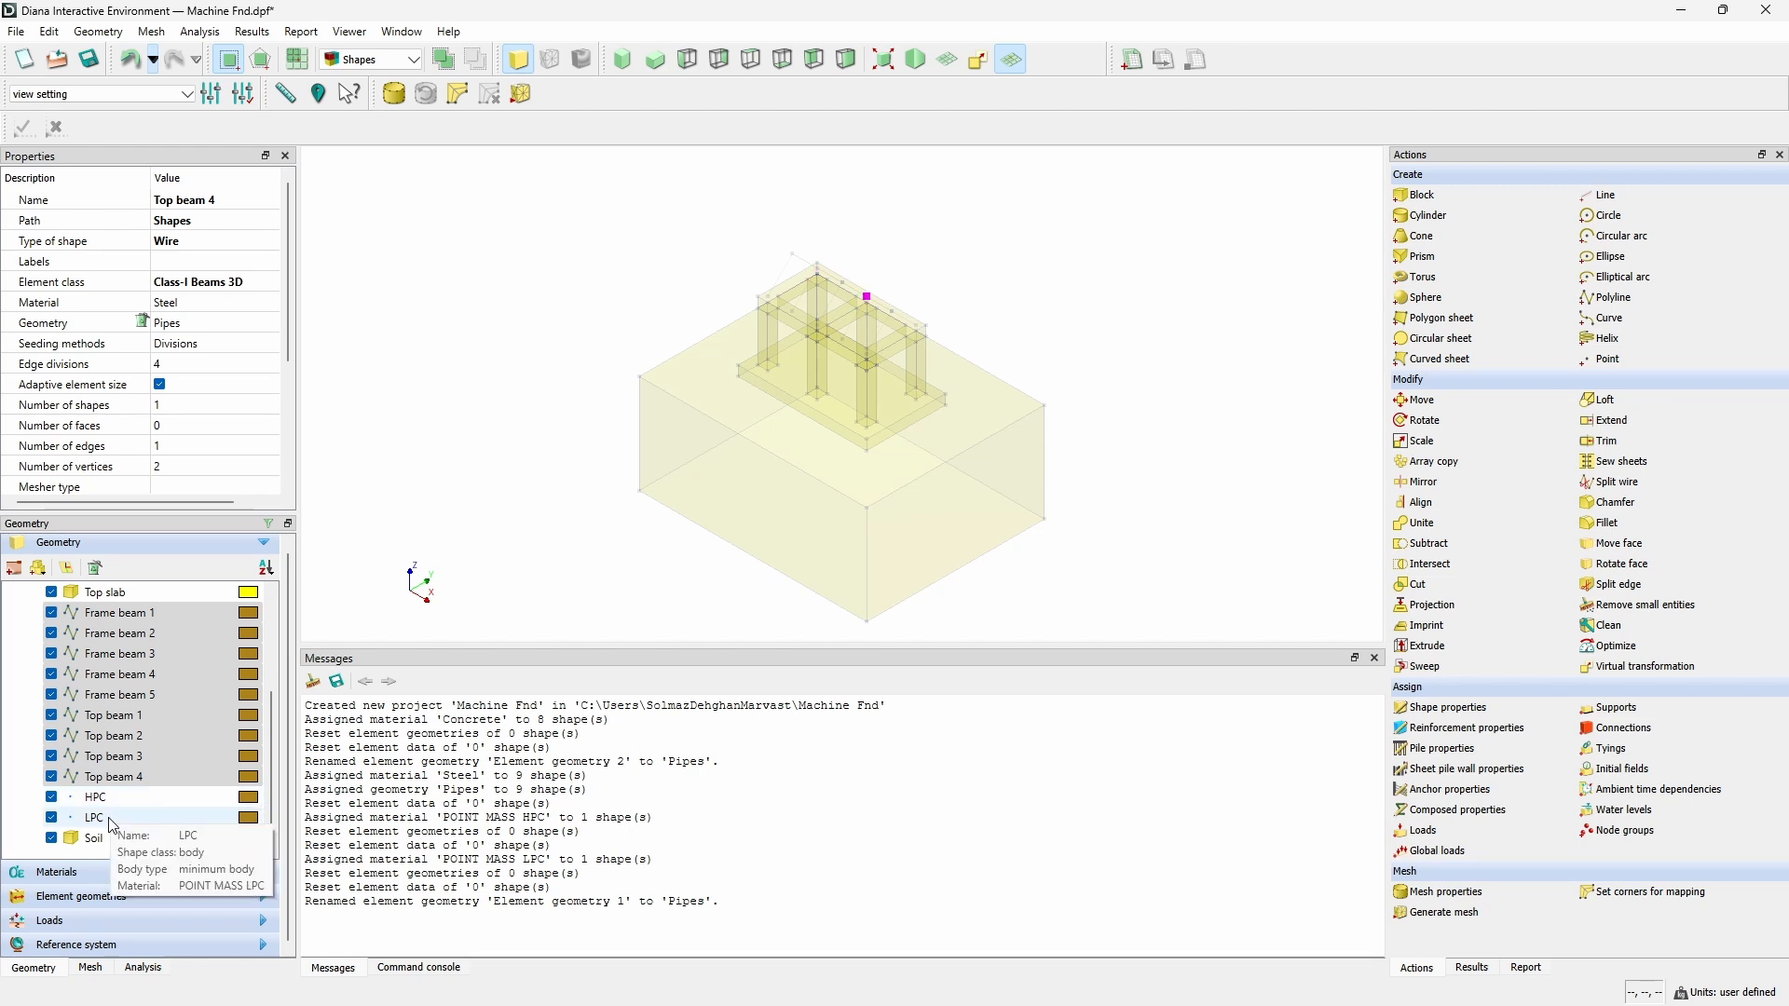
{"action": "left_click", "coordinate": [112, 803]}
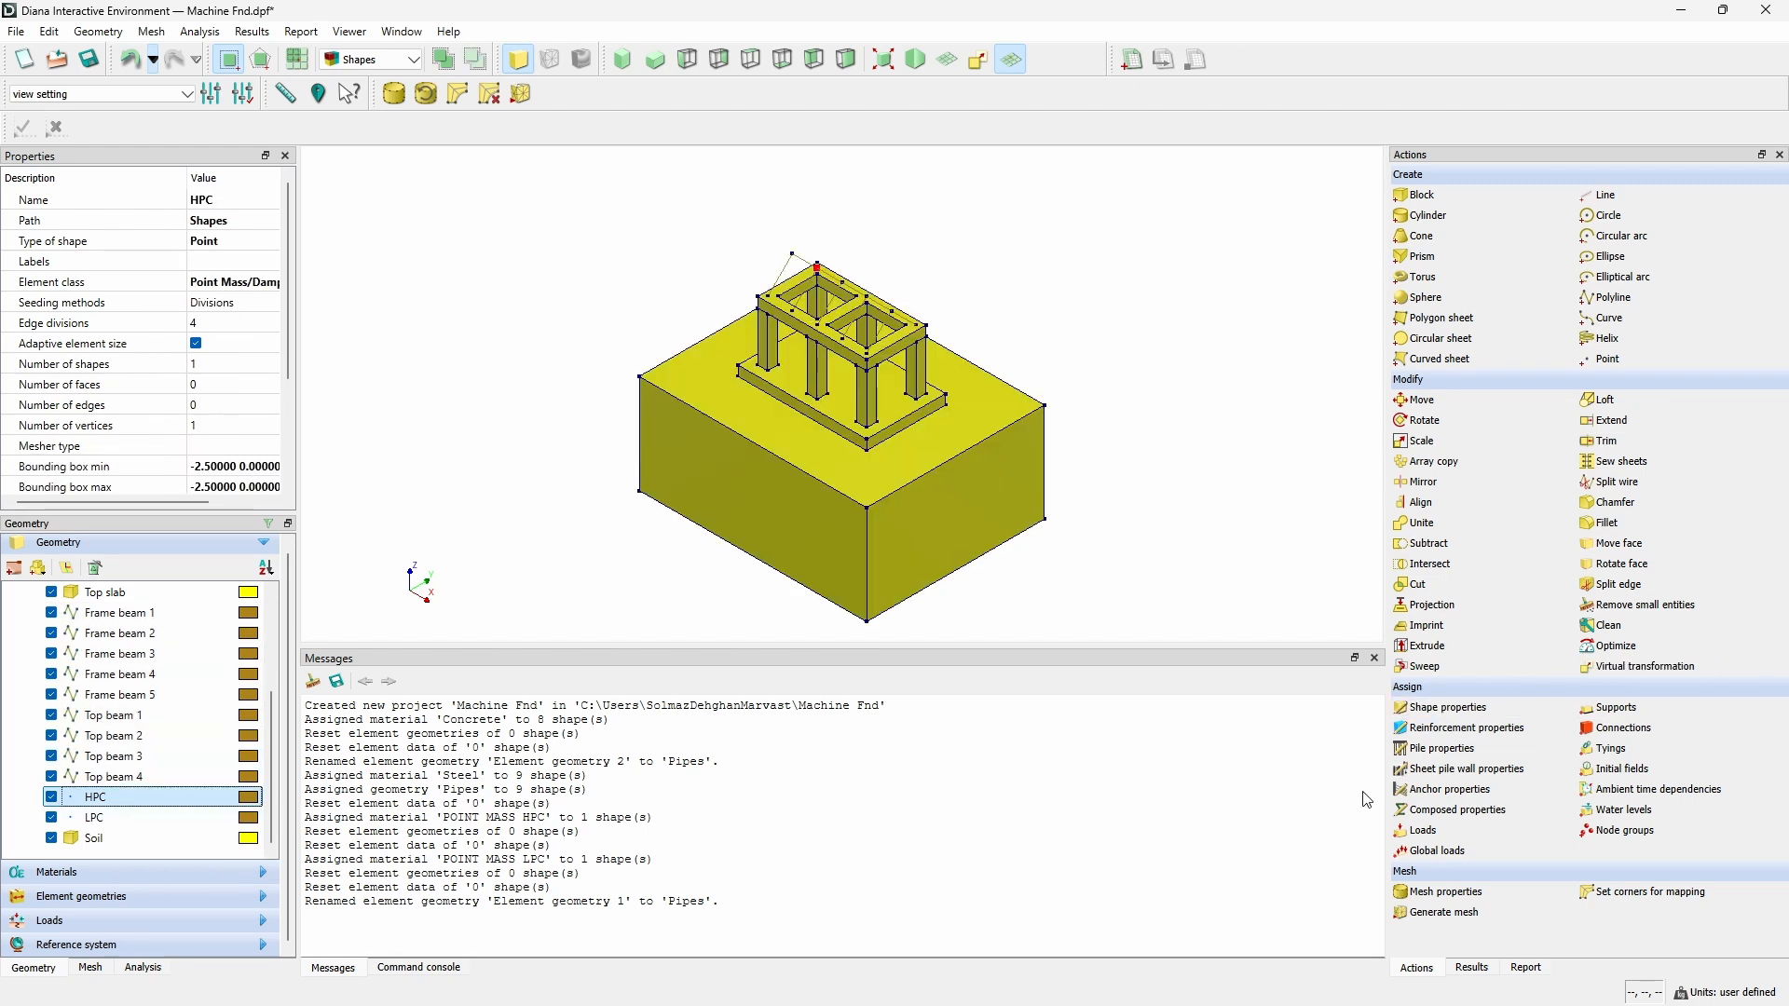
{"action": "left_click", "coordinate": [1449, 708]}
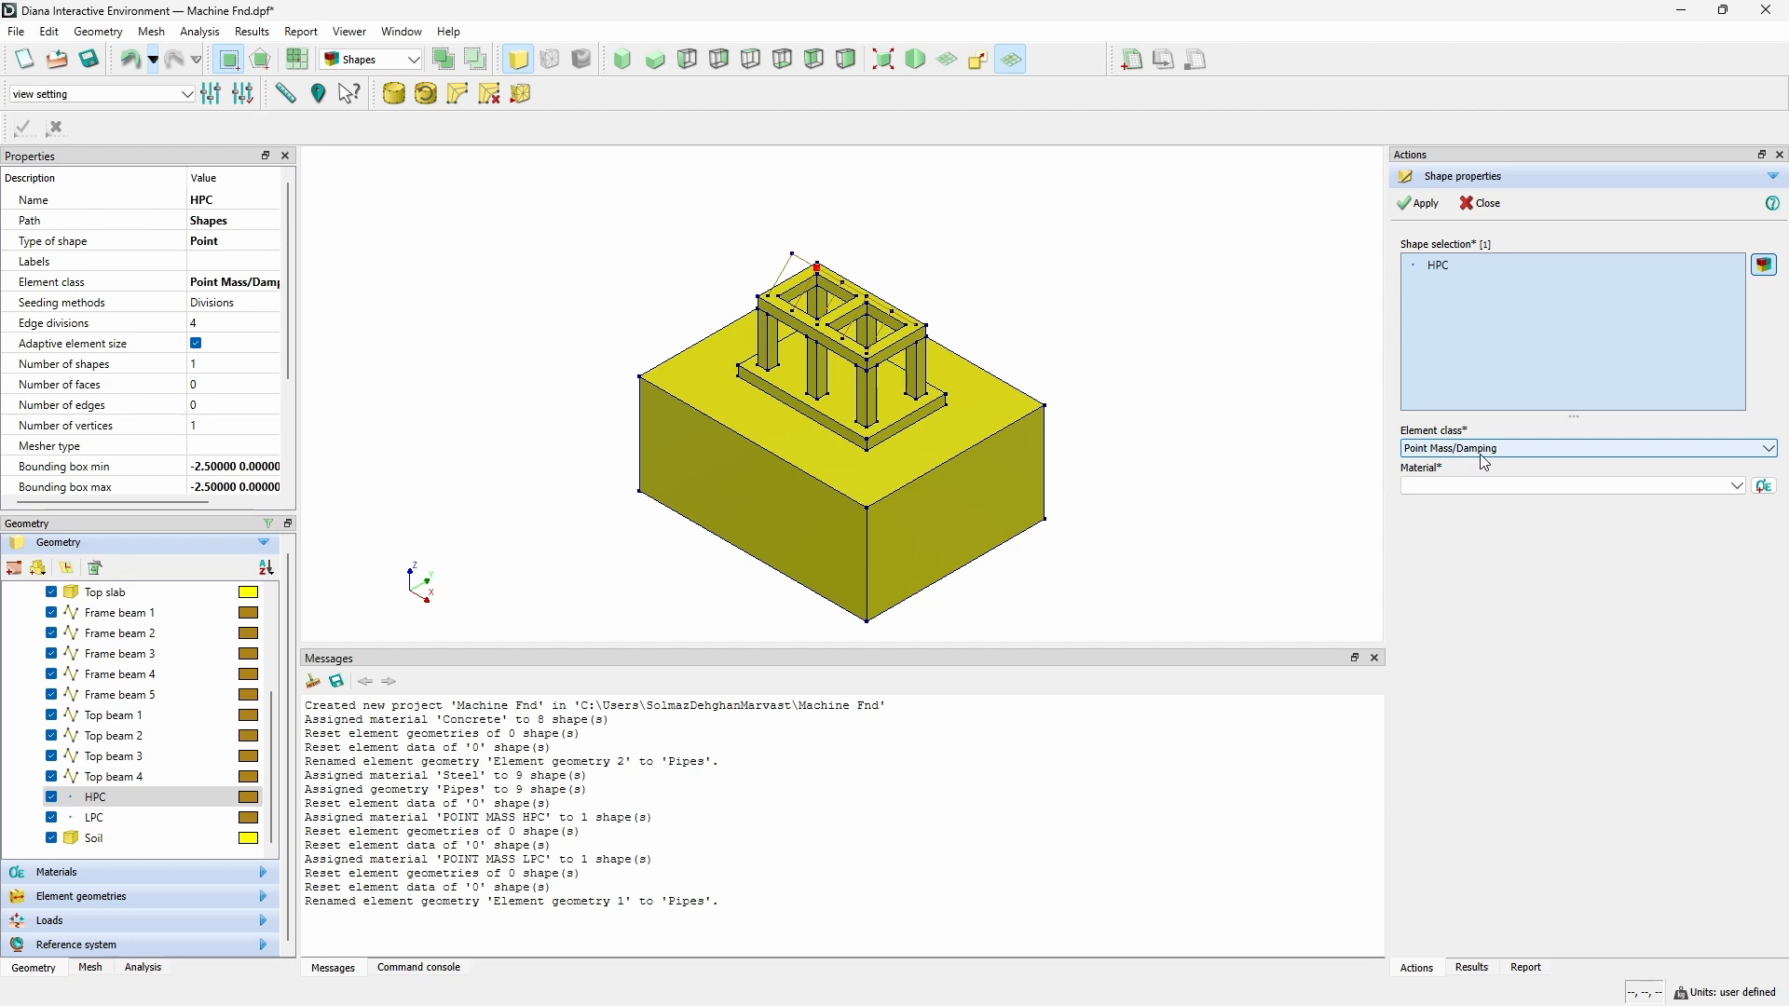
{"action": "left_click", "coordinate": [1765, 487]}
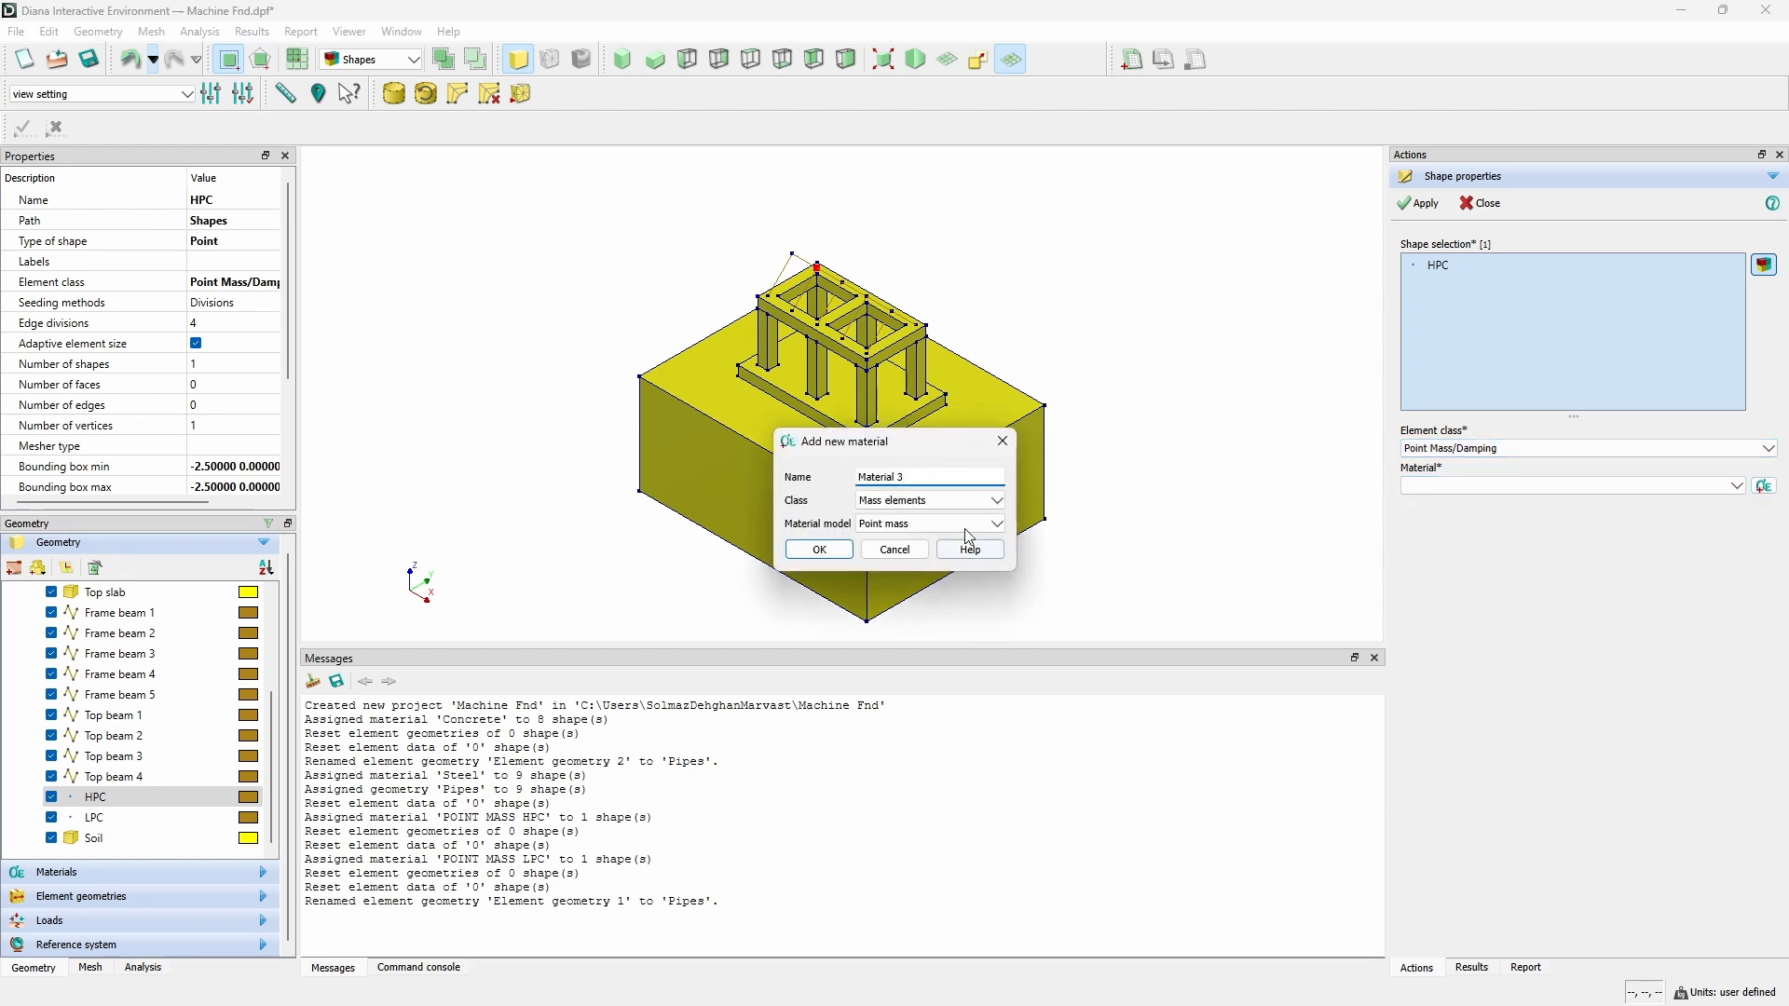
{"action": "triple_click", "coordinate": [938, 477]}
{"action": "type", "text": "H"}
{"action": "type", "text": "P"}
{"action": "type", "text": "C"}
{"action": "type", "text": "-POnit"}
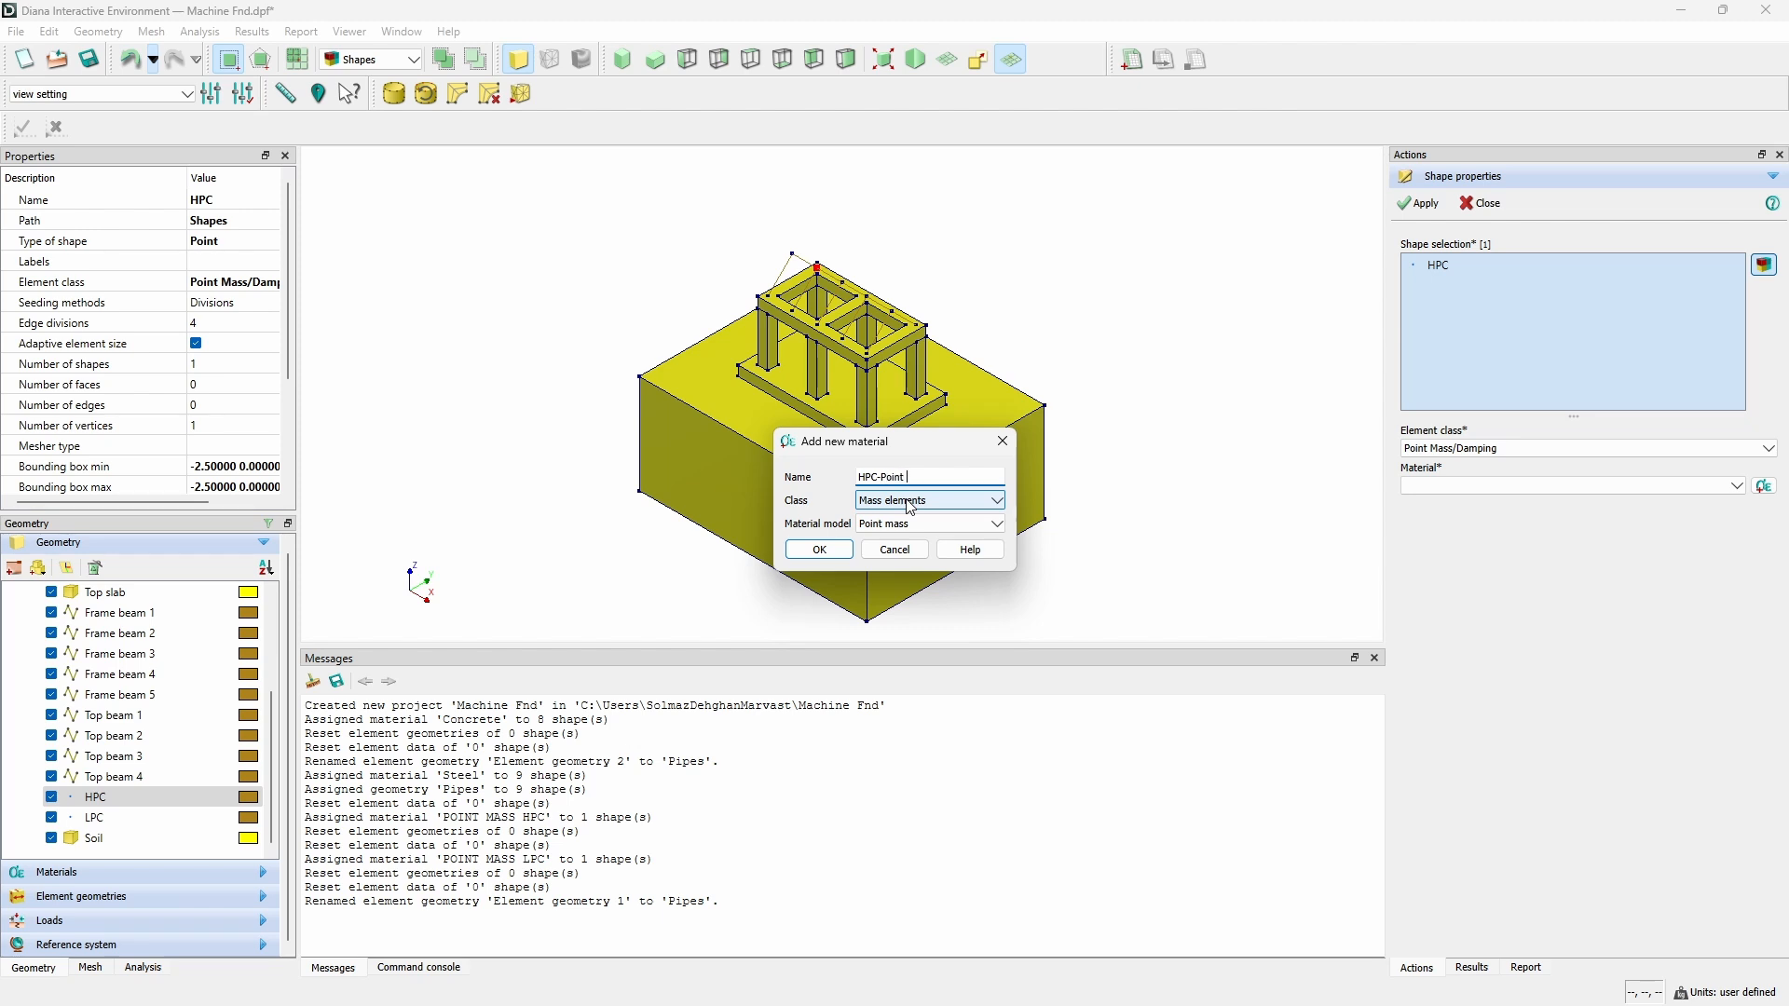
{"action": "type", "text": "ss"}
{"action": "left_click", "coordinate": [819, 549]}
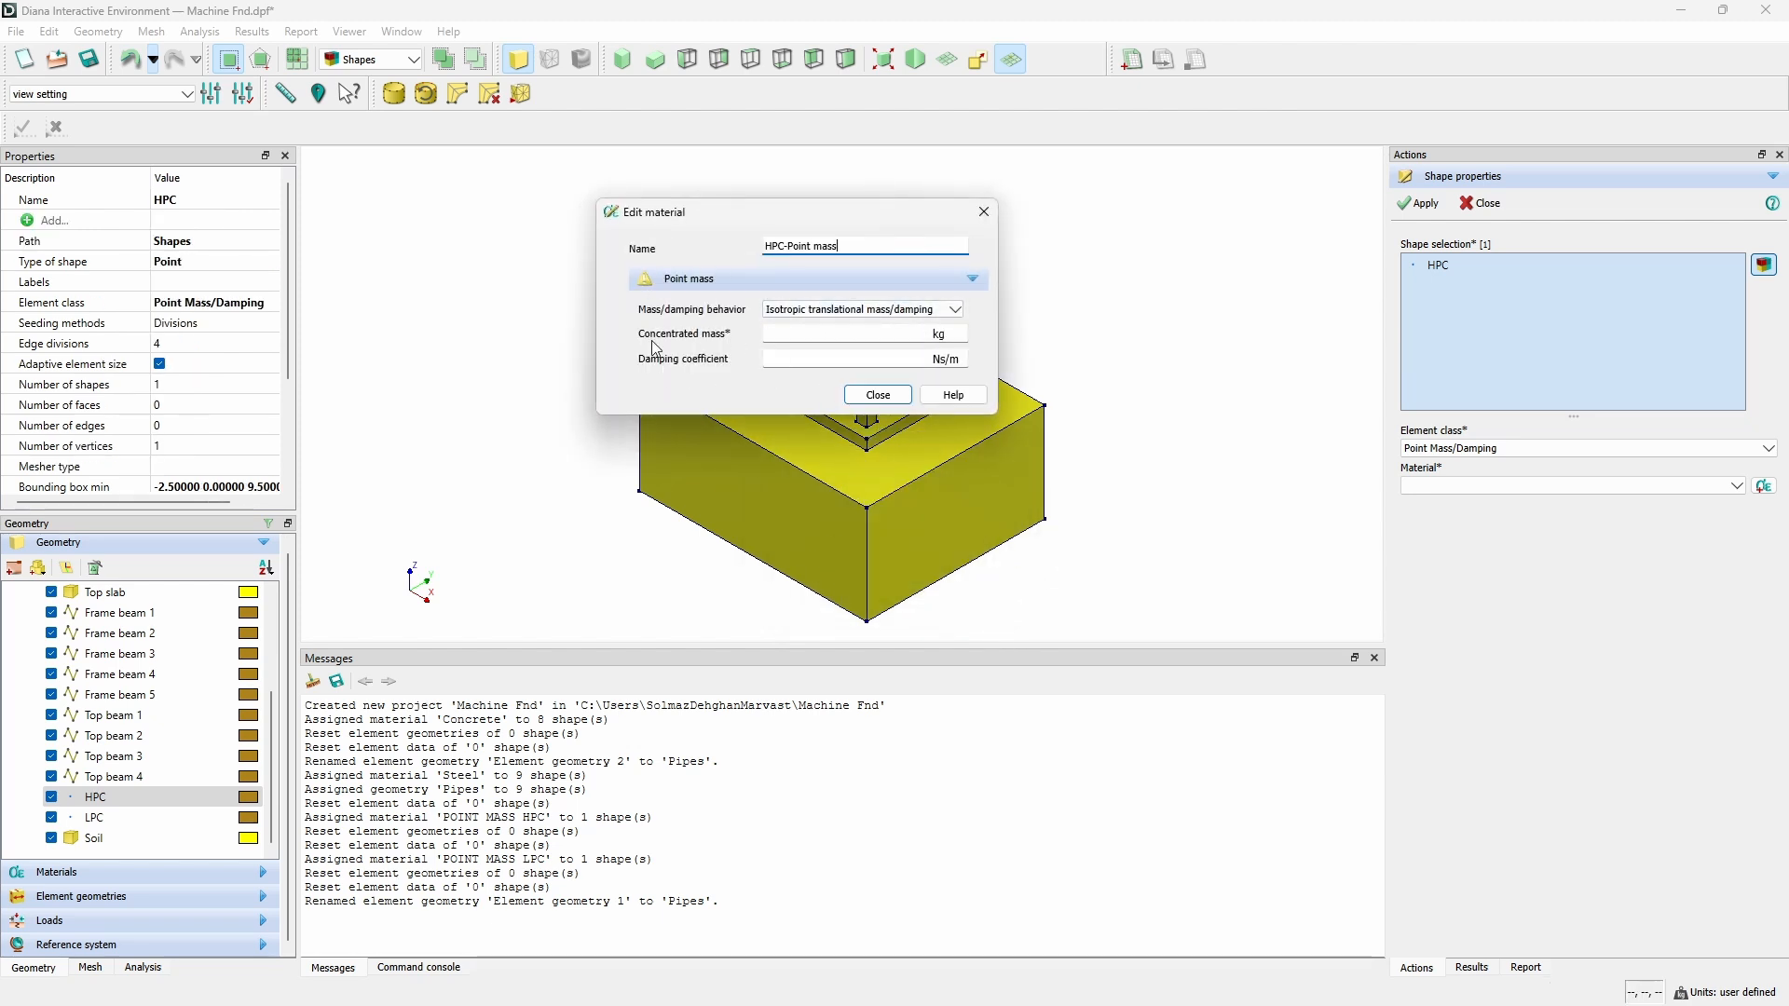
Give HPC-Point mass a concentrated mass of 60000 kg and a damping coefficient of 0 Ns/m, and apply it to HPC.
{"action": "left_click", "coordinate": [866, 336]}
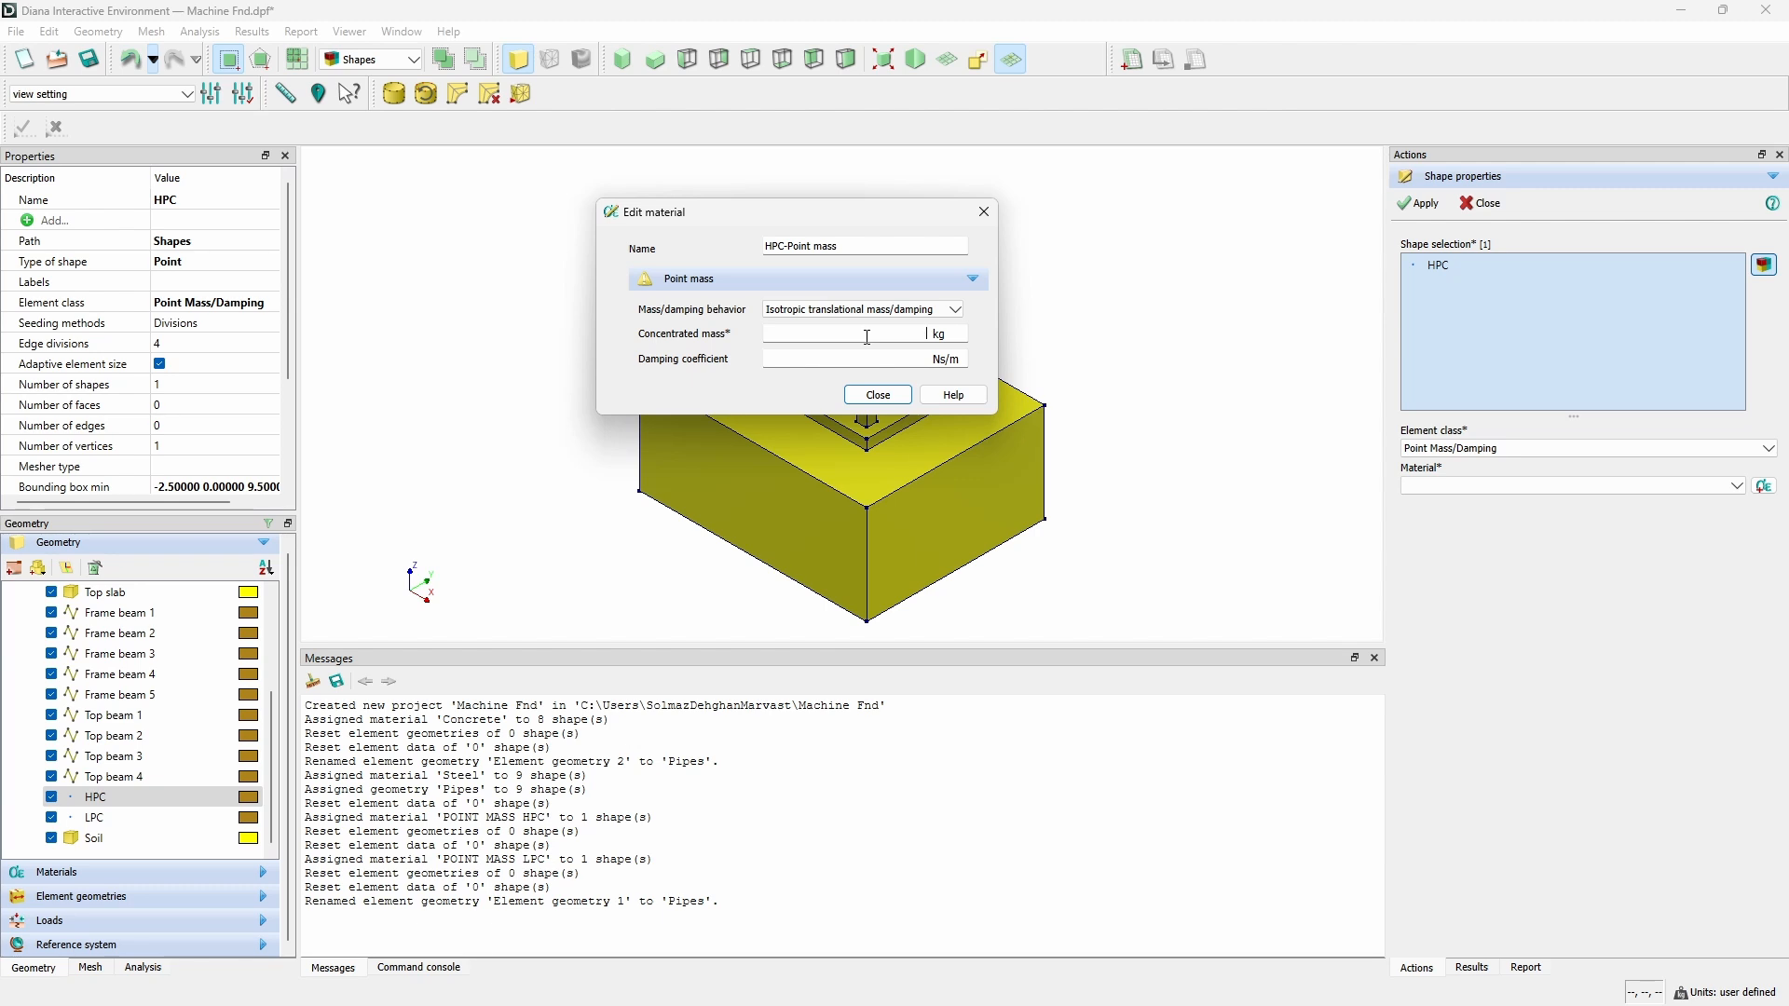
{"action": "type", "text": "60000"}
{"action": "left_click", "coordinate": [896, 360]}
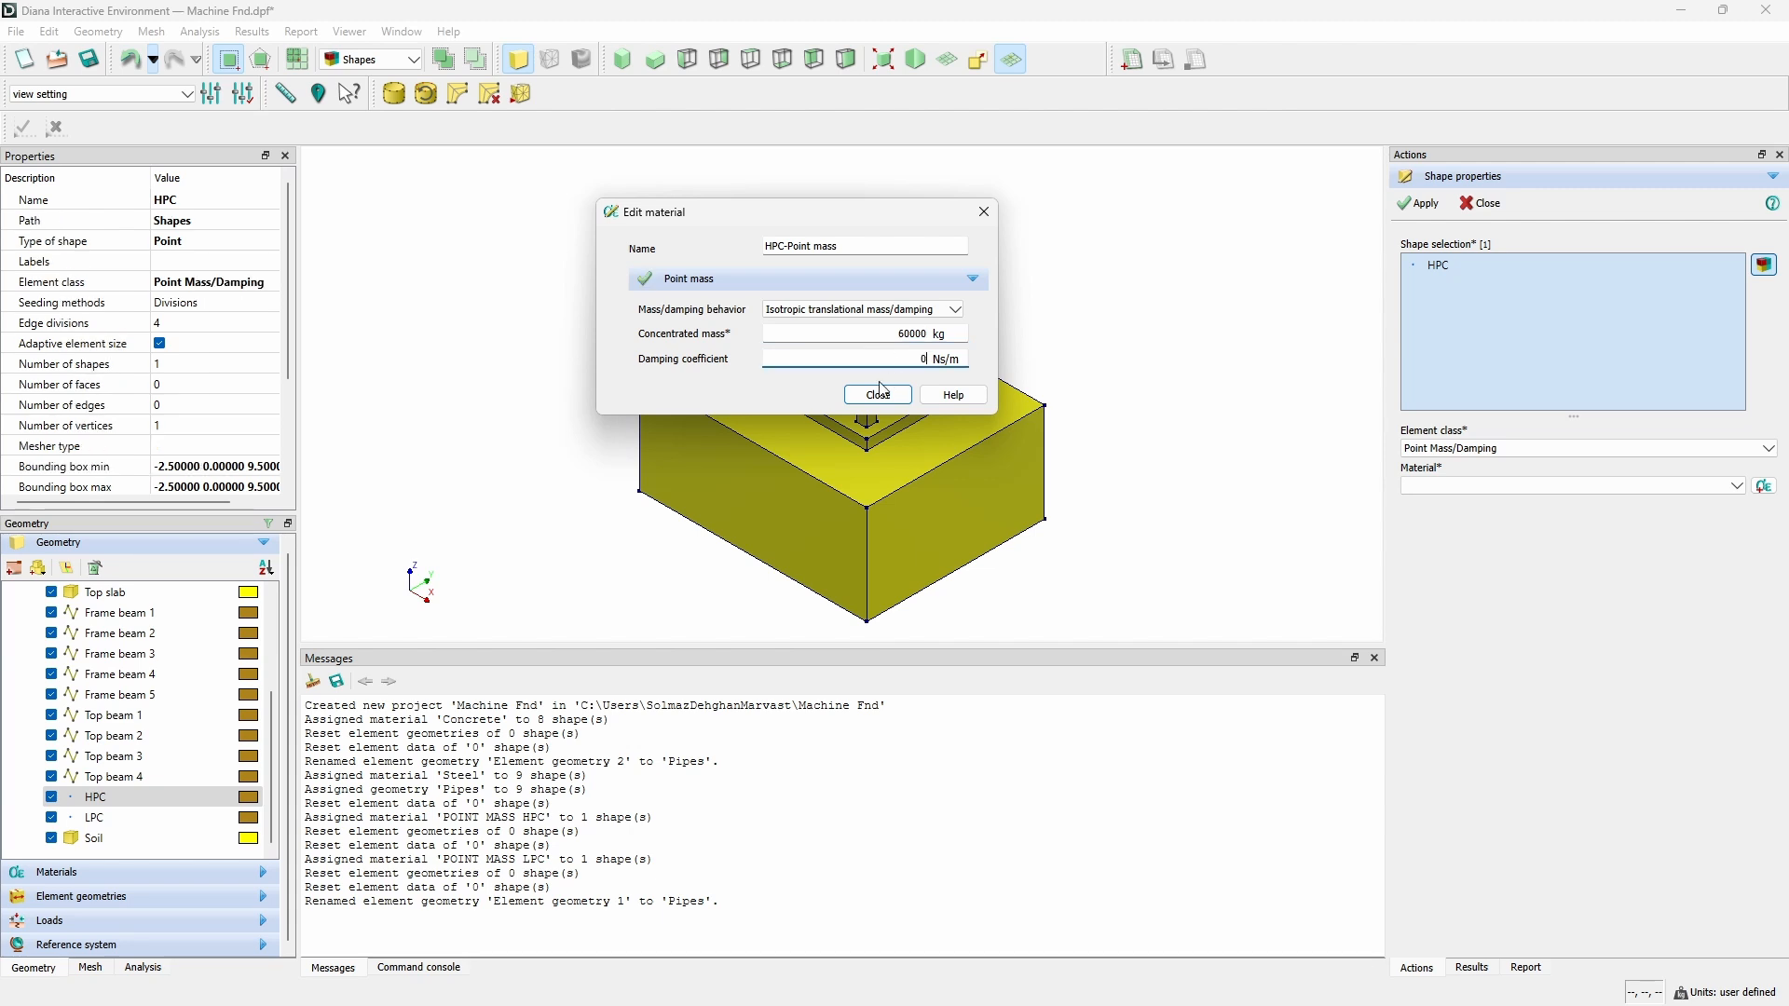
{"action": "left_click", "coordinate": [879, 395]}
{"action": "left_click", "coordinate": [1417, 204]}
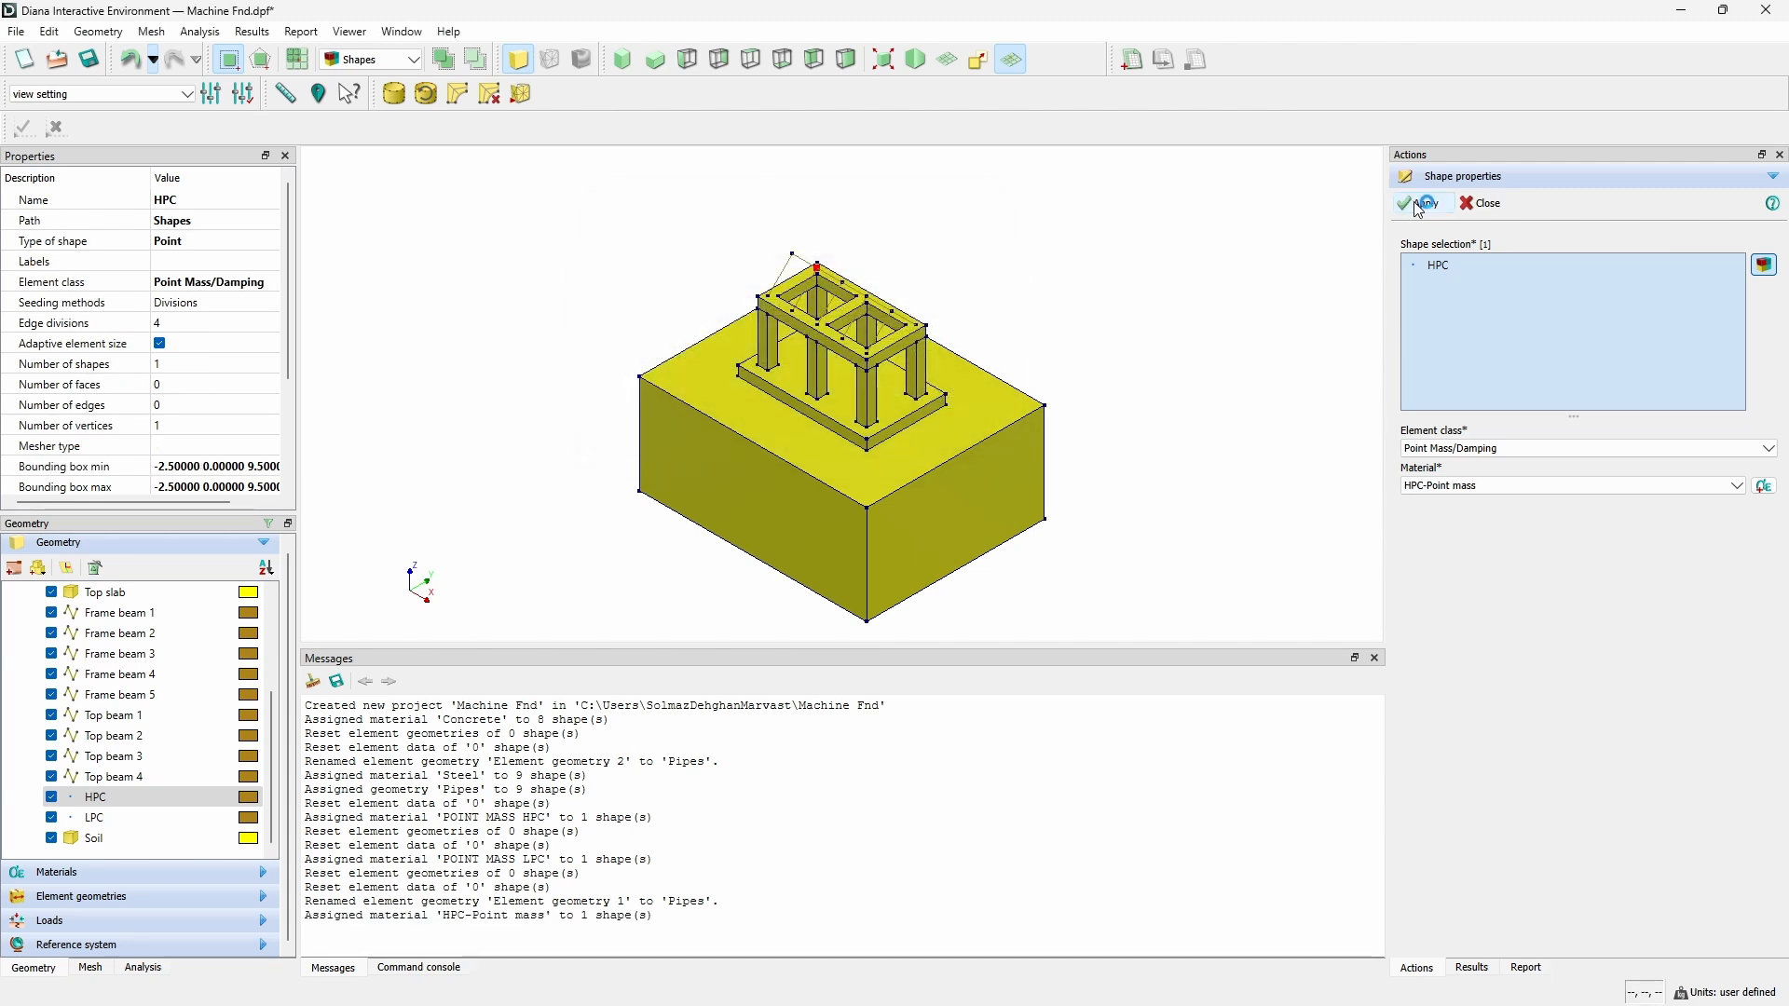
Select the LPC point for shape properties and add a Mass elements material named LPC-Point mass with the Point mass model.
{"action": "left_click", "coordinate": [125, 818]}
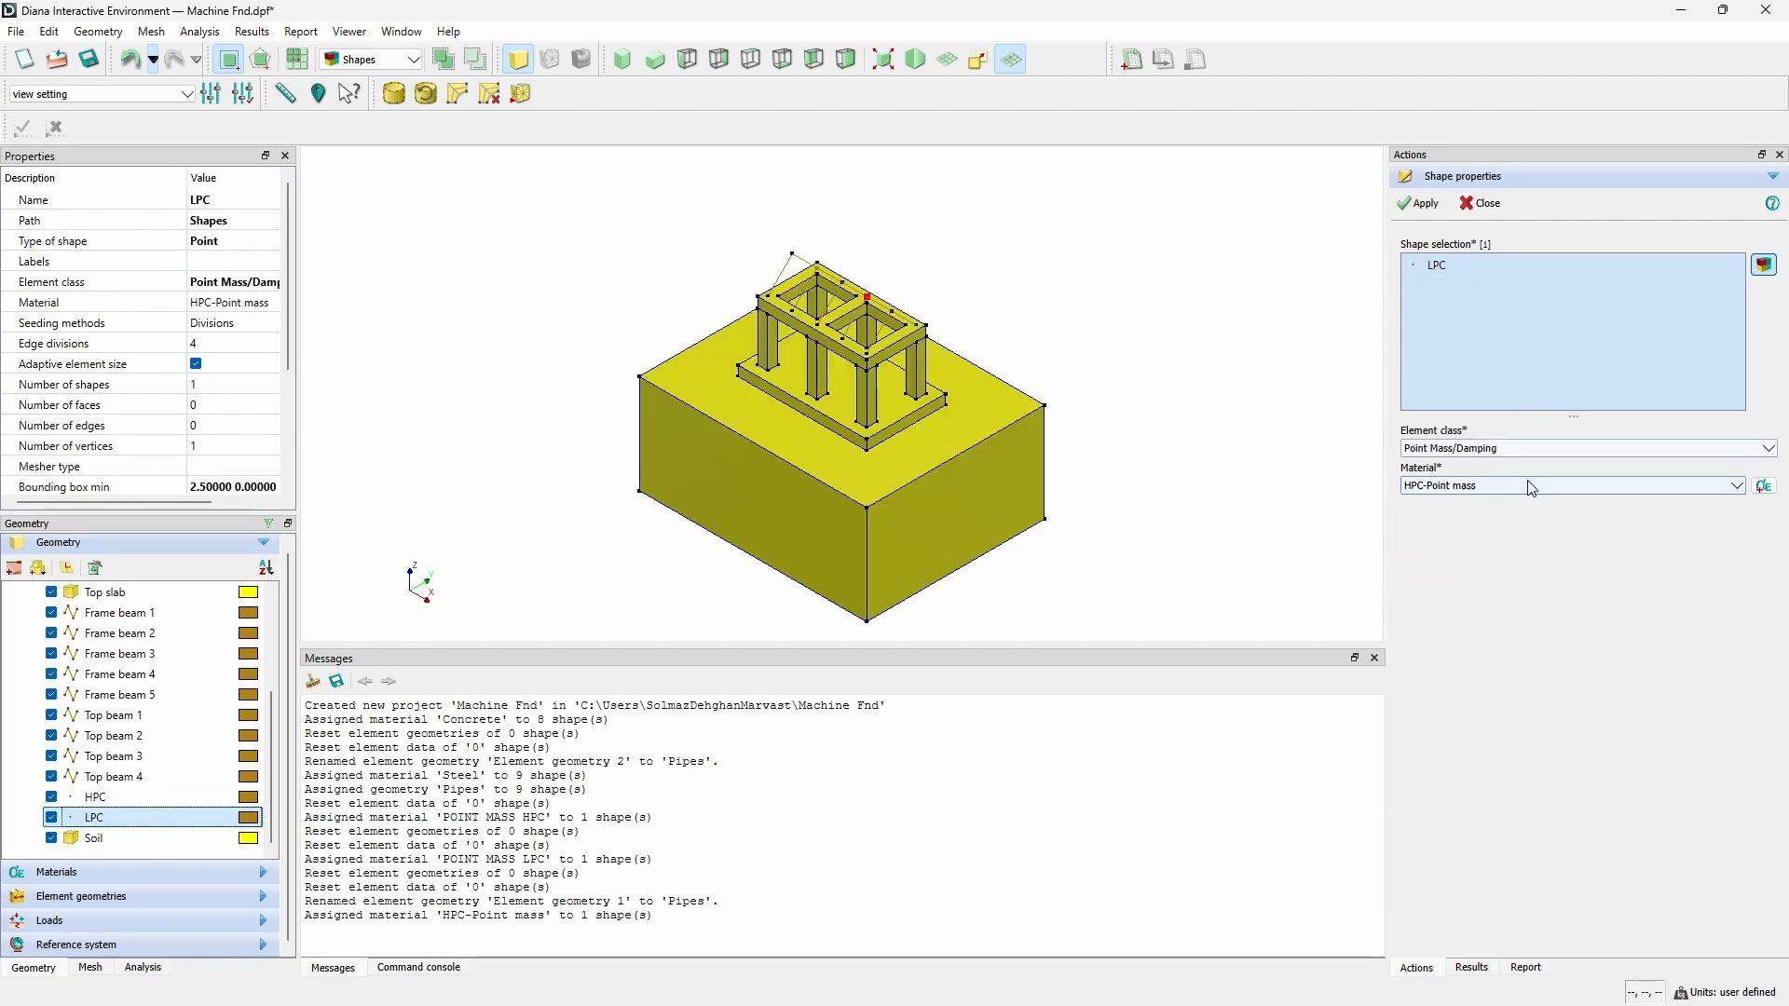
{"action": "left_click", "coordinate": [1765, 490]}
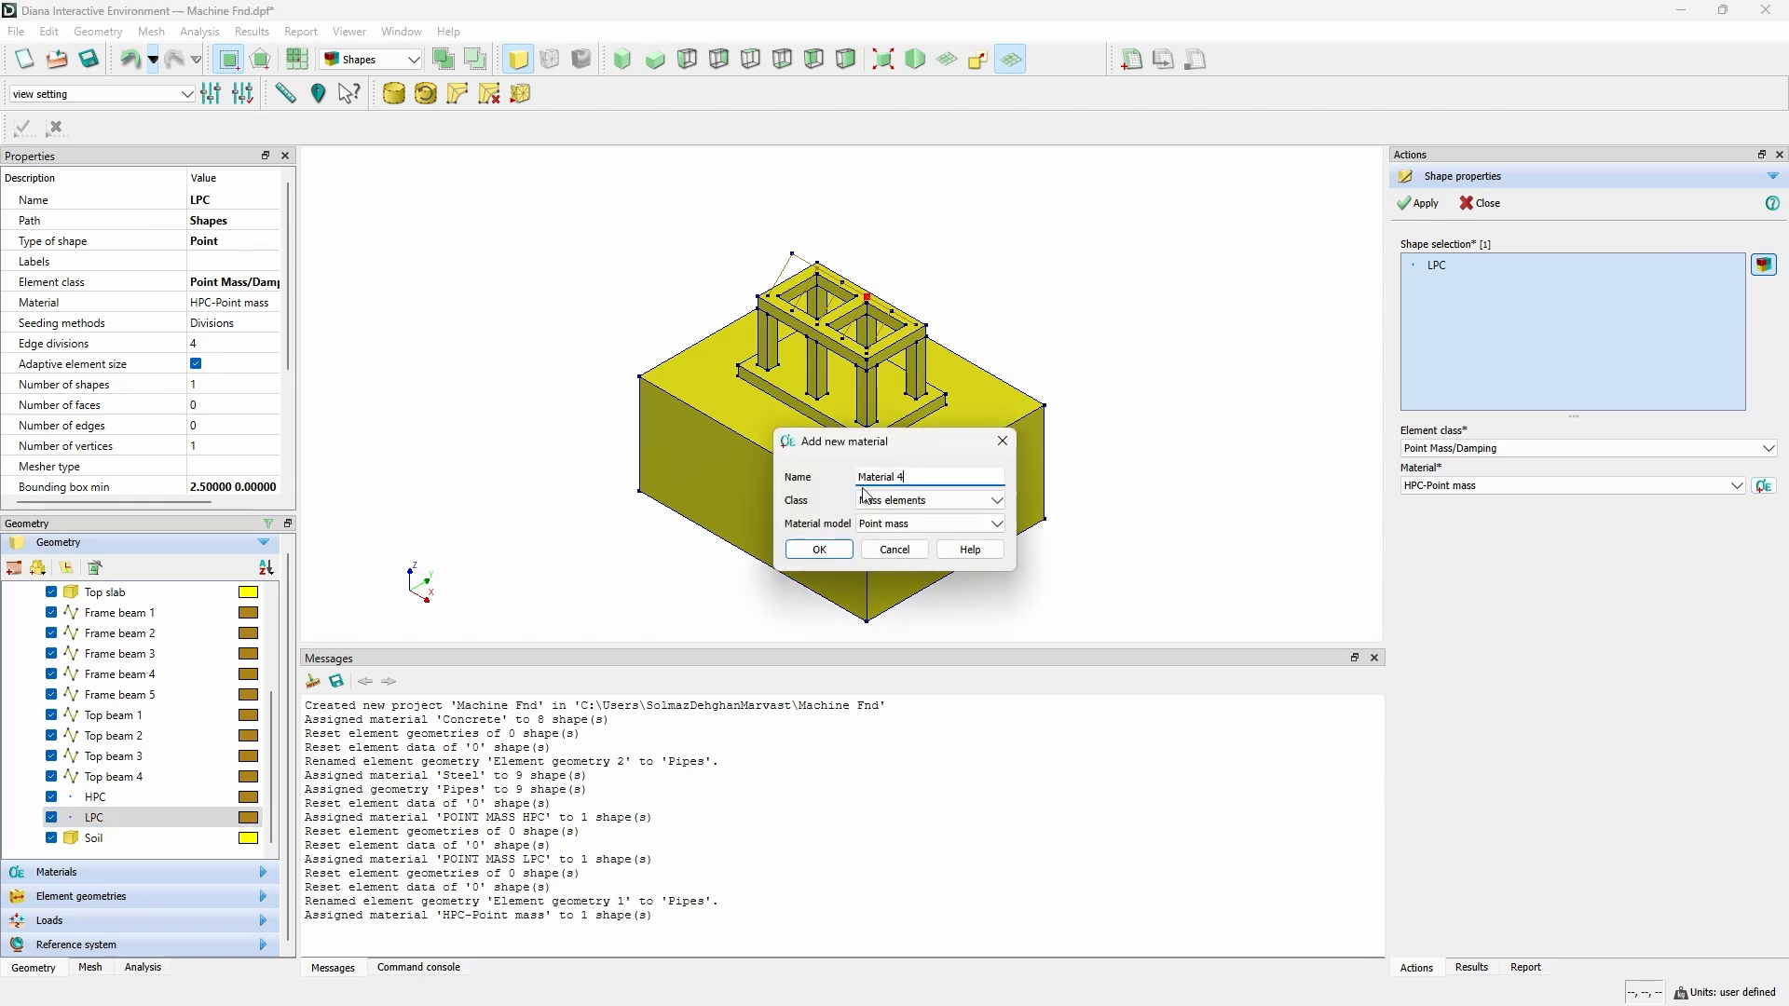
{"action": "triple_click", "coordinate": [947, 478]}
{"action": "type", "text": "LPC-Point mass"}
{"action": "left_click", "coordinate": [818, 550]}
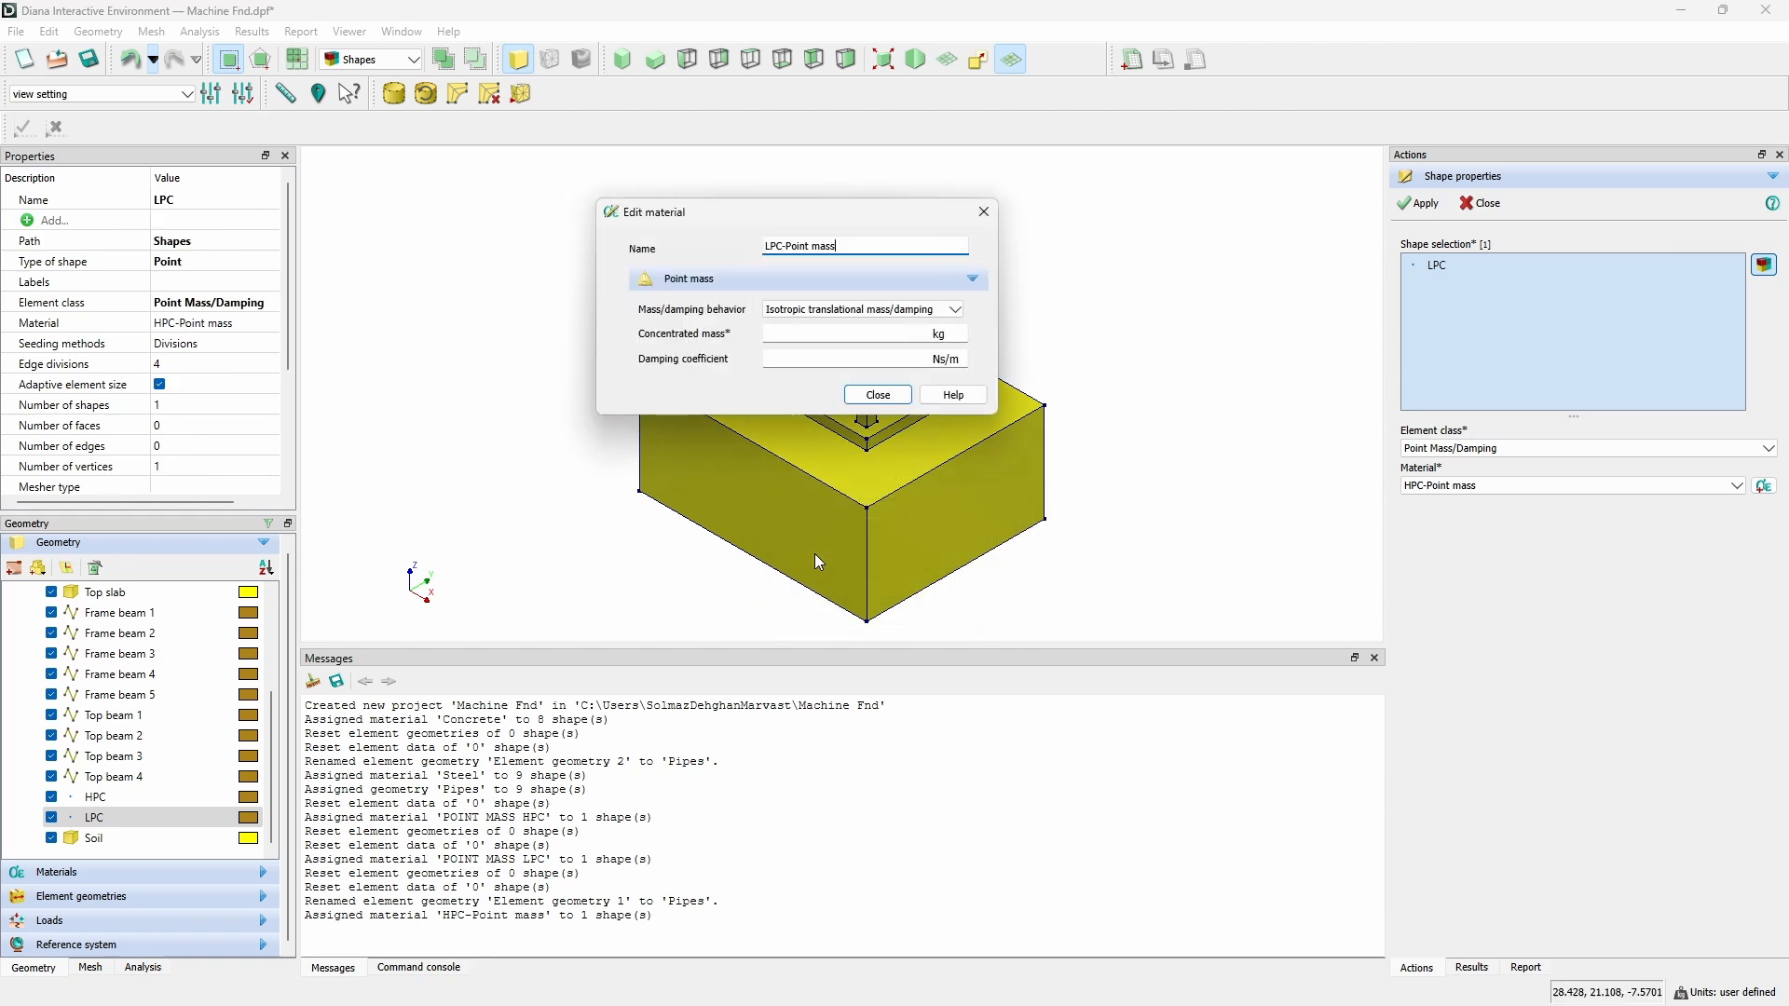
Set the concentrated mass of LPC-Point mass to 40000 kg and apply the shape properties to LPC.
{"action": "left_click", "coordinate": [913, 333]}
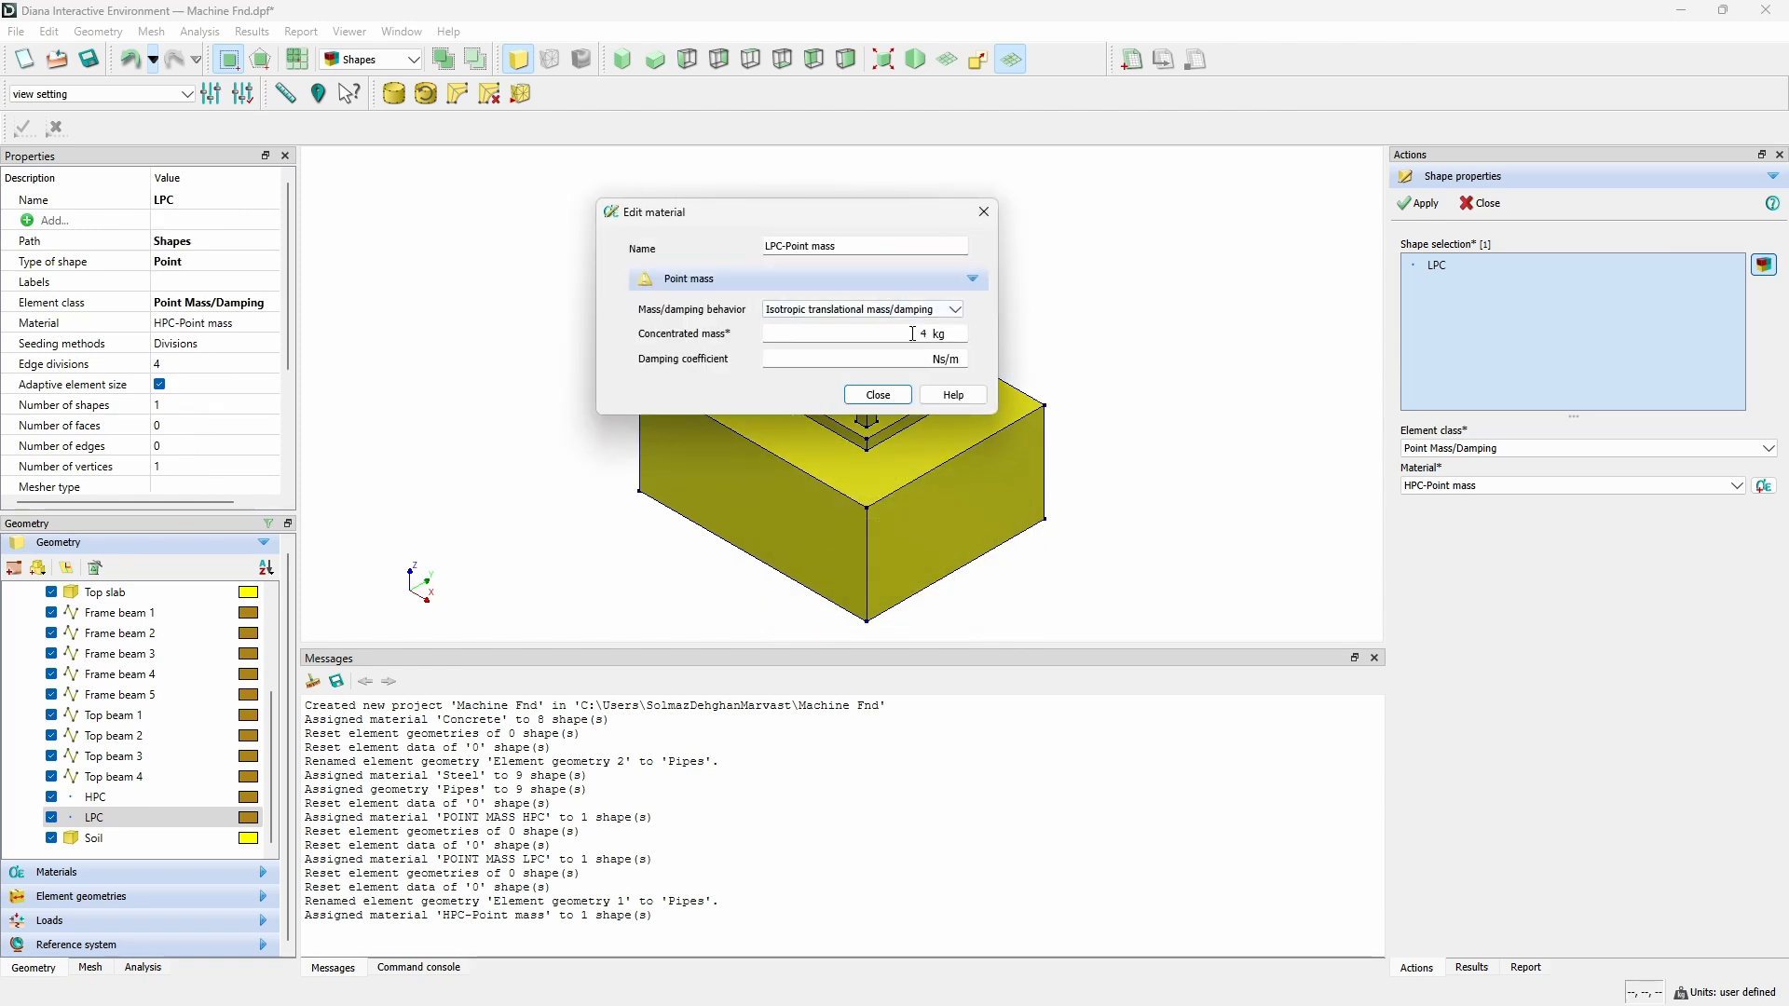
{"action": "type", "text": "40000"}
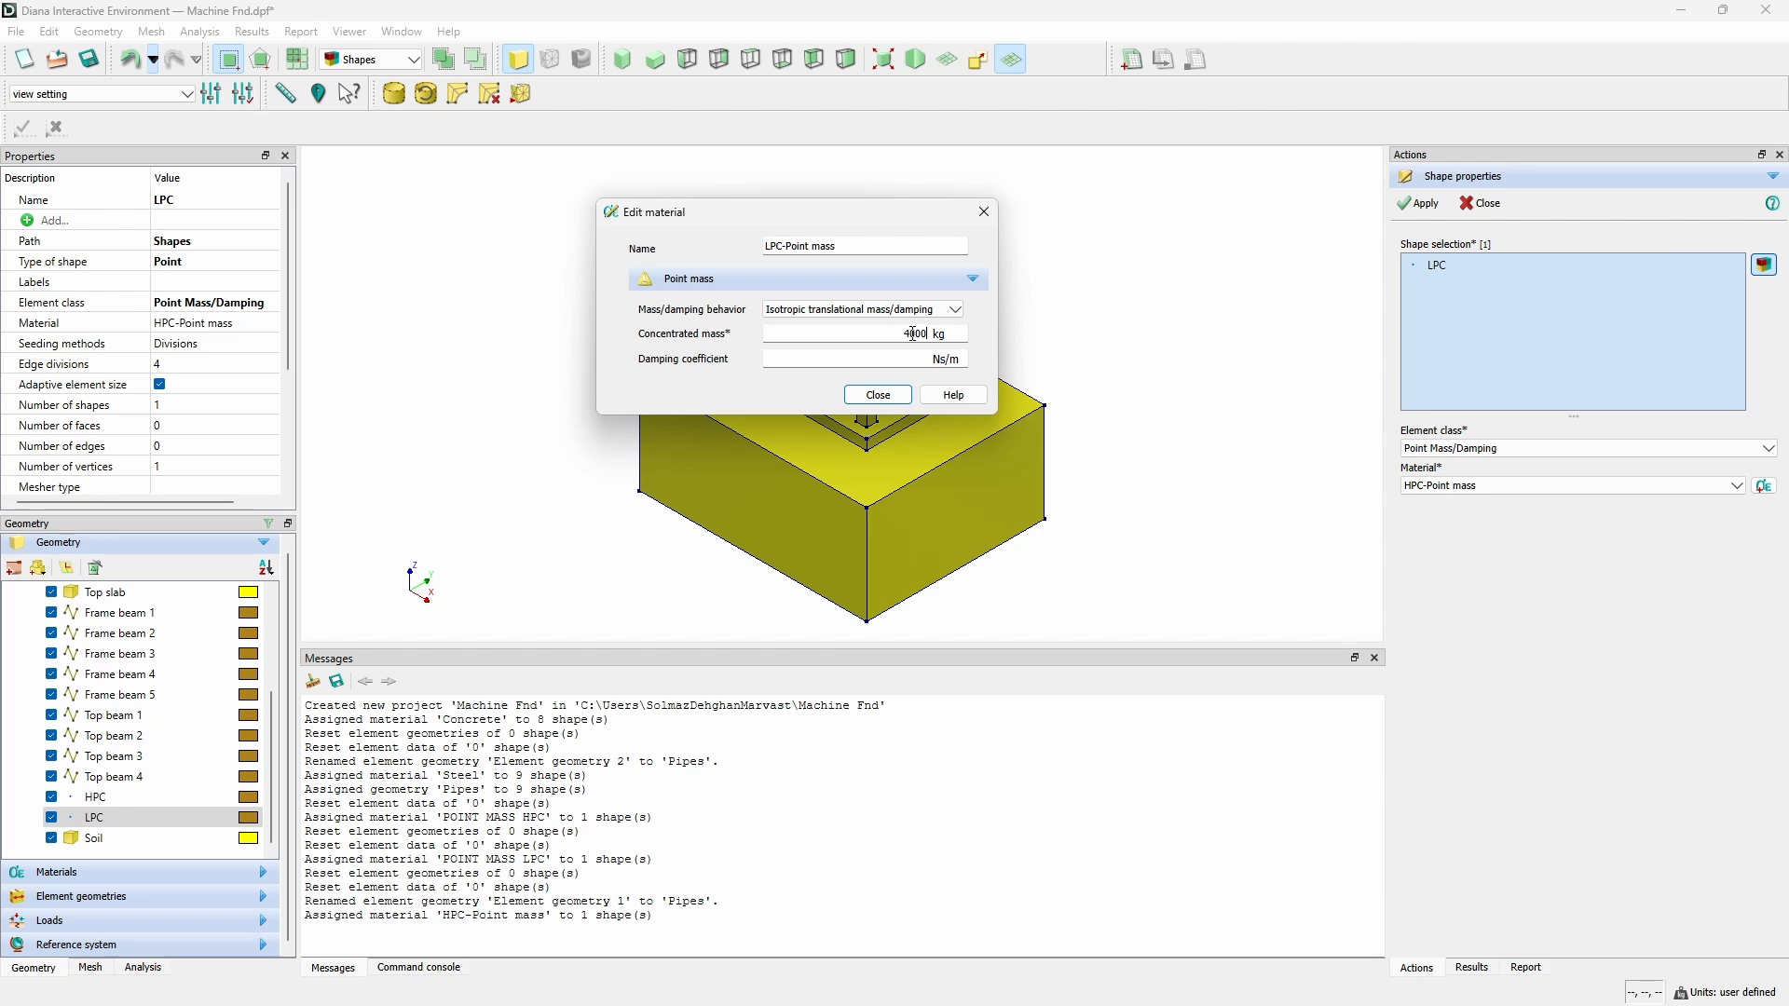
{"action": "left_click", "coordinate": [901, 359]}
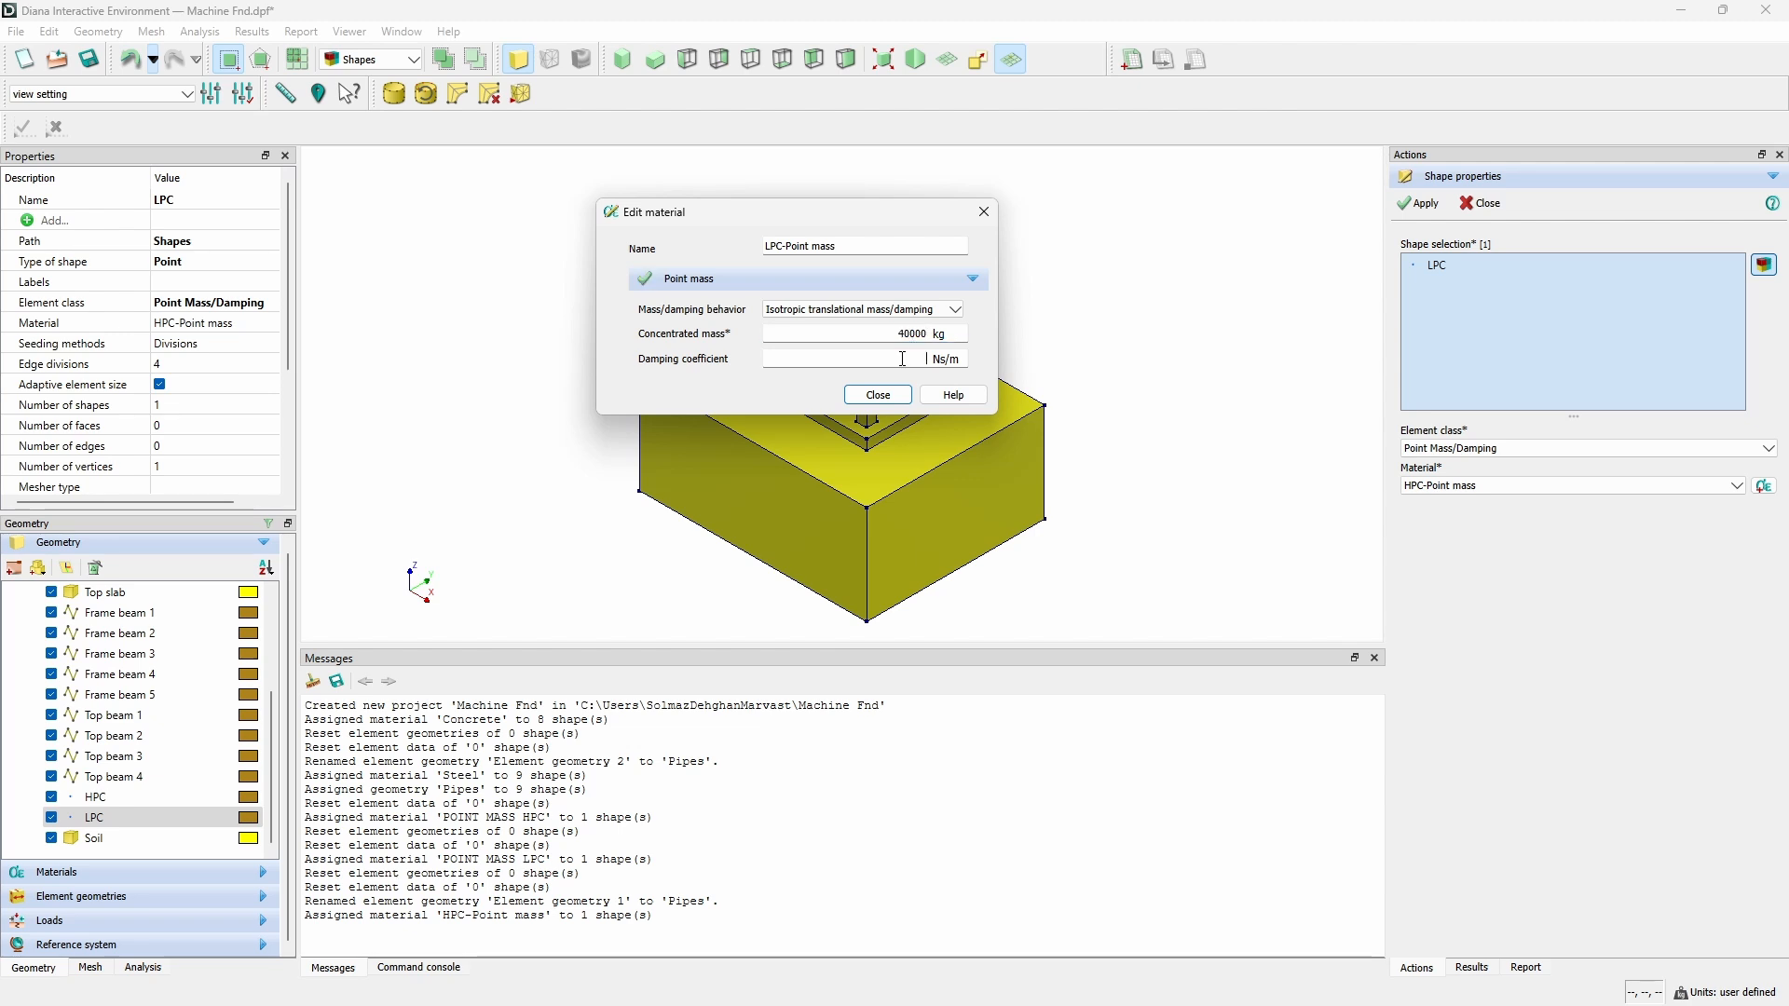
{"action": "left_click", "coordinate": [875, 394]}
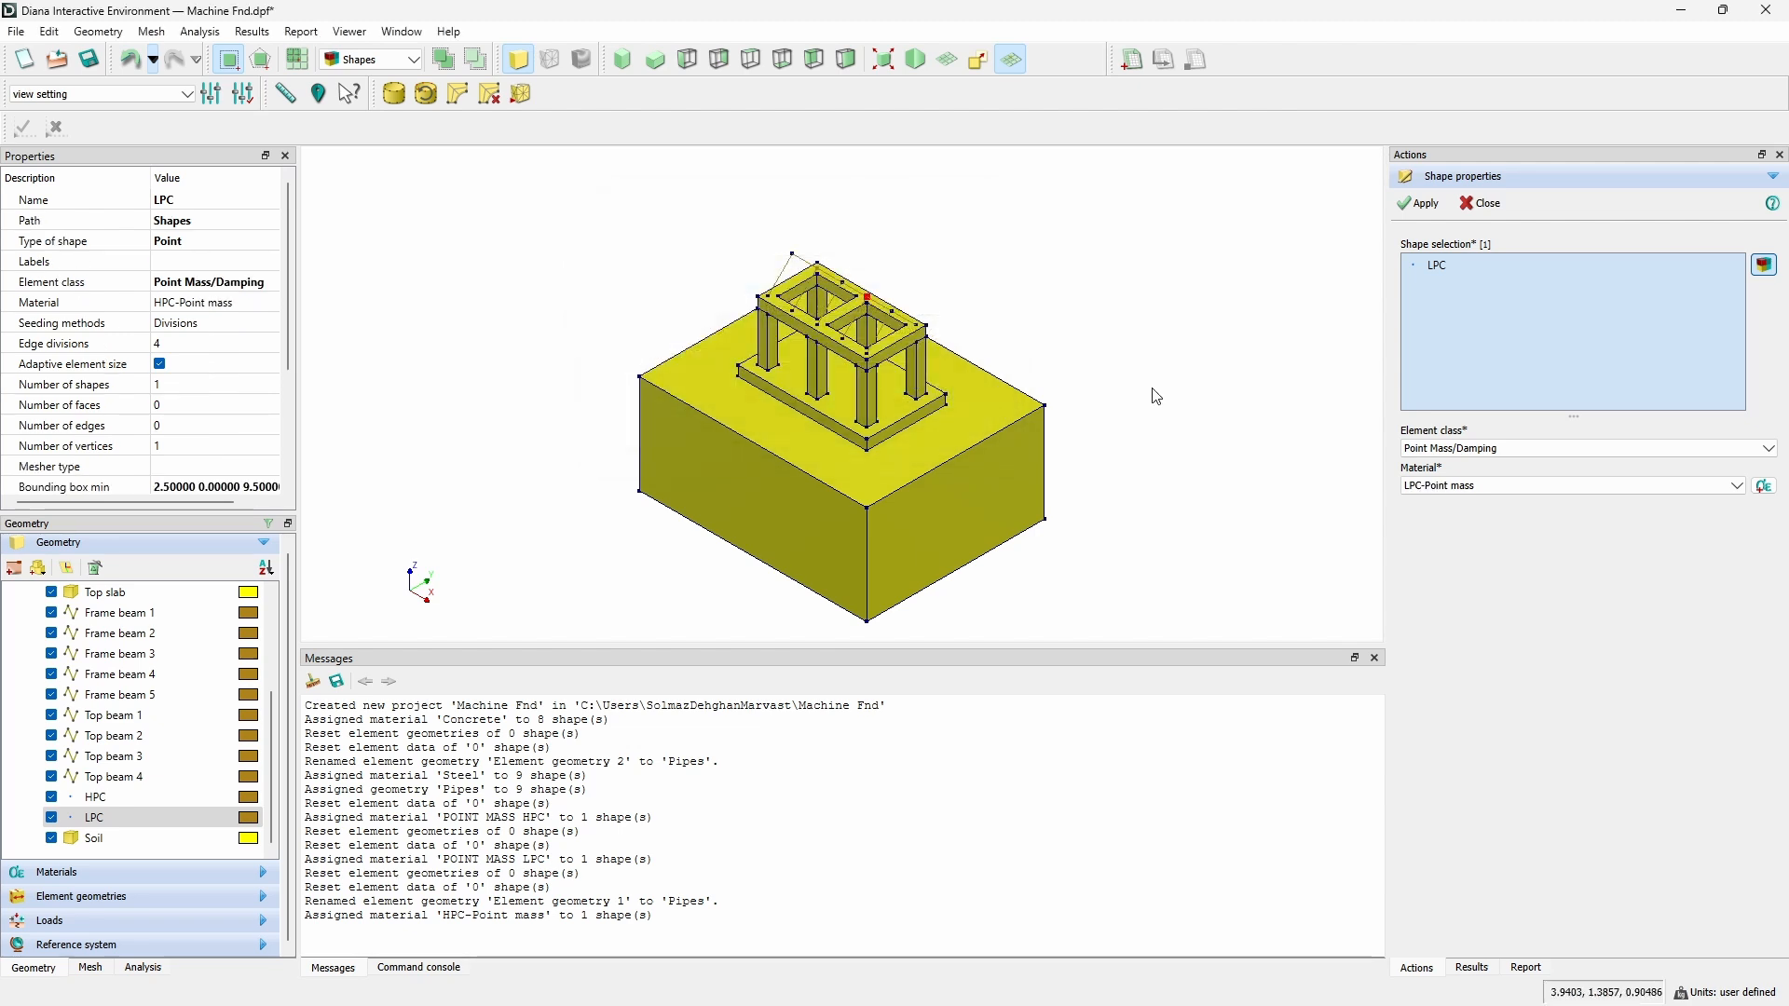
{"action": "left_click", "coordinate": [1420, 204]}
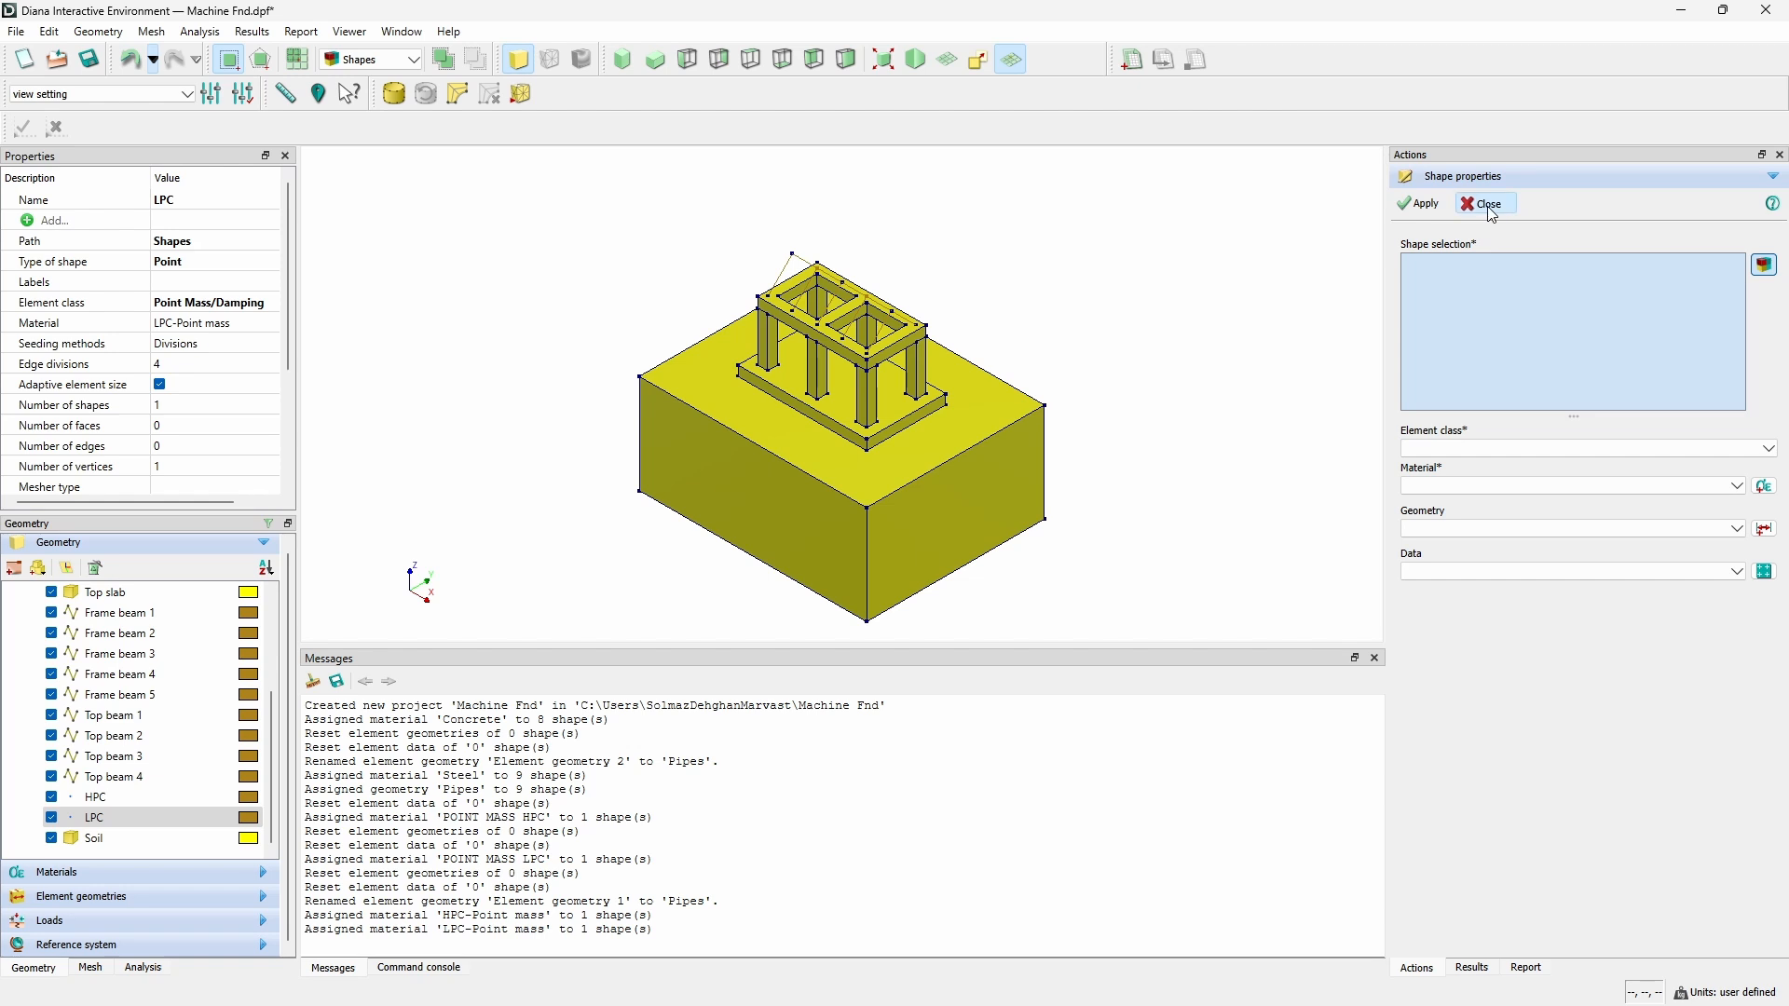
{"action": "left_click", "coordinate": [1483, 203]}
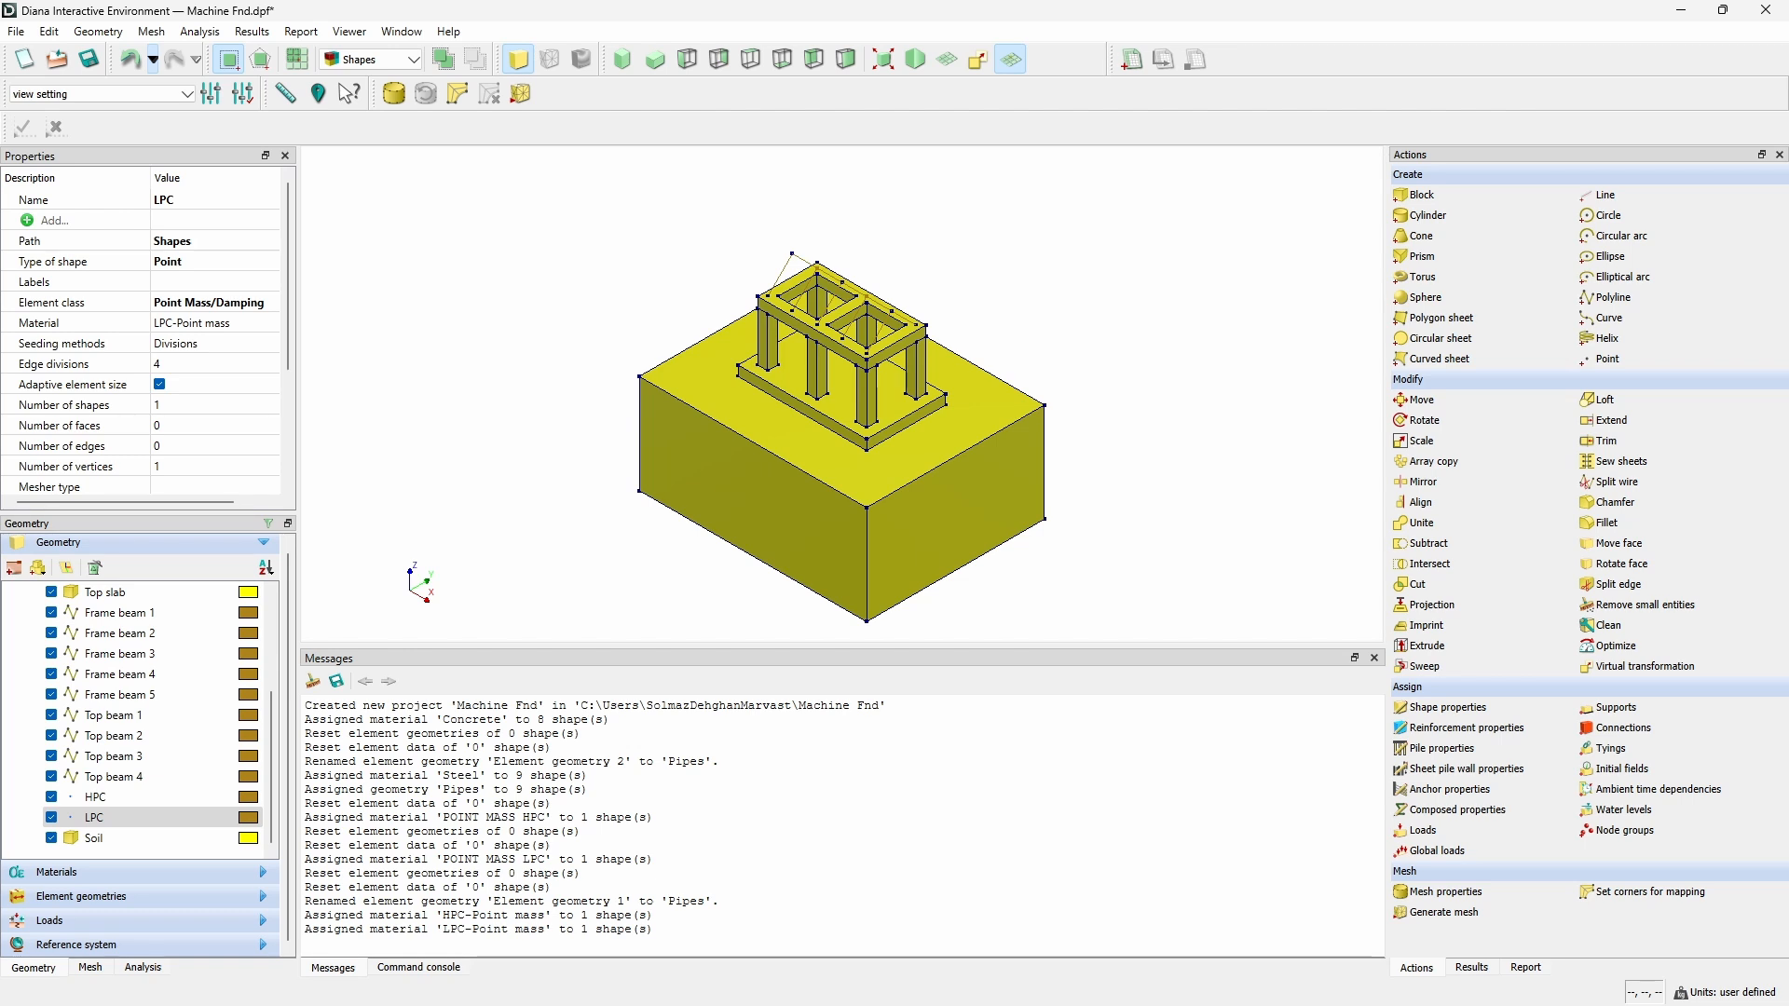
Start assigning shape properties to the Soil block with Structural Solids as its element class.
{"action": "left_click", "coordinate": [131, 840]}
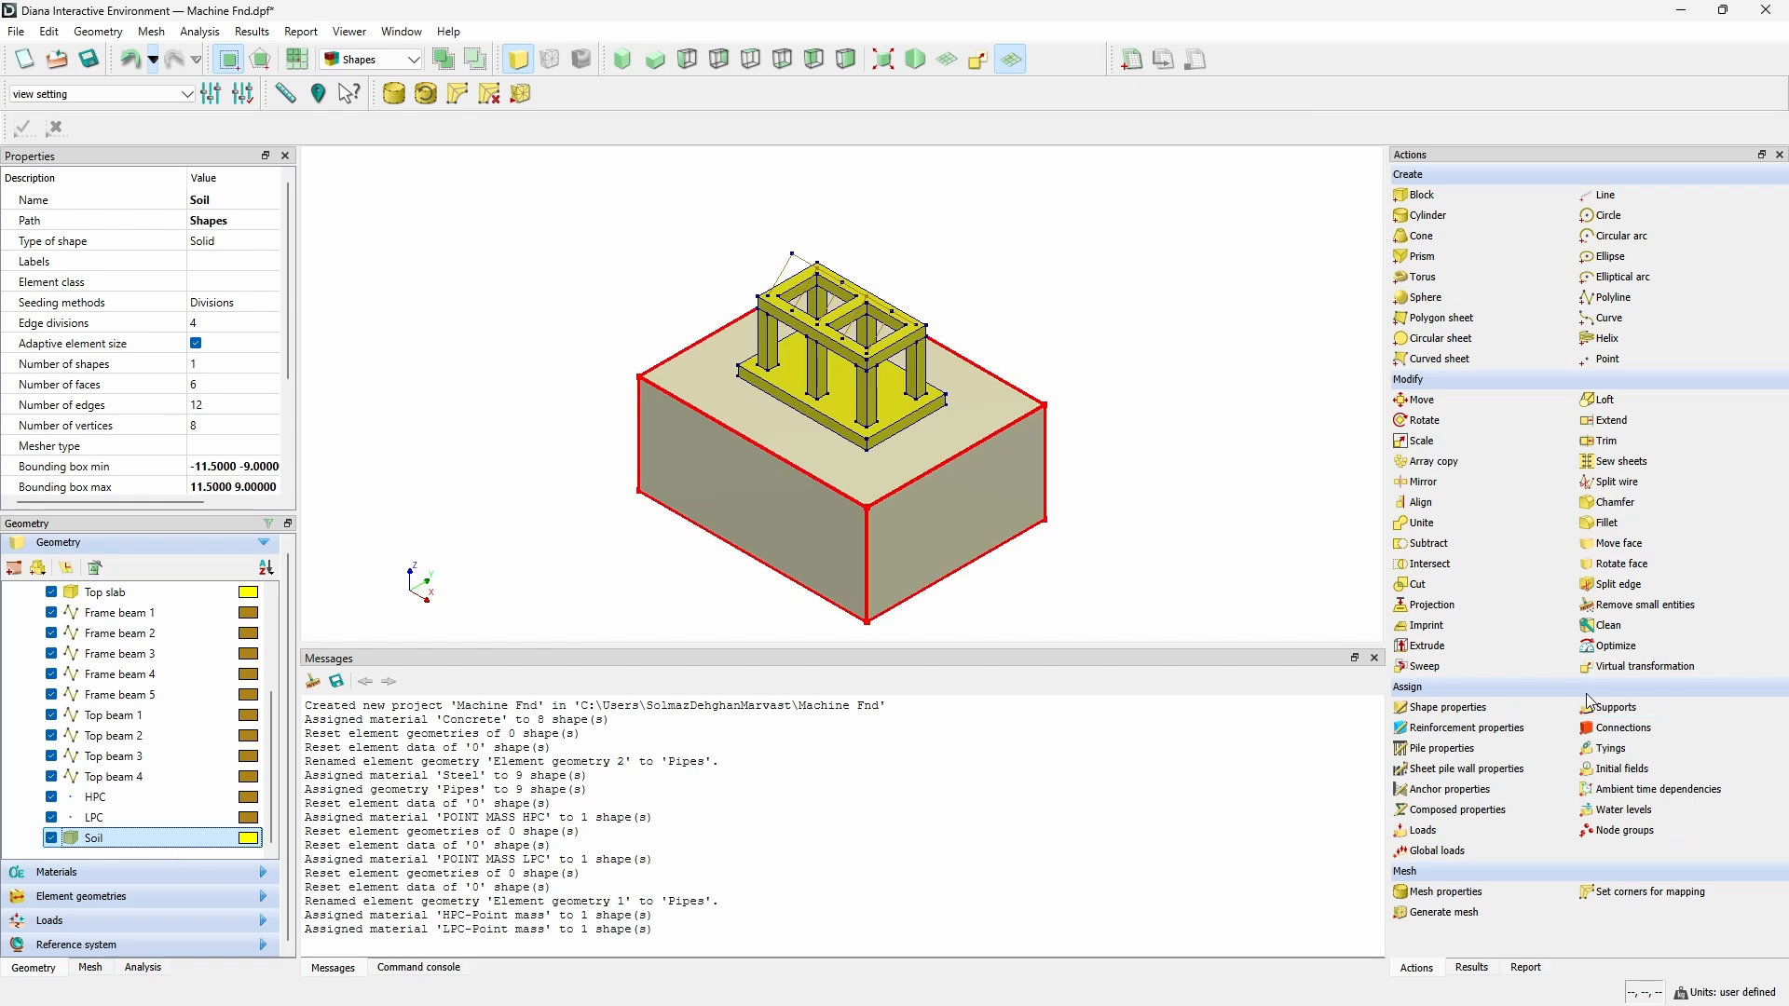
{"action": "left_click", "coordinate": [1450, 708]}
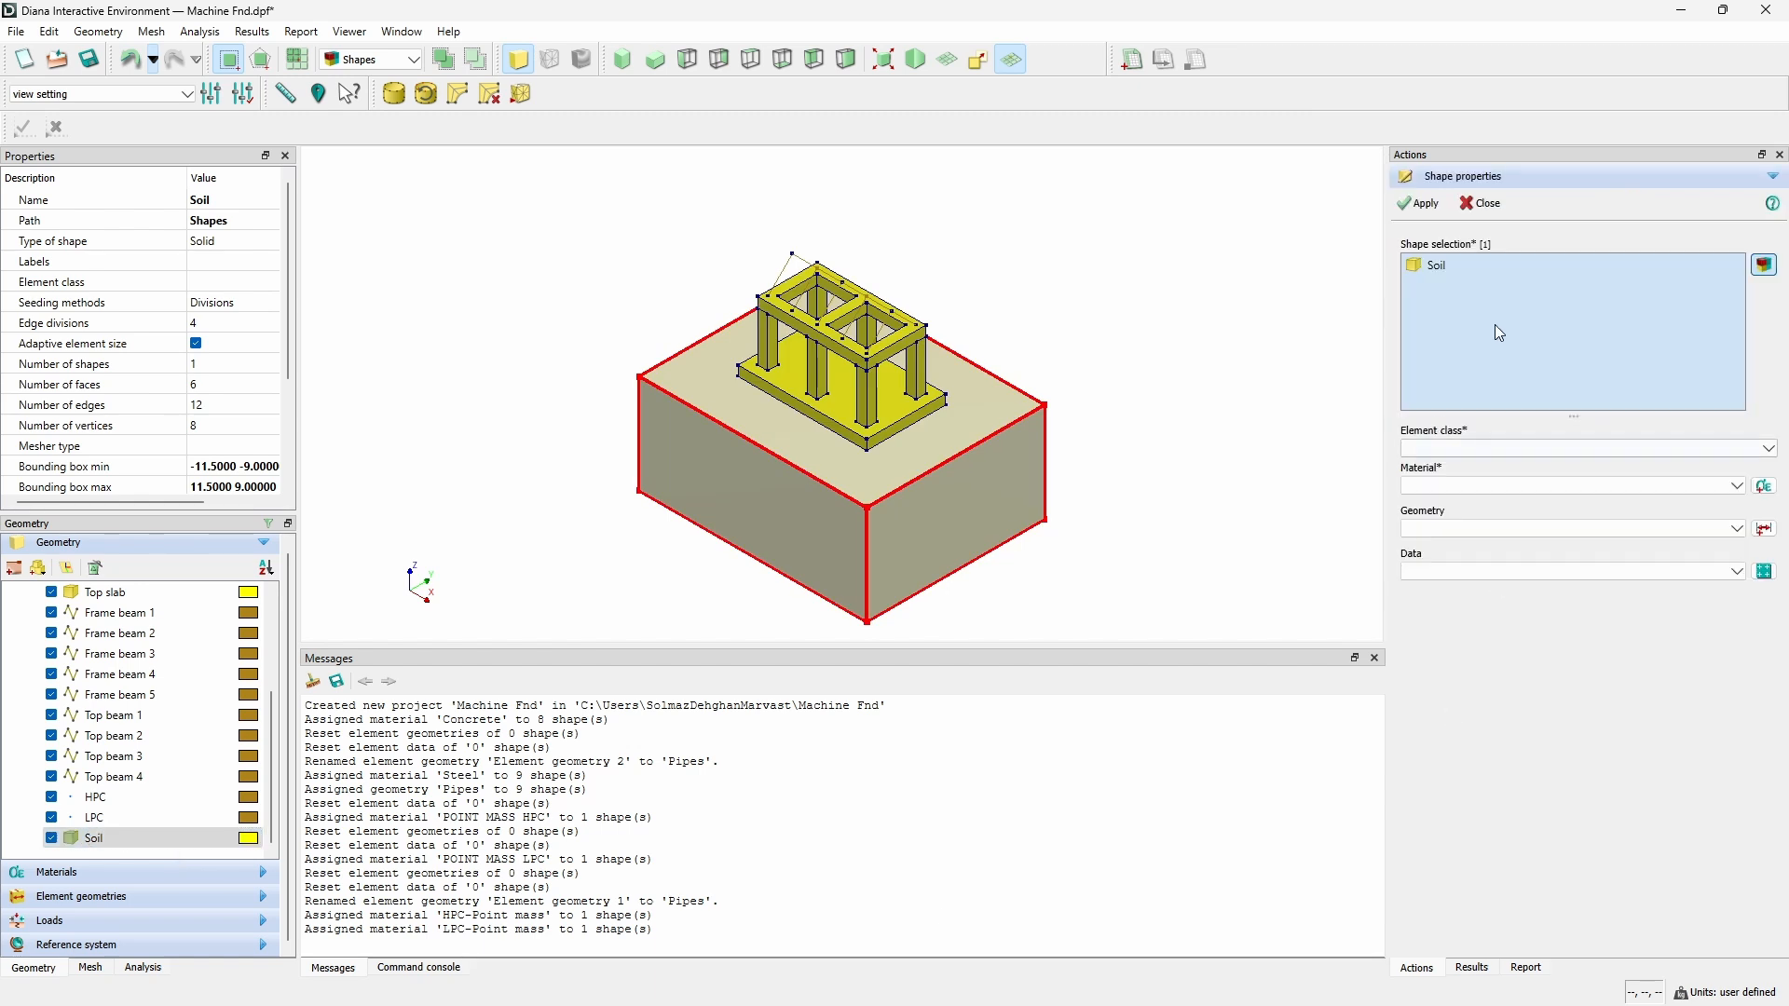
{"action": "left_click", "coordinate": [1472, 448]}
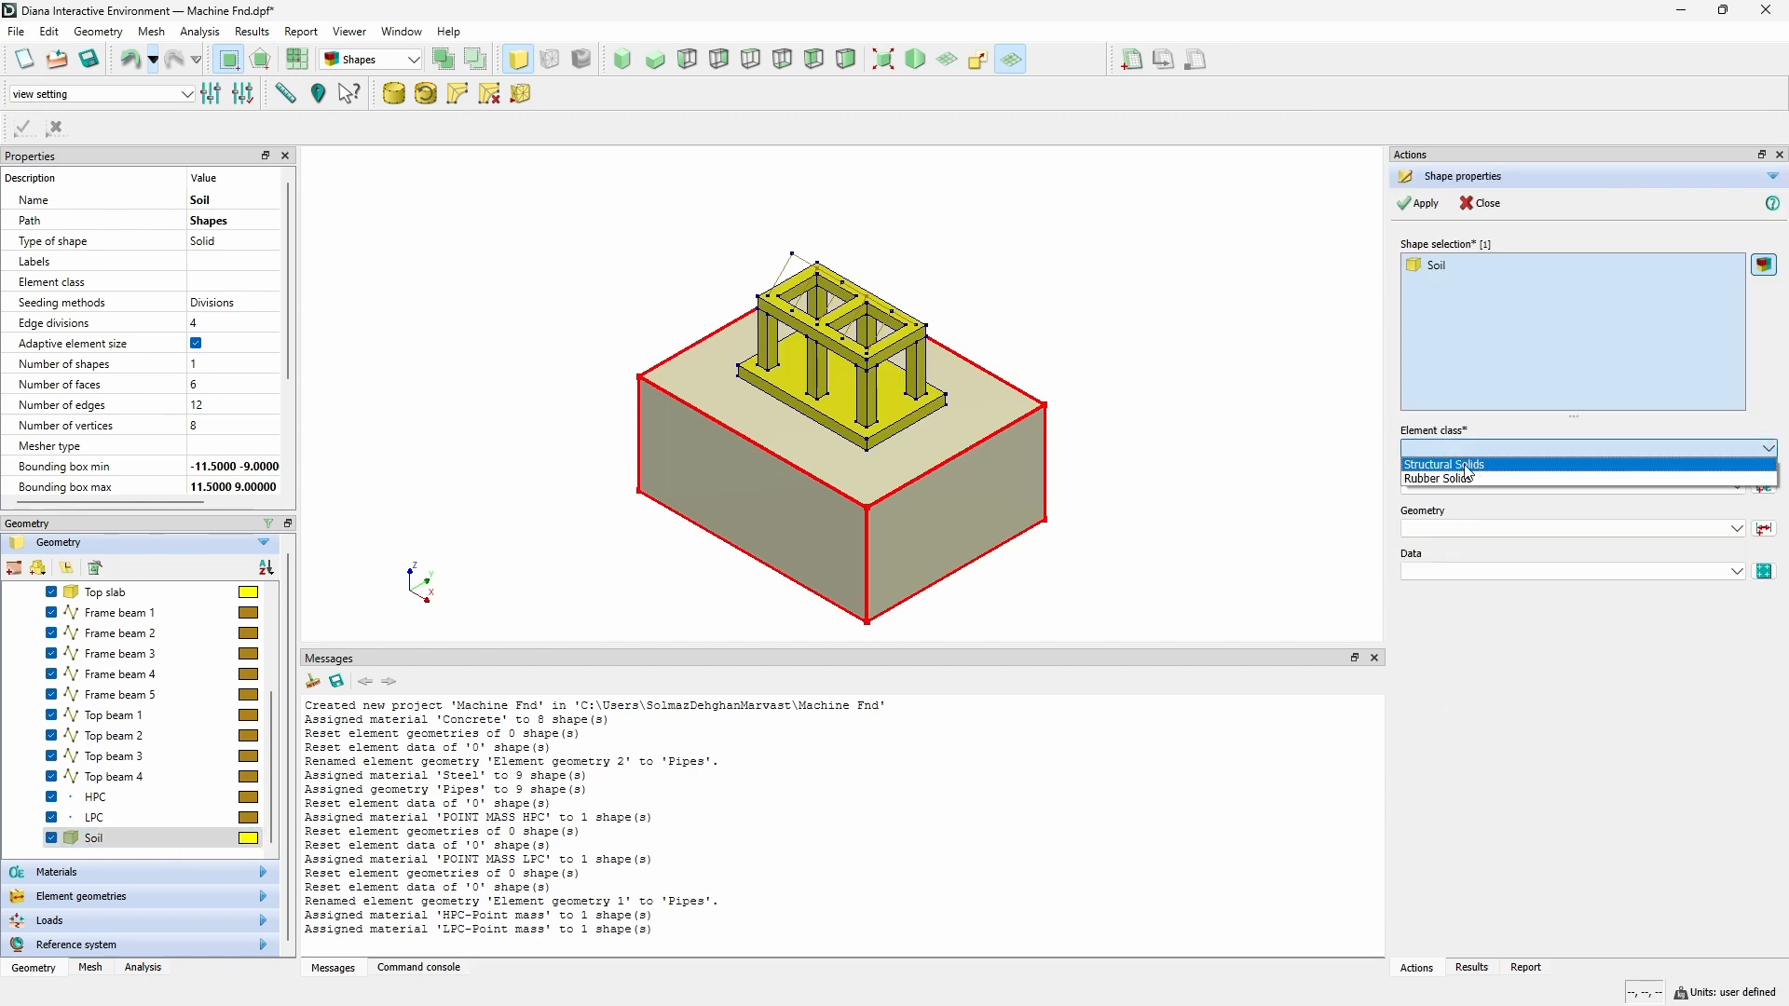
{"action": "left_click", "coordinate": [1454, 464]}
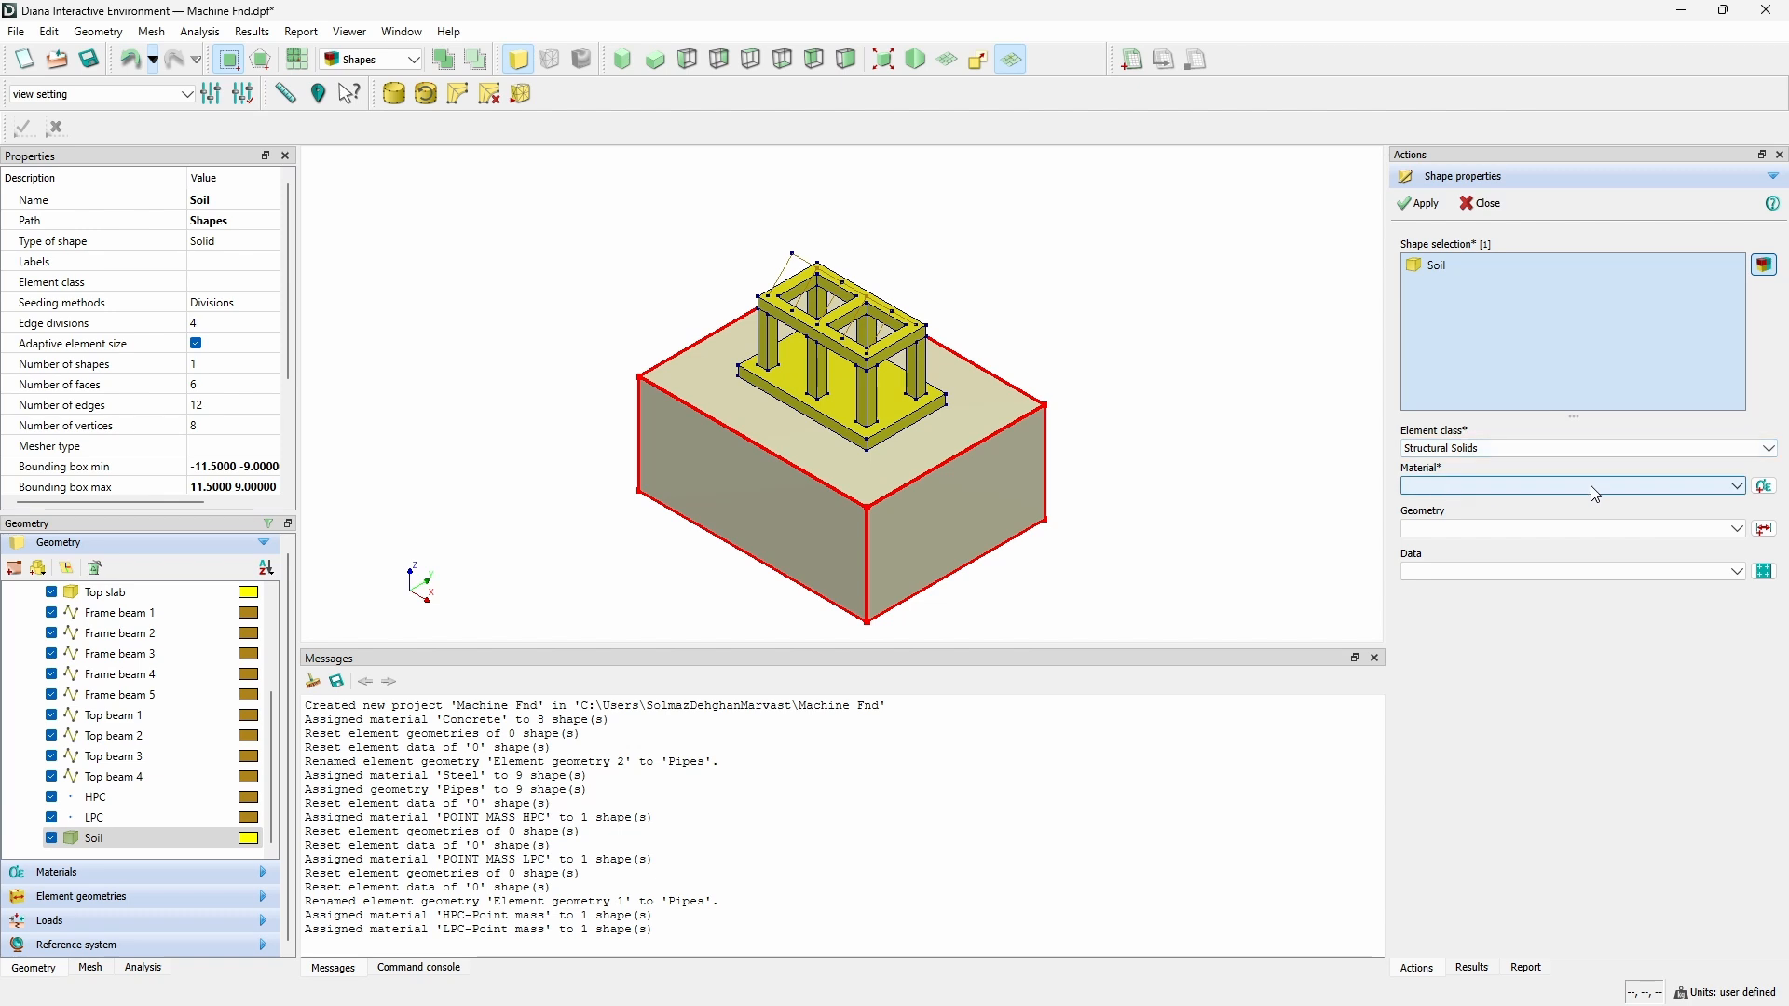
Add a material named Soil with the Soil and rock class and the Mohr-Coulomb and Drucker-Prager plasticity model.
{"action": "left_click", "coordinate": [1765, 486]}
{"action": "double_click", "coordinate": [887, 427]}
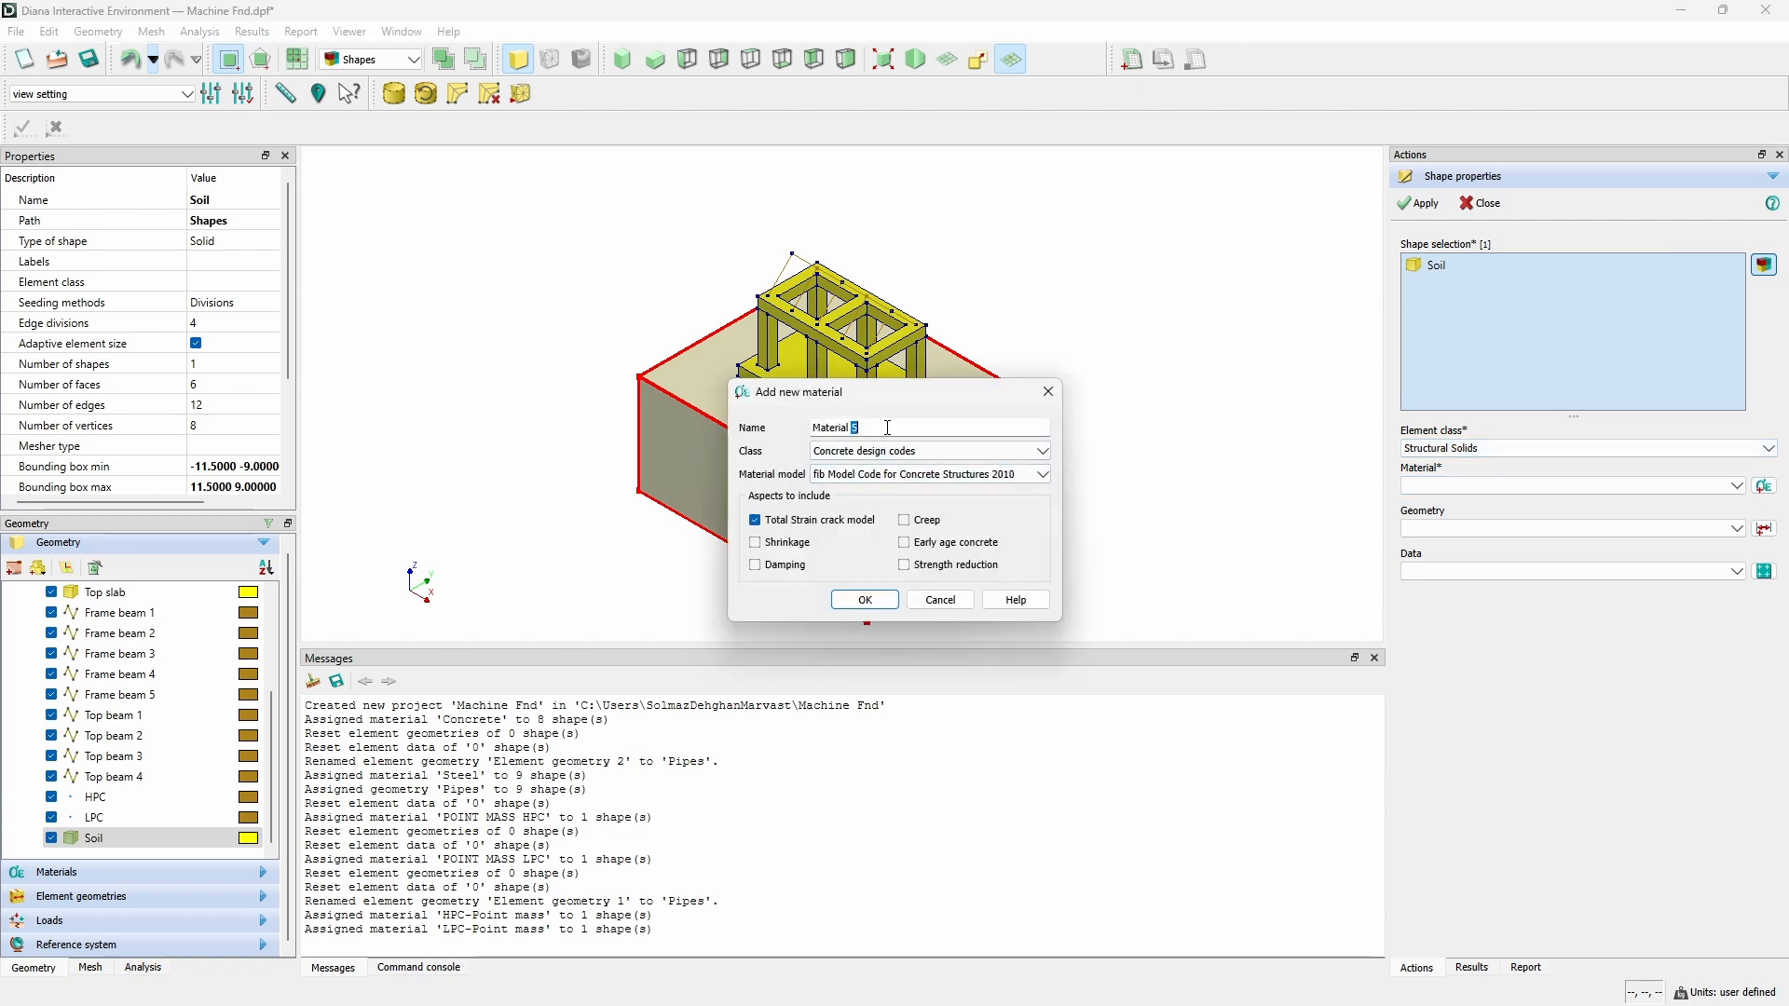
{"action": "triple_click", "coordinate": [887, 428]}
{"action": "type", "text": "Soil"}
{"action": "left_click", "coordinate": [927, 451]}
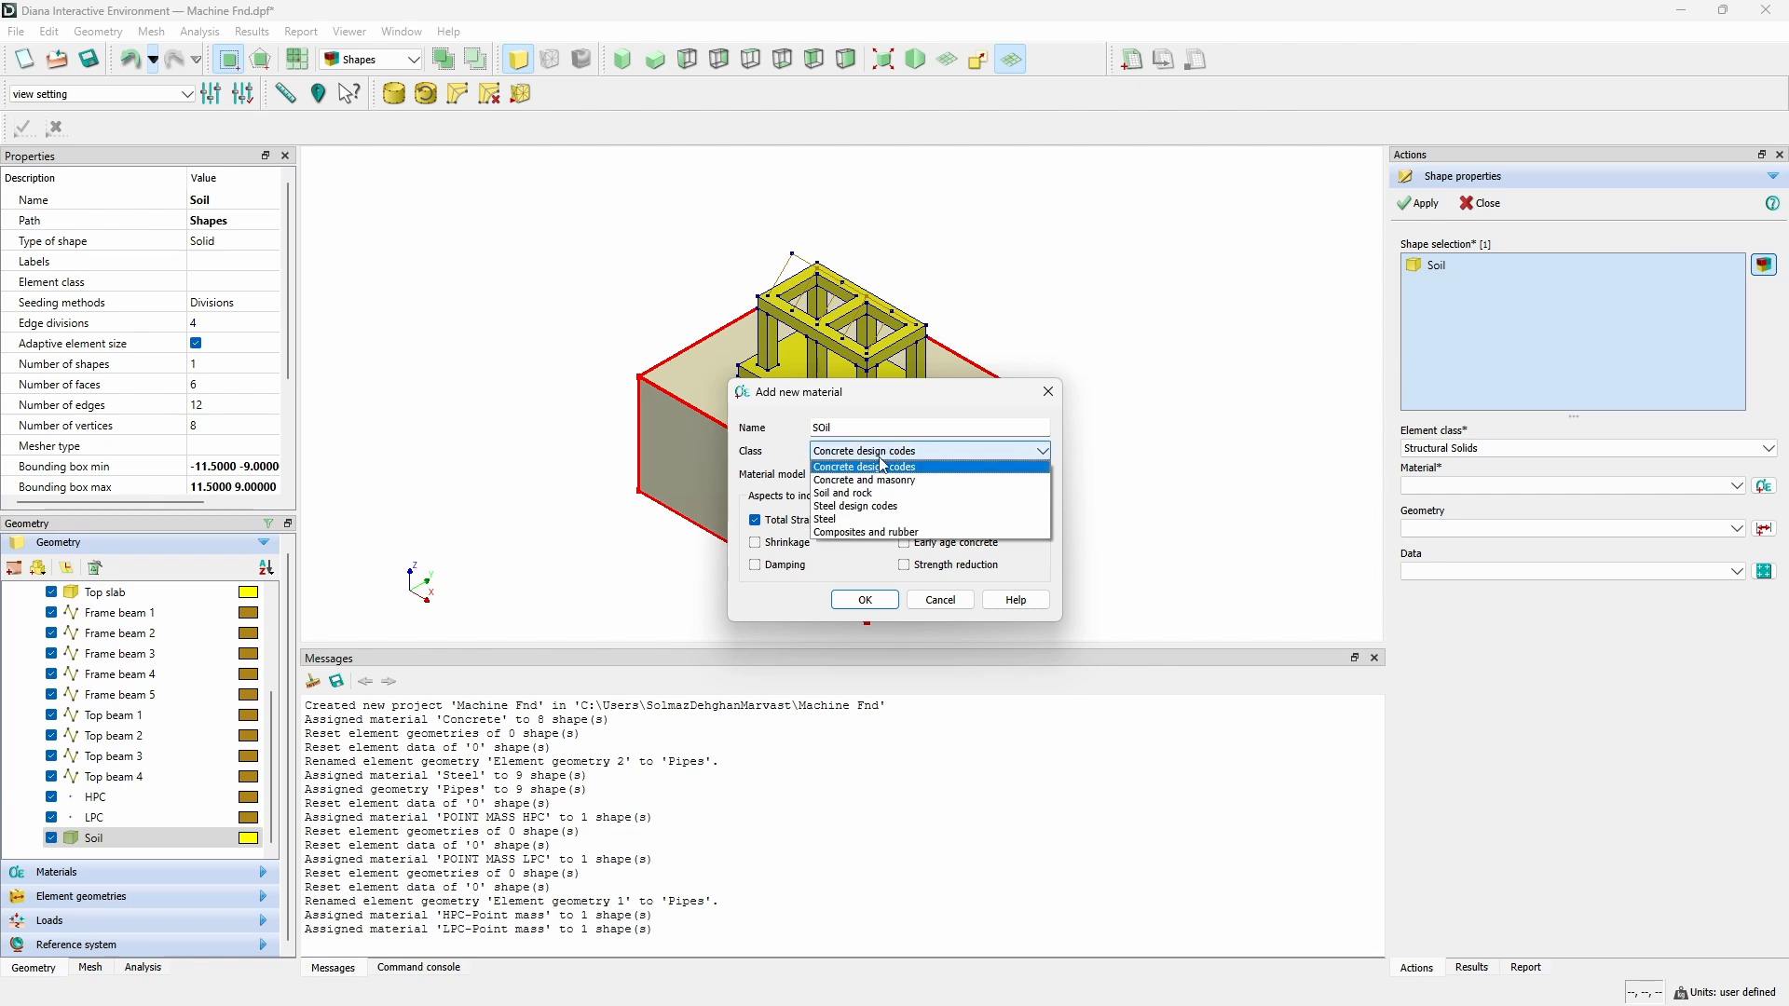
{"action": "left_click", "coordinate": [867, 507]}
{"action": "left_click", "coordinate": [823, 427]}
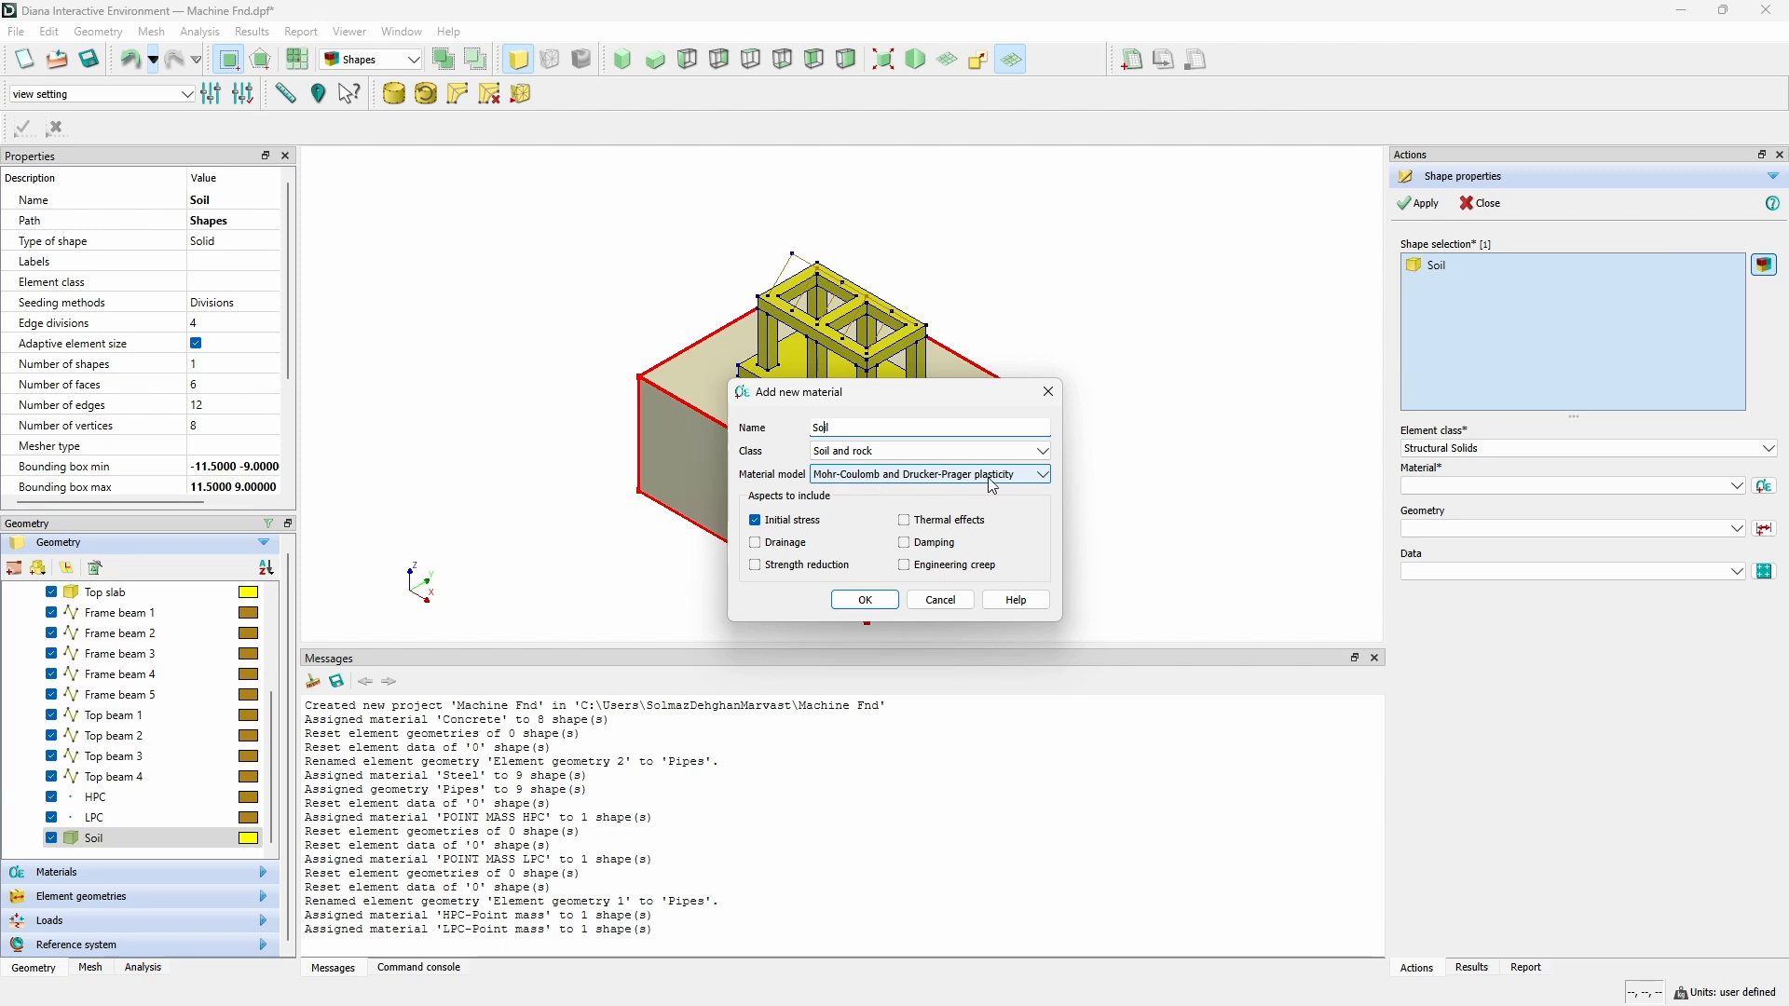
{"action": "left_click", "coordinate": [865, 599]}
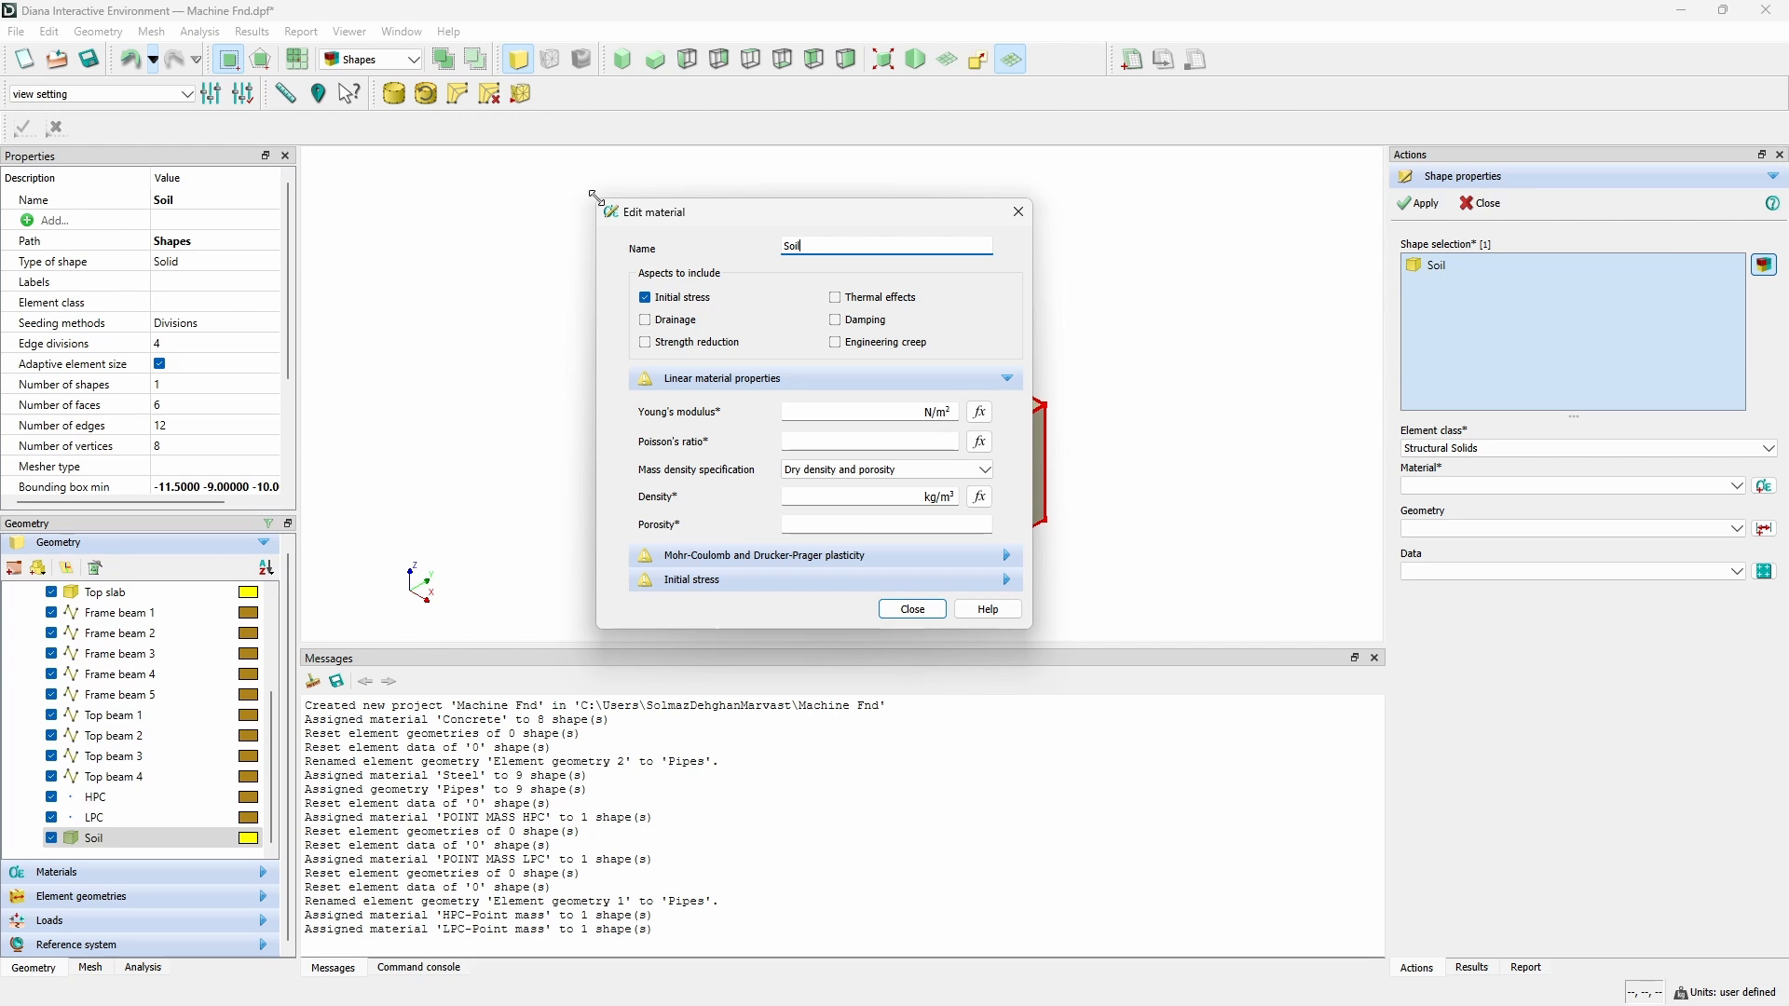
Set the Soil material's Young's modulus to 1.6e8 N/m² and its Poisson's ratio to 0.3.
{"action": "left_click_drag", "start_coordinate": [597, 198], "coordinate": [509, 149]}
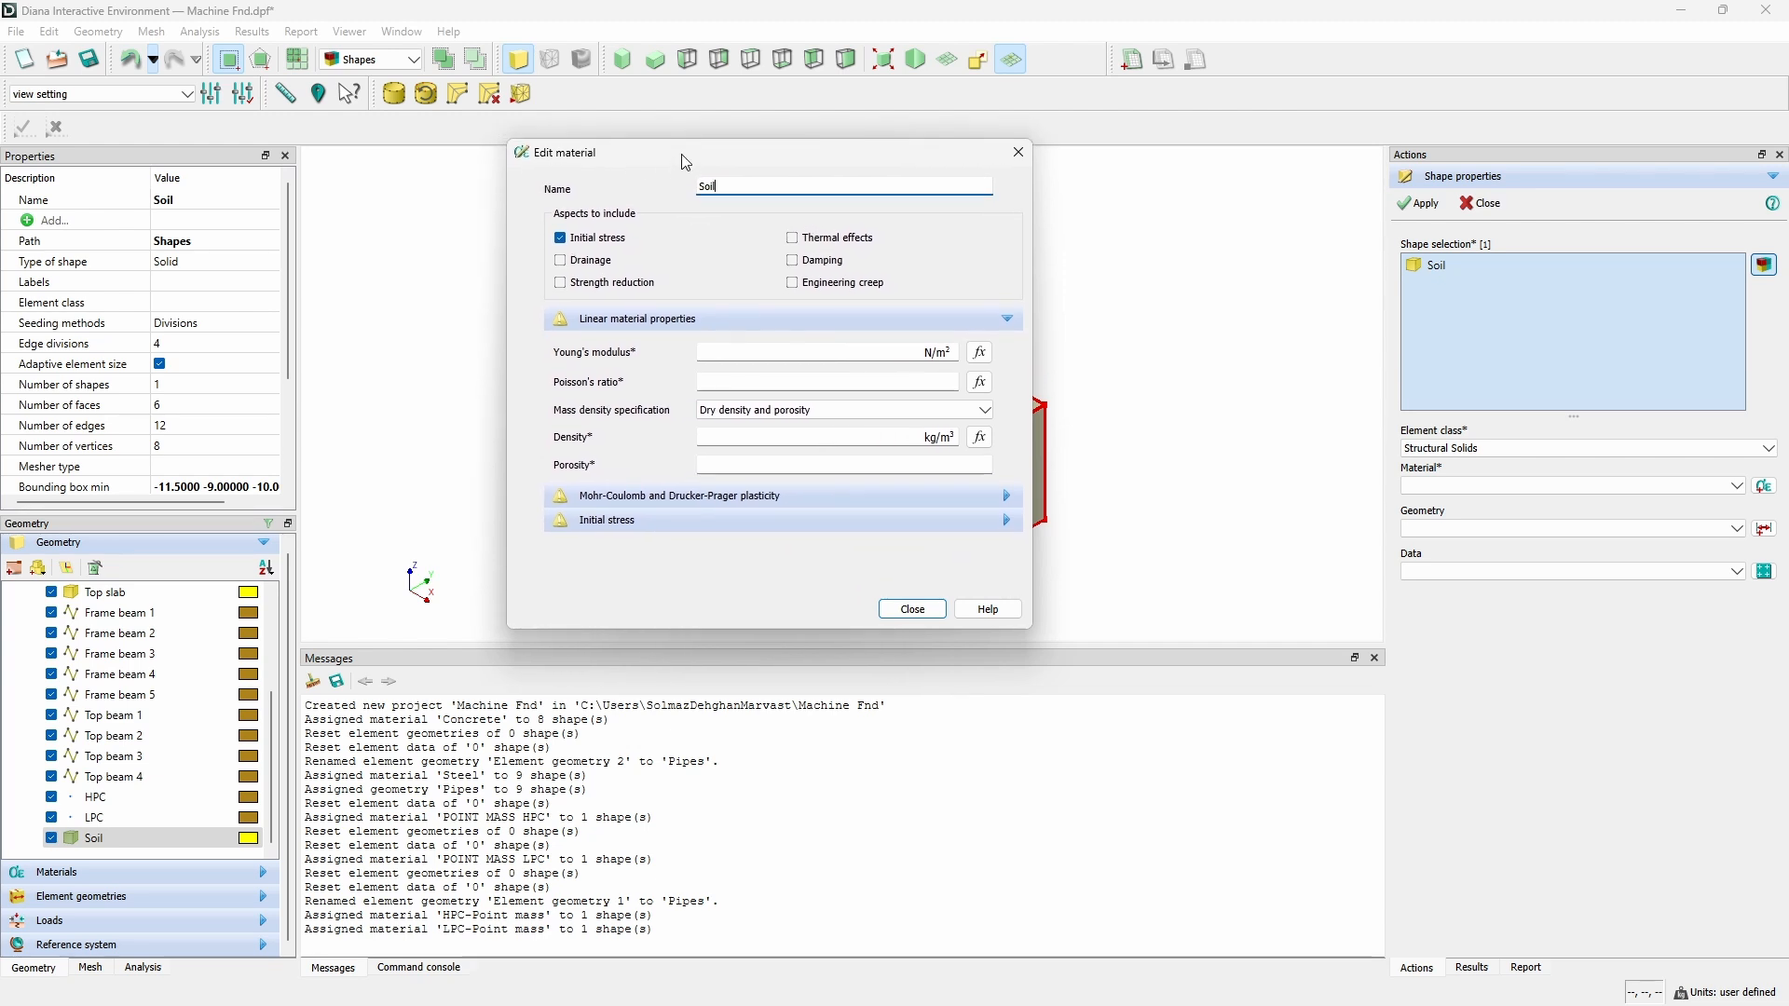
{"action": "left_click_drag", "start_coordinate": [685, 178], "coordinate": [685, 212]}
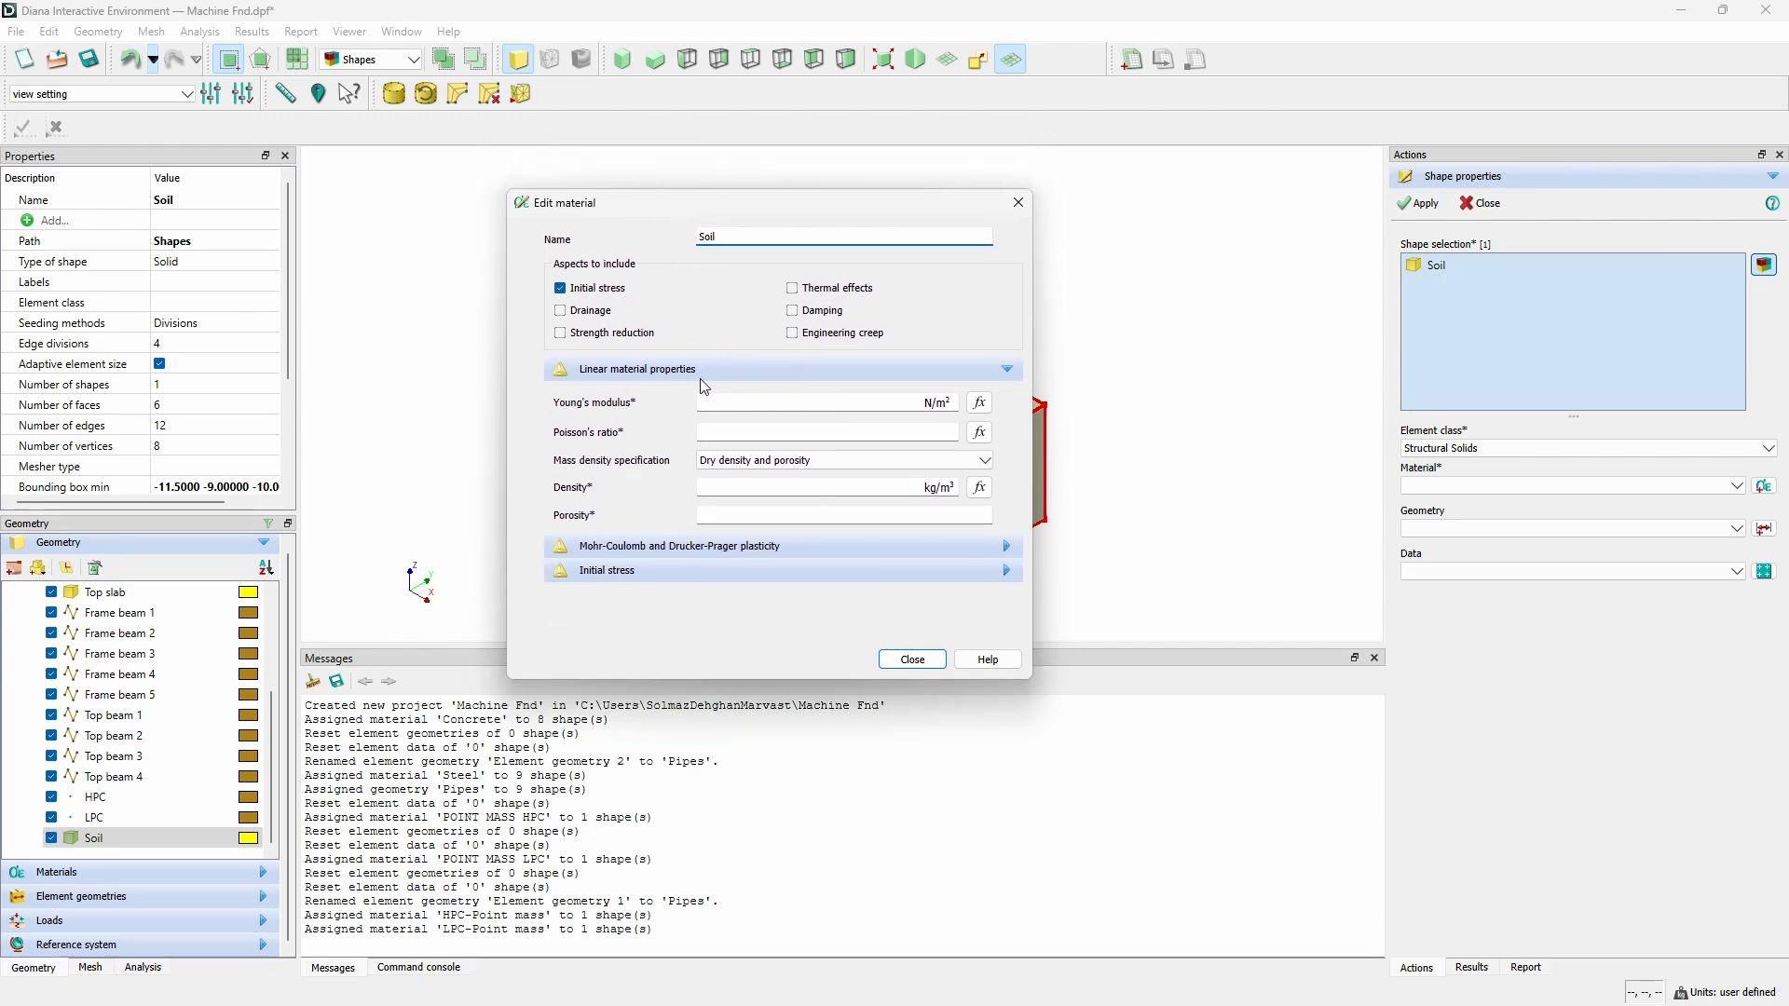
{"action": "left_click", "coordinate": [746, 401]}
{"action": "type", "text": "1.6e8"}
{"action": "key", "text": "Tab"}
{"action": "key", "text": "Tab"}
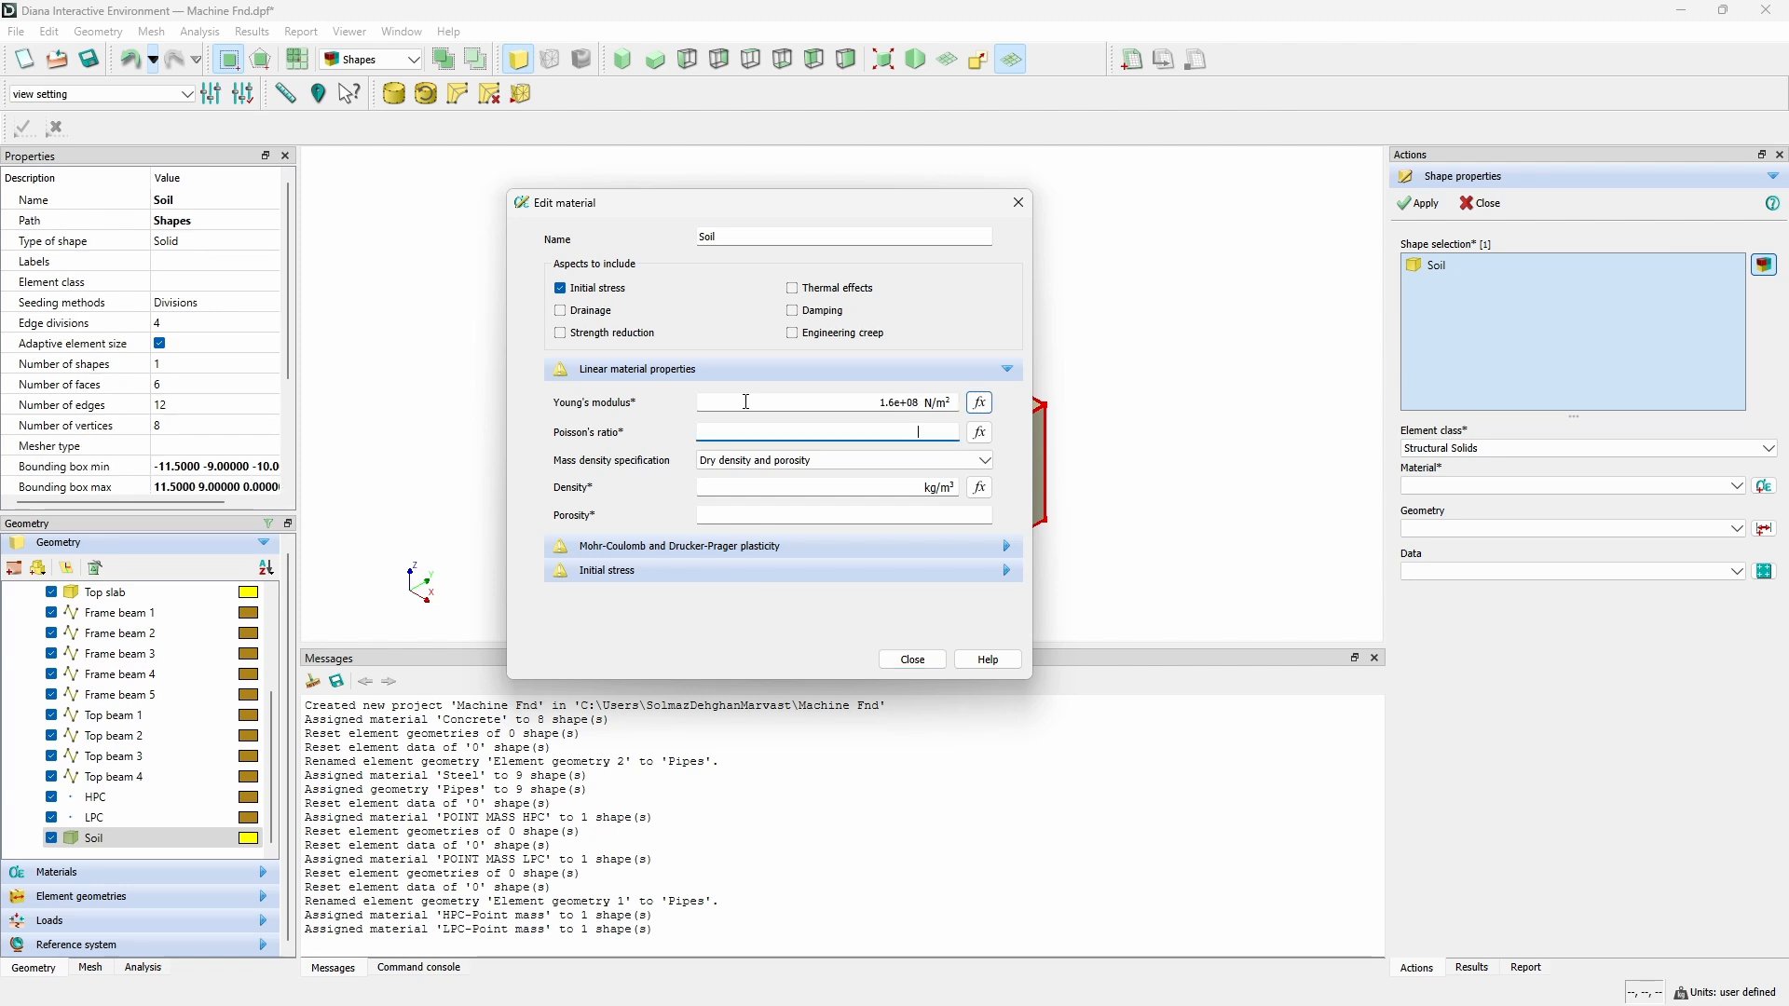
{"action": "type", "text": "0"}
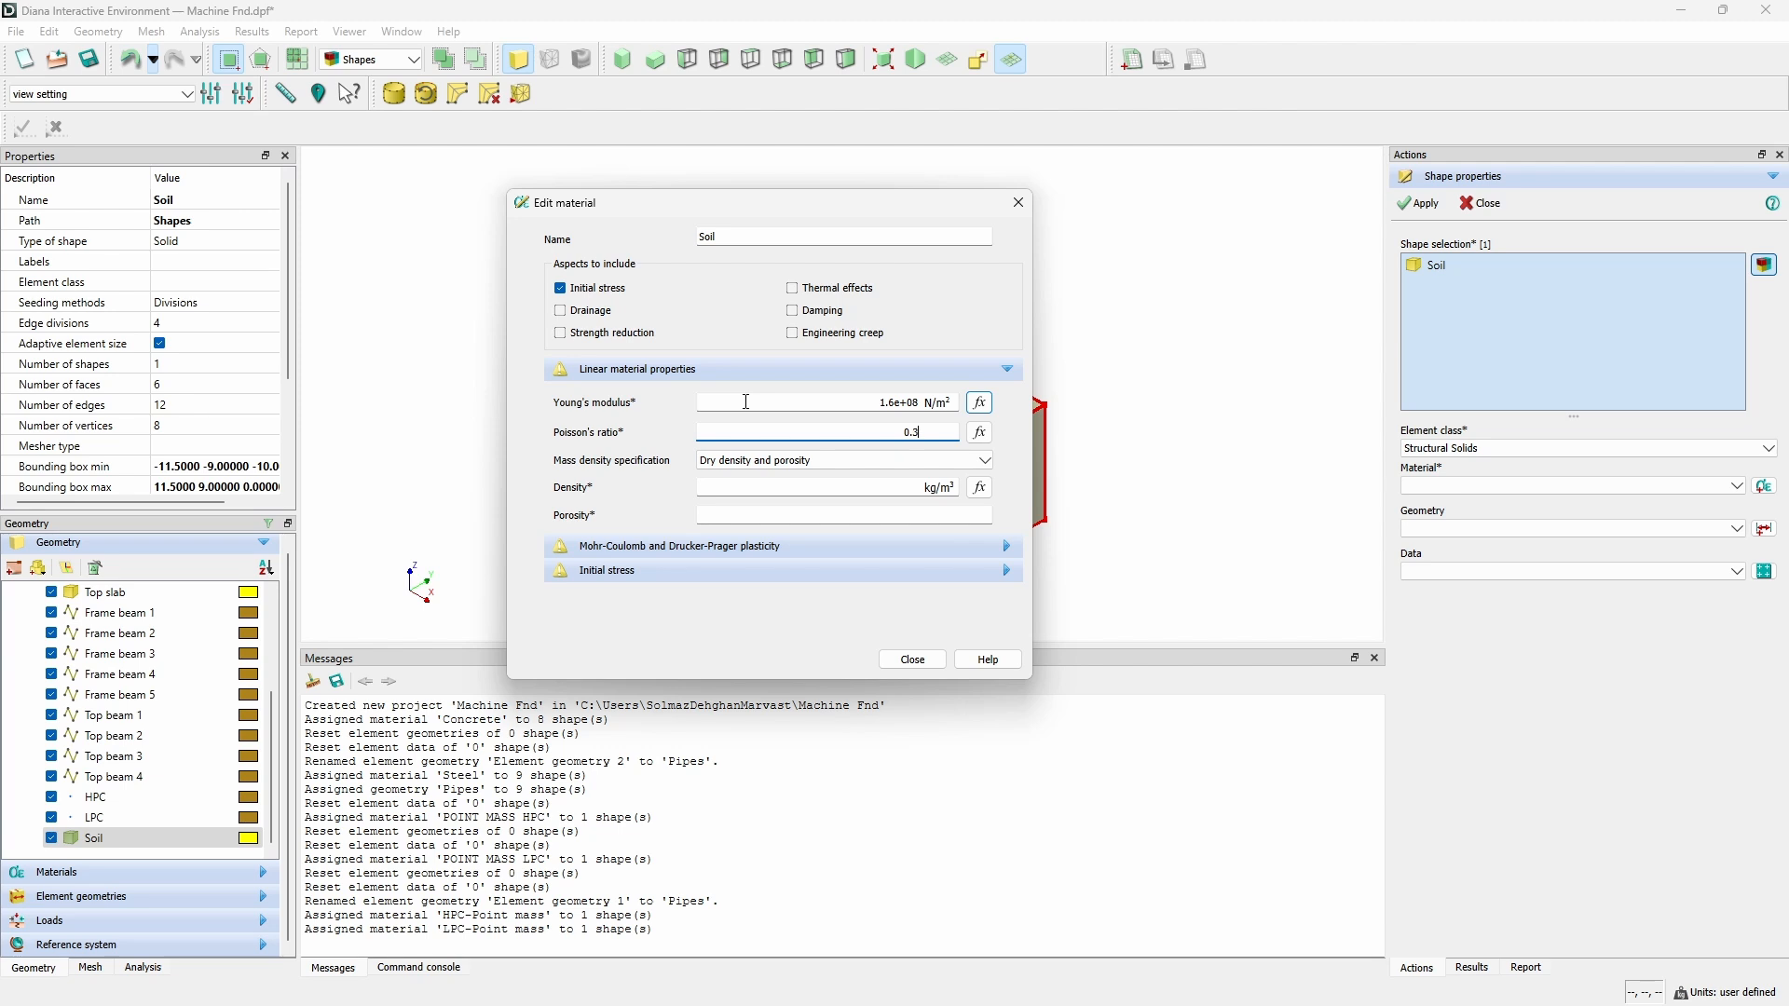
{"action": "type", "text": ".3"}
{"action": "key", "text": "Tab"}
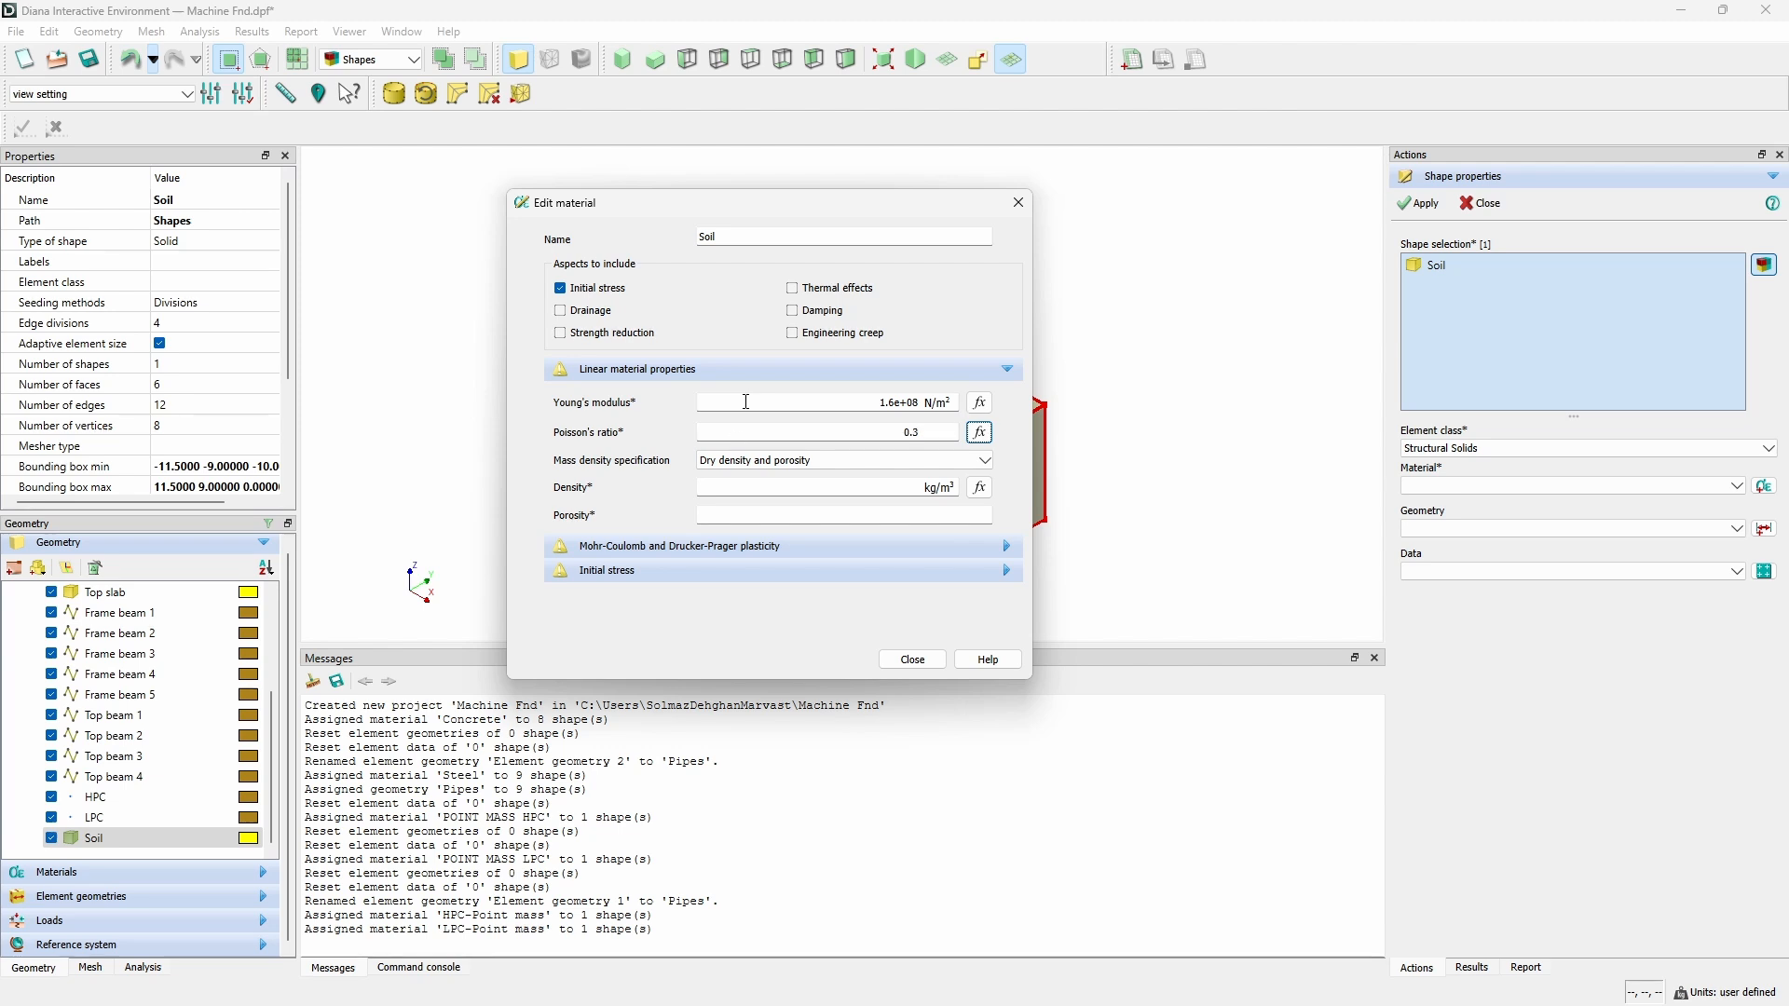
Specify the Soil material's mass density as Saturated density with a value of 2200 kg/m³.
{"action": "left_click", "coordinate": [745, 460]}
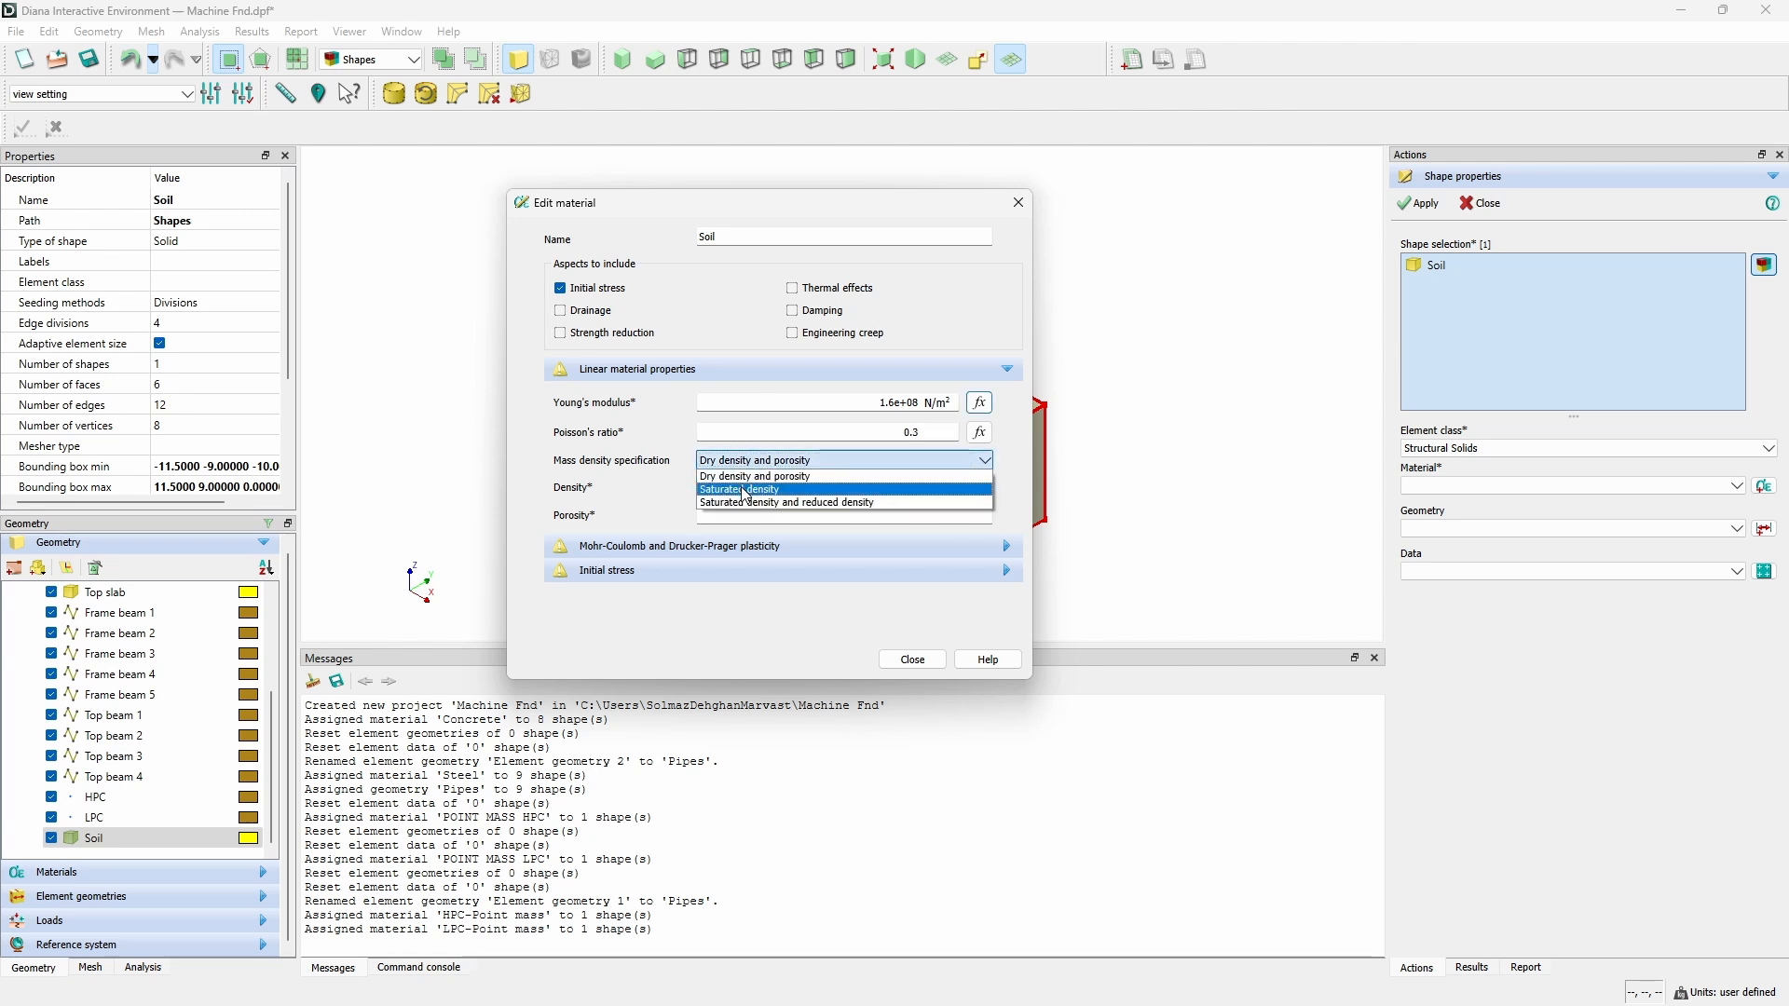
{"action": "left_click", "coordinate": [746, 489]}
{"action": "left_click", "coordinate": [787, 491]}
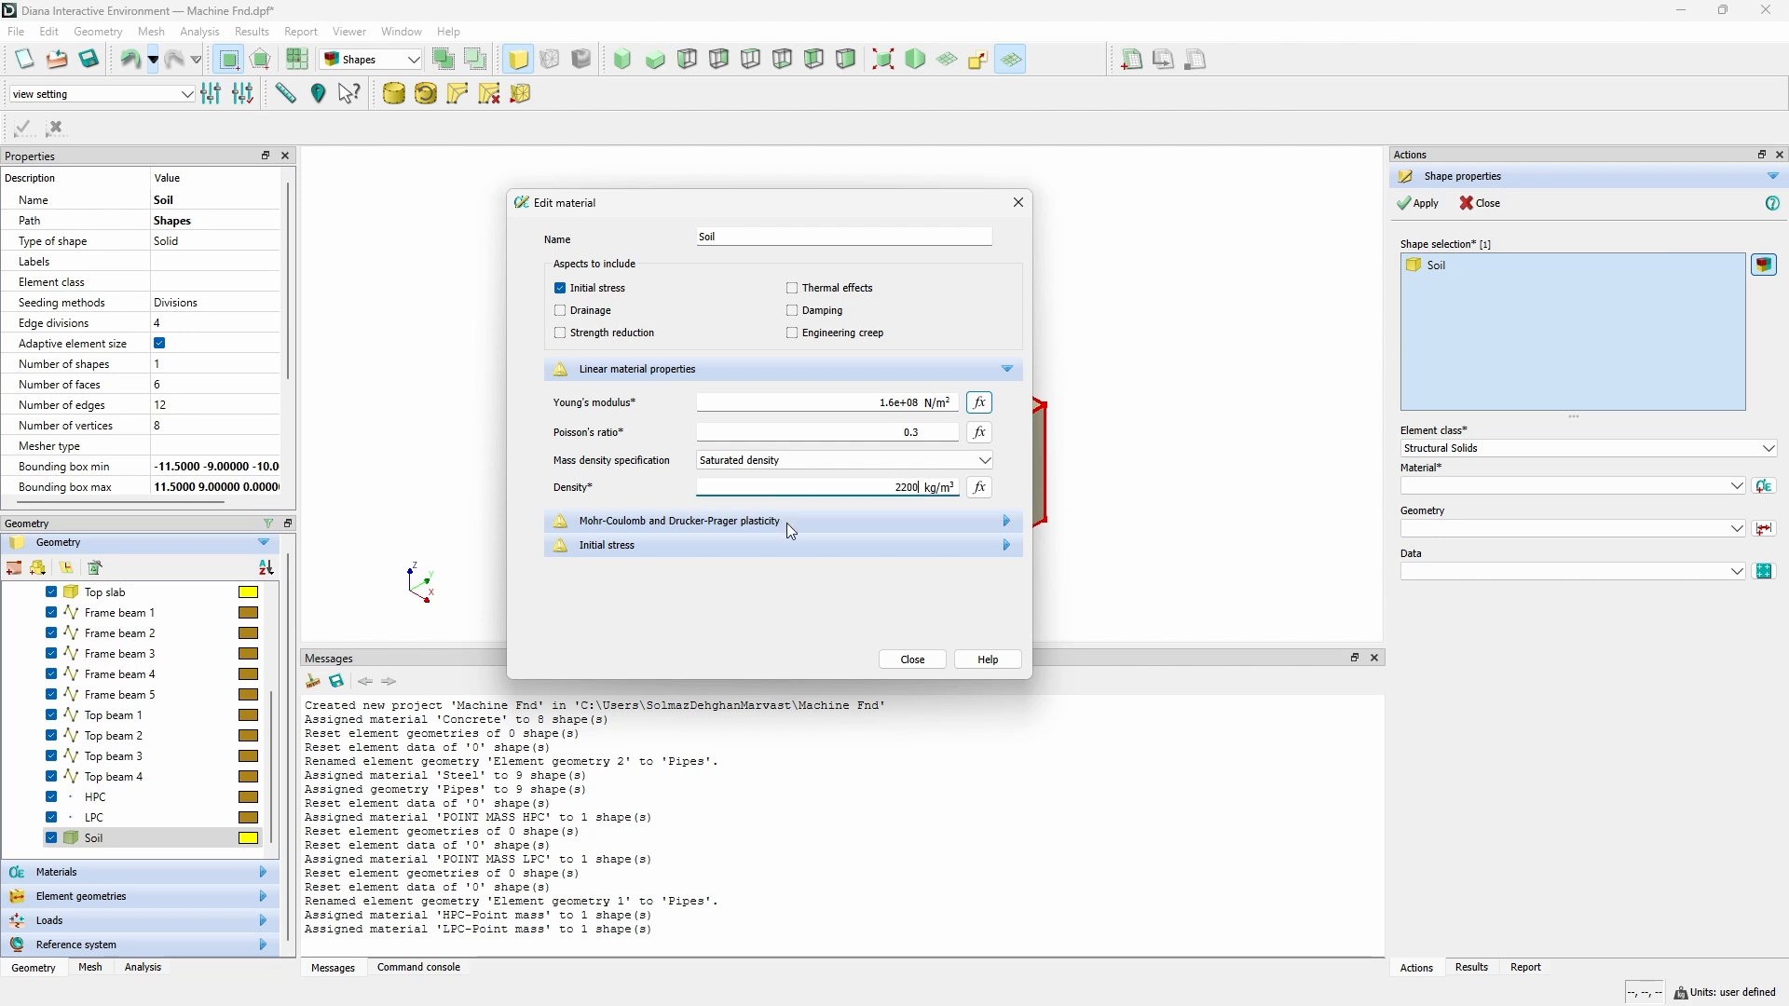
Define the Soil material's Mohr-Coulomb plasticity with cohesion 25000 N/m², friction angle 32° and dilatancy angle 2°.
{"action": "left_click", "coordinate": [787, 522]}
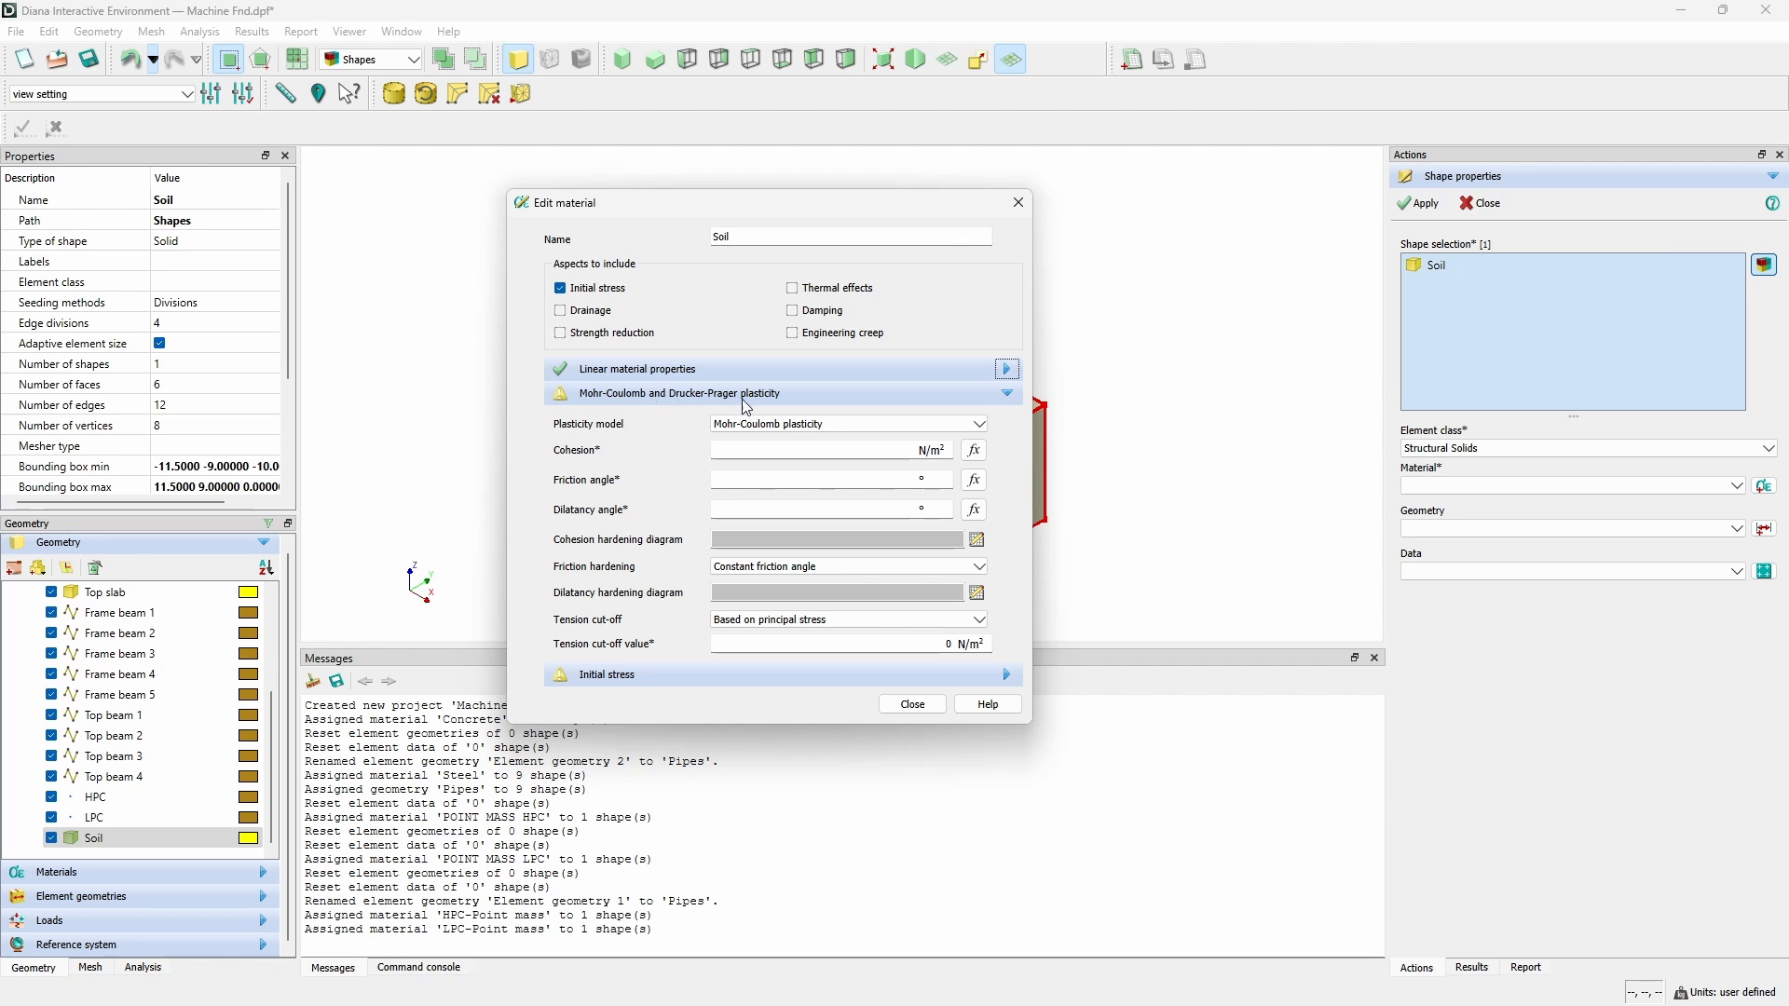
{"action": "left_click", "coordinate": [801, 454]}
{"action": "type", "text": "25000"}
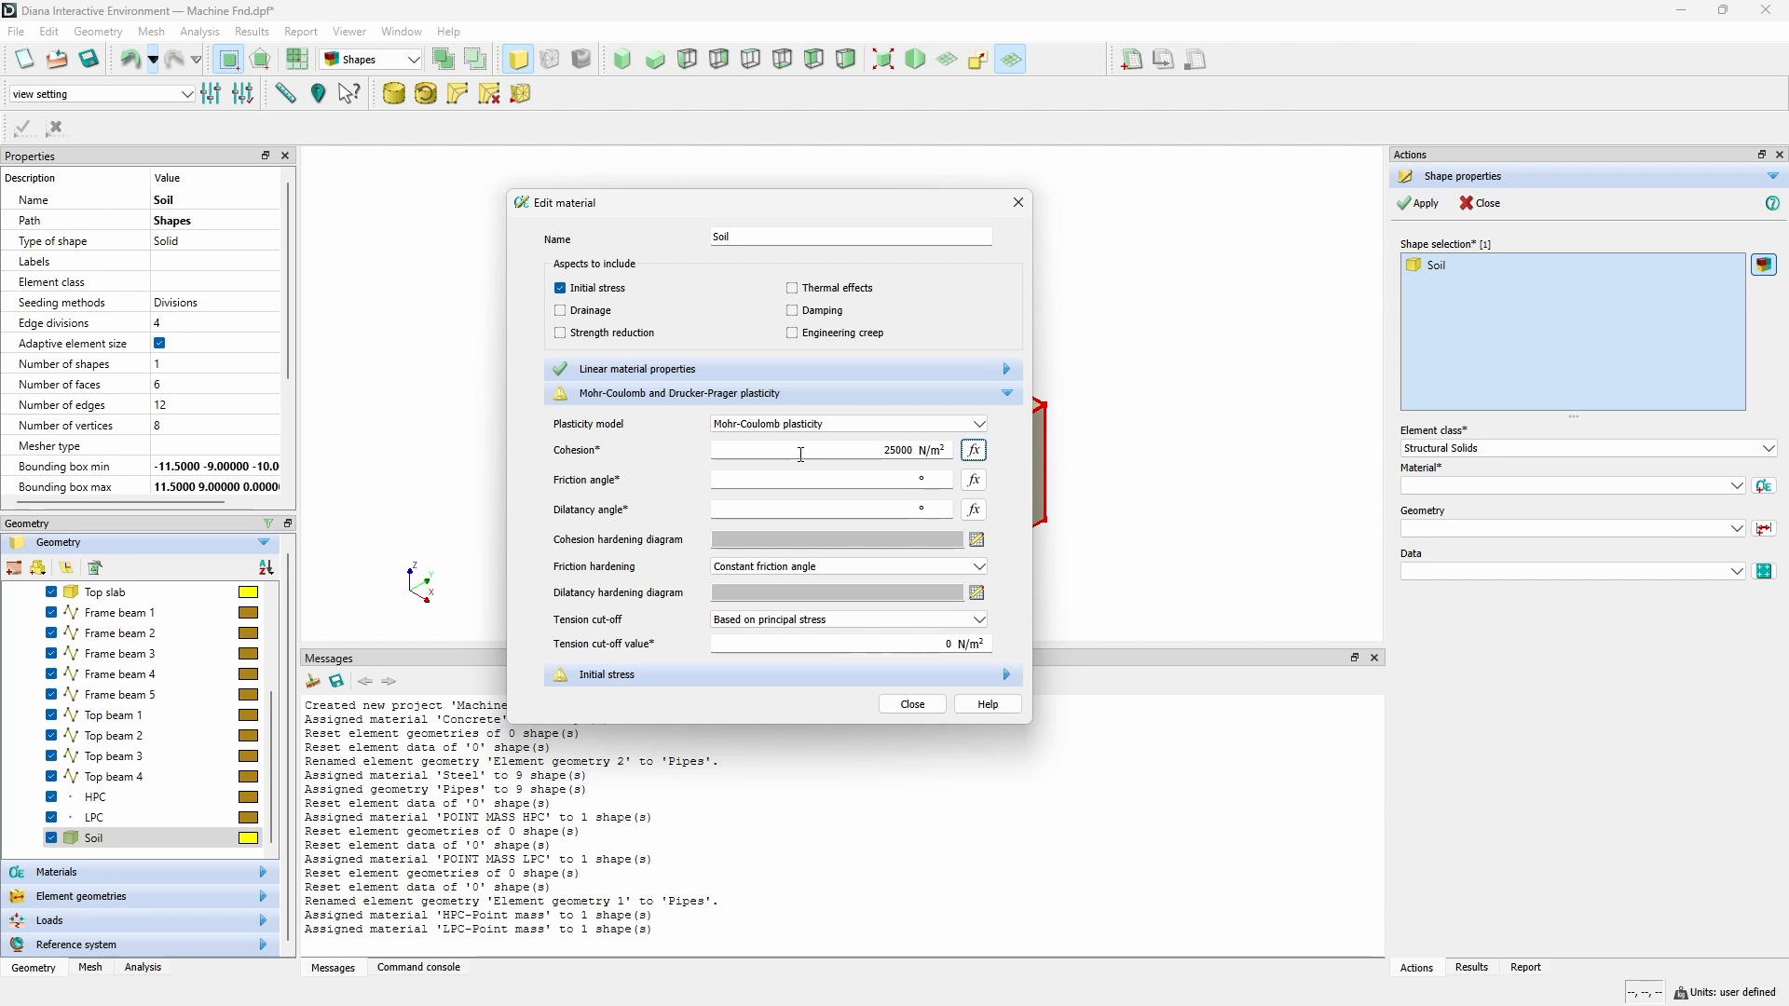
{"action": "key", "text": "Tab"}
{"action": "key", "text": "Tab"}
{"action": "key", "text": "Tab"}
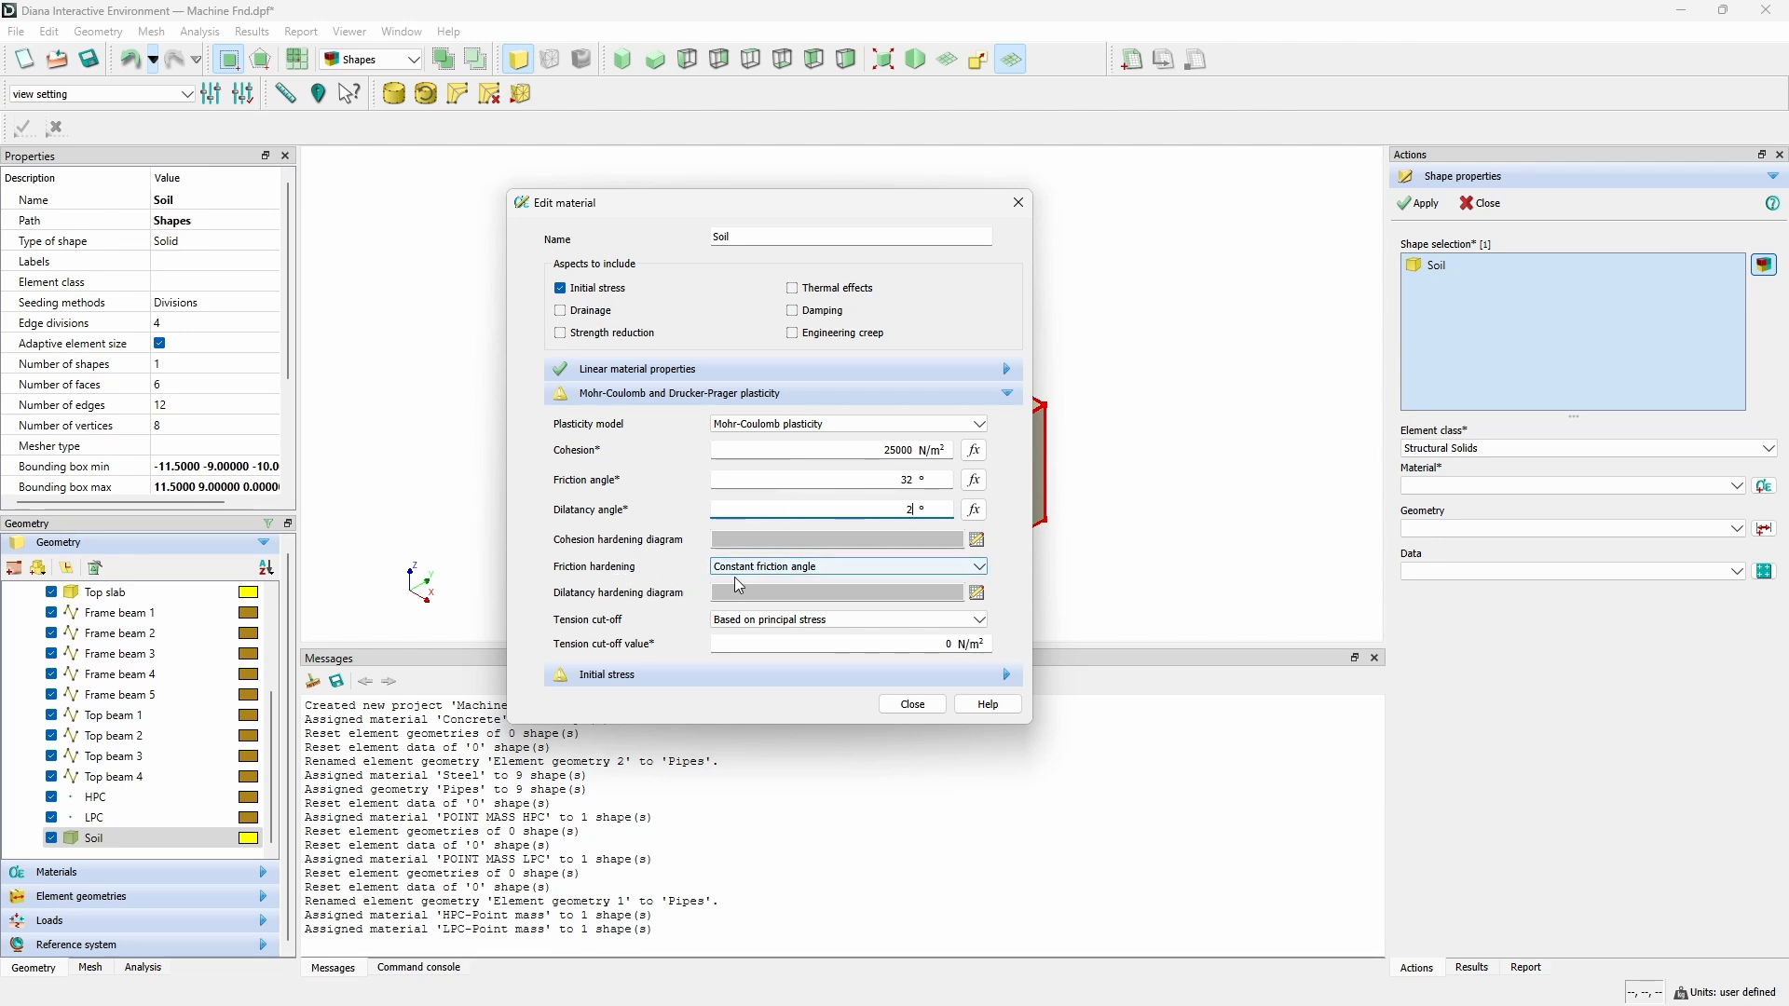
Keep the Soil material's friction hardening at Constant friction angle and set its tension cut-off to None.
{"action": "left_click", "coordinate": [835, 570]}
{"action": "left_click", "coordinate": [835, 570]}
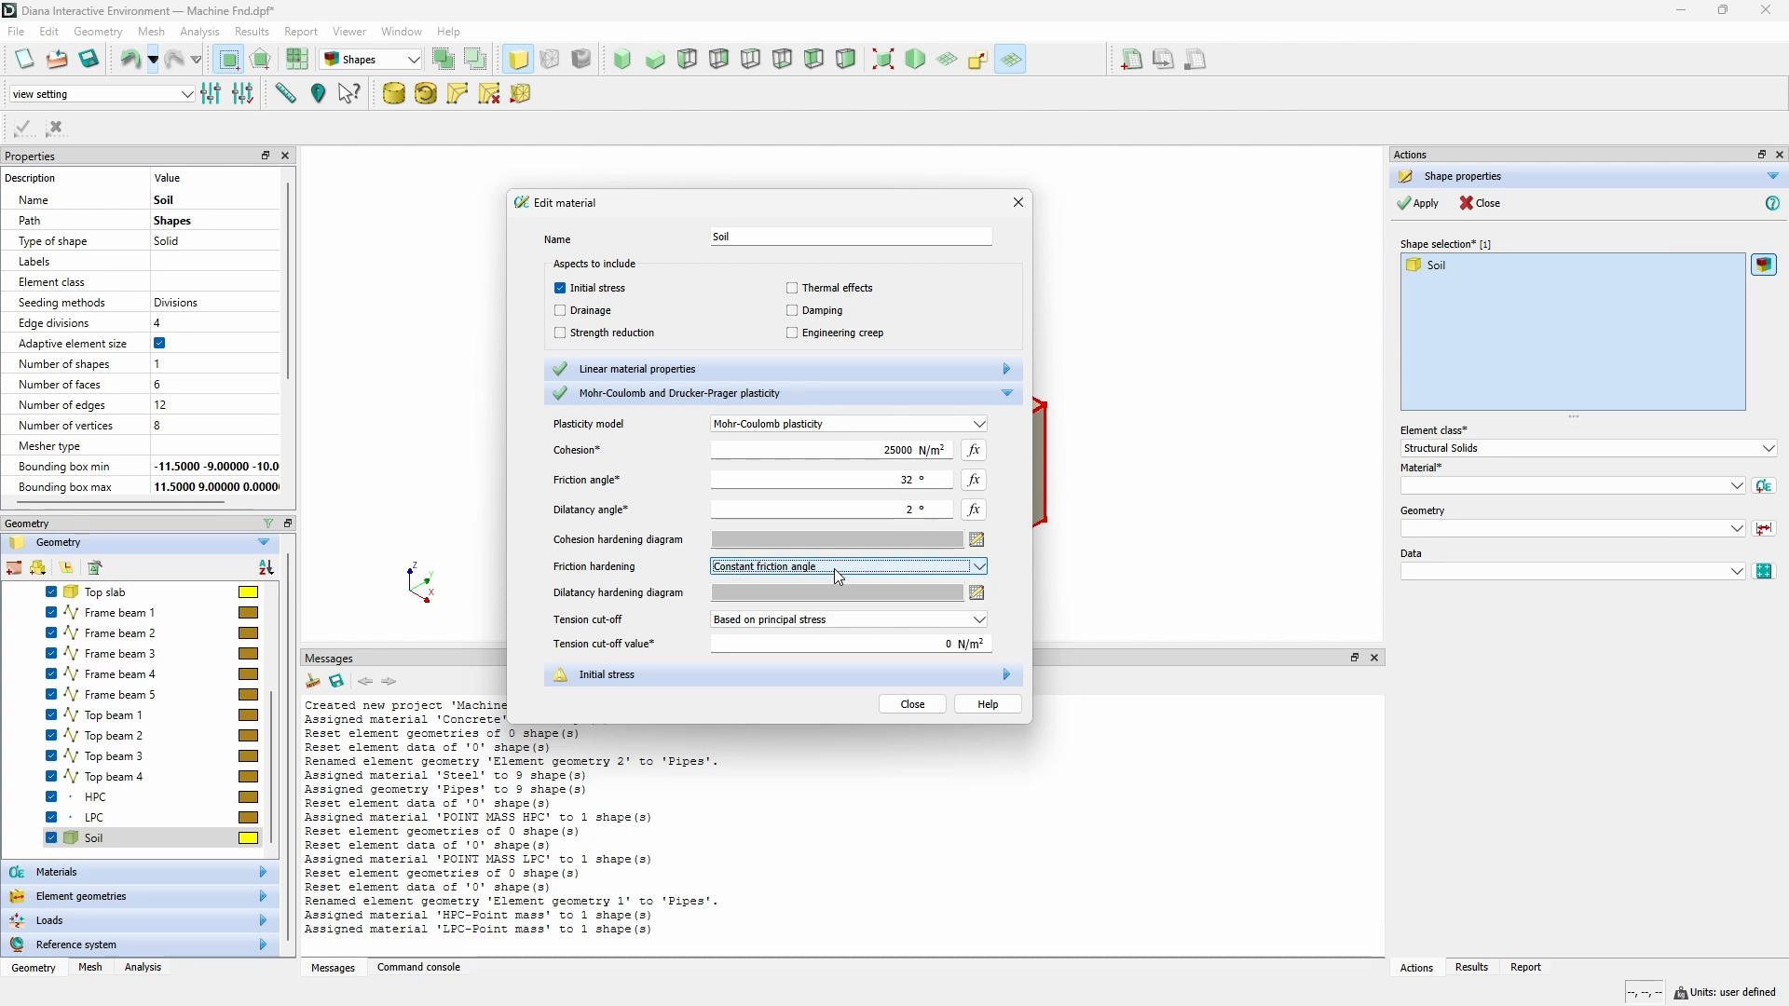
{"action": "left_click", "coordinate": [759, 621]}
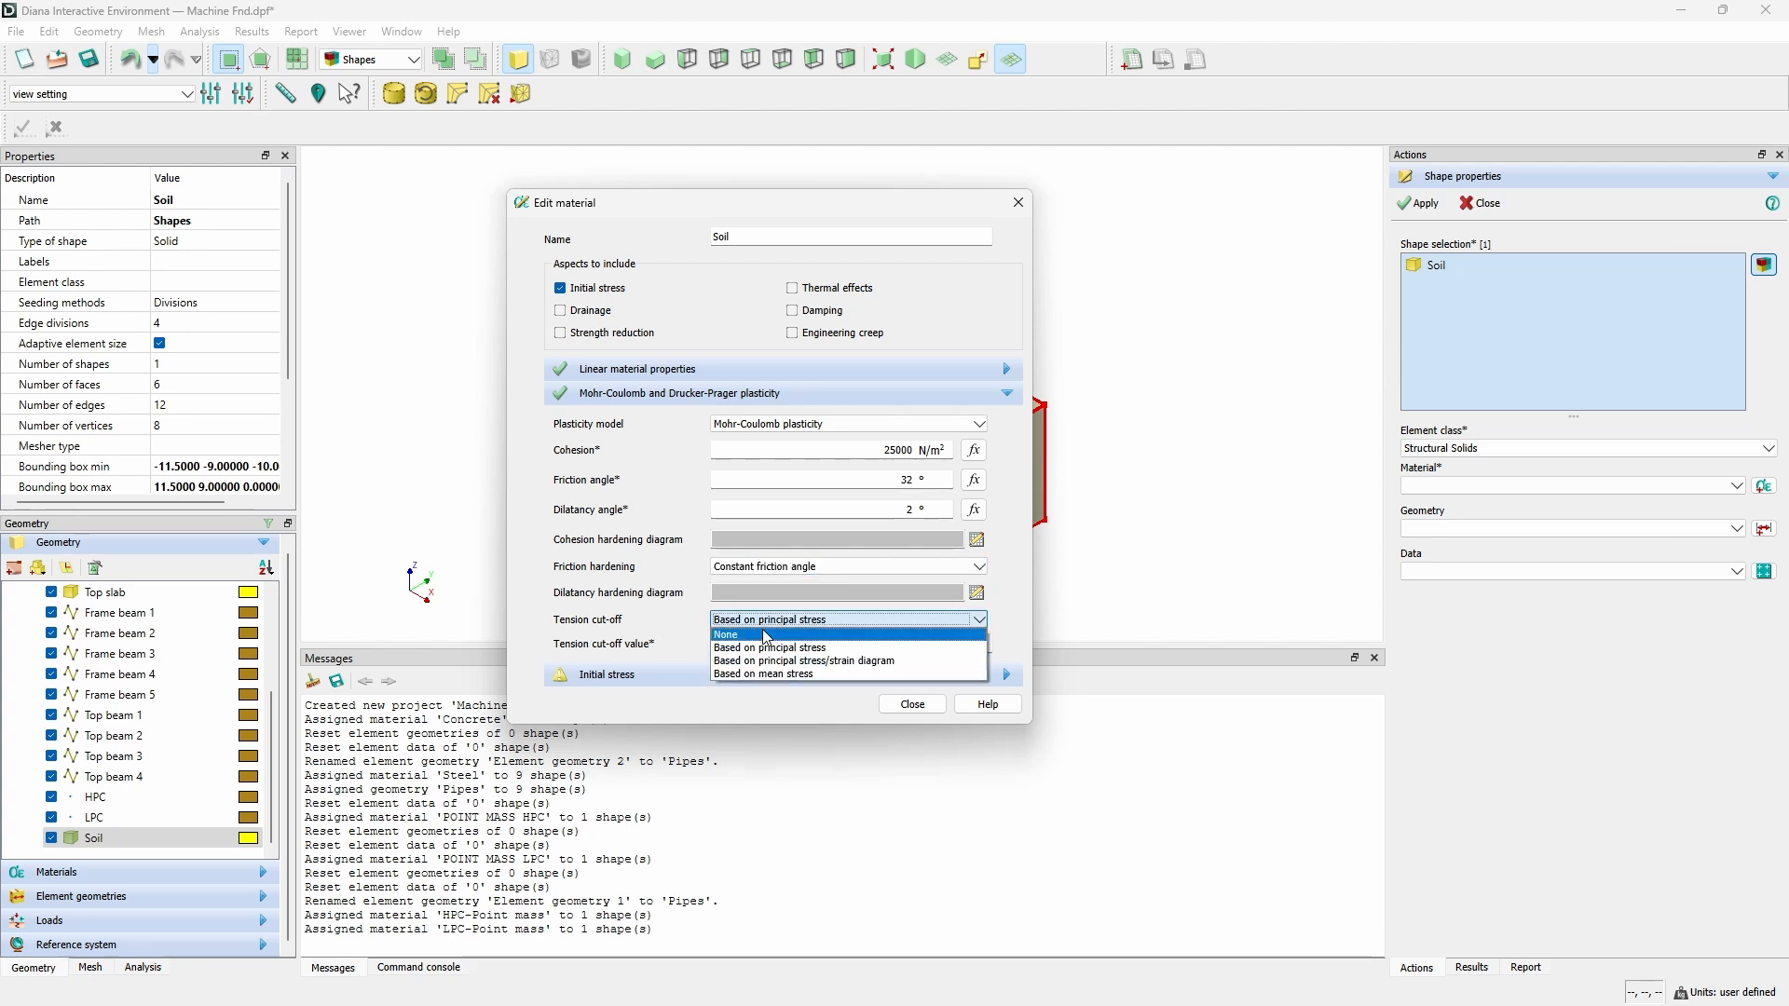
{"action": "left_click", "coordinate": [764, 635]}
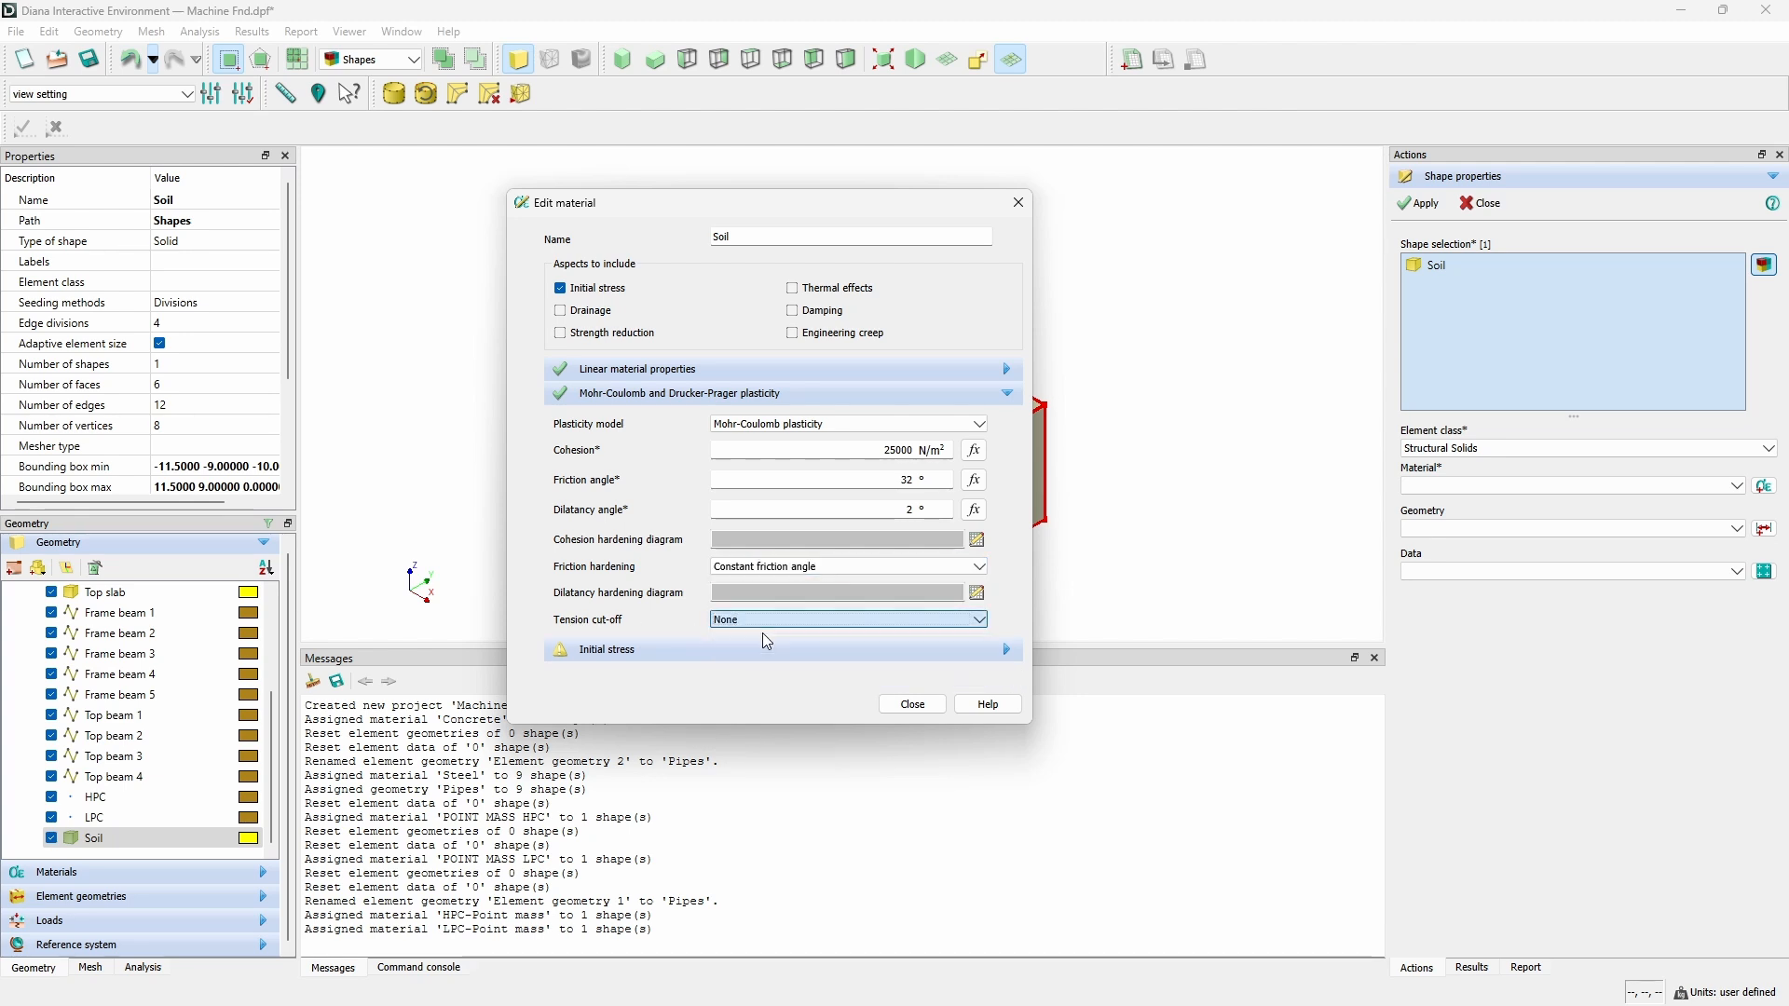
Set the Soil material's initial stress ratio K0 to 0.47 and apply the shape properties to the Soil block.
{"action": "left_click", "coordinate": [693, 652]}
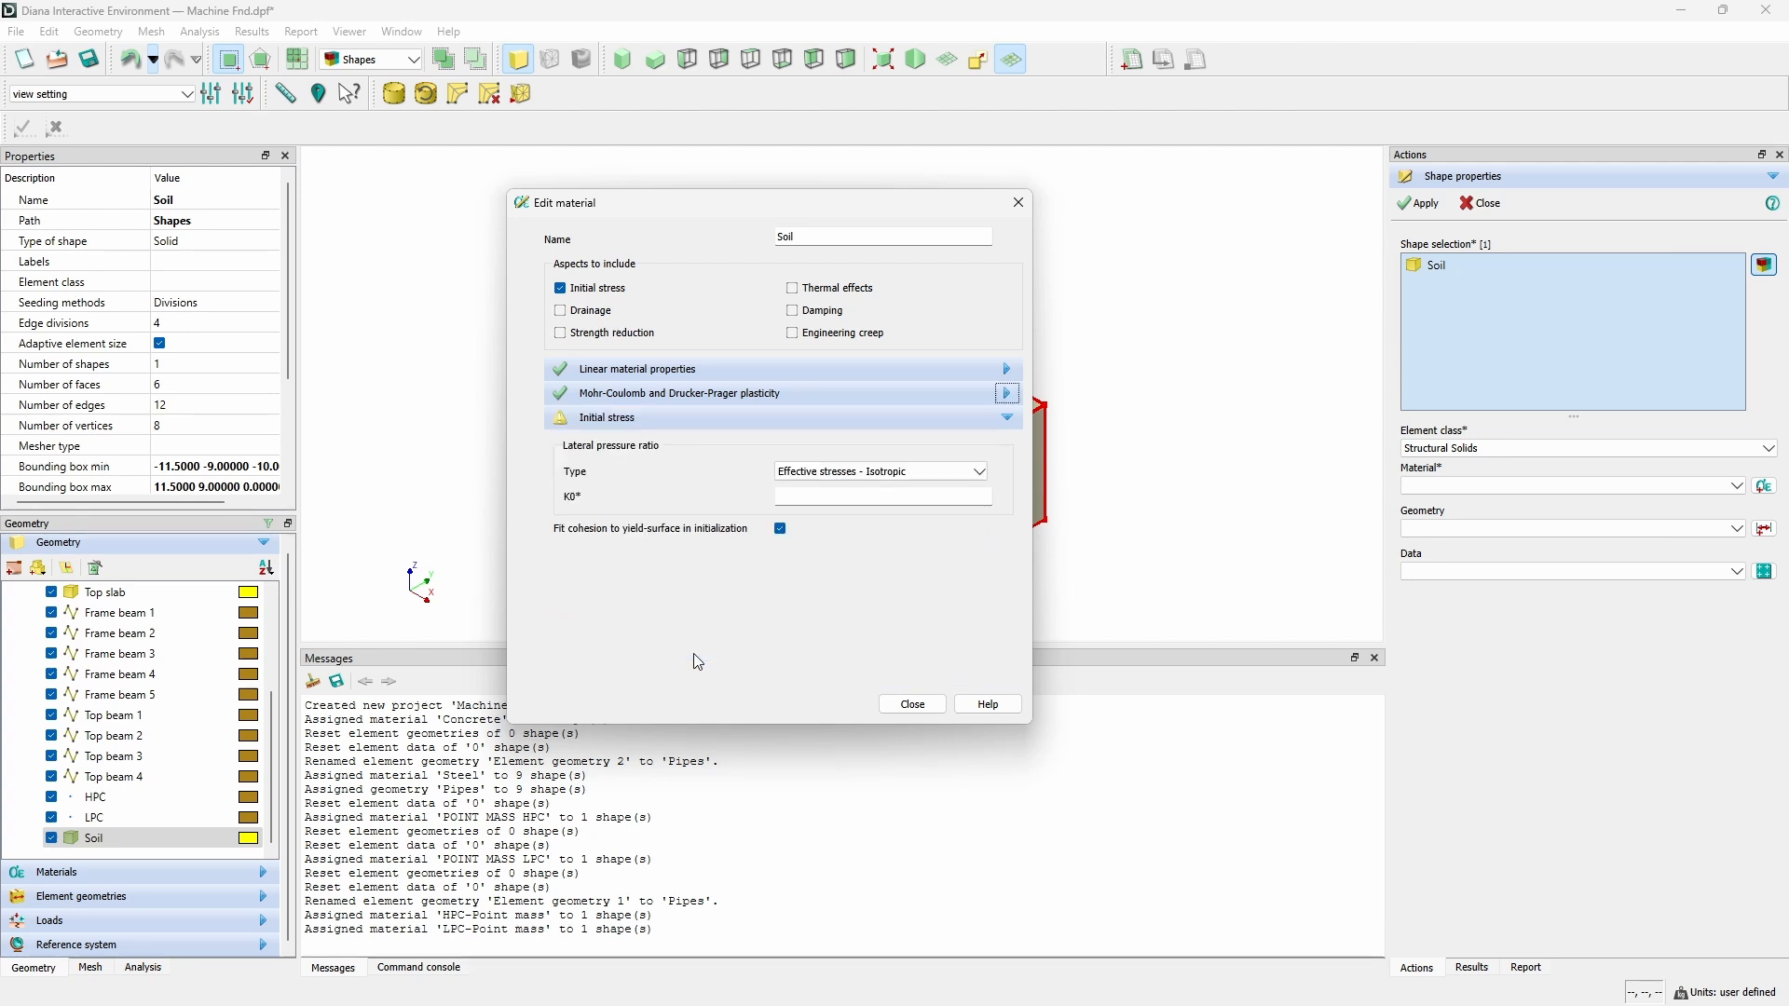
{"action": "left_click", "coordinate": [842, 497]}
{"action": "type", "text": "0.47"}
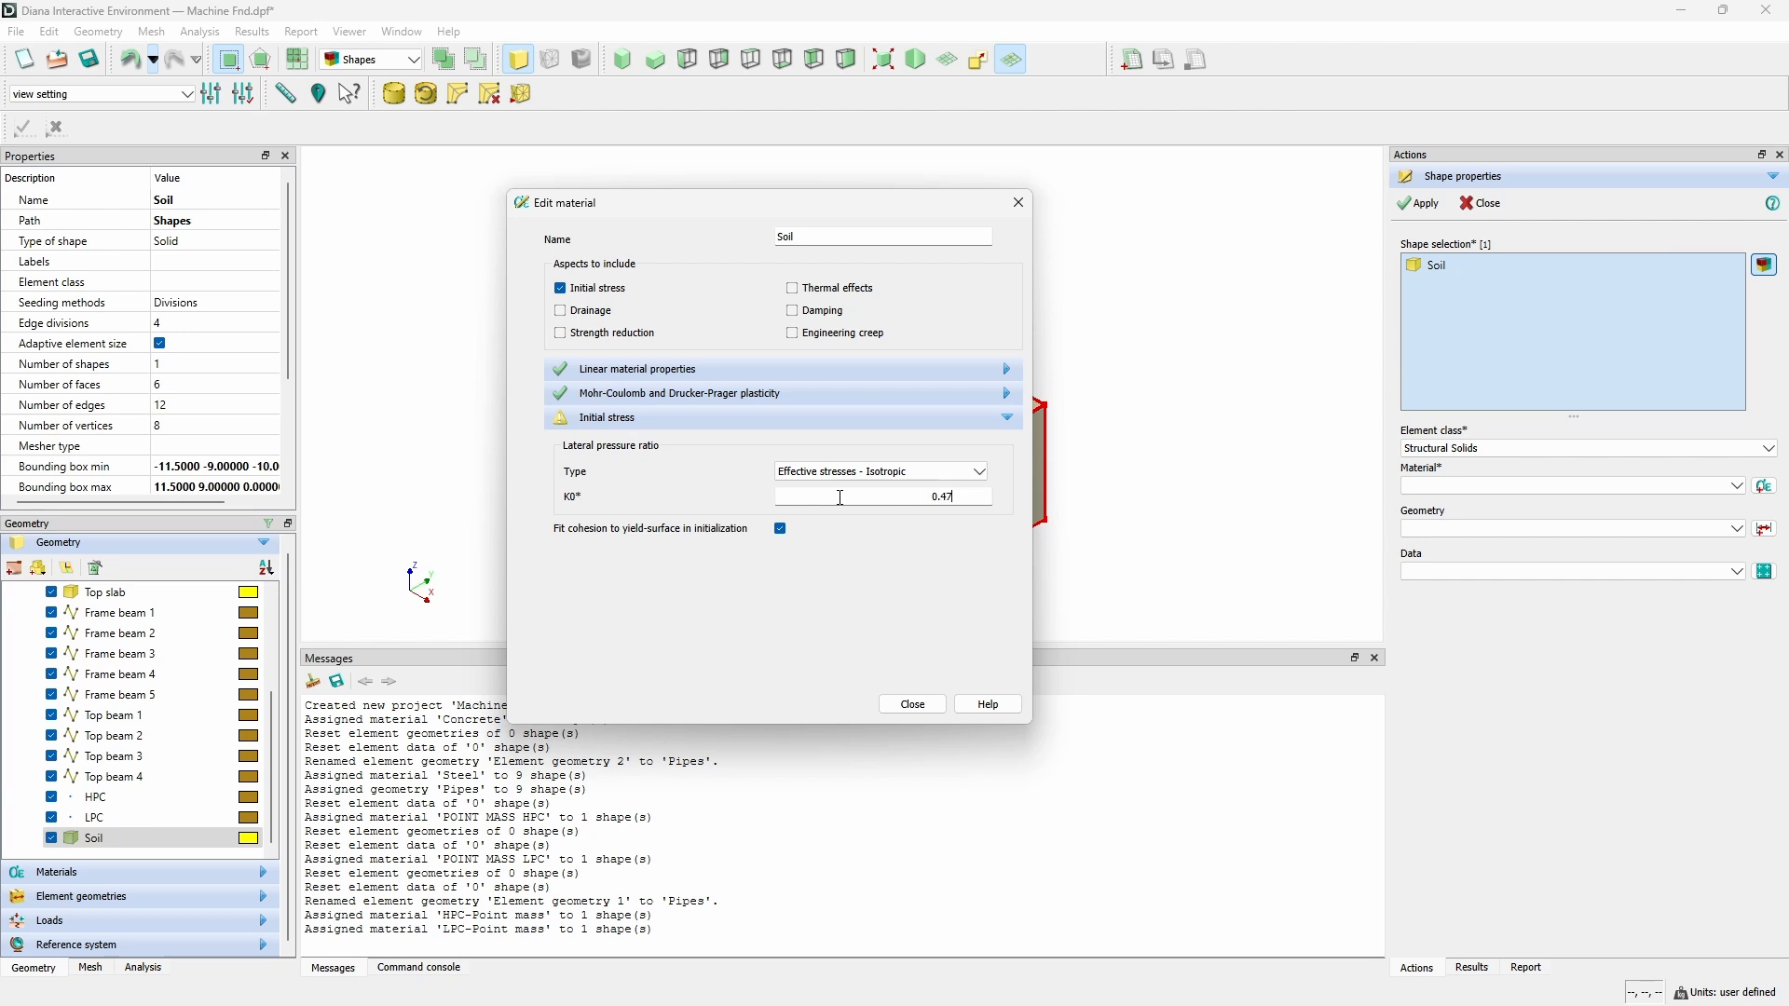
{"action": "left_click", "coordinate": [914, 705]}
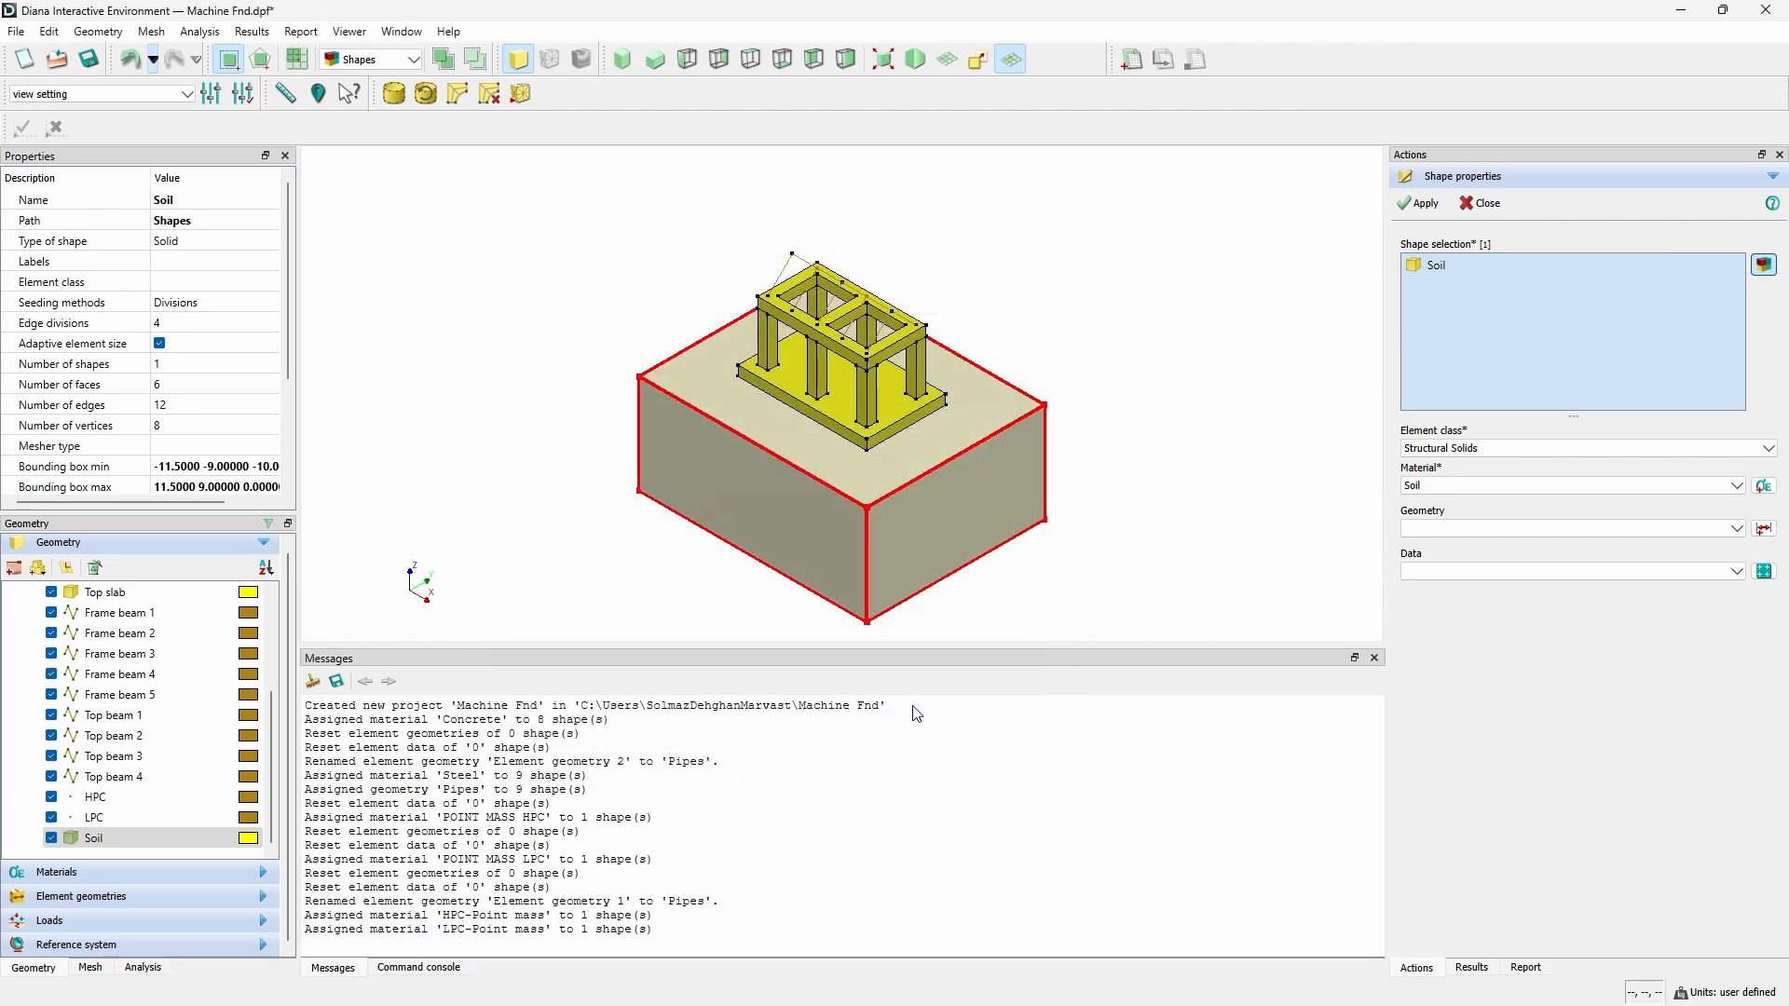
{"action": "left_click", "coordinate": [1421, 203]}
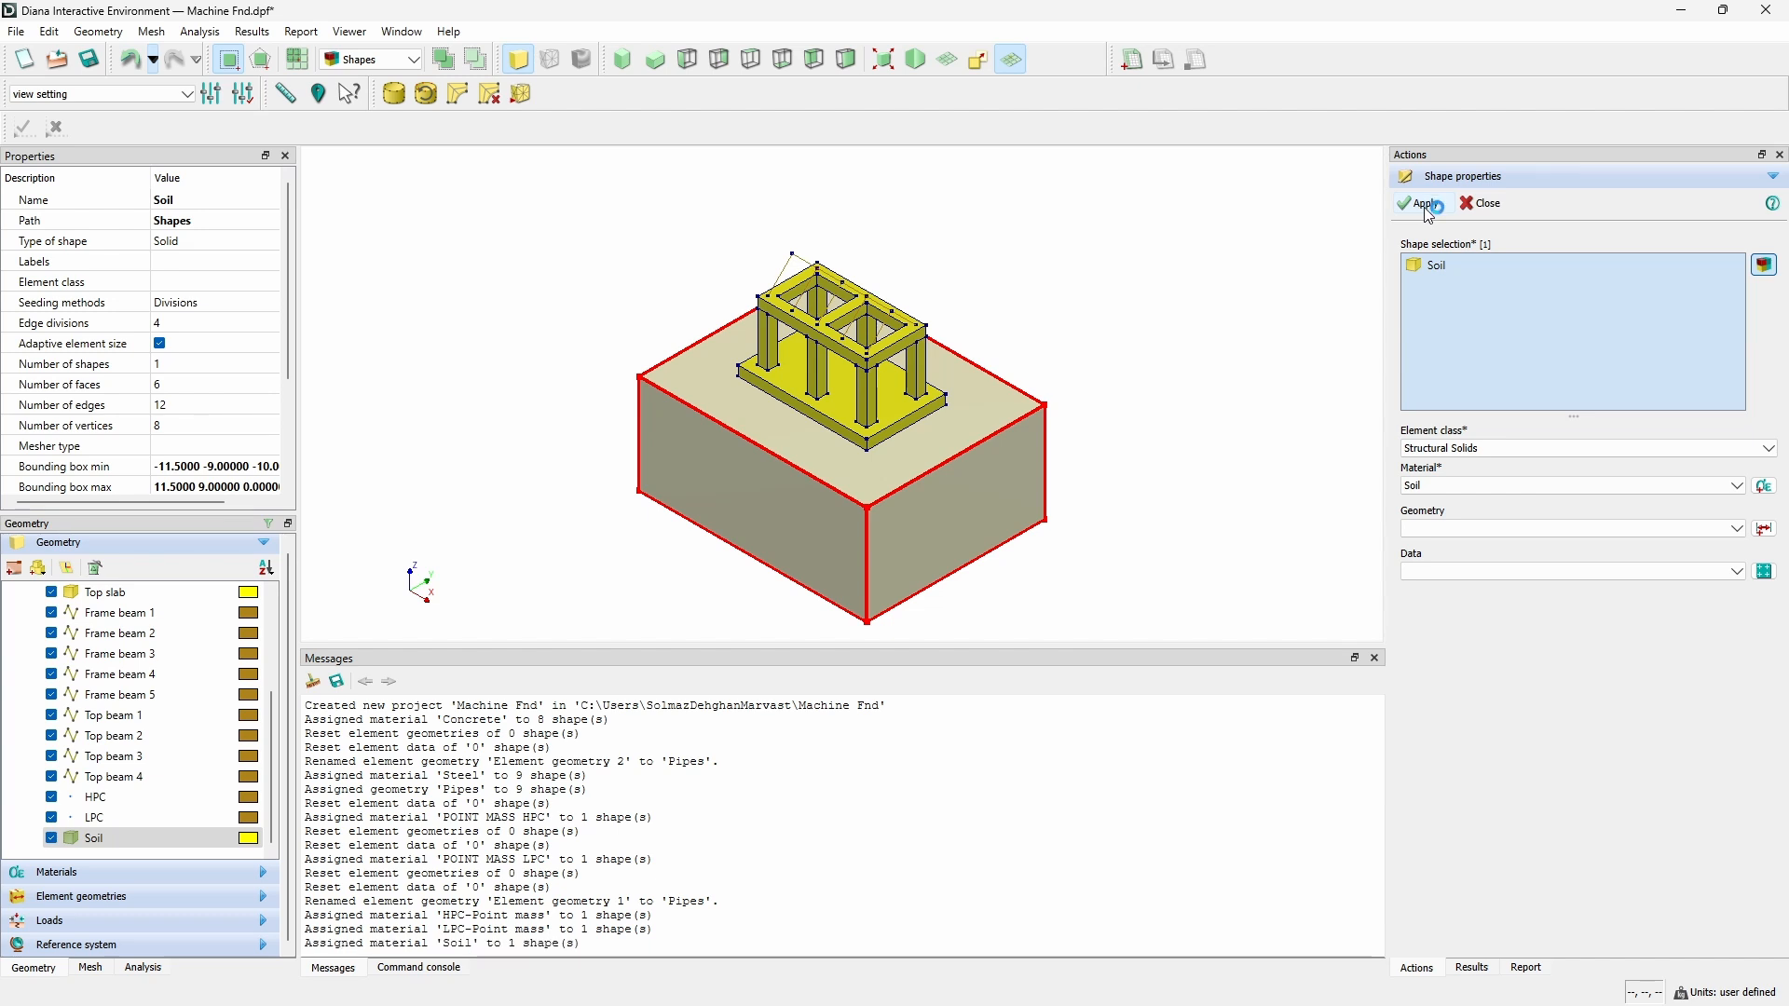
{"action": "left_click", "coordinate": [1483, 203]}
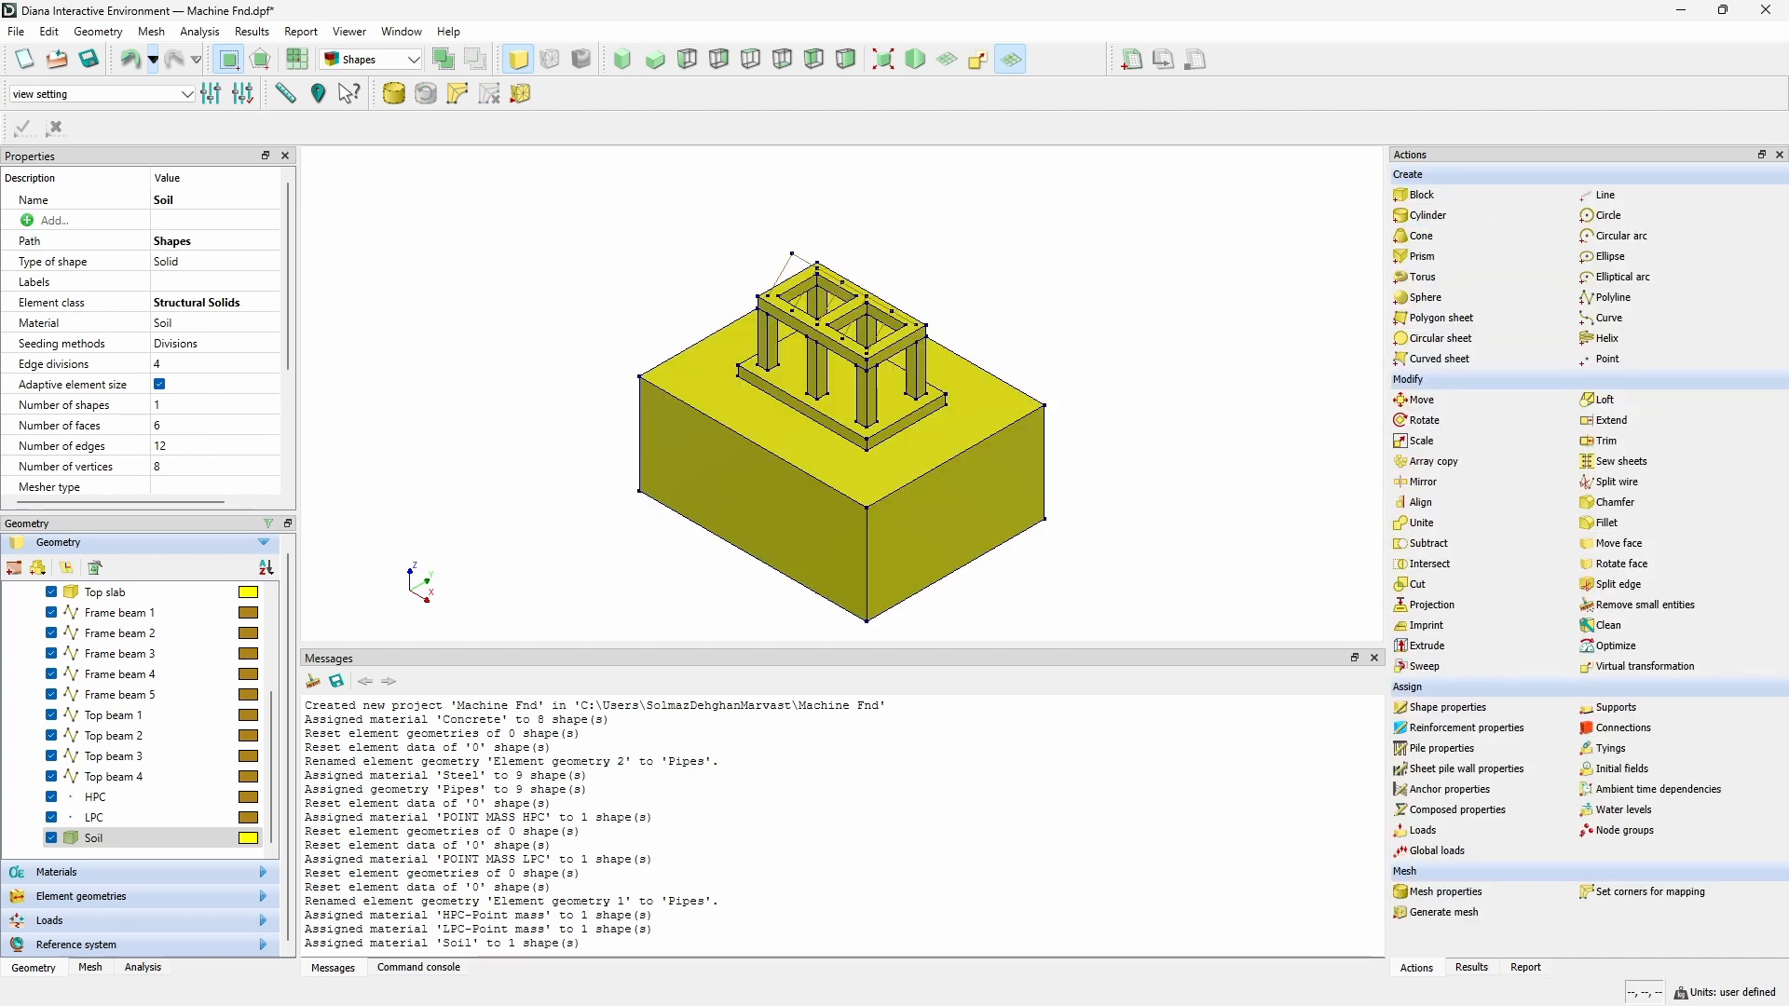
Display the list of defined materials and widen the model tree to review them.
{"action": "left_click", "coordinate": [97, 871]}
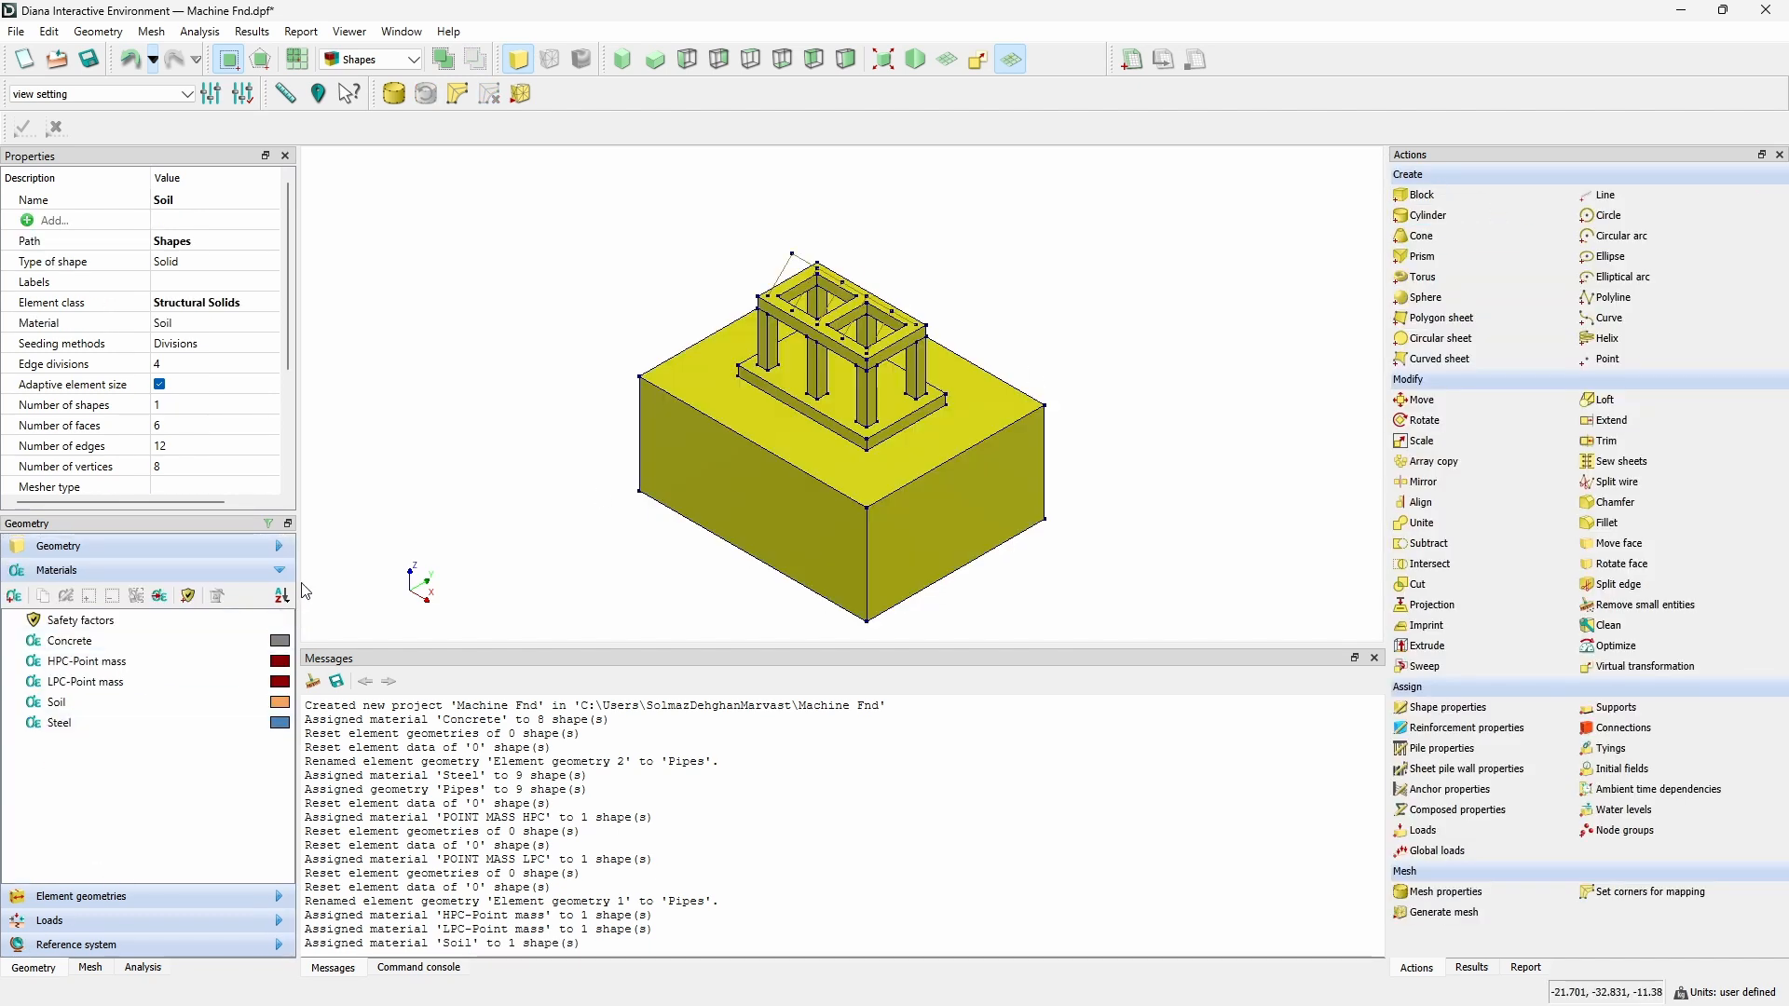
{"action": "left_click_drag", "start_coordinate": [304, 573], "coordinate": [410, 572]}
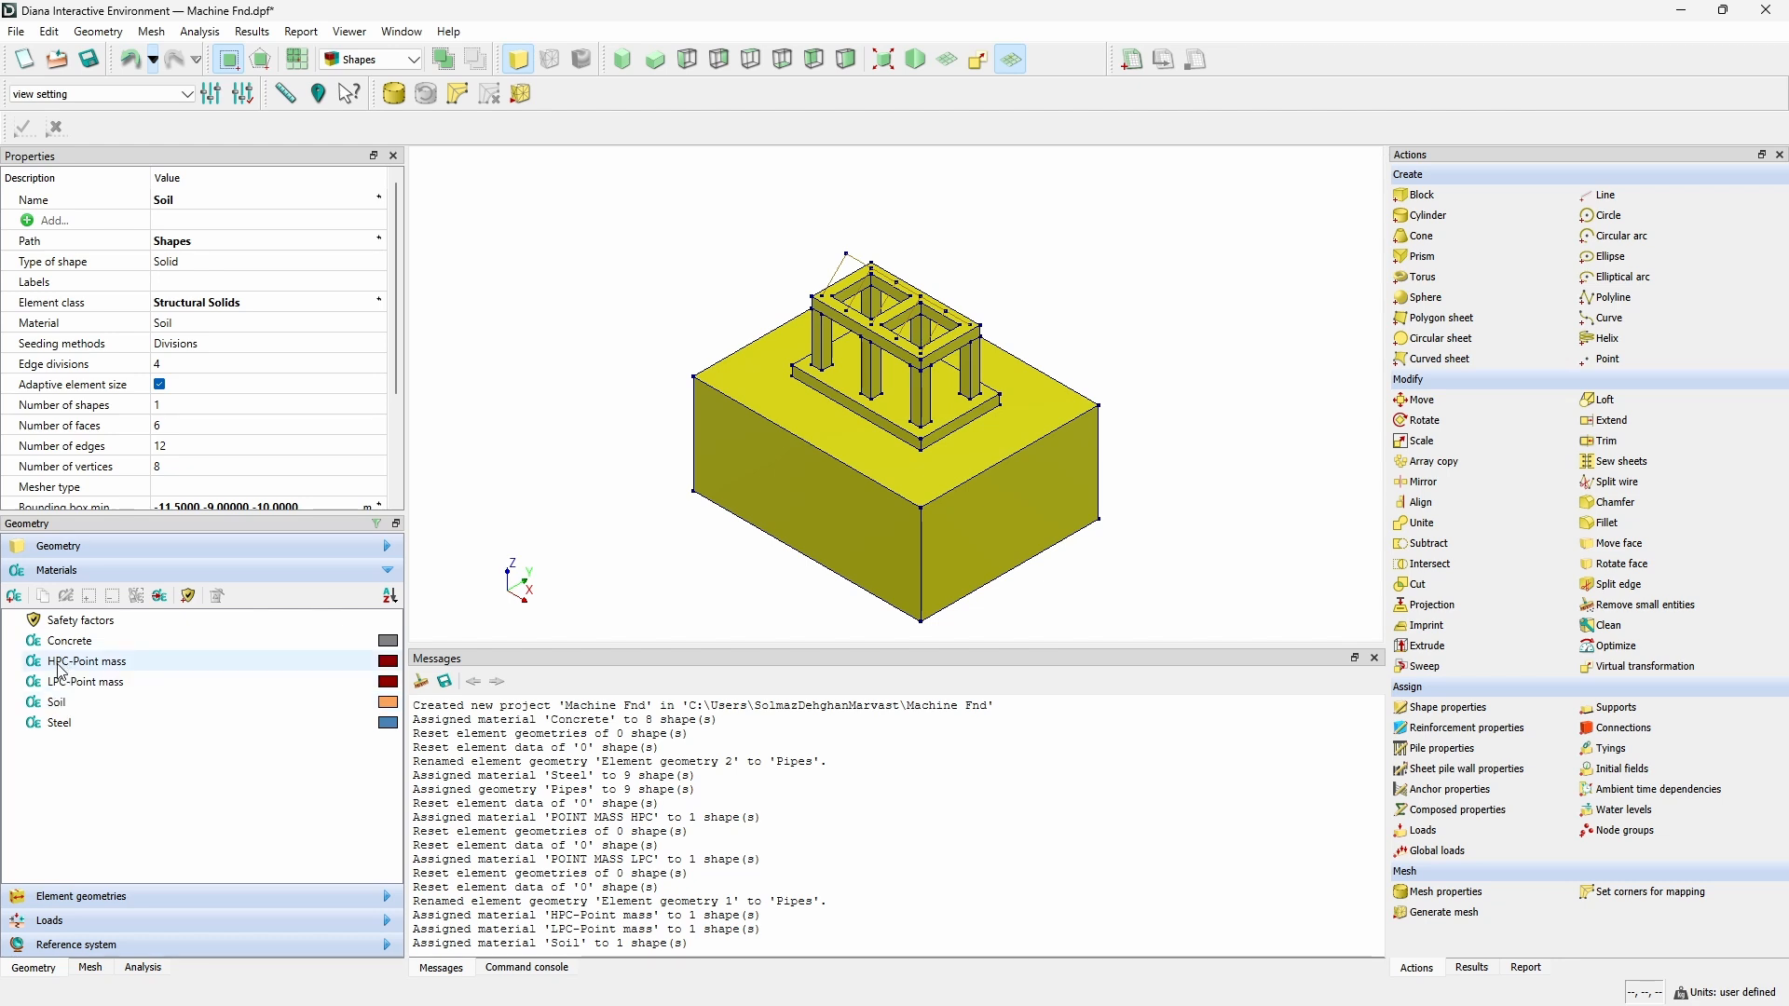
{"action": "mouse_move", "coordinate": [63, 687]}
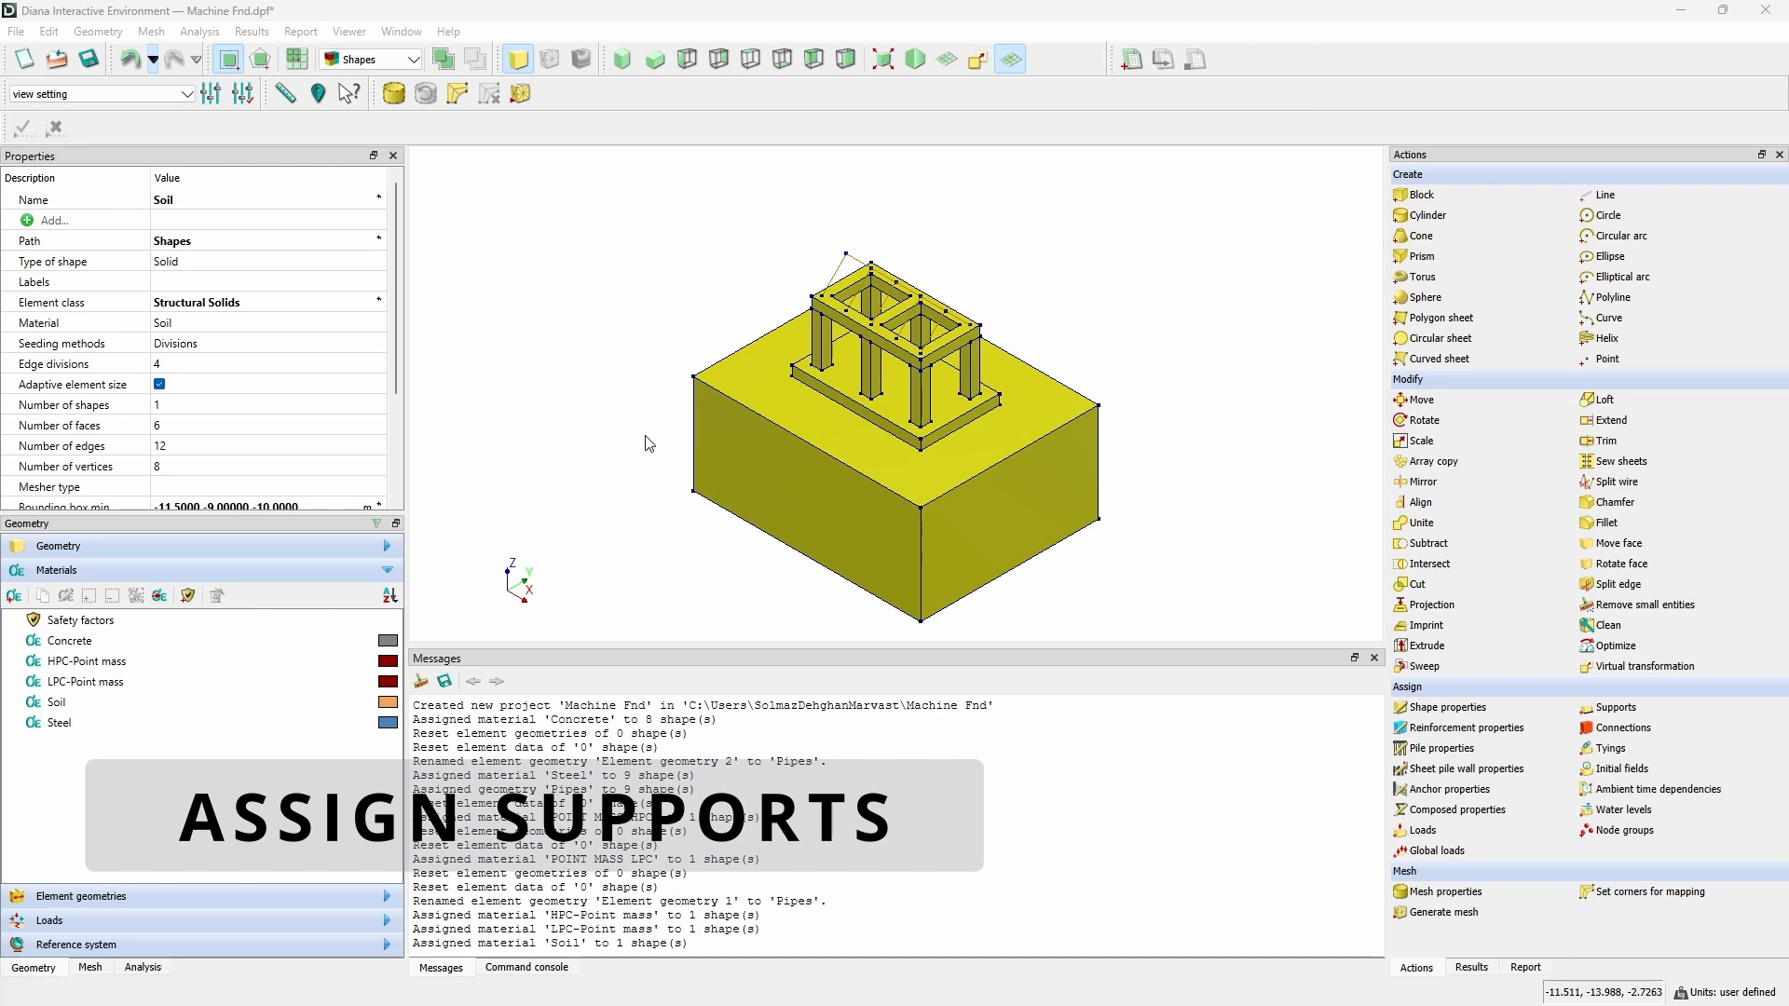
Start a support named Support soil X and add a support set with the same name.
{"action": "left_click", "coordinate": [1612, 707]}
{"action": "double_click", "coordinate": [1456, 261]}
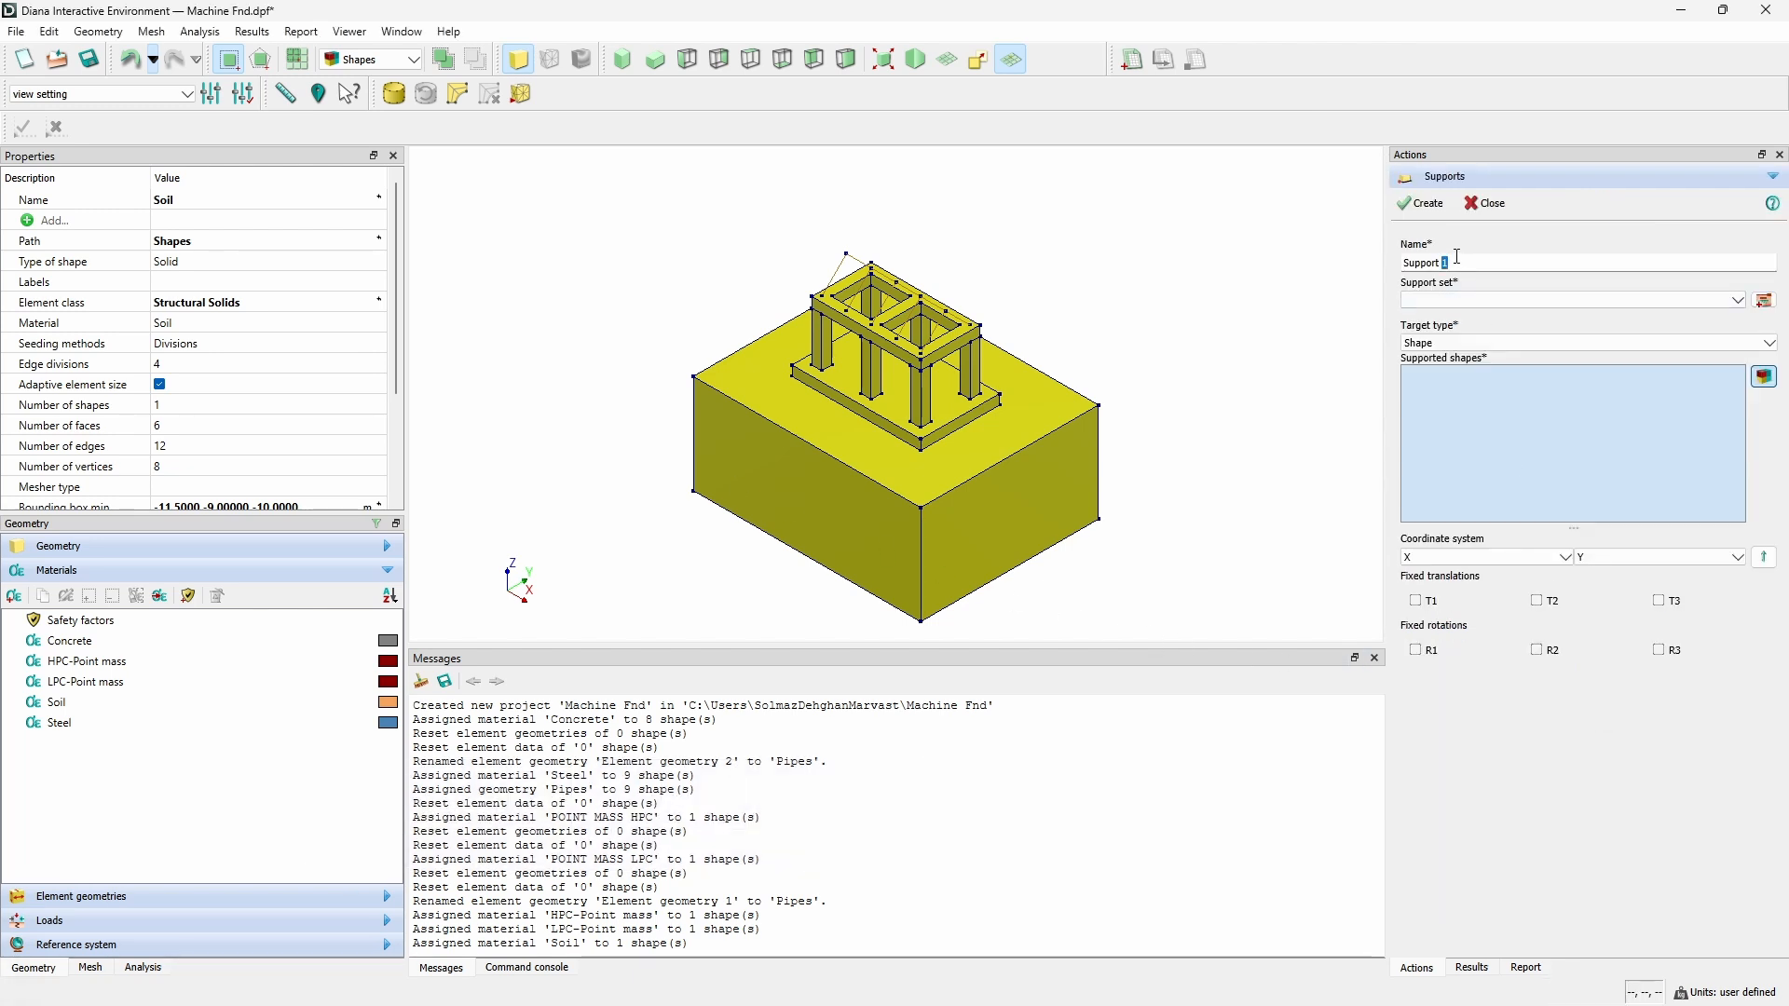
{"action": "type", "text": "soil X"}
{"action": "left_click_drag", "start_coordinate": [1468, 262], "coordinate": [1386, 267]}
{"action": "key", "text": "ctrl+c"}
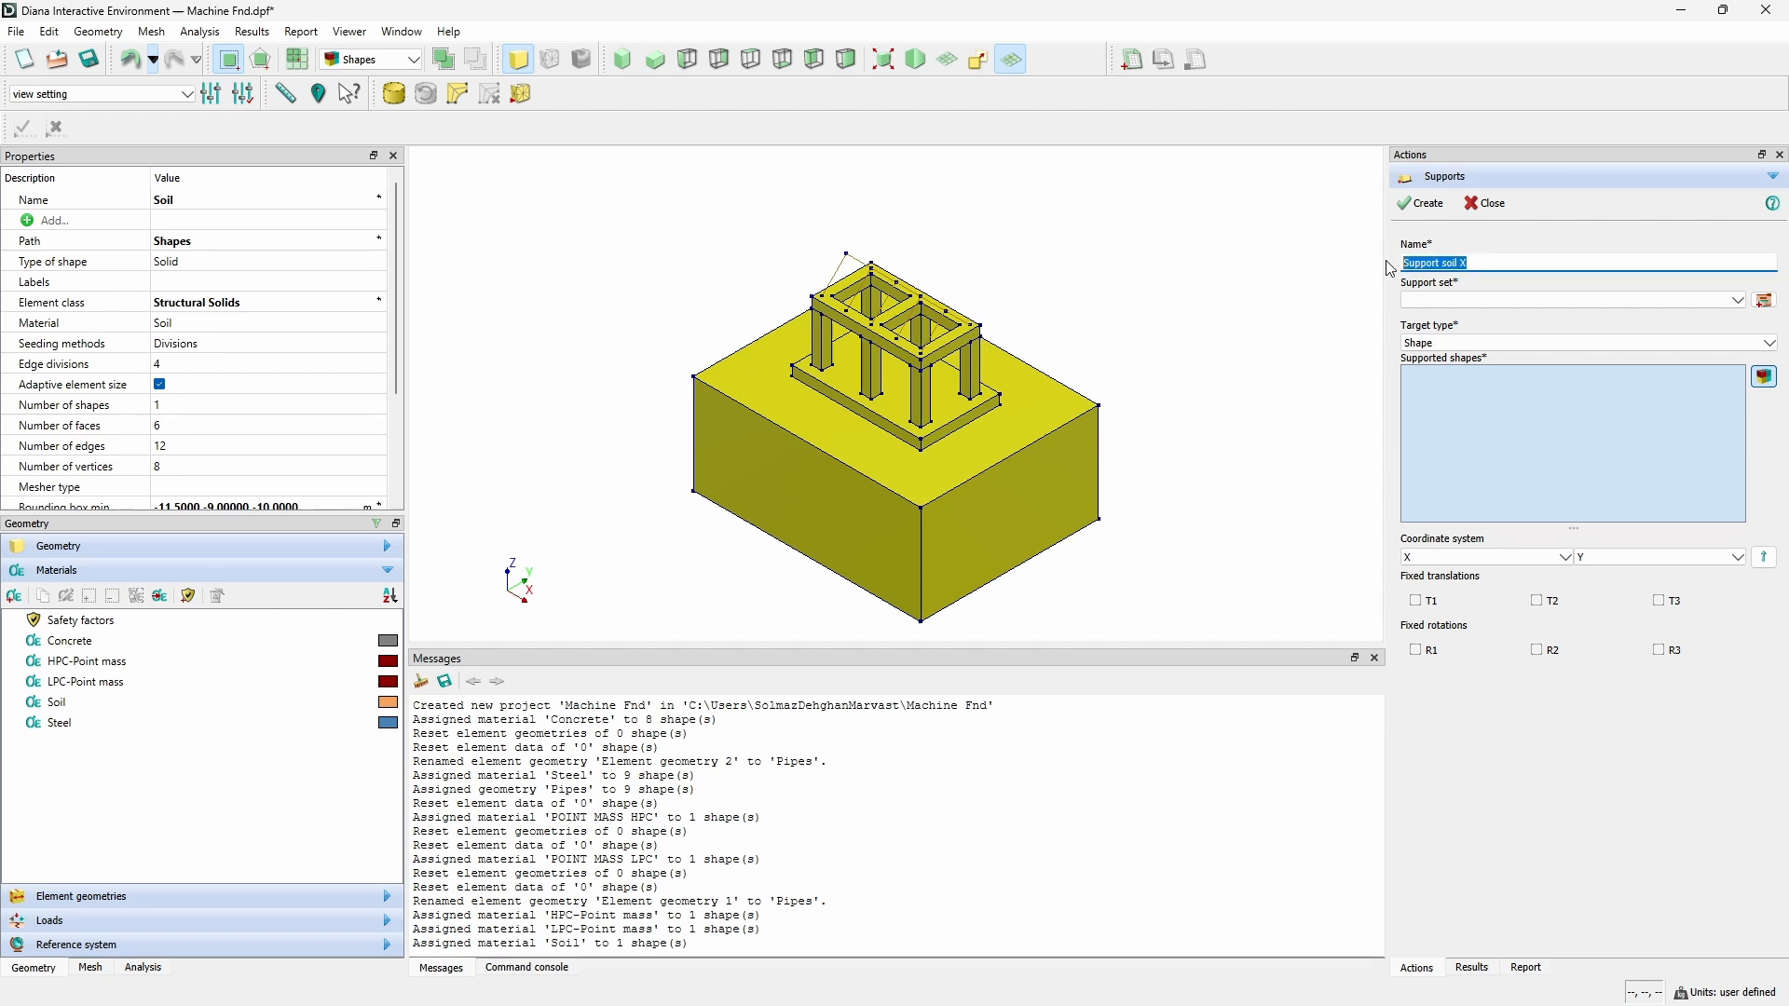
{"action": "left_click", "coordinate": [1764, 300]}
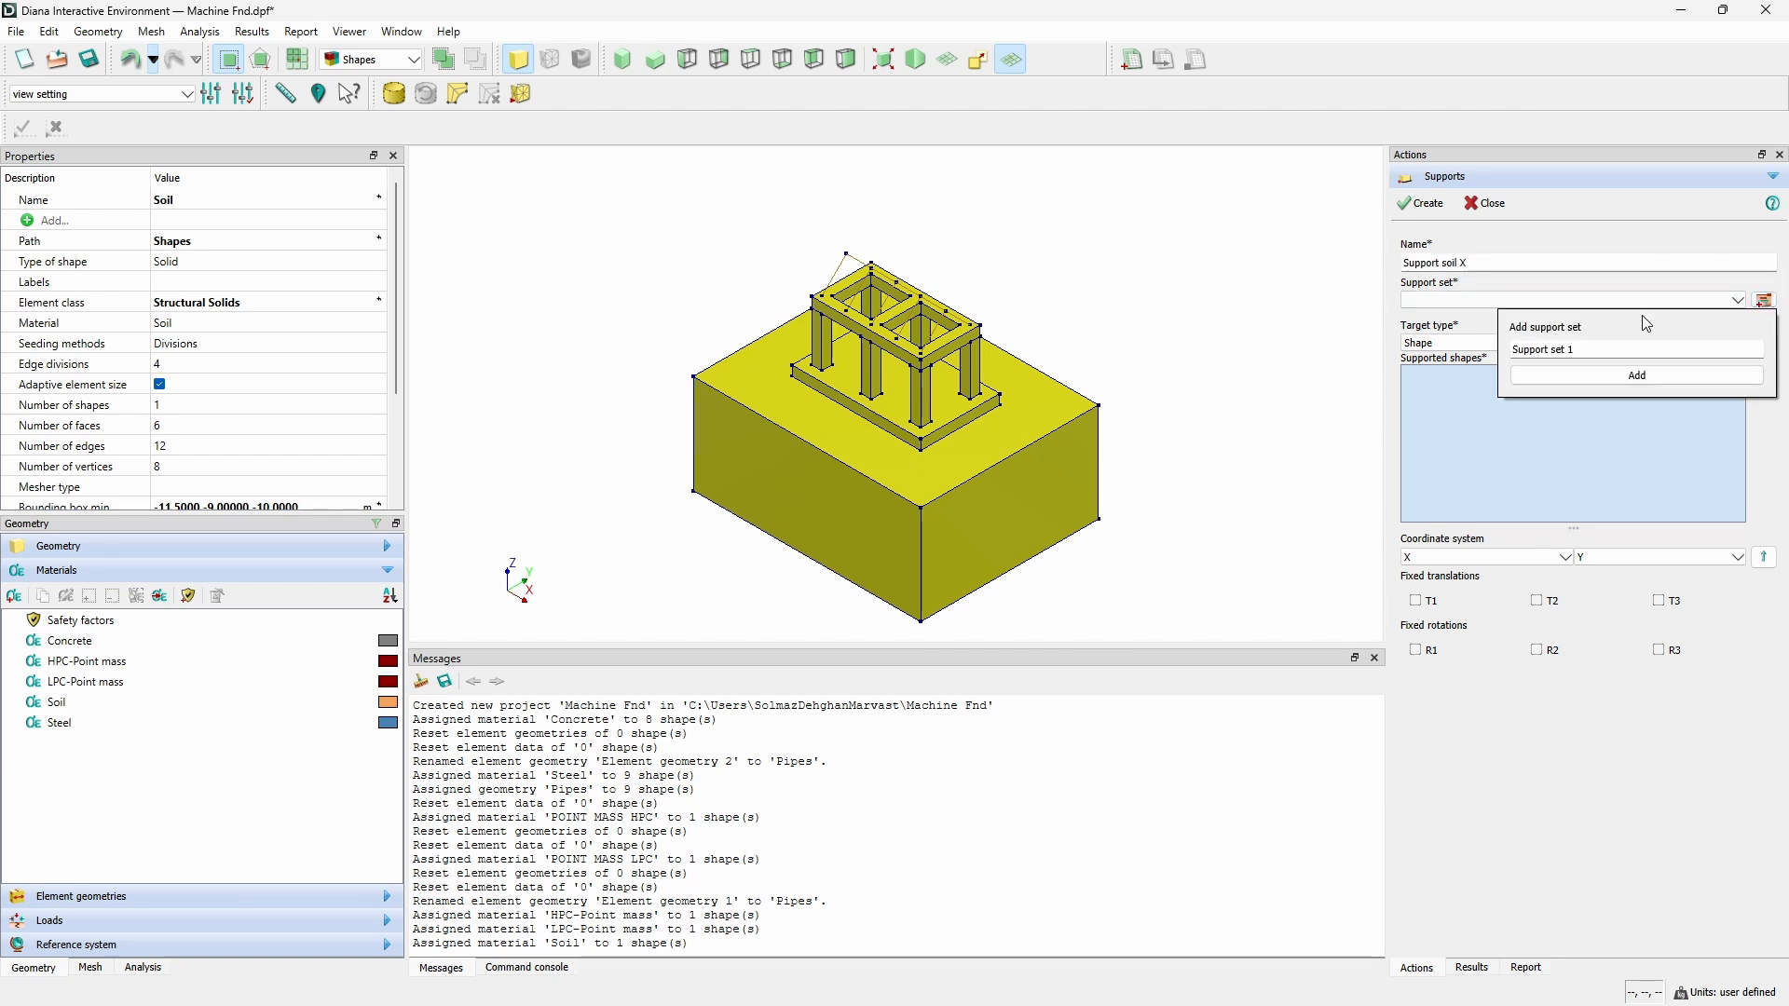
{"action": "key", "text": "ctrl+v"}
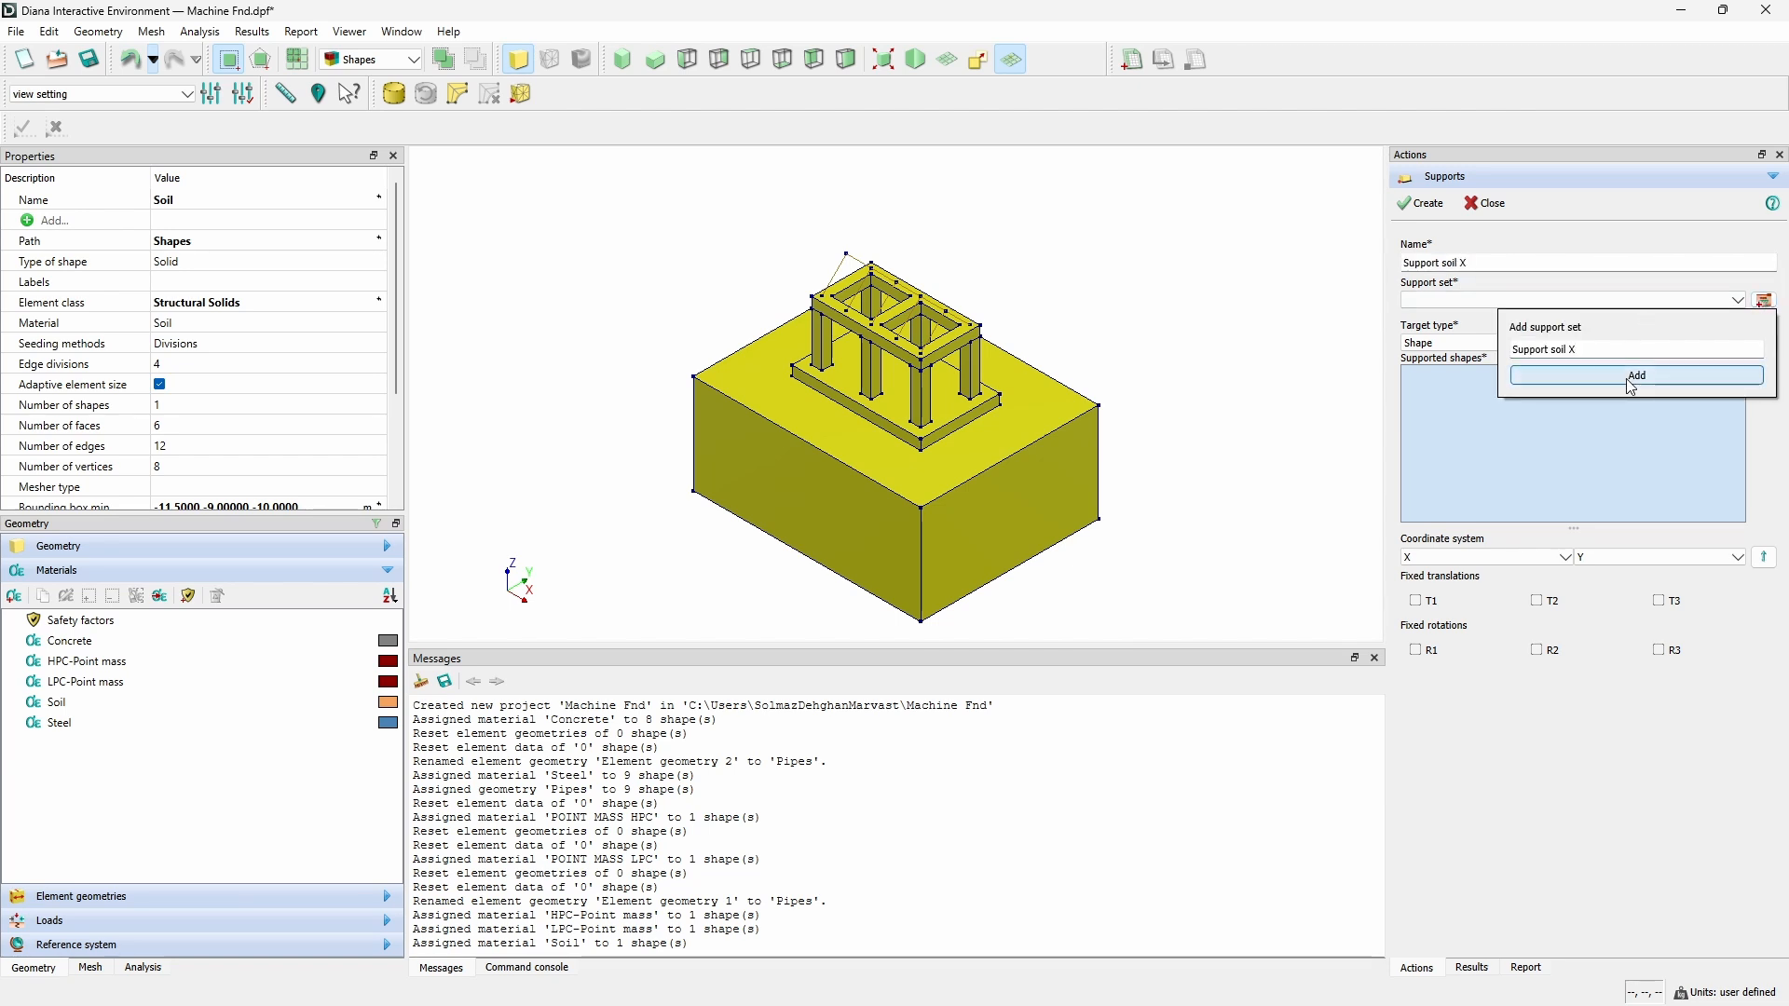
{"action": "left_click", "coordinate": [1637, 375]}
Create Support soil X on the Soil block's two opposite side faces normal to X, with translation T1 fixed.
{"action": "left_click", "coordinate": [1503, 345]}
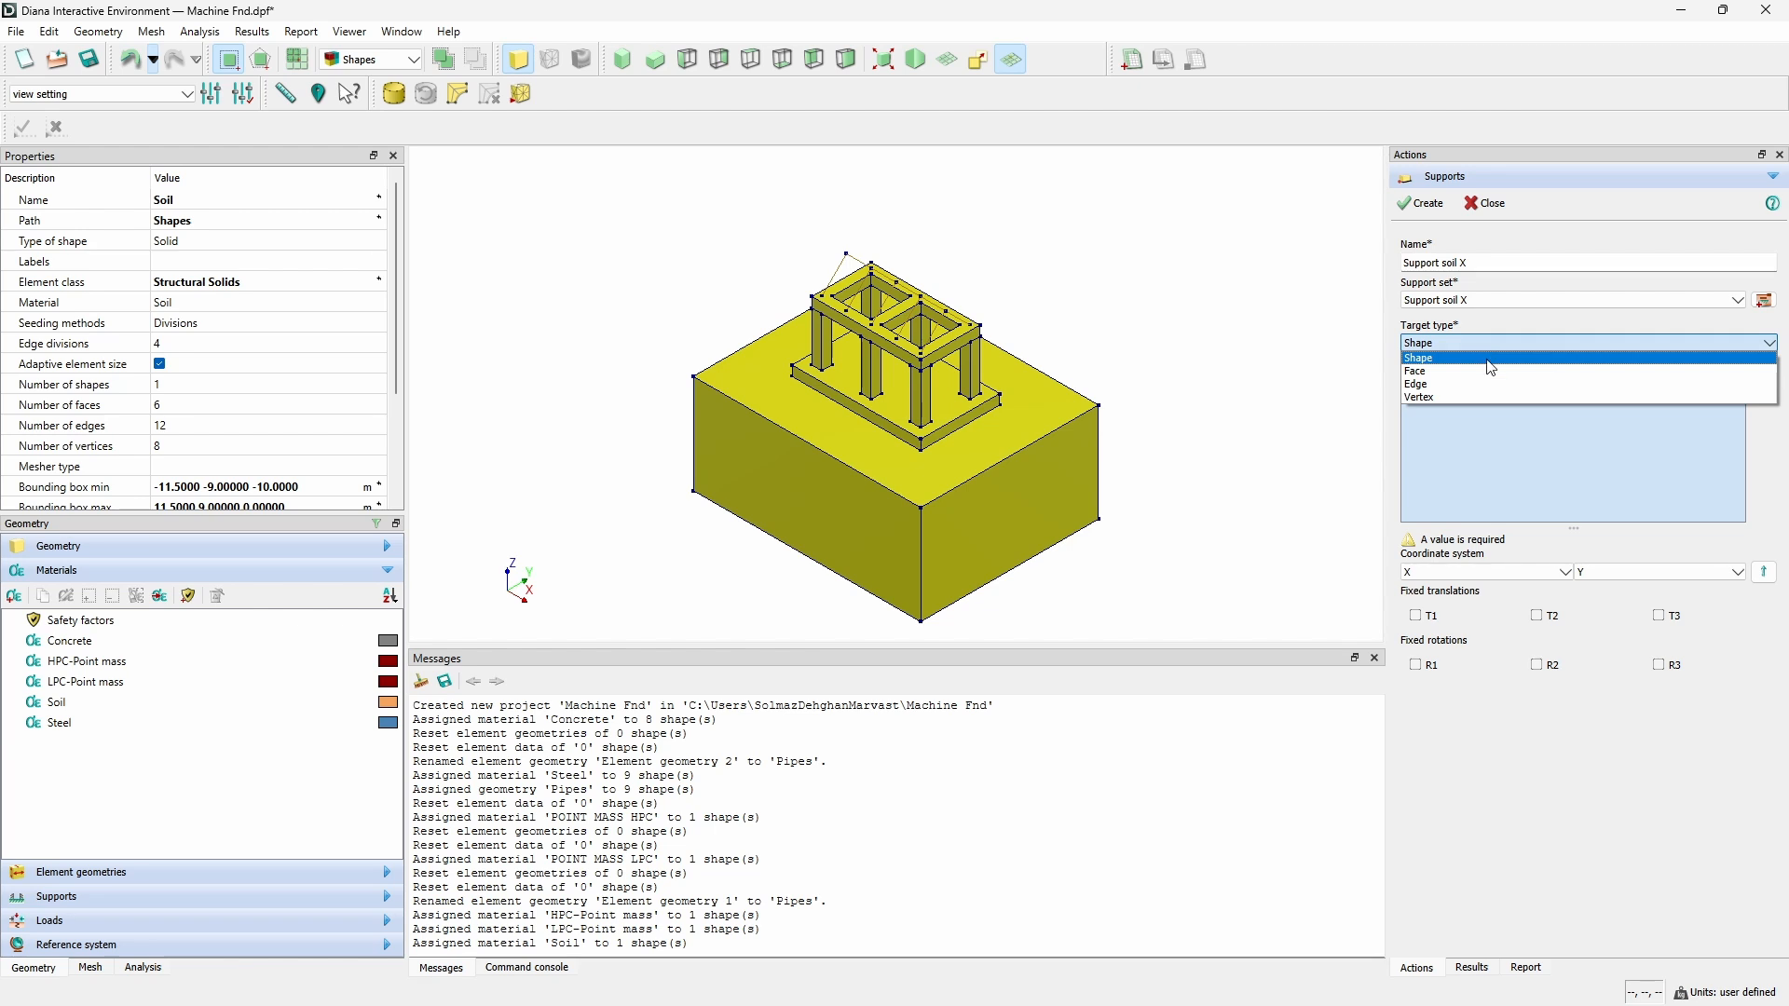
{"action": "left_click", "coordinate": [1485, 372]}
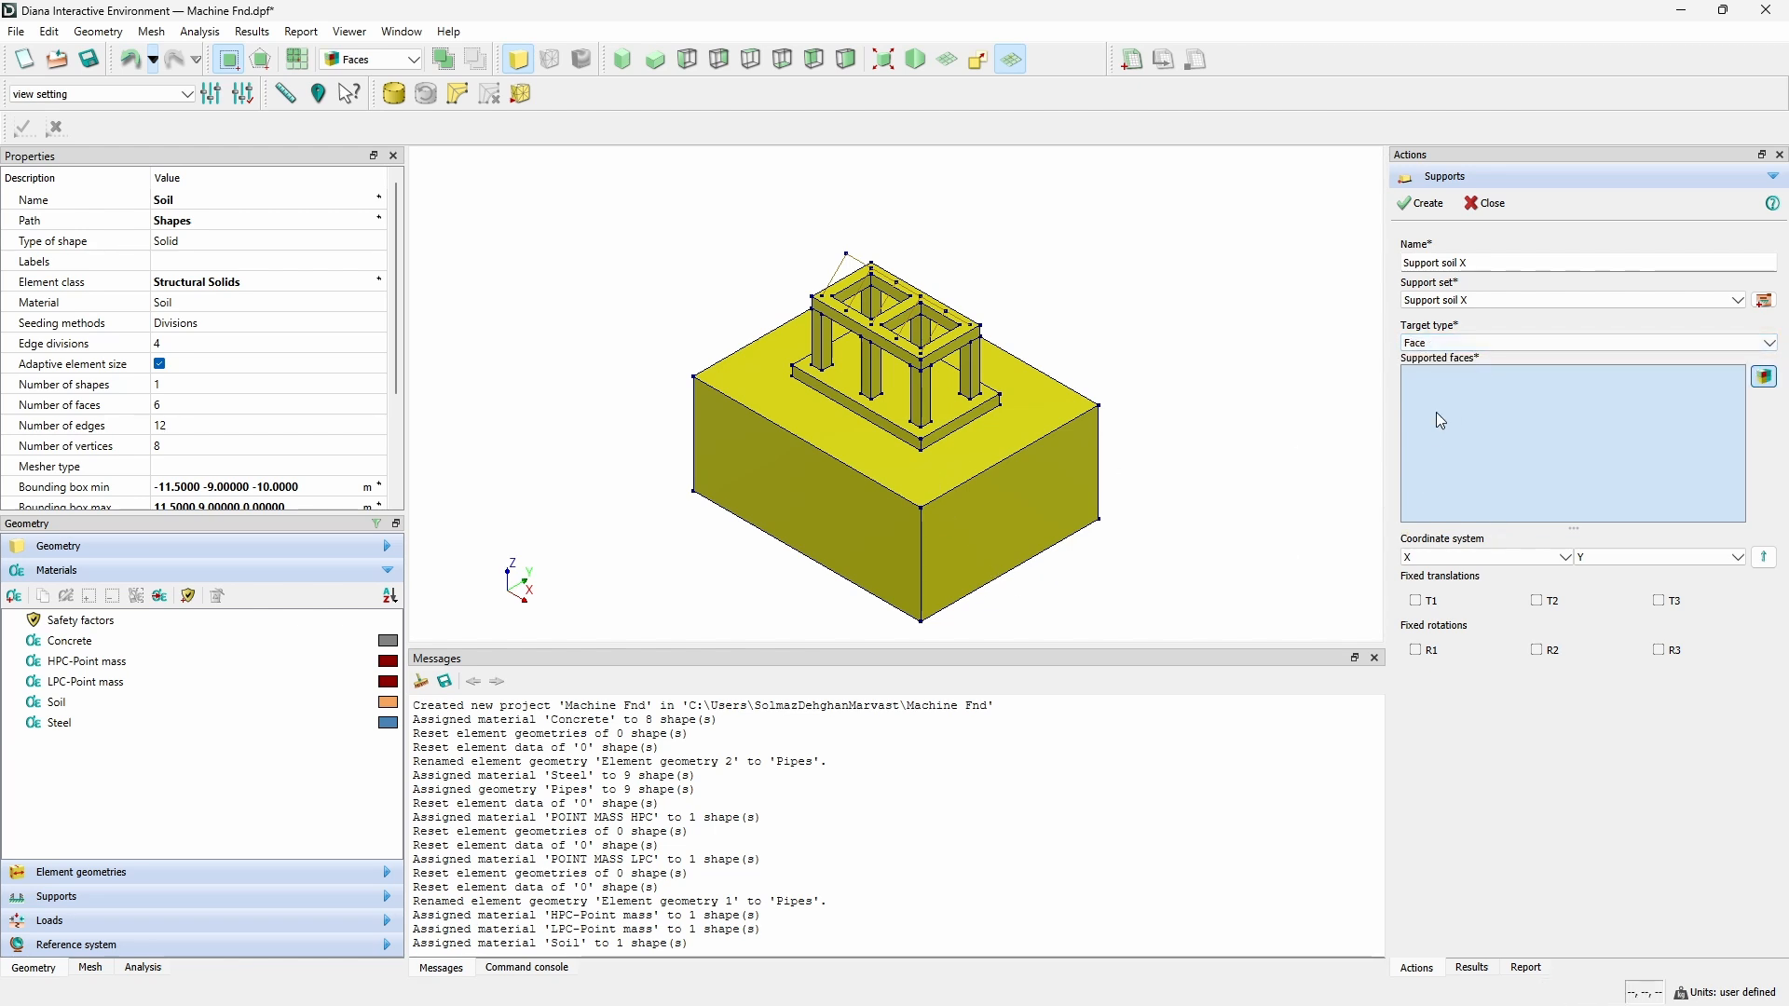
{"action": "left_click", "coordinate": [991, 530]}
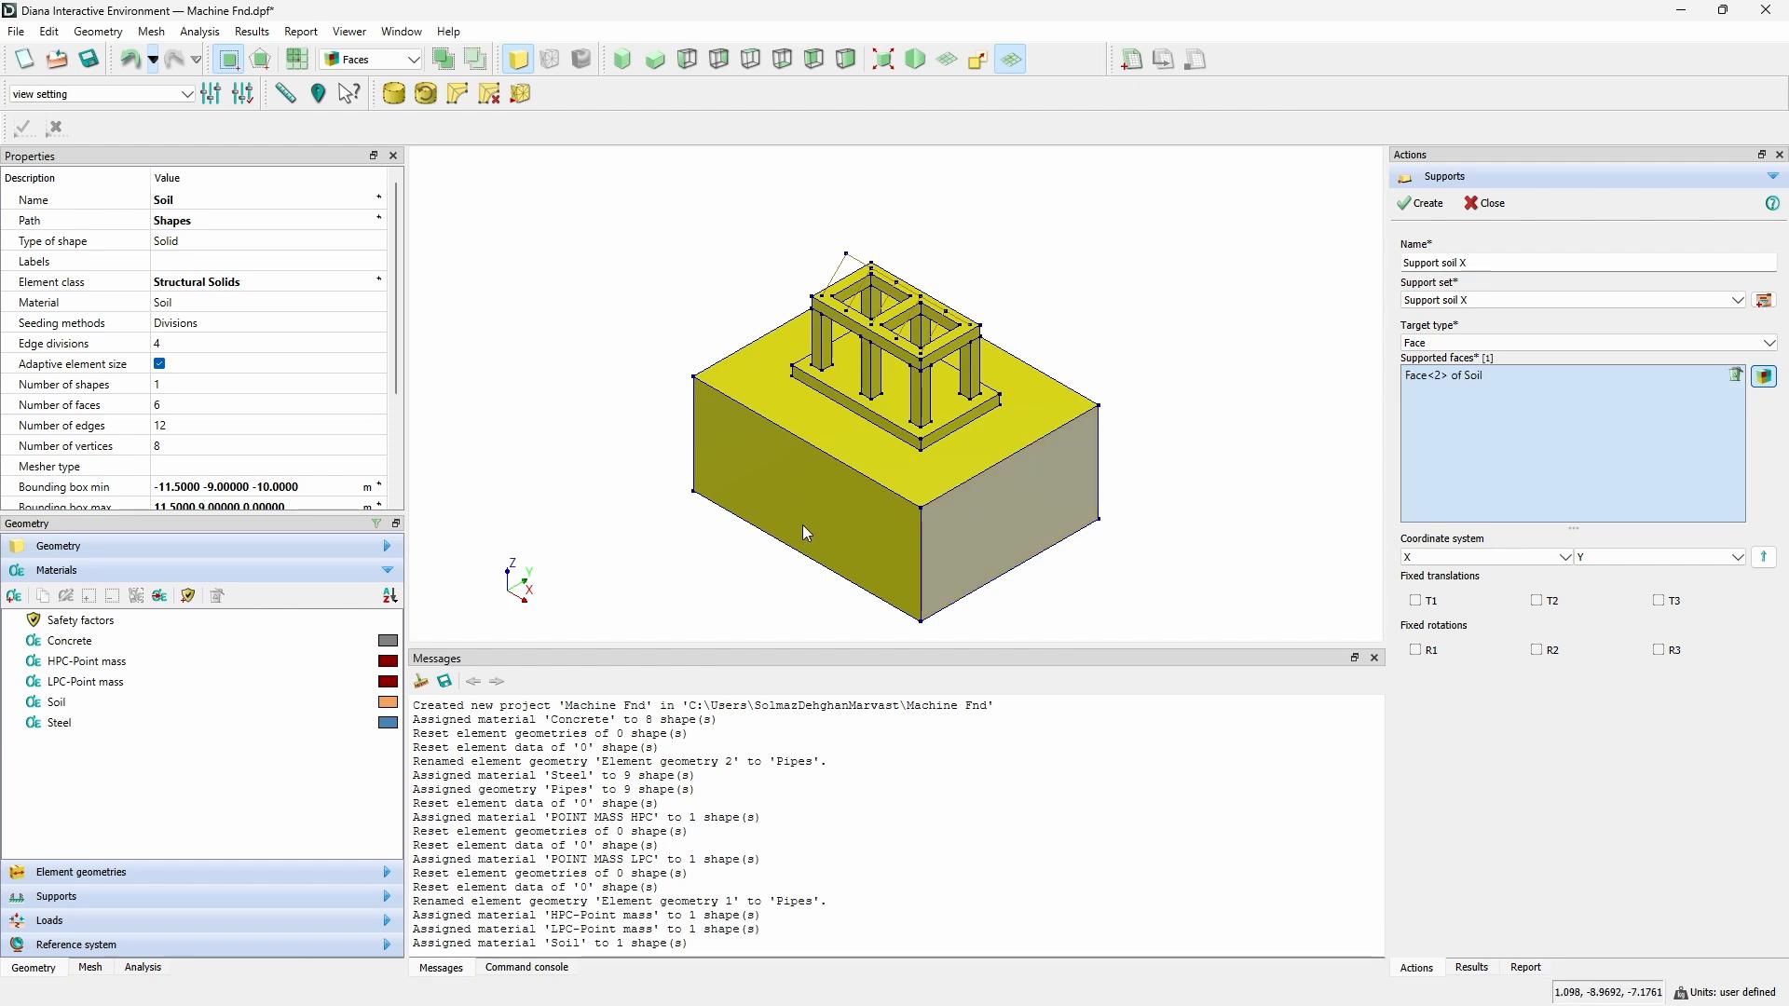
{"action": "middle_click_drag", "start_coordinate": [744, 490], "coordinate": [734, 436]}
{"action": "left_click", "coordinate": [734, 436]}
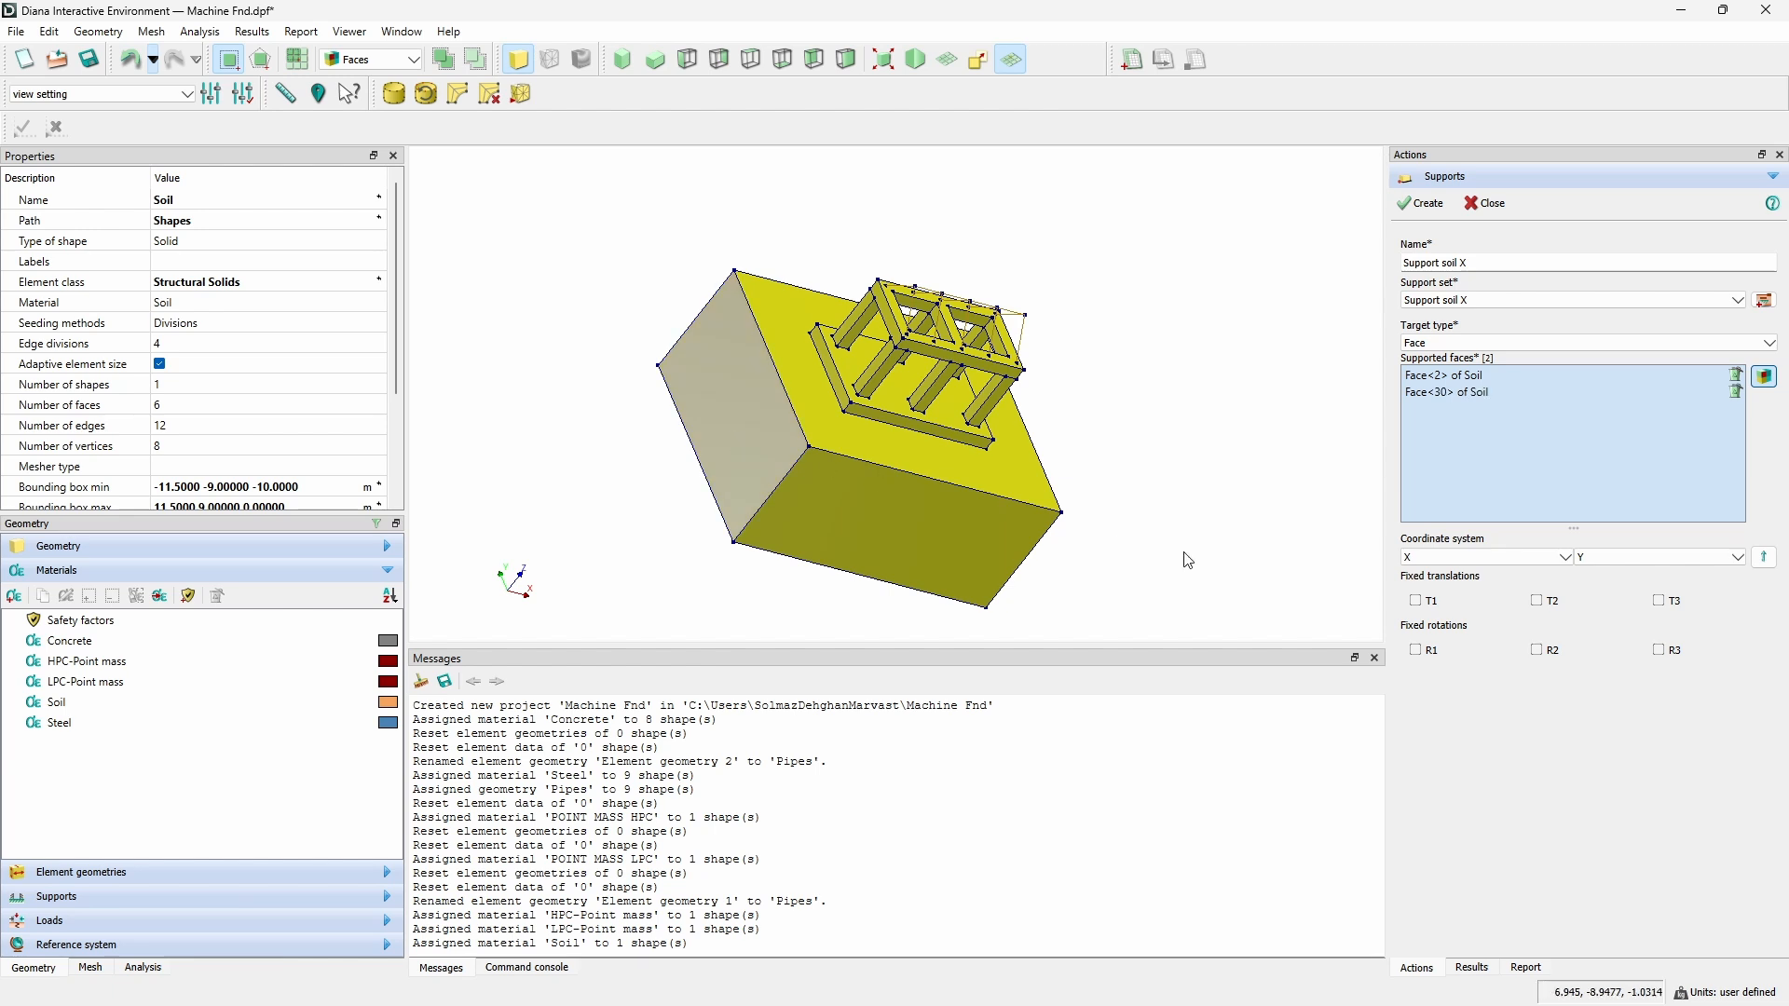
{"action": "left_click", "coordinate": [1416, 601]}
{"action": "left_click", "coordinate": [1423, 203]}
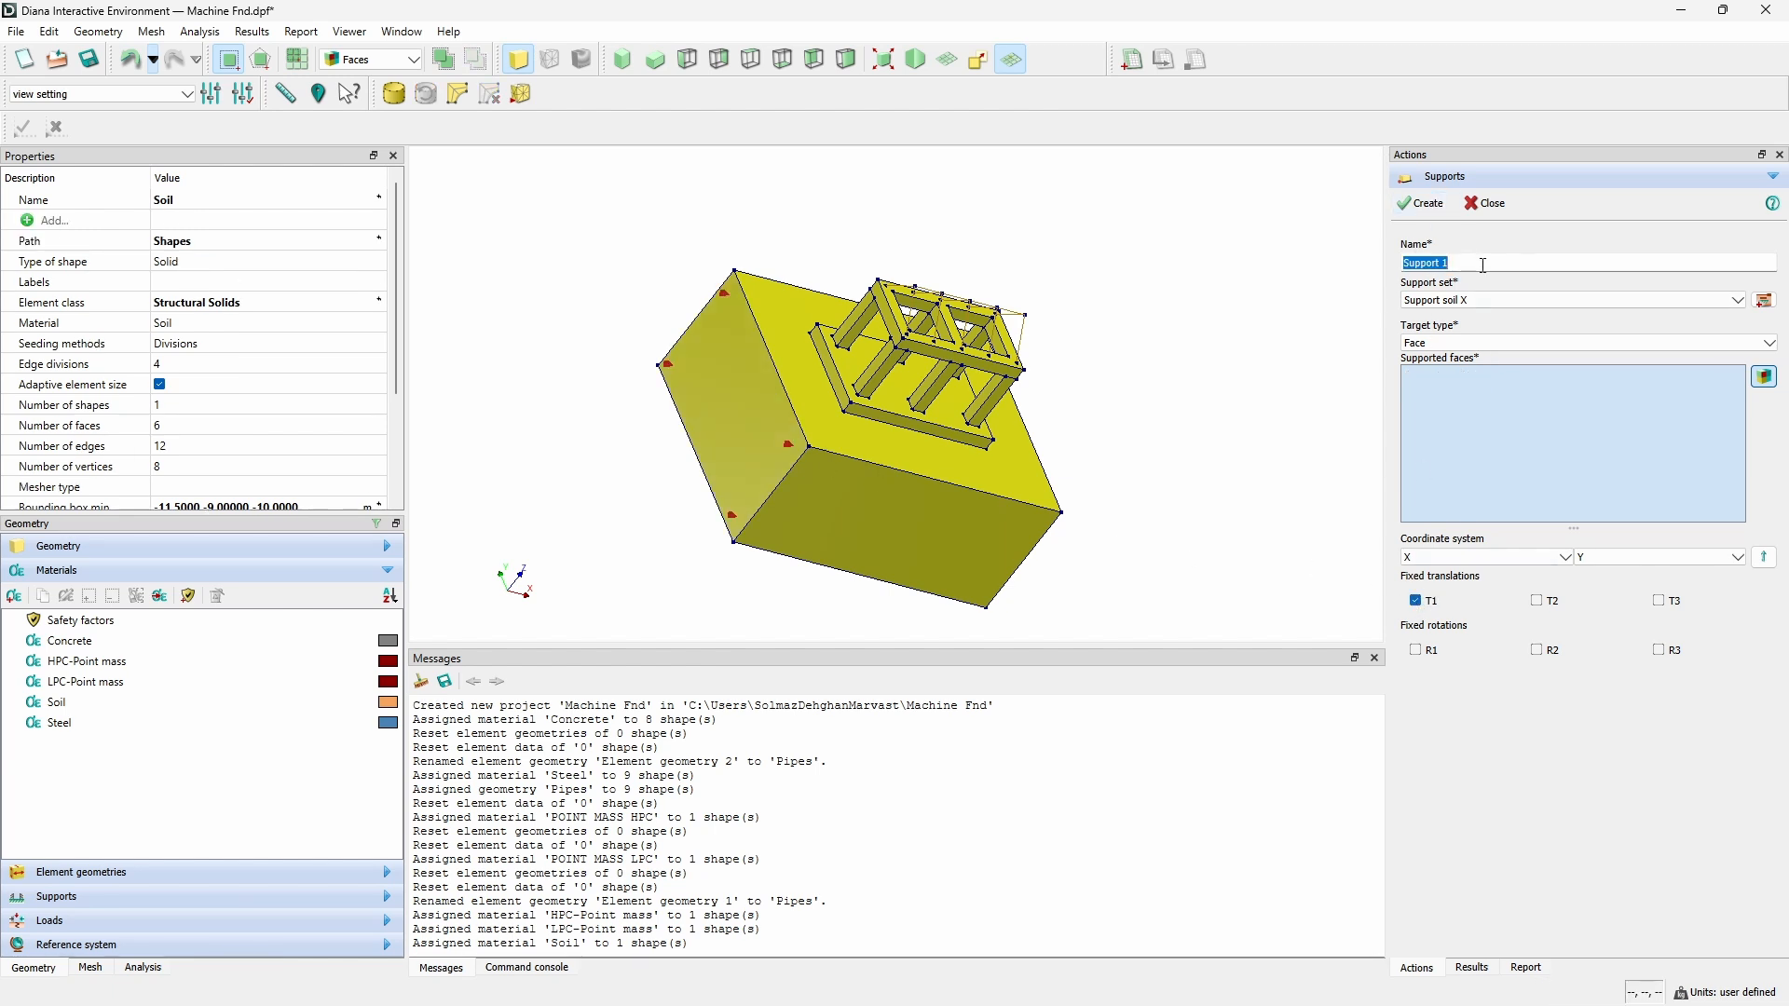
Name the new support Support soil Y and add a support set with the same name.
{"action": "key", "text": "ctrl+v"}
{"action": "key", "text": "BackSpace"}
{"action": "type", "text": "Y"}
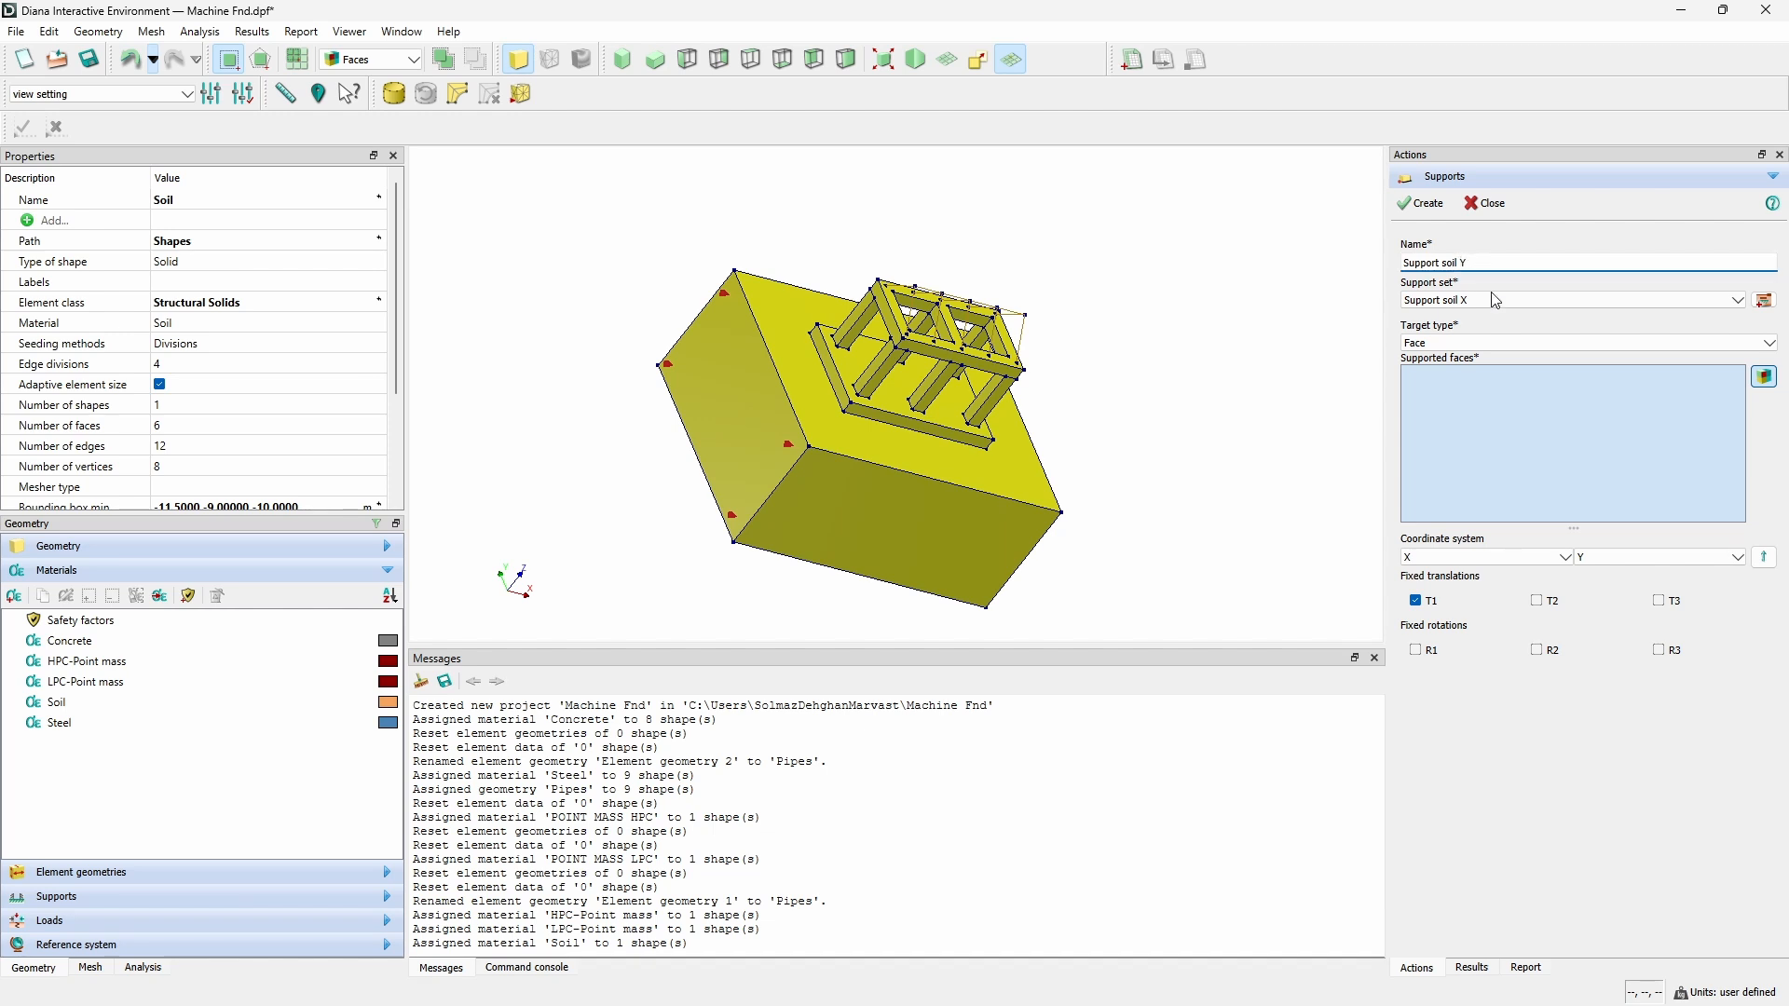
{"action": "left_click", "coordinate": [1764, 302]}
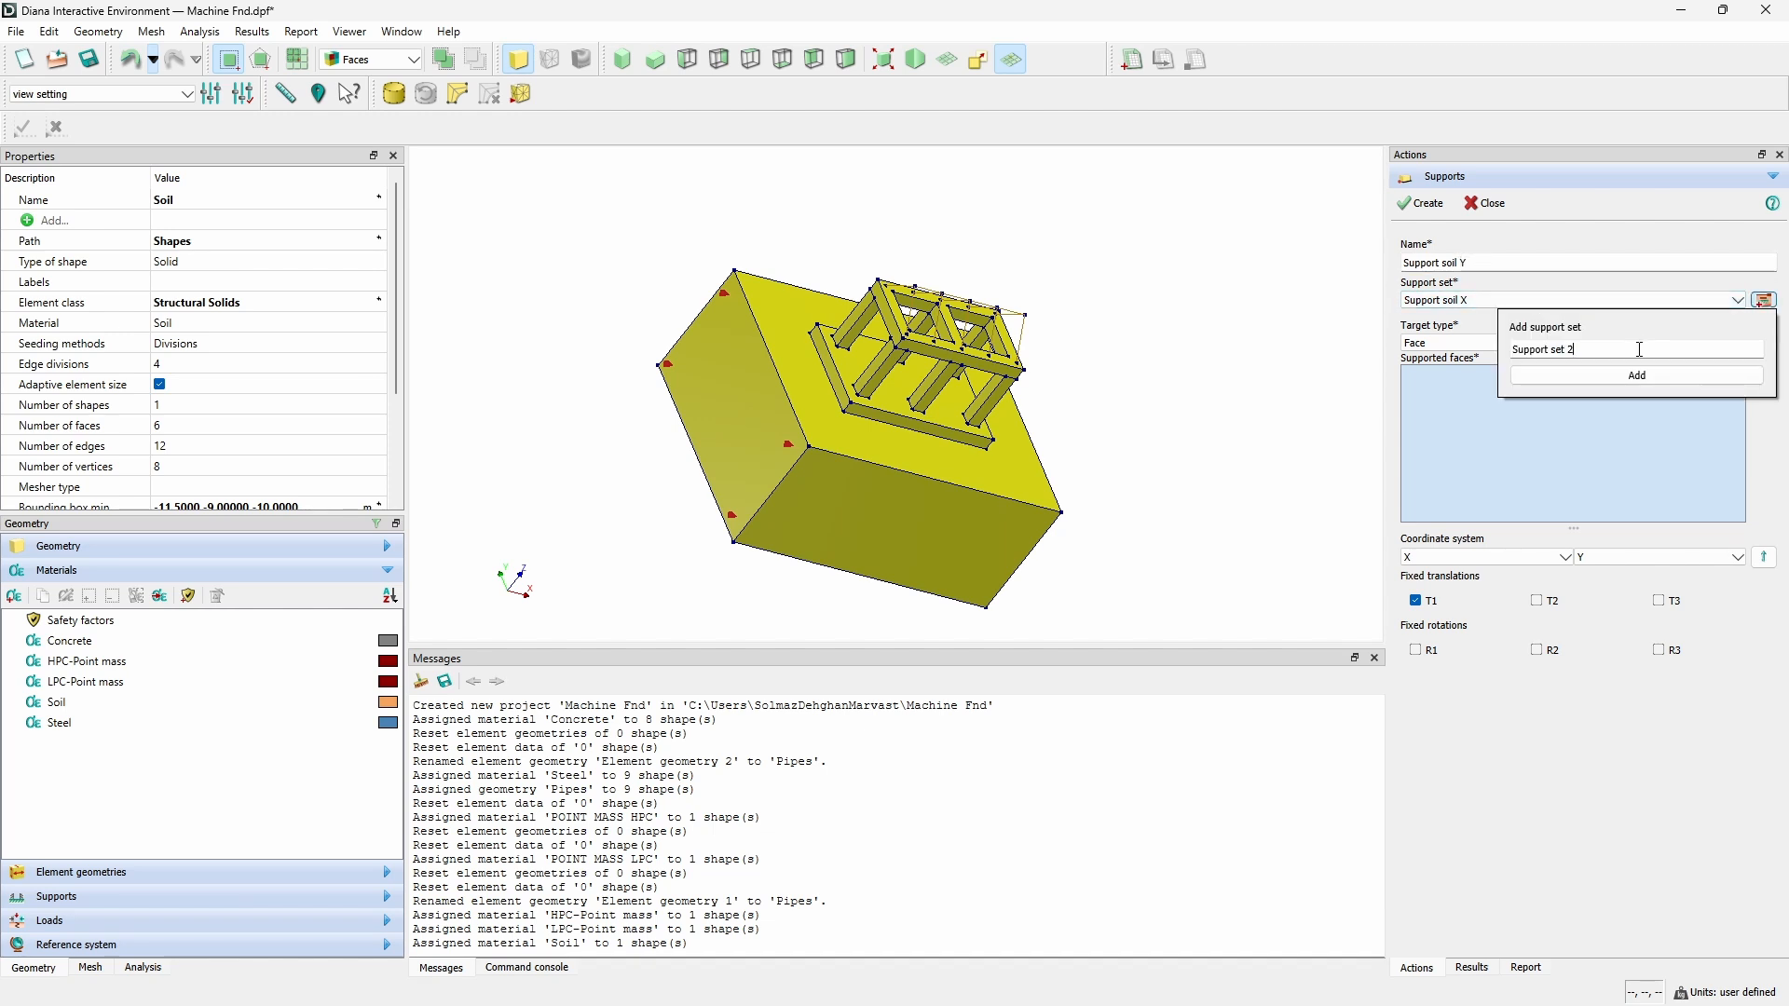
{"action": "triple_click", "coordinate": [1639, 350]}
{"action": "key", "text": "ctrl+v"}
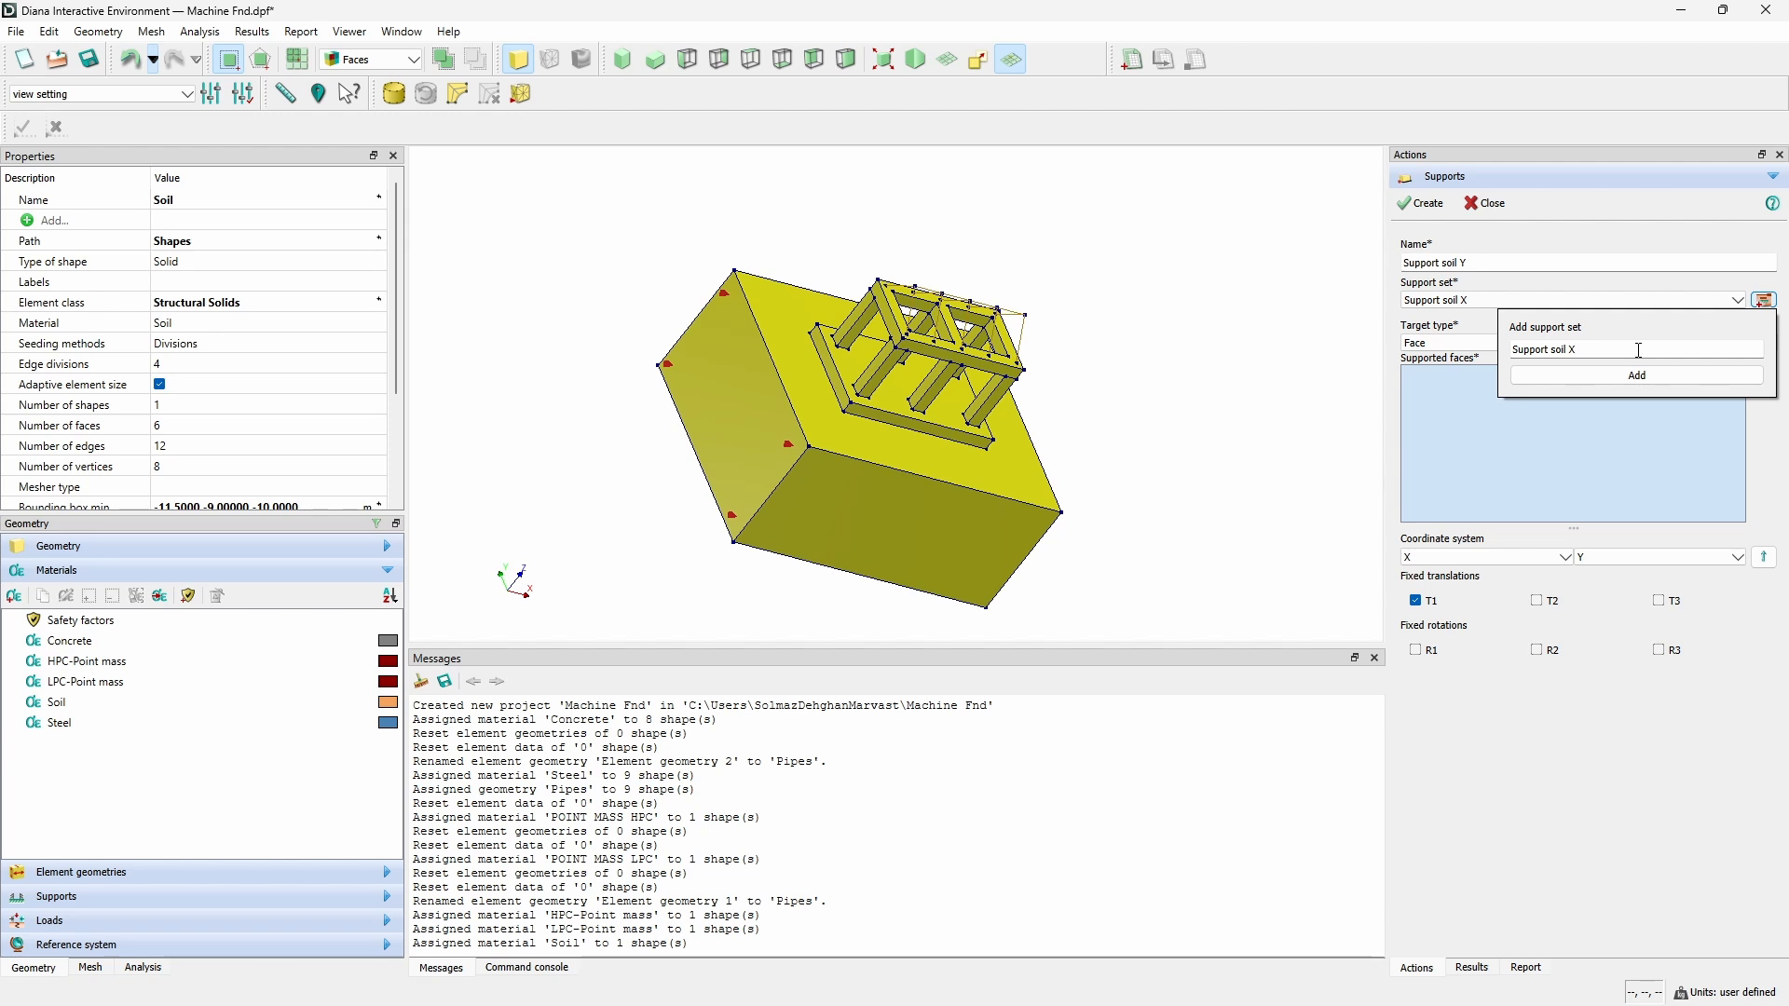
{"action": "left_click", "coordinate": [1637, 376]}
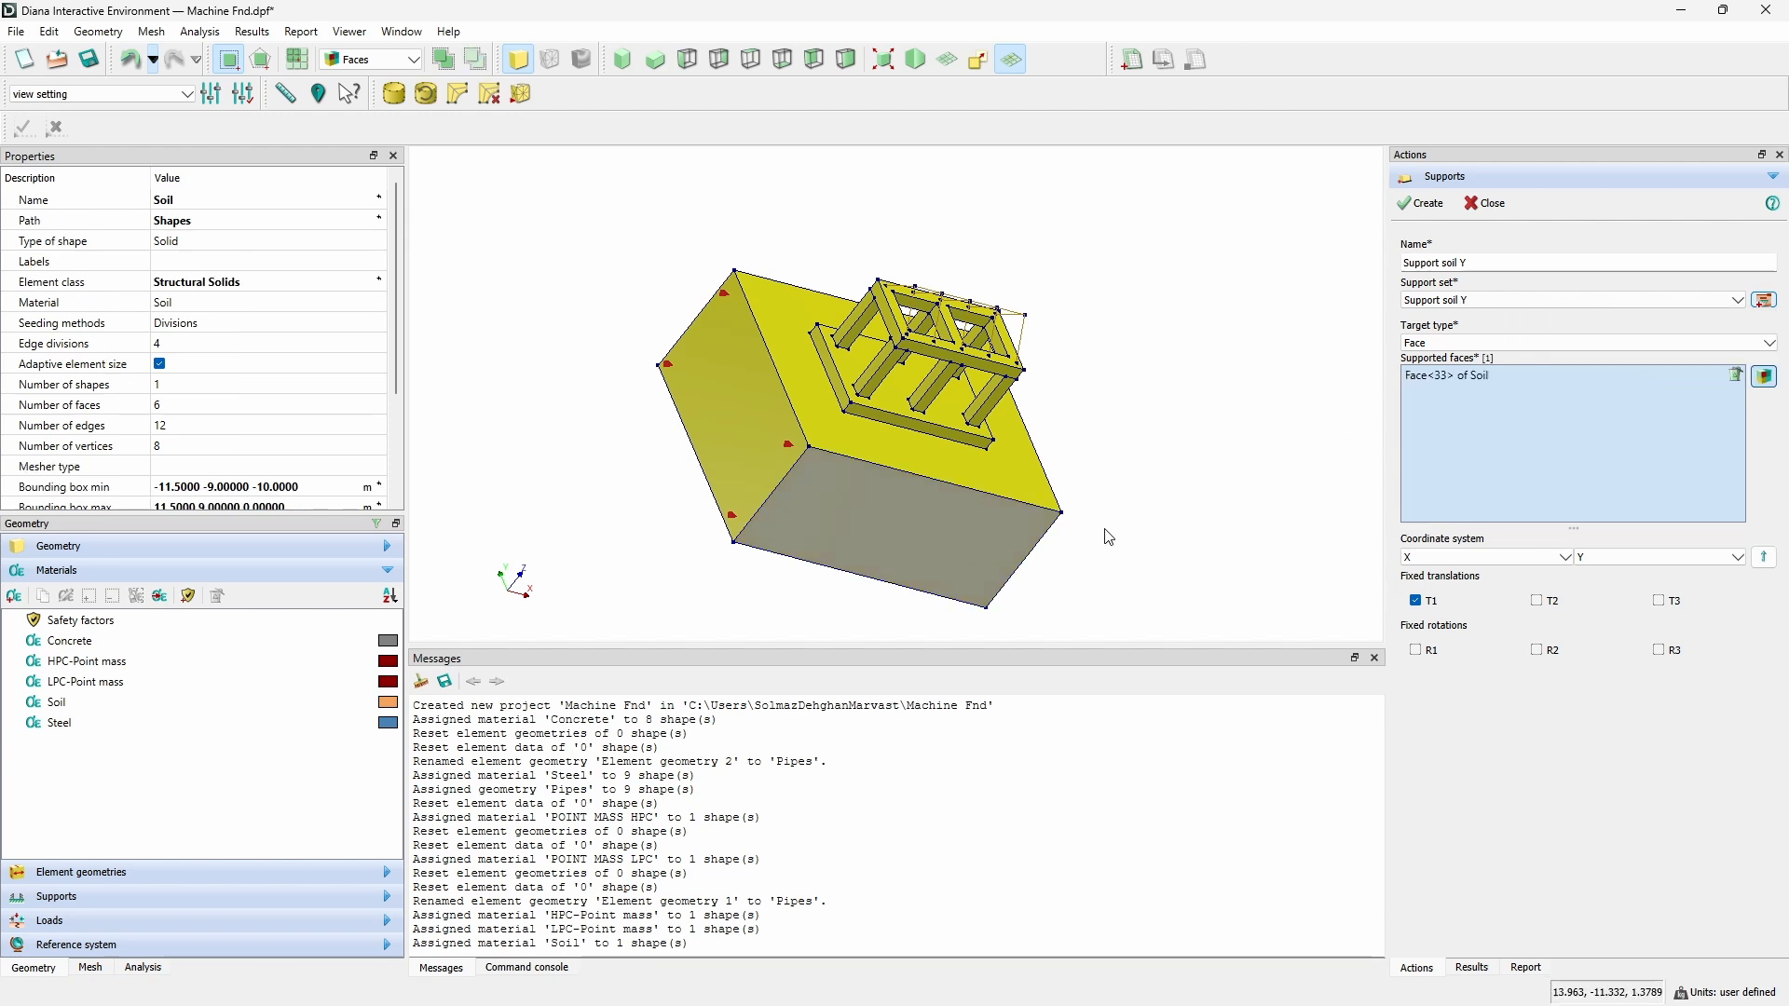
Create Support soil Y on the Soil block's two opposite side faces normal to Y, with only translation T2 fixed.
{"action": "middle_click_drag", "start_coordinate": [1106, 535], "coordinate": [556, 570]}
{"action": "middle_click_drag", "start_coordinate": [997, 456], "coordinate": [1021, 413]}
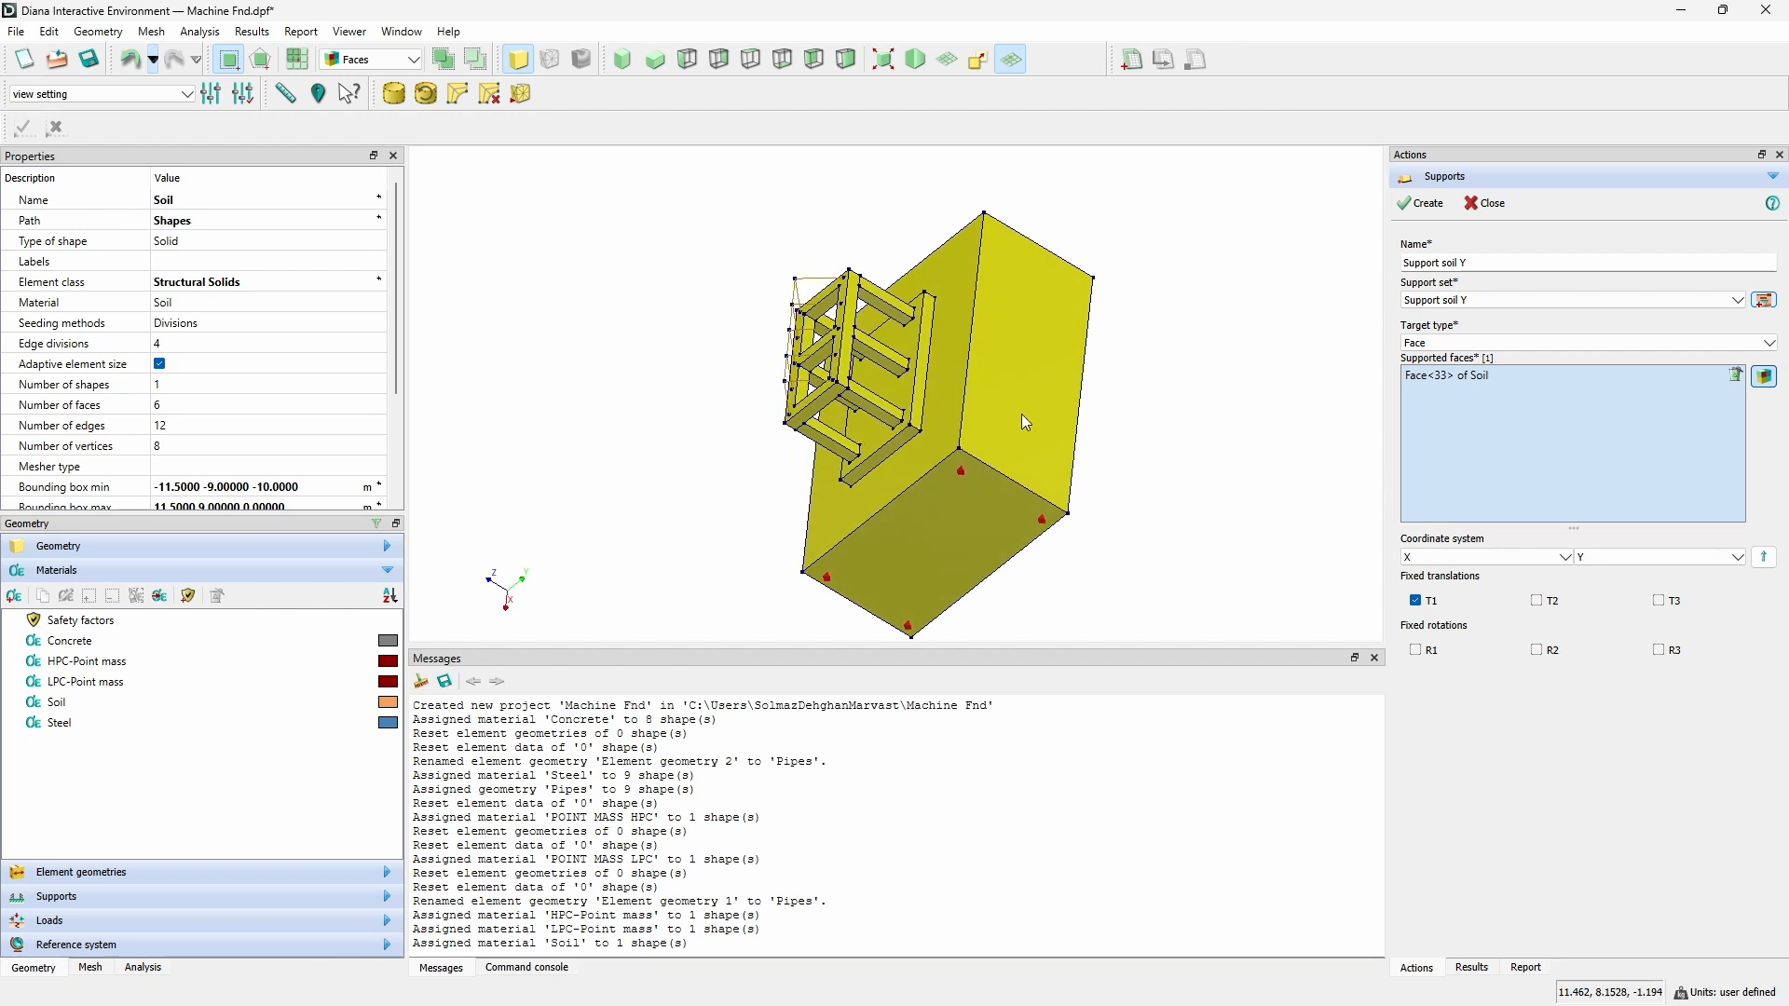
{"action": "left_click", "coordinate": [1043, 358]}
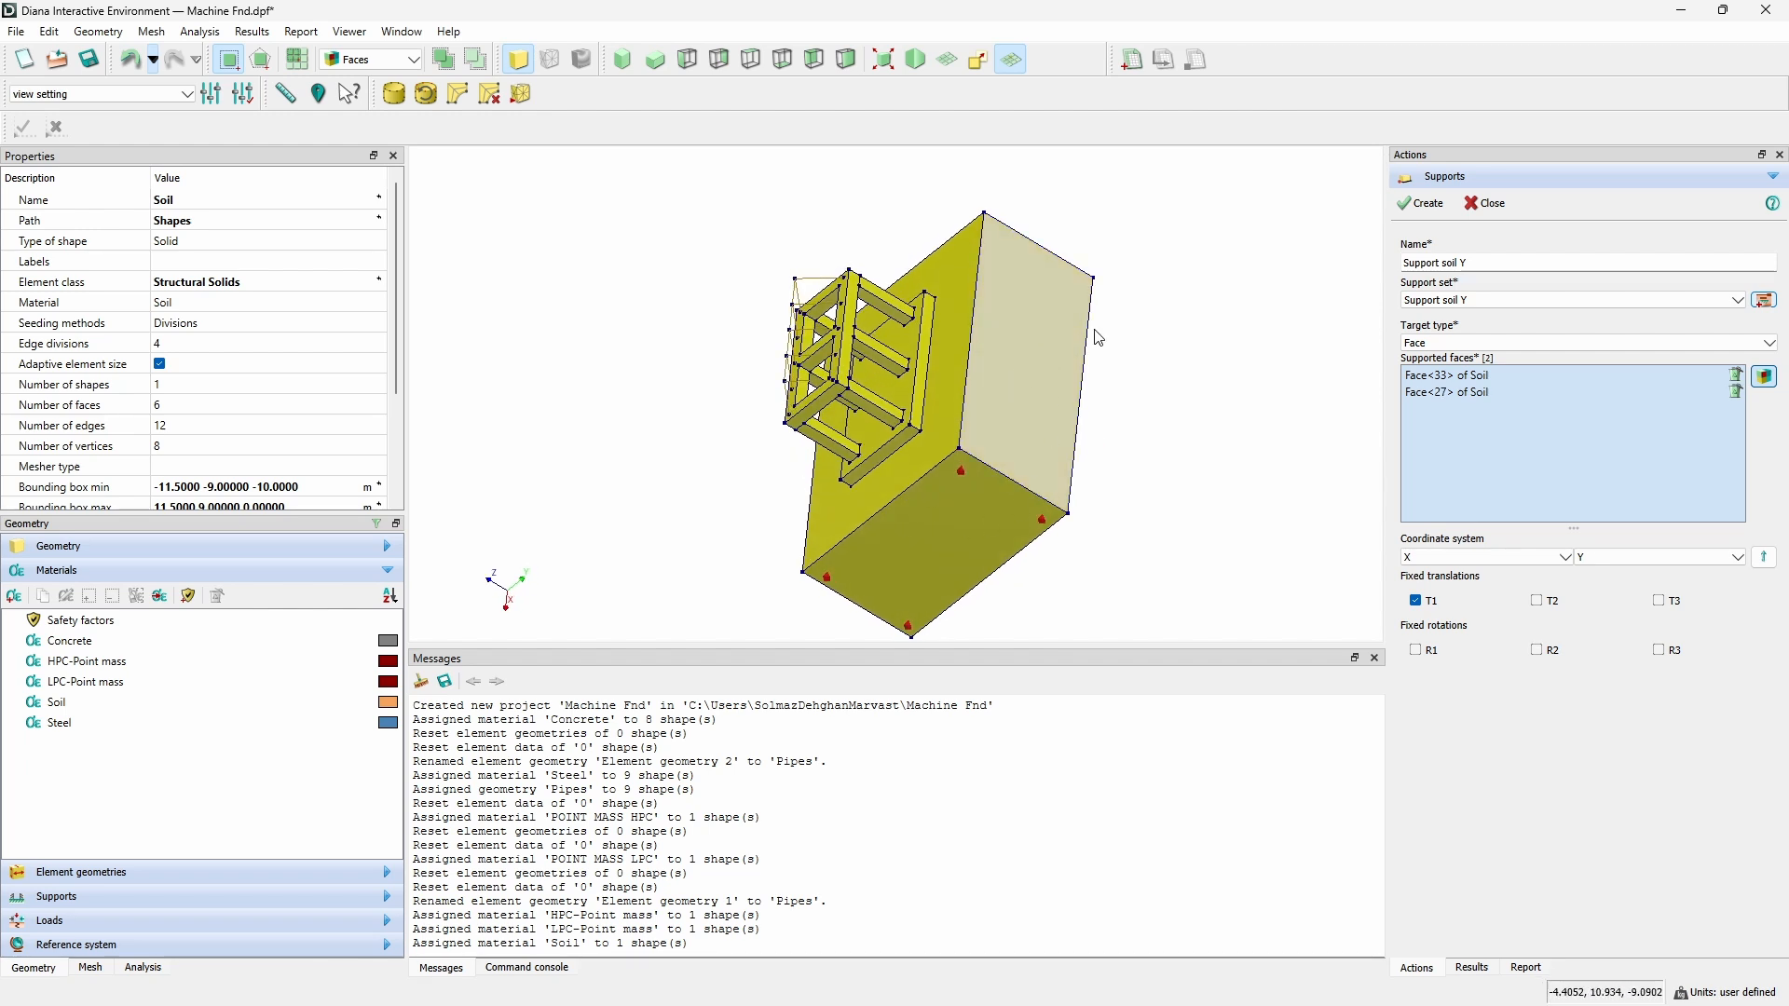
{"action": "left_click", "coordinate": [624, 63]}
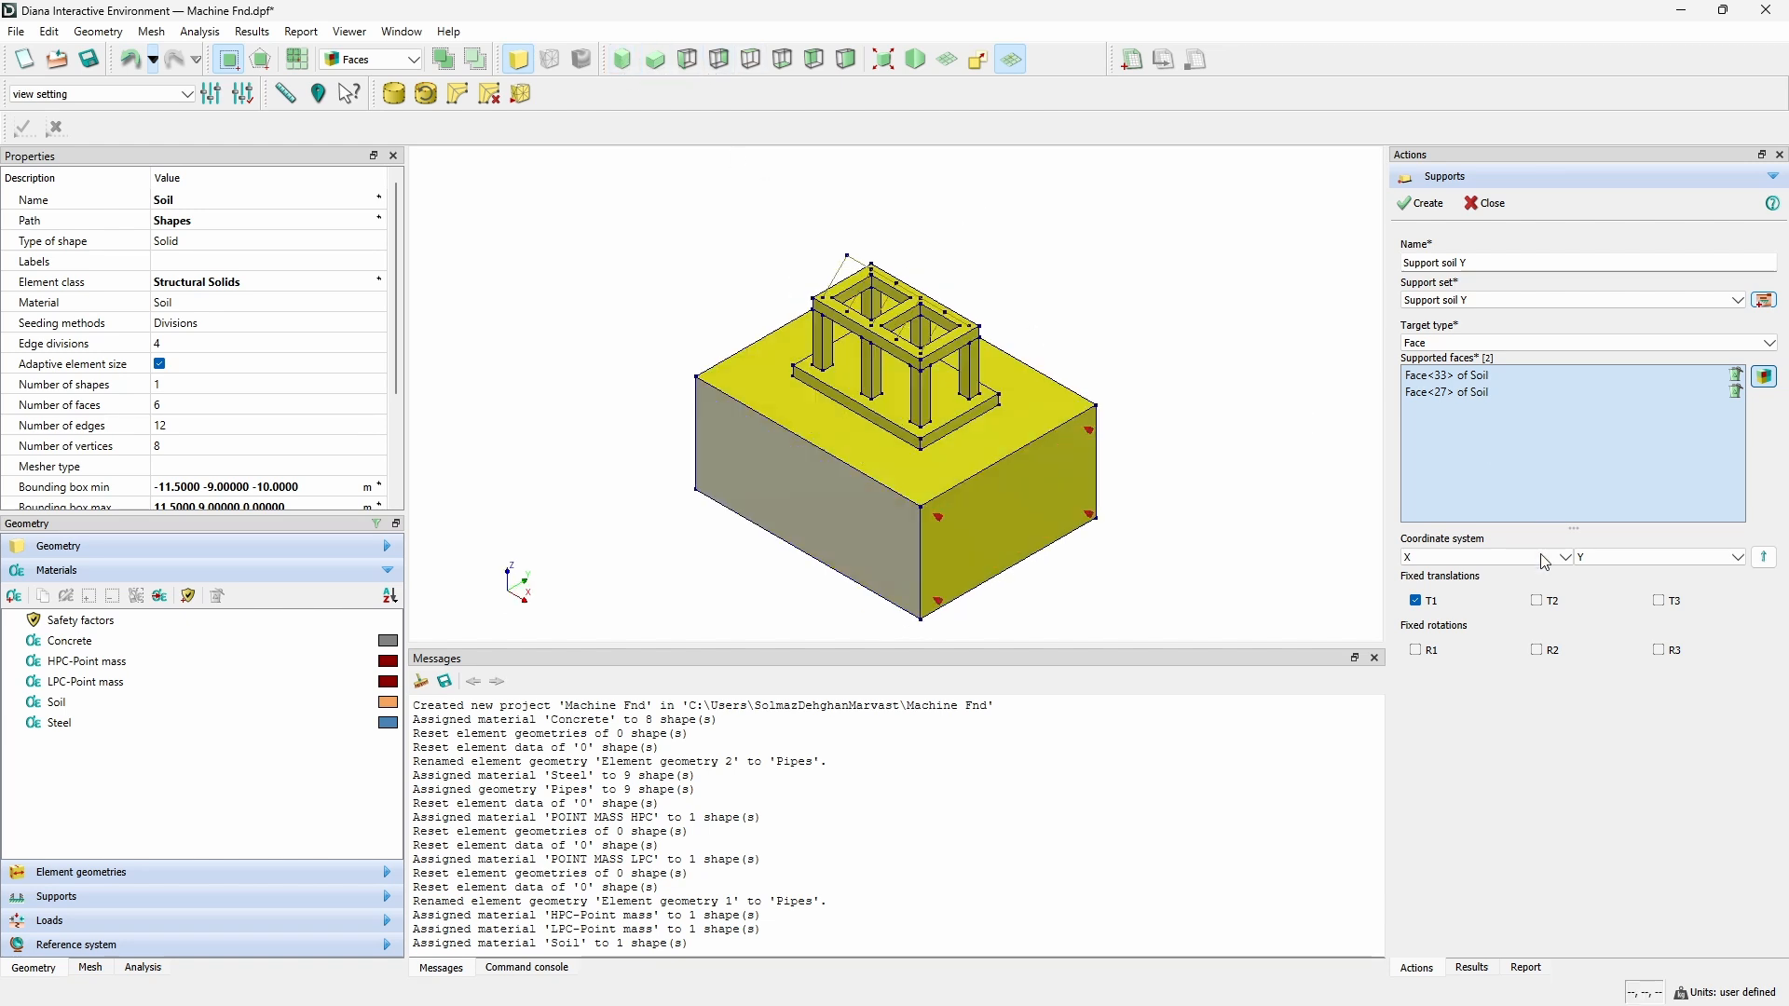
{"action": "left_click", "coordinate": [1538, 601]}
{"action": "left_click", "coordinate": [1416, 601]}
{"action": "left_click", "coordinate": [1414, 202]}
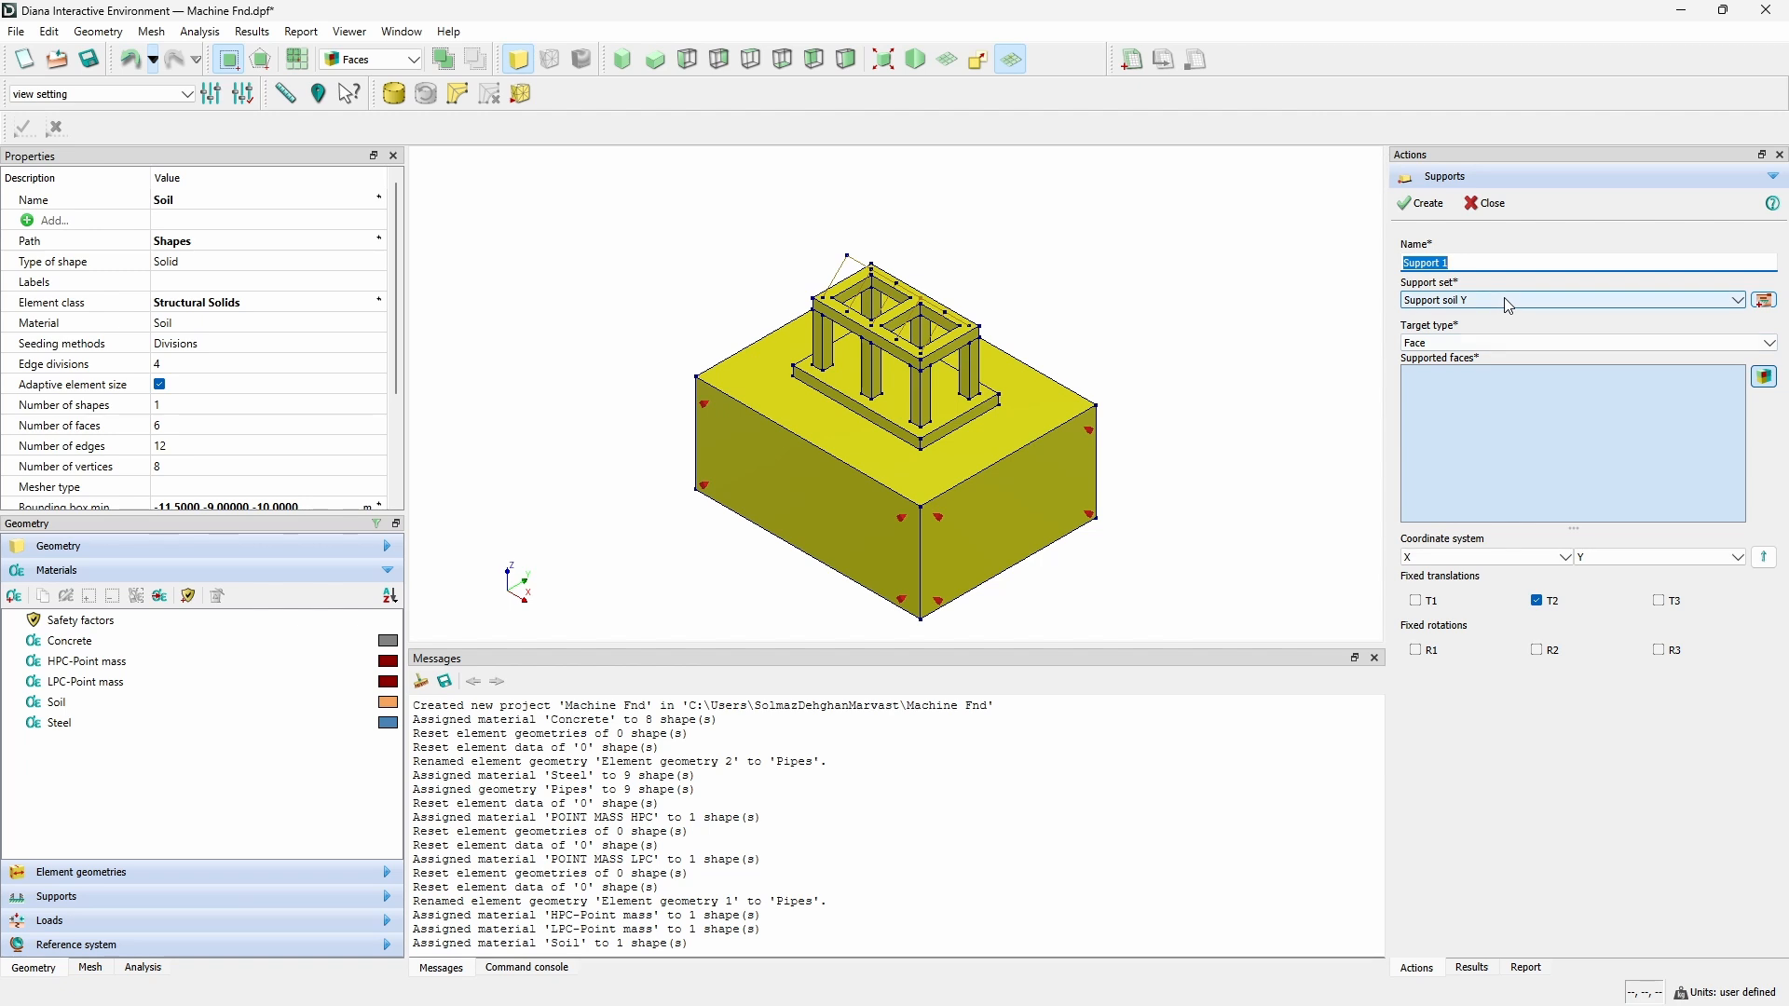
Name the following support Support soil Z and add a support set with the same name.
{"action": "type", "text": "Support soil X"}
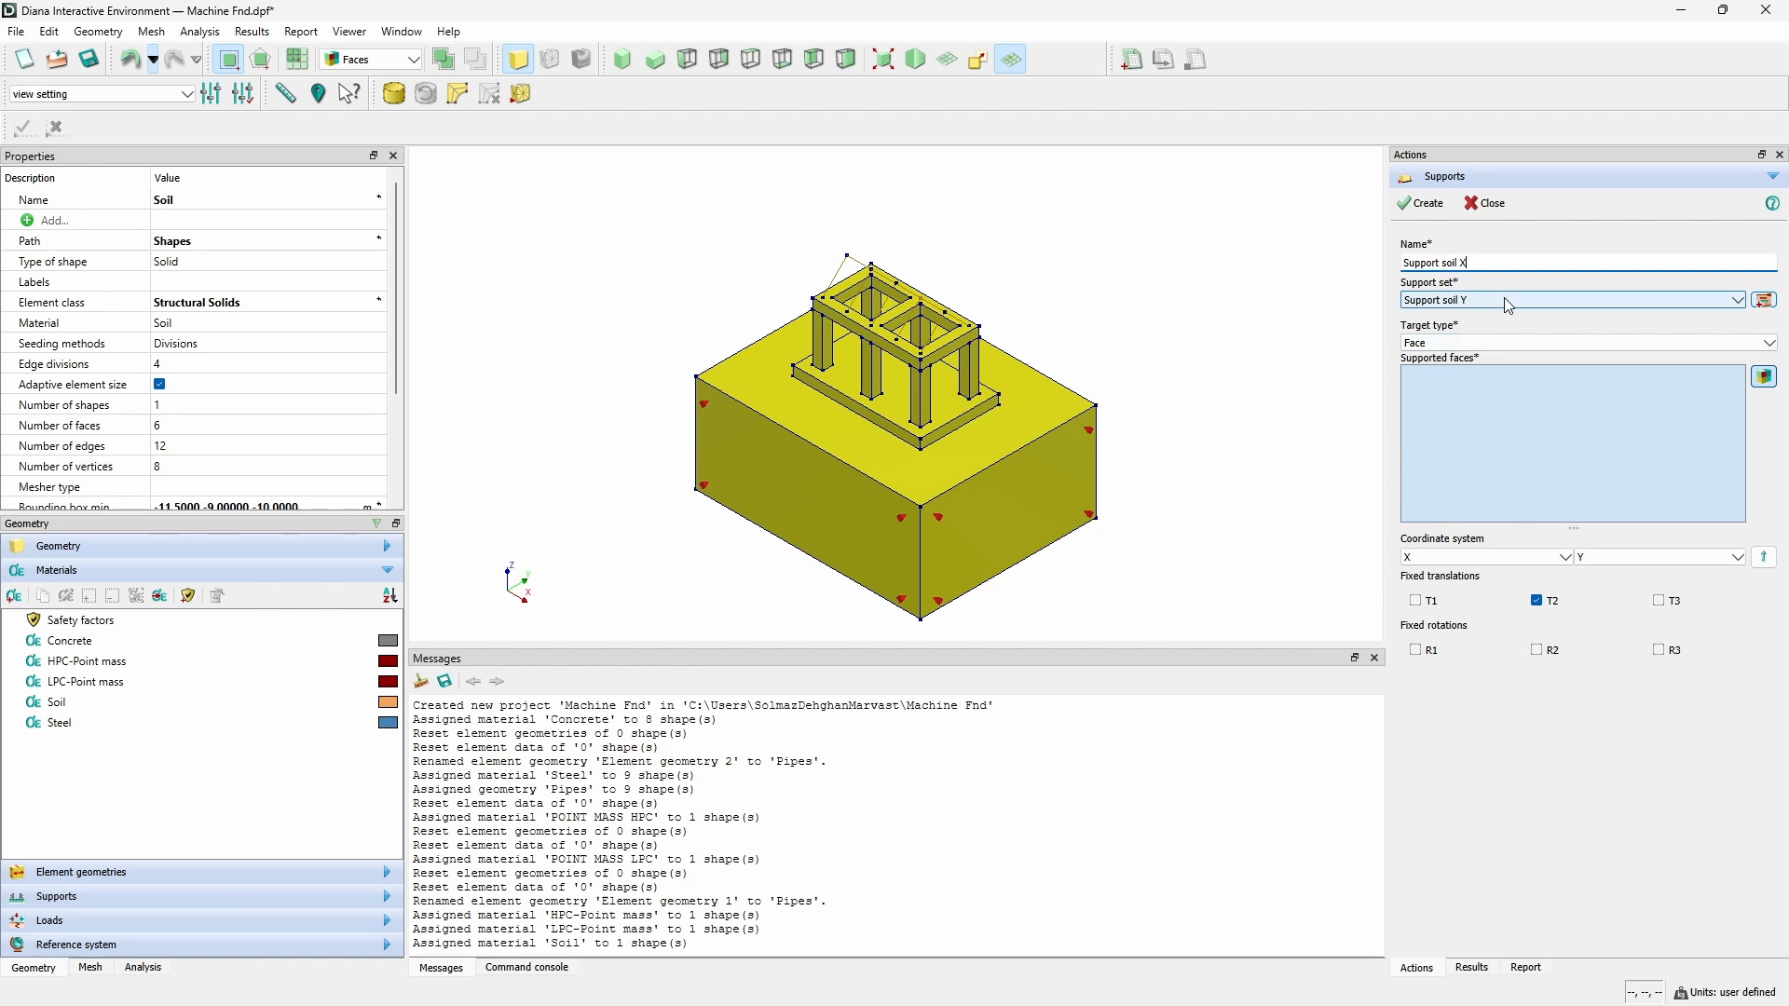
{"action": "key", "text": "BackSpace"}
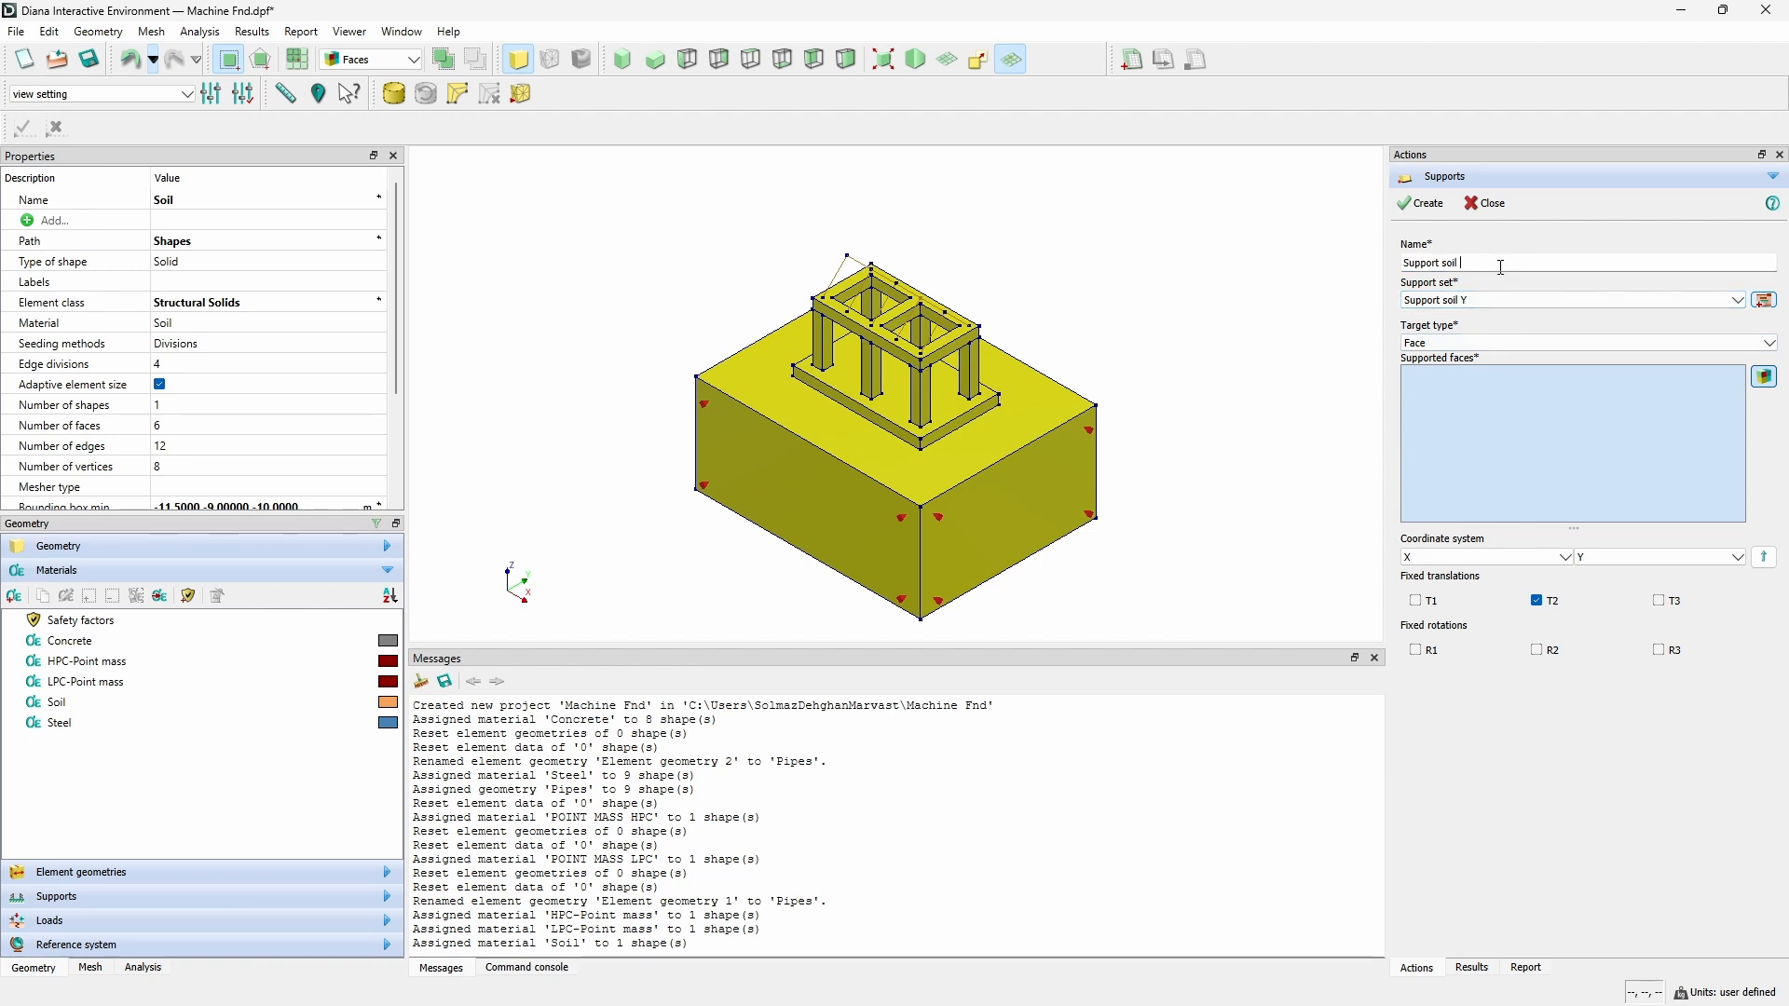
{"action": "type", "text": "Z"}
{"action": "left_click", "coordinate": [1765, 300]}
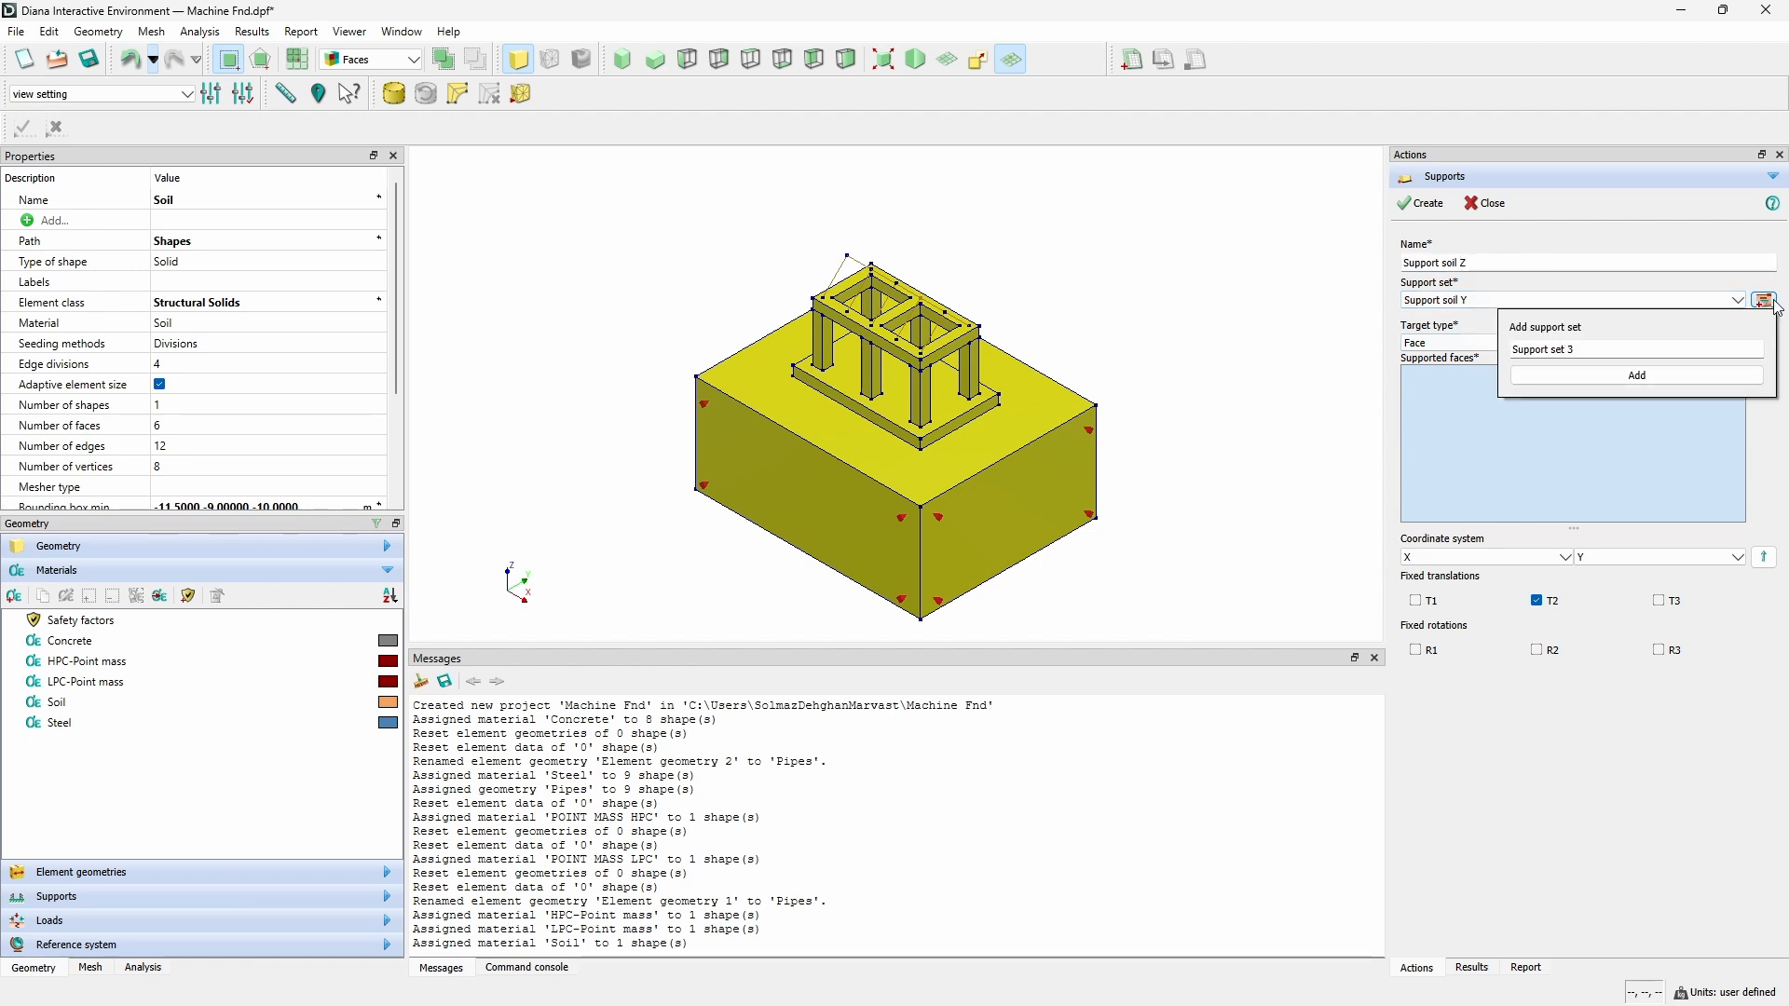
{"action": "triple_click", "coordinate": [1571, 349]}
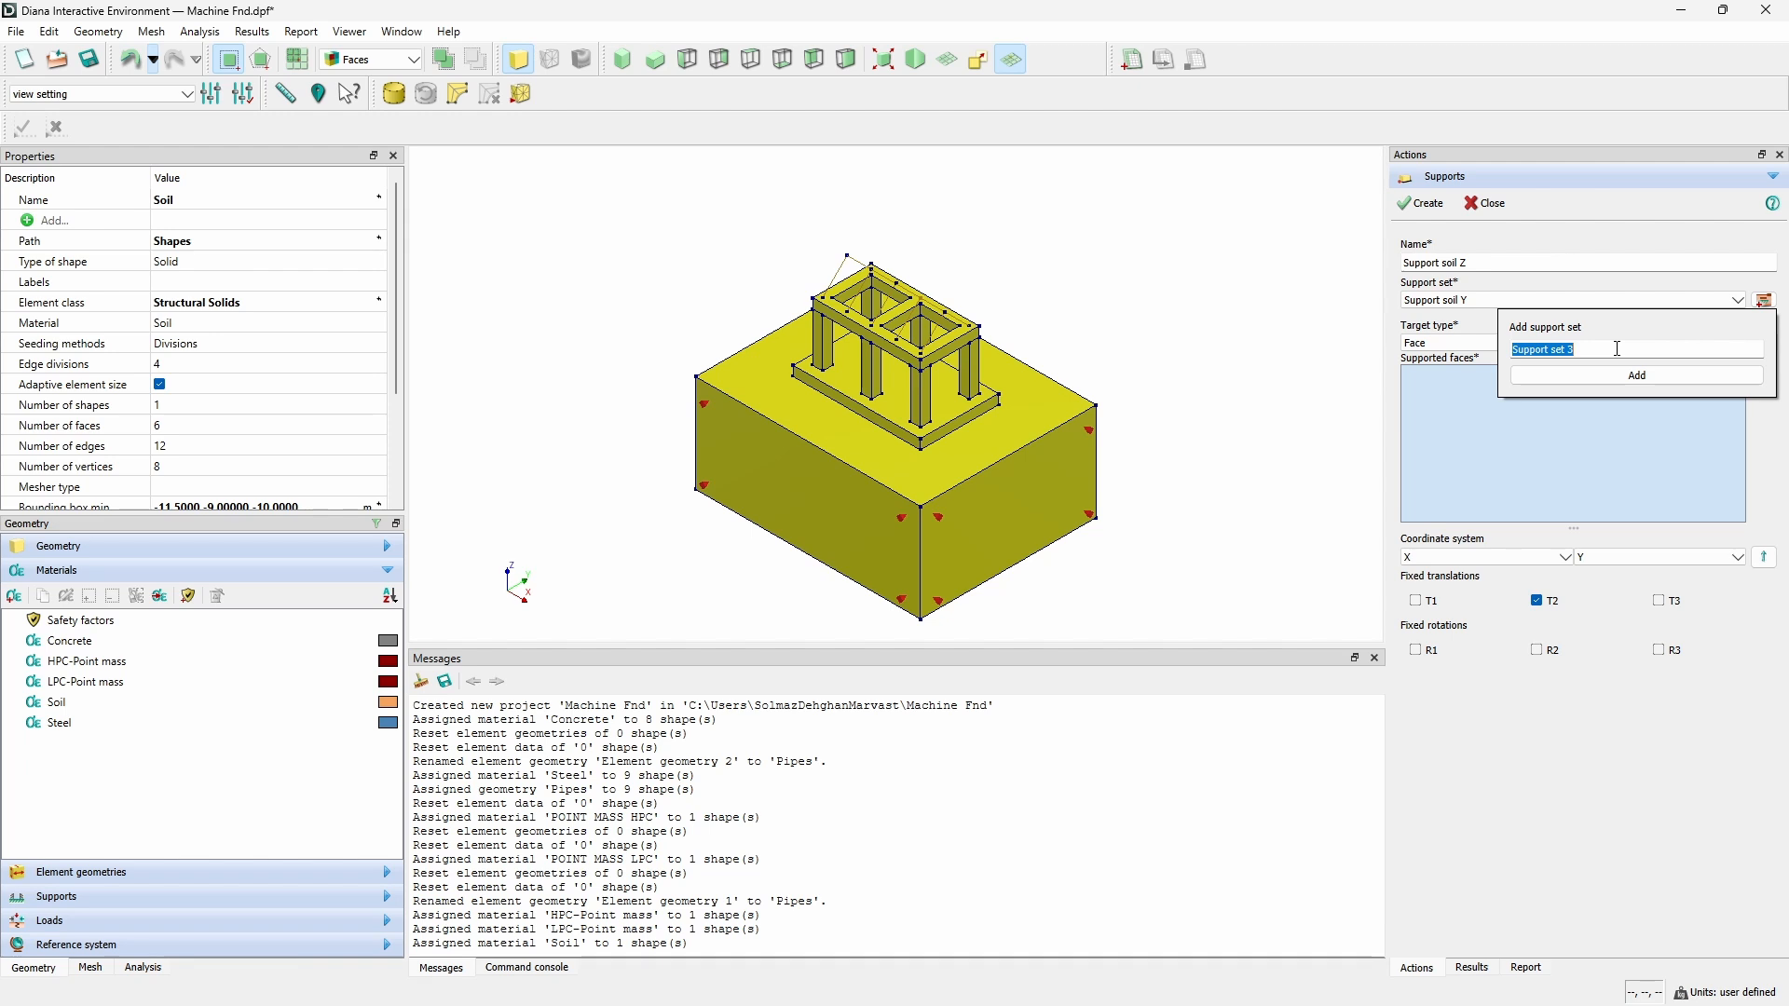
{"action": "type", "text": "Support soil XZ"}
{"action": "left_click", "coordinate": [1619, 375]}
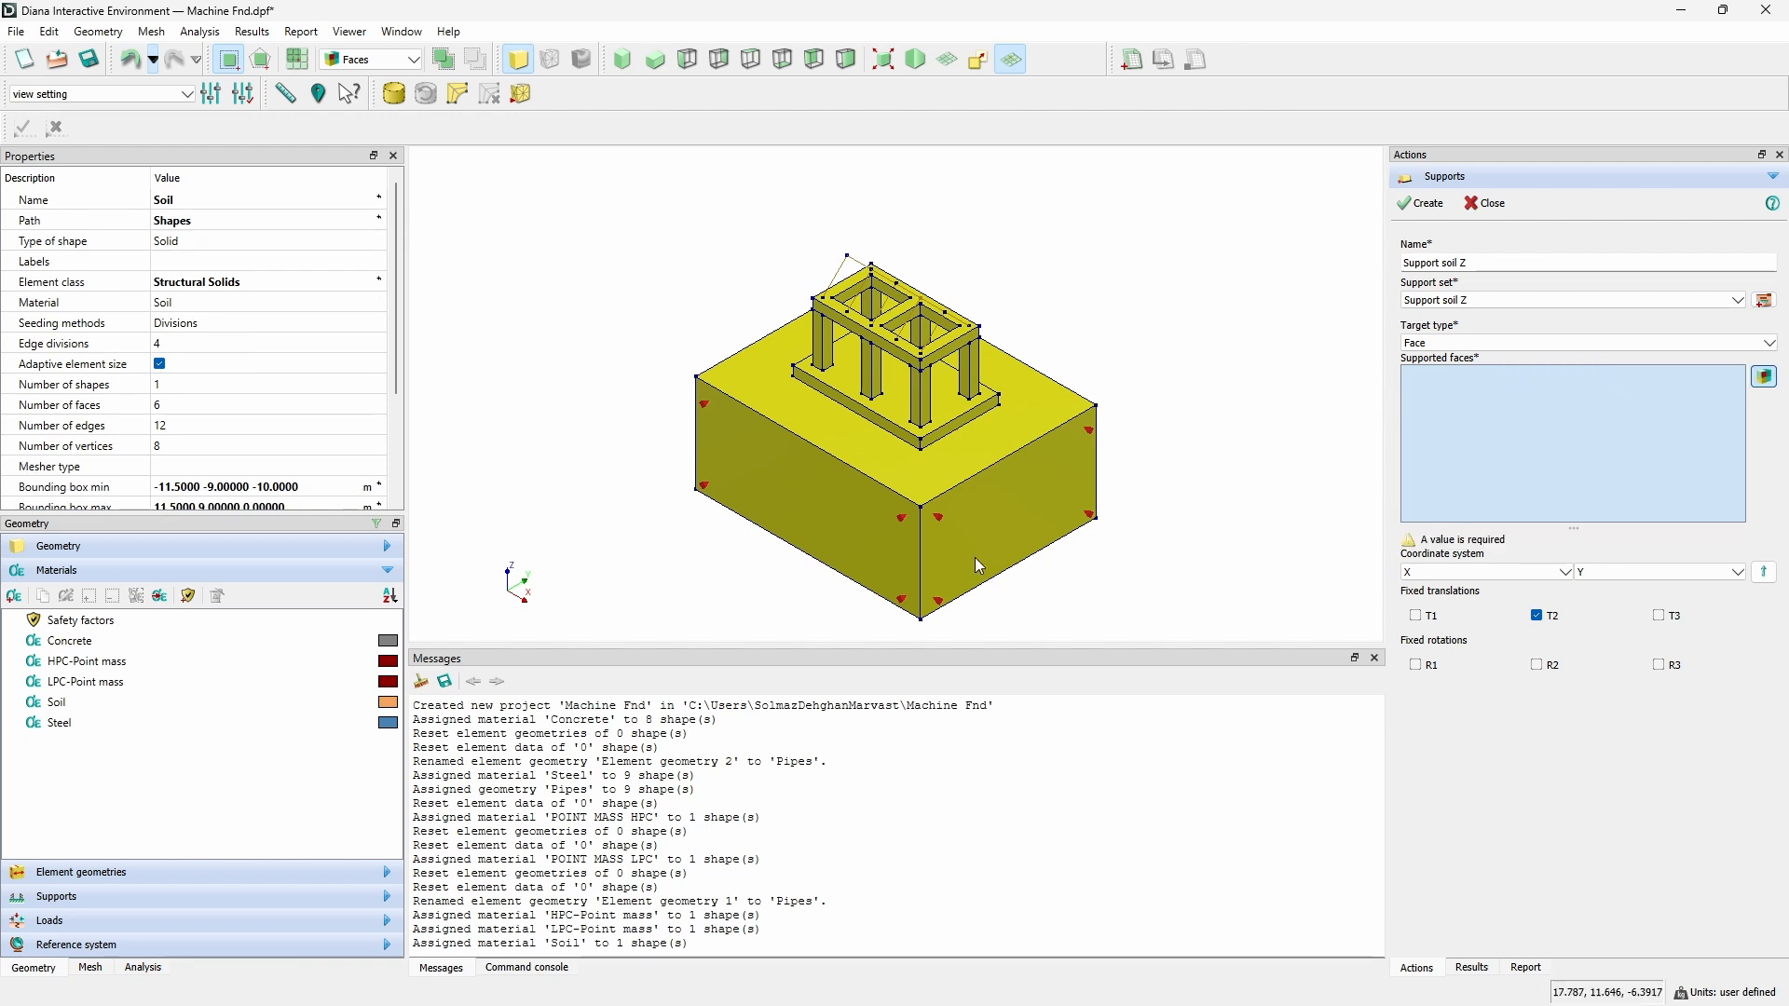
Create Support soil Z on the Soil block's bottom face with only translation T3 fixed, and finish defining supports.
{"action": "middle_click_drag", "start_coordinate": [932, 372], "coordinate": [920, 322]}
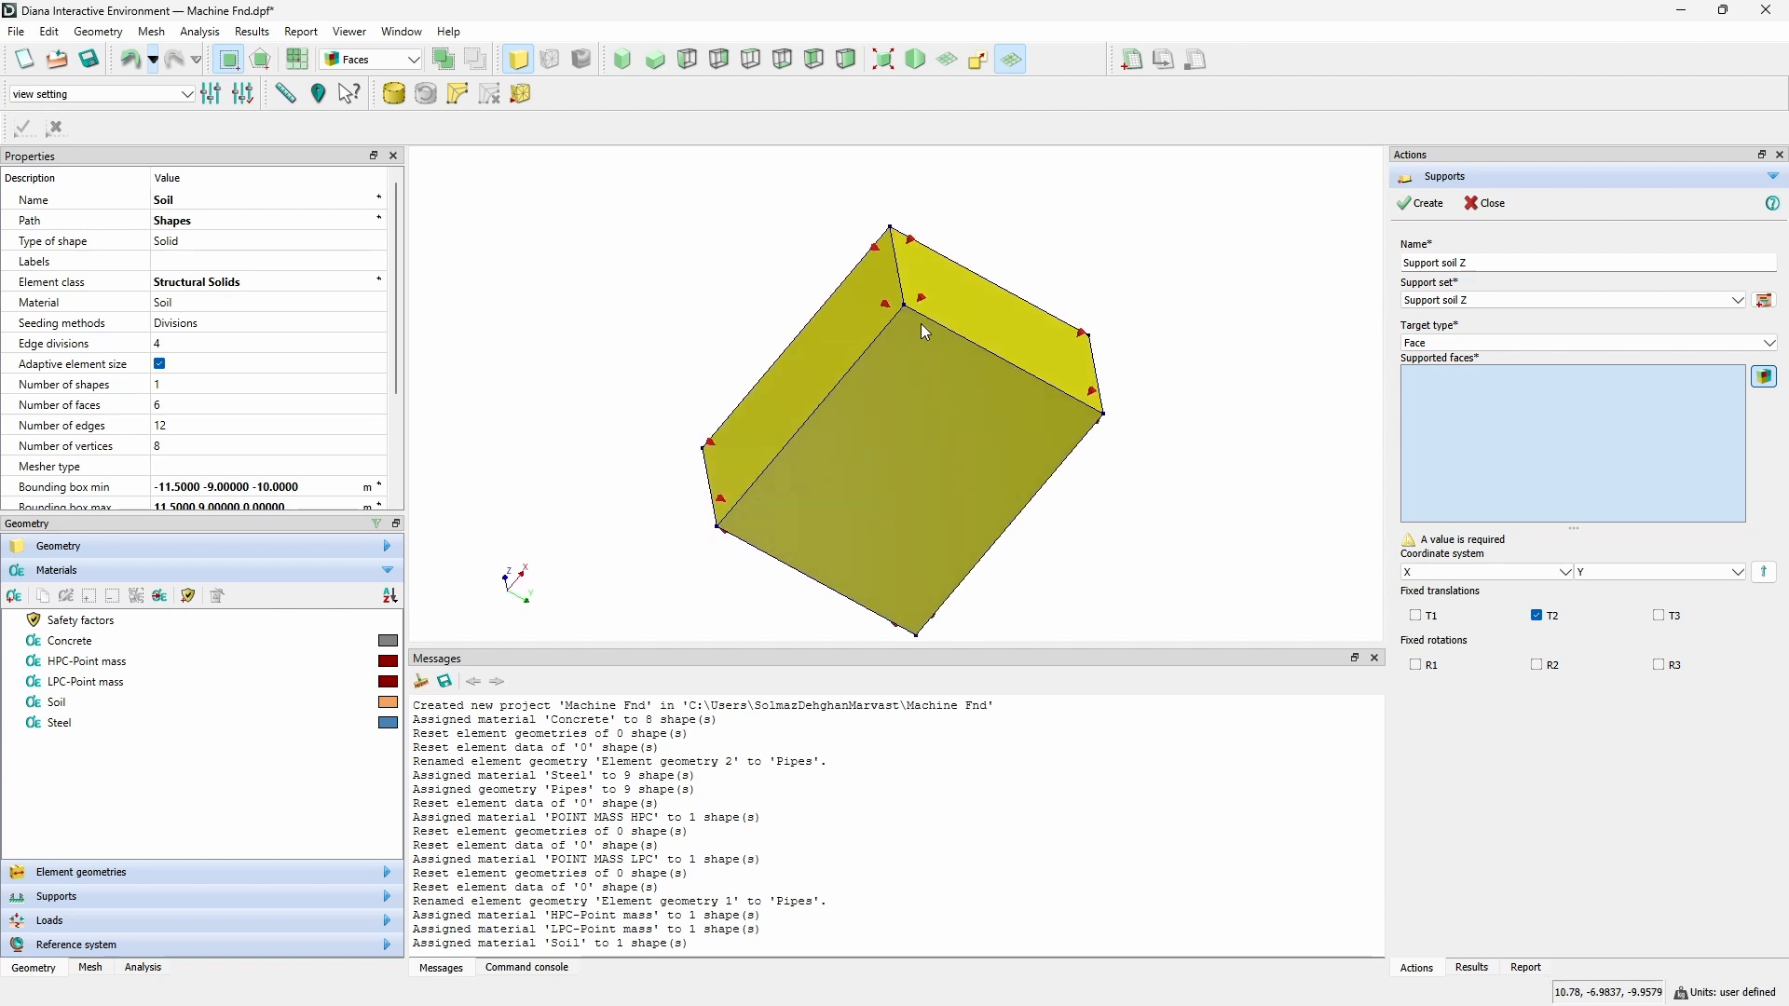
{"action": "left_click", "coordinate": [898, 410]}
{"action": "left_click", "coordinate": [1538, 601]}
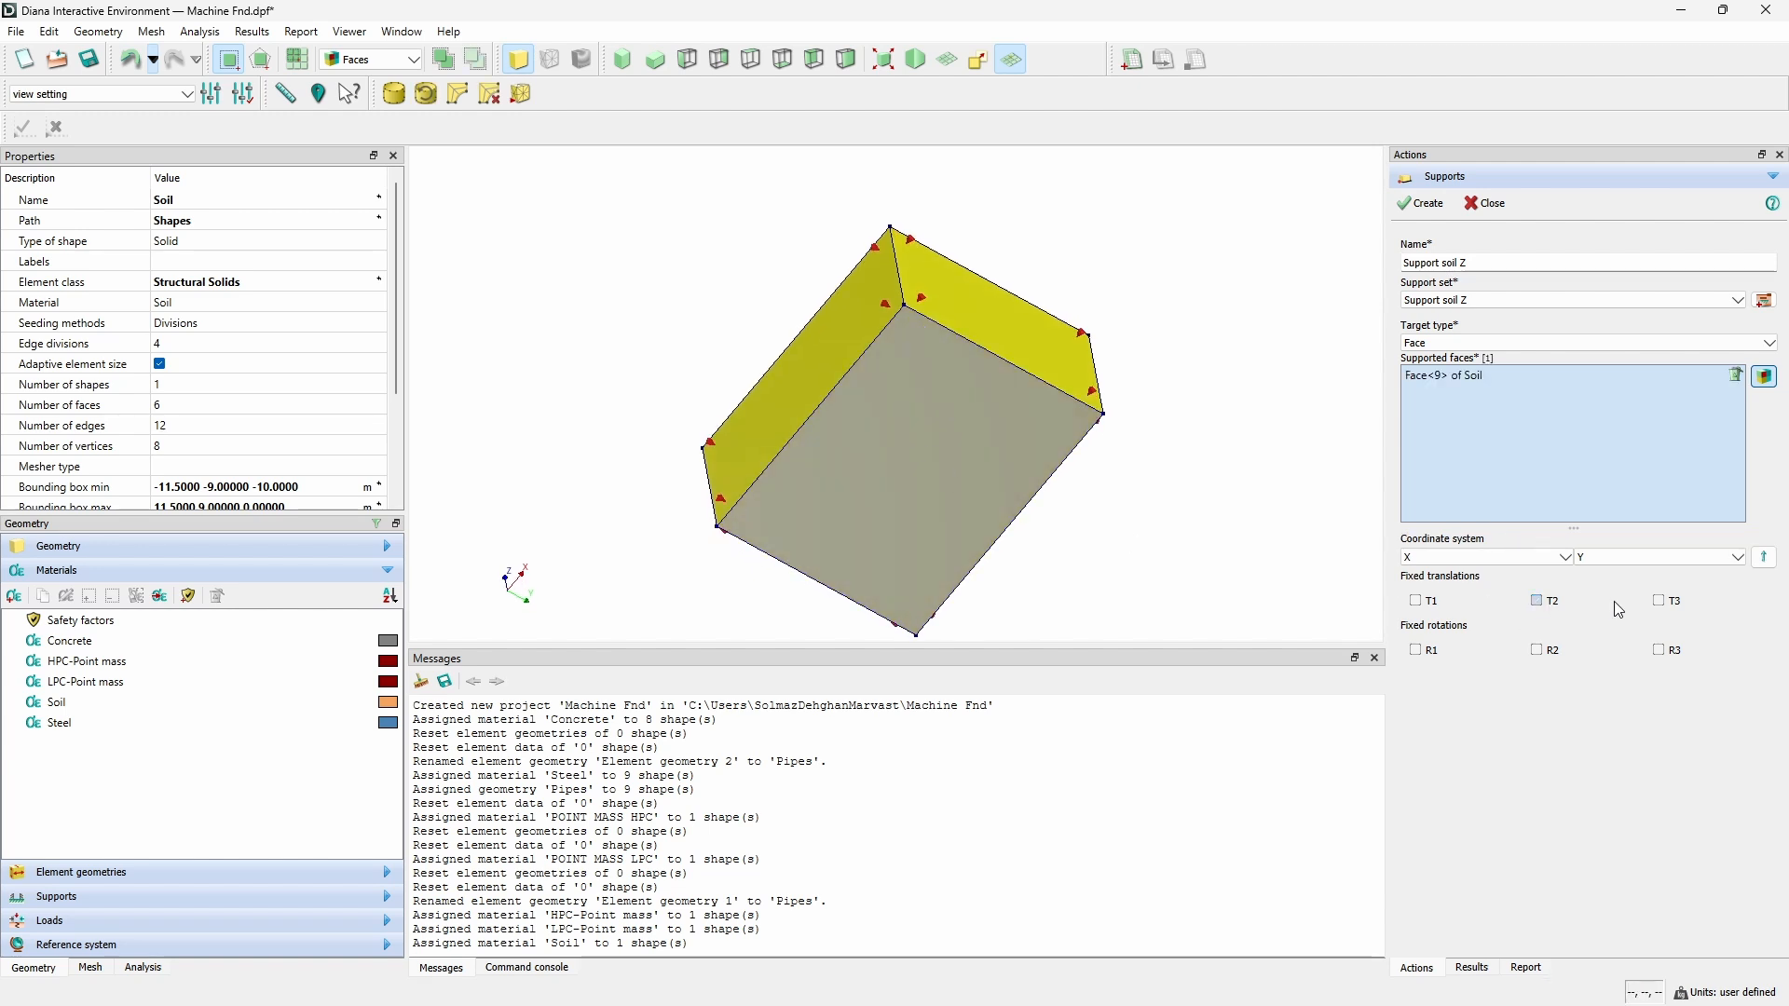
{"action": "left_click", "coordinate": [1663, 601]}
{"action": "left_click", "coordinate": [1421, 203]}
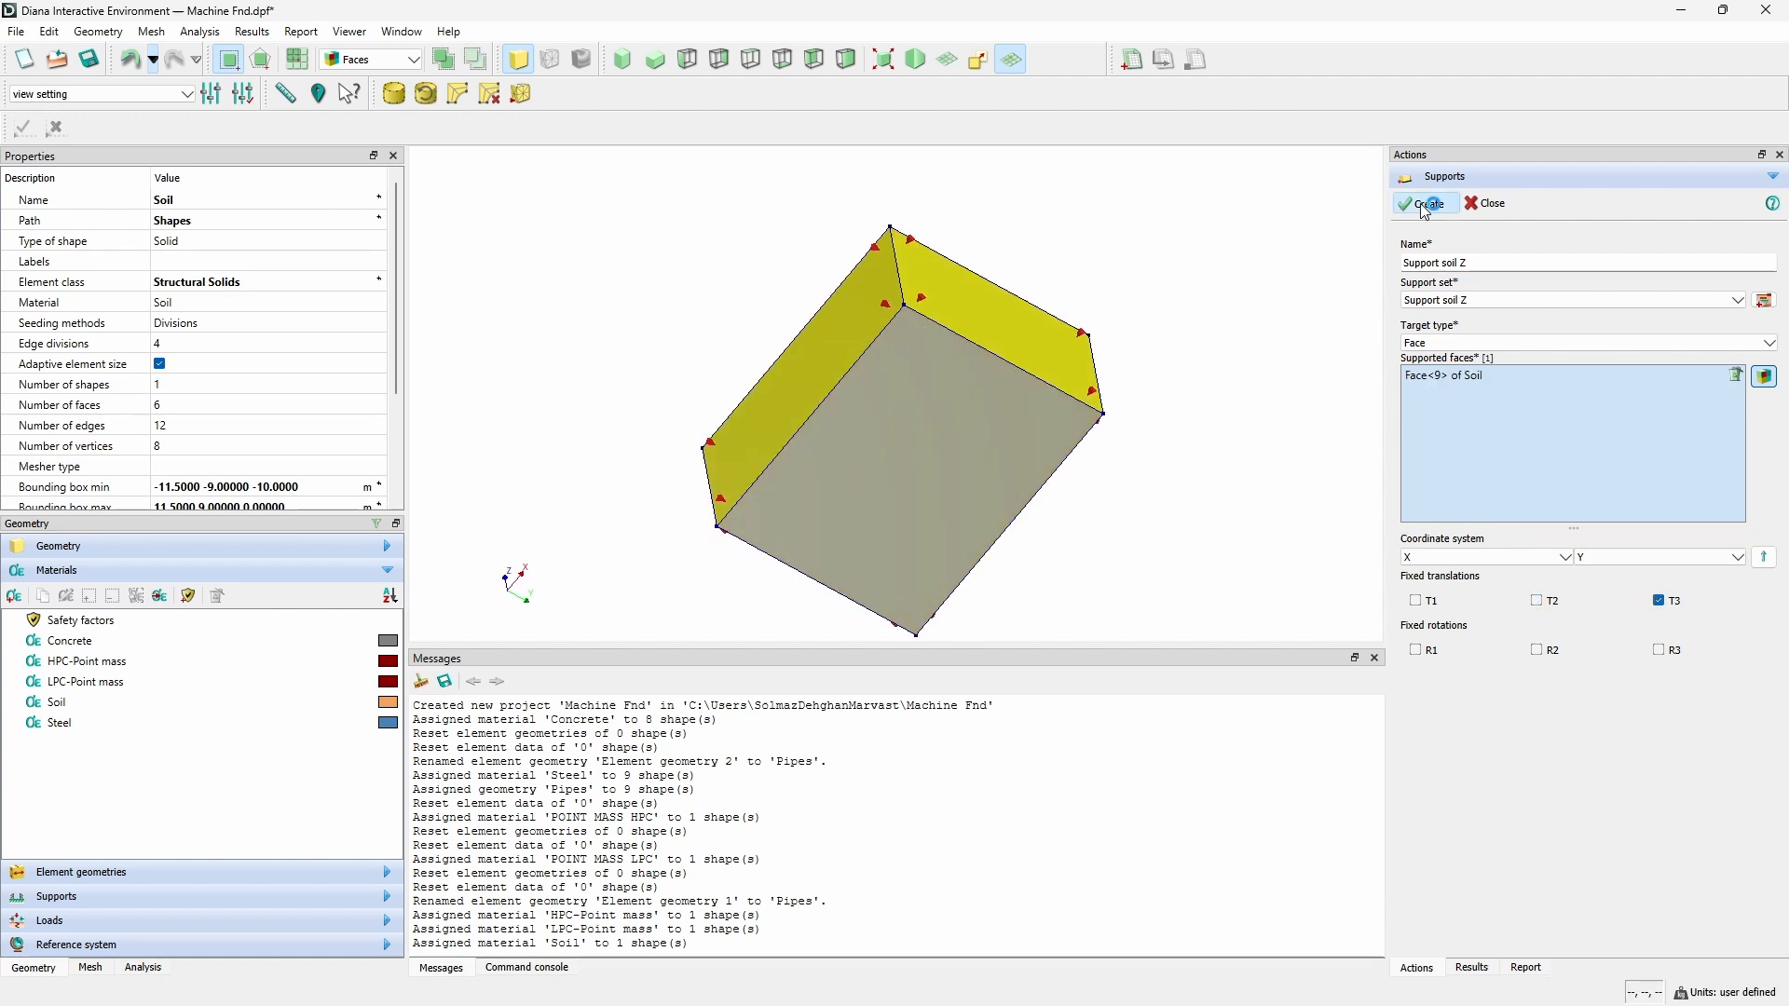
{"action": "left_click", "coordinate": [1487, 203]}
{"action": "middle_click_drag", "start_coordinate": [951, 335], "coordinate": [997, 437]}
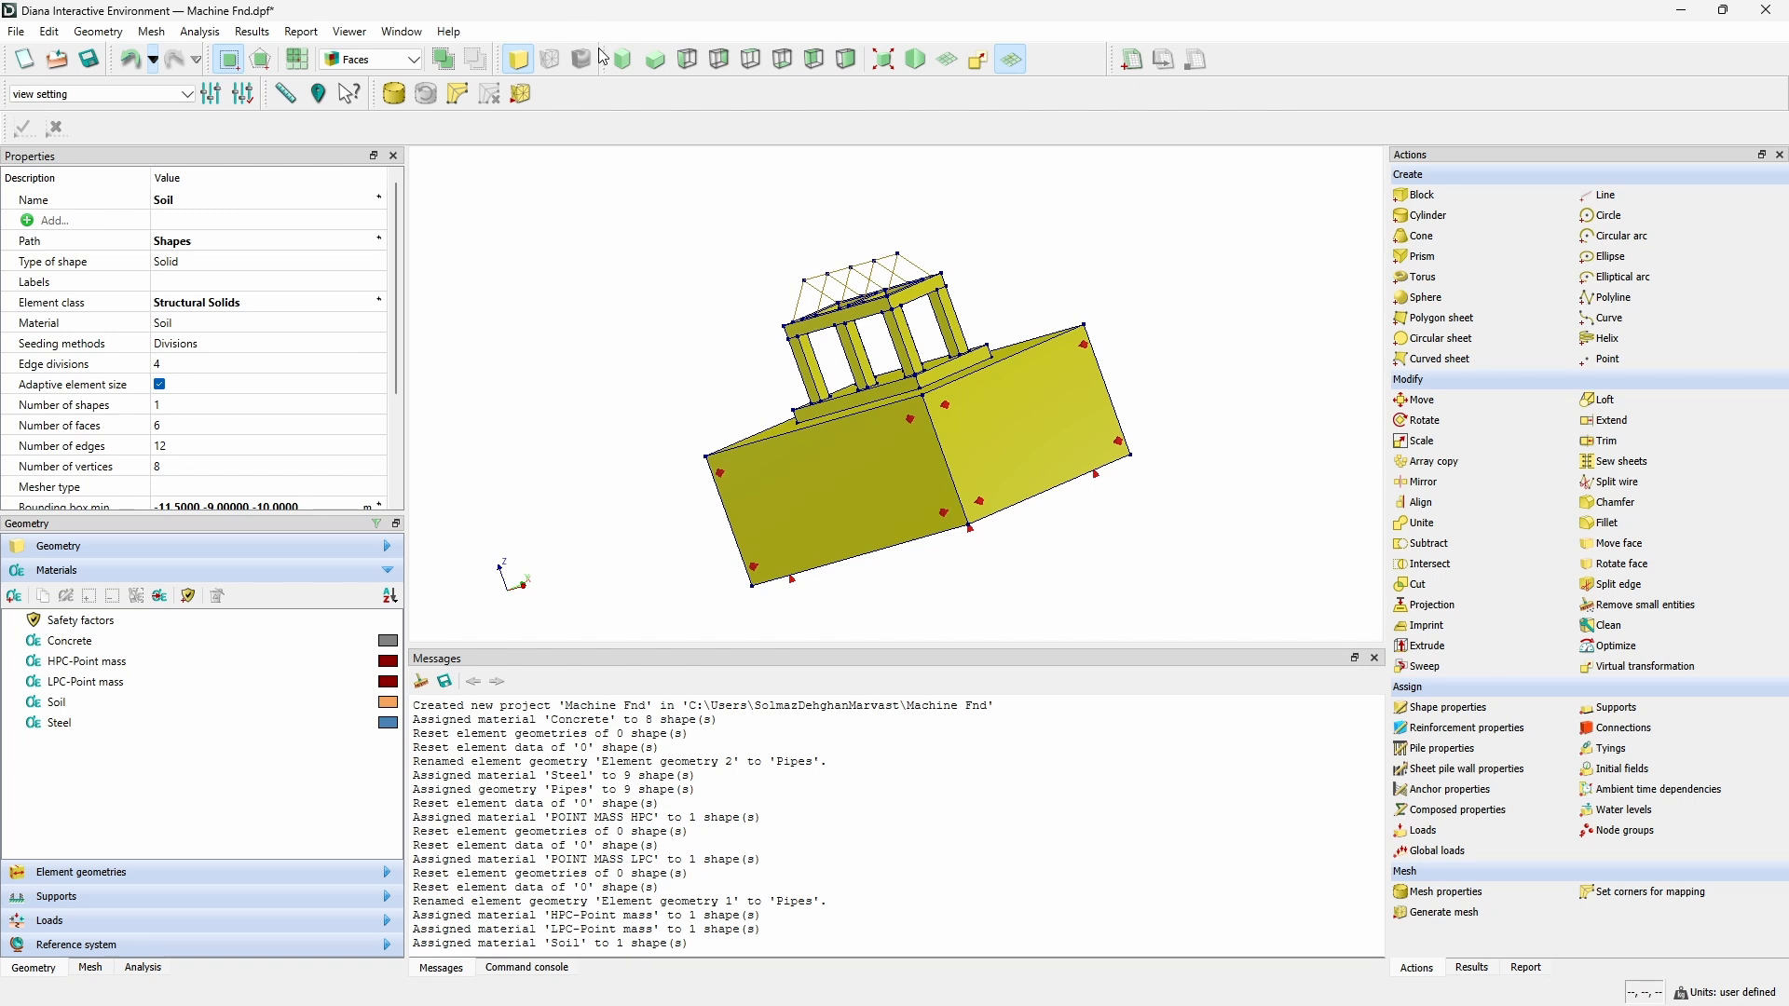
{"action": "left_click", "coordinate": [624, 66]}
{"action": "middle_click_drag", "start_coordinate": [830, 397], "coordinate": [899, 360]}
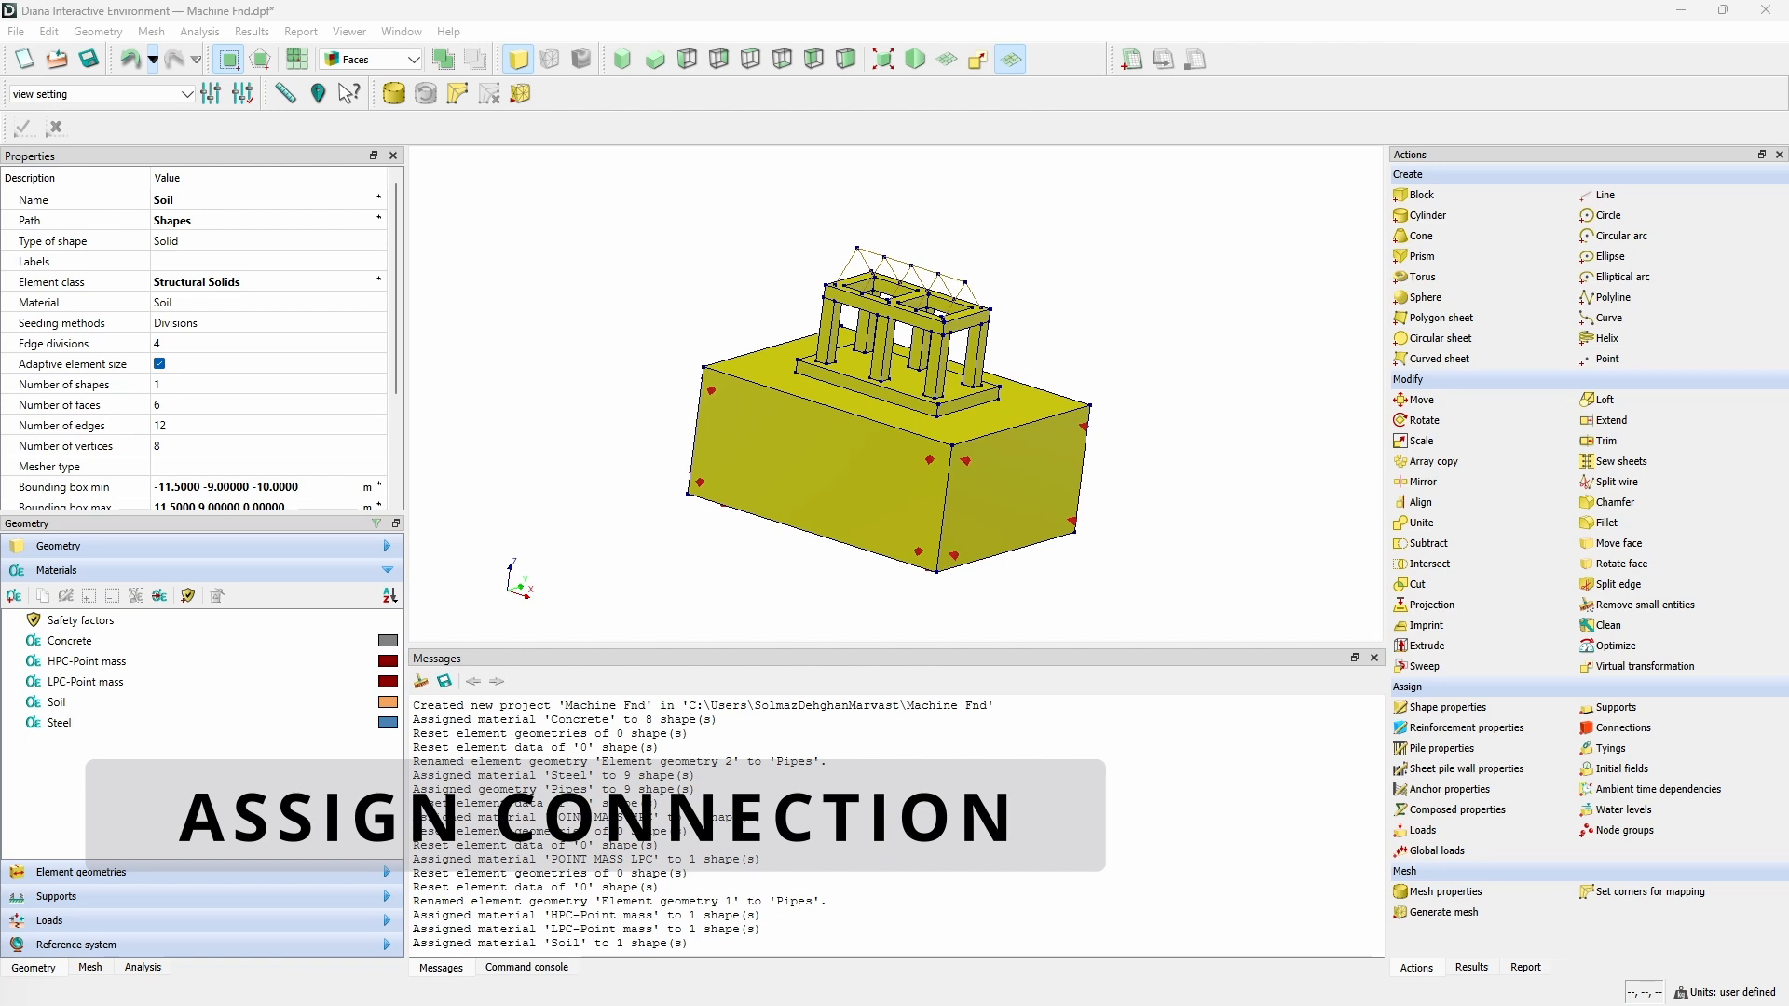
Start an interface connection named SSI, hide the Soil block and choose the underside of Floor as the source face.
{"action": "left_click", "coordinate": [1621, 727]}
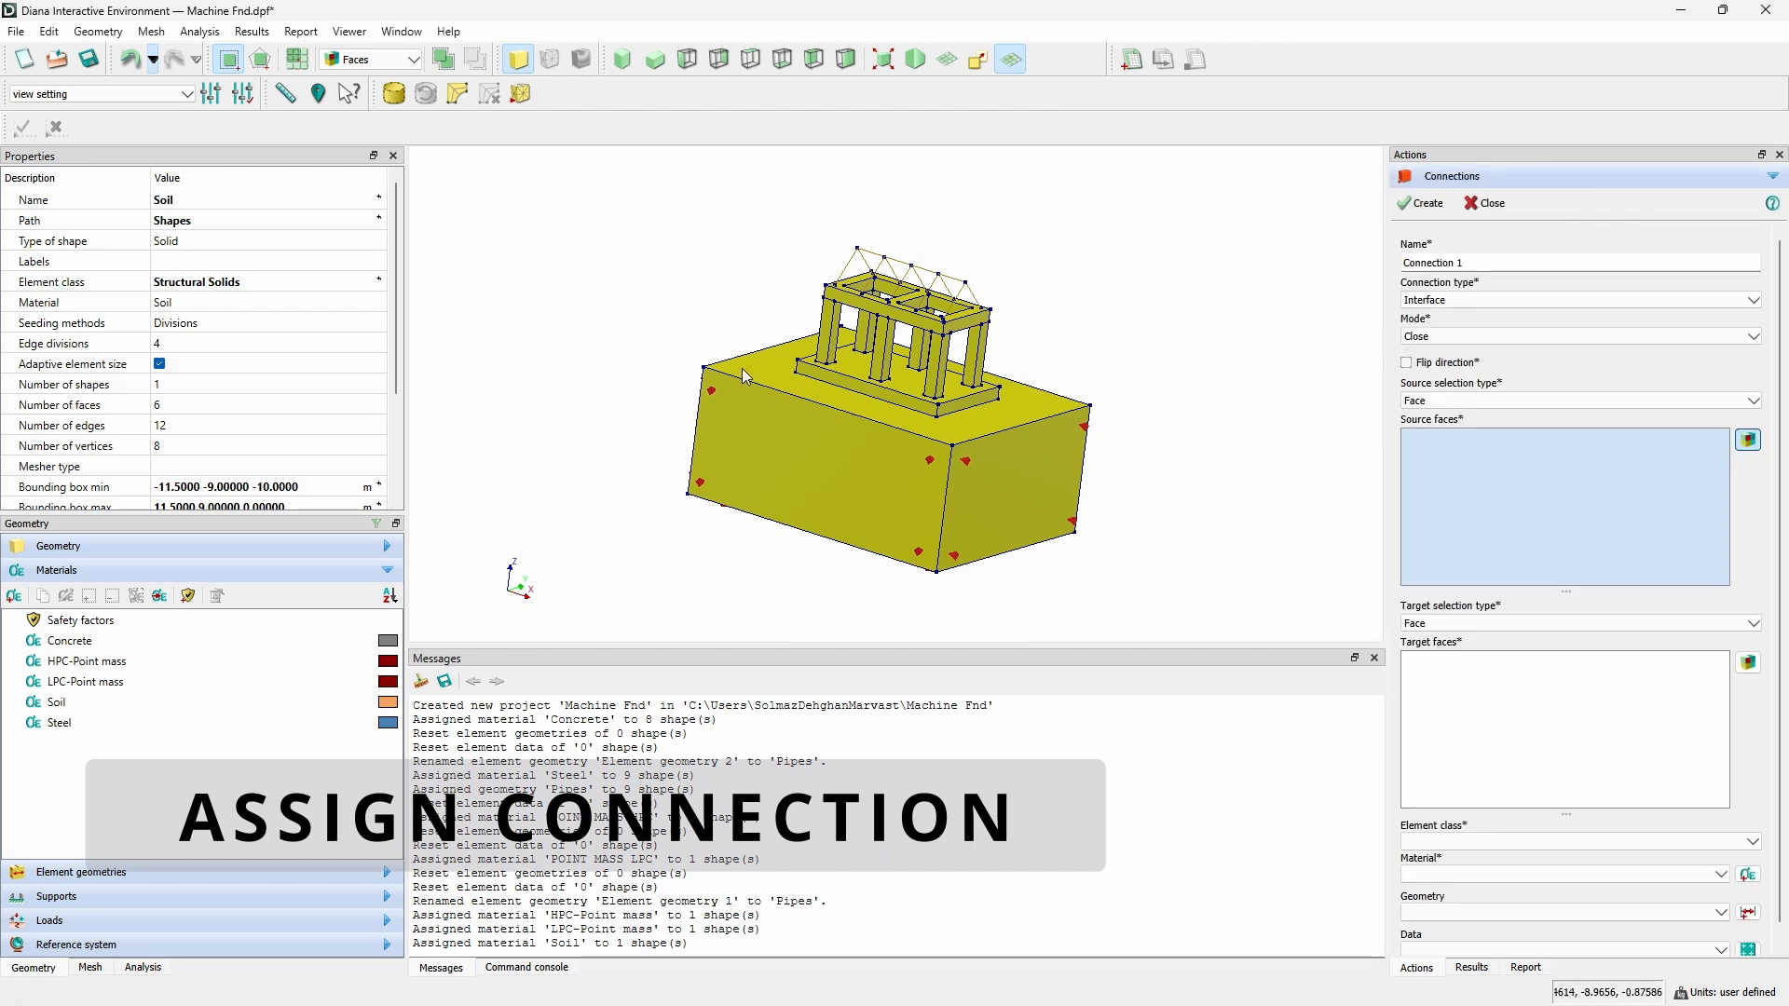
{"action": "triple_click", "coordinate": [1529, 264]}
{"action": "type", "text": "S"}
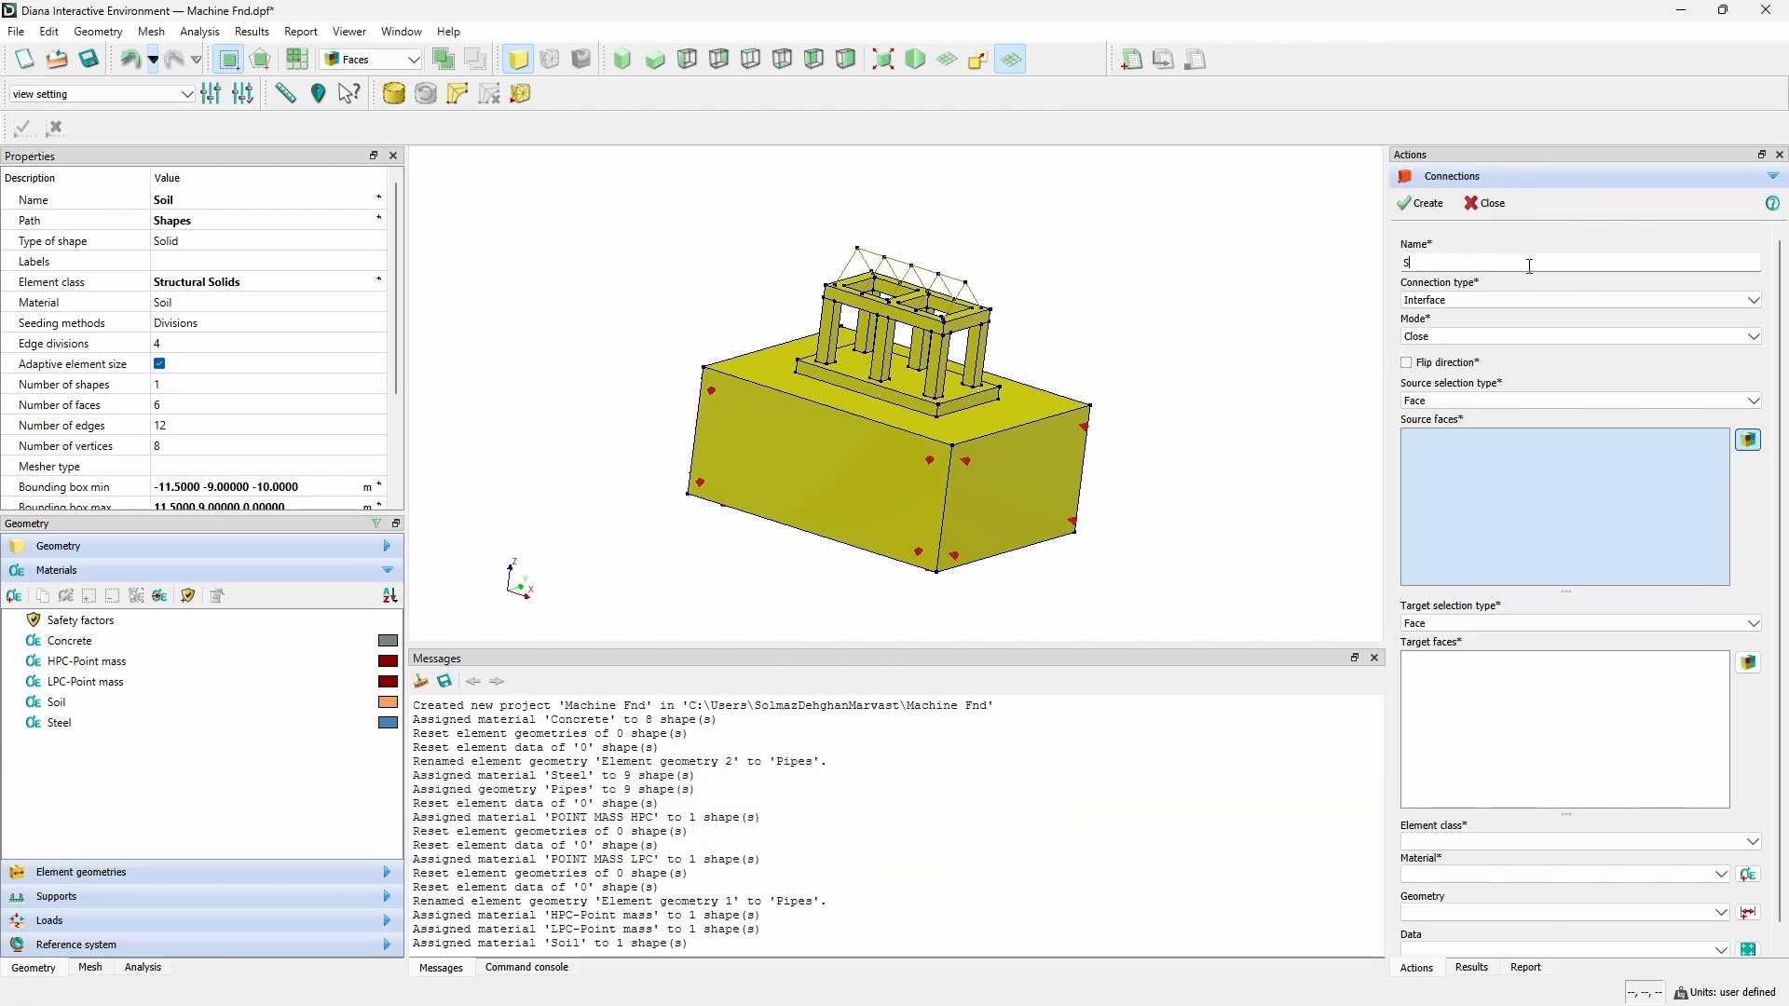
{"action": "type", "text": "SI"}
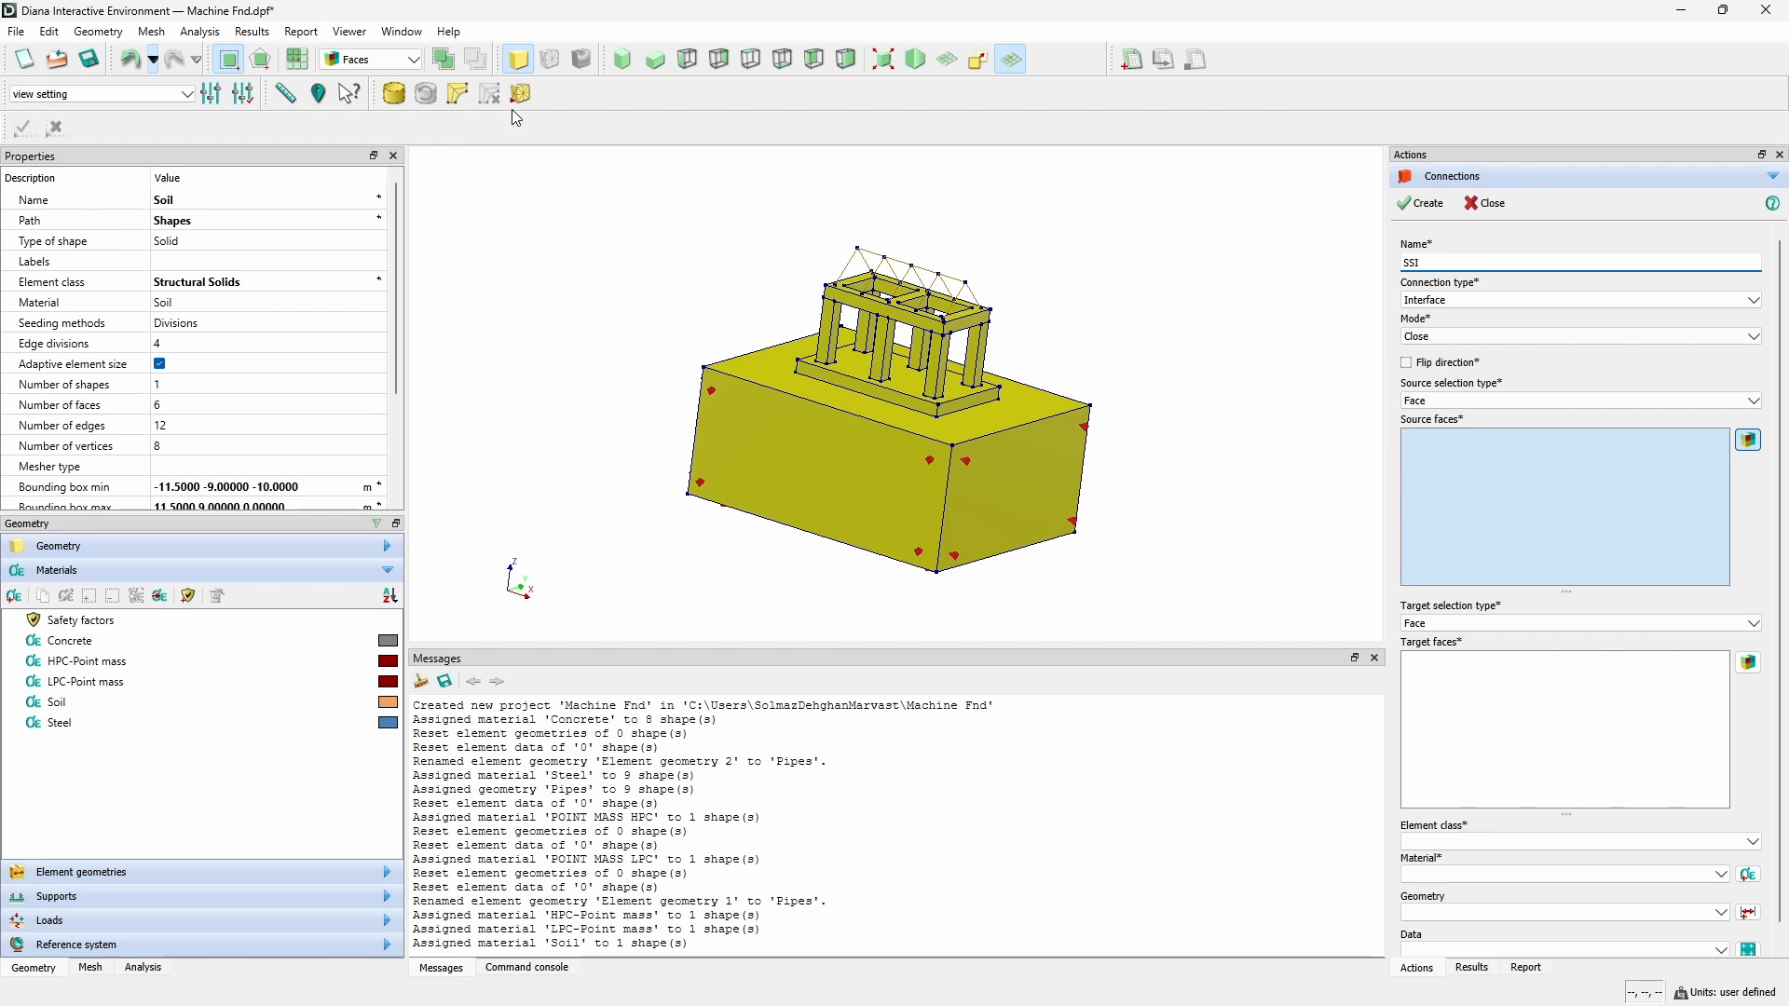
{"action": "left_click", "coordinate": [80, 548]}
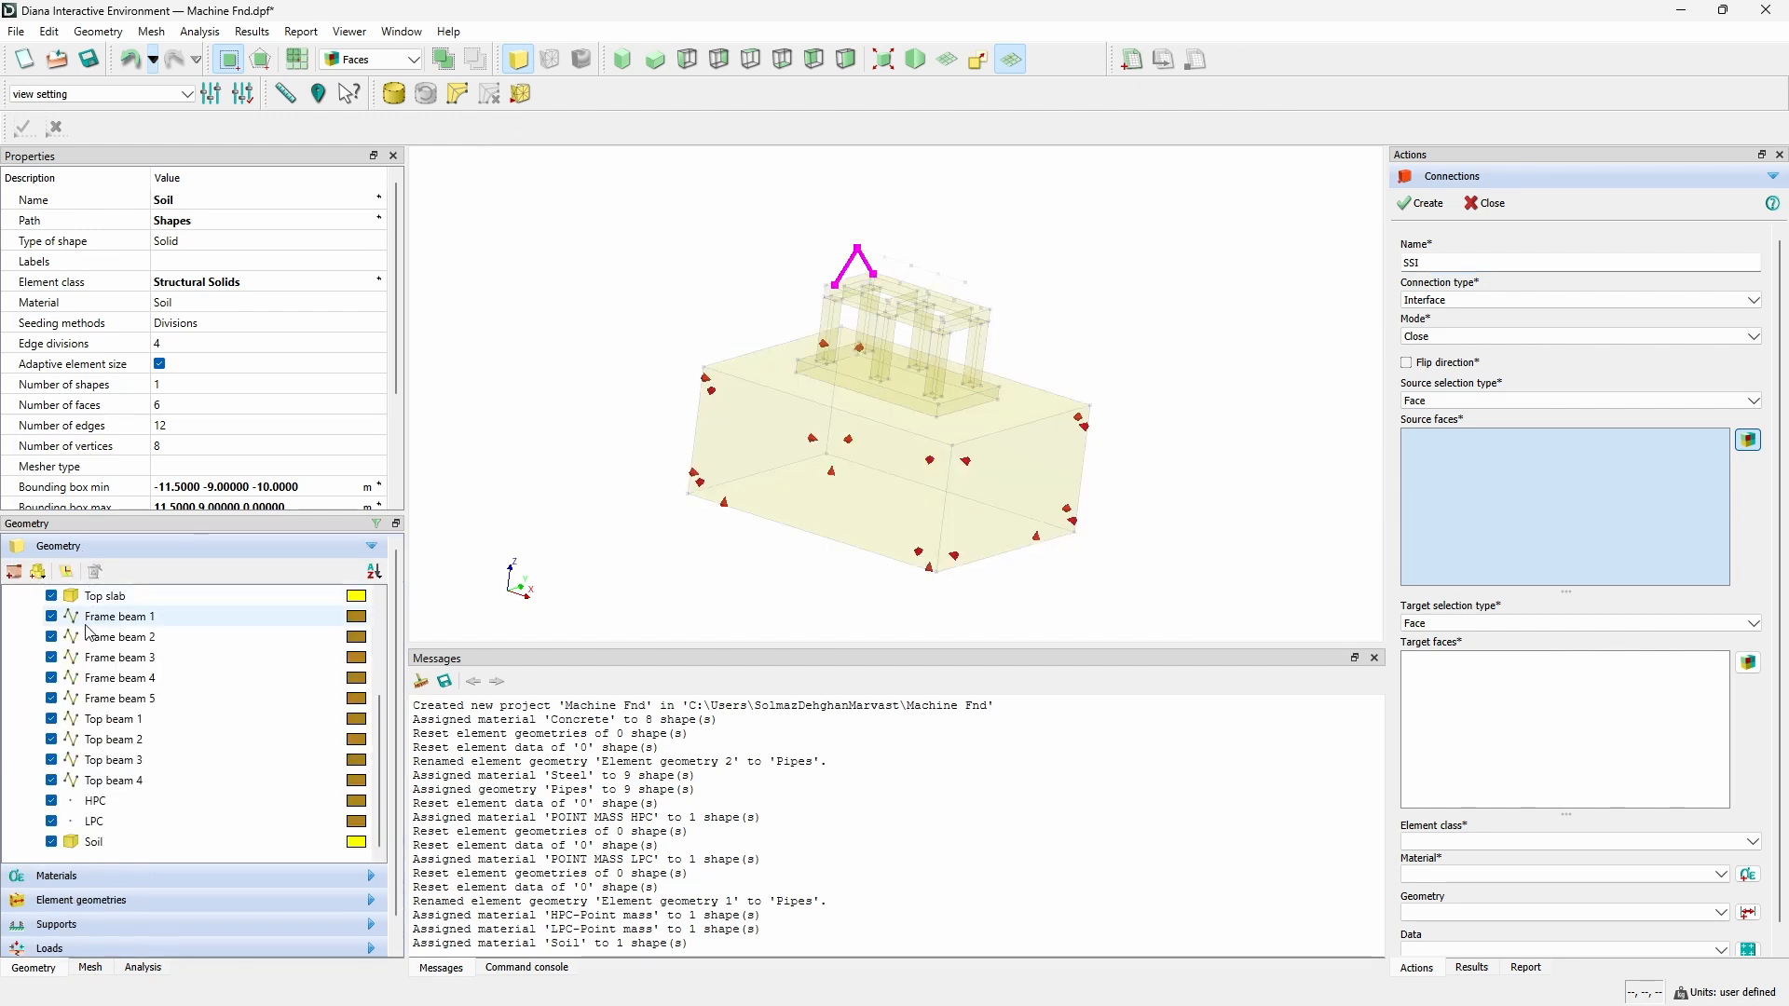
{"action": "left_click", "coordinate": [51, 842]}
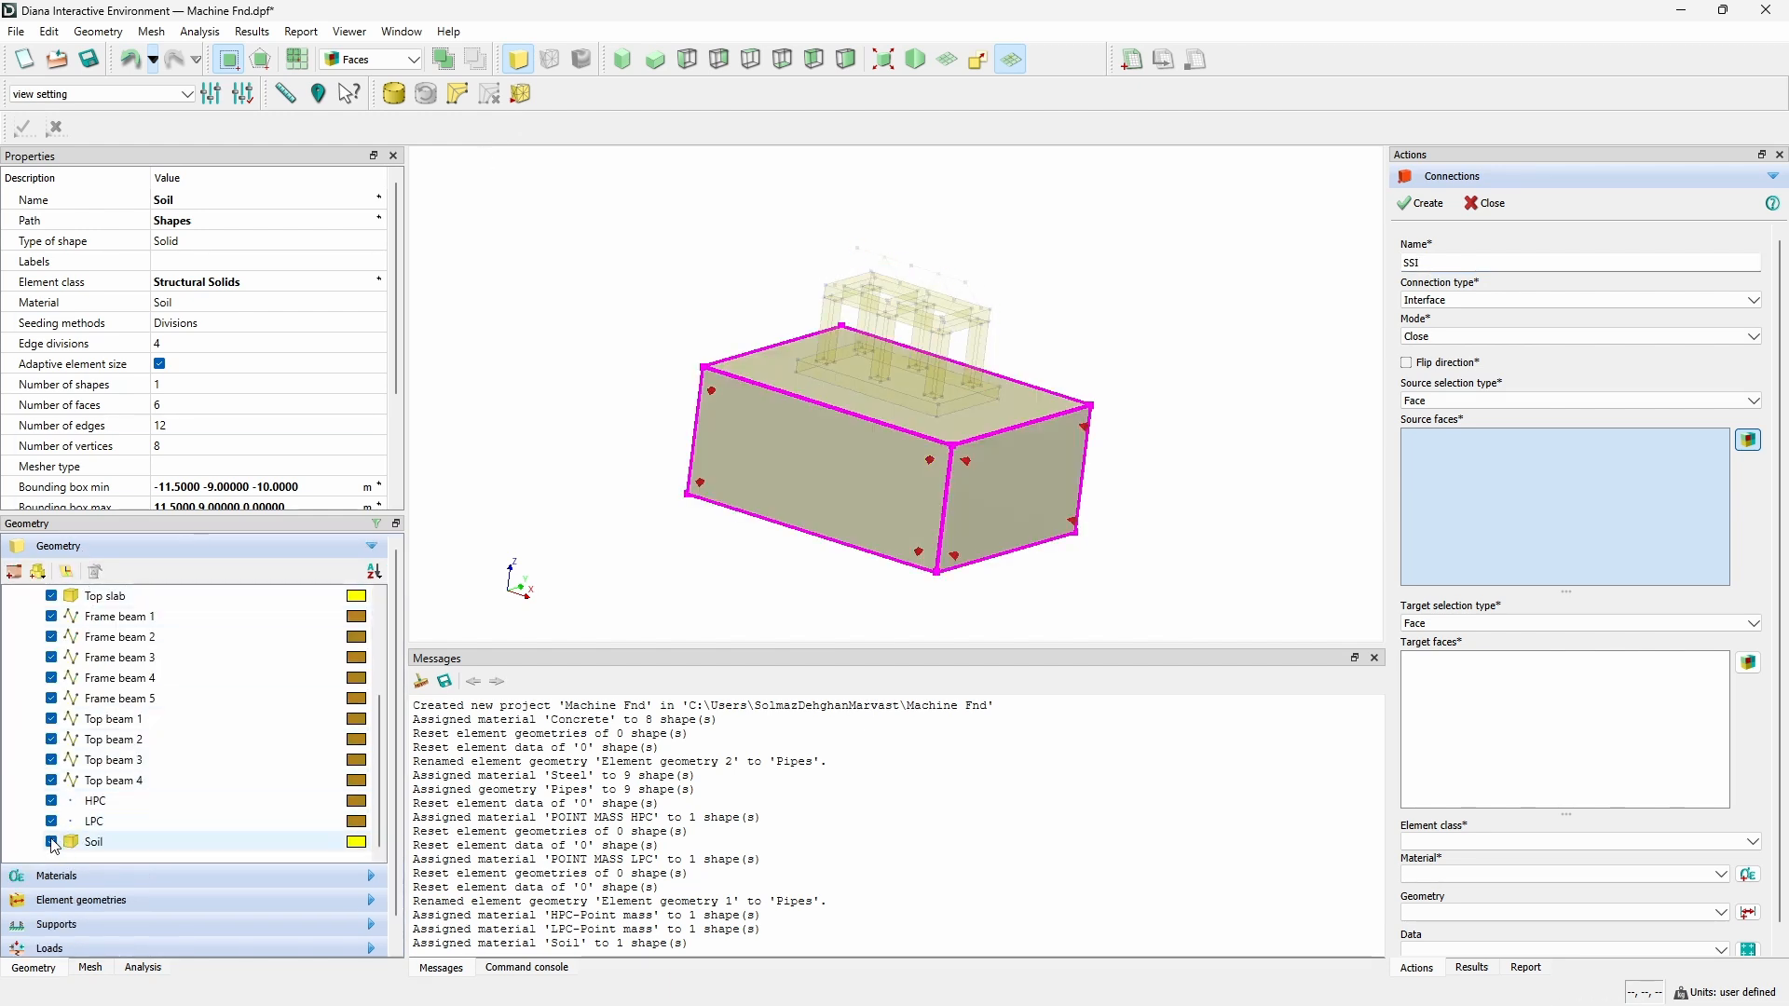
{"action": "middle_click_drag", "start_coordinate": [799, 489], "coordinate": [915, 297]}
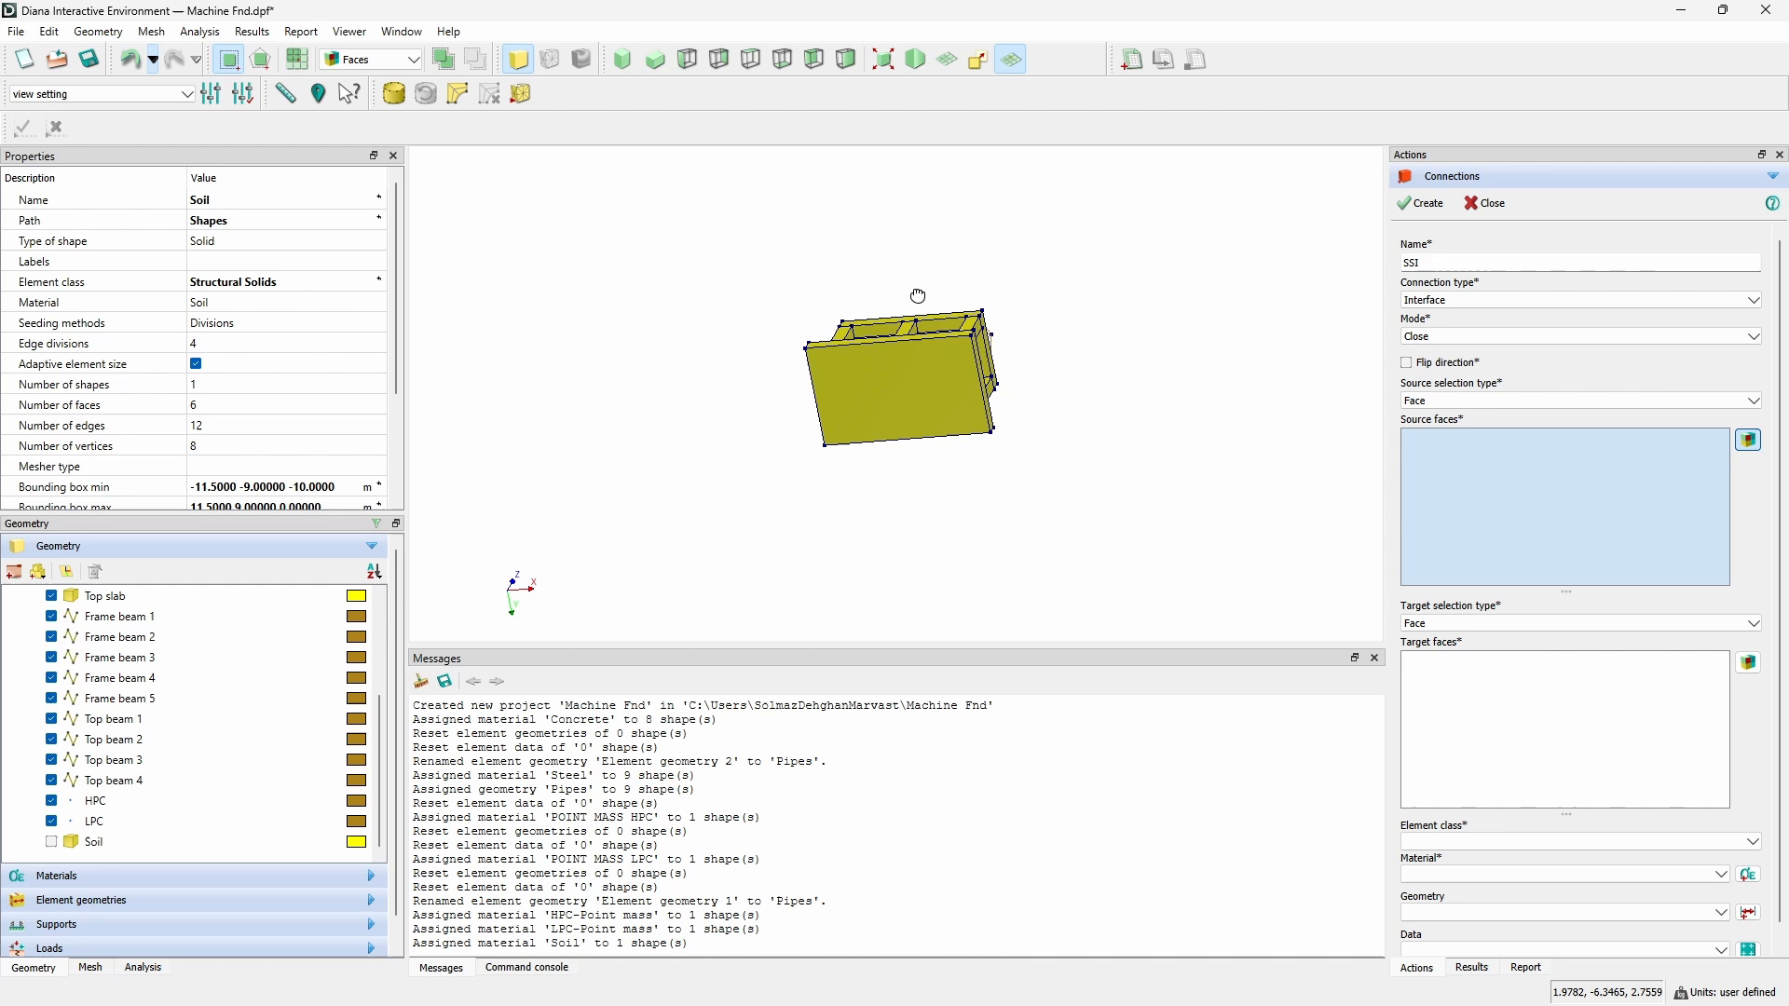
{"action": "left_click", "coordinate": [884, 404]}
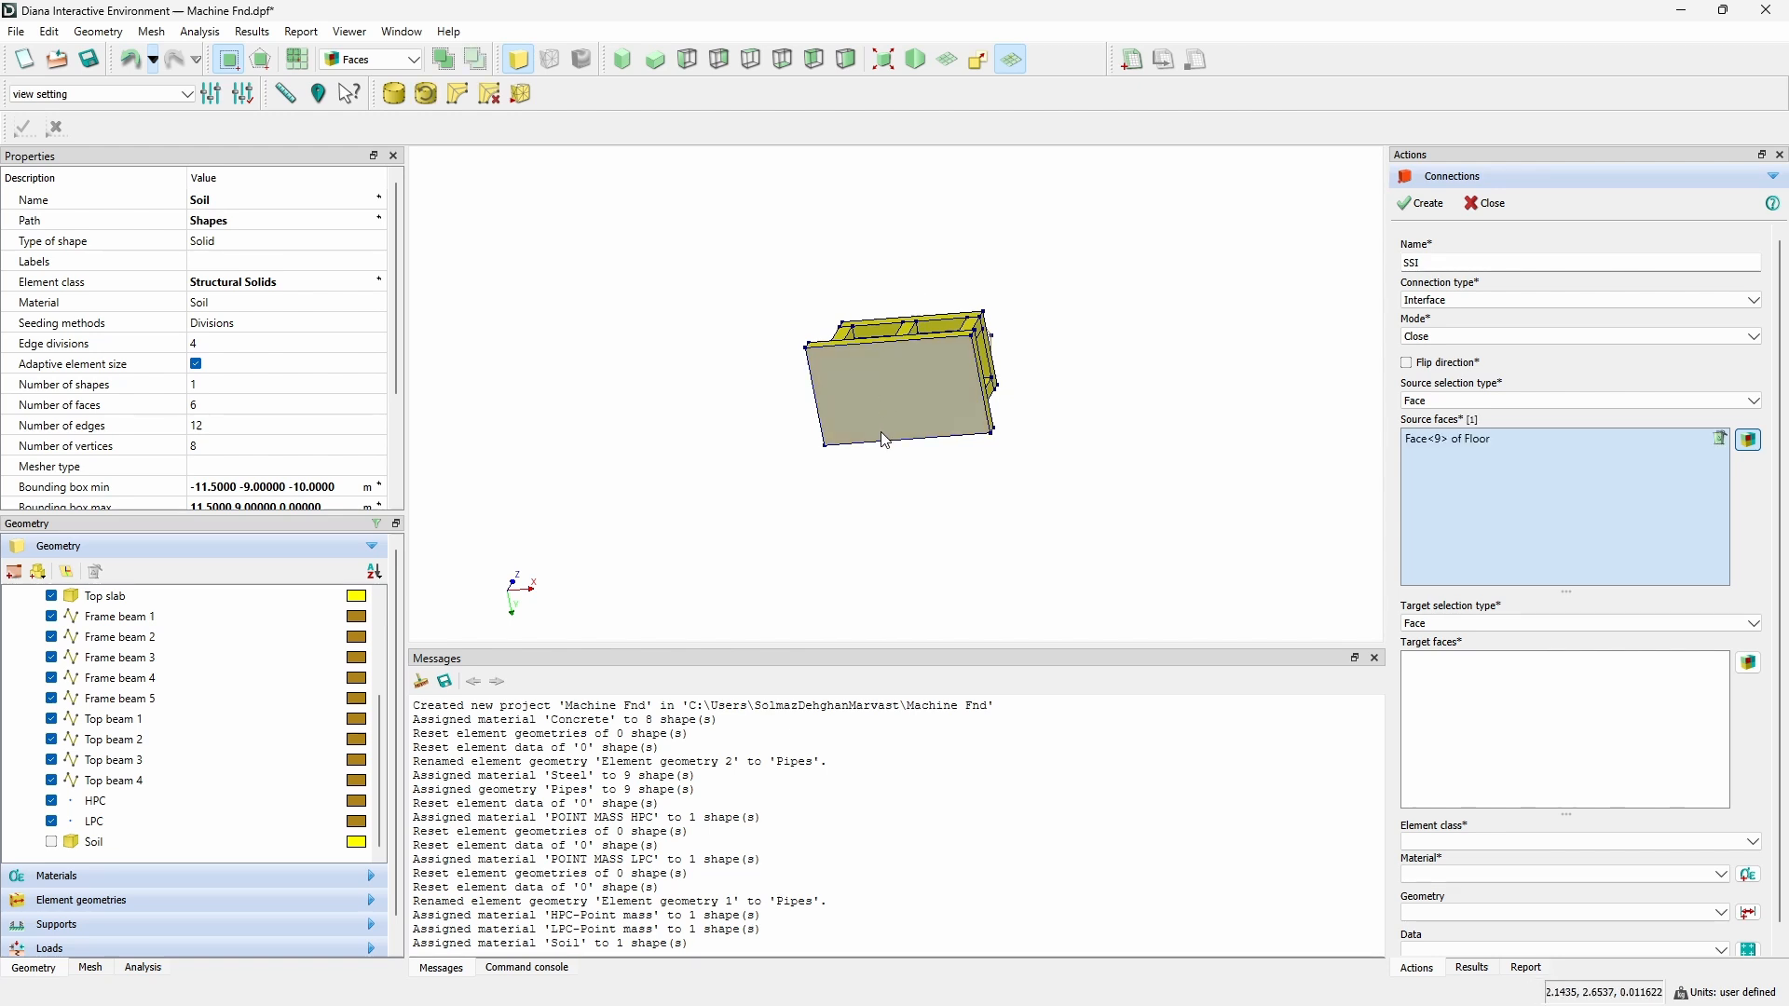
Show only the Soil block and choose its top face as the target face of the SSI connection.
{"action": "left_click", "coordinate": [1496, 705]}
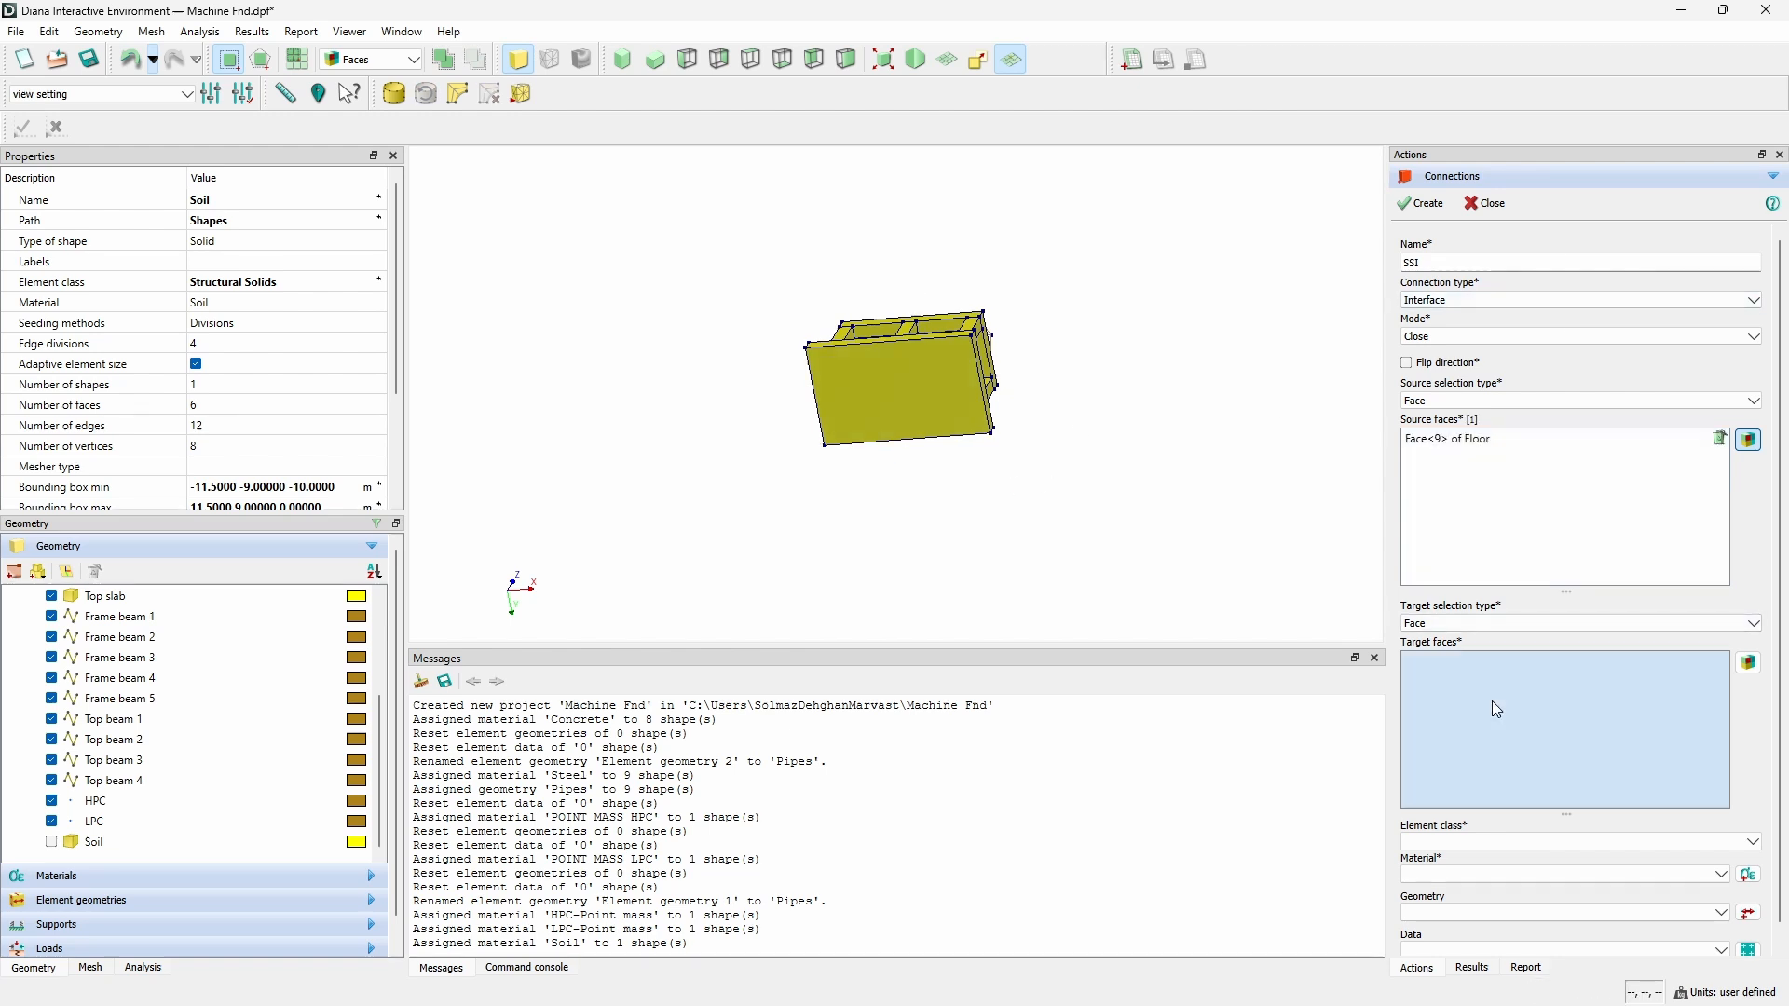
{"action": "left_click", "coordinate": [51, 841]}
{"action": "scroll", "coordinate": [75, 611], "scroll_direction": "up", "scroll_amount": 2}
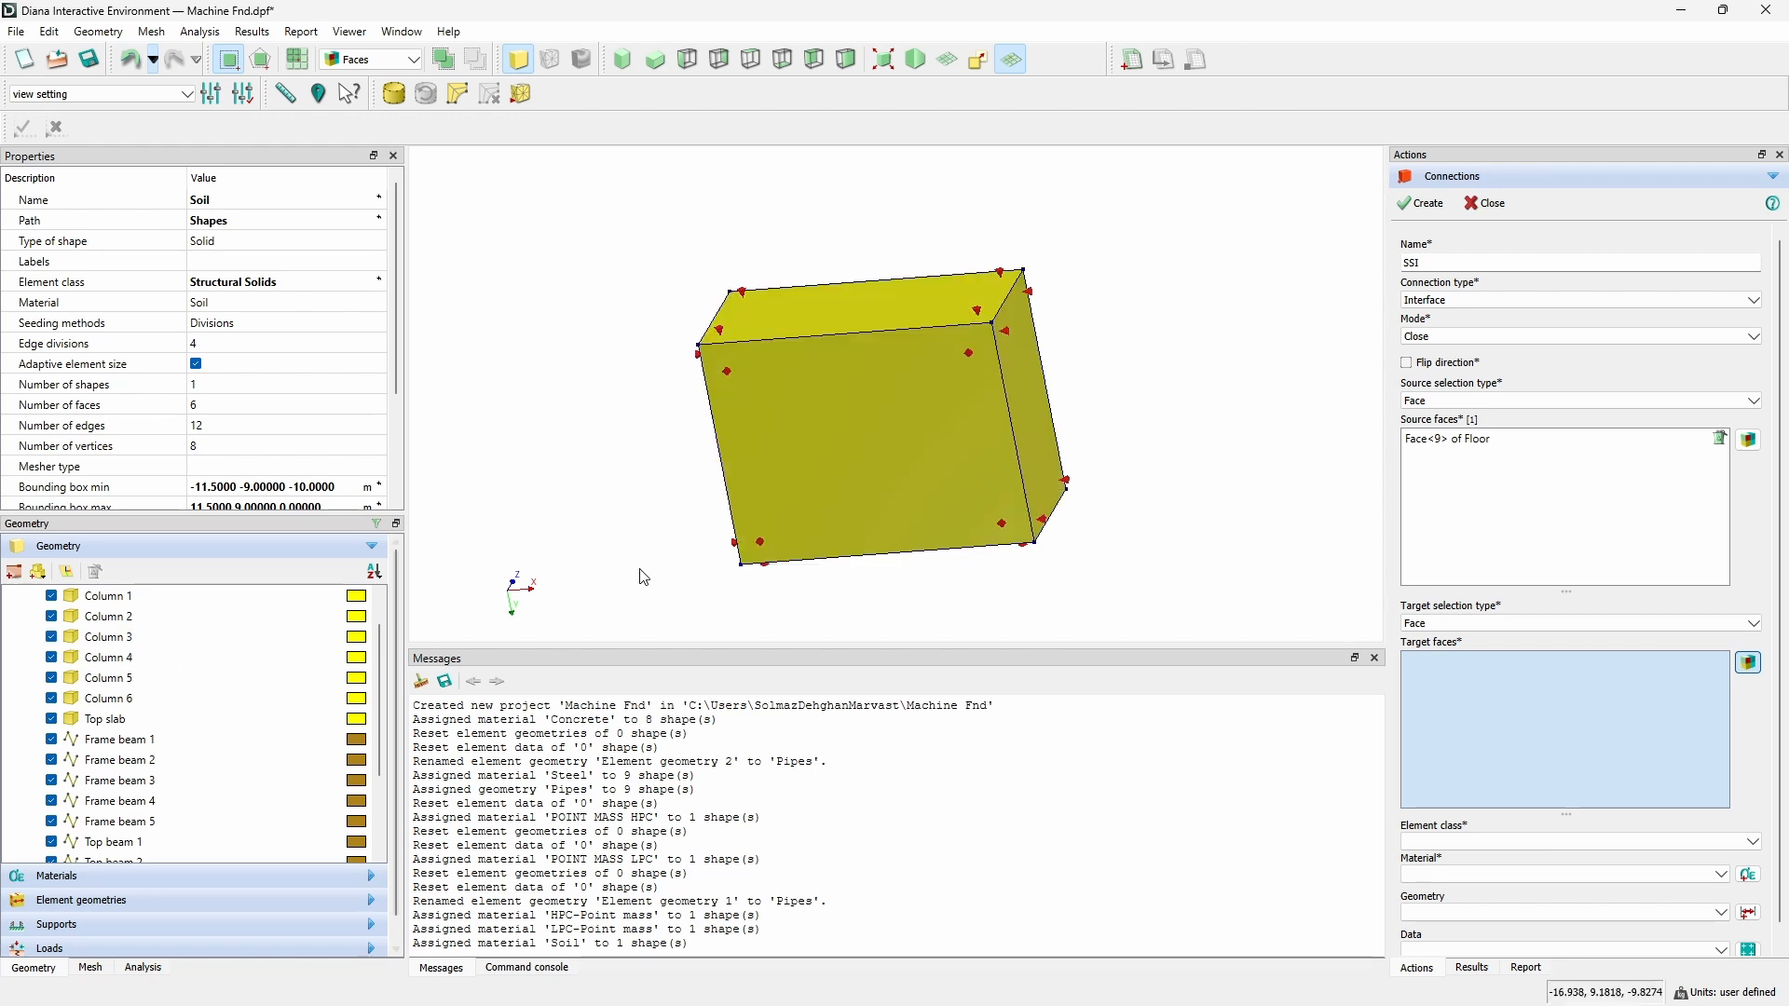
{"action": "scroll", "coordinate": [119, 848], "scroll_direction": "down", "scroll_amount": 2}
{"action": "left_click", "coordinate": [120, 843]}
{"action": "right_click", "coordinate": [121, 841]}
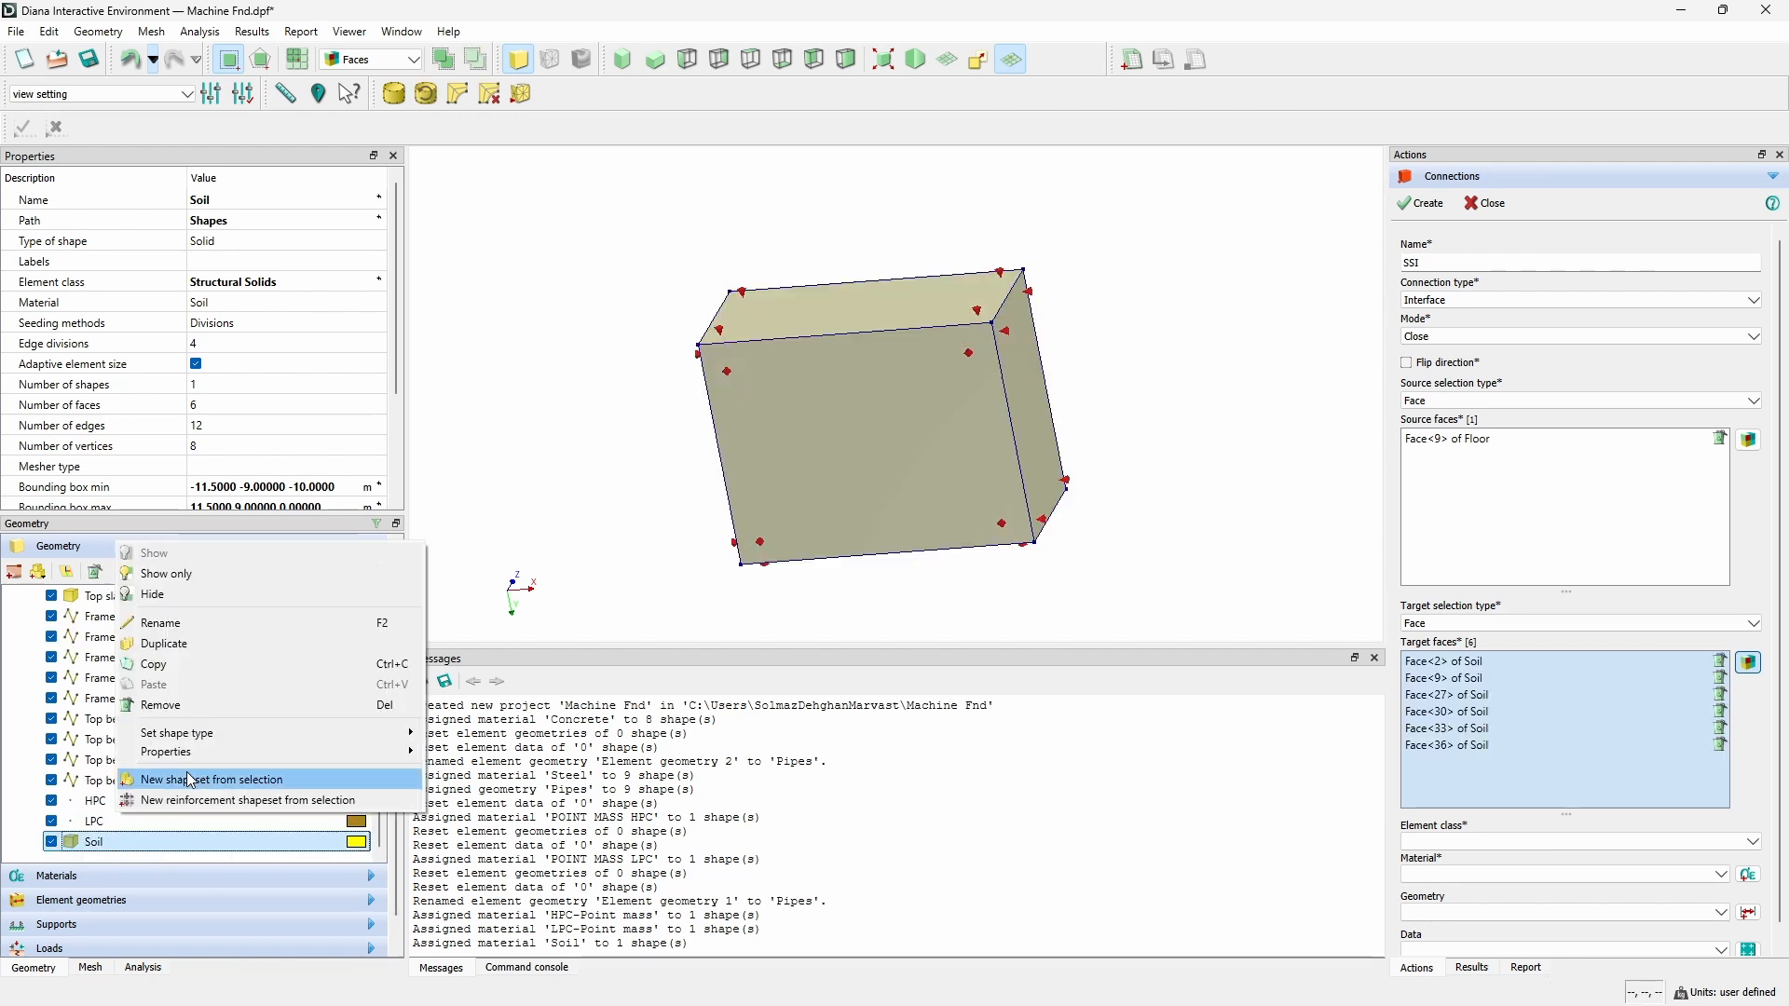
{"action": "left_click", "coordinate": [193, 582]}
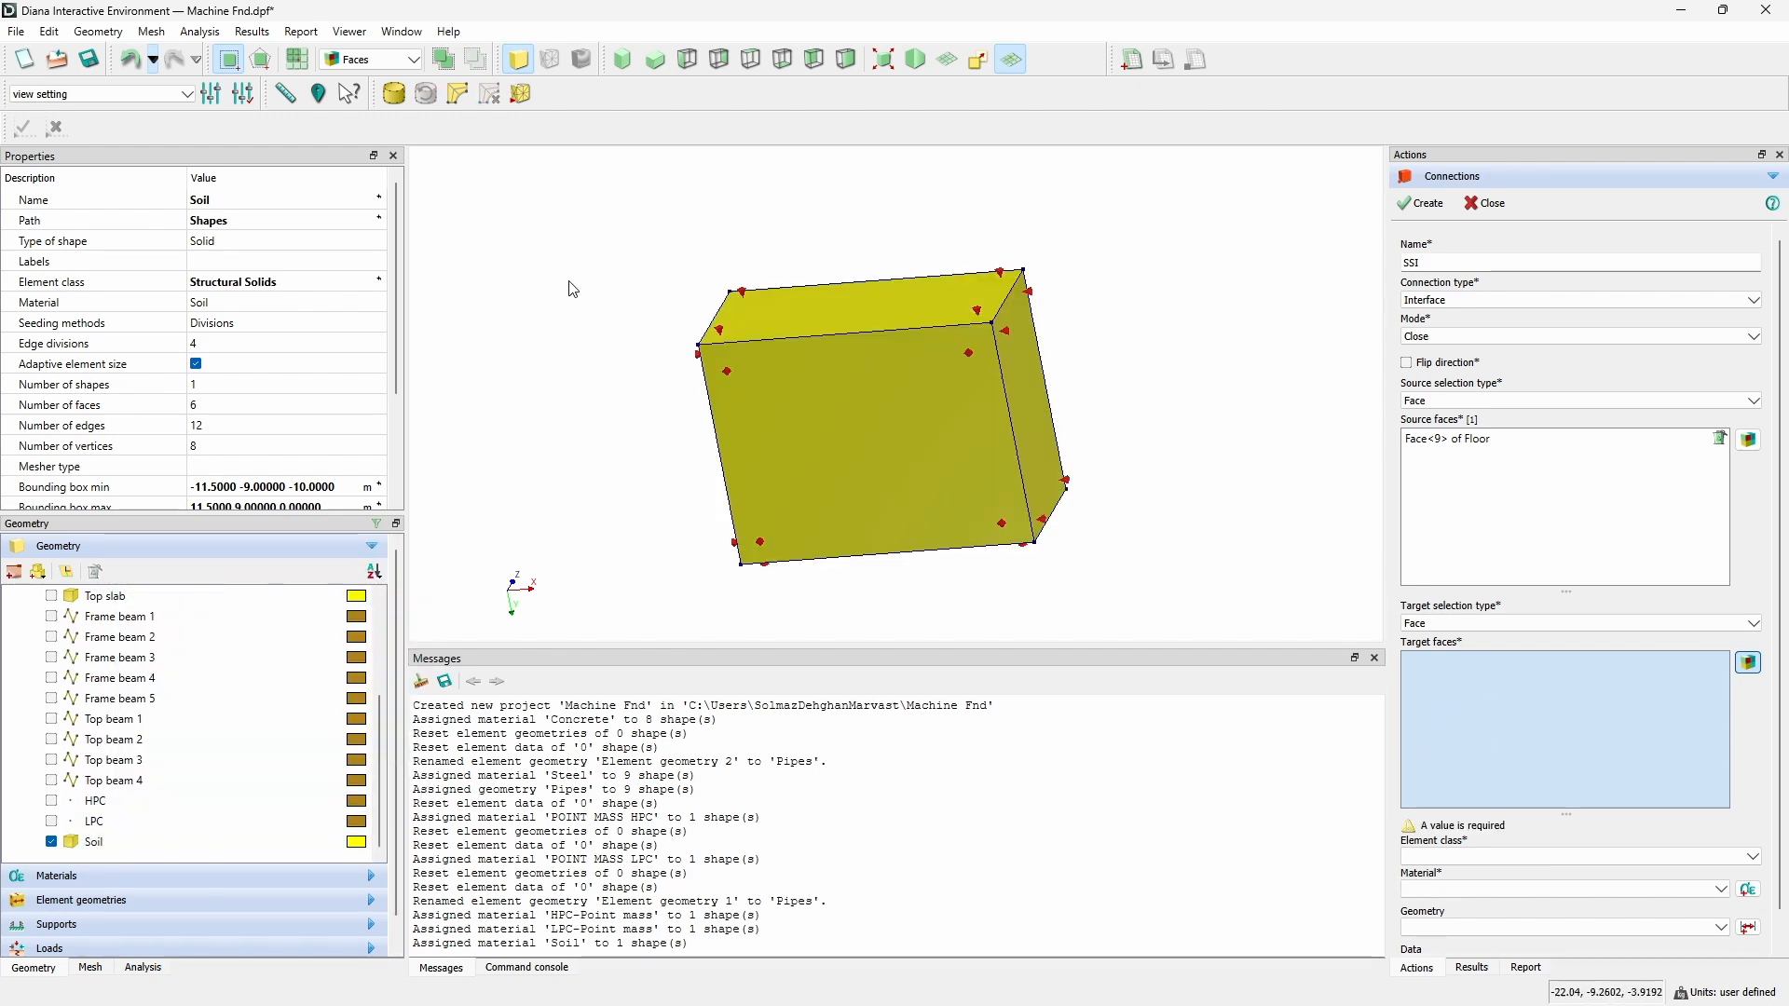
{"action": "left_click", "coordinate": [626, 59]}
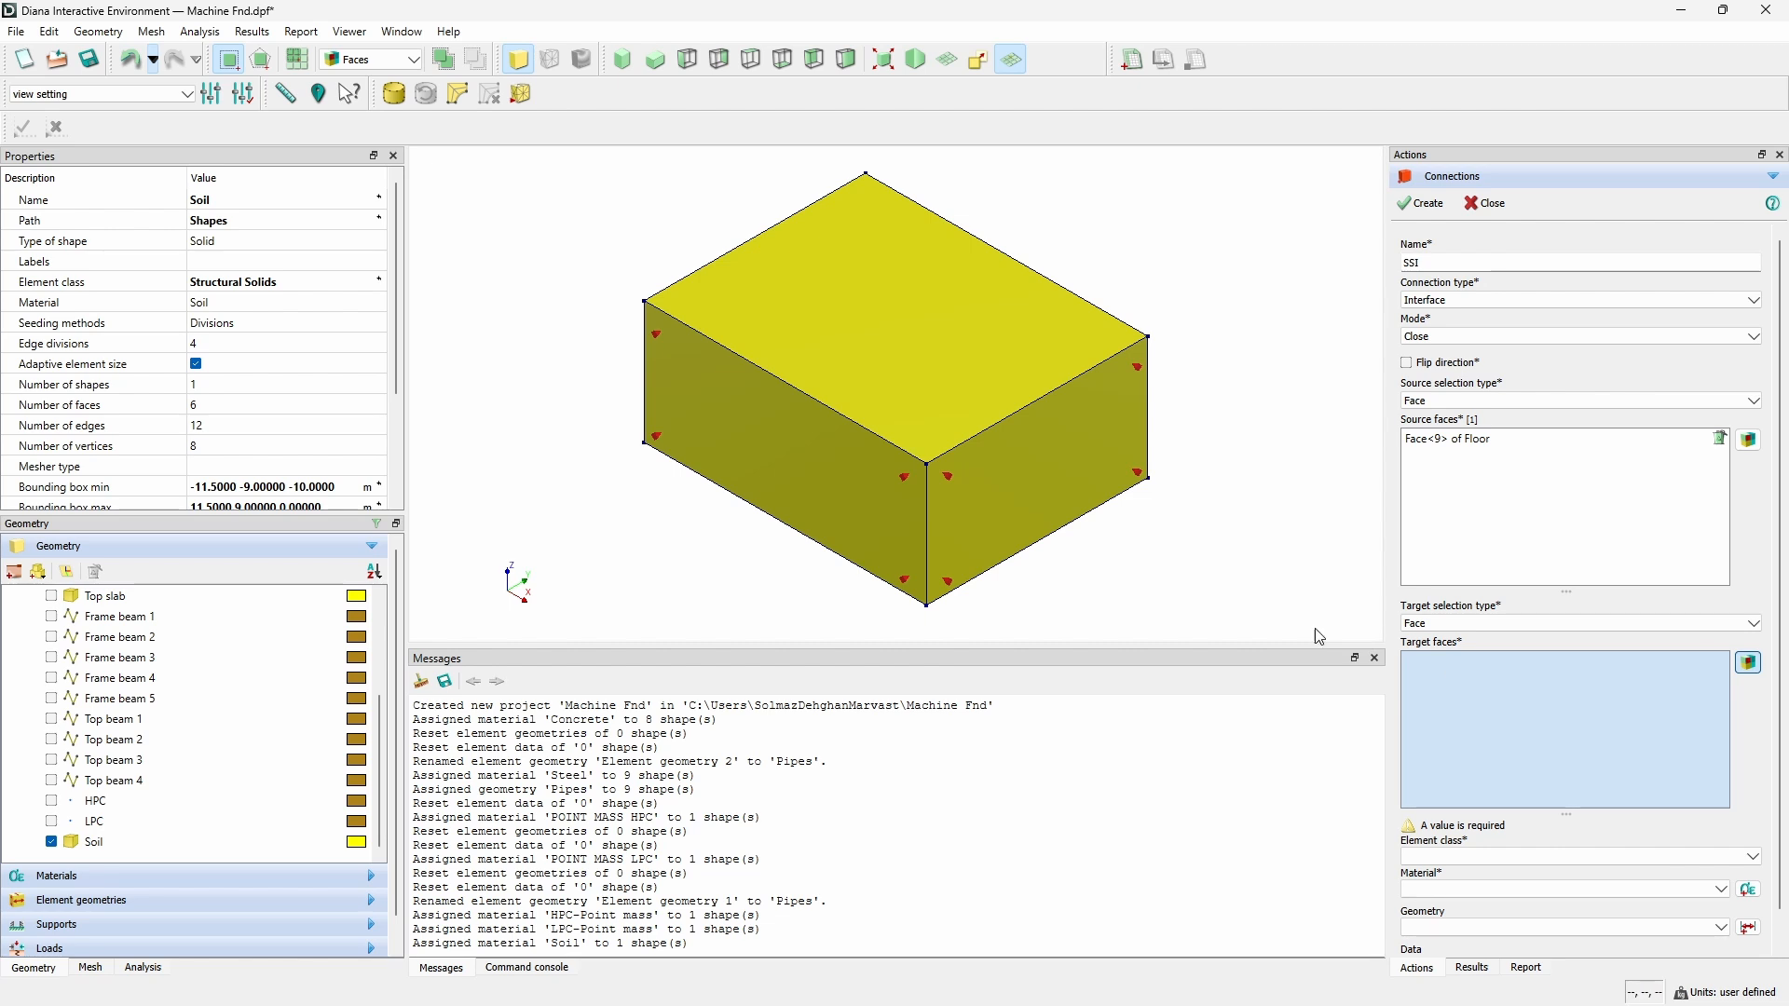
{"action": "left_click", "coordinate": [904, 338]}
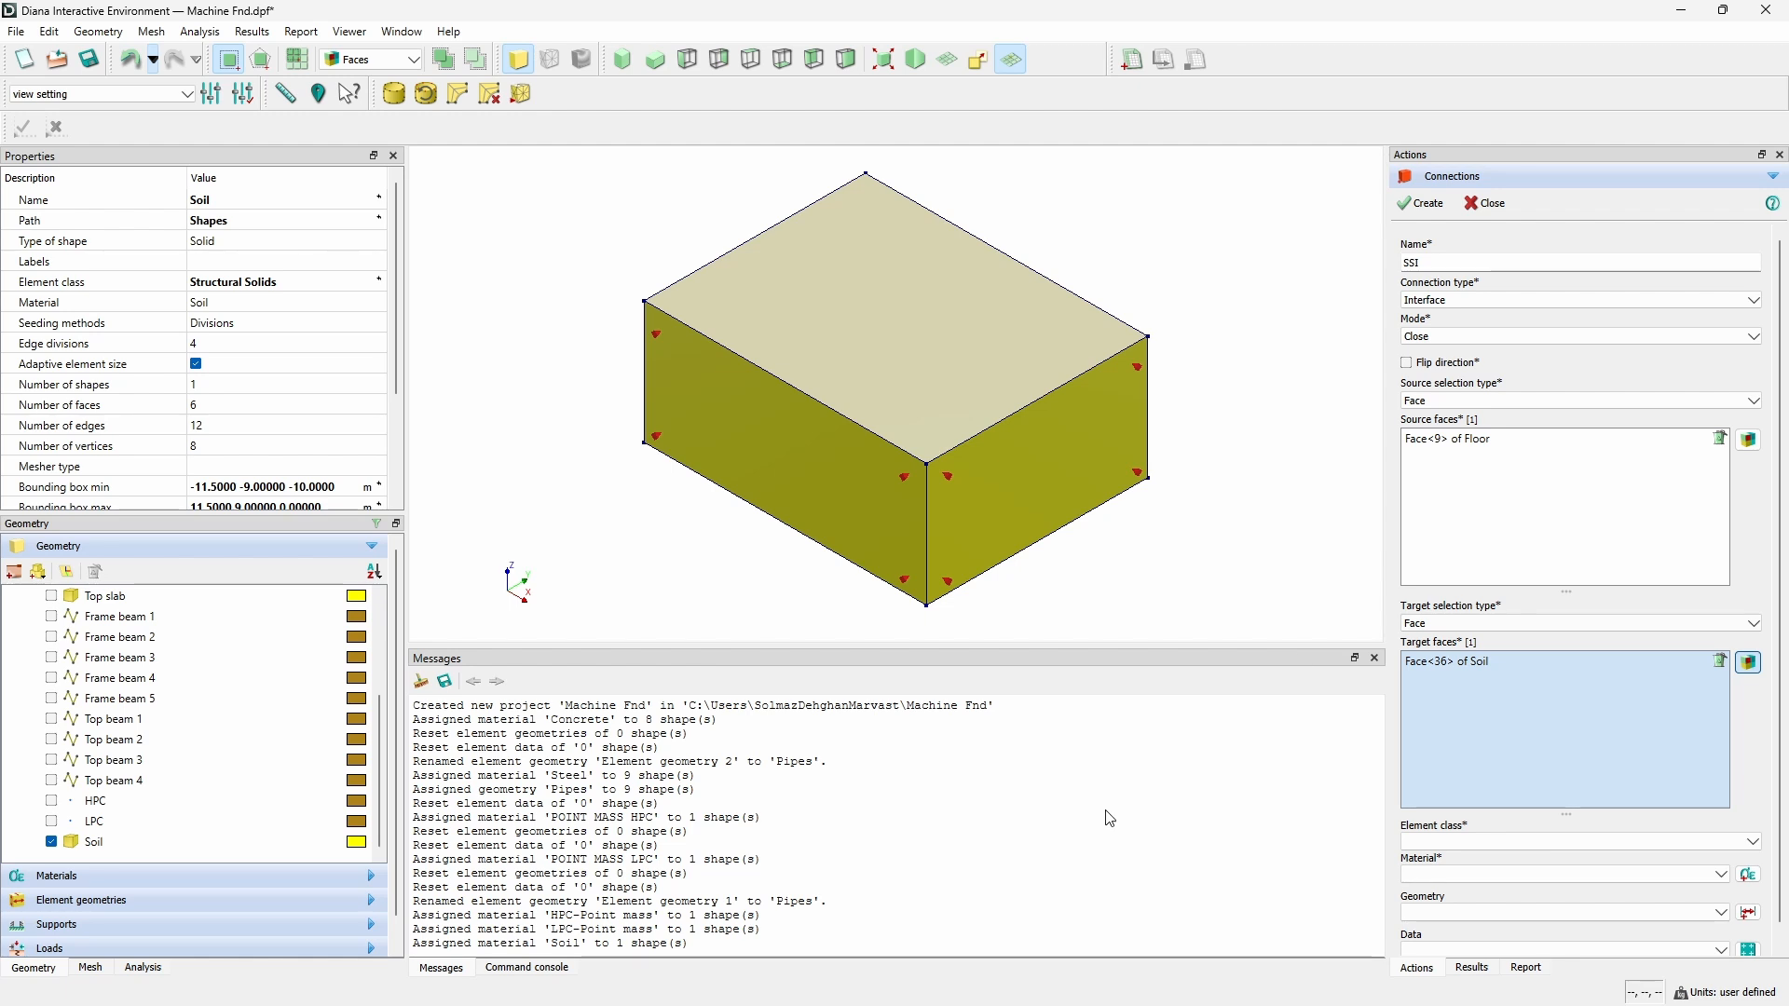
Set the SSI connection's element class to Structural Plane Interfaces and add an interface material SSI with the Nonlinear elasticity model.
{"action": "left_click", "coordinate": [1754, 843]}
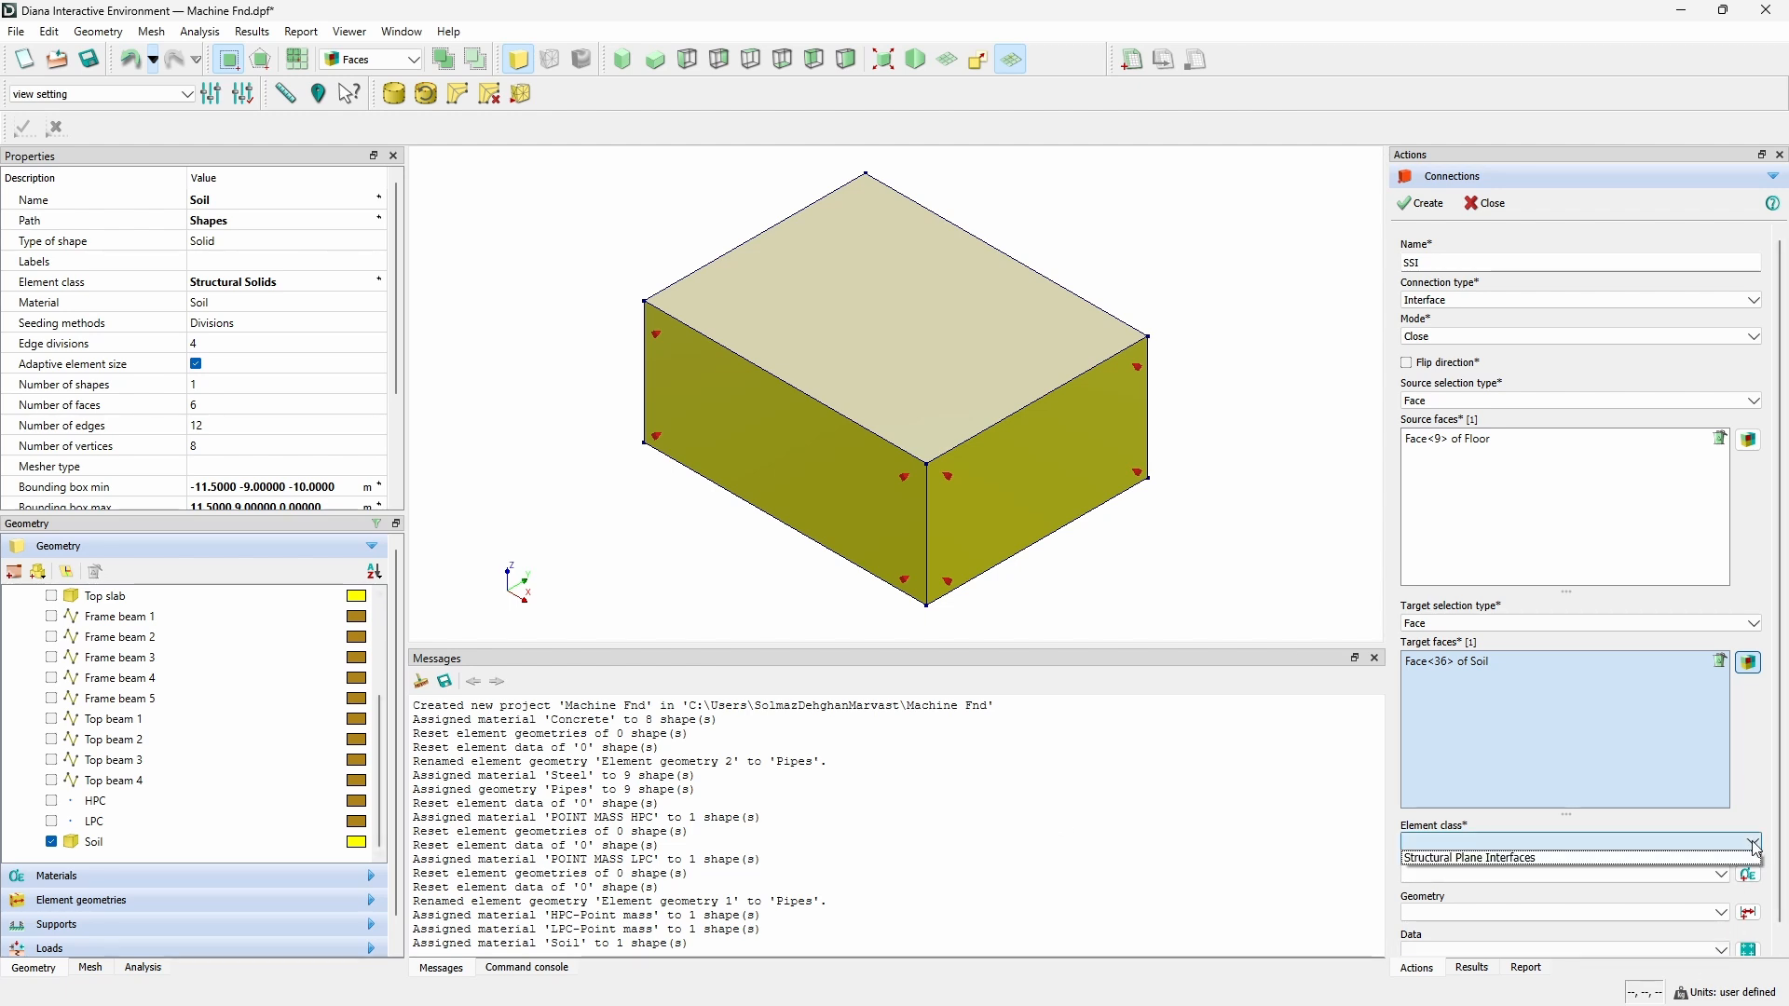
{"action": "left_click", "coordinate": [1441, 859]}
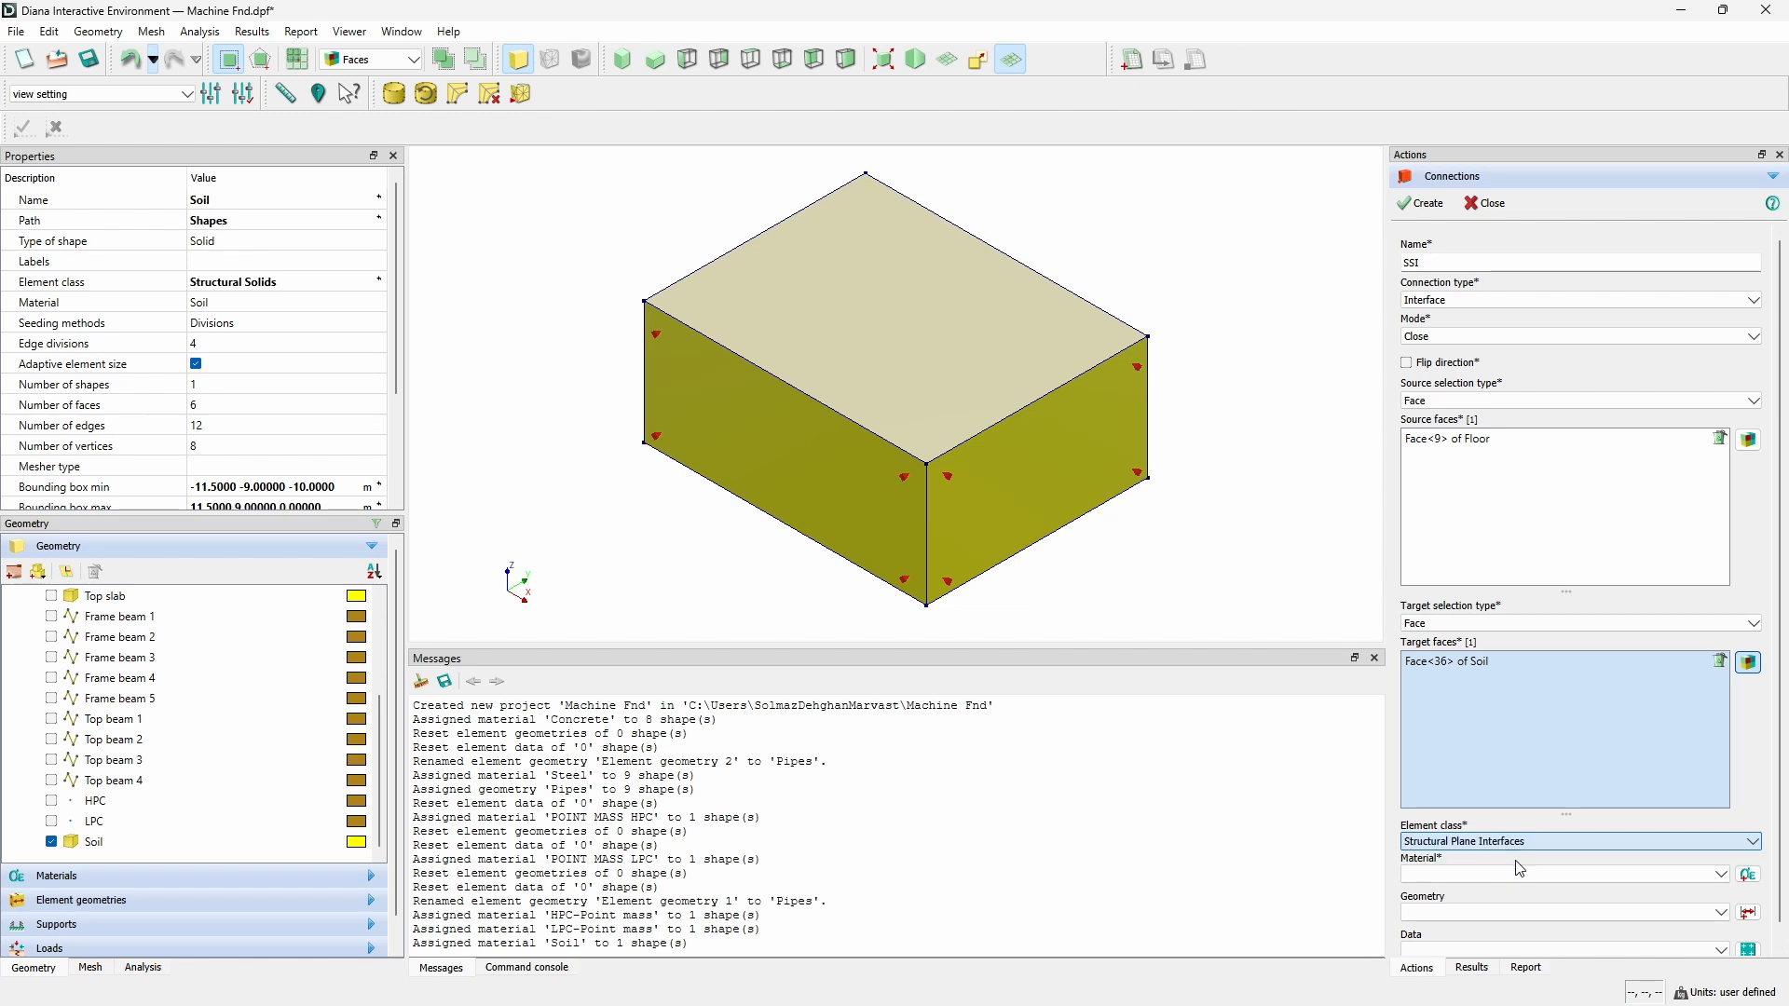
{"action": "left_click", "coordinate": [1750, 874]}
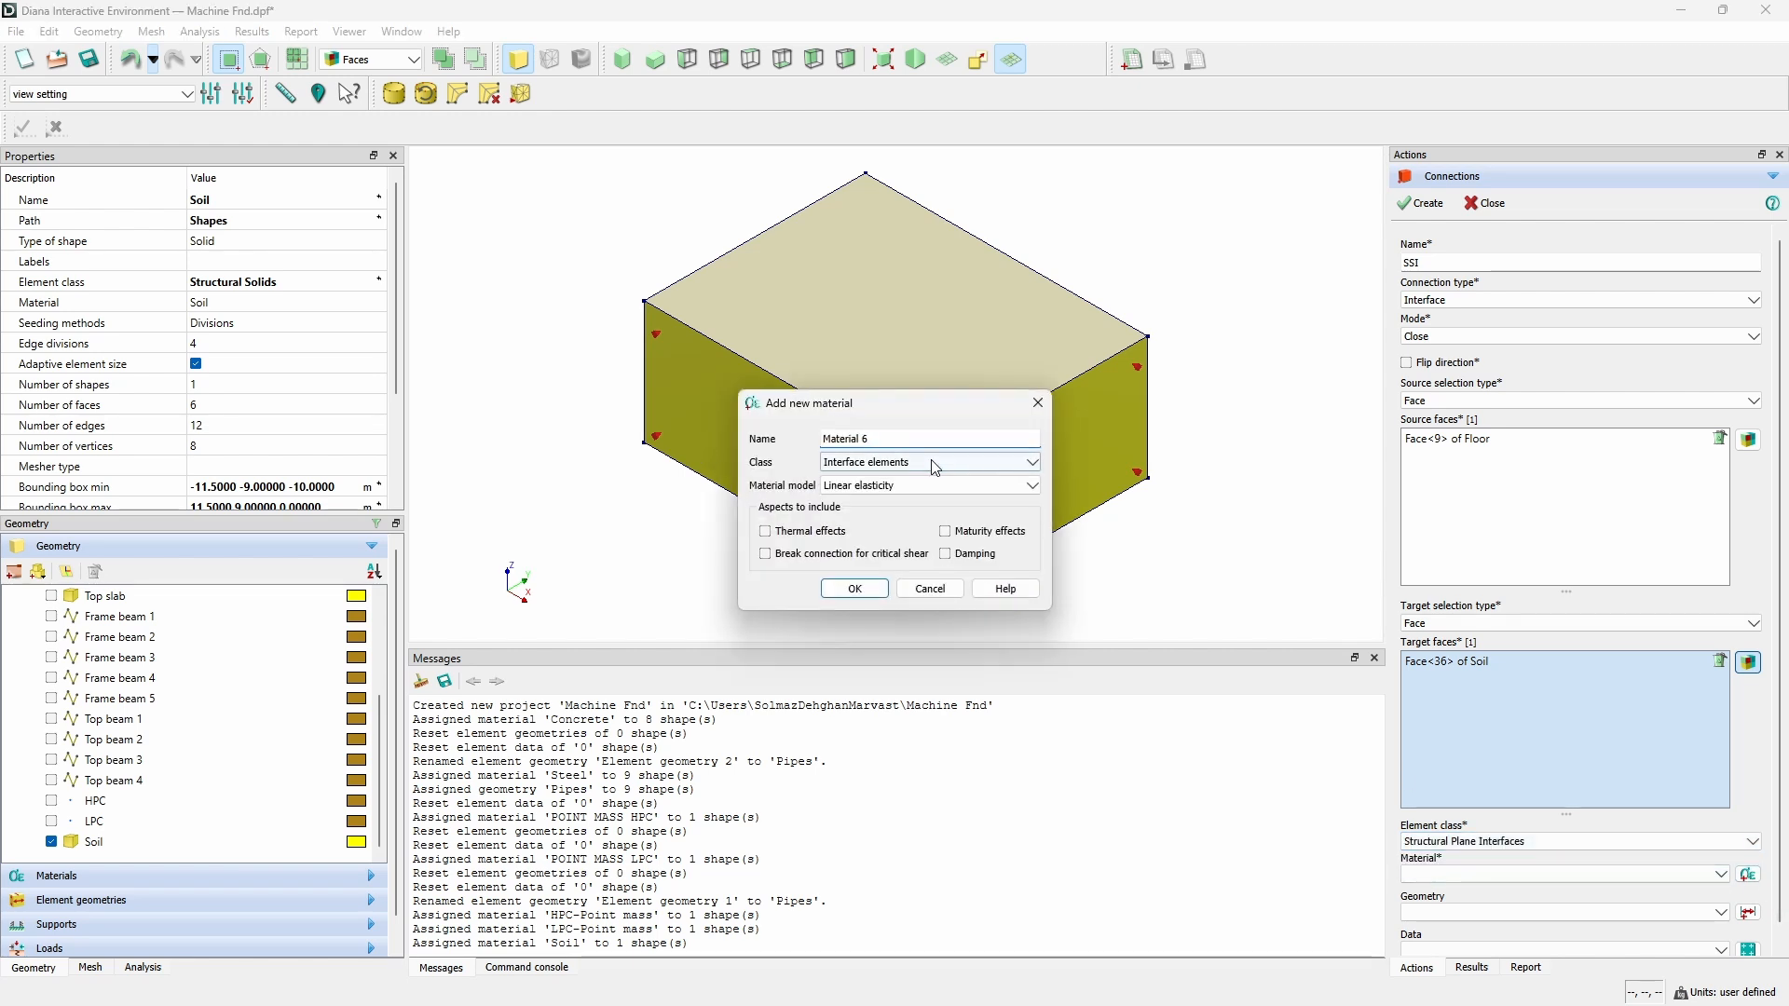
{"action": "triple_click", "coordinate": [912, 436]}
{"action": "type", "text": "SSI"}
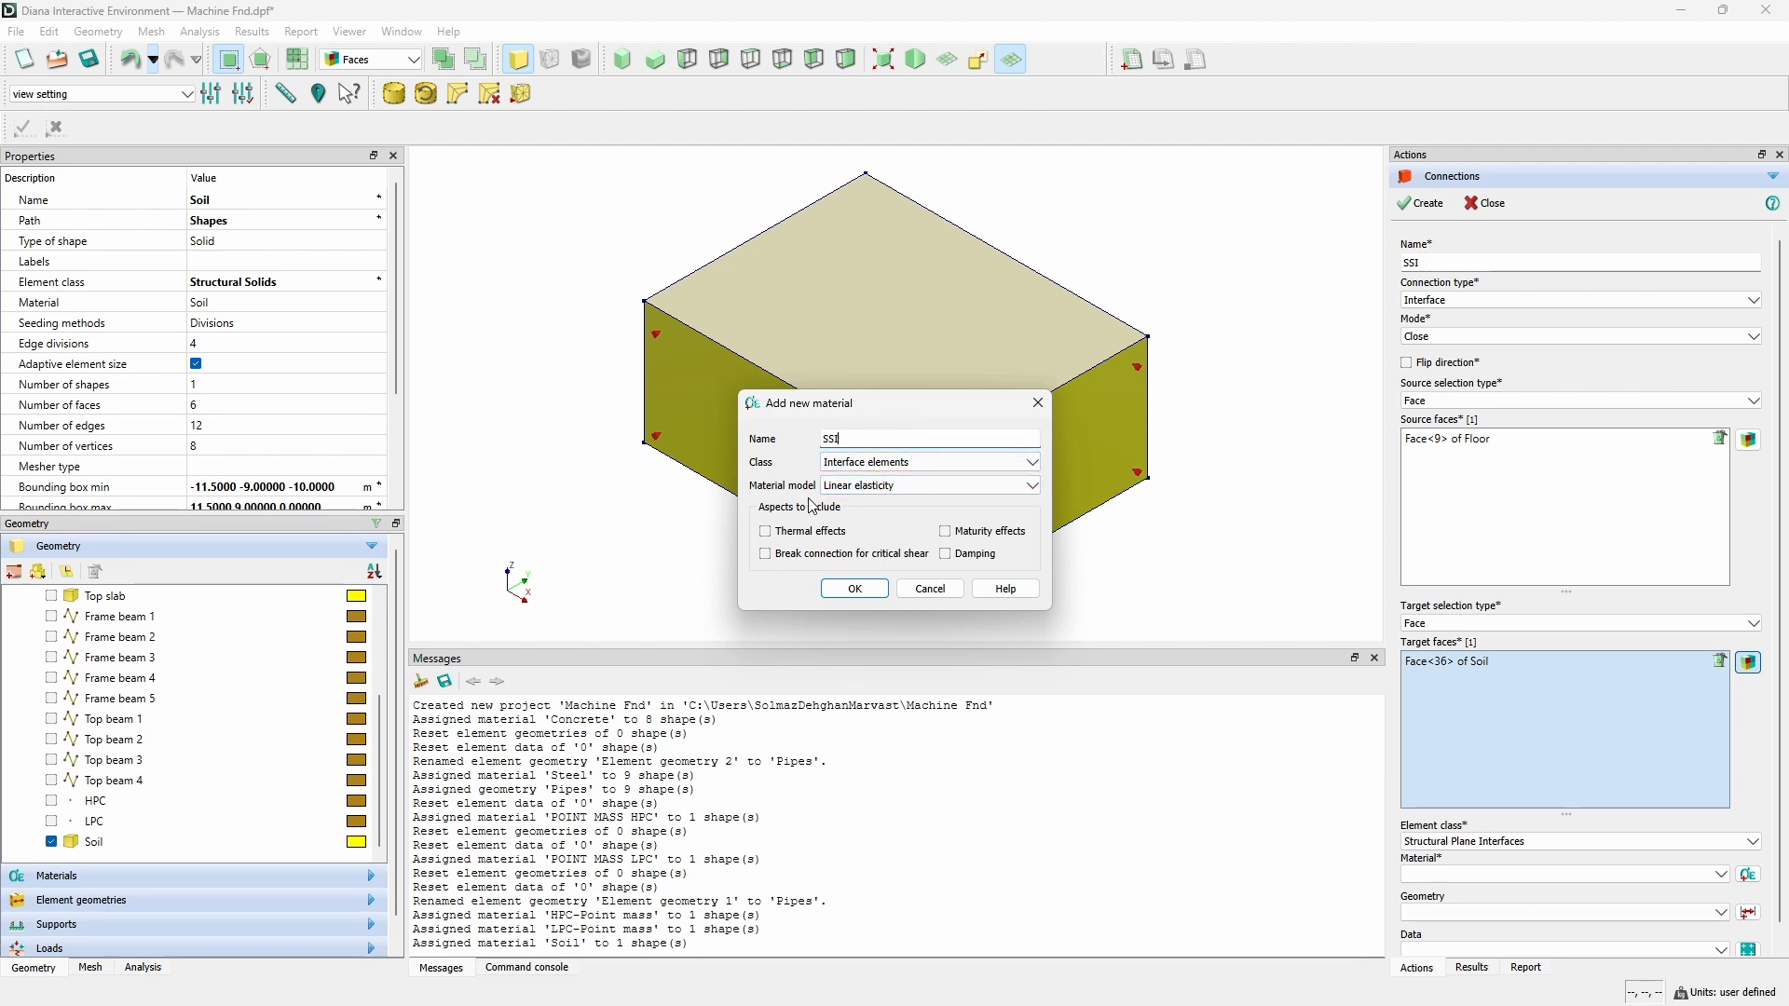
{"action": "left_click", "coordinate": [895, 488]}
{"action": "left_click", "coordinate": [905, 517]}
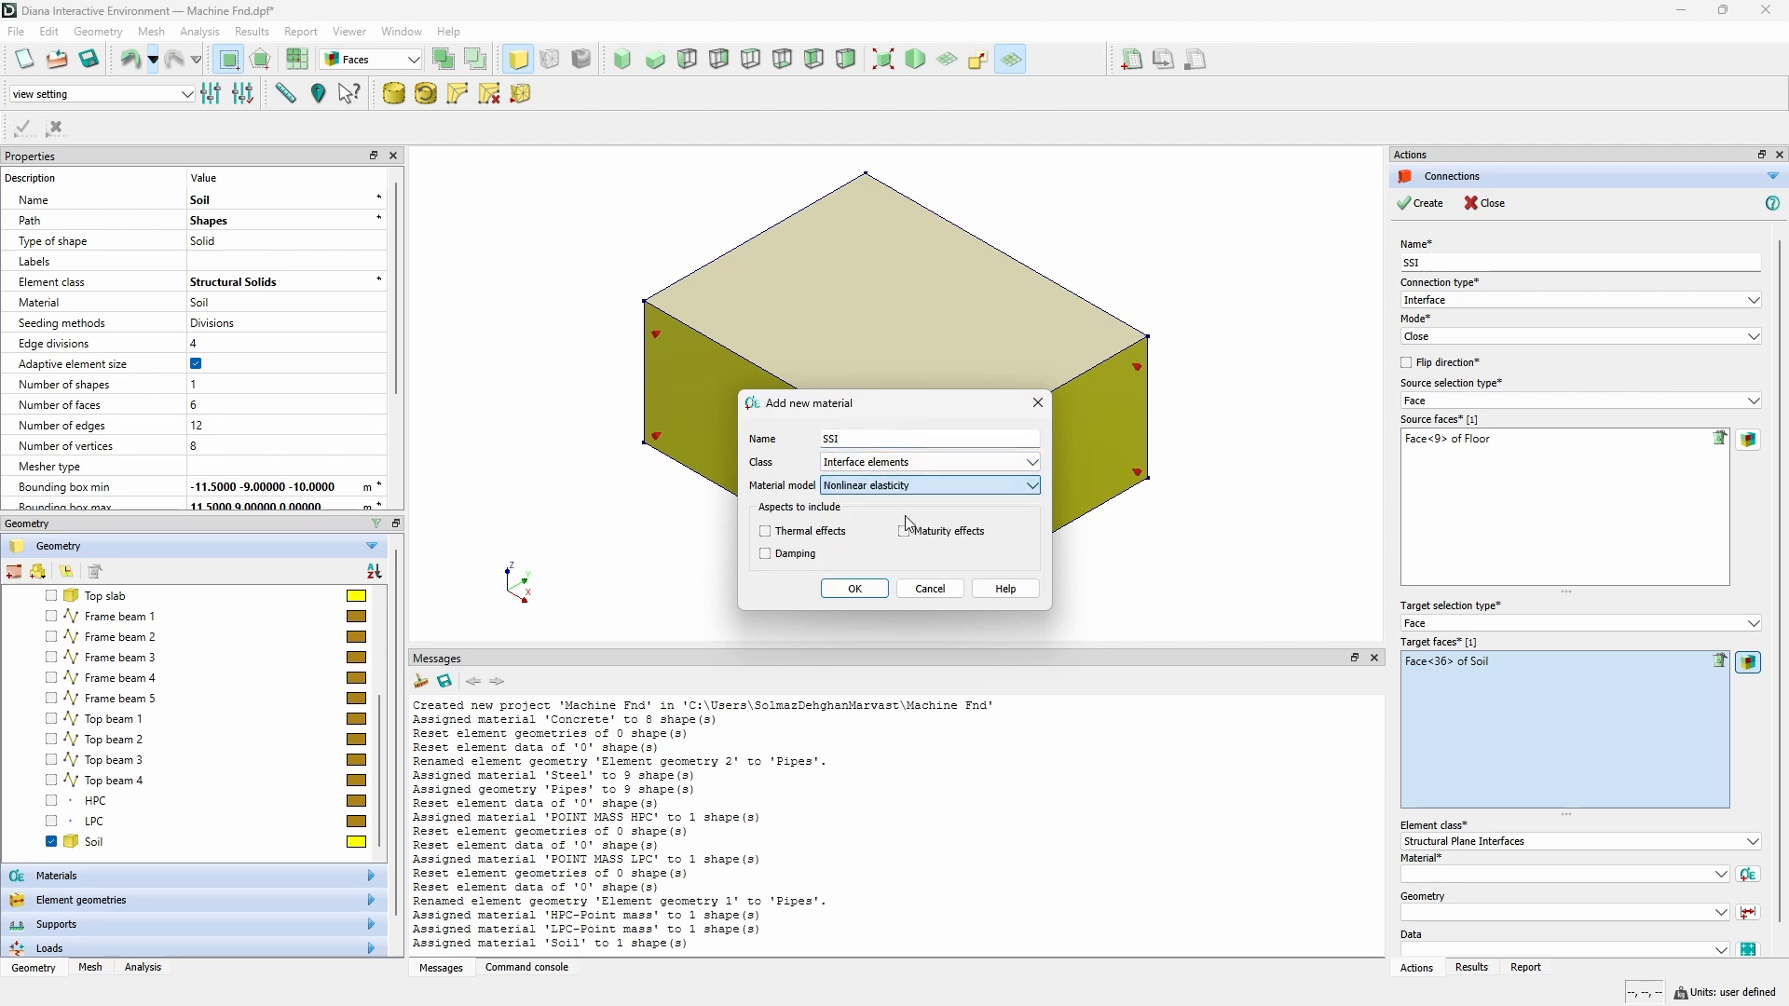
{"action": "left_click", "coordinate": [854, 590]}
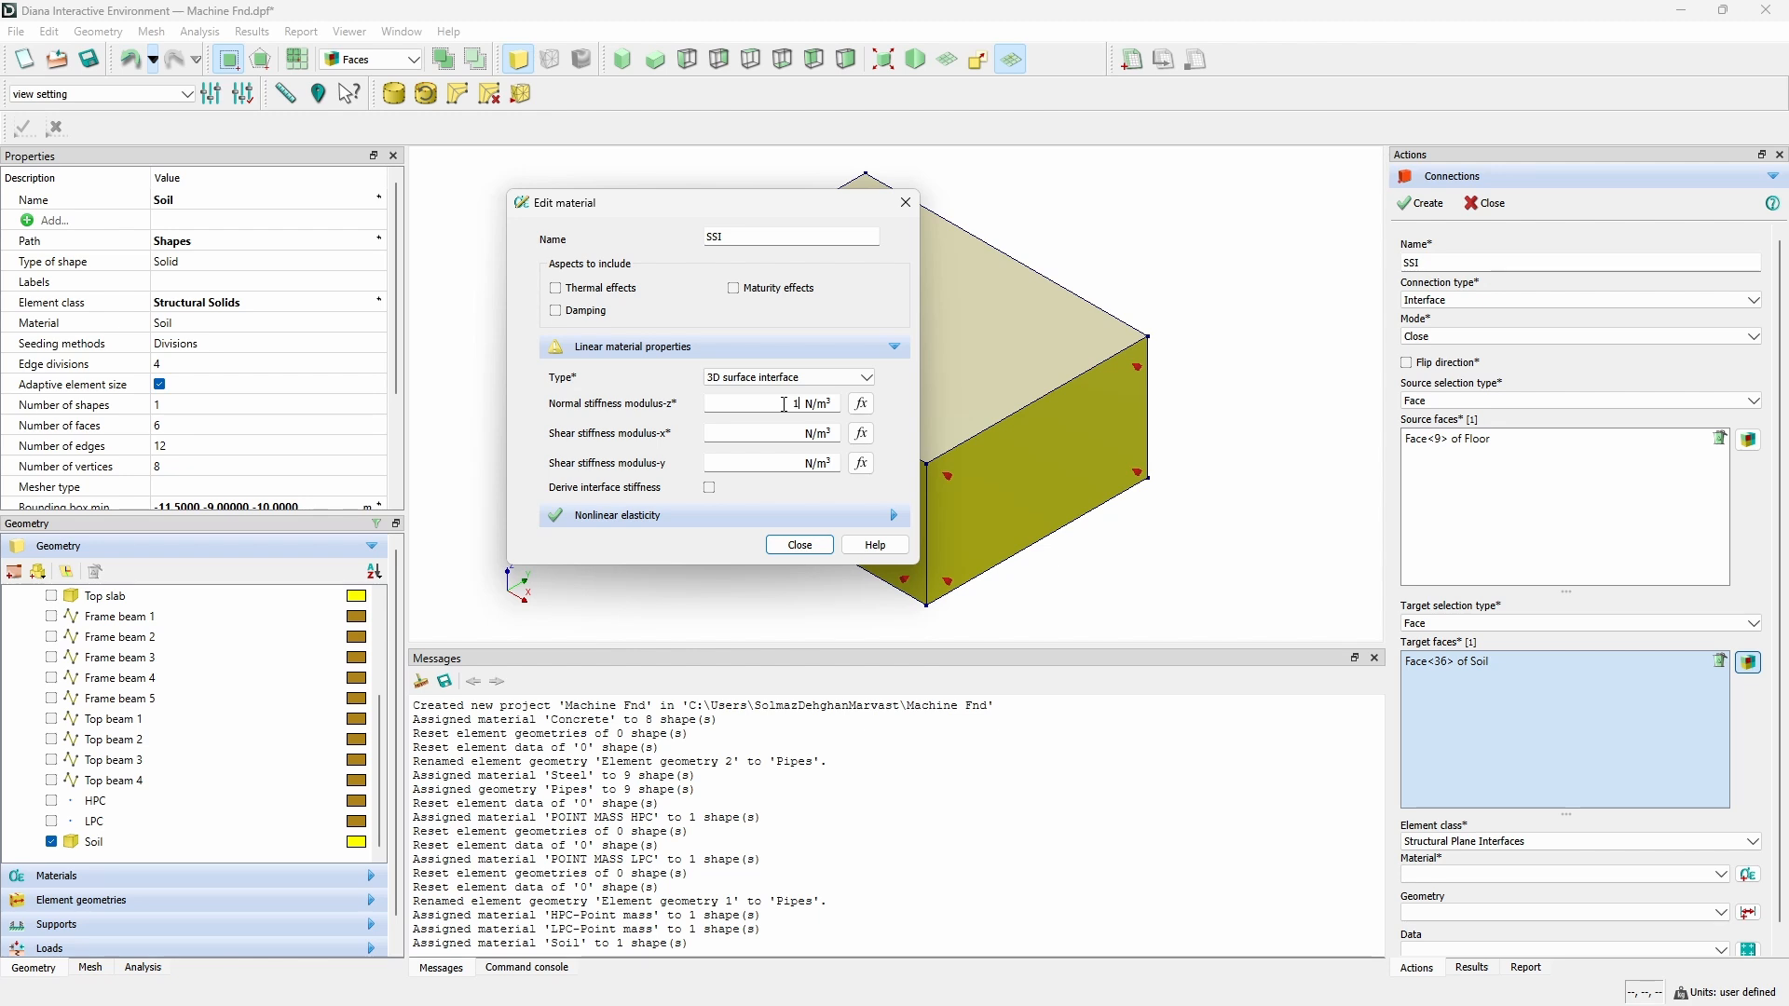
Set the SSI material's normal stiffness modulus-z to 1e12 N/m³ and its shear stiffness modulus-x to 1e10 N/m³.
{"action": "type", "text": "1e12"}
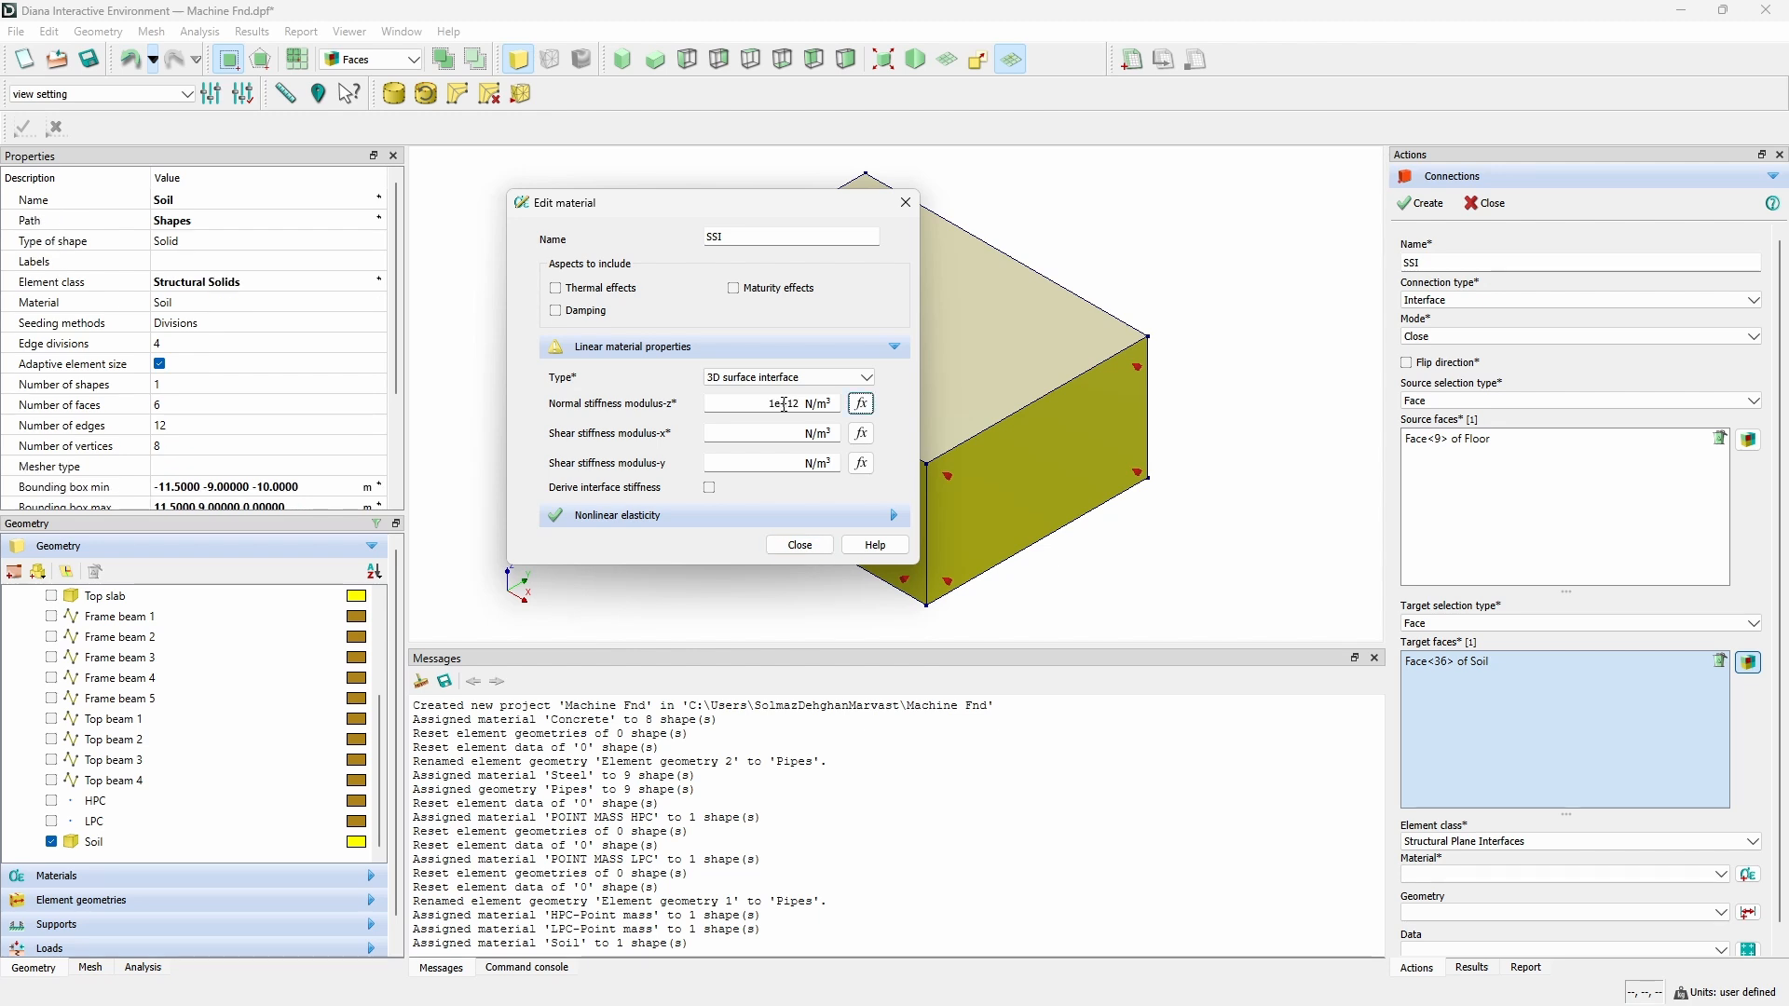
{"action": "key", "text": "Tab"}
{"action": "type", "text": "1e+10"}
{"action": "key", "text": "Tab"}
Set the SSI material's nonlinear elasticity to No-tension with constant shear stiffness and finish editing the material.
{"action": "left_click", "coordinate": [686, 518]}
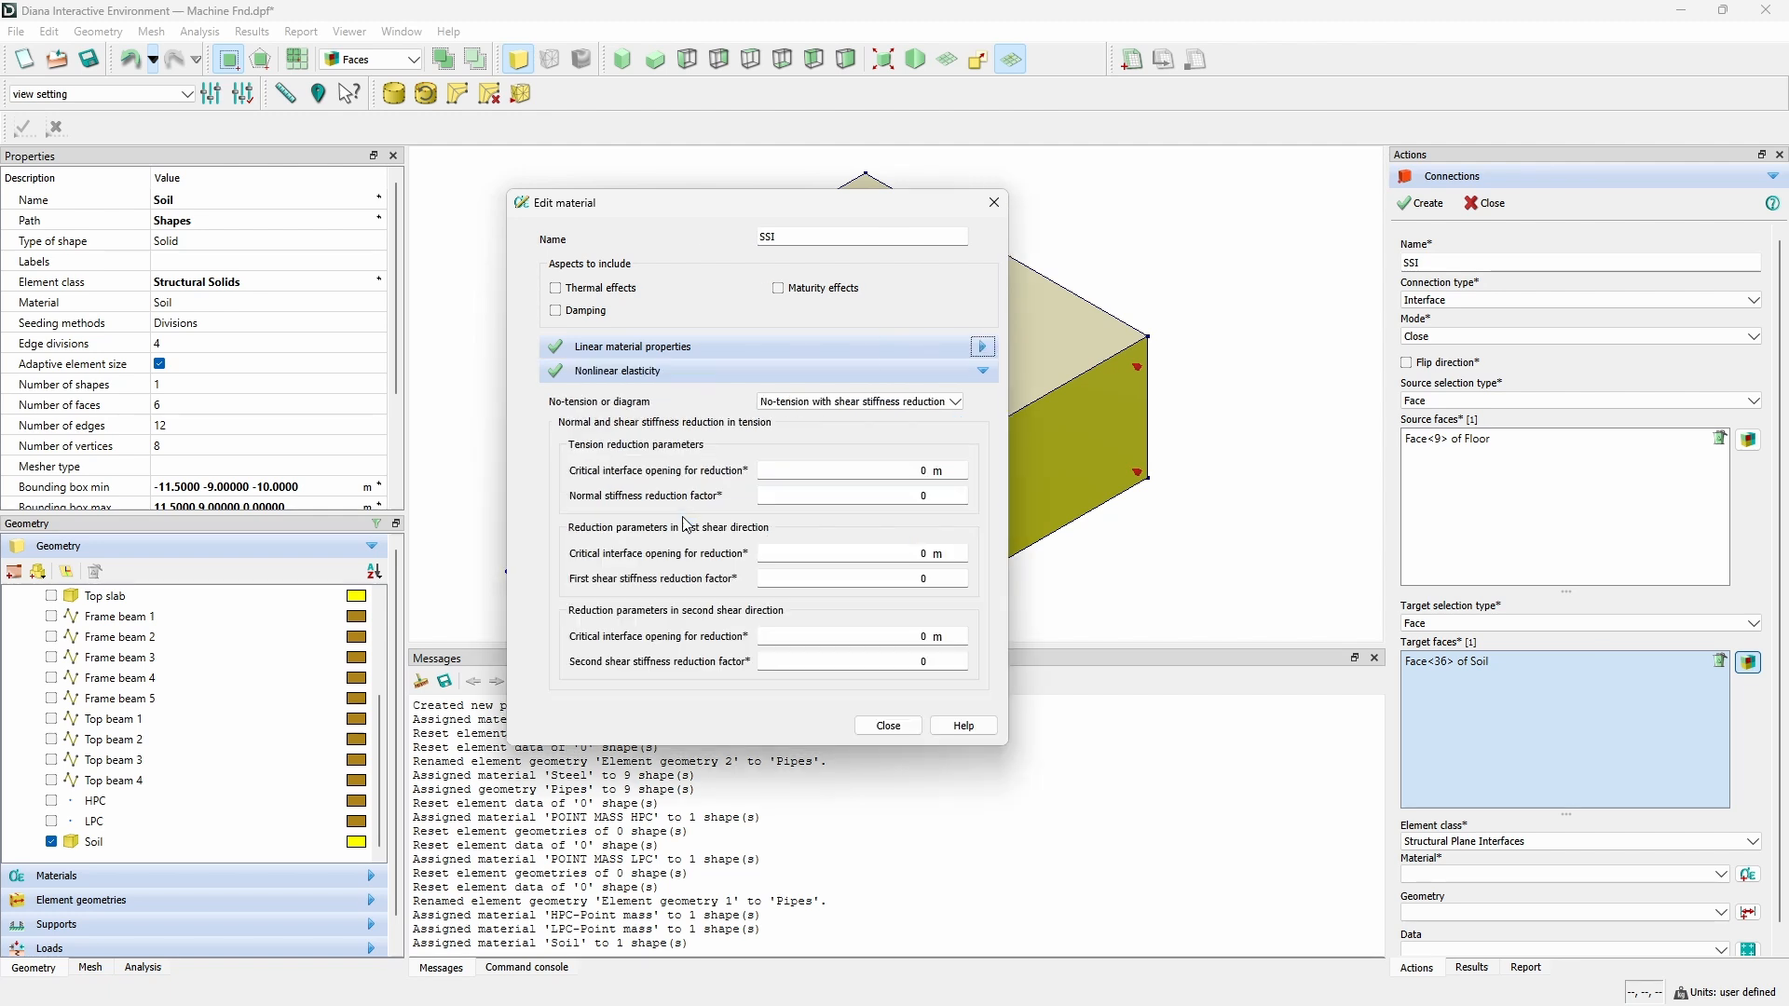
{"action": "left_click", "coordinate": [818, 408]}
{"action": "left_click", "coordinate": [846, 427]}
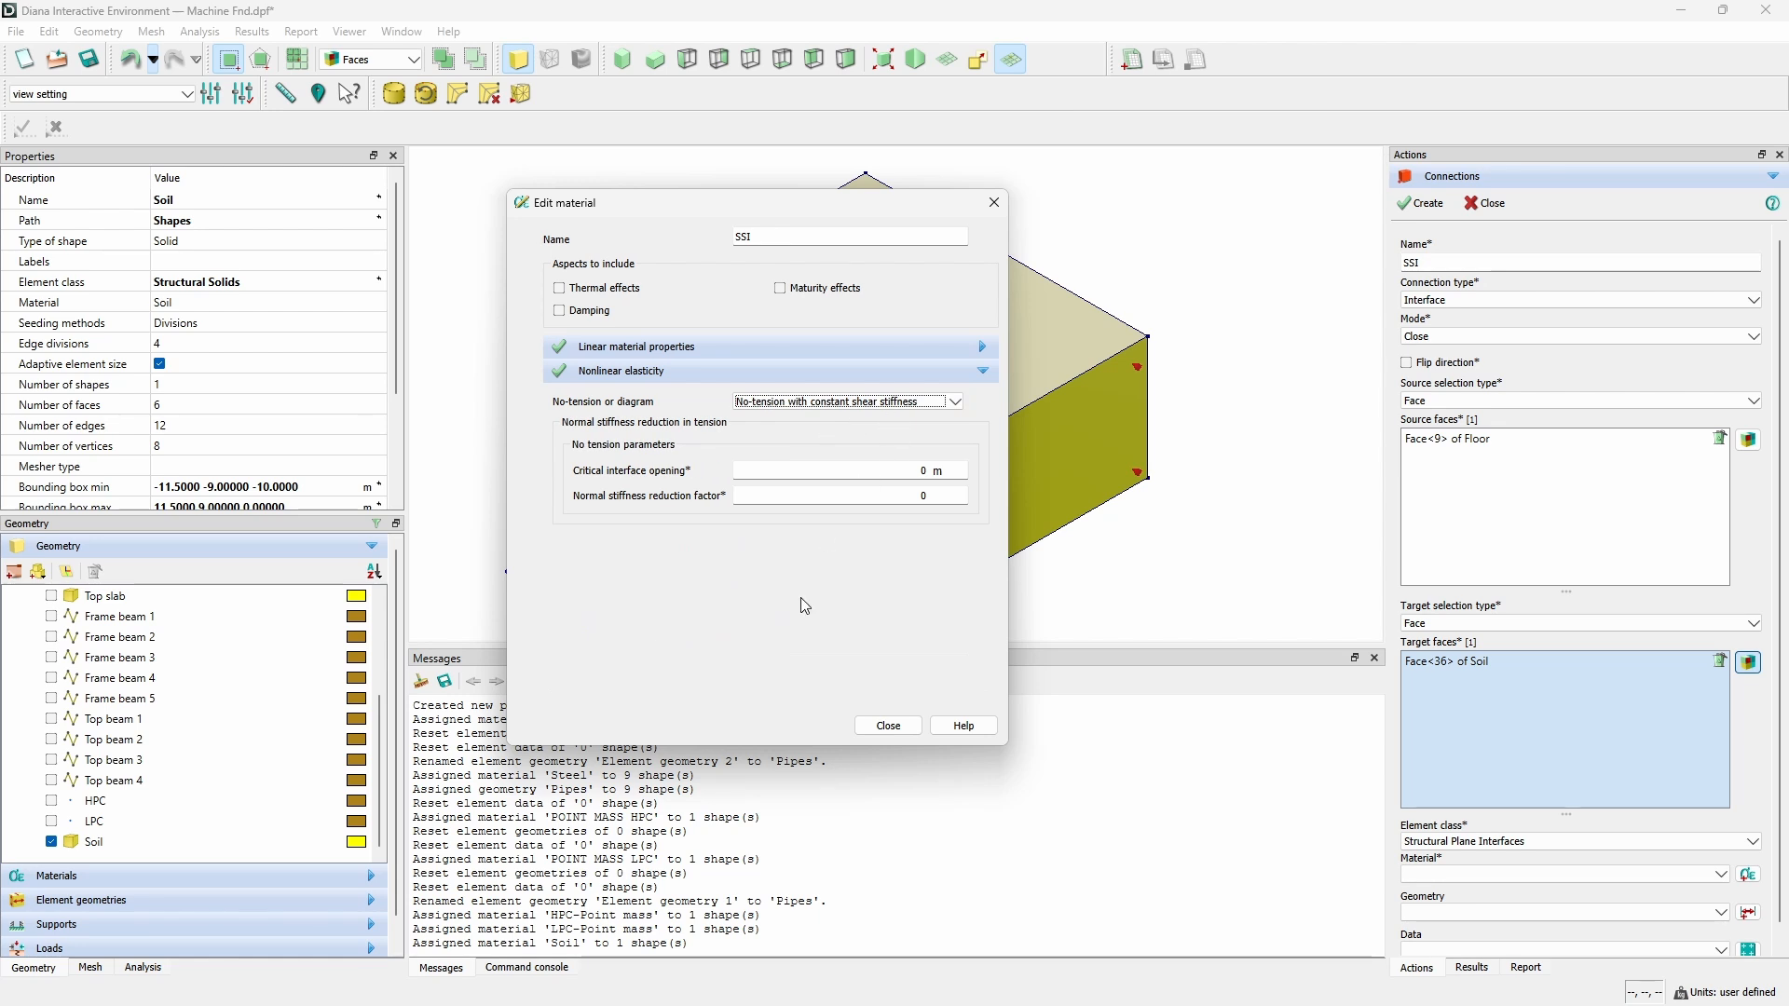
{"action": "left_click", "coordinate": [889, 727]}
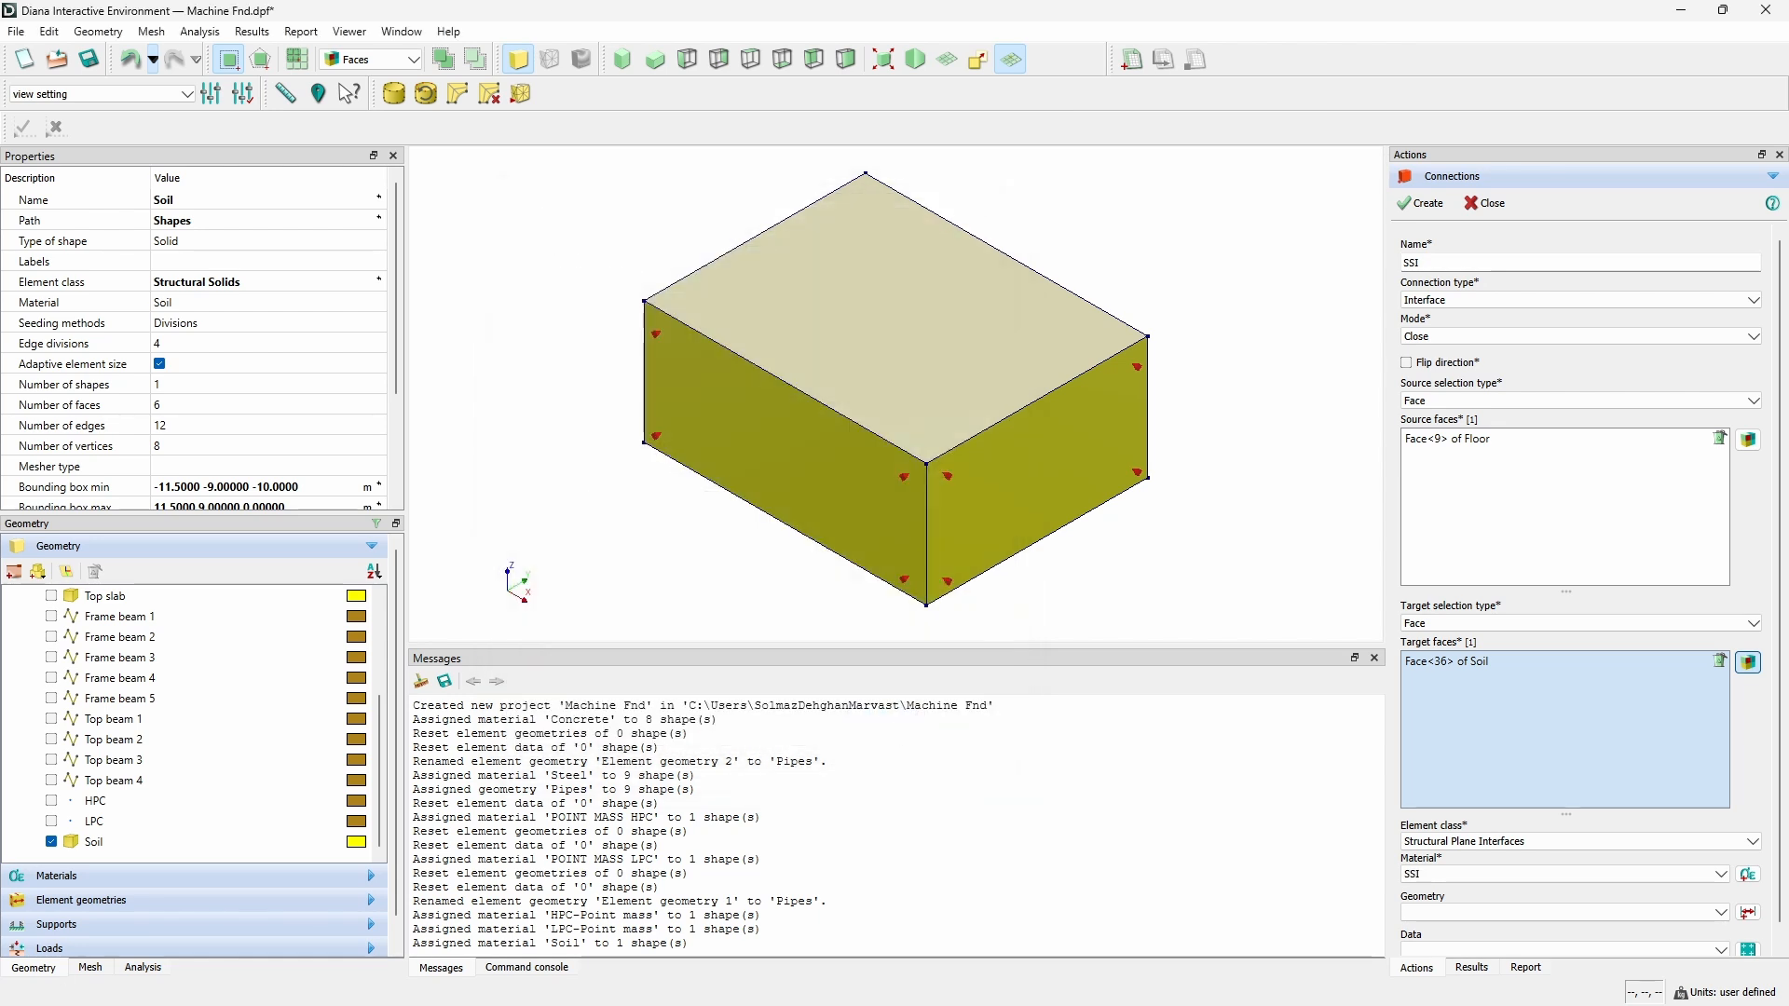
Add an element geometry named SSI for the connection, with shape type Sheets and structural surface interface elements.
{"action": "scroll", "coordinate": [1679, 801], "scroll_direction": "down", "scroll_amount": 1}
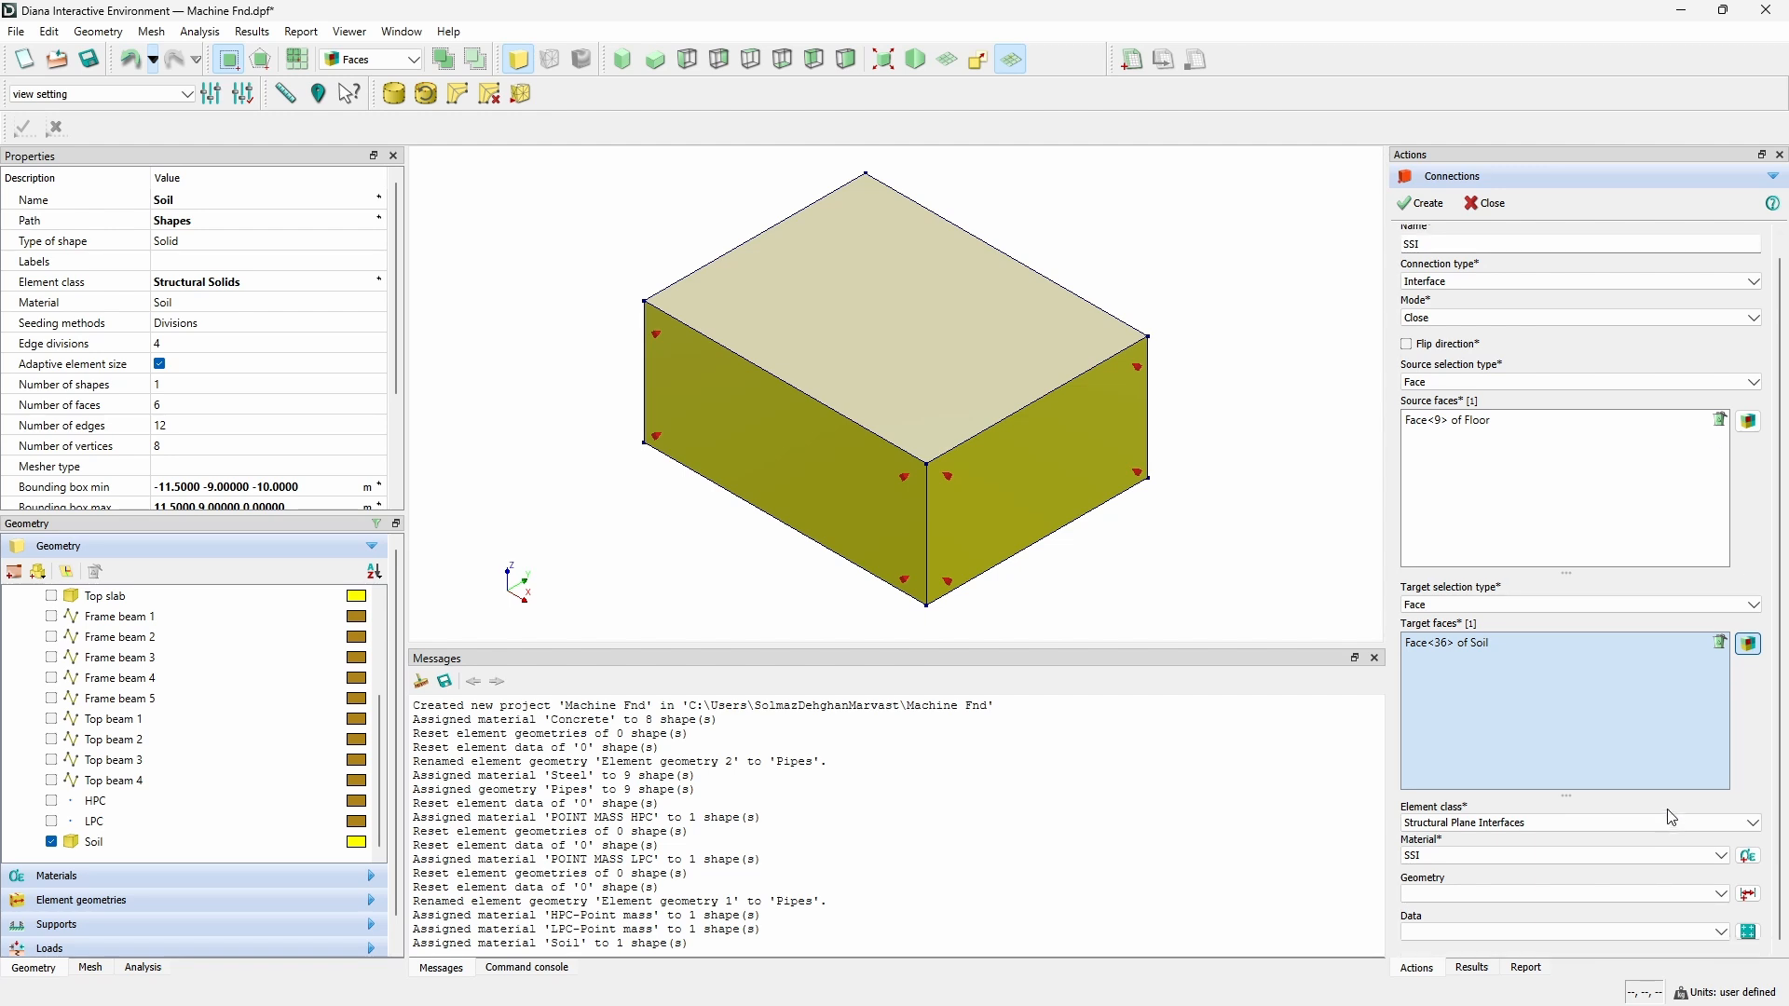
{"action": "left_click", "coordinate": [1748, 894]}
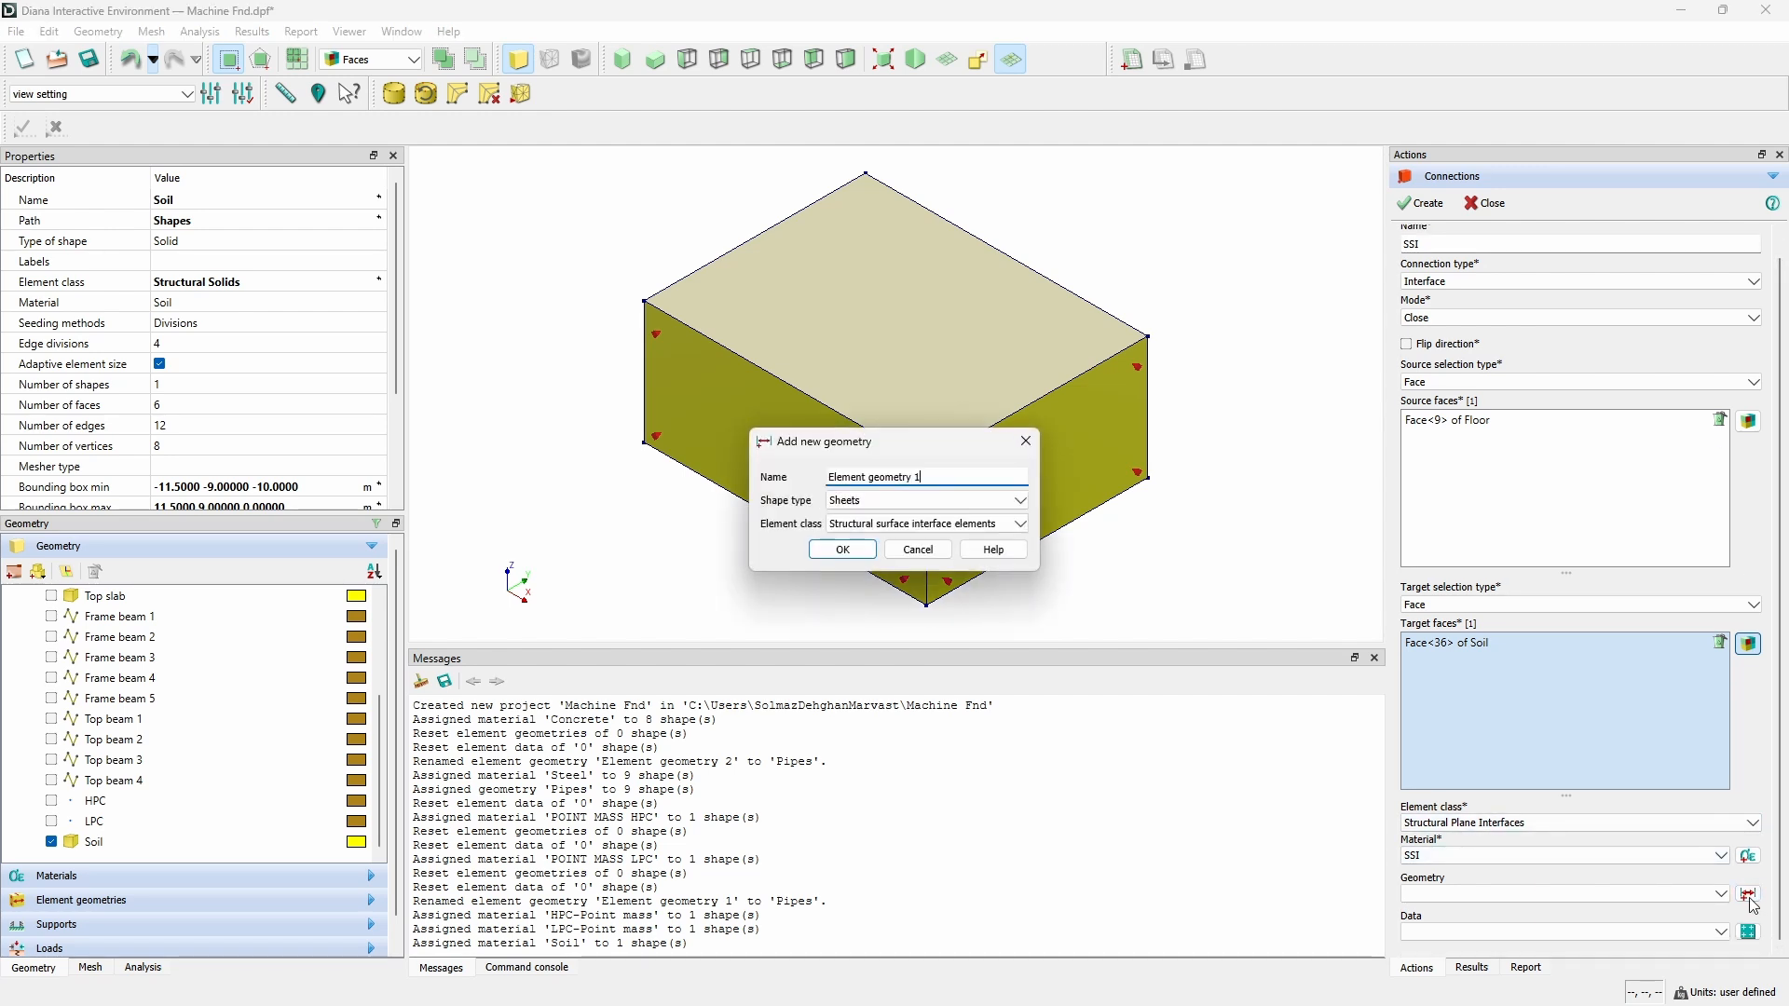
{"action": "triple_click", "coordinate": [926, 475]}
{"action": "type", "text": "SSI"}
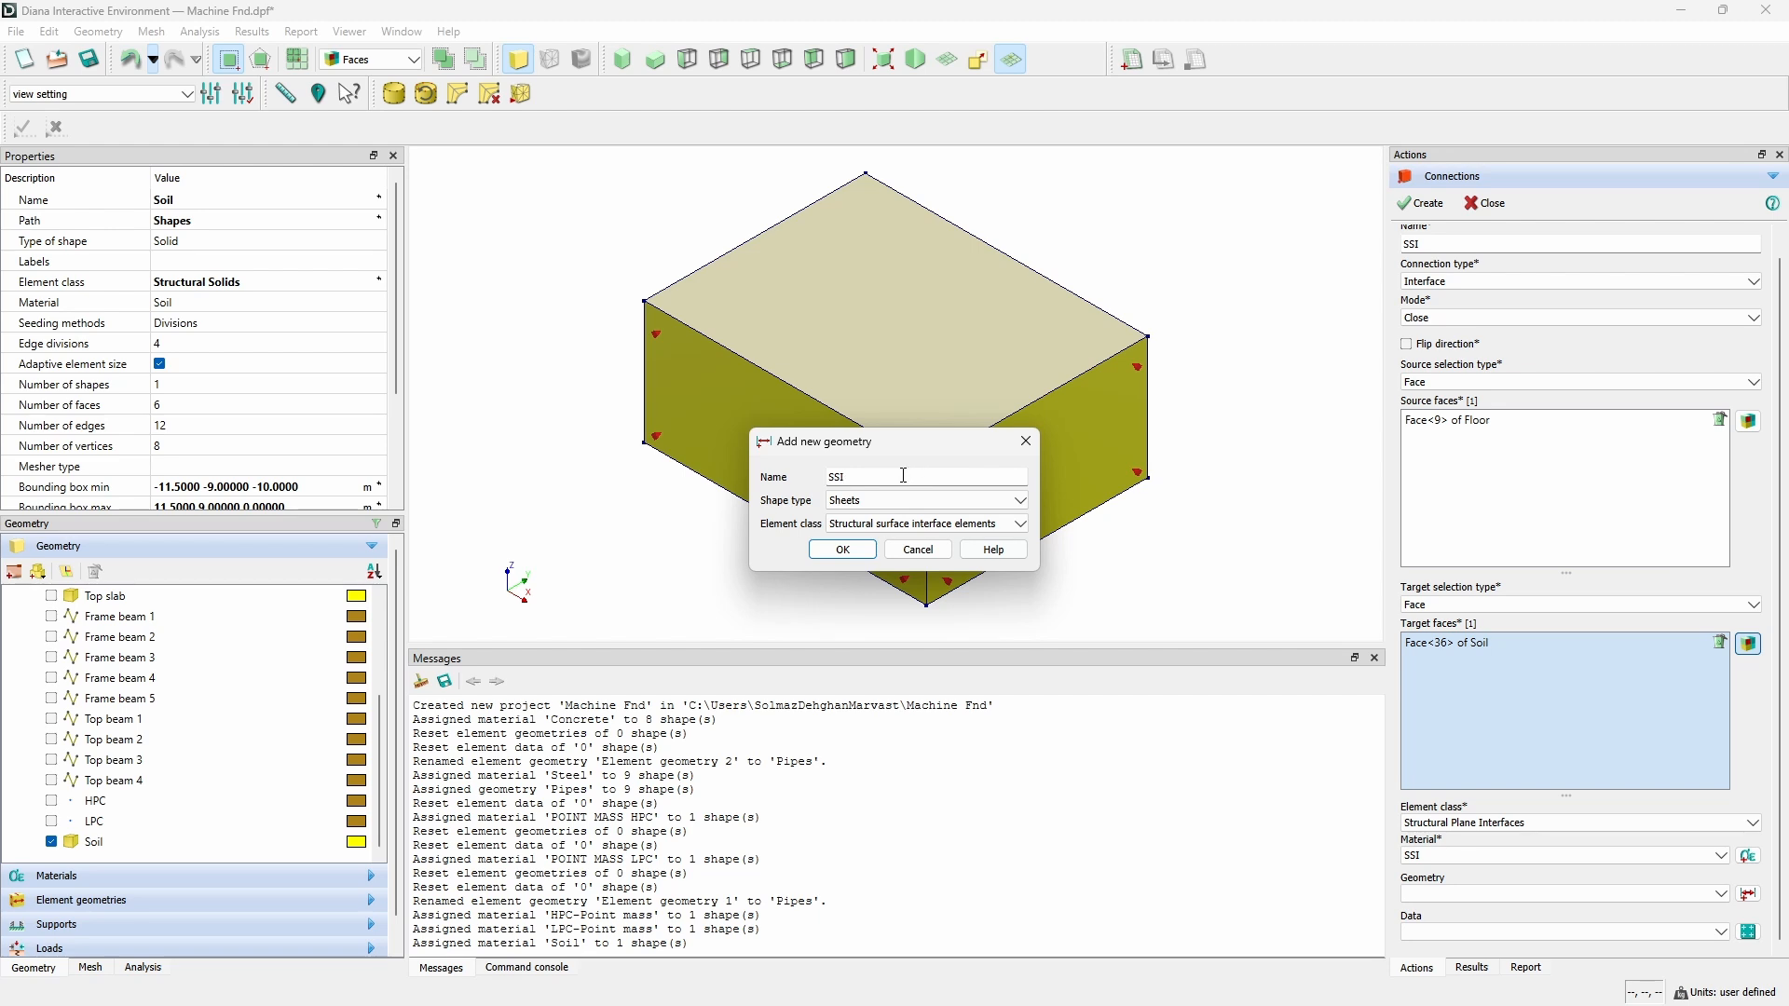
{"action": "left_click", "coordinate": [895, 500]}
{"action": "left_click", "coordinate": [848, 510]}
{"action": "left_click", "coordinate": [838, 552]}
Enable local element axes with an assigned element x axis in the SSI geometry, and create the SSI connection.
{"action": "left_click_drag", "start_coordinate": [637, 207], "coordinate": [841, 326]}
{"action": "left_click", "coordinate": [737, 371]}
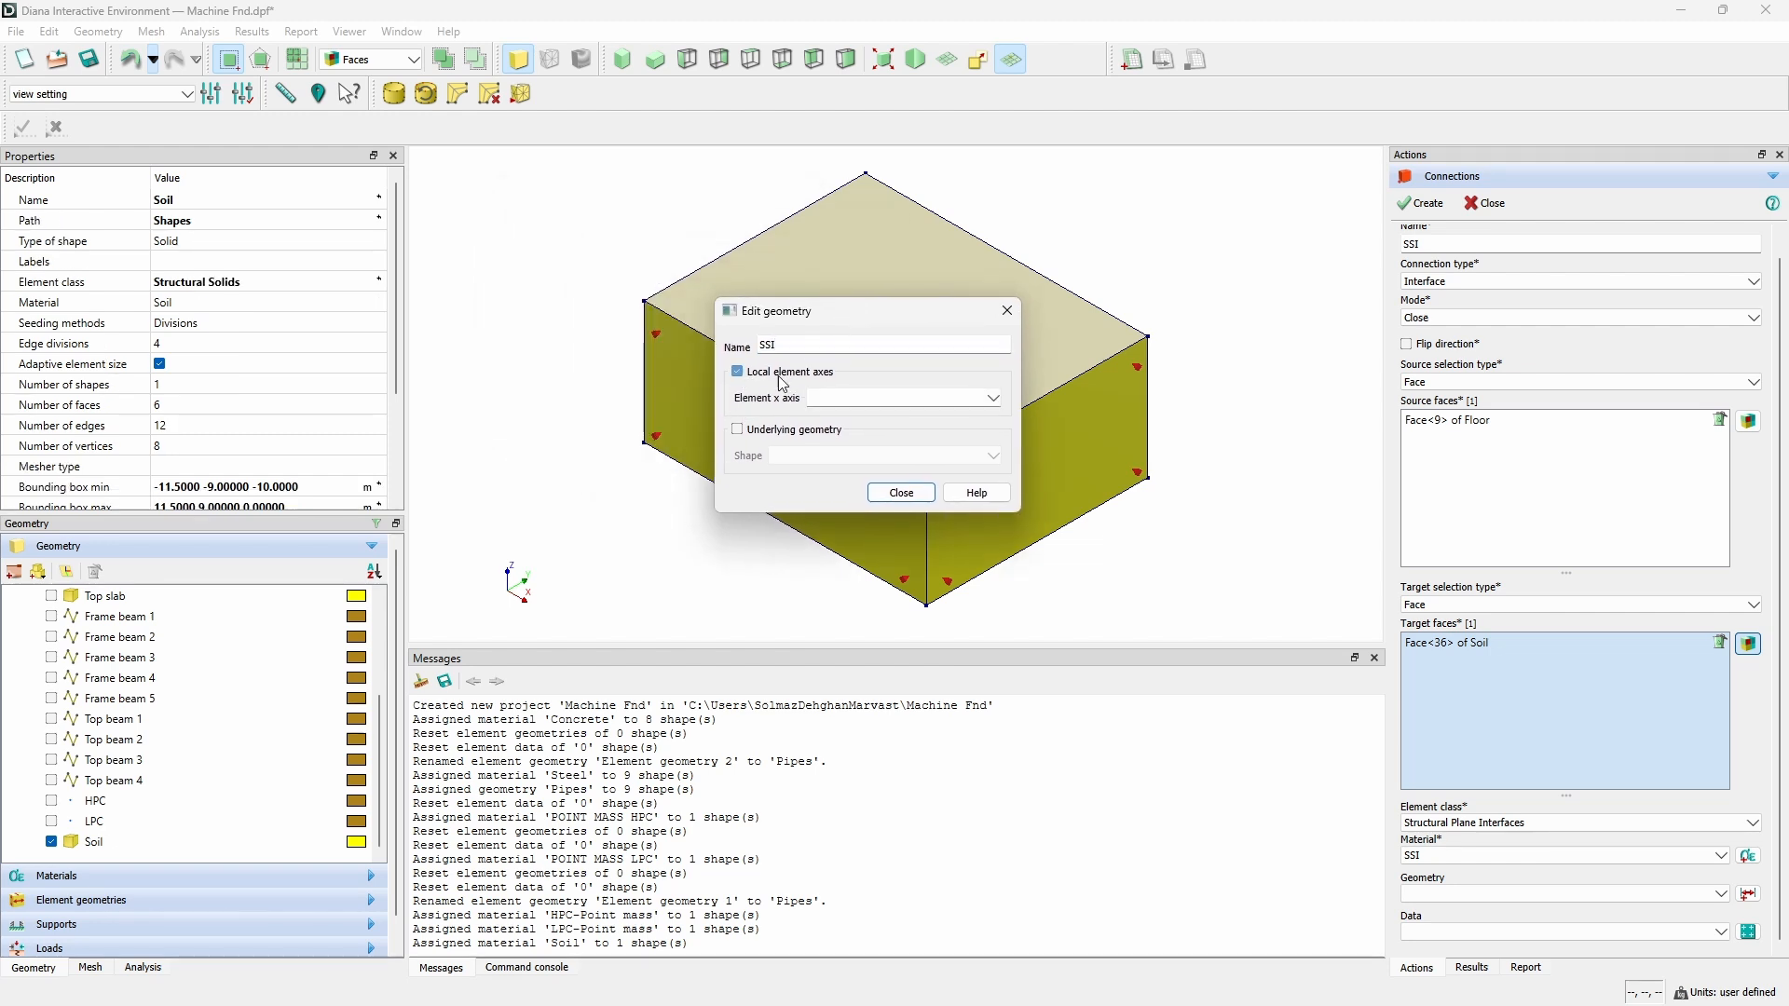
{"action": "left_click", "coordinate": [994, 398]}
{"action": "left_click", "coordinate": [925, 415]}
{"action": "left_click", "coordinate": [898, 493]}
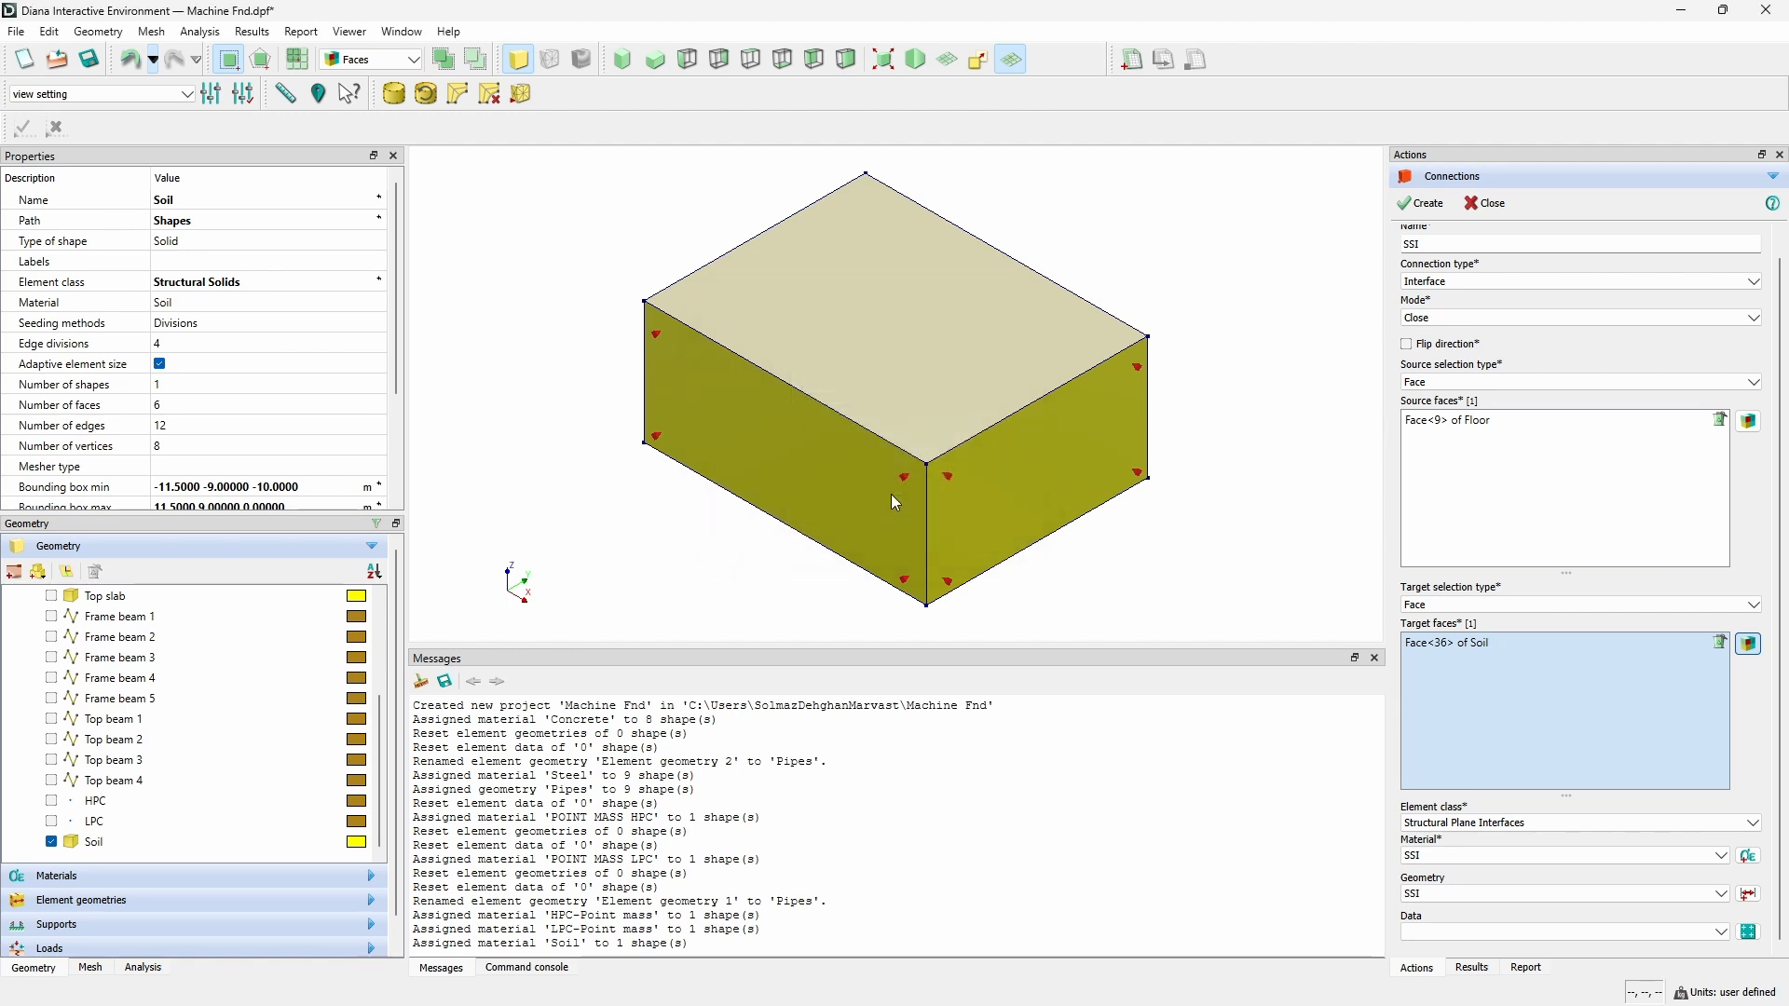
{"action": "left_click", "coordinate": [1430, 211]}
{"action": "left_click", "coordinate": [1487, 203]}
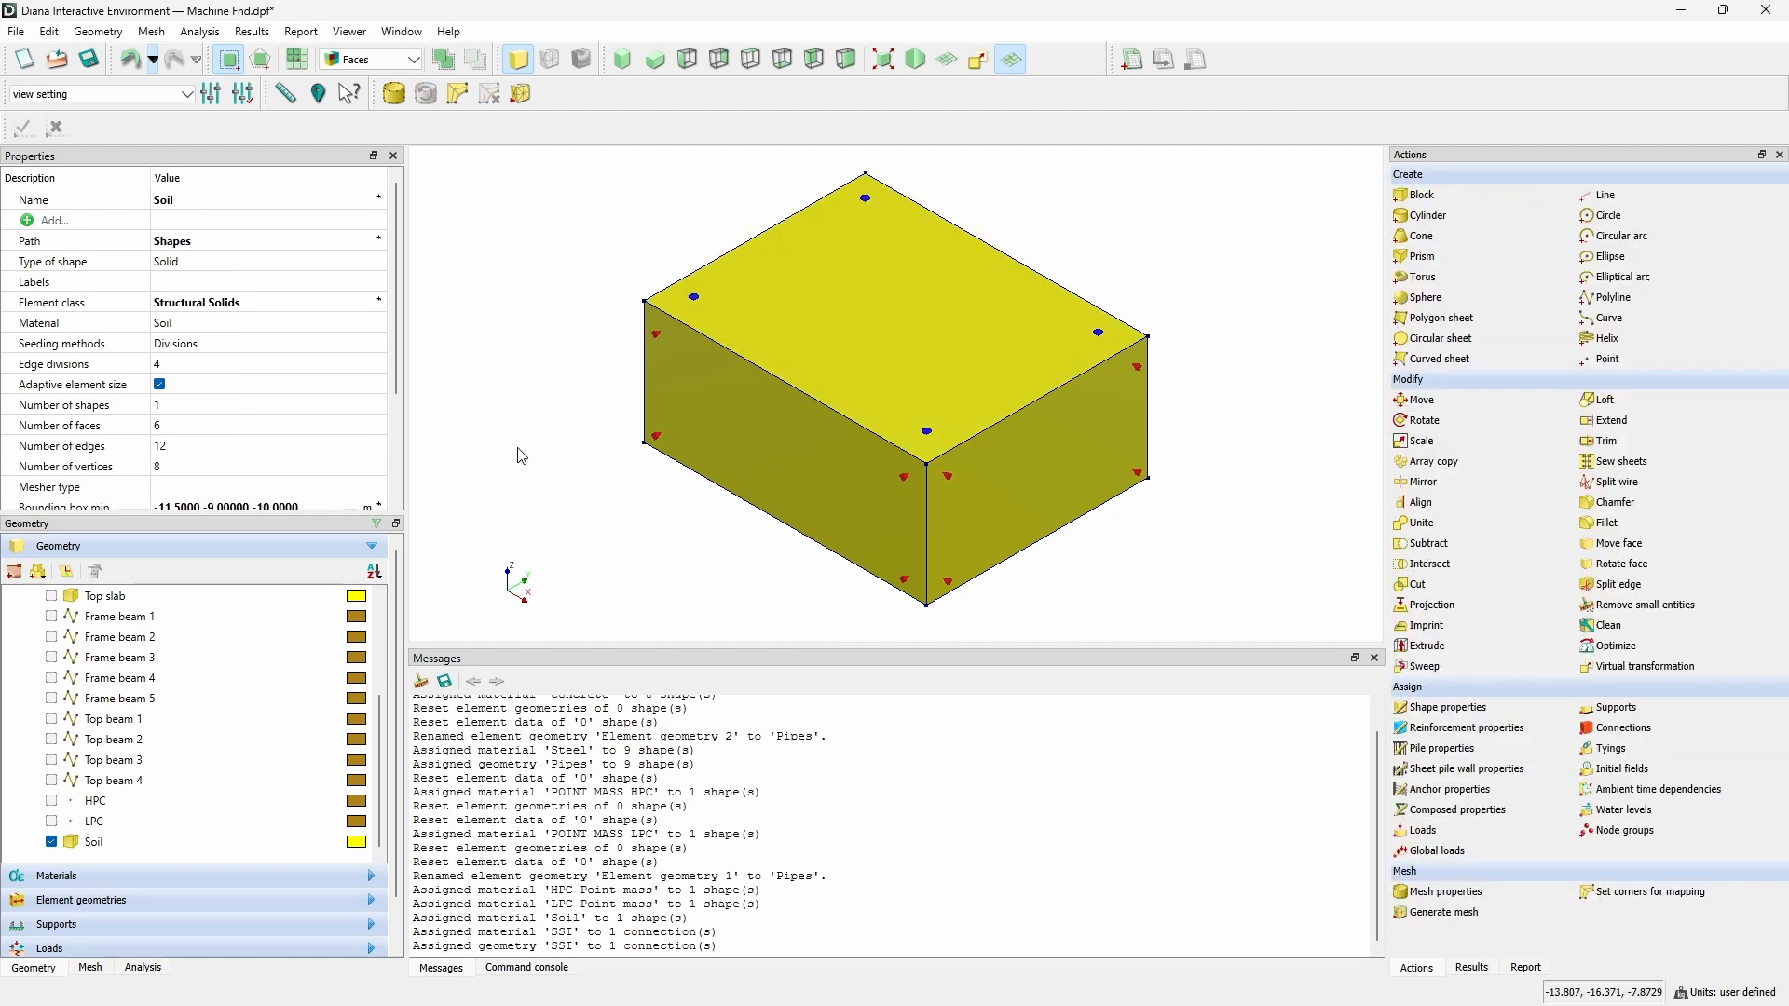
Show the Top slab, the Floor and Columns 1 to 6 together with the Soil block.
{"action": "scroll", "coordinate": [153, 919], "scroll_direction": "down", "scroll_amount": 1}
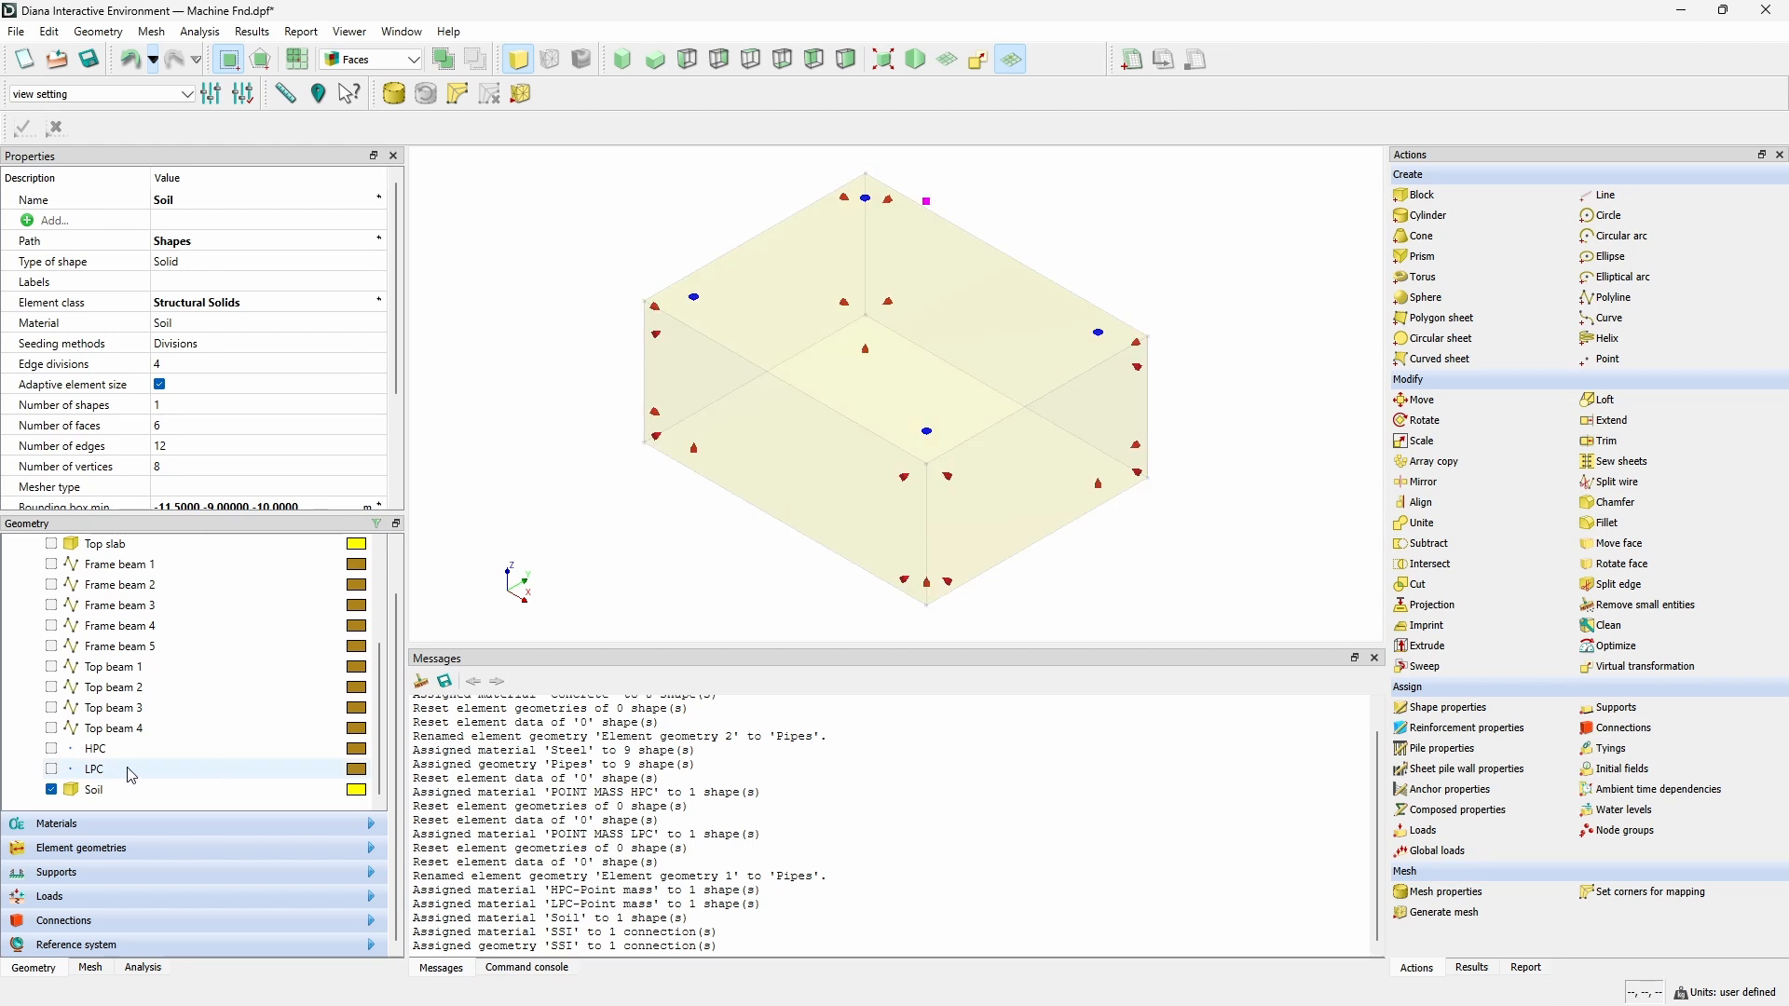
{"action": "scroll", "coordinate": [554, 554], "scroll_direction": "up", "scroll_amount": 2}
{"action": "right_click", "coordinate": [555, 461]}
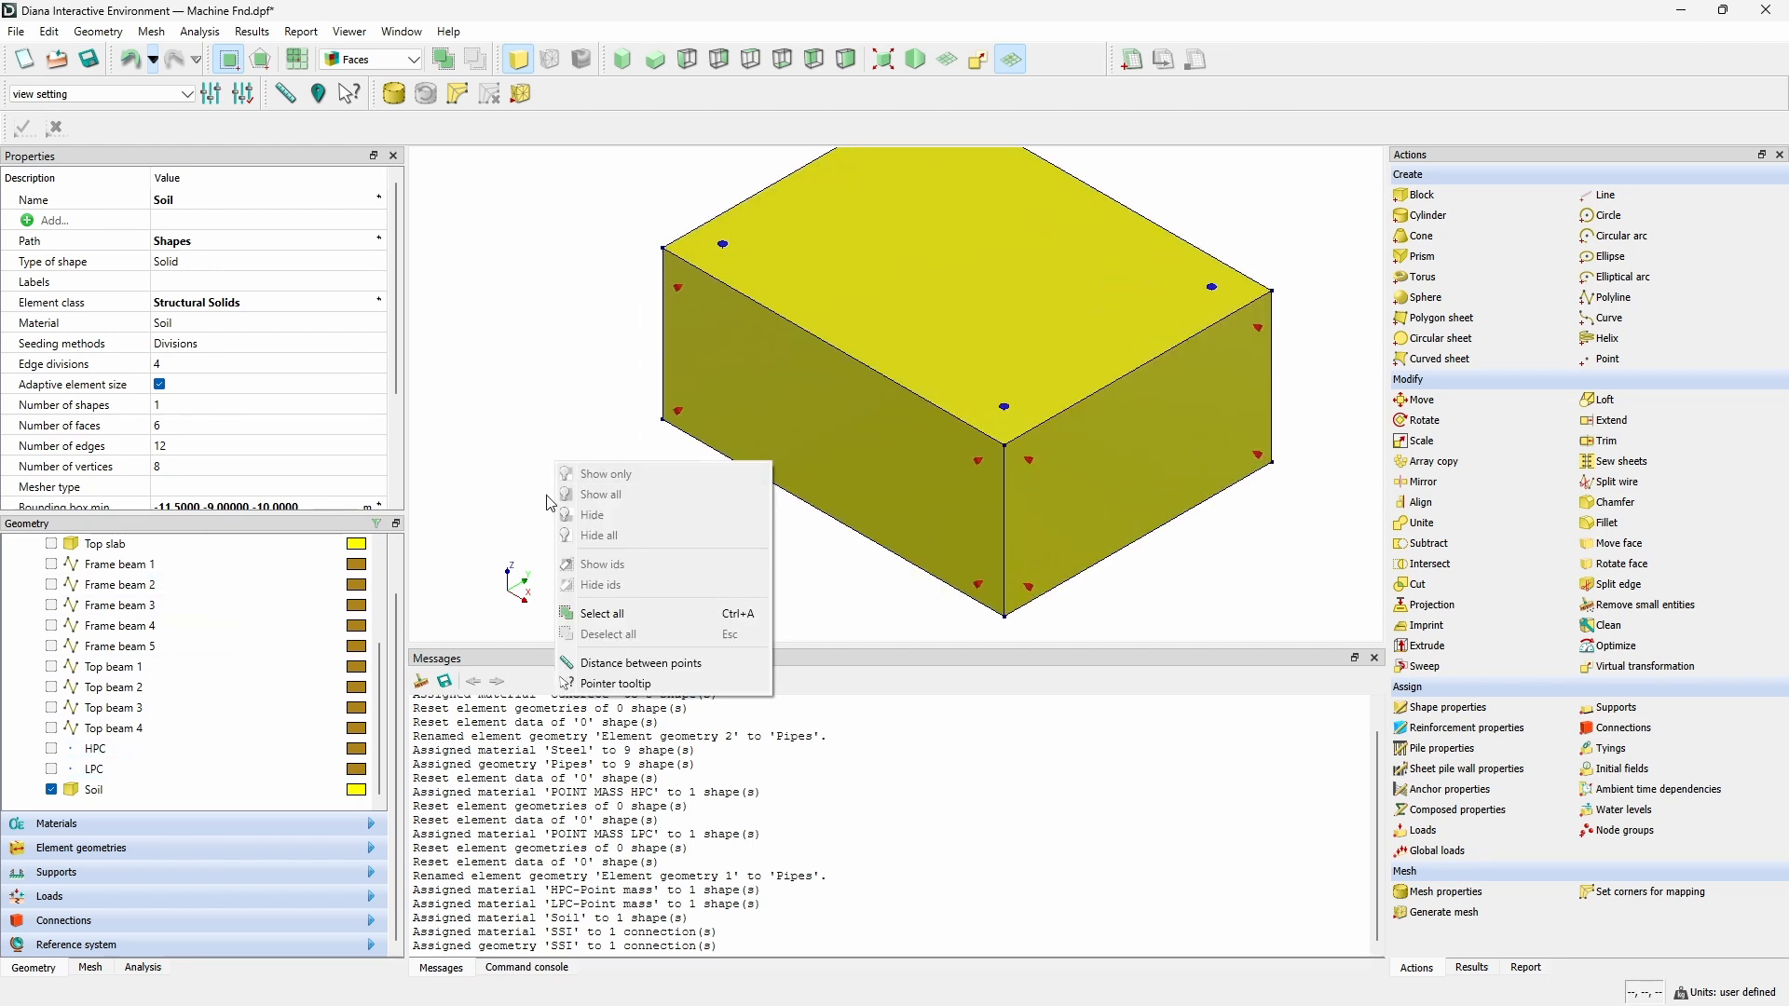
{"action": "left_click", "coordinate": [51, 543]}
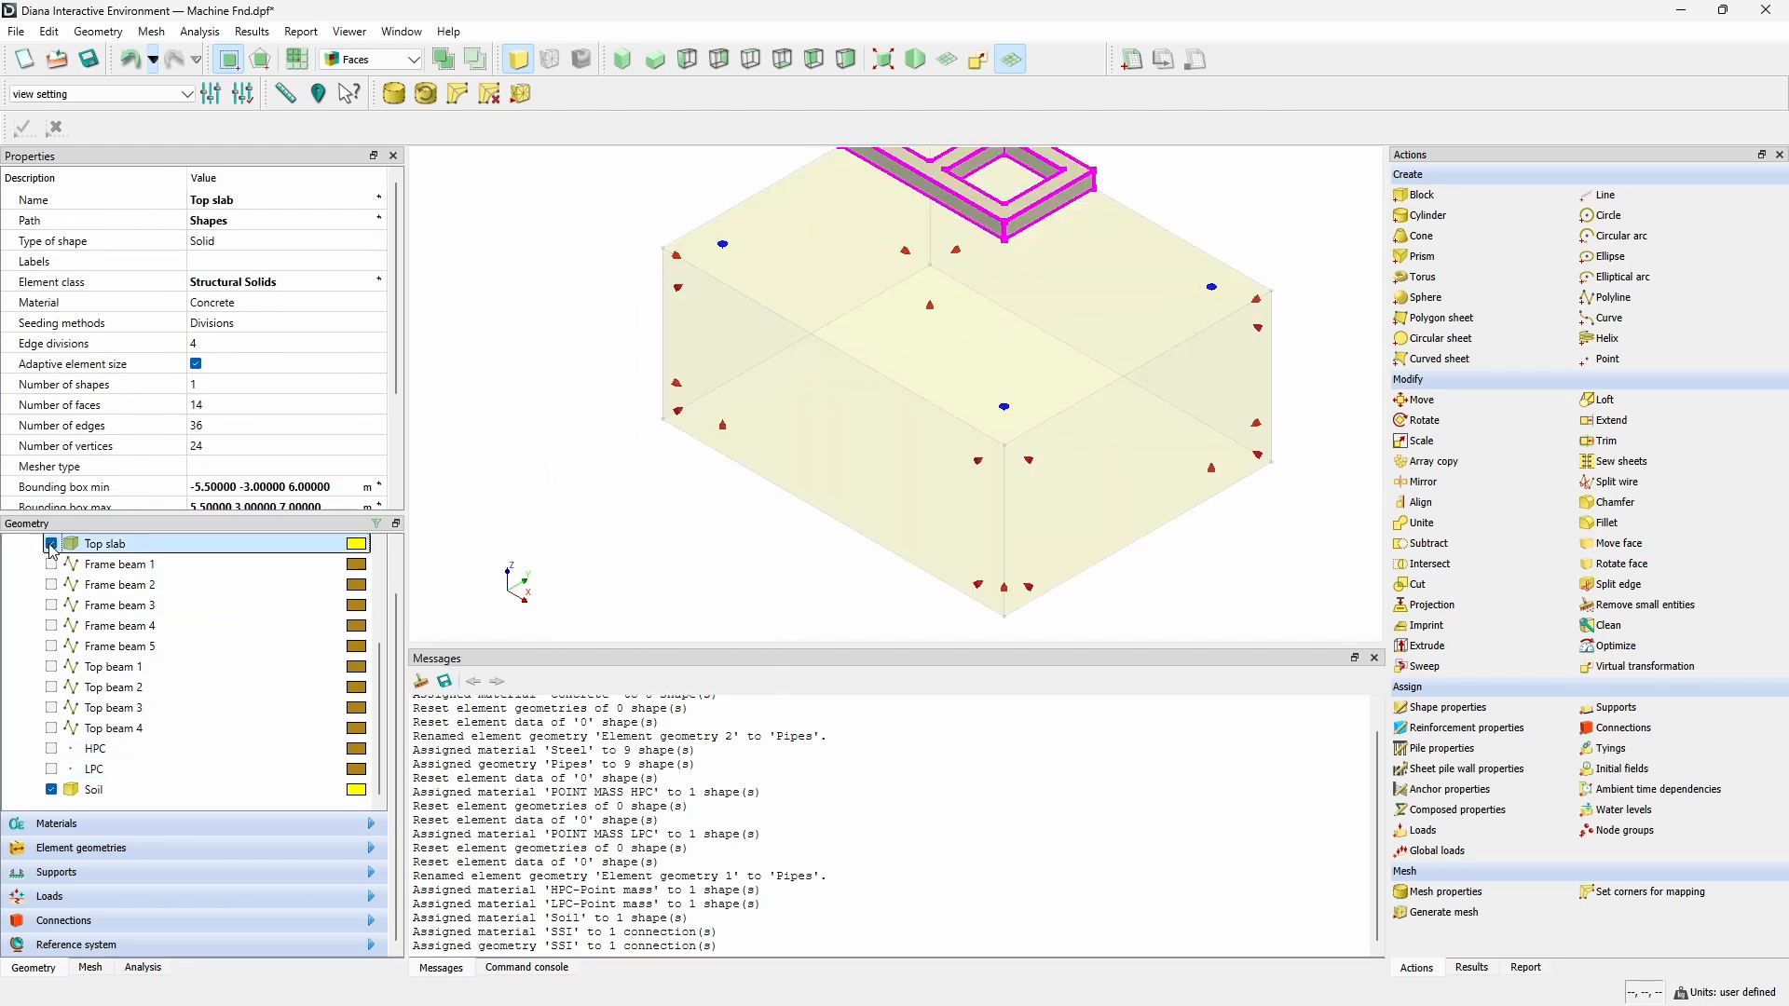
{"action": "scroll", "coordinate": [56, 596], "scroll_direction": "up", "scroll_amount": 3}
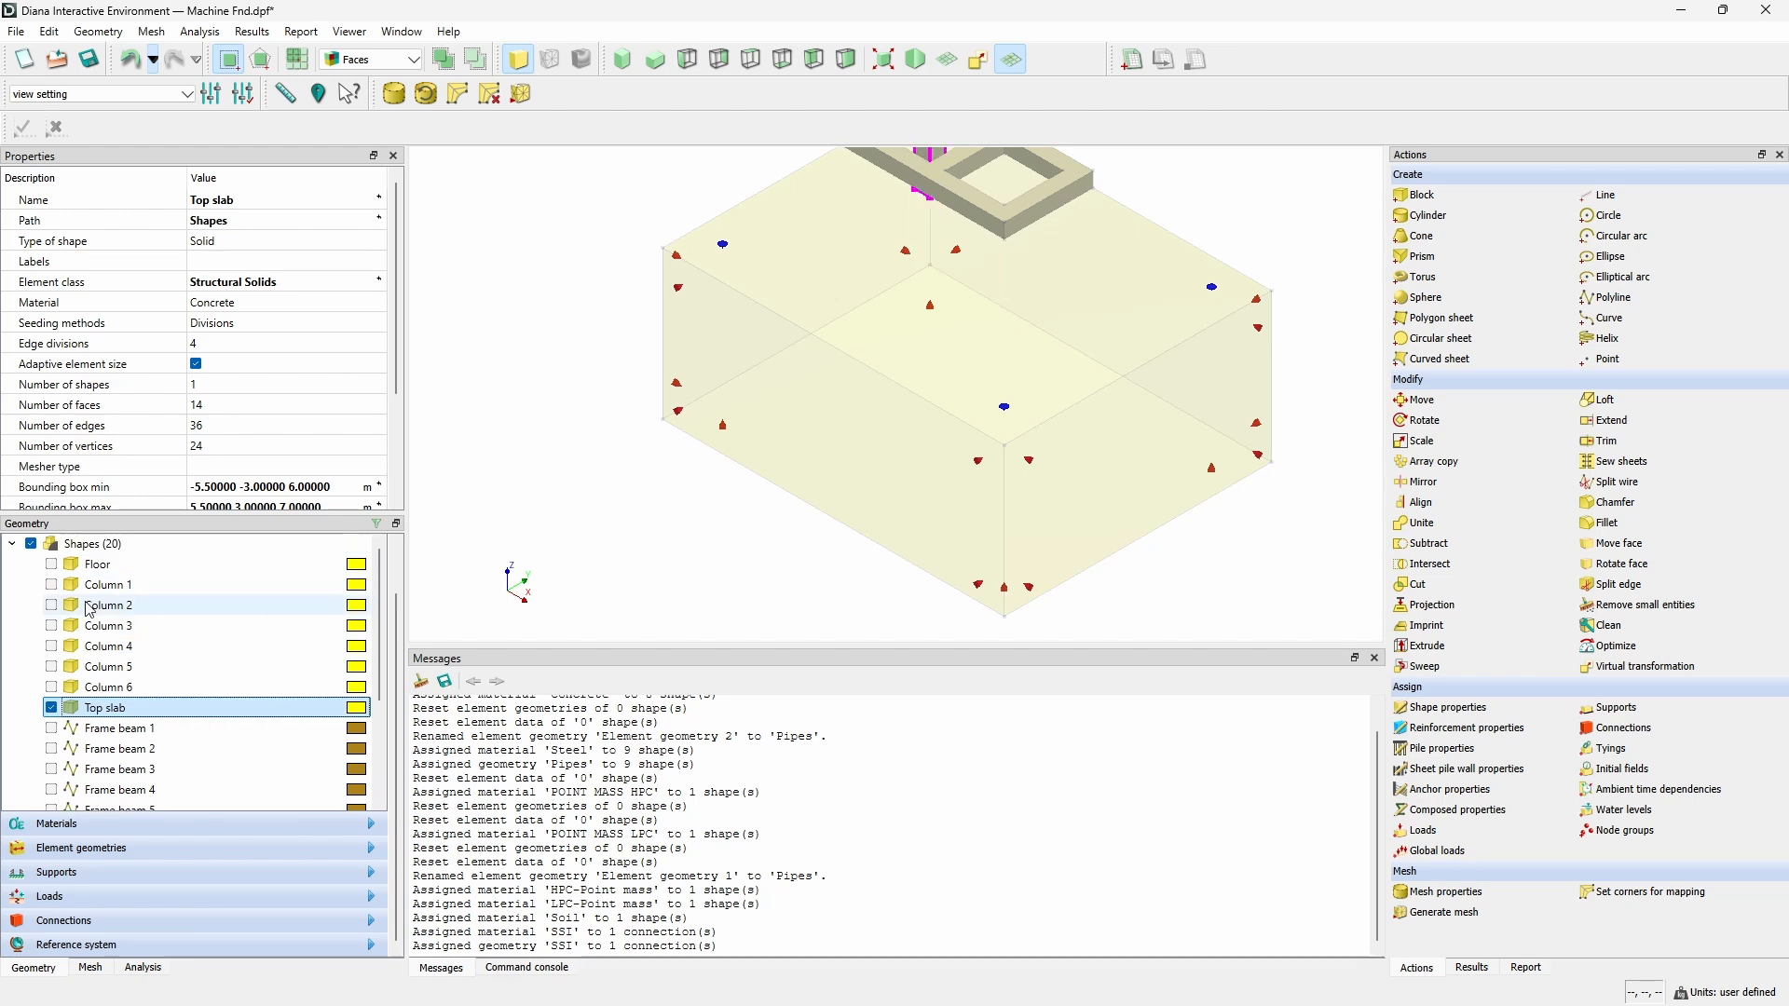
{"action": "left_click", "coordinate": [51, 564]}
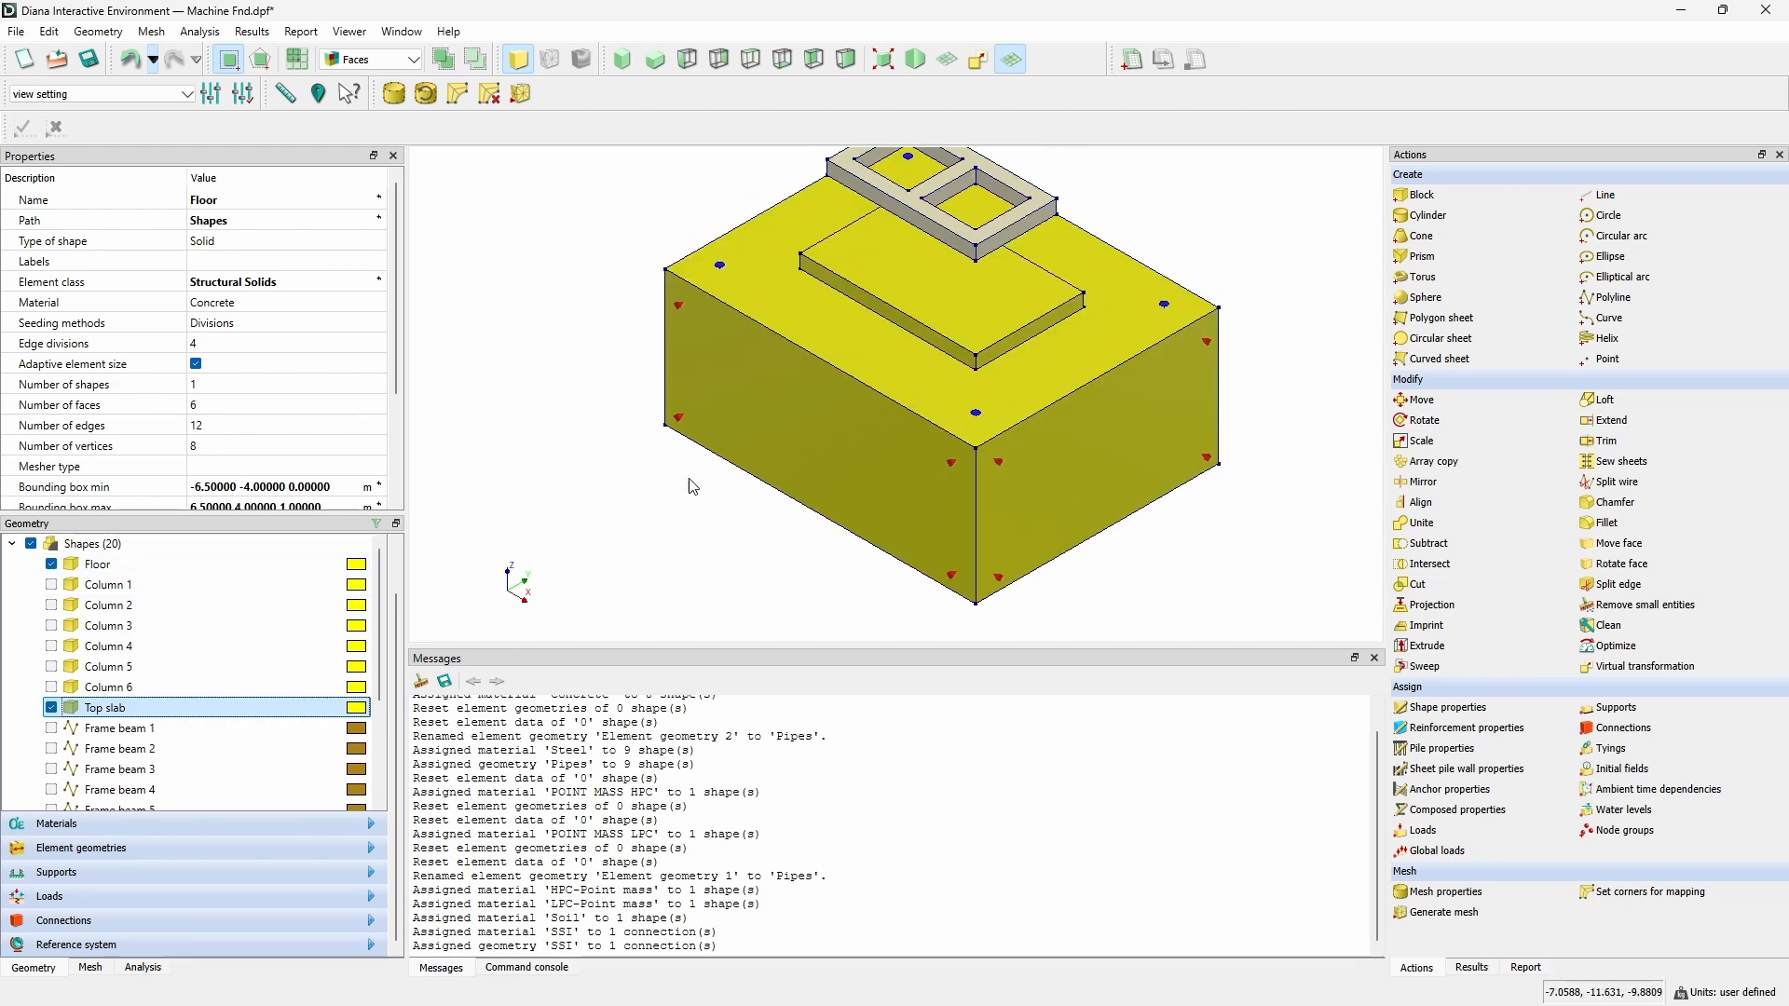
{"action": "left_click", "coordinate": [51, 584]}
{"action": "left_click", "coordinate": [52, 605]}
{"action": "left_click", "coordinate": [52, 625]}
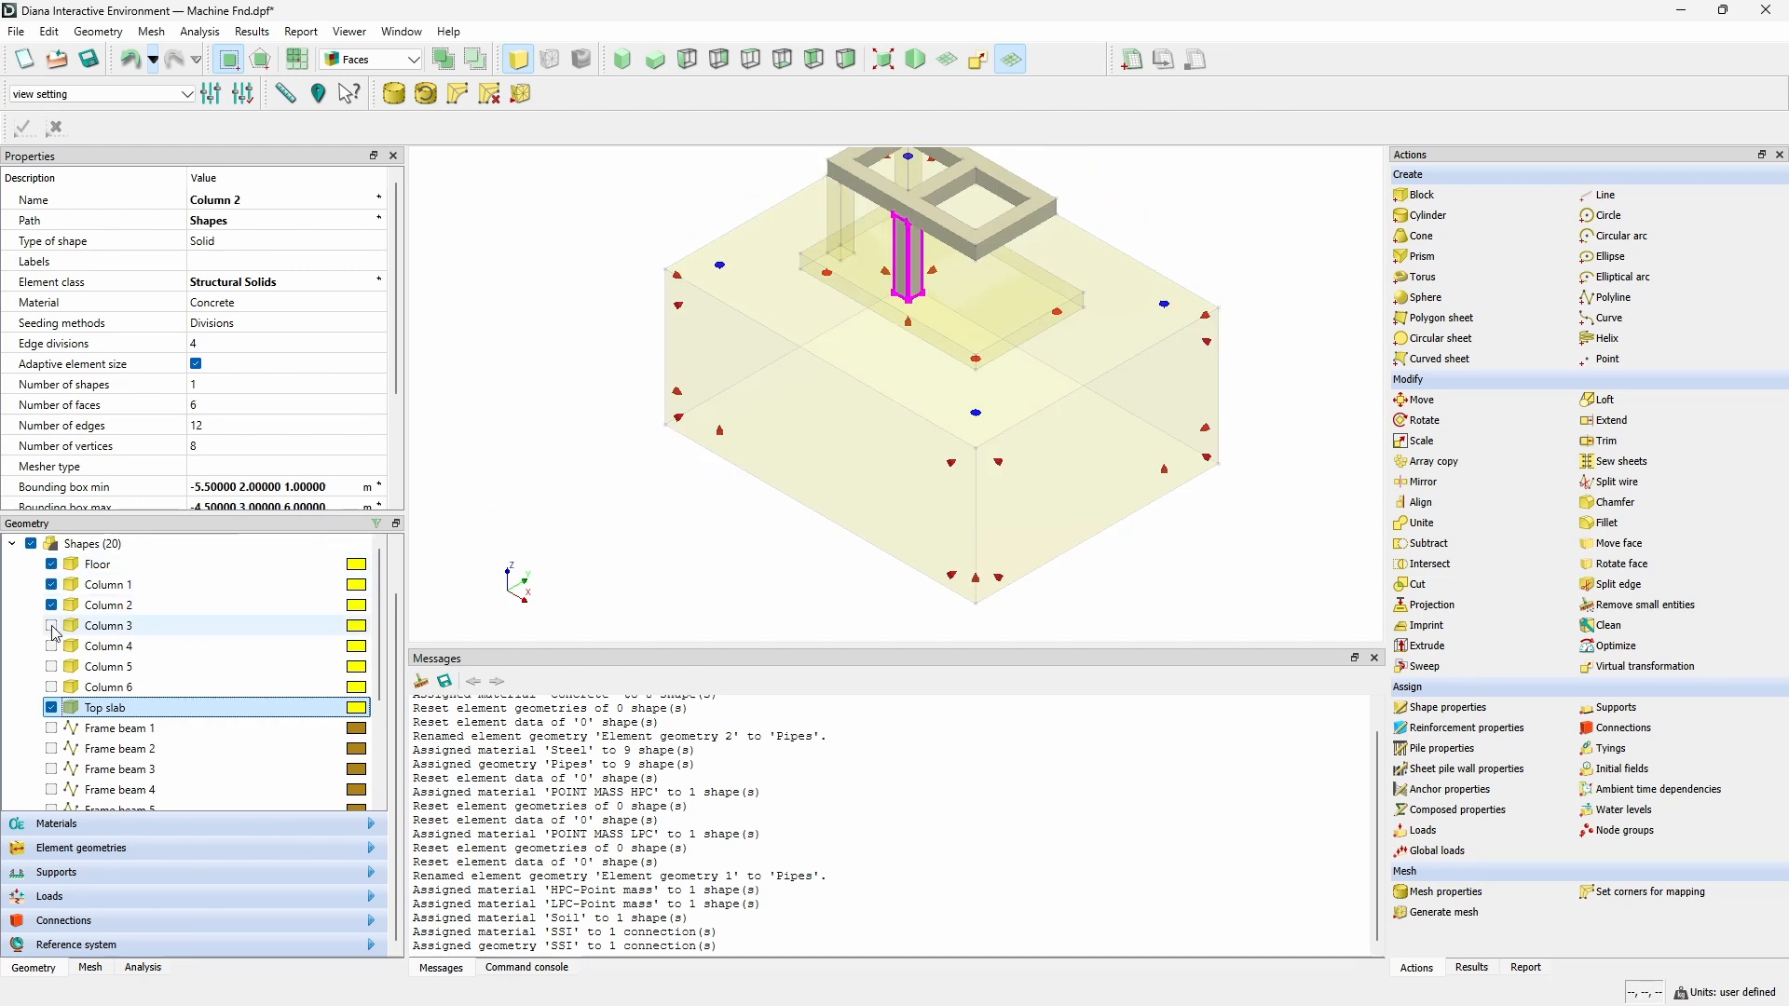
{"action": "left_click", "coordinate": [52, 646]}
{"action": "left_click", "coordinate": [51, 666]}
{"action": "left_click", "coordinate": [51, 686]}
Show Frame beams 1 to 5, Top beams 1 to 4 and the HPC and LPC points.
{"action": "scroll", "coordinate": [54, 652], "scroll_direction": "down", "scroll_amount": 2}
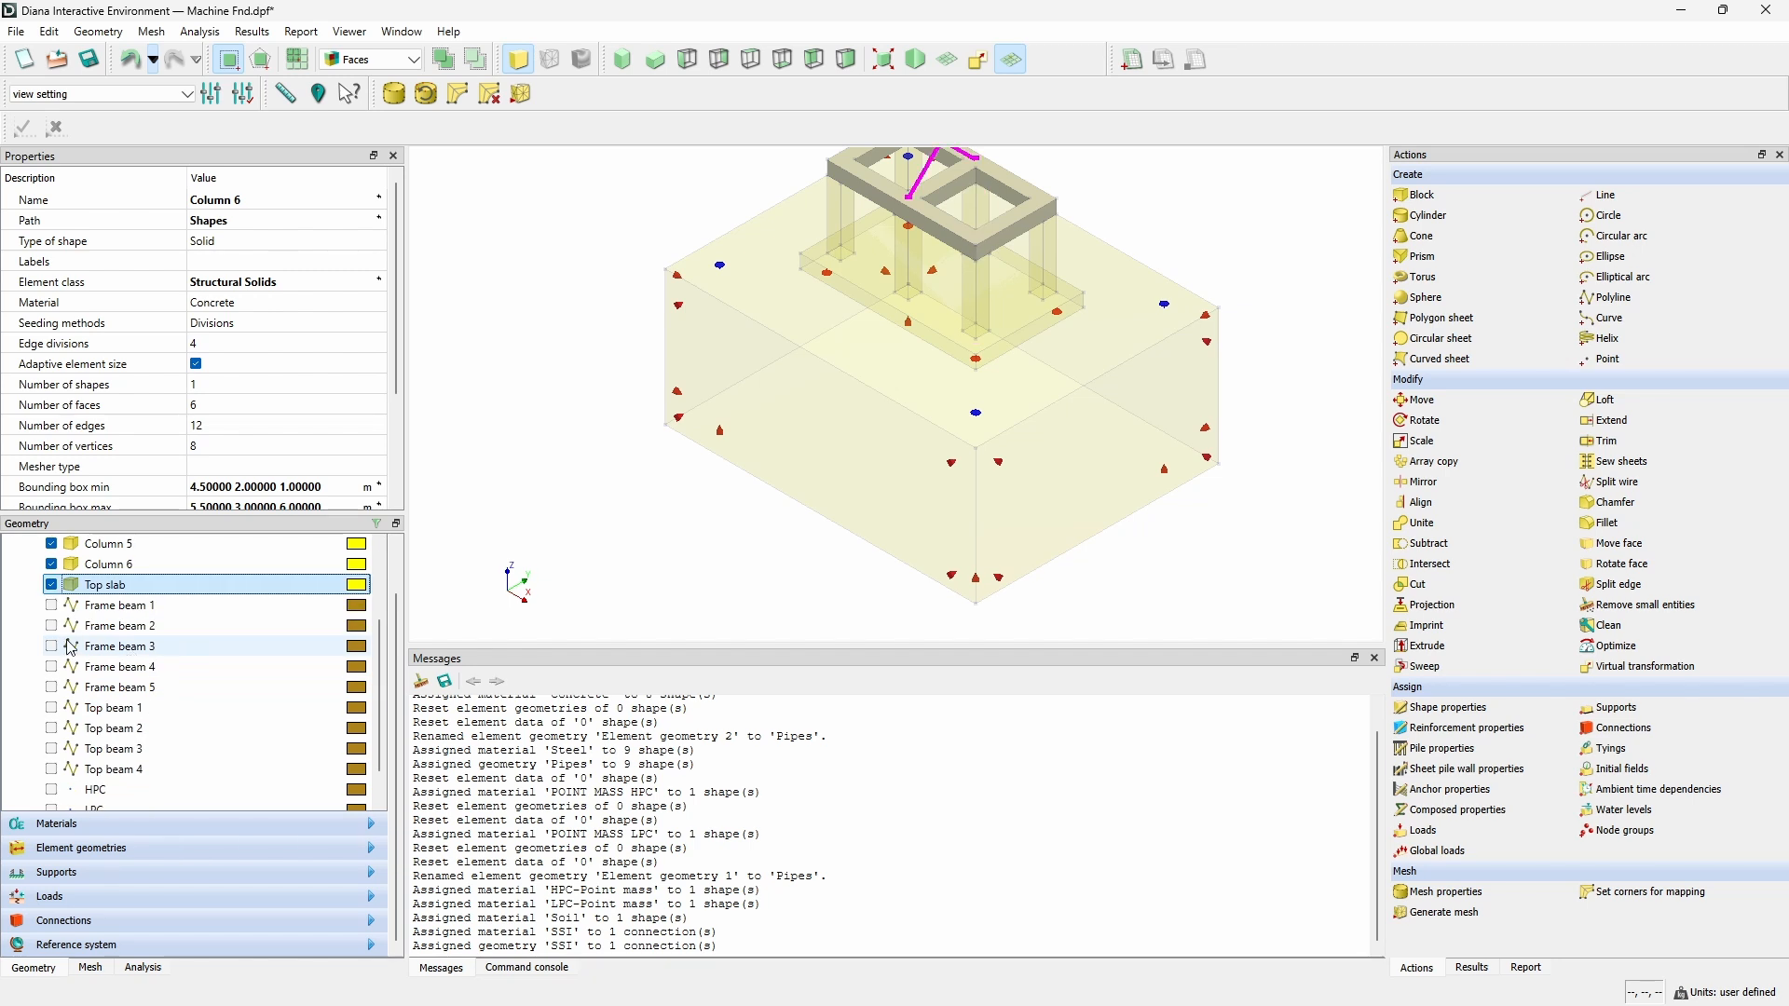
{"action": "left_click", "coordinate": [51, 605]}
{"action": "left_click", "coordinate": [51, 625]}
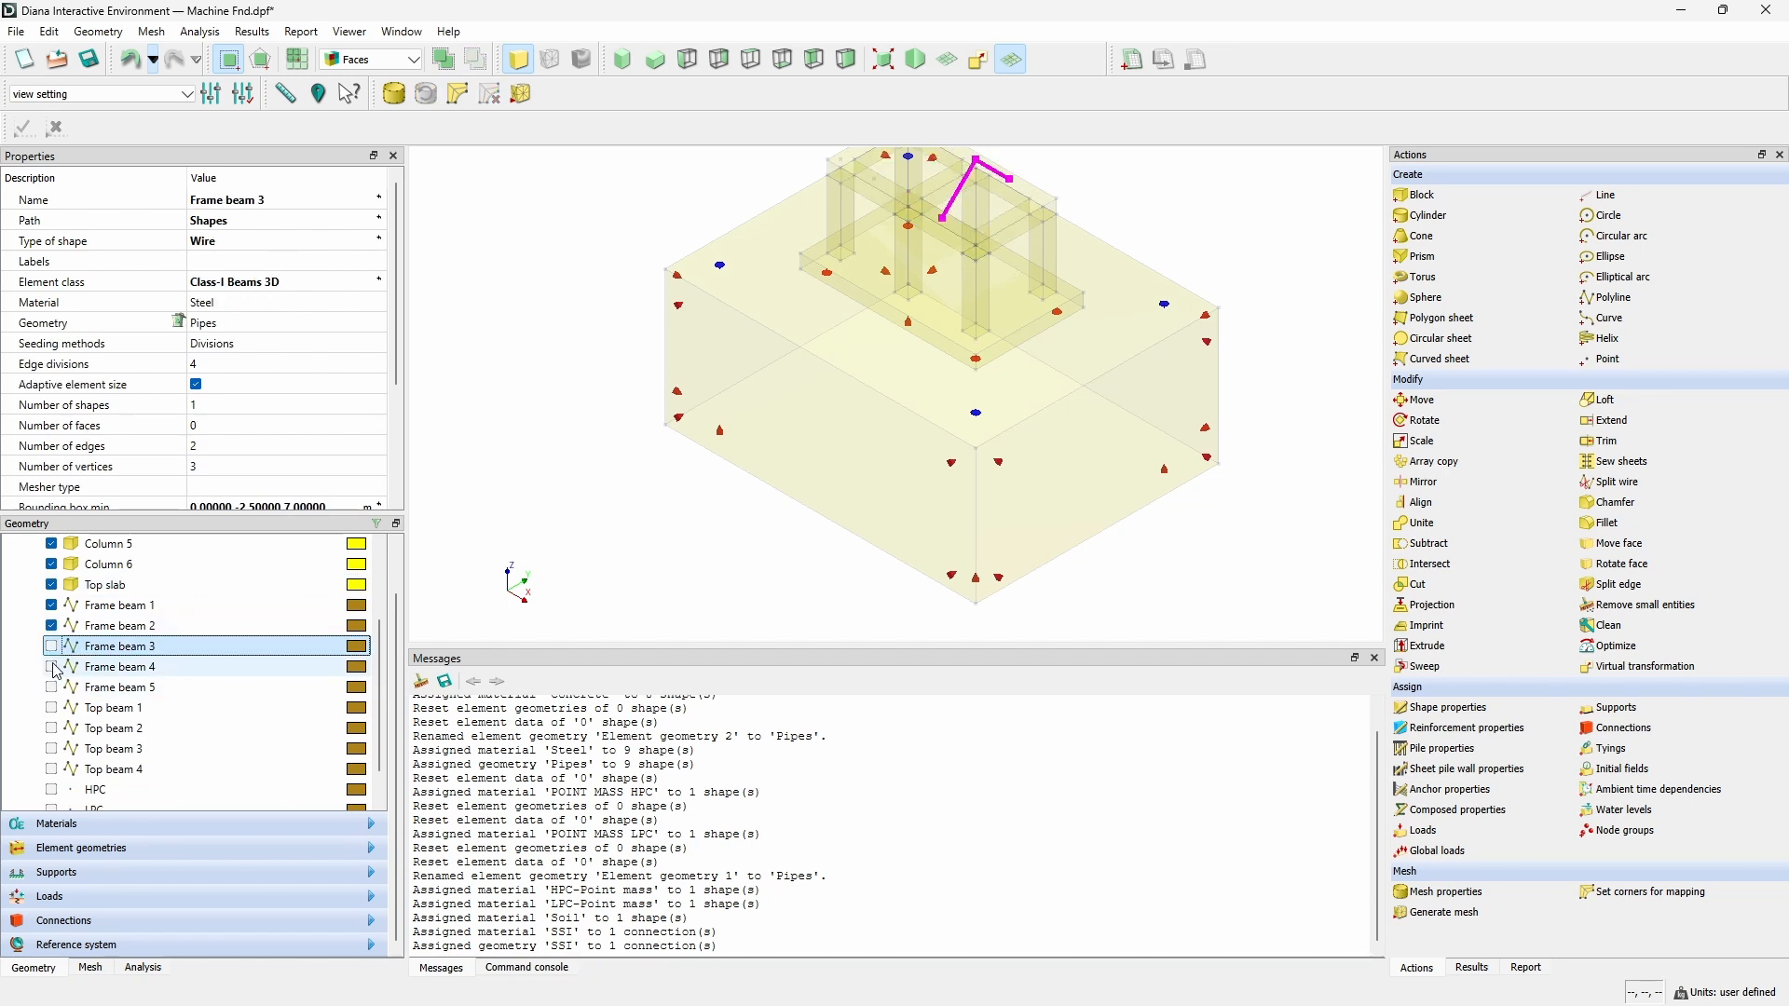
{"action": "left_click", "coordinate": [52, 666]}
{"action": "left_click", "coordinate": [51, 645]}
{"action": "left_click", "coordinate": [51, 687]}
{"action": "left_click", "coordinate": [51, 707]}
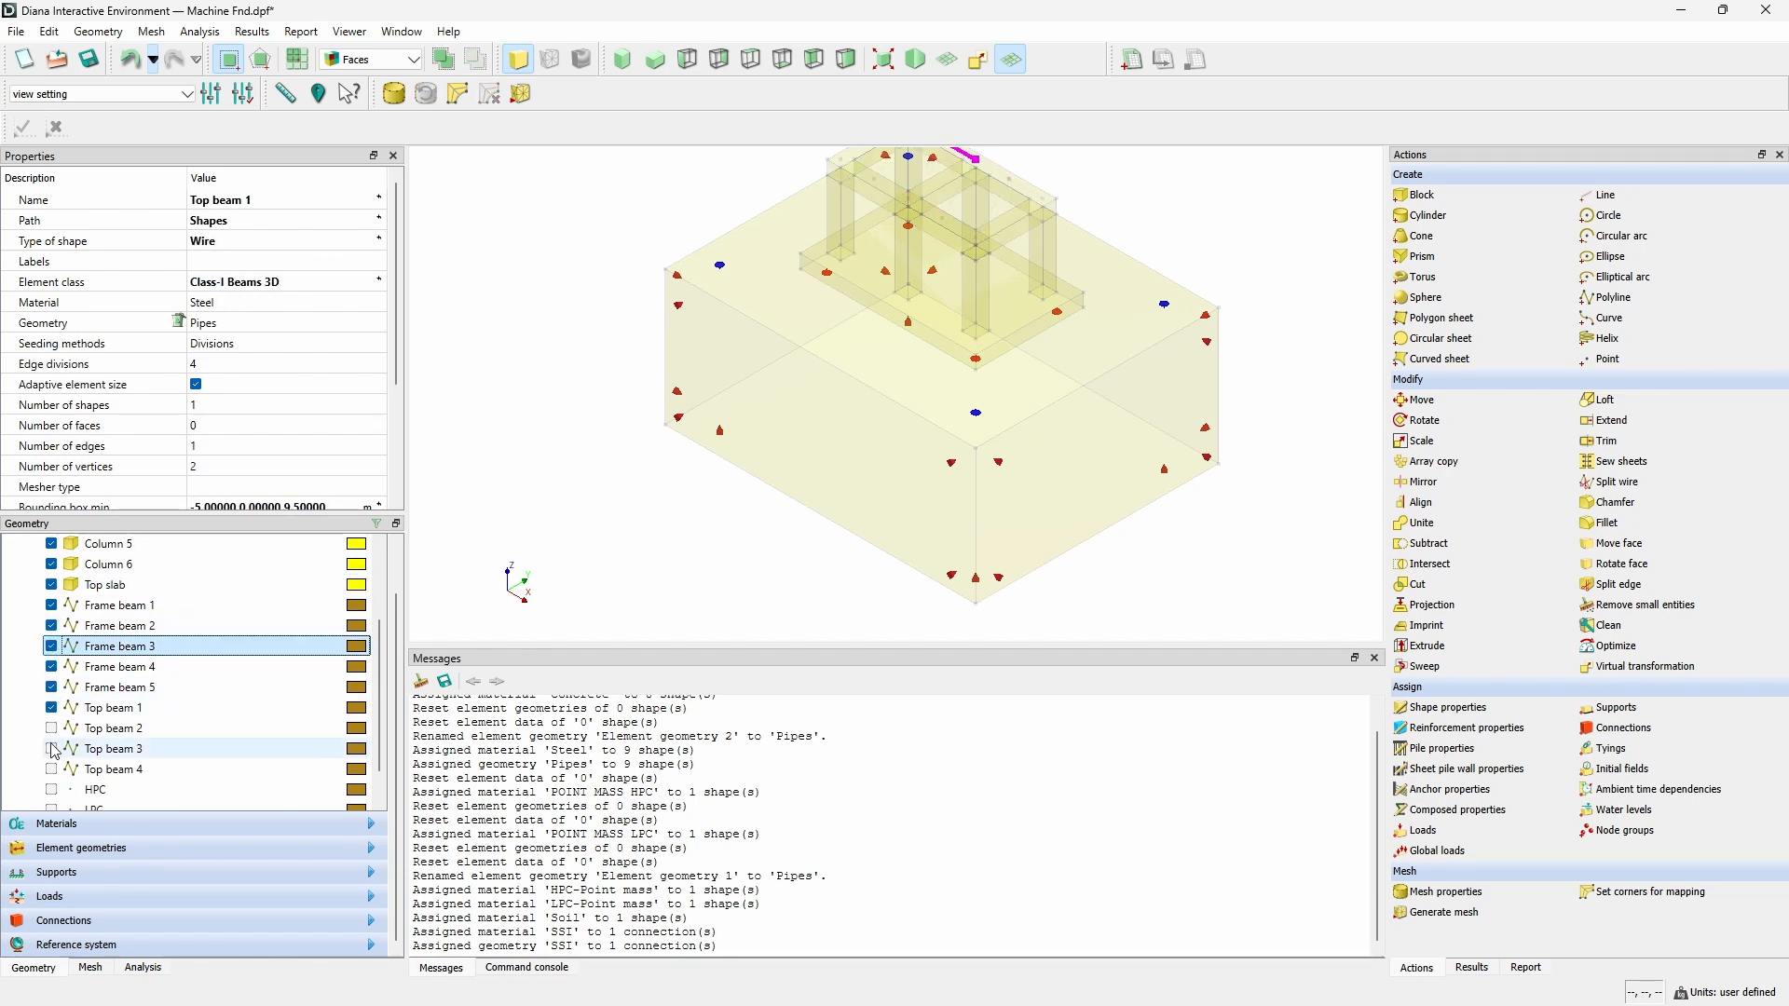
{"action": "left_click", "coordinate": [51, 728]}
{"action": "scroll", "coordinate": [53, 734], "scroll_direction": "down", "scroll_amount": 1}
{"action": "left_click", "coordinate": [52, 707]}
{"action": "left_click", "coordinate": [51, 727]}
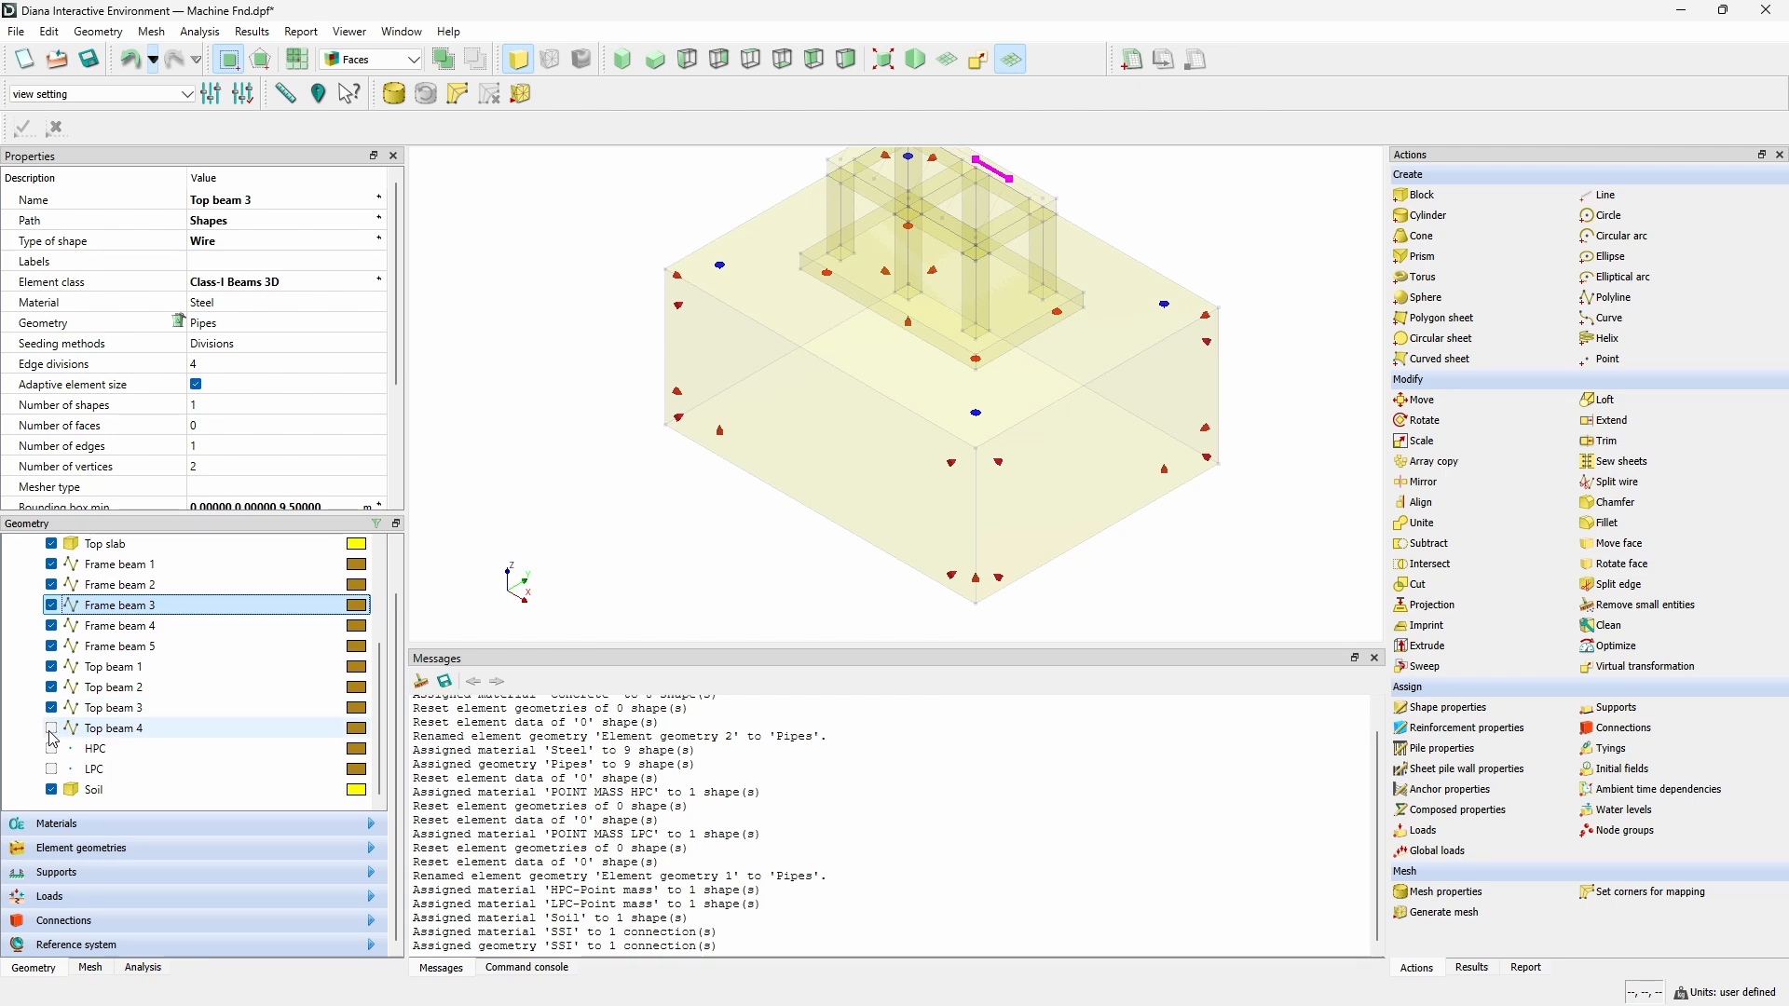
{"action": "left_click", "coordinate": [51, 748]}
{"action": "left_click", "coordinate": [51, 768]}
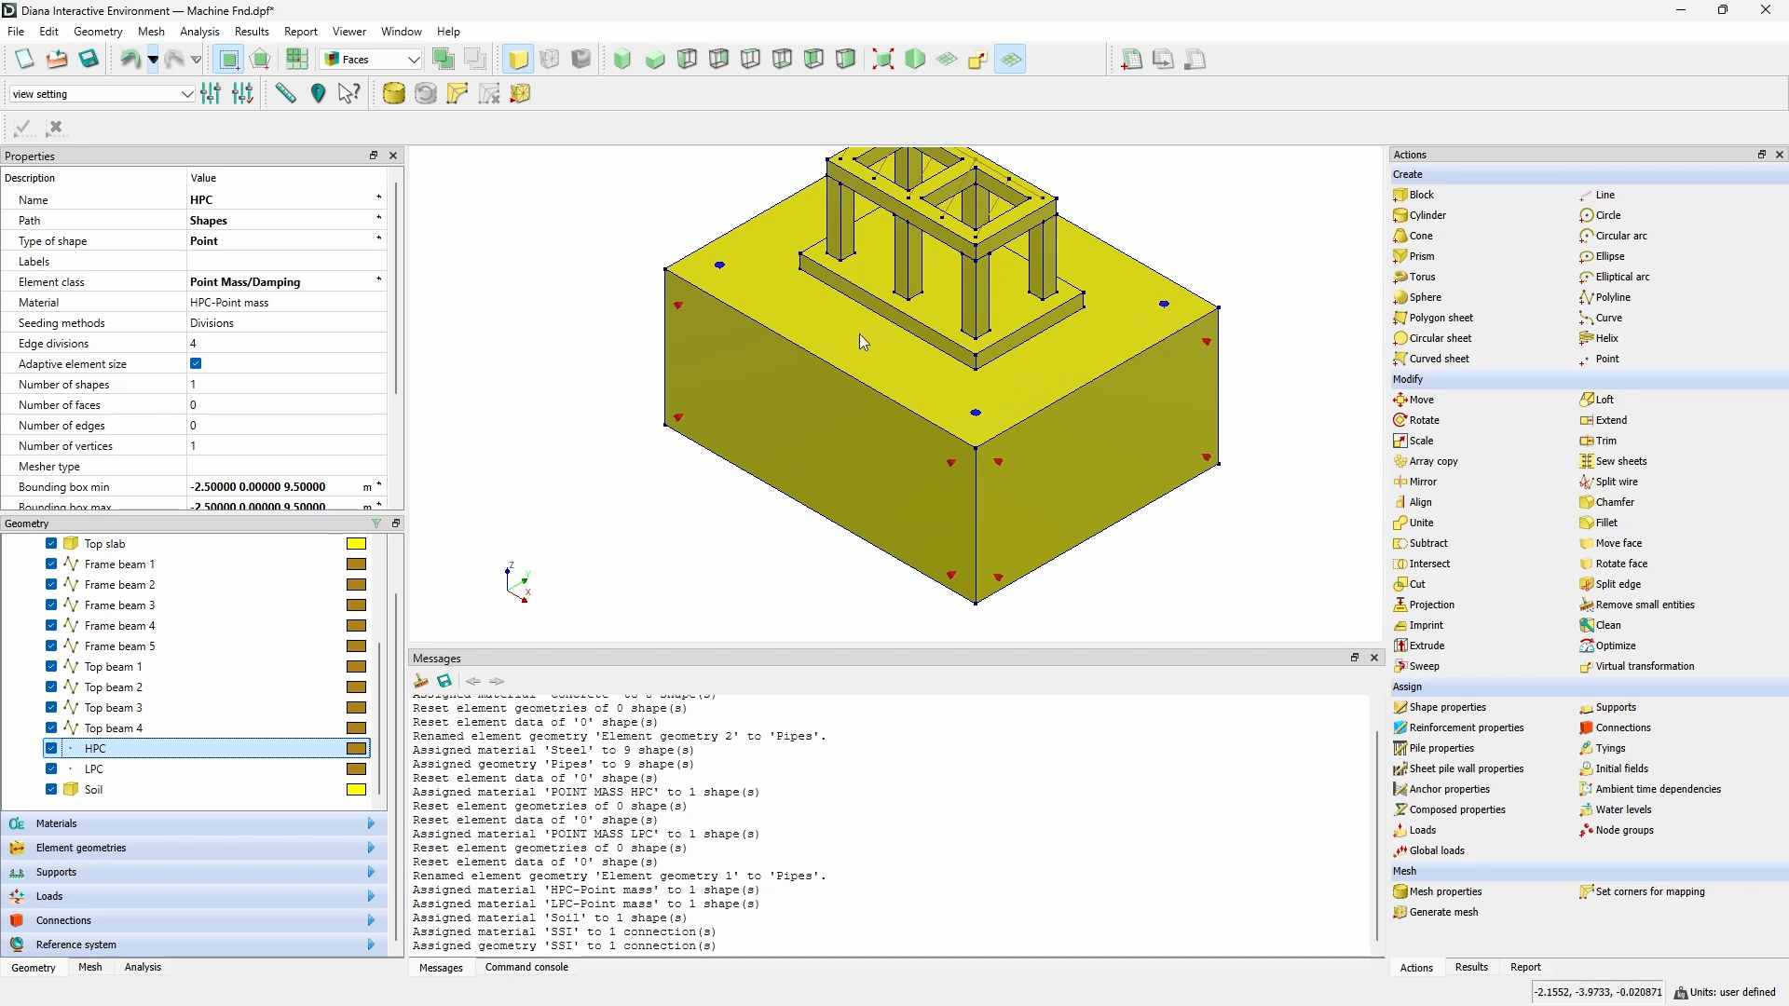
Hide the Soil block, inspect the foundation from below the Floor, and return to the isometric view.
{"action": "left_click", "coordinate": [52, 789]}
{"action": "middle_click_drag", "start_coordinate": [913, 466], "coordinate": [1002, 266]}
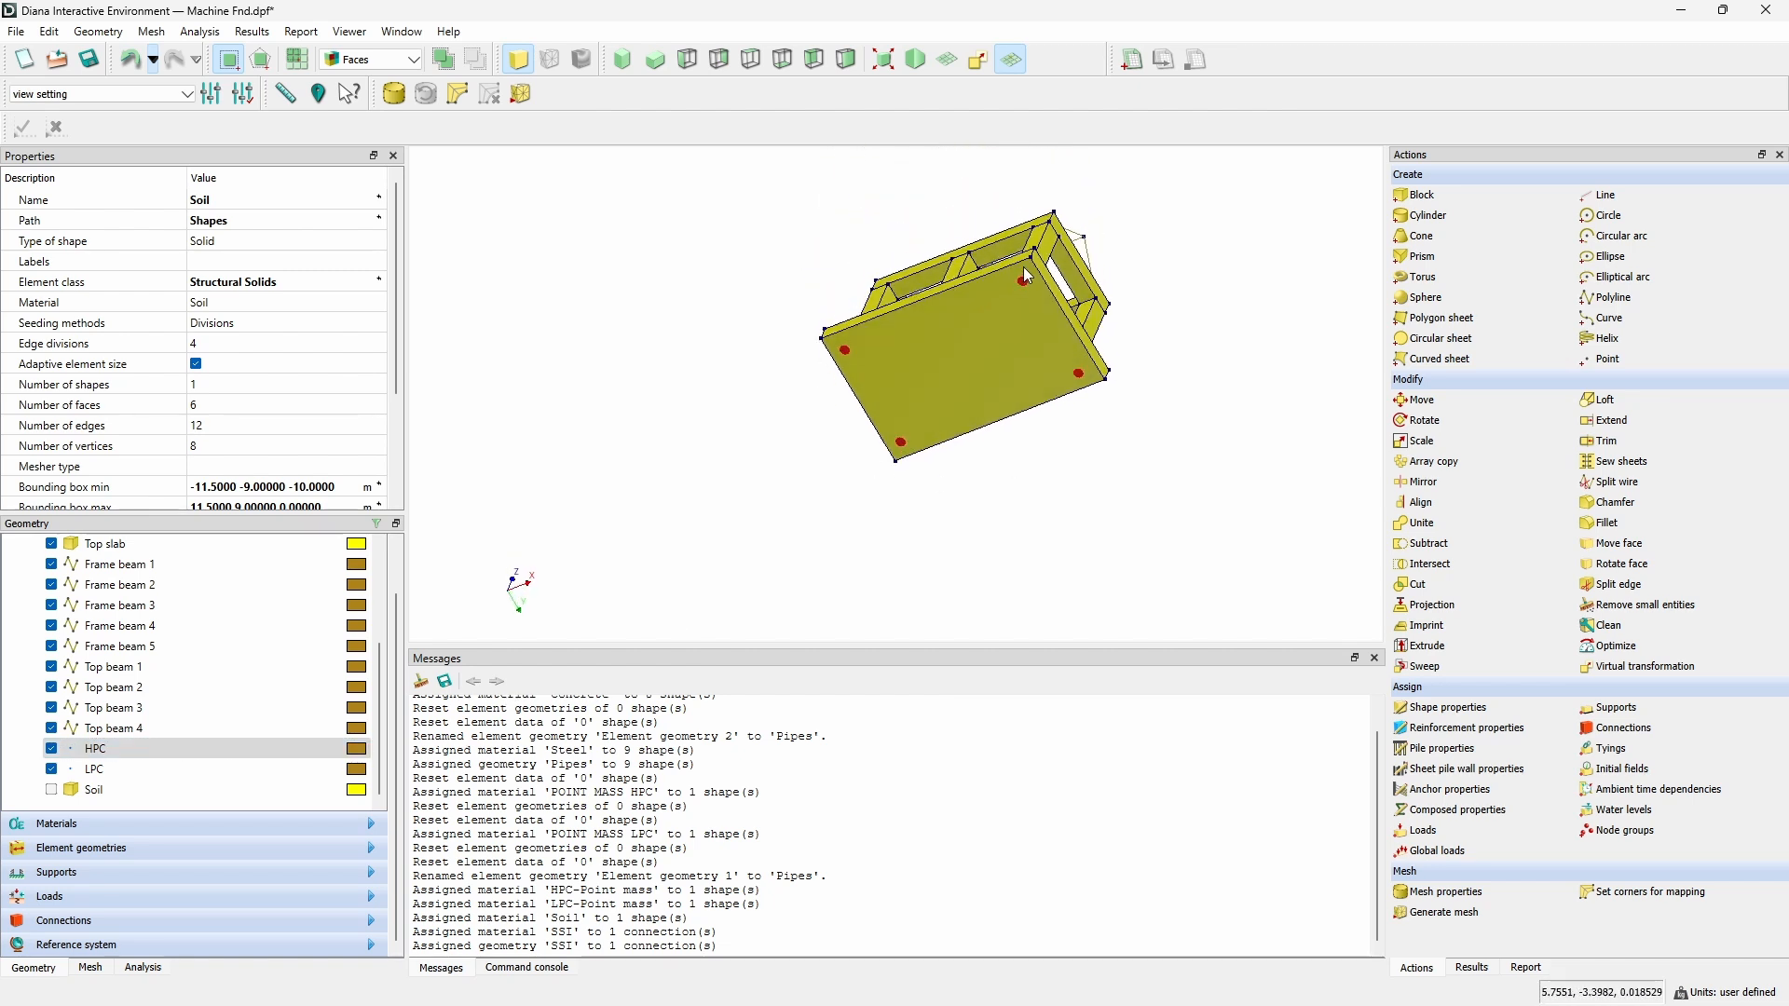
{"action": "left_click", "coordinate": [622, 62]}
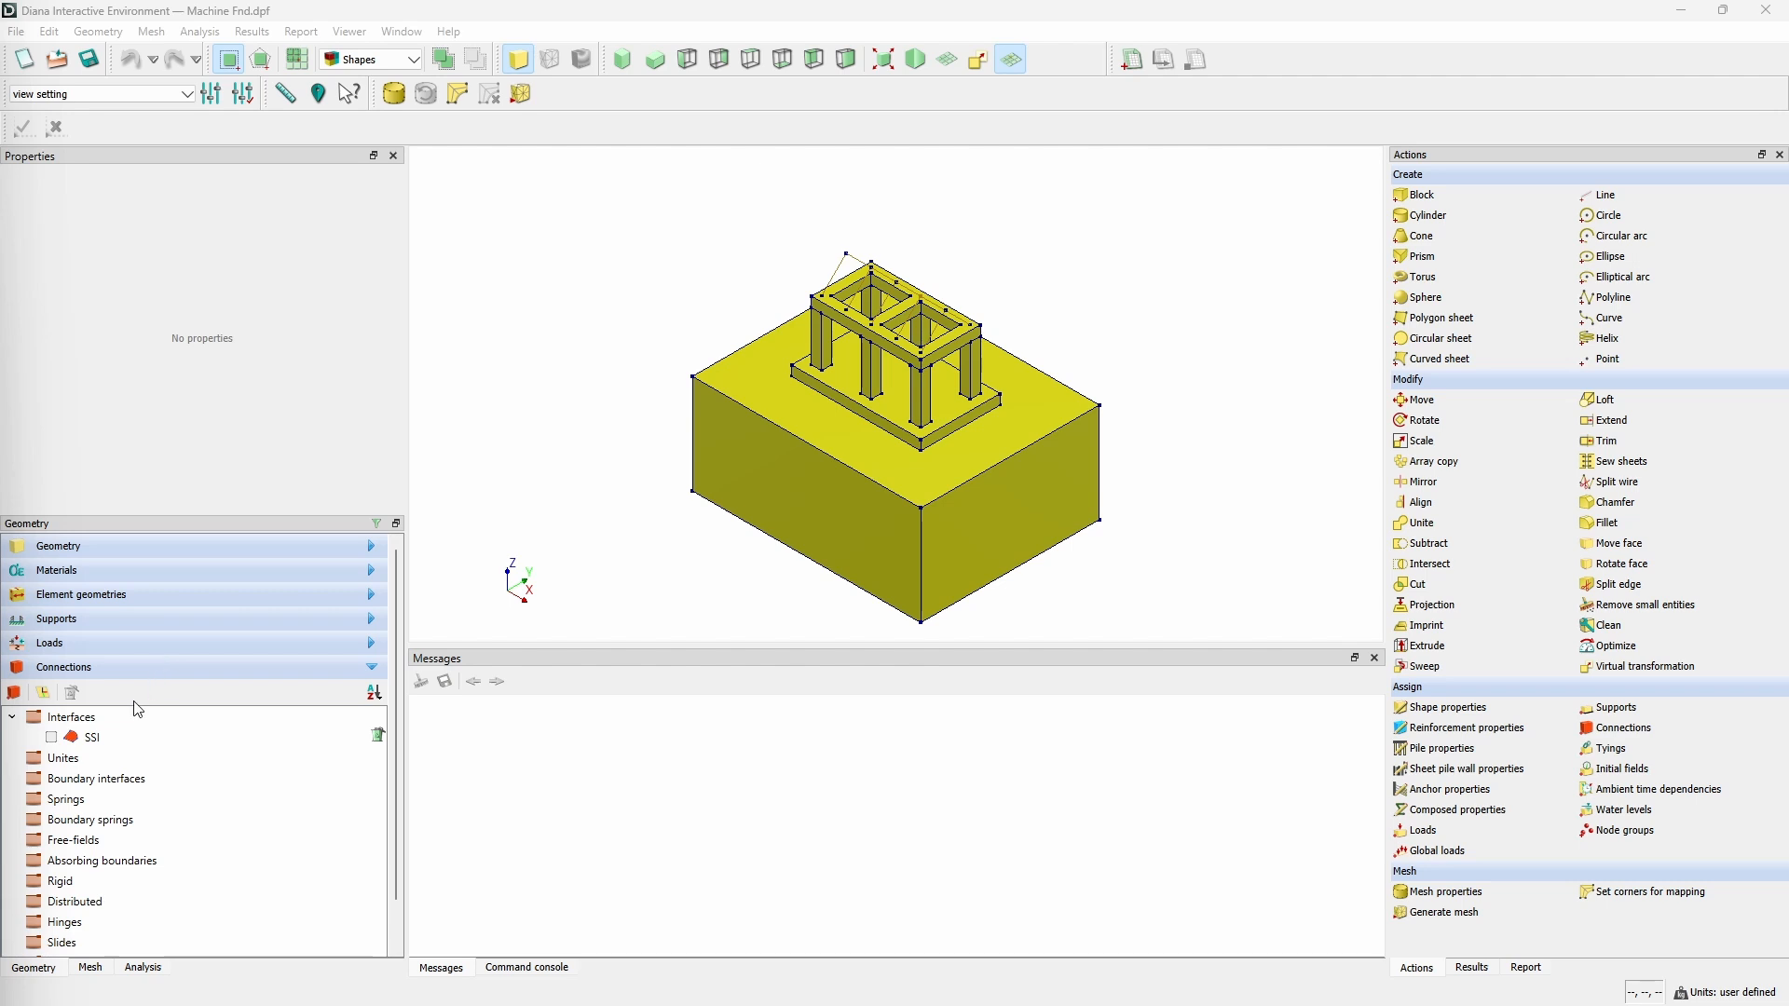
{"action": "left_click", "coordinate": [95, 738]}
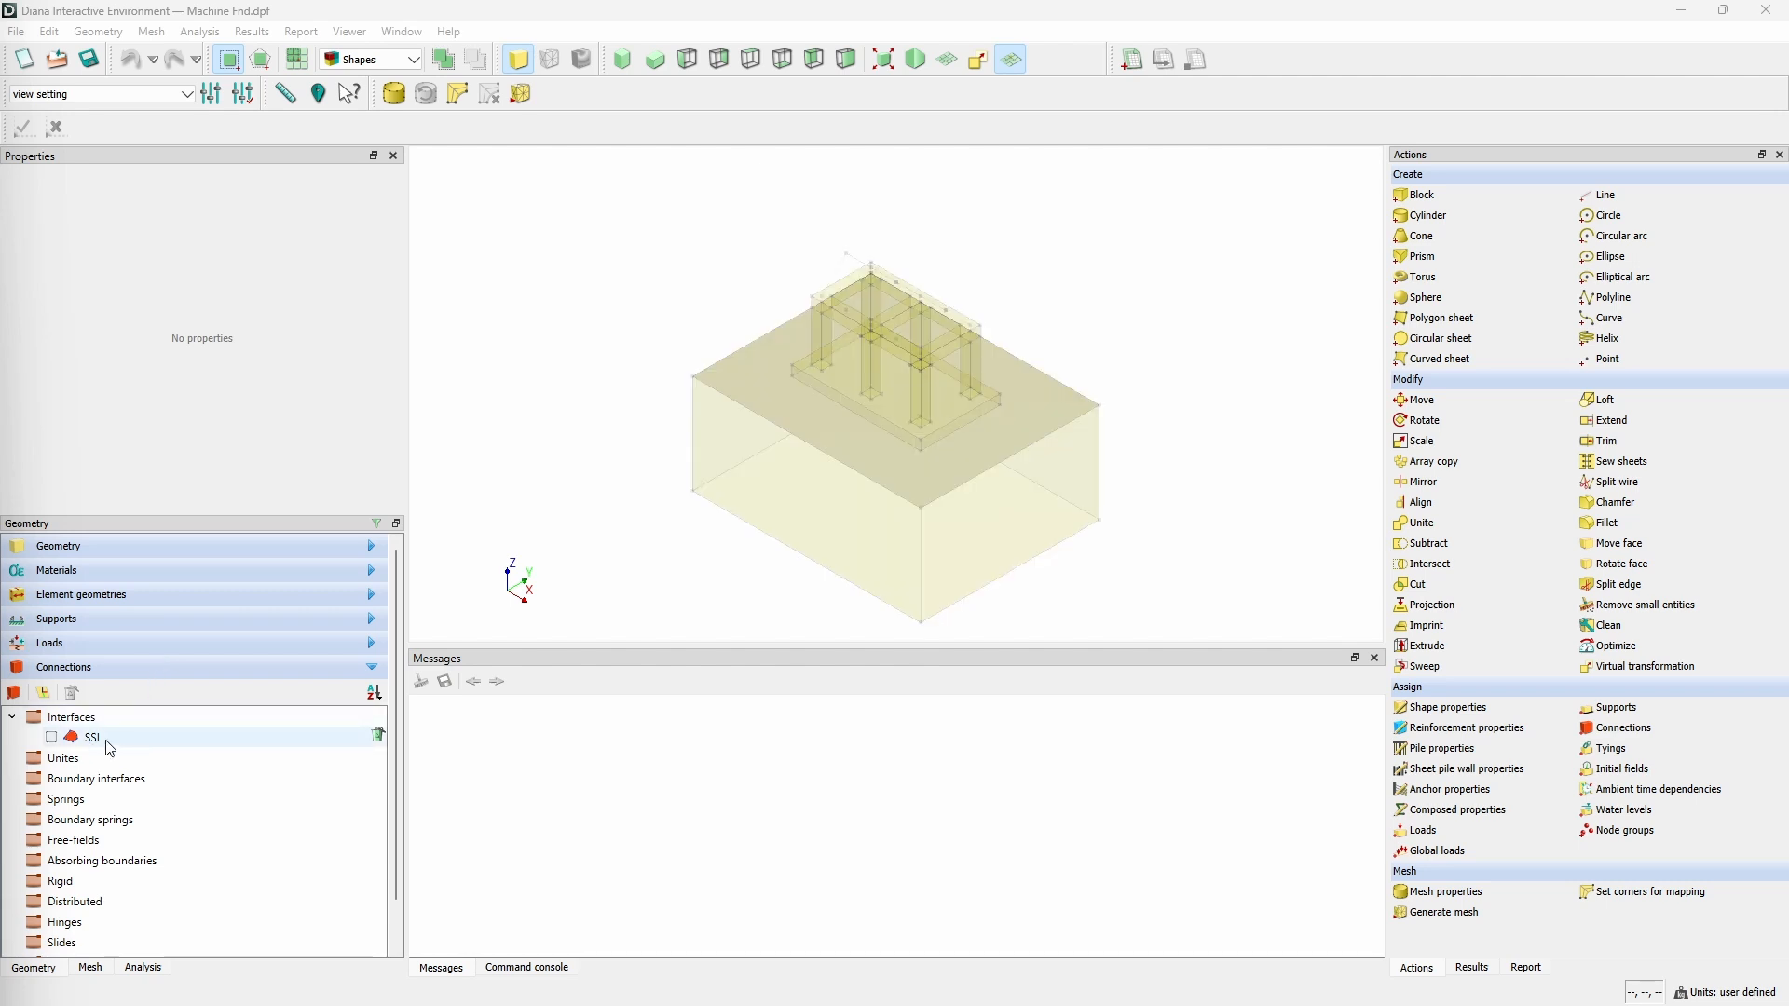
{"action": "left_click", "coordinate": [273, 719]}
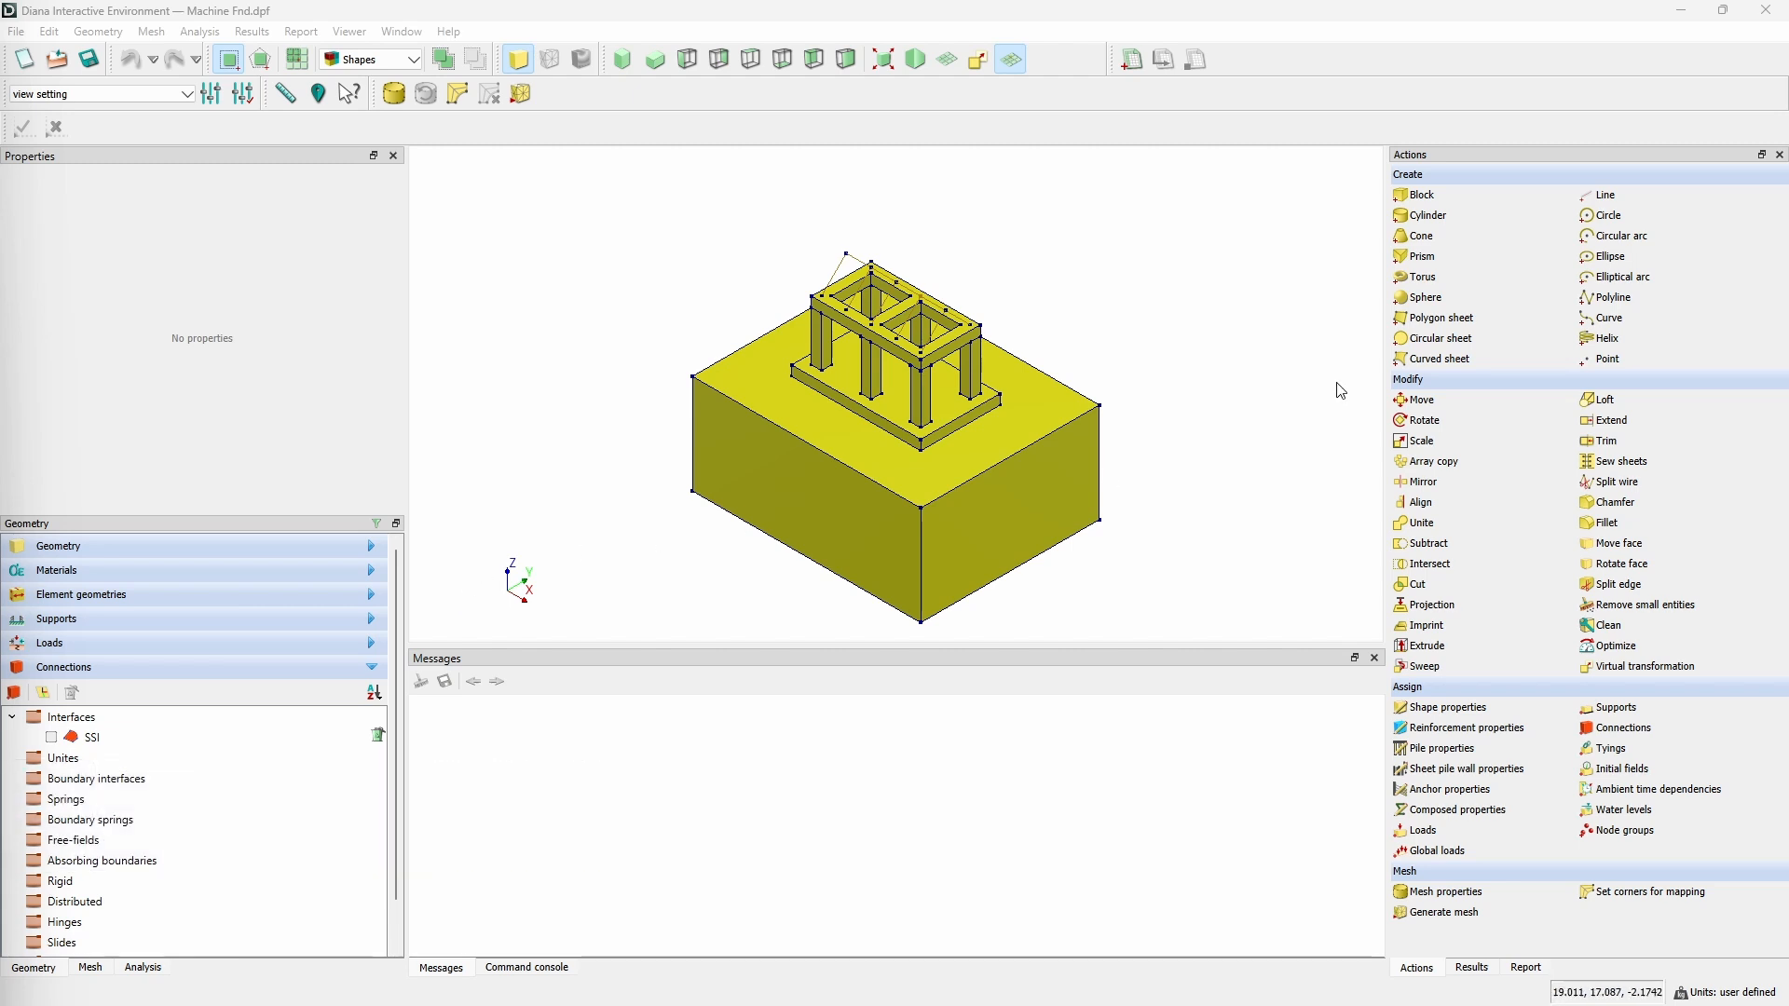
Start a new block named PML1 positioned at -21.5 -19 -10 m.
{"action": "left_click", "coordinate": [1431, 258]}
{"action": "double_click", "coordinate": [1425, 197]}
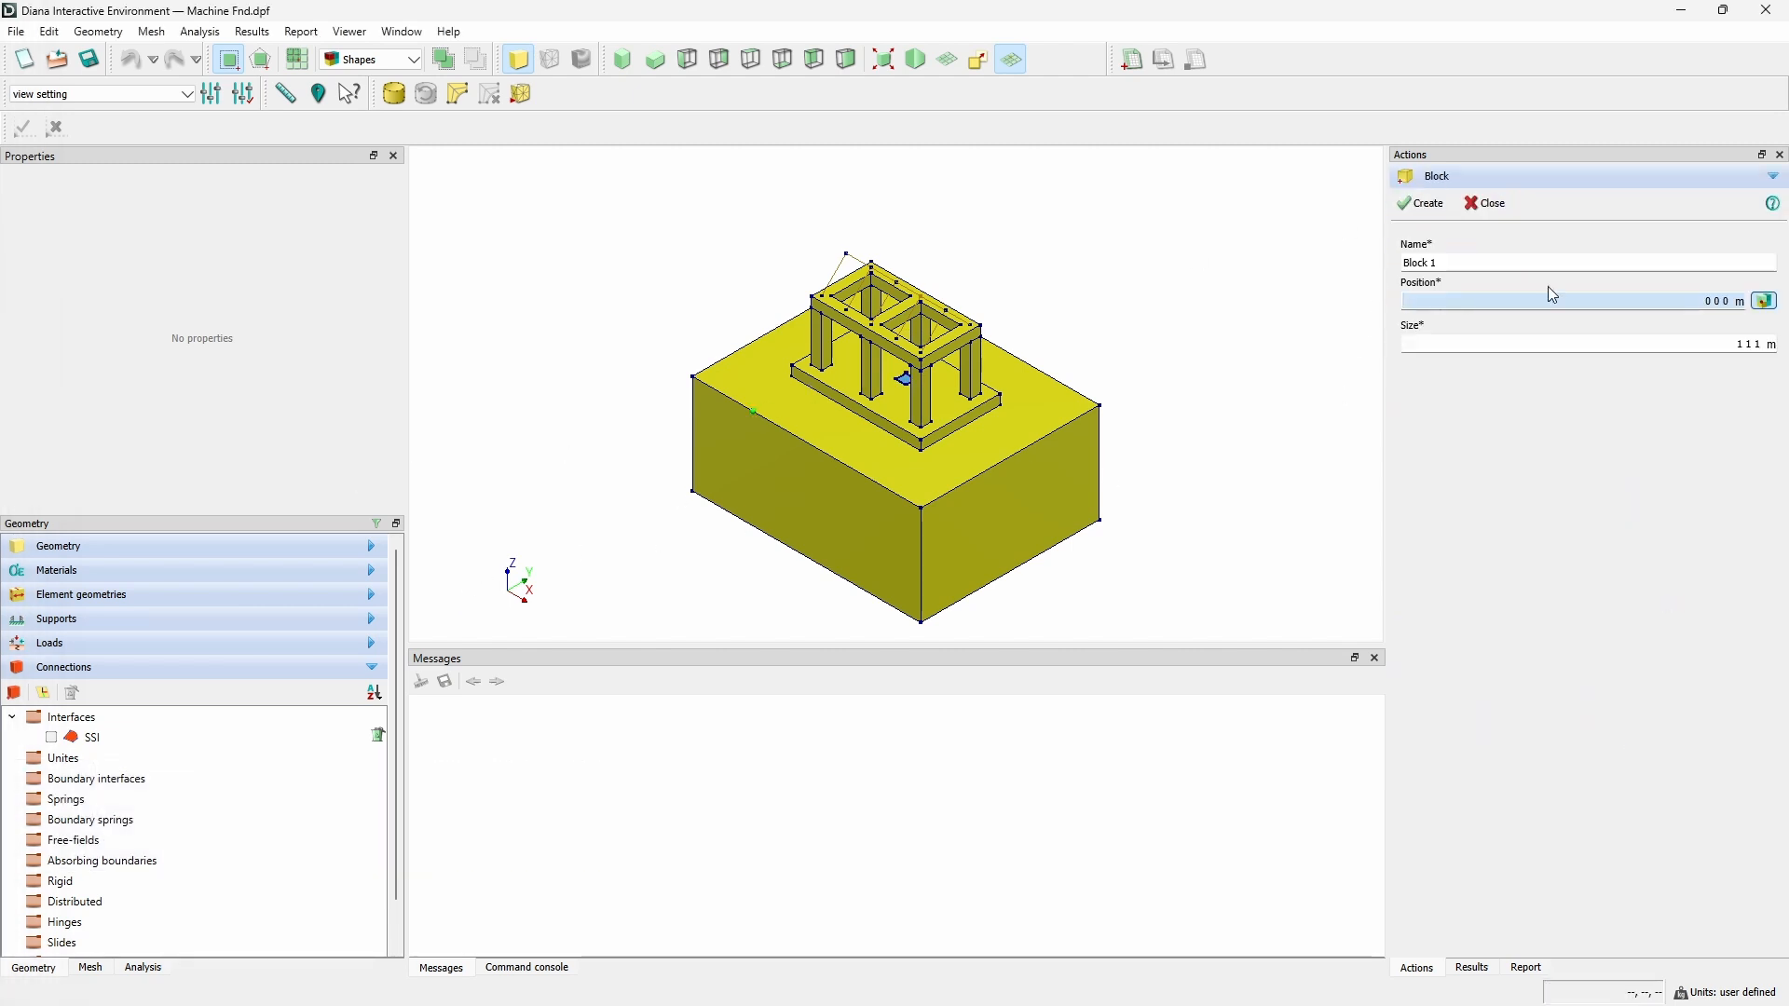
{"action": "triple_click", "coordinate": [1457, 264]}
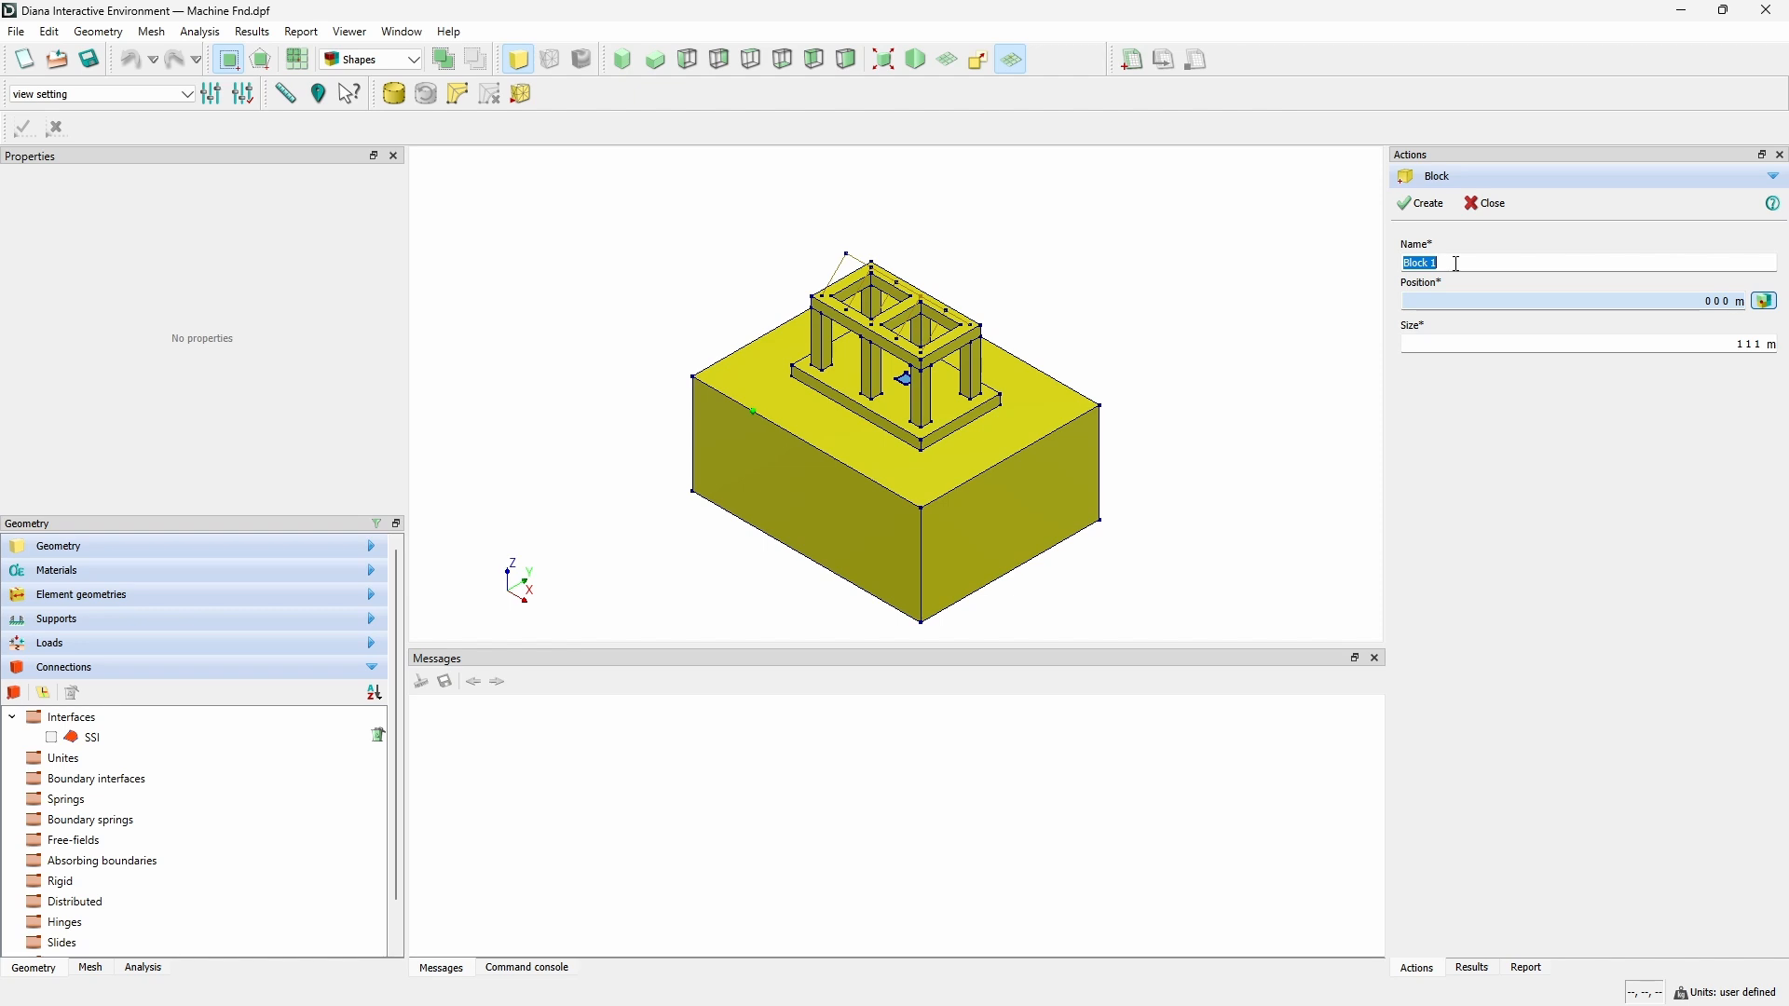
{"action": "type", "text": "PM"}
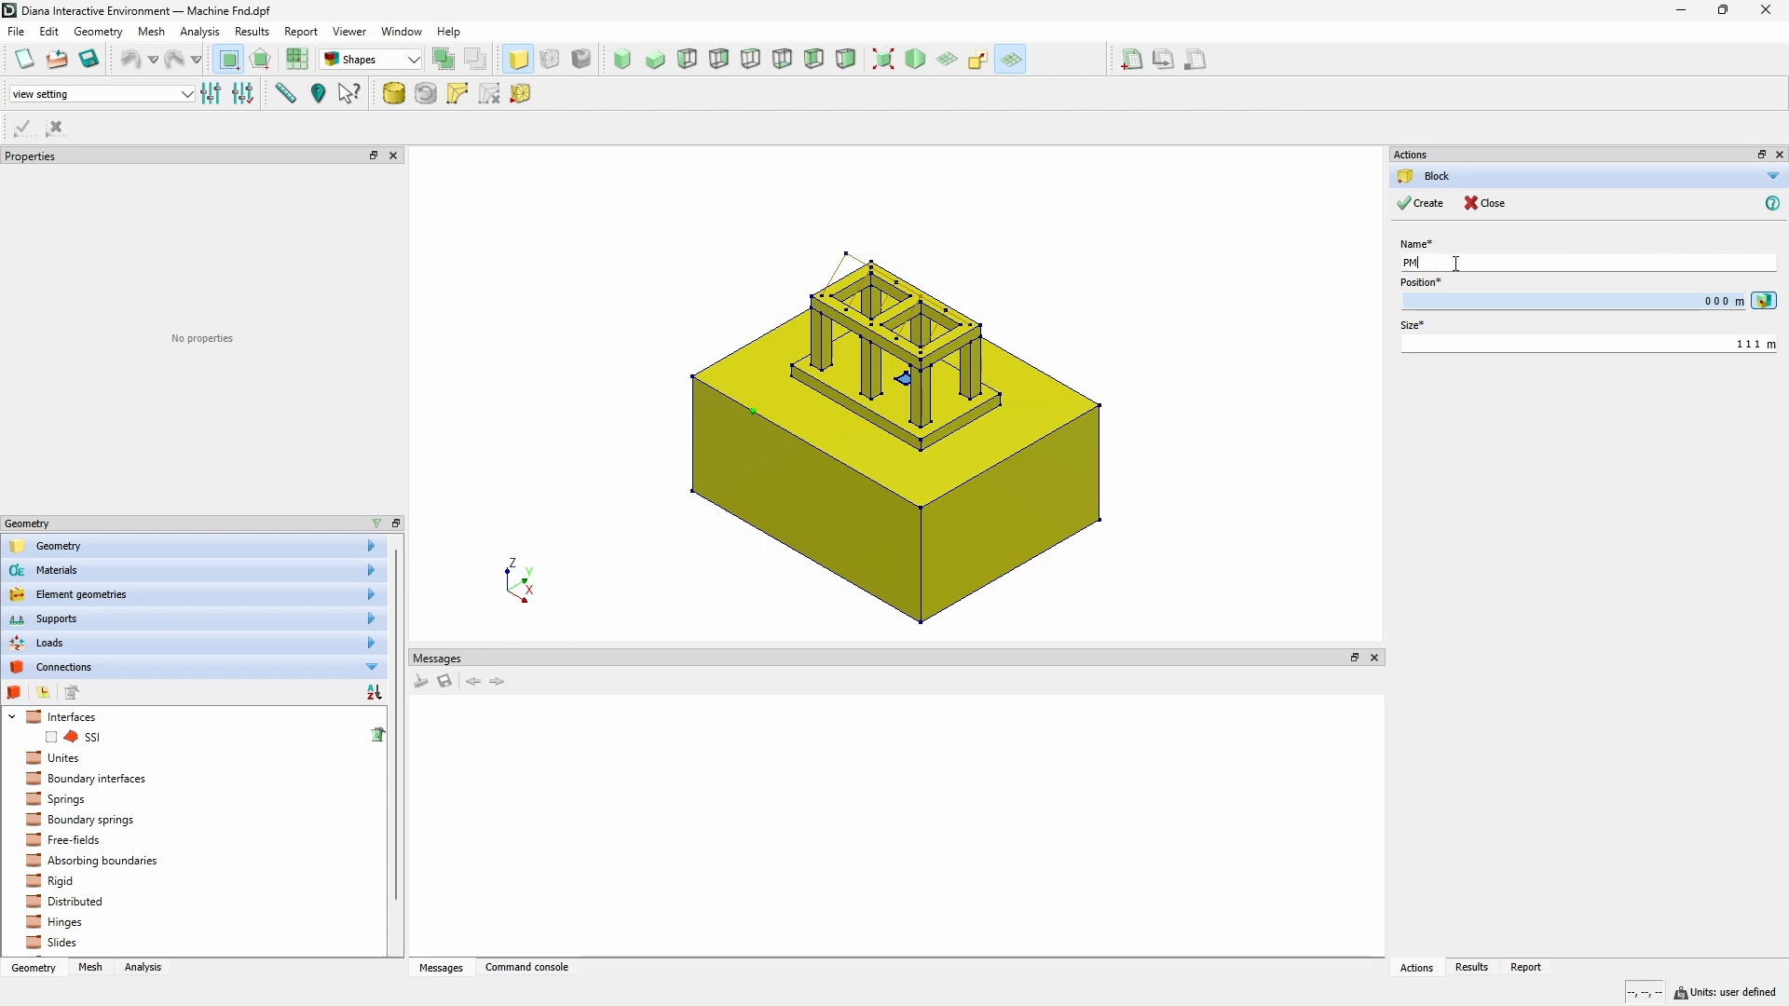
{"action": "type", "text": "L1"}
{"action": "left_click", "coordinate": [1656, 302]}
{"action": "type", "text": "-21"}
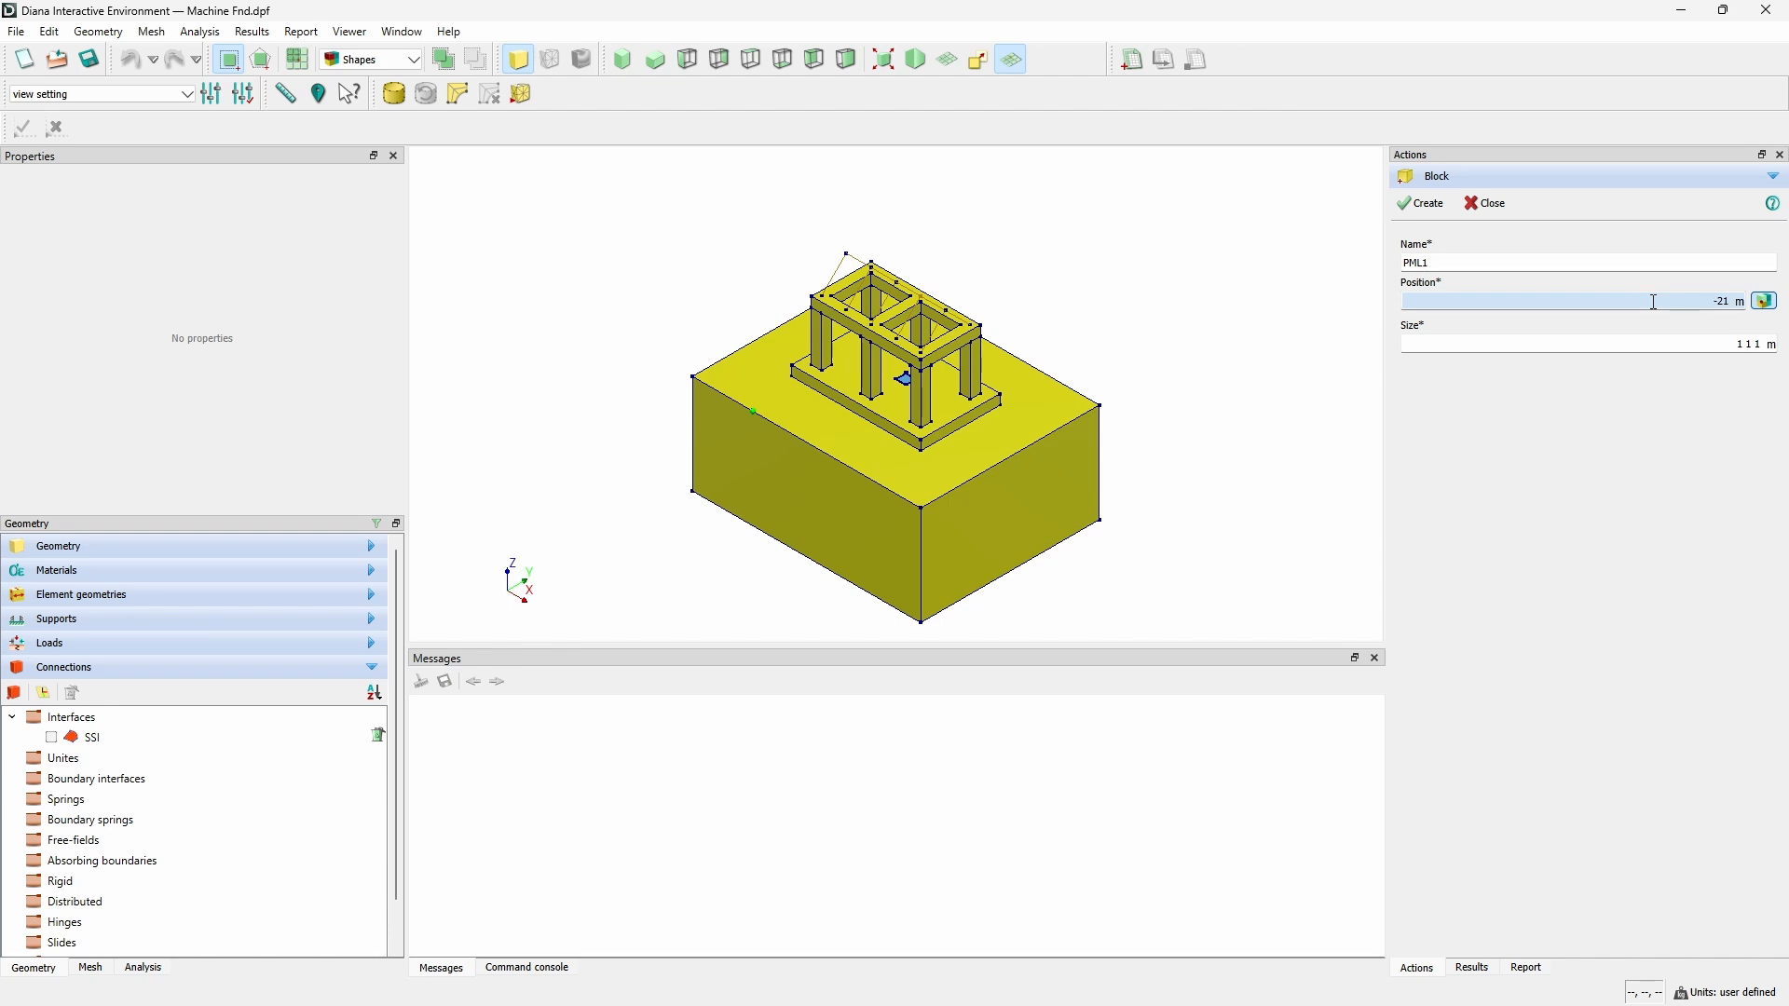
{"action": "type", "text": ".5 -19 -10"}
Set the PML1 block's size to 43 38 10 m and create it.
{"action": "key", "text": "Tab"}
{"action": "key", "text": "Tab"}
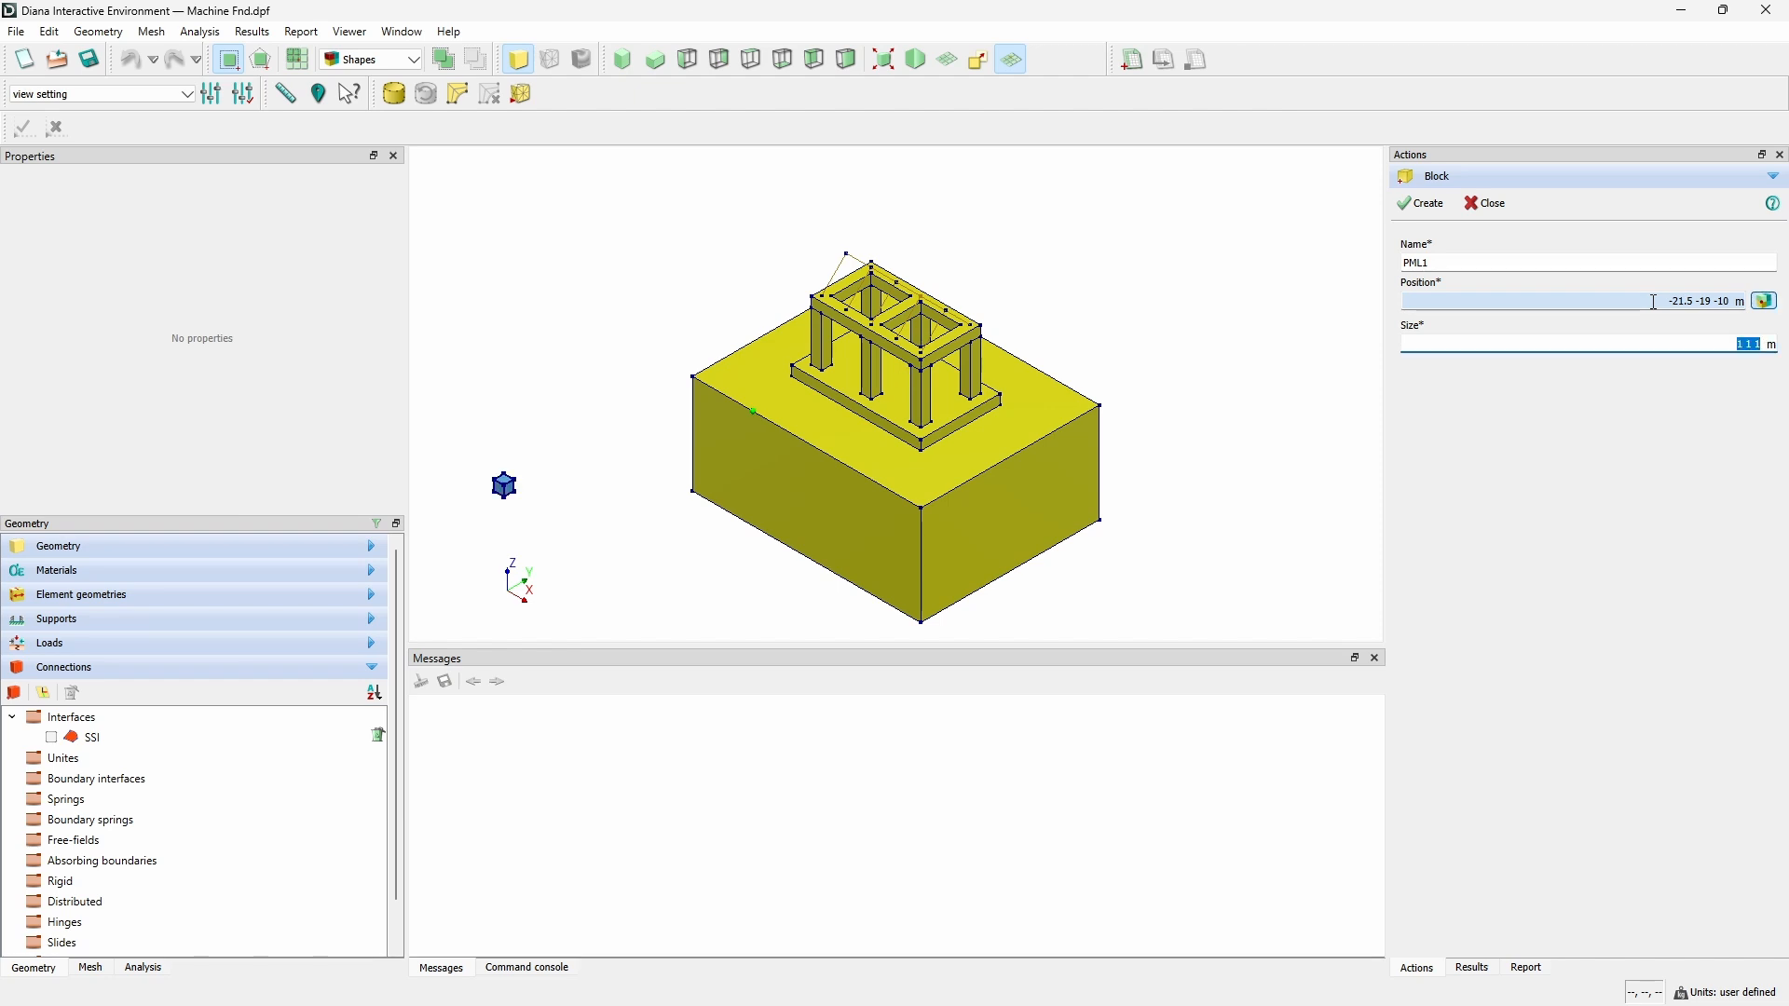
{"action": "type", "text": "43 38 10"}
{"action": "left_click", "coordinate": [1430, 207]}
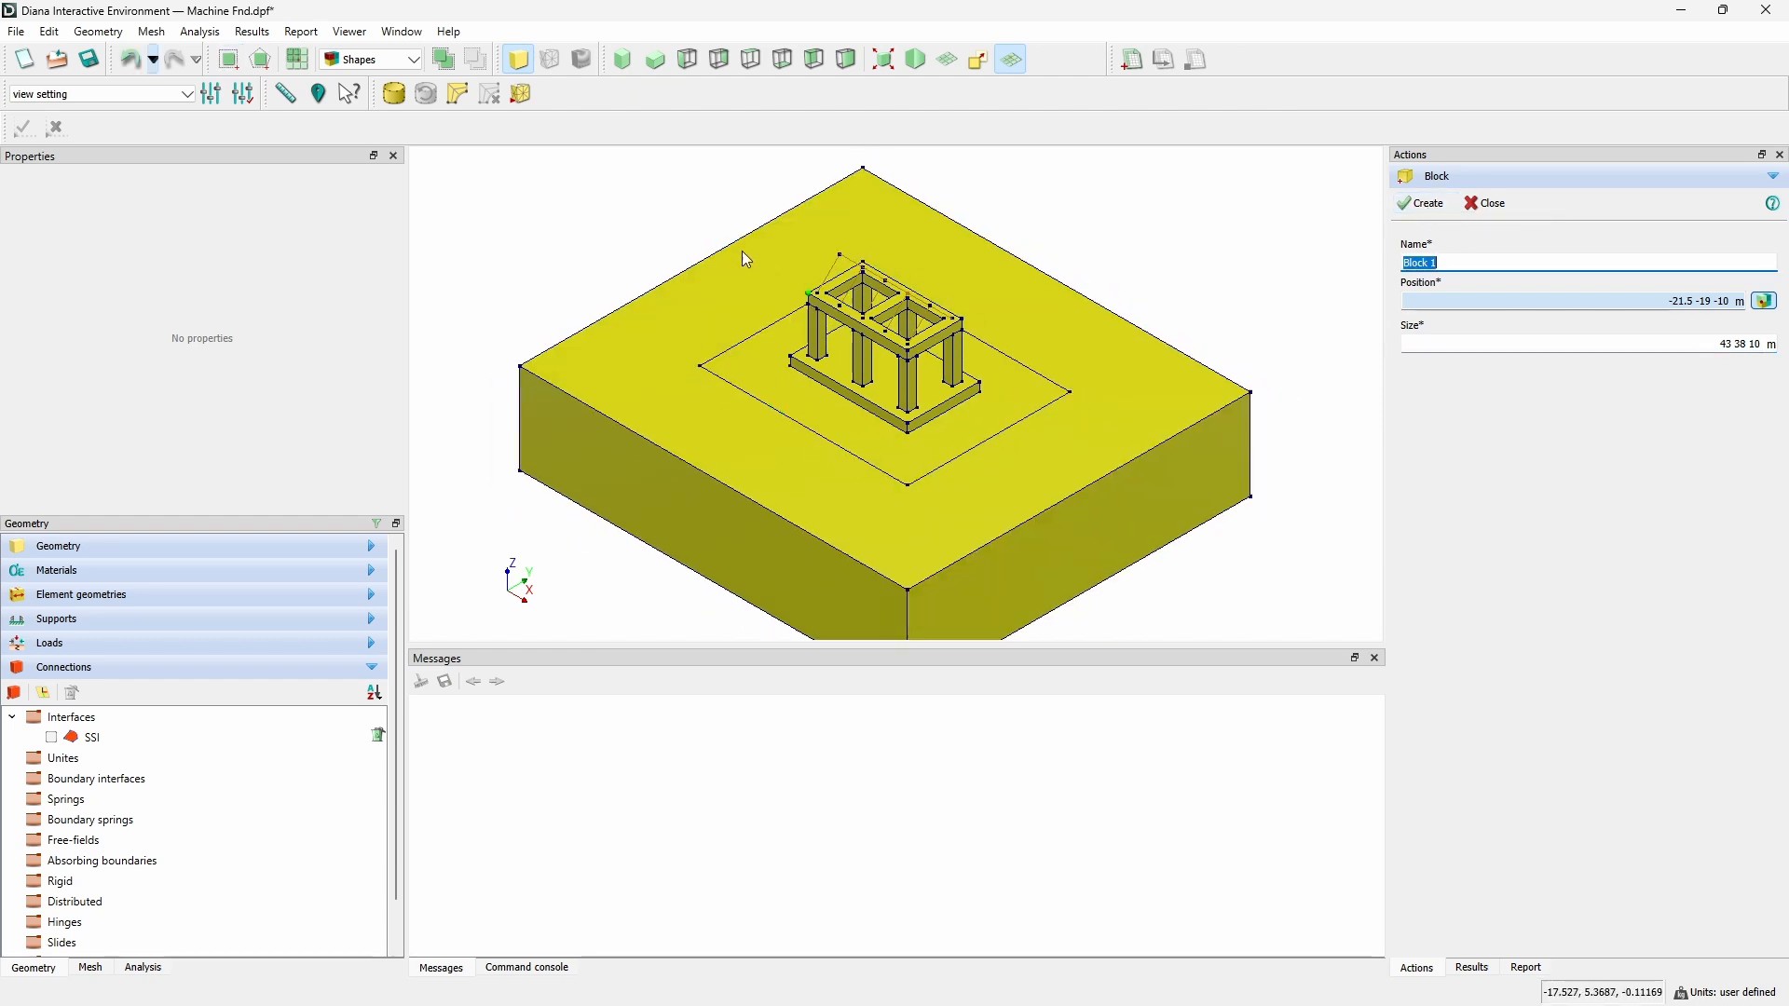
{"action": "scroll", "coordinate": [738, 249], "scroll_direction": "down", "scroll_amount": 2}
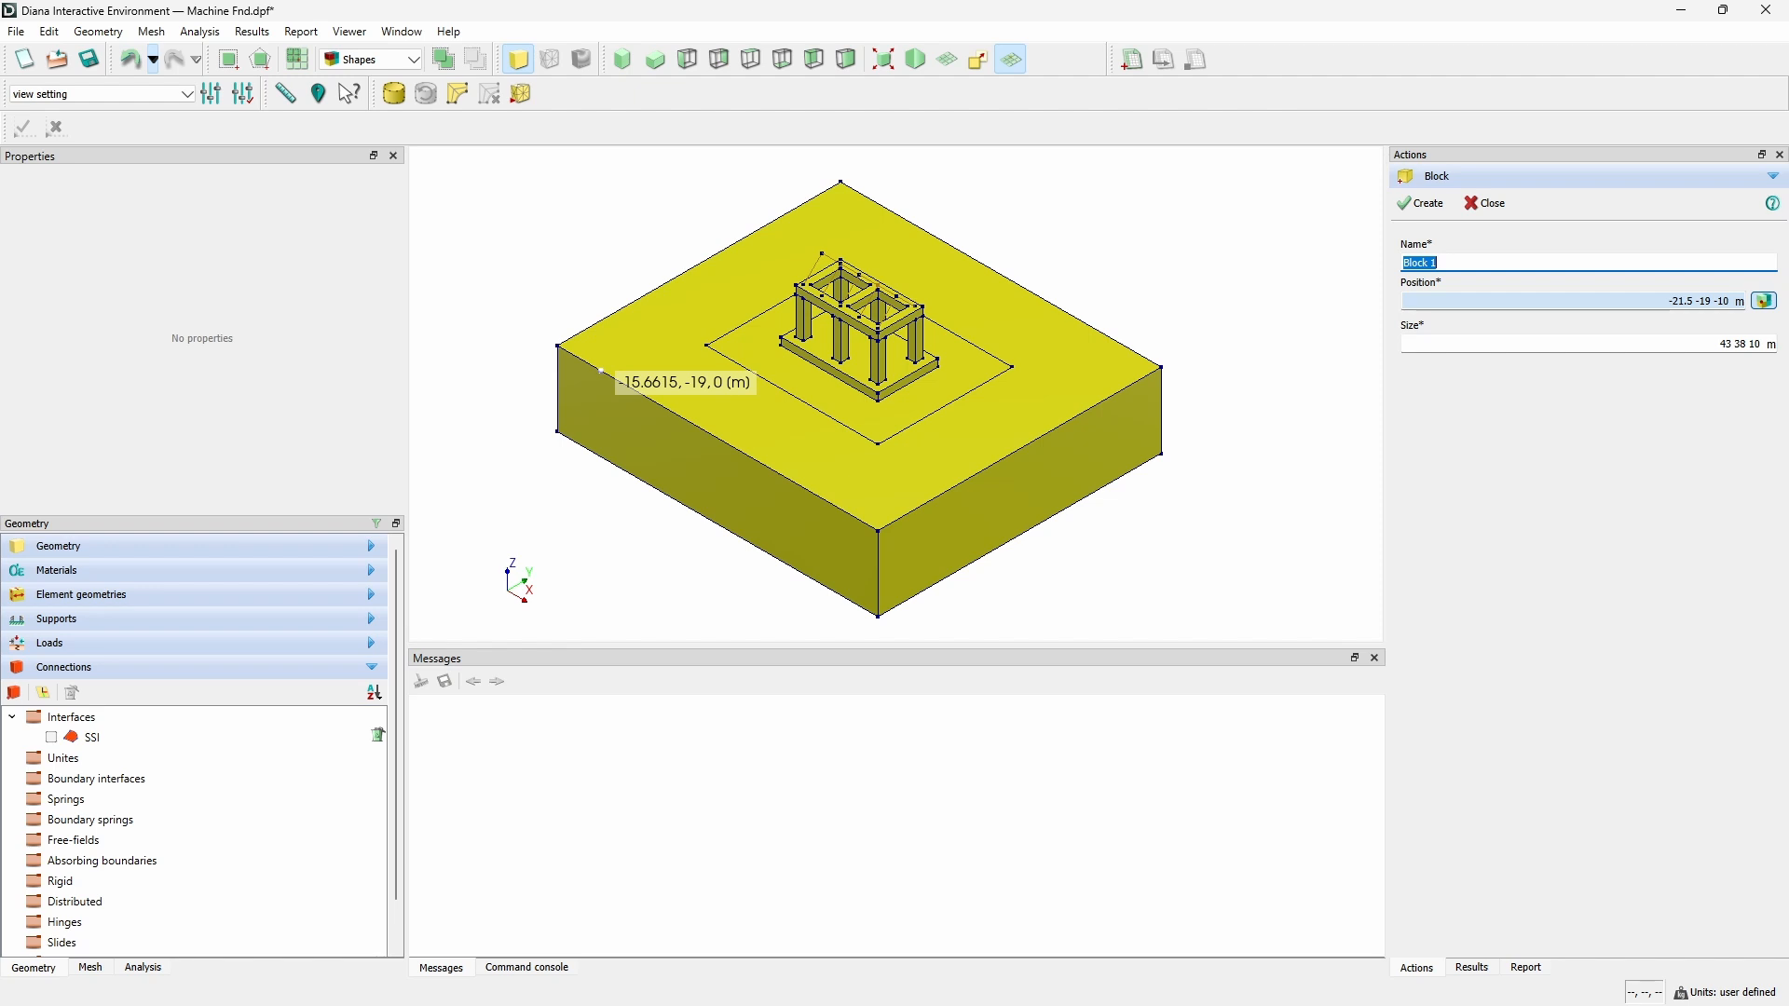
{"action": "left_click", "coordinate": [1487, 203]}
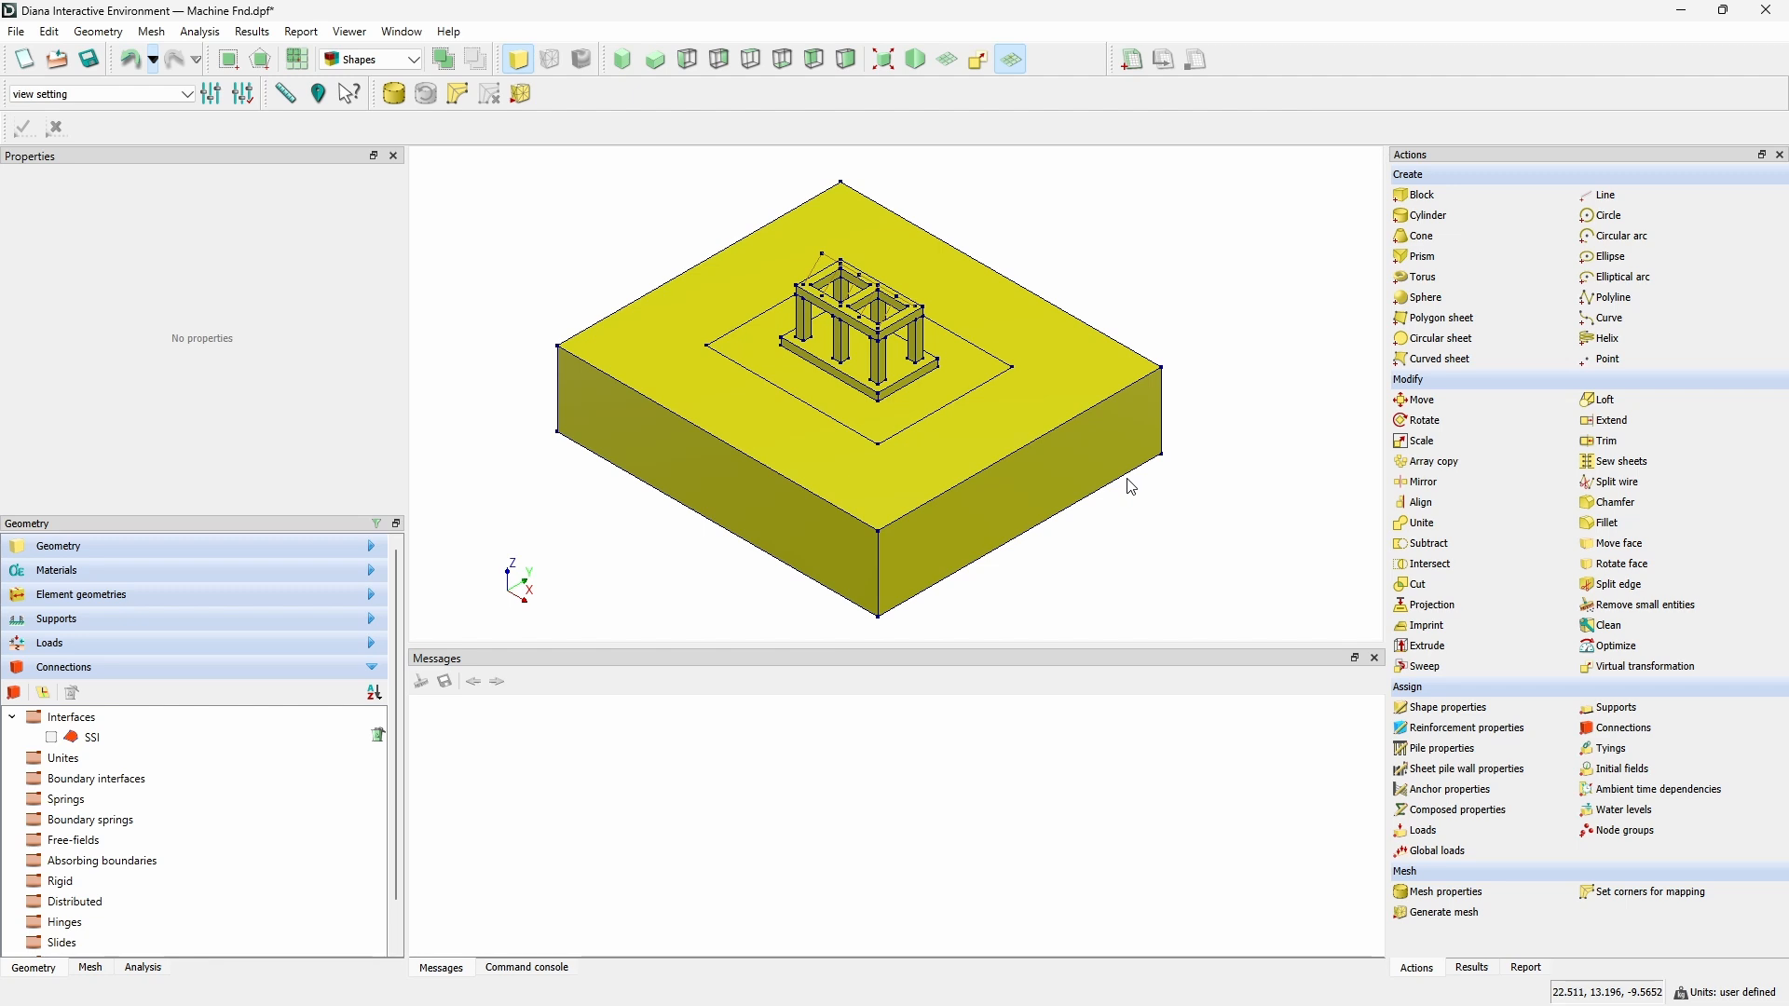
Subtract the Soil block from PML1, with Keep tools enabled and Simplify disabled.
{"action": "left_click", "coordinate": [1644, 591]}
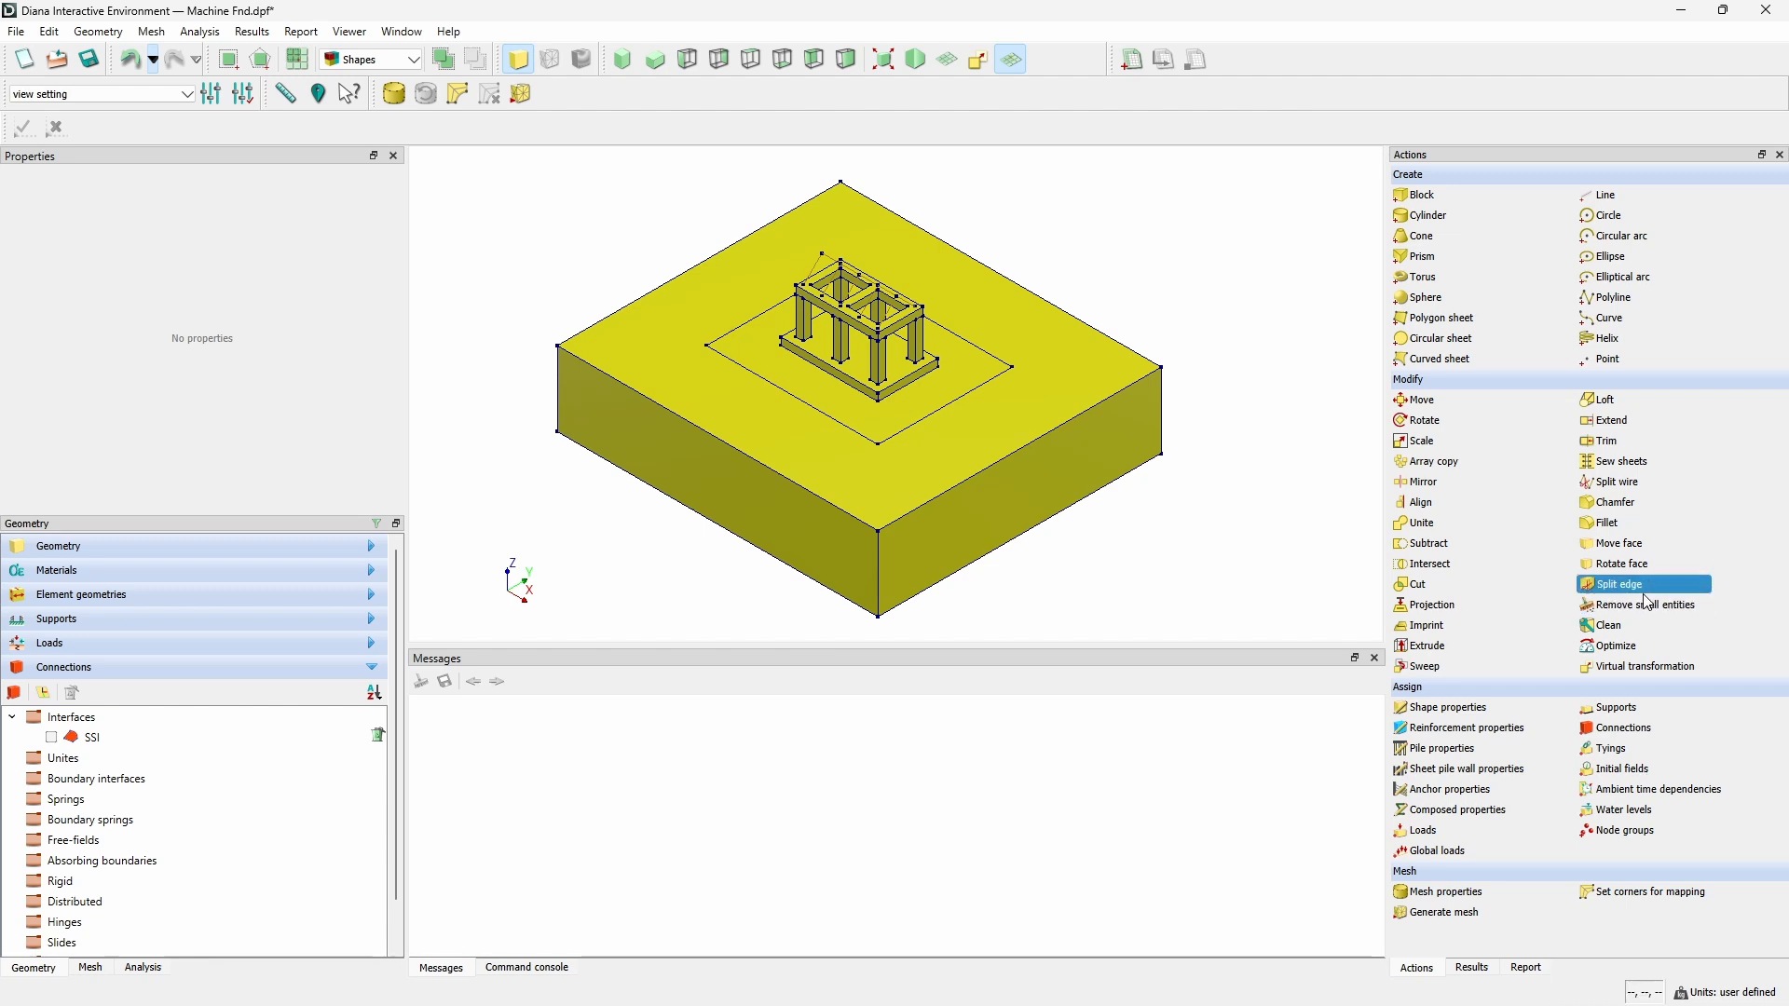
{"action": "double_click", "coordinate": [1435, 546]}
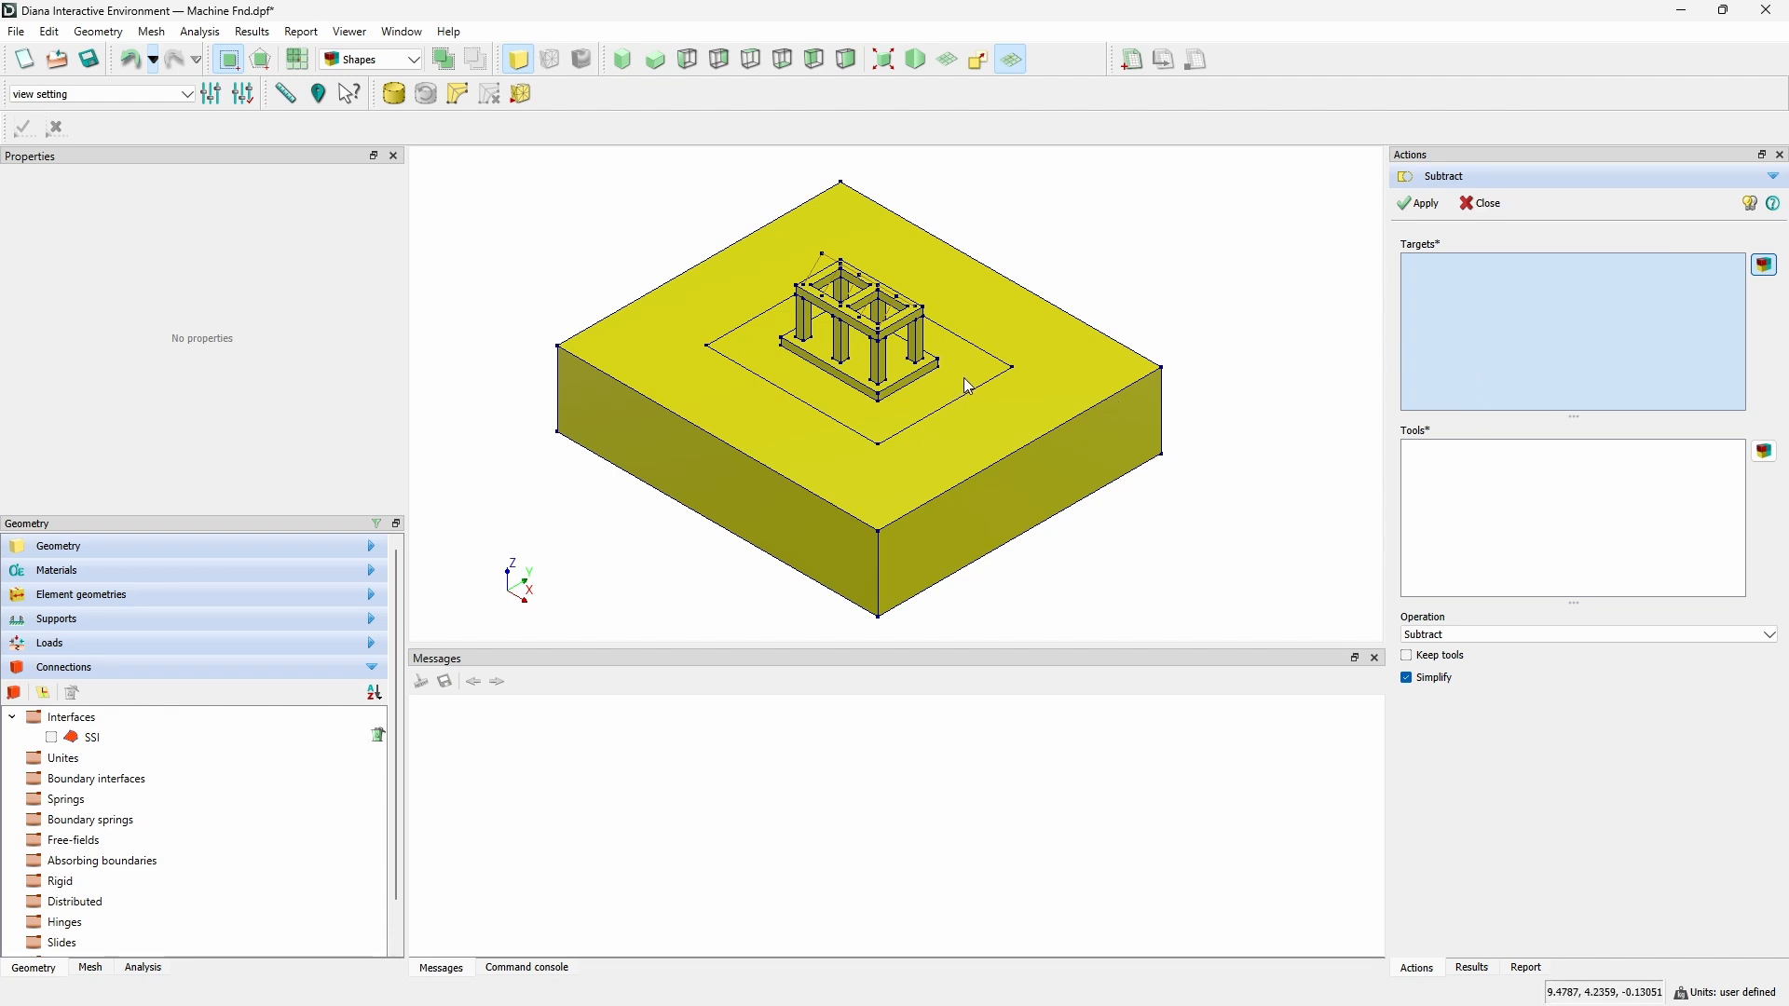
{"action": "left_click", "coordinate": [1021, 418]}
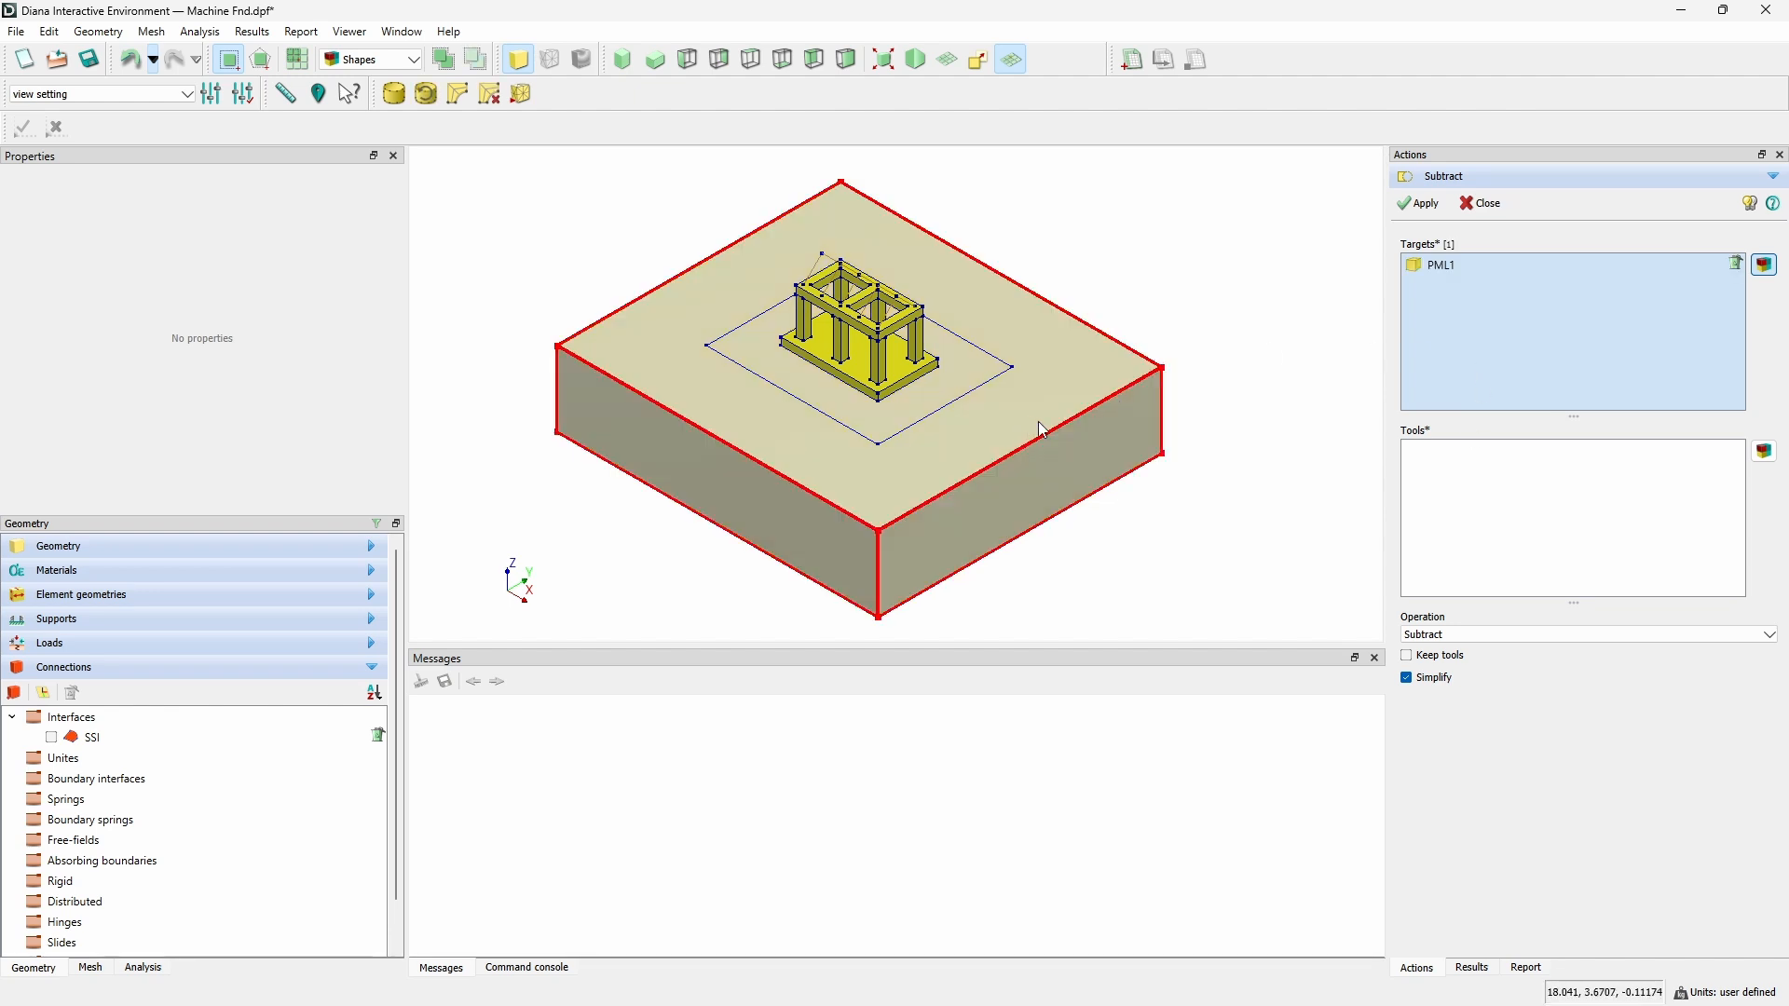
{"action": "left_click", "coordinate": [1549, 518]}
{"action": "left_click", "coordinate": [954, 362]}
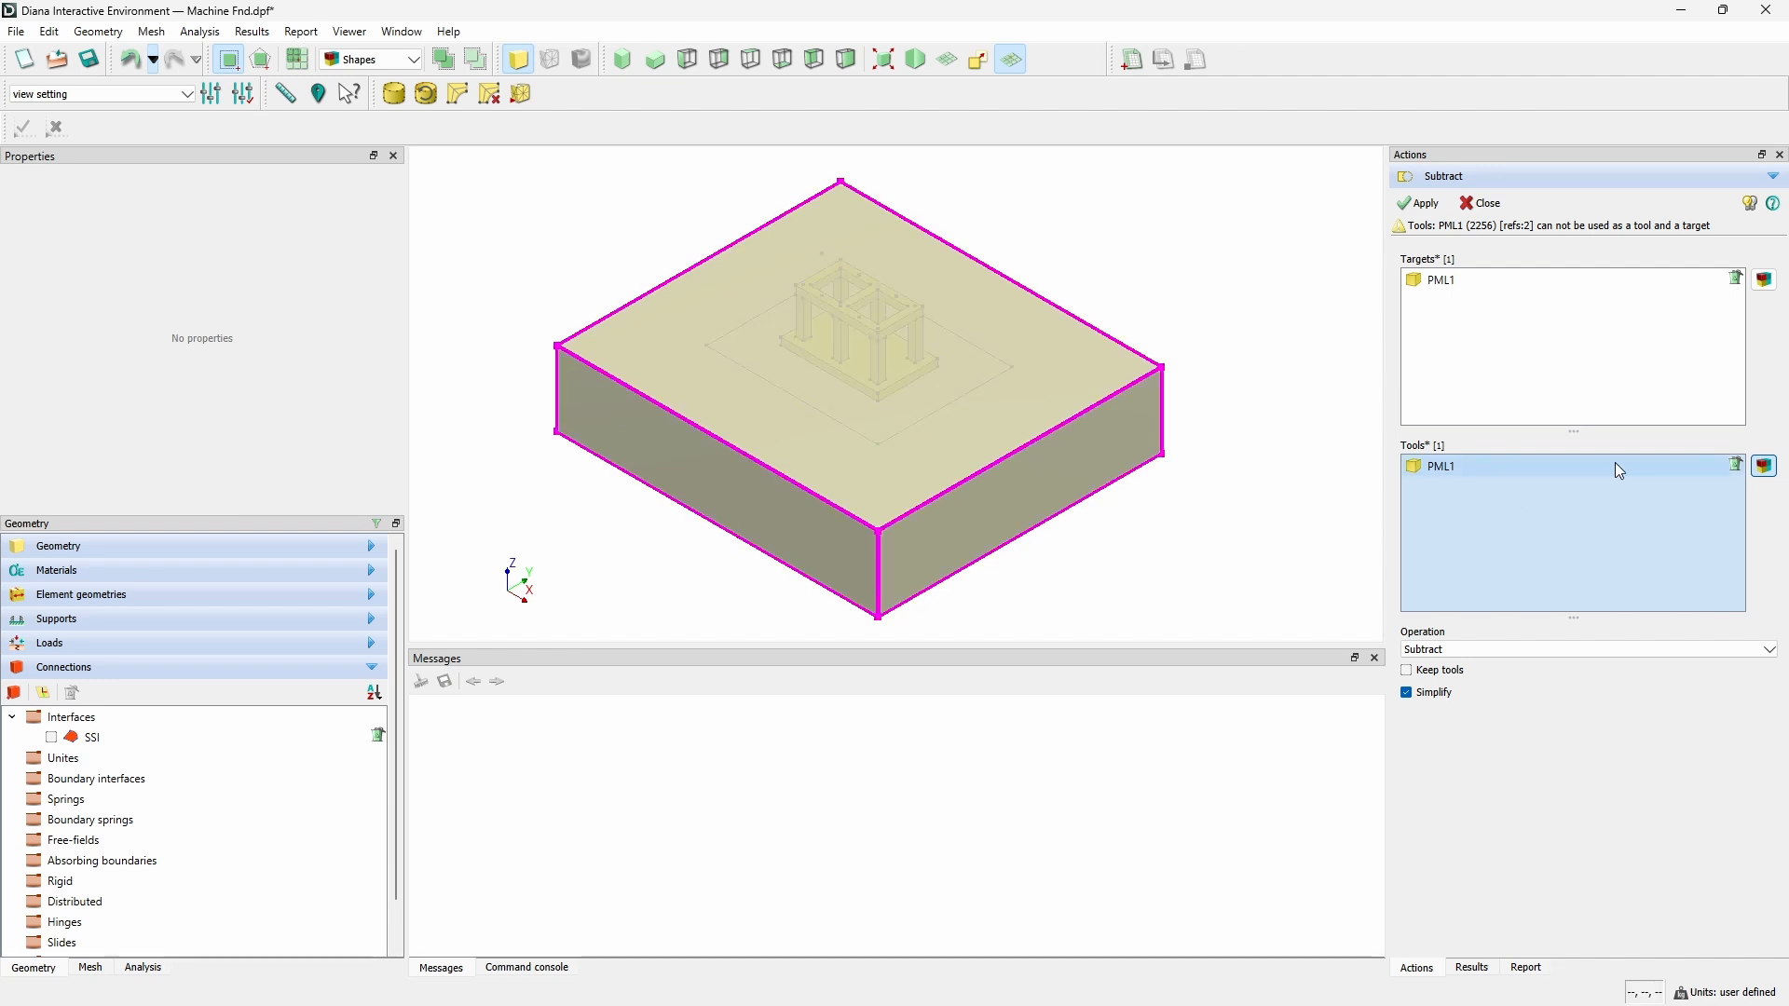
{"action": "left_click", "coordinate": [1735, 464]}
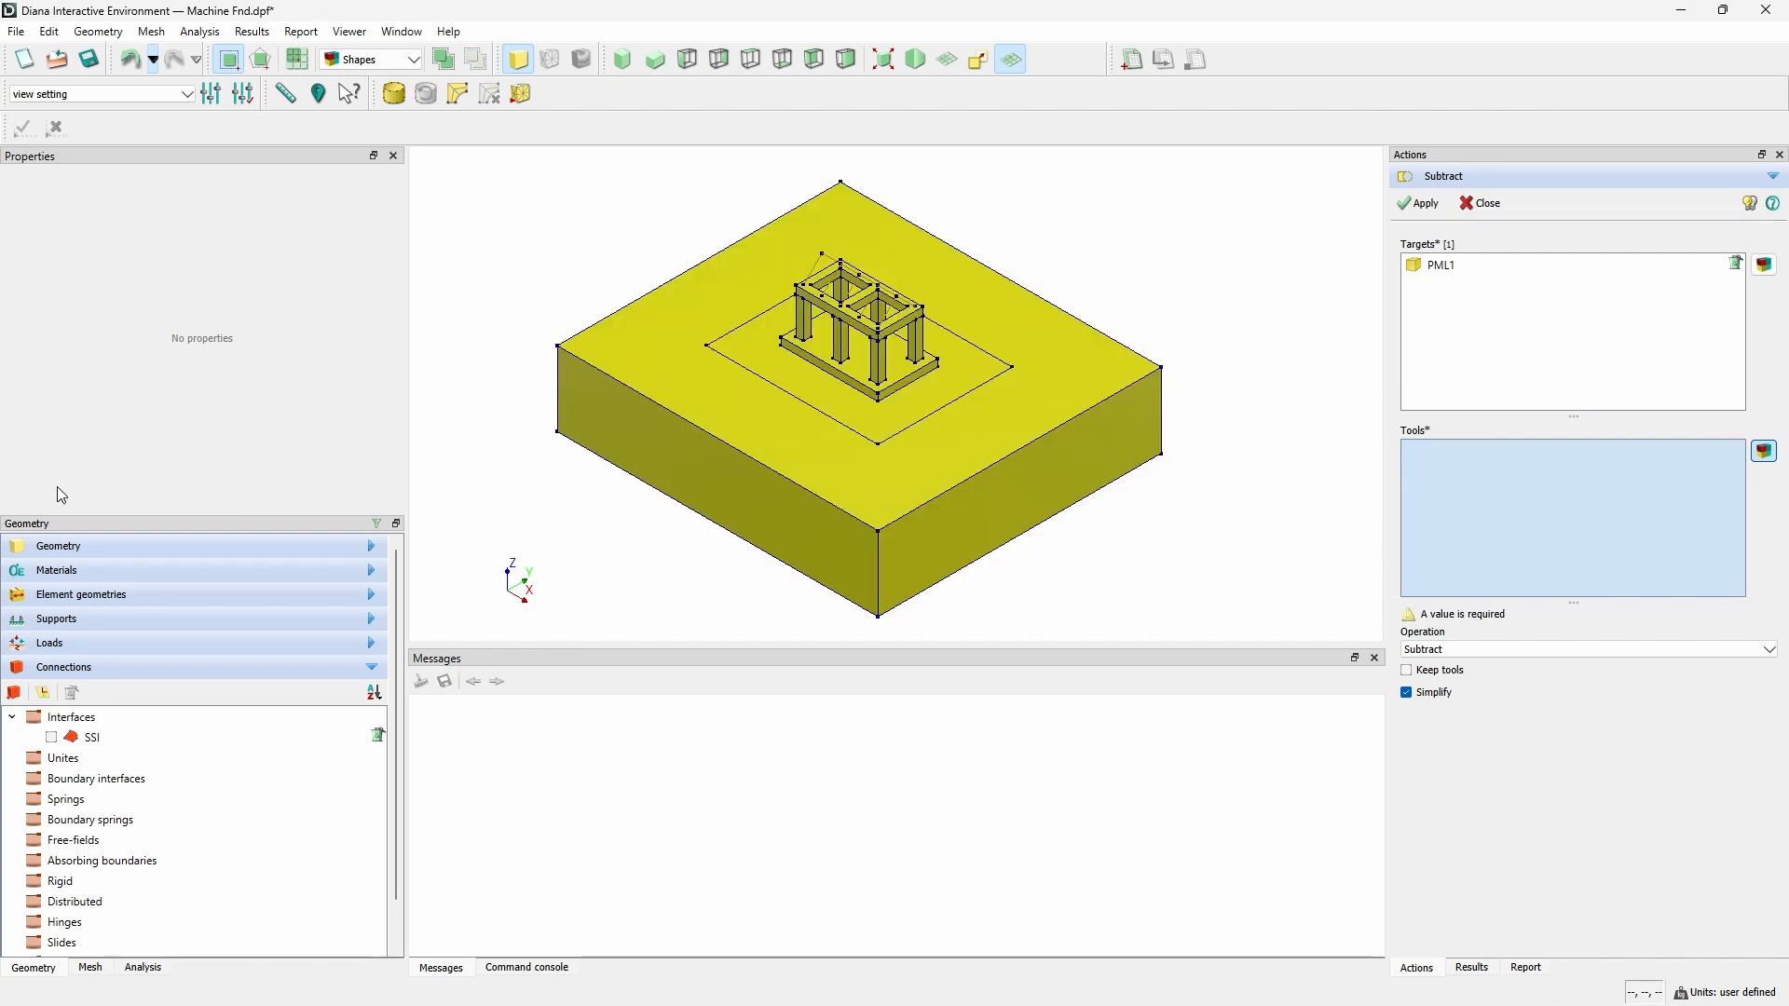
{"action": "left_click", "coordinate": [97, 546]}
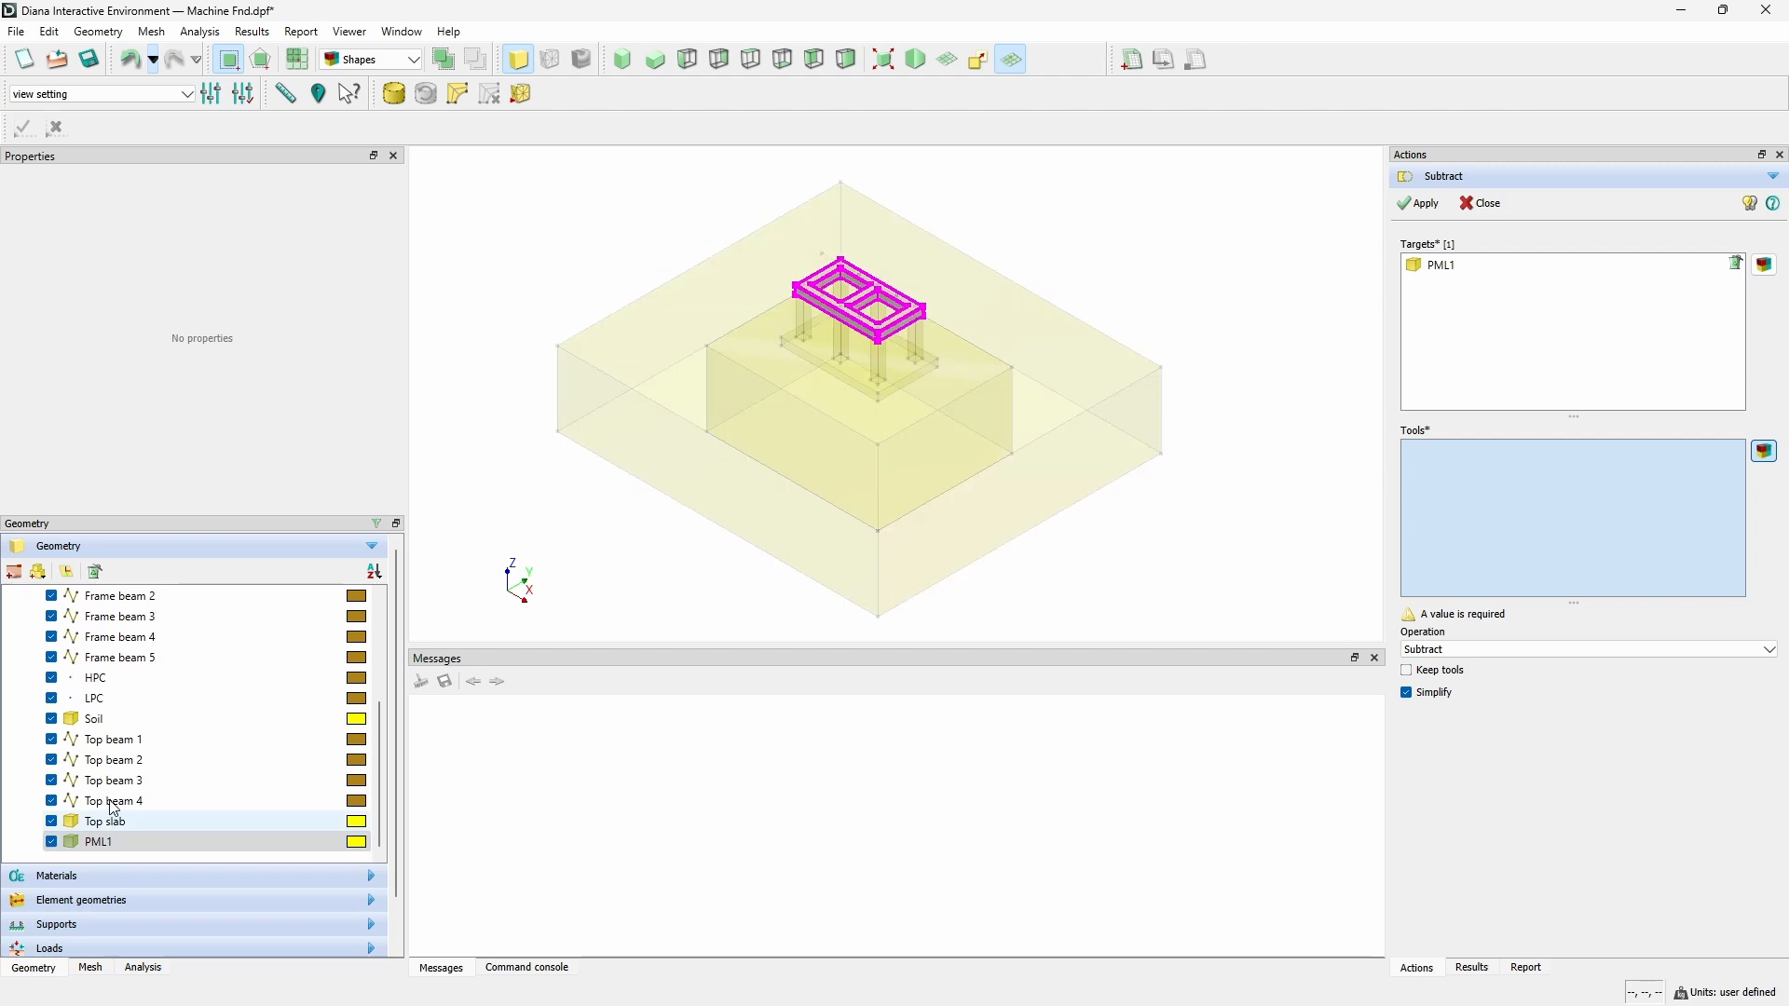
{"action": "left_click", "coordinate": [103, 719]}
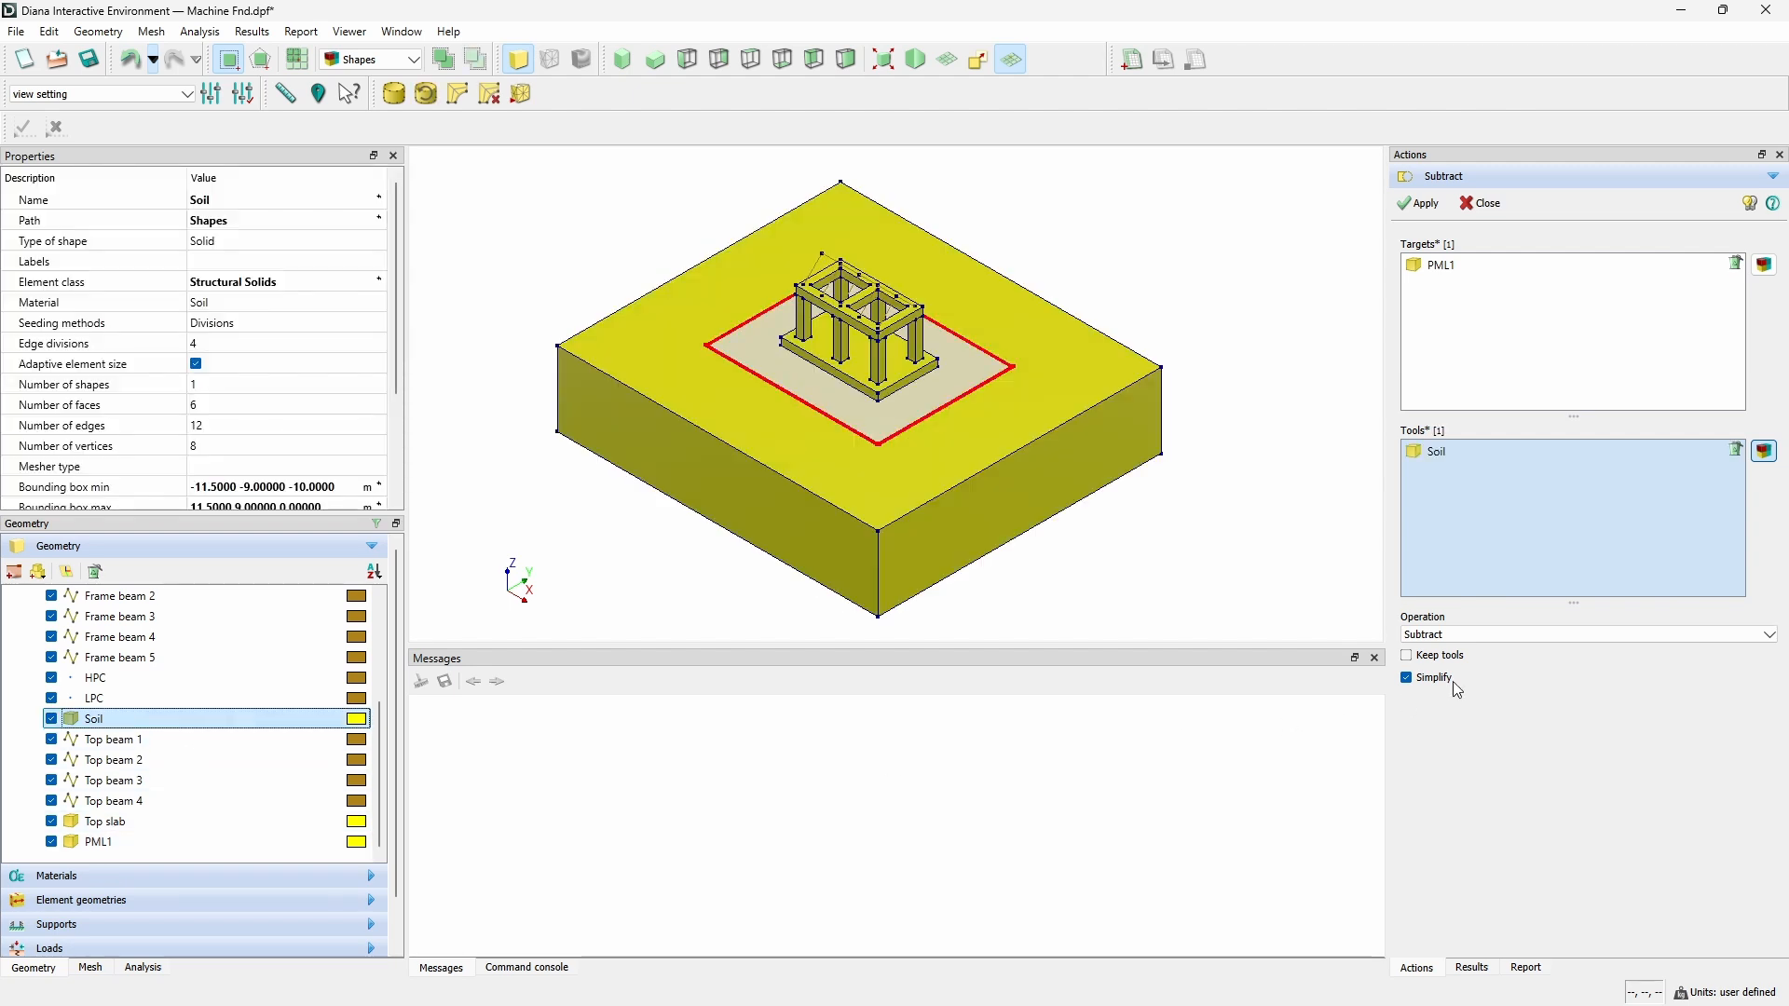
{"action": "left_click", "coordinate": [1423, 655]}
{"action": "left_click", "coordinate": [1421, 678]}
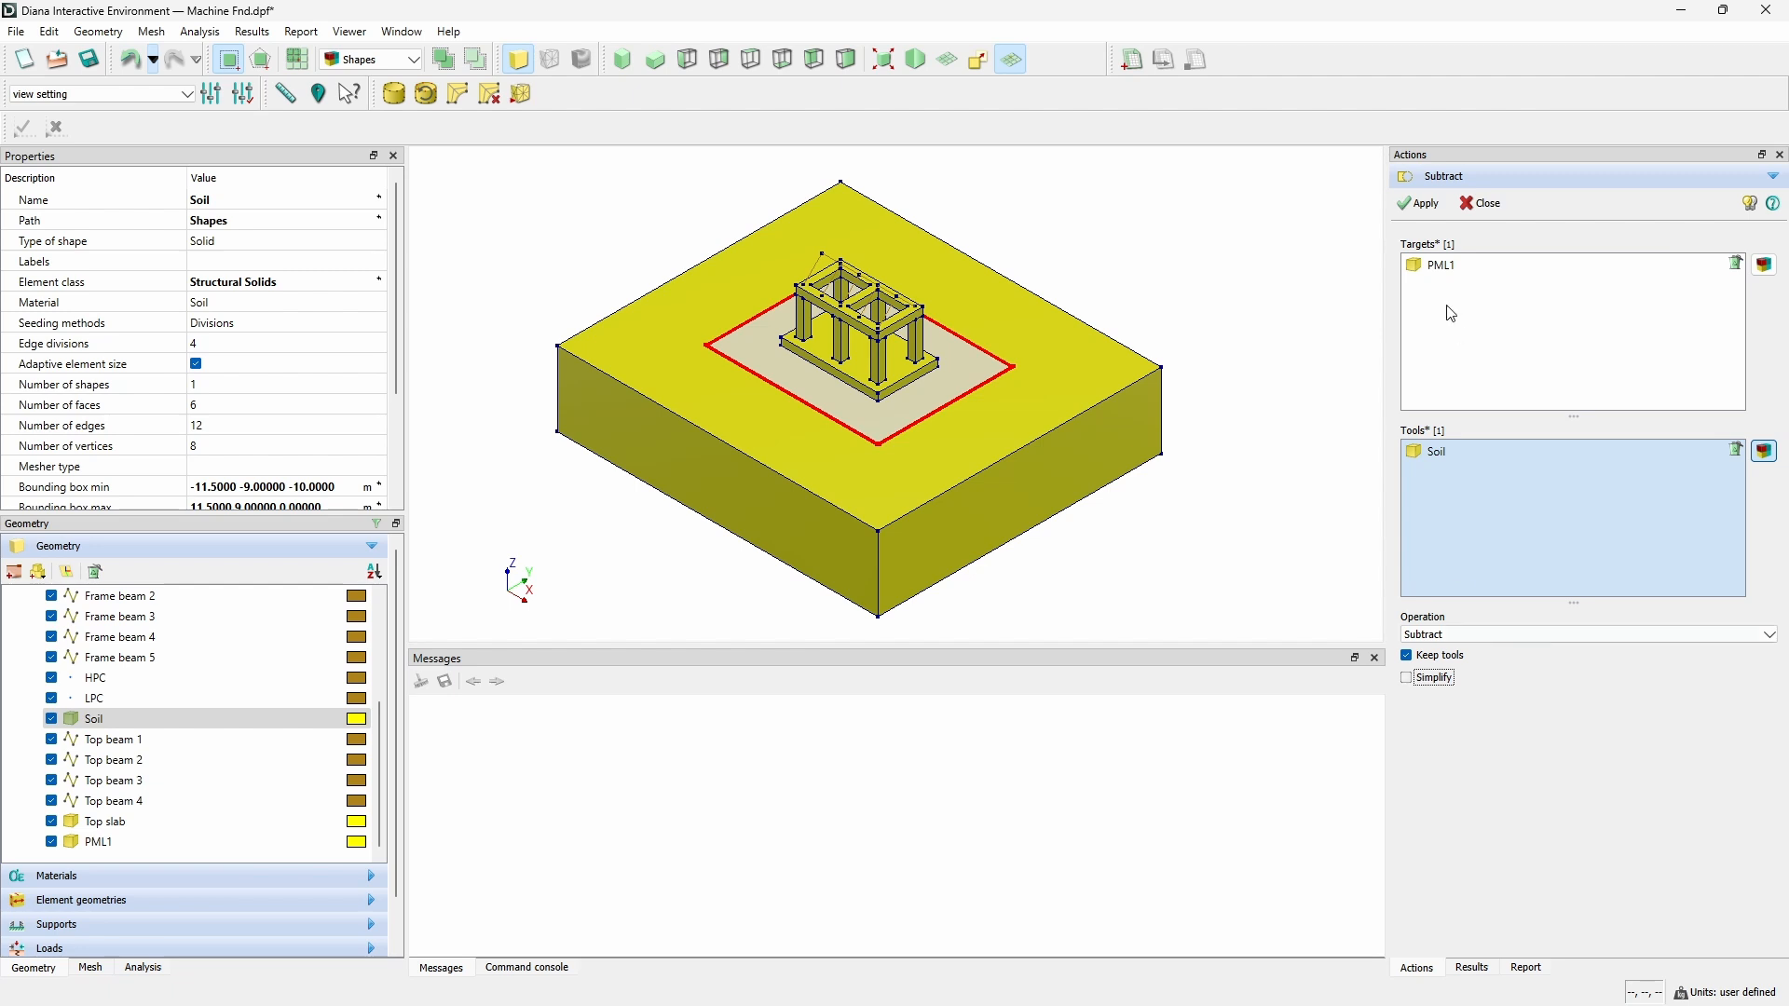
{"action": "left_click", "coordinate": [1423, 204]}
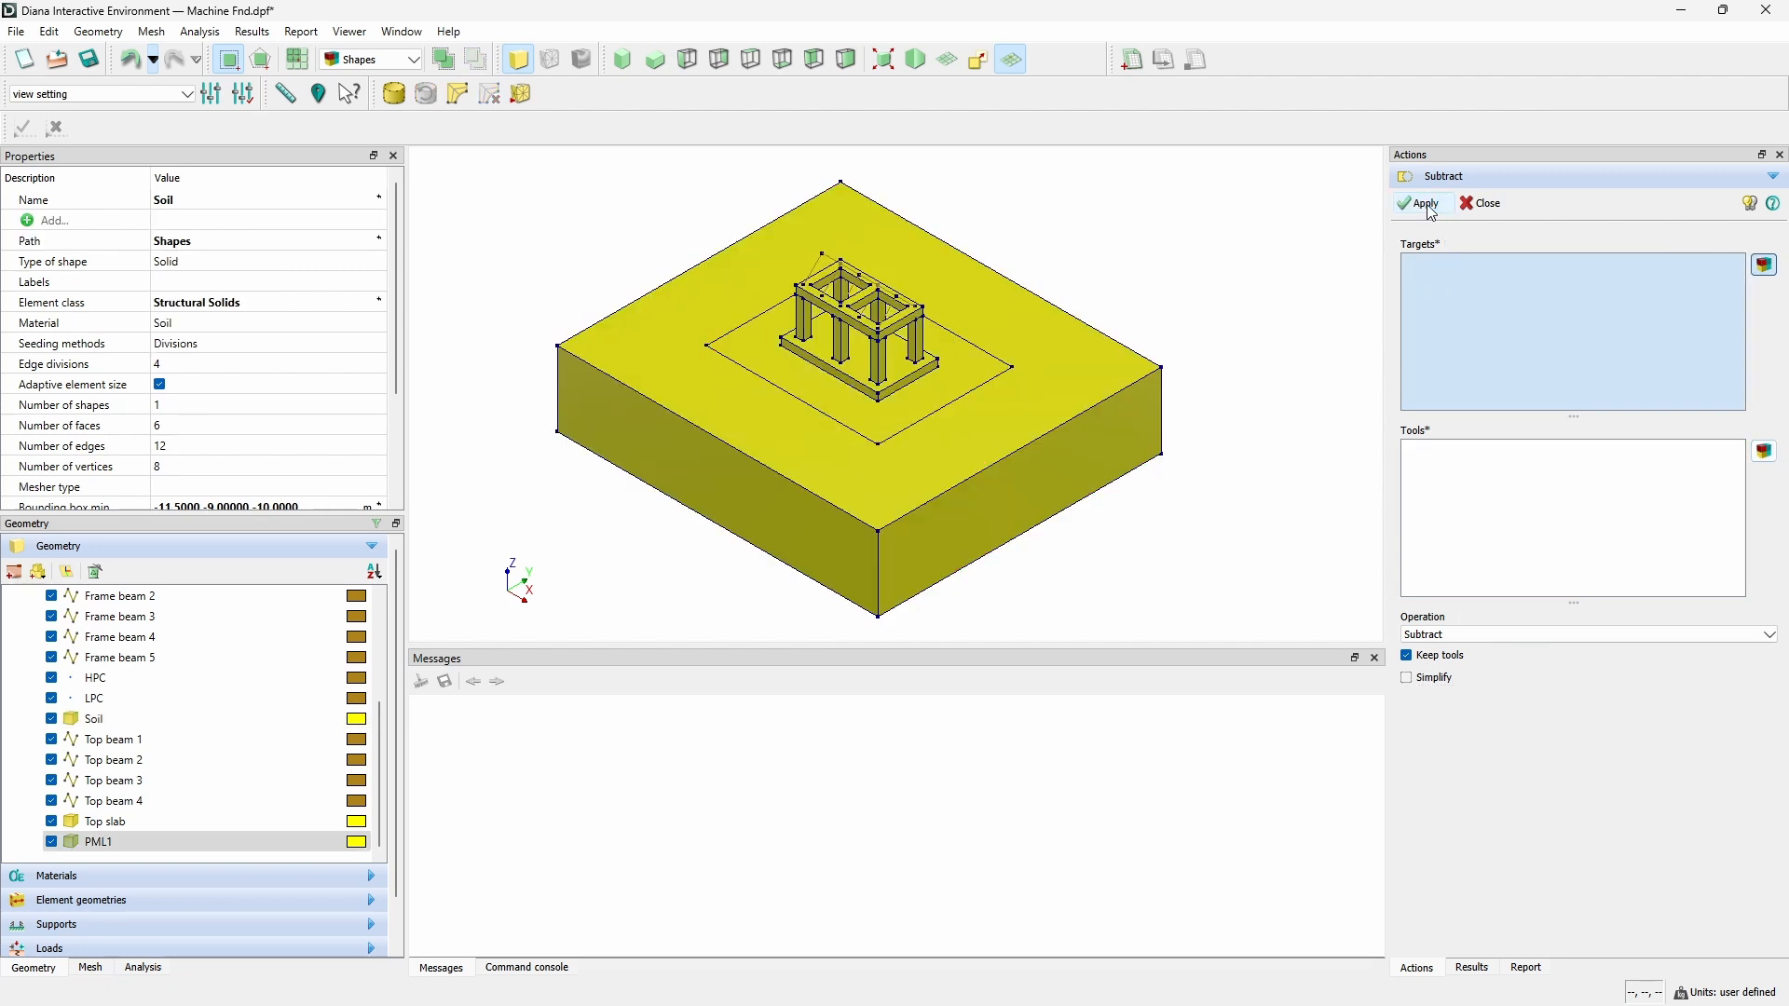
{"action": "left_click", "coordinate": [1483, 204]}
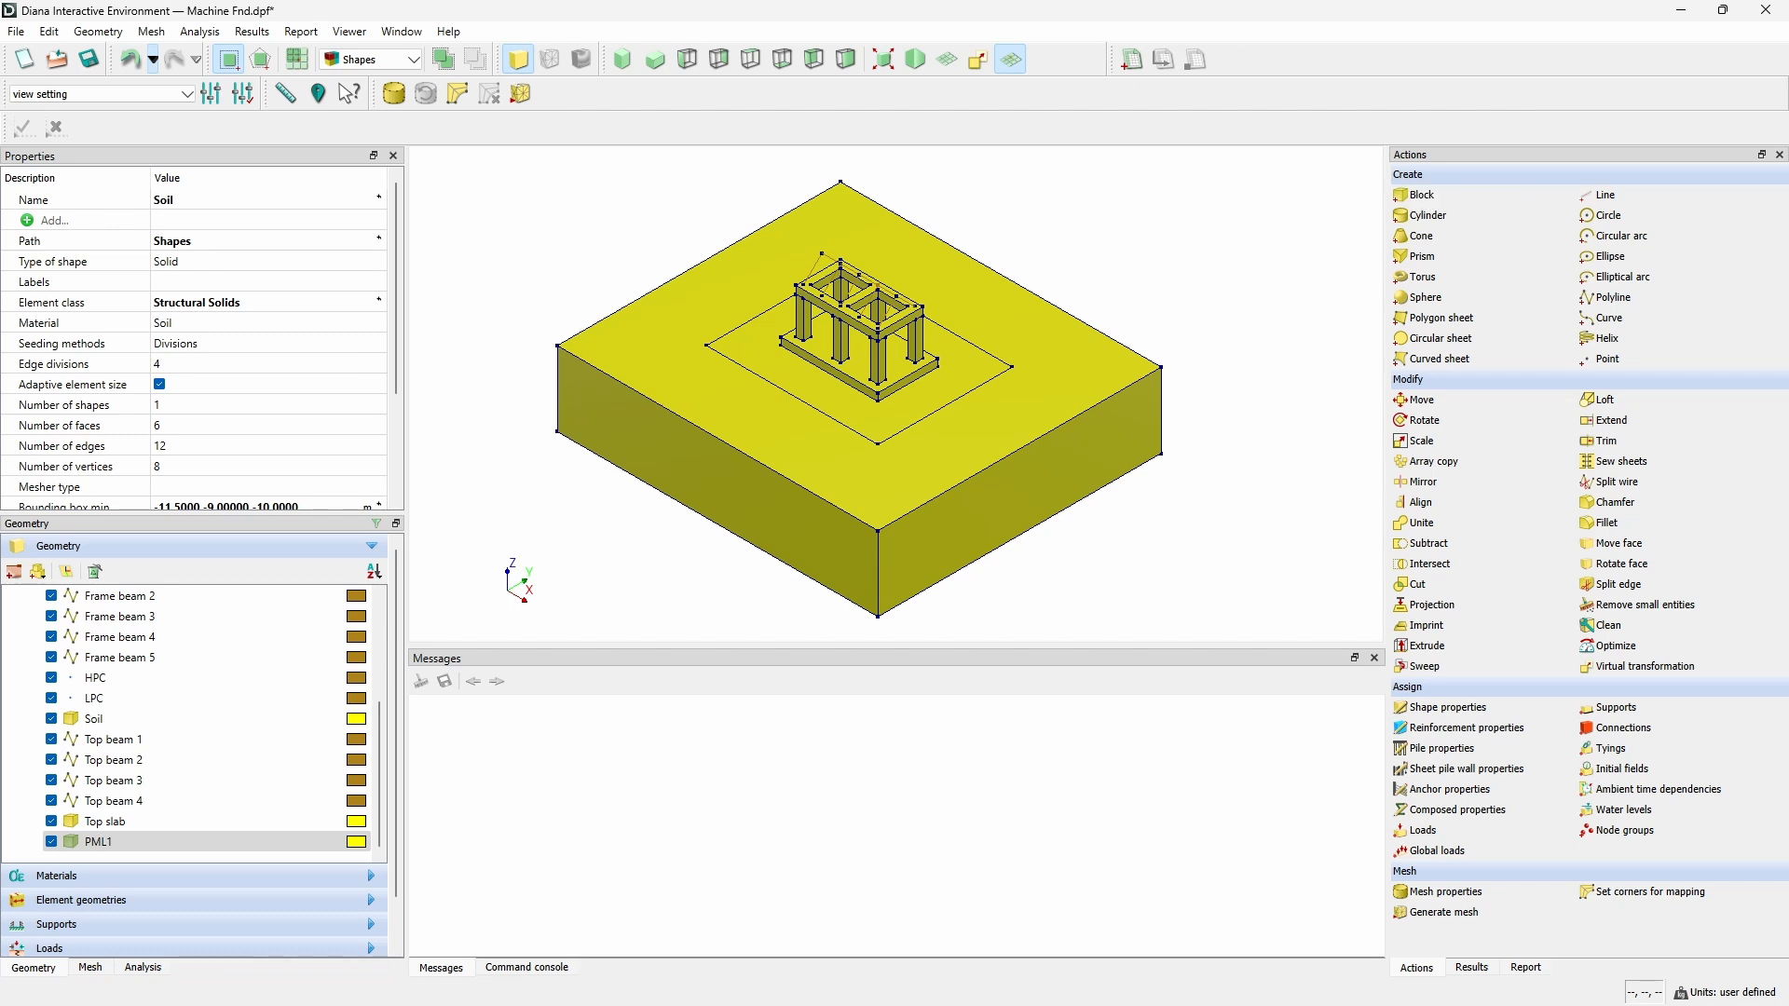
Start another block named PML2 positioned at -21.5 -19 -20 m.
{"action": "left_click", "coordinate": [1429, 199]}
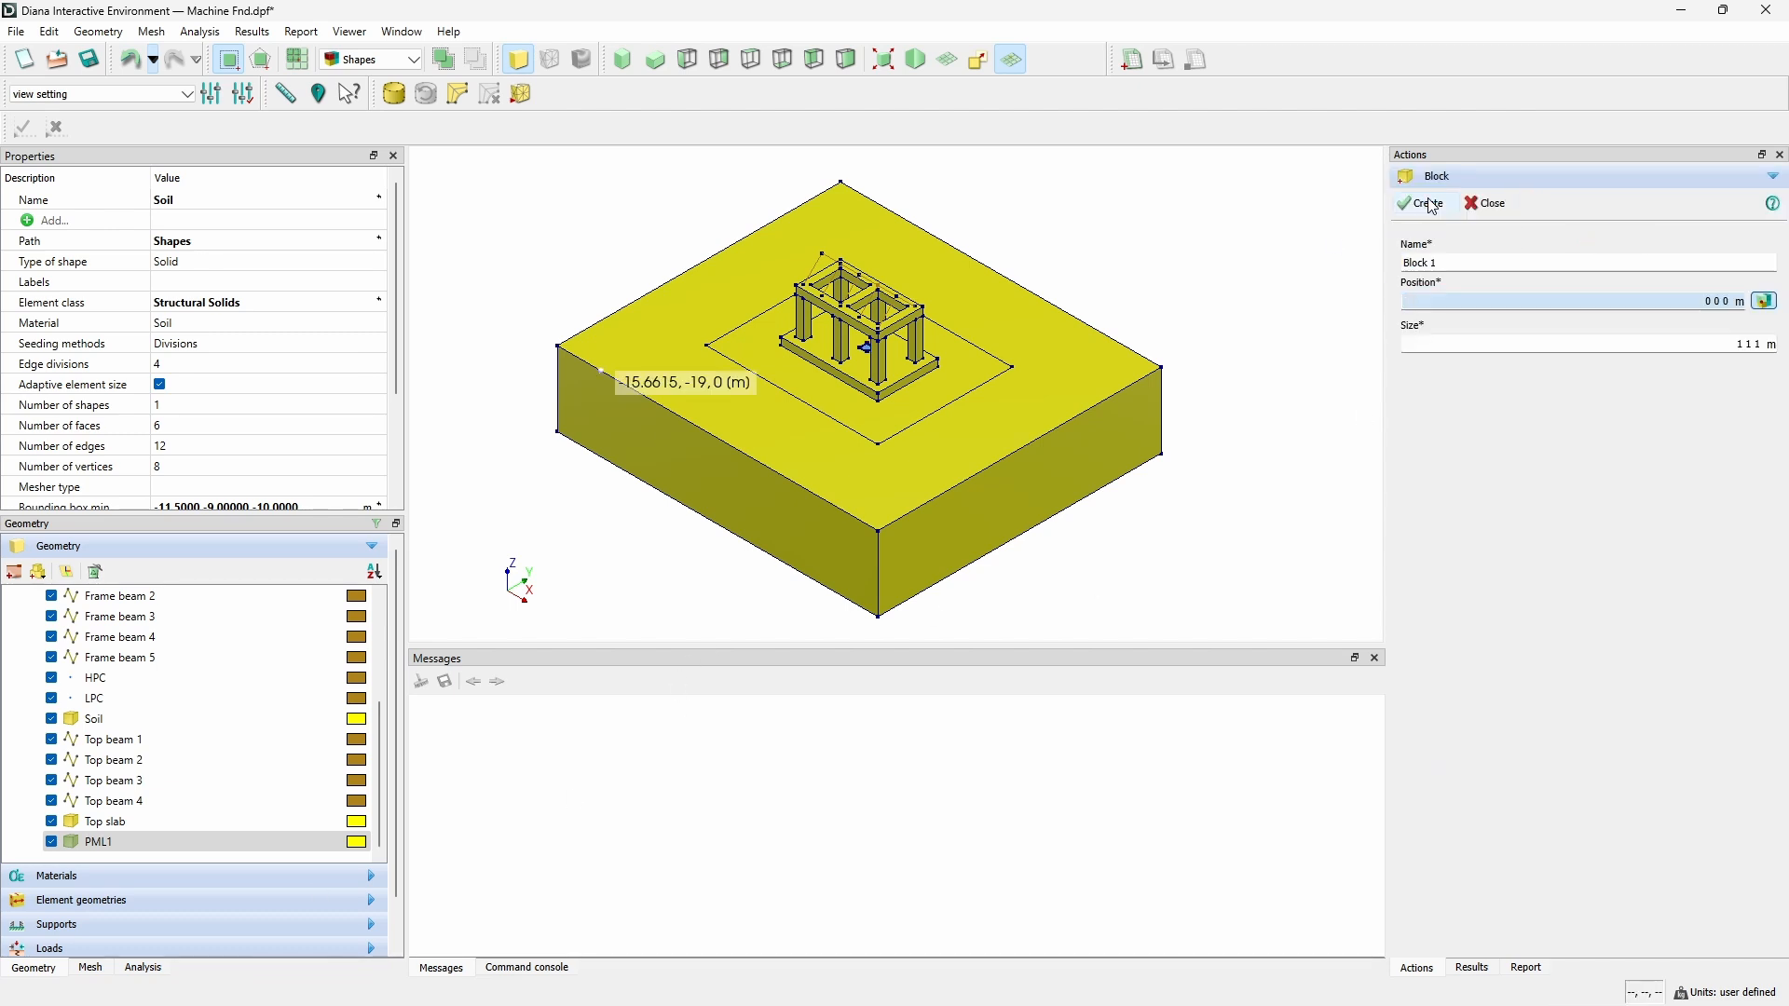
{"action": "double_click", "coordinate": [1460, 261]}
{"action": "triple_click", "coordinate": [1460, 260]}
{"action": "type", "text": "PML"}
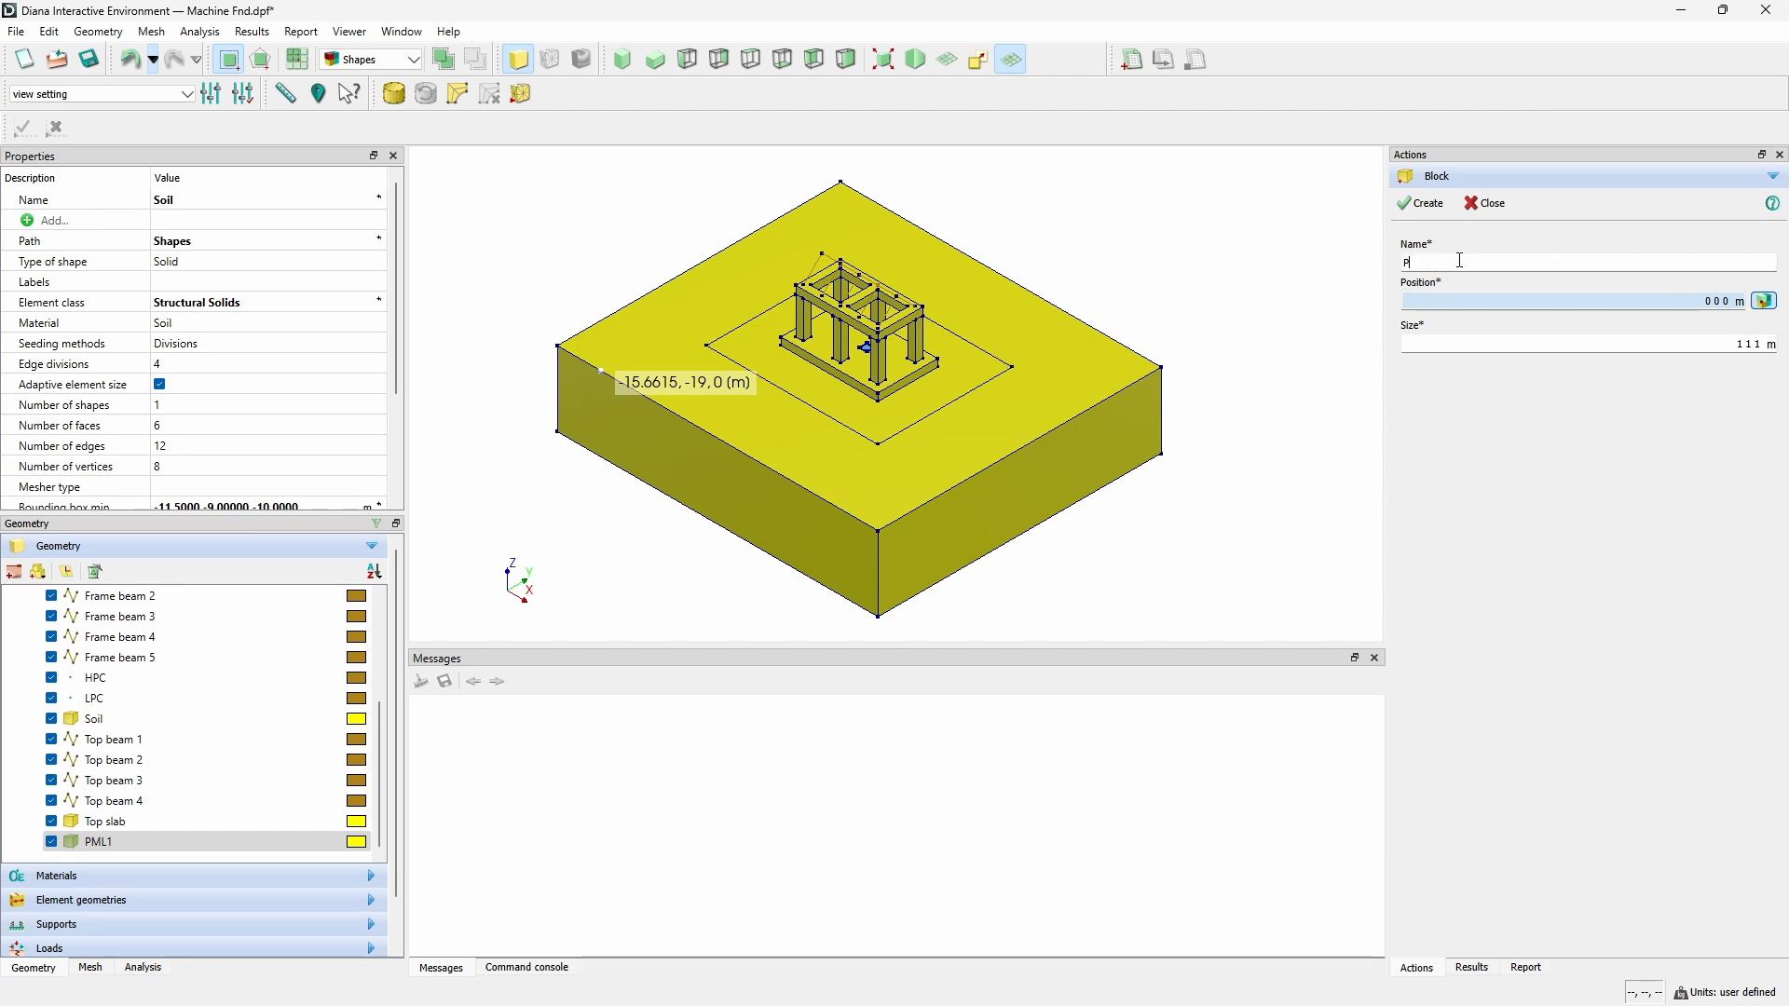
{"action": "type", "text": "@"}
{"action": "key", "text": "BackSpace"}
{"action": "type", "text": "2"}
{"action": "triple_click", "coordinate": [1682, 302]}
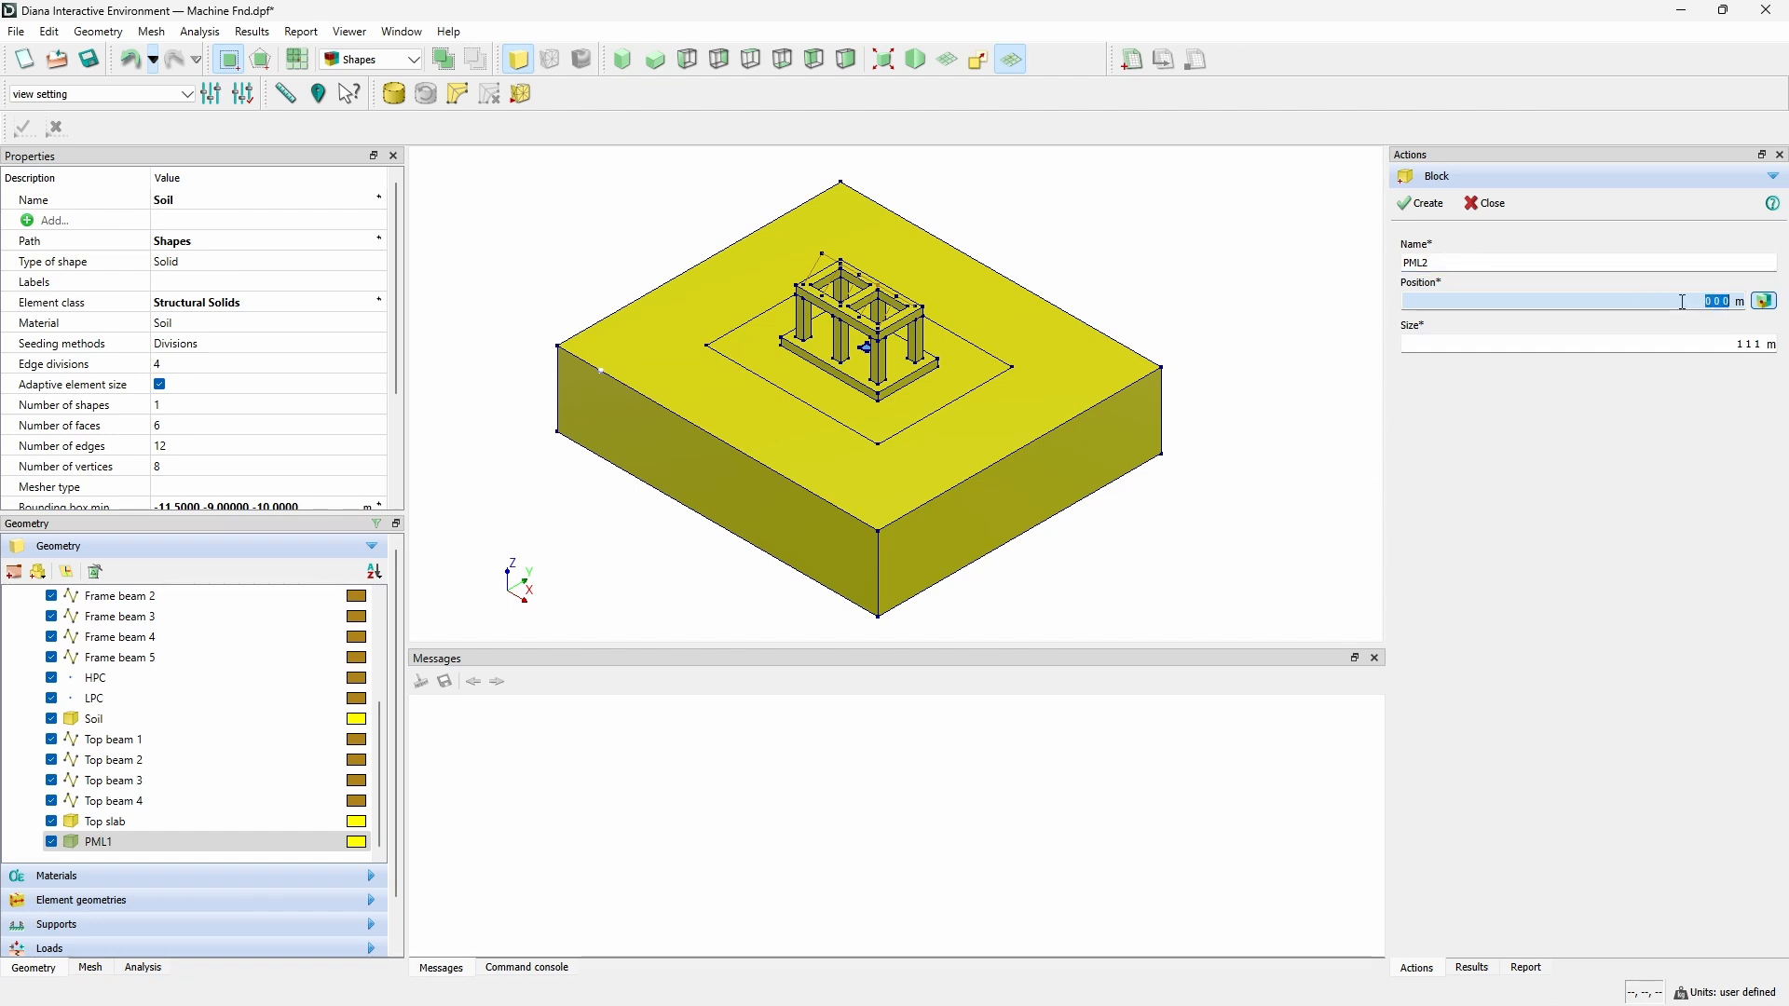
{"action": "type", "text": "-21.5"}
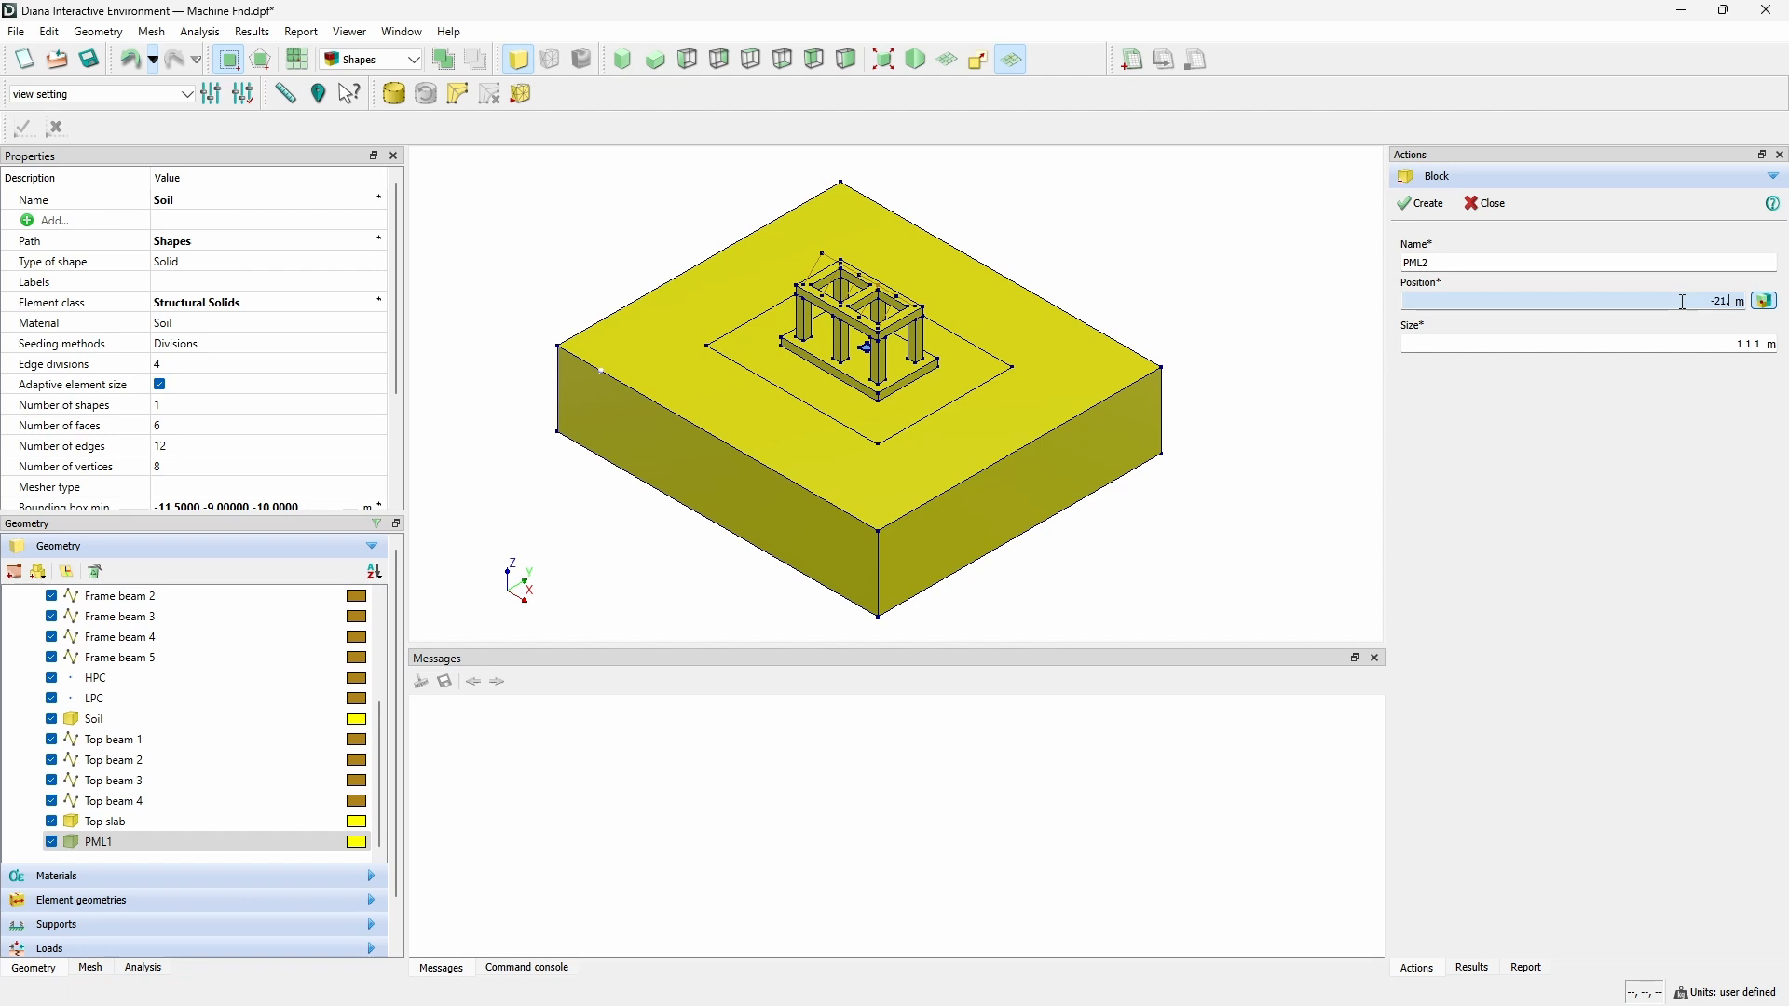
{"action": "type", "text": " -19 -20"}
Set the PML2 block's size to 43 38 10 m and create it.
{"action": "key", "text": "Tab"}
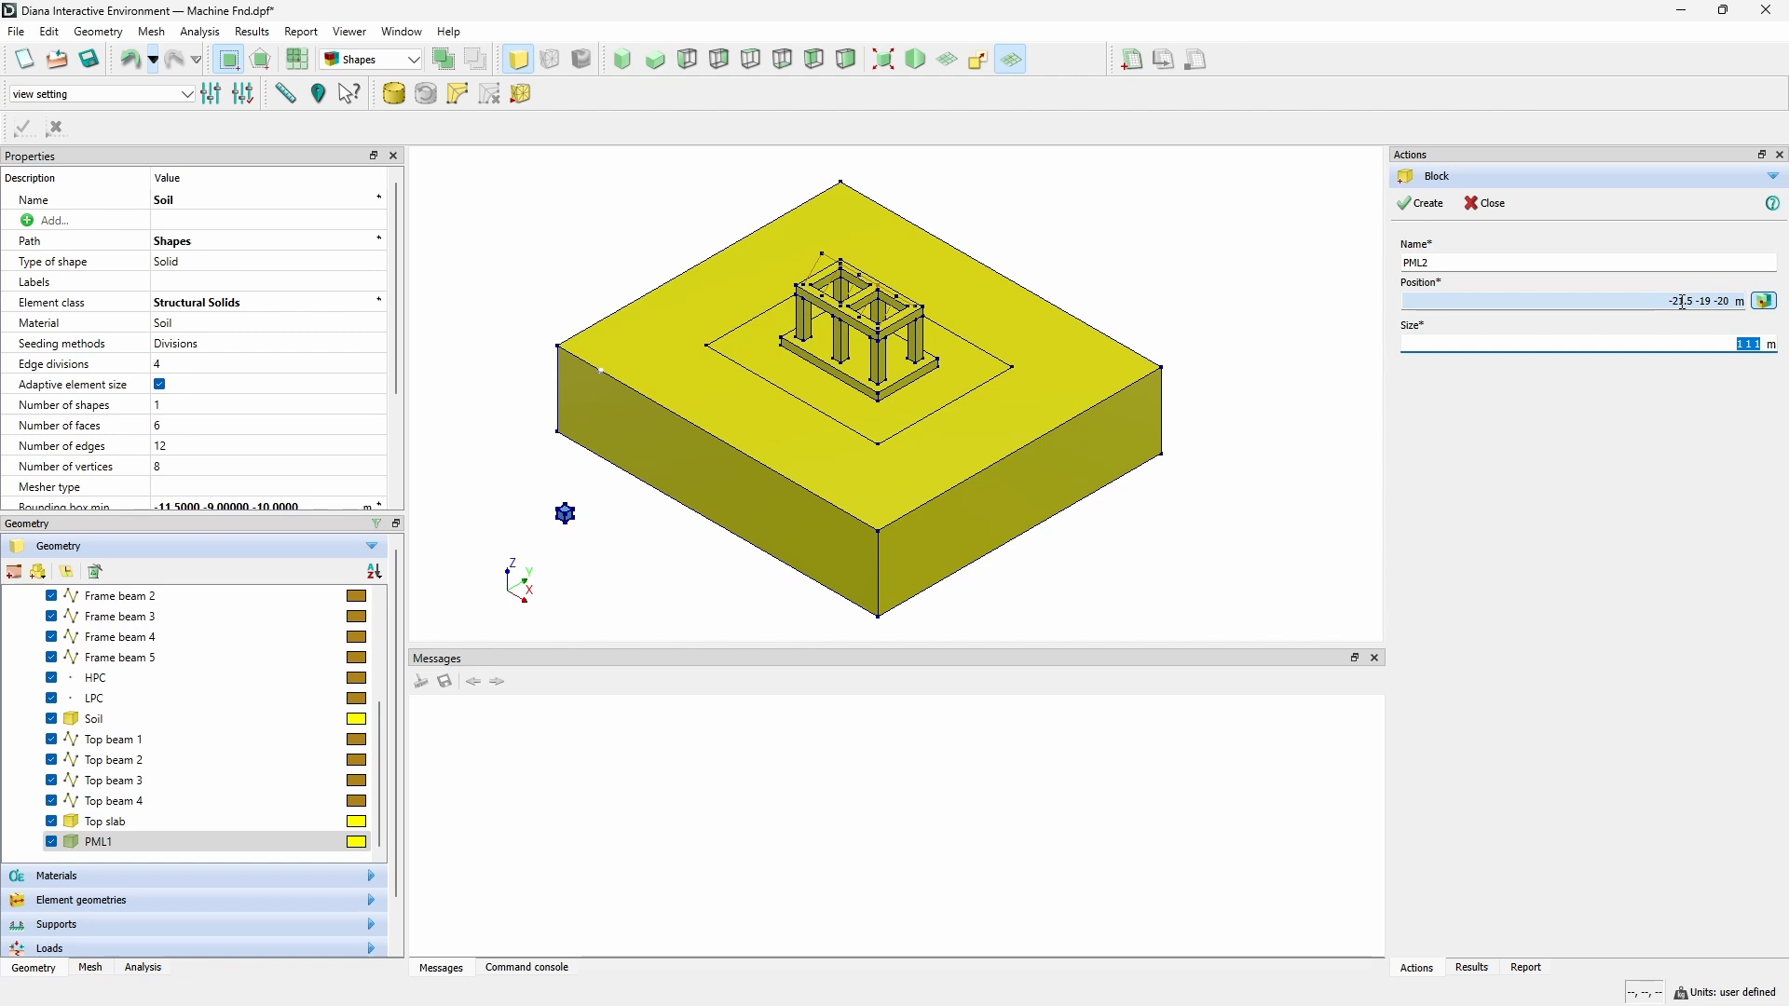
{"action": "type", "text": "43 38 10"}
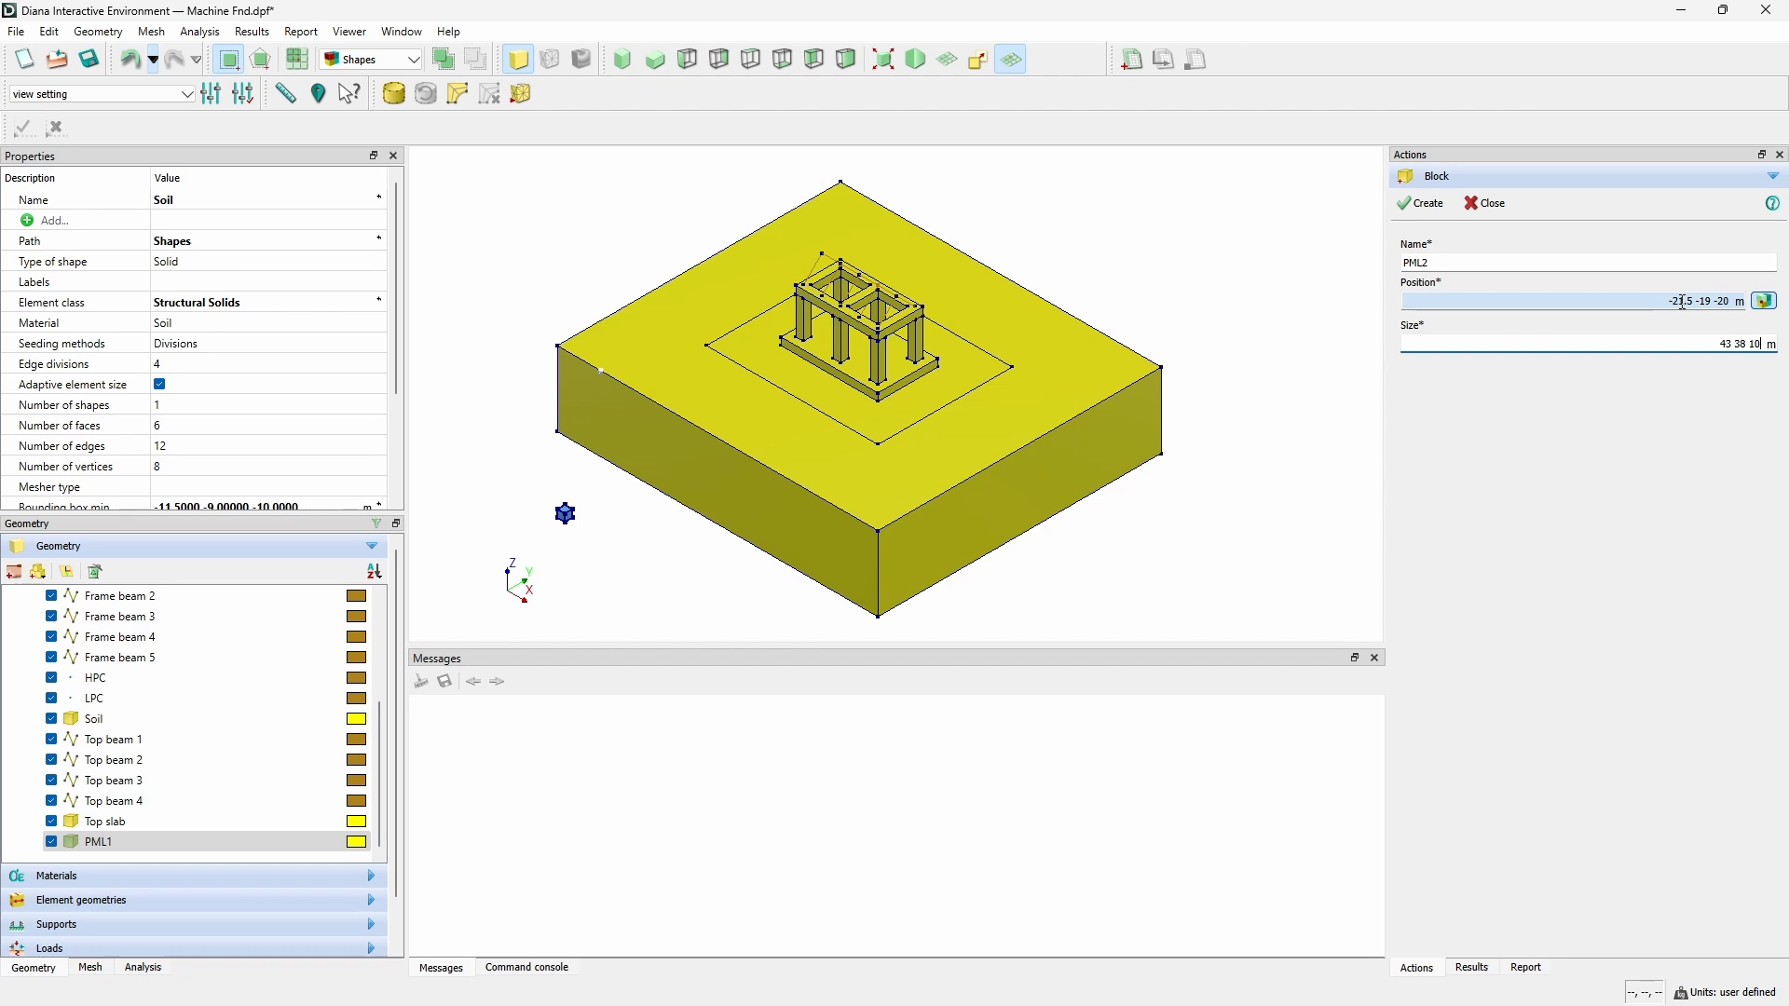
{"action": "left_click", "coordinate": [1435, 205]}
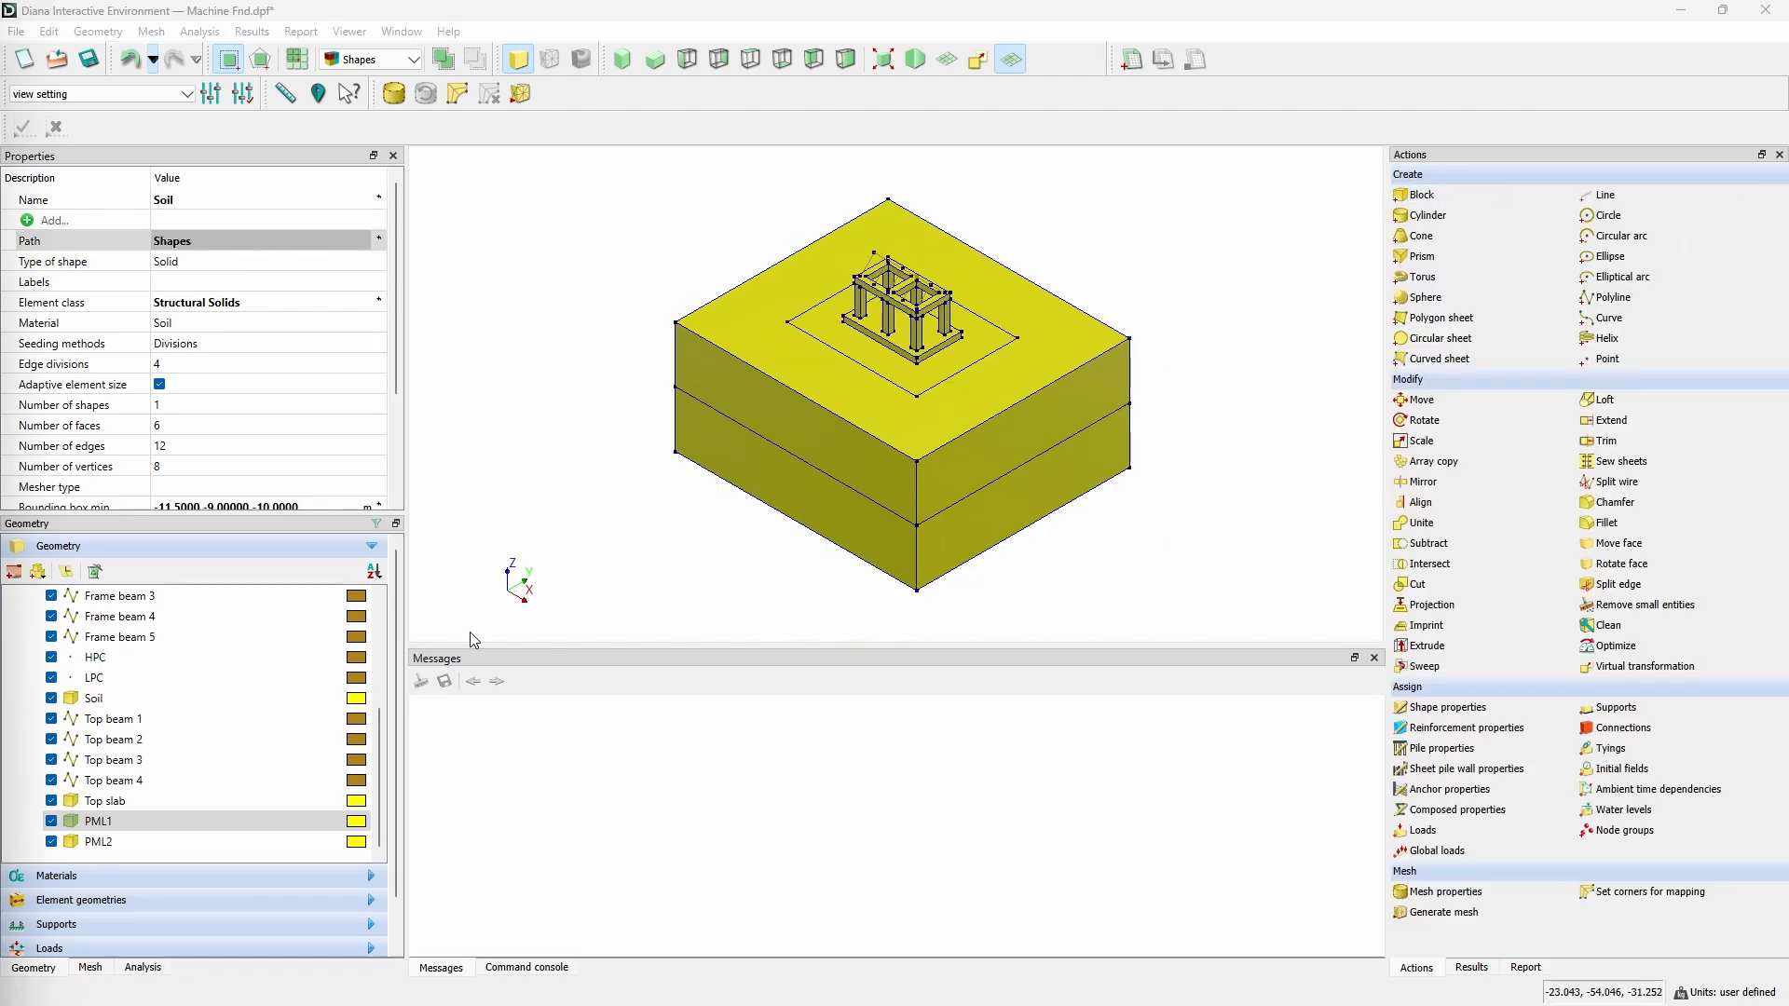
{"action": "left_click", "coordinate": [123, 821]}
{"action": "left_click", "coordinate": [133, 843]}
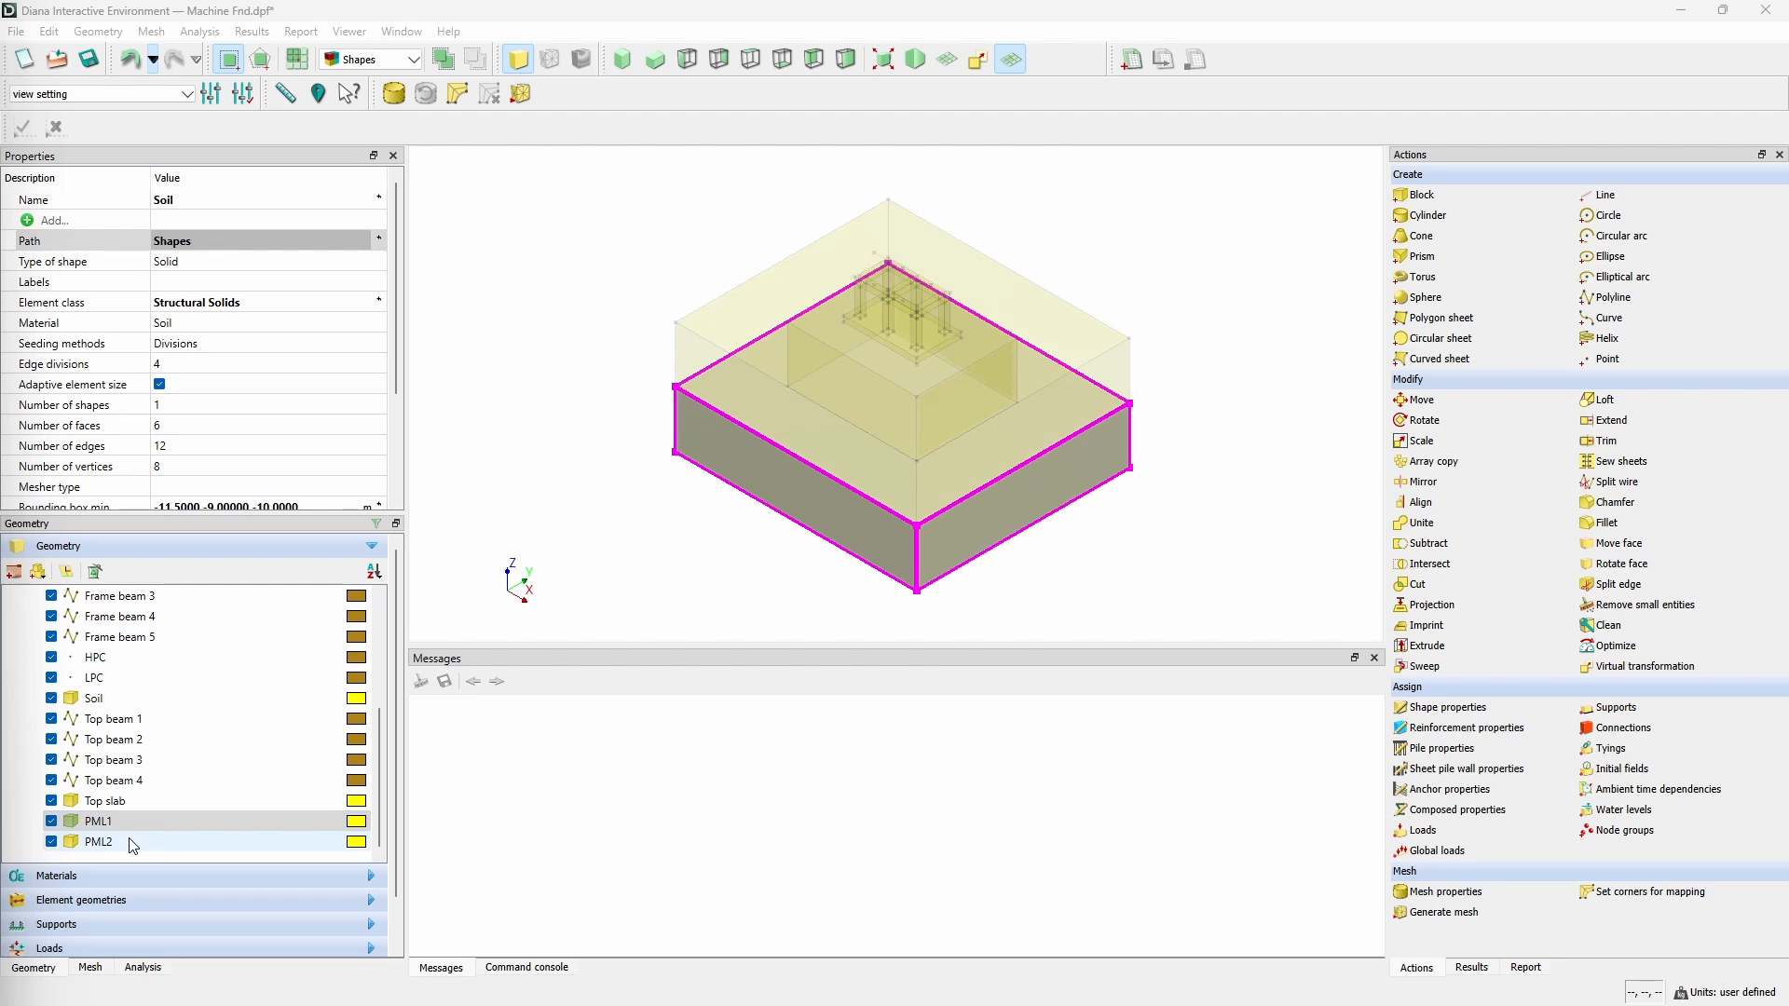
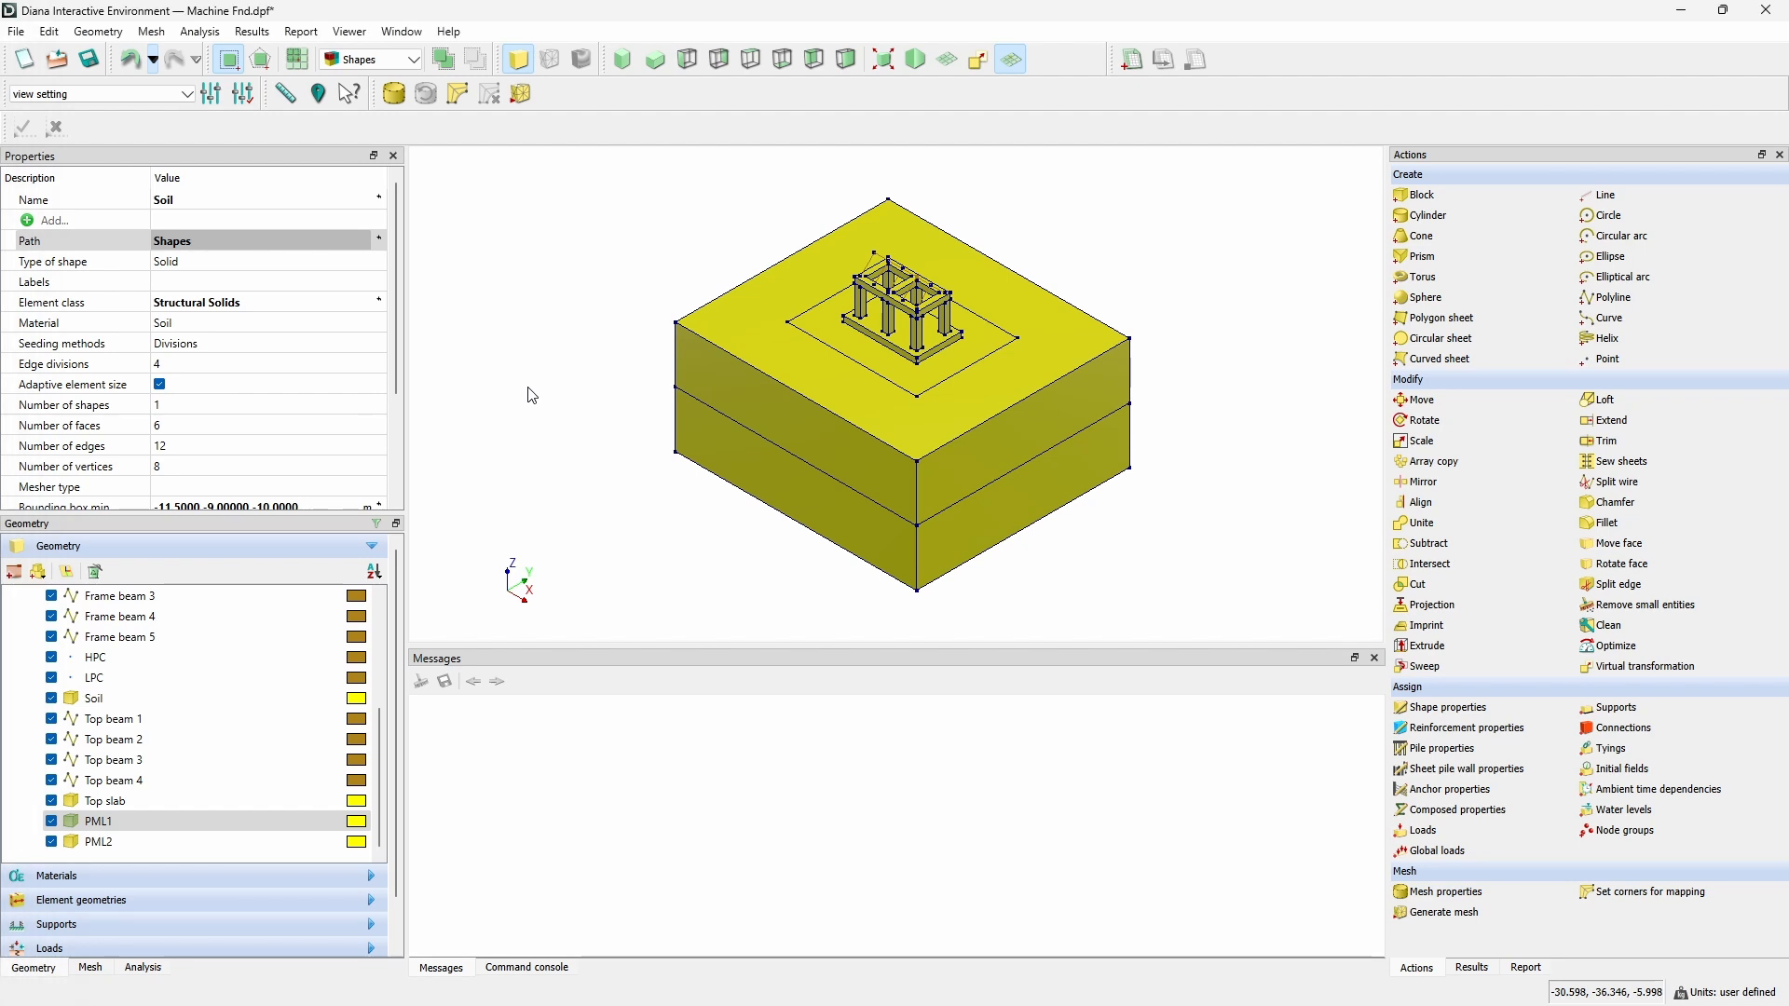
Add a new geometry function of X named PML X.
{"action": "left_click", "coordinate": [97, 33]}
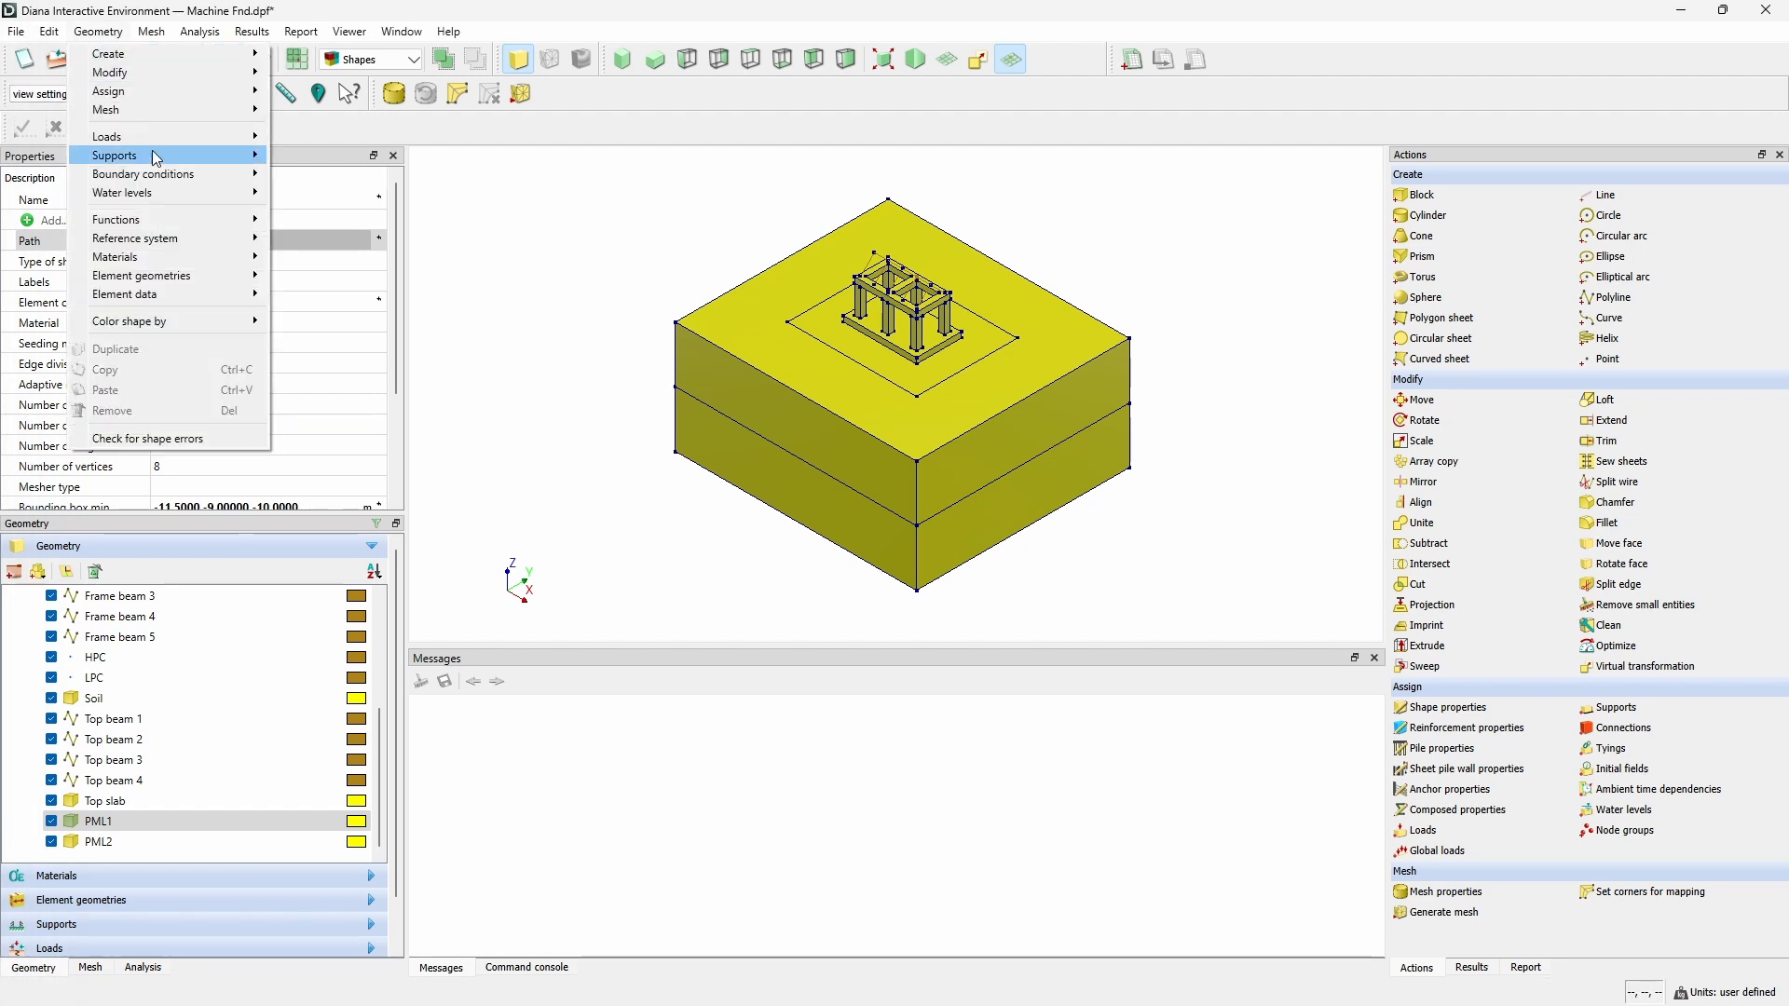
{"action": "mouse_move", "coordinate": [229, 229]}
{"action": "left_click", "coordinate": [300, 219]}
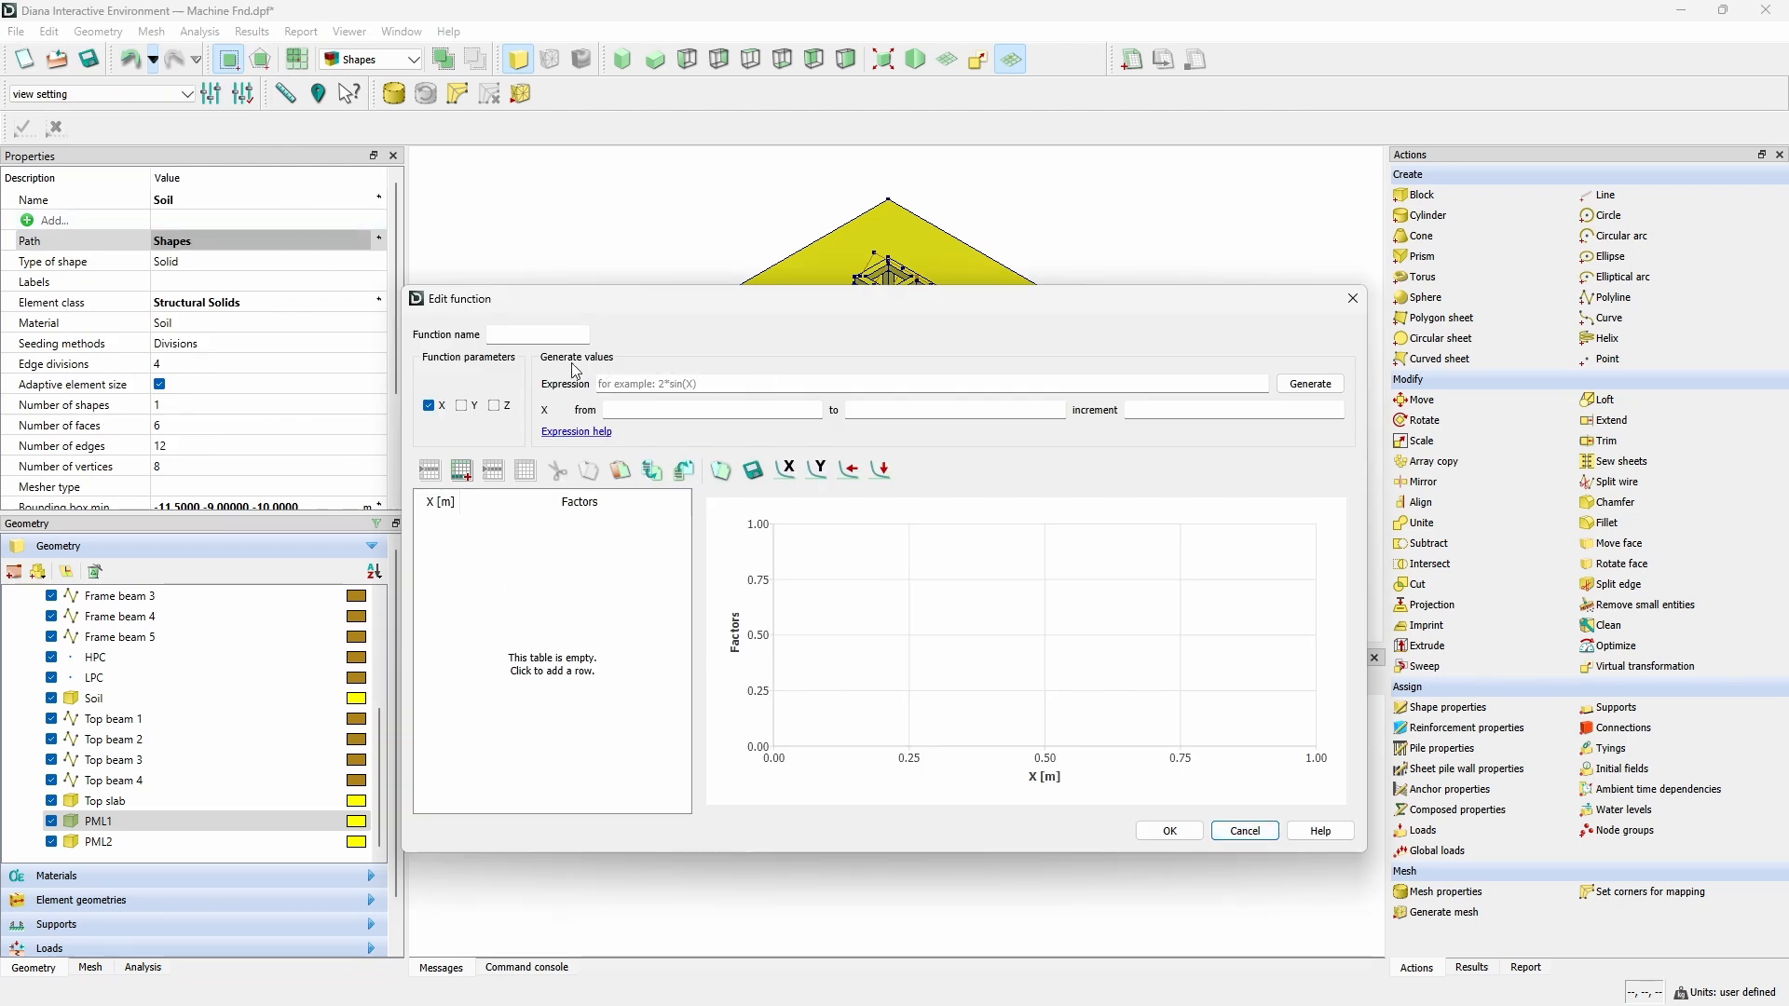
{"action": "left_click", "coordinate": [526, 333]}
{"action": "type", "text": "P"}
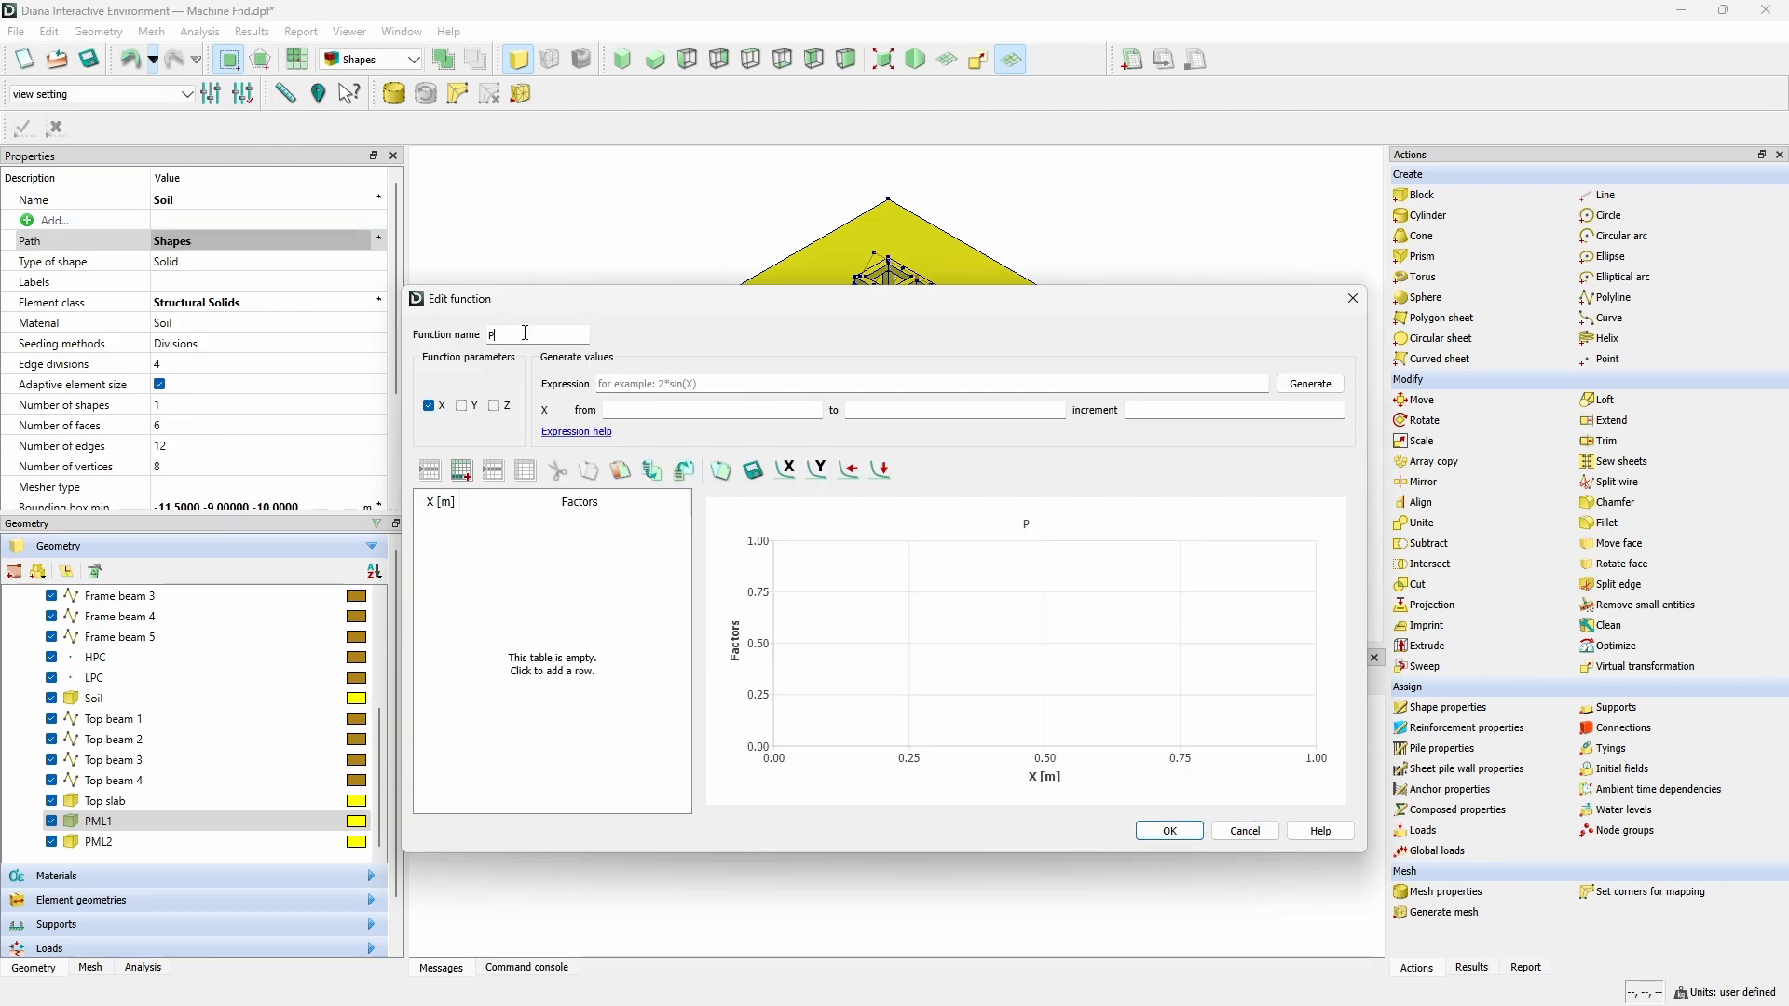
{"action": "type", "text": "MLX"}
Enter PML X factors of 1 at X = -21.5 m, 0 at -11.5 m, 0 at 11.5 m and 1 at 21.5 m, and save the function.
{"action": "left_click", "coordinate": [445, 504]}
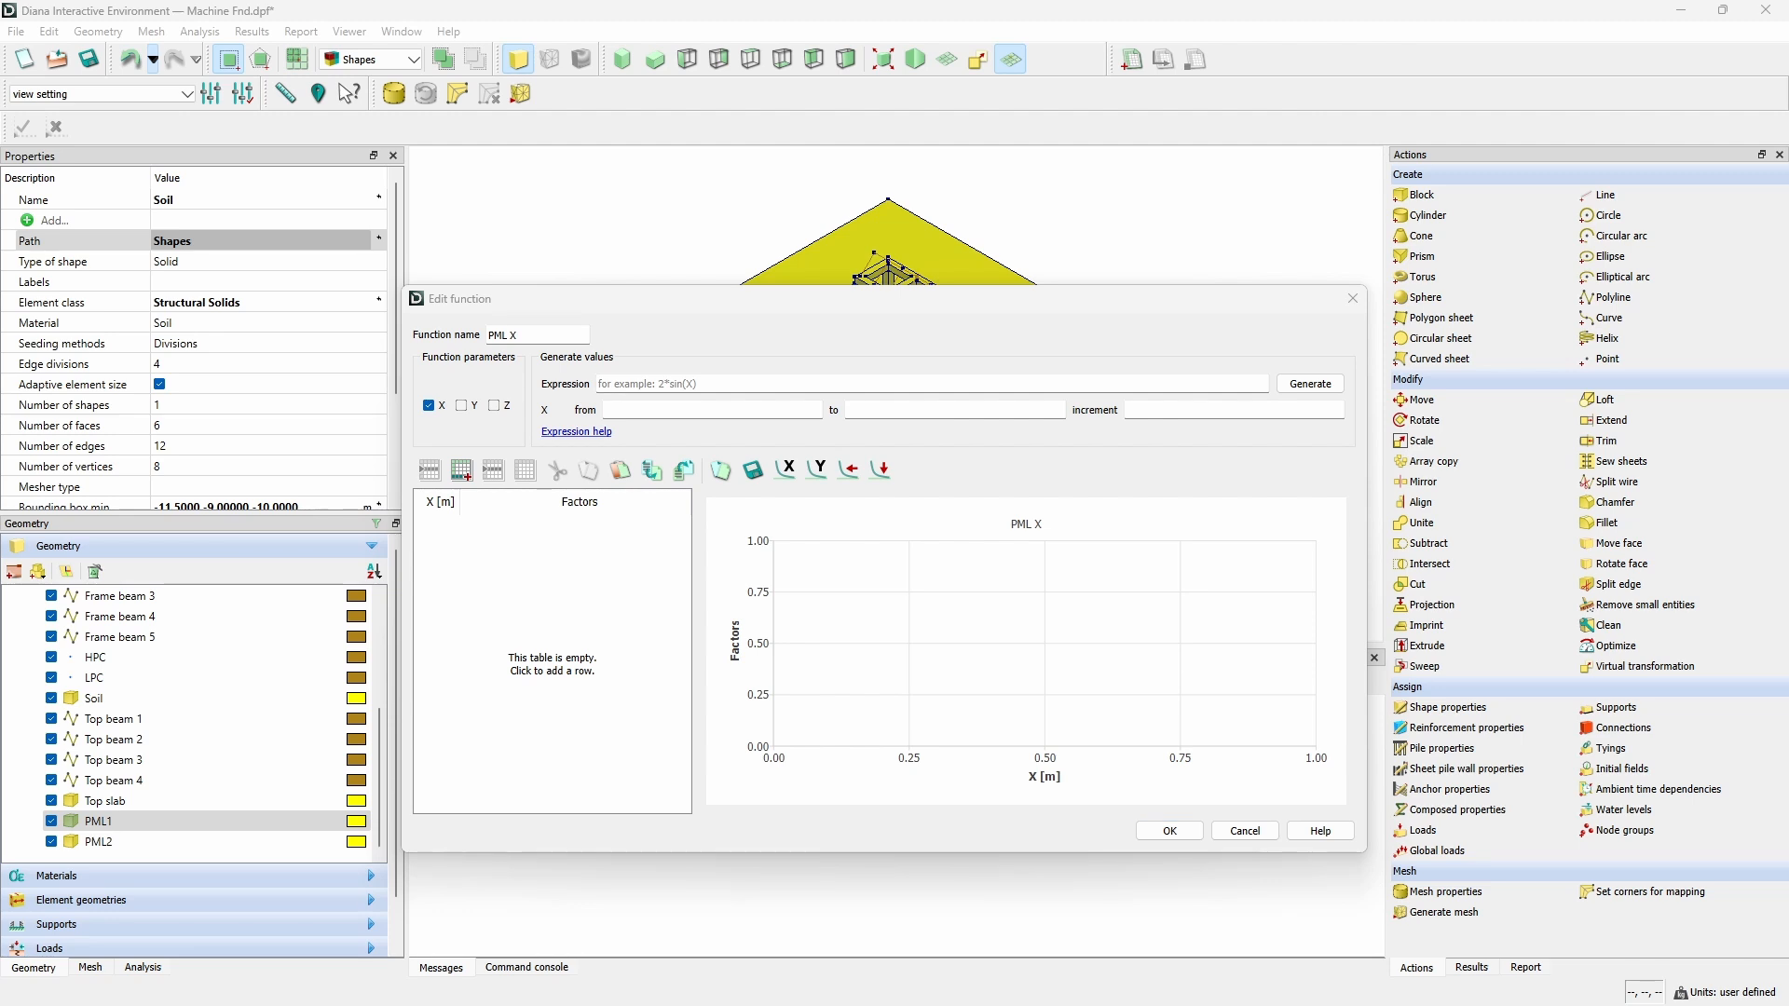
{"action": "left_click", "coordinate": [450, 509]}
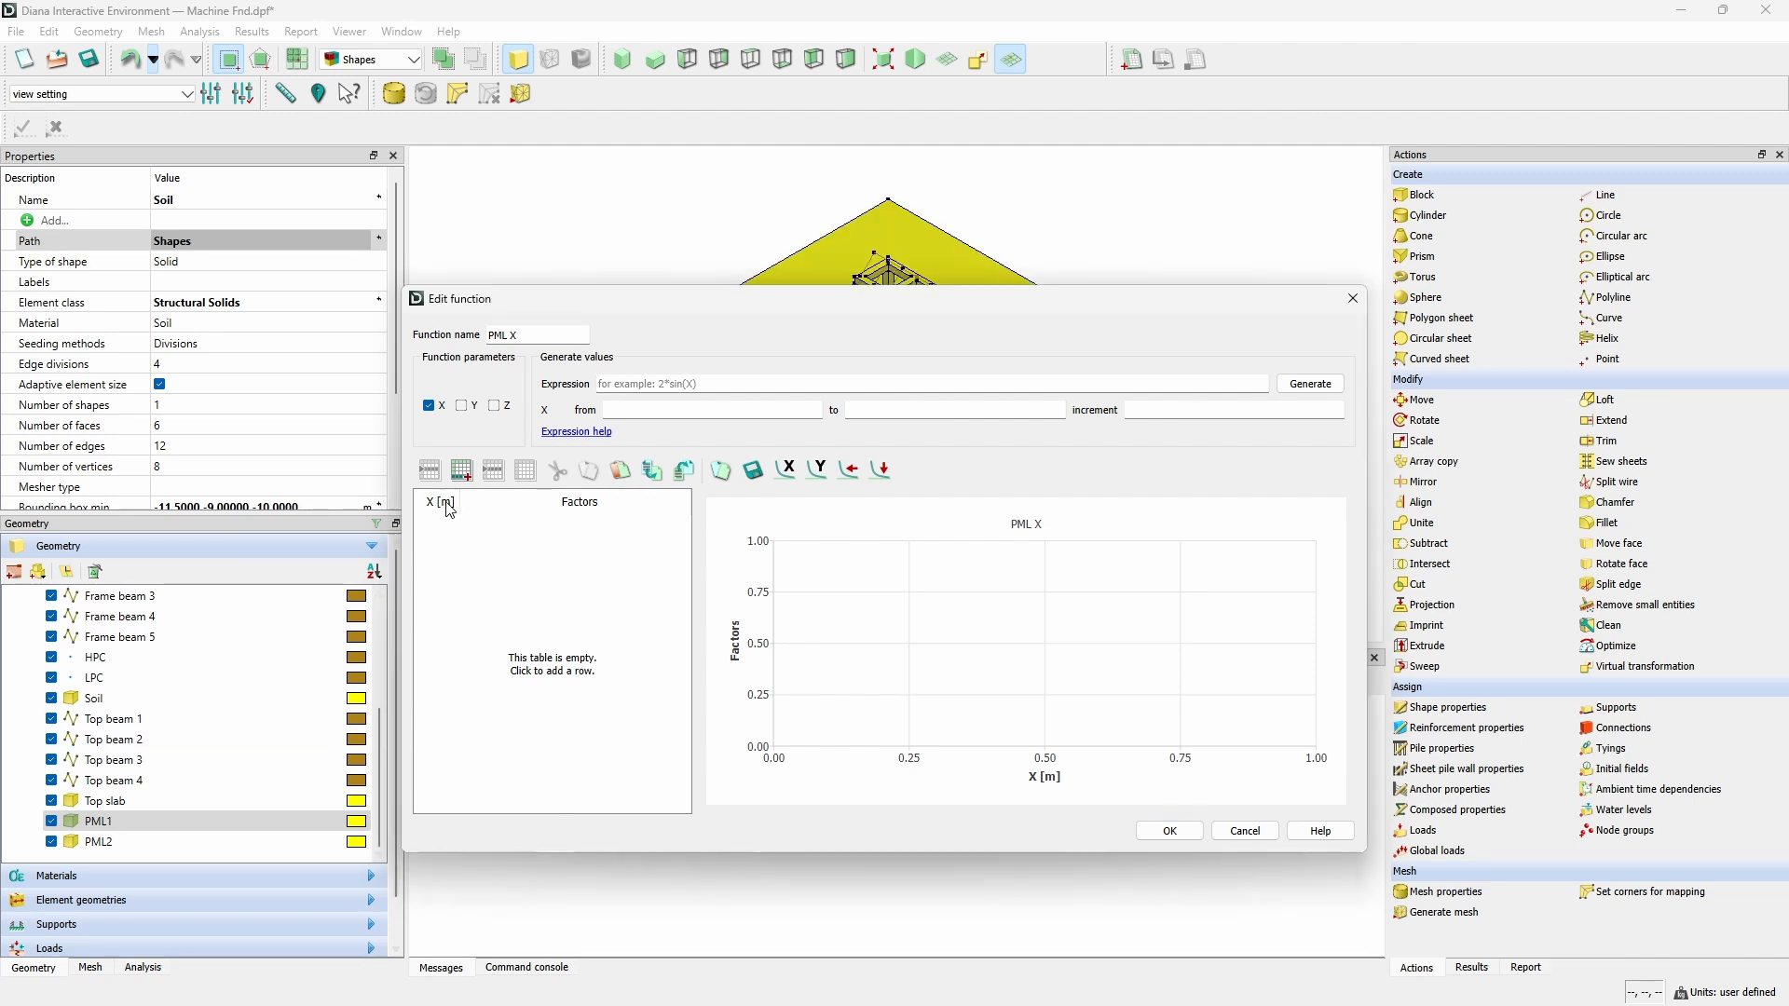
{"action": "type", "text": "-21.5\t1 -11.5\t0 11.5\t0 21.5\t1"}
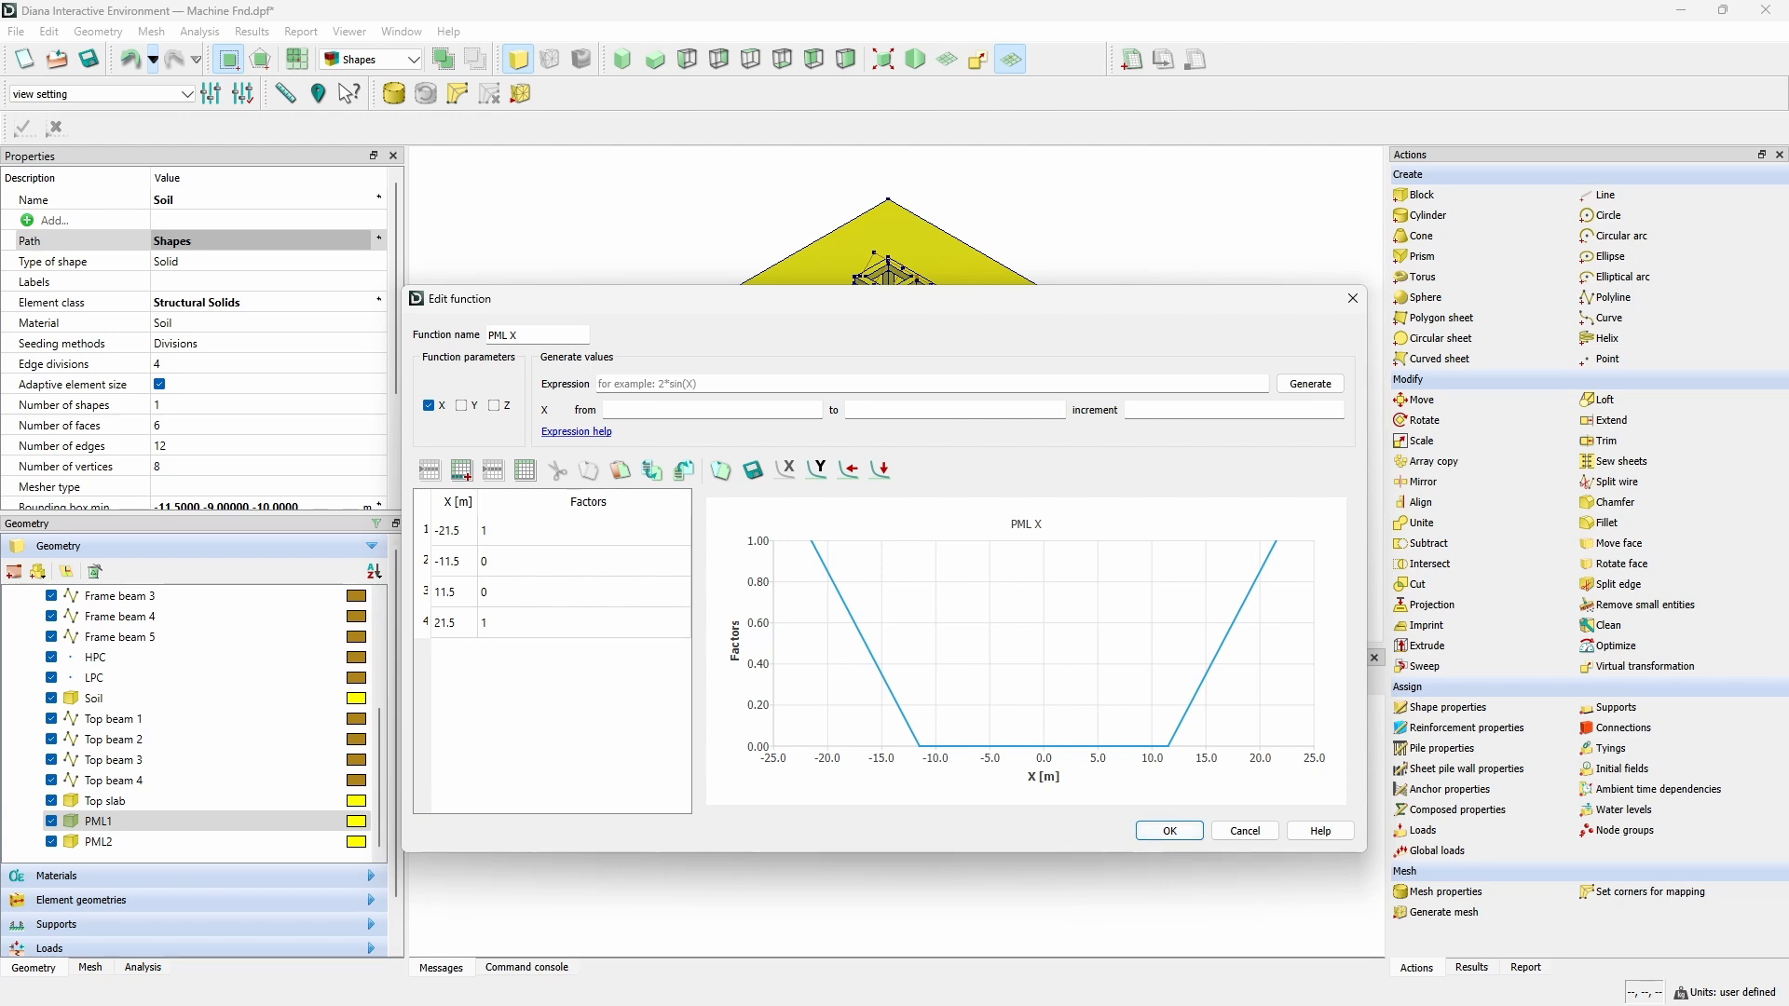
{"action": "left_click", "coordinate": [447, 531]}
{"action": "key", "text": "Return"}
{"action": "left_click", "coordinate": [1170, 831]}
Add a function of Y named PML Y with factors 1 at -19 m, 0 at -9 m, 0 at 9 m and 1 at 19 m.
{"action": "left_click", "coordinate": [99, 33]}
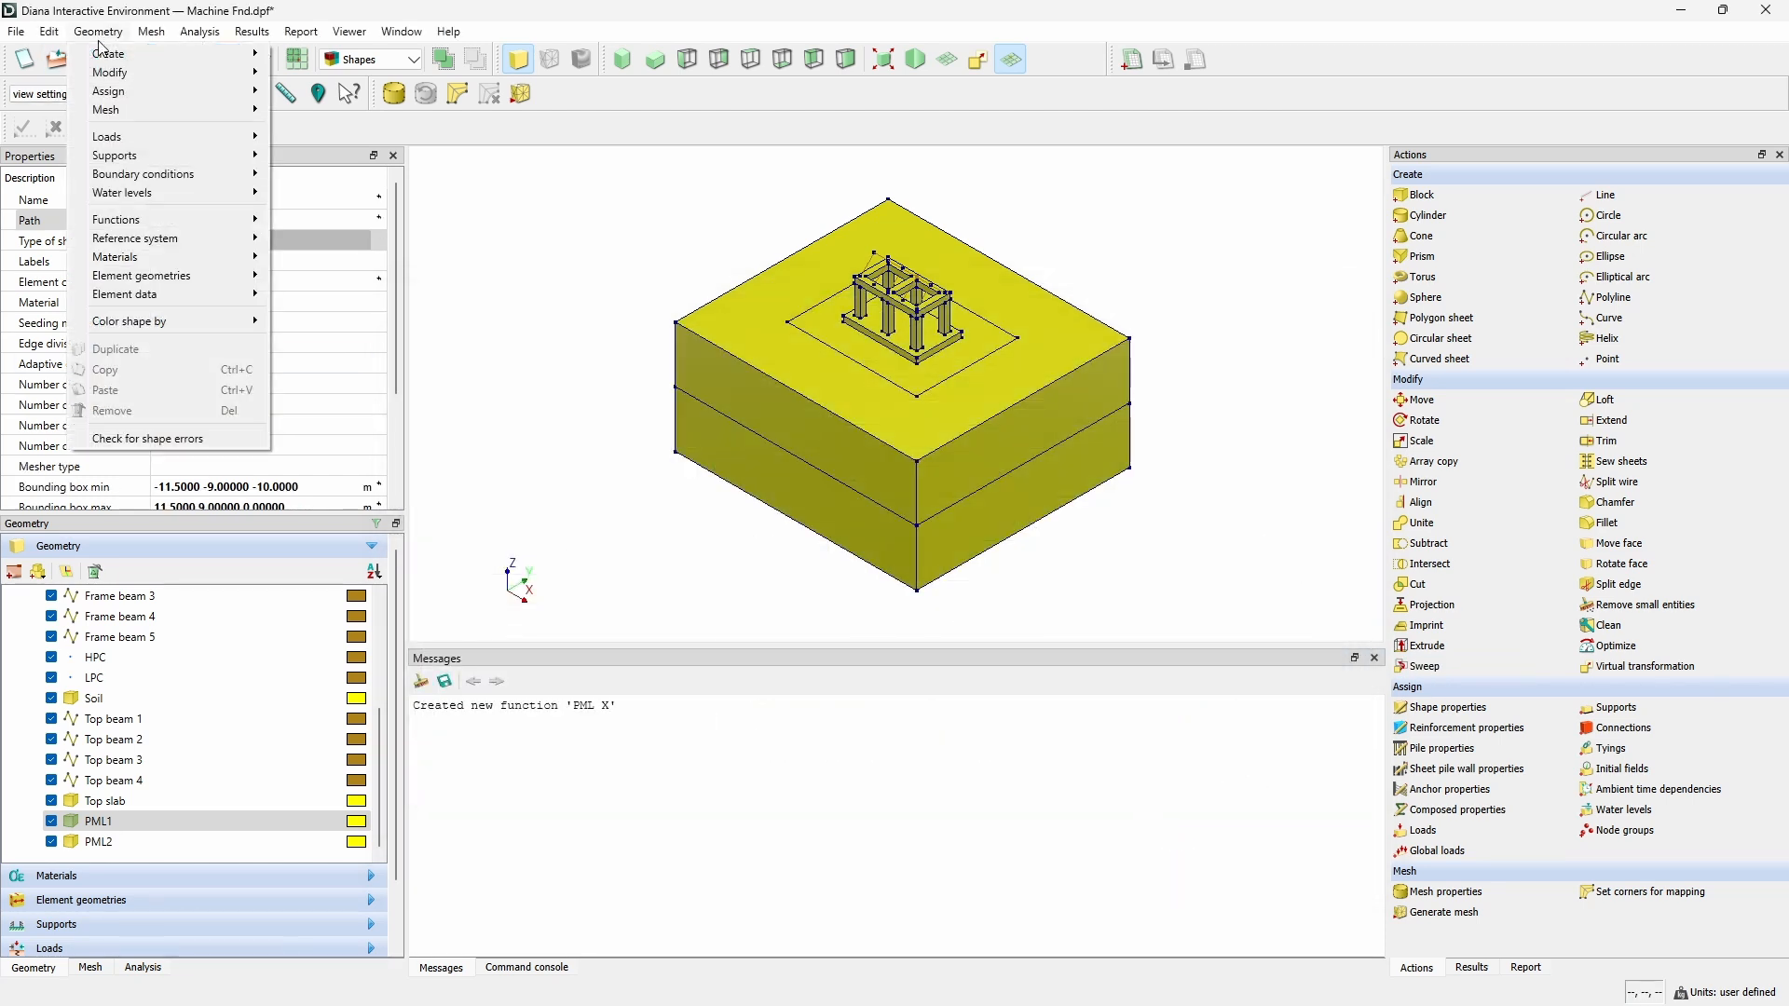
{"action": "mouse_move", "coordinate": [149, 220]}
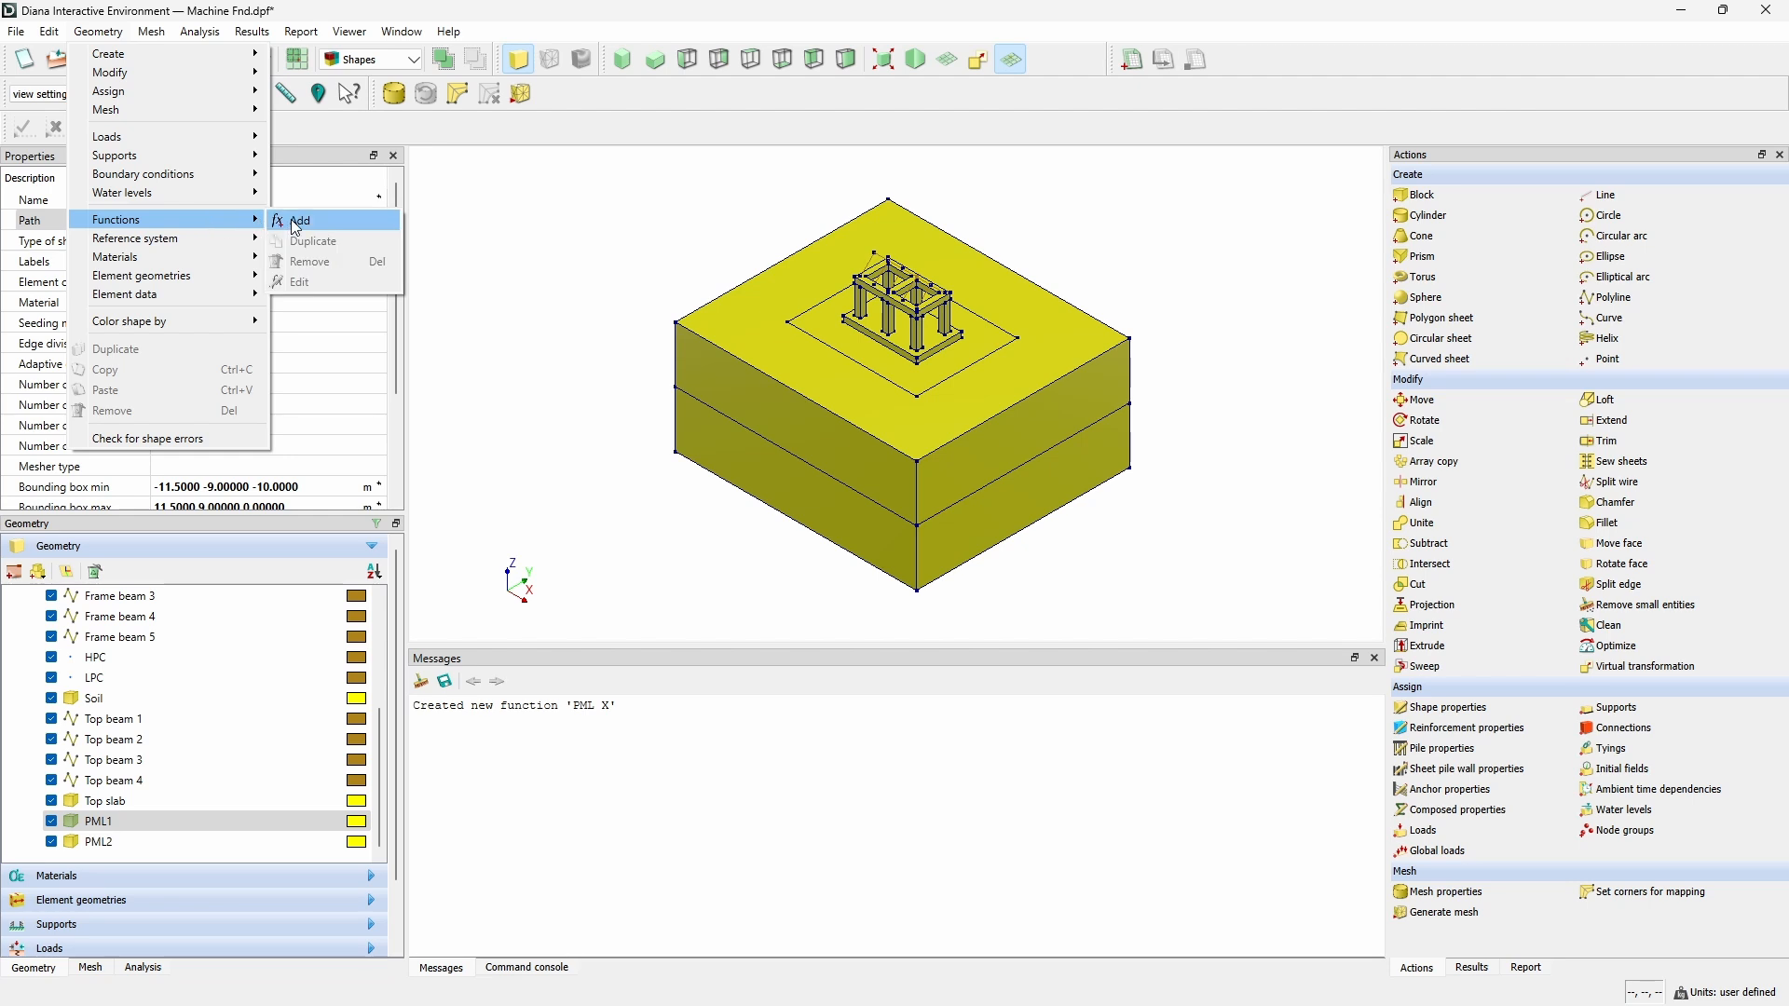
{"action": "left_click", "coordinate": [297, 223]}
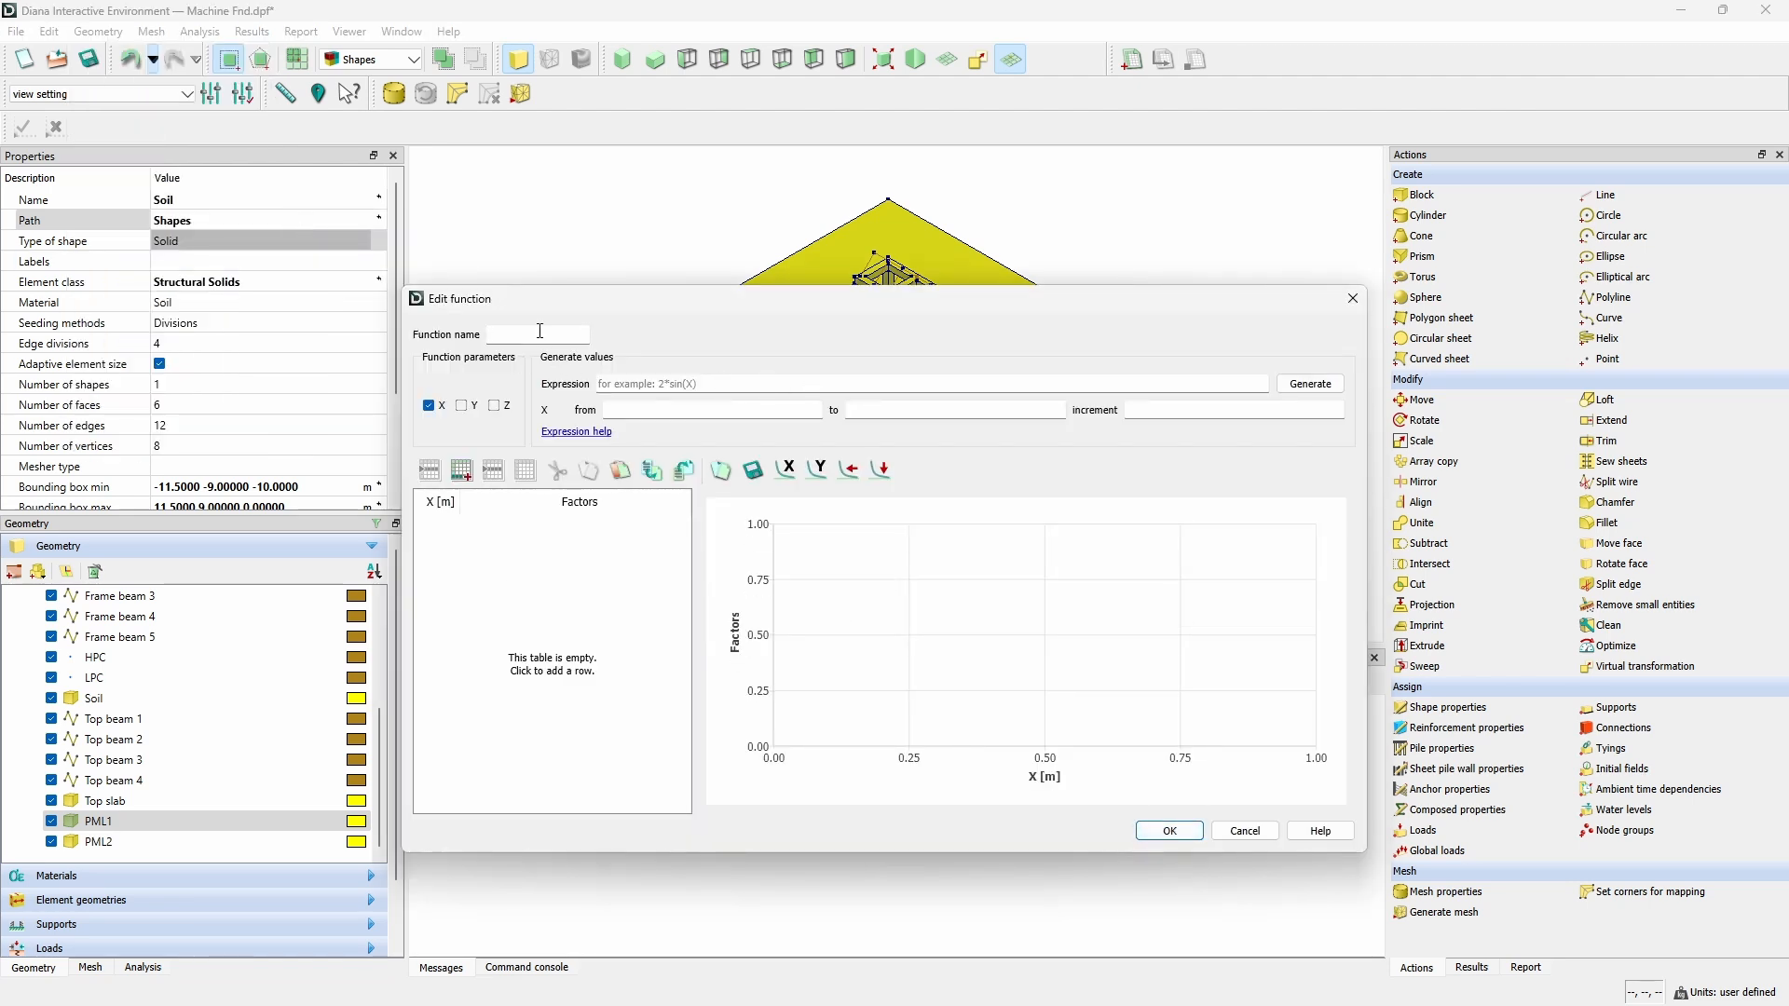
{"action": "type", "text": "PML Y"}
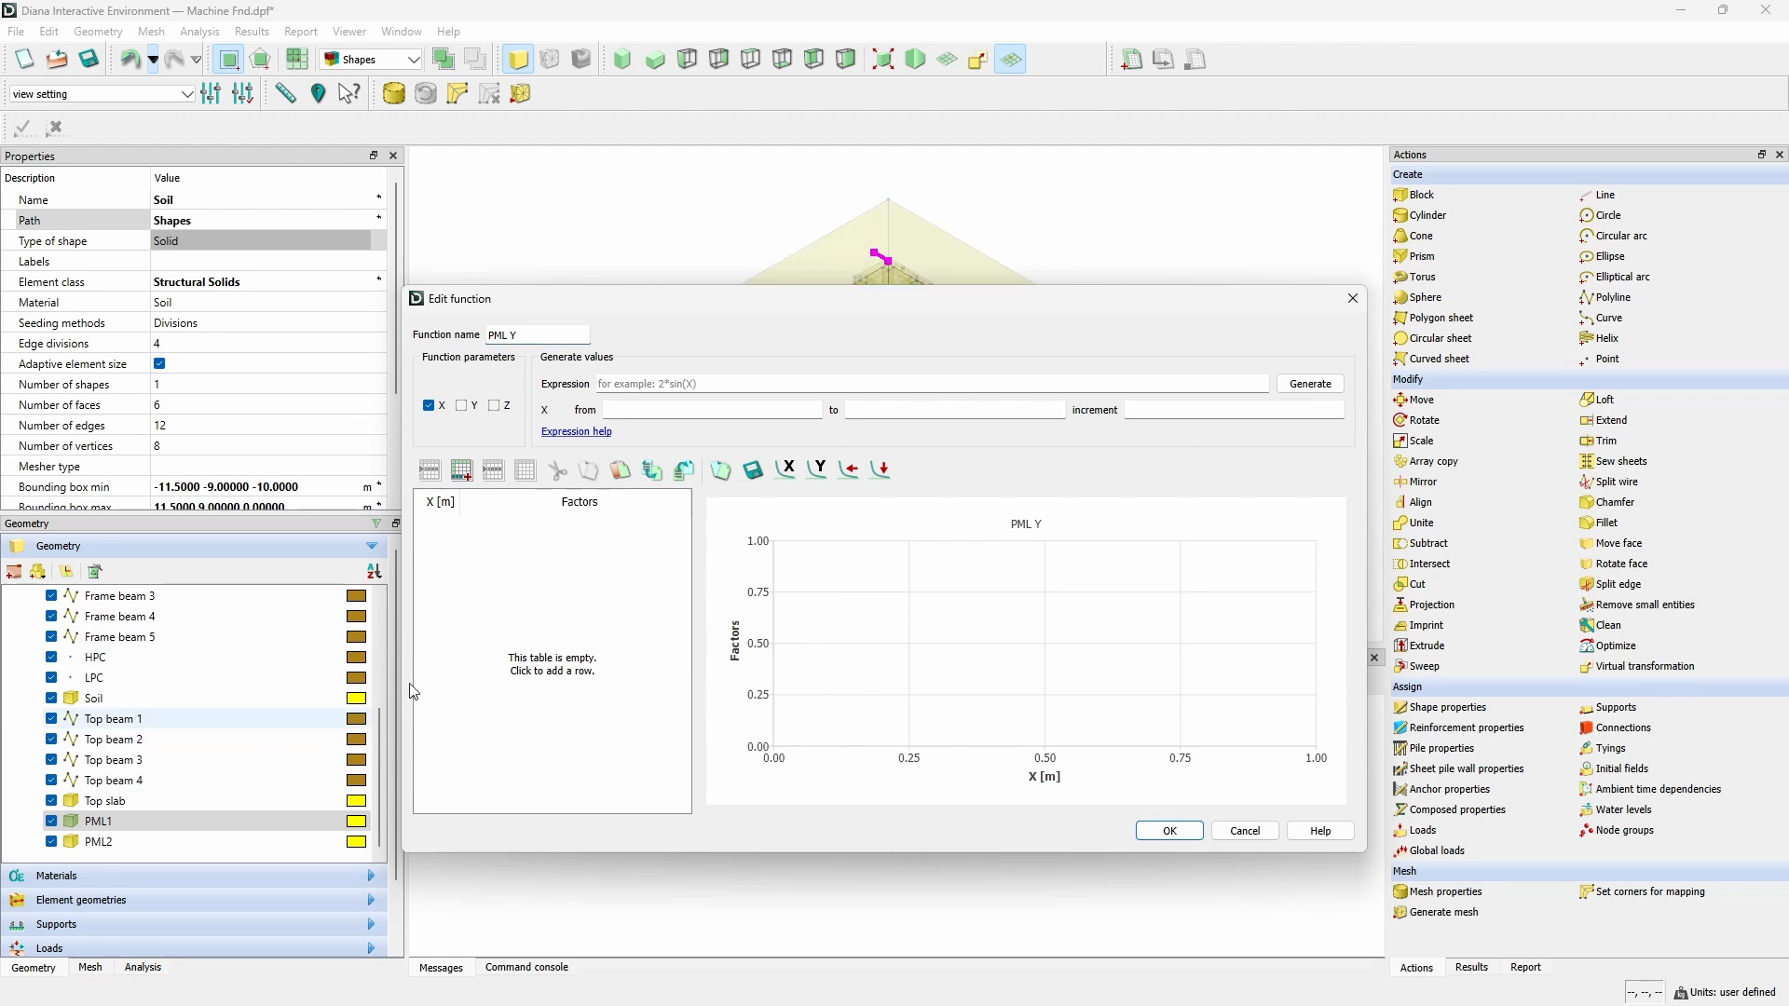
{"action": "left_click", "coordinate": [462, 406]}
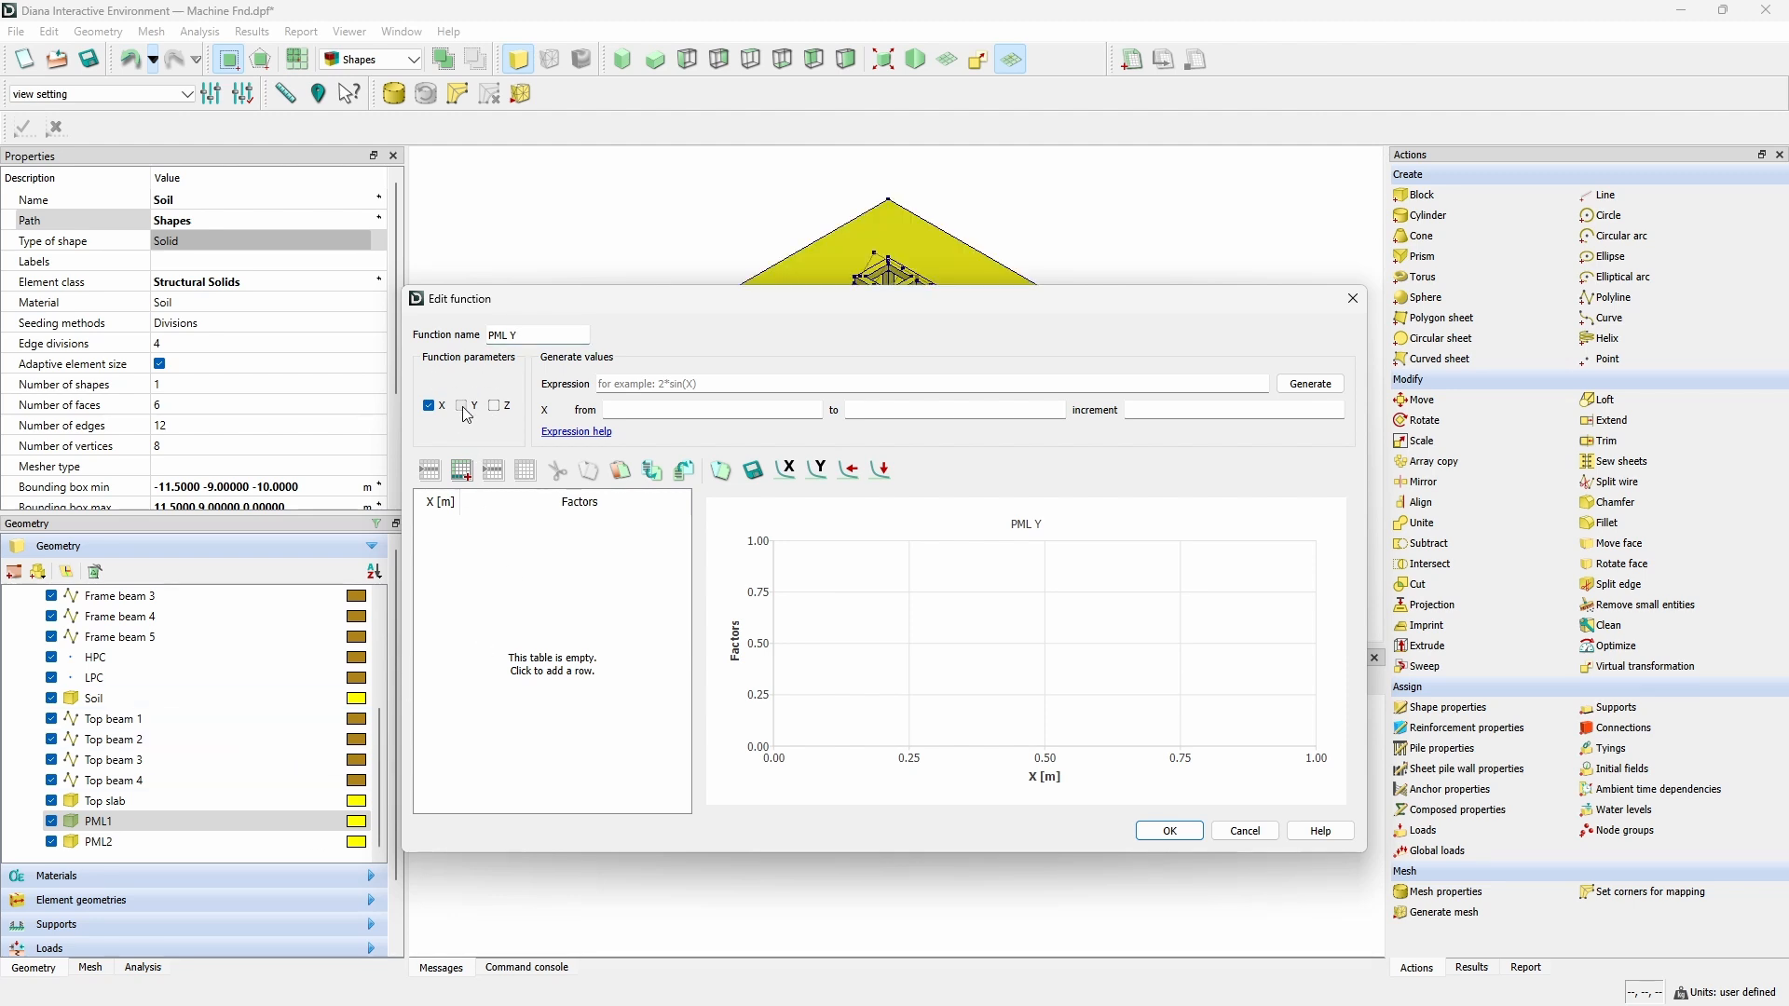
{"action": "left_click", "coordinate": [429, 406]}
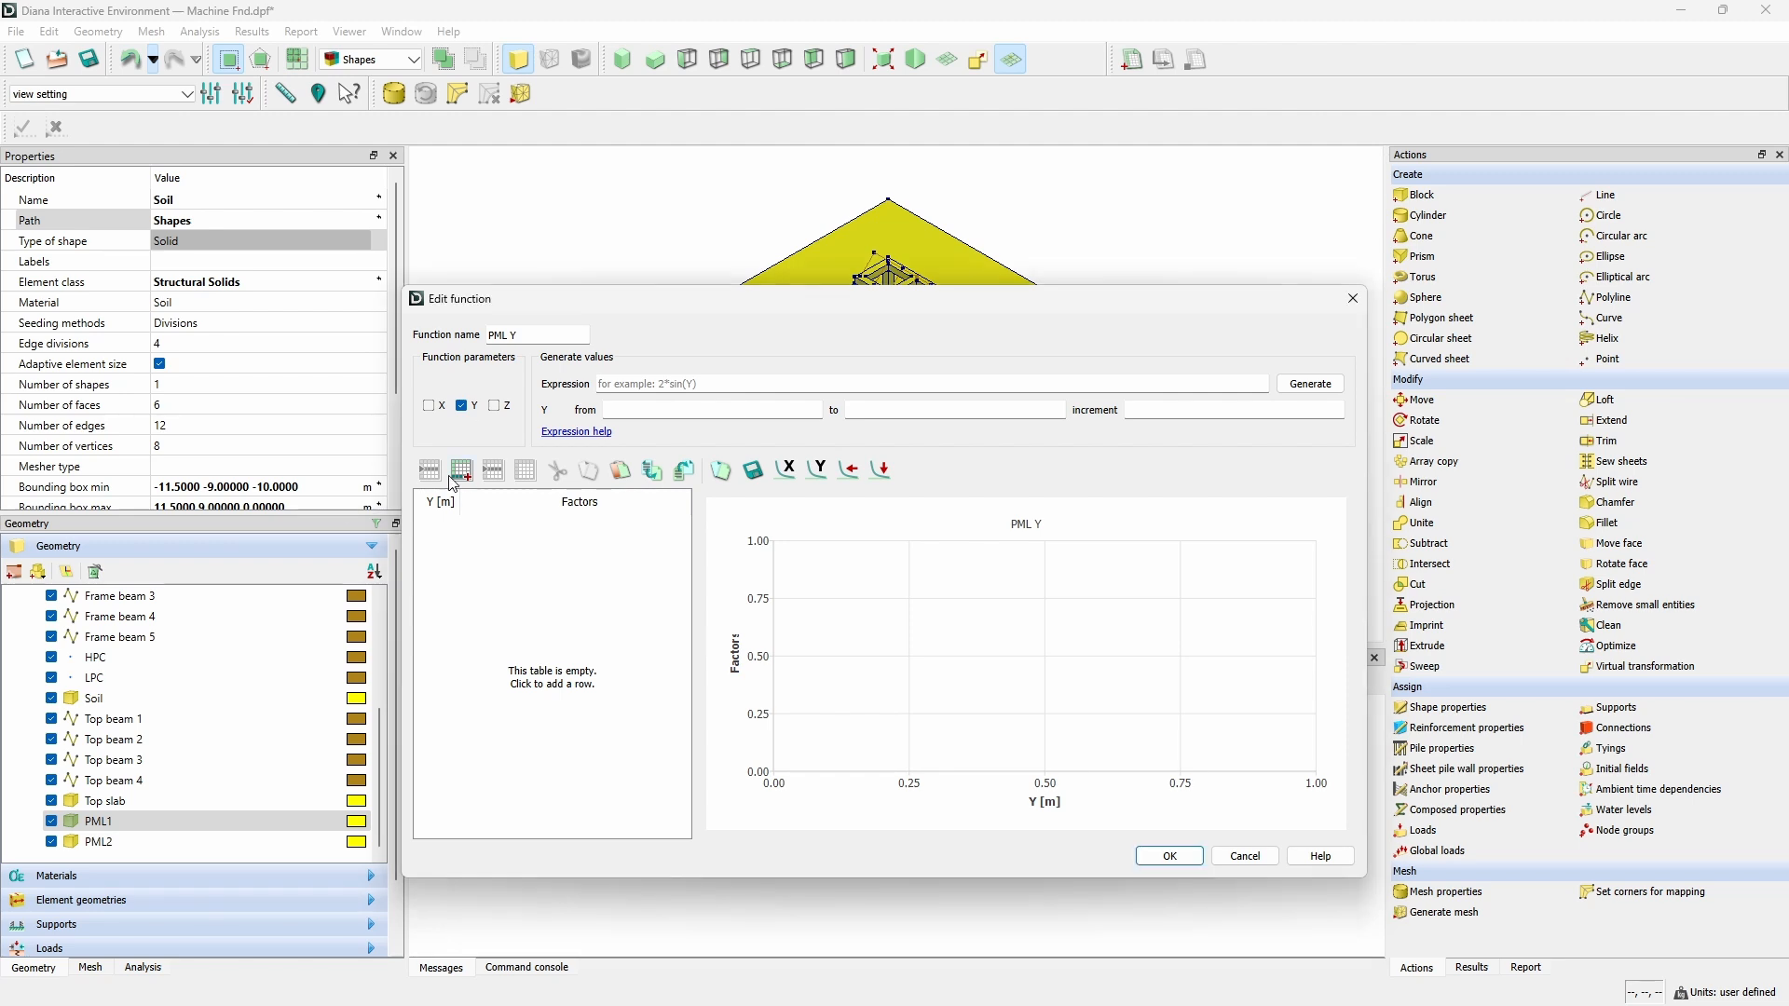
{"action": "type", "text": "-19\t1 -9\t0 9\t0 19\t1"}
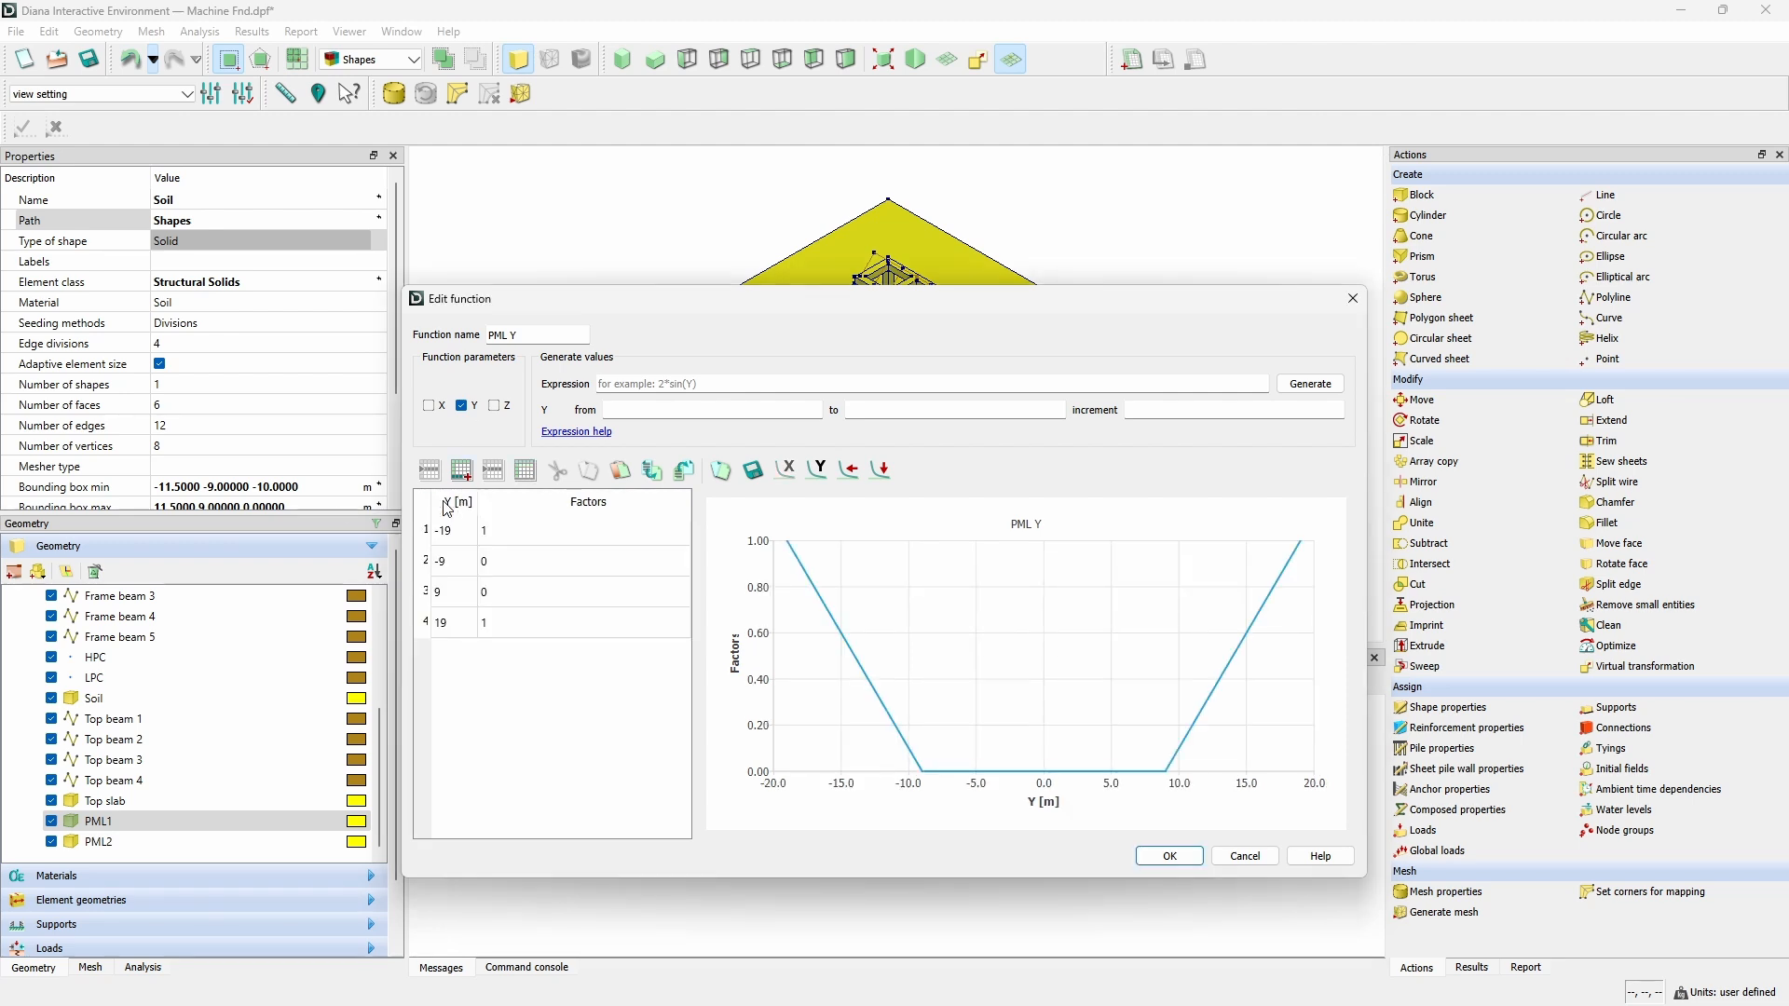
{"action": "left_click", "coordinate": [1165, 854]}
Add another geometry function named PML Z that depends only on Z.
{"action": "left_click", "coordinate": [86, 33]}
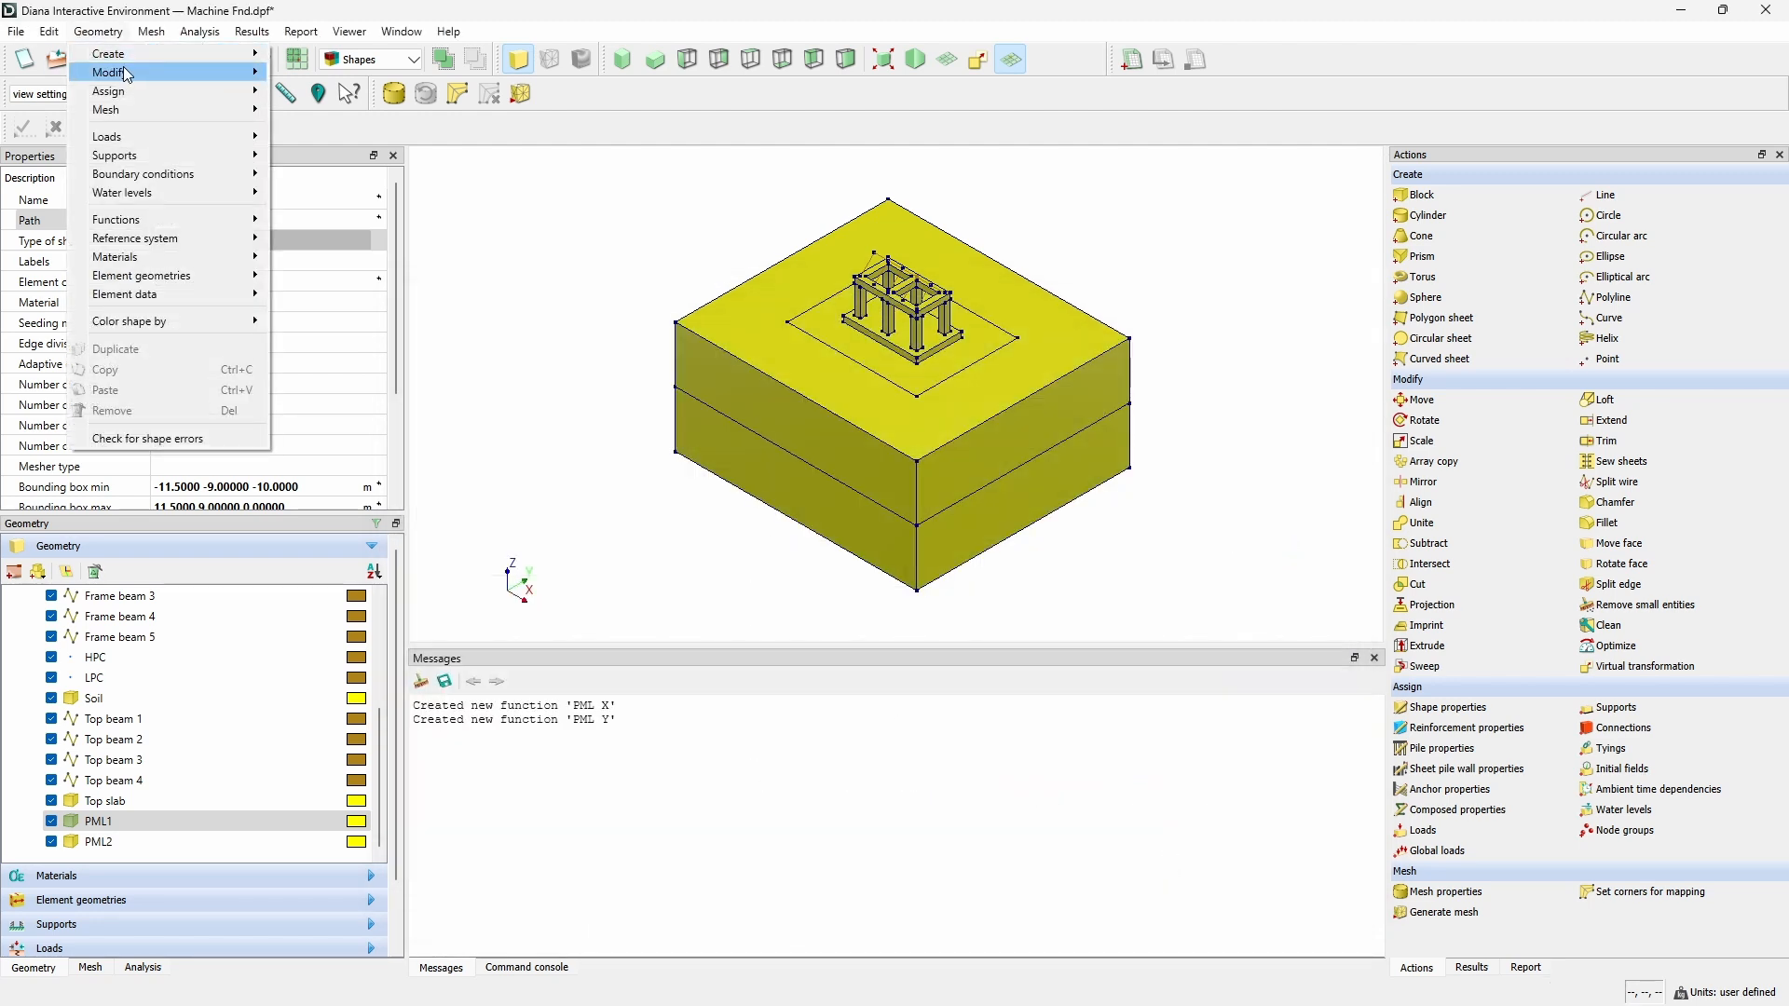
{"action": "mouse_move", "coordinate": [232, 226]}
{"action": "left_click", "coordinate": [305, 221]}
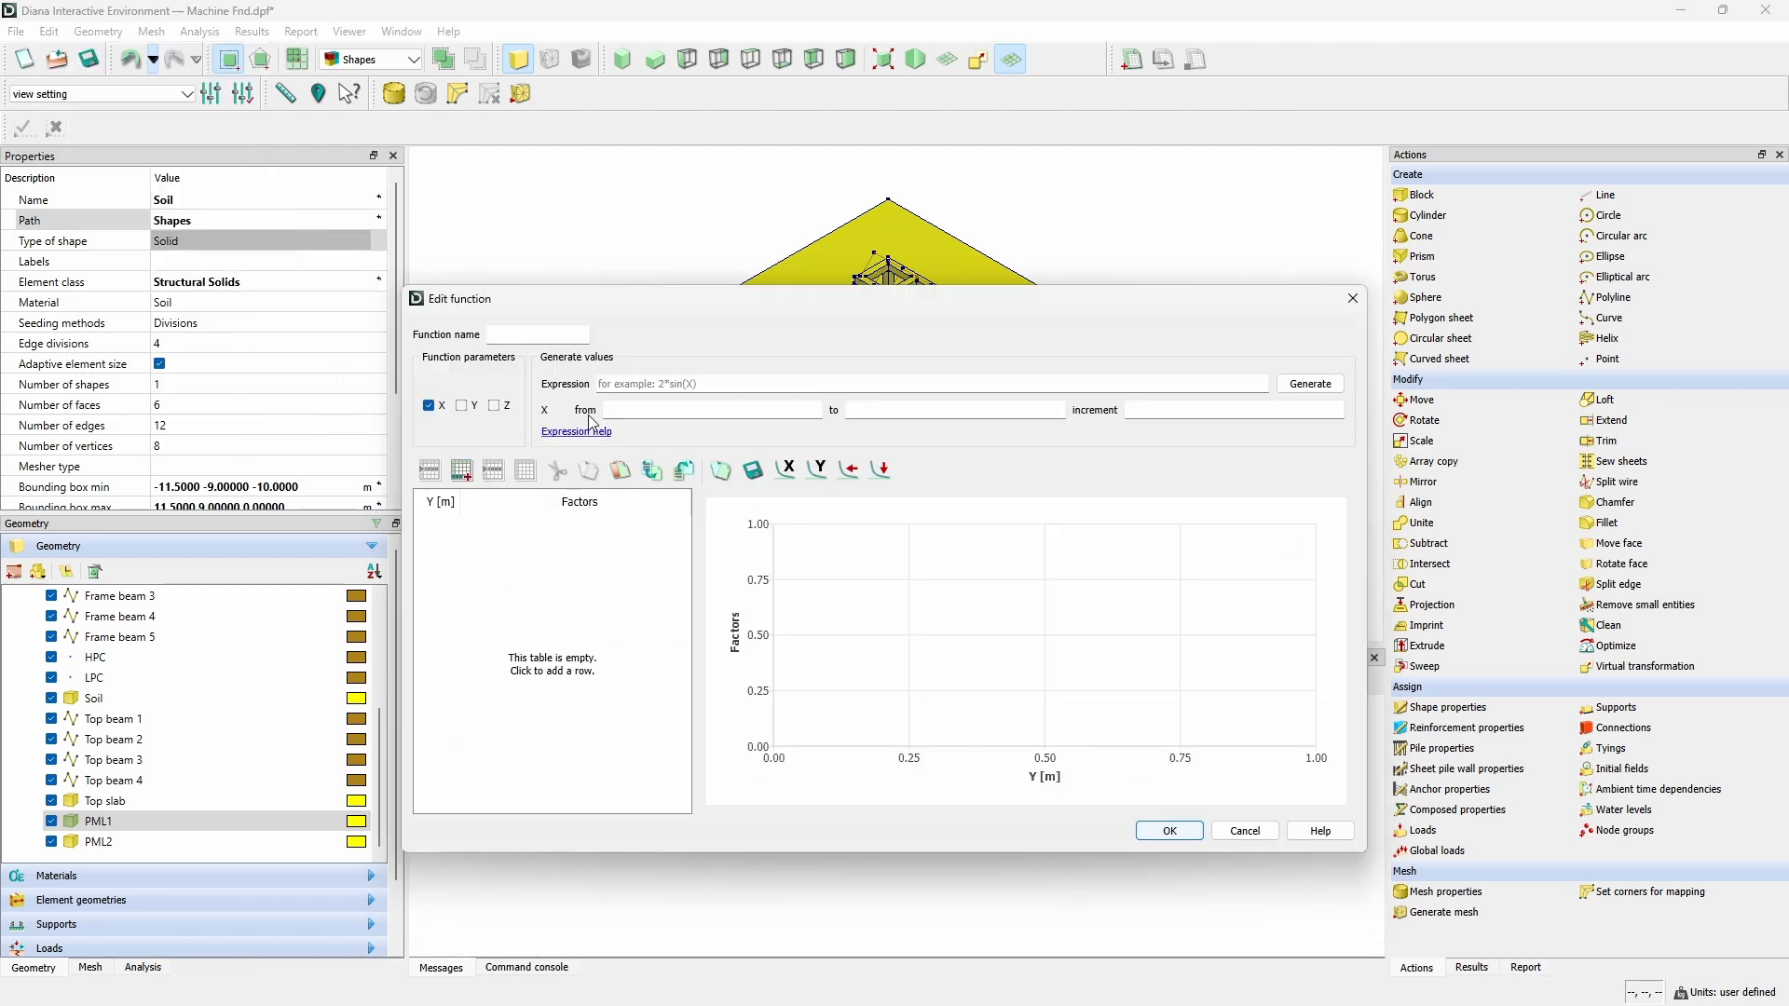
{"action": "type", "text": "{"}
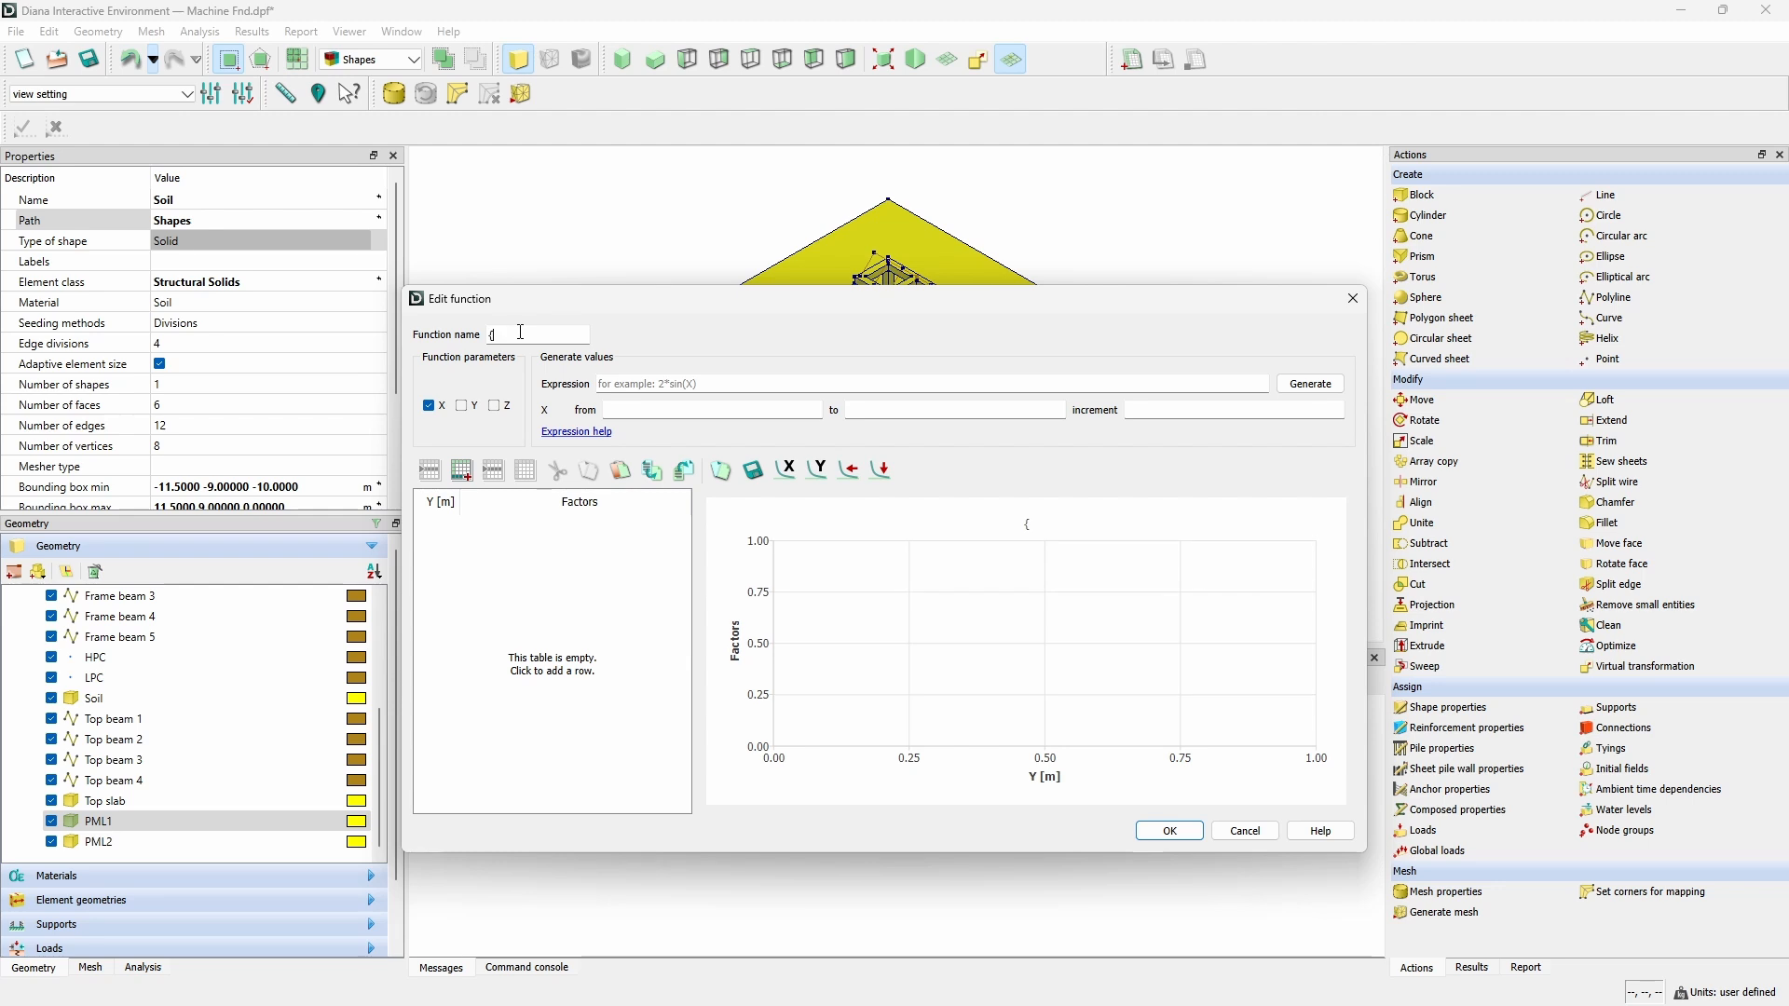
{"action": "key", "text": "BackSpace"}
{"action": "type", "text": "PML Z"}
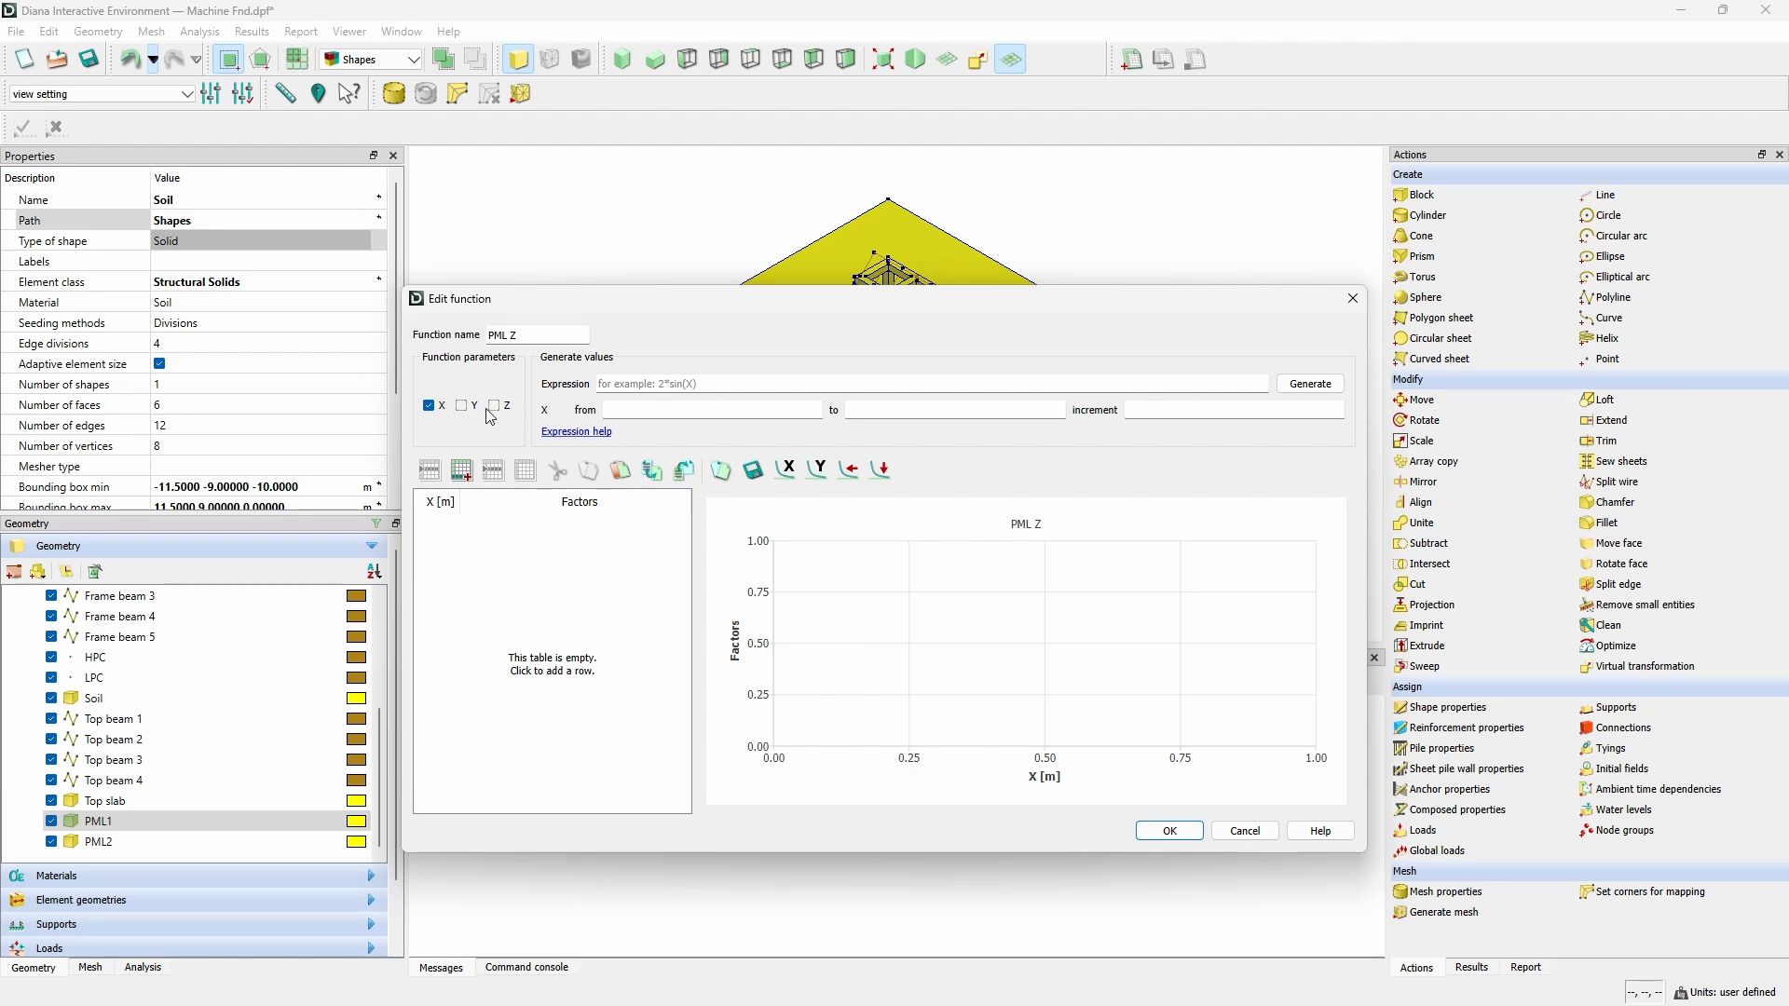
{"action": "left_click", "coordinate": [494, 407]}
{"action": "left_click", "coordinate": [429, 418]}
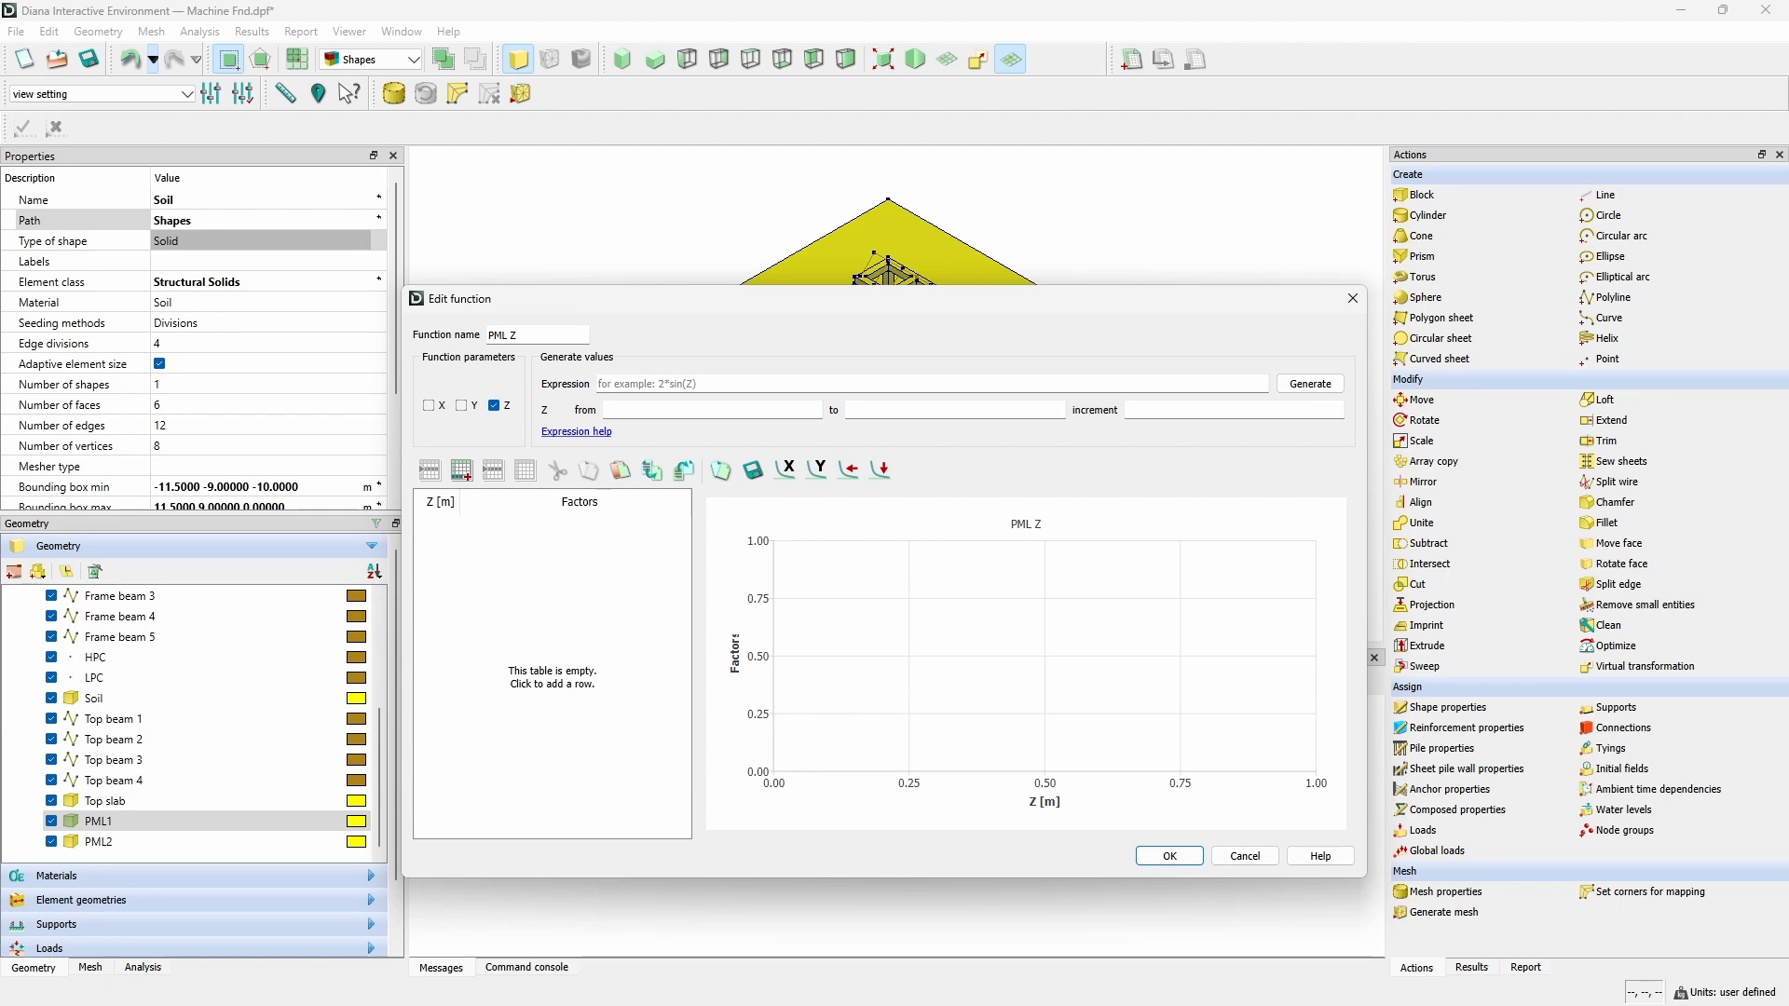
Enter PML Z factors of 1 at Z = -20 m, 0 at -10 m and 0 at 0 m, and save the function.
{"action": "key", "text": "alt+Tab"}
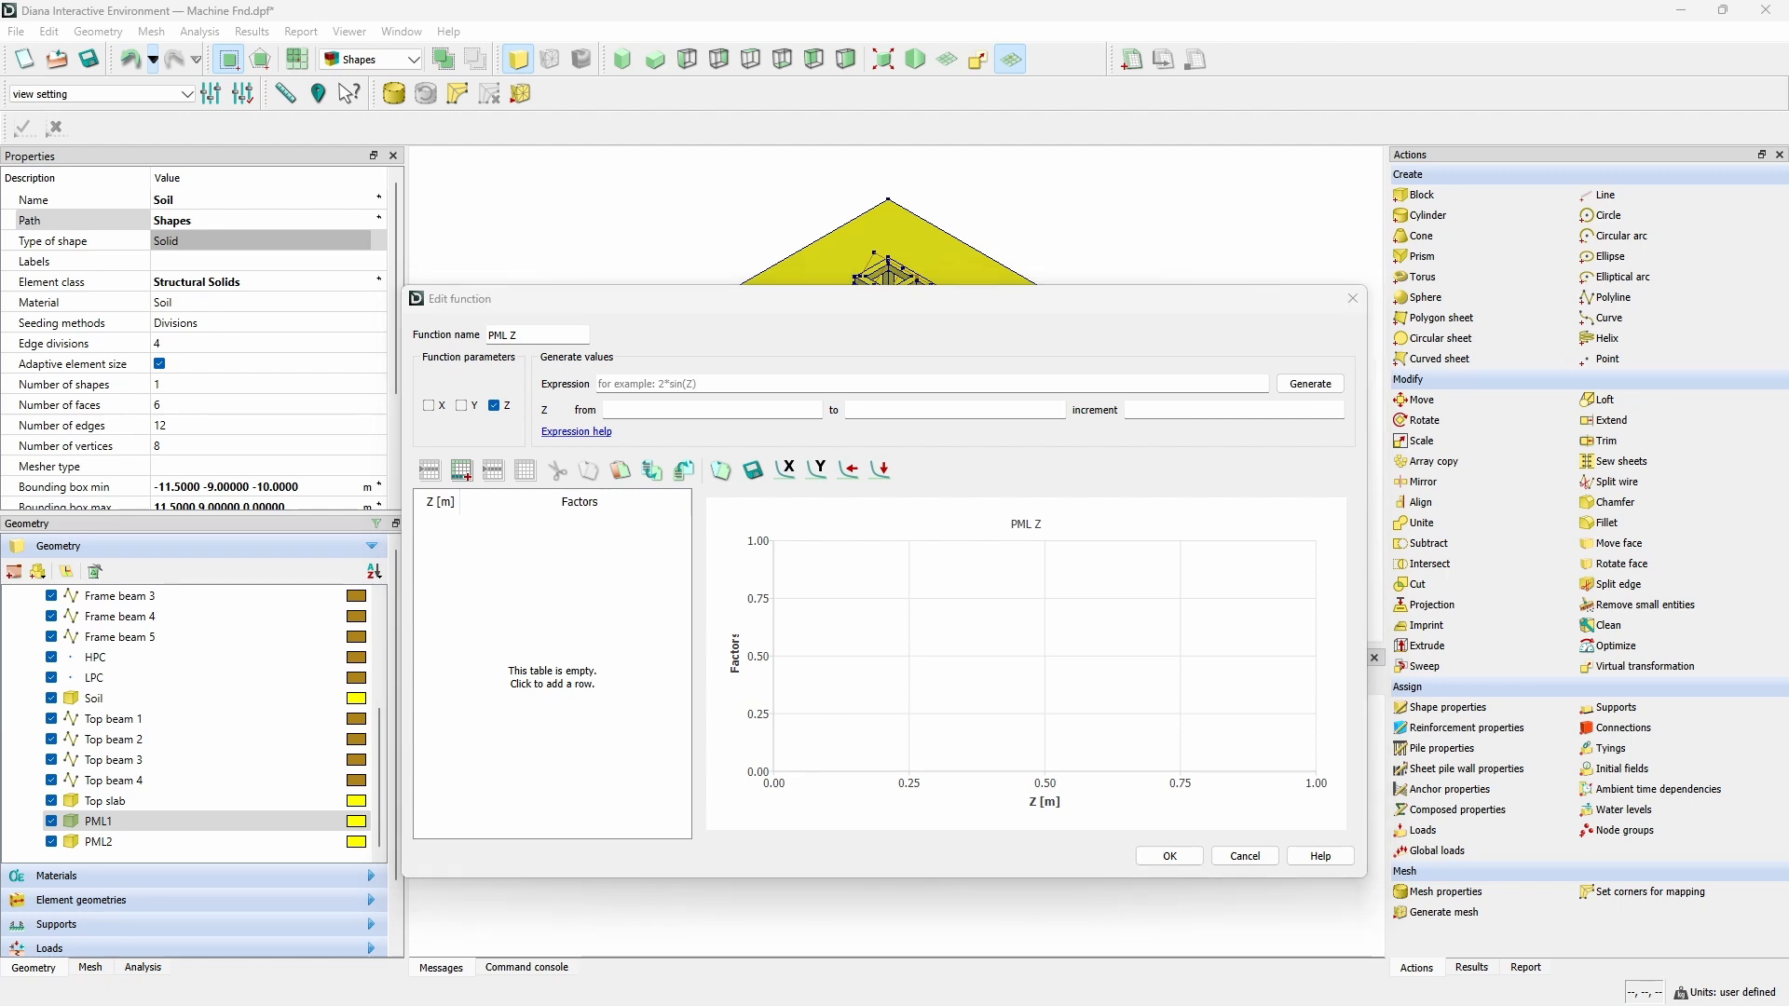
{"action": "key", "text": "alt+Tab"}
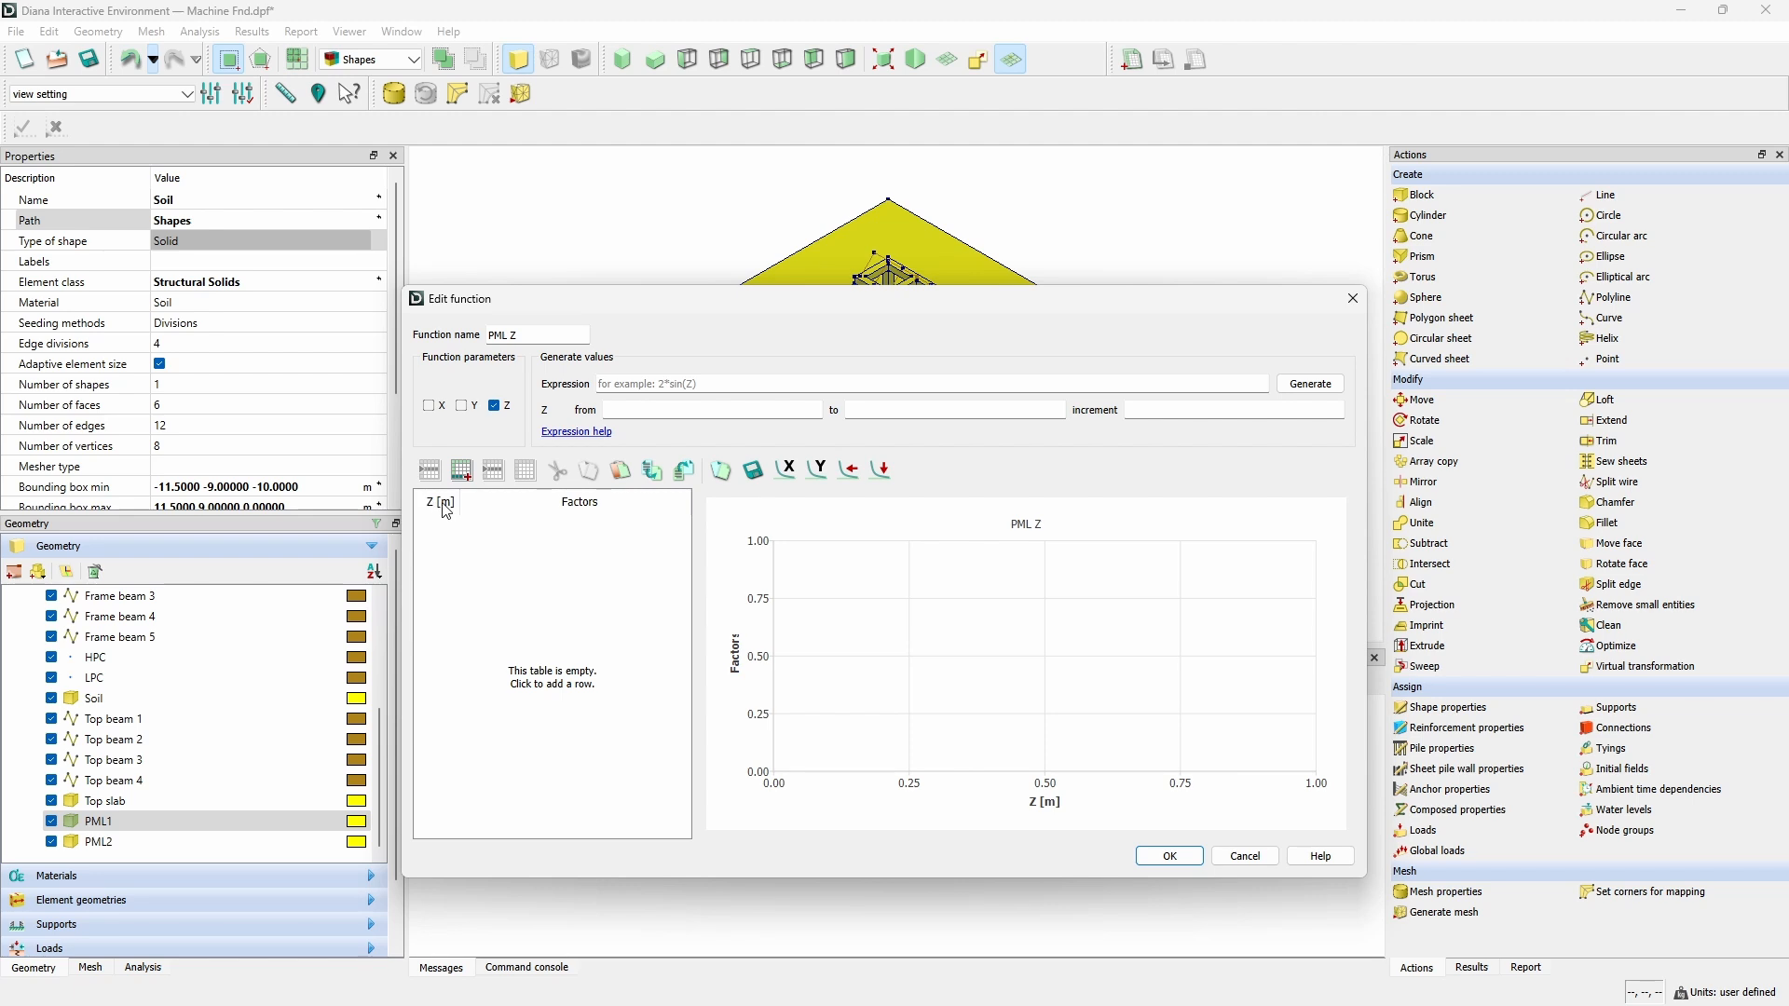
{"action": "type", "text": "-20\t1 -10\t0 0\t0"}
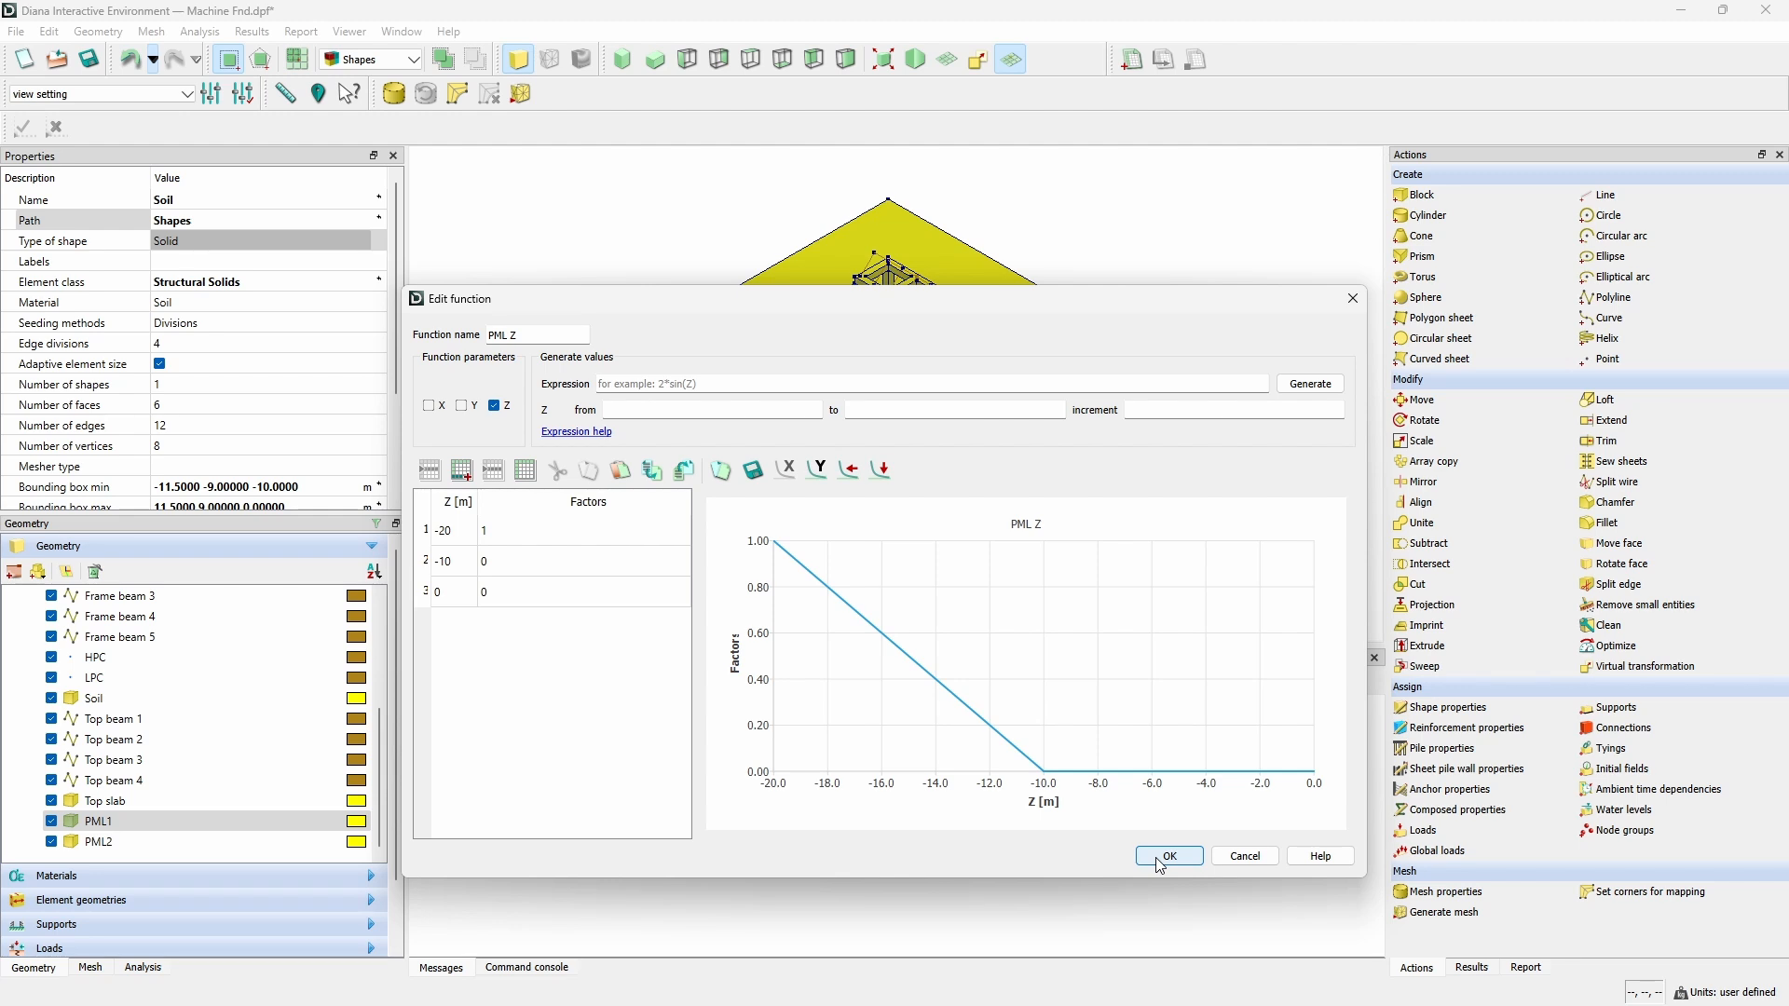
{"action": "left_click", "coordinate": [1160, 862]}
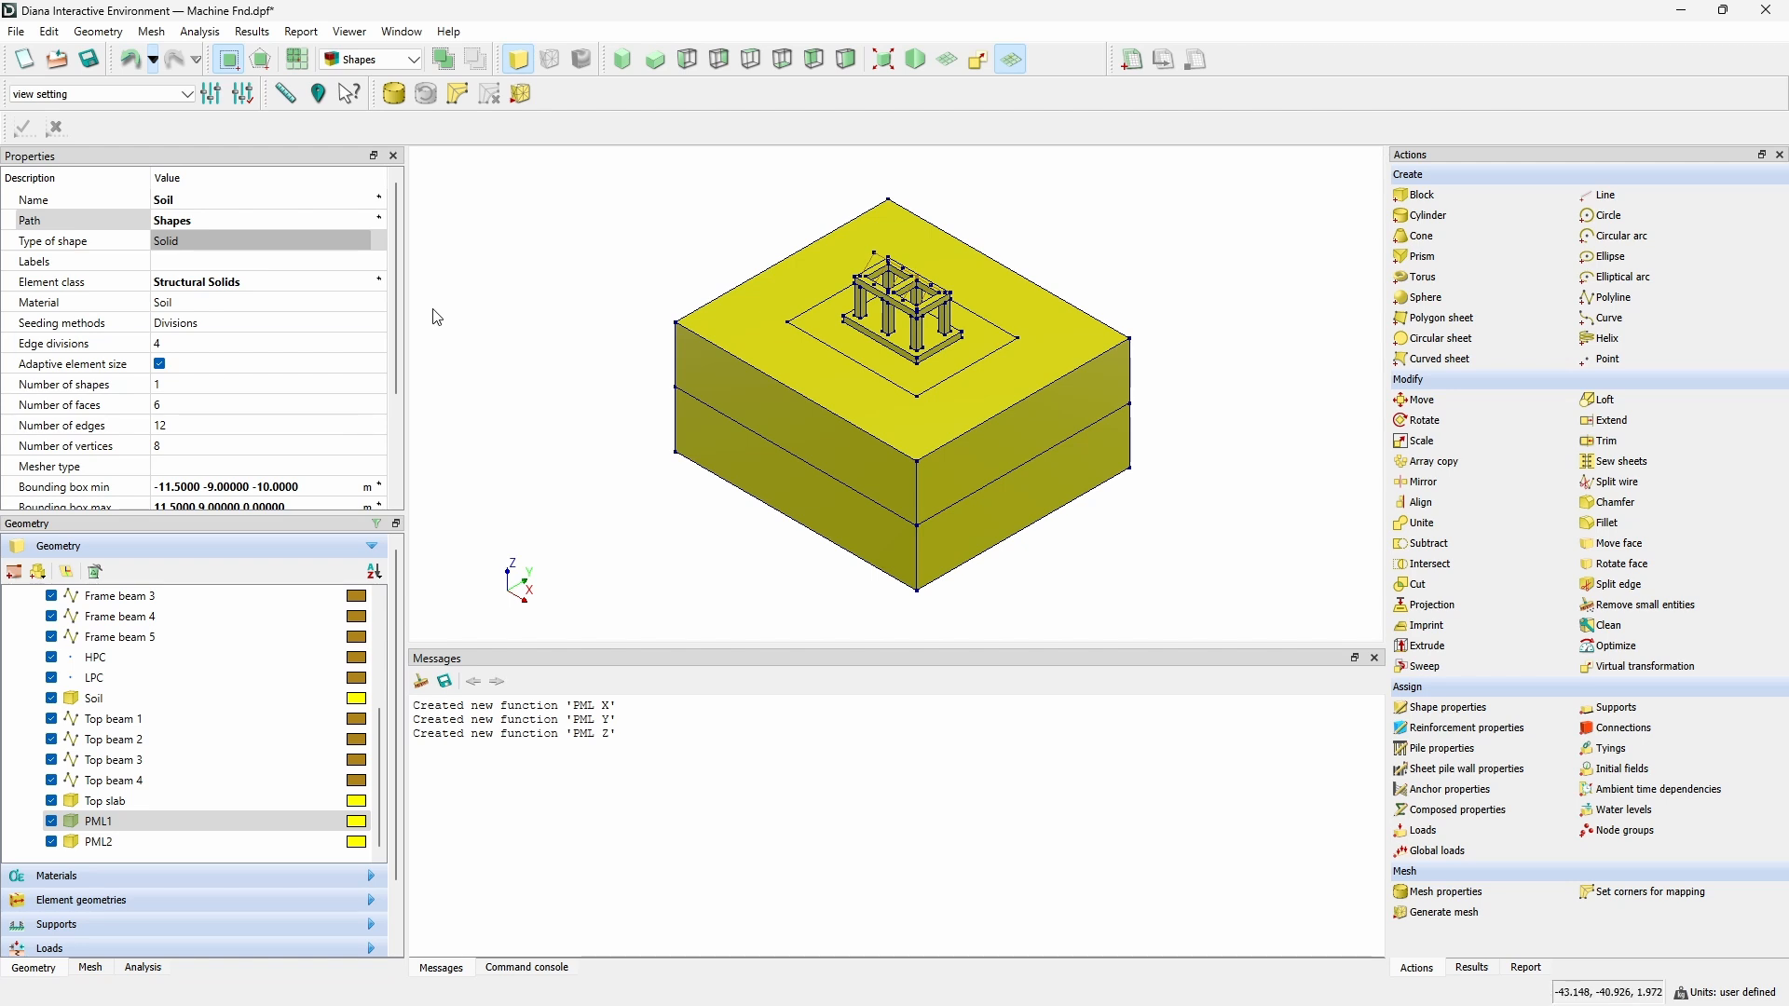
Start assigning shape properties to the PML1 block with Structural Solids as the element class.
{"action": "left_click", "coordinate": [1441, 712]}
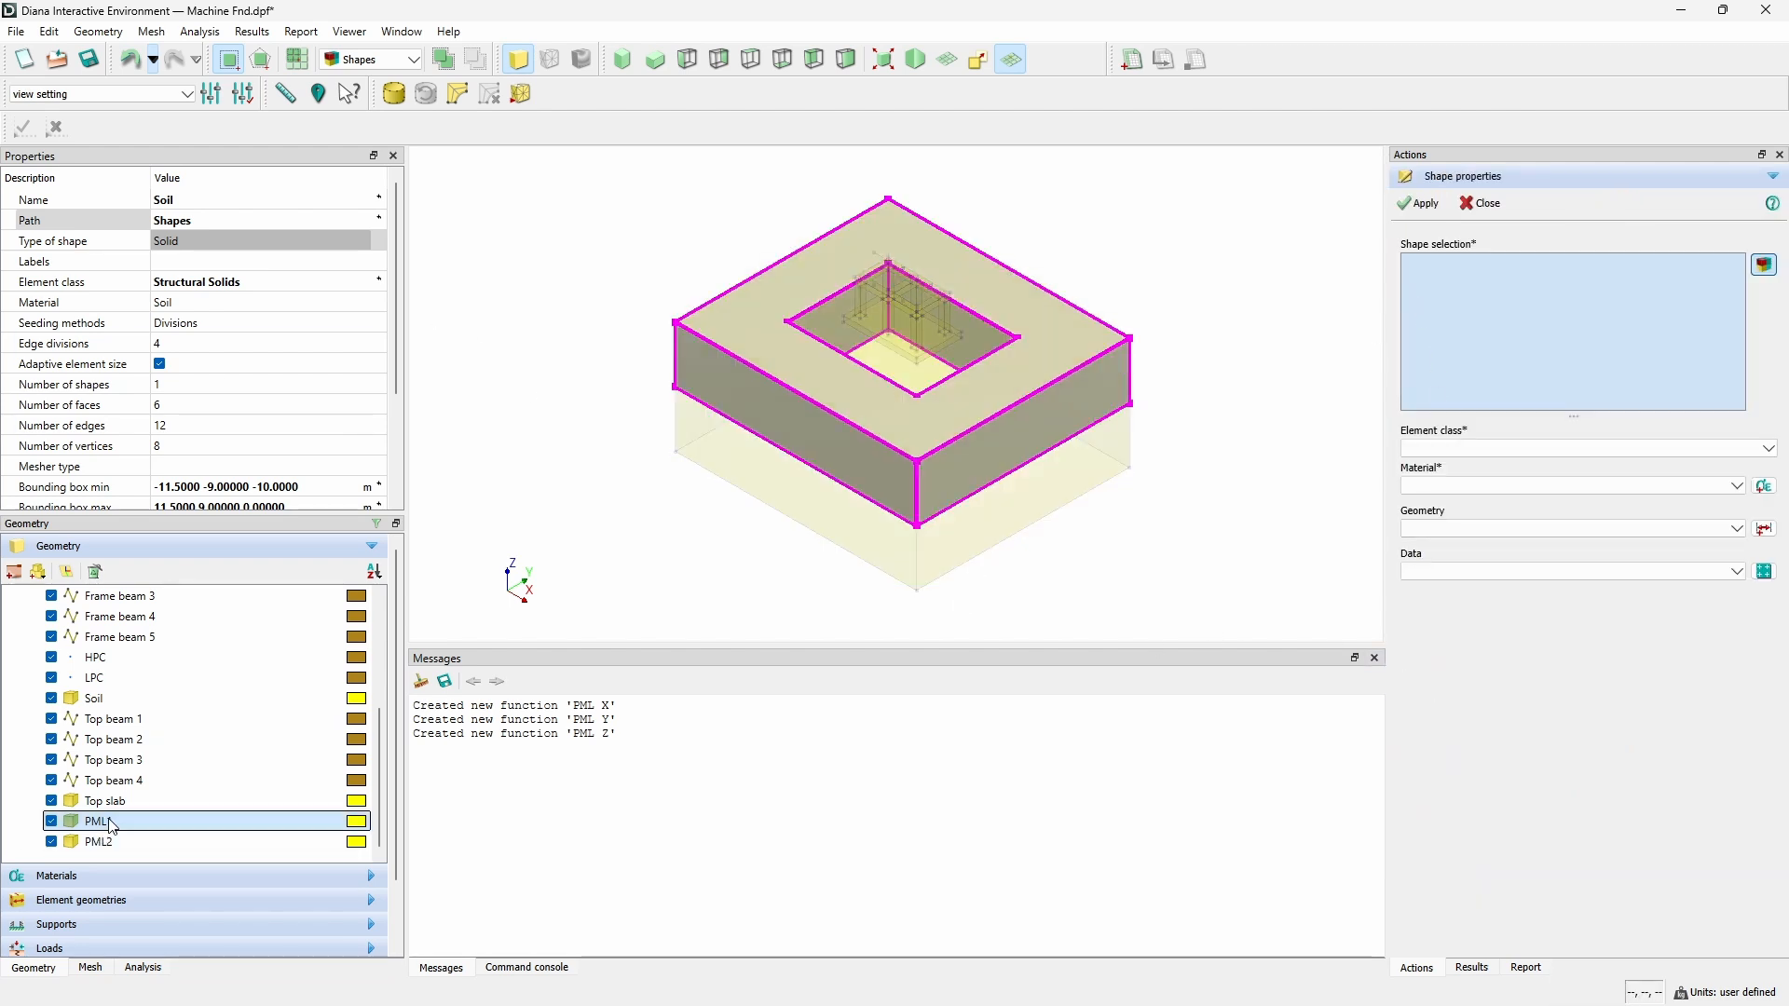
{"action": "left_click", "coordinate": [166, 827]}
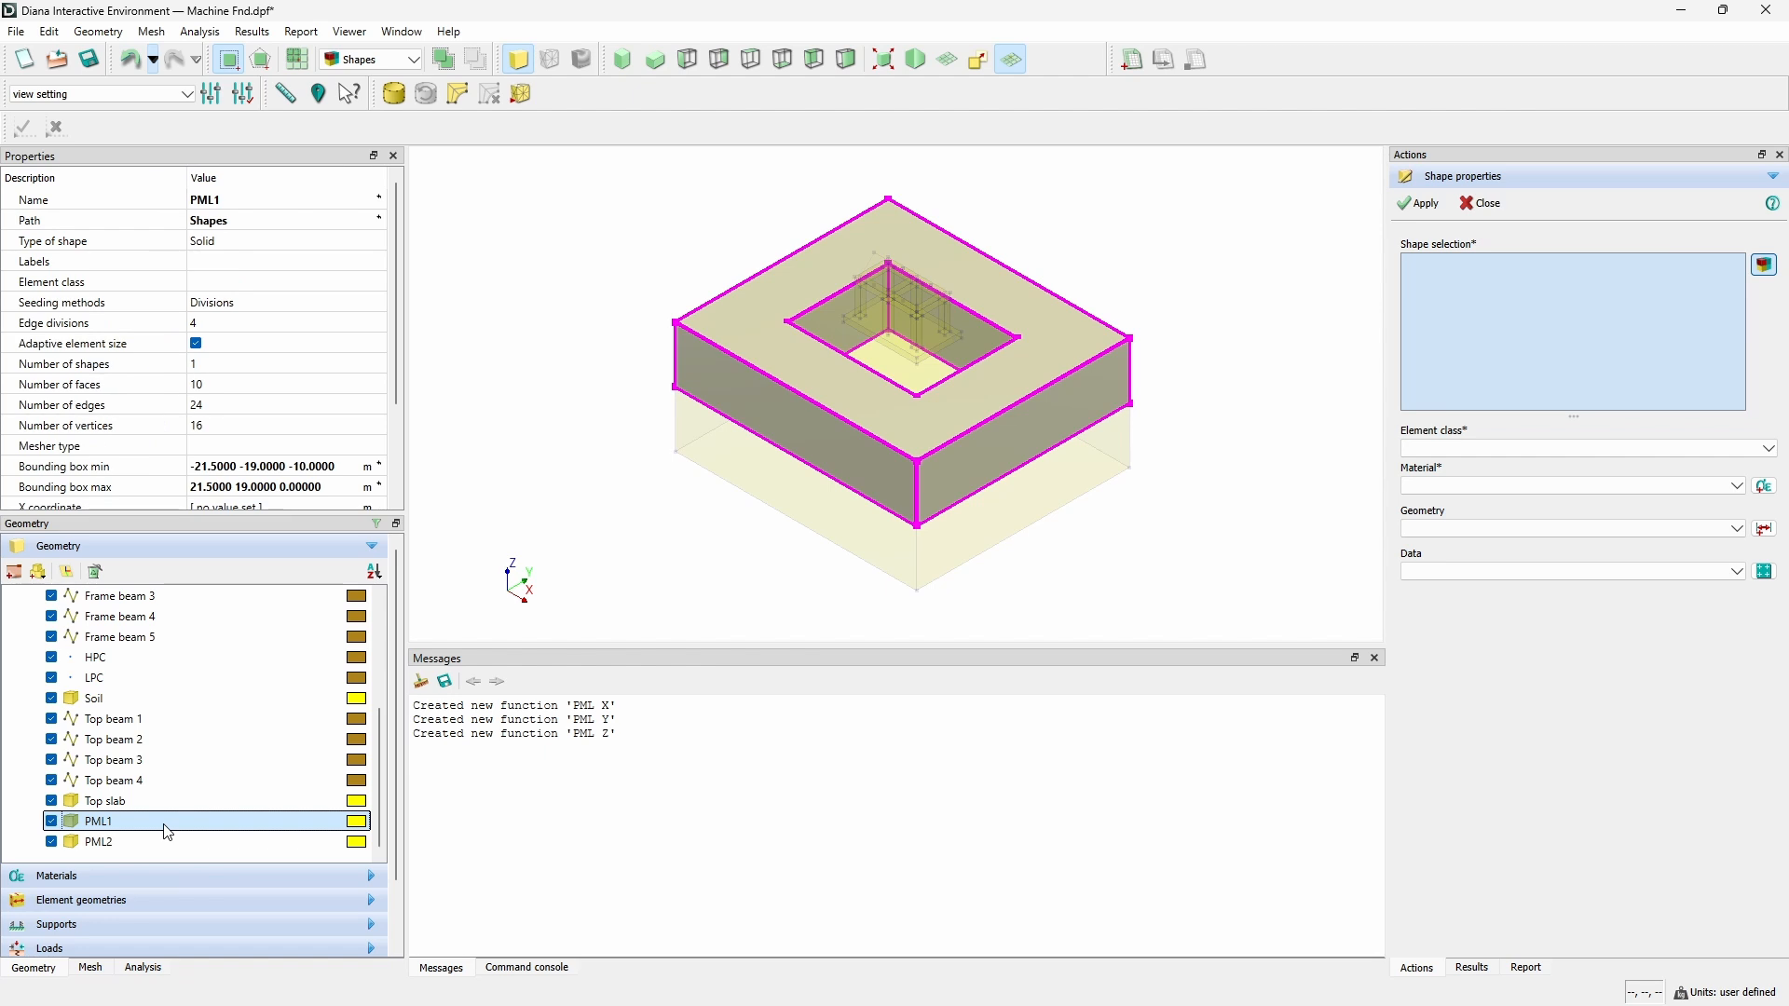
{"action": "right_click", "coordinate": [1321, 428]}
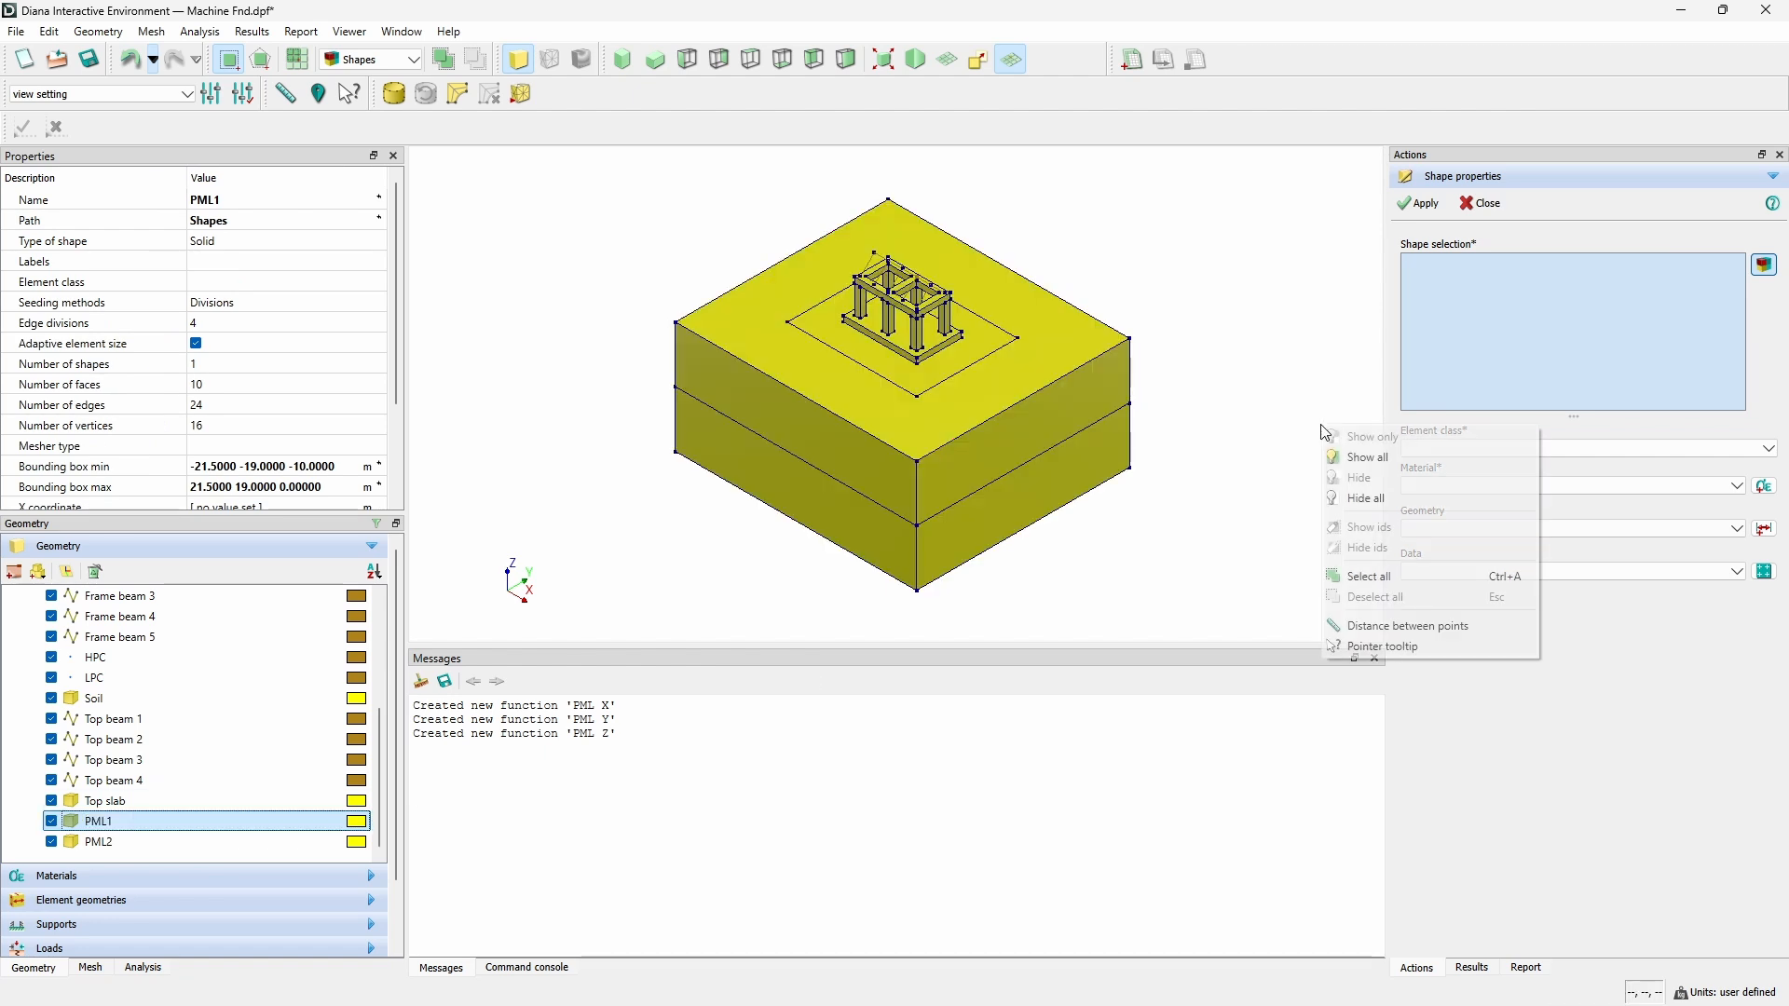
{"action": "left_click", "coordinate": [1362, 457]}
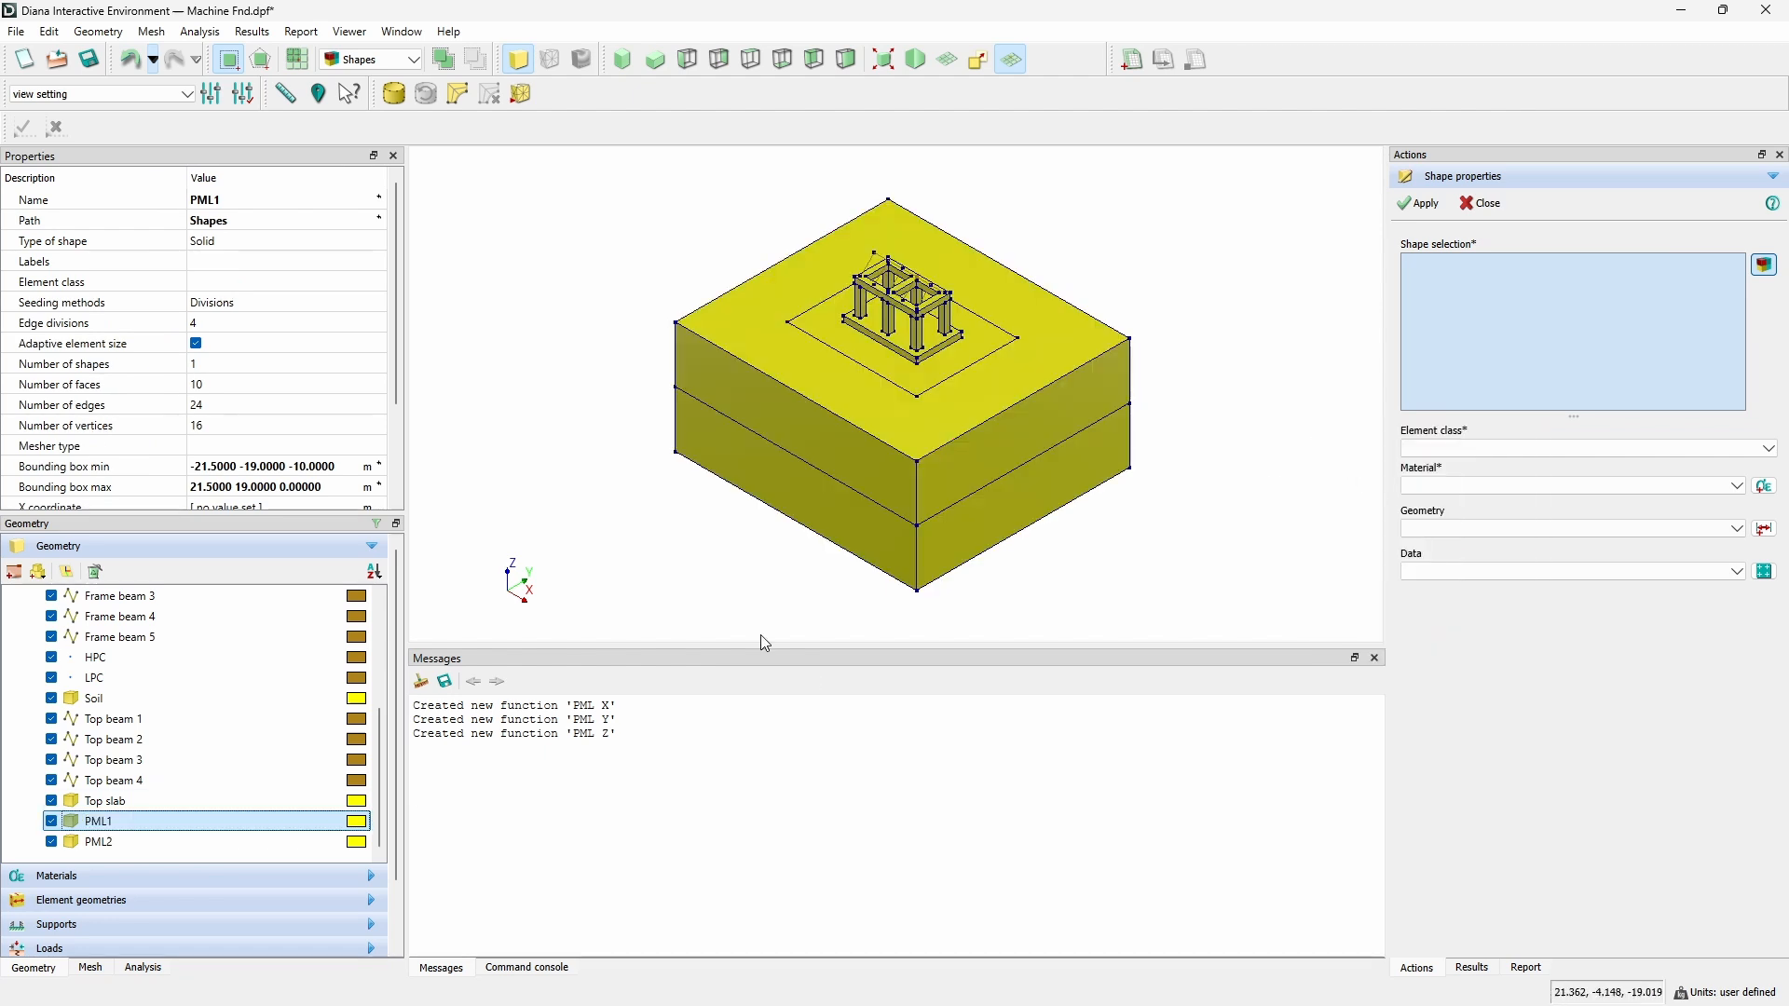
{"action": "left_click", "coordinate": [976, 464]}
{"action": "left_click", "coordinate": [1531, 448]}
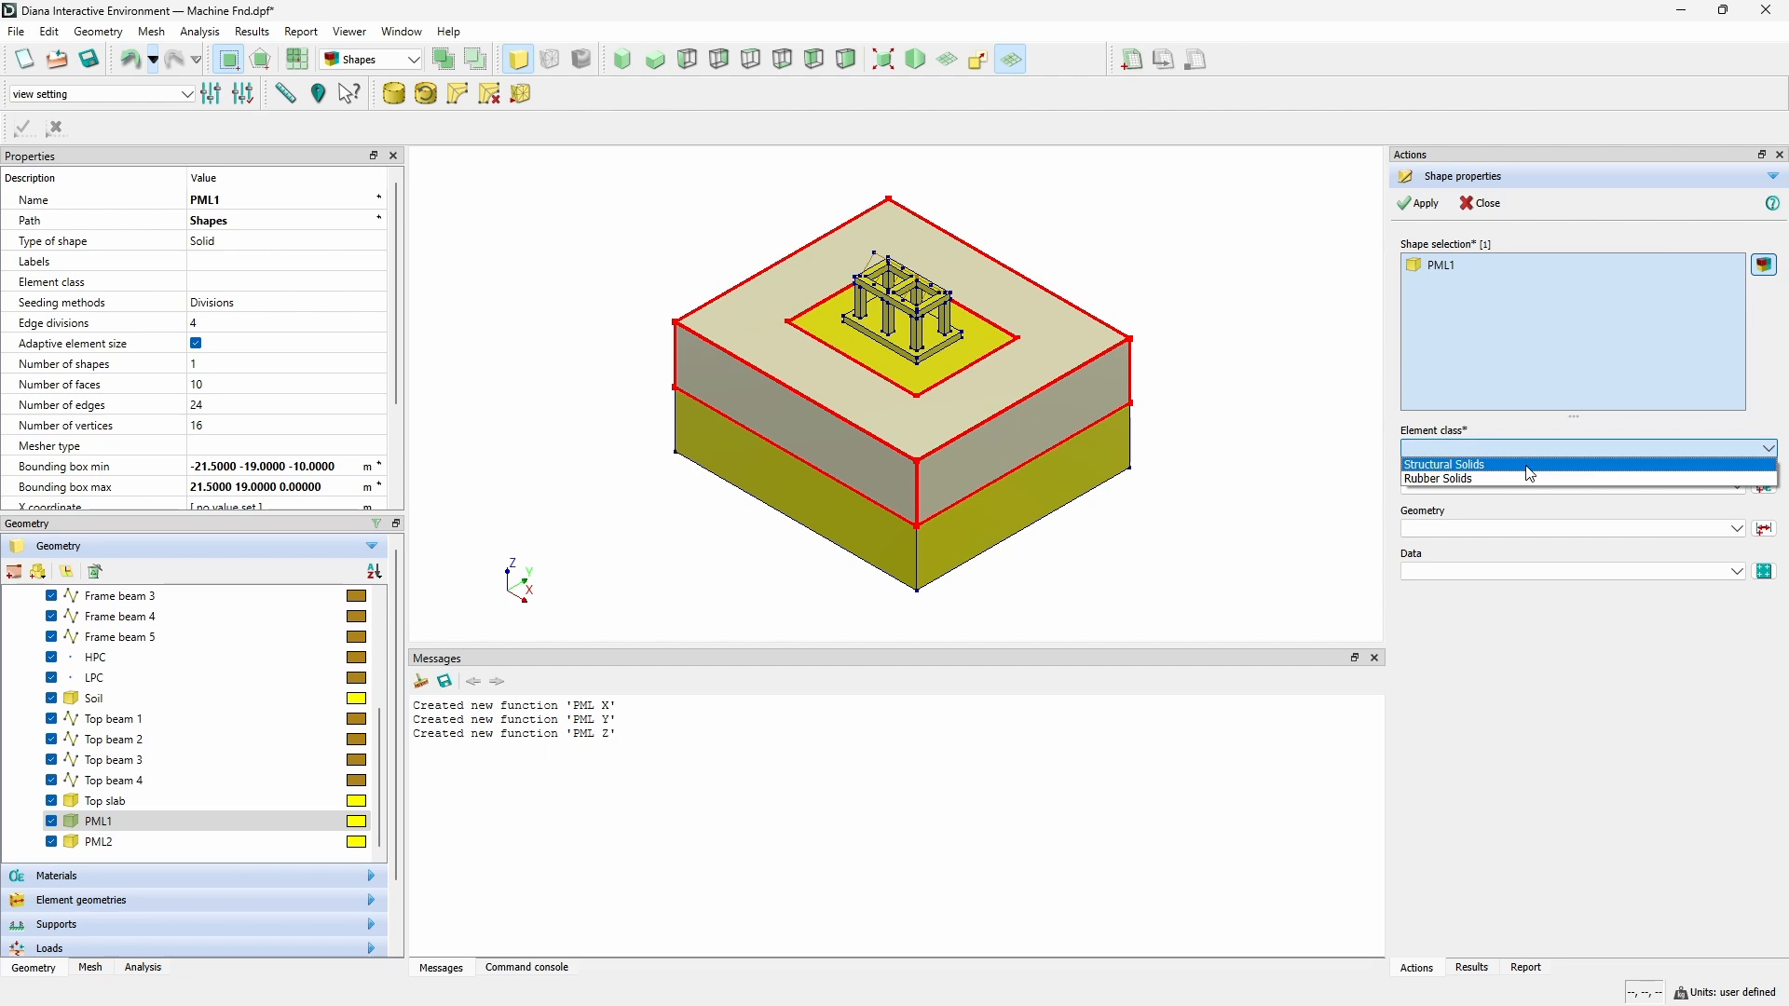
{"action": "left_click", "coordinate": [1526, 465]}
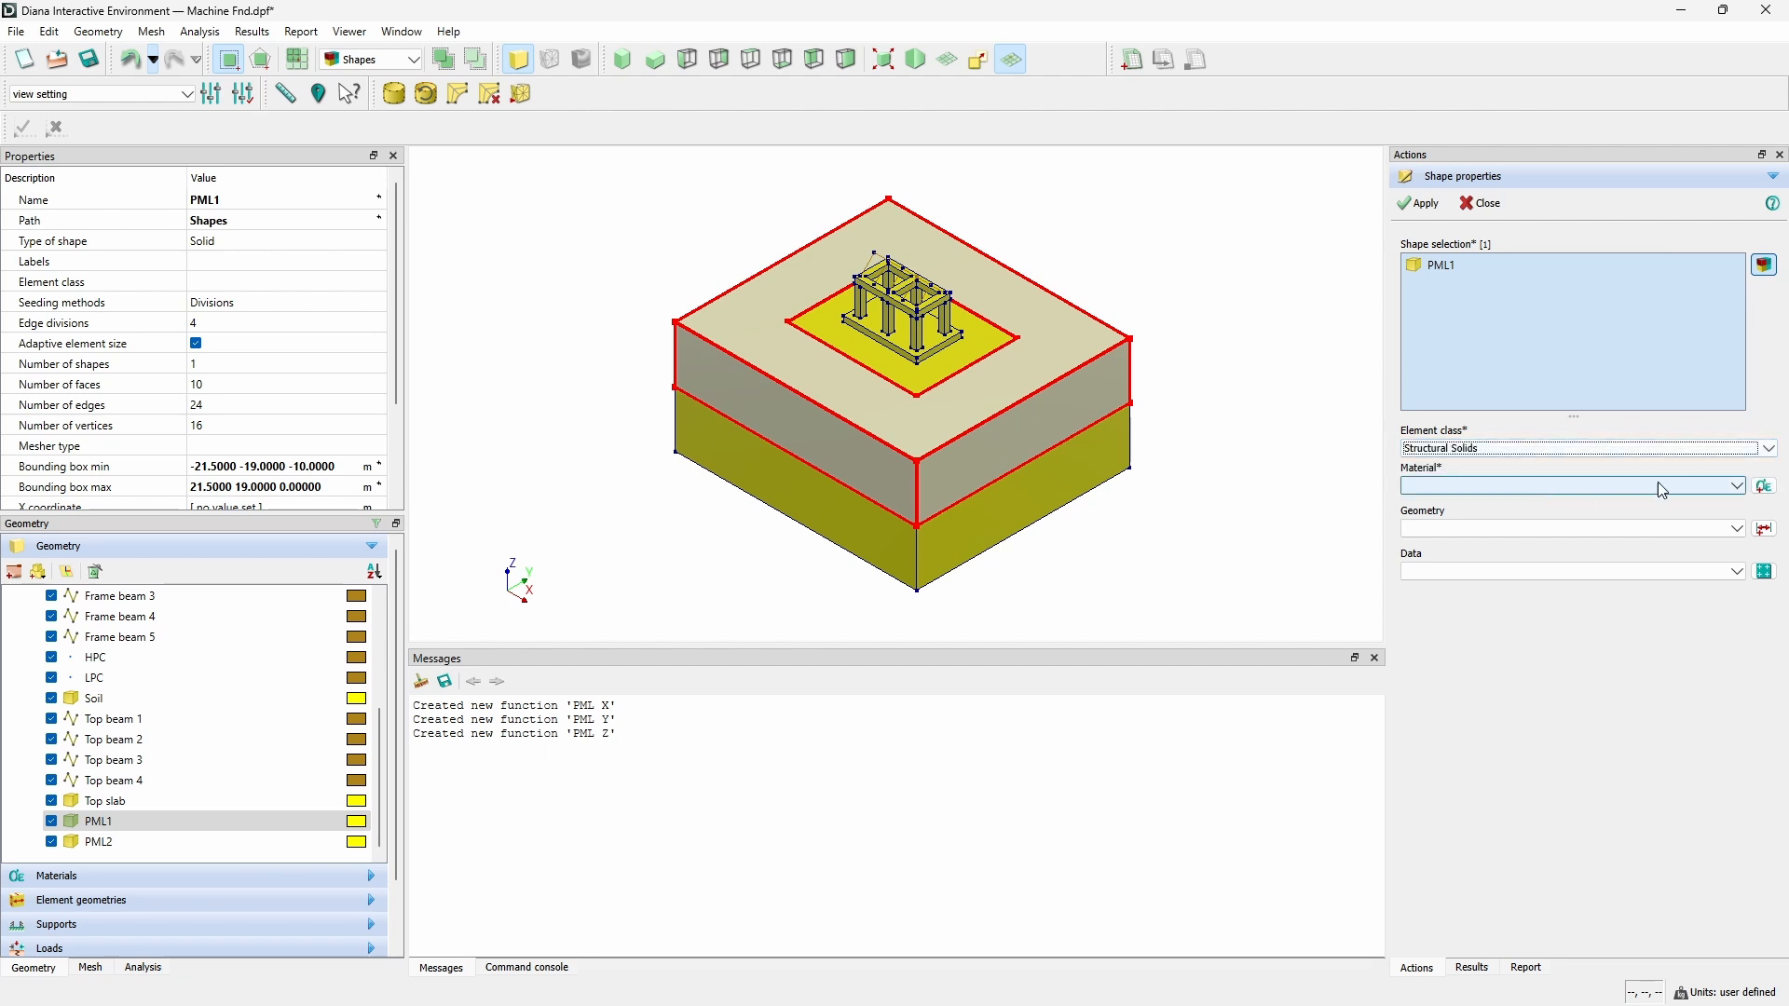
Add a new material named PML1 of class Soil and rock with the Perfectly matched layer material model.
{"action": "left_click", "coordinate": [1765, 486]}
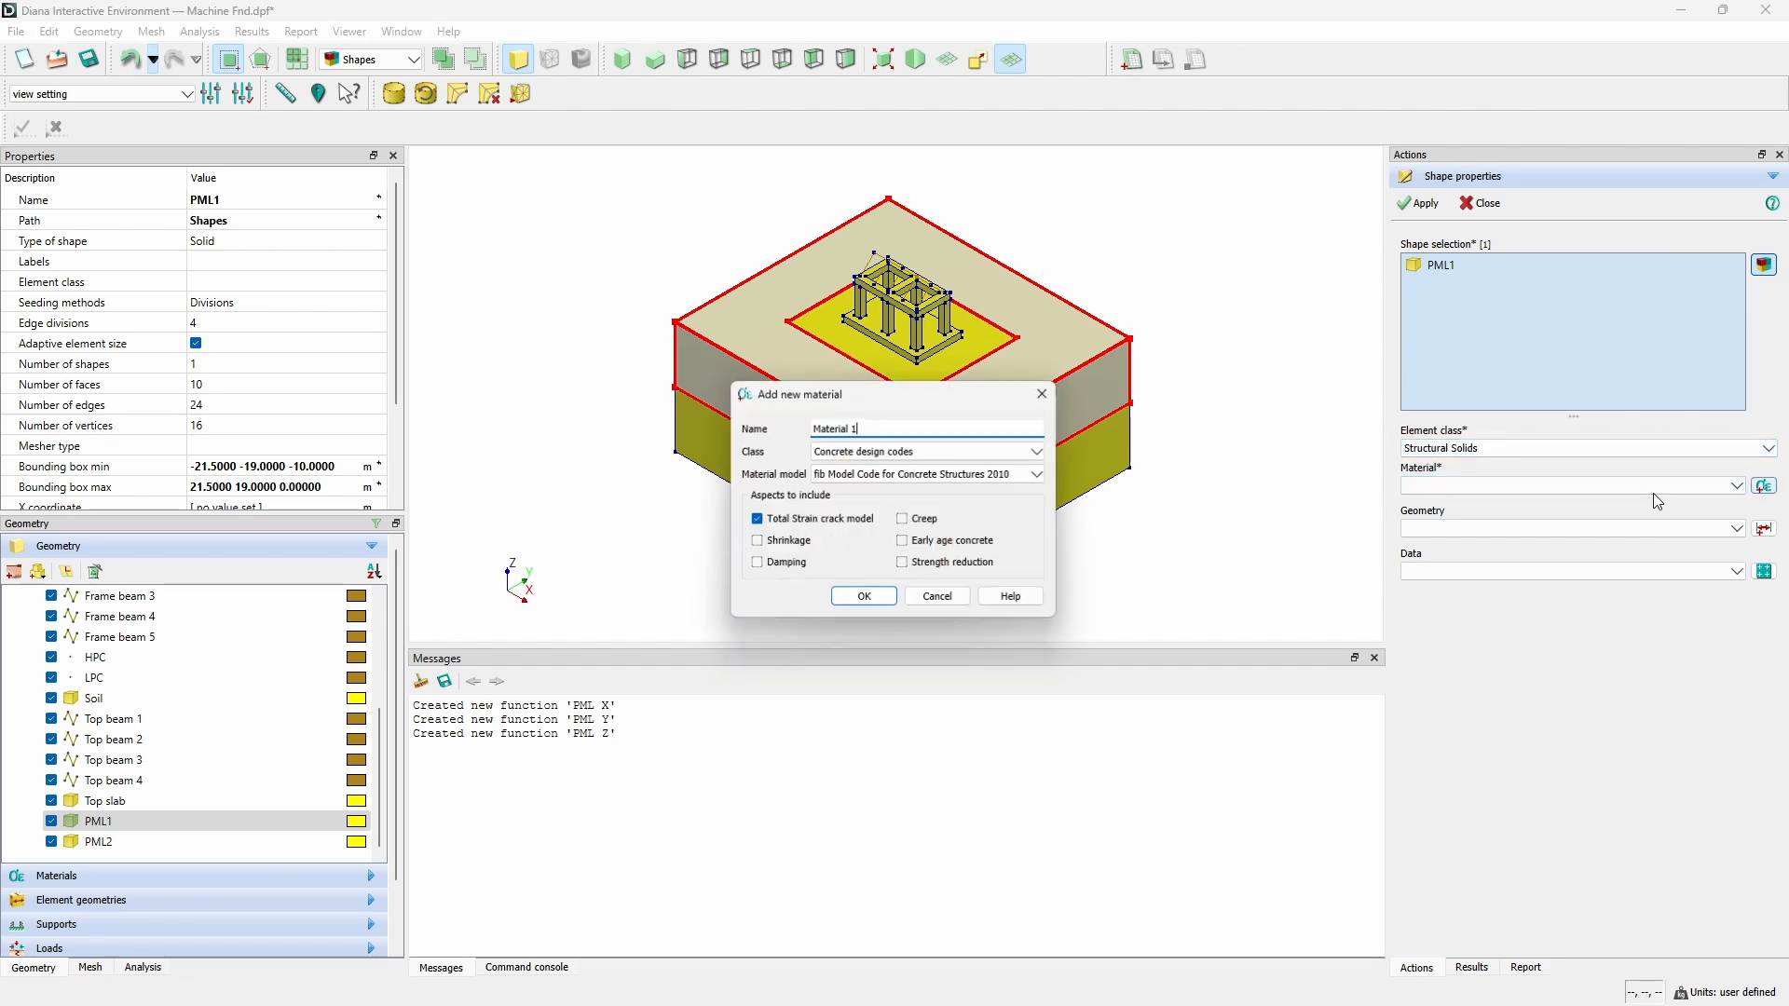
{"action": "triple_click", "coordinate": [893, 425]}
{"action": "type", "text": "PML"}
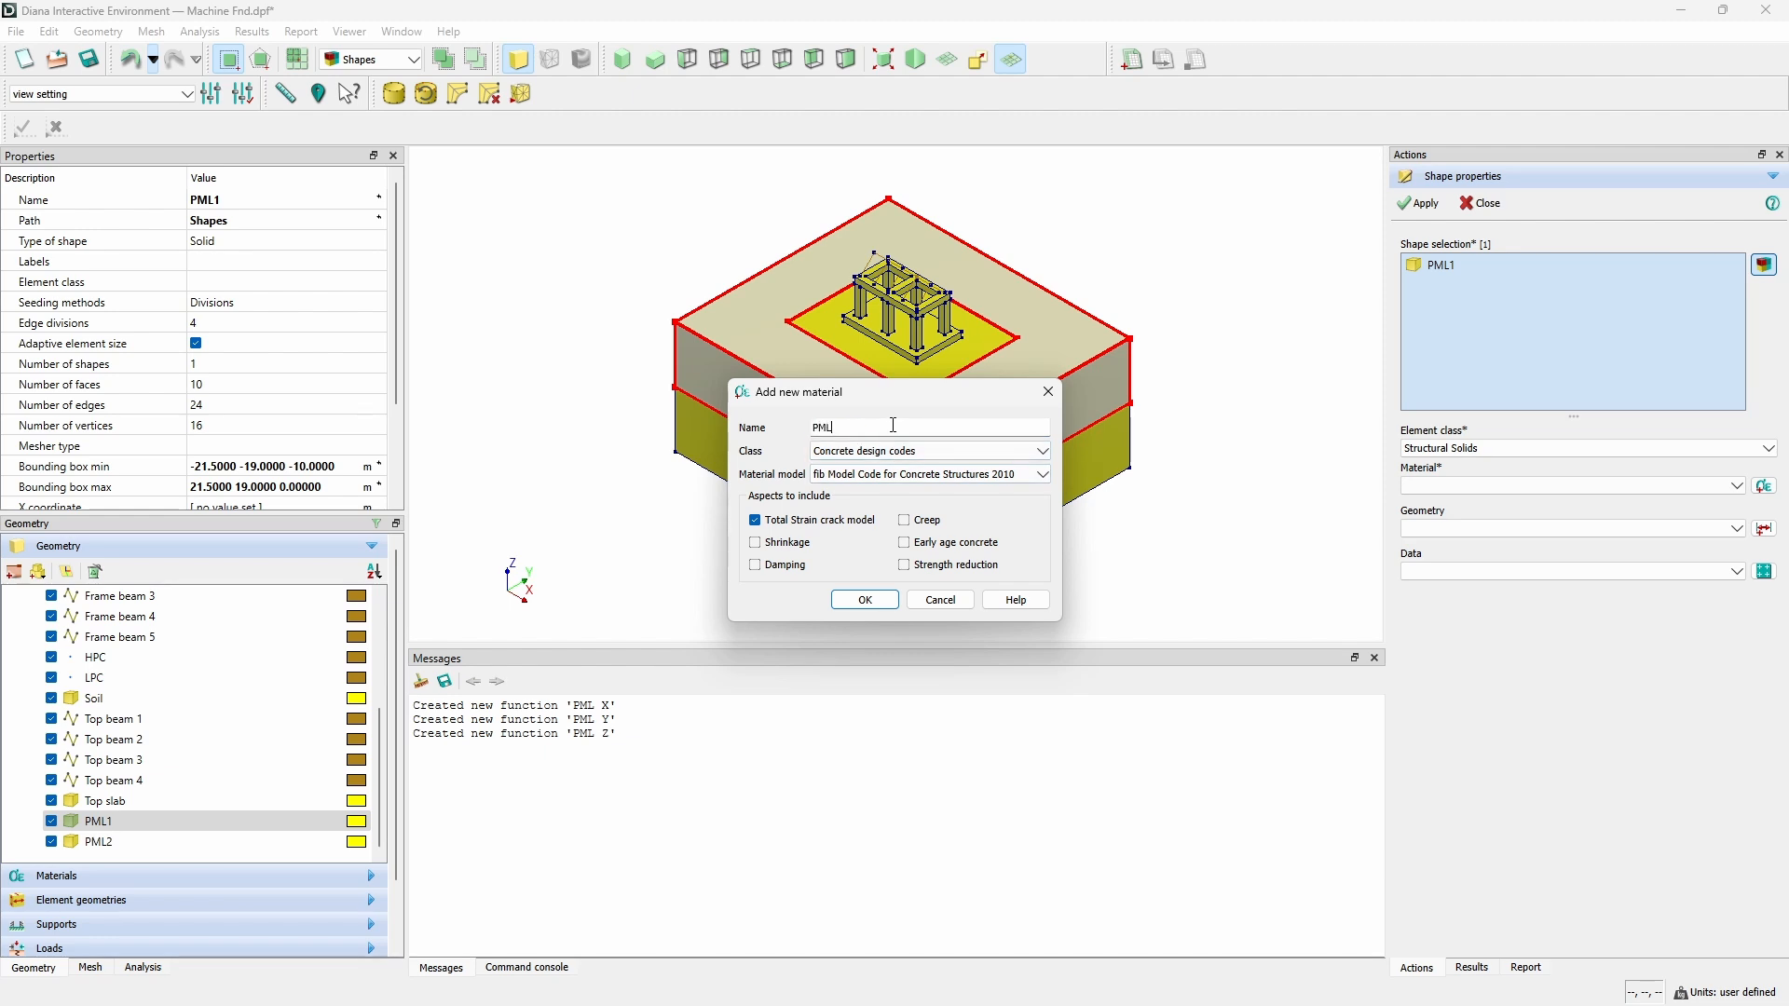
{"action": "type", "text": "1"}
{"action": "left_click", "coordinate": [883, 455]}
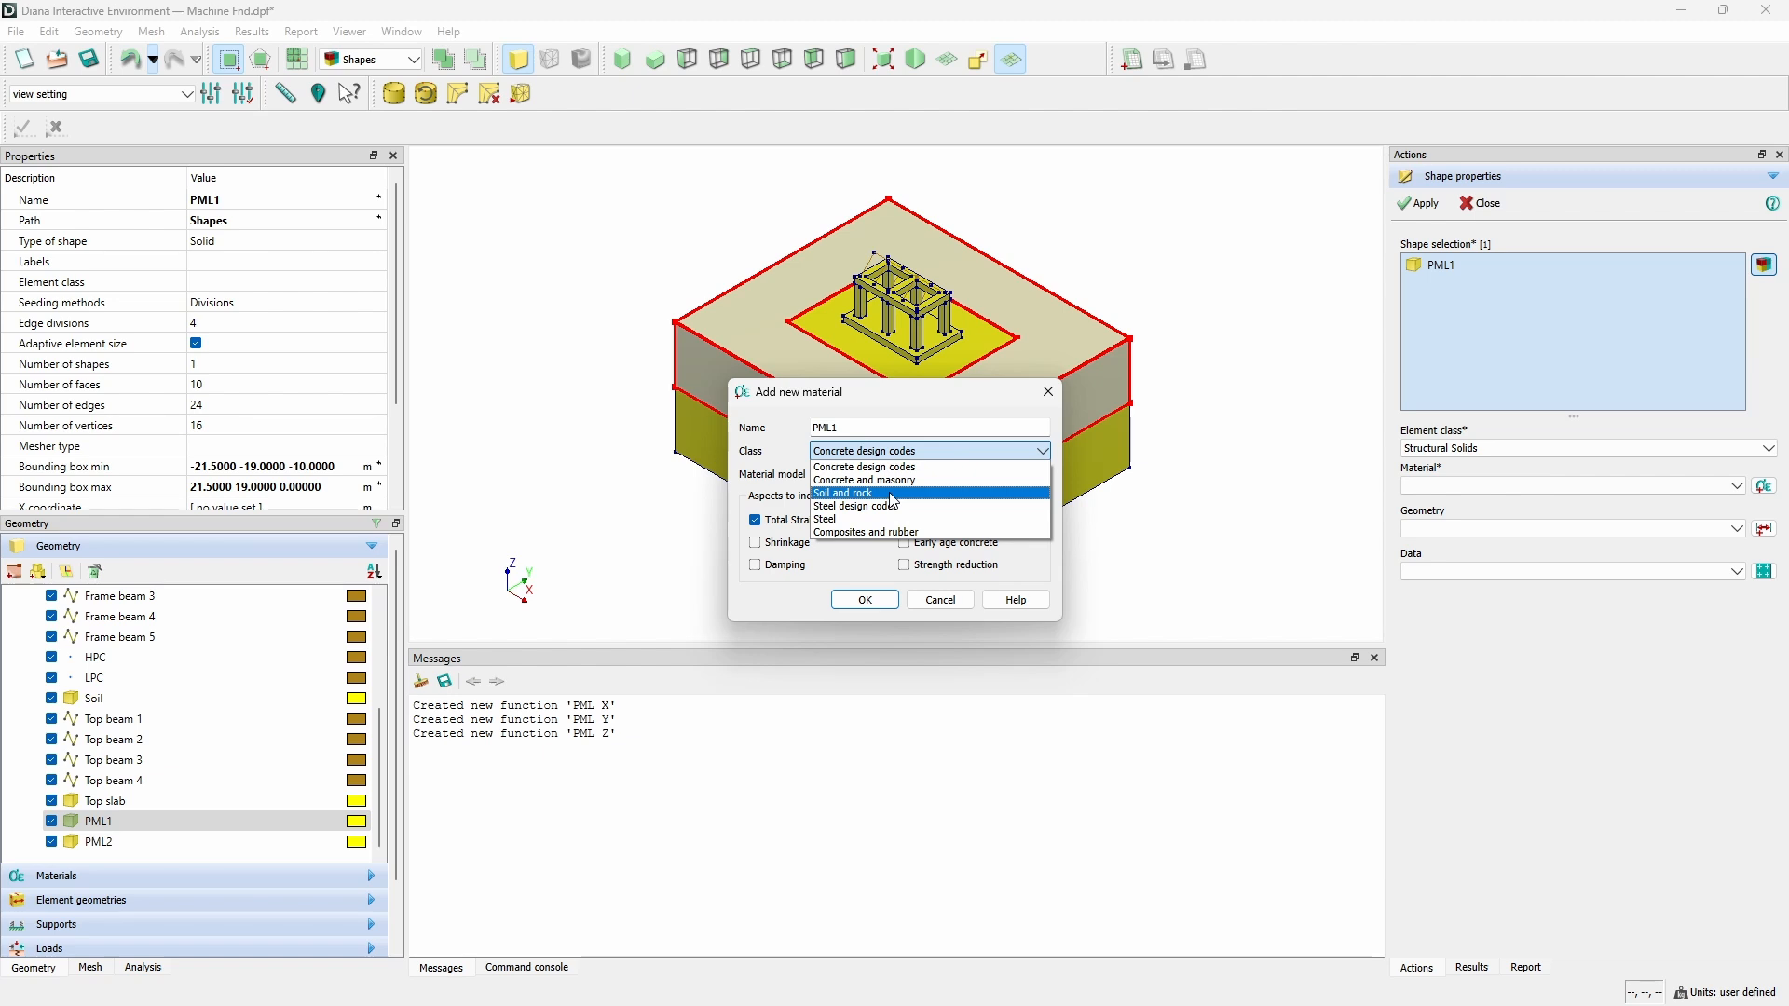
{"action": "left_click", "coordinate": [893, 494]}
{"action": "left_click", "coordinate": [923, 474]}
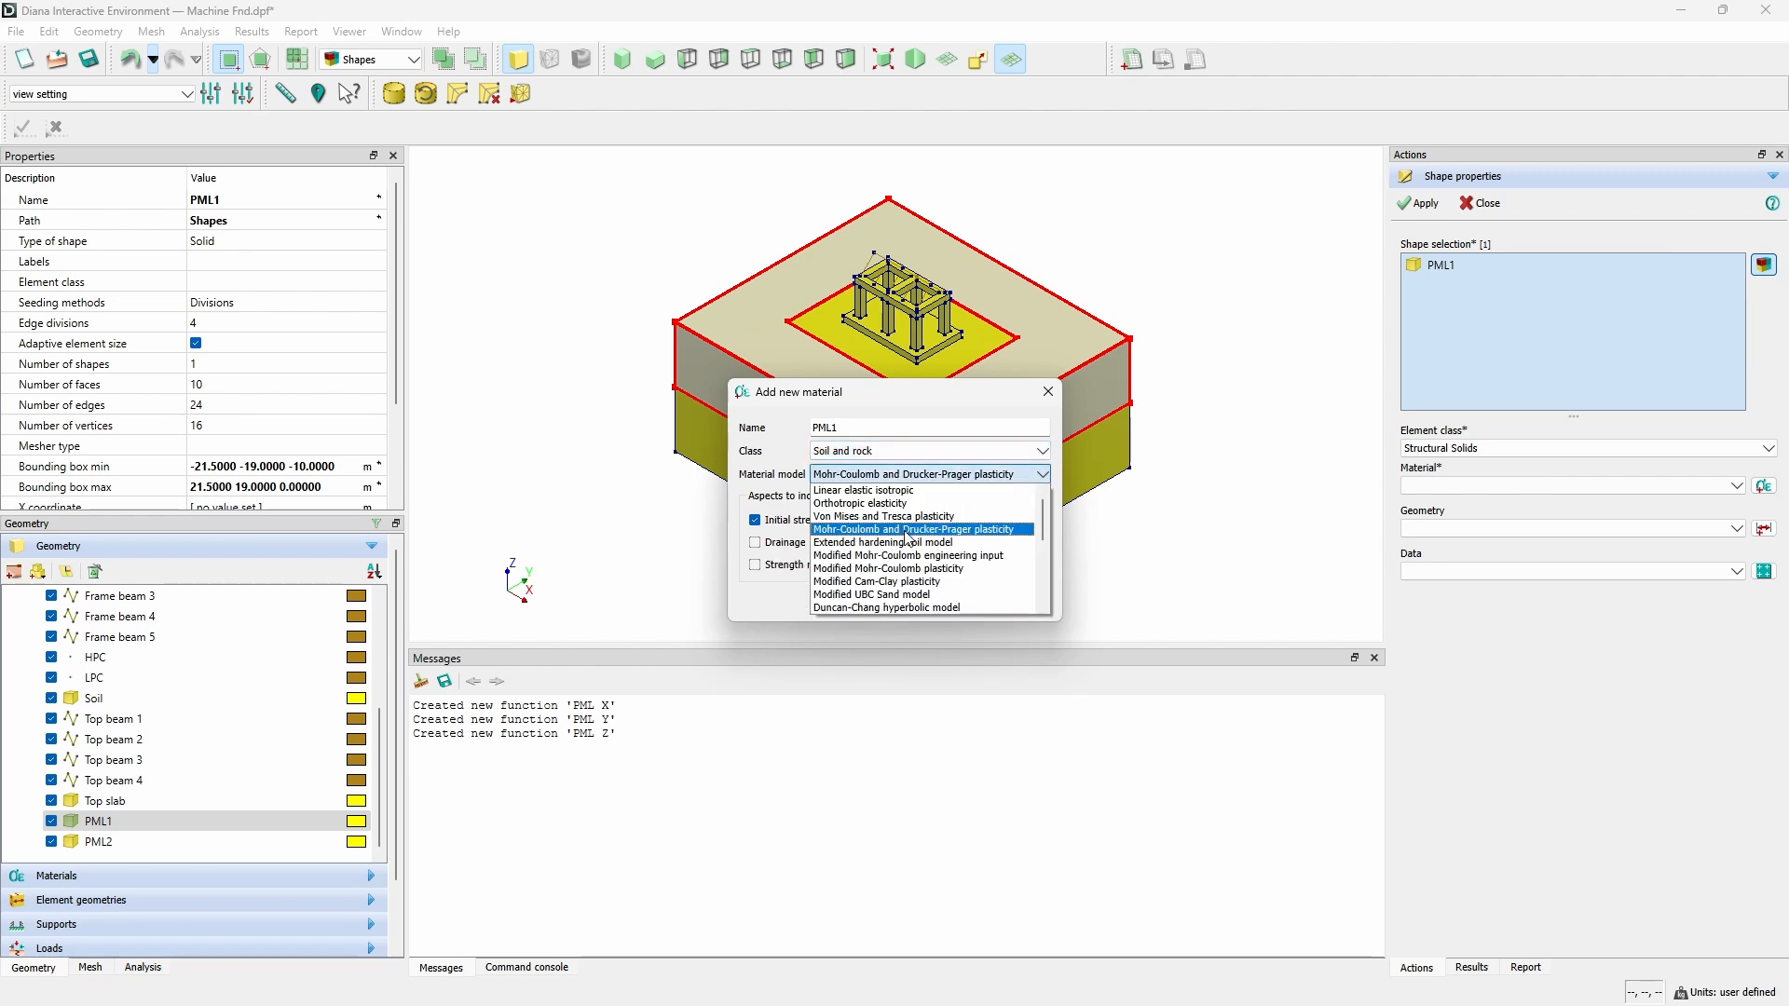
{"action": "scroll", "coordinate": [911, 539], "scroll_direction": "down", "scroll_amount": 3}
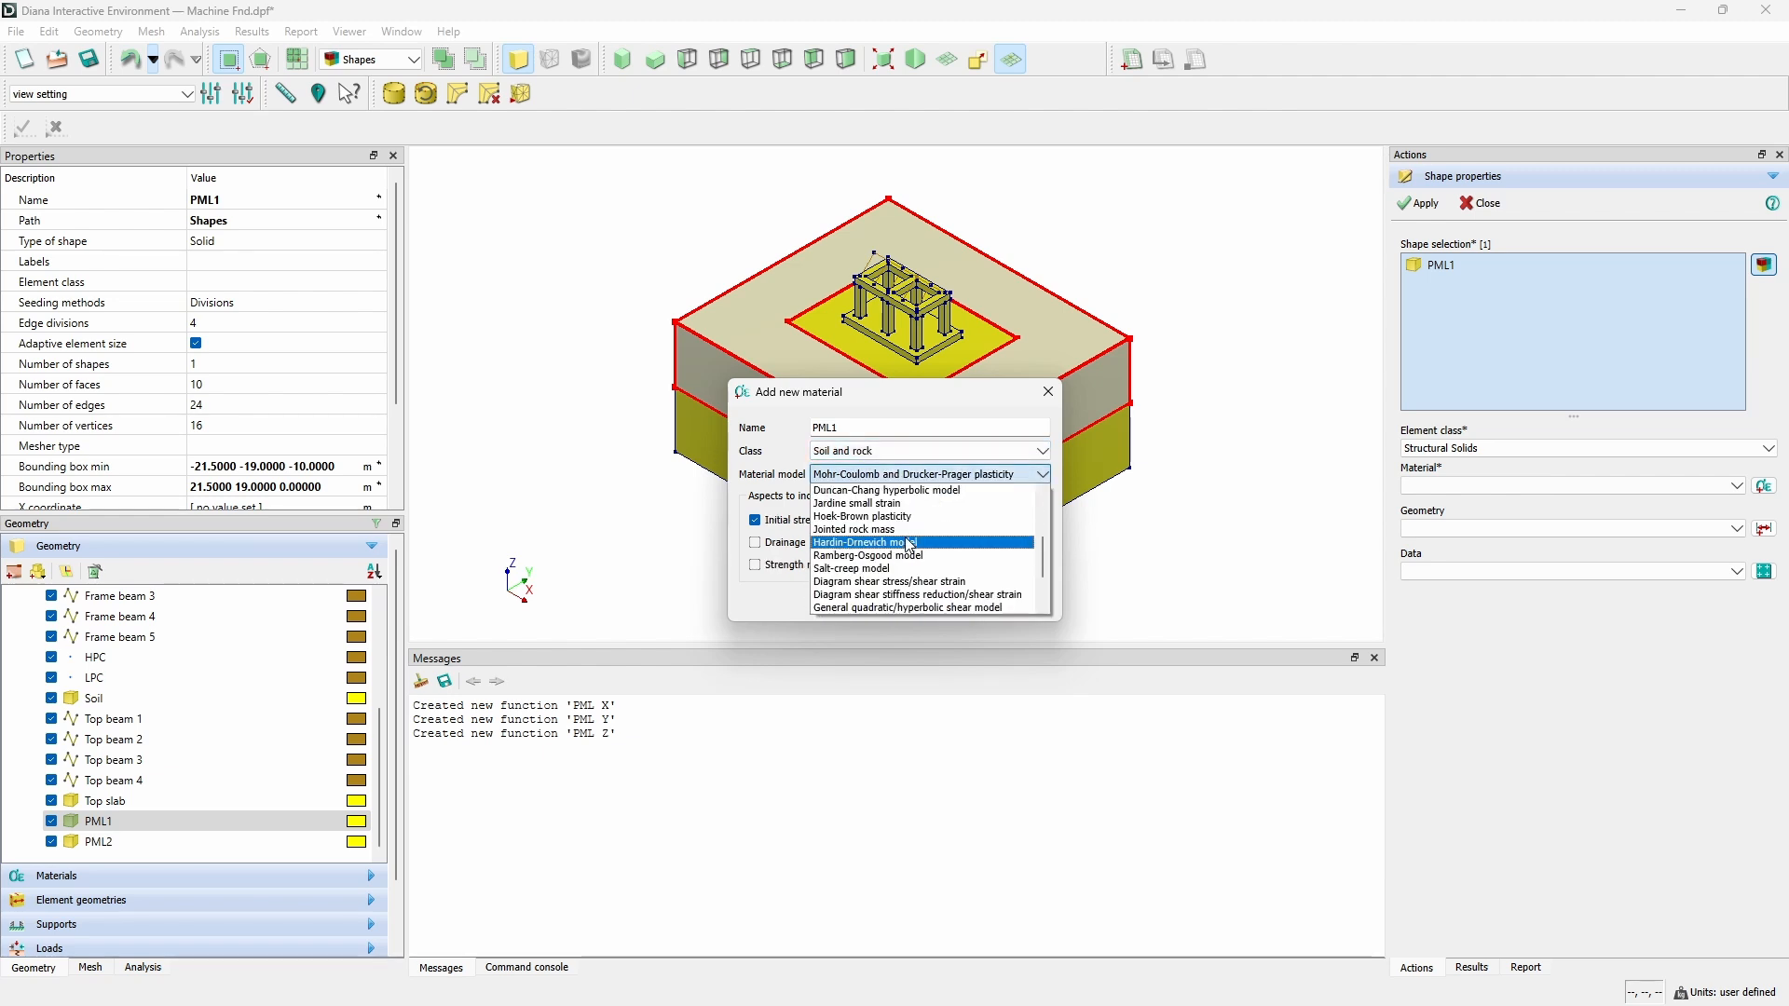
{"action": "scroll", "coordinate": [924, 549], "scroll_direction": "down", "scroll_amount": 1}
{"action": "scroll", "coordinate": [933, 556], "scroll_direction": "down", "scroll_amount": 1}
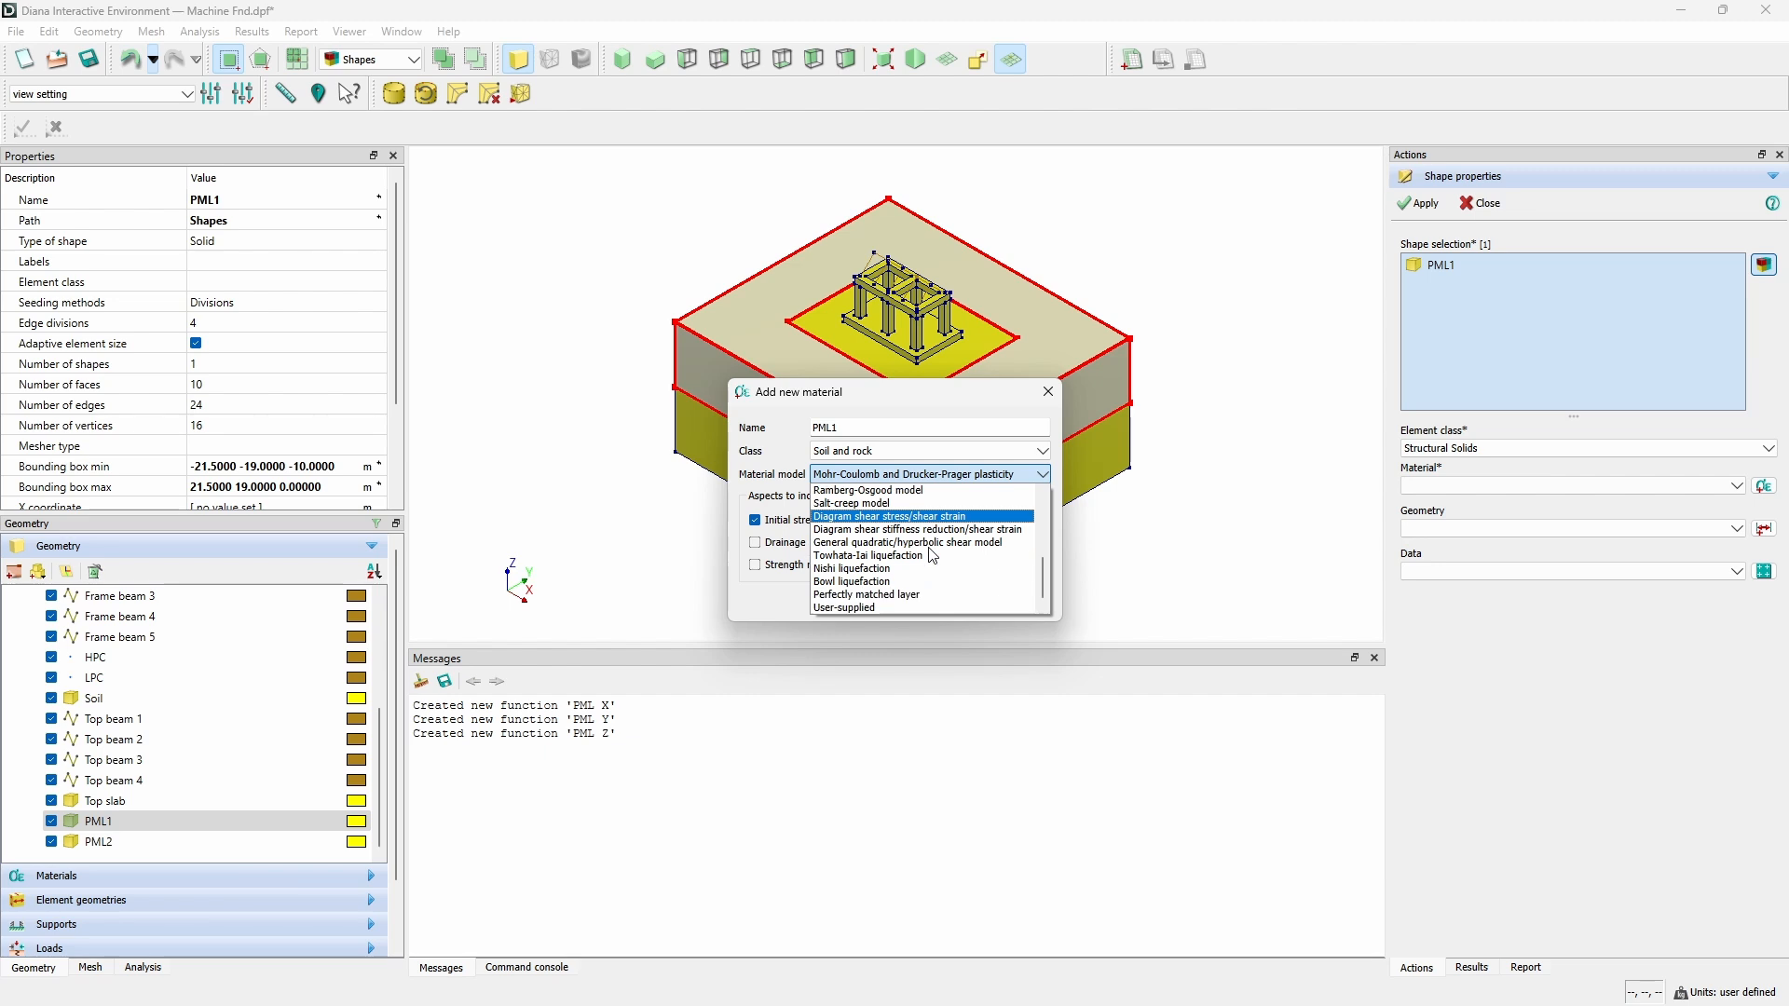
{"action": "left_click", "coordinate": [867, 595]}
{"action": "left_click", "coordinate": [866, 596]}
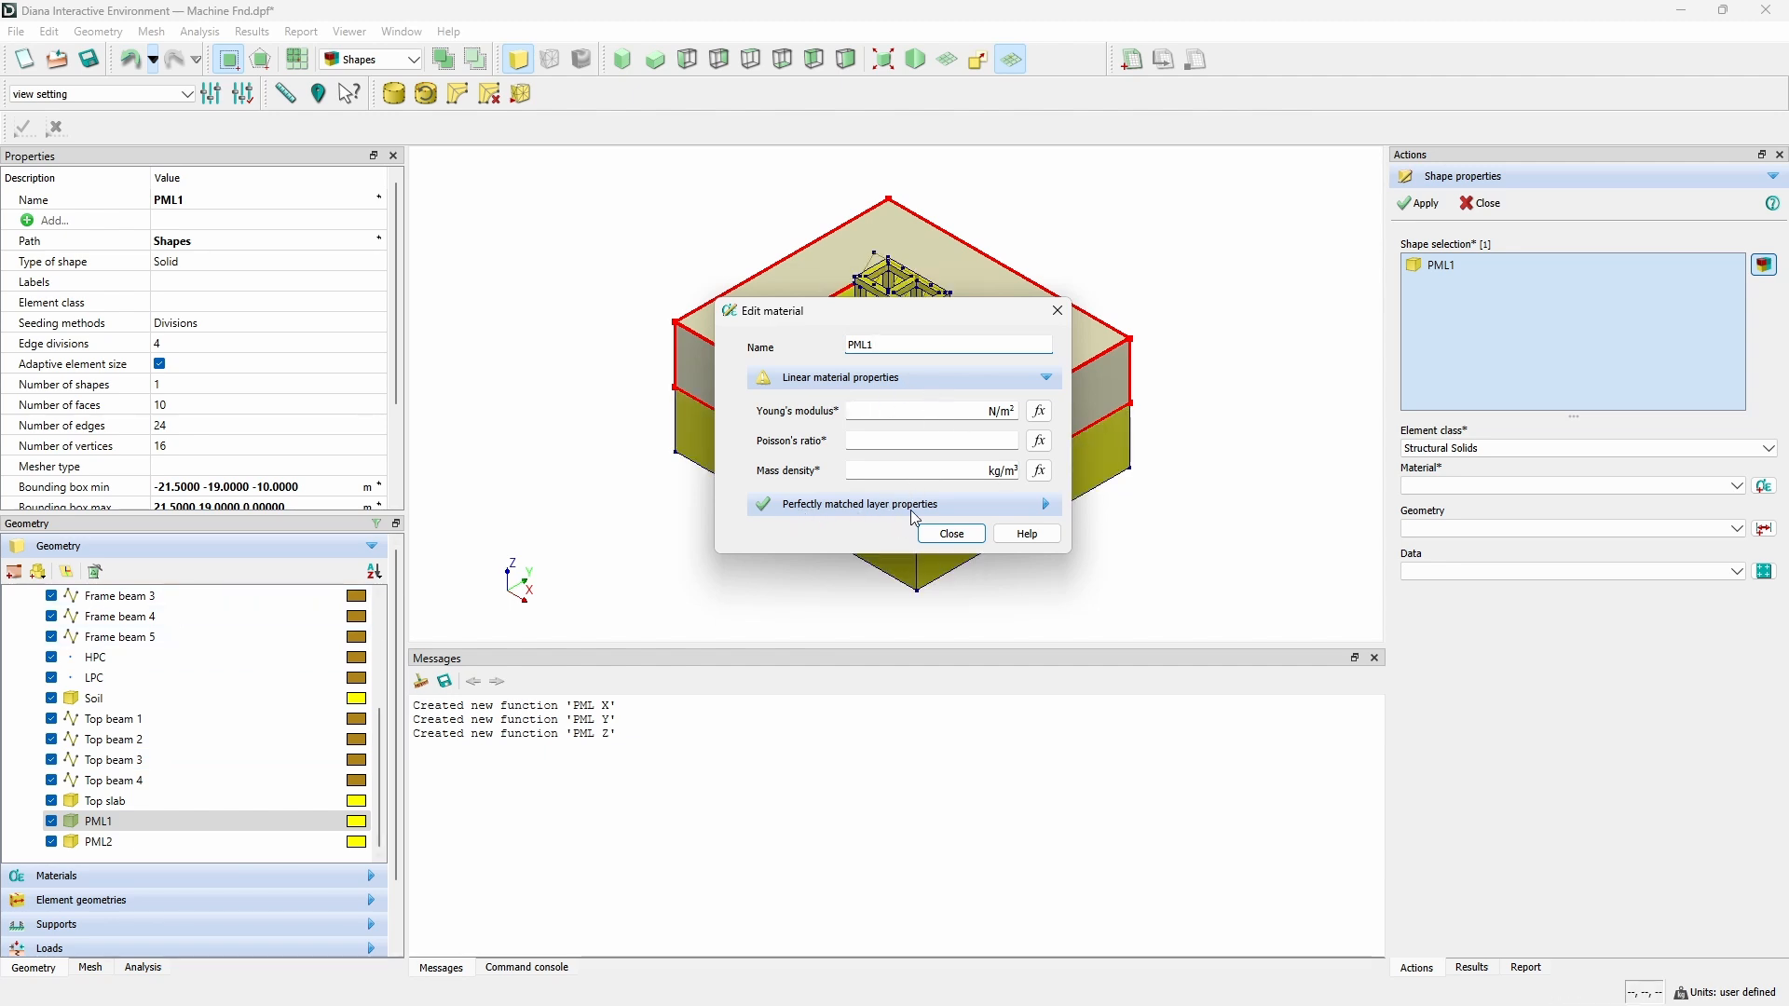
Open the Young's modulus of the PML1 material for editing.
{"action": "left_click", "coordinate": [887, 411]}
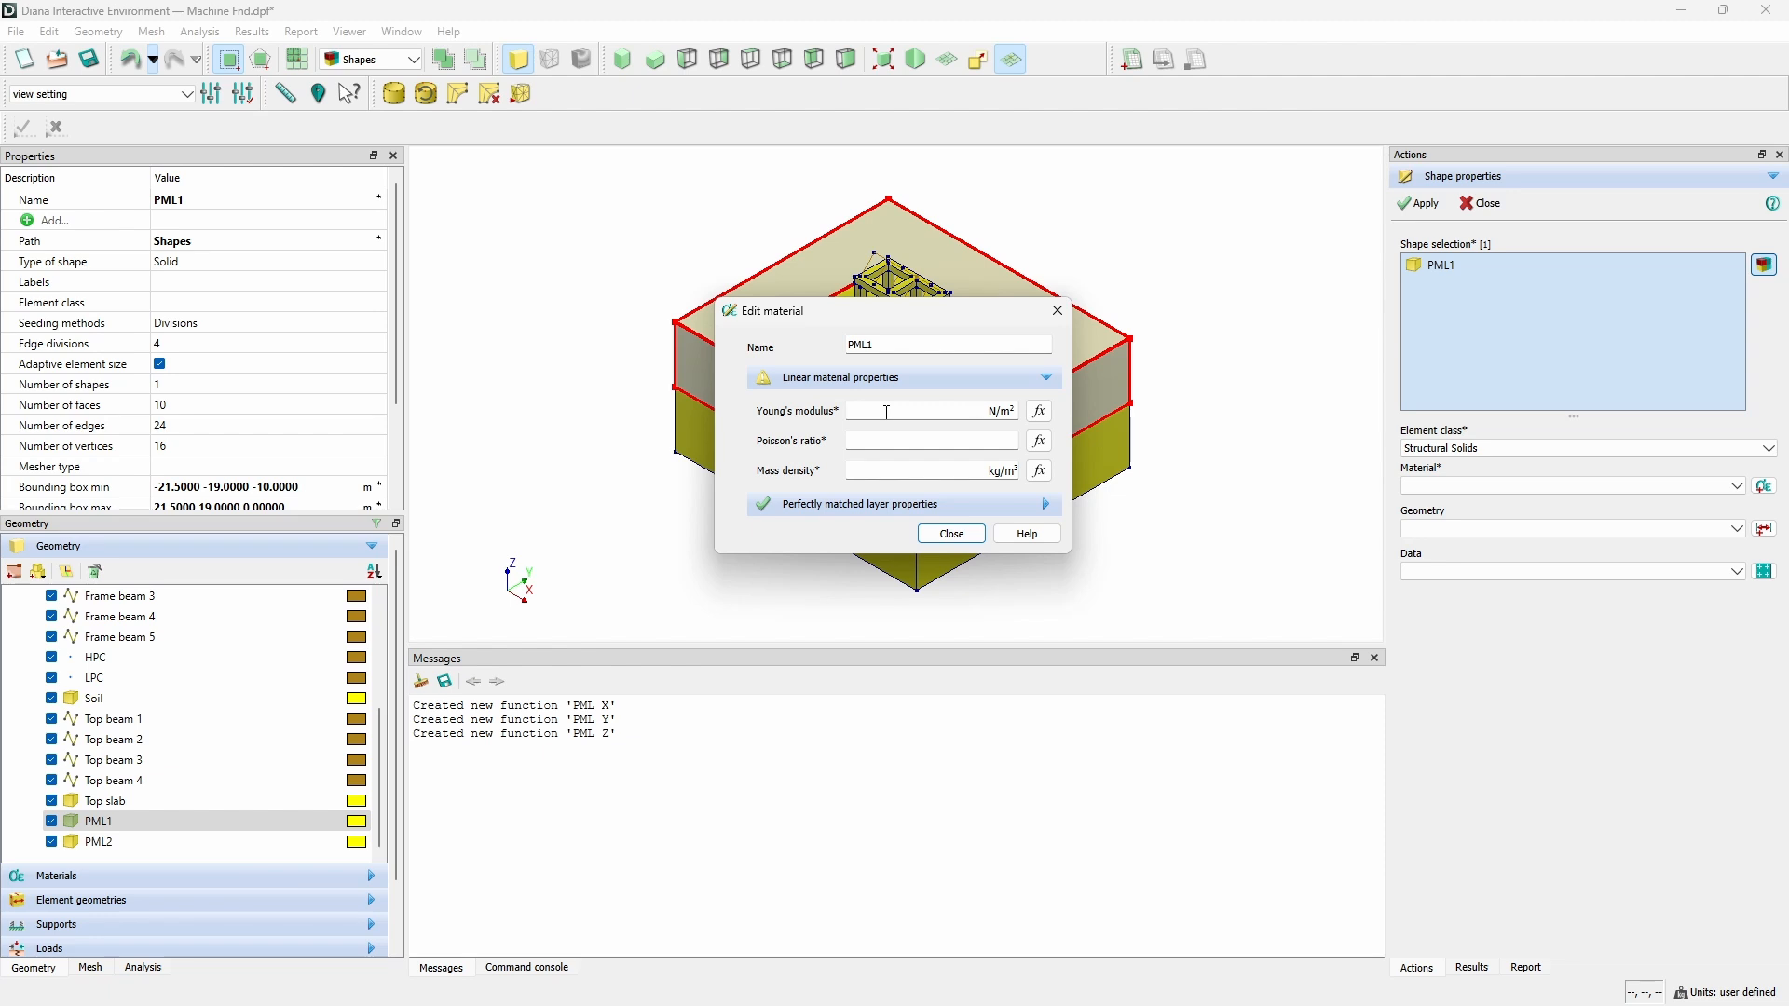
Set the PML1 material's Young's modulus to 1.6e+08 N/m² and Poisson's ratio to 0.3.
{"action": "type", "text": "1.6"}
{"action": "type", "text": "e+08"}
{"action": "key", "text": "Tab"}
{"action": "key", "text": "Tab"}
{"action": "type", "text": "0."}
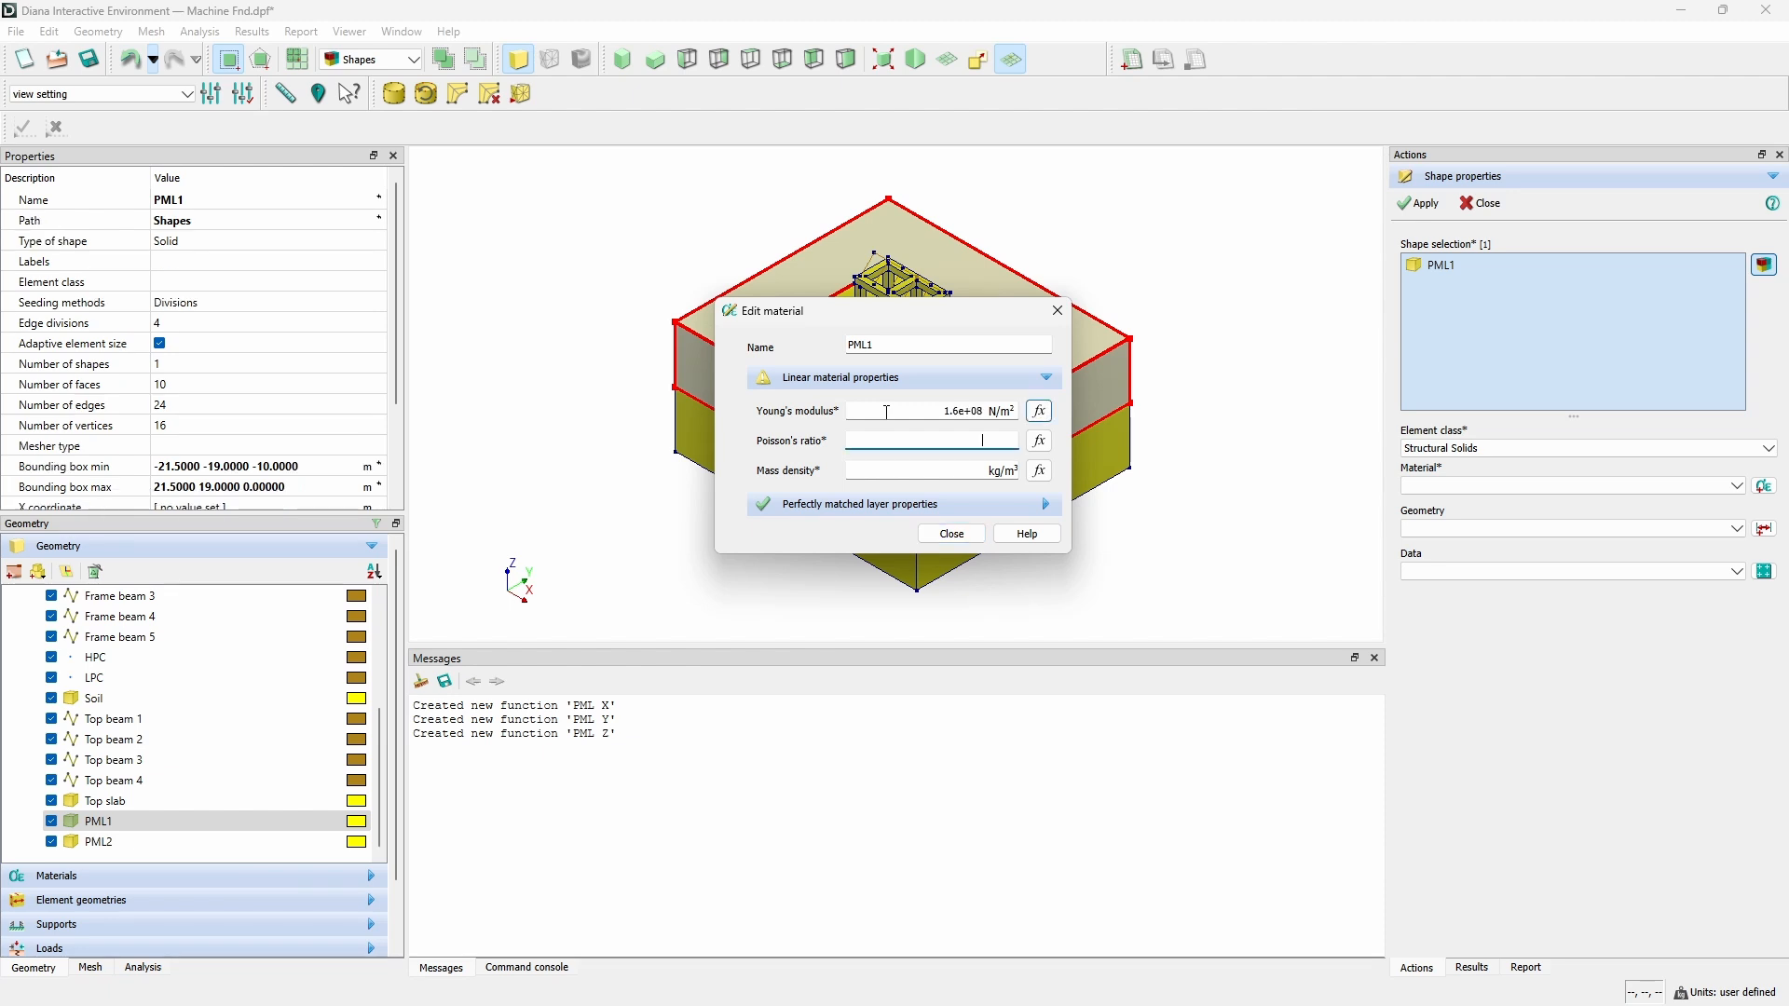
{"action": "type", "text": "3"}
{"action": "key", "text": "Tab"}
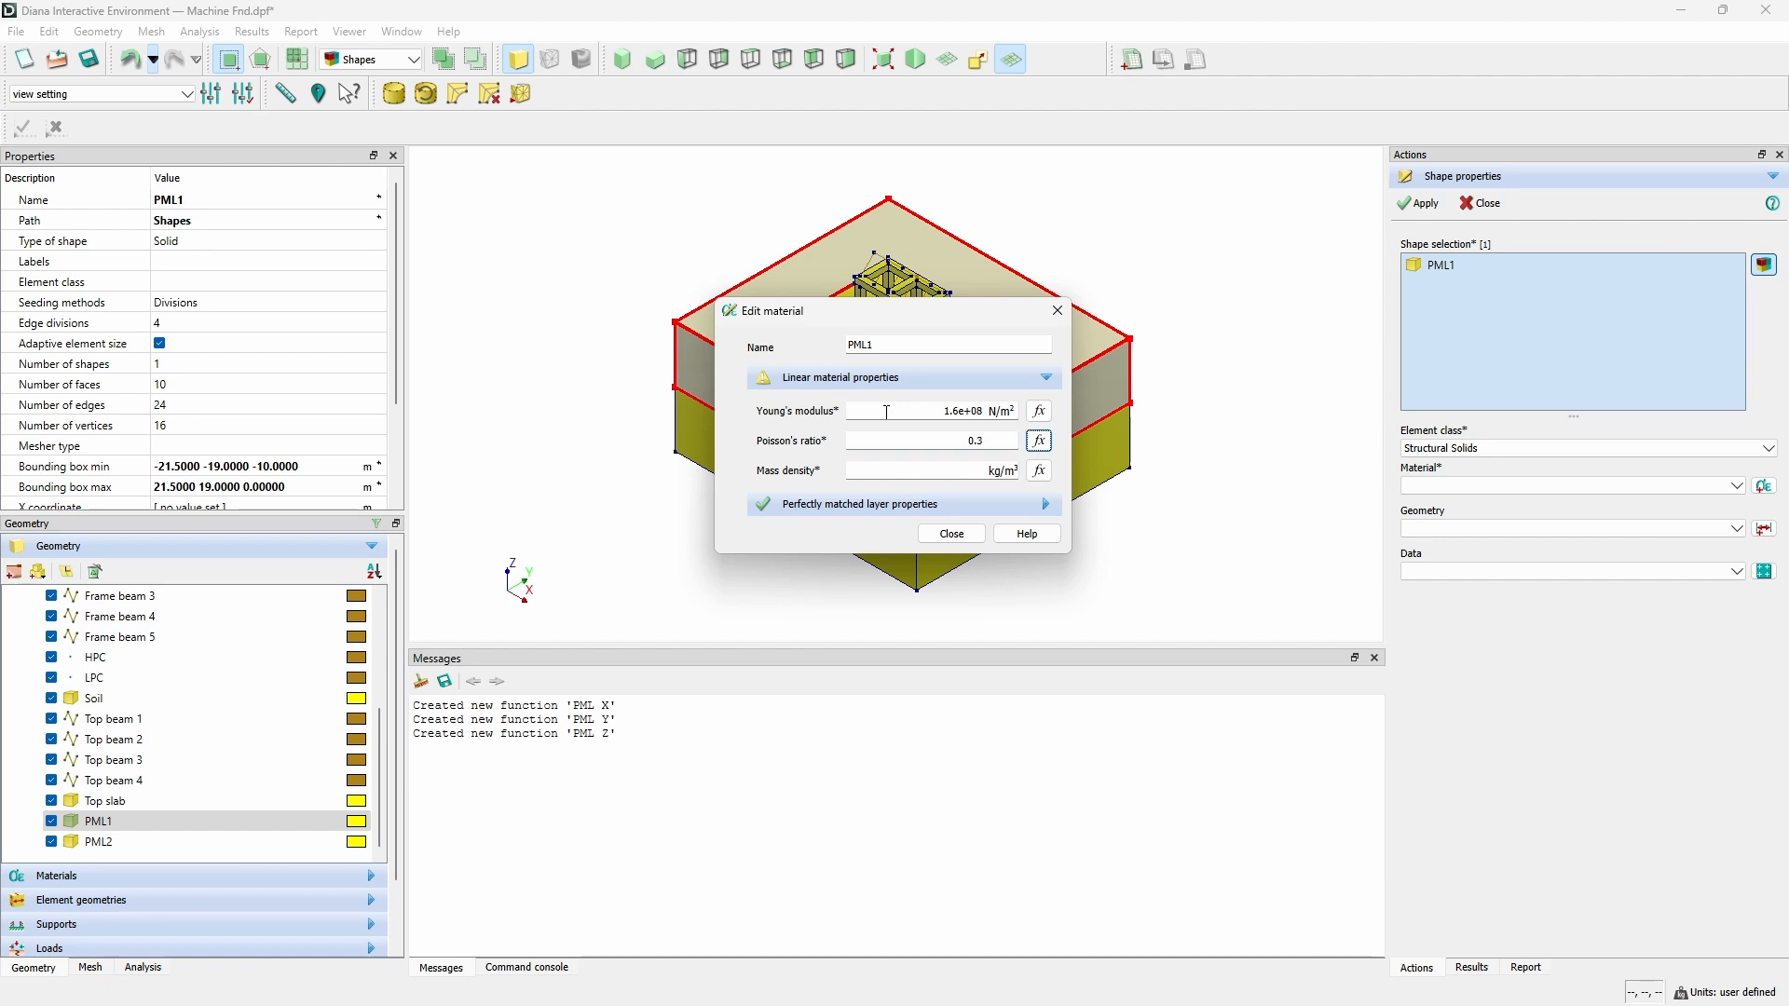
{"action": "key", "text": "Tab"}
Enable the perfectly matched layer parameters in the X and Y directions for the PML1 material.
{"action": "left_click", "coordinate": [866, 505]}
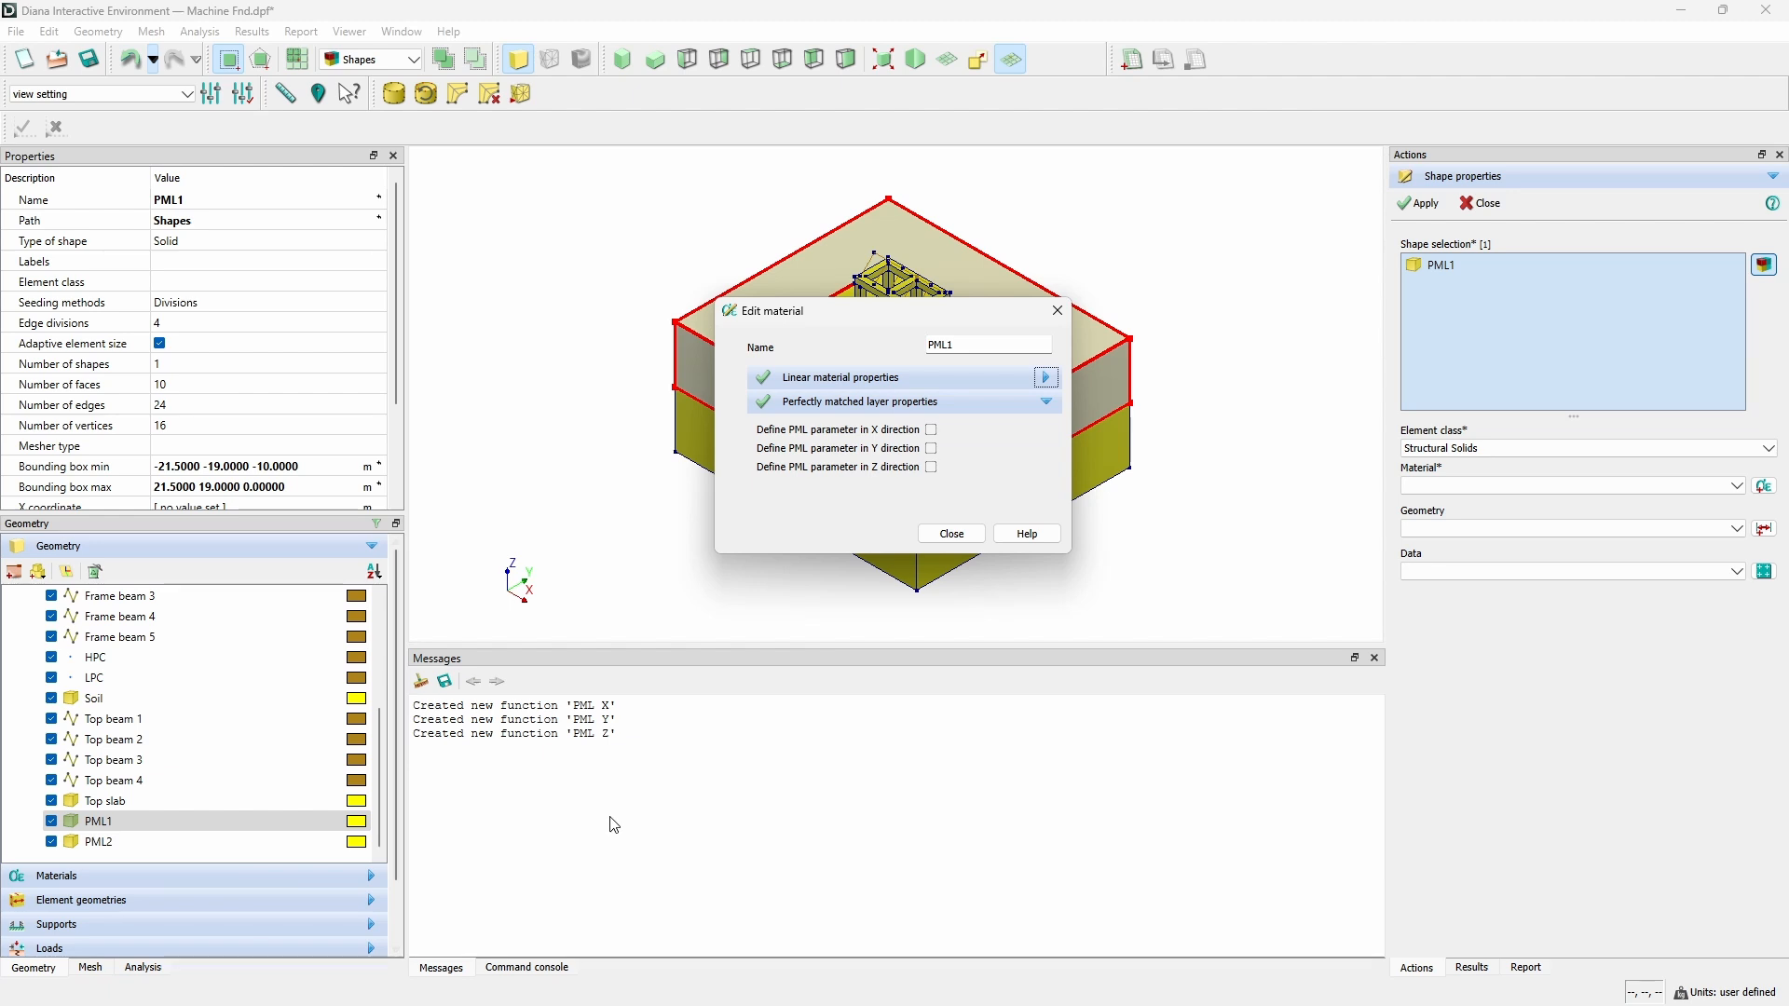
{"action": "left_click_drag", "start_coordinate": [852, 315], "coordinate": [391, 348]}
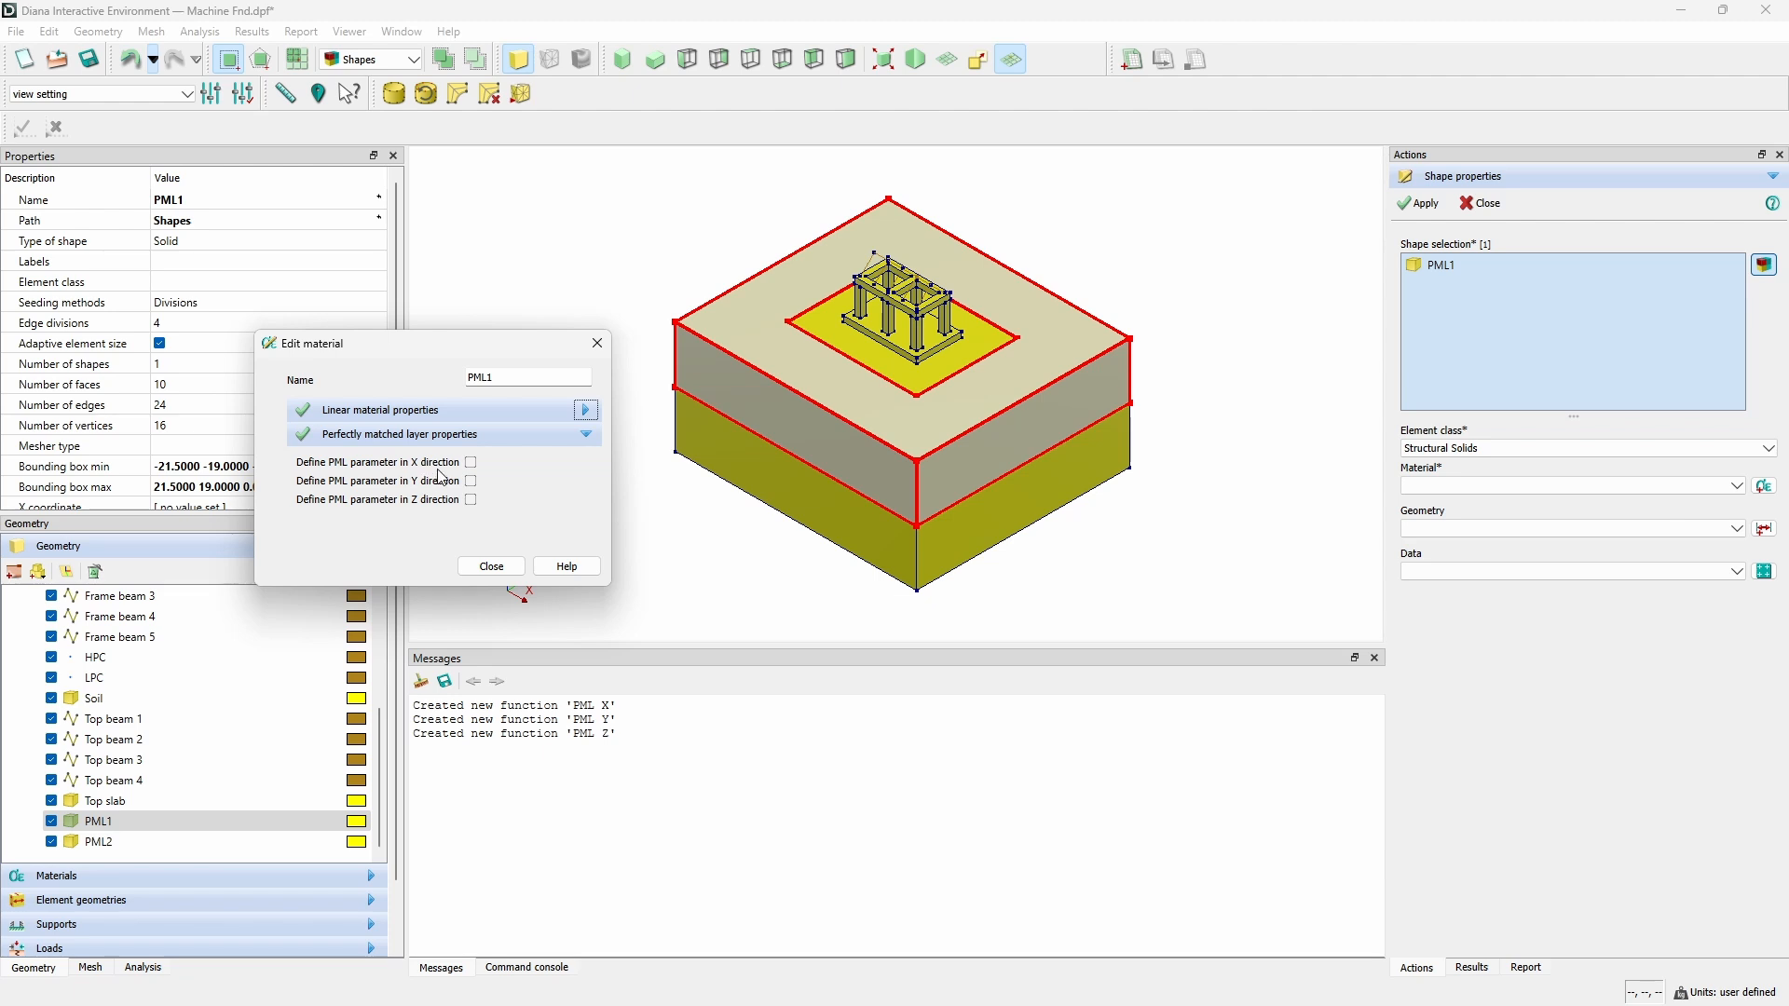
{"action": "left_click", "coordinate": [472, 463]}
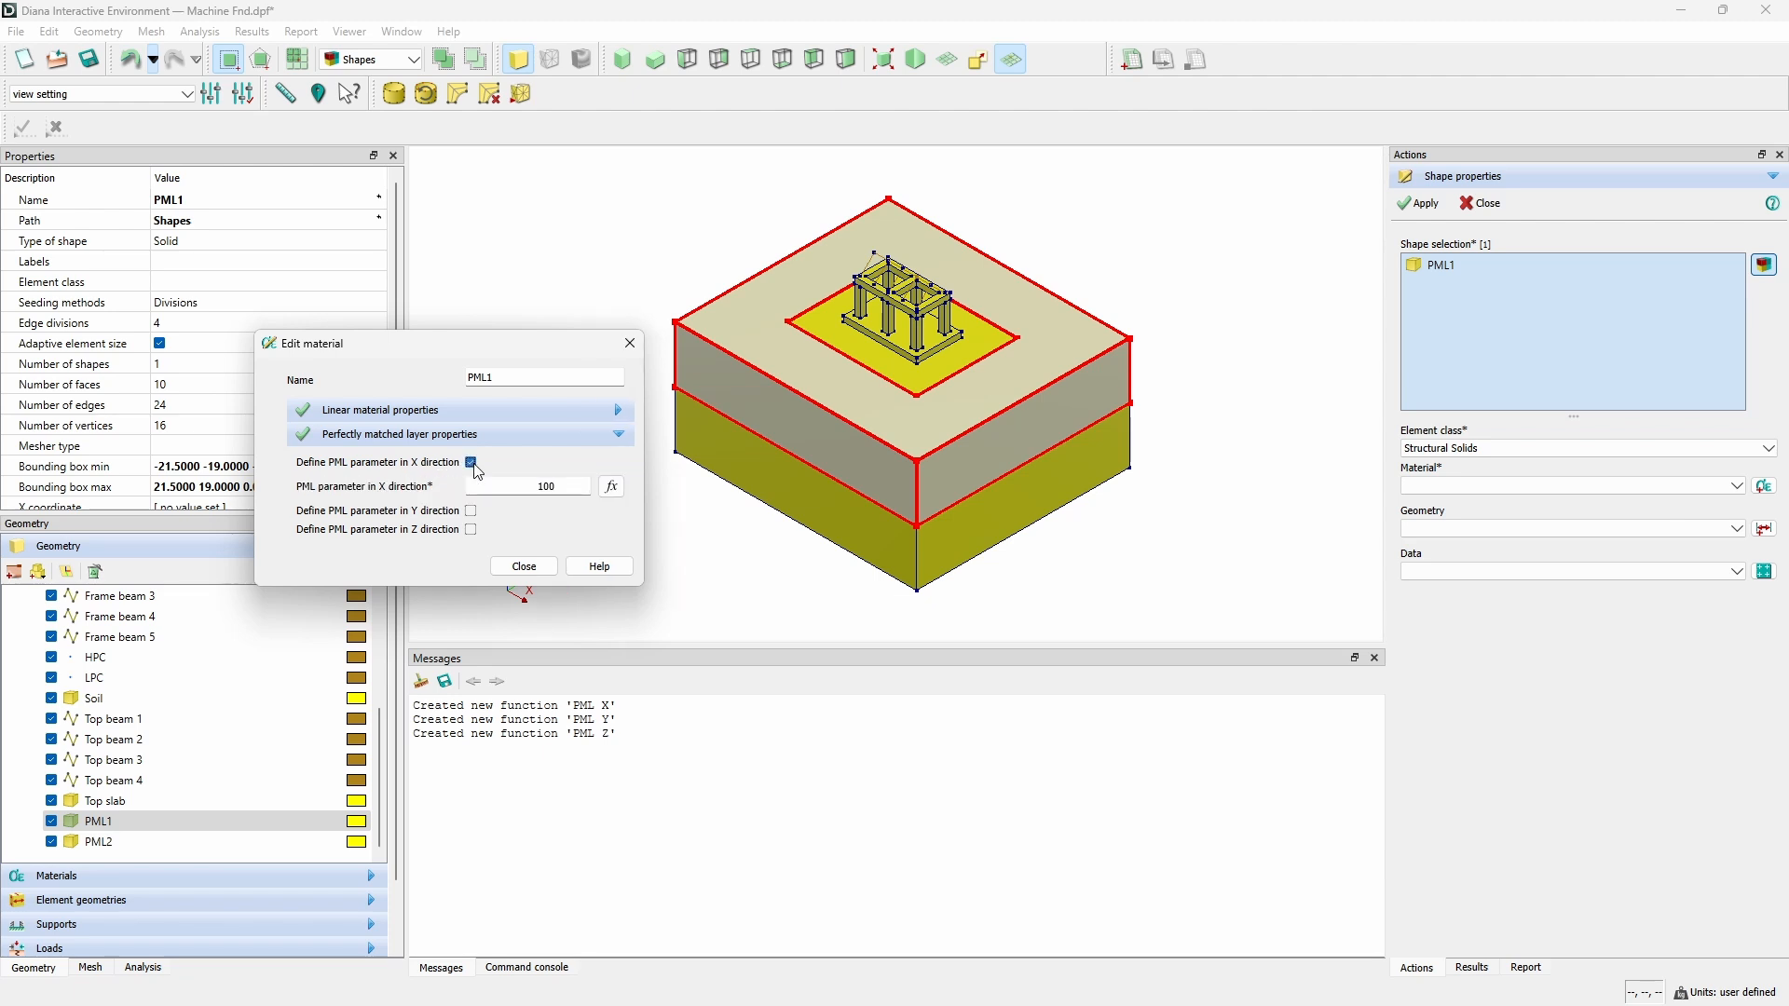
{"action": "left_click", "coordinate": [473, 511]}
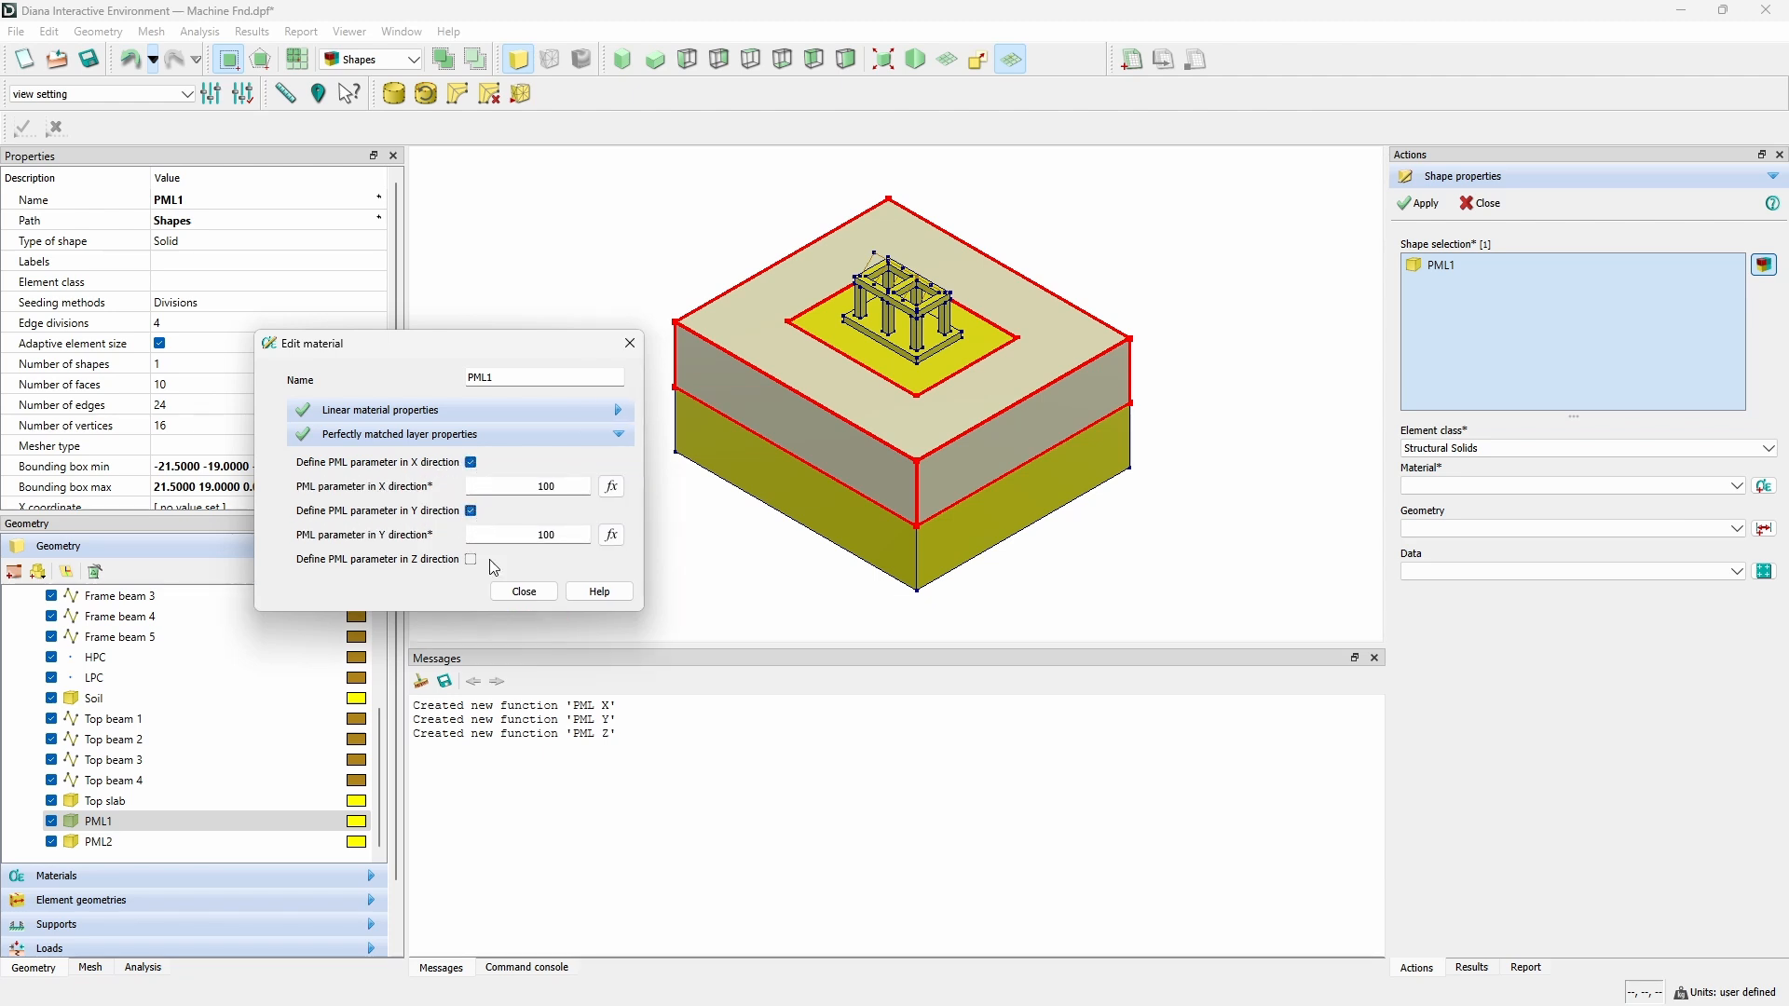
Link PML1's X-direction parameter to function PML X and its Y-direction parameter to function PML Y.
{"action": "left_click", "coordinate": [612, 488]}
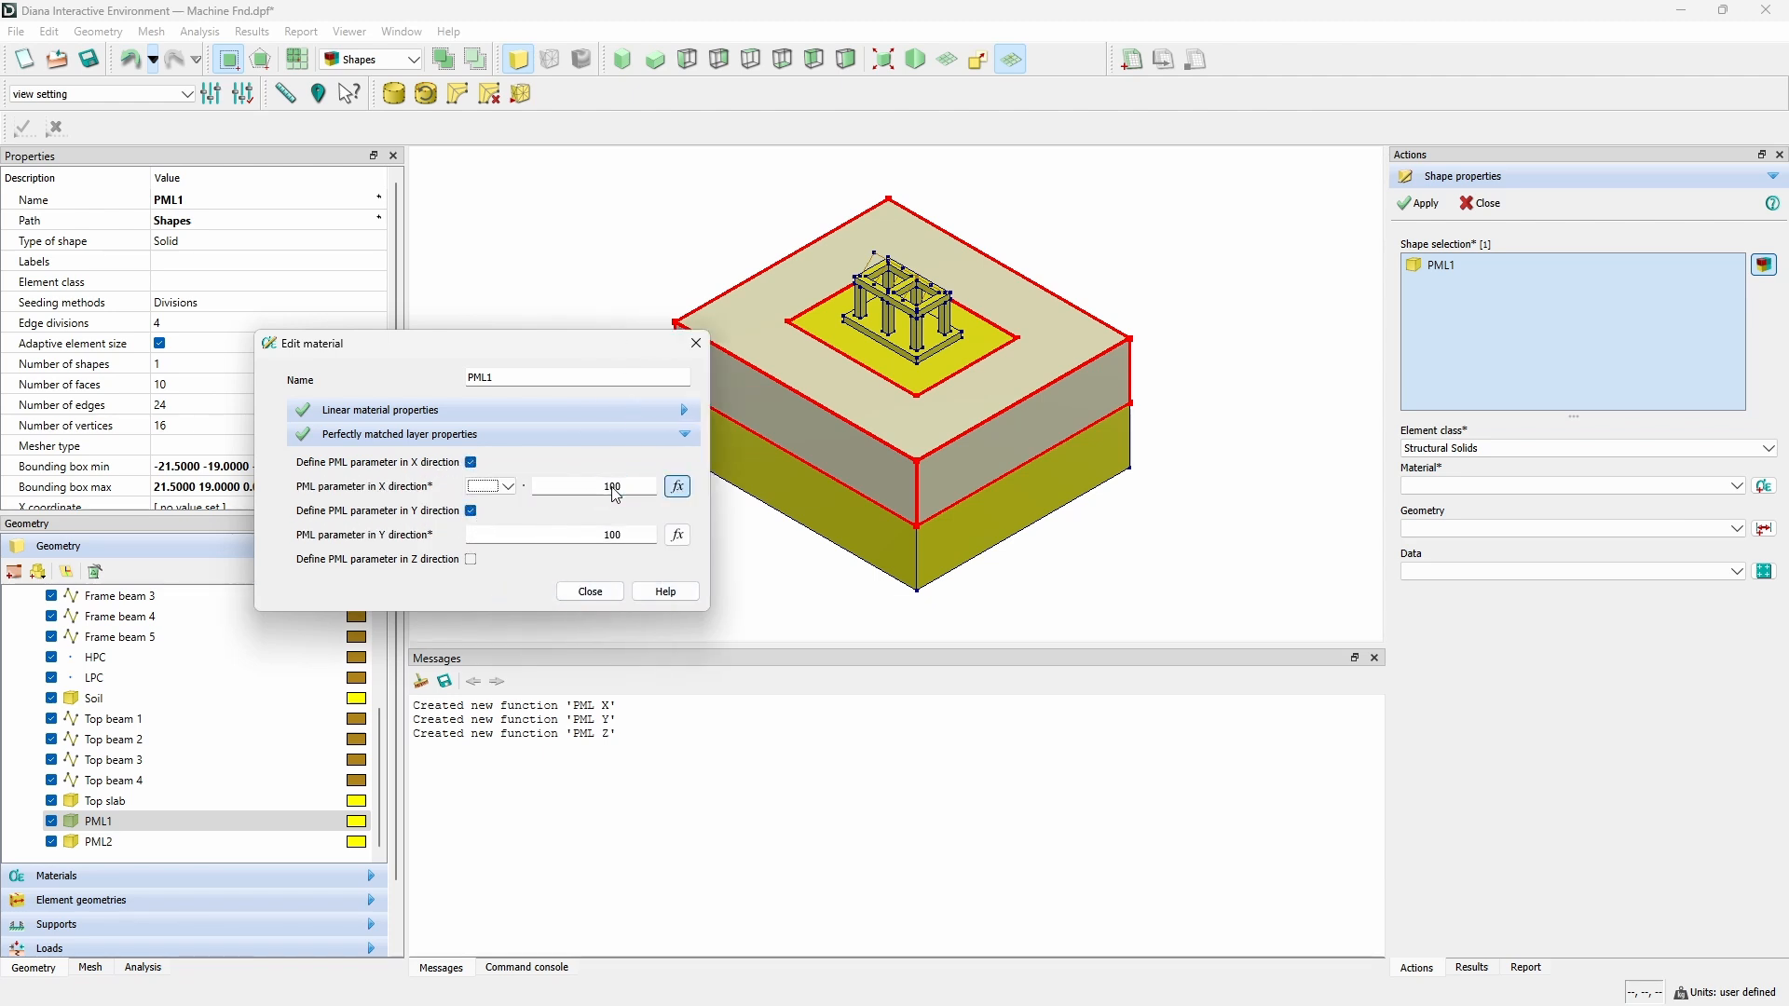
{"action": "left_click", "coordinate": [503, 487]}
{"action": "left_click", "coordinate": [485, 503]}
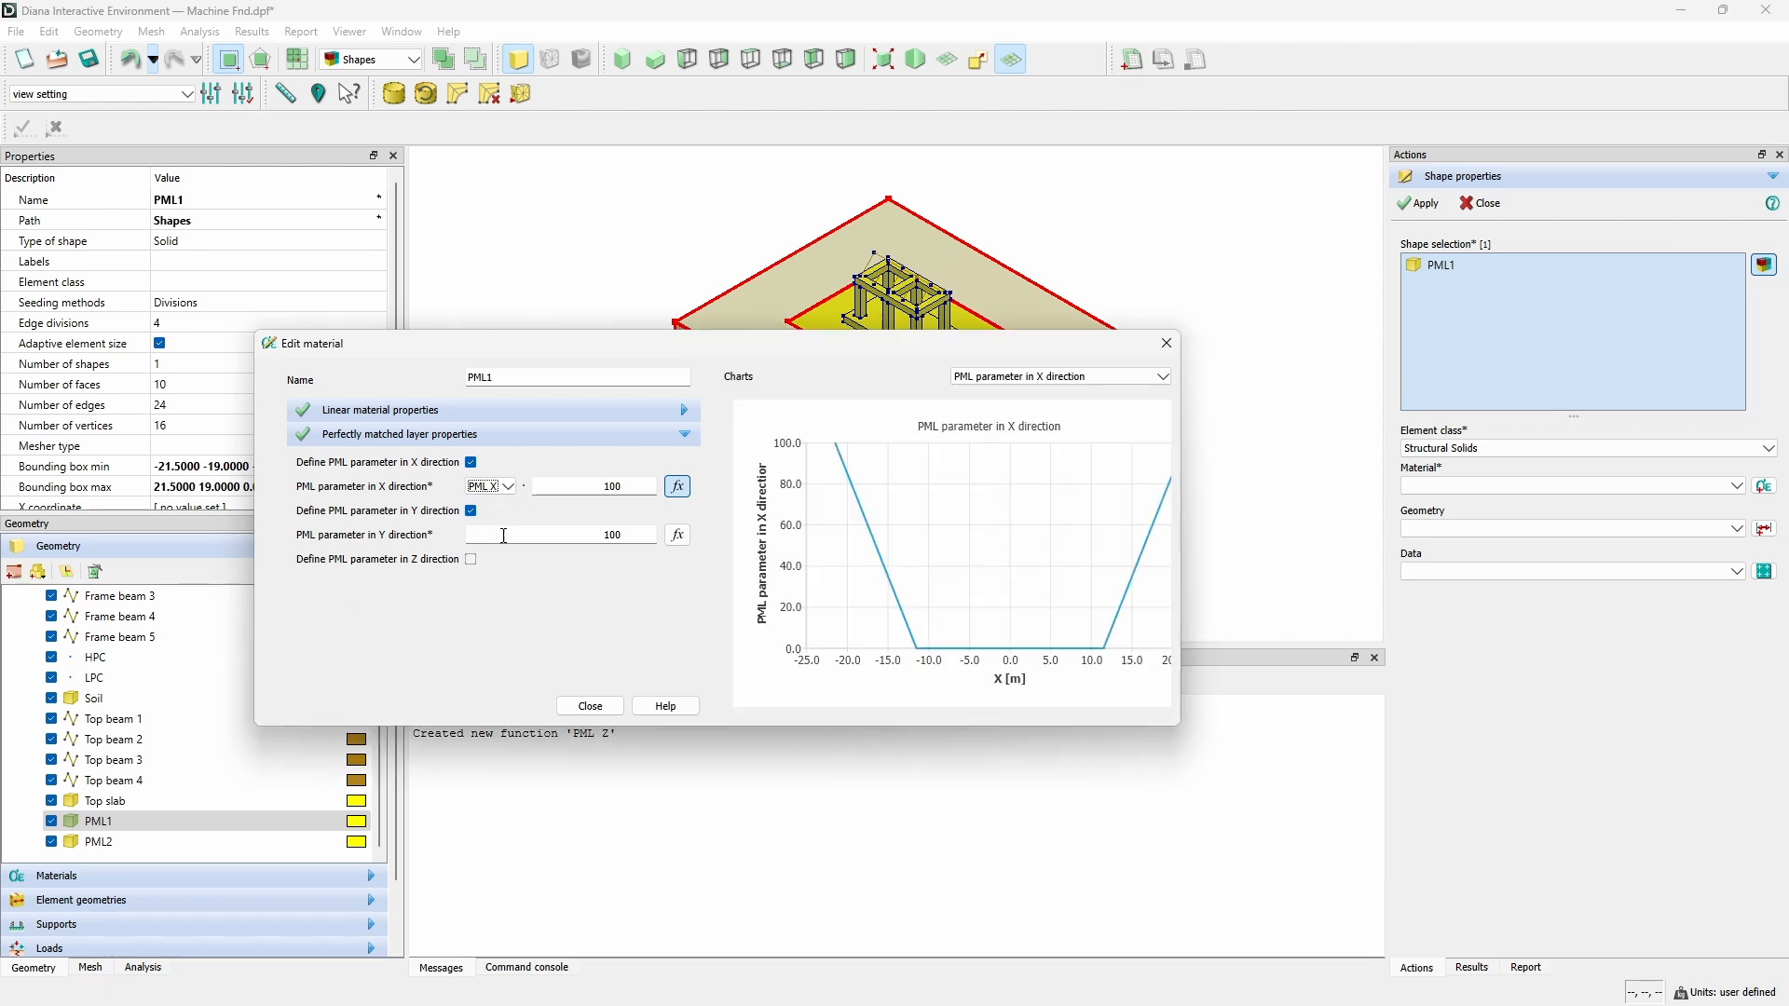
{"action": "left_click", "coordinate": [678, 535]}
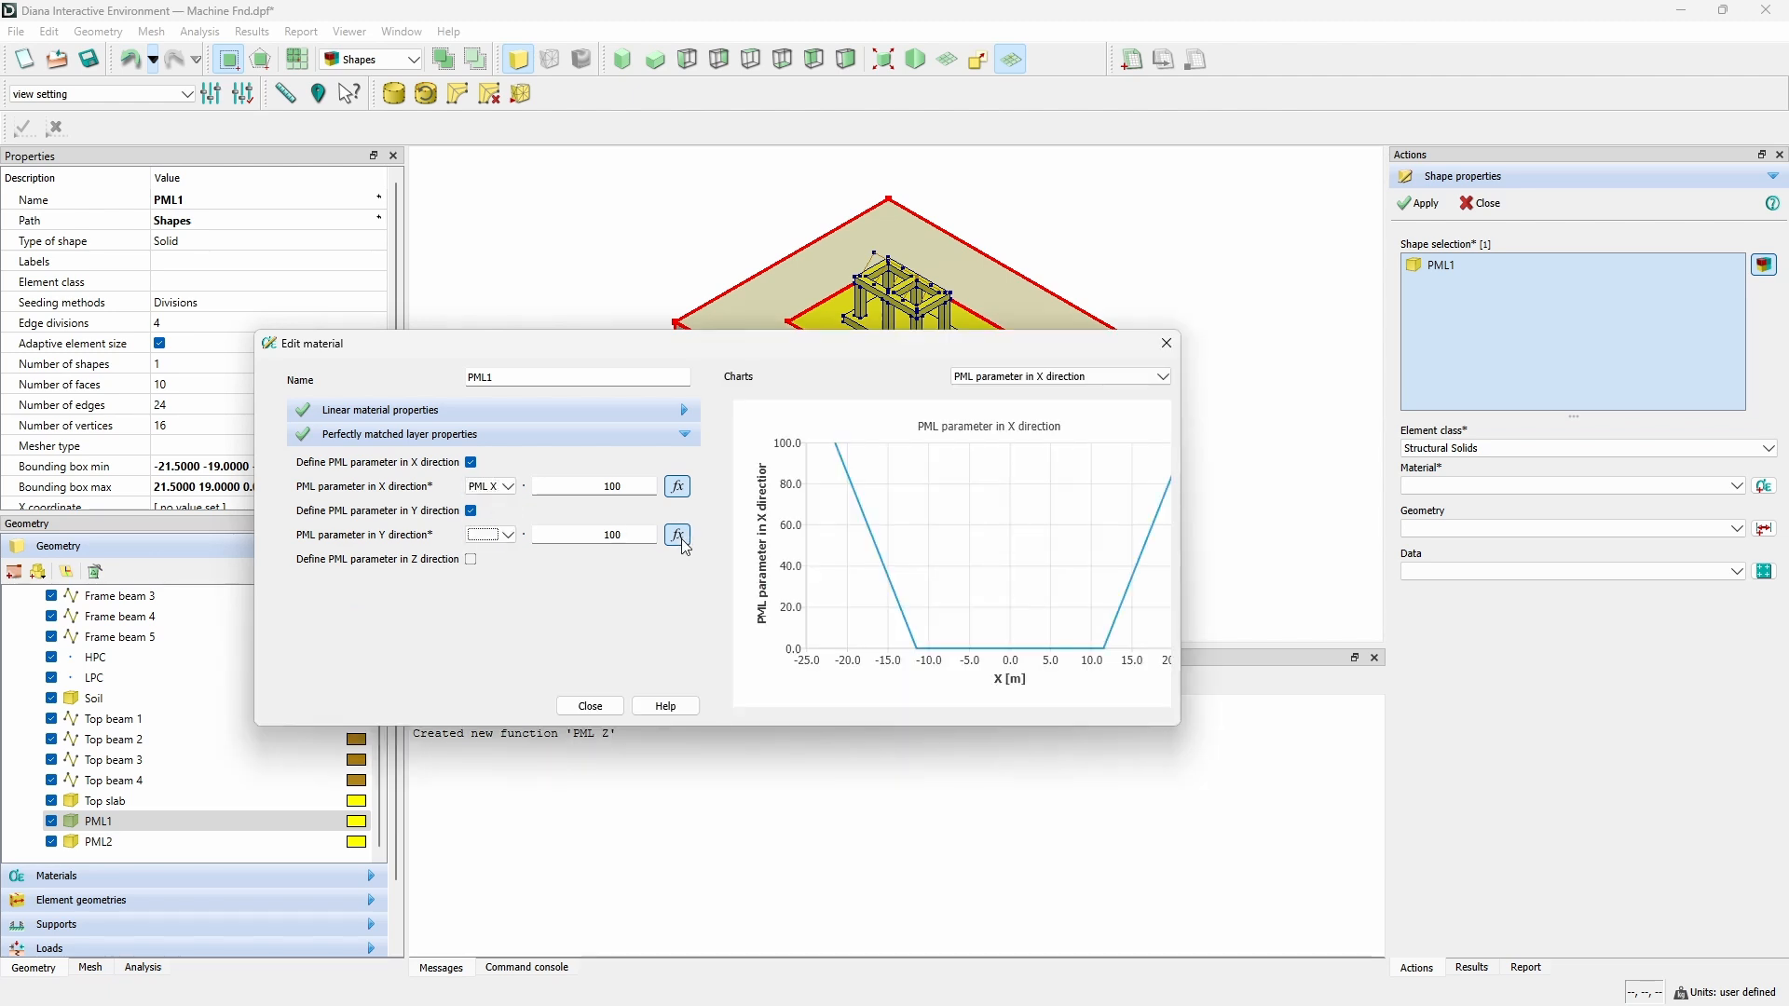
{"action": "left_click", "coordinate": [511, 537]}
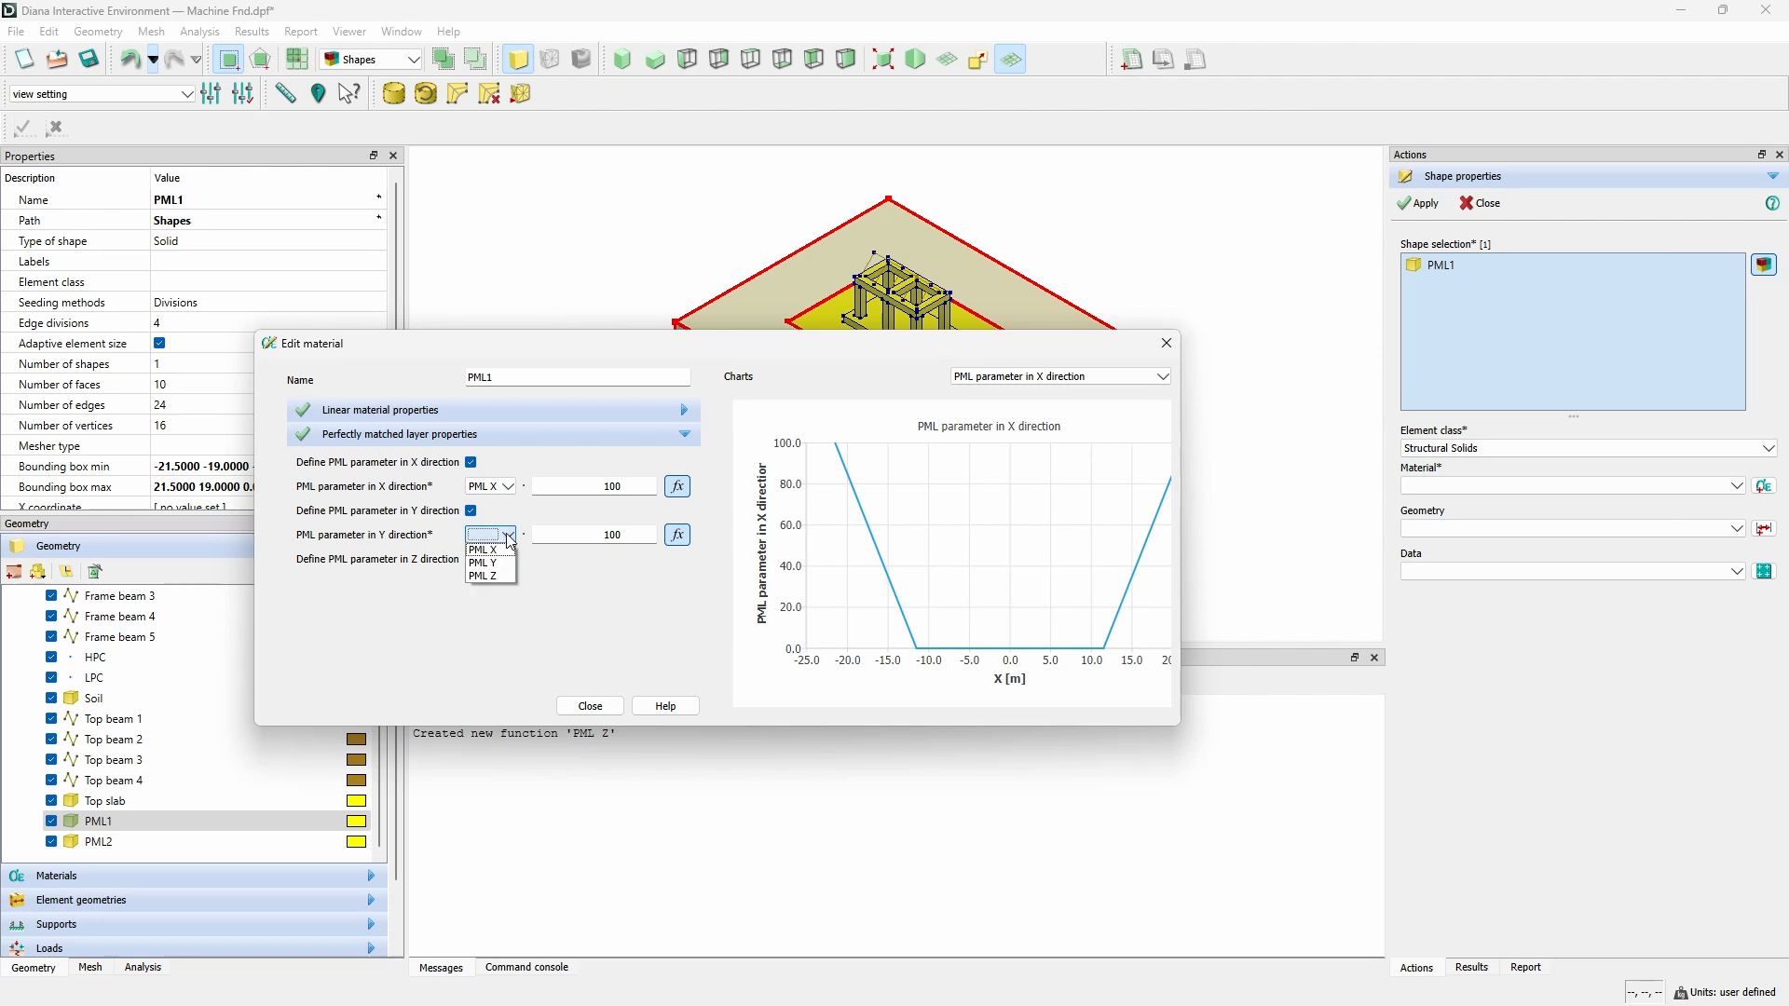
{"action": "left_click", "coordinate": [498, 568]}
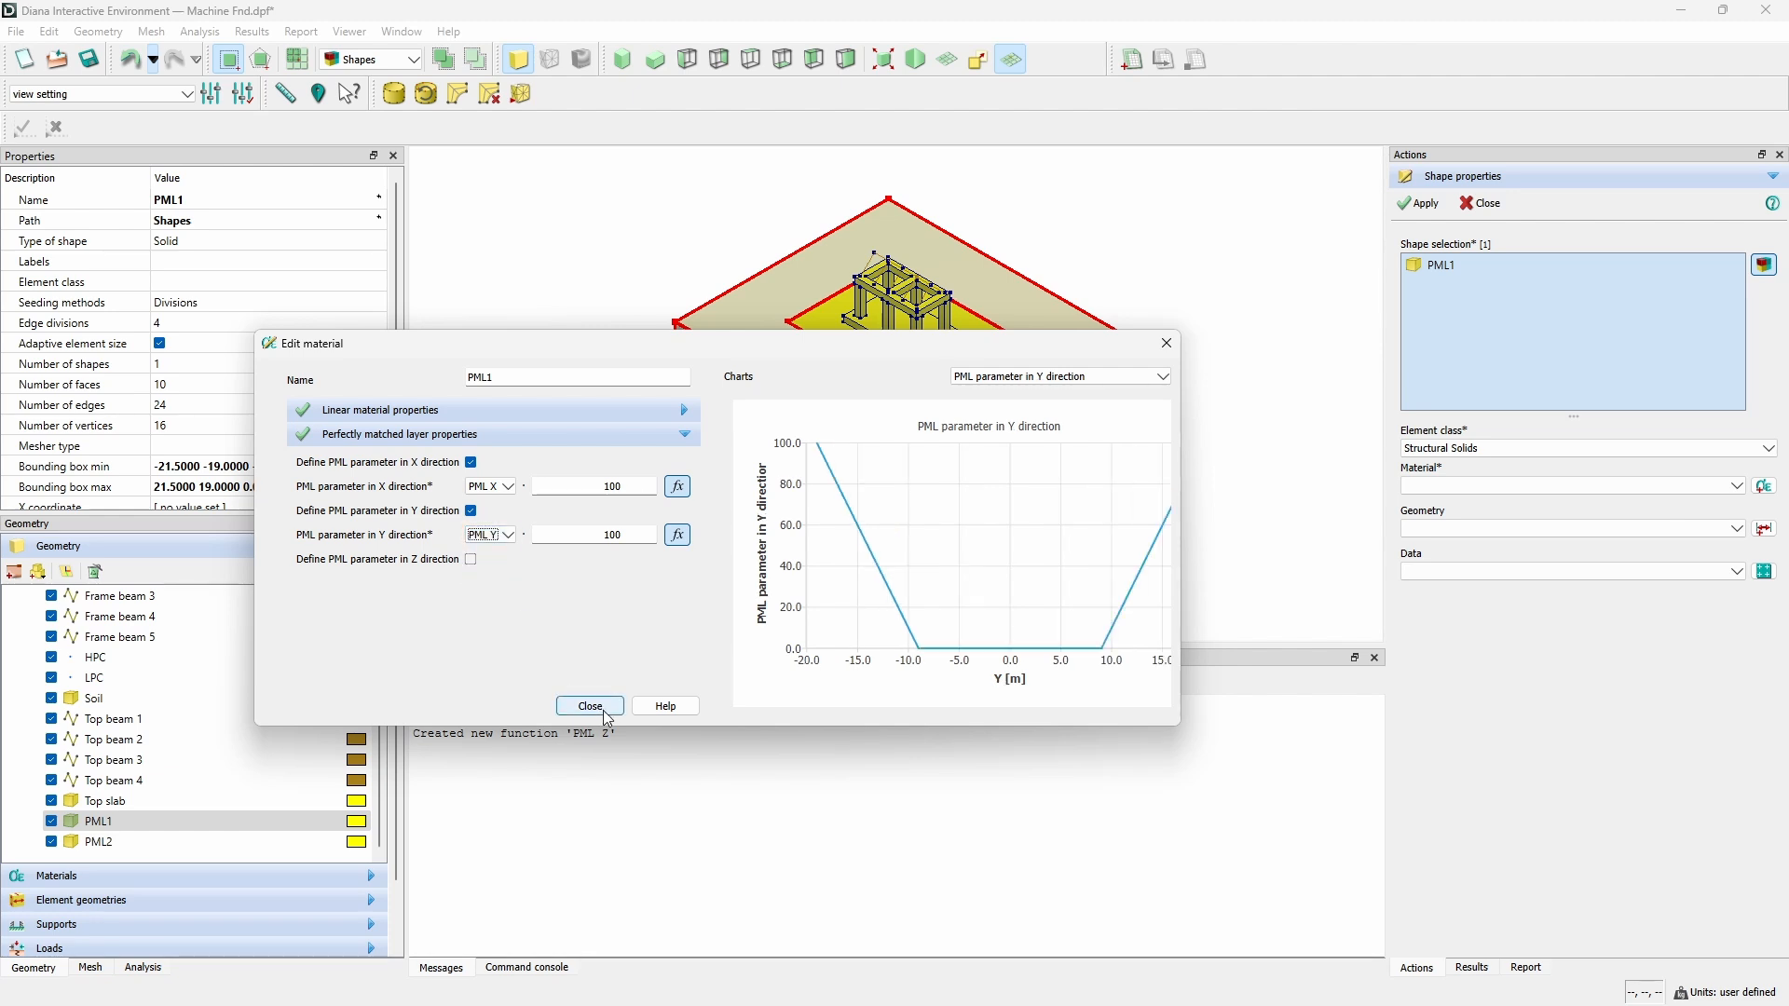
Check the X-direction parameter chart, close the material definition, and assign the material to the PML1 shape.
{"action": "left_click", "coordinate": [1012, 376]}
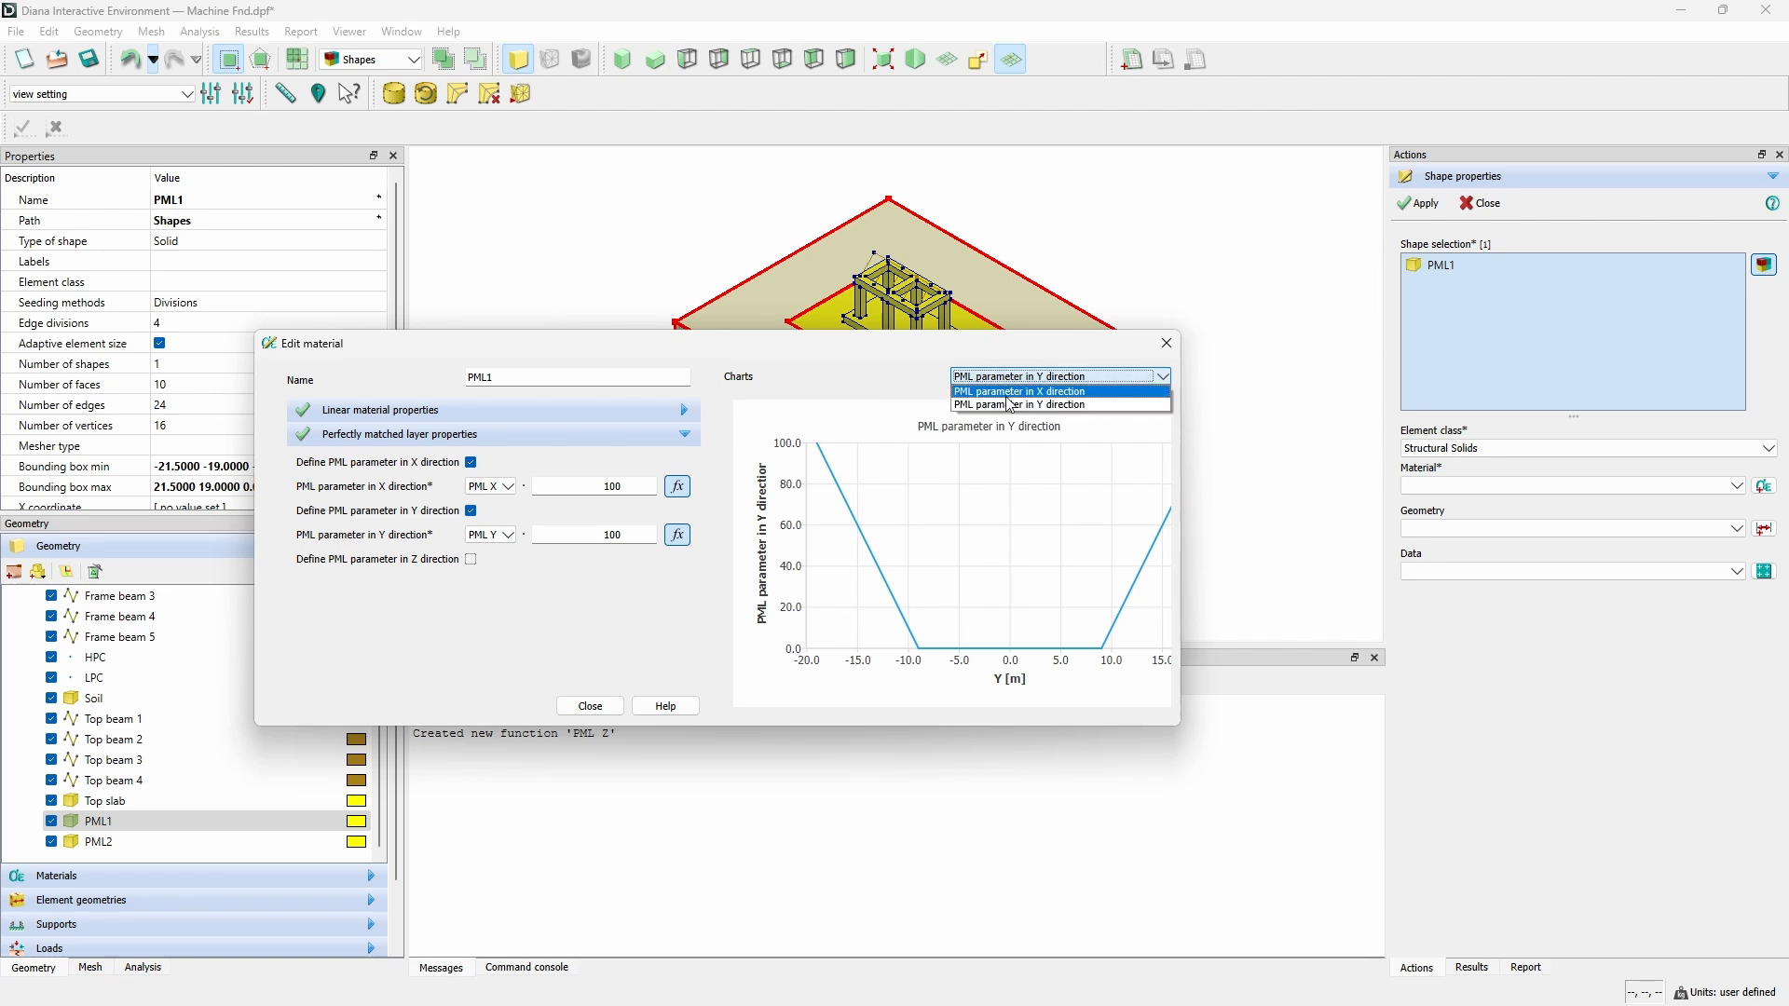
{"action": "left_click", "coordinate": [1011, 392]}
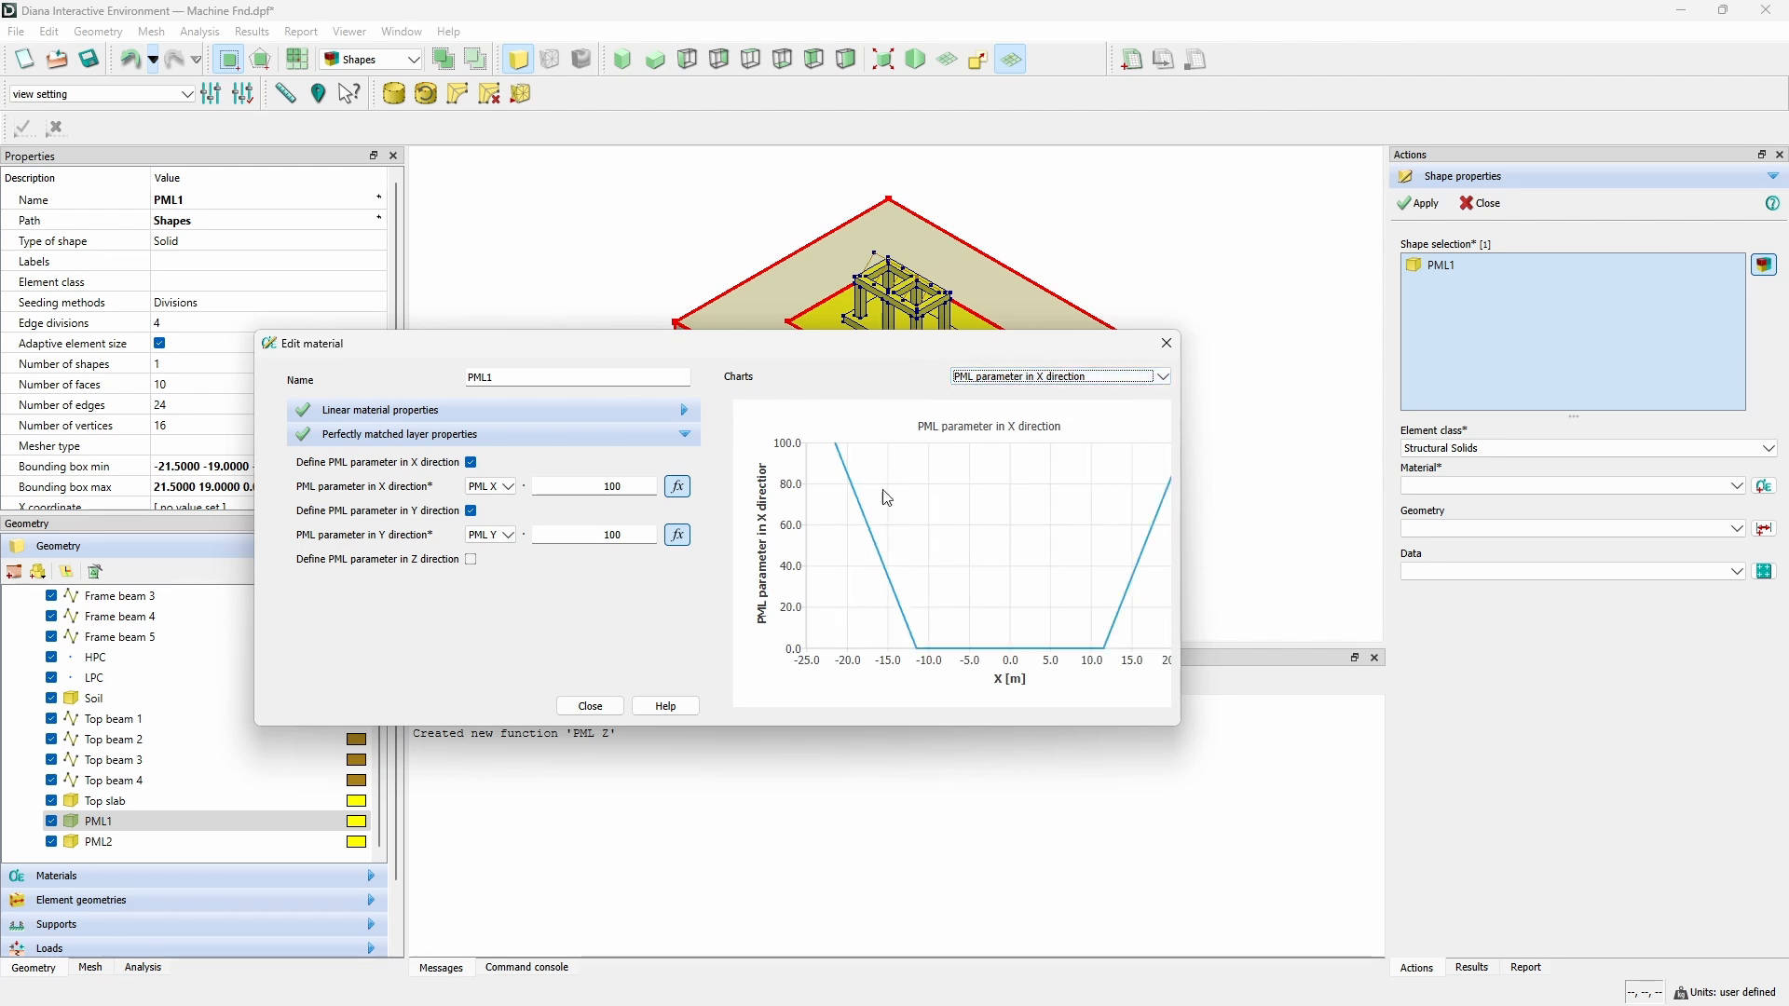
{"action": "left_click", "coordinate": [590, 706]}
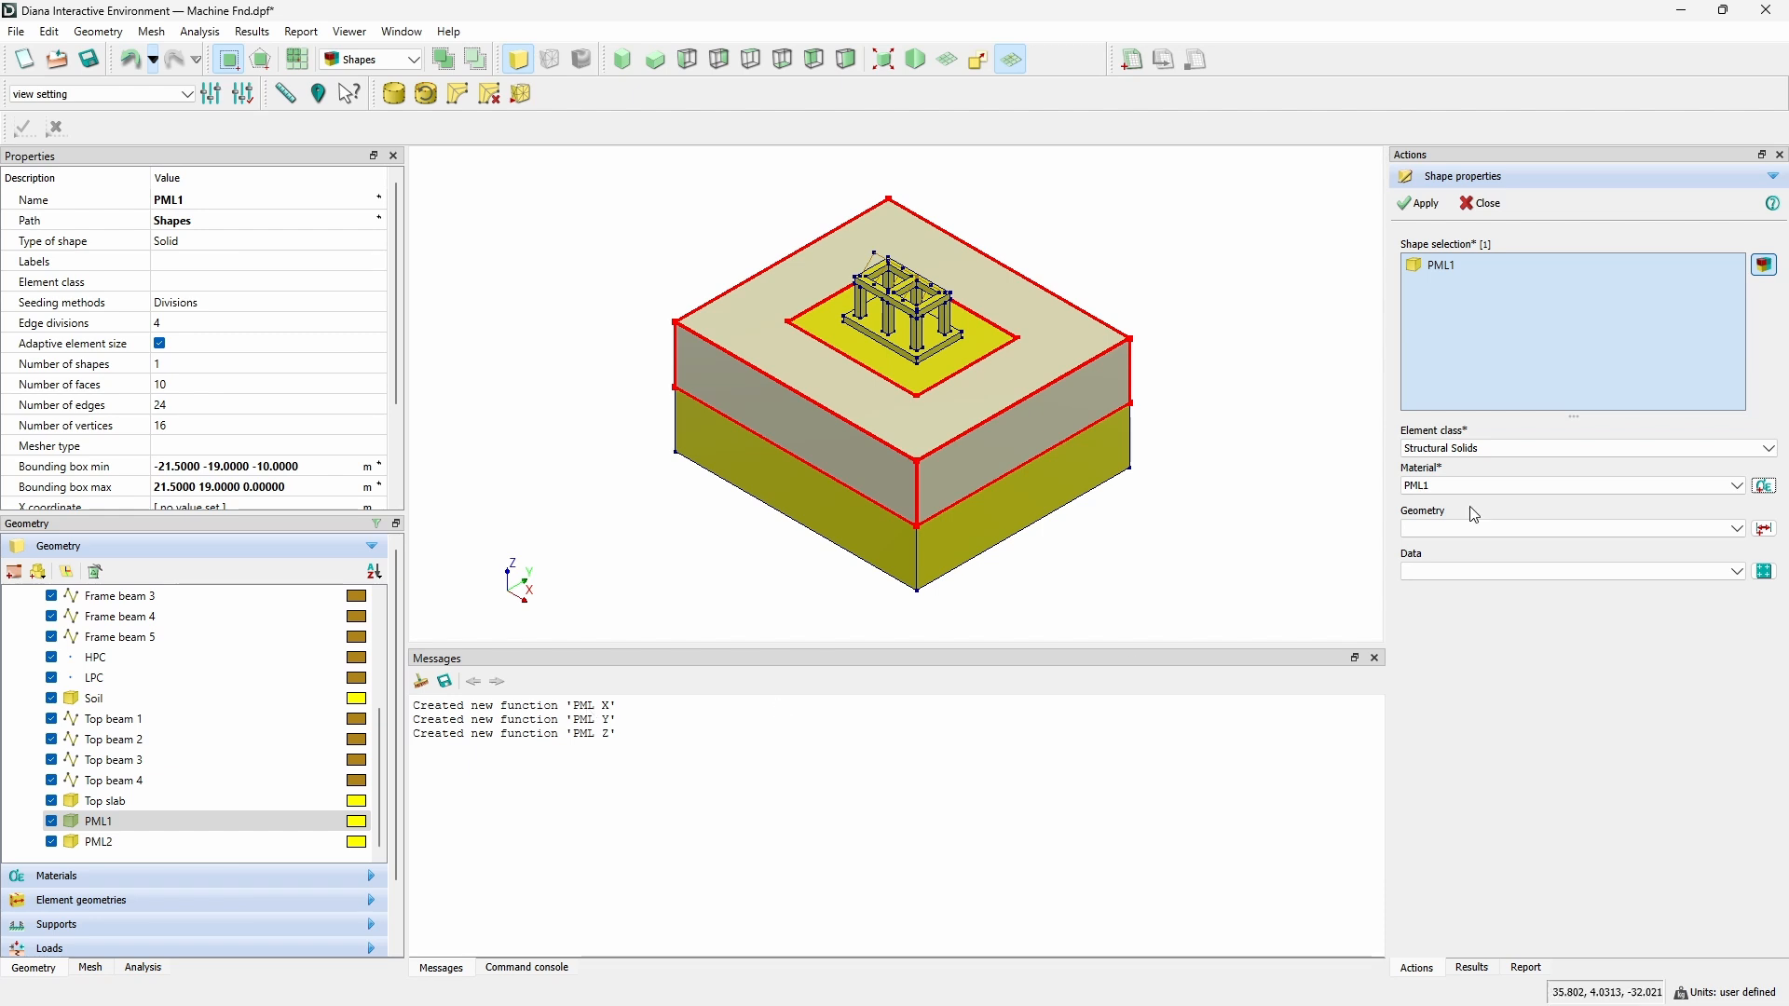
{"action": "left_click", "coordinate": [1415, 205]}
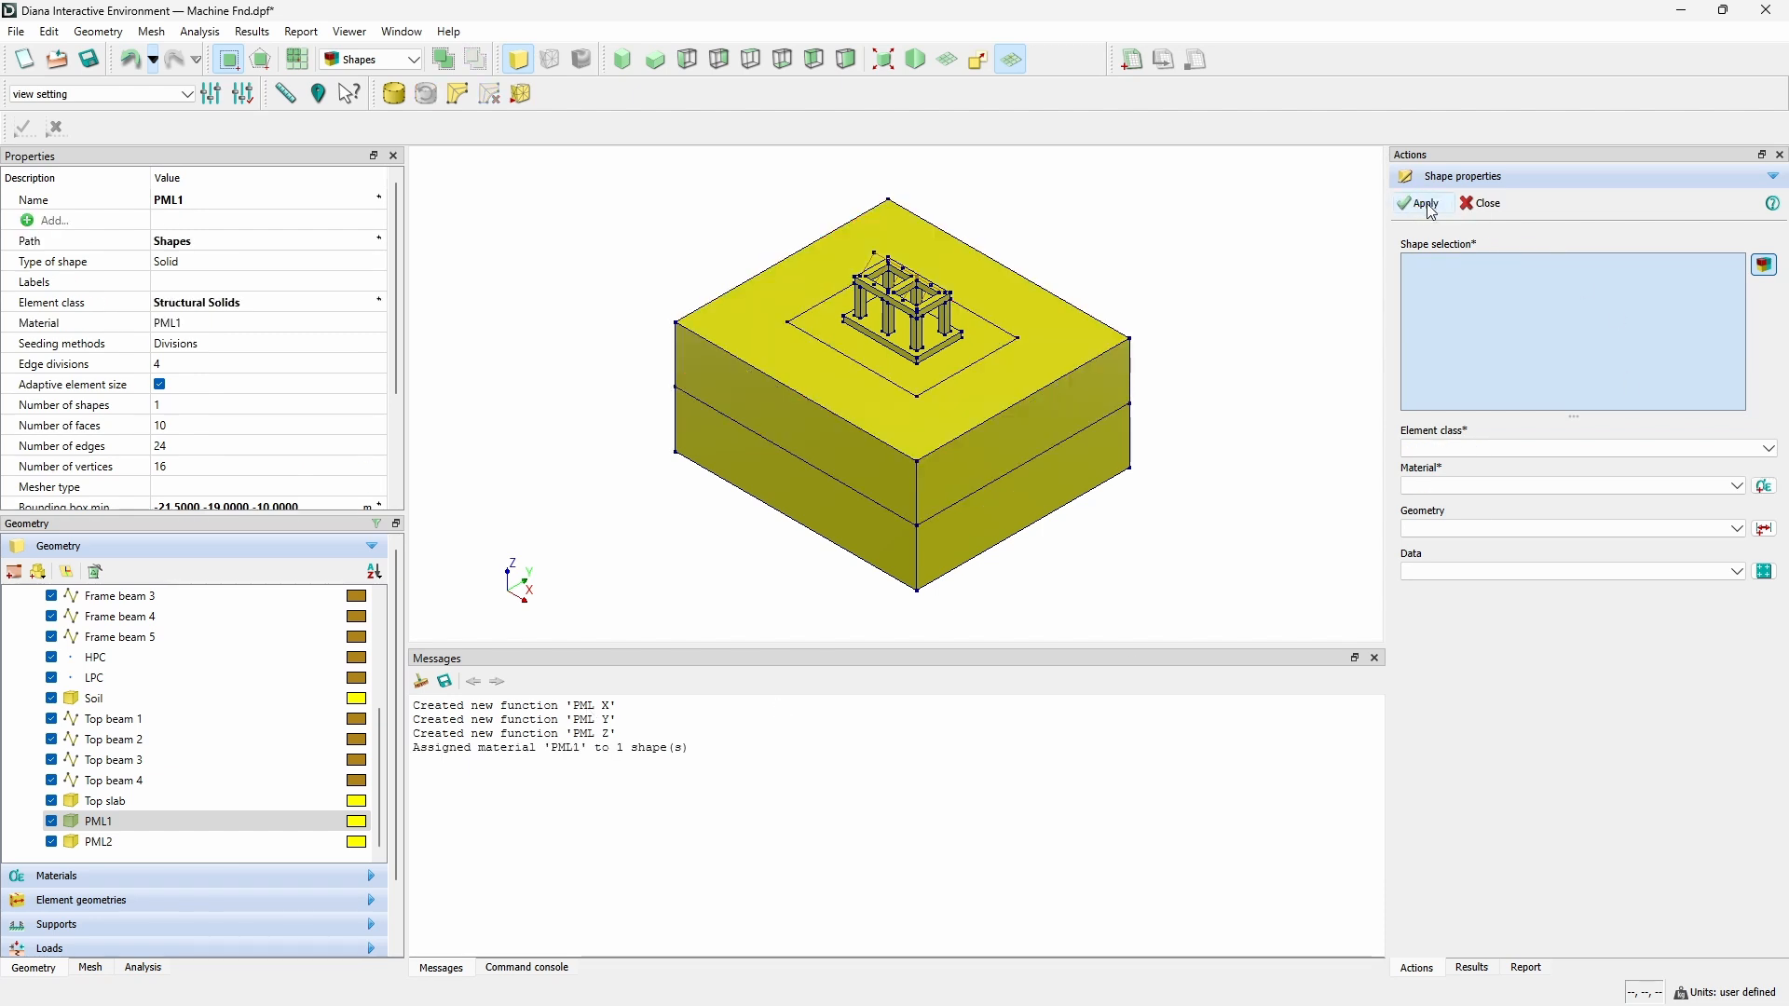
Select the lower solid block PML2 for property assignment and set its element class to Structural Solids.
{"action": "left_click", "coordinate": [952, 555]}
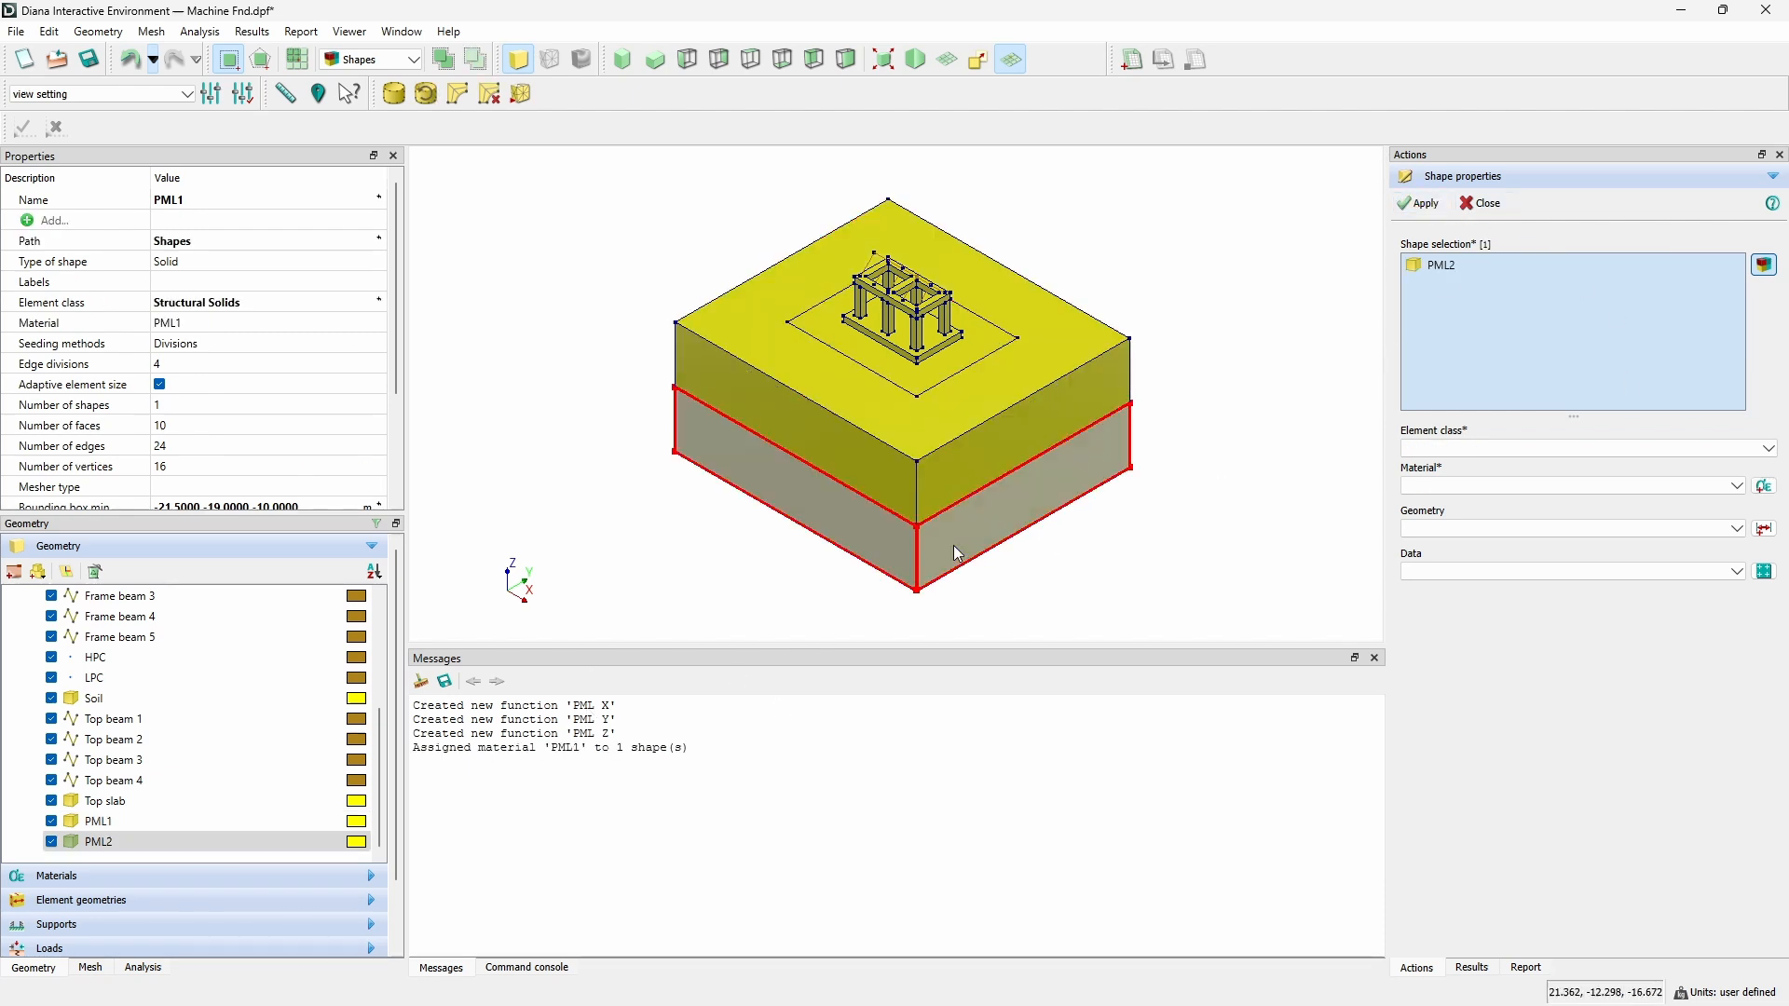
{"action": "left_click", "coordinate": [1528, 448]}
{"action": "left_click", "coordinate": [1516, 466]}
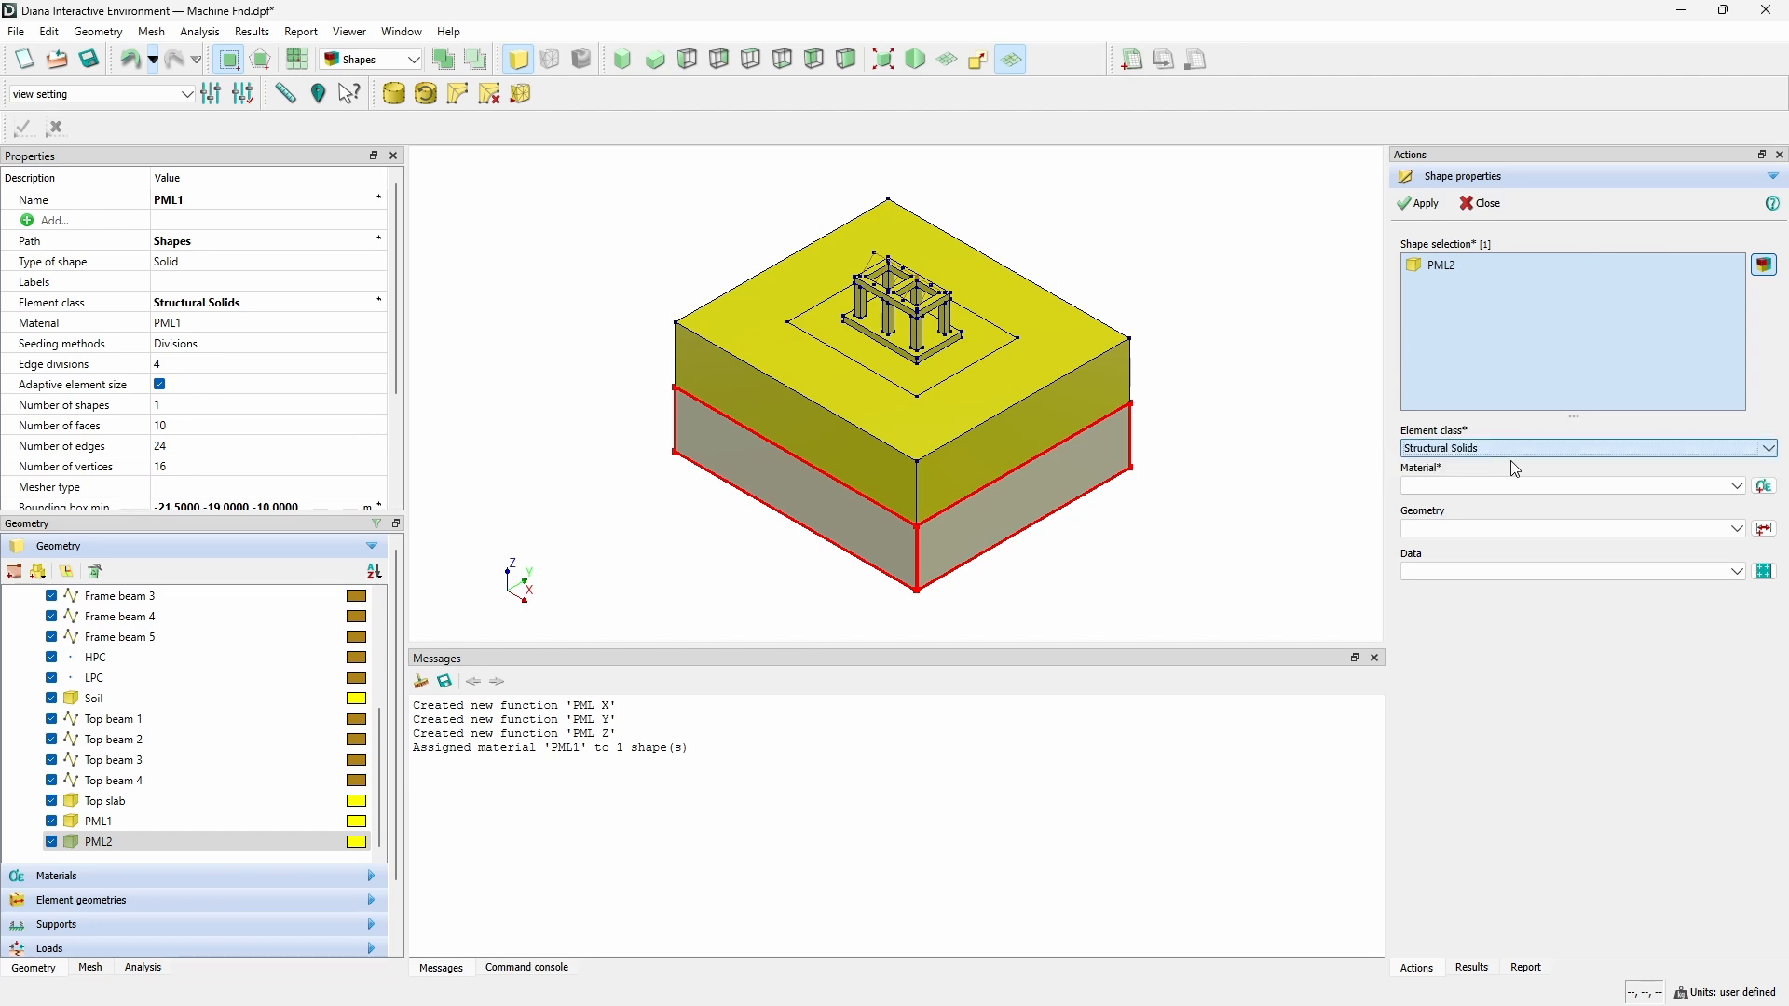
Create a new material named PML2 with class Soil and rock and material model Perfectly matched layer.
{"action": "left_click", "coordinate": [1765, 486]}
{"action": "triple_click", "coordinate": [909, 429]}
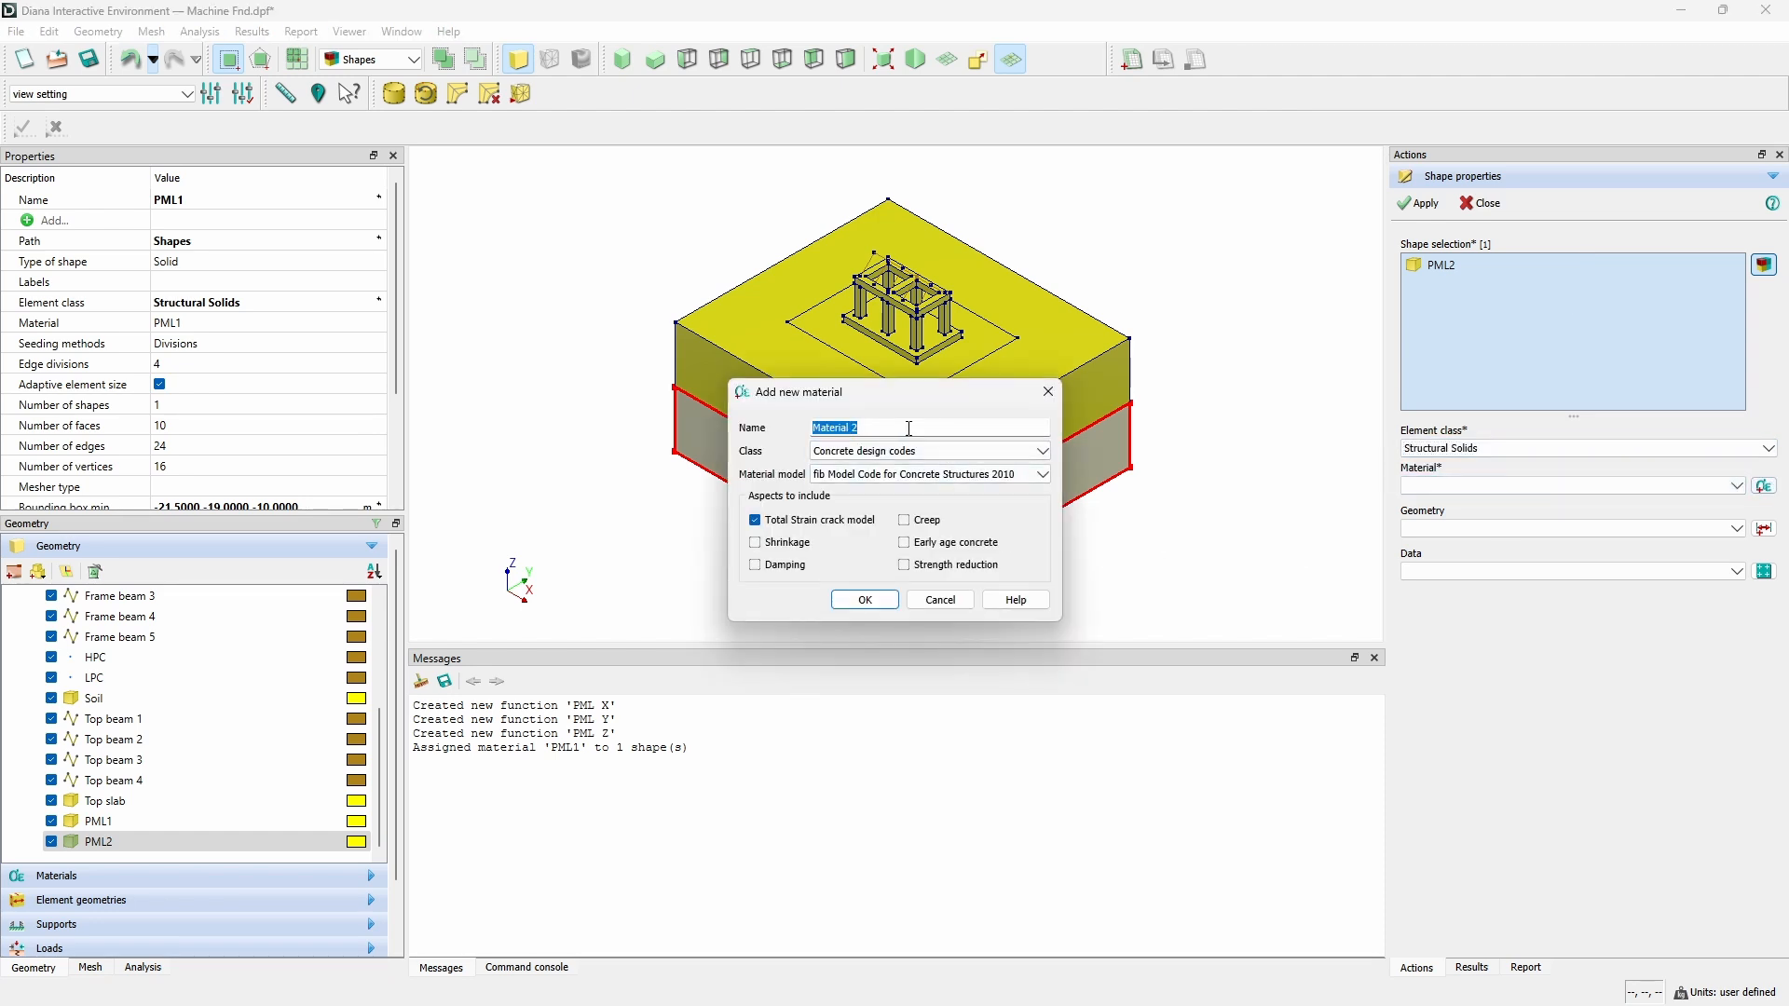
{"action": "type", "text": "PML"}
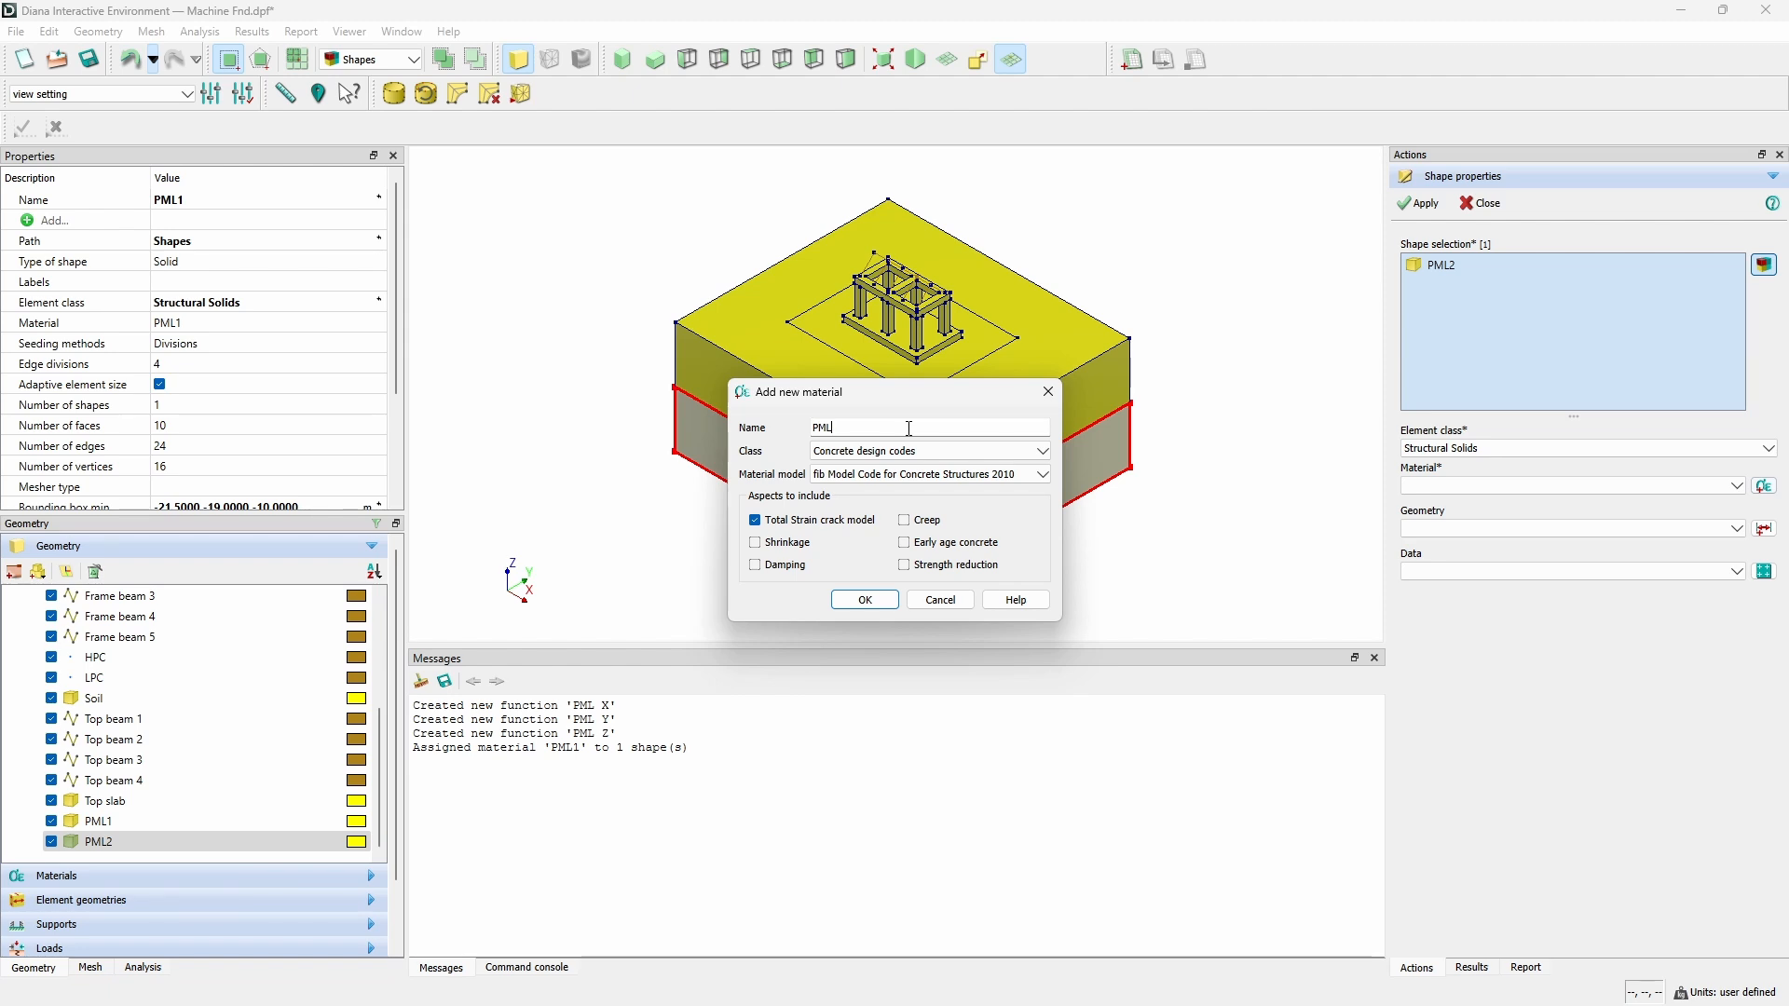
{"action": "type", "text": "2"}
{"action": "left_click", "coordinate": [894, 451]}
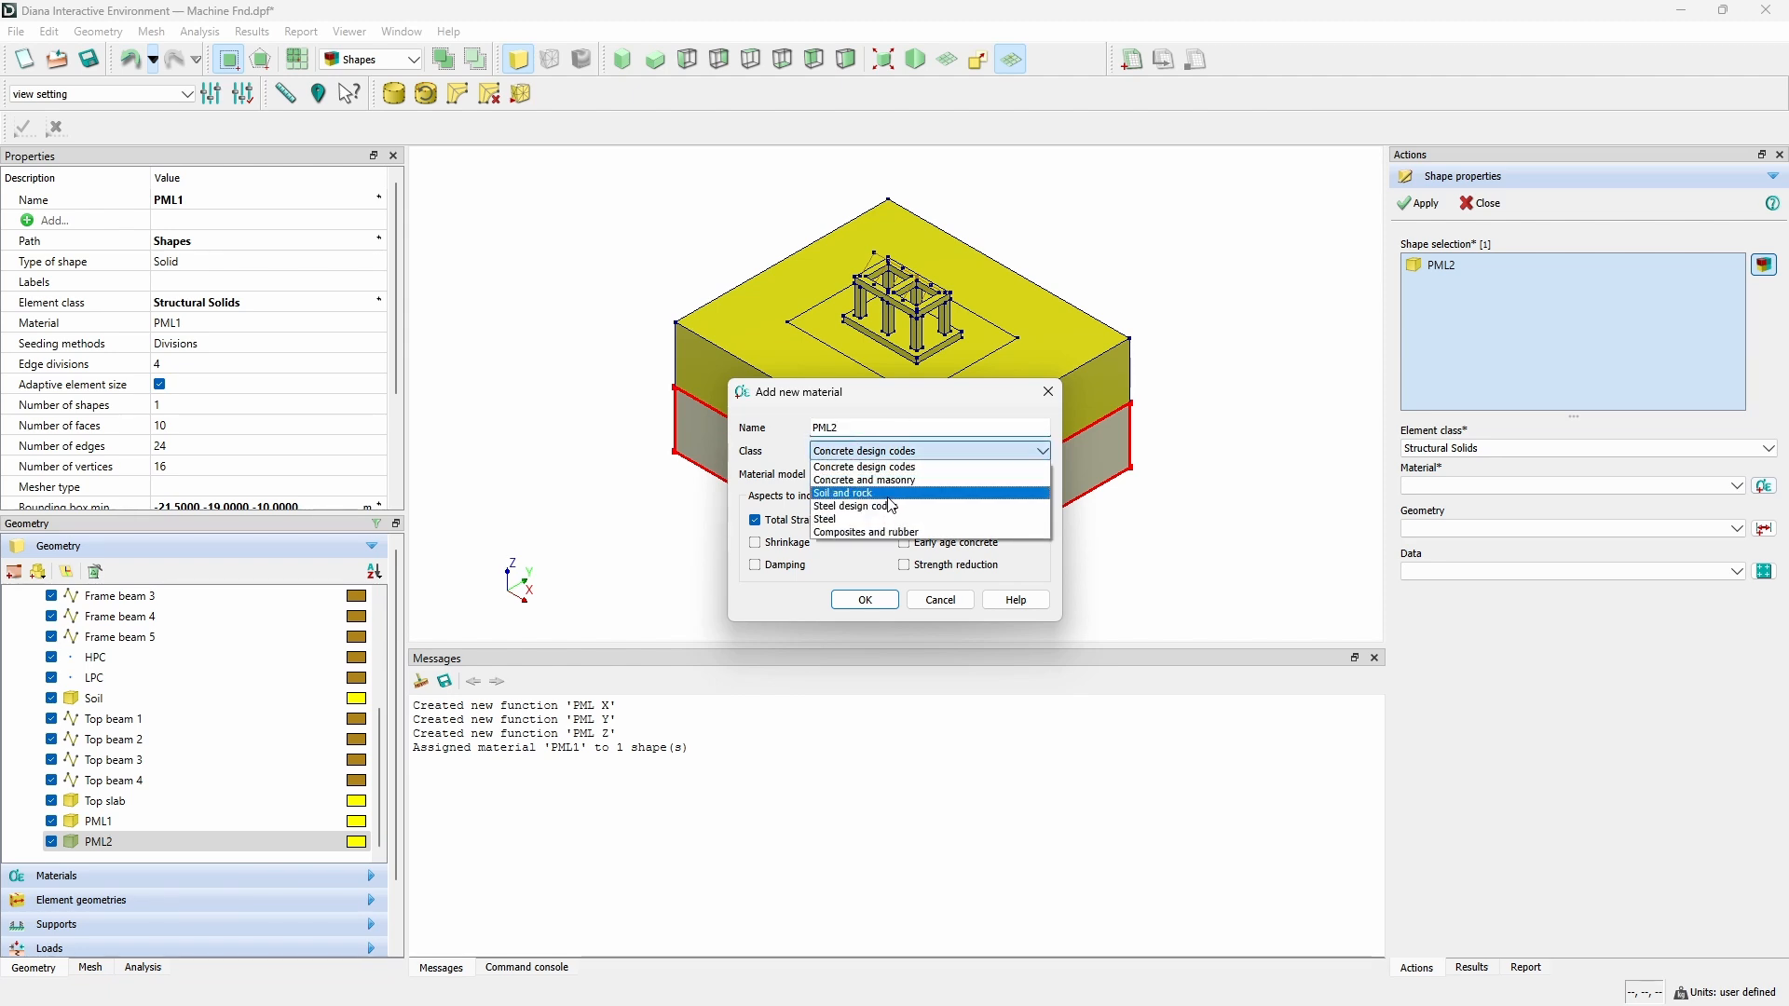
{"action": "left_click", "coordinate": [892, 508]}
{"action": "left_click", "coordinate": [894, 474]}
{"action": "scroll", "coordinate": [886, 559], "scroll_direction": "down", "scroll_amount": 5}
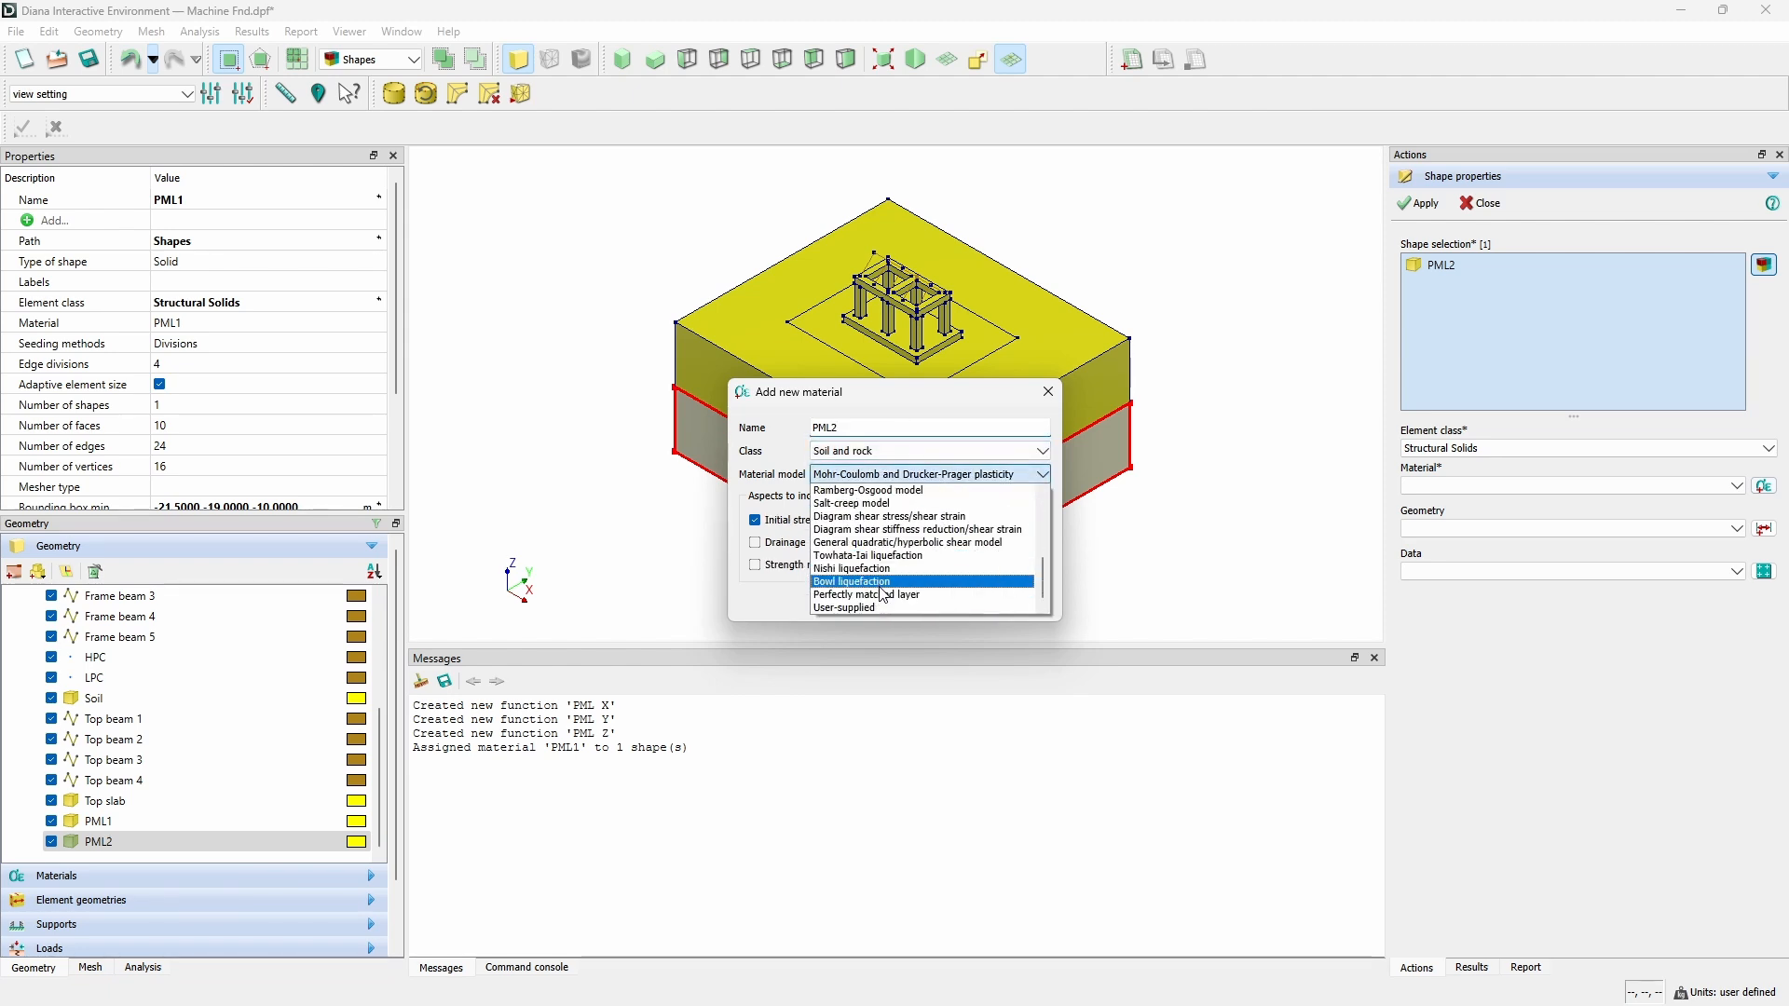
{"action": "left_click", "coordinate": [886, 594]}
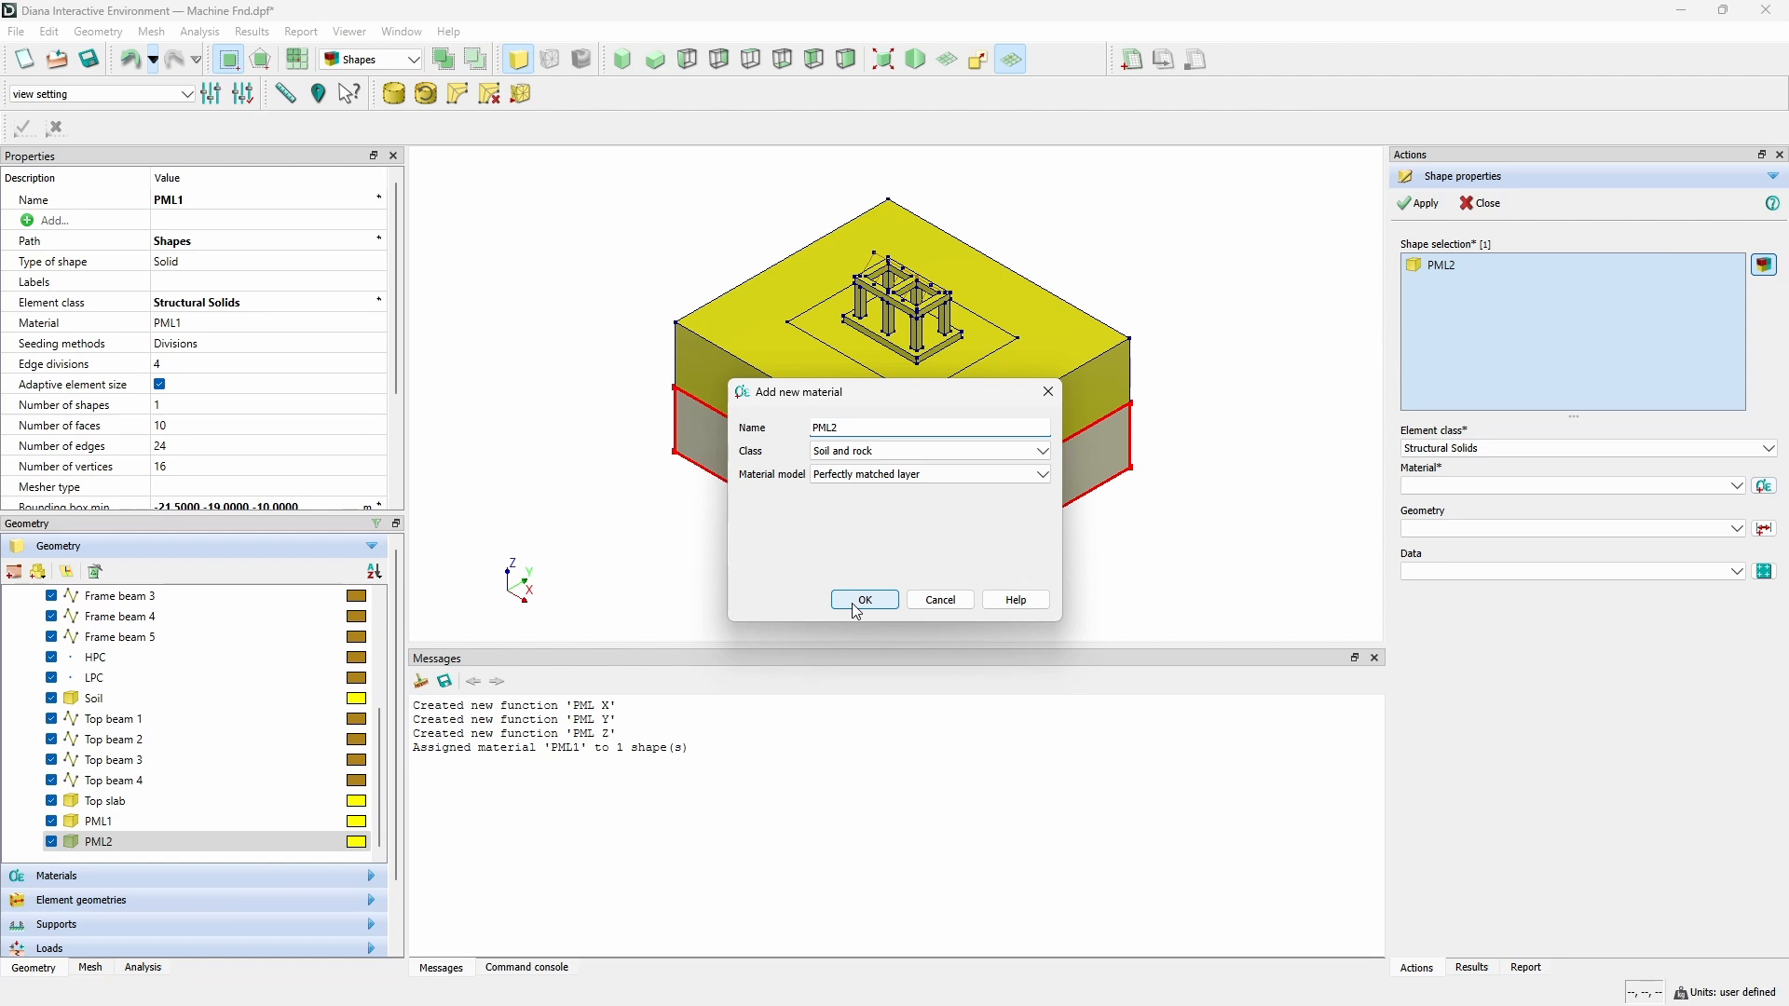
{"action": "left_click", "coordinate": [852, 604]}
Set the PML2 material's Young's modulus to 1.6e+08 N/m², Poisson's ratio to 0.3 and mass density to 2200 kg/m³.
{"action": "left_click_drag", "start_coordinate": [424, 343], "coordinate": [897, 435]}
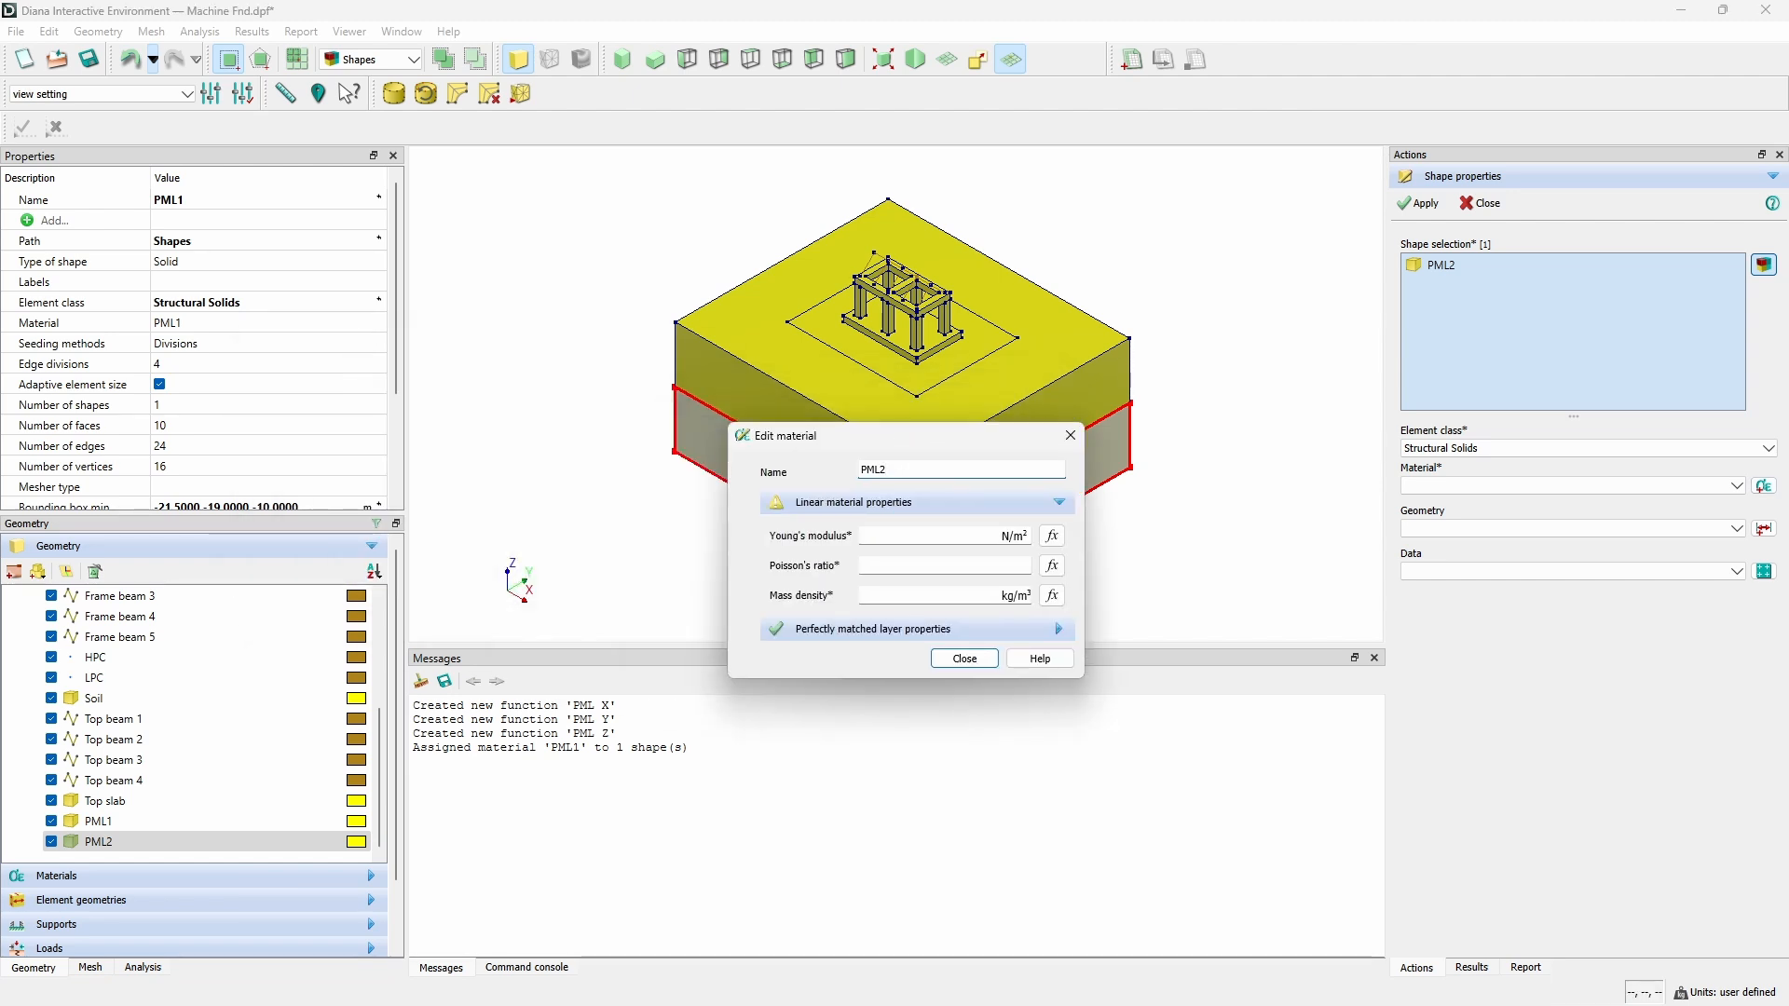
{"action": "left_click", "coordinate": [941, 532]}
{"action": "type", "text": "1.6e+08"}
{"action": "key", "text": "Tab"}
{"action": "key", "text": "Tab"}
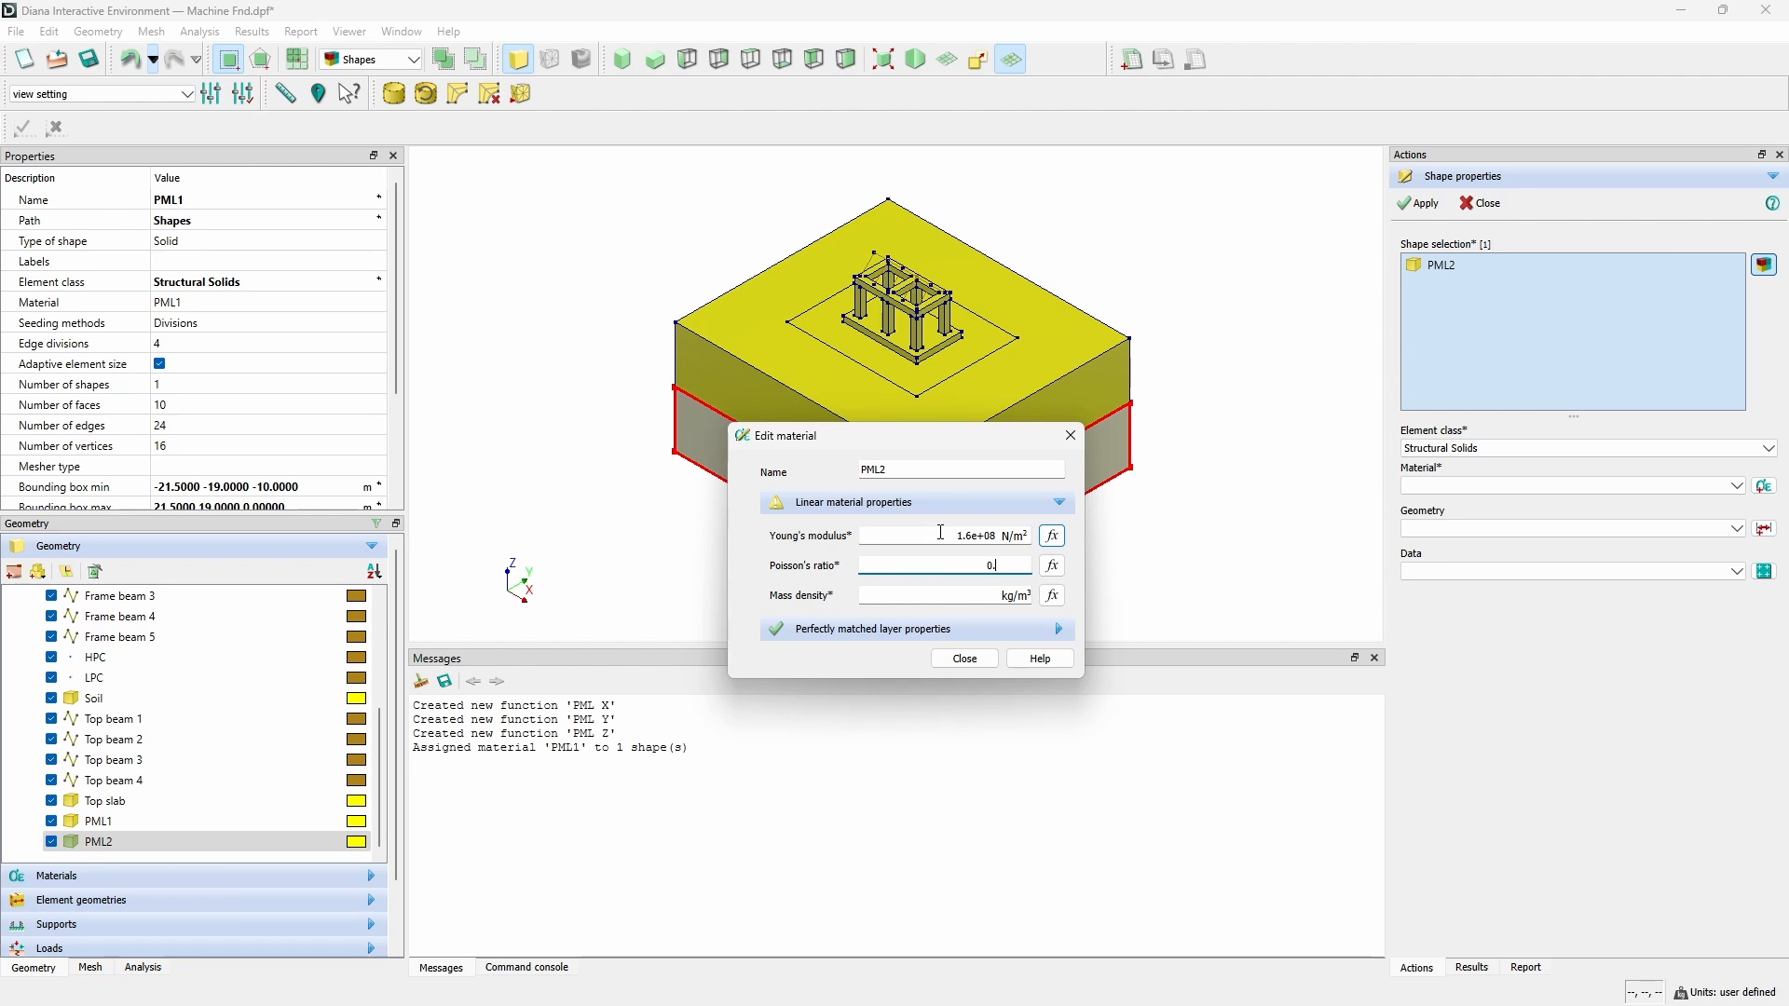
{"action": "key", "text": "Tab"}
{"action": "key", "text": "Tab"}
{"action": "type", "text": "2200"}
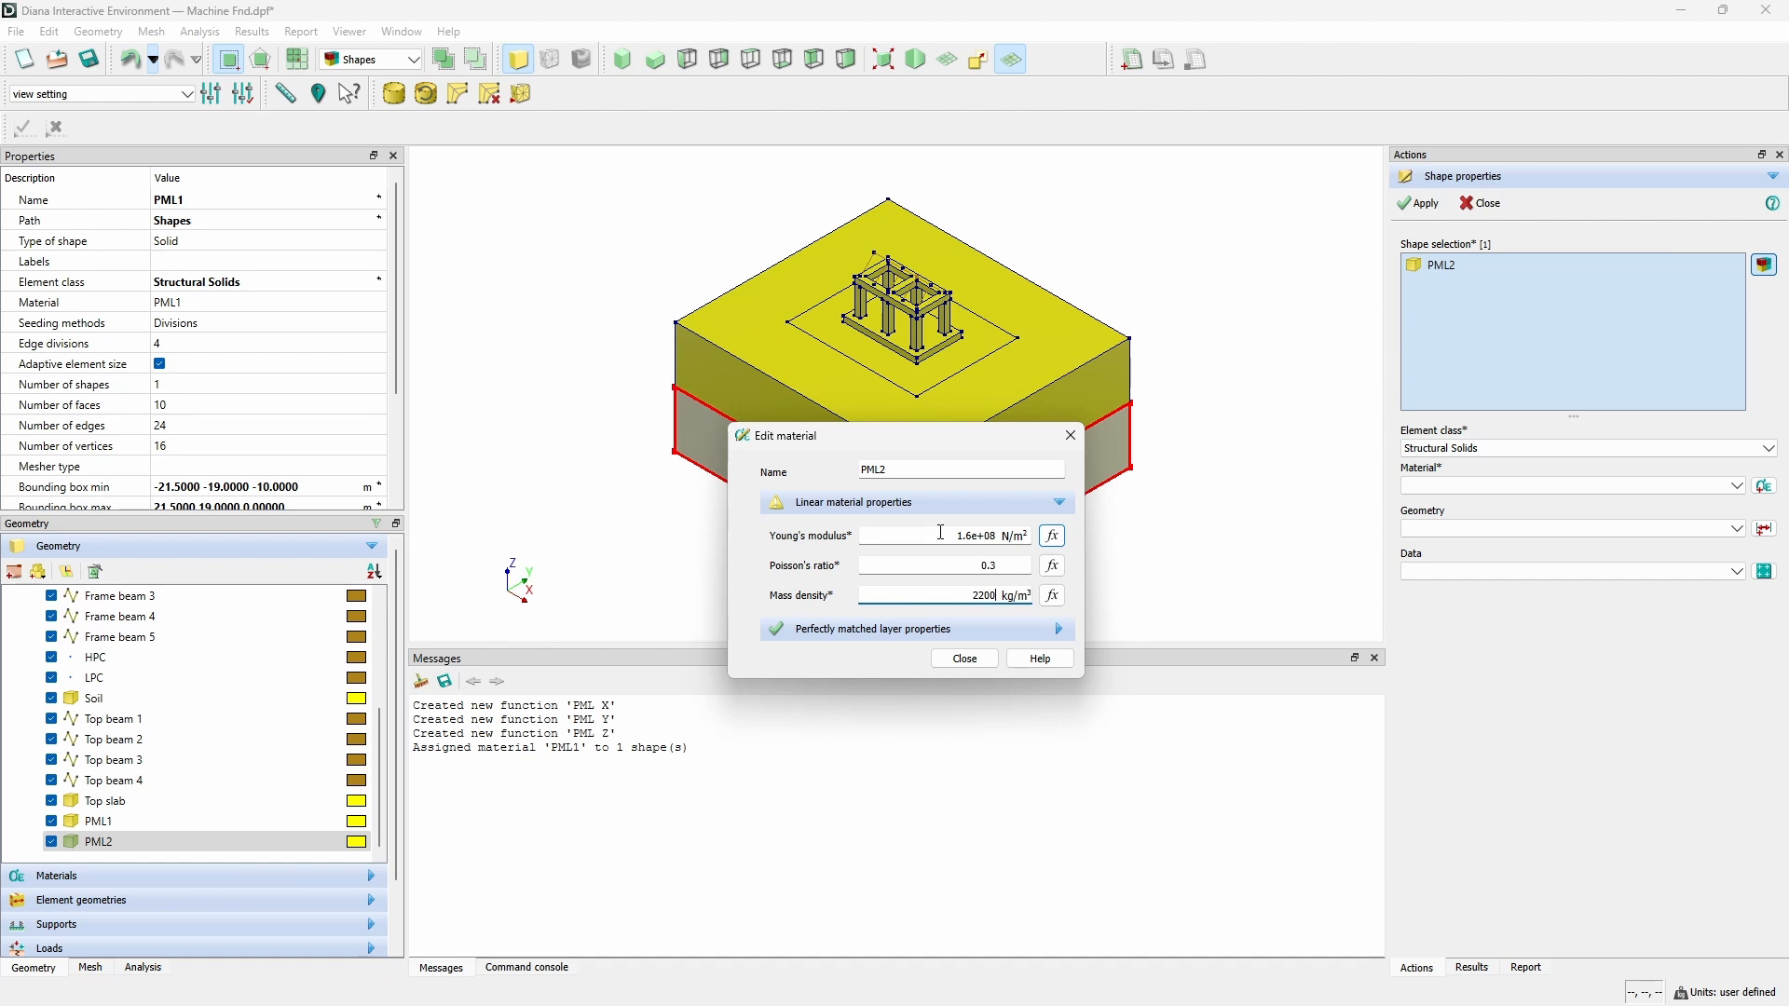
Enable the perfectly matched layer parameters in the X, Y and Z directions for the PML2 material.
{"action": "left_click", "coordinate": [873, 633]}
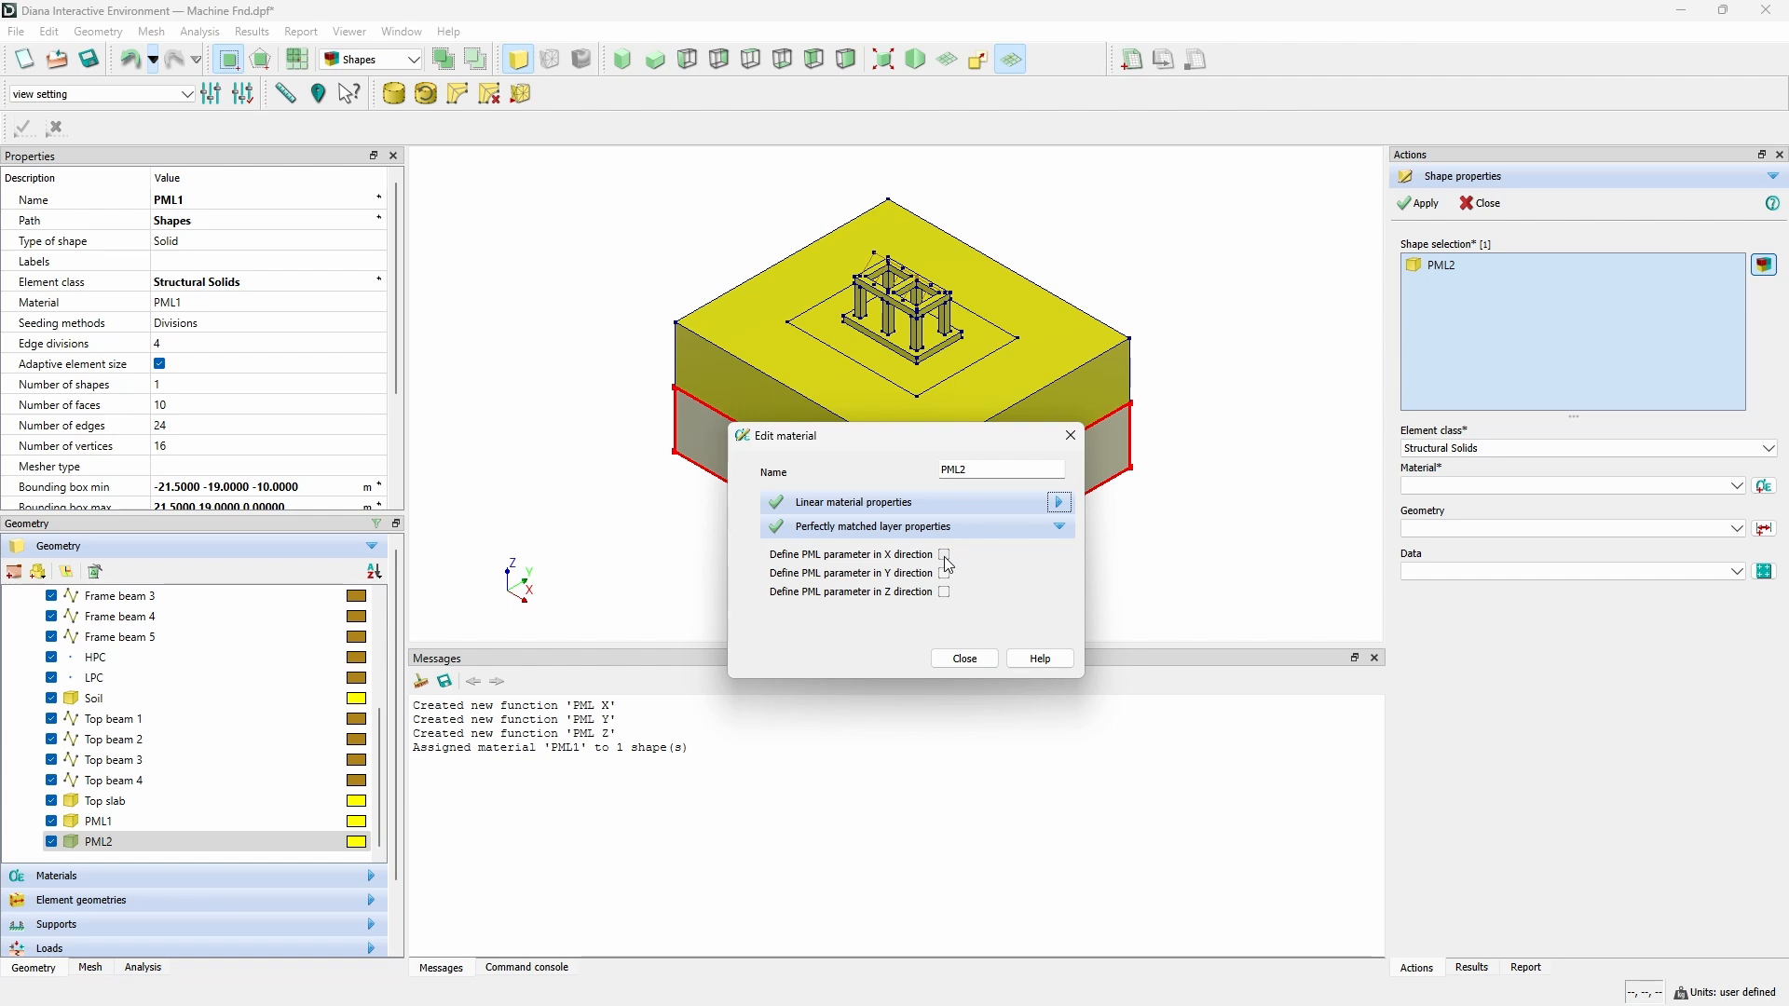
{"action": "left_click_drag", "start_coordinate": [1083, 678], "coordinate": [1277, 799]}
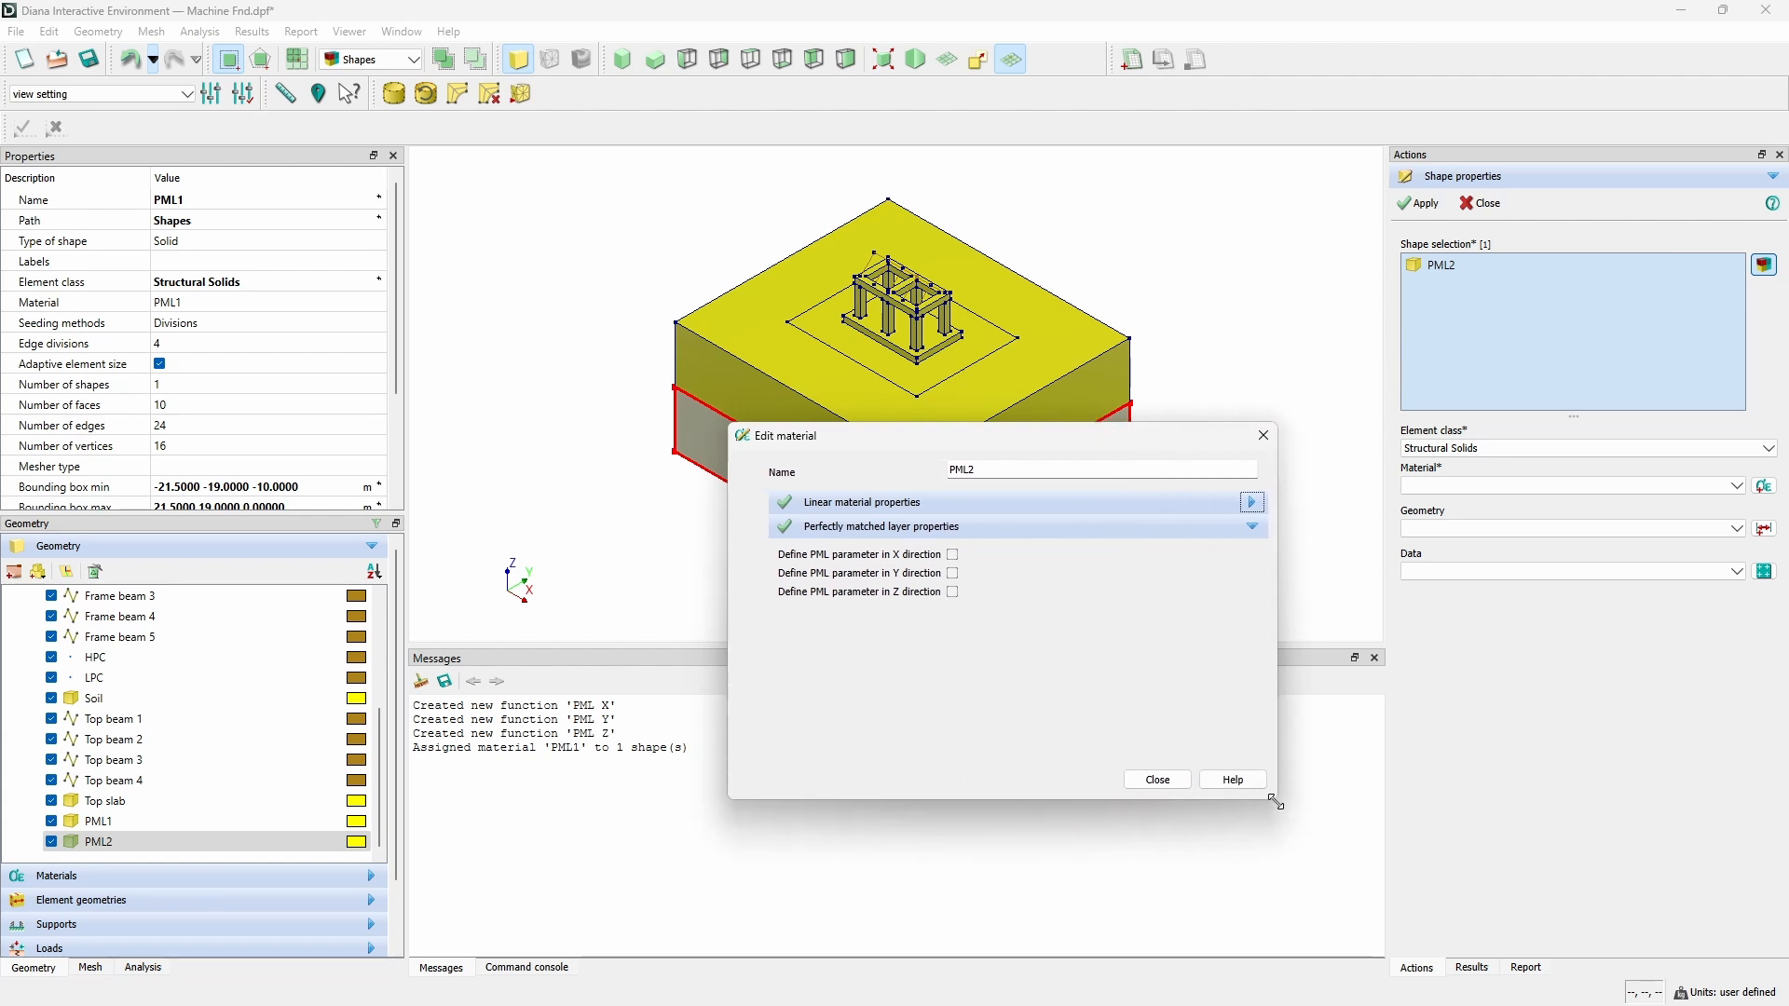
{"action": "left_click", "coordinate": [952, 555]}
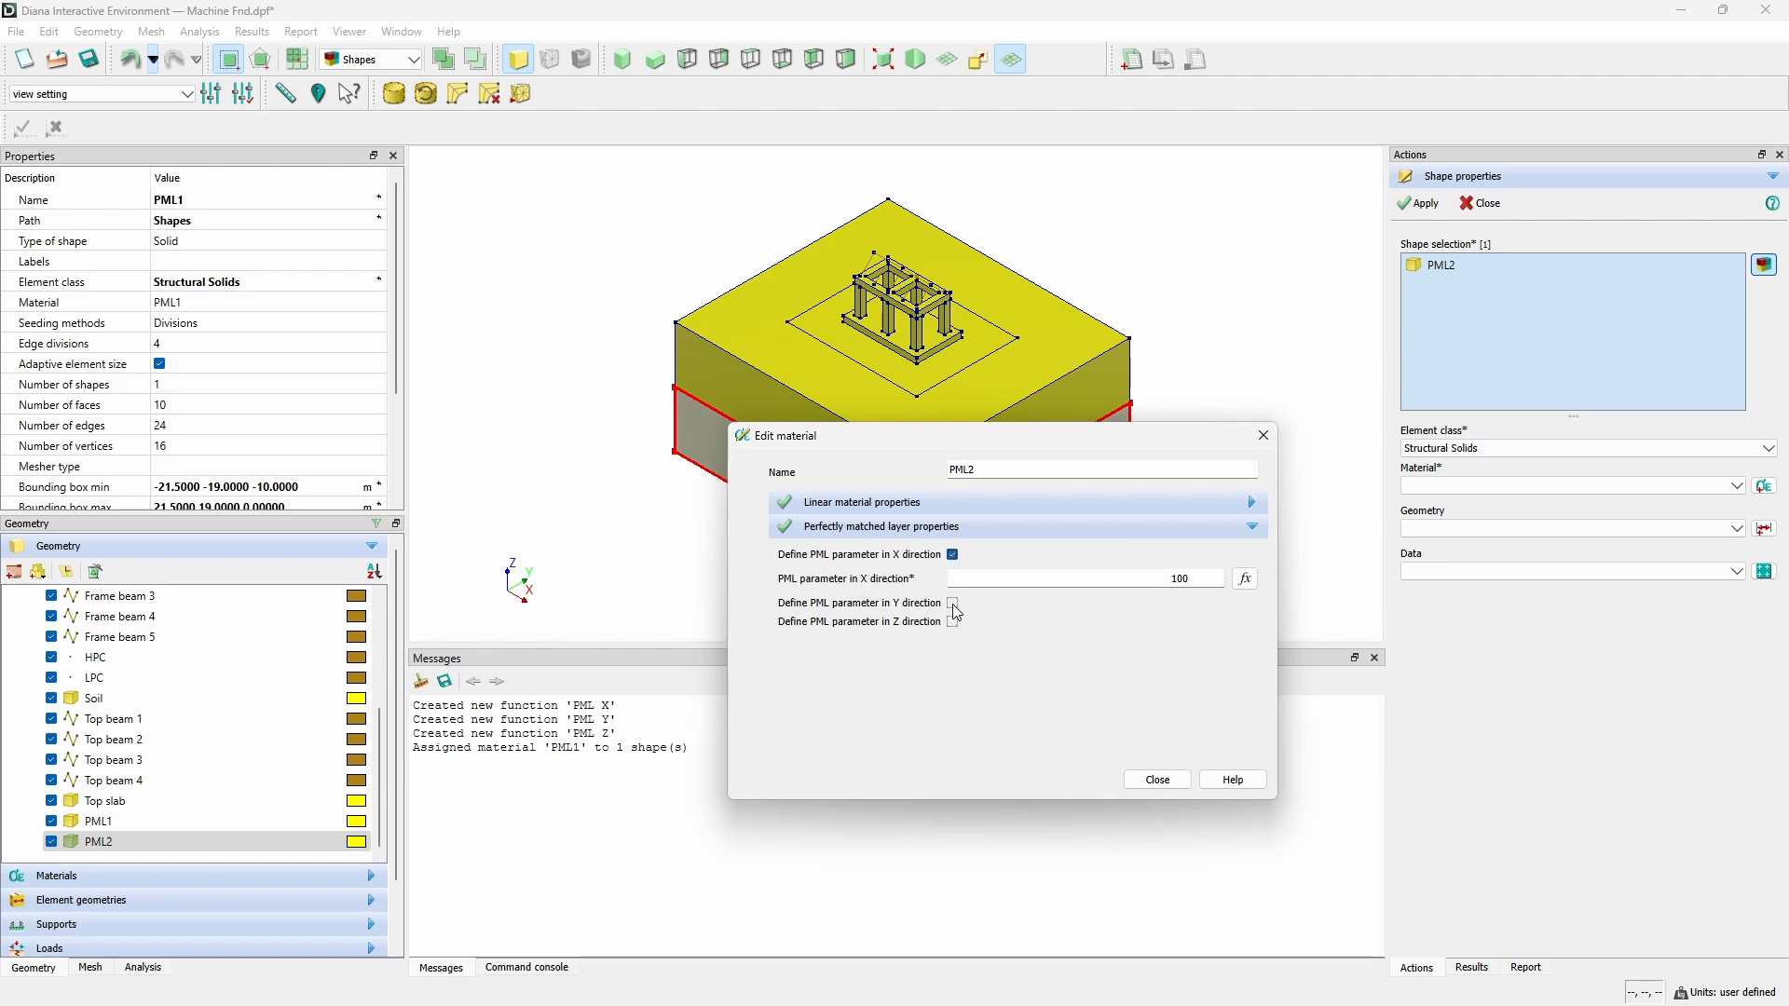
{"action": "left_click", "coordinate": [953, 604]}
{"action": "left_click", "coordinate": [952, 651]}
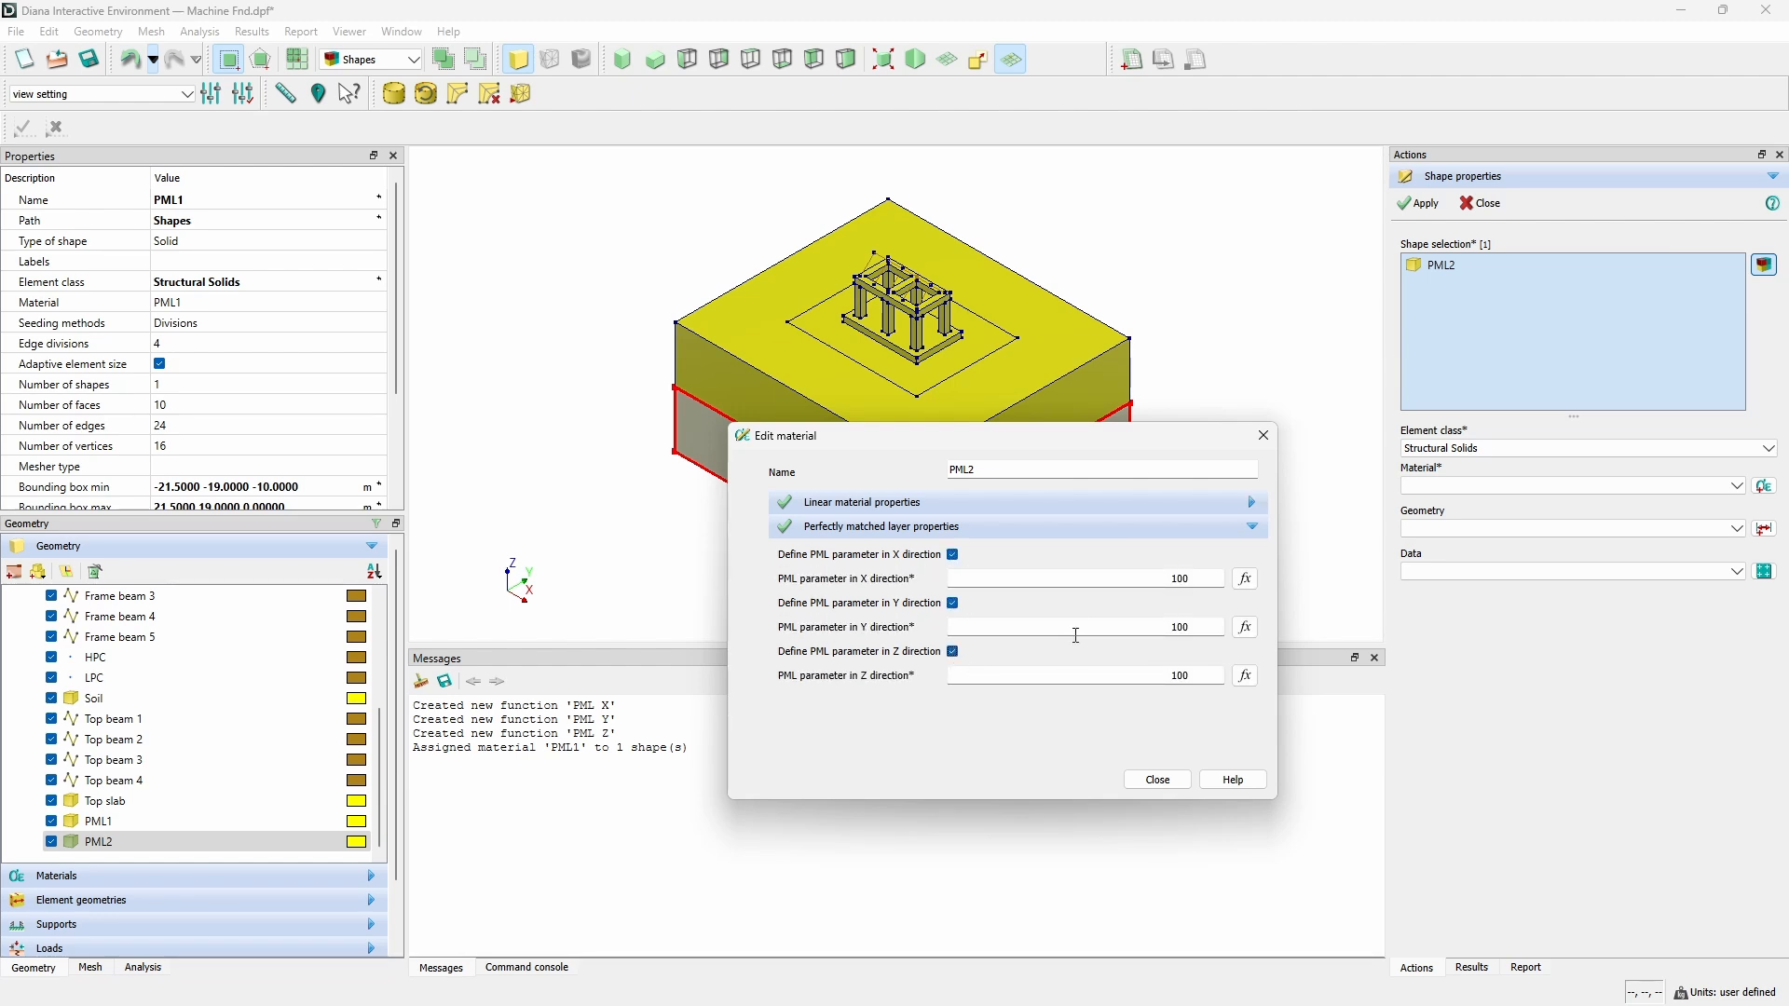
Link PML2's X, Y and Z parameters to functions PML X, PML Y and PML Z, and close the material definition.
{"action": "left_click", "coordinate": [1247, 580]}
{"action": "left_click", "coordinate": [989, 578]}
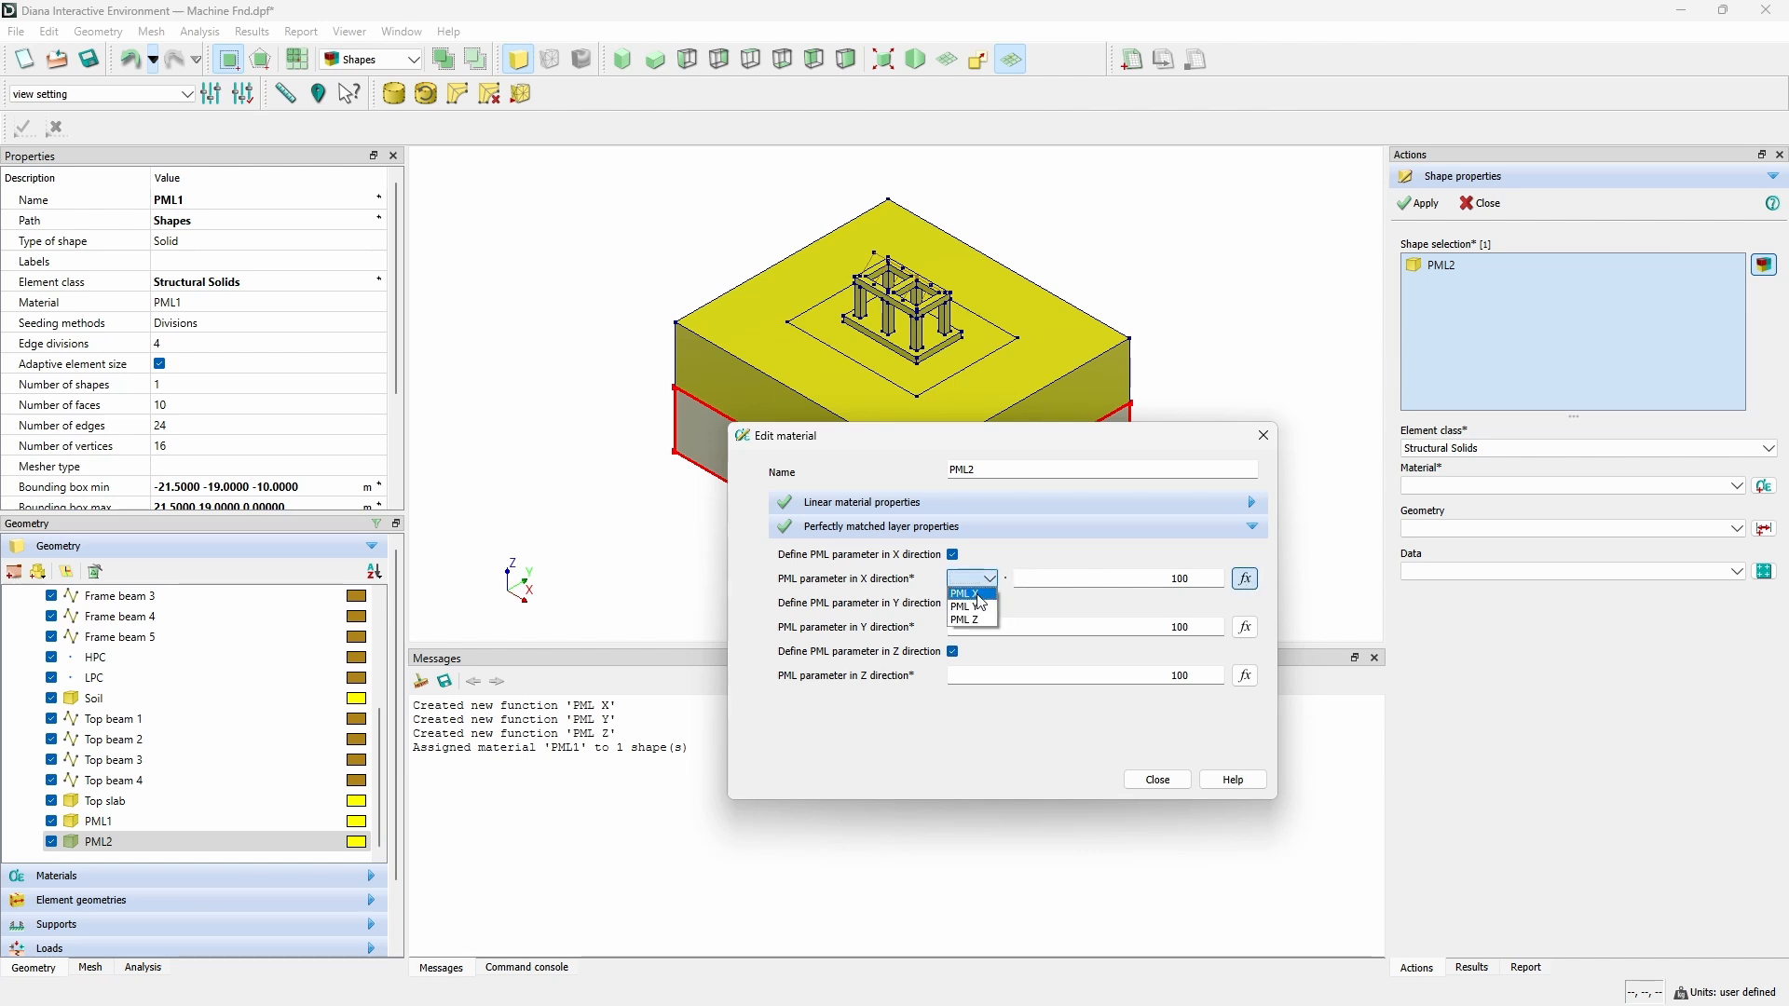
{"action": "left_click", "coordinate": [971, 594]}
{"action": "left_click", "coordinate": [1152, 627]}
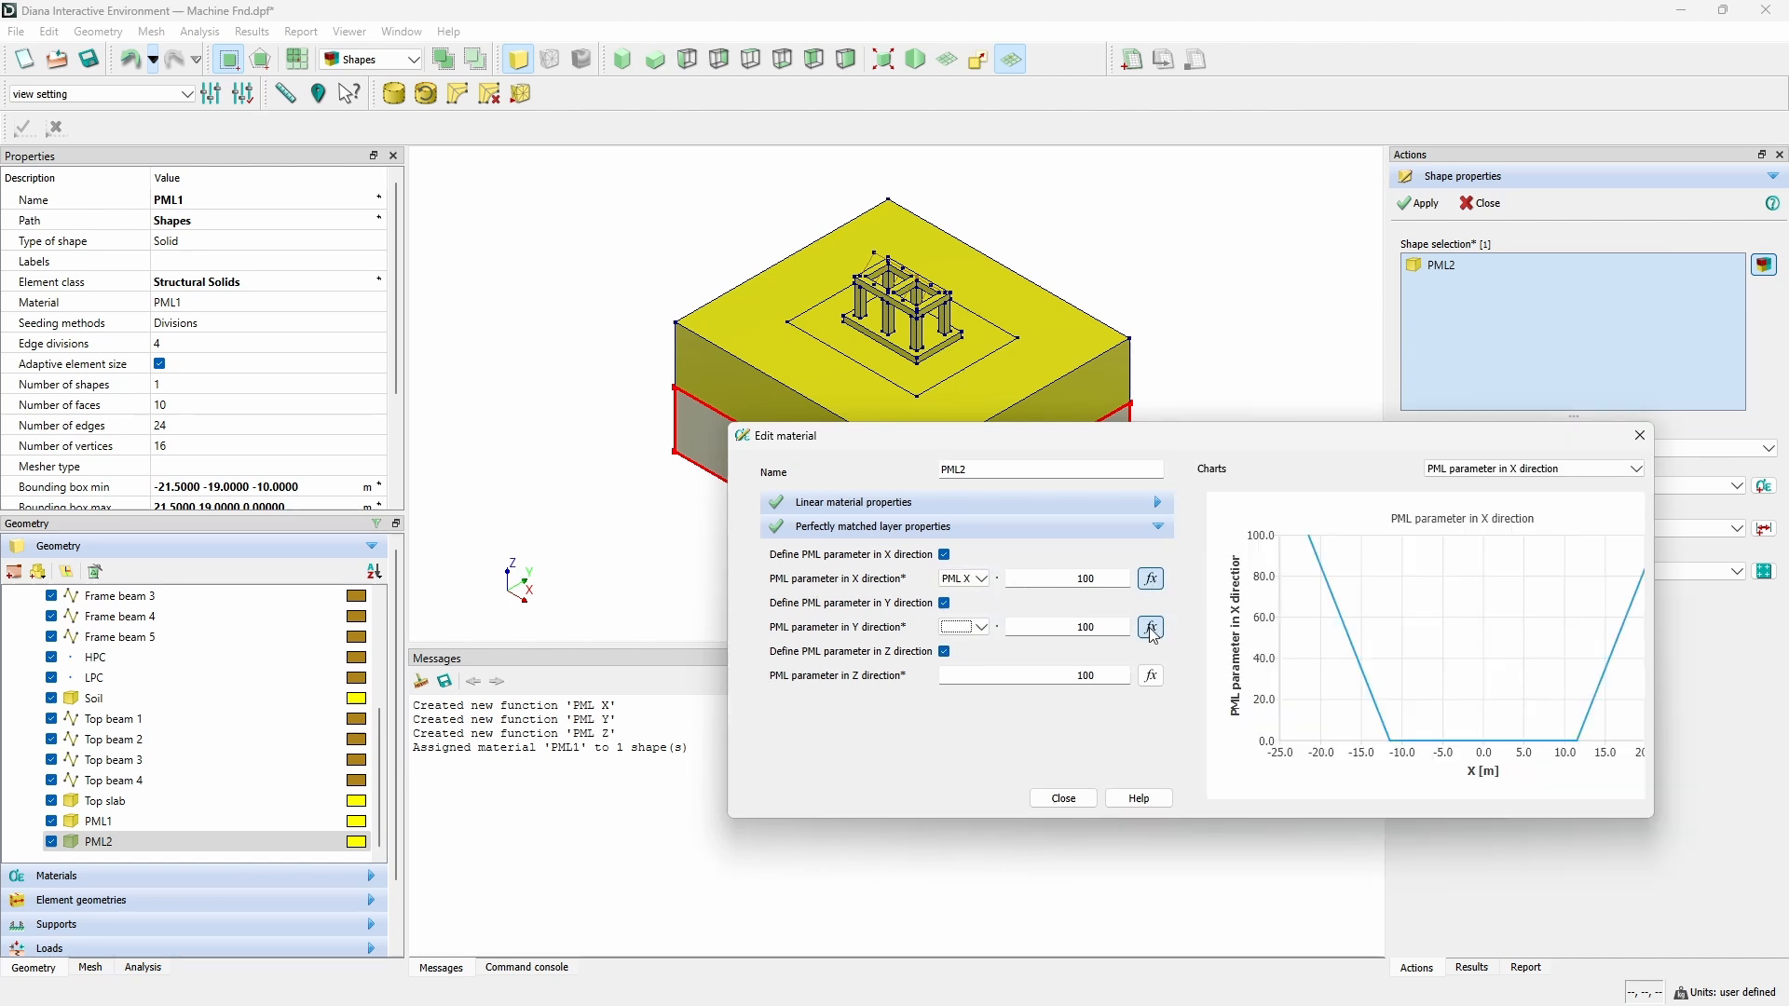
{"action": "left_click", "coordinate": [969, 627]}
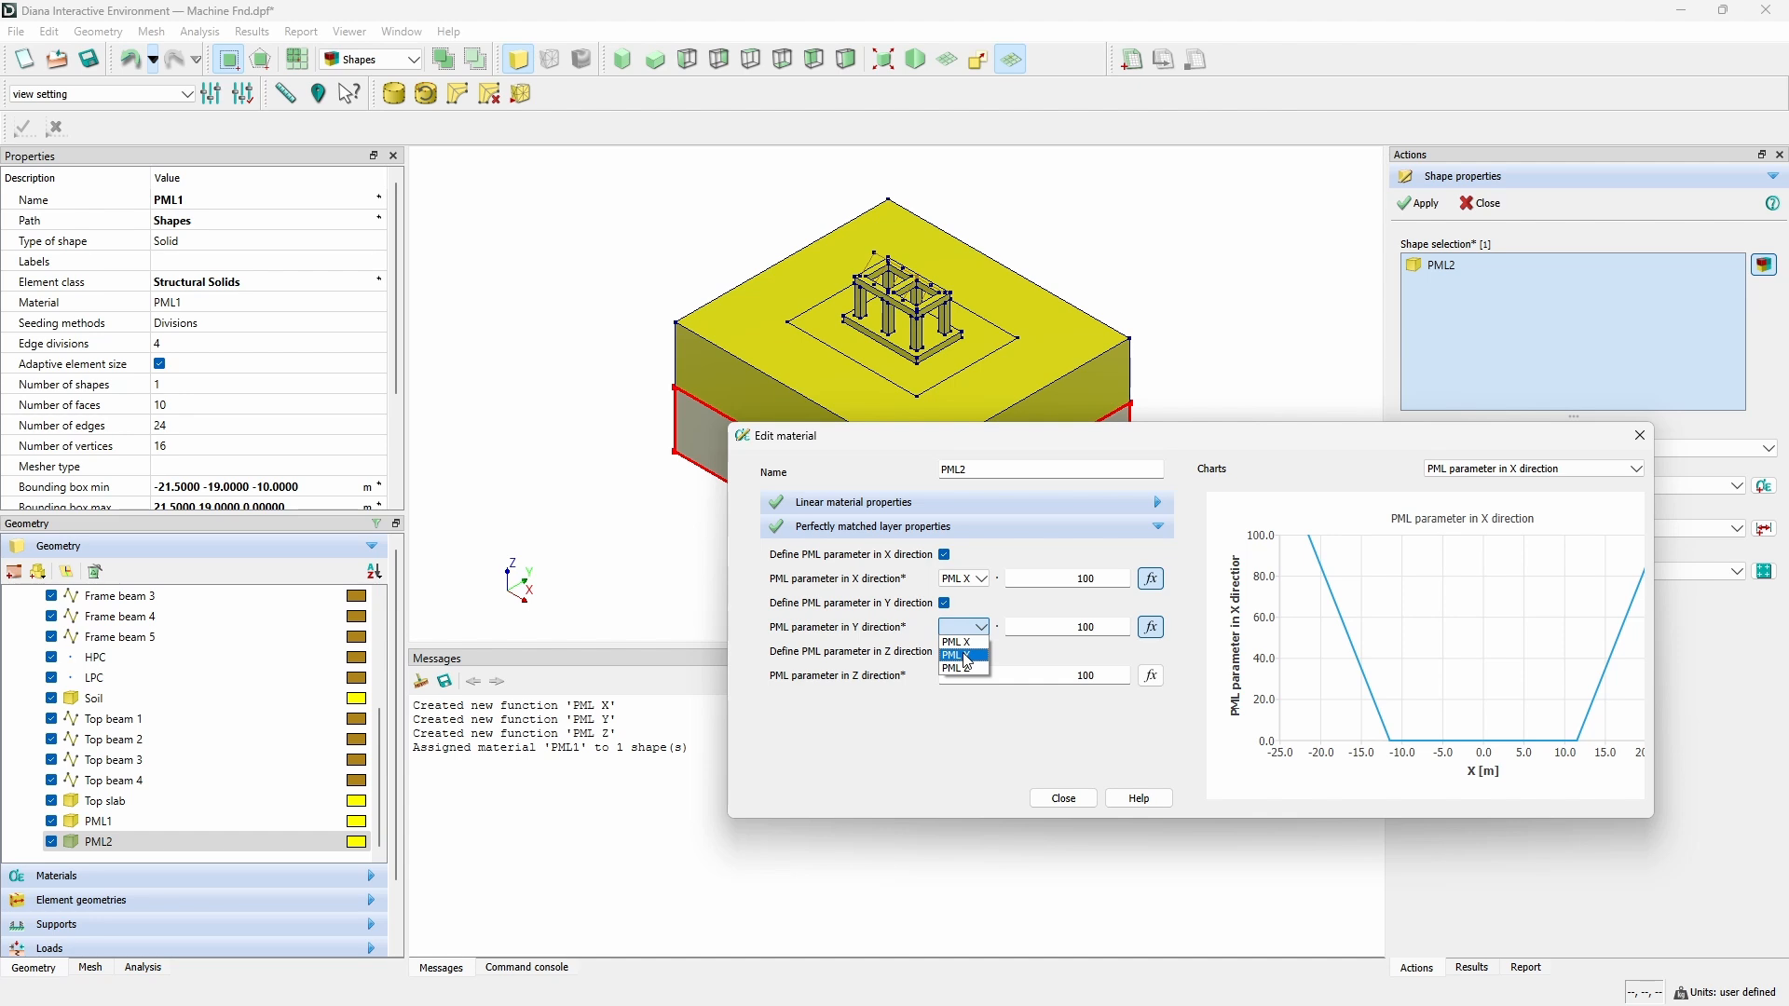
{"action": "left_click", "coordinate": [960, 655]}
{"action": "left_click", "coordinate": [1151, 675]}
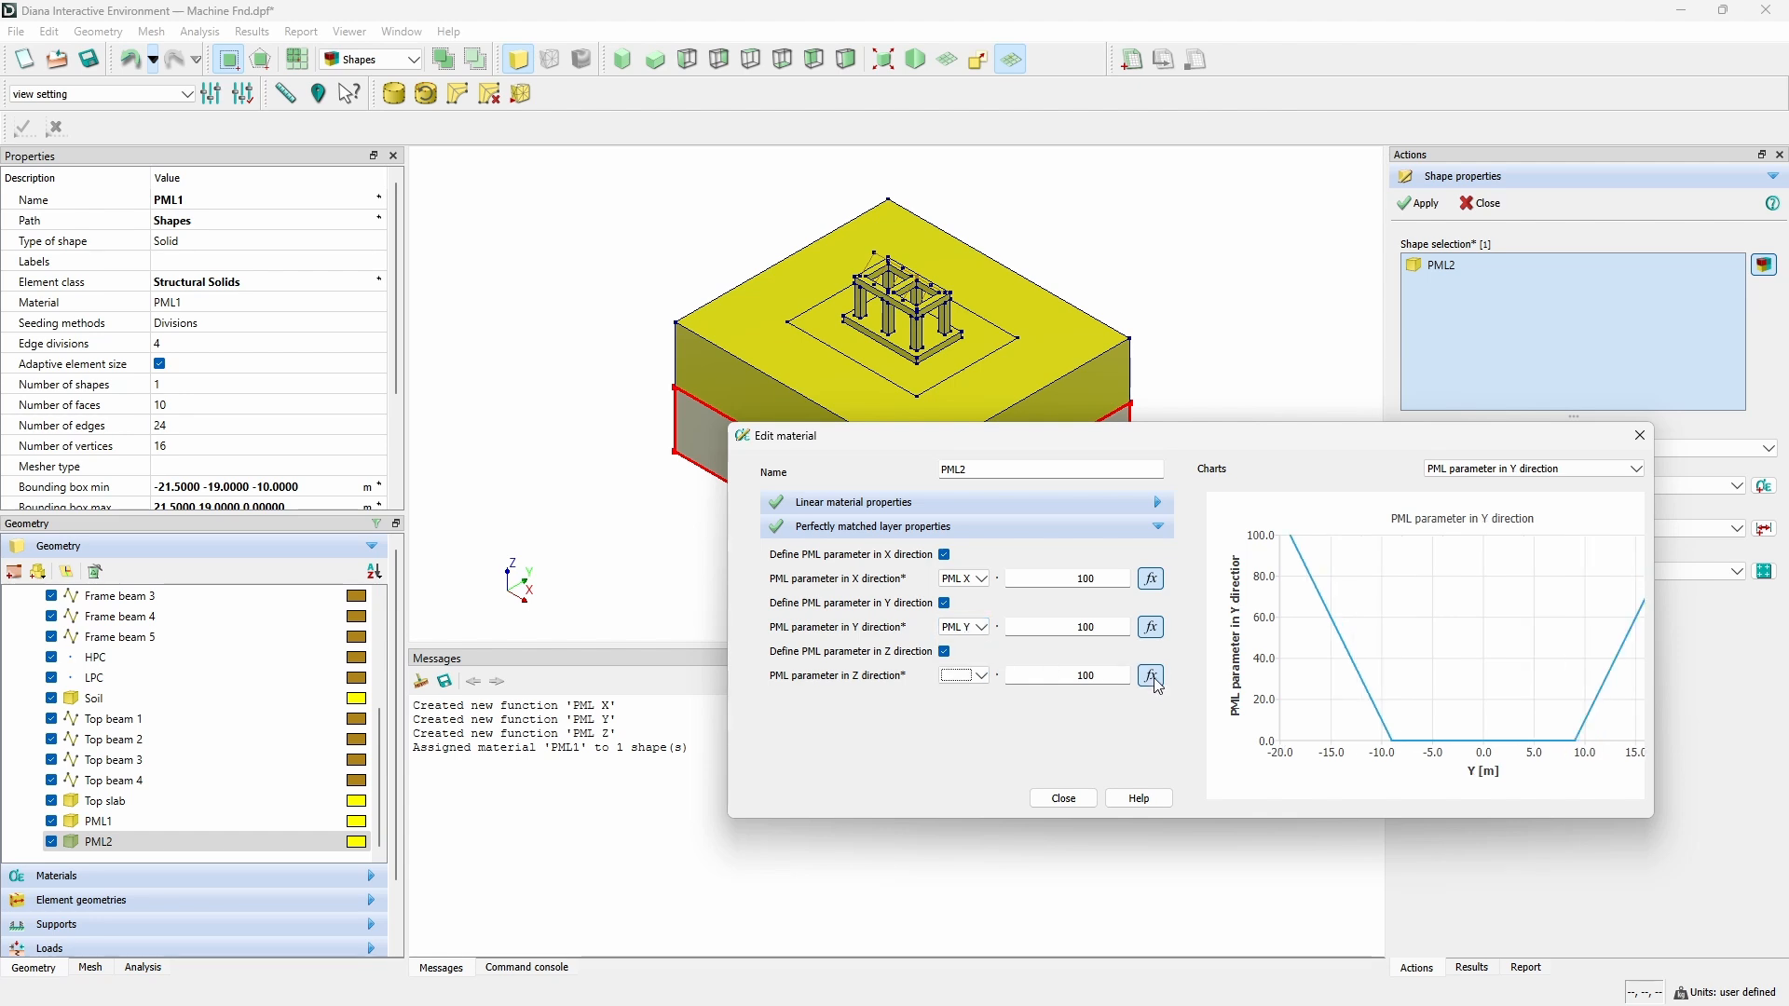
{"action": "left_click", "coordinate": [982, 676]}
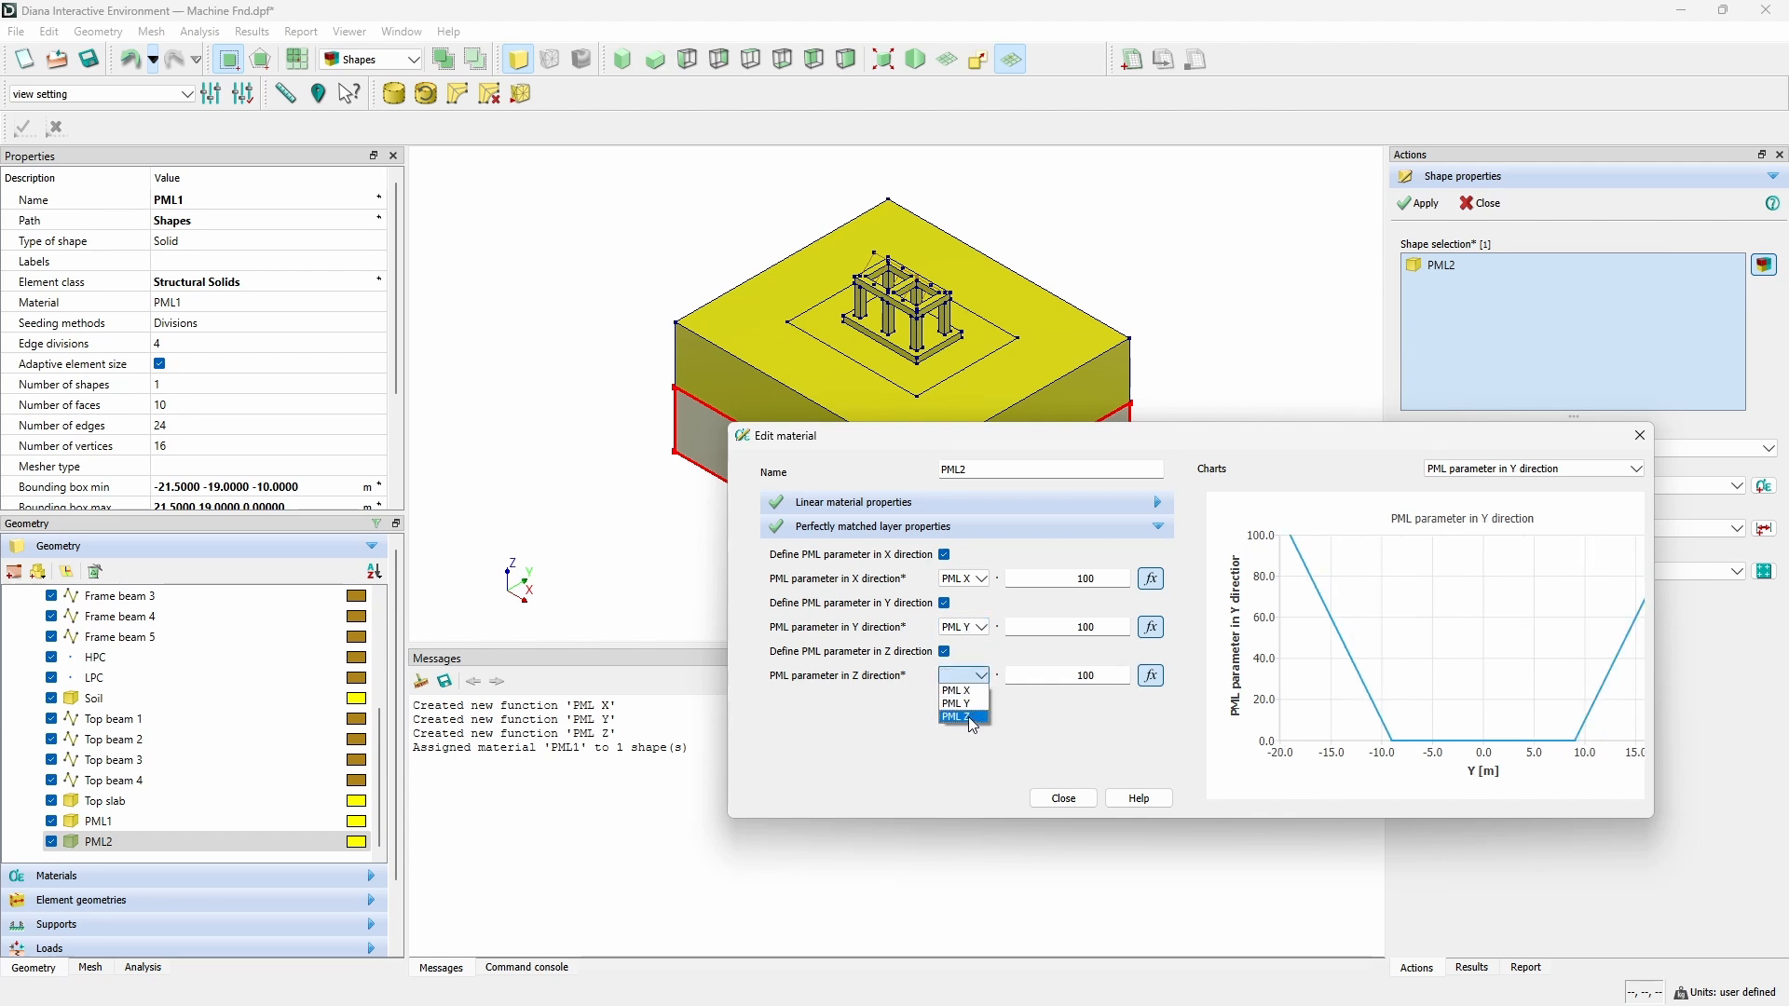
{"action": "left_click", "coordinate": [969, 710]}
{"action": "left_click", "coordinate": [1081, 800]}
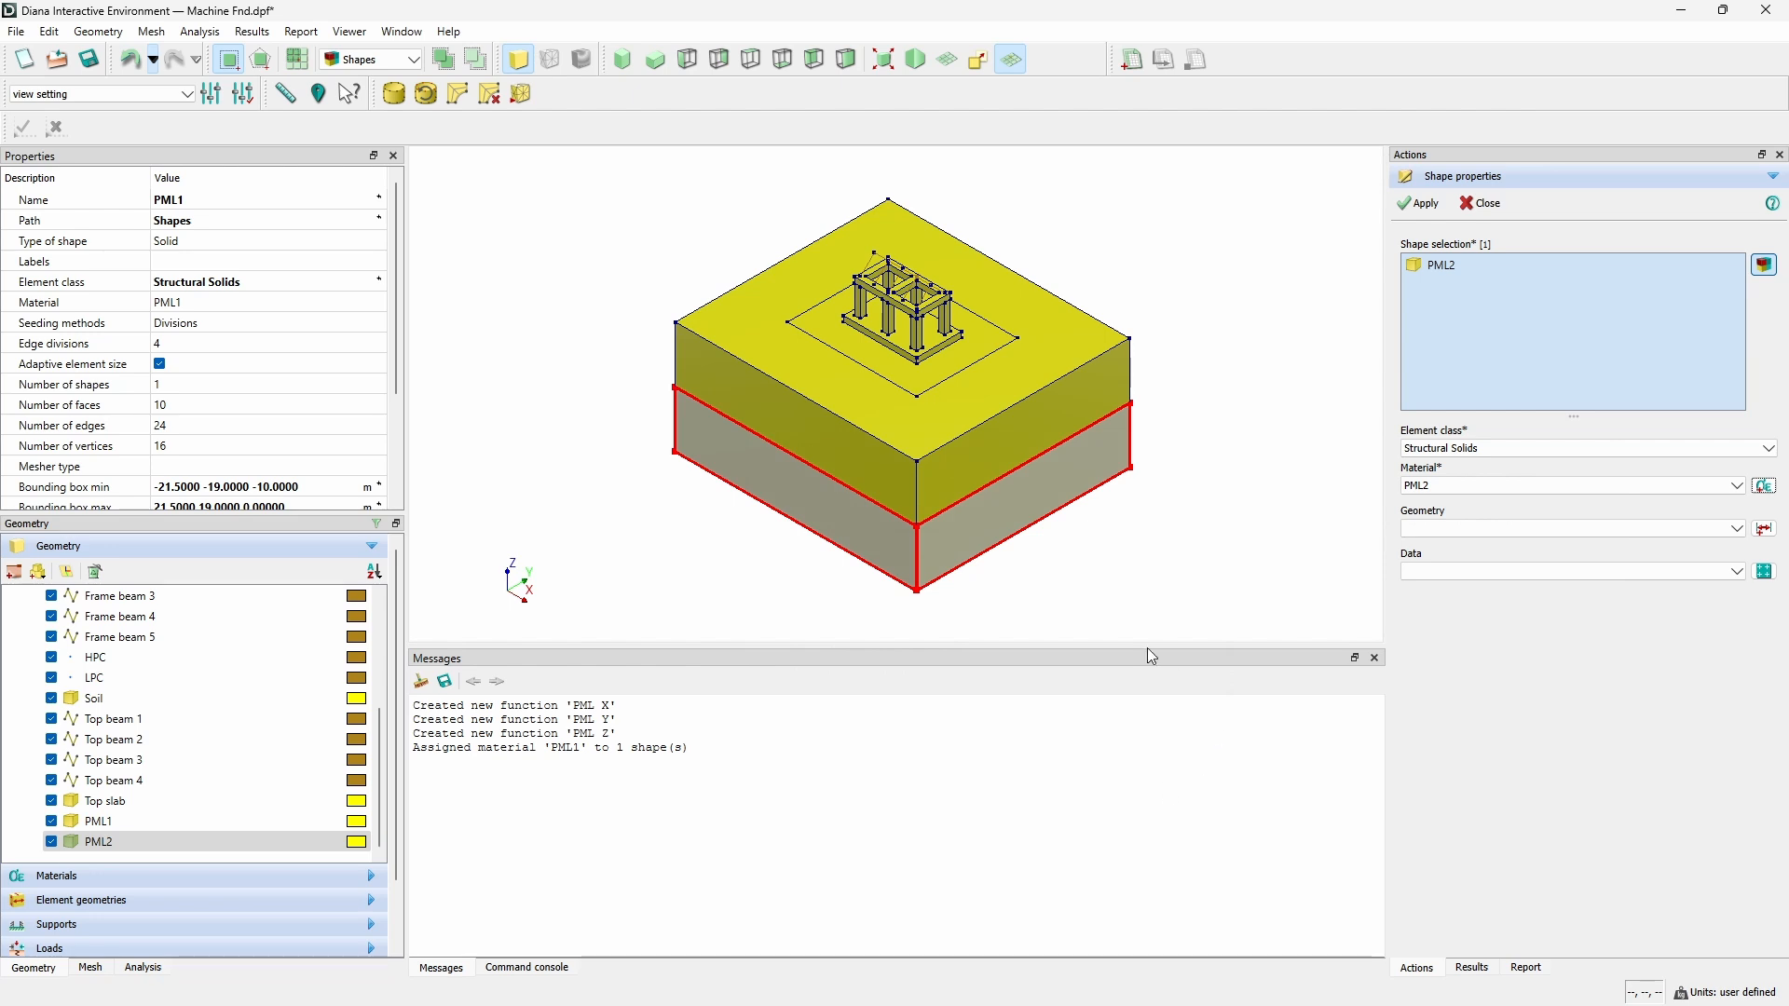
Assign the PML2 material with element class Structural Solids to the PML2 solid and close the shape properties.
{"action": "left_click", "coordinate": [1432, 210]}
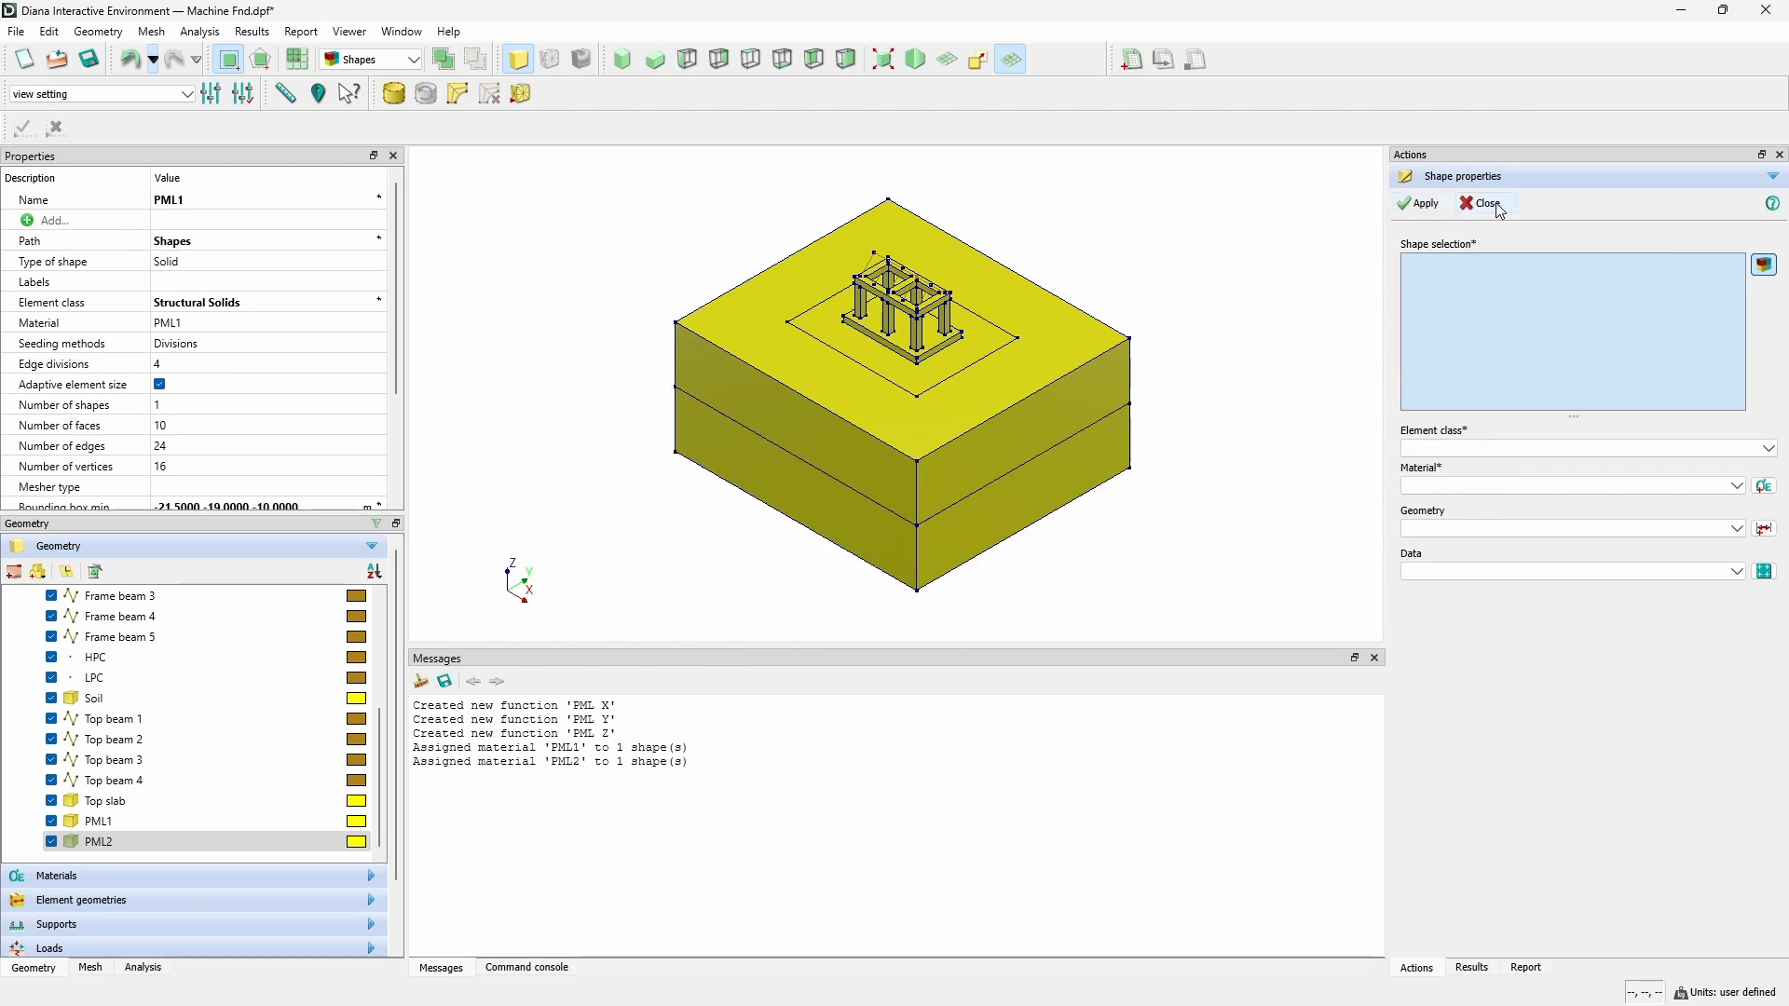
{"action": "left_click", "coordinate": [1483, 204]}
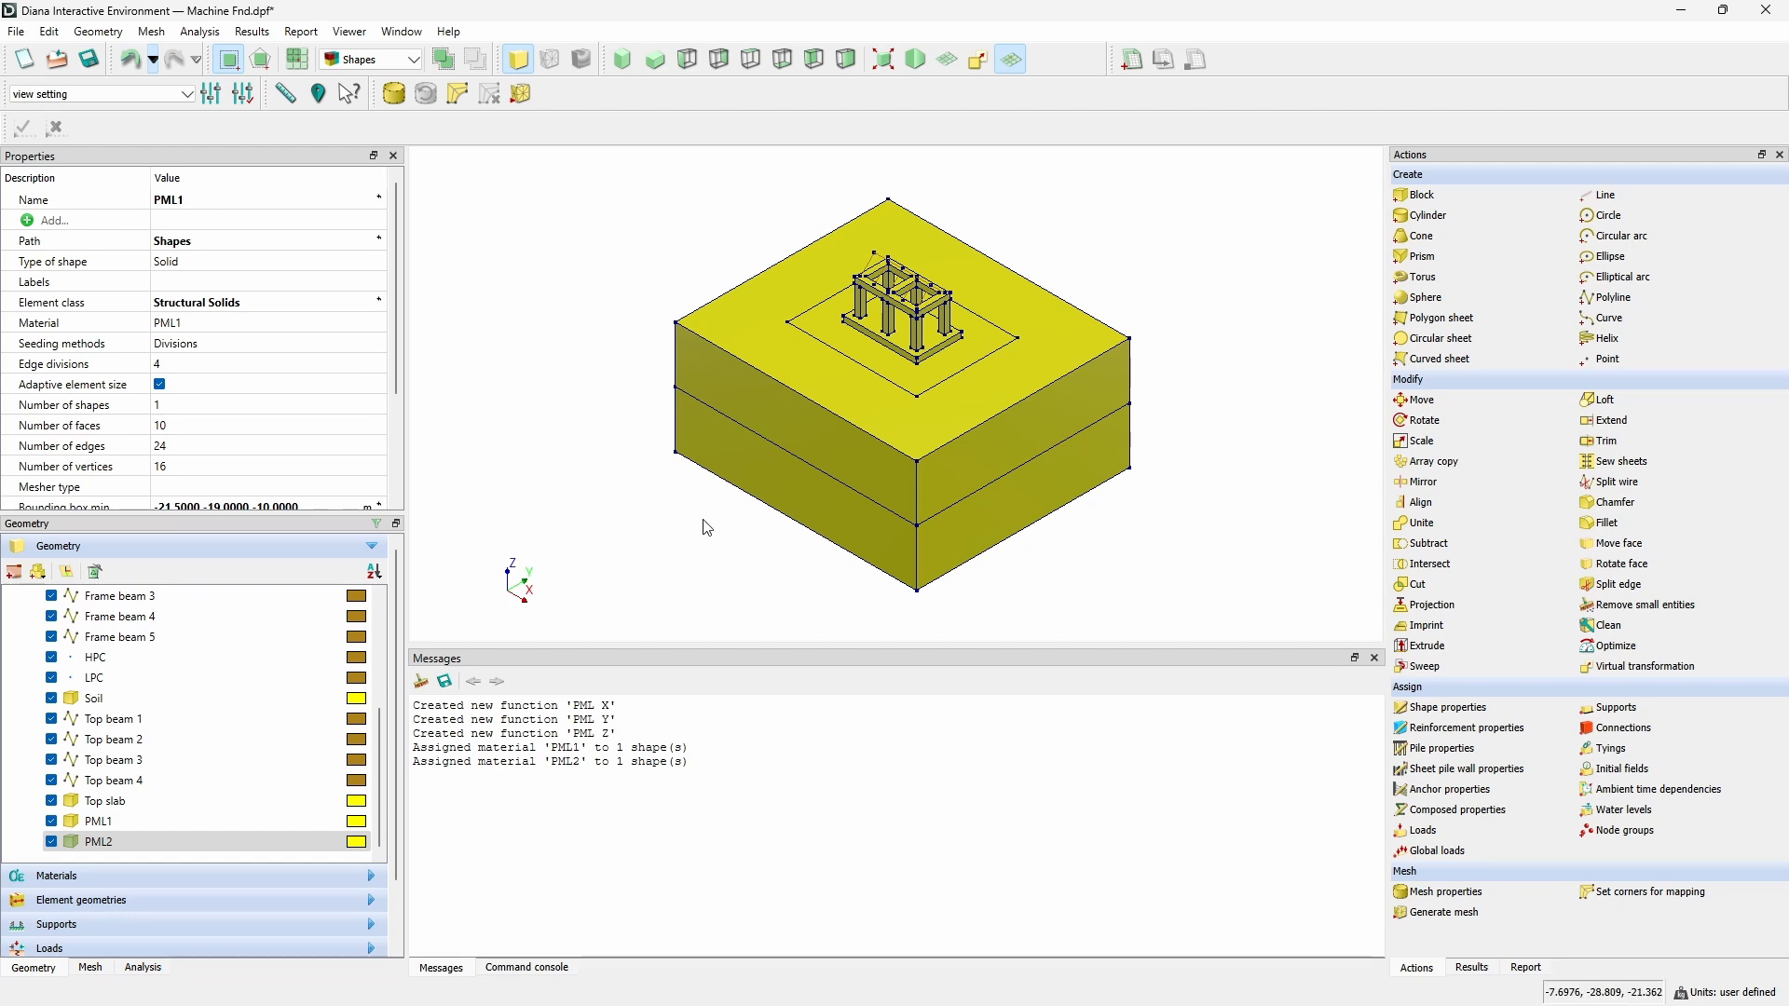
Start a new support named Support PML X and add a support set with the same name for it.
{"action": "left_click_drag", "start_coordinate": [1118, 438], "coordinate": [1082, 395]}
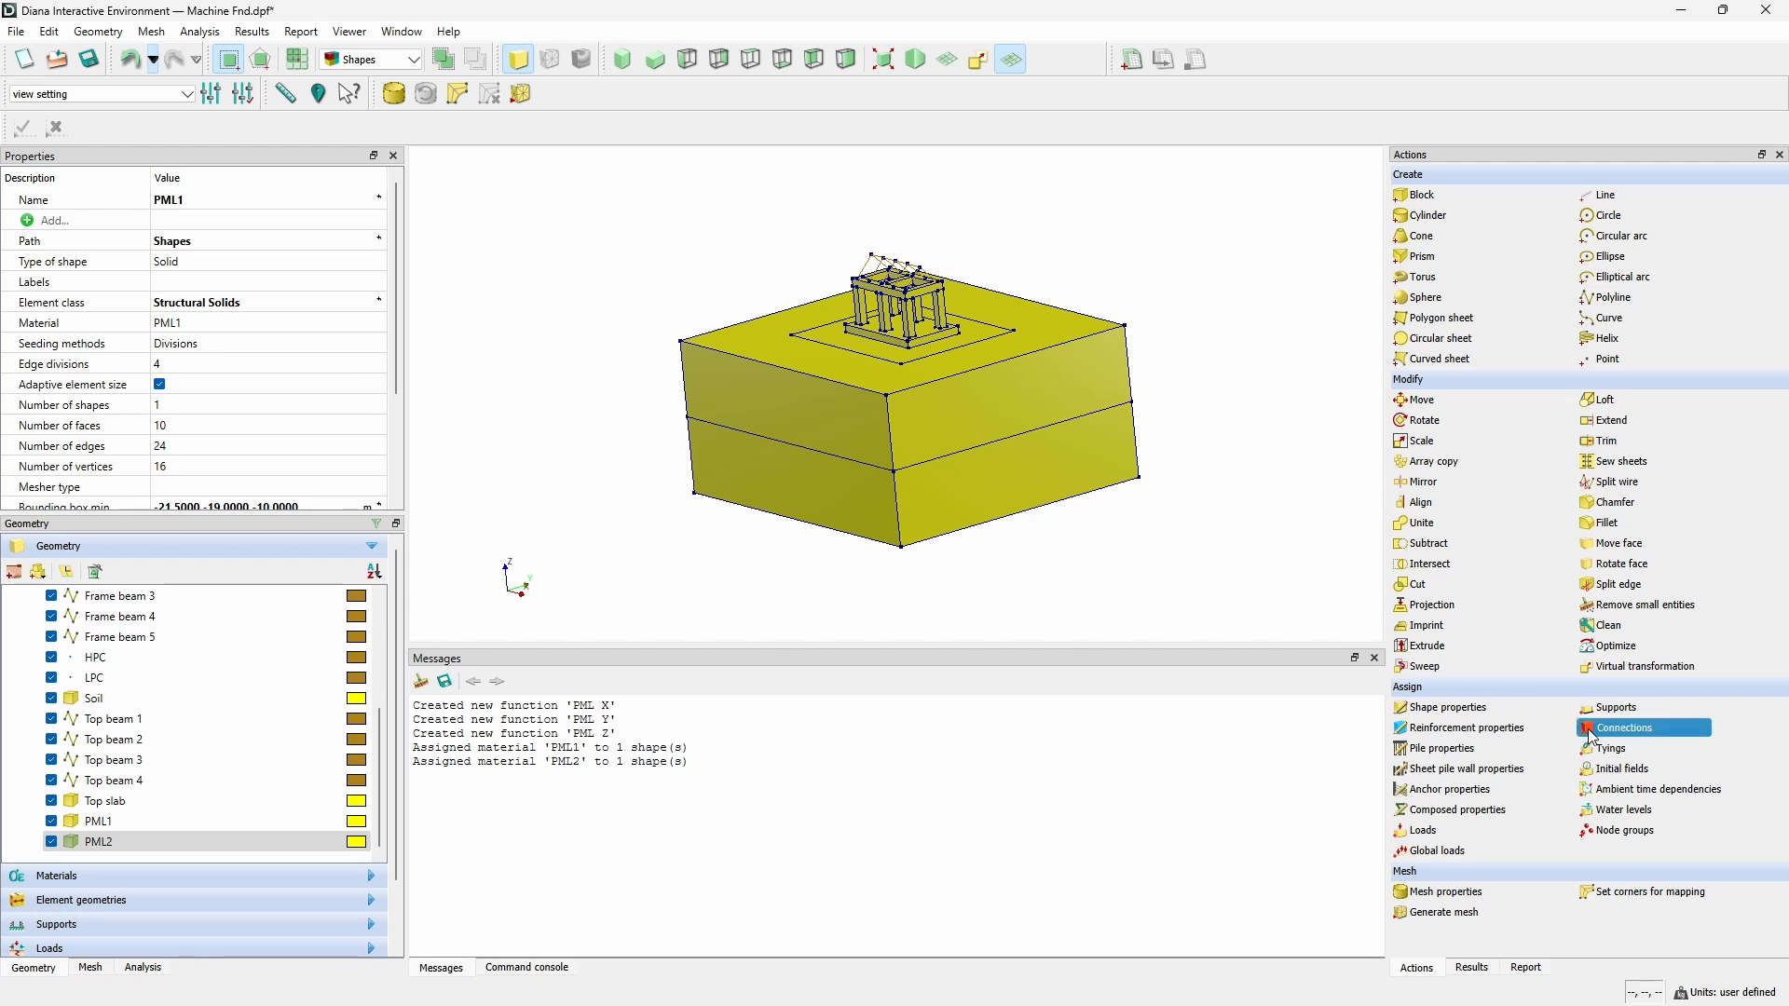
{"action": "left_click", "coordinate": [1614, 708]}
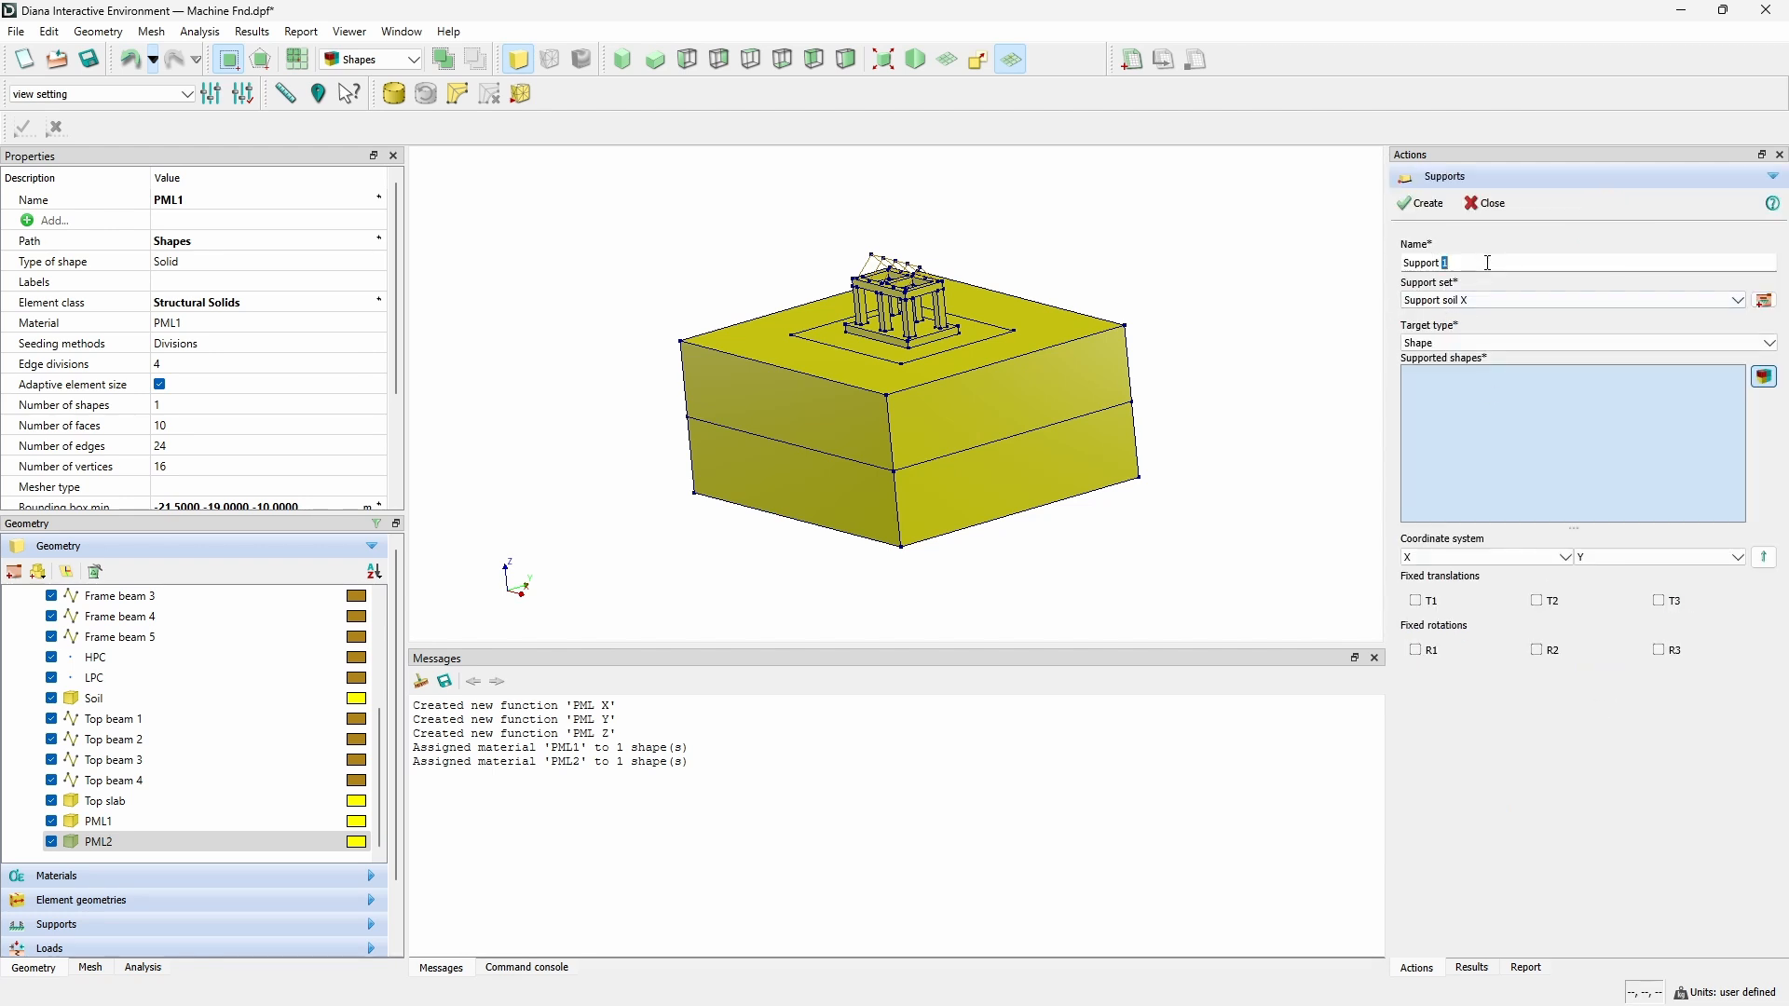
{"action": "type", "text": "p"}
{"action": "key", "text": "BackSpace"}
{"action": "type", "text": "PML X"}
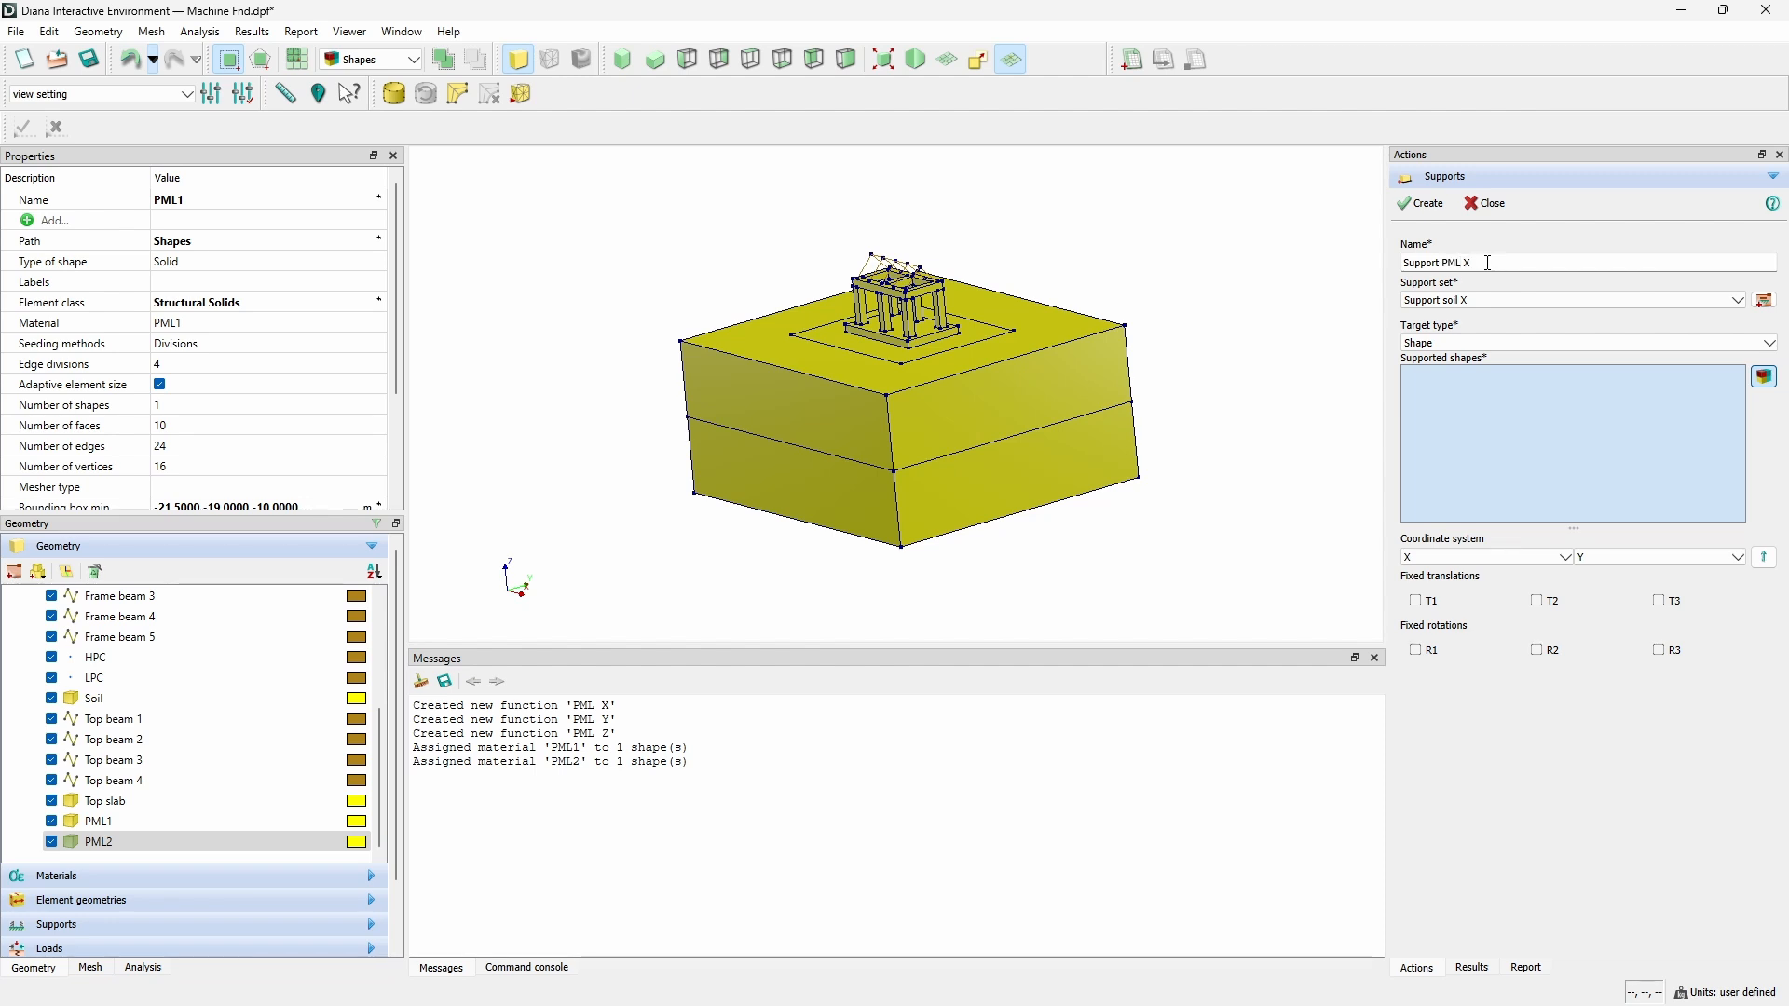
{"action": "left_click", "coordinate": [1414, 264], "text": "shift"}
{"action": "left_click", "coordinate": [1403, 264], "text": "shift"}
{"action": "key", "text": "ctrl+c"}
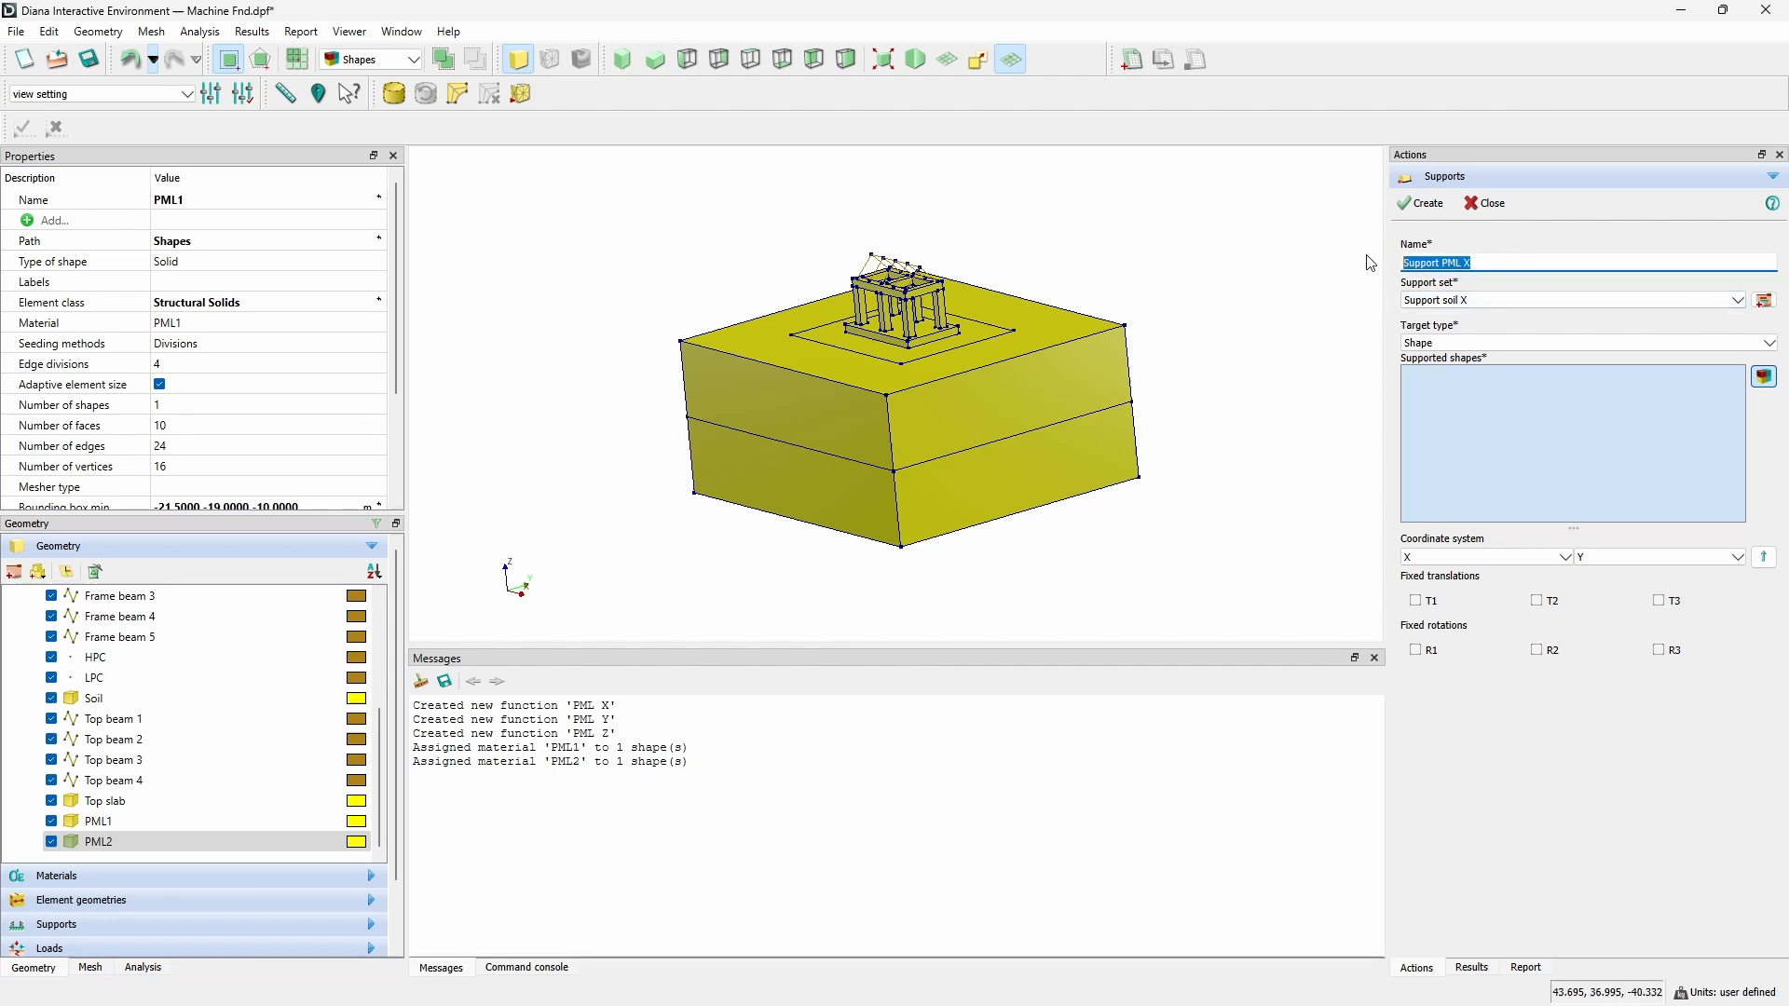
{"action": "left_click", "coordinate": [1764, 301]}
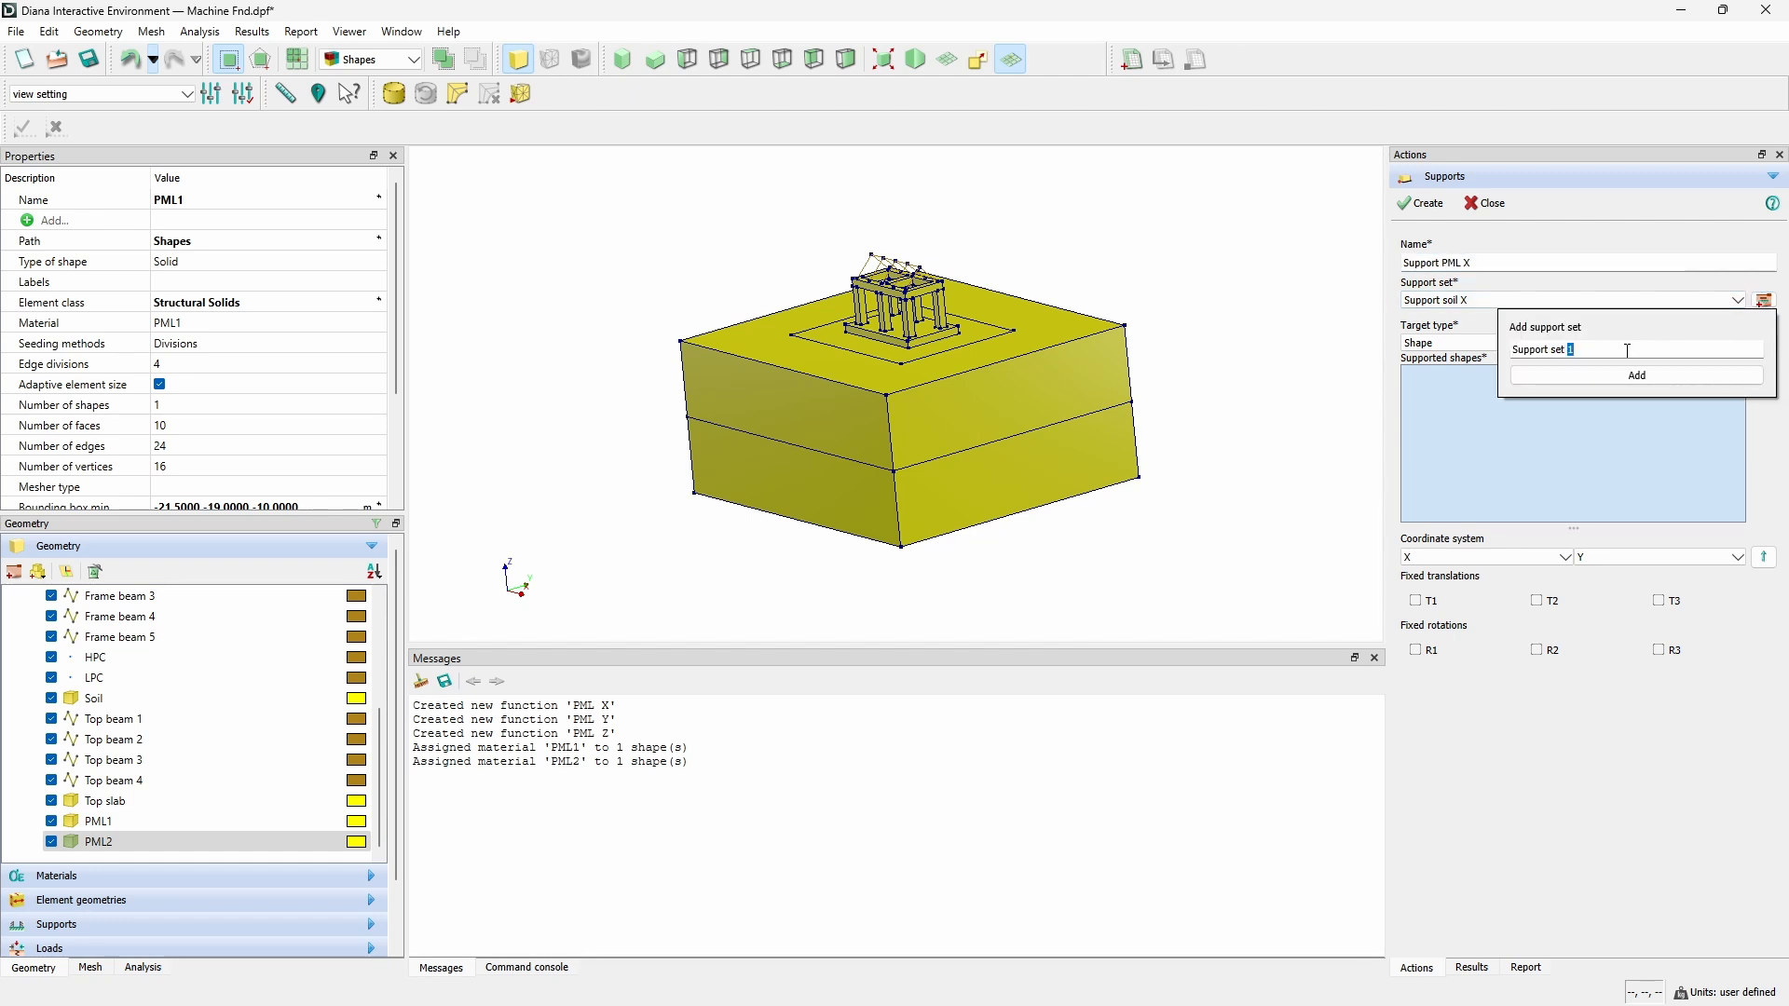
{"action": "key", "text": "ctrl+a"}
{"action": "key", "text": "ctrl+v"}
{"action": "left_click", "coordinate": [1625, 374]}
Target faces for the support and pick the outer X-side faces of PML1 and PML2 at both opposite ends.
{"action": "left_click", "coordinate": [1575, 343]}
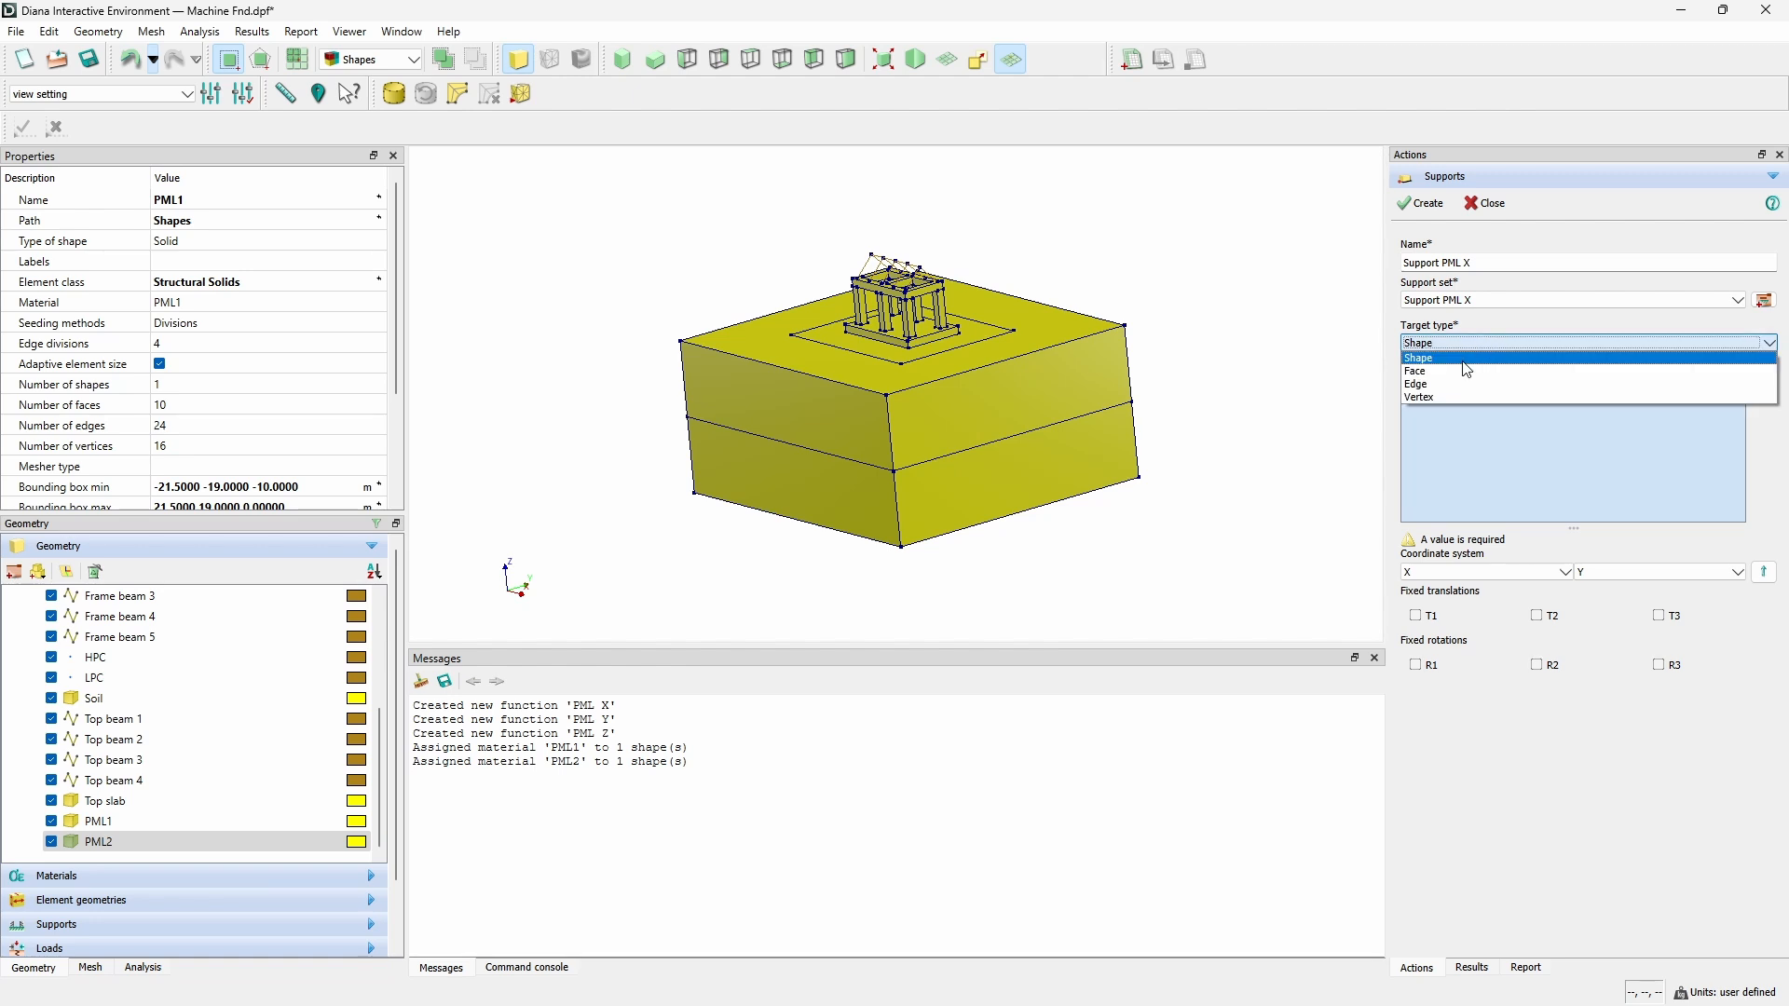
{"action": "left_click", "coordinate": [1457, 365]}
{"action": "middle_click_drag", "start_coordinate": [1007, 479], "coordinate": [1094, 504]}
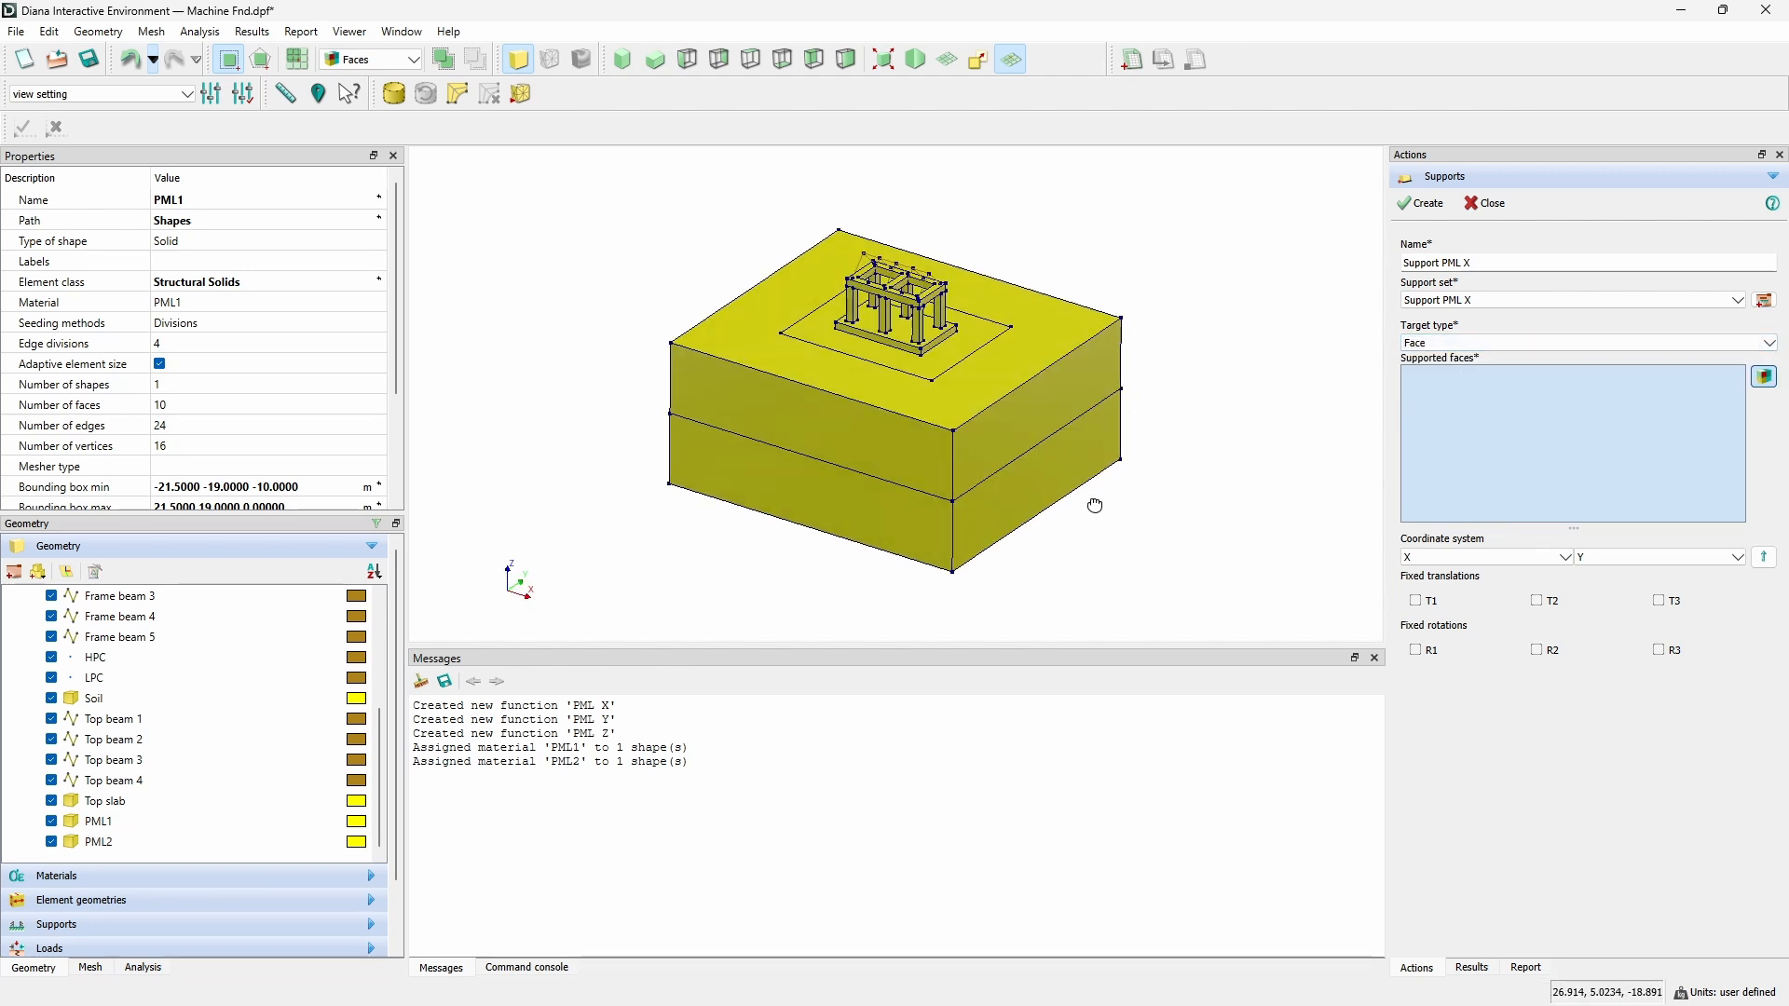
{"action": "left_click", "coordinate": [1027, 411]}
{"action": "left_click", "coordinate": [1032, 486]}
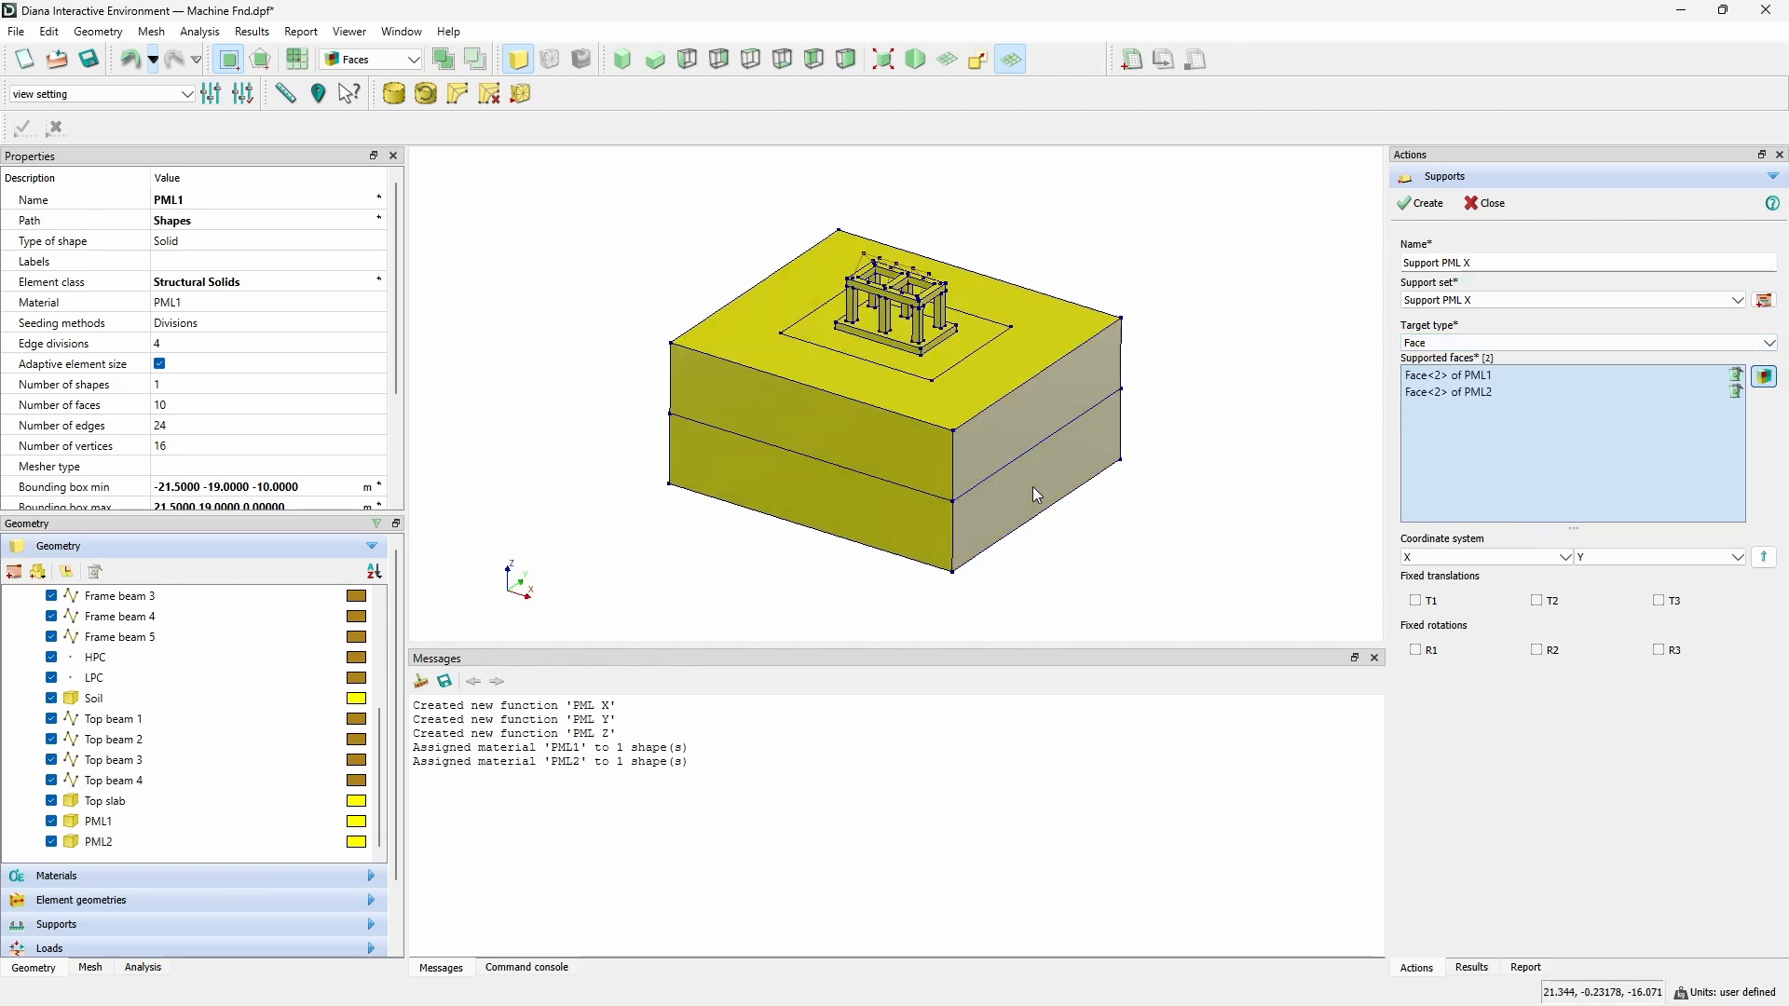
{"action": "middle_click_drag", "start_coordinate": [1032, 486], "coordinate": [1094, 469]}
{"action": "left_click", "coordinate": [798, 377]}
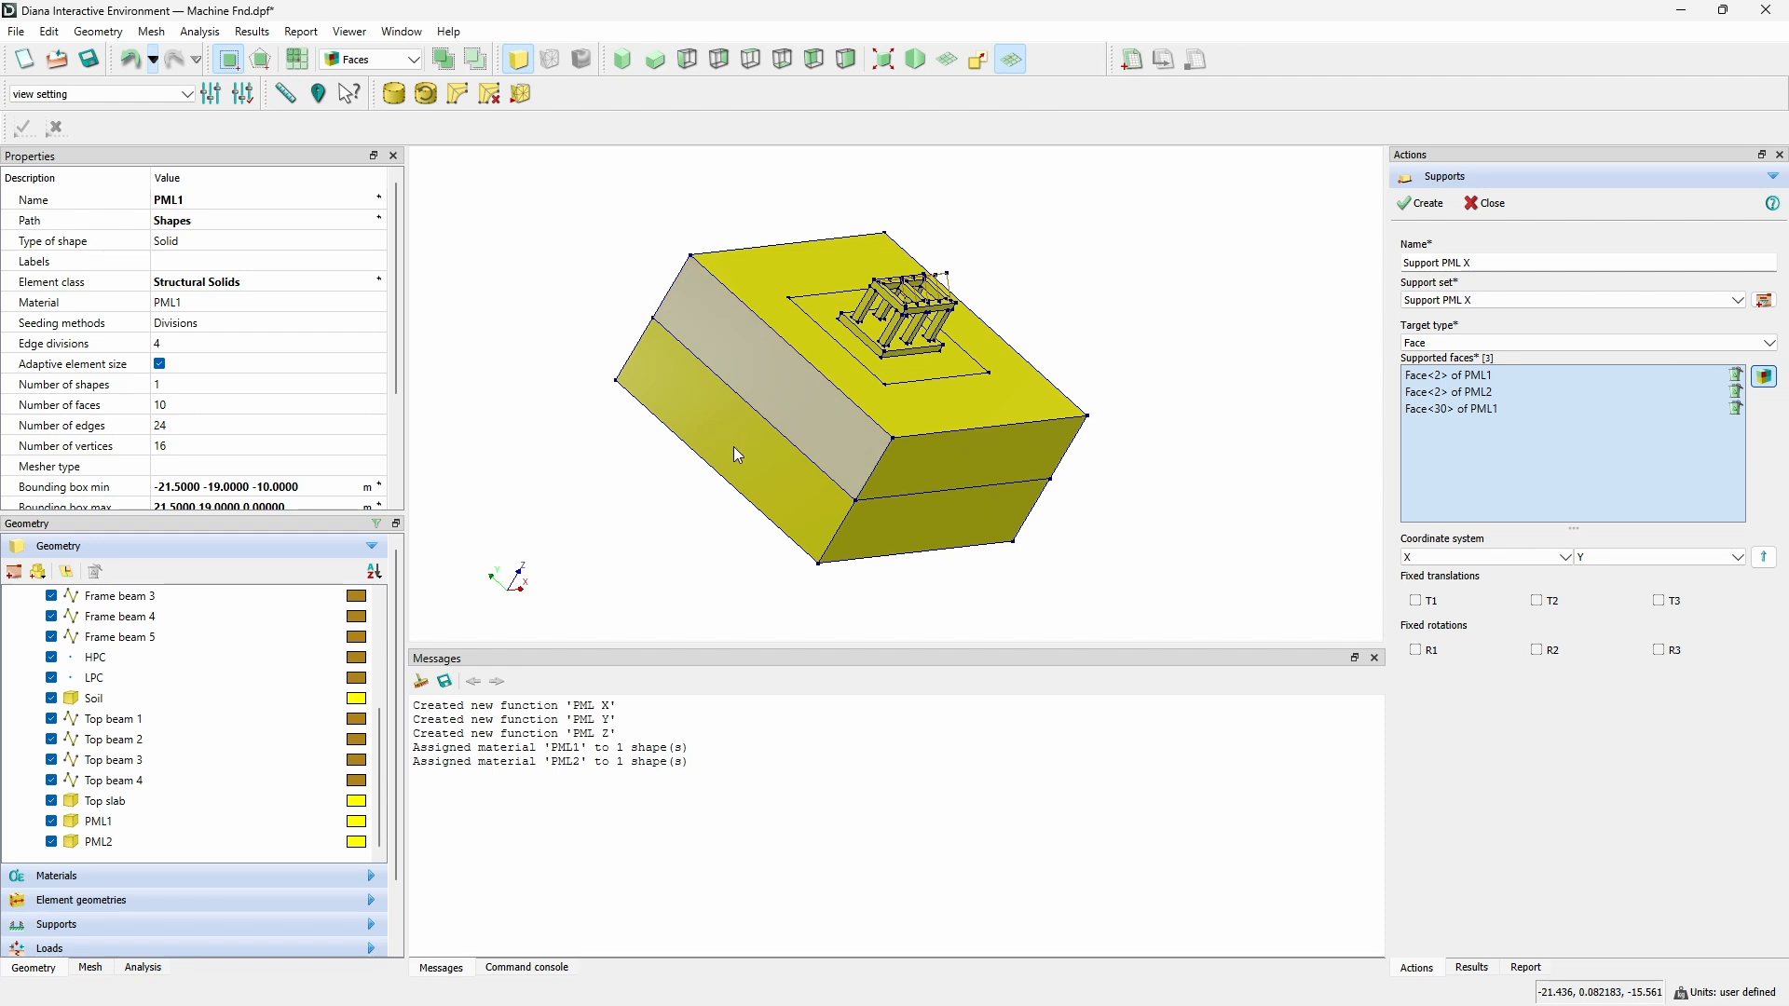
{"action": "left_click", "coordinate": [734, 445]}
Fix translation T1 on the selected faces and create the Support PML X support.
{"action": "left_click", "coordinate": [622, 61]}
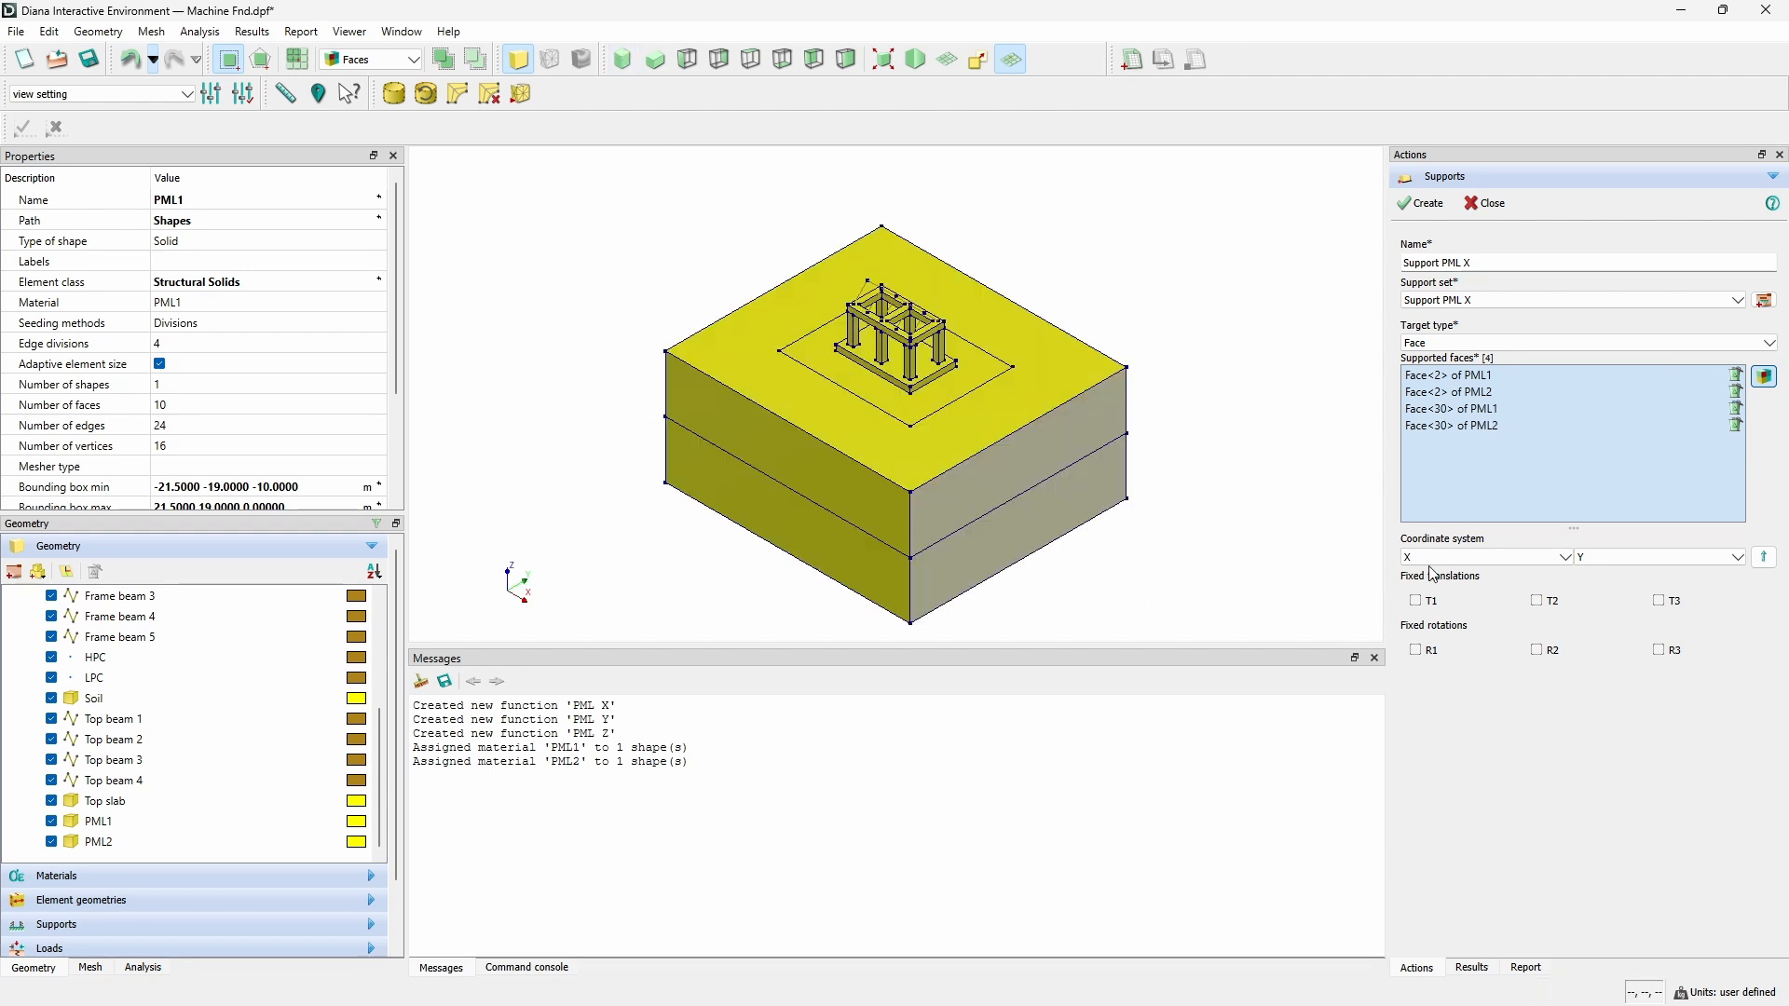
{"action": "left_click", "coordinate": [1416, 602]}
{"action": "left_click", "coordinate": [1431, 206]}
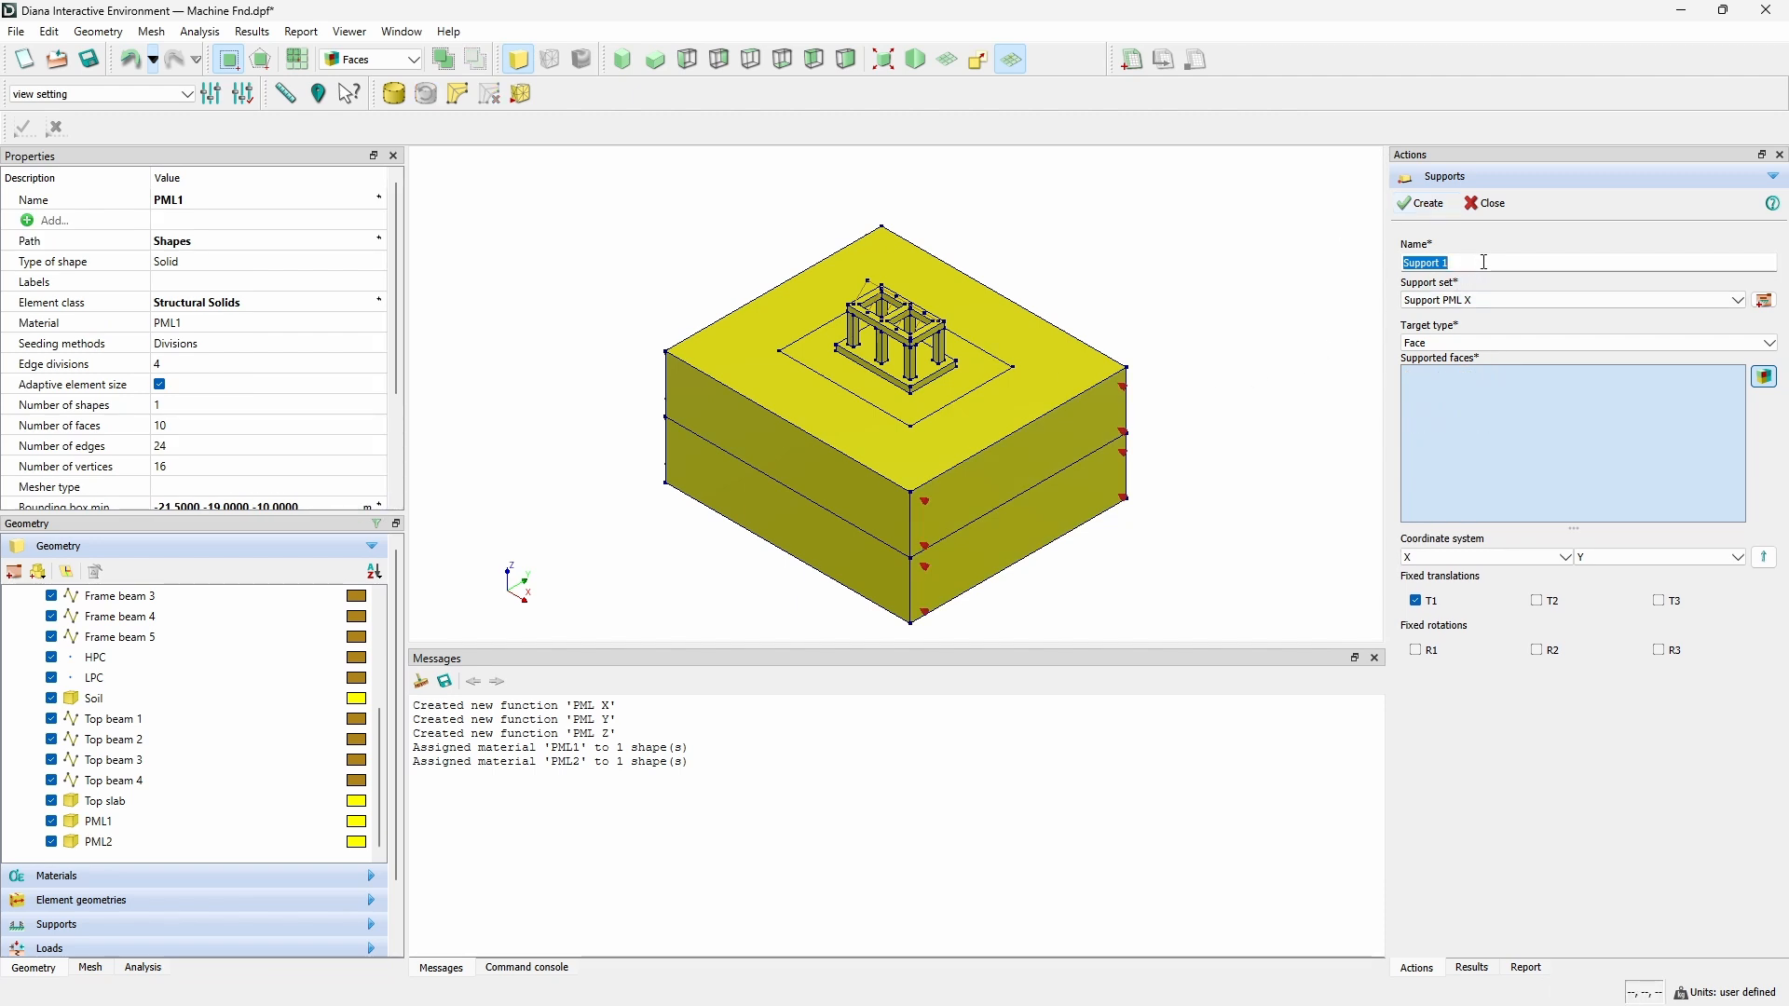
Name the next support Support PML Y and add a support set with the same name.
{"action": "key", "text": "ctrl+v"}
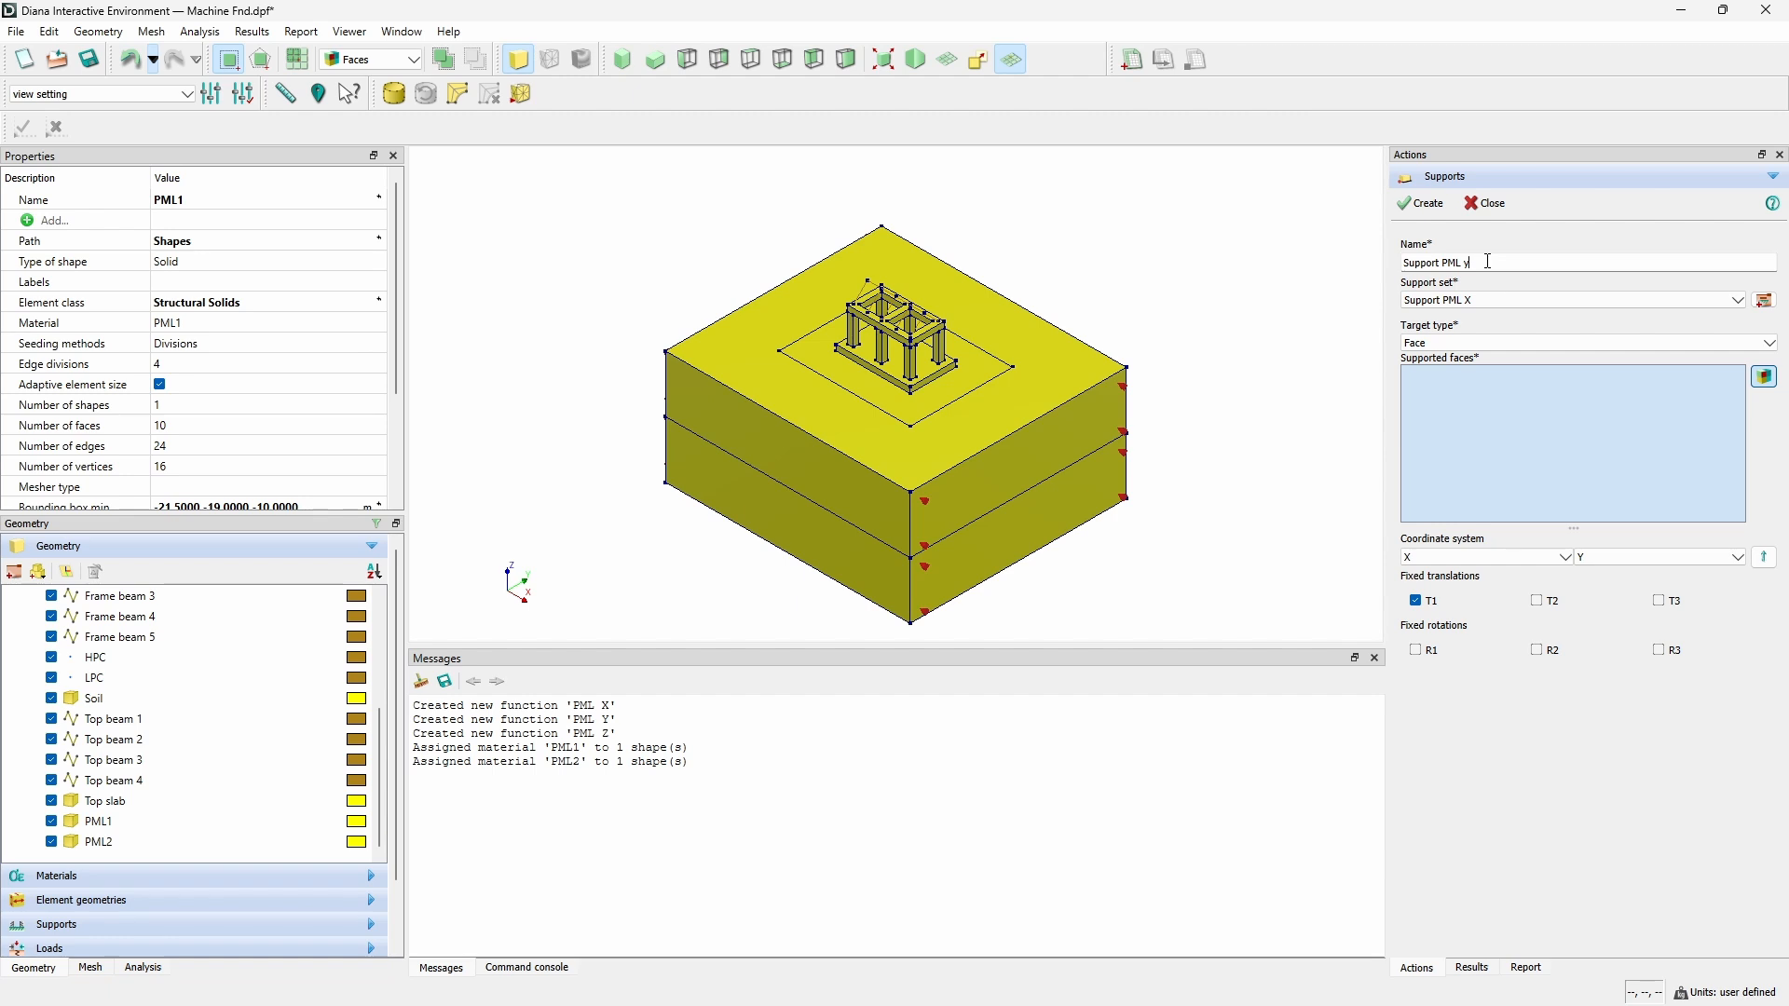
{"action": "left_click", "coordinate": [1765, 300]}
{"action": "triple_click", "coordinate": [1585, 351]}
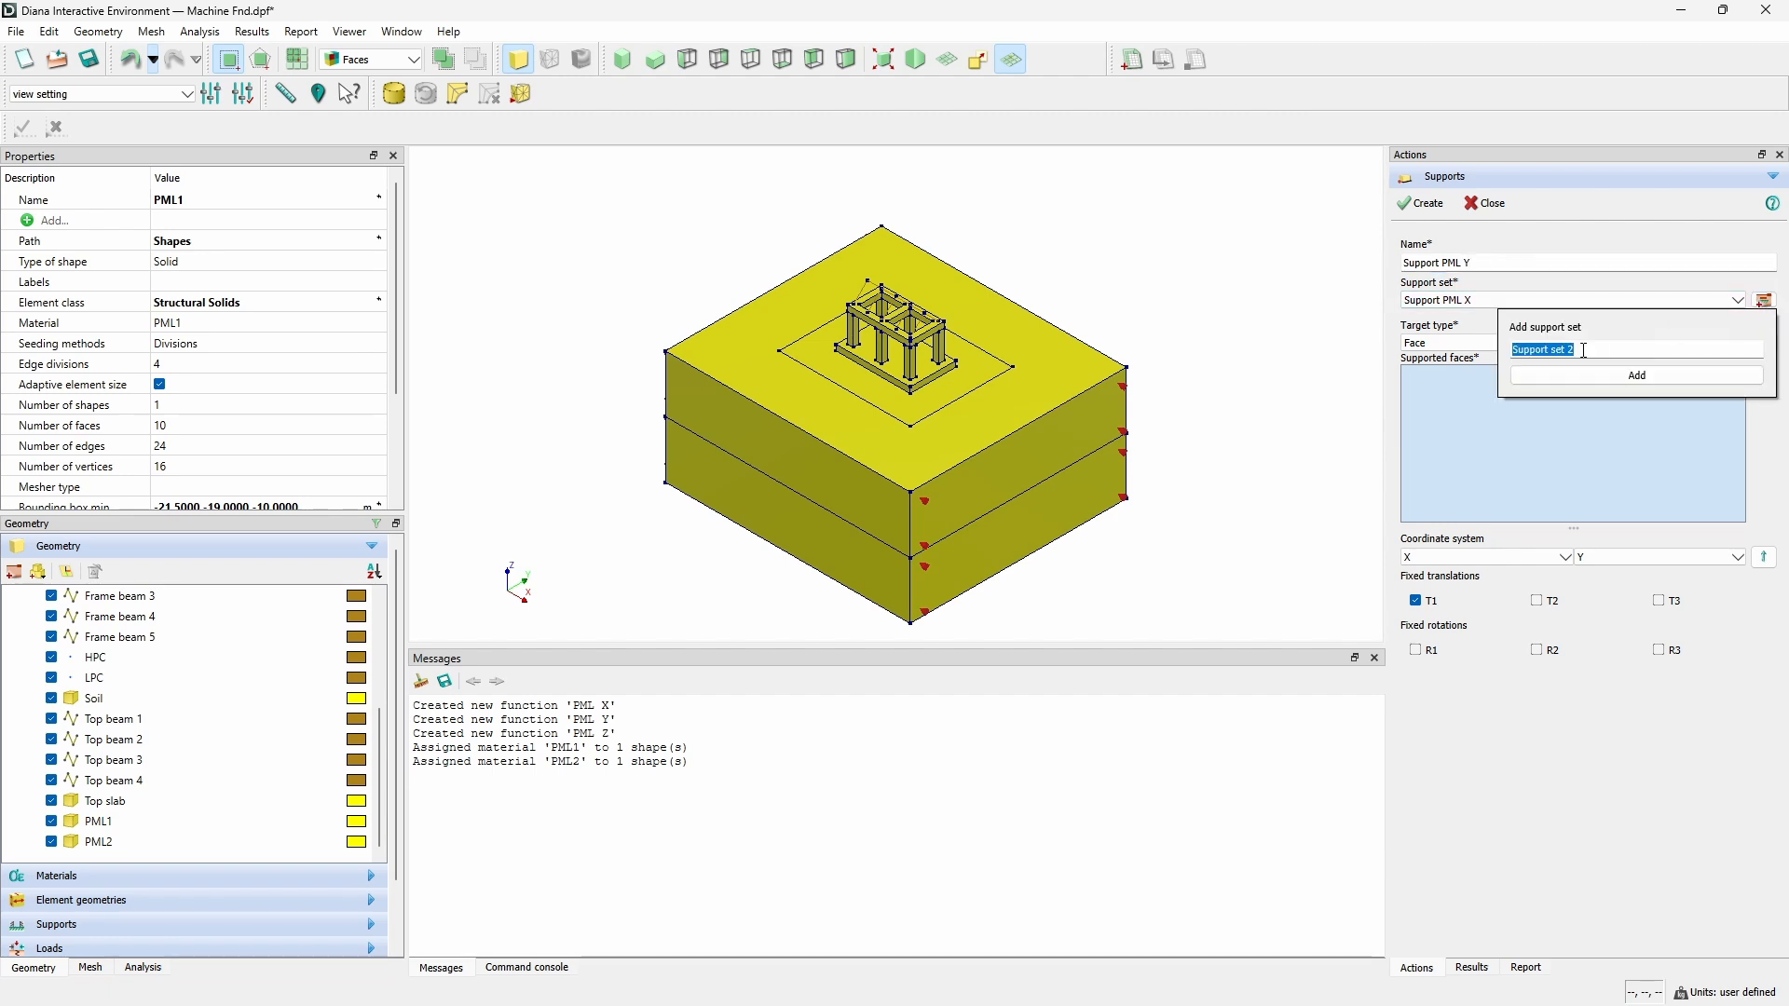
{"action": "key", "text": "ctrl+v"}
{"action": "left_click", "coordinate": [1591, 373]}
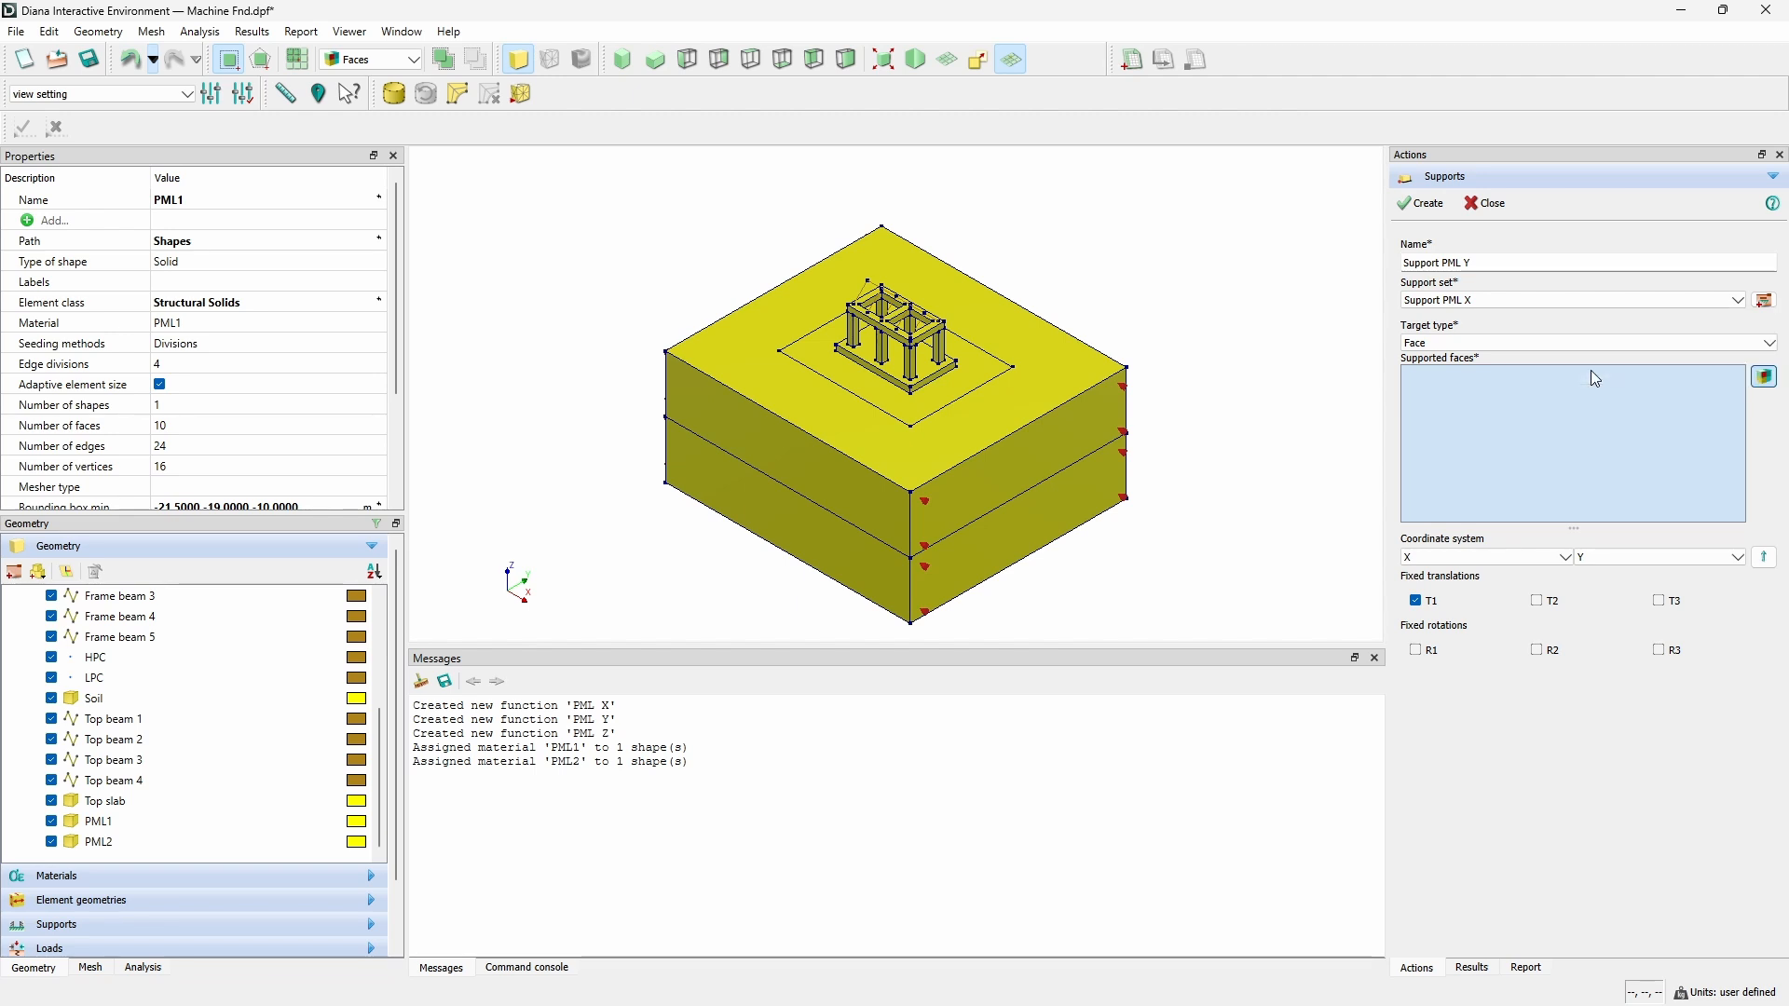
Pick the outer Y-side faces of PML1 and PML2 on both opposite sides as the supported faces.
{"action": "left_click", "coordinate": [857, 480]}
{"action": "left_click", "coordinate": [808, 529]}
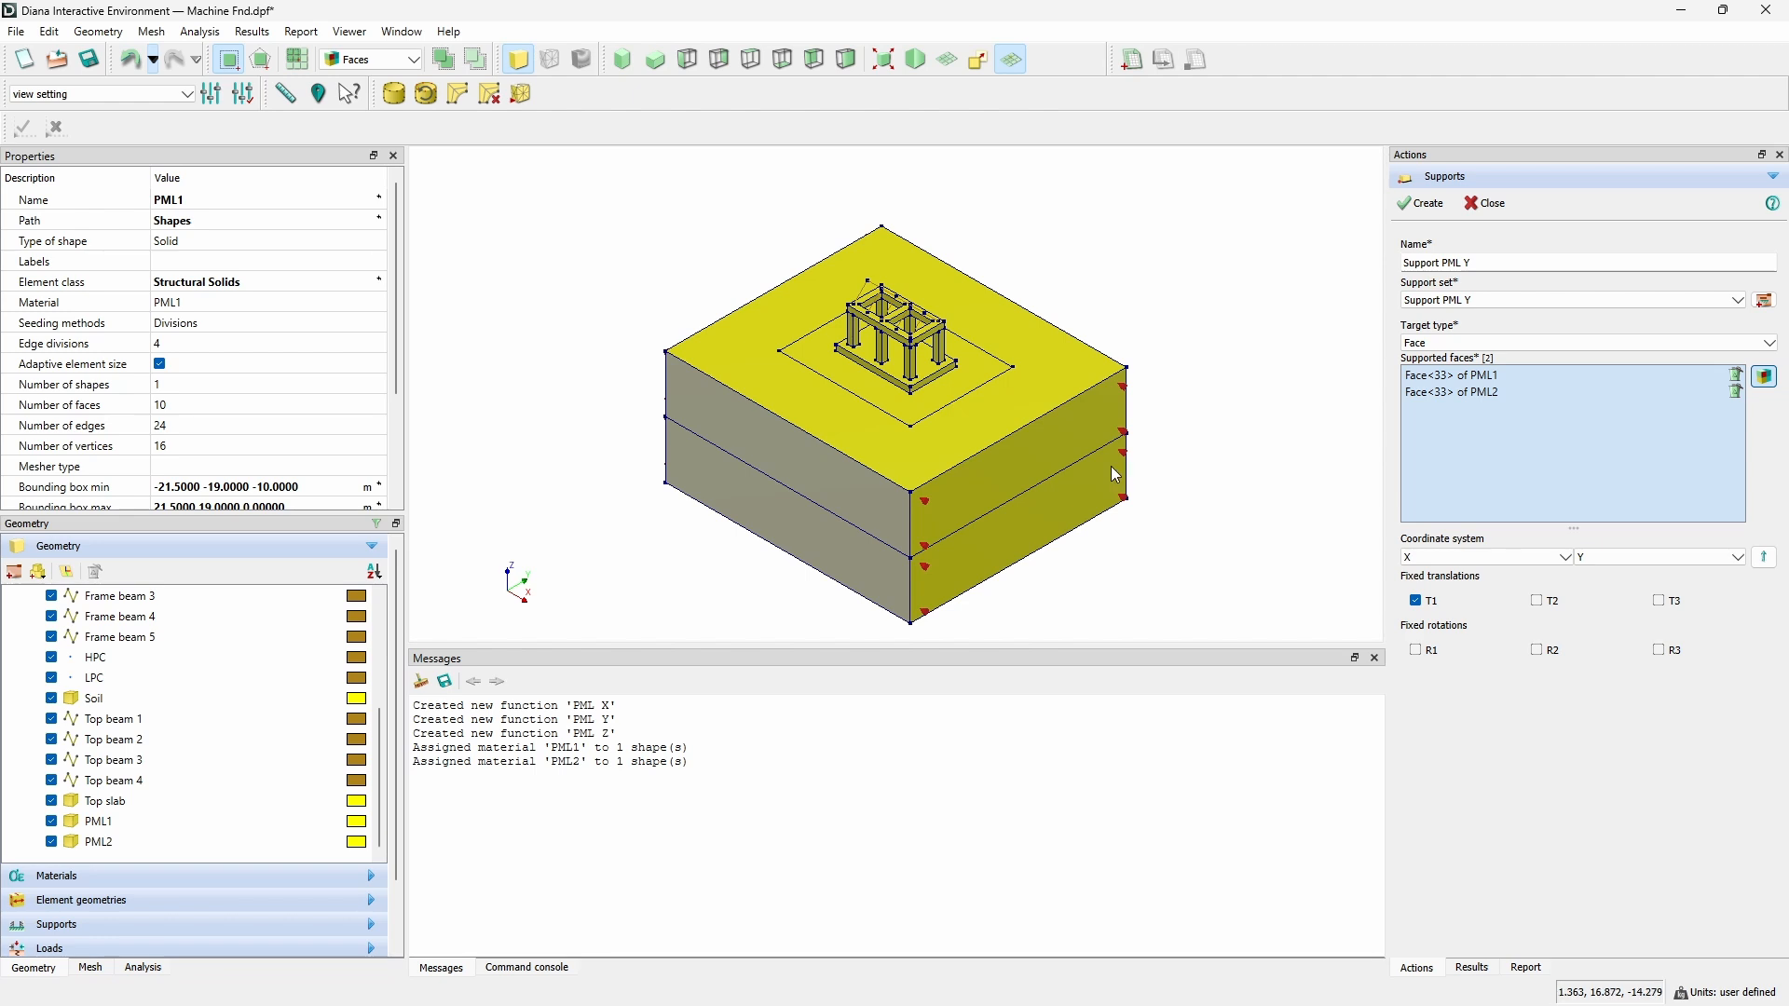
{"action": "middle_click_drag", "start_coordinate": [1026, 499], "coordinate": [1011, 389]}
{"action": "left_click", "coordinate": [1019, 351]}
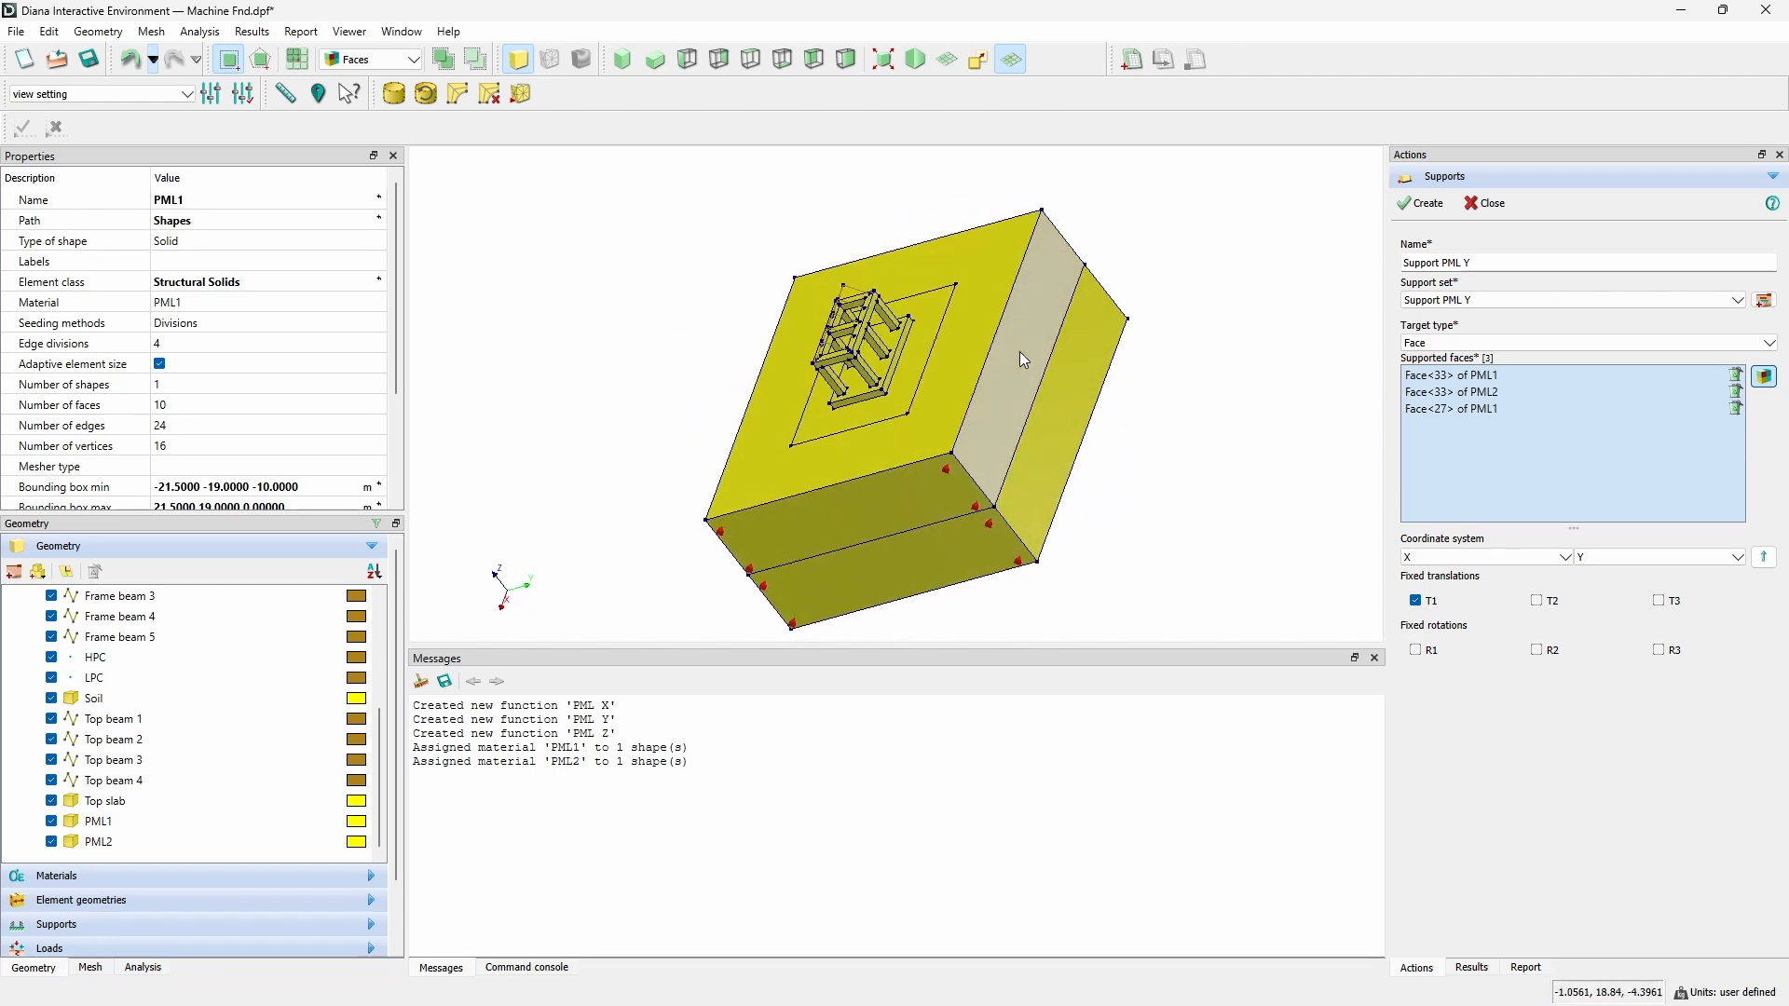
{"action": "left_click", "coordinate": [1072, 391]}
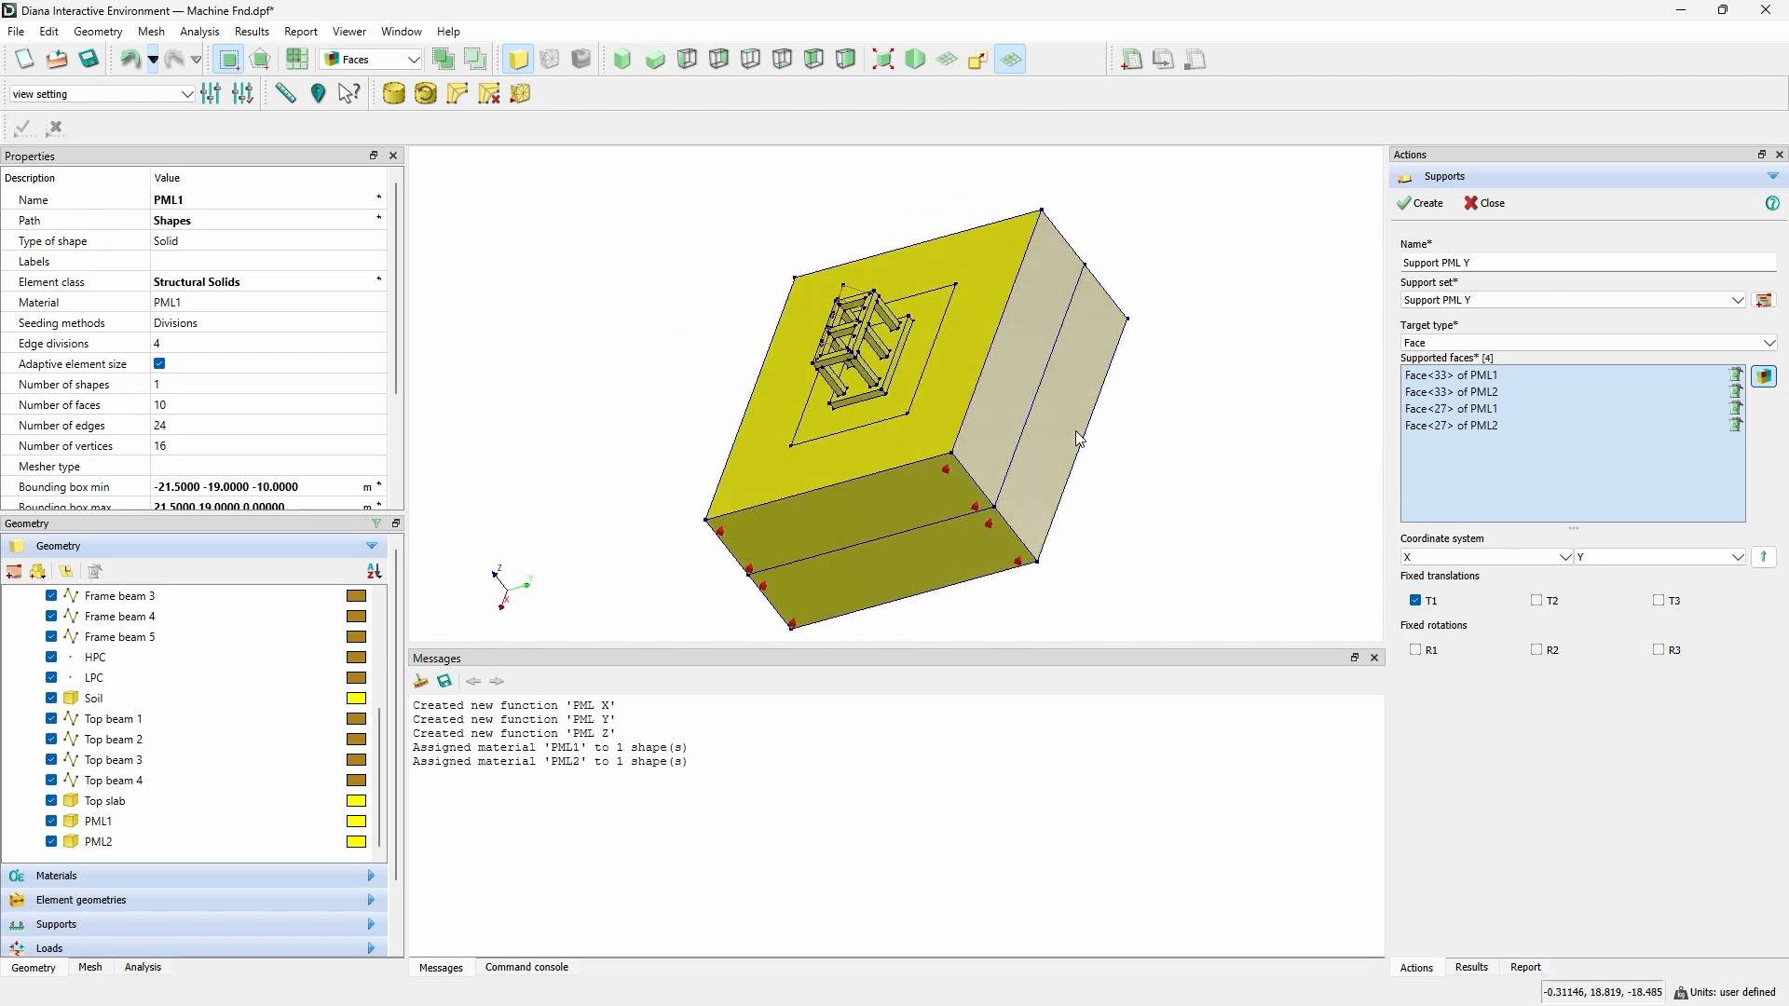
Fix only translation T2 on the selected faces, create the Support PML Y support and close the support definition.
{"action": "left_click", "coordinate": [1537, 601]}
{"action": "left_click", "coordinate": [1415, 601]}
{"action": "left_click", "coordinate": [1421, 203]}
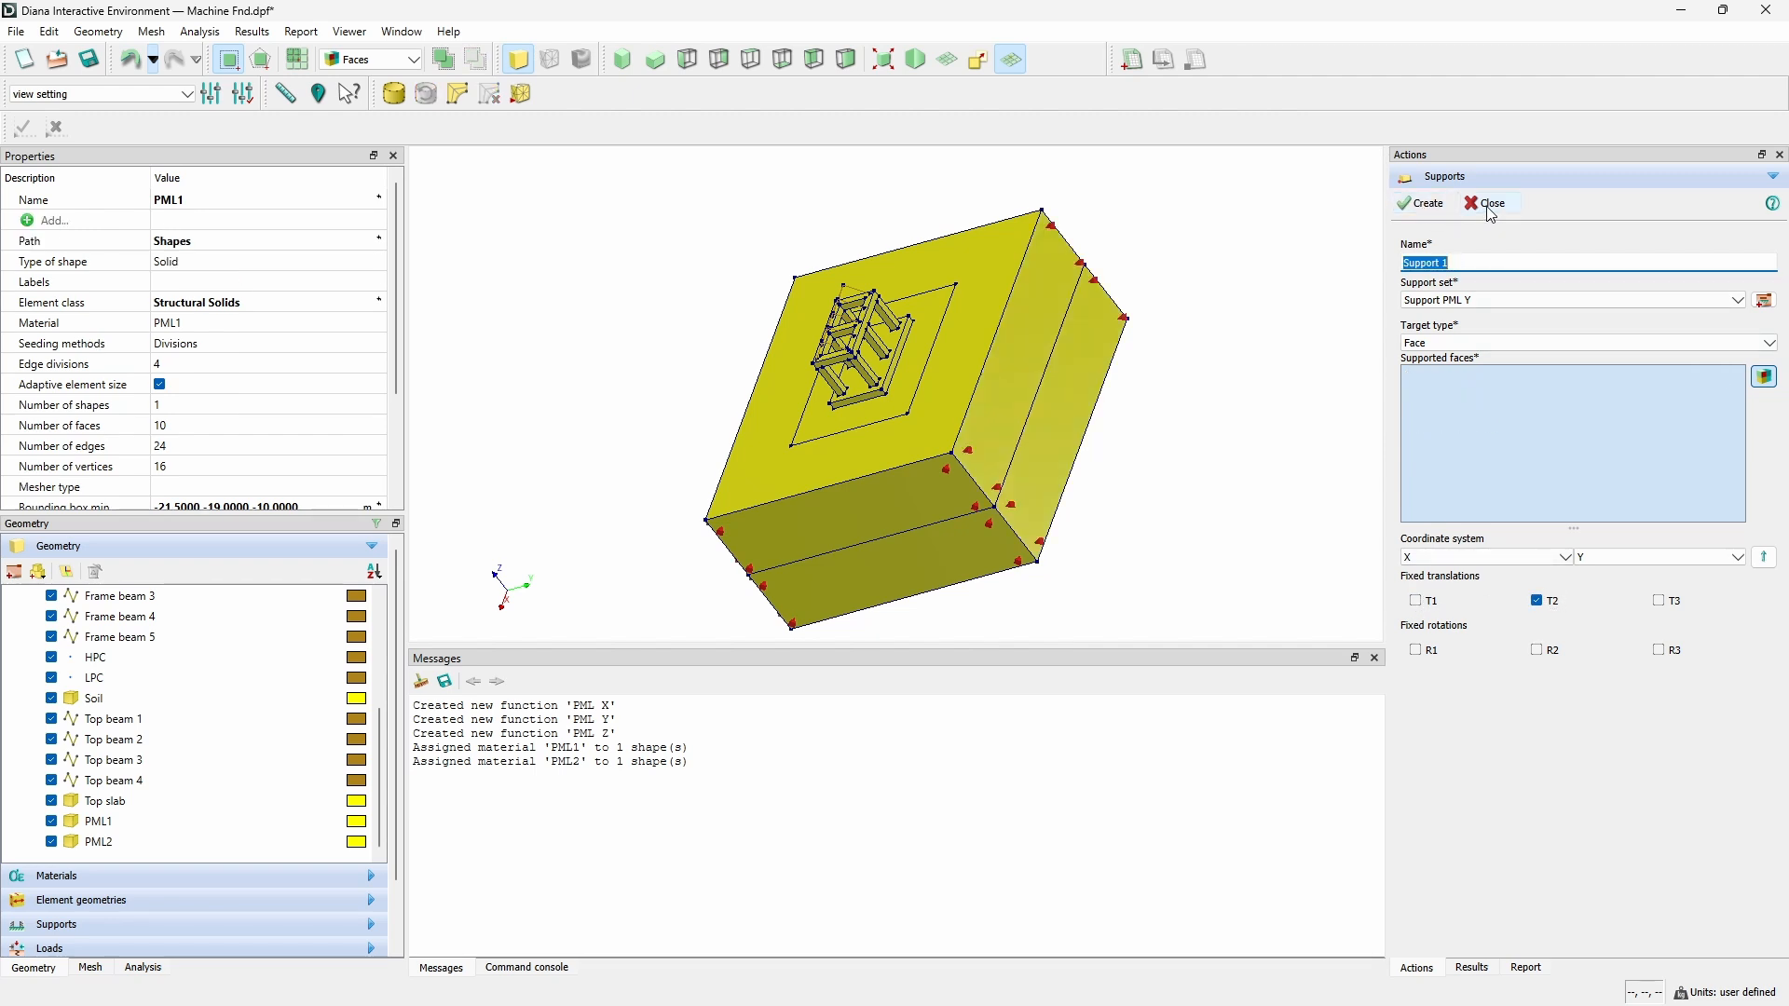
{"action": "left_click", "coordinate": [1488, 204]}
Start a new support named Support PML Z and add a support set with the same name for it.
{"action": "middle_click_drag", "start_coordinate": [1046, 466], "coordinate": [850, 287]}
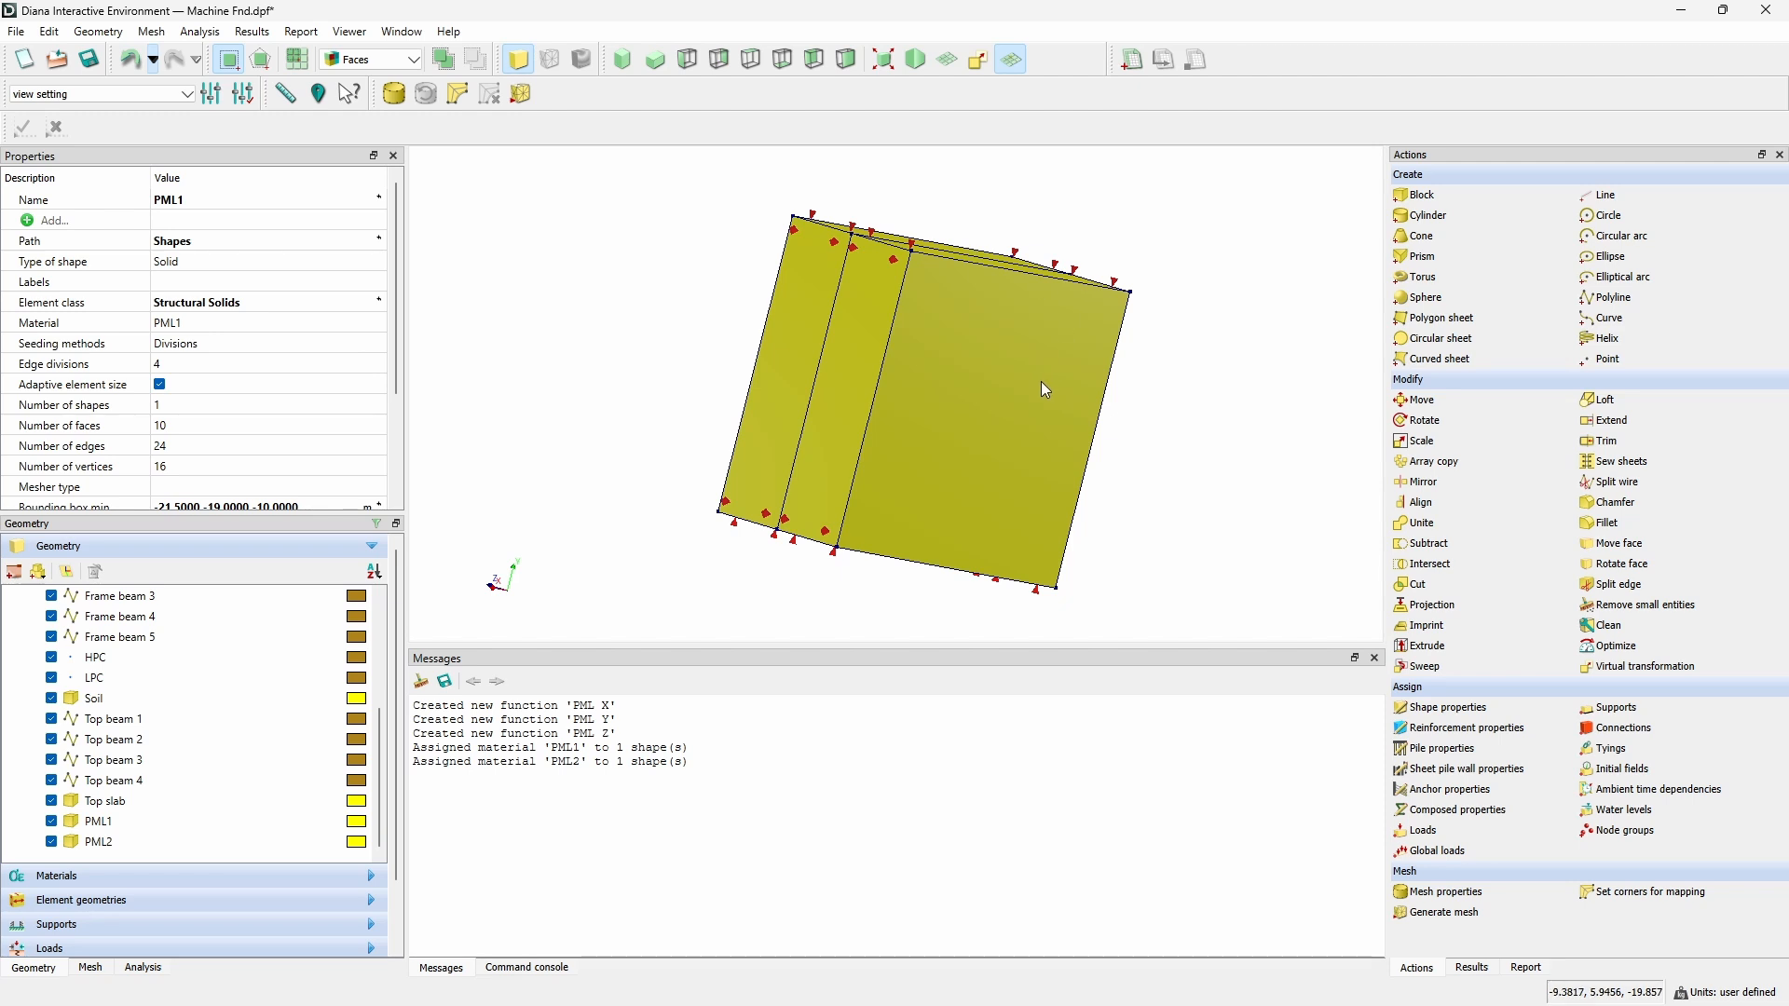
{"action": "left_click", "coordinate": [1634, 708]}
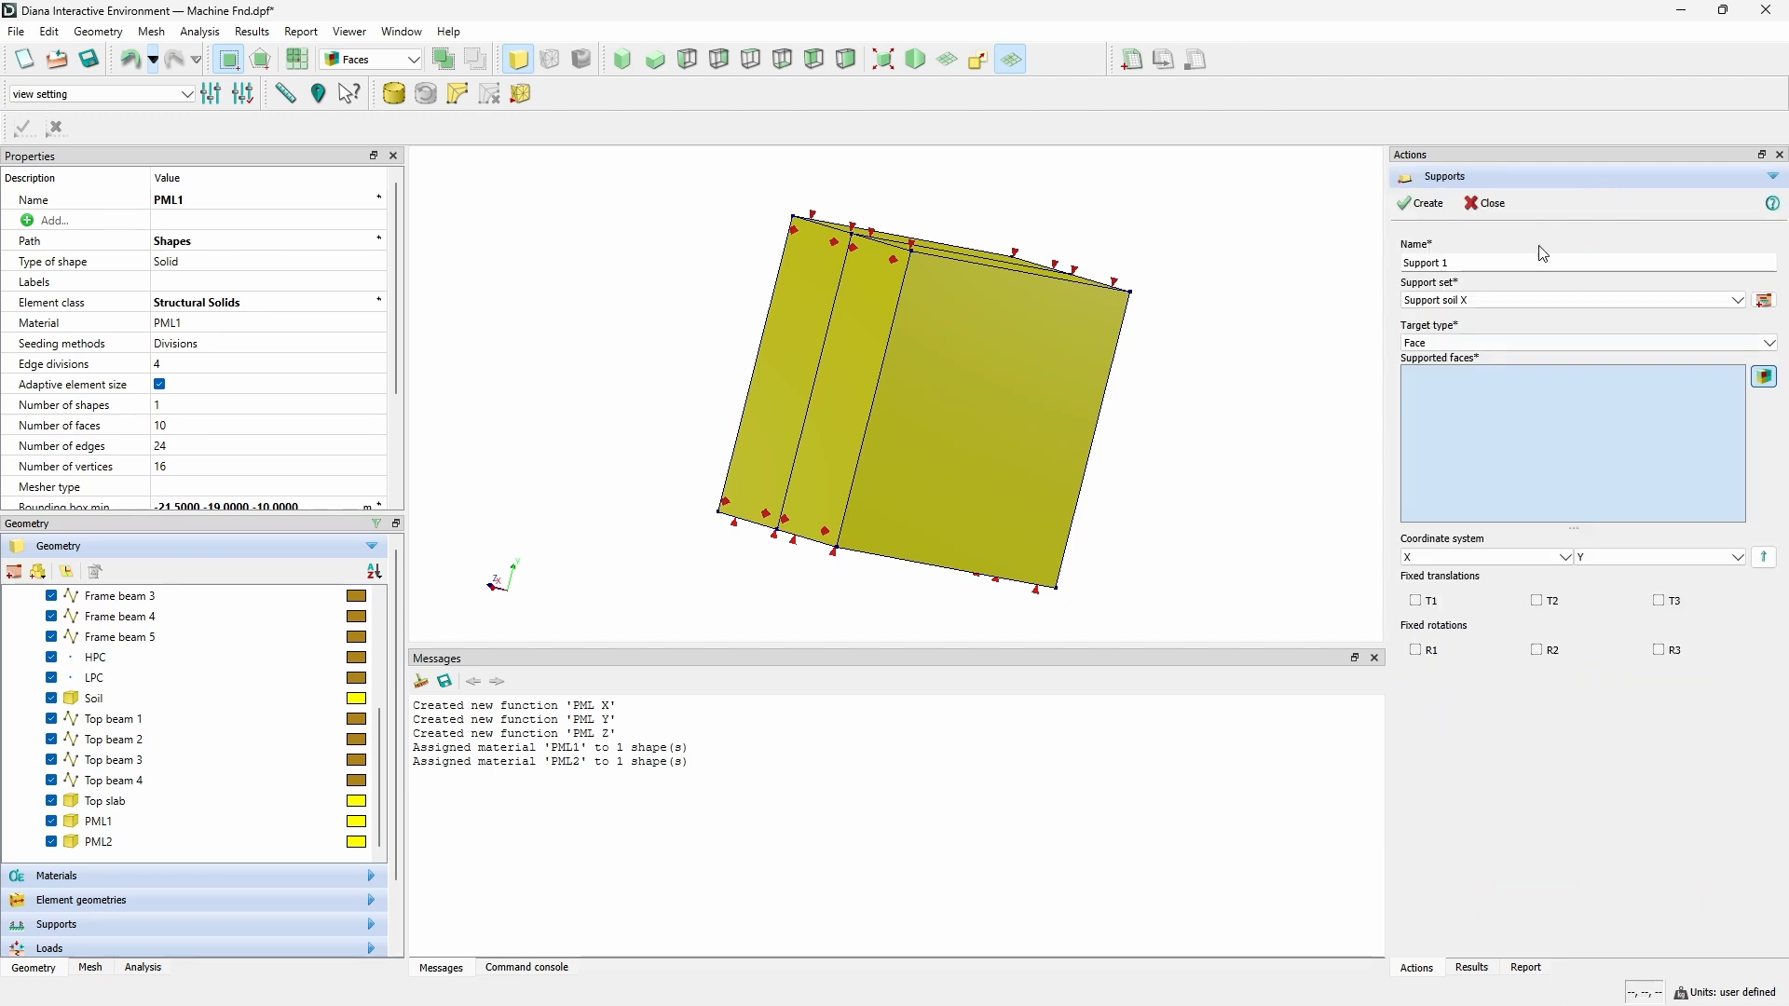
{"action": "triple_click", "coordinate": [1488, 262]}
{"action": "type", "text": "Support PML X"}
{"action": "key", "text": "BackSpace"}
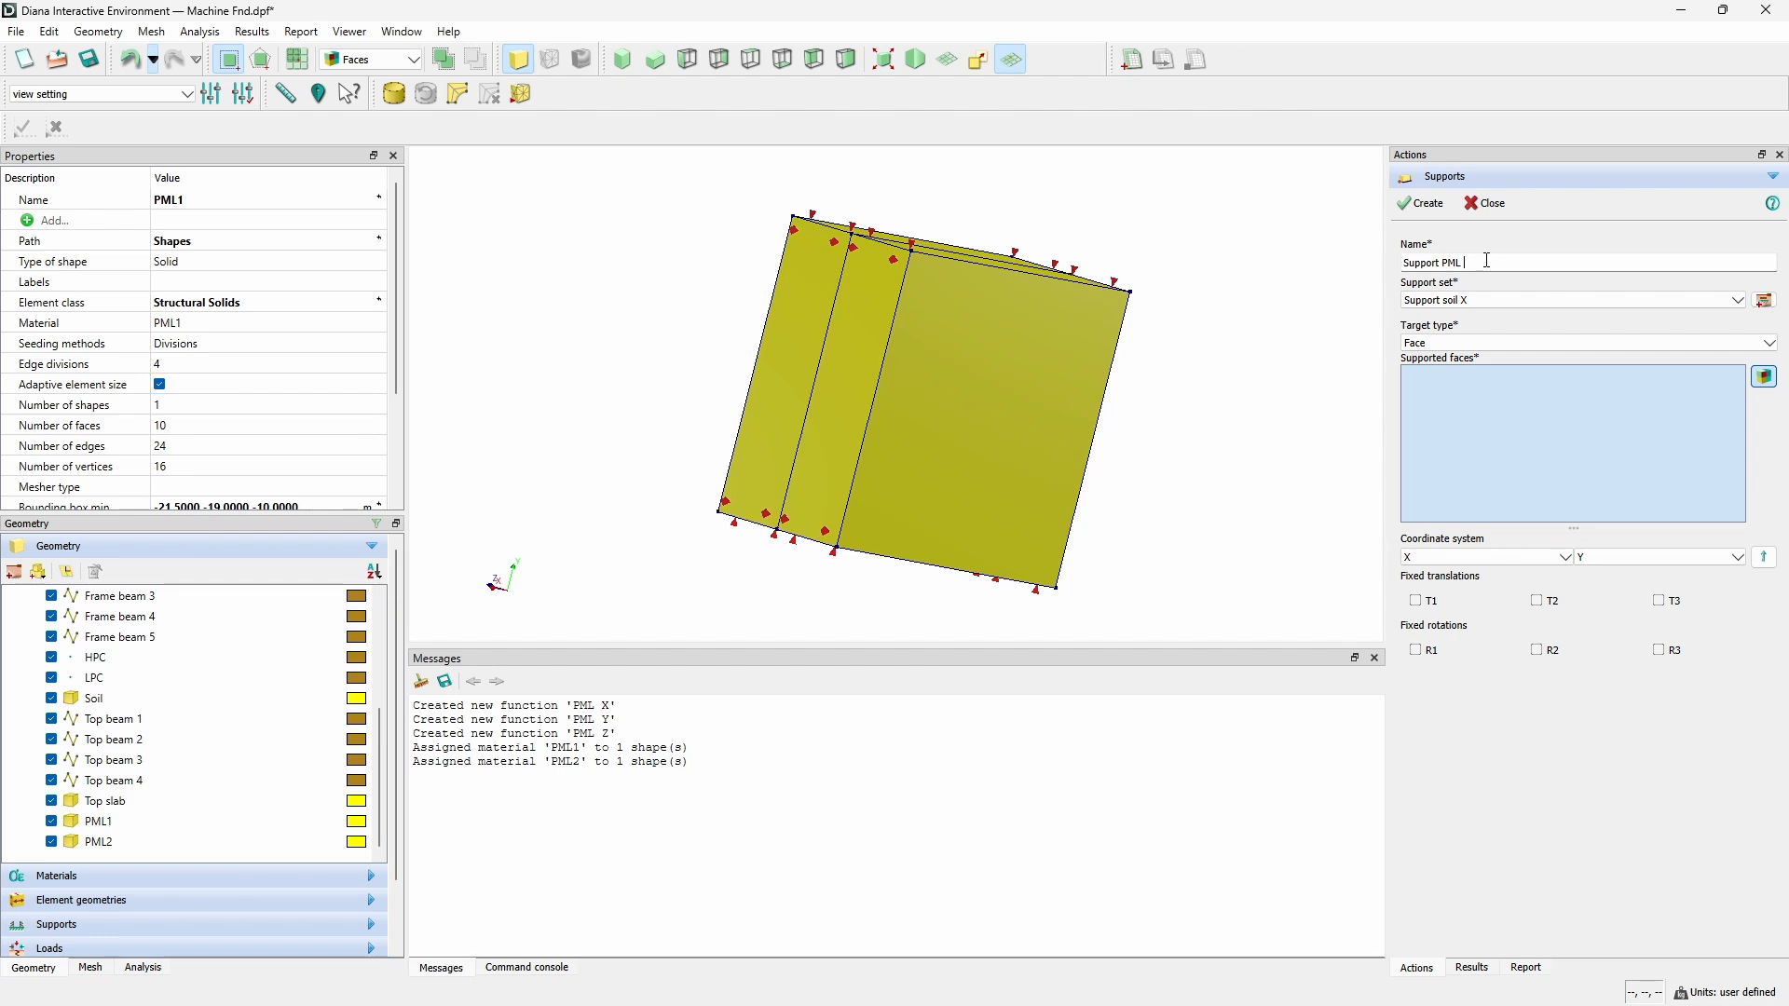
{"action": "type", "text": "Z"}
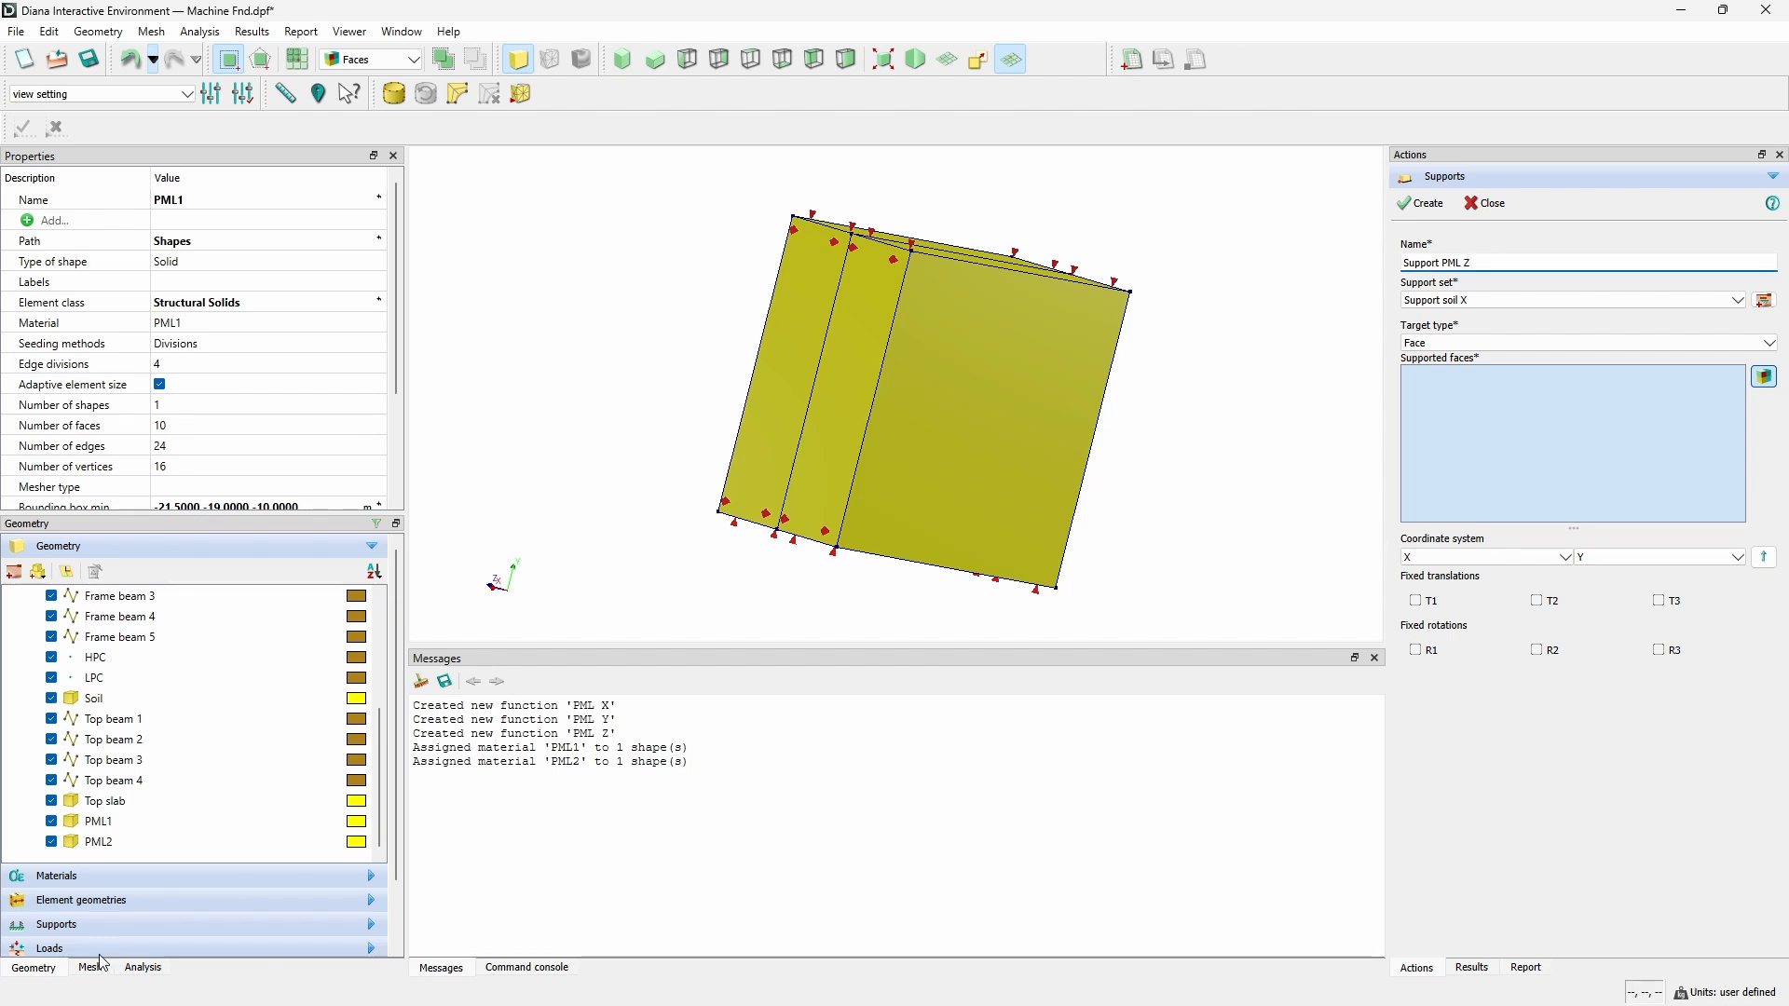
{"action": "left_click", "coordinate": [1765, 300]}
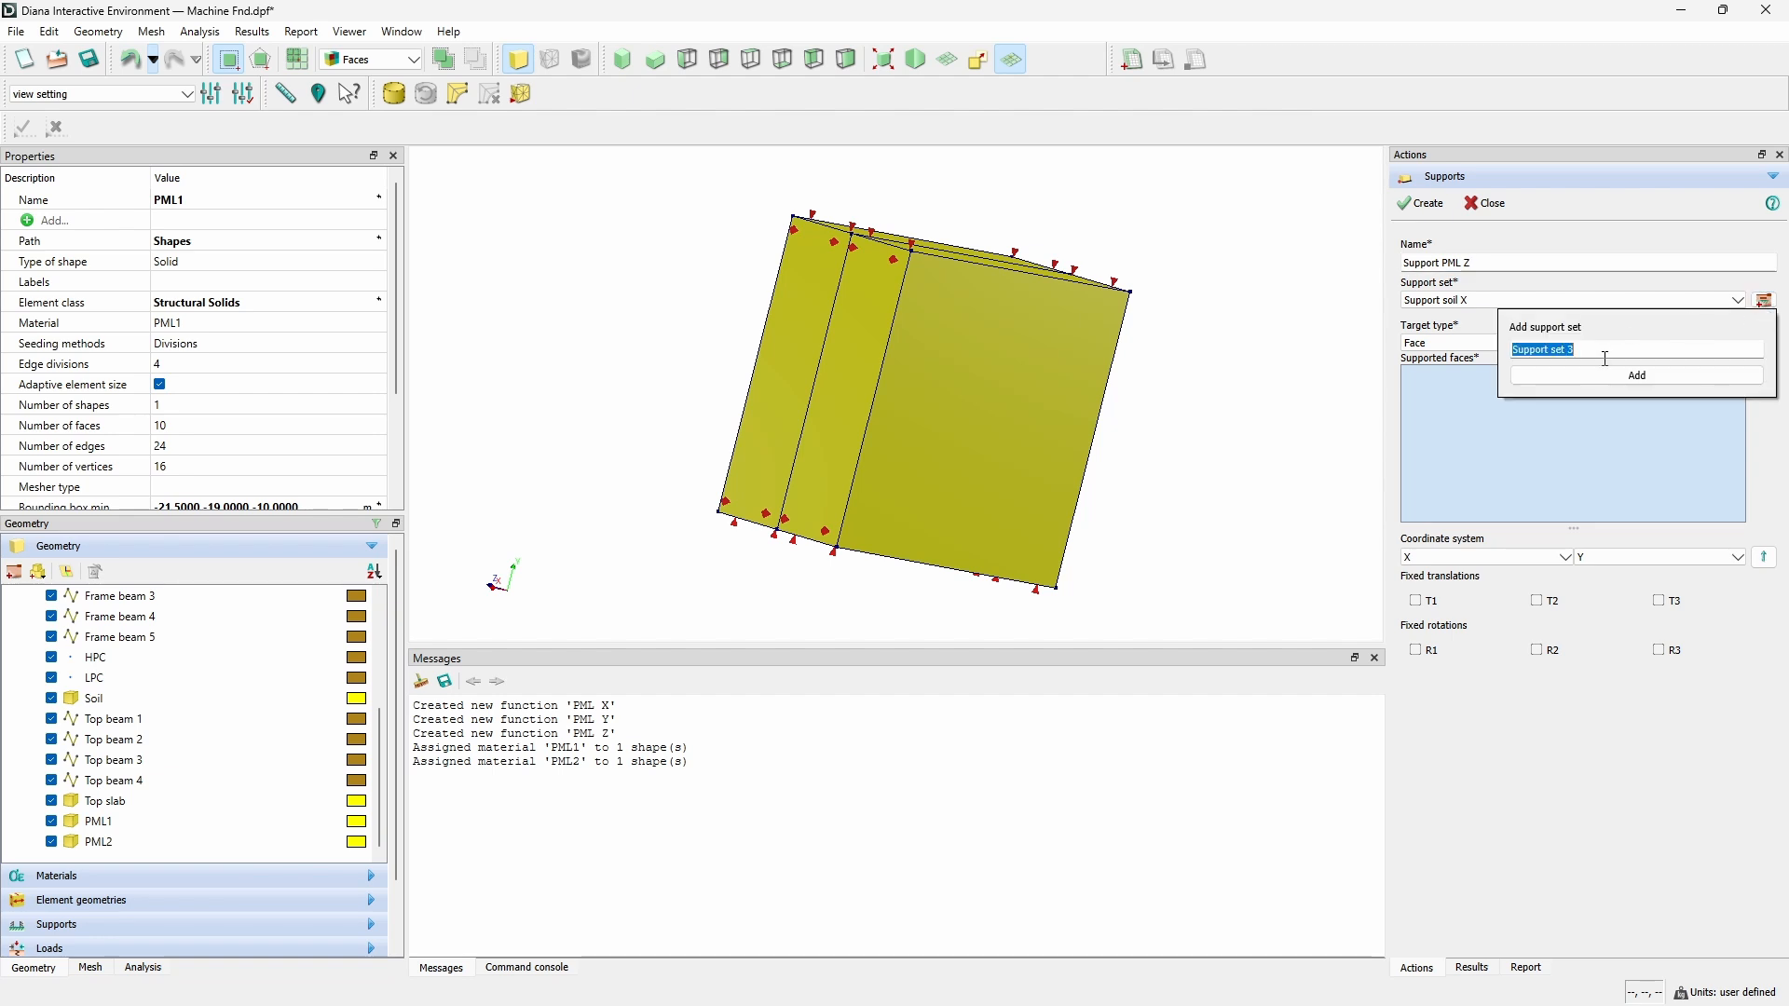
{"action": "type", "text": "Support PML X"}
{"action": "left_click", "coordinate": [1602, 375]}
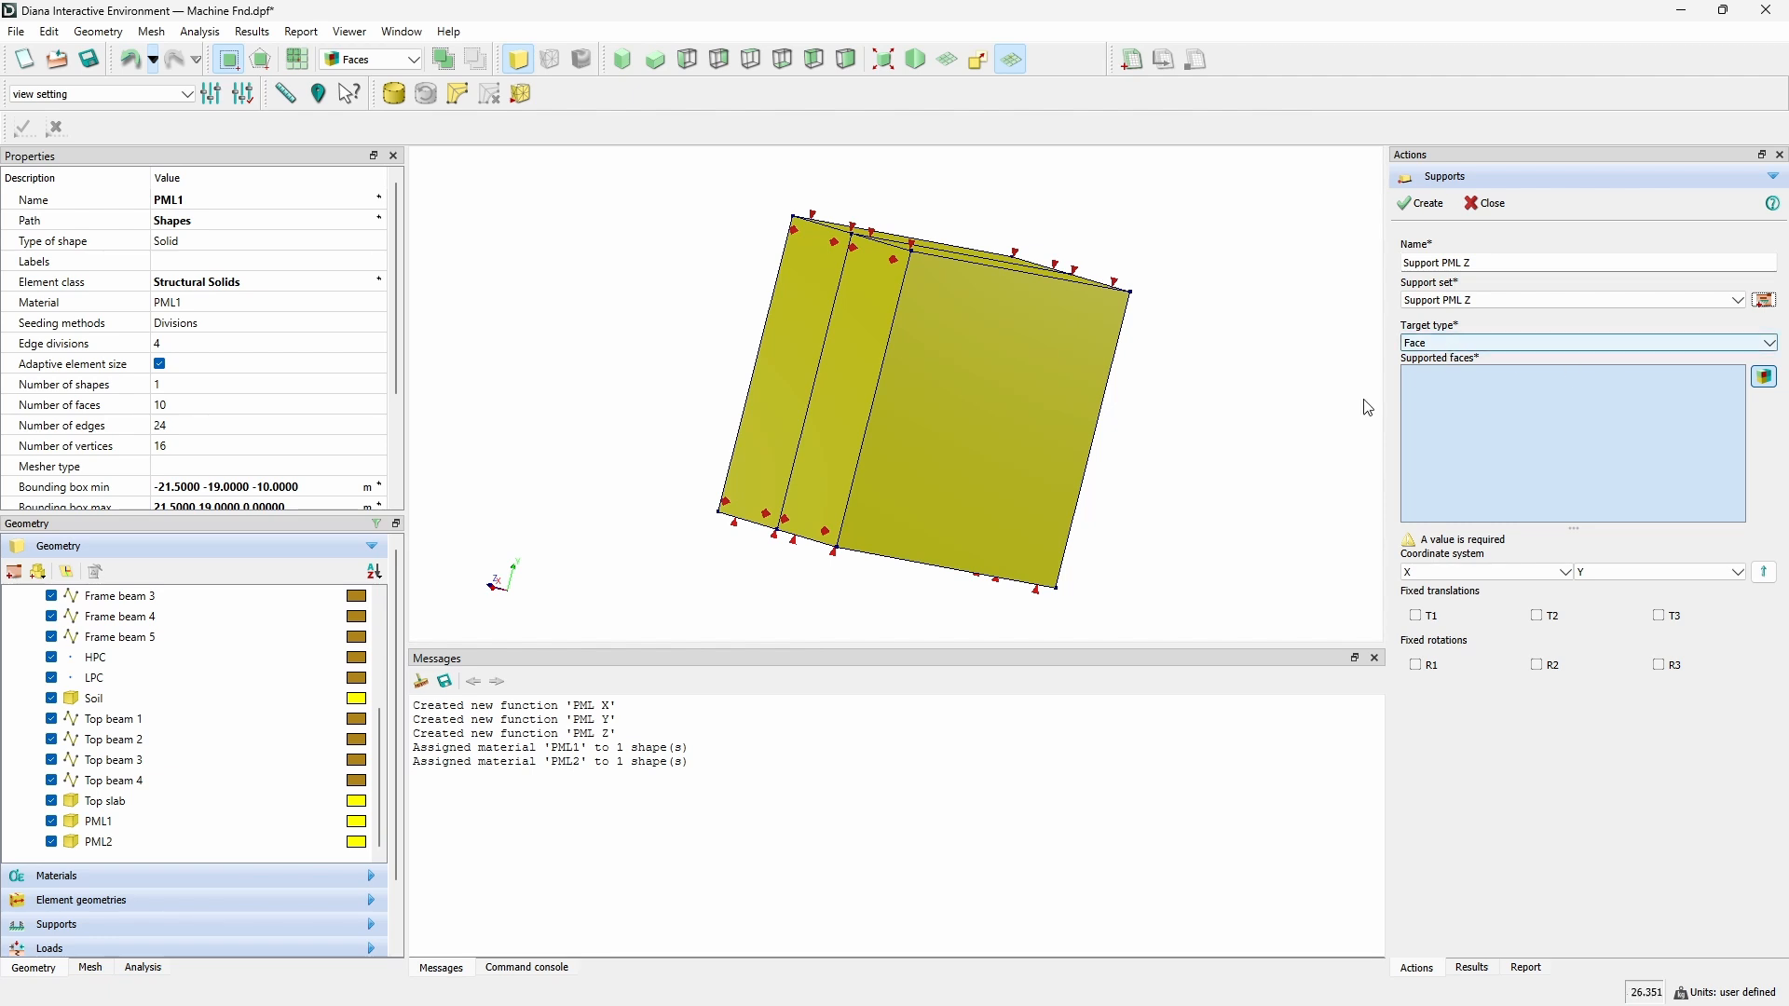
Create the Support PML Z support on the bottom face of PML2 with translation T3 fixed, and close the support definition.
{"action": "left_click", "coordinate": [980, 410]}
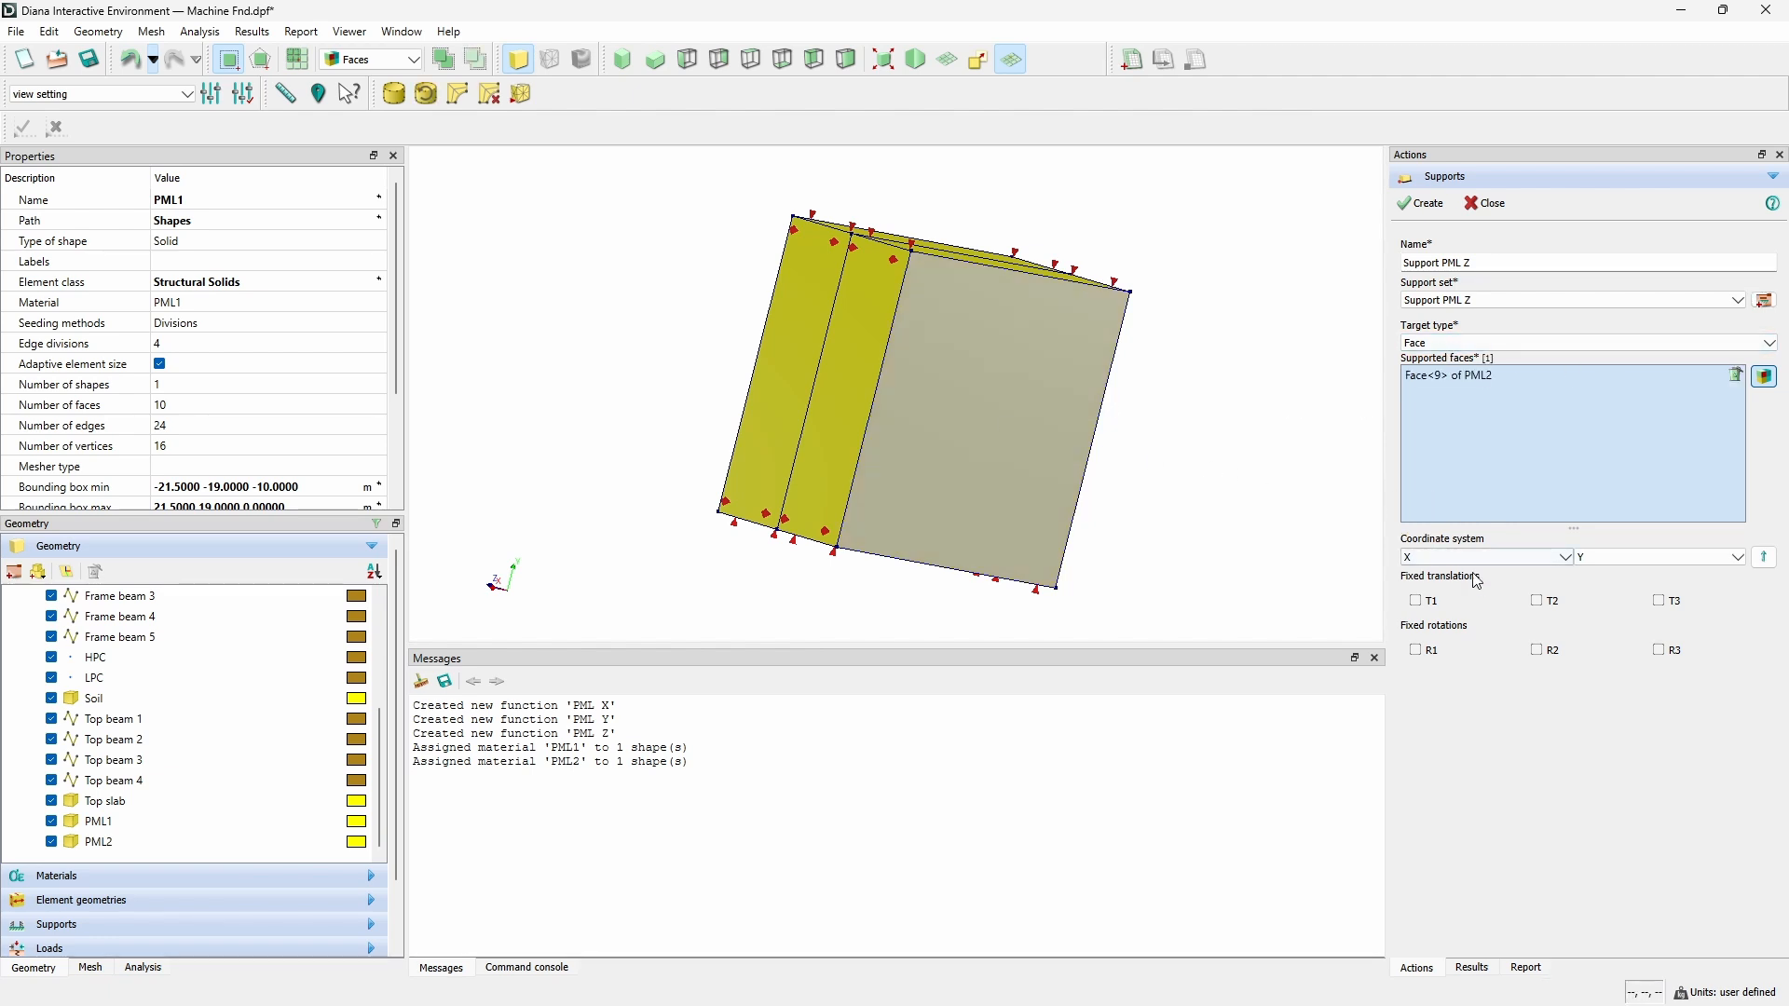
{"action": "left_click", "coordinate": [1665, 601]}
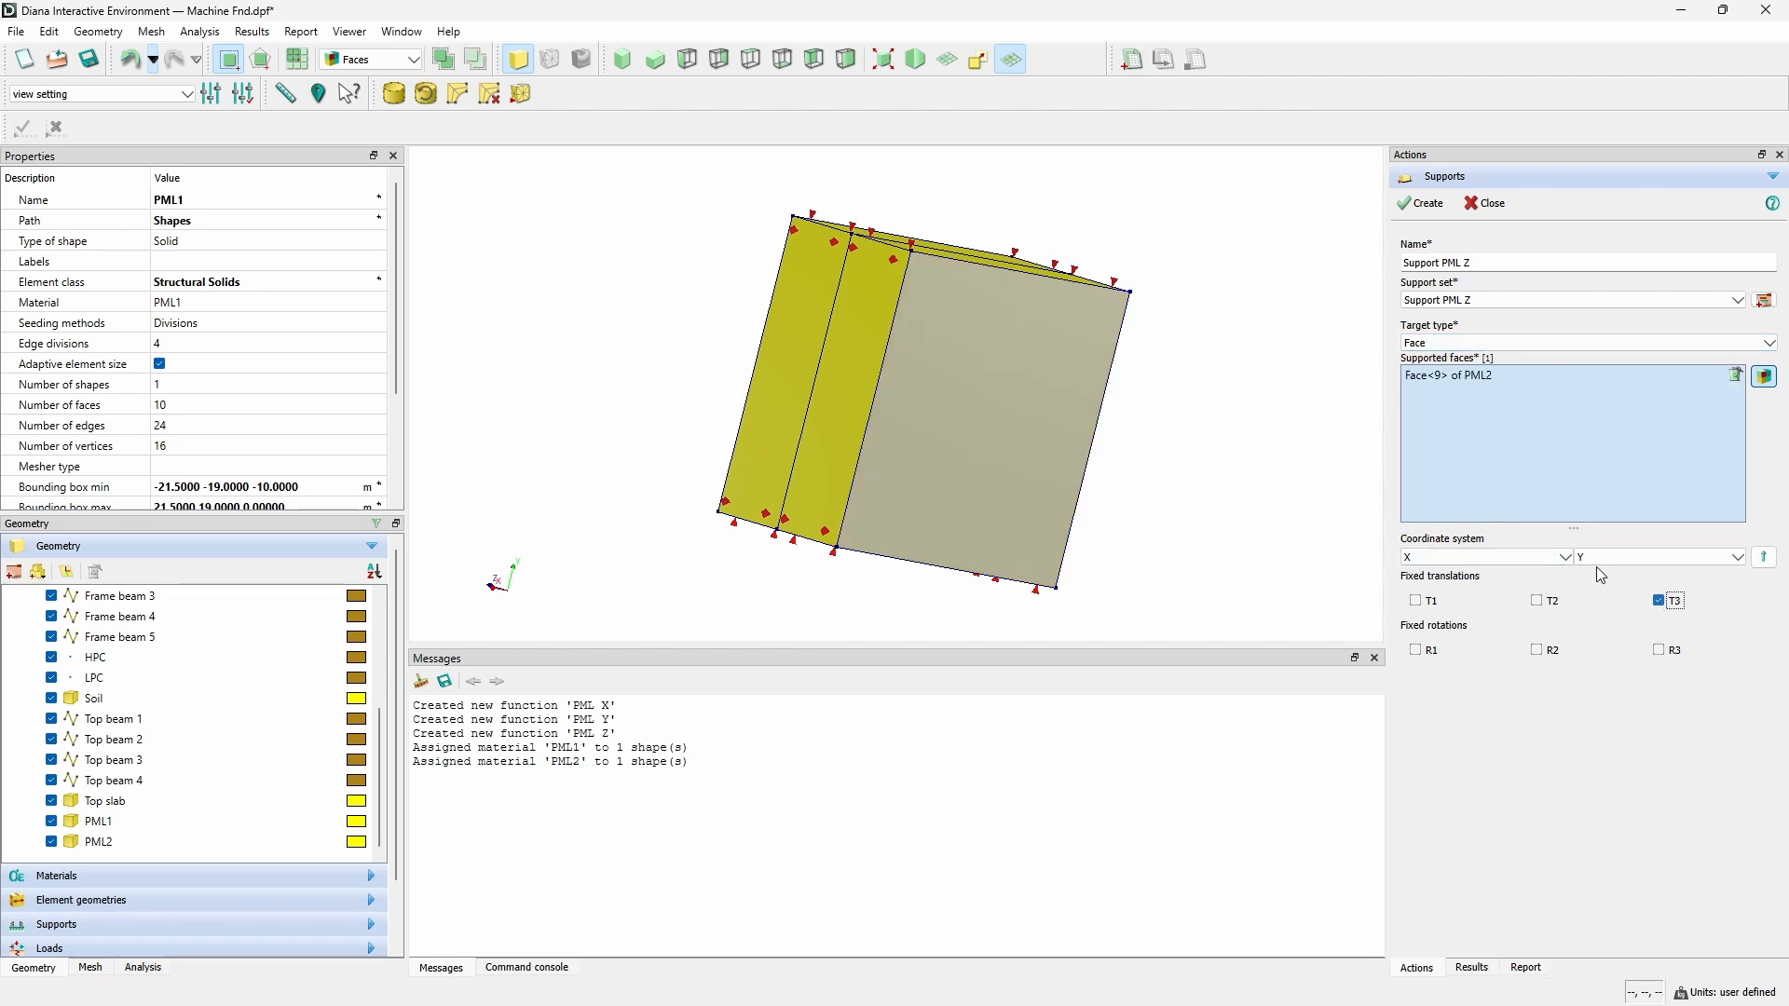
{"action": "left_click", "coordinate": [1423, 204]}
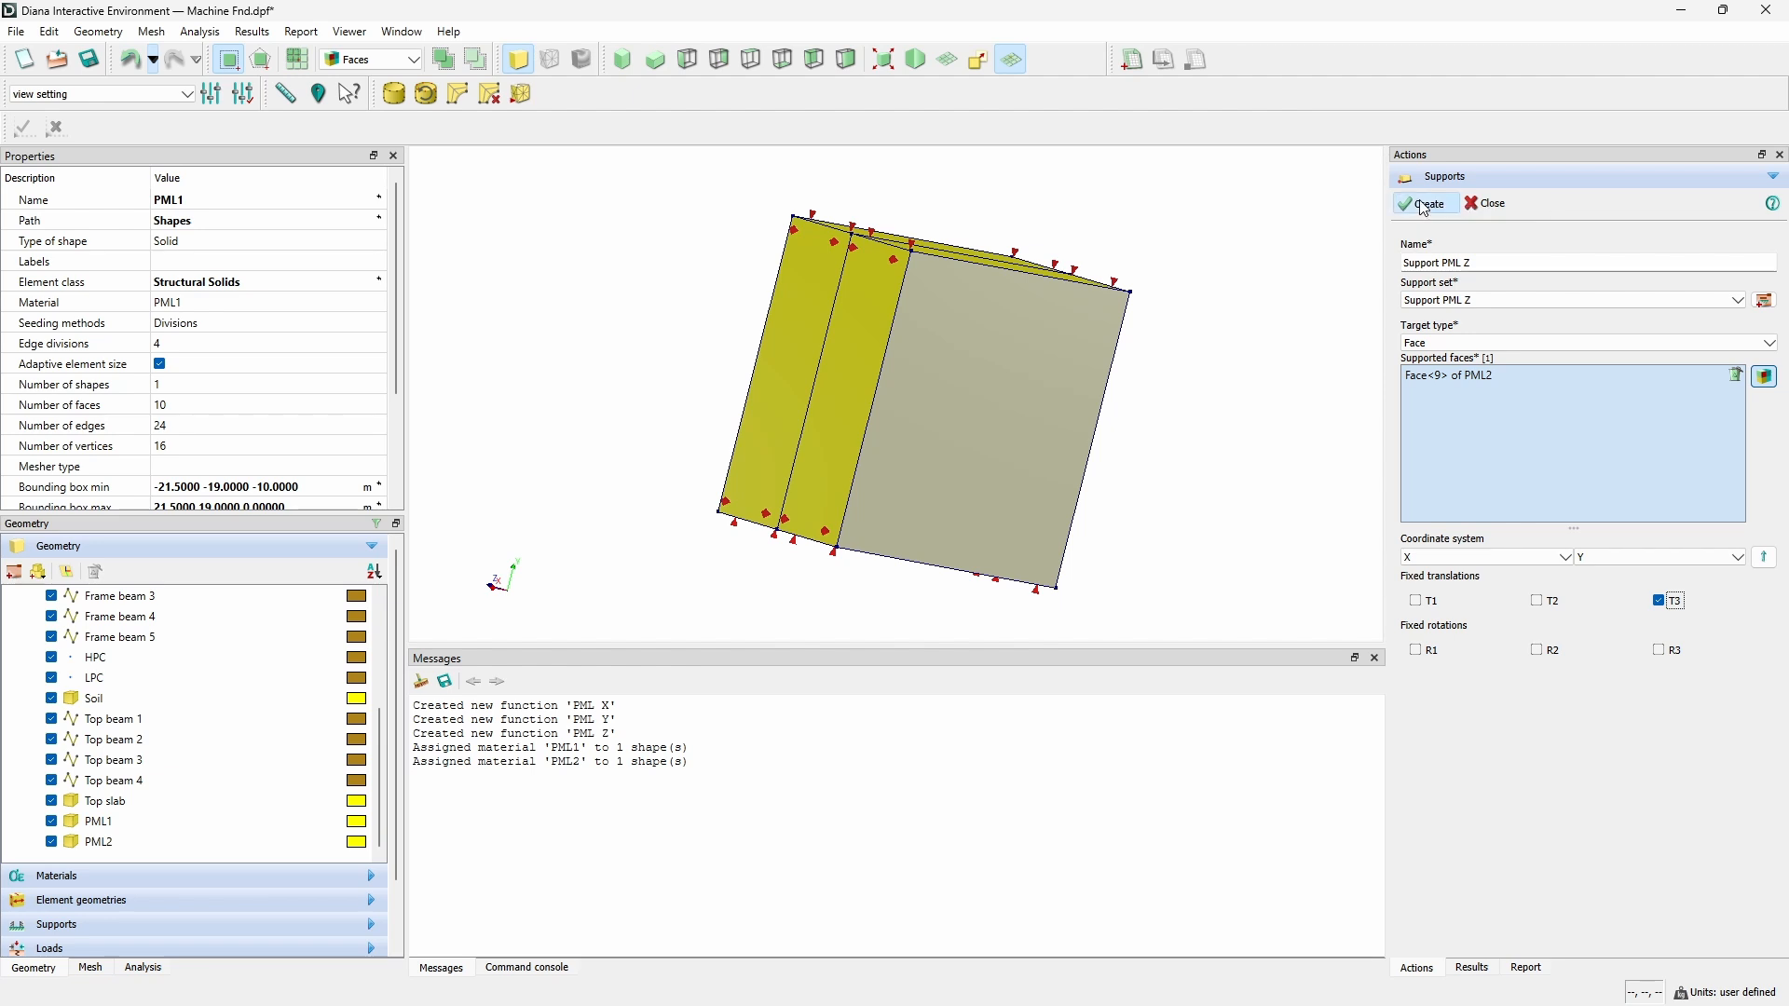
{"action": "left_click", "coordinate": [1488, 202]}
{"action": "left_click", "coordinate": [623, 61]}
{"action": "middle_click_drag", "start_coordinate": [1013, 488], "coordinate": [1238, 397]}
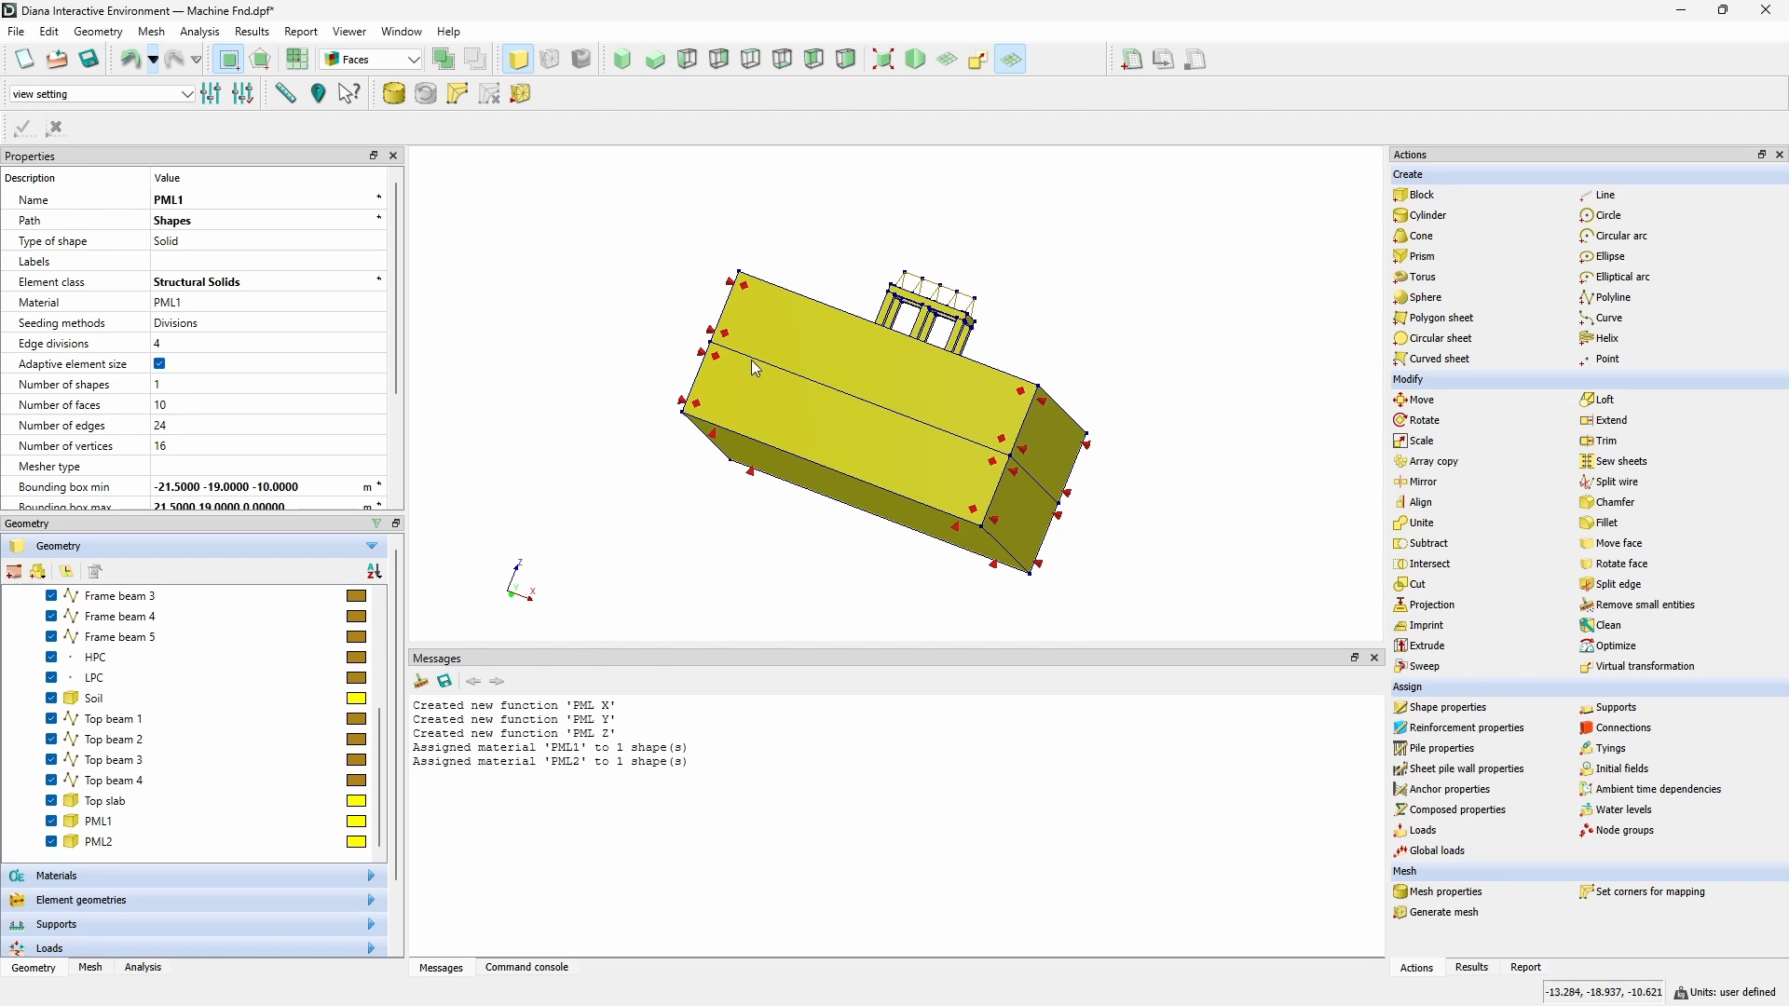
{"action": "middle_click_drag", "start_coordinate": [747, 362], "coordinate": [727, 438]}
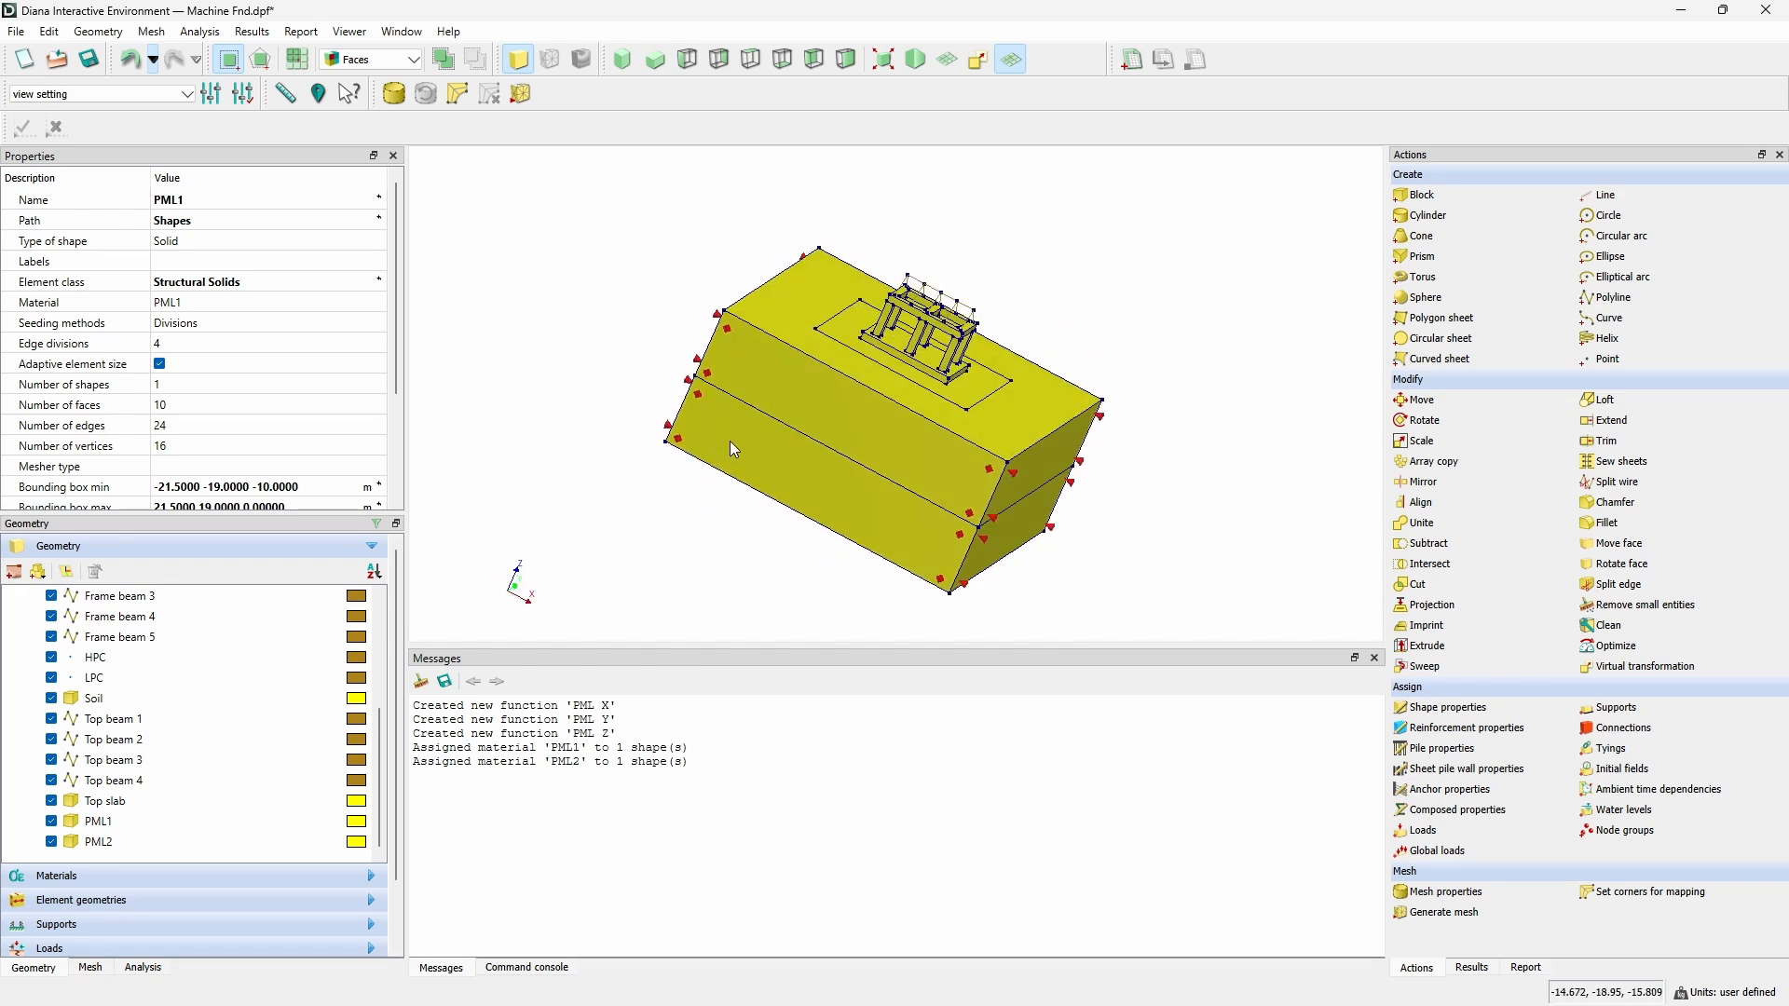
{"action": "left_click", "coordinate": [623, 63]}
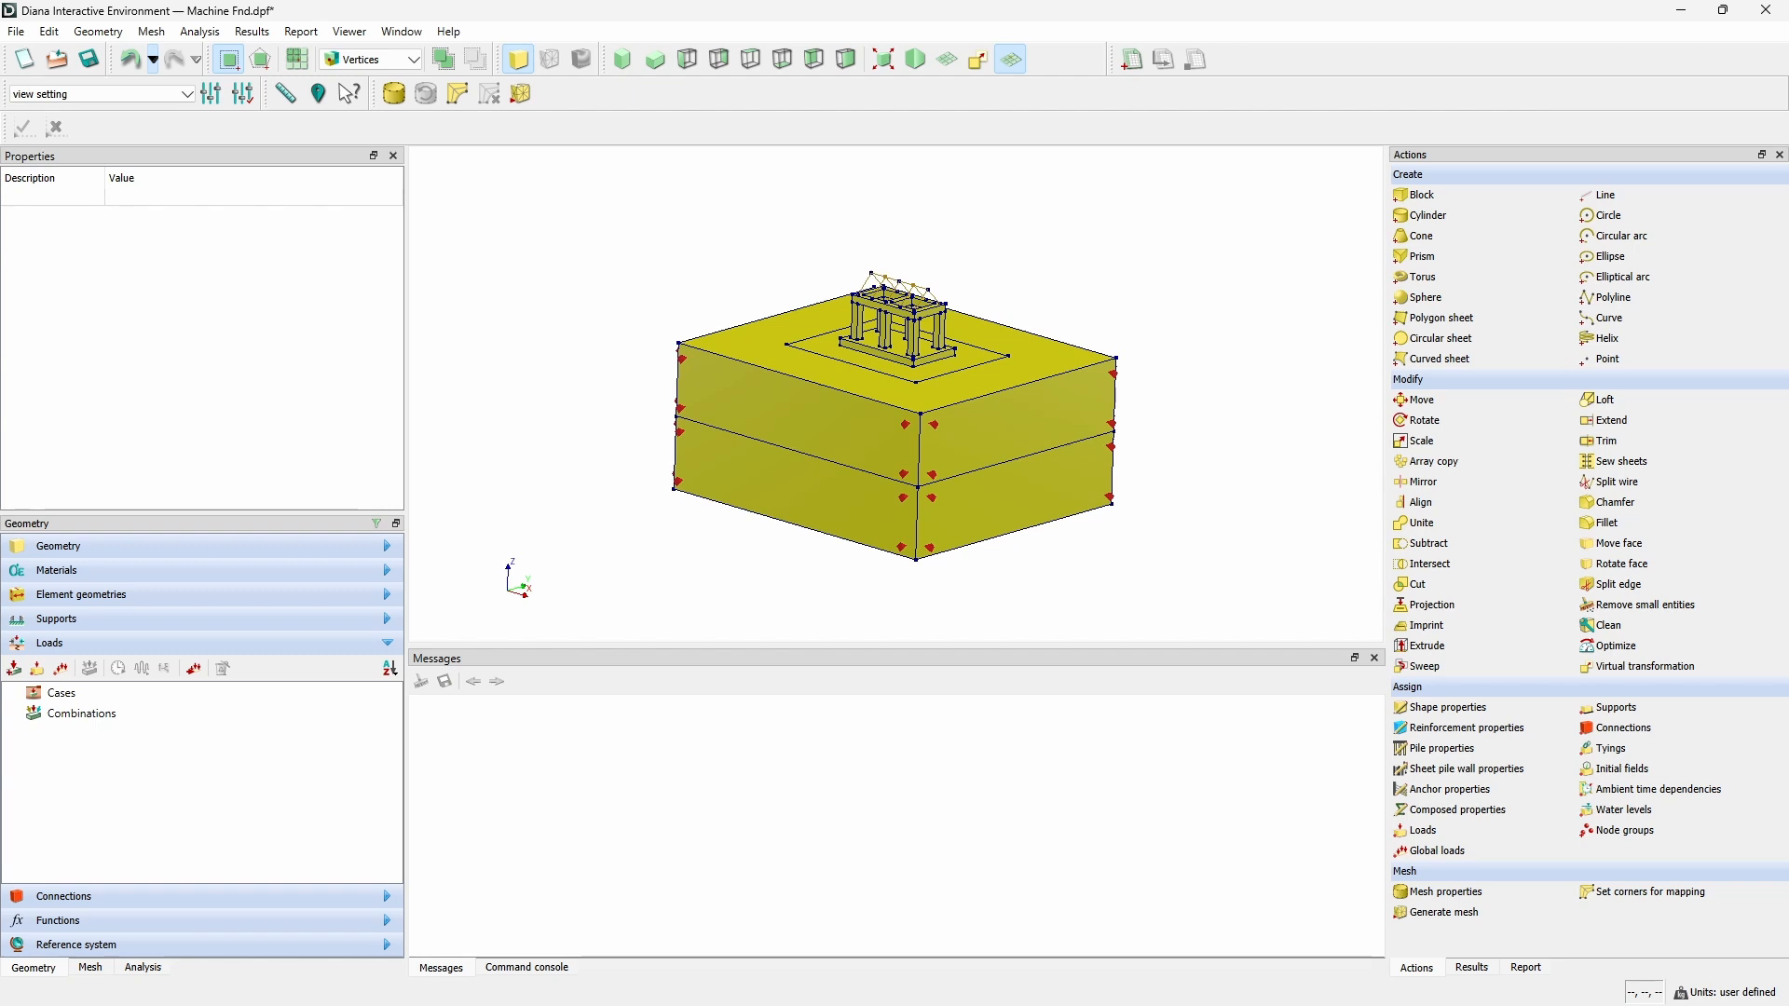
Create a Deadweight global load named SW in a new load case also named SW, and close the global load definition.
{"action": "left_click", "coordinate": [1428, 852]}
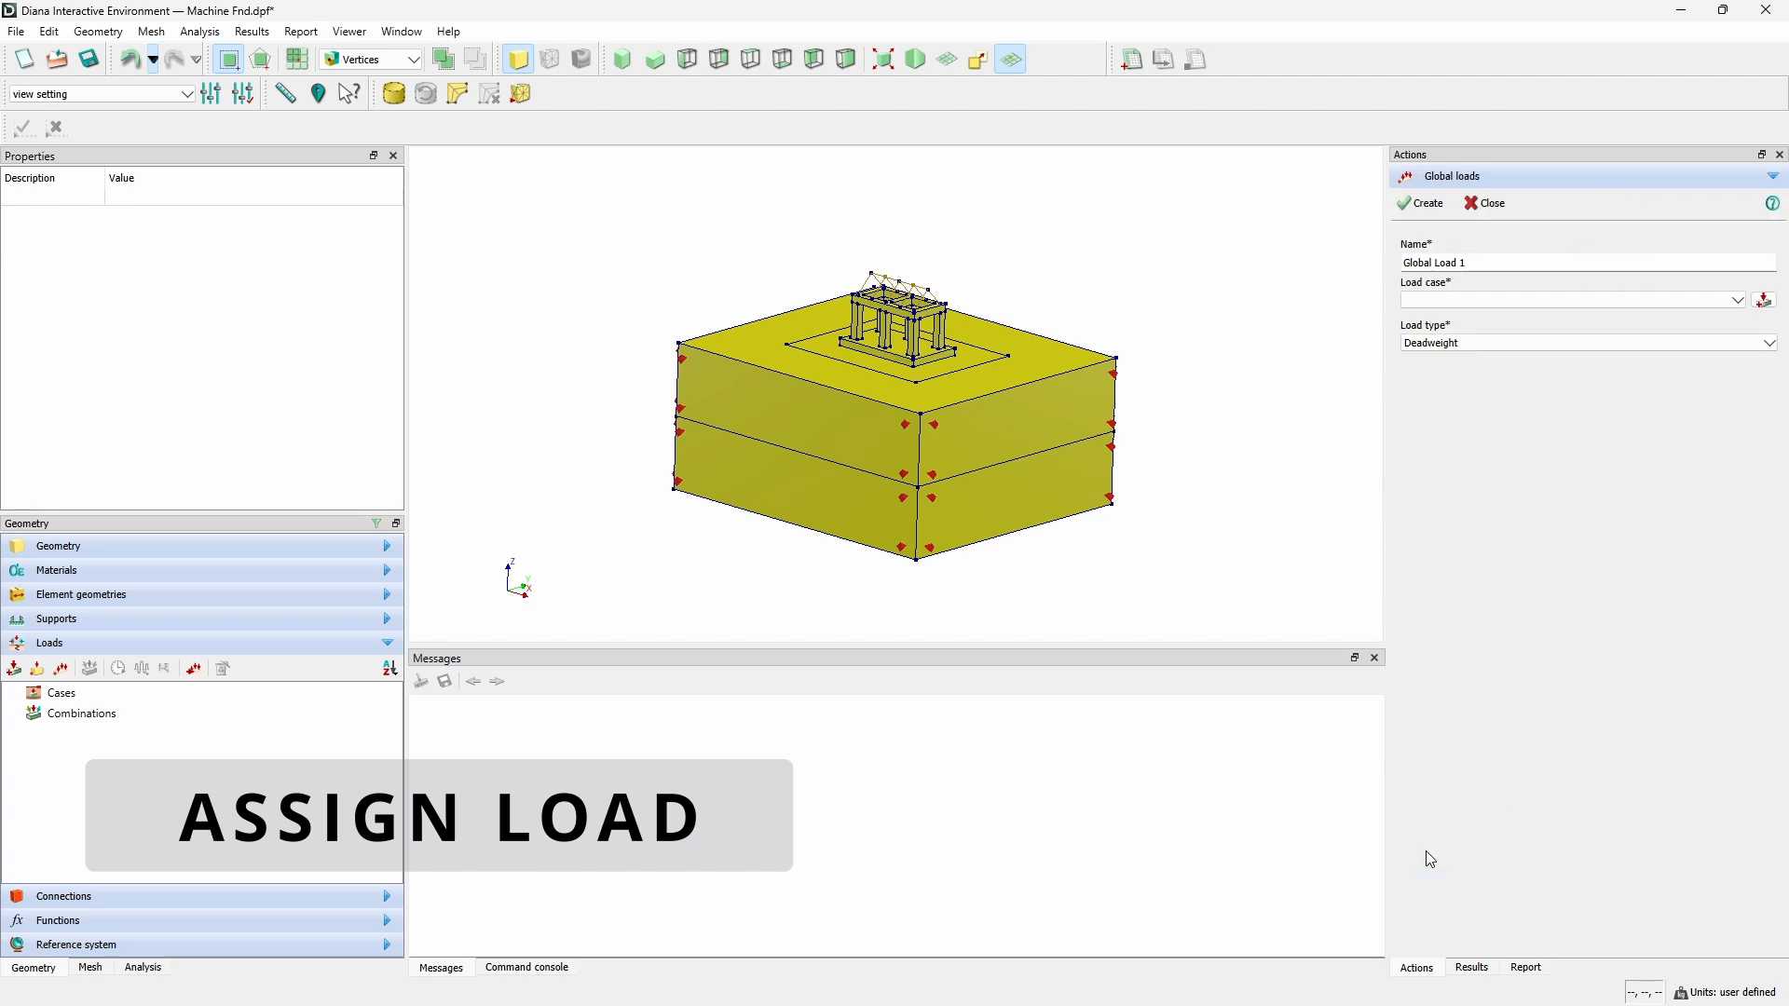
{"action": "triple_click", "coordinate": [1501, 264]}
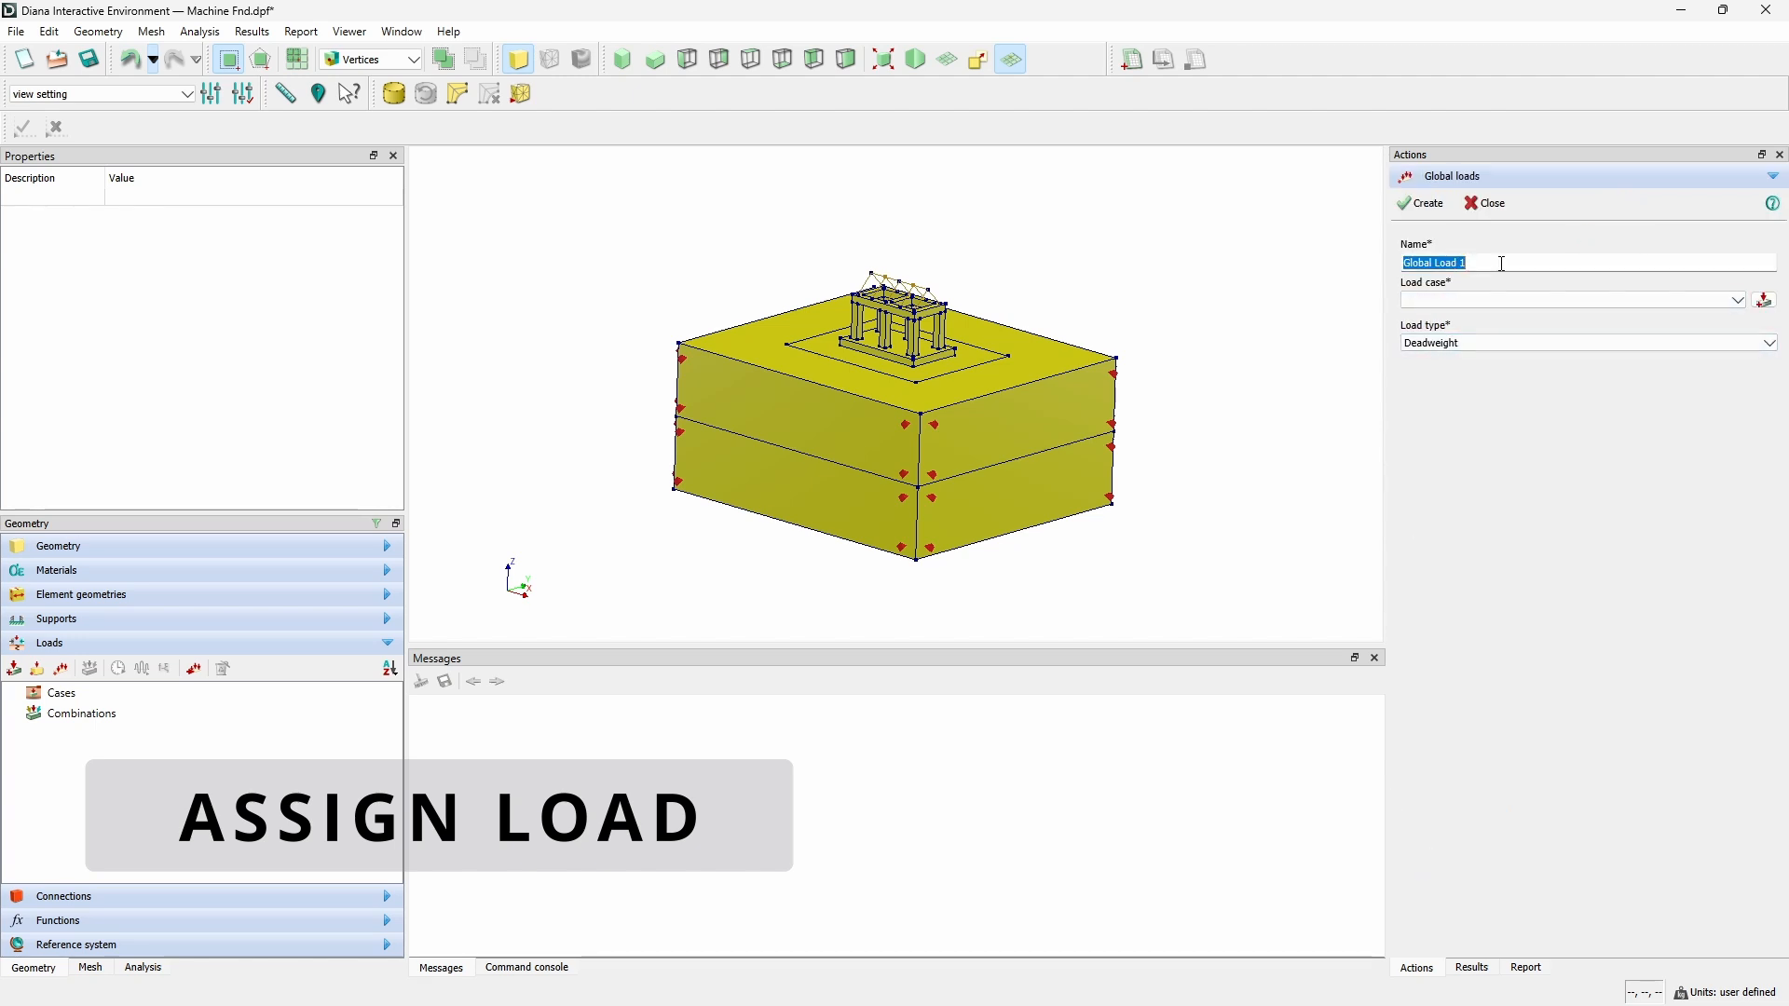
{"action": "type", "text": "SW"}
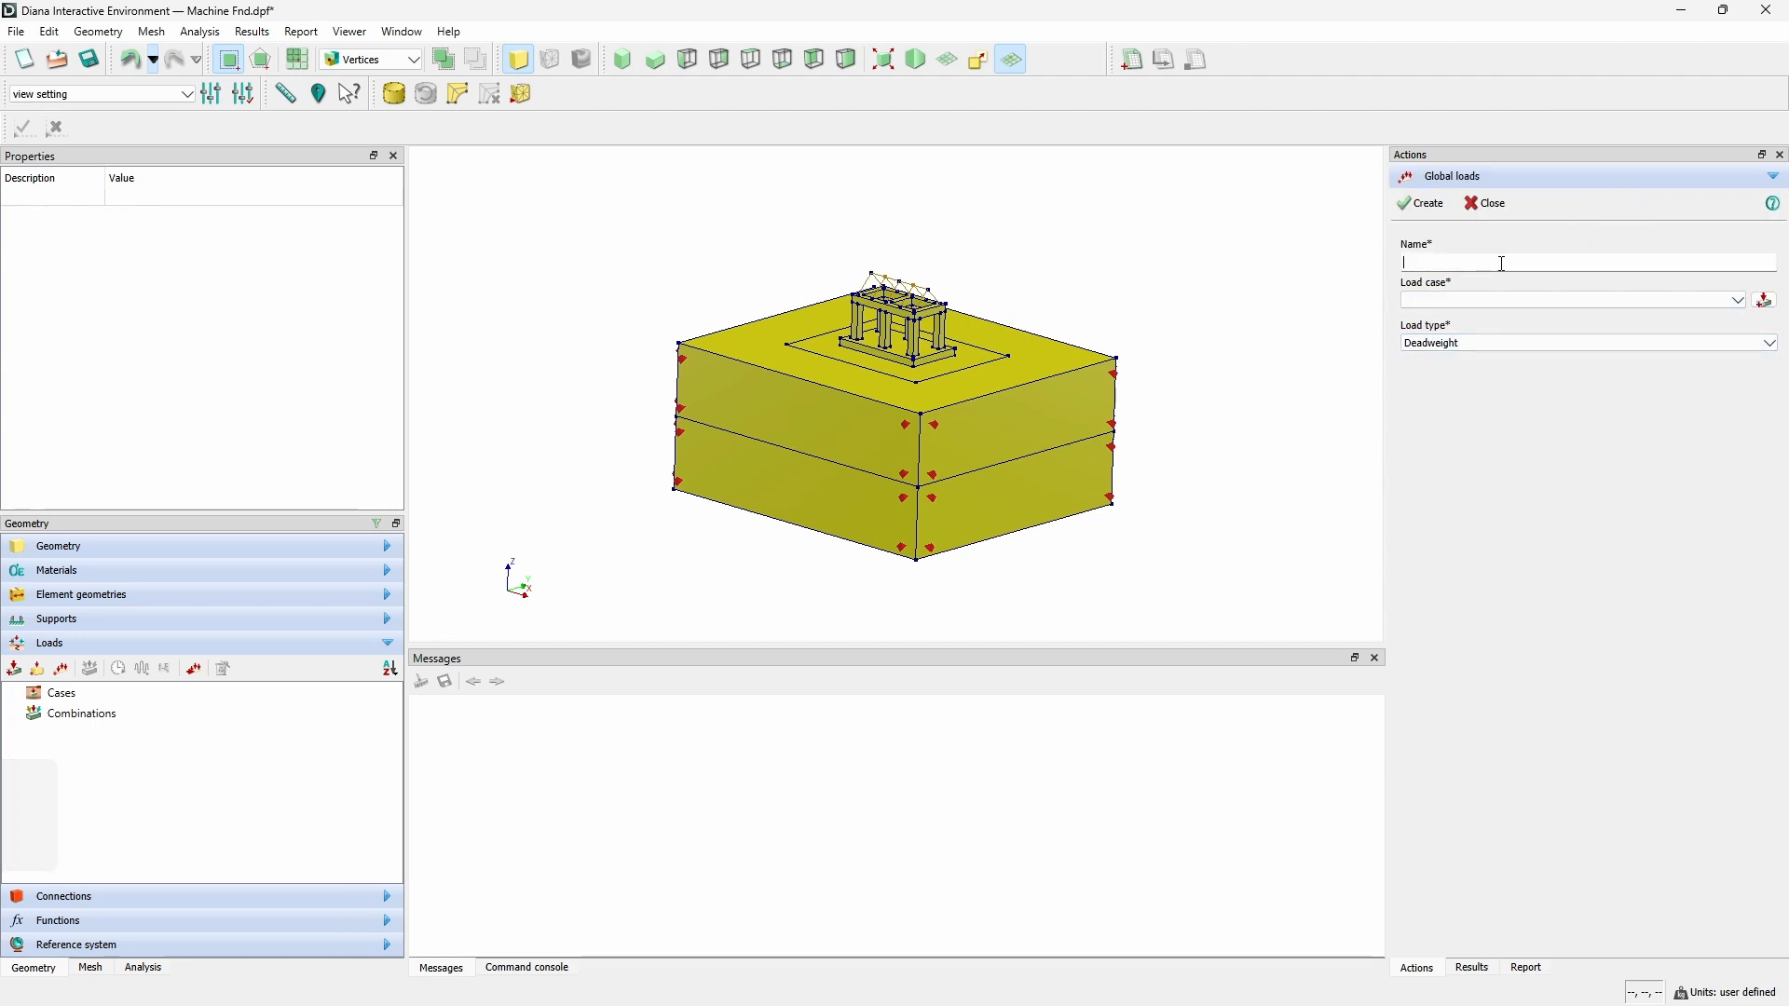
{"action": "left_click", "coordinate": [1766, 300]}
{"action": "triple_click", "coordinate": [1662, 348]}
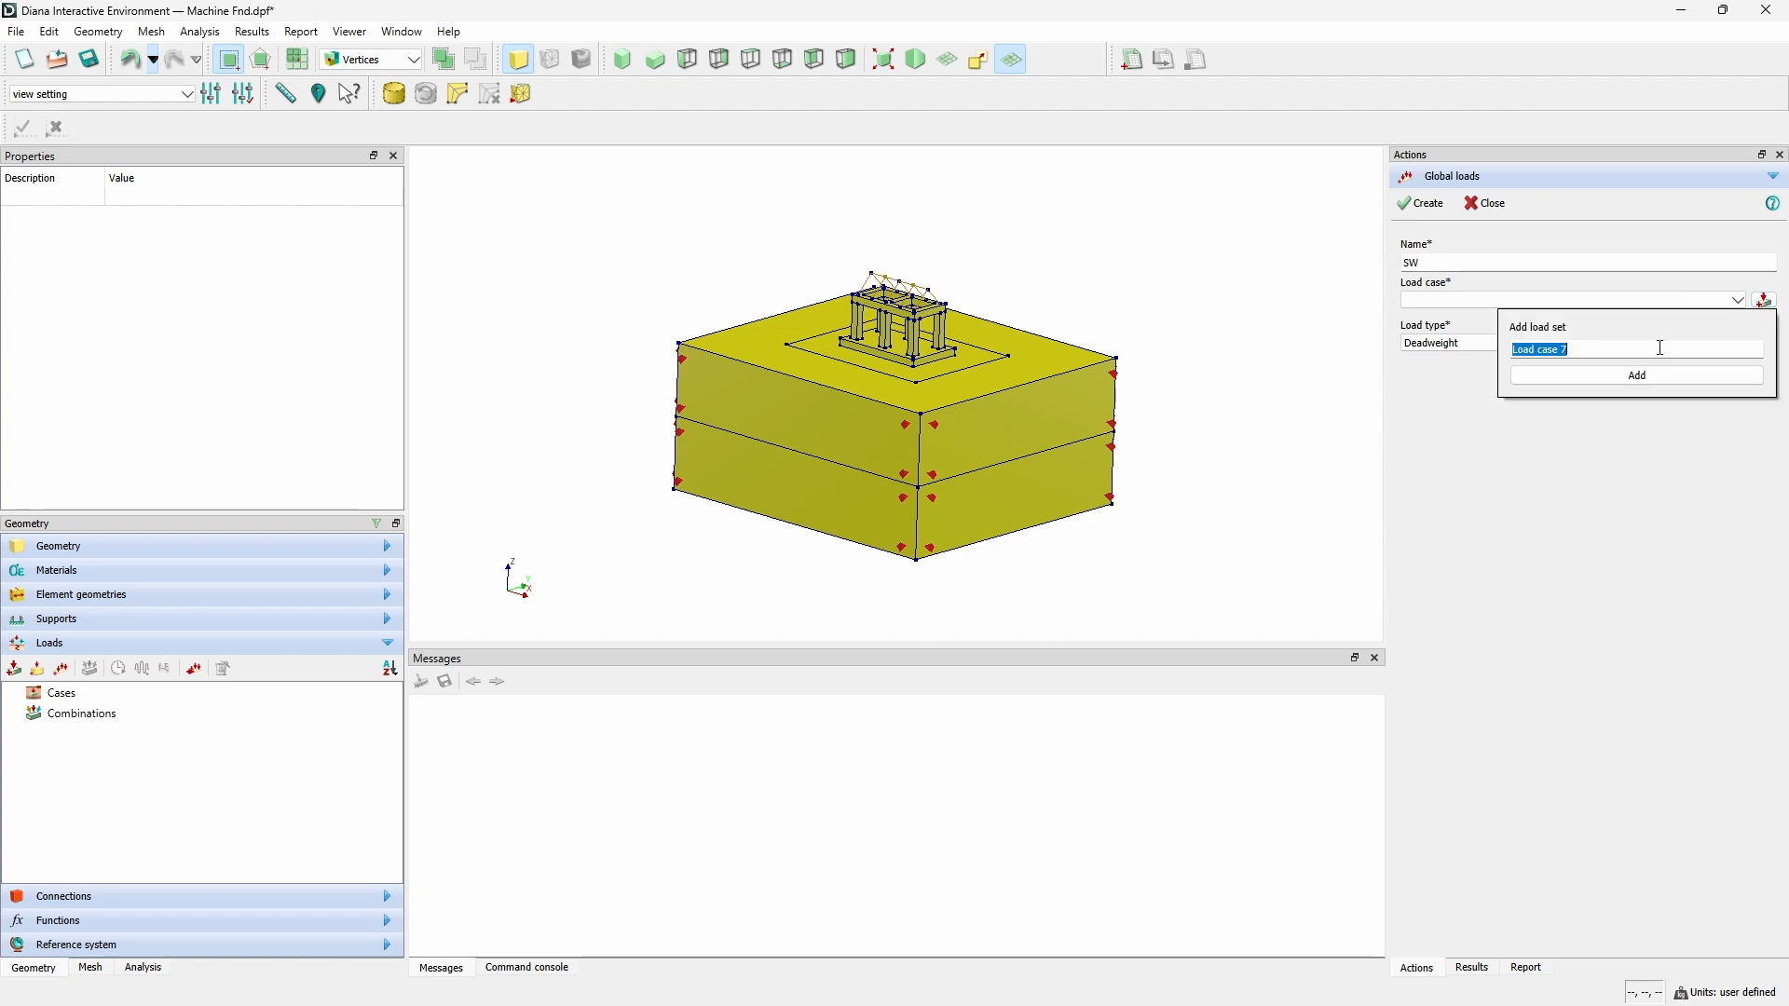
{"action": "type", "text": "sw"}
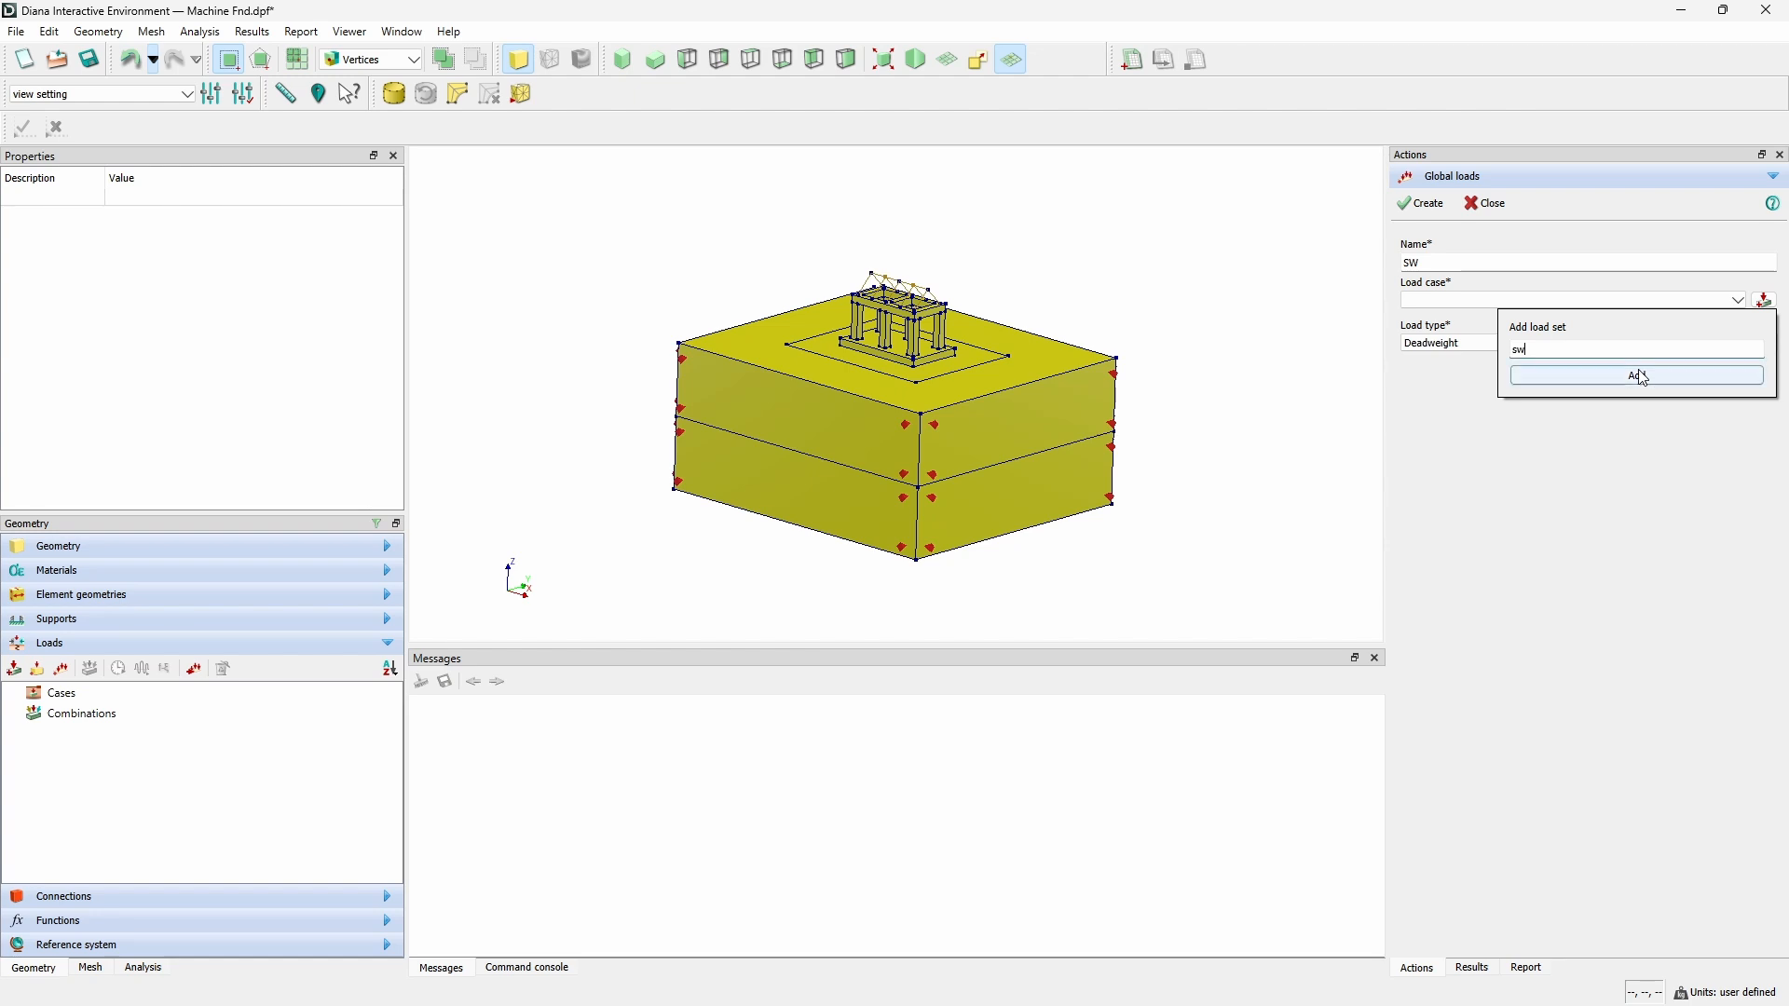
{"action": "left_click", "coordinate": [1644, 377]}
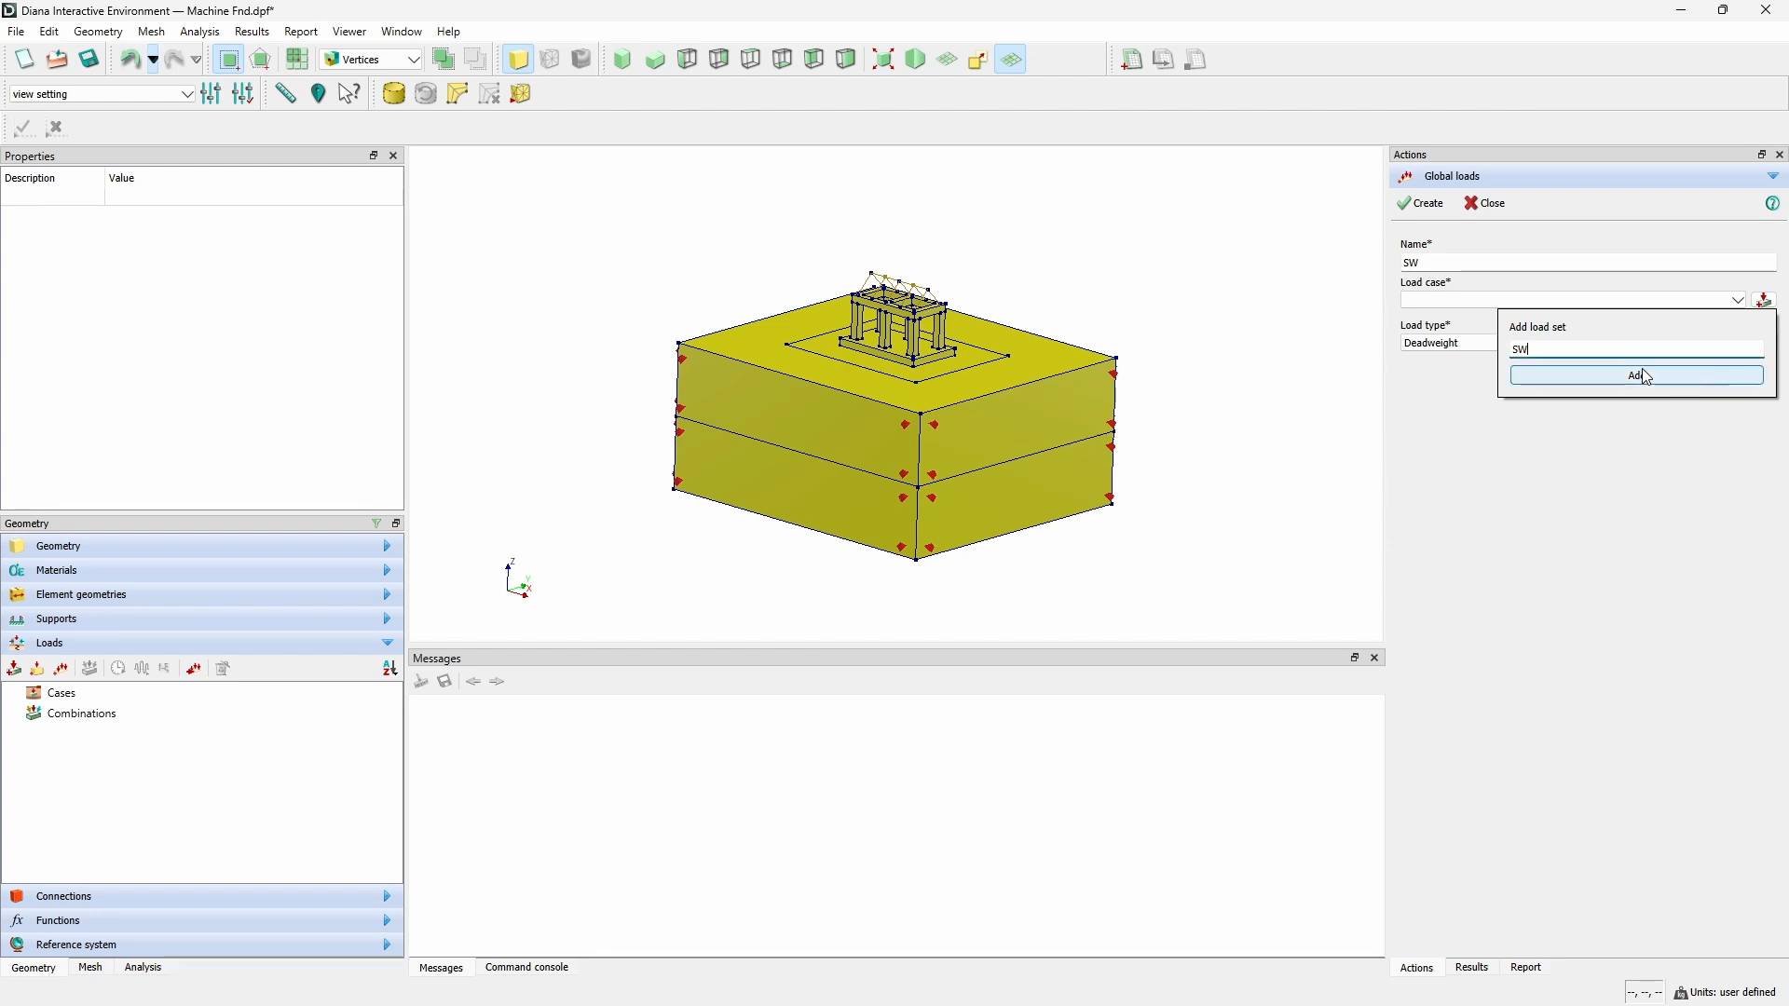
{"action": "left_click", "coordinate": [1645, 376]}
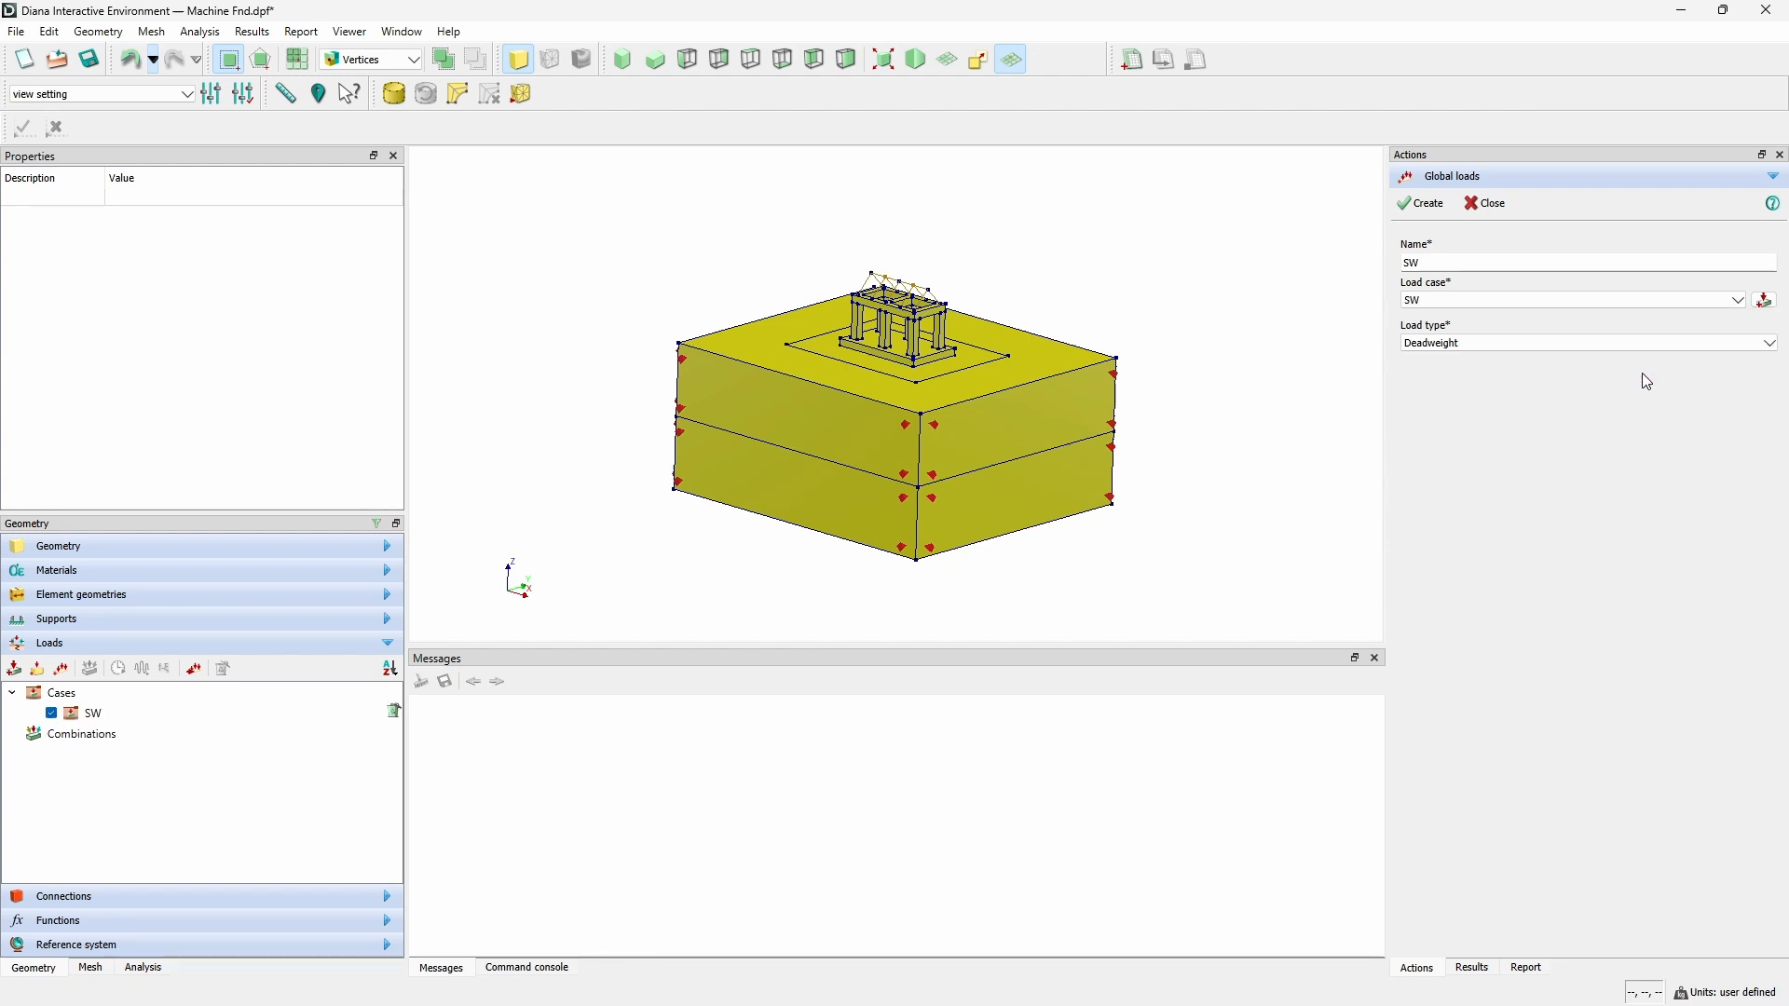
{"action": "left_click", "coordinate": [1420, 203]}
{"action": "left_click", "coordinate": [1487, 203]}
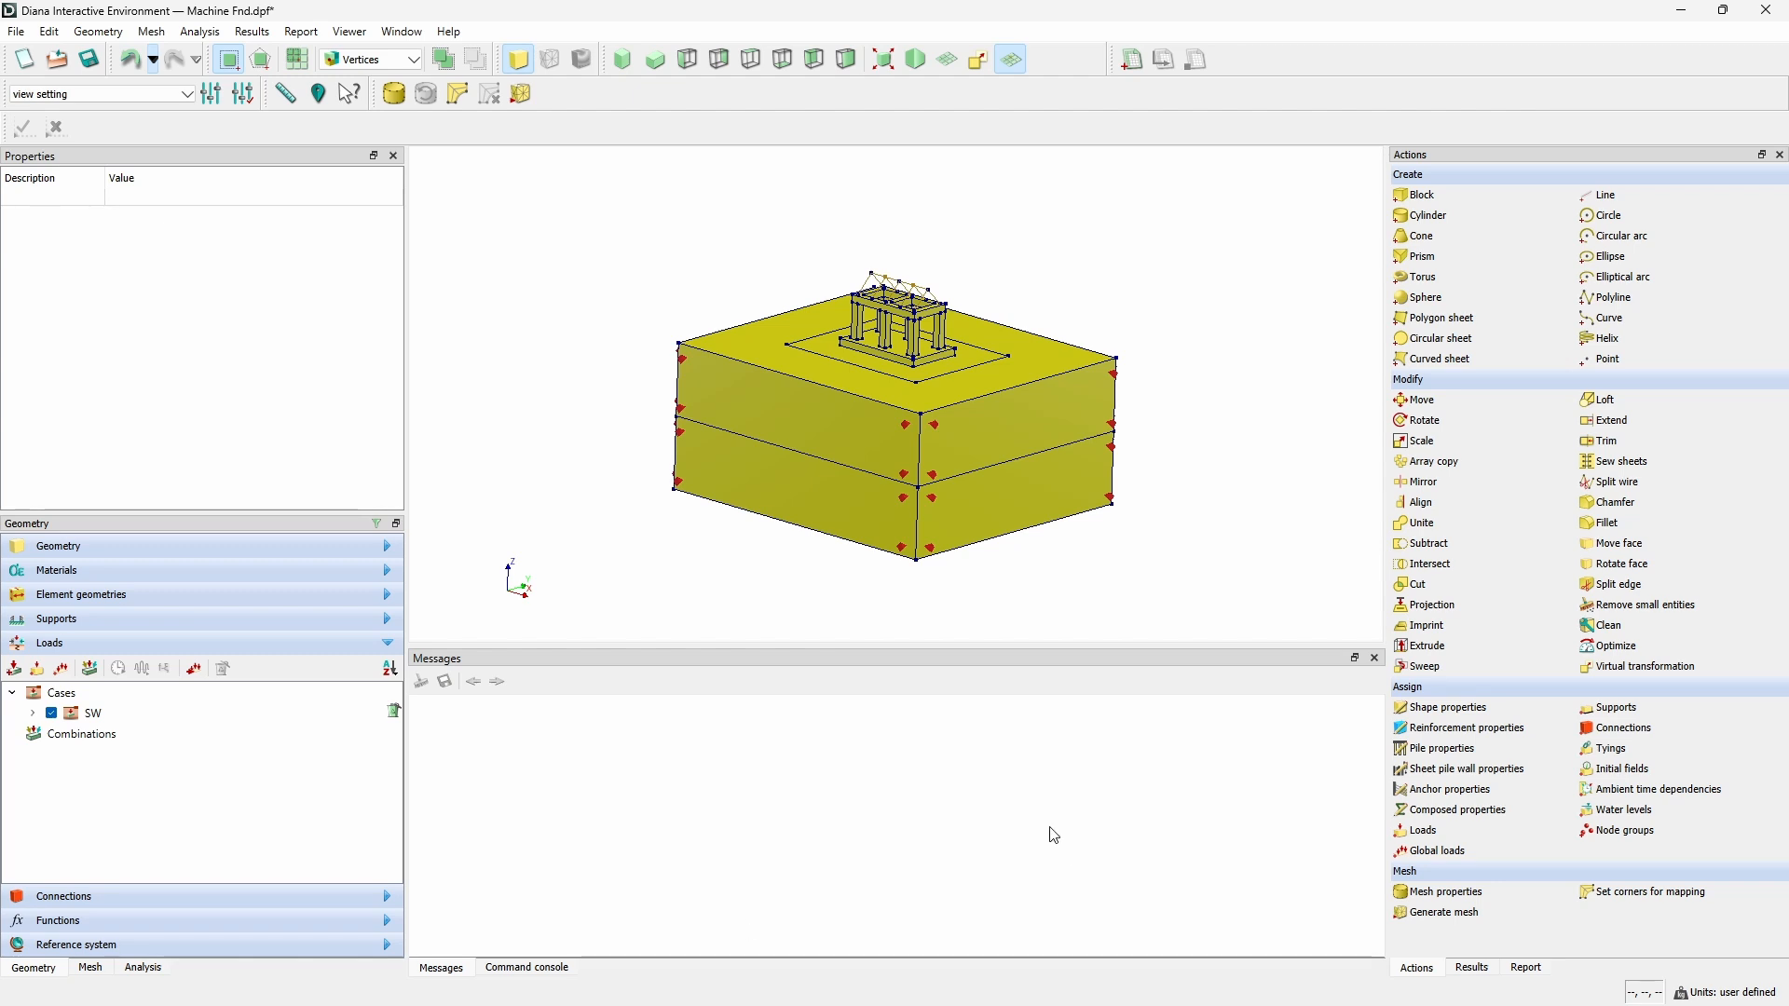
Start a new vertex force load named TORQUE_LPC_Y and add a load case with the same name for it.
{"action": "left_click", "coordinate": [1436, 836]}
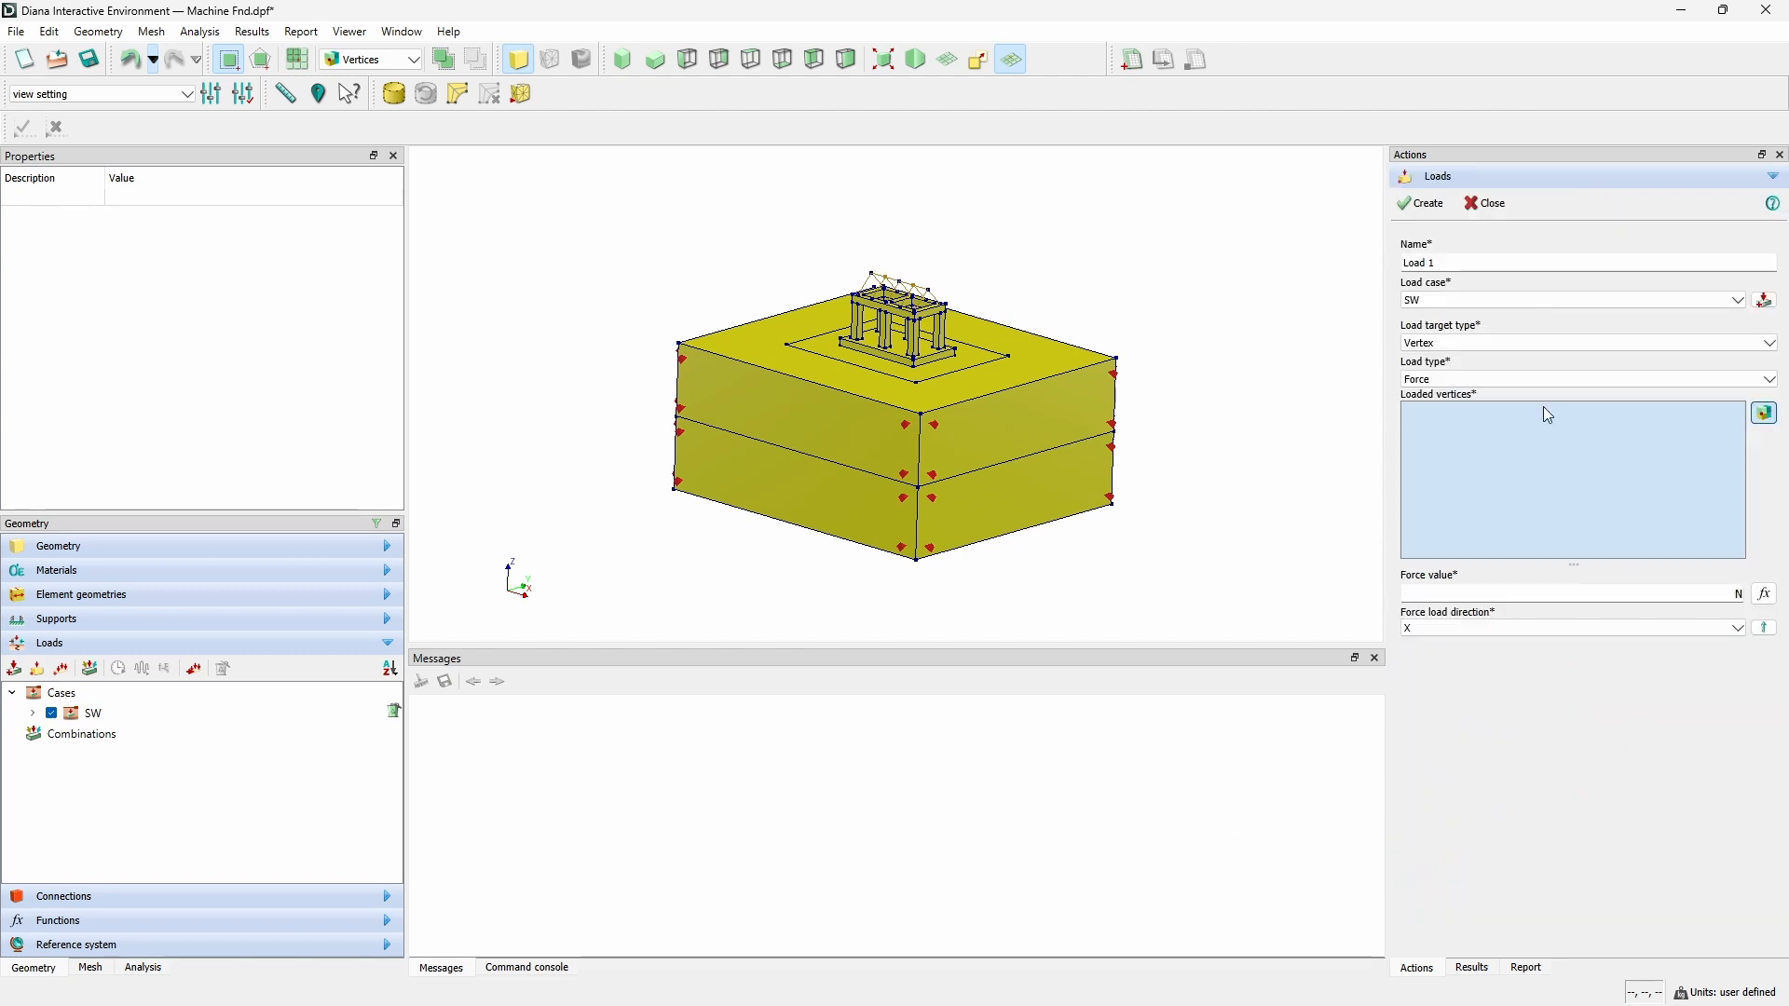
{"action": "triple_click", "coordinate": [1470, 266]}
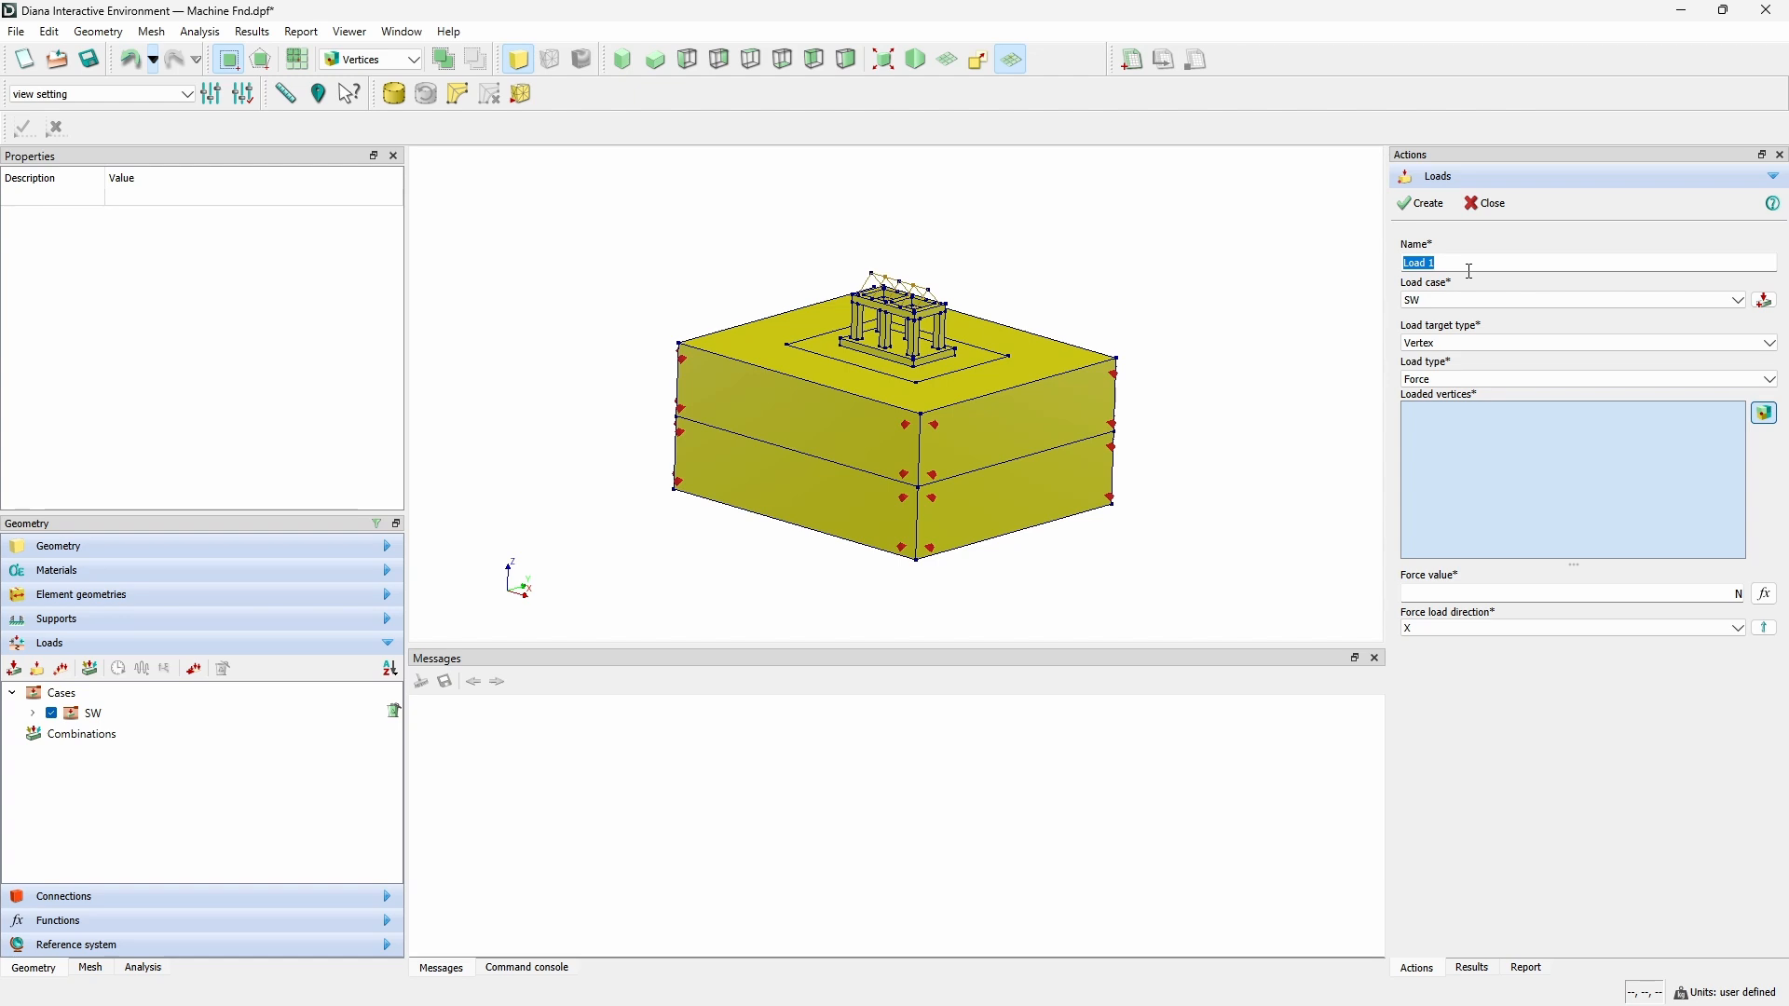
{"action": "type", "text": "TORQ"}
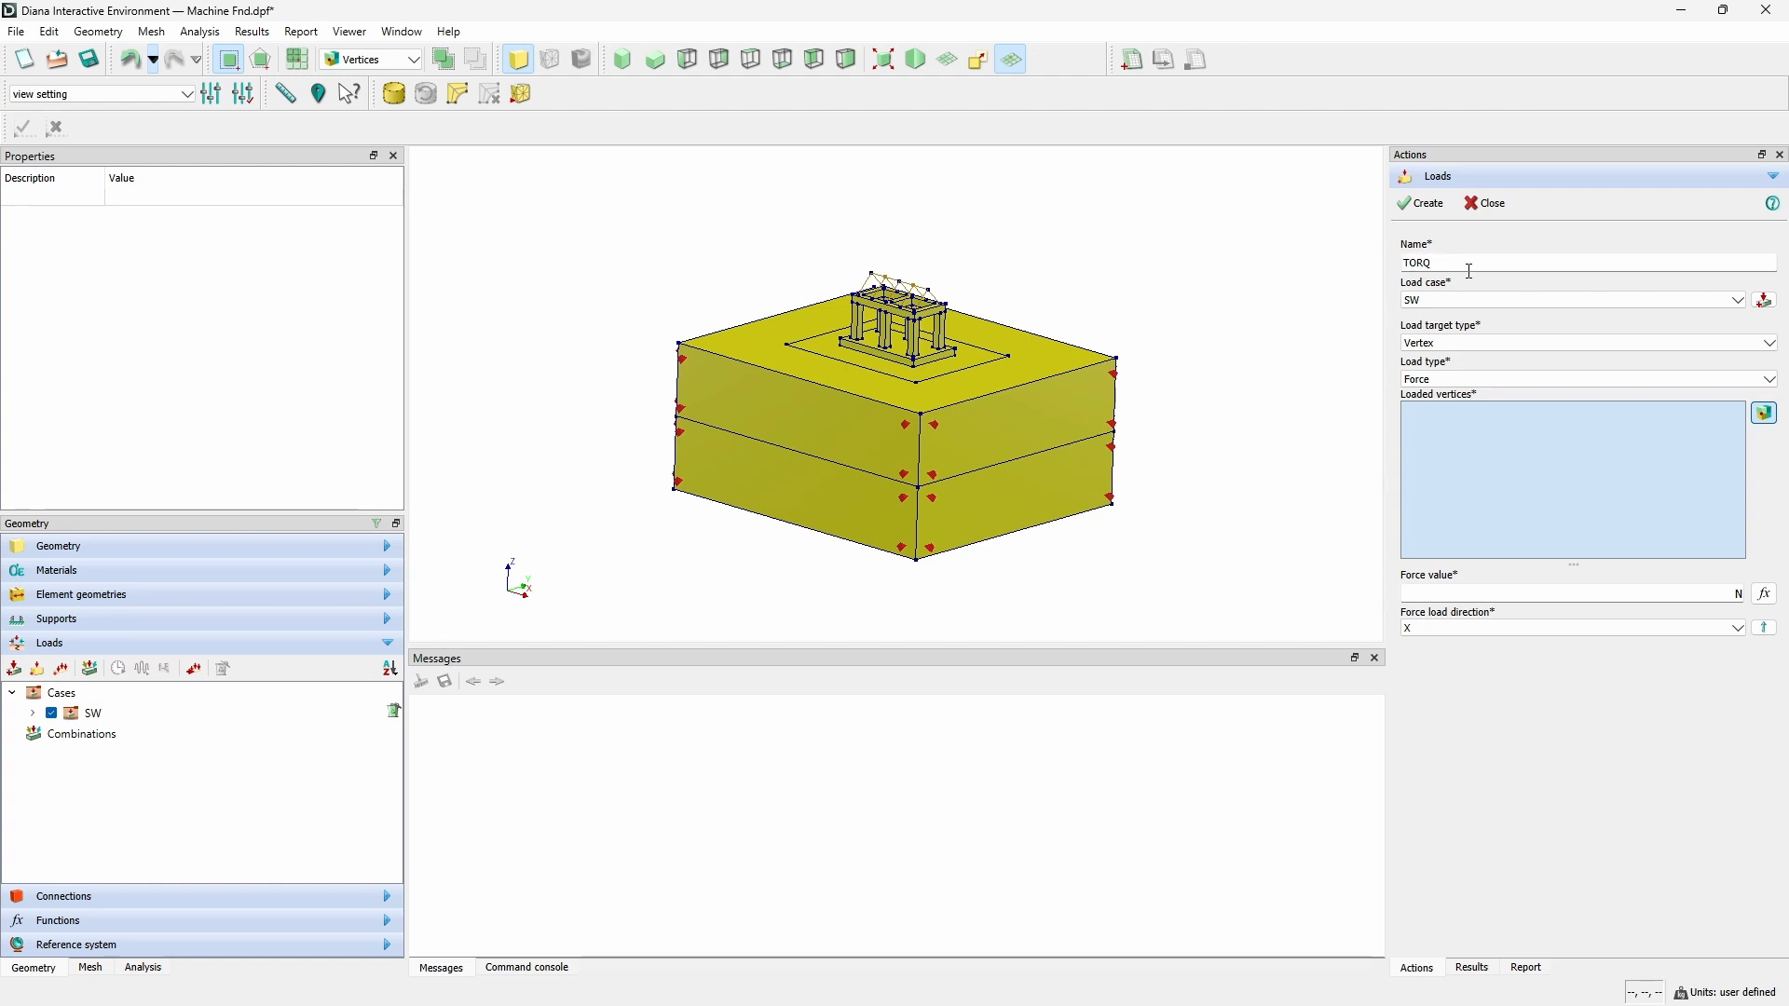
{"action": "type", "text": "UE"}
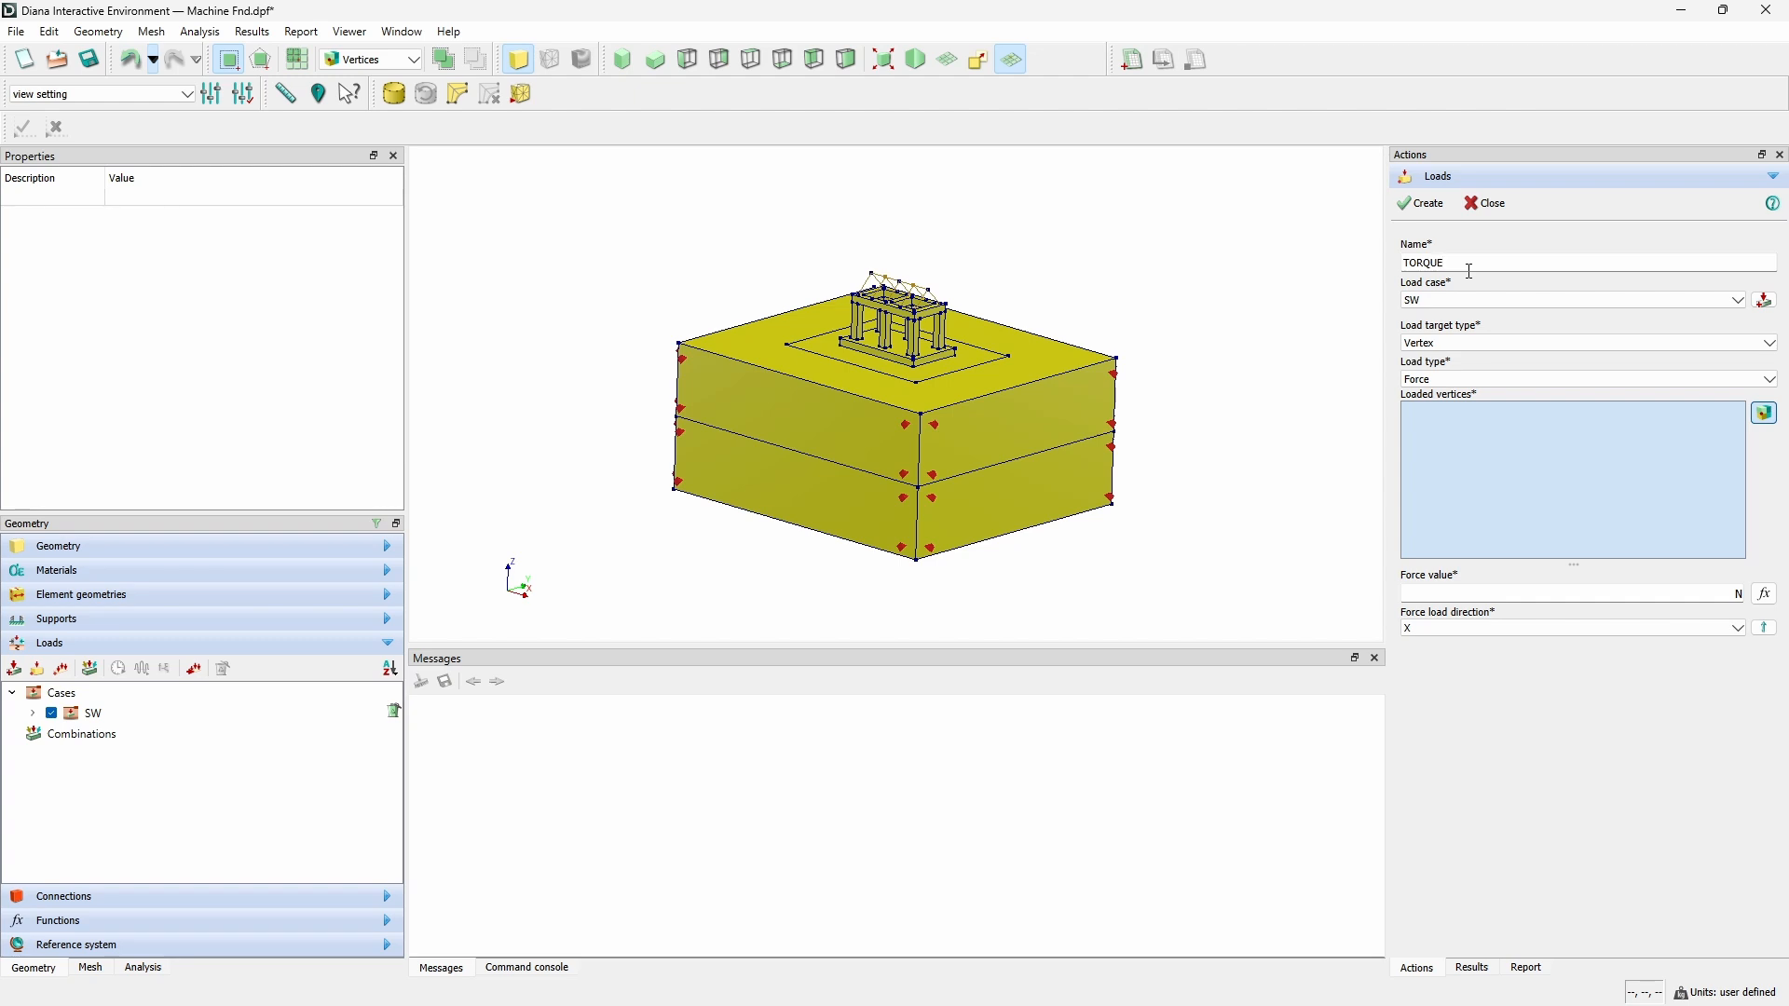
{"action": "type", "text": "_LPC_Y"}
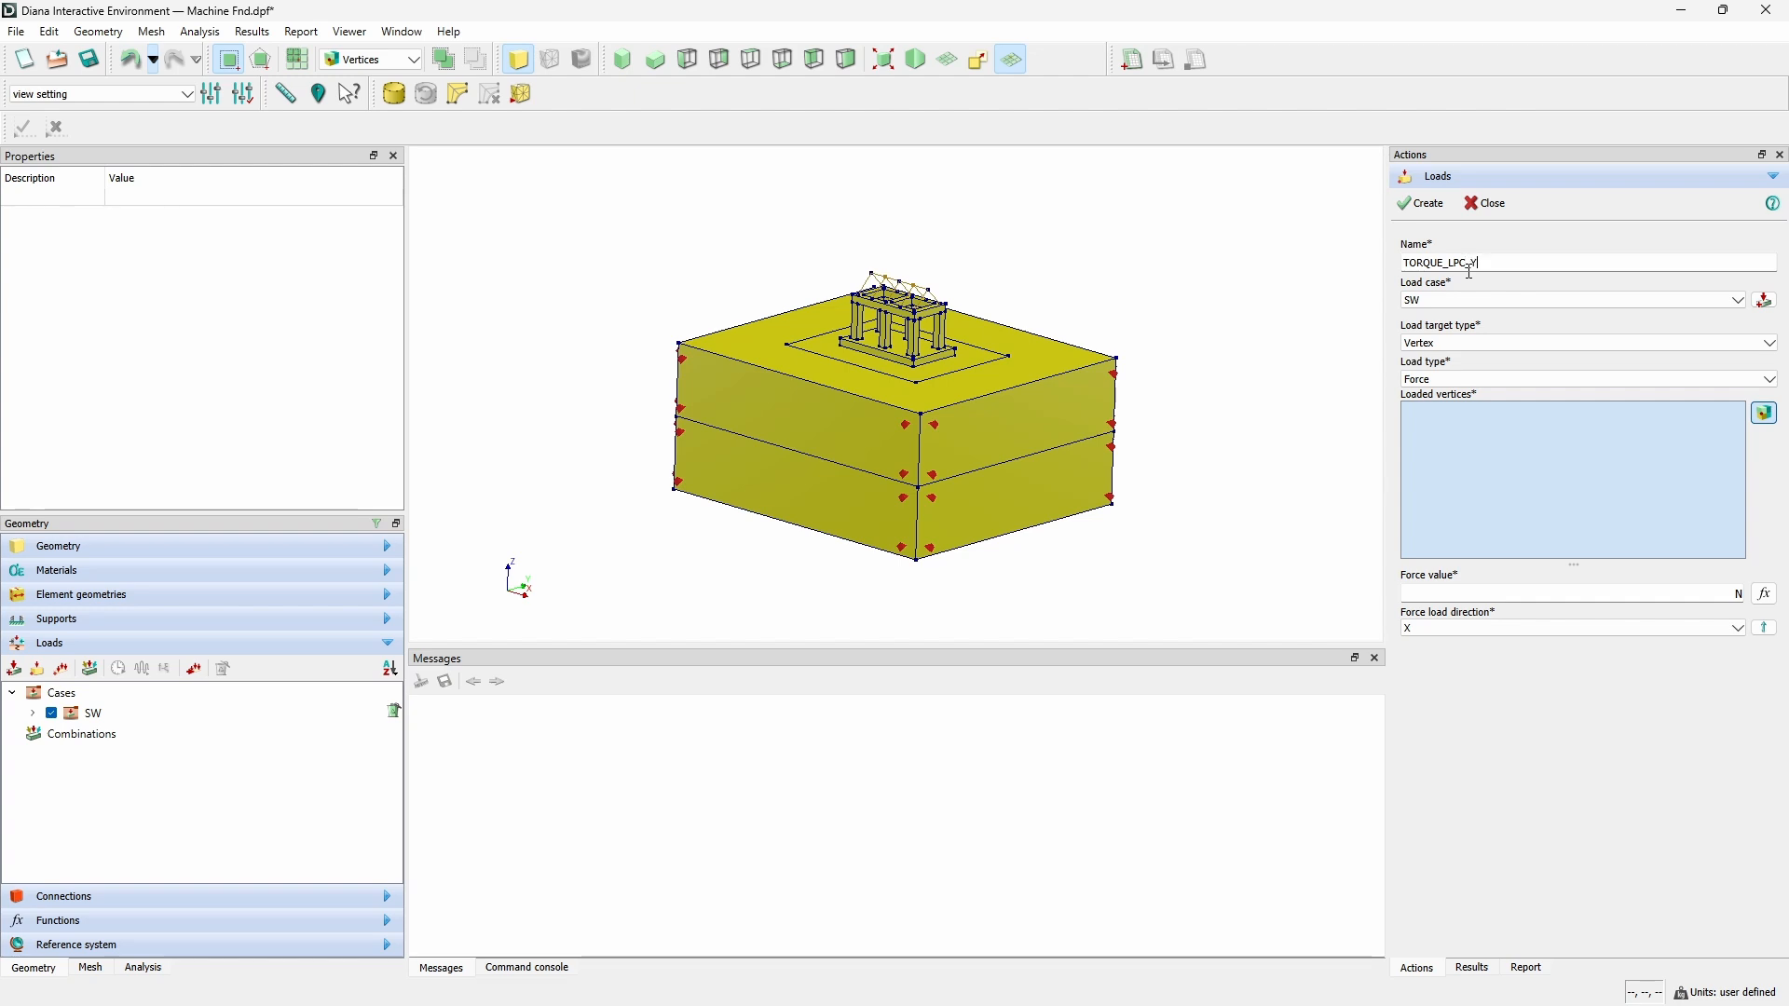
{"action": "left_click_drag", "start_coordinate": [1479, 265], "coordinate": [1395, 267]}
{"action": "key", "text": "ctrl+c"}
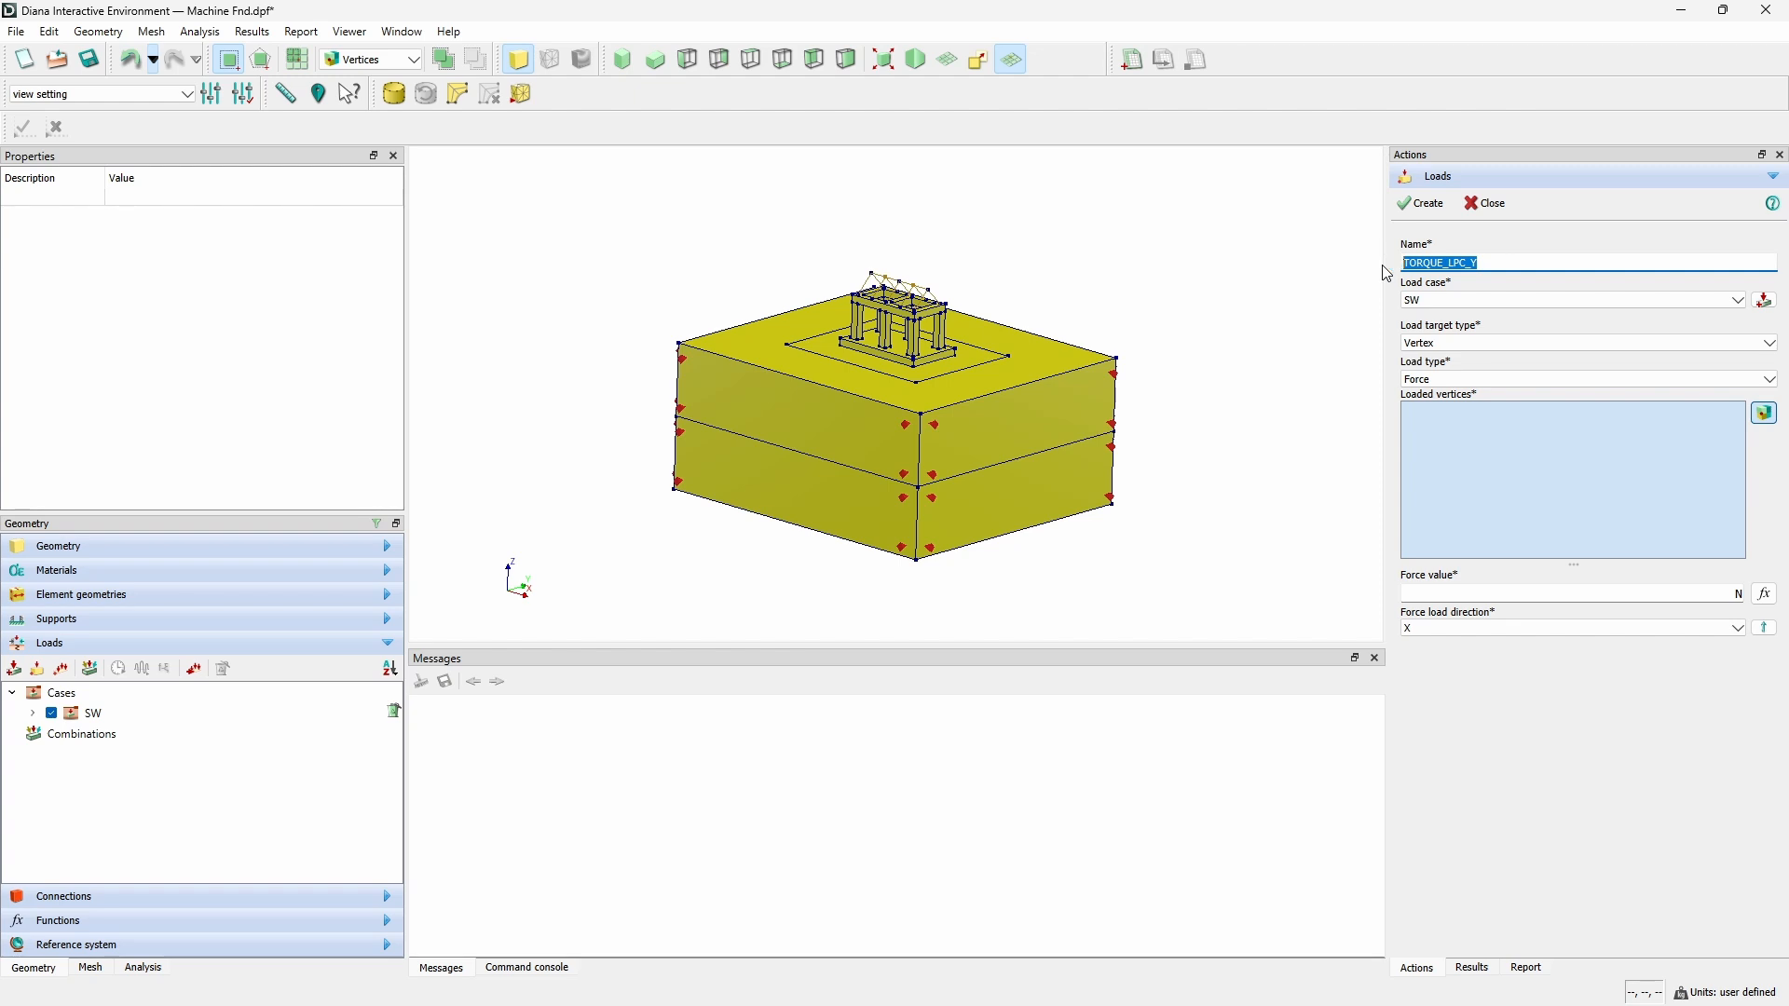
{"action": "left_click", "coordinate": [1766, 300]}
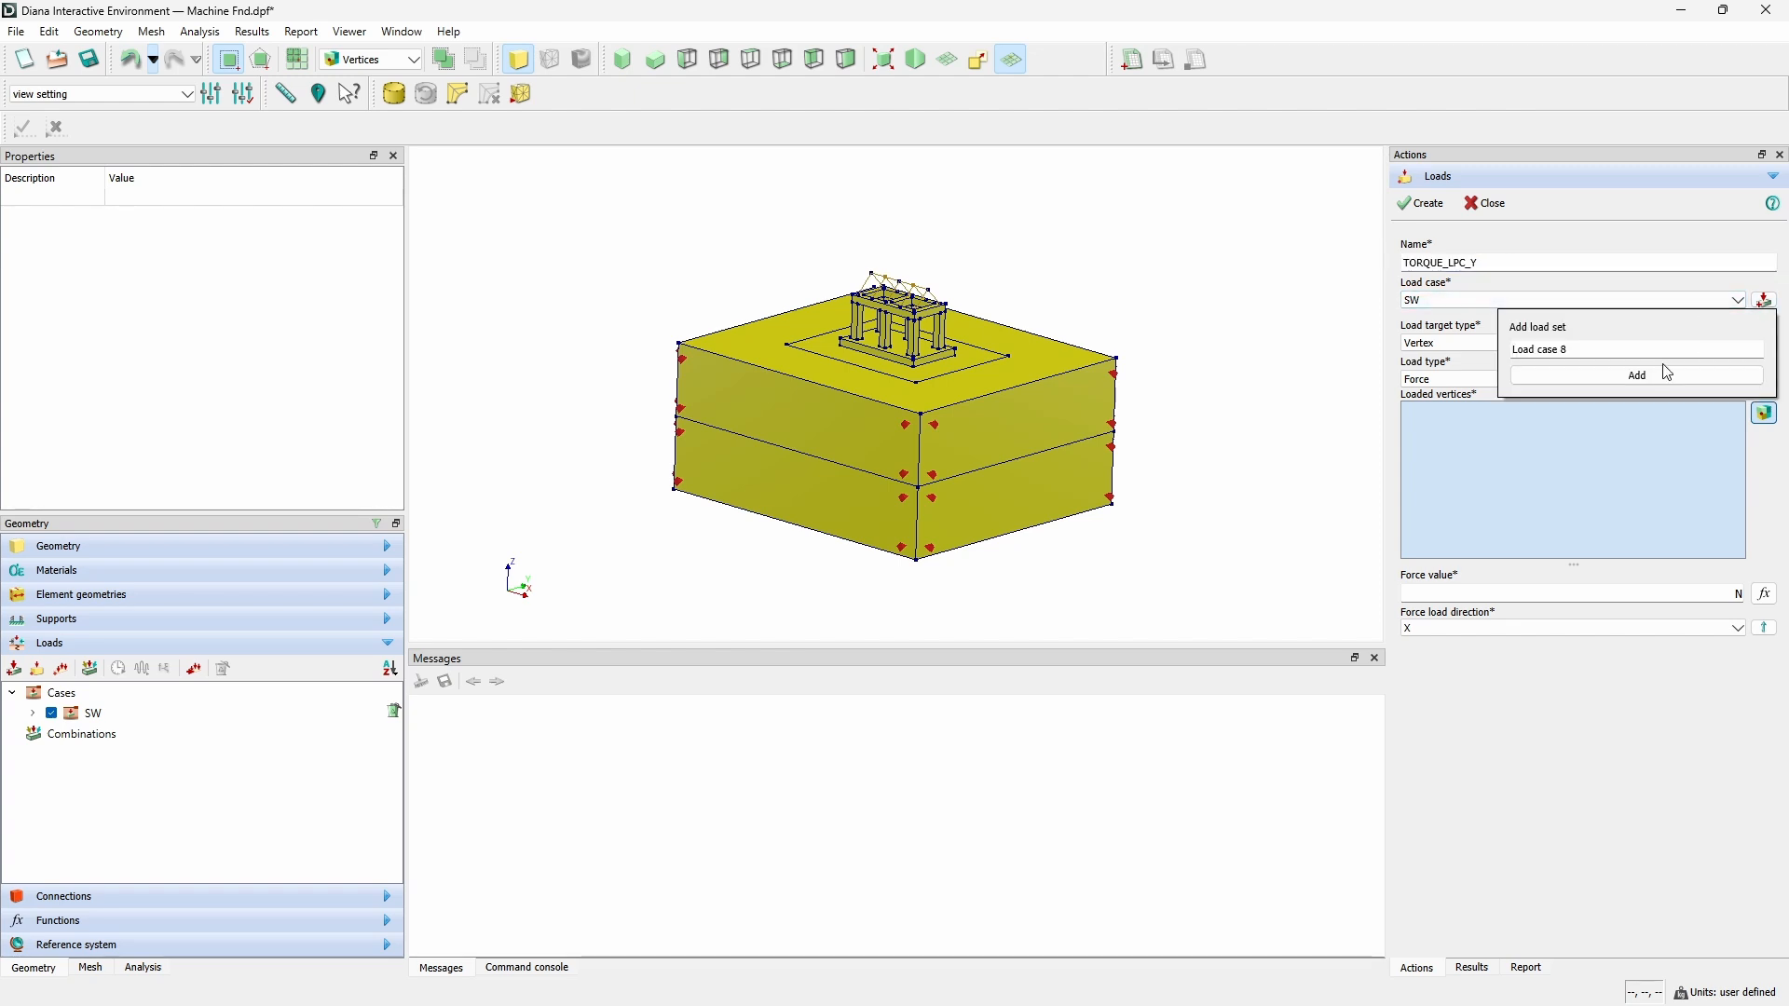
{"action": "triple_click", "coordinate": [1565, 349]}
{"action": "key", "text": "ctrl+v"}
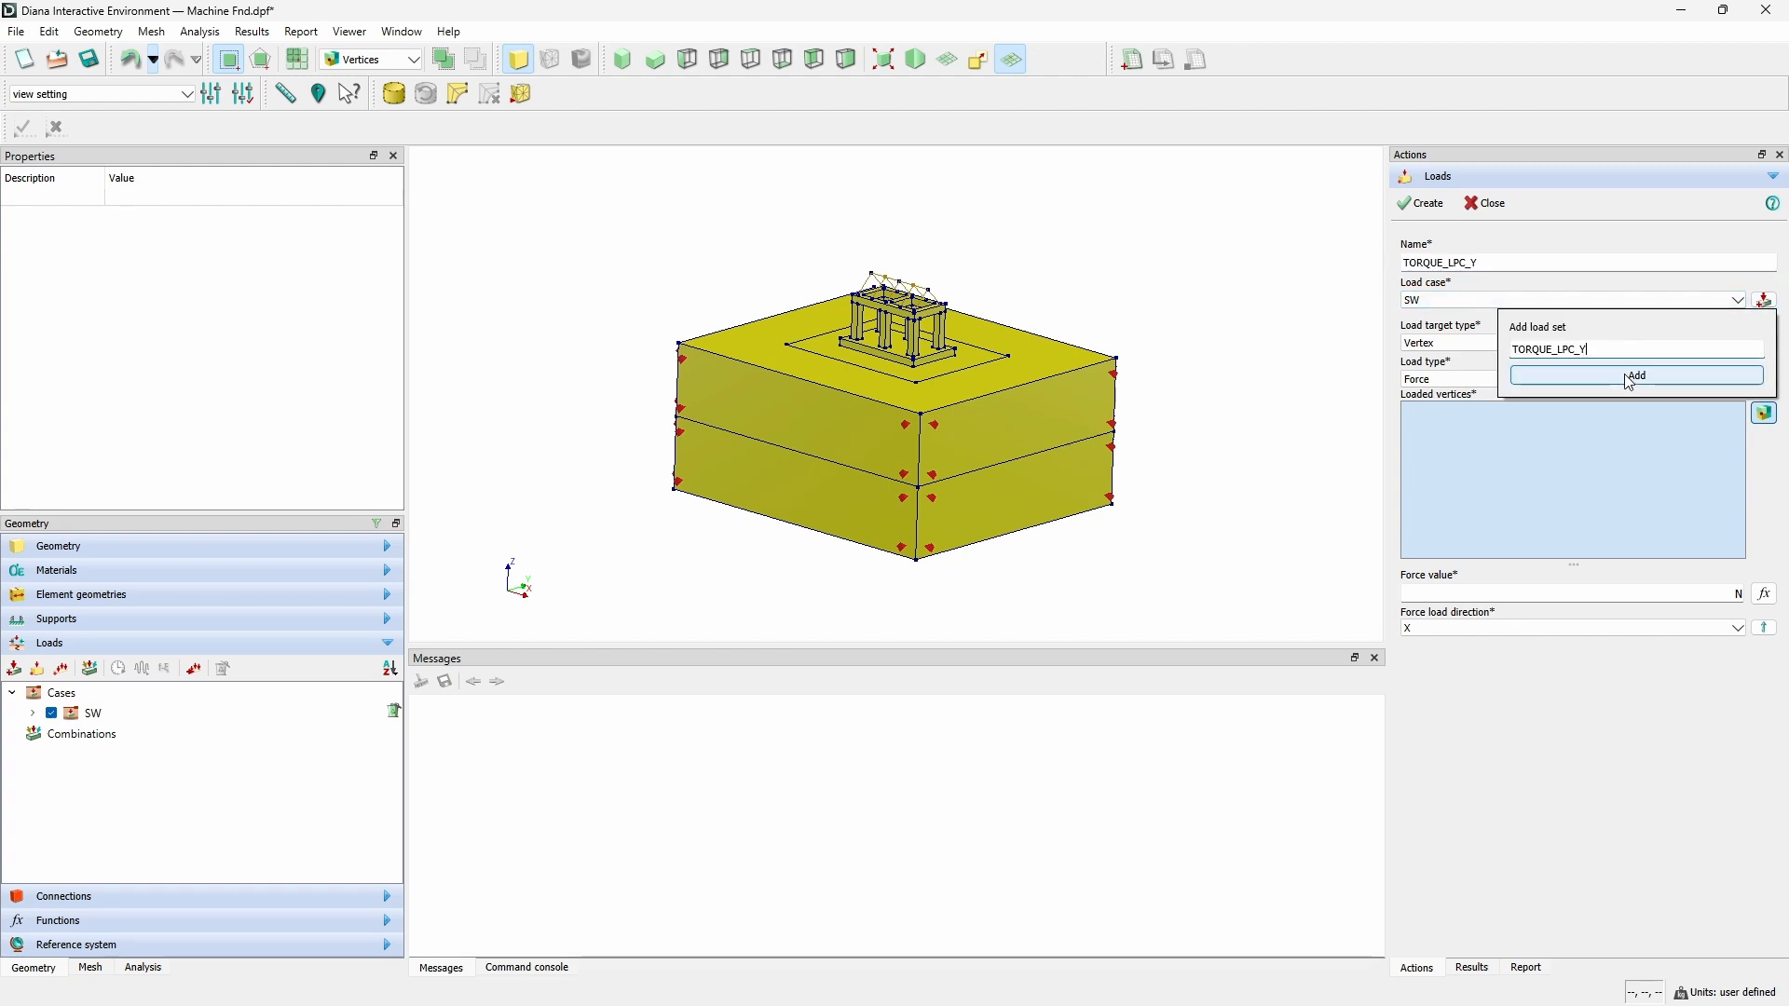
{"action": "left_click", "coordinate": [1630, 377]}
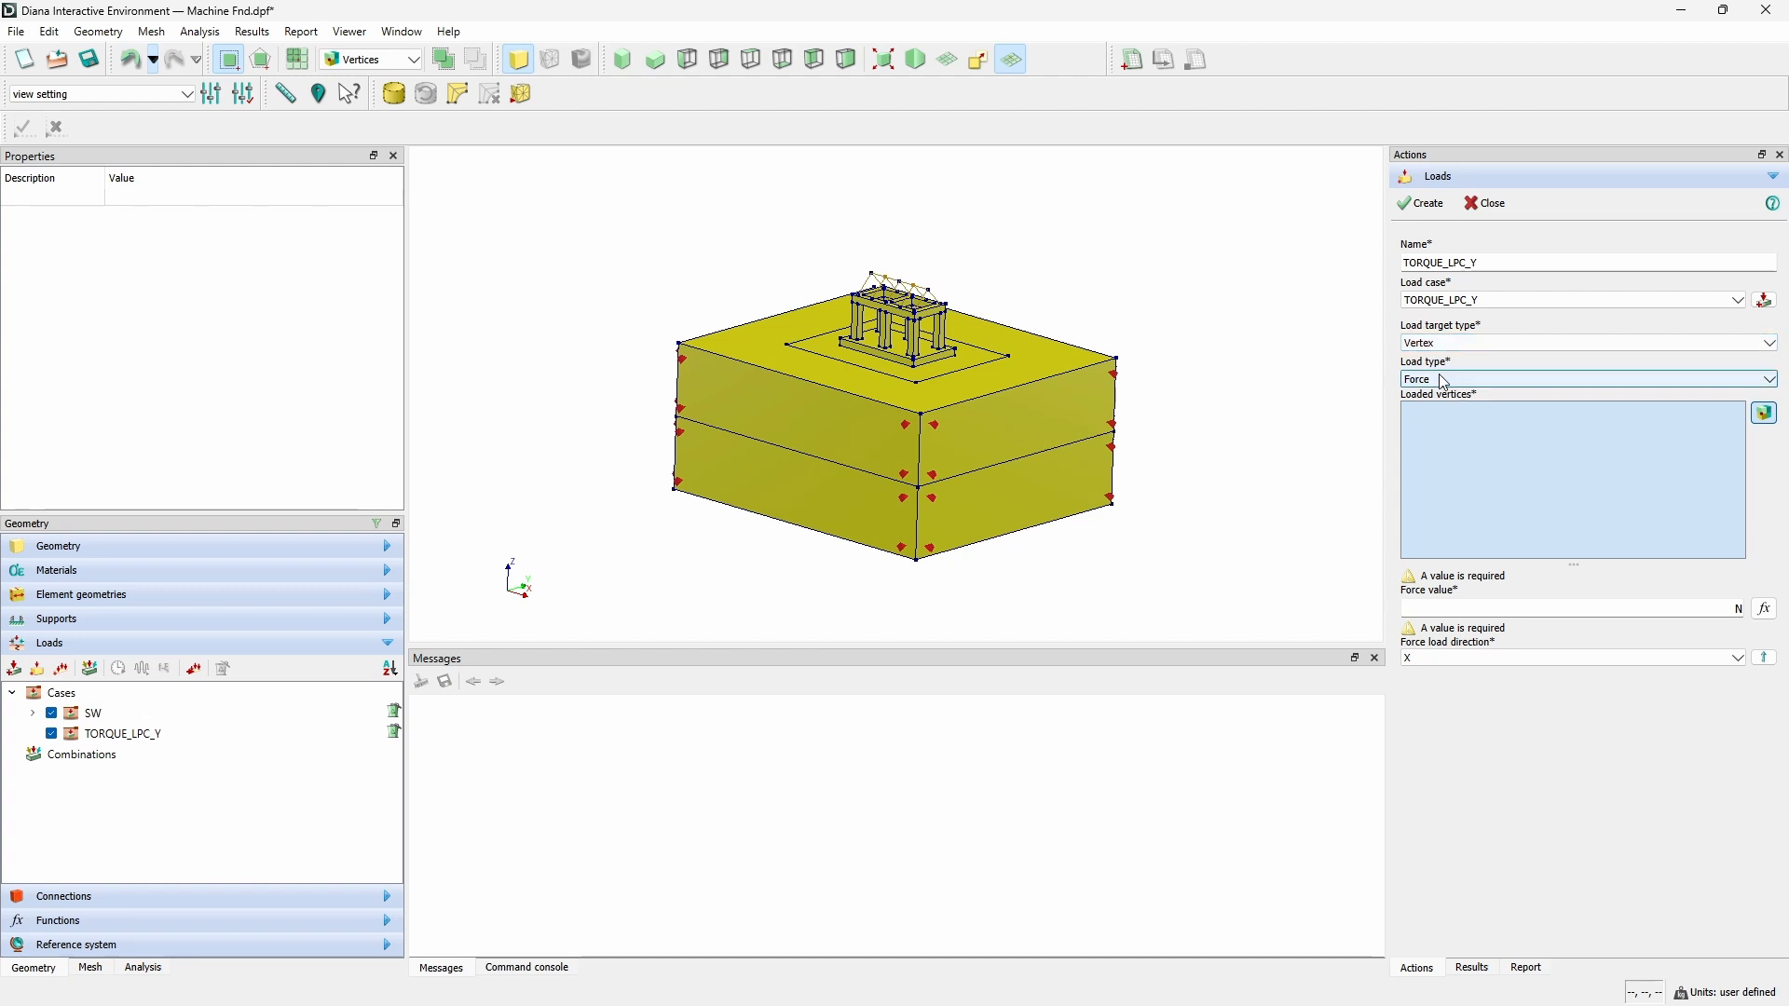
Create the TORQUE_LPC_Y load on the LPC point with a force of 1 N in direction Y.
{"action": "left_click", "coordinate": [113, 548]}
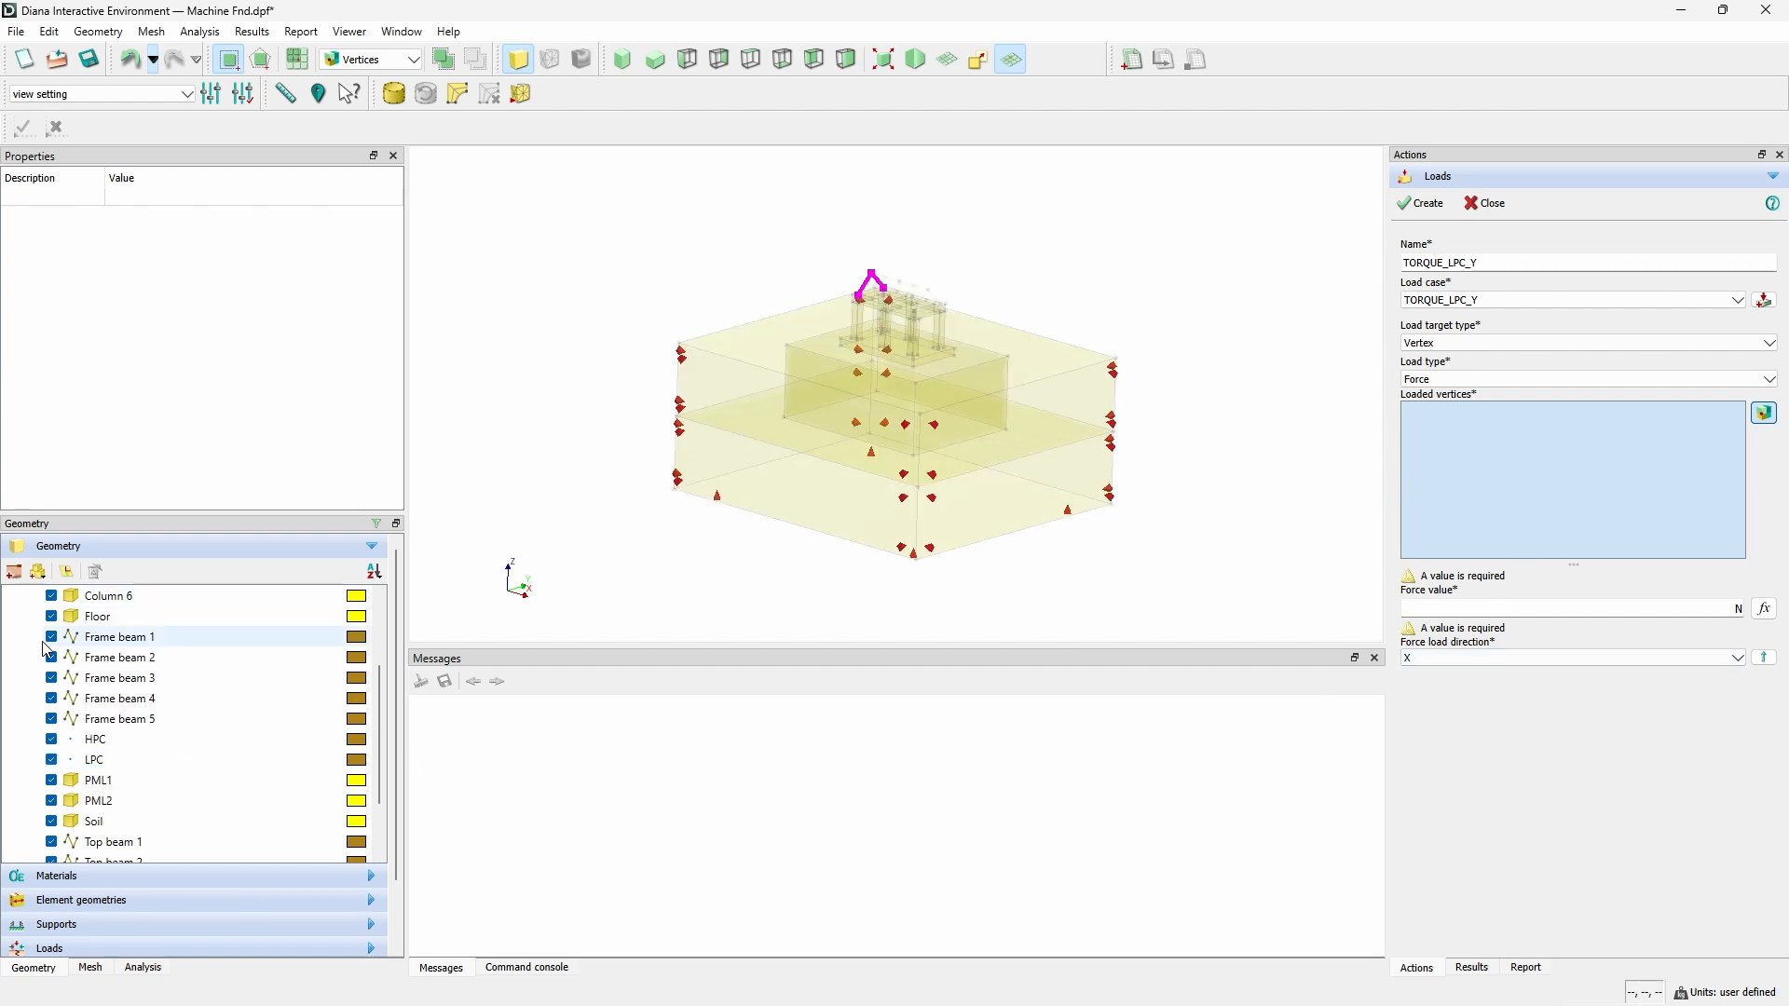
{"action": "left_click", "coordinate": [114, 762]}
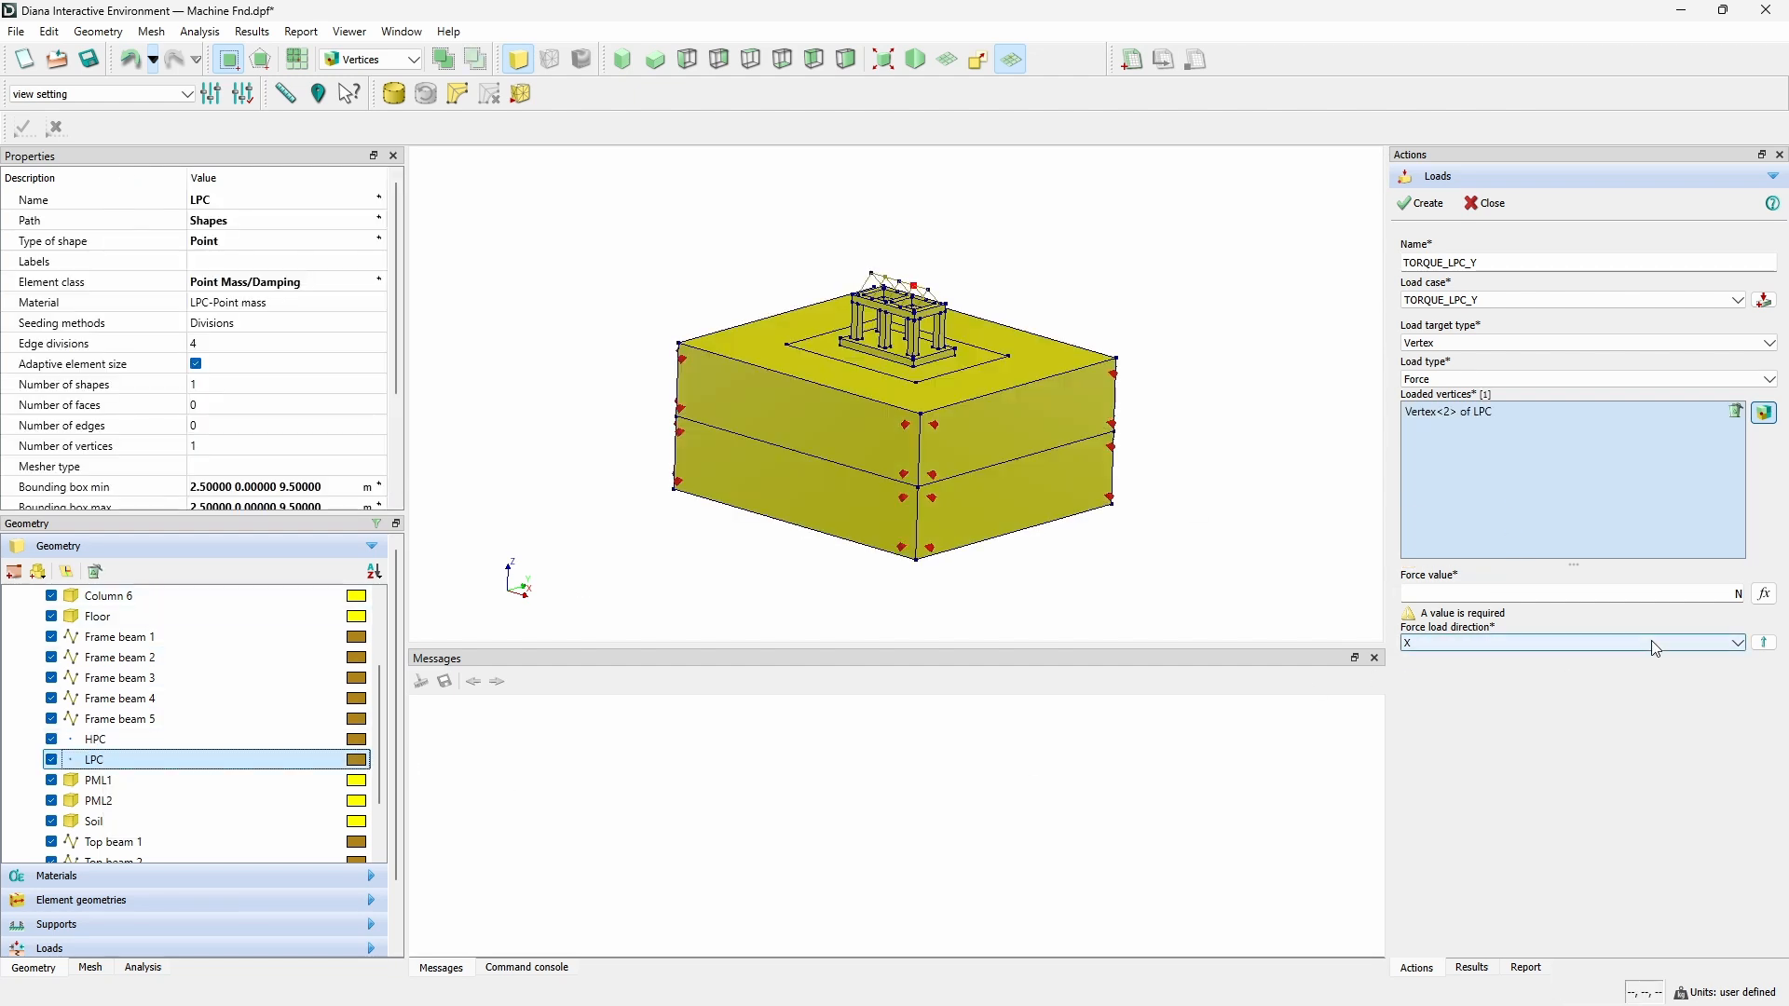
{"action": "left_click", "coordinate": [1616, 594]}
{"action": "type", "text": "1"}
{"action": "left_click", "coordinate": [1591, 632]}
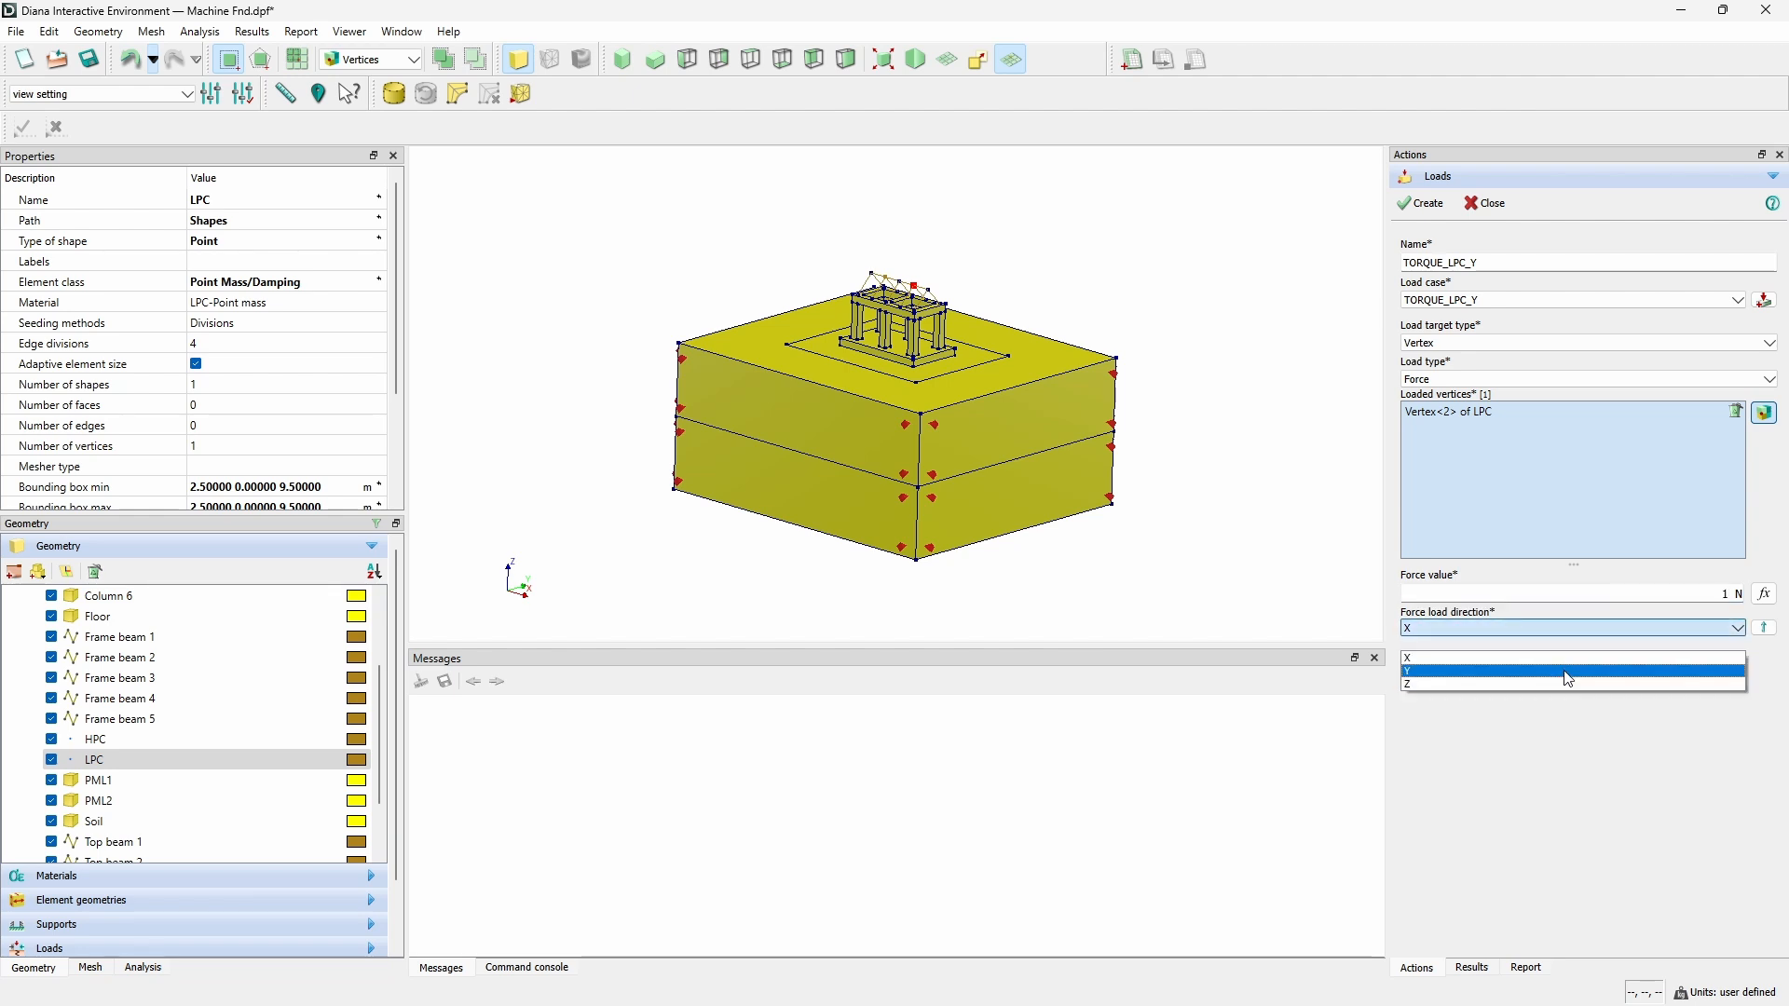
{"action": "left_click", "coordinate": [1569, 674]}
{"action": "left_click", "coordinate": [1424, 204]}
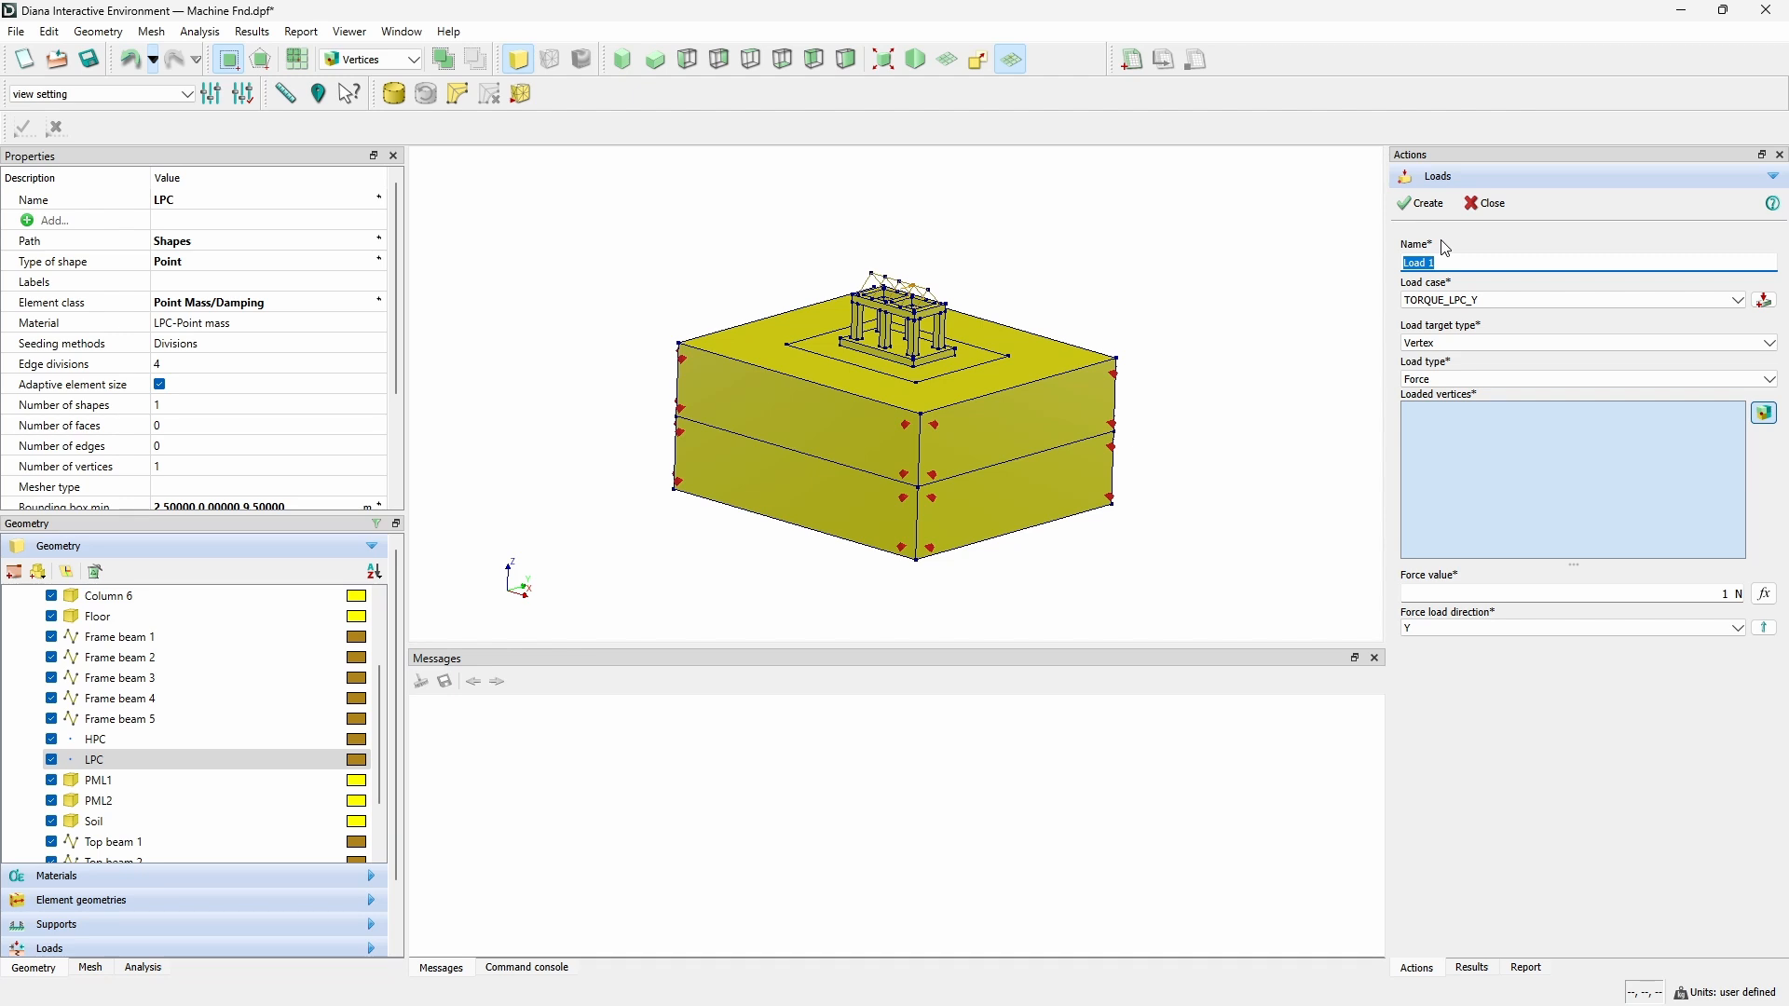
Name the next vertex force load TORQUE_LPC_Z and add a load case with the same name for it.
{"action": "key", "text": "ctrl+v"}
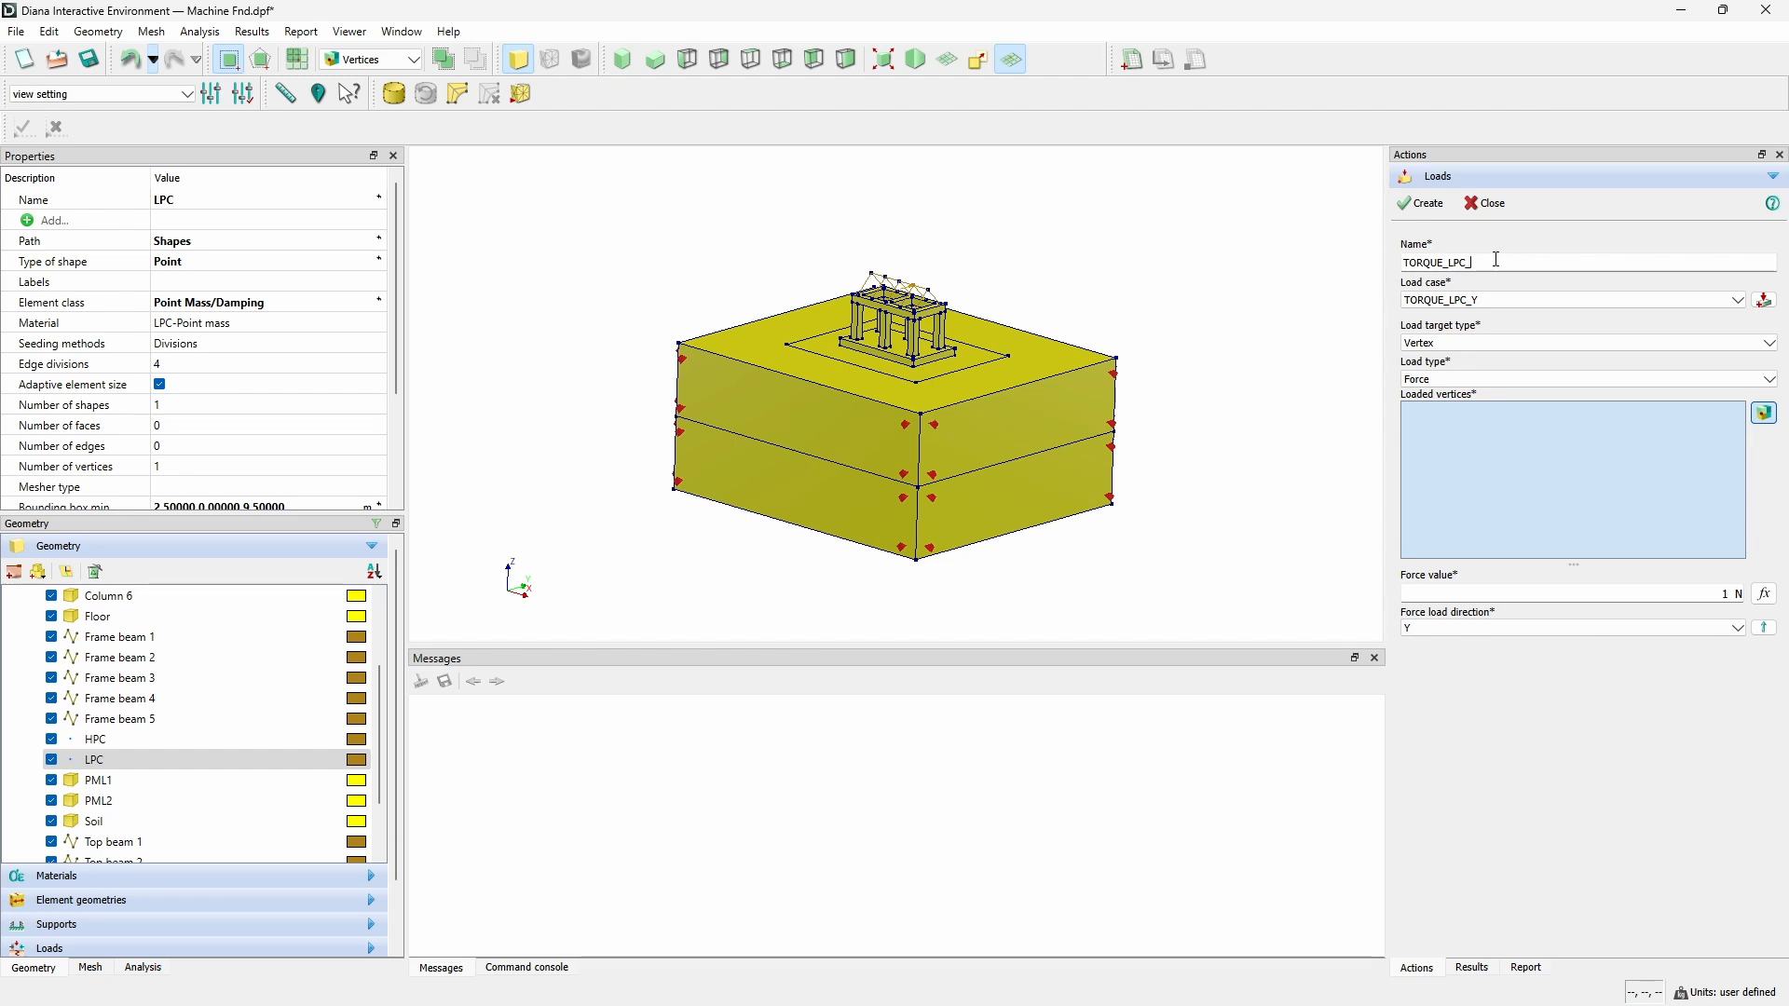
{"action": "key", "text": "BackSpace"}
{"action": "type", "text": "Z"}
{"action": "left_click", "coordinate": [1764, 300]}
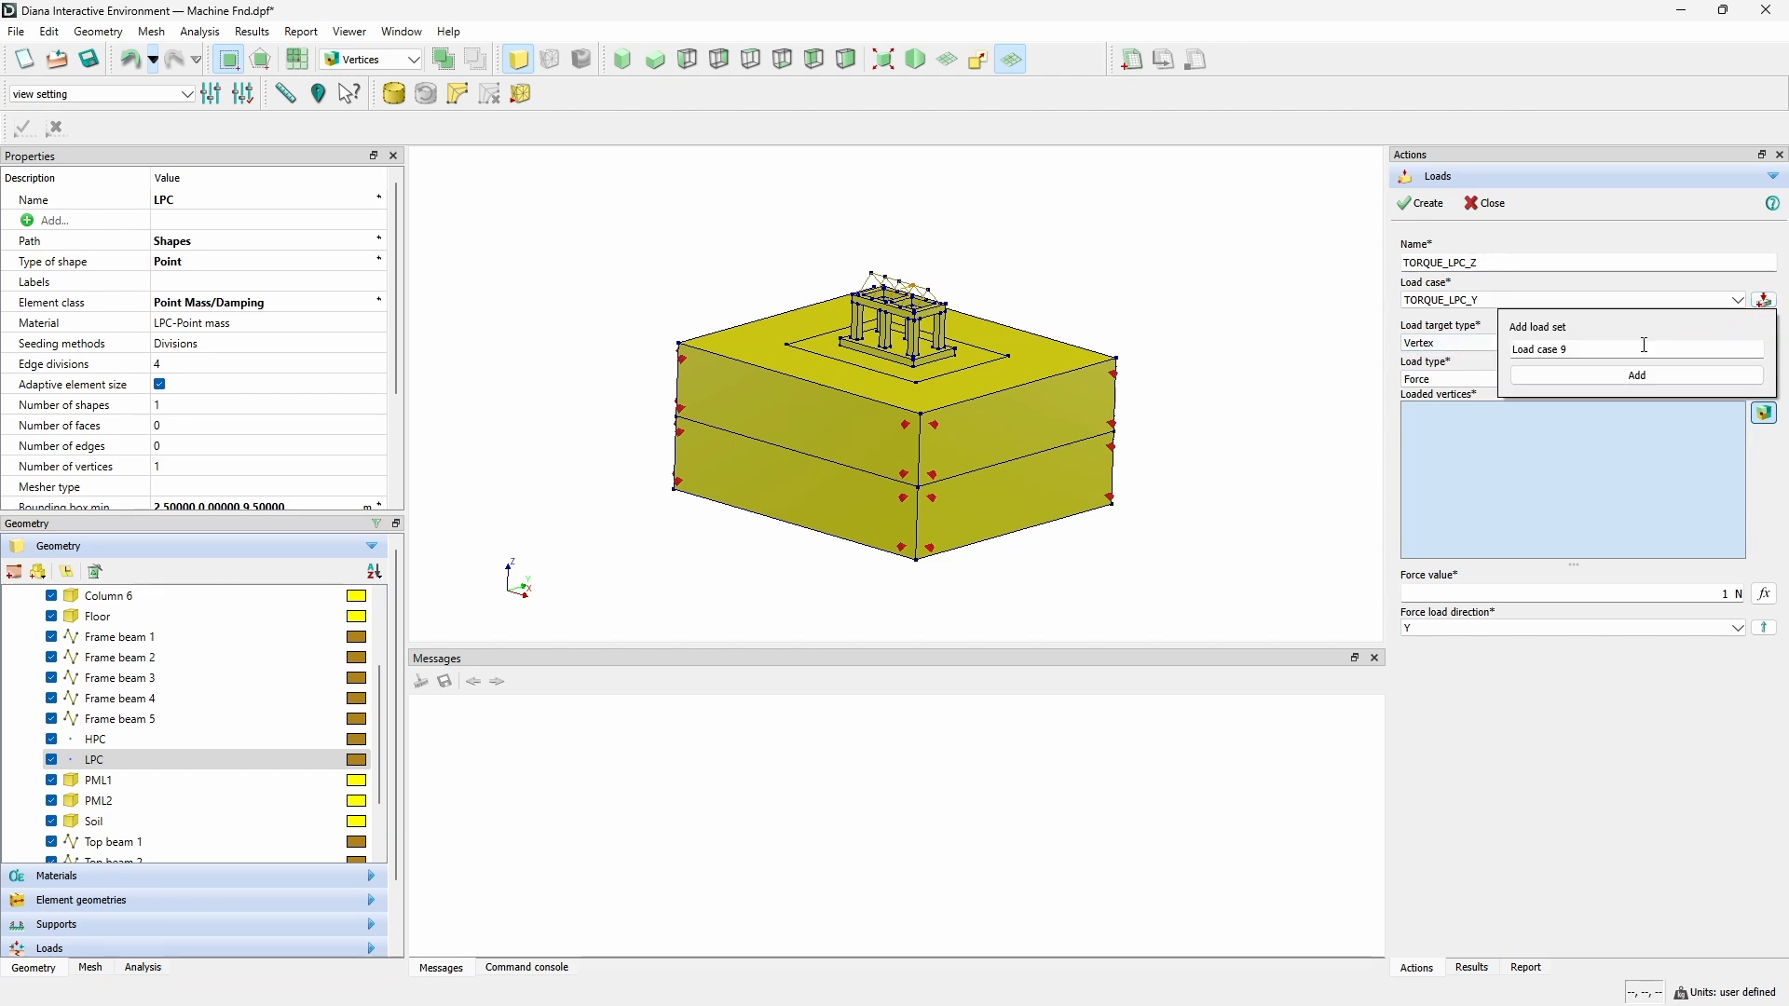
{"action": "triple_click", "coordinate": [1635, 350]}
{"action": "key", "text": "ctrl+v"}
{"action": "key", "text": "BackSpace"}
{"action": "type", "text": "Z"}
{"action": "left_click", "coordinate": [1637, 373]}
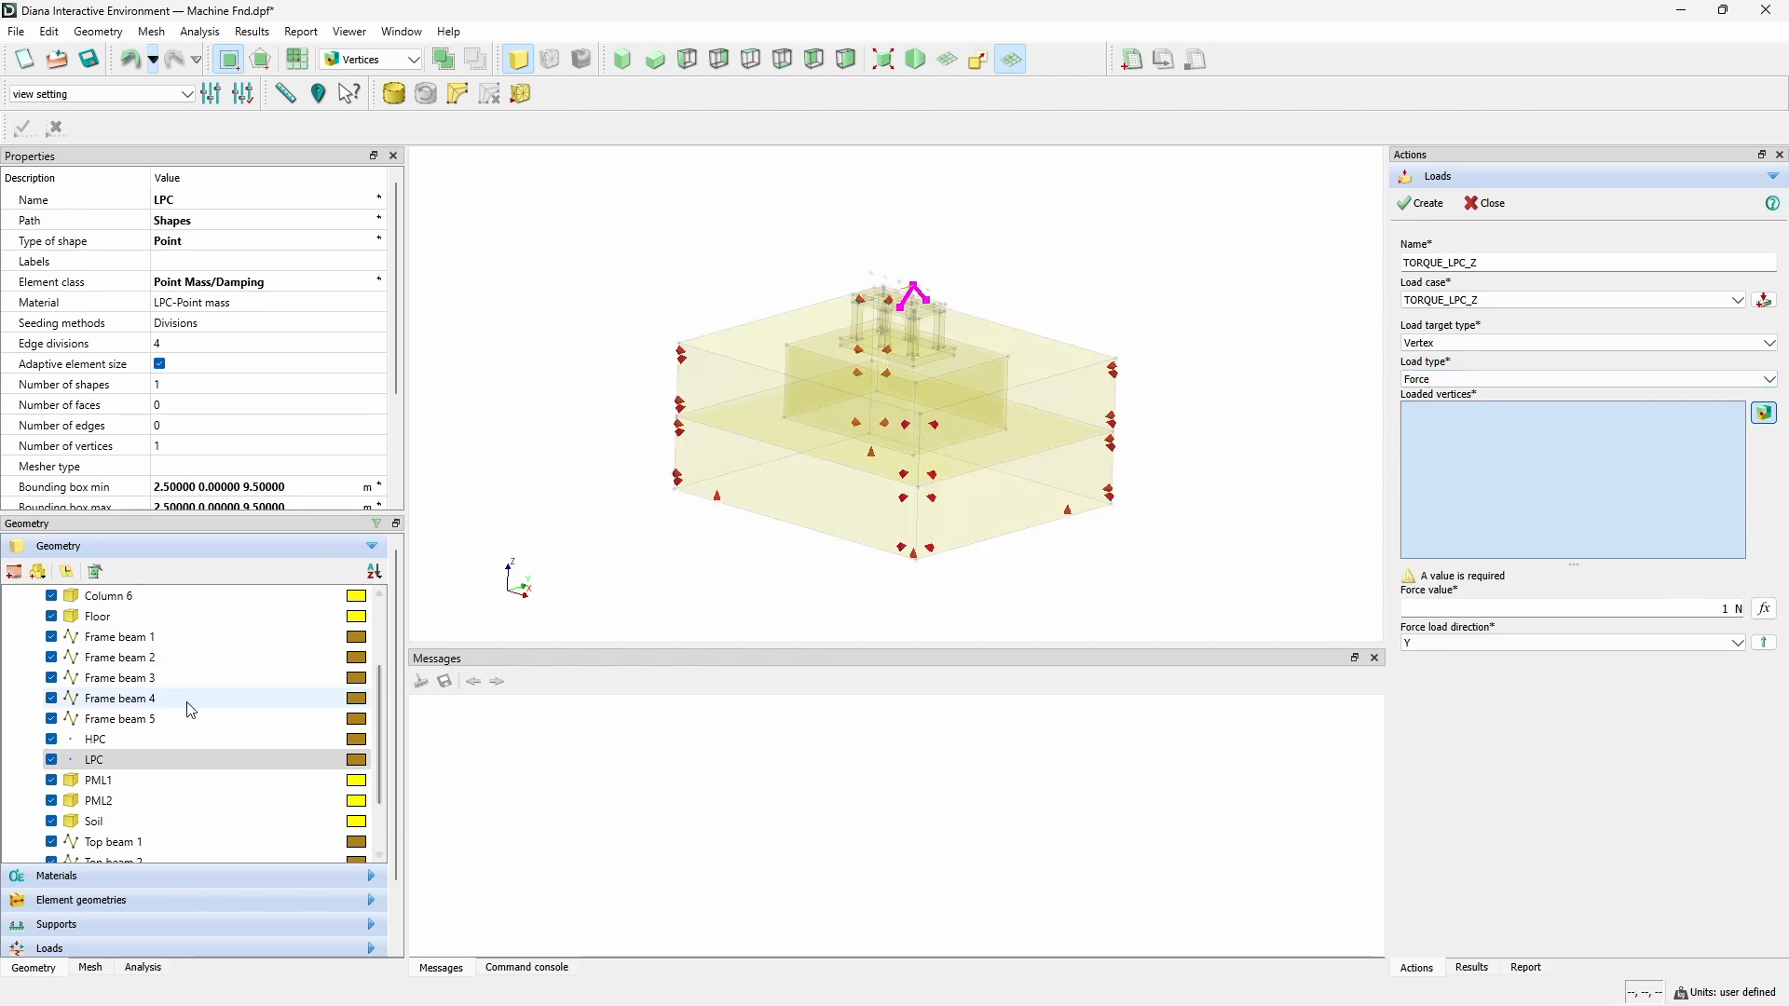
Create the TORQUE_LPC_Z load on the LPC point with the force direction set to Z.
{"action": "left_click", "coordinate": [119, 764]}
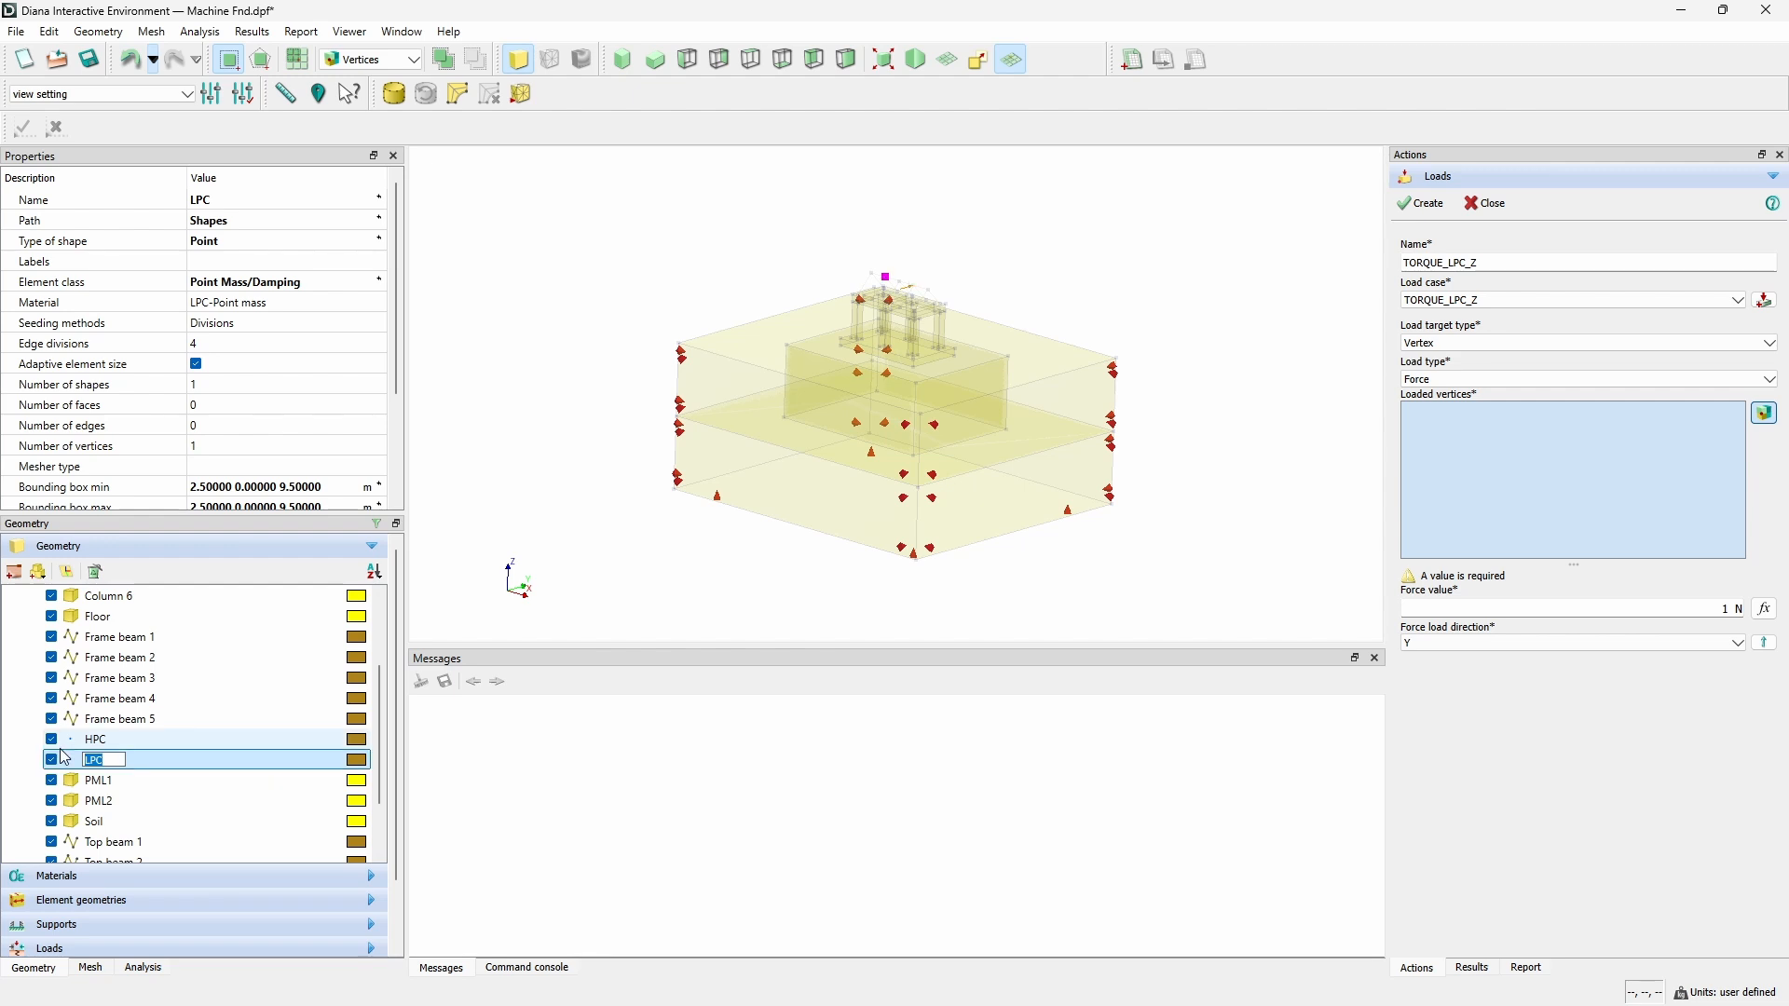
{"action": "left_click", "coordinate": [191, 790]}
{"action": "left_click", "coordinate": [119, 759]}
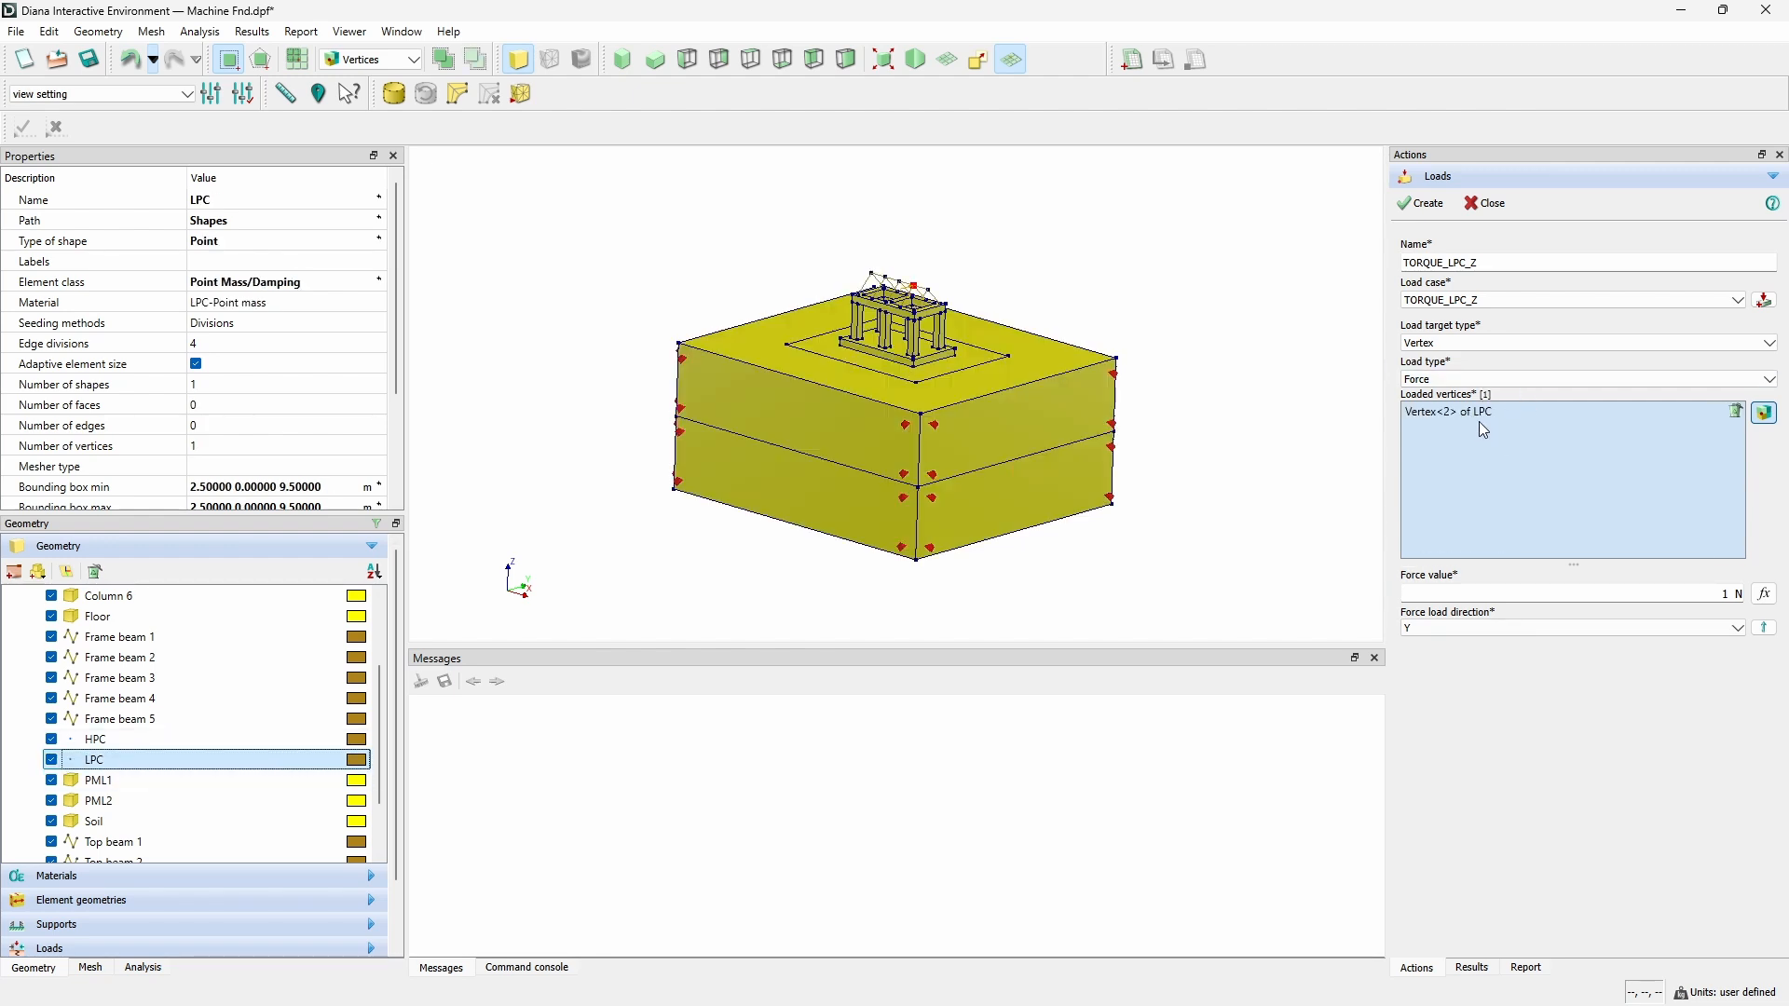
{"action": "left_click", "coordinate": [1522, 630]}
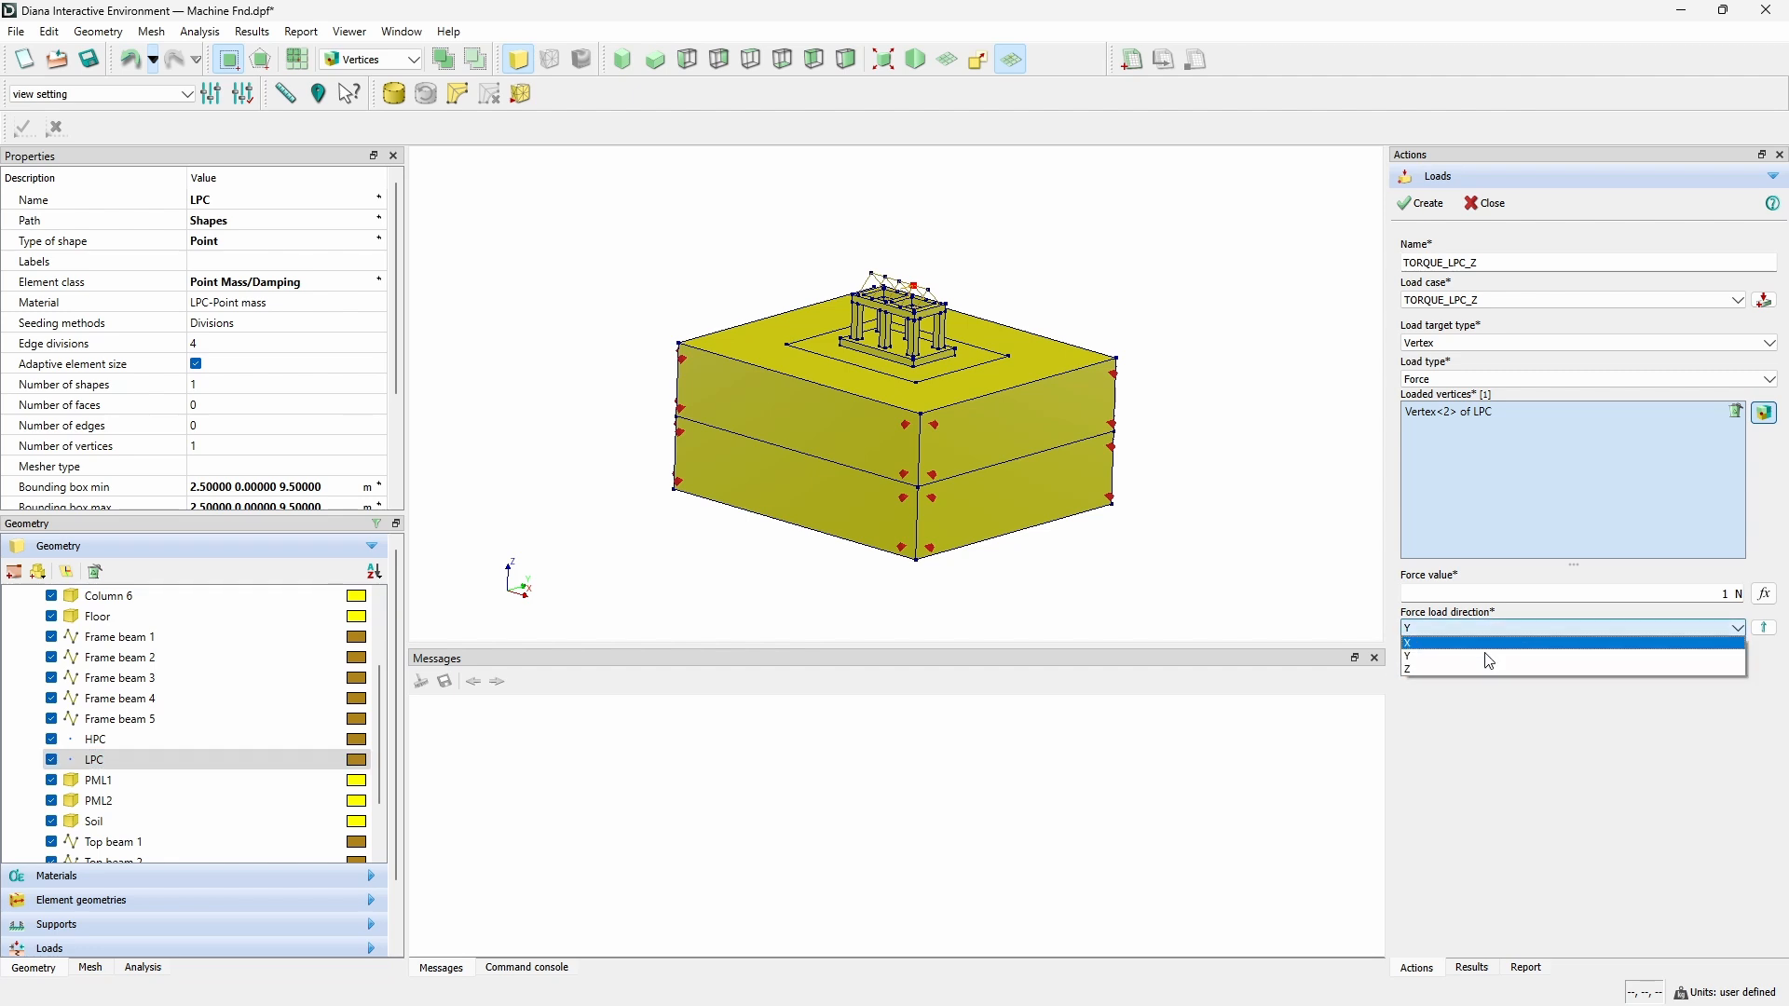
{"action": "left_click", "coordinate": [1474, 667]}
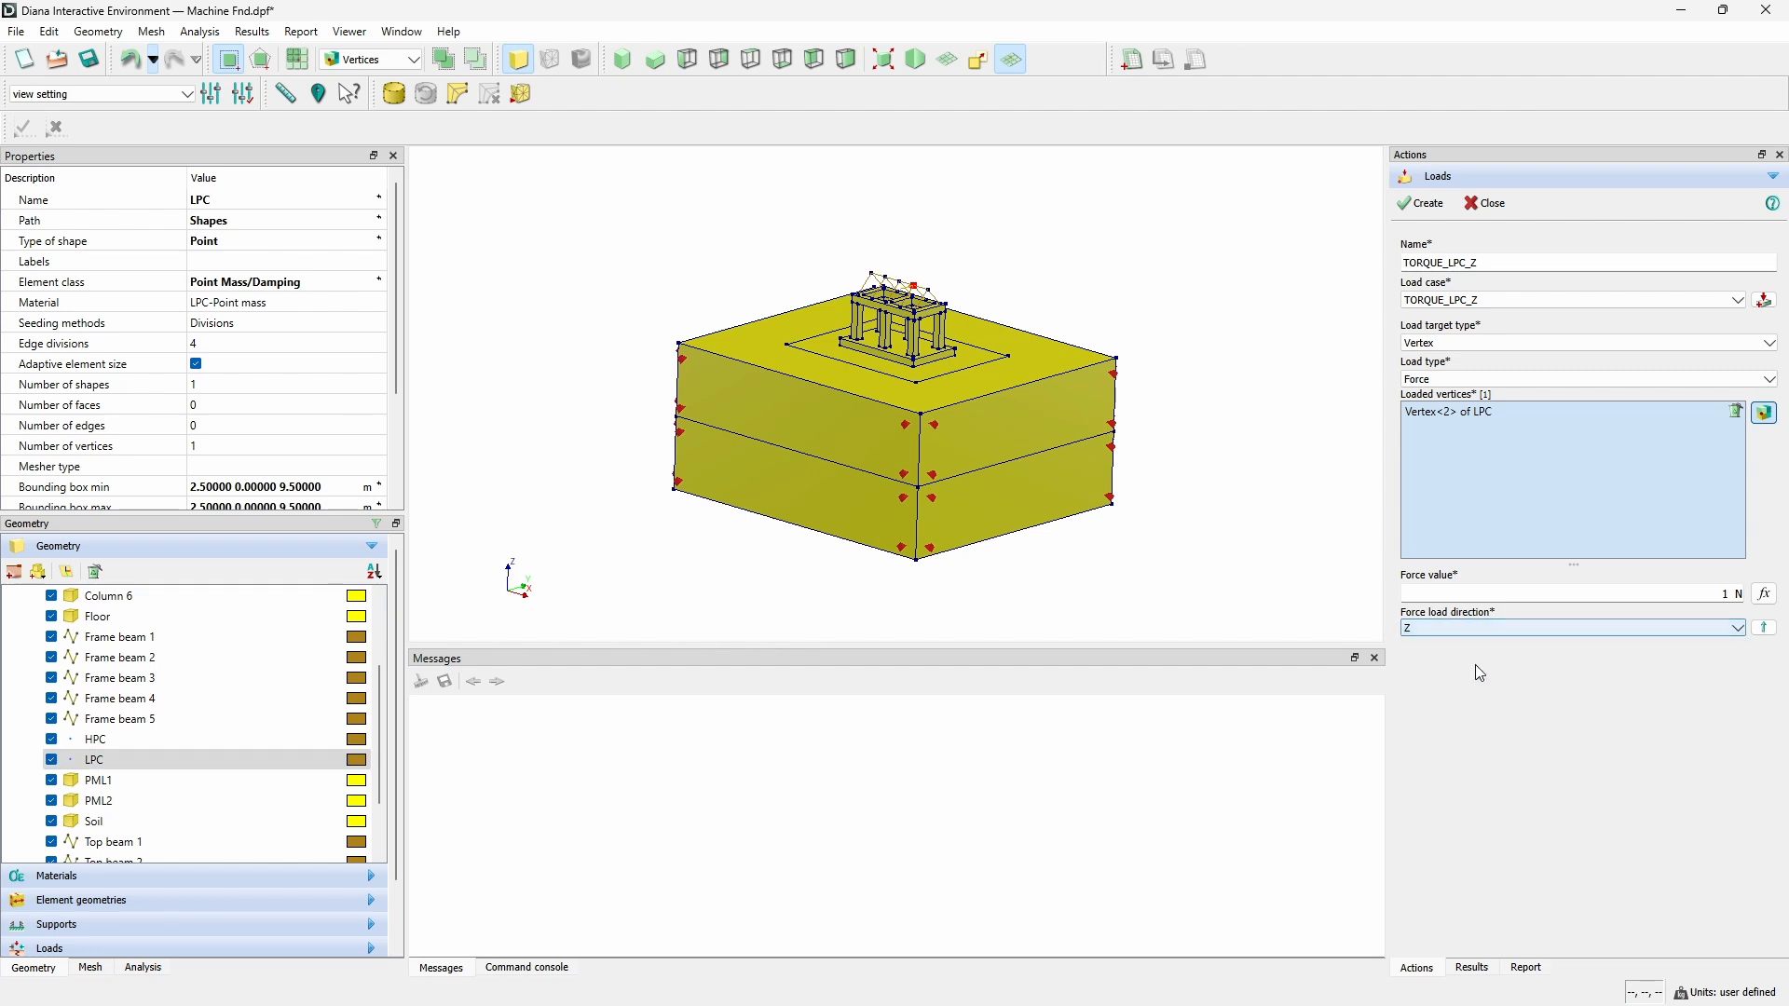
{"action": "left_click", "coordinate": [1421, 204]}
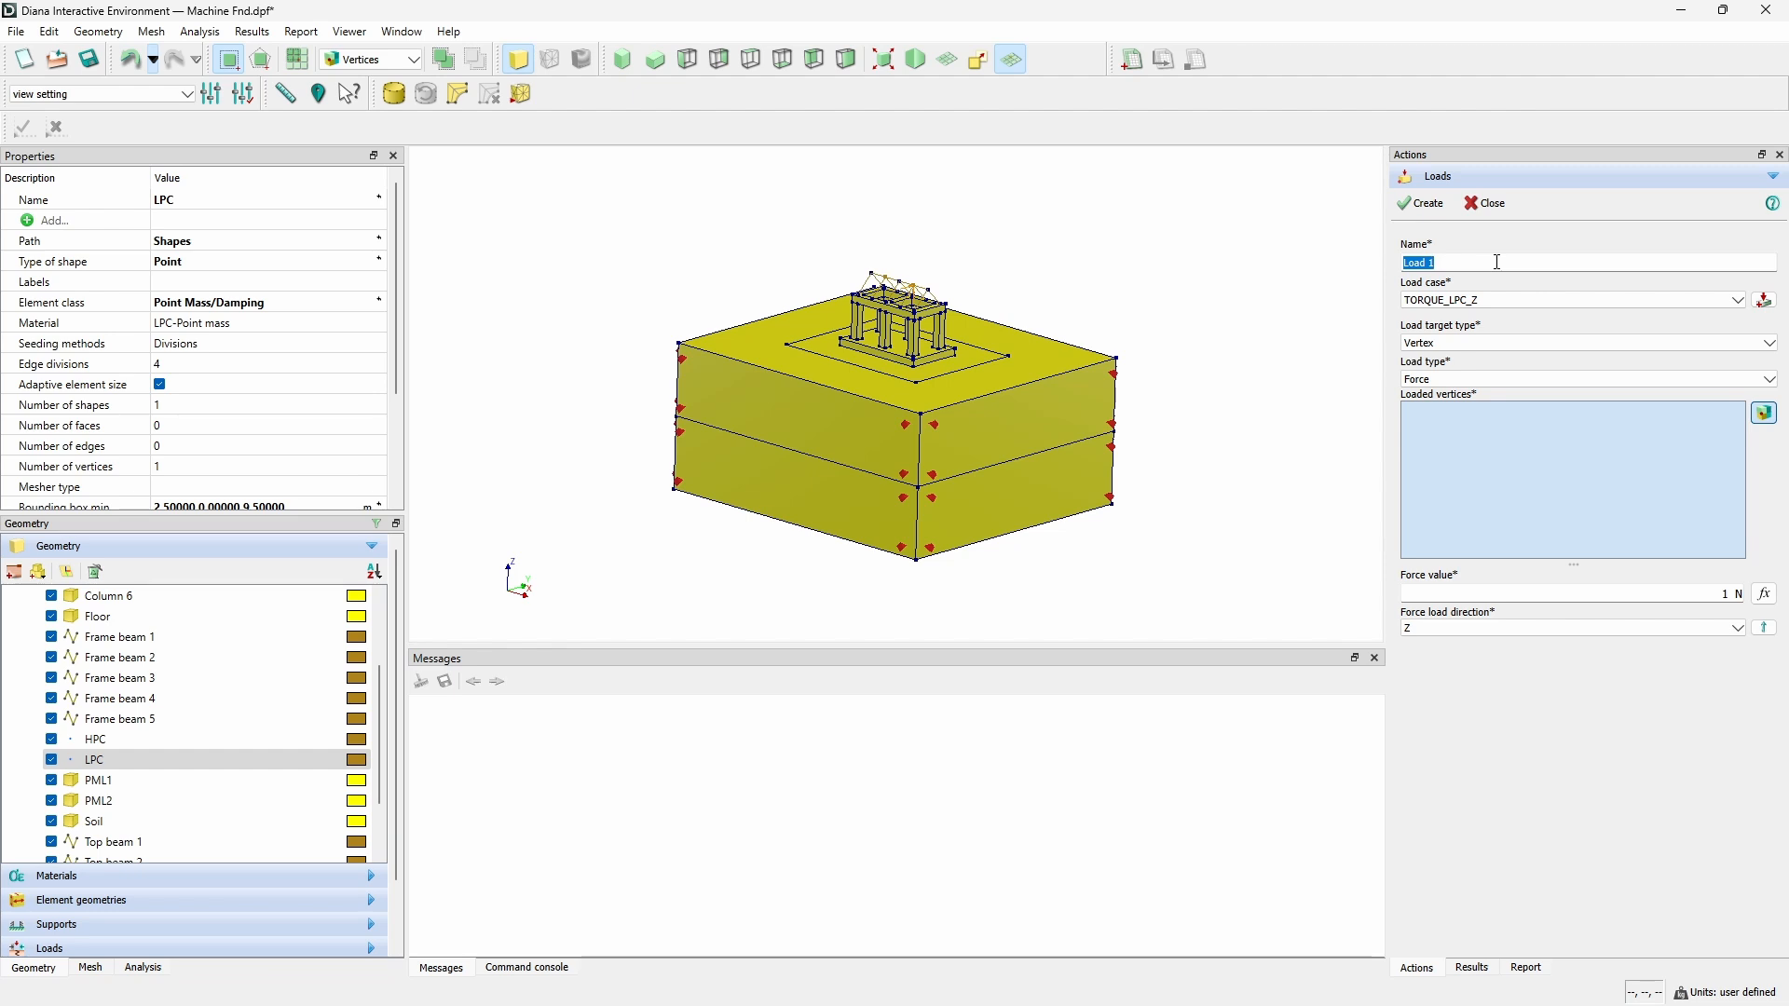
Name the next vertex force load TORQUE_HPC_Y and add a load case with the same name for it.
{"action": "type", "text": "TORQUE_LPC_Y"}
{"action": "type", "text": "H"}
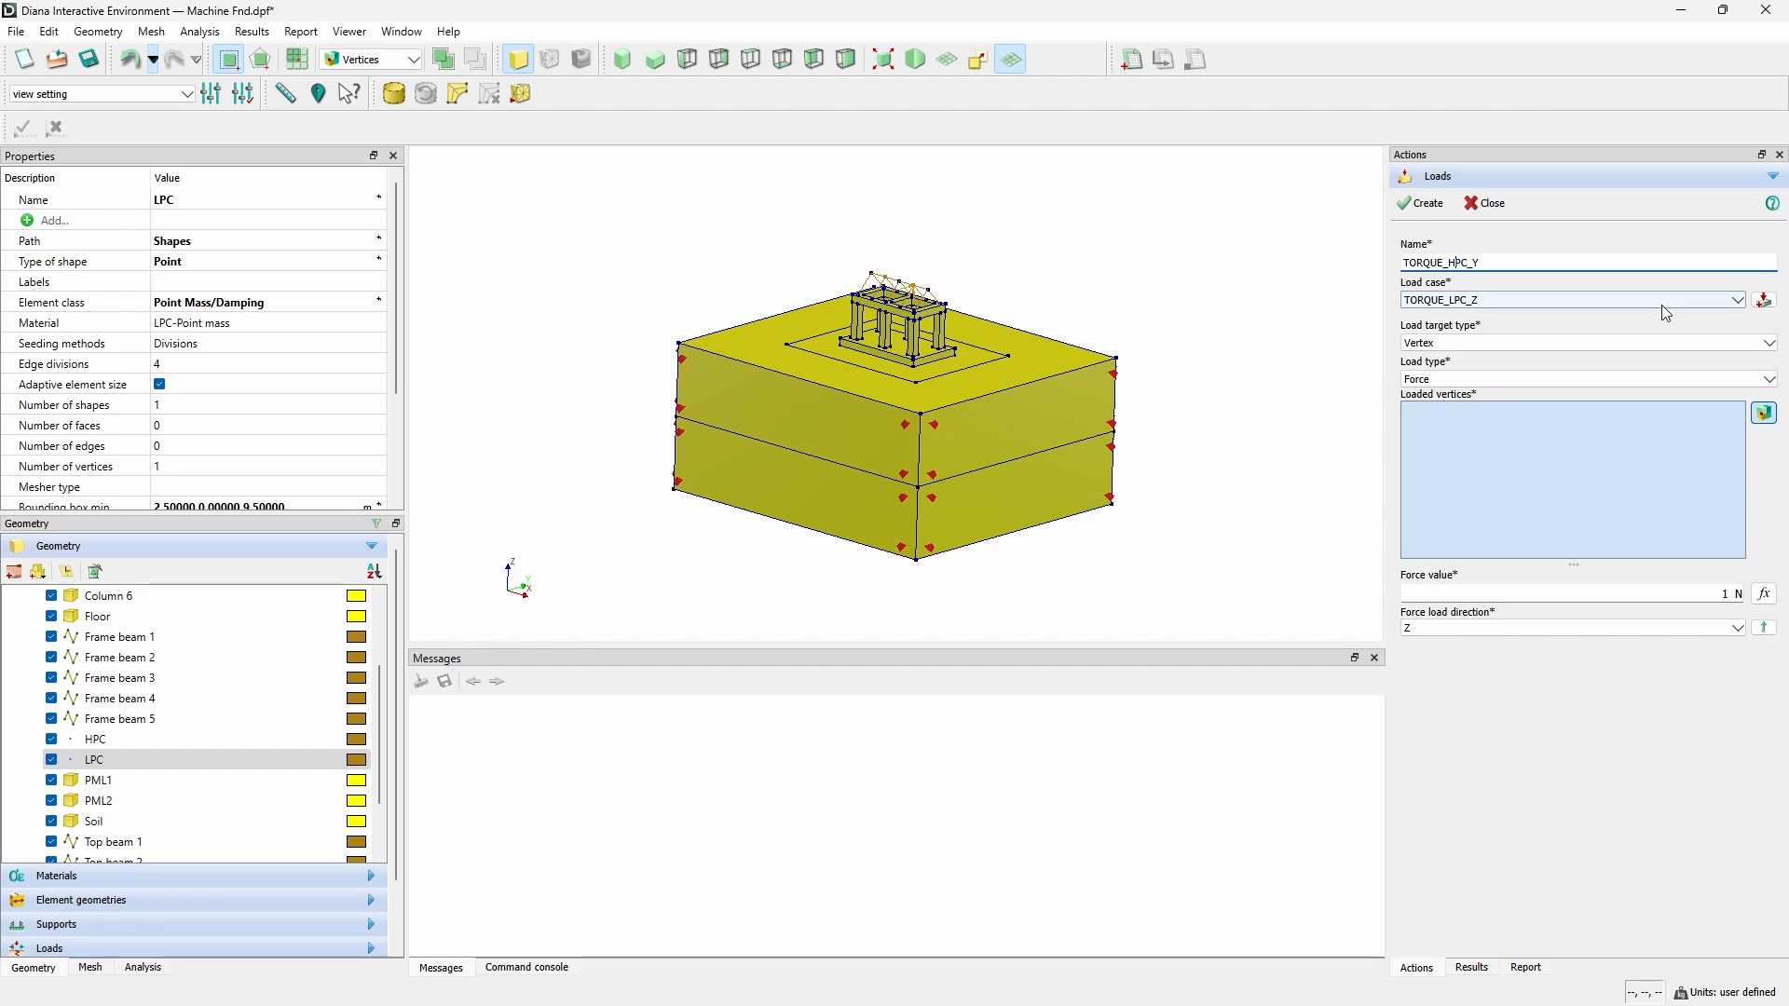
{"action": "left_click_drag", "start_coordinate": [1561, 262], "coordinate": [1408, 258]}
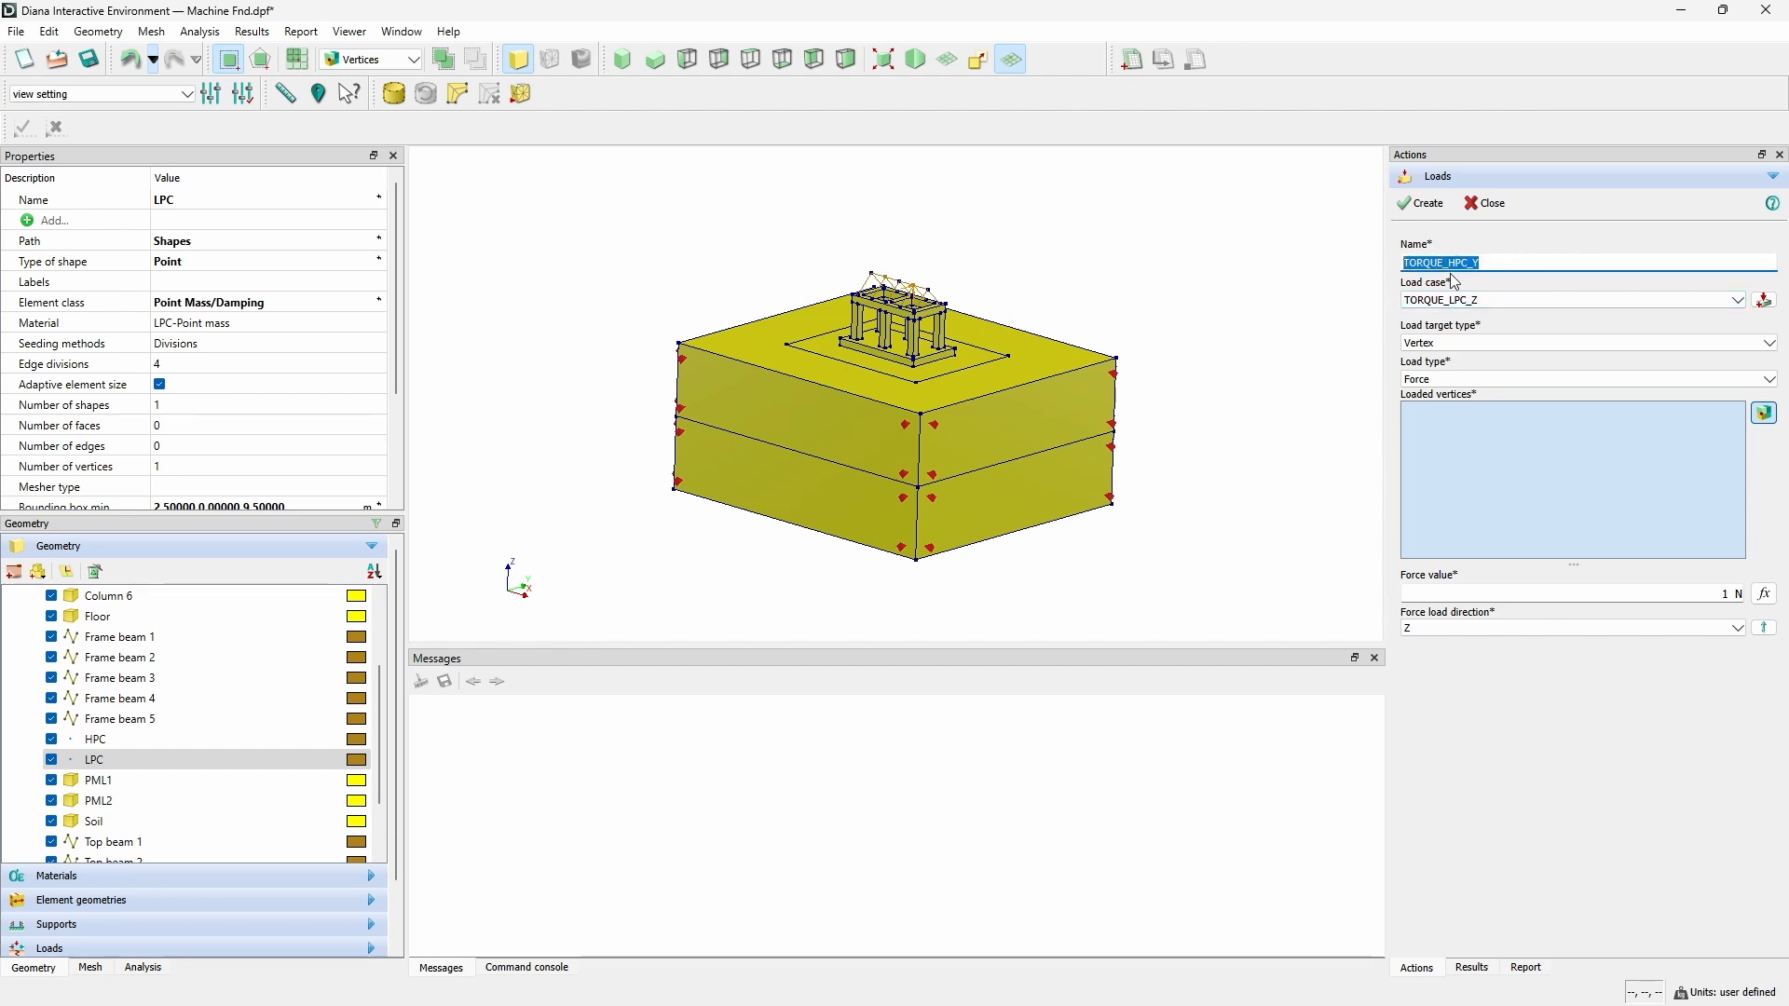
{"action": "left_click", "coordinate": [1764, 300]}
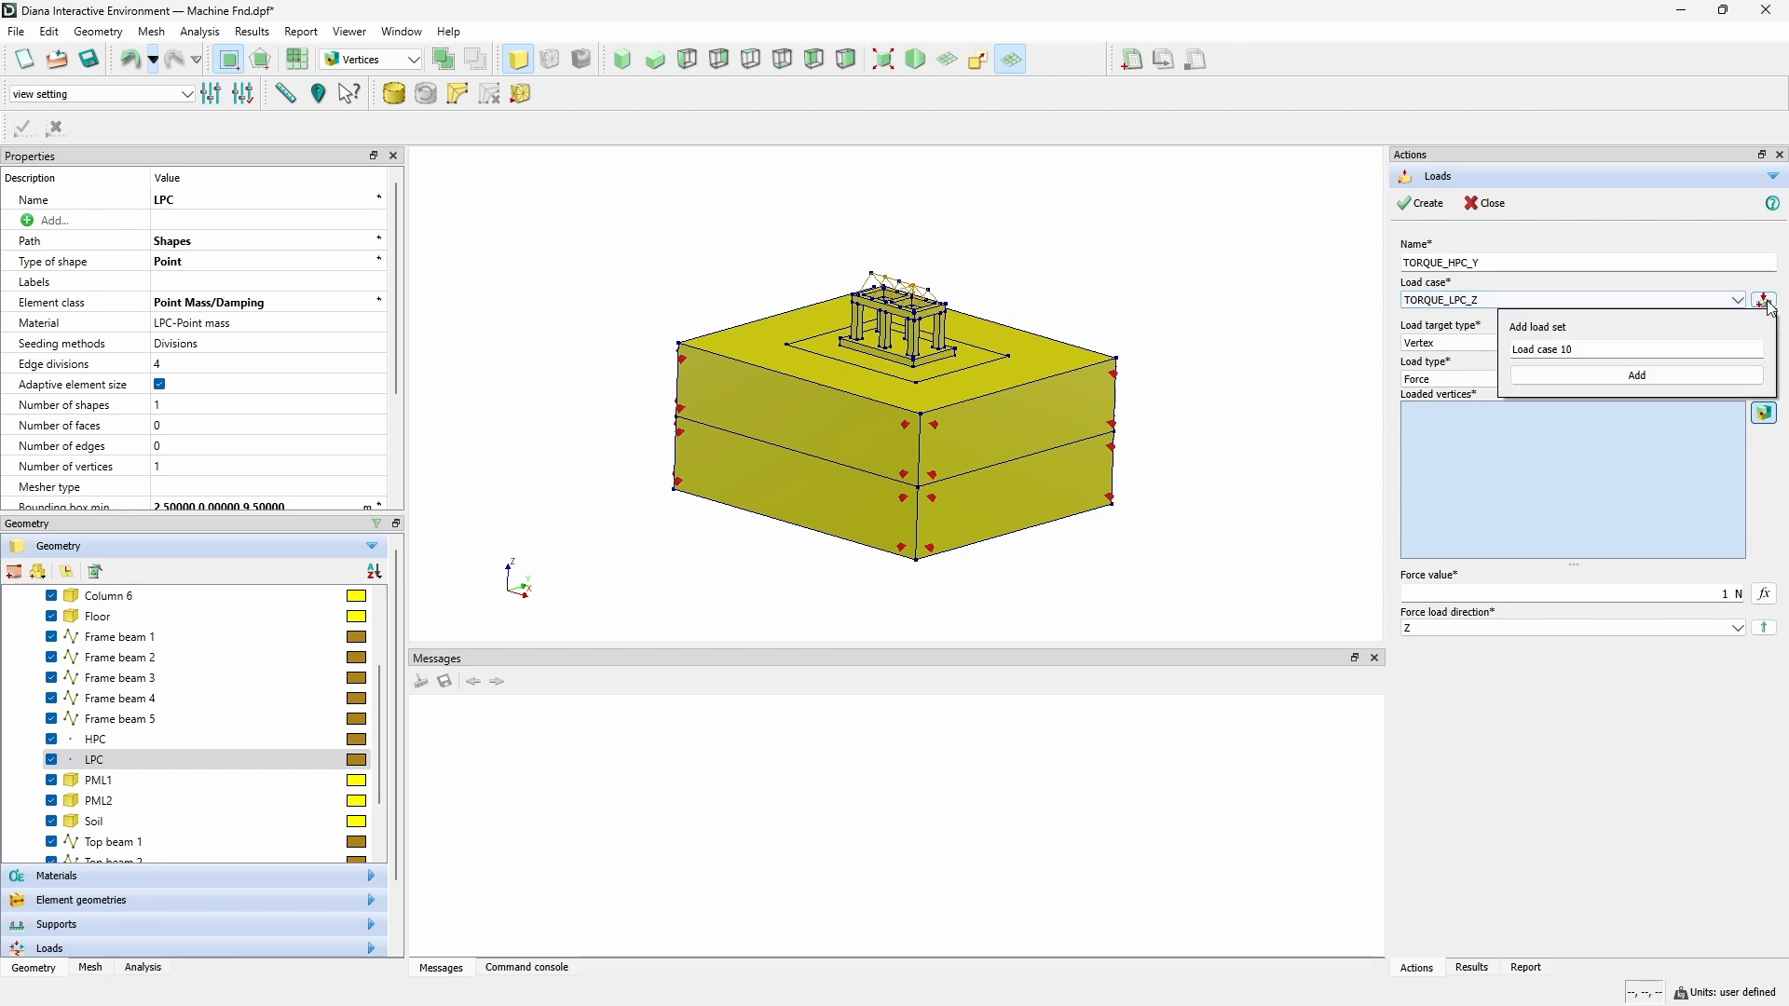
{"action": "triple_click", "coordinate": [1587, 346]}
{"action": "type", "text": "TORQUE_HPC_Y"}
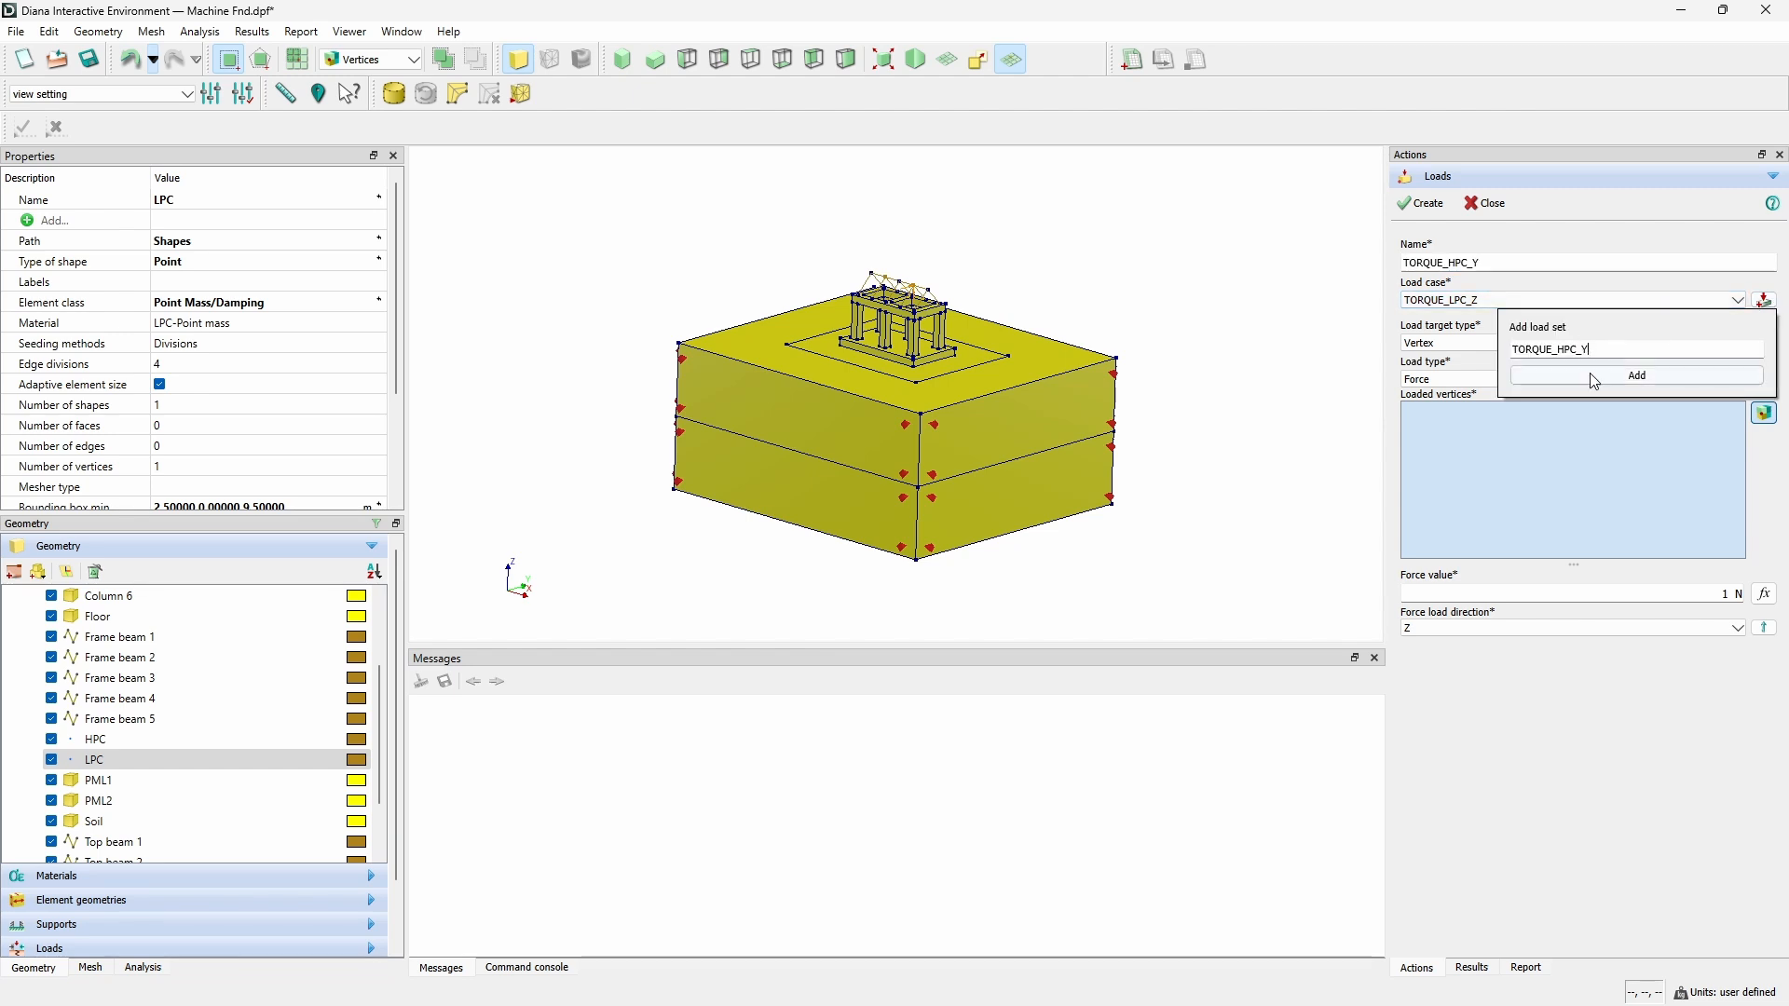
{"action": "left_click", "coordinate": [1595, 377]}
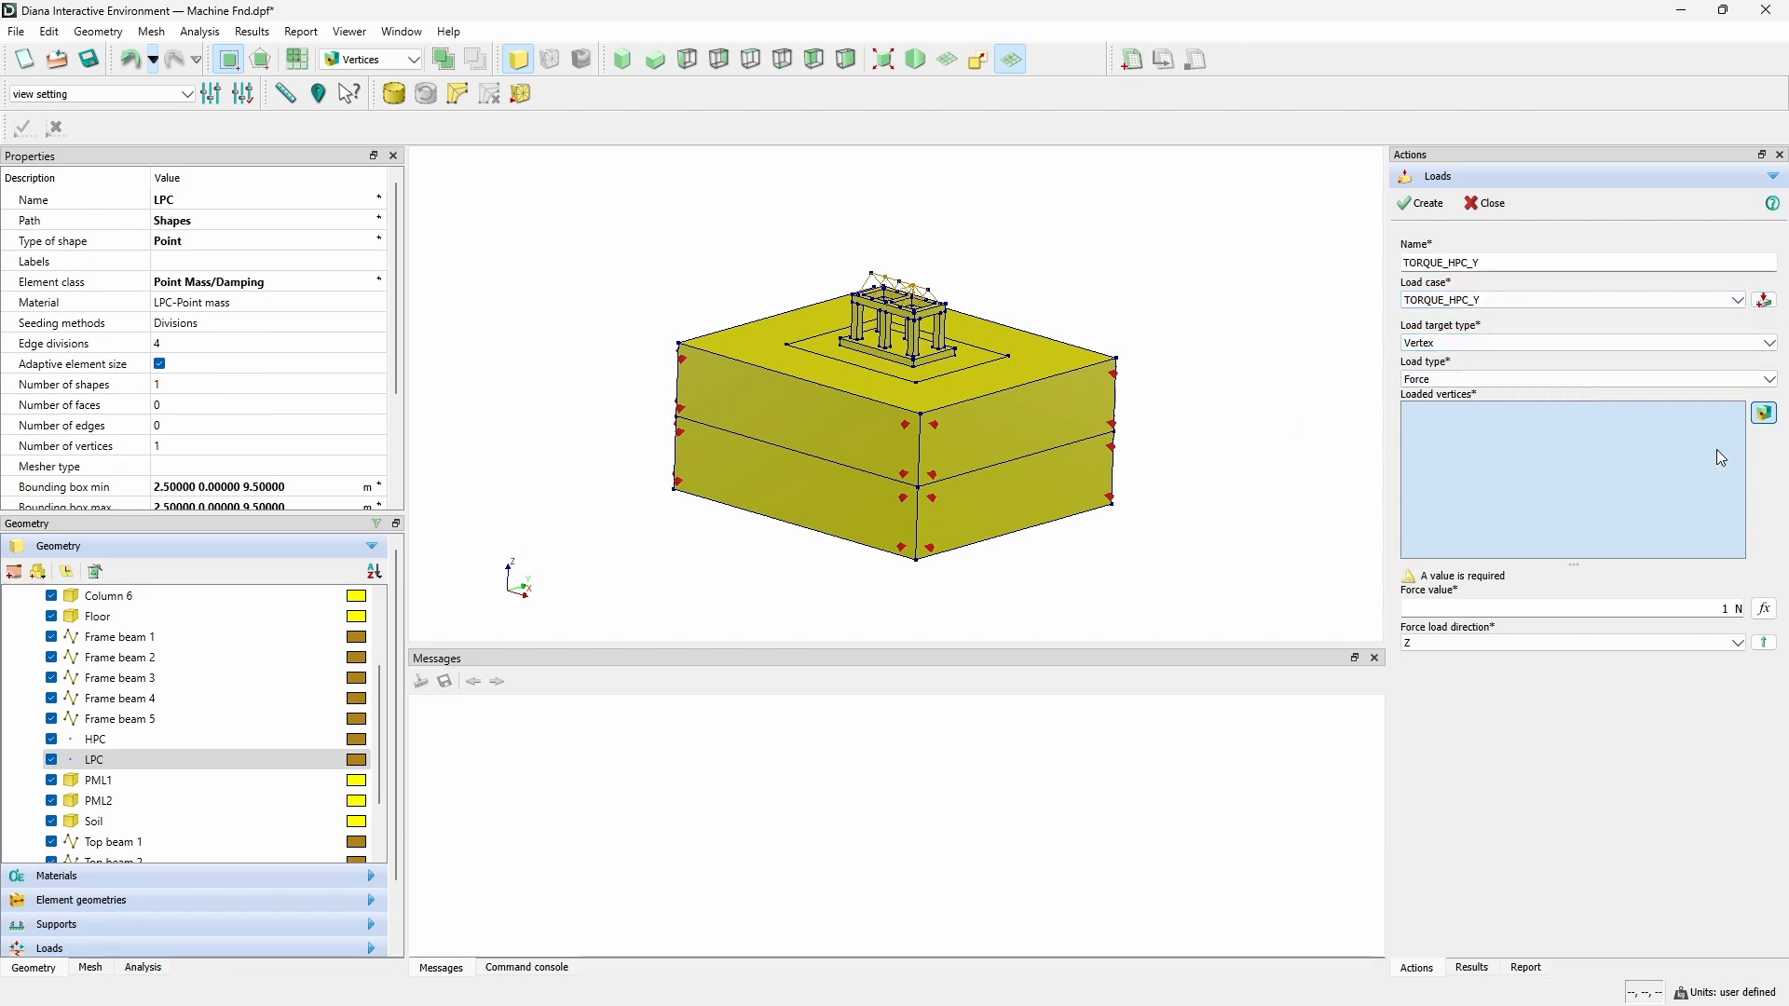
Create the TORQUE_HPC_Y load on the HPC point with the force direction set to Y.
{"action": "left_click", "coordinate": [136, 740]}
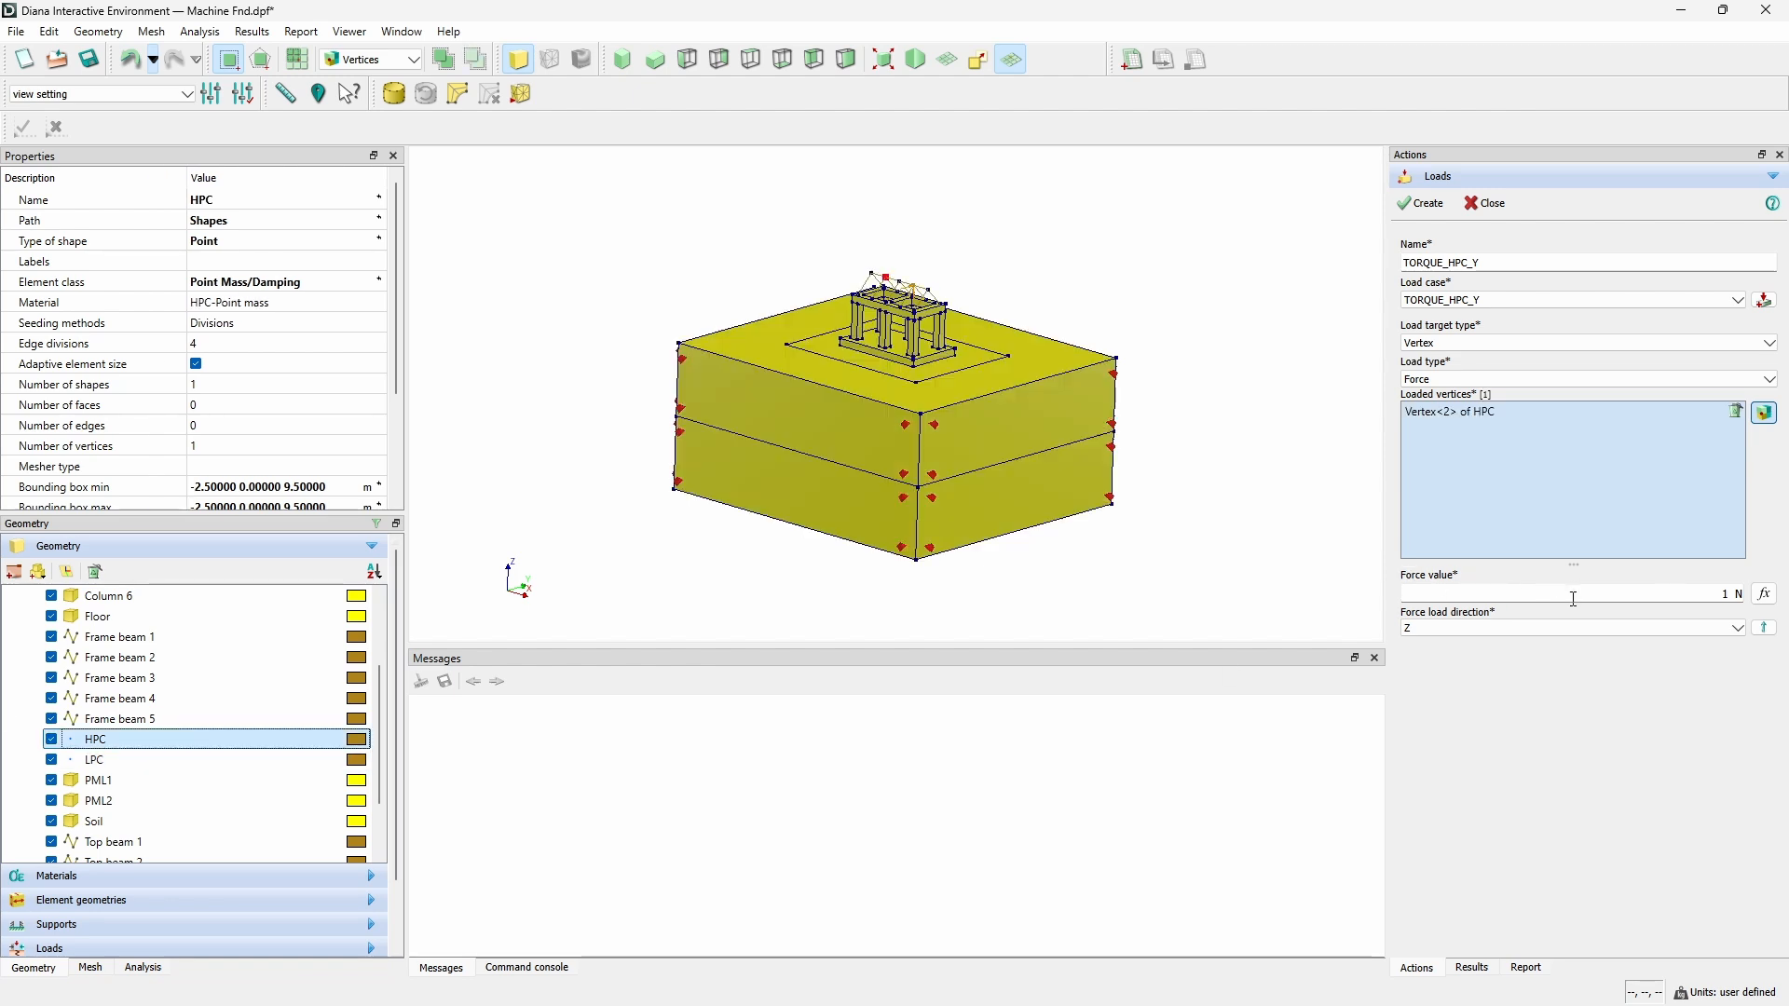
{"action": "left_click", "coordinate": [1481, 629]}
{"action": "left_click", "coordinate": [1489, 657]}
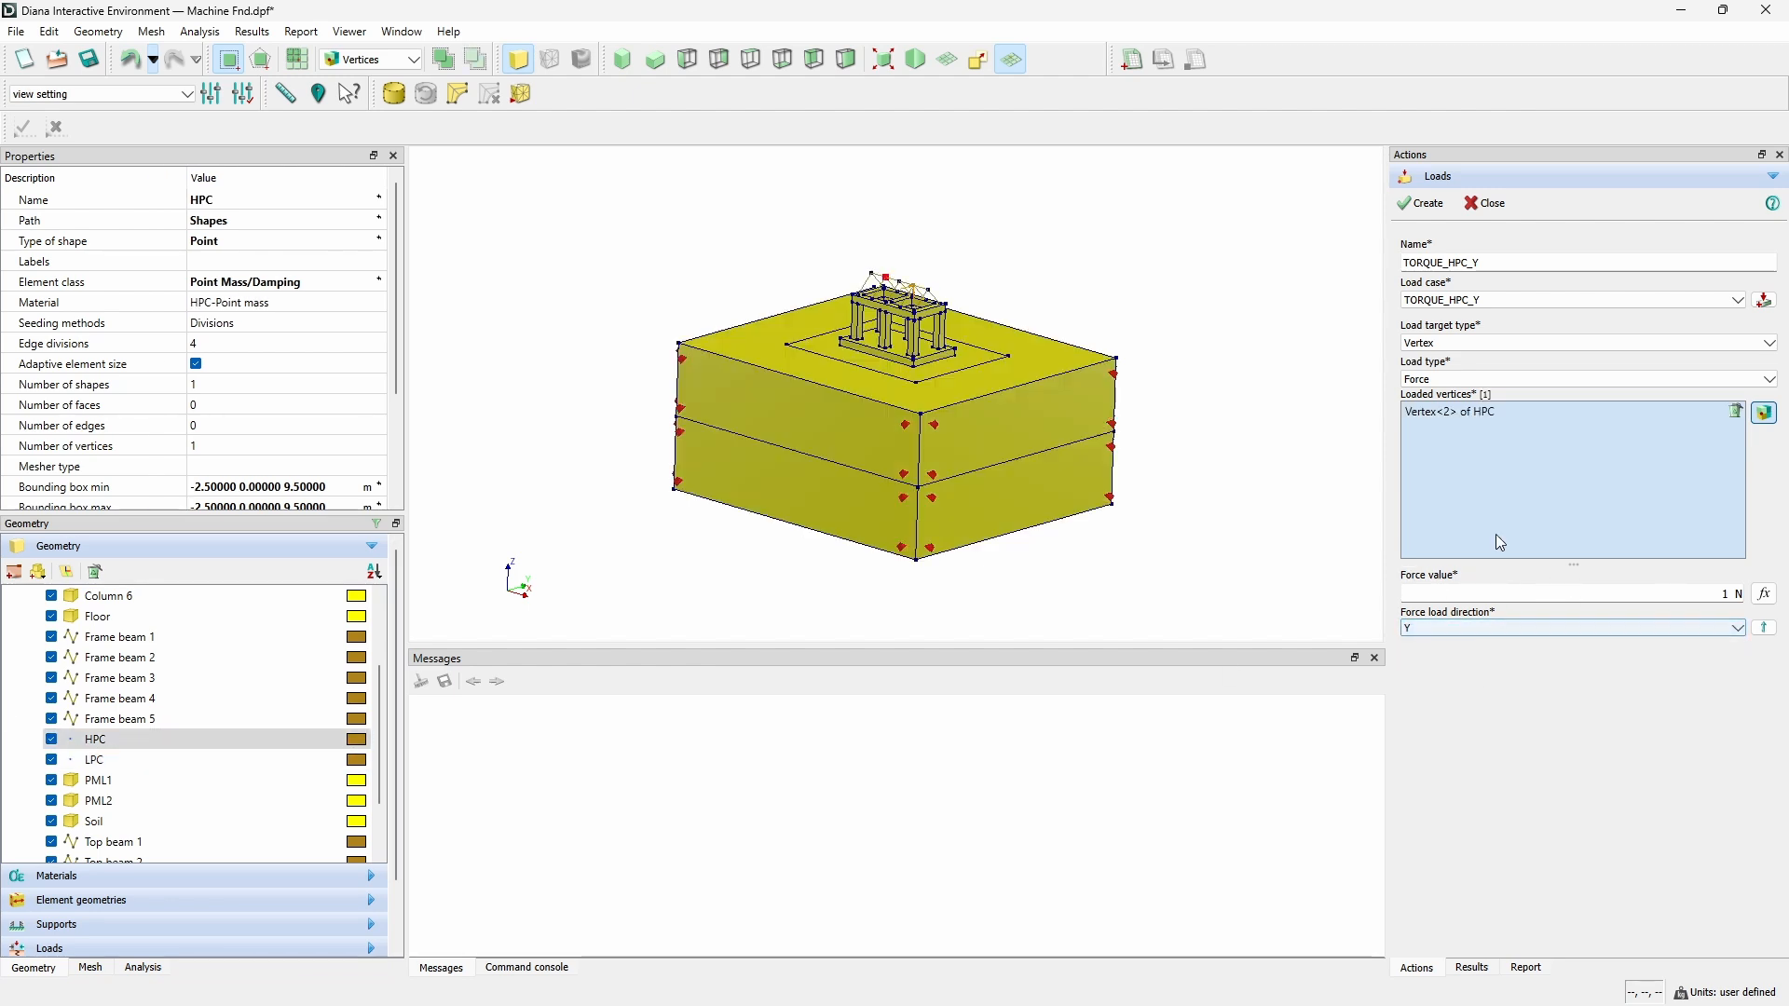
{"action": "left_click", "coordinate": [1430, 205]}
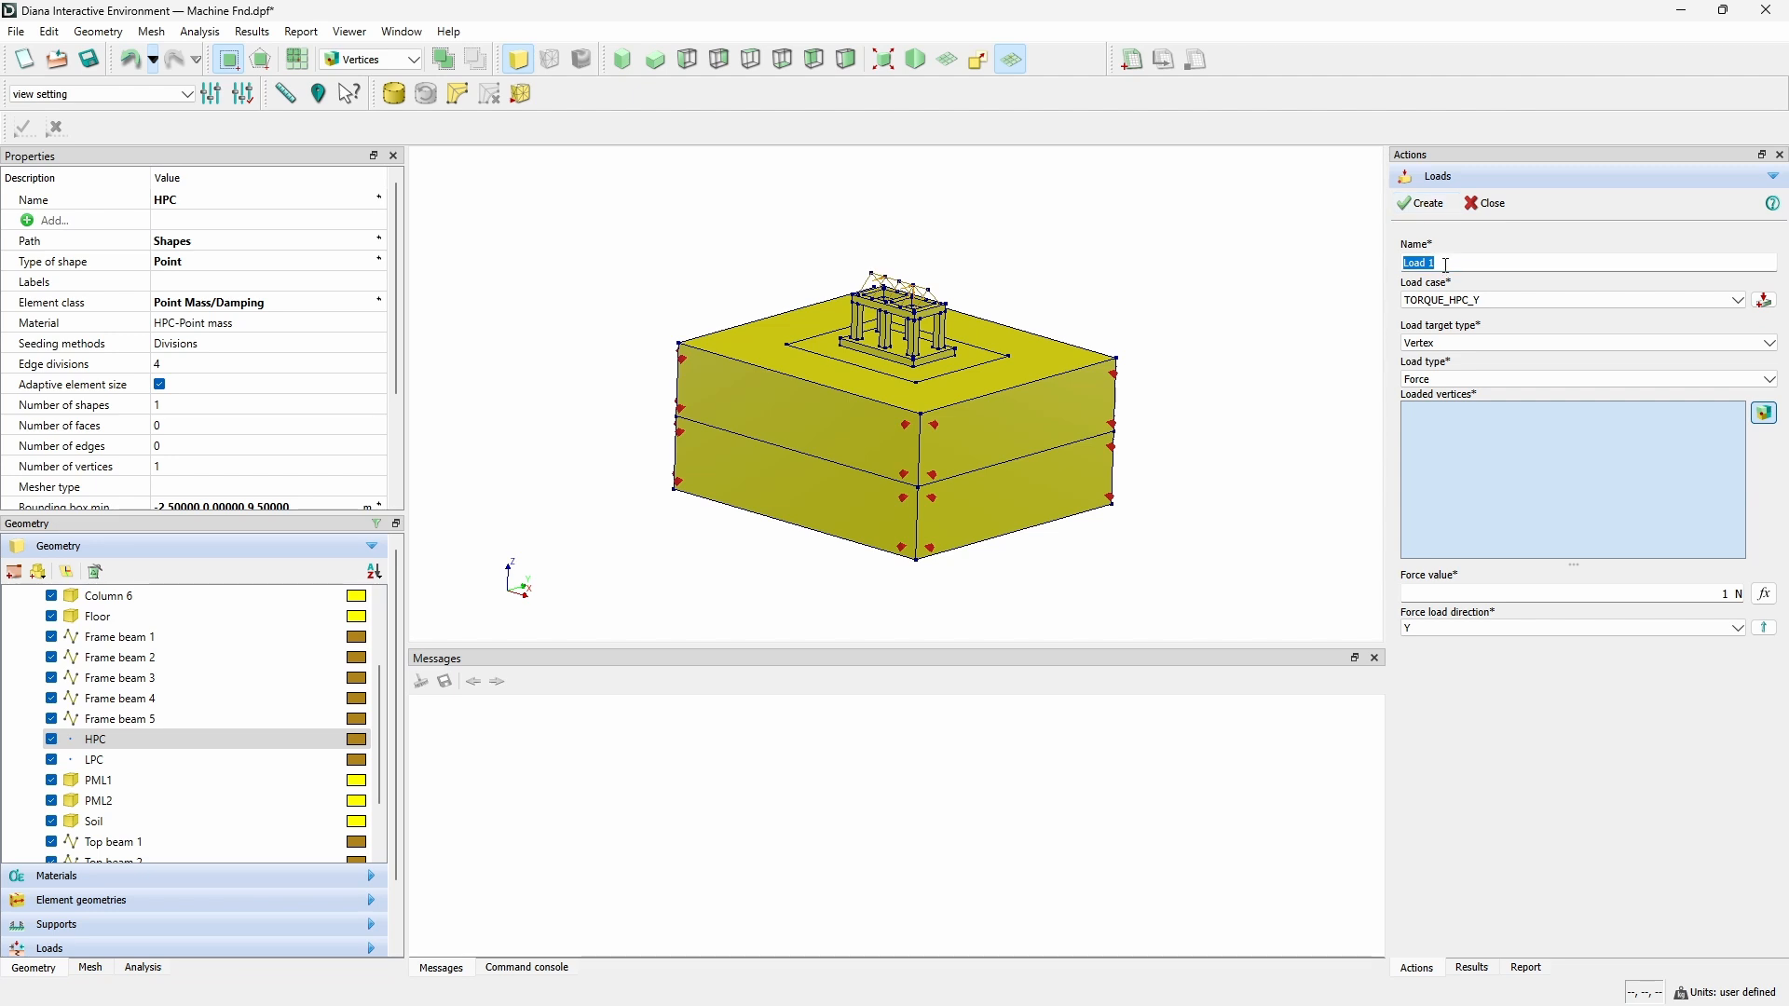
Name the next vertex force load TORQUE_HPC_Z and add a load case with the same name for it.
{"action": "type", "text": "TORQUE_HPC_Y"}
{"action": "key", "text": "BackSpace"}
{"action": "left_click", "coordinate": [1765, 299]}
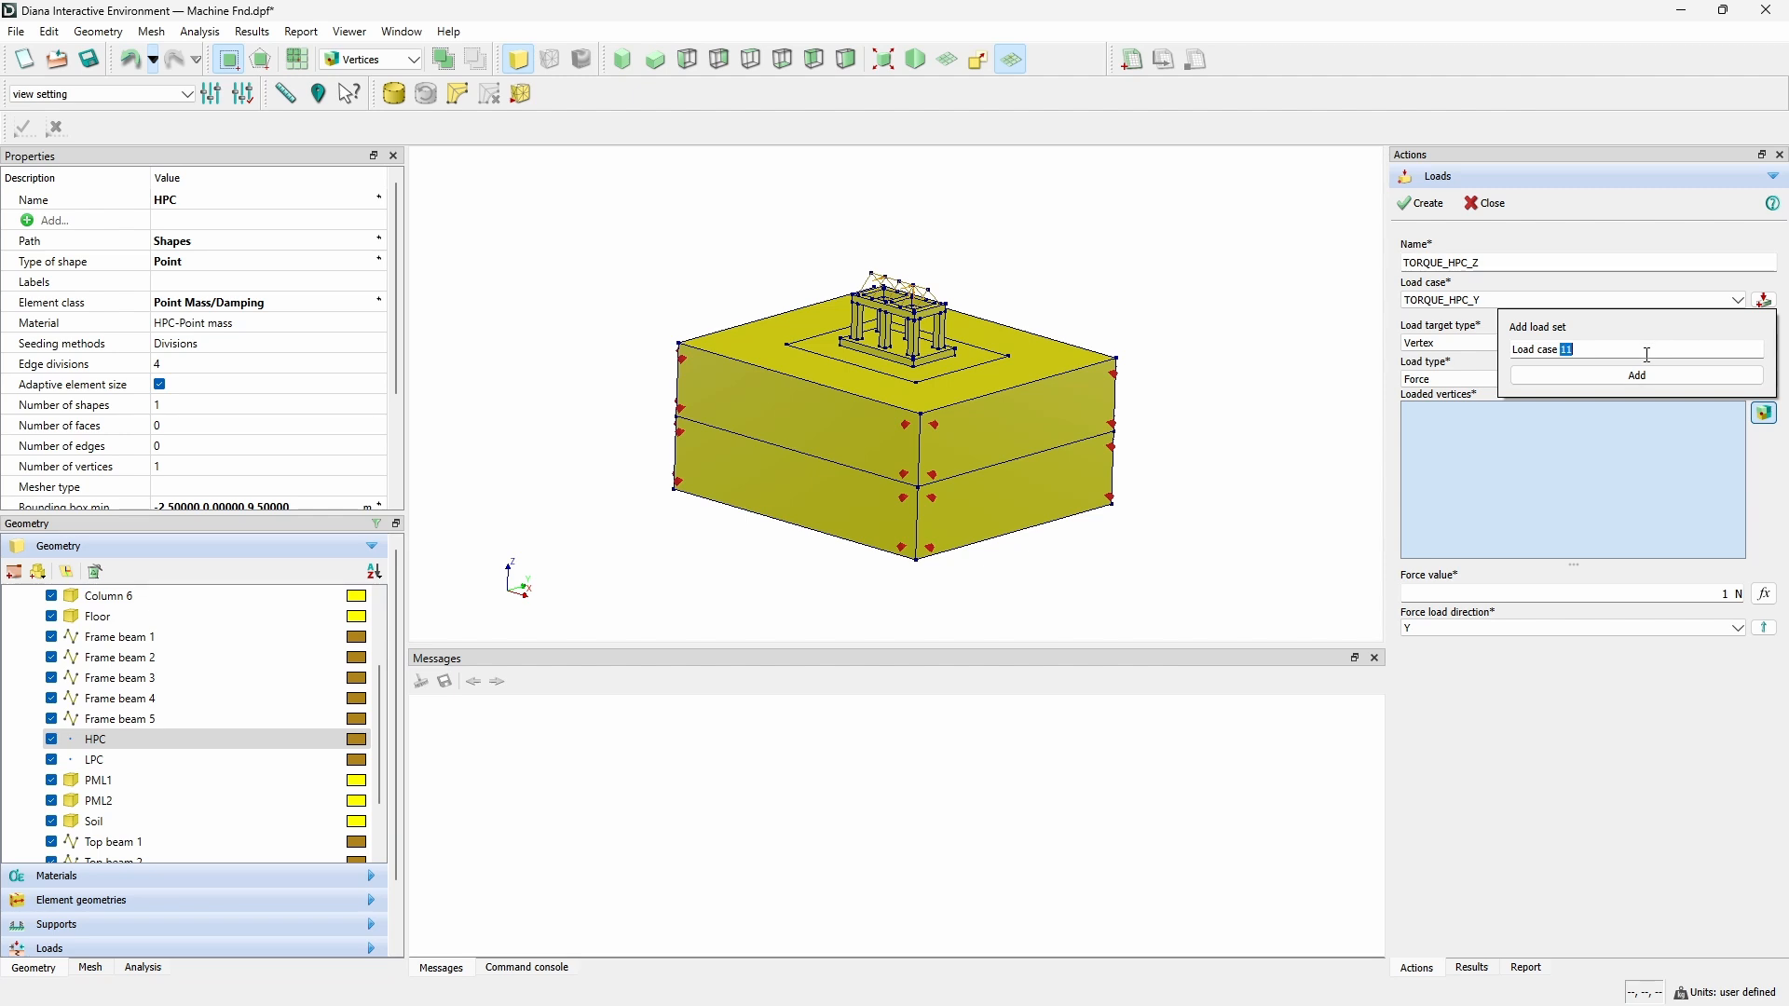
{"action": "key", "text": "ctrl+a"}
{"action": "type", "text": "TORQUE_HPC_"}
{"action": "type", "text": "Z"}
{"action": "left_click", "coordinate": [1643, 371]}
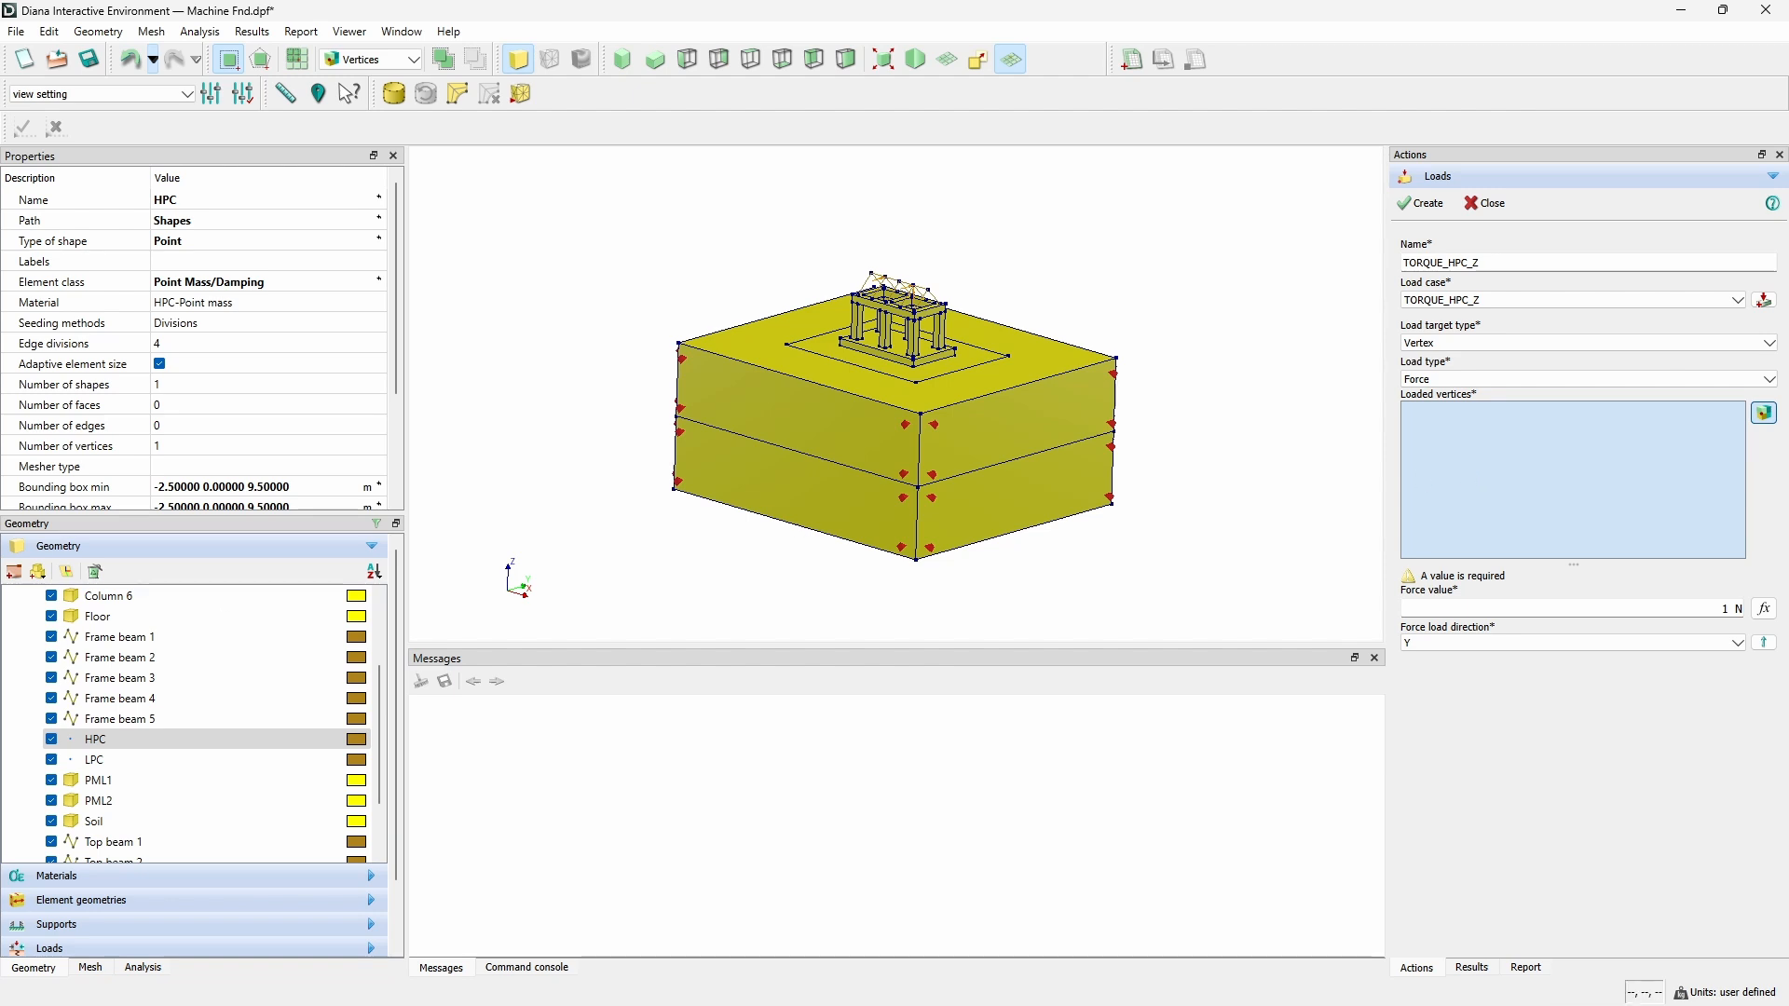
Create the TORQUE_HPC_Z load on the HPC point with force direction Z and finish defining loads.
{"action": "left_click", "coordinate": [152, 744]}
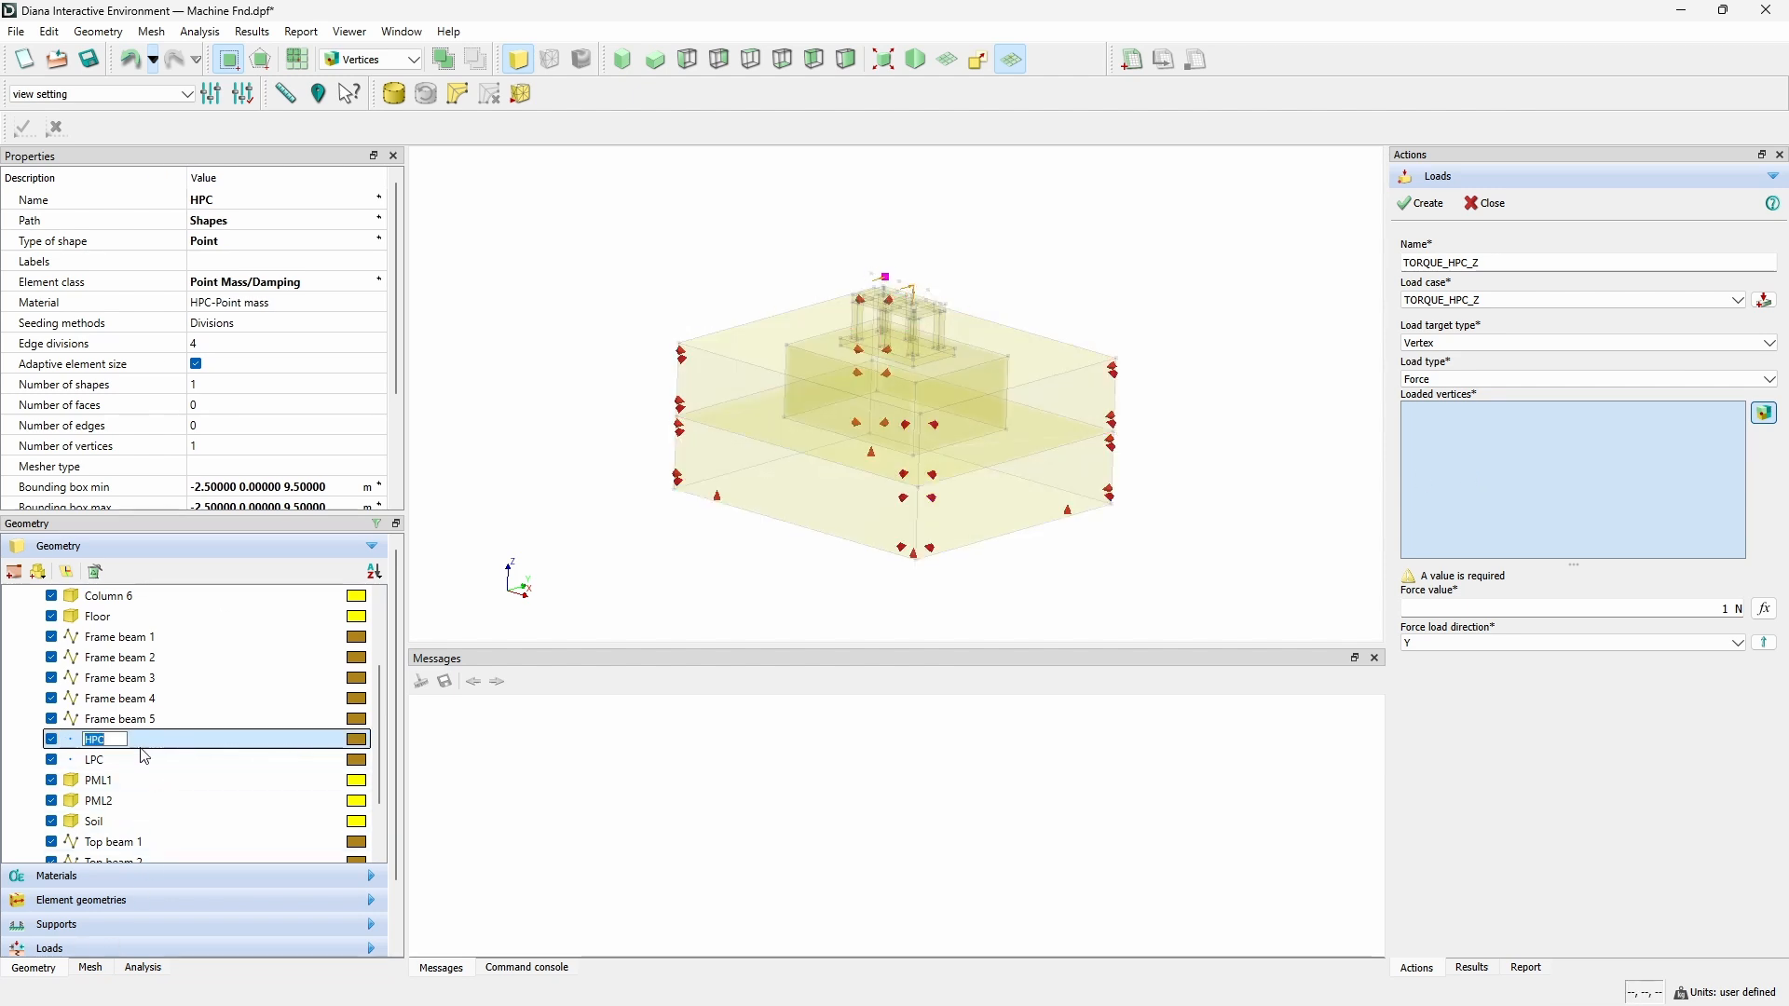
{"action": "left_click", "coordinate": [147, 745]}
{"action": "left_click", "coordinate": [143, 760]}
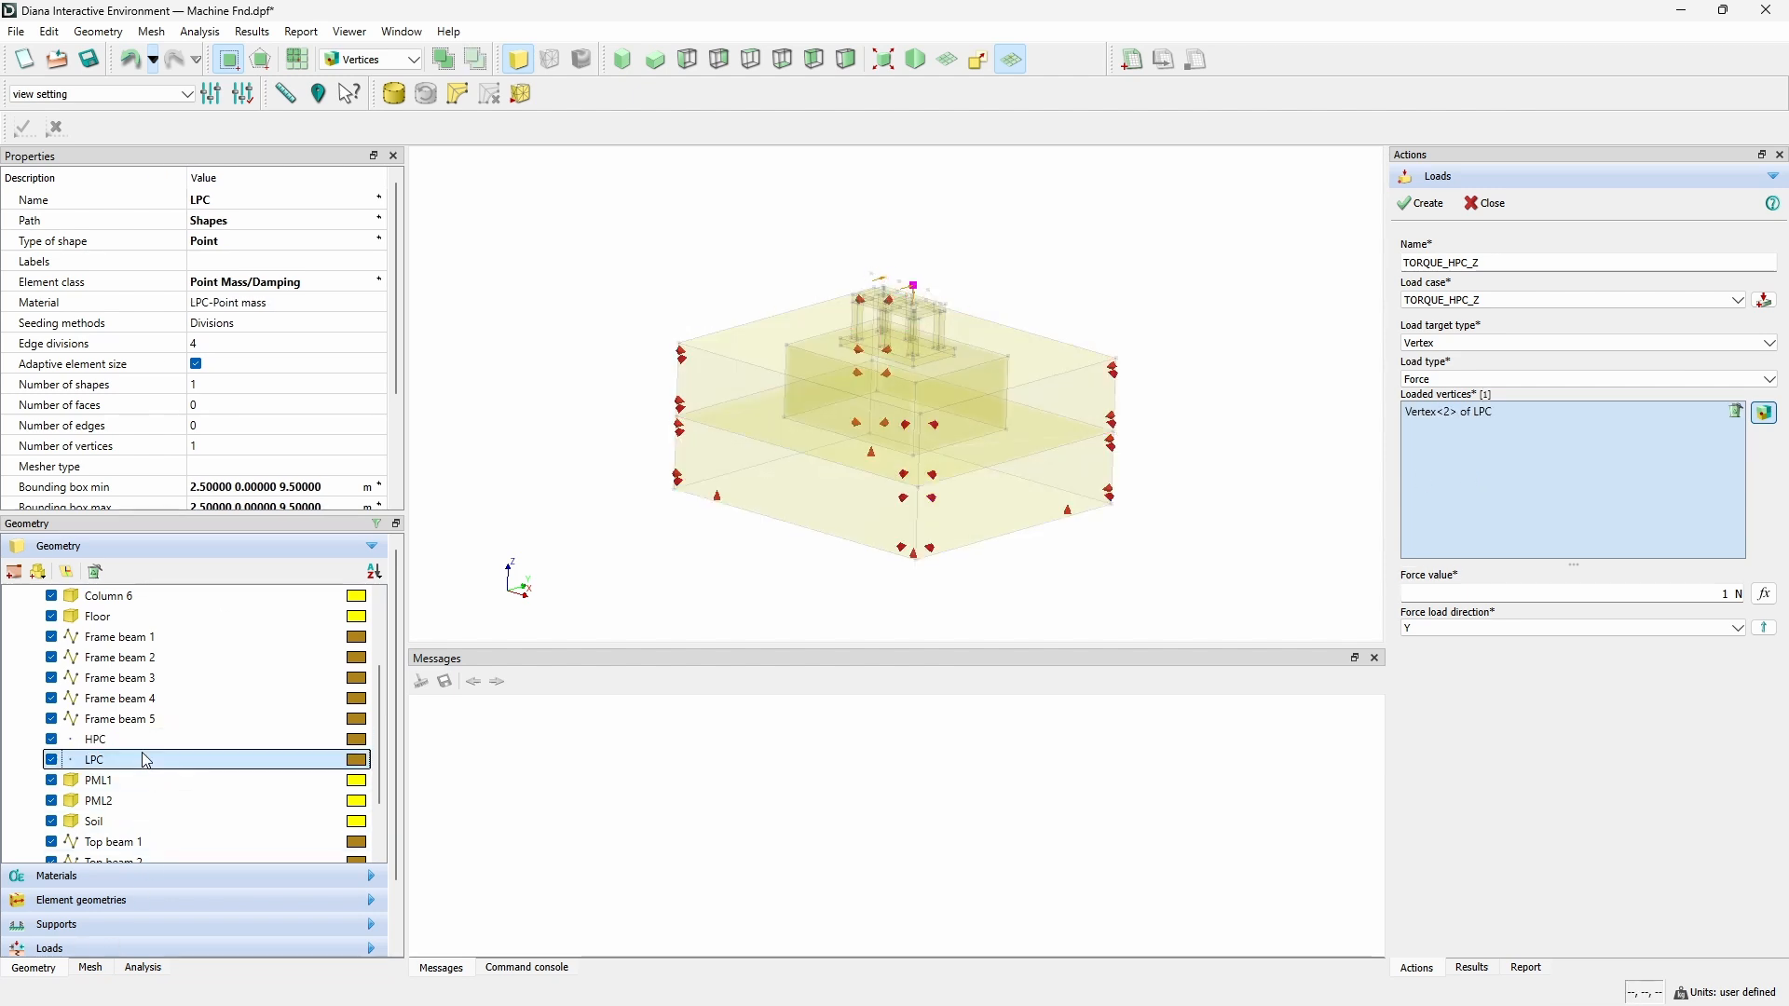
{"action": "left_click", "coordinate": [146, 740]}
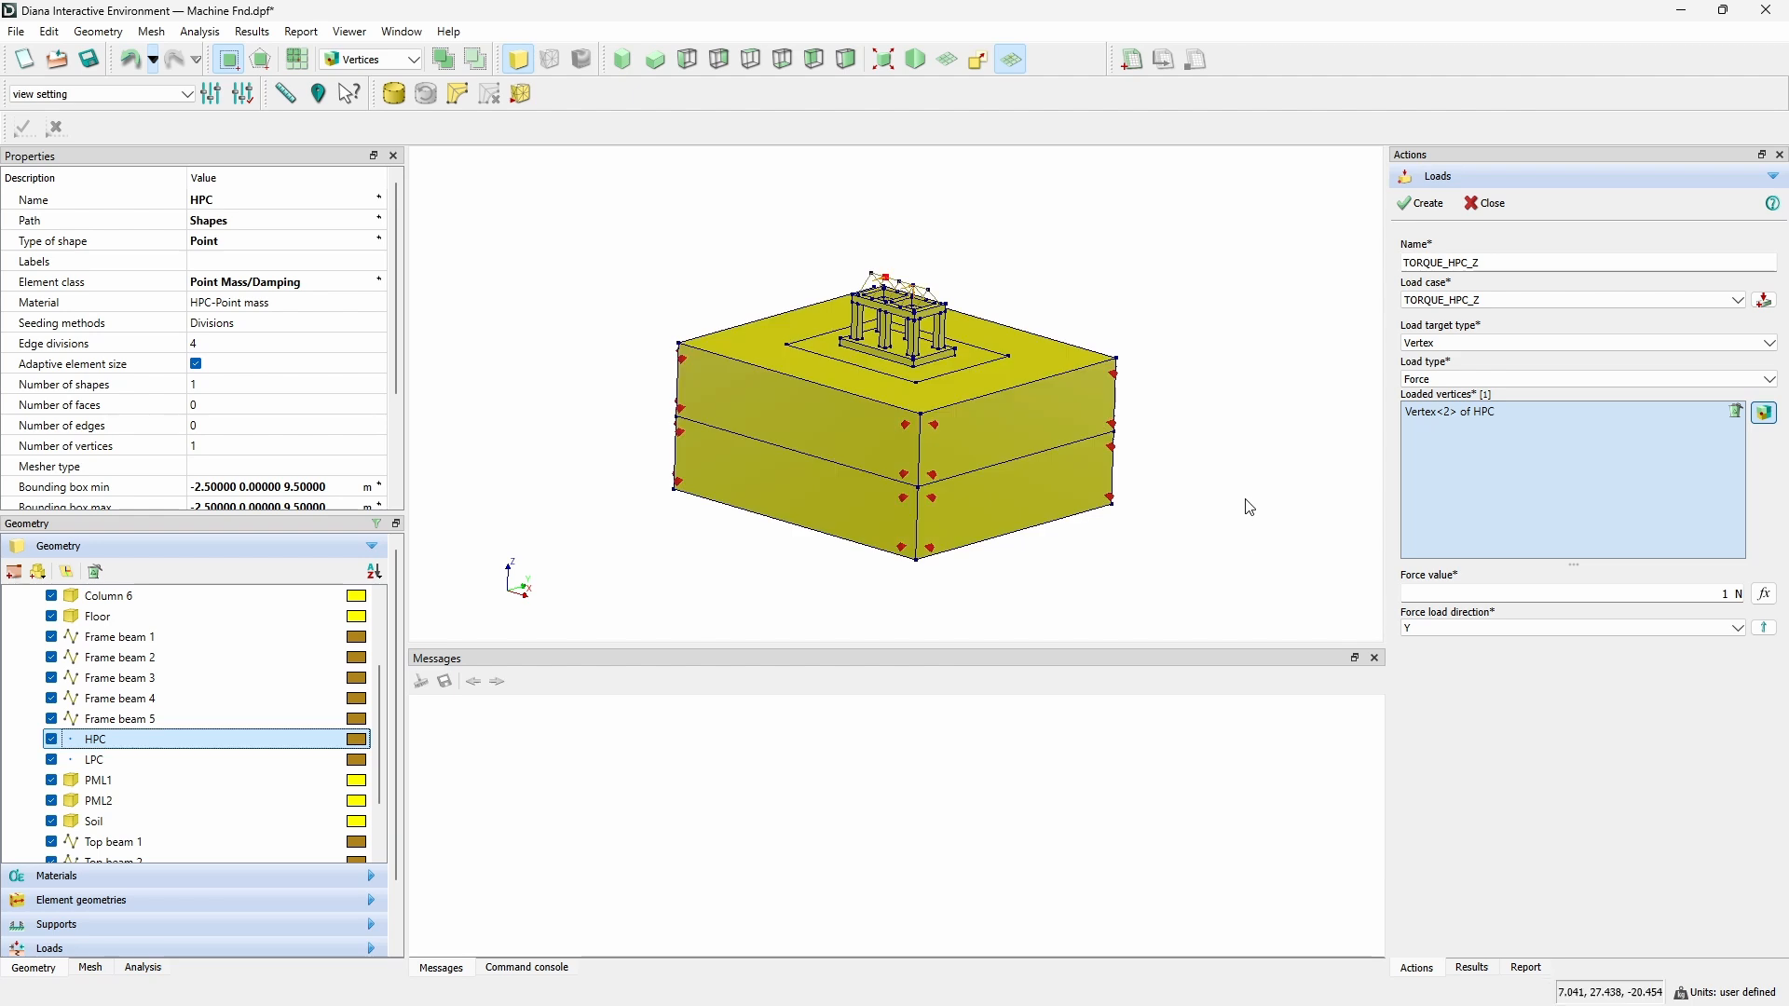
{"action": "left_click", "coordinate": [1572, 631]}
{"action": "left_click", "coordinate": [1488, 669]}
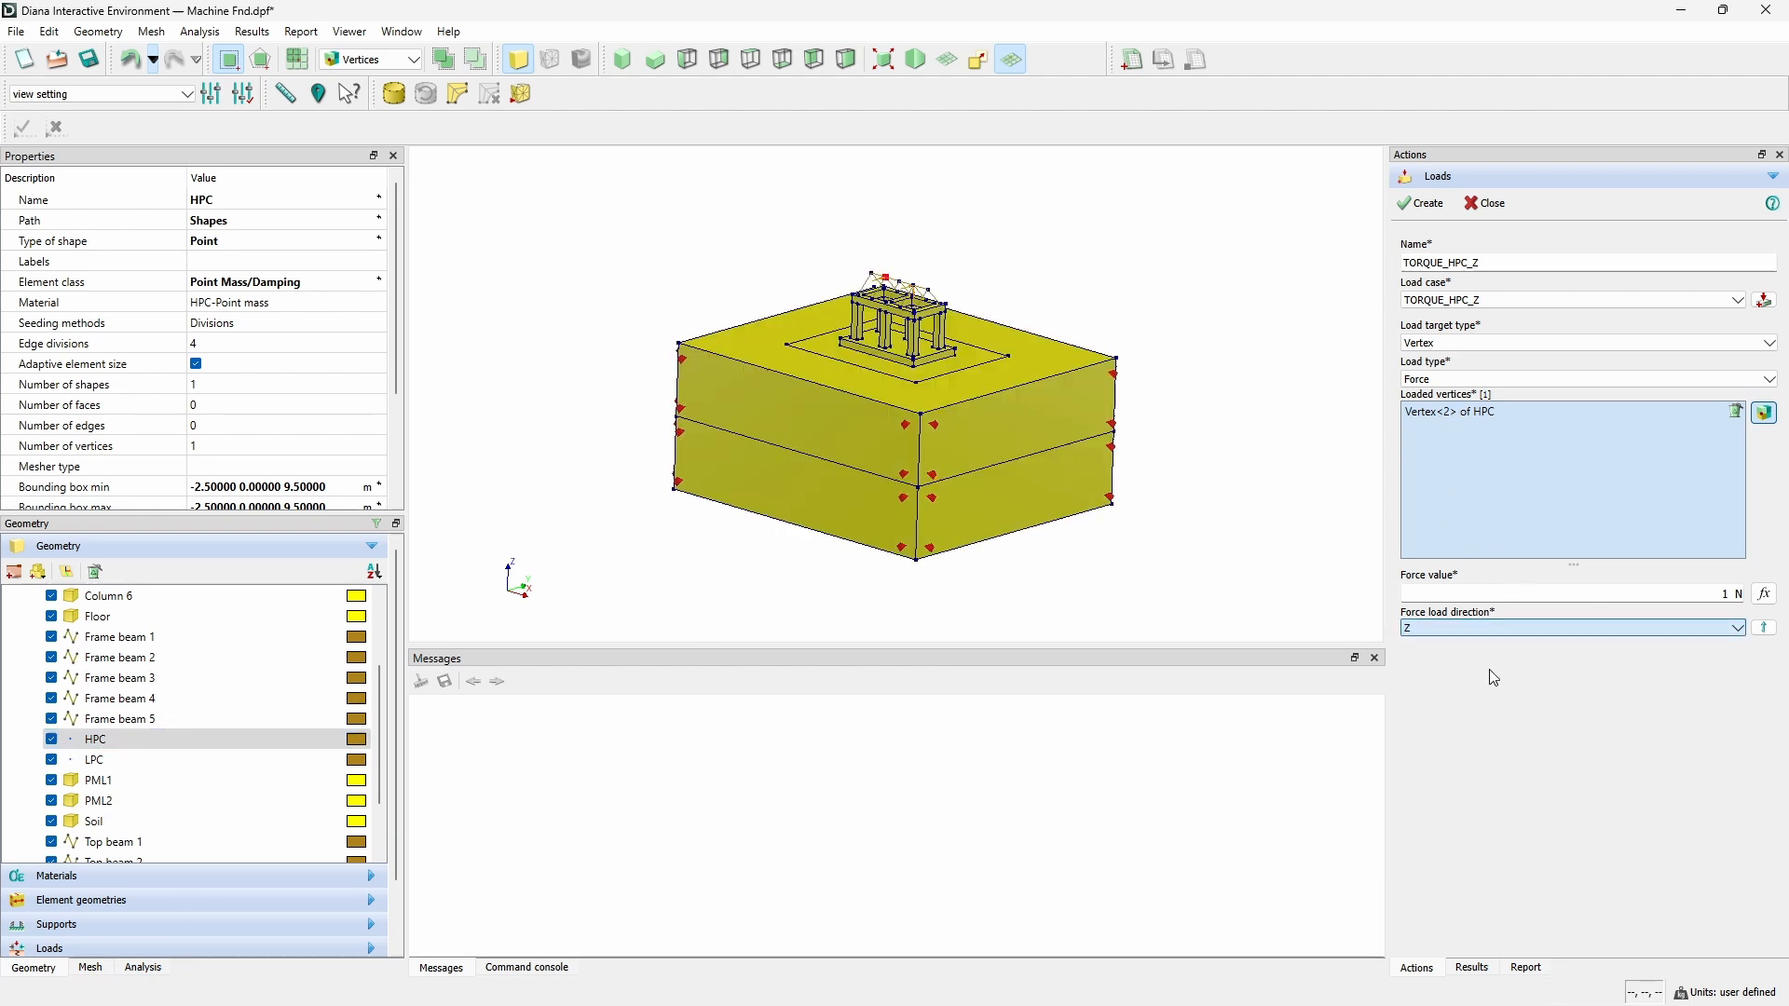
{"action": "left_click", "coordinate": [1420, 203]}
{"action": "left_click", "coordinate": [1490, 205]}
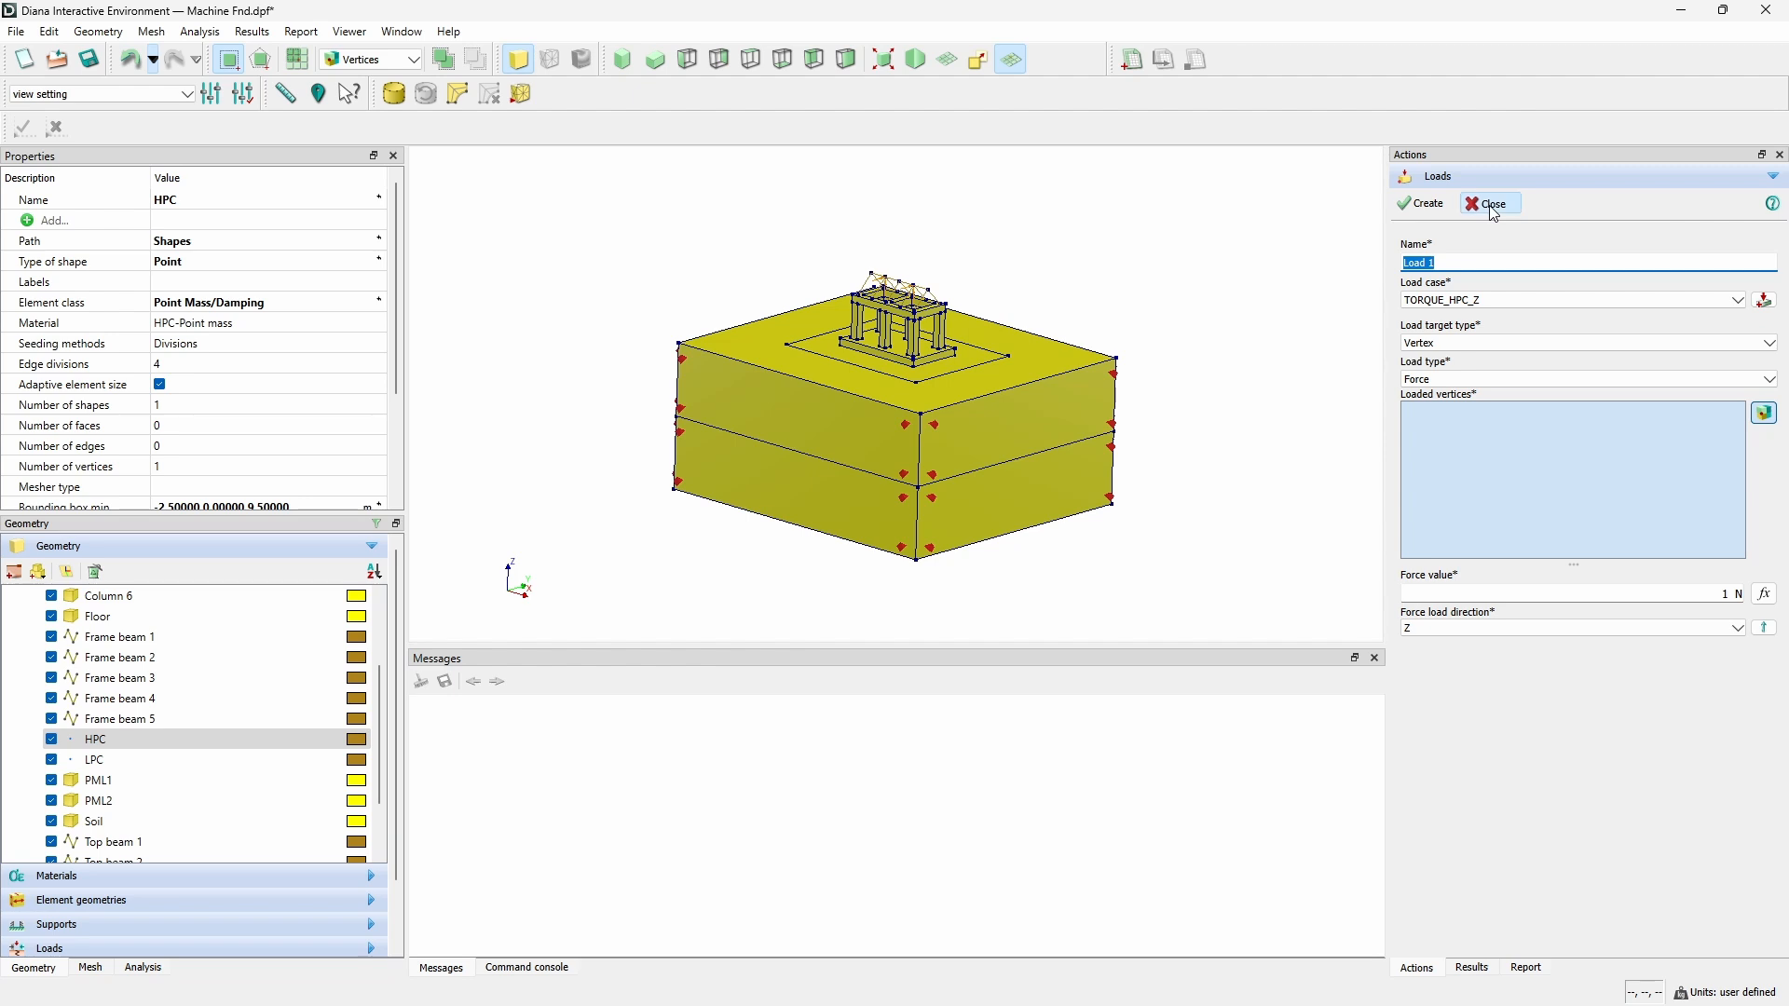
Give the TORQUE_HPC_Y load case time dependent factors by pasting its copied time-factor table in 0.0005 s increments.
{"action": "left_click", "coordinate": [96, 948]}
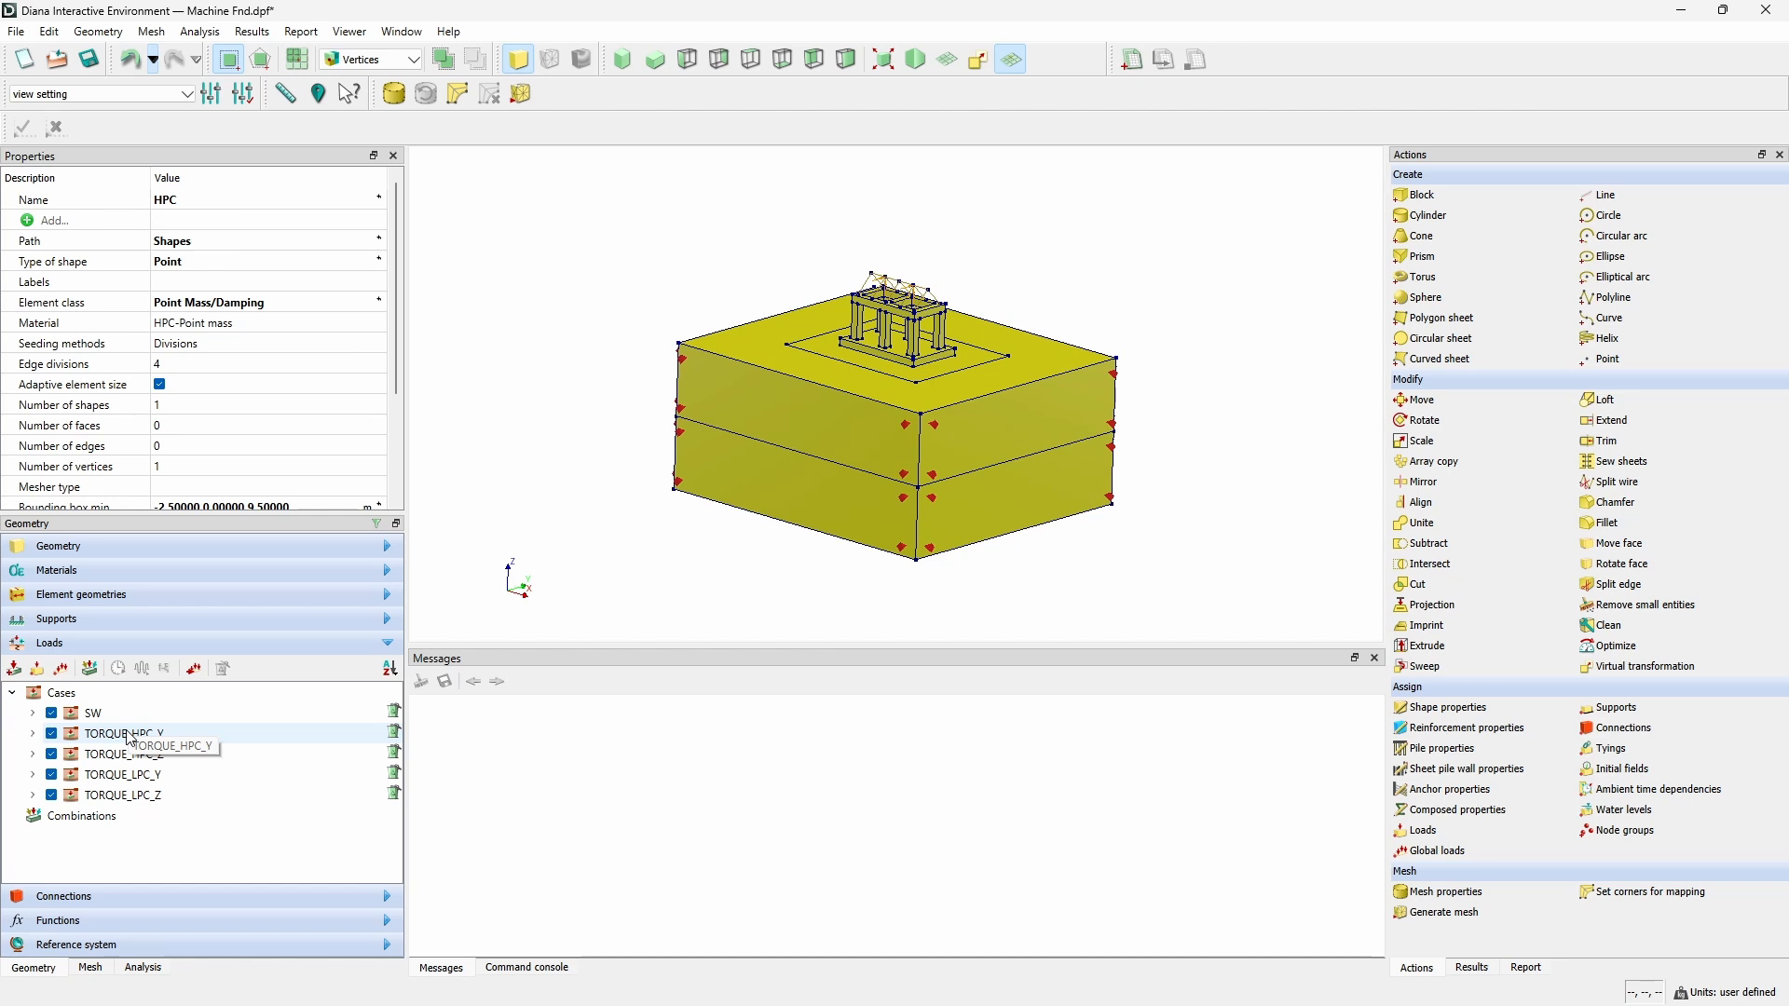
{"action": "left_click", "coordinate": [166, 735]}
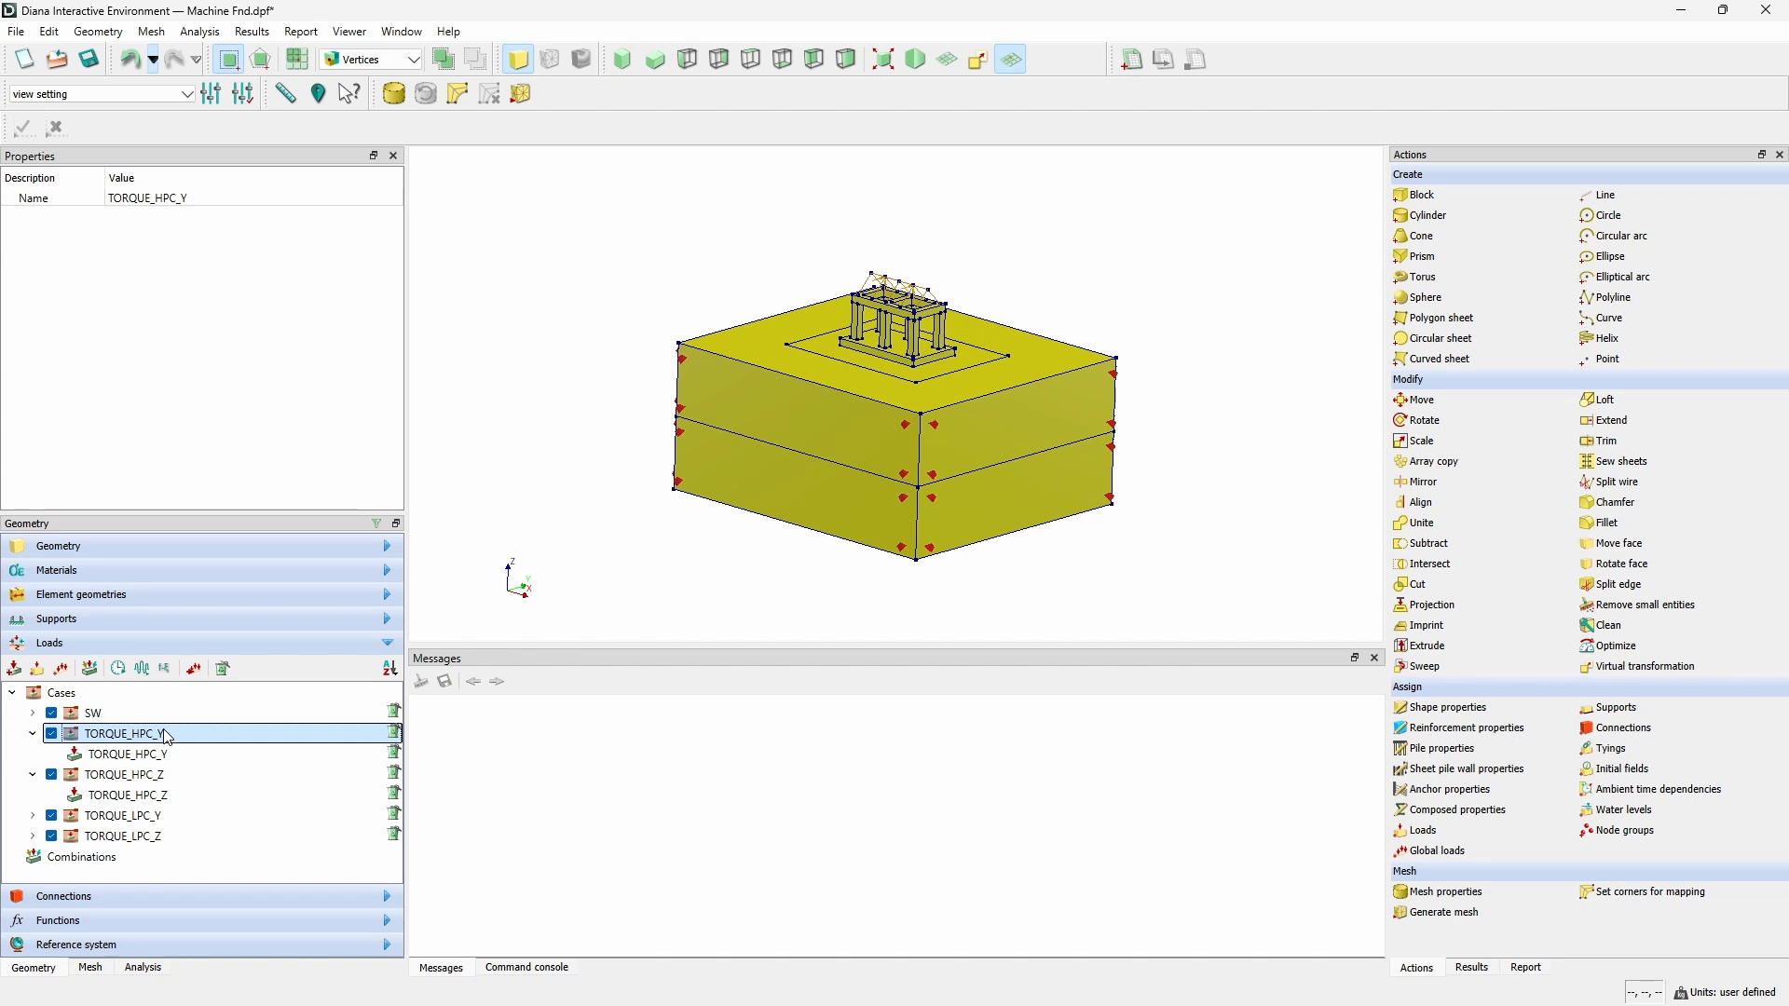
{"action": "left_click", "coordinate": [120, 671]}
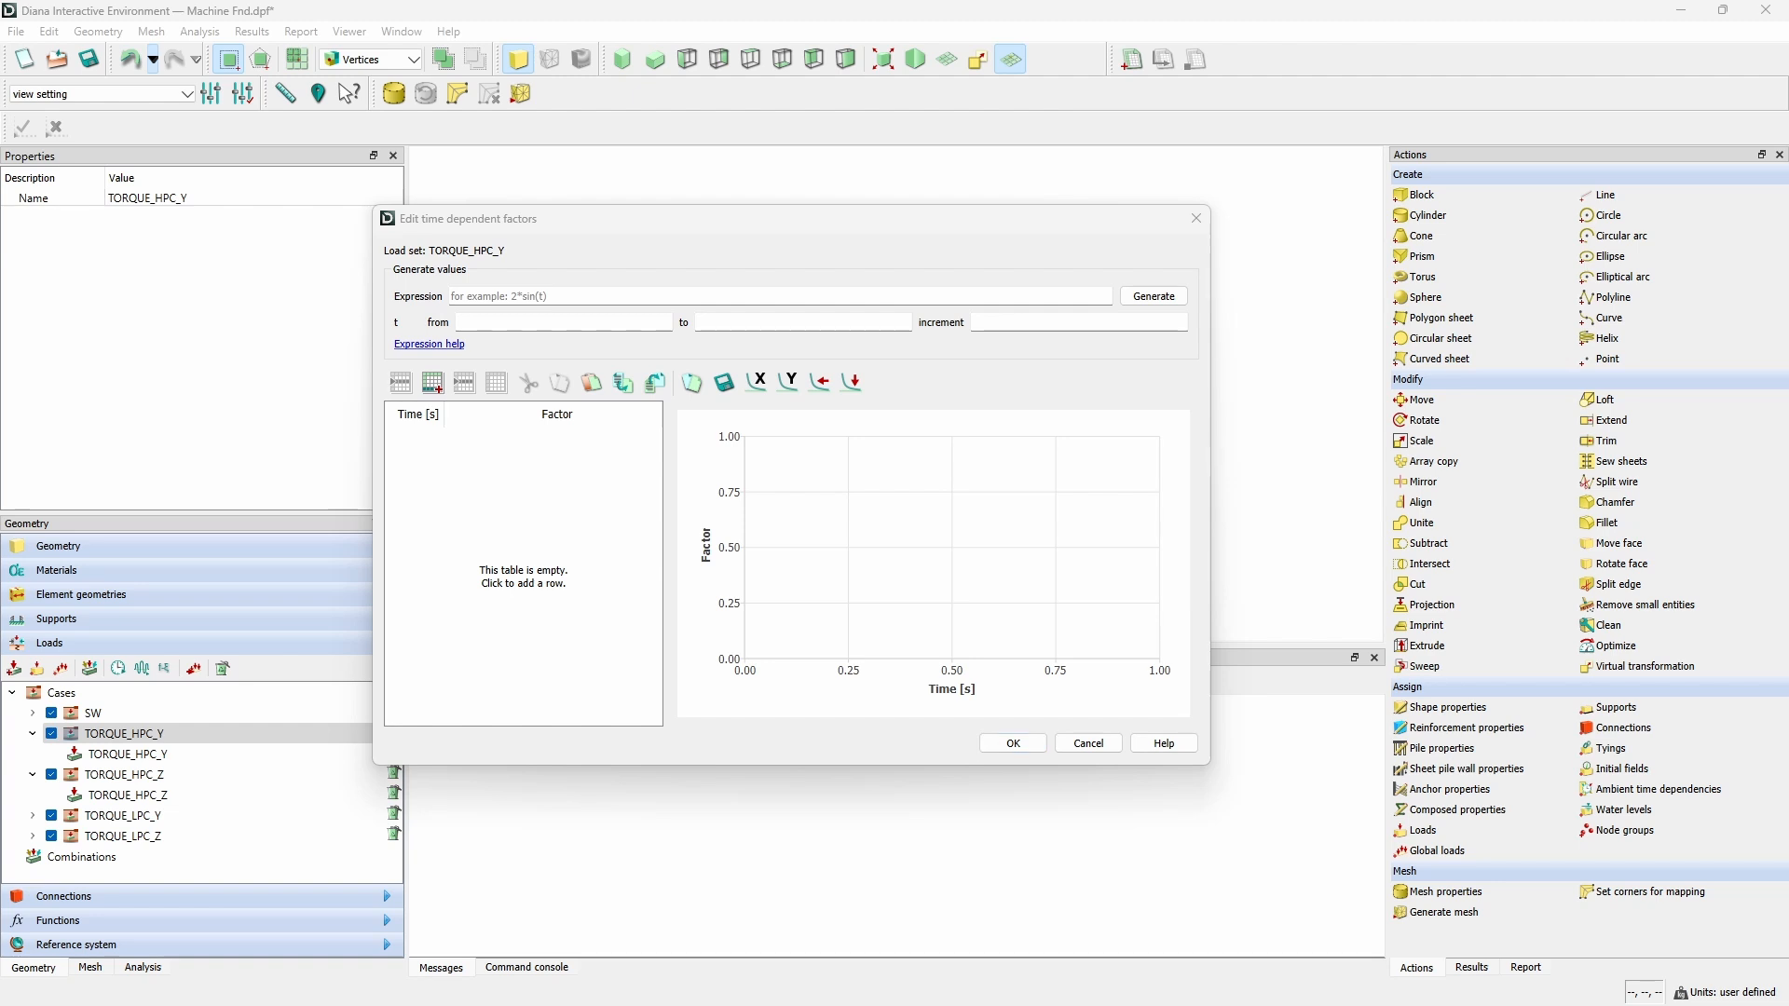
{"action": "left_click", "coordinate": [401, 415]}
{"action": "key", "text": "ctrl+v"}
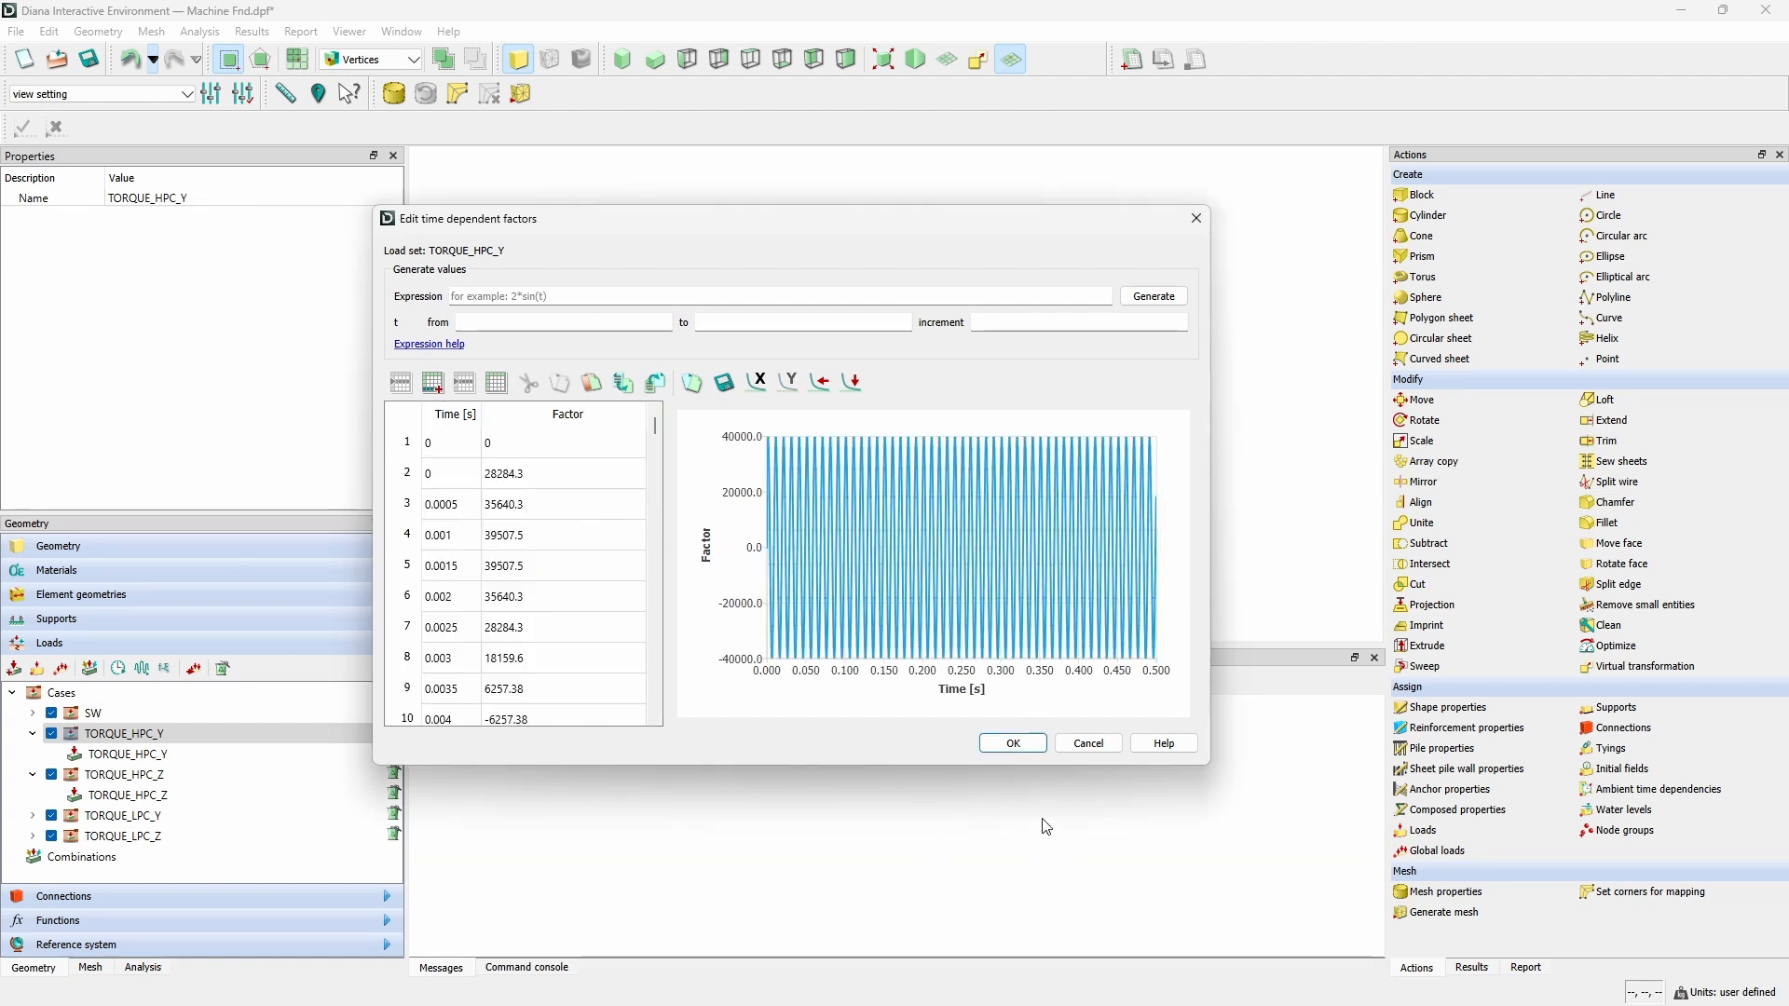
{"action": "left_click", "coordinate": [1015, 745]}
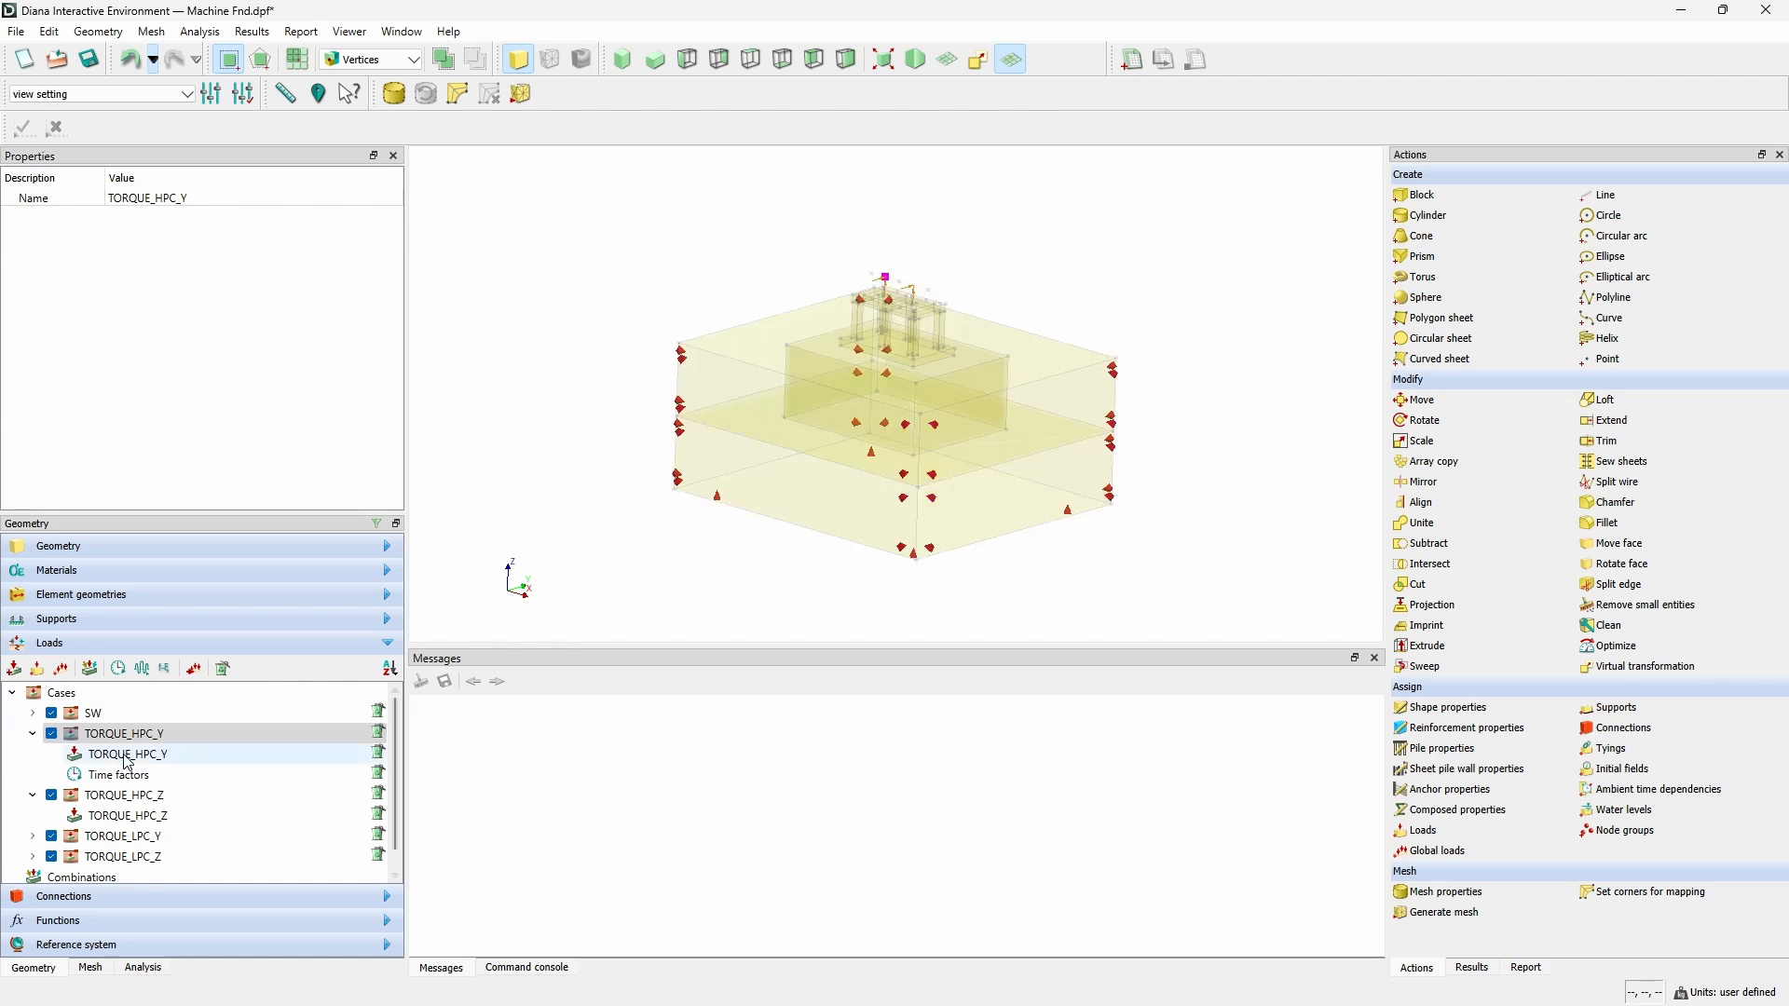
Give the TORQUE_HPC_Z load case time dependent factors by pasting its copied time-factor table.
{"action": "left_click", "coordinate": [102, 796]}
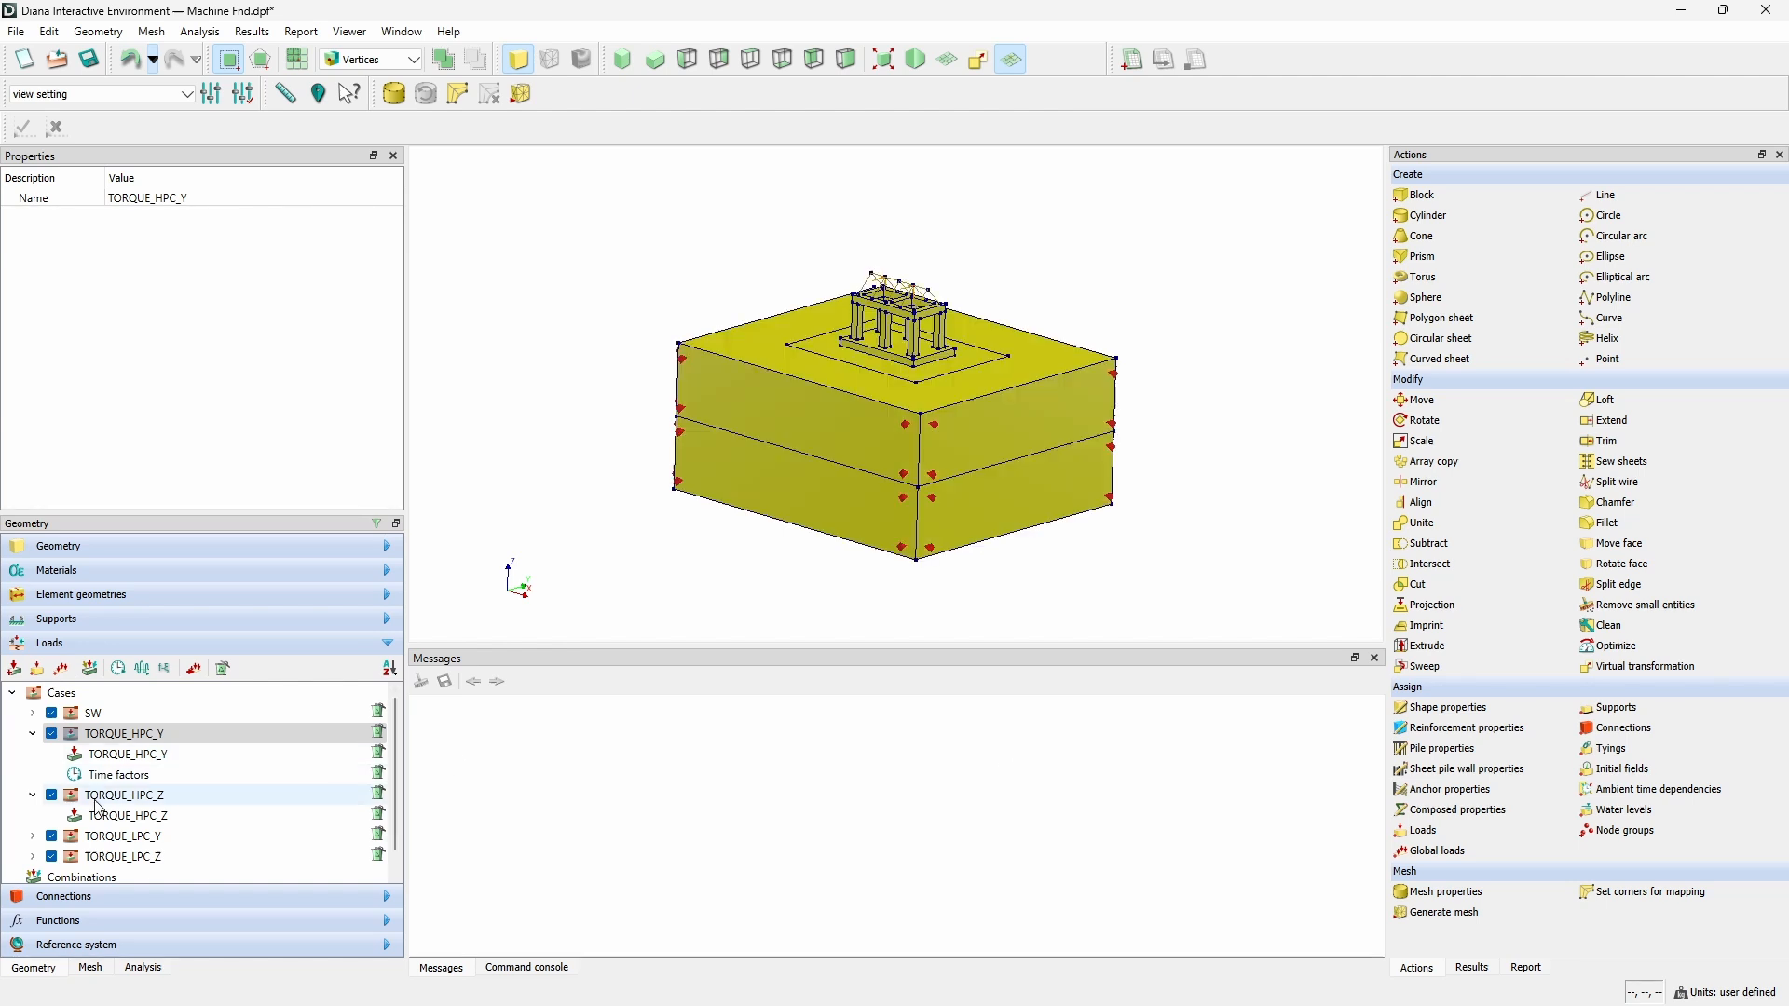
{"action": "left_click", "coordinate": [117, 677]}
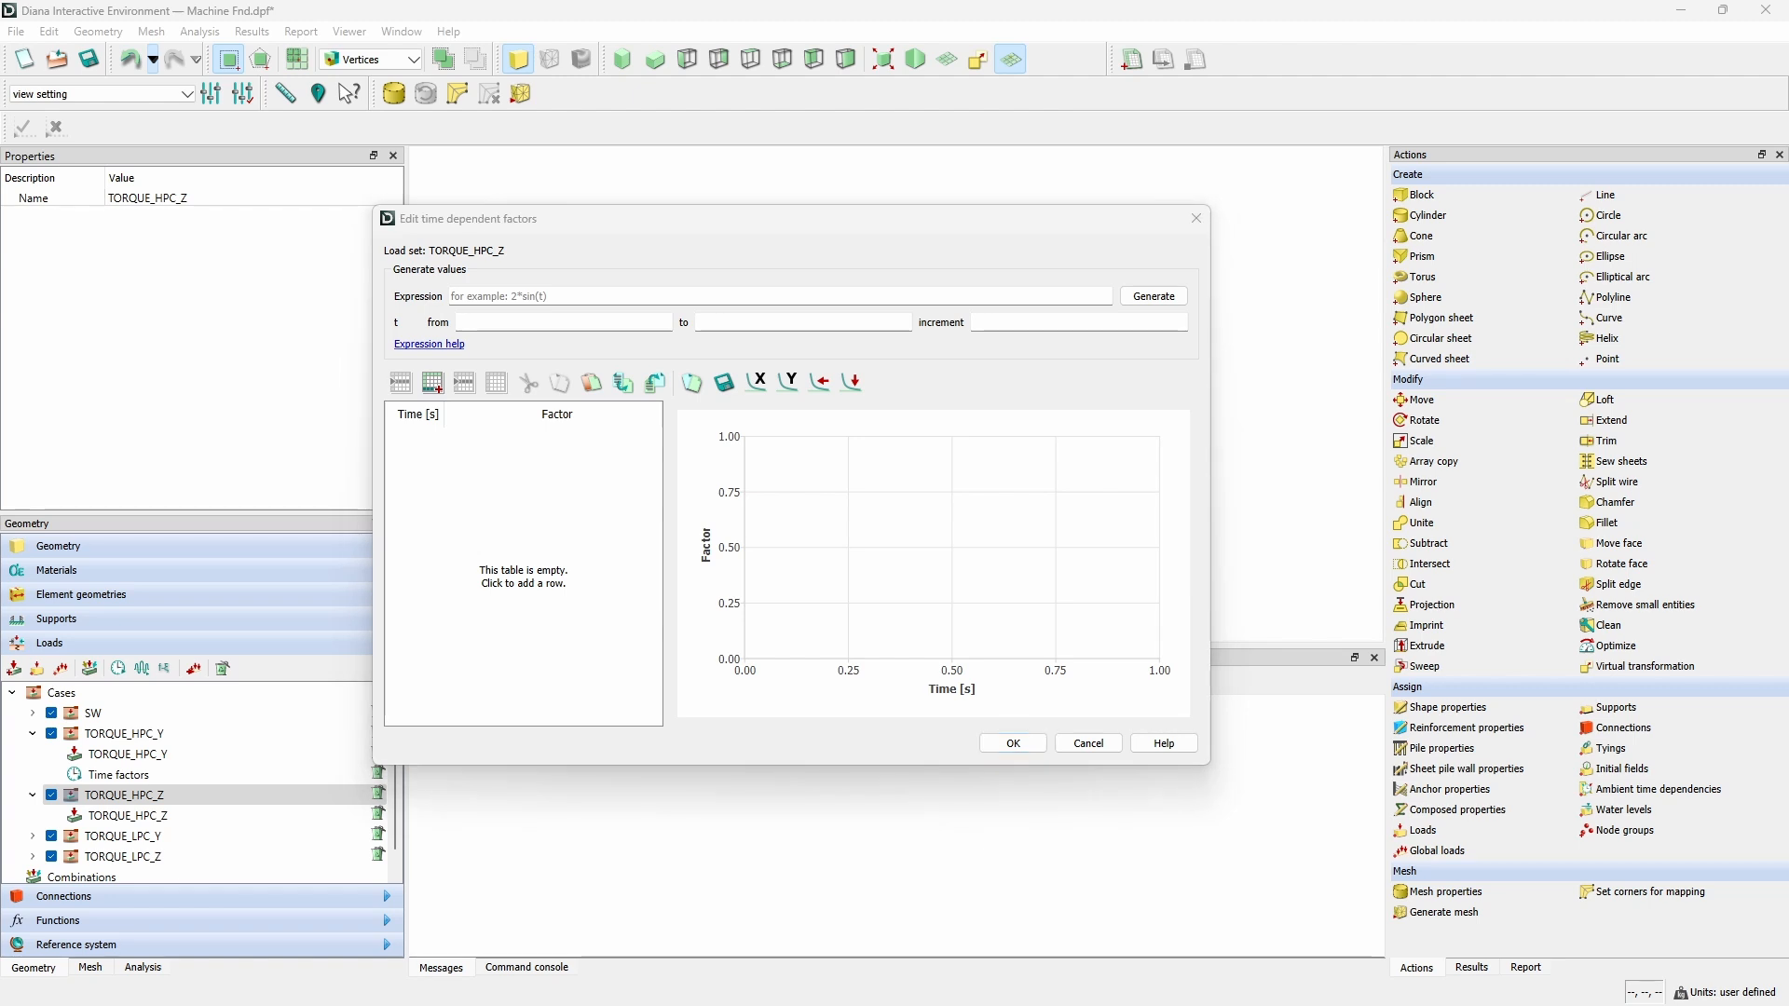
{"action": "left_click", "coordinate": [431, 419]}
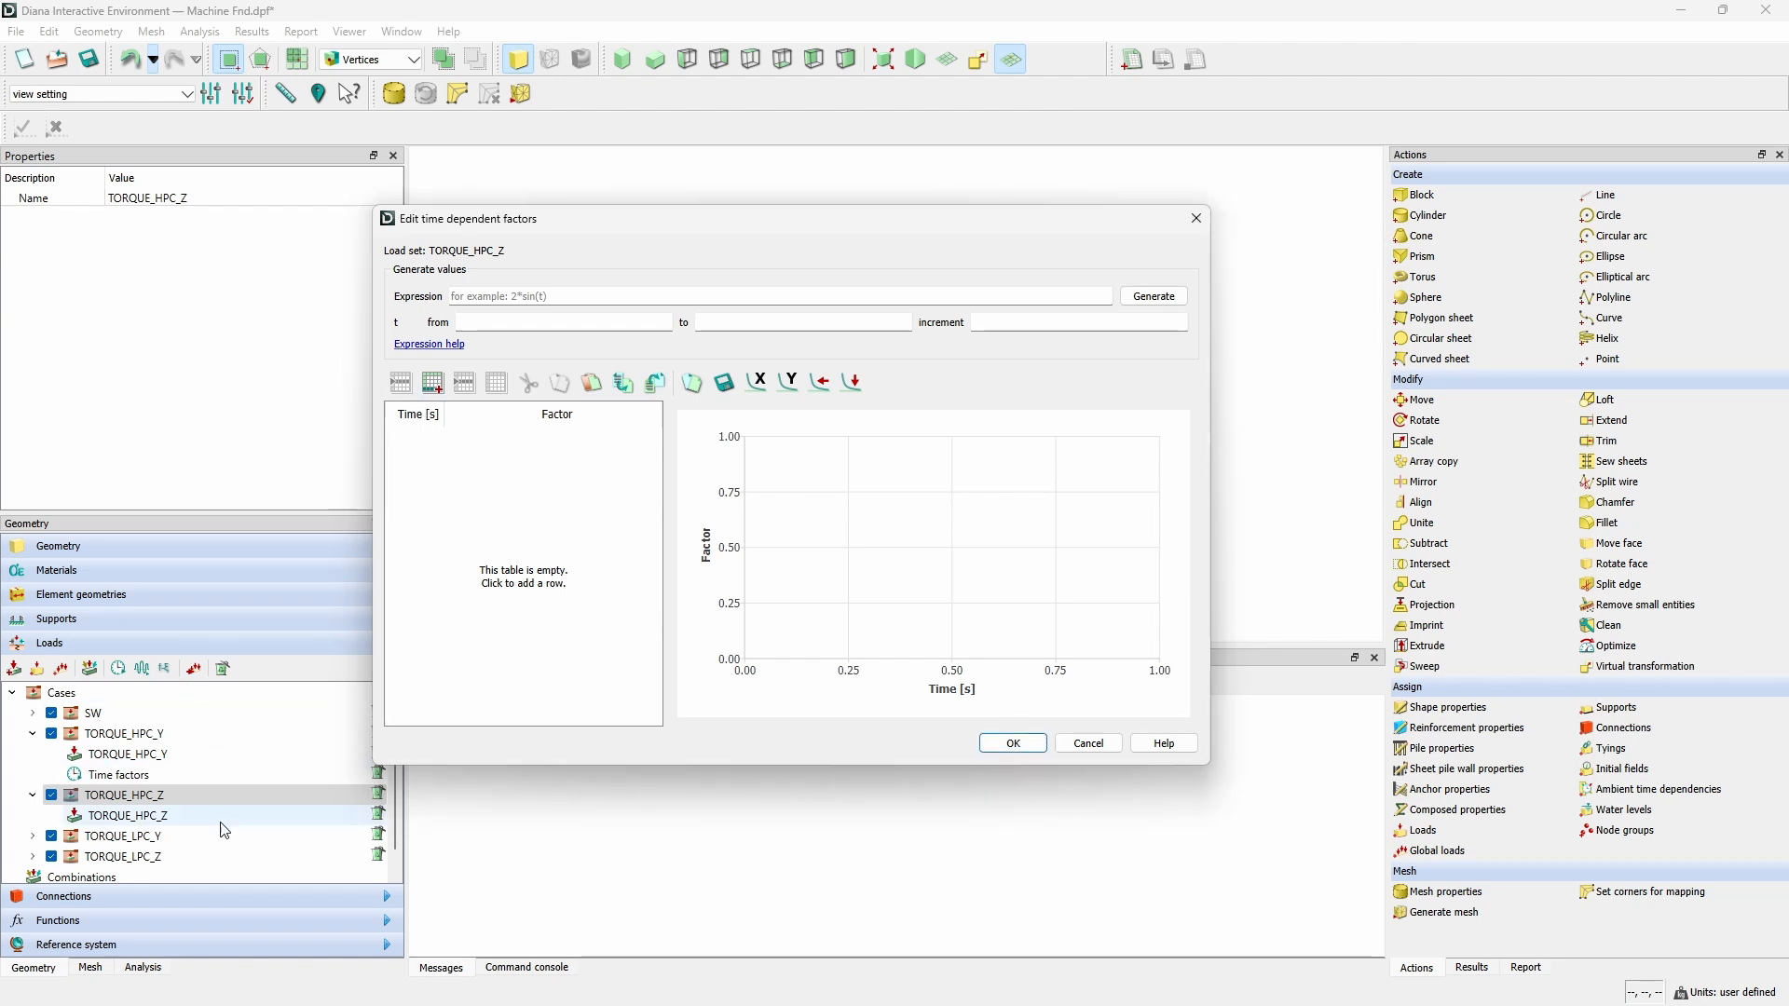
{"action": "key", "text": "ctrl+v"}
{"action": "left_click", "coordinate": [1003, 749]}
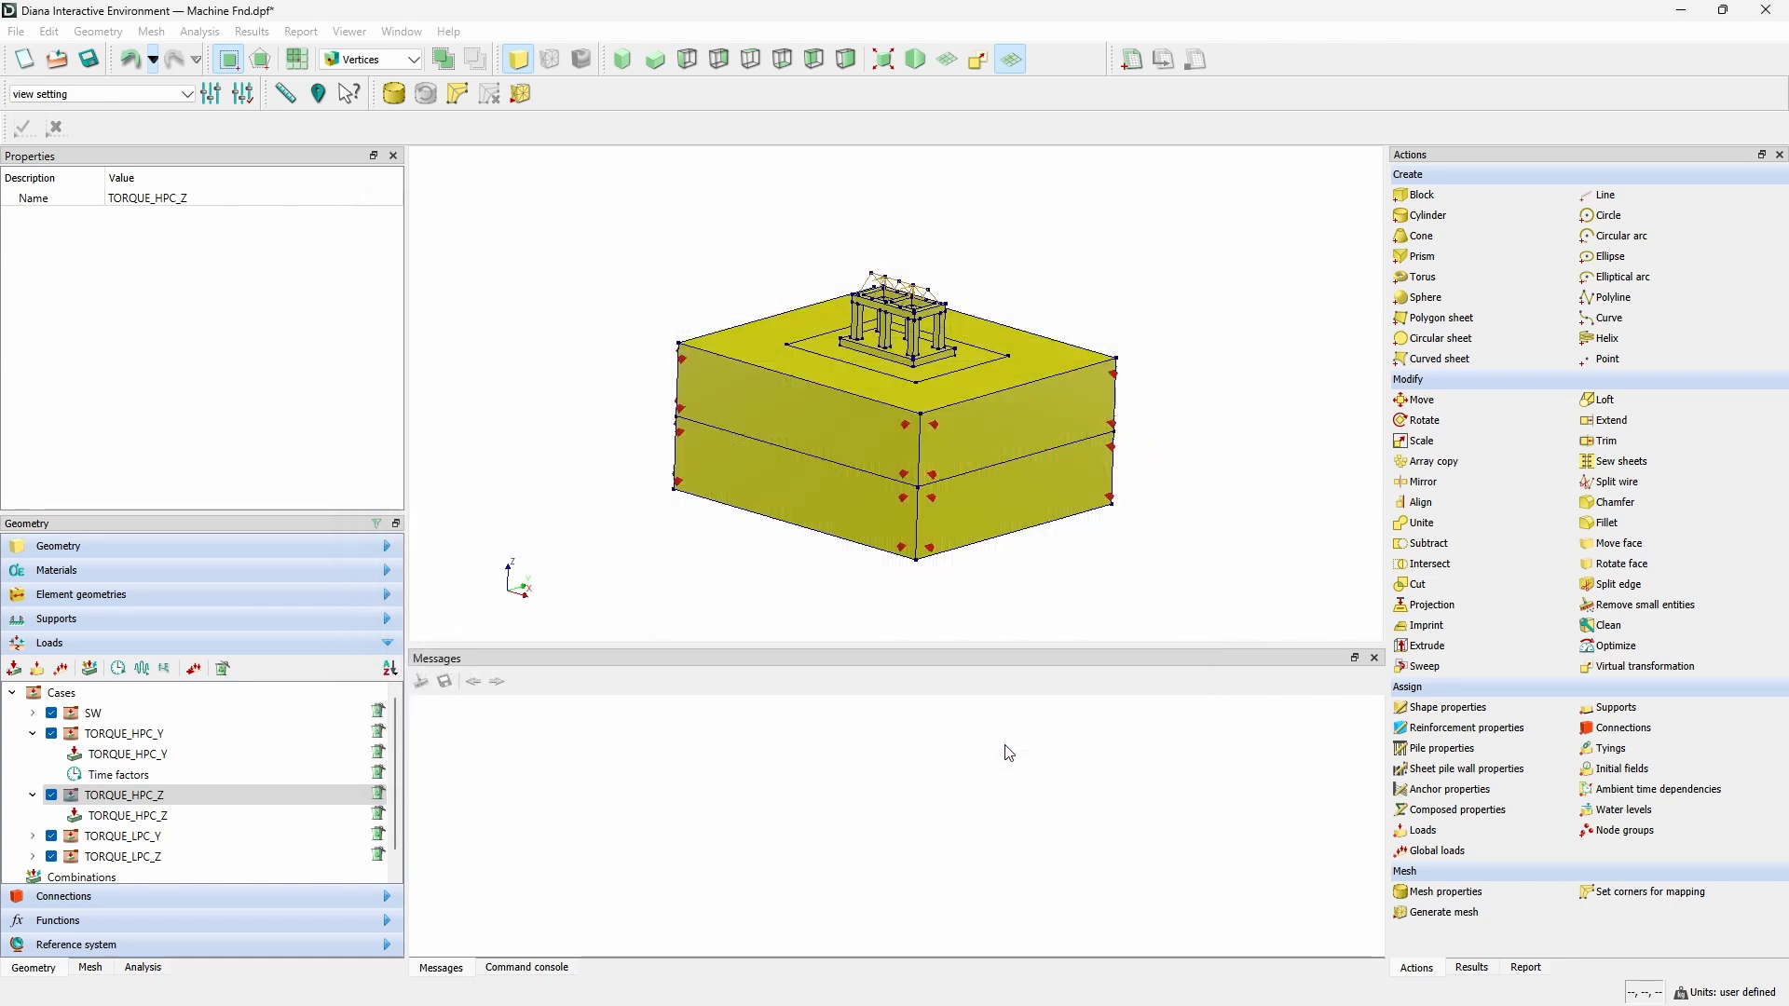
Paste the copied time-factor table with an 80000 amplitude as the time dependent factors of the TORQUE_LPC_Y load case.
{"action": "scroll", "coordinate": [57, 785], "scroll_direction": "down", "scroll_amount": 2}
{"action": "left_click", "coordinate": [33, 816]}
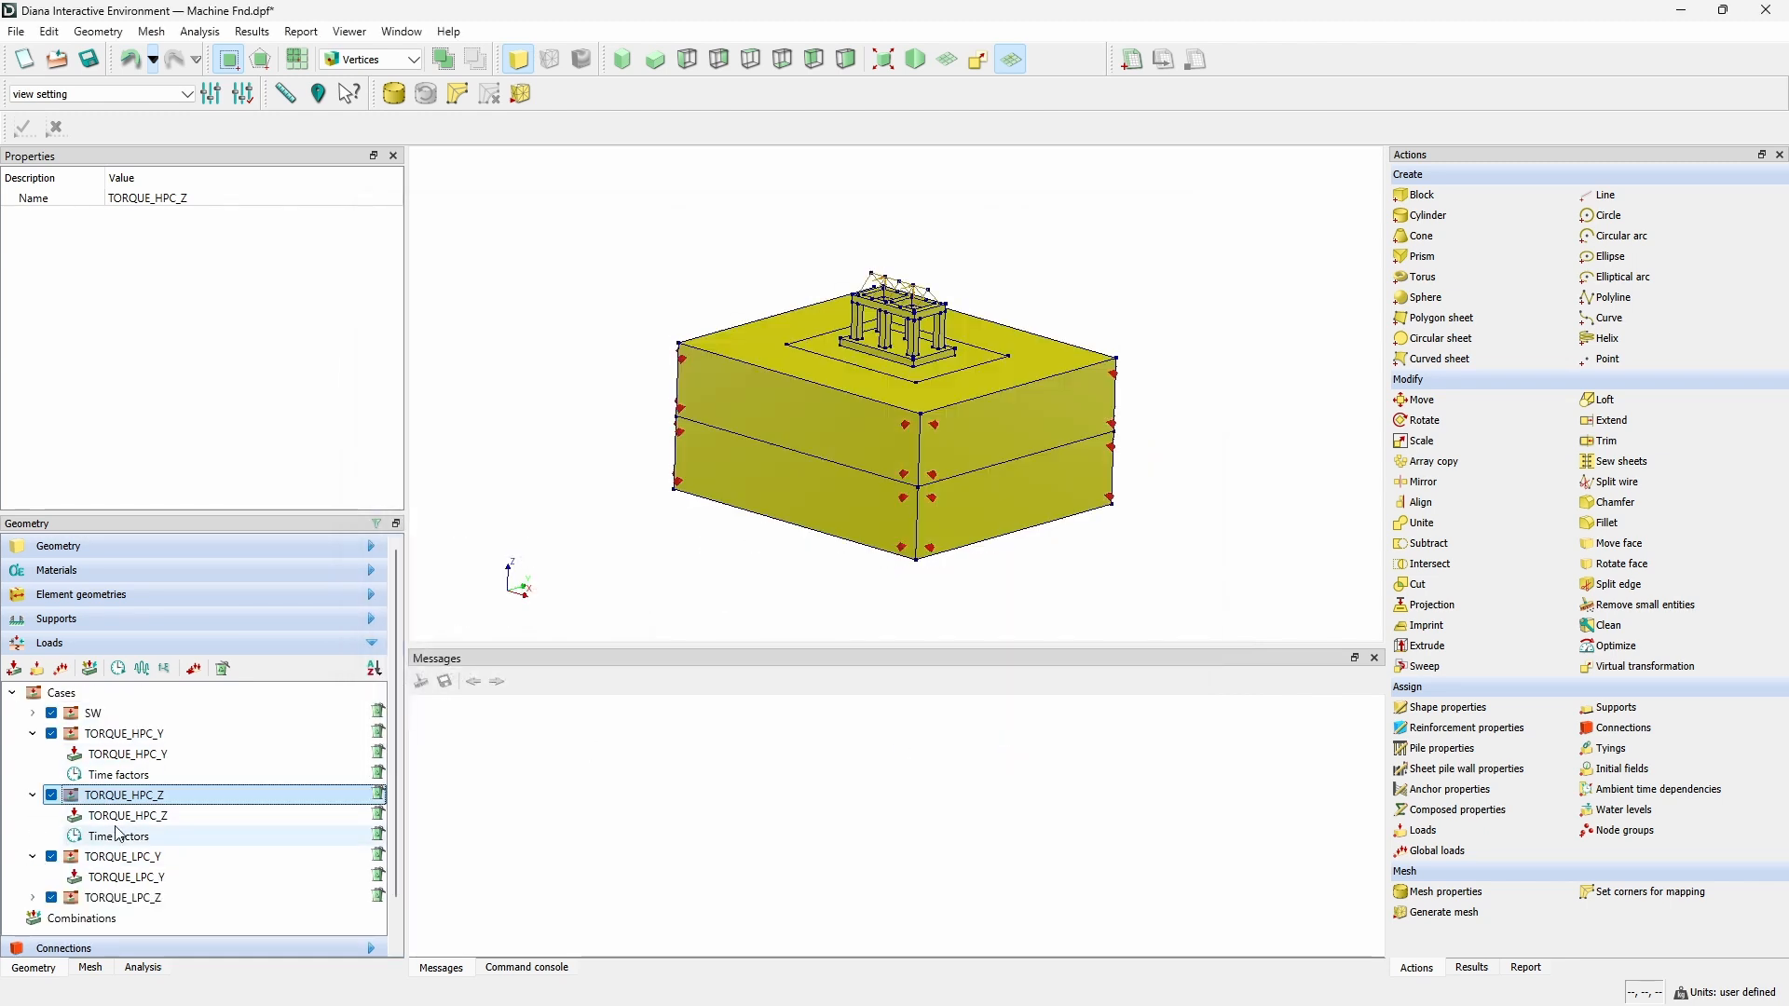
{"action": "left_click", "coordinate": [127, 856]}
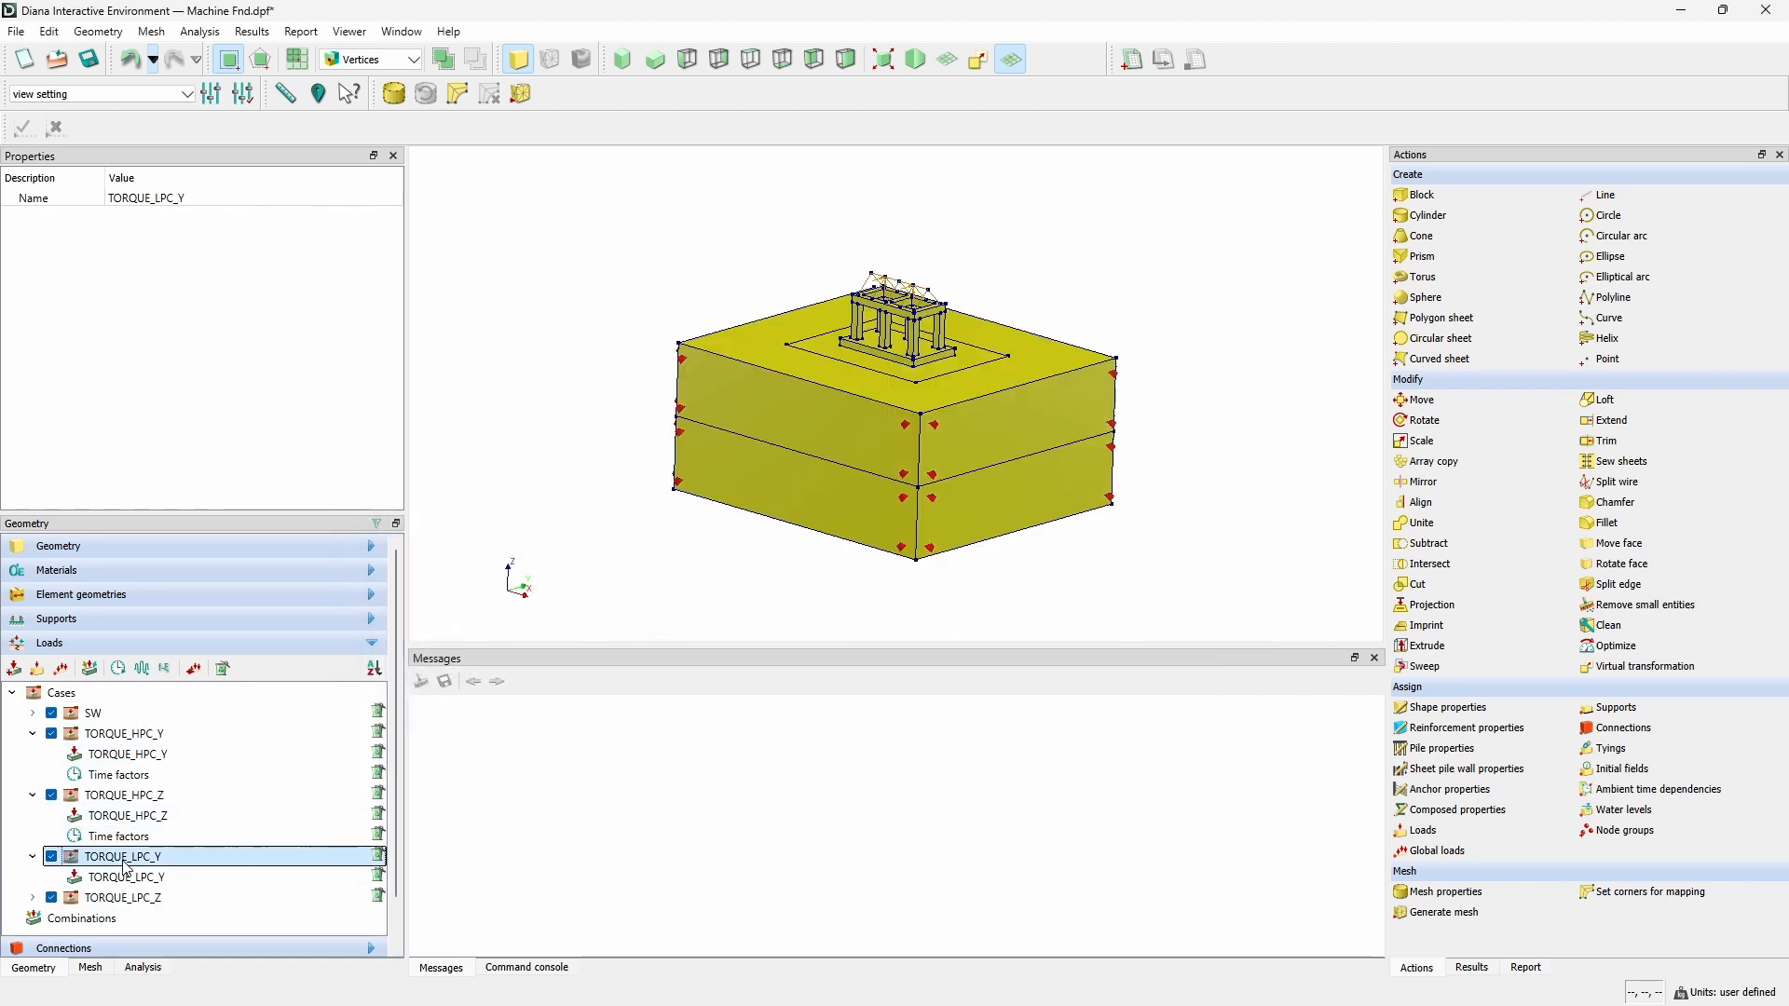
{"action": "left_click", "coordinate": [118, 668]}
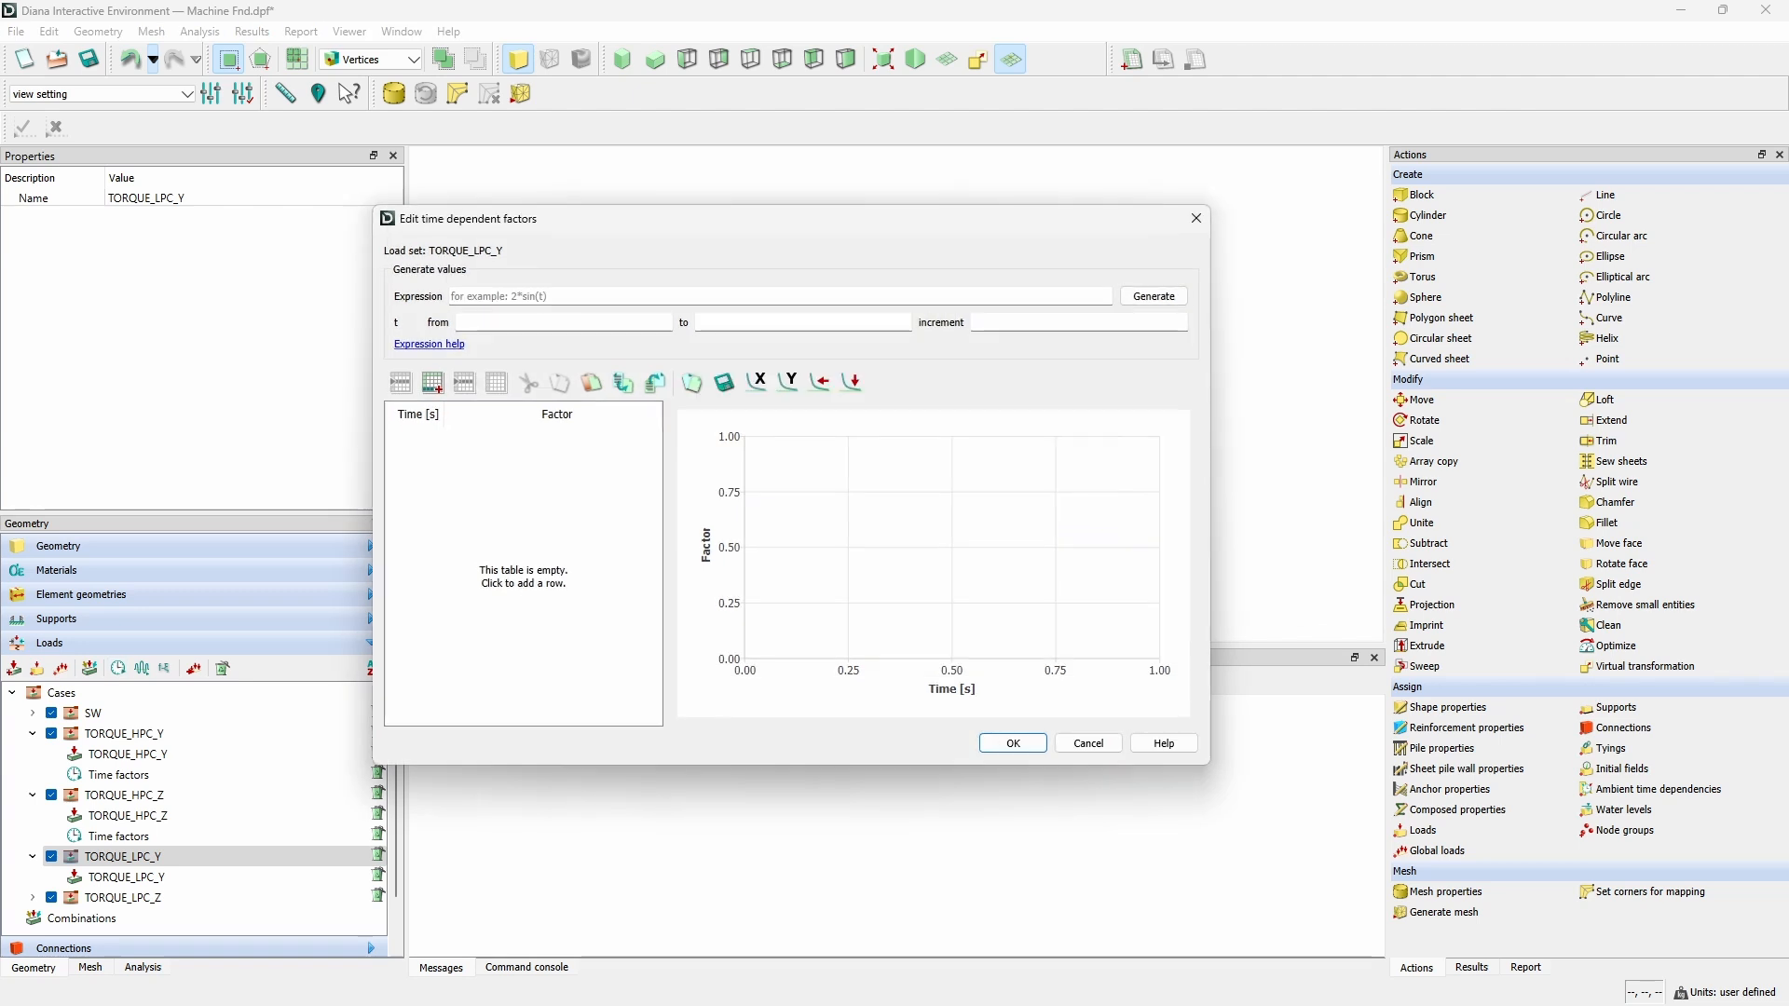
{"action": "key", "text": "alt+Tab"}
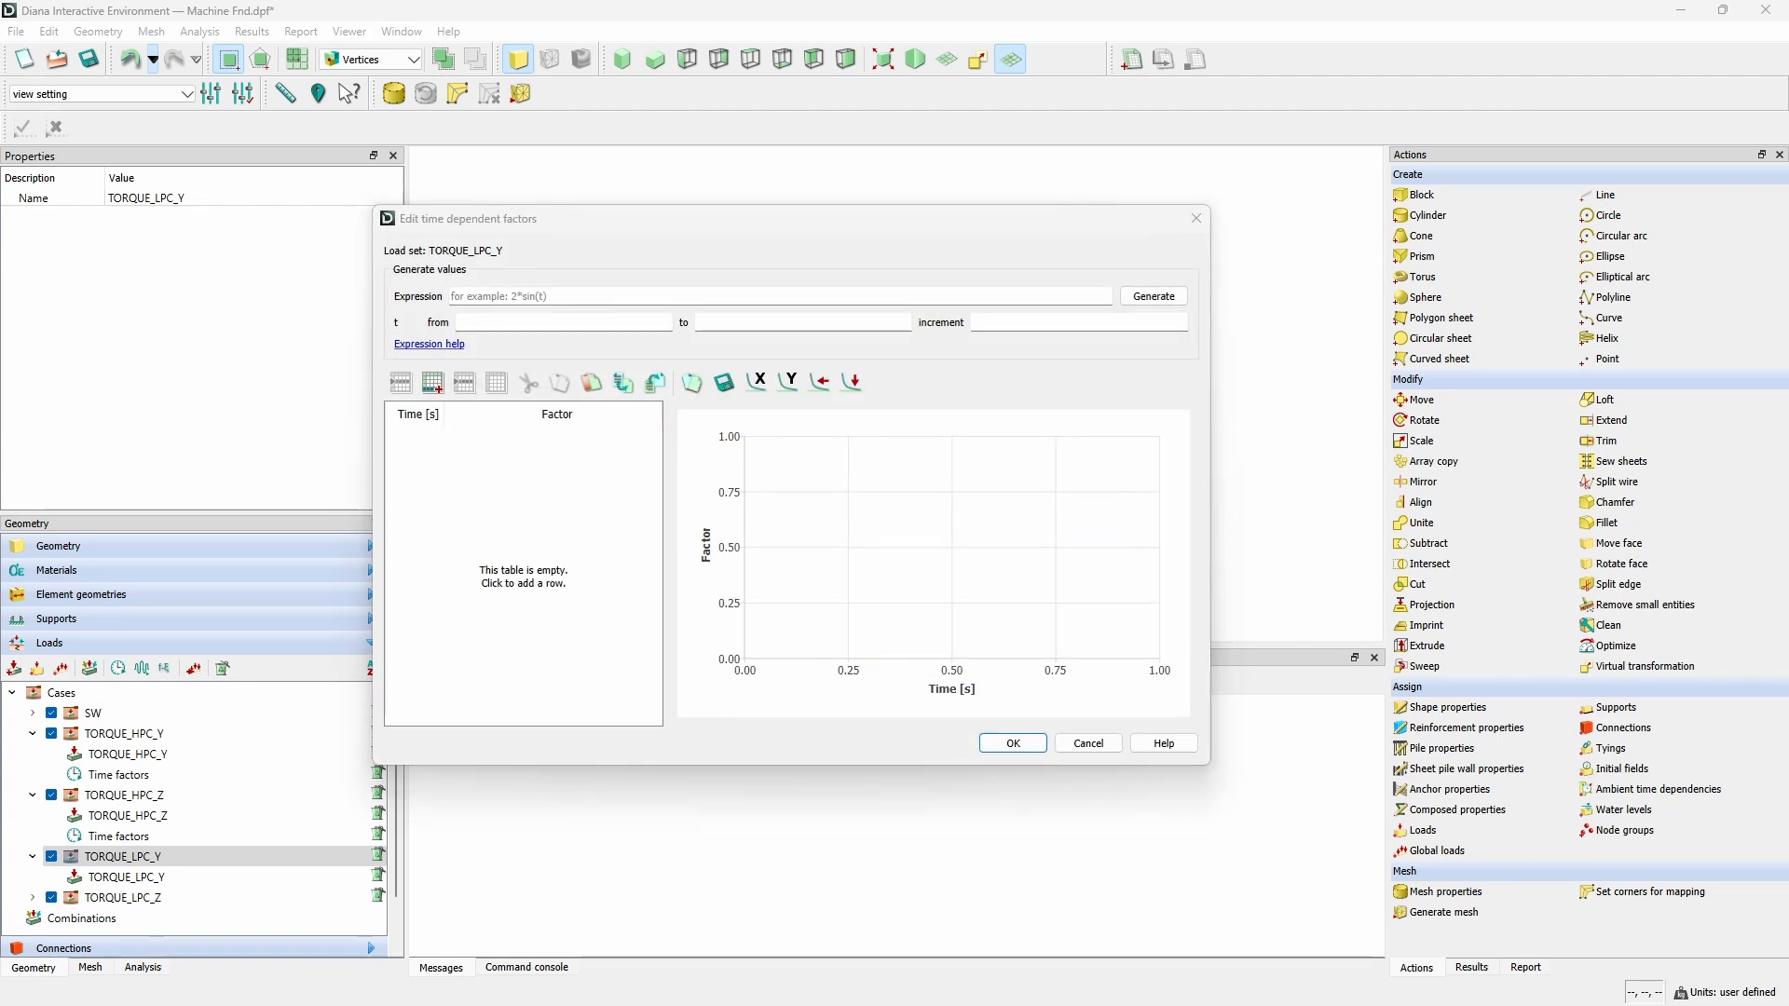
{"action": "left_click", "coordinate": [424, 424]}
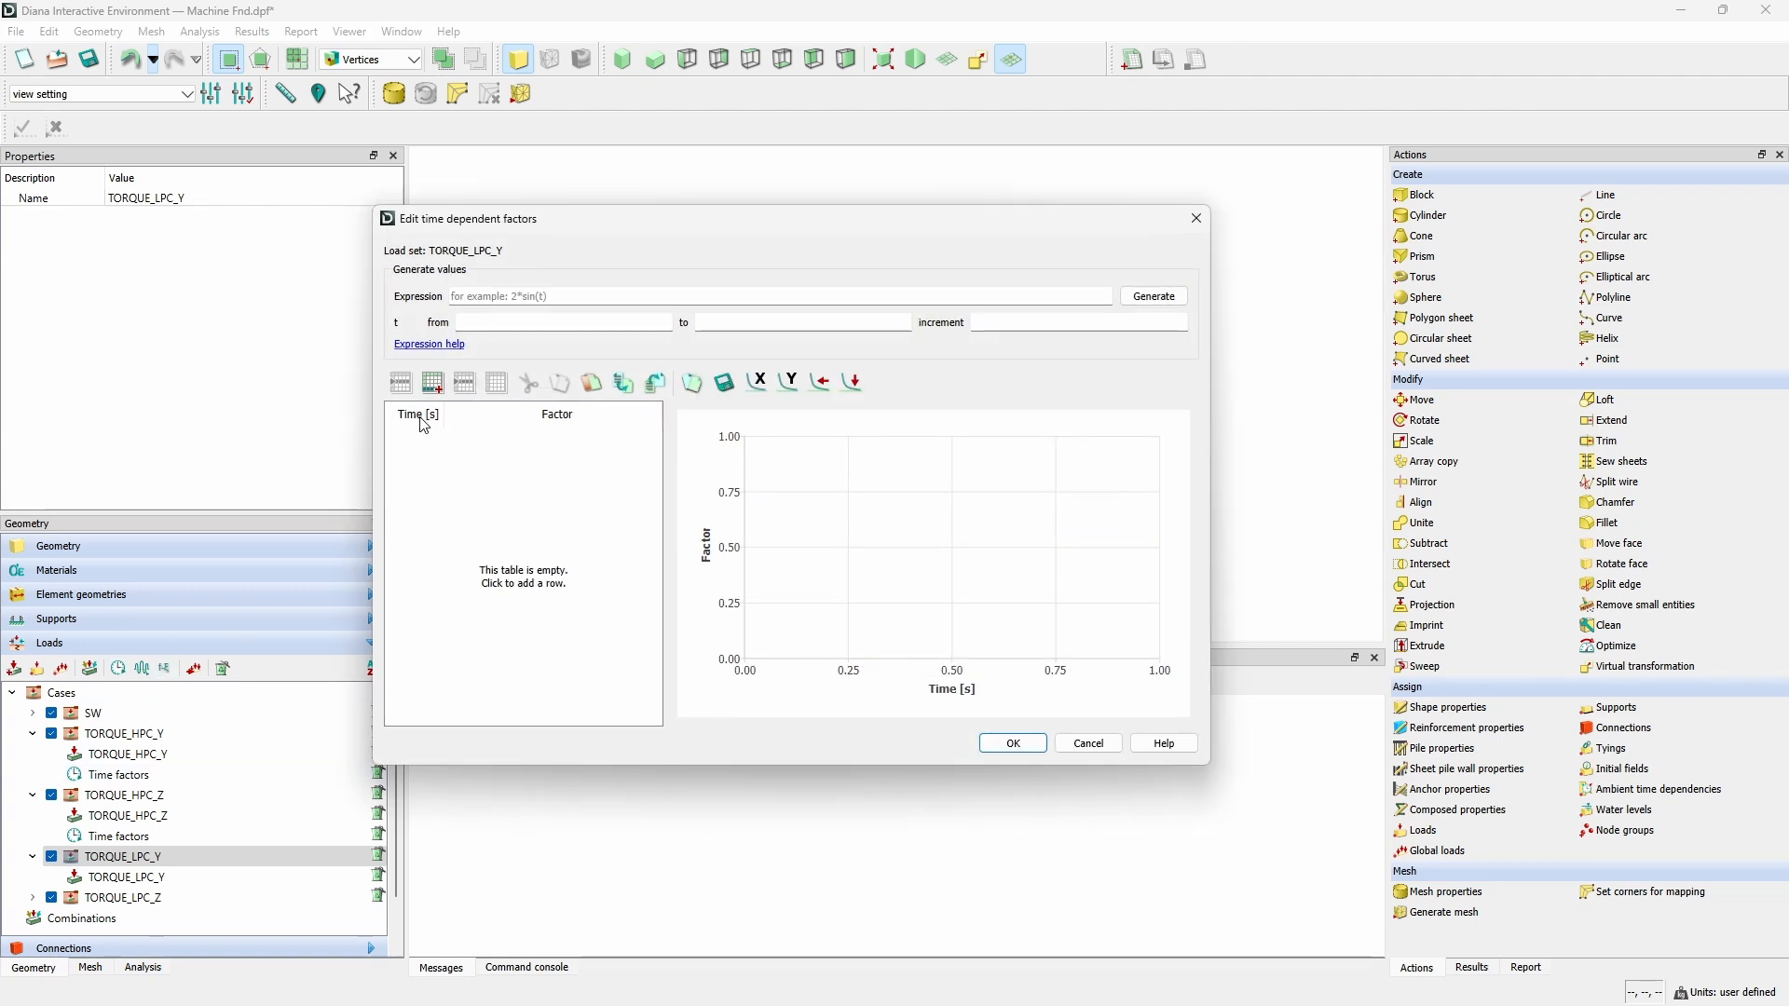
{"action": "key", "text": "ctrl+v"}
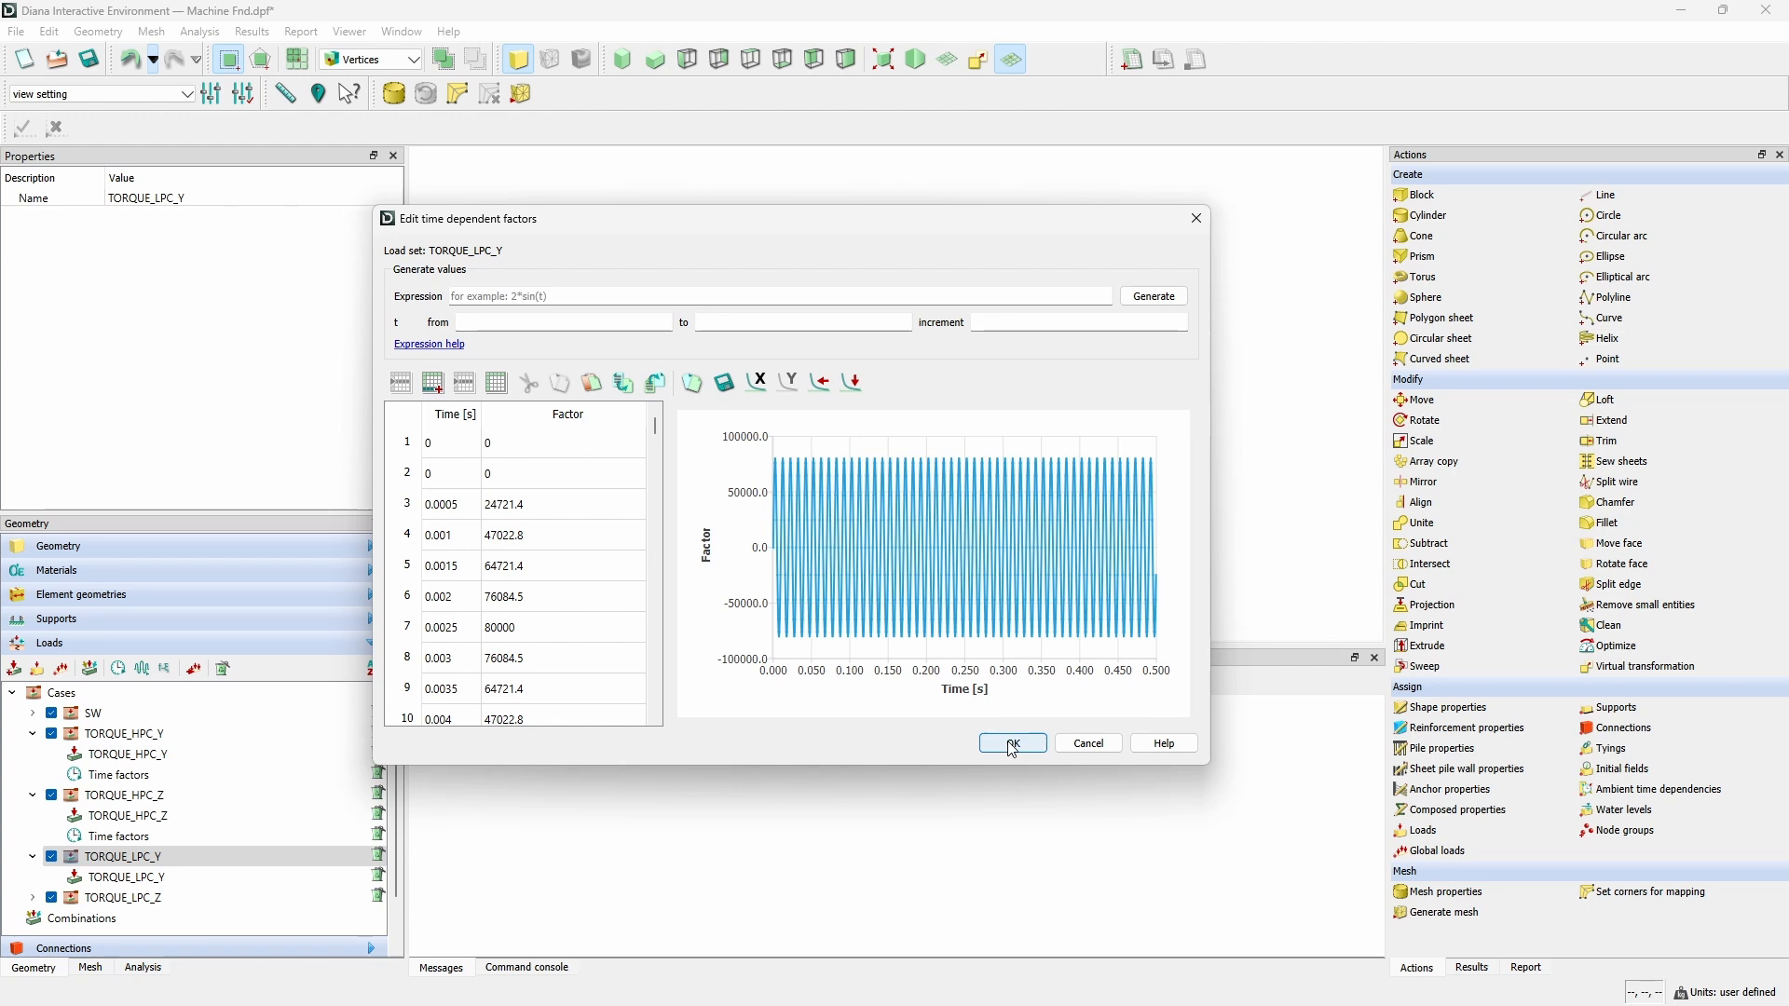
{"action": "left_click", "coordinate": [1014, 742]}
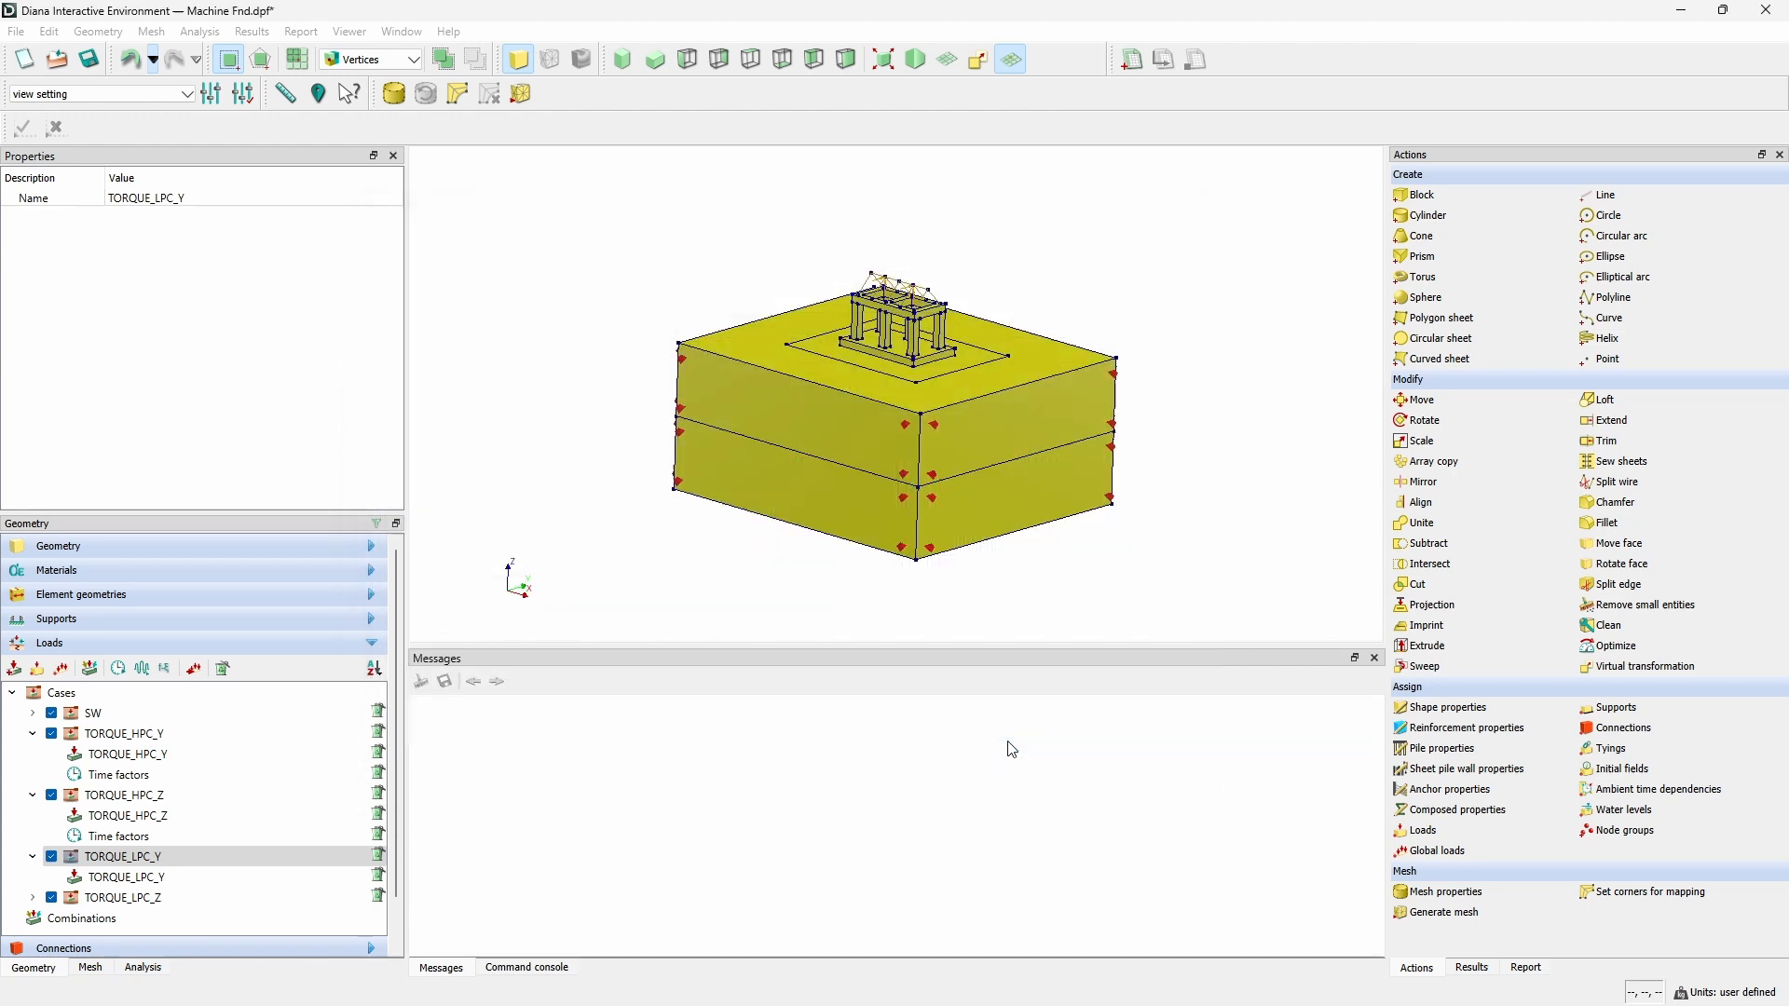
Paste the copied time-factor table starting at factor 80000 as the time dependent factors of the TORQUE_LPC_Z load case.
{"action": "left_click", "coordinate": [89, 897]}
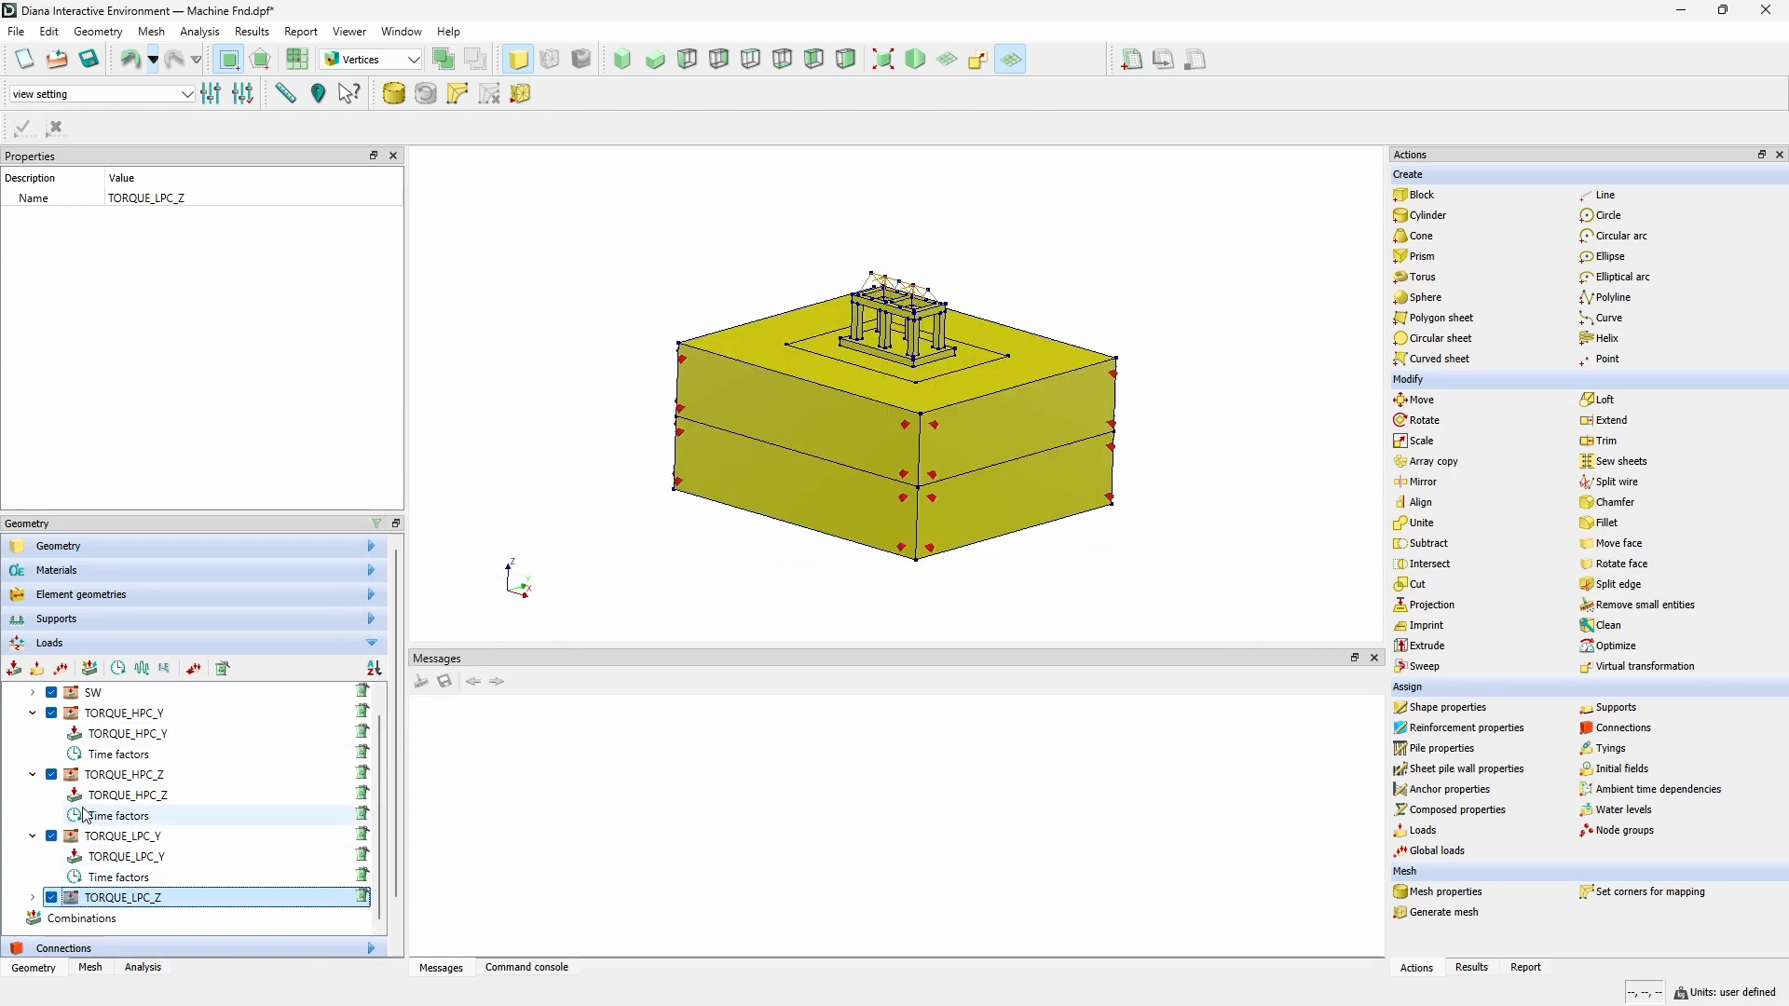
{"action": "left_click", "coordinate": [119, 670]}
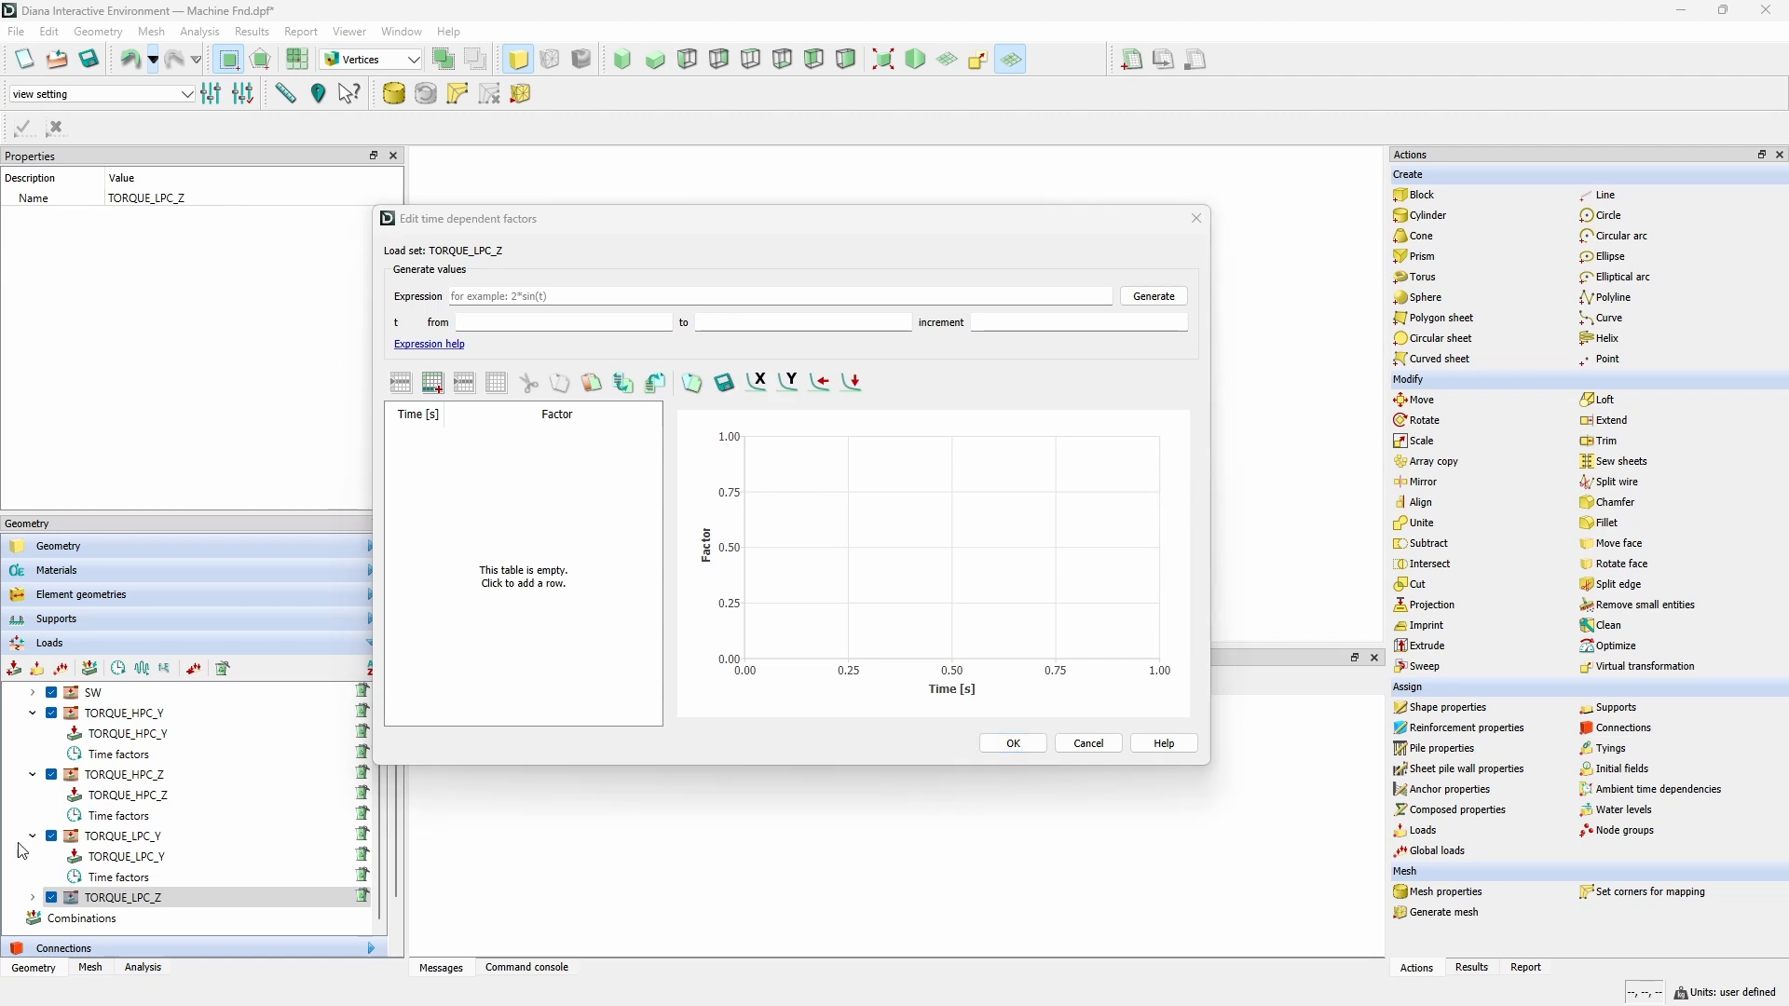
{"action": "key", "text": "ctrl+v"}
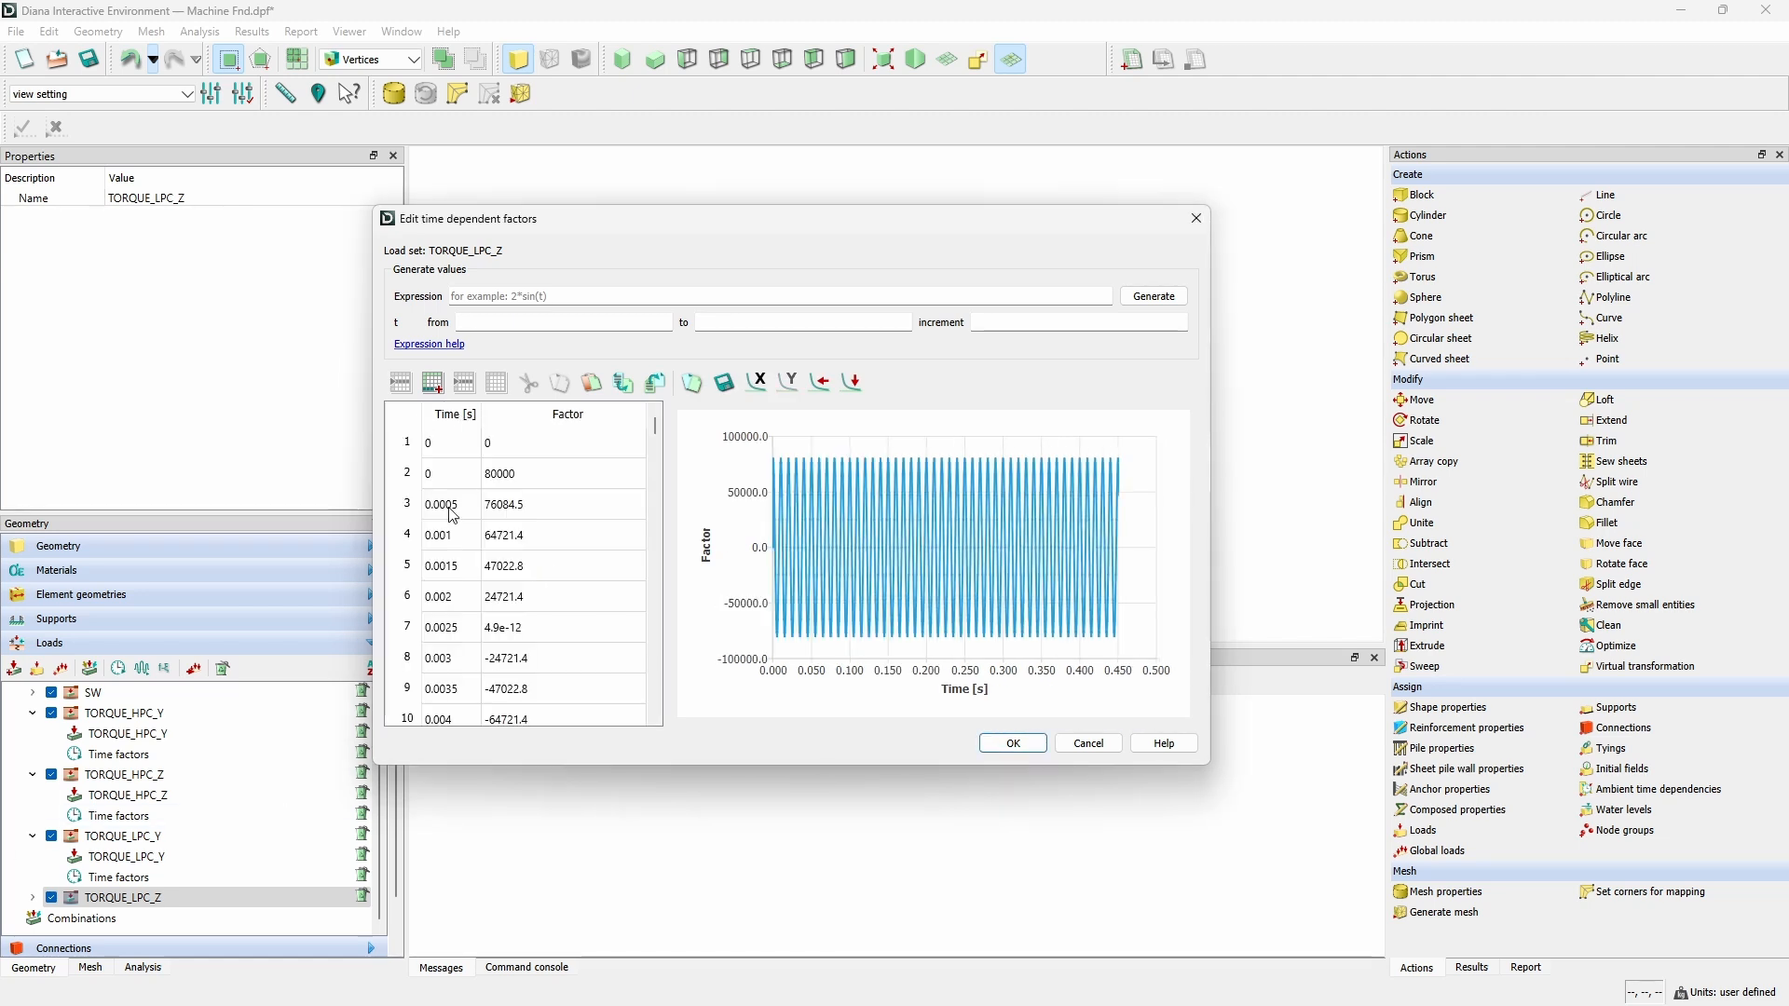
{"action": "left_click", "coordinate": [1014, 742]}
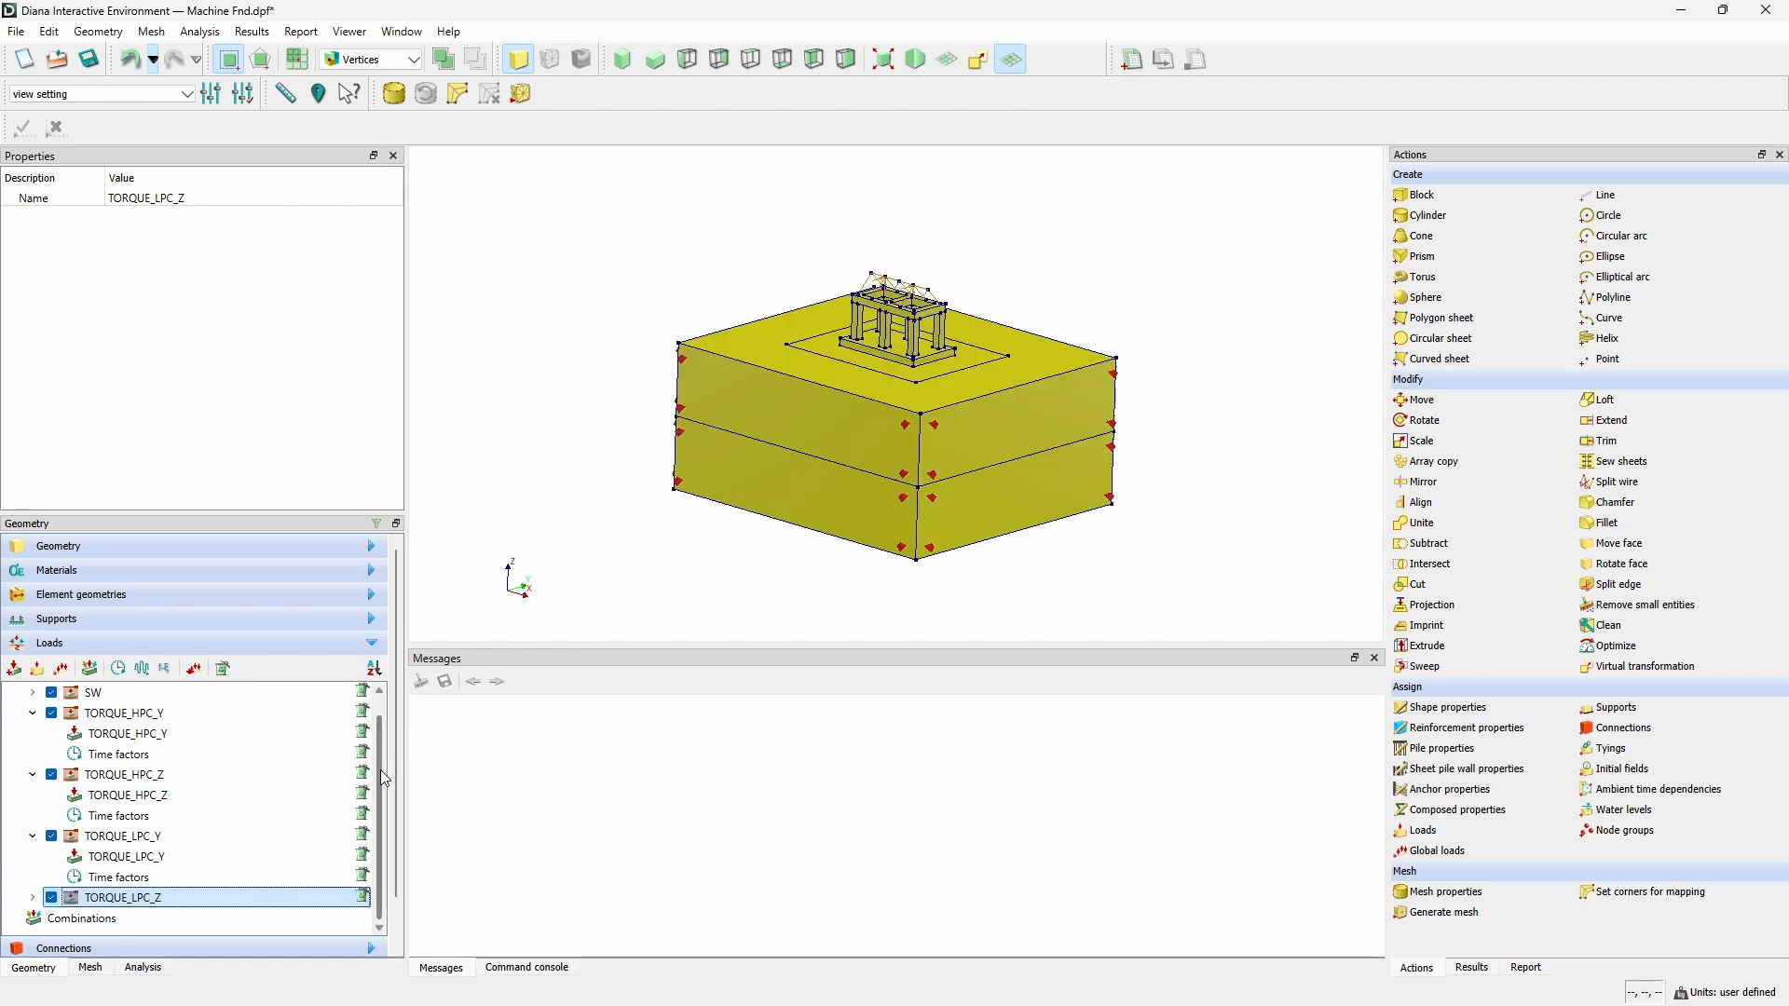
{"action": "left_click", "coordinate": [34, 898]}
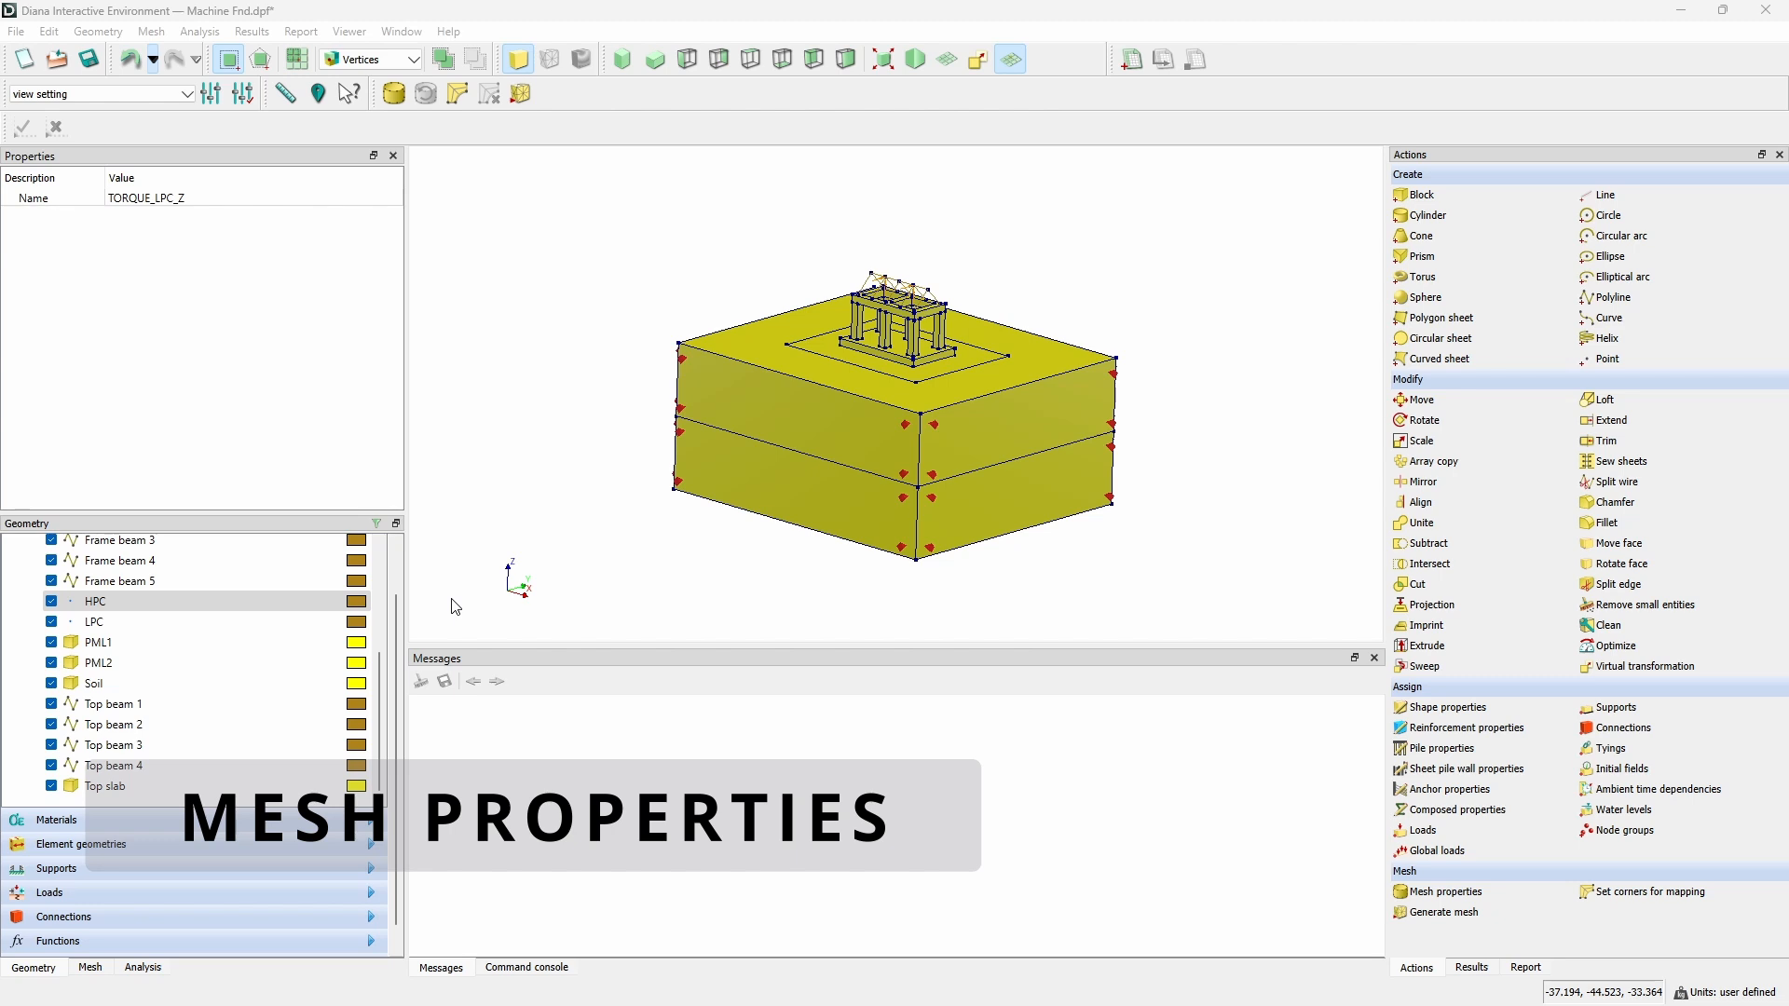
Start assigning shape mesh properties with element-size seeding, targeting Columns 1 to 6 and the Floor.
{"action": "left_click", "coordinate": [1485, 891]}
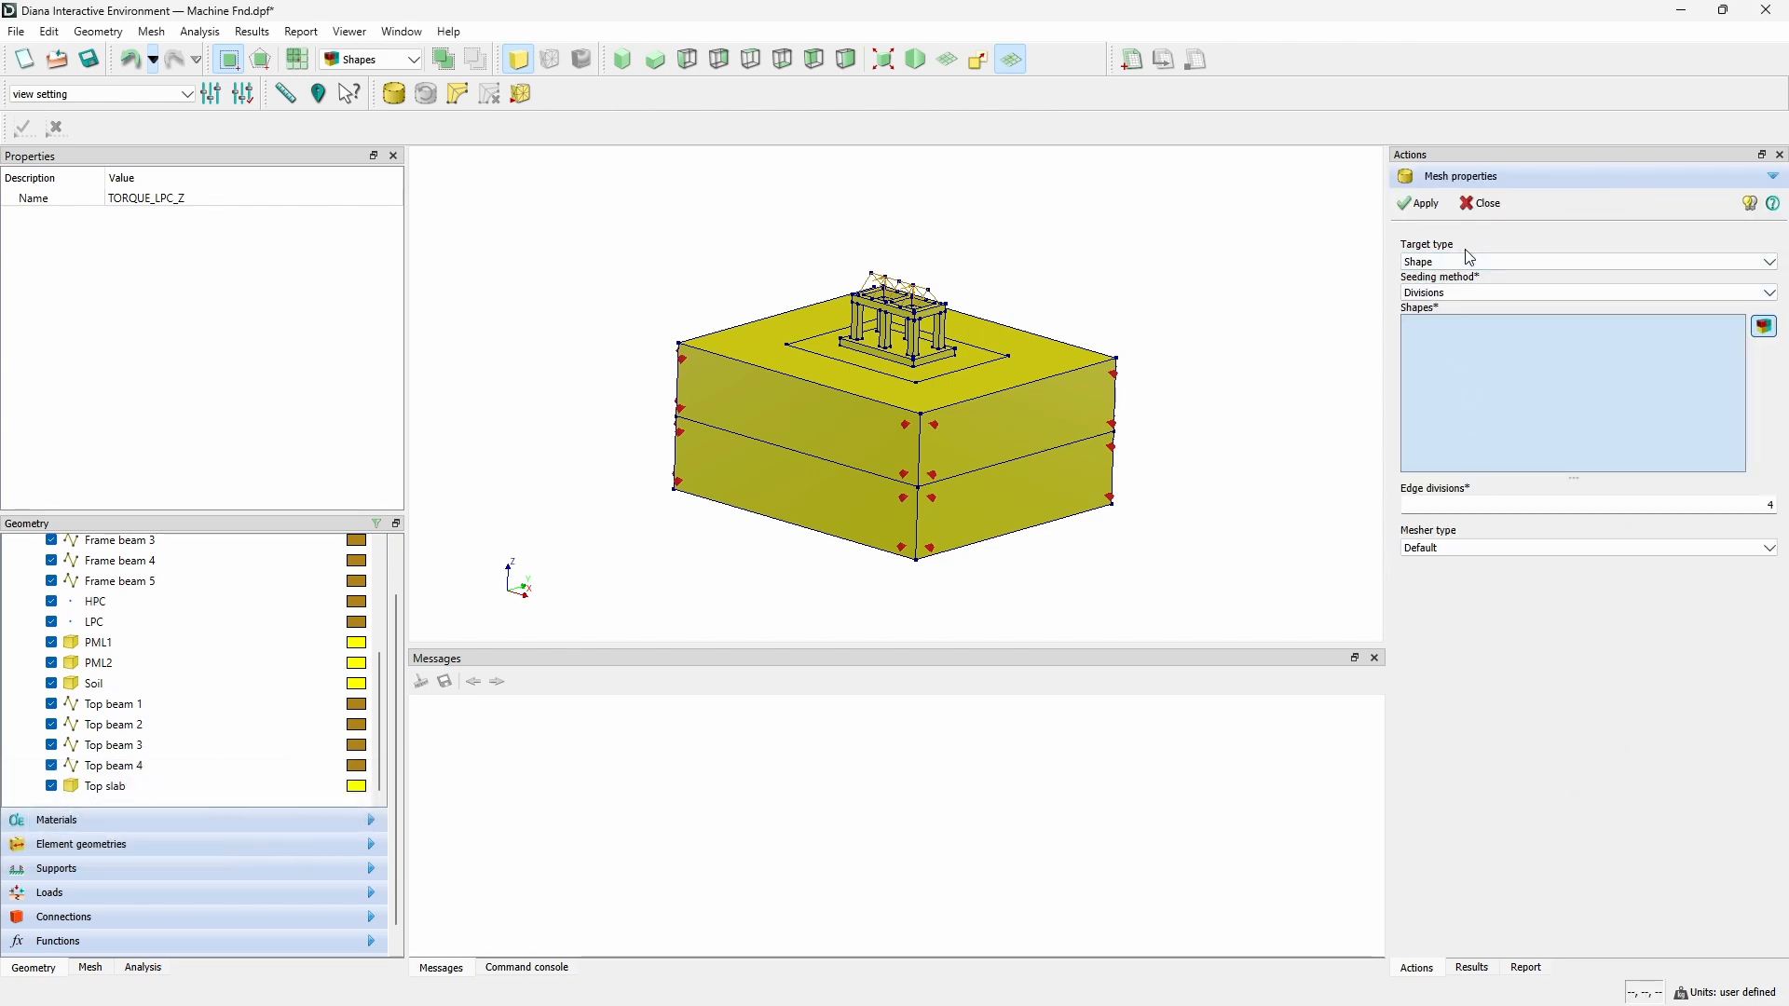
{"action": "left_click", "coordinate": [1483, 291]}
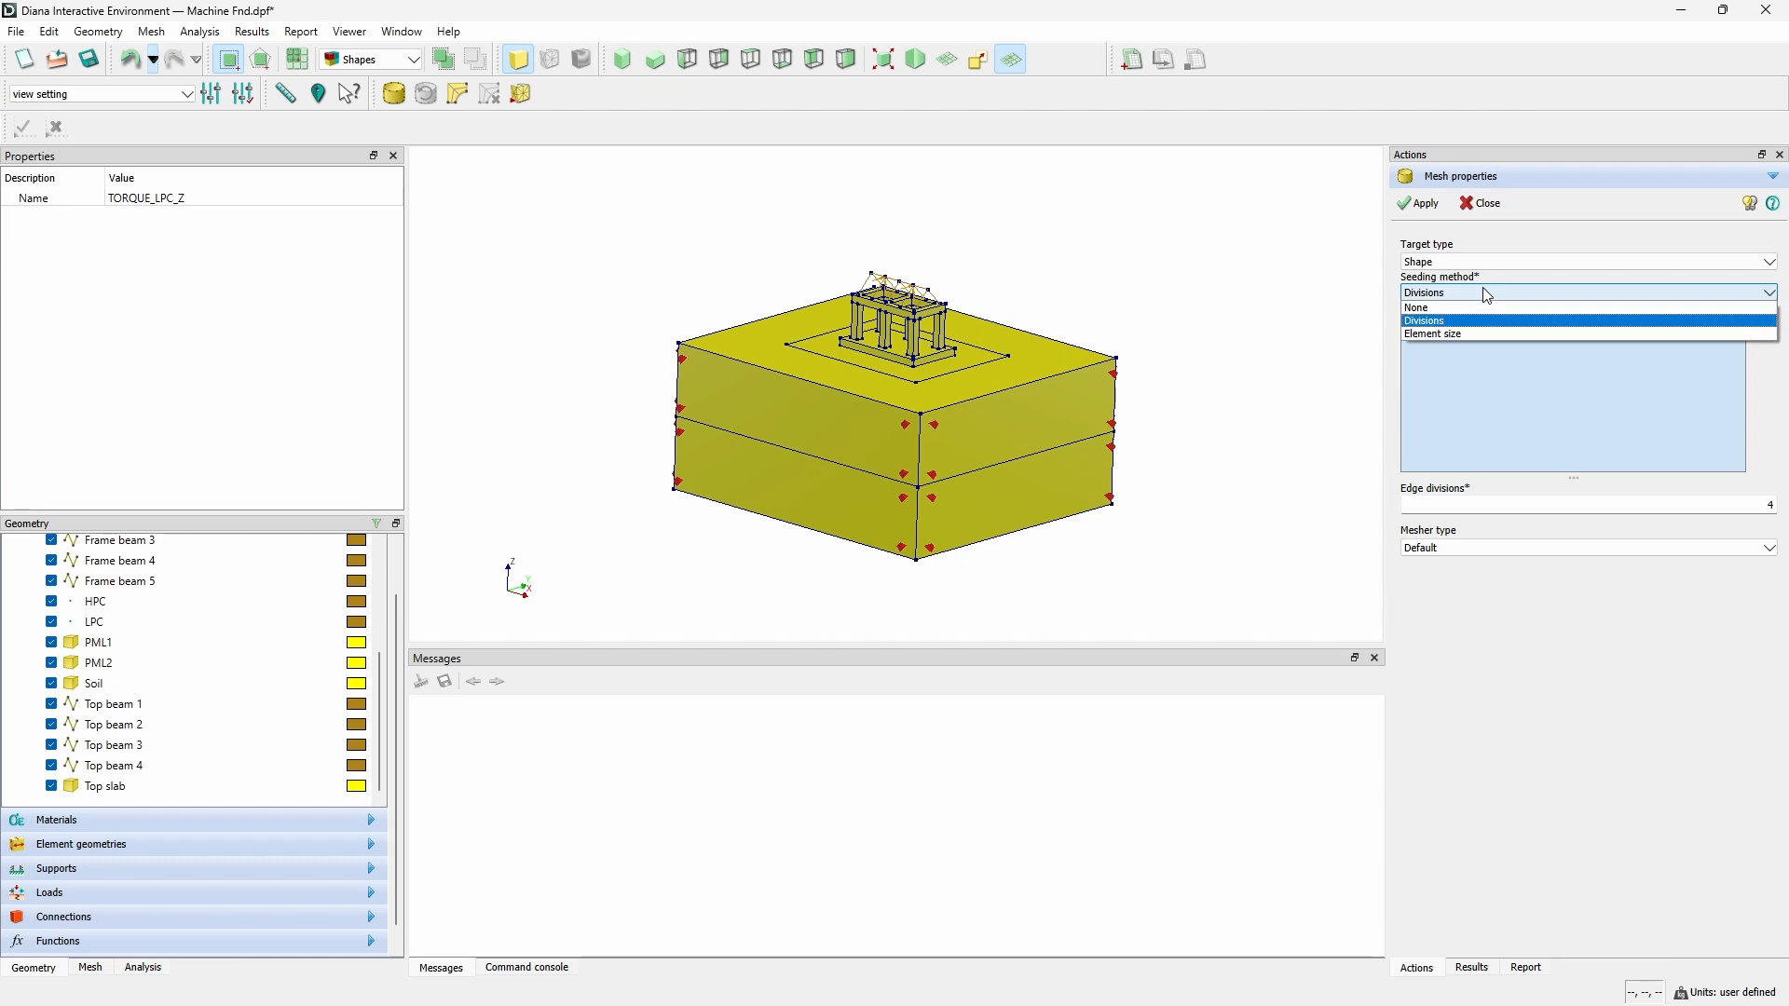
{"action": "left_click", "coordinate": [1494, 333]}
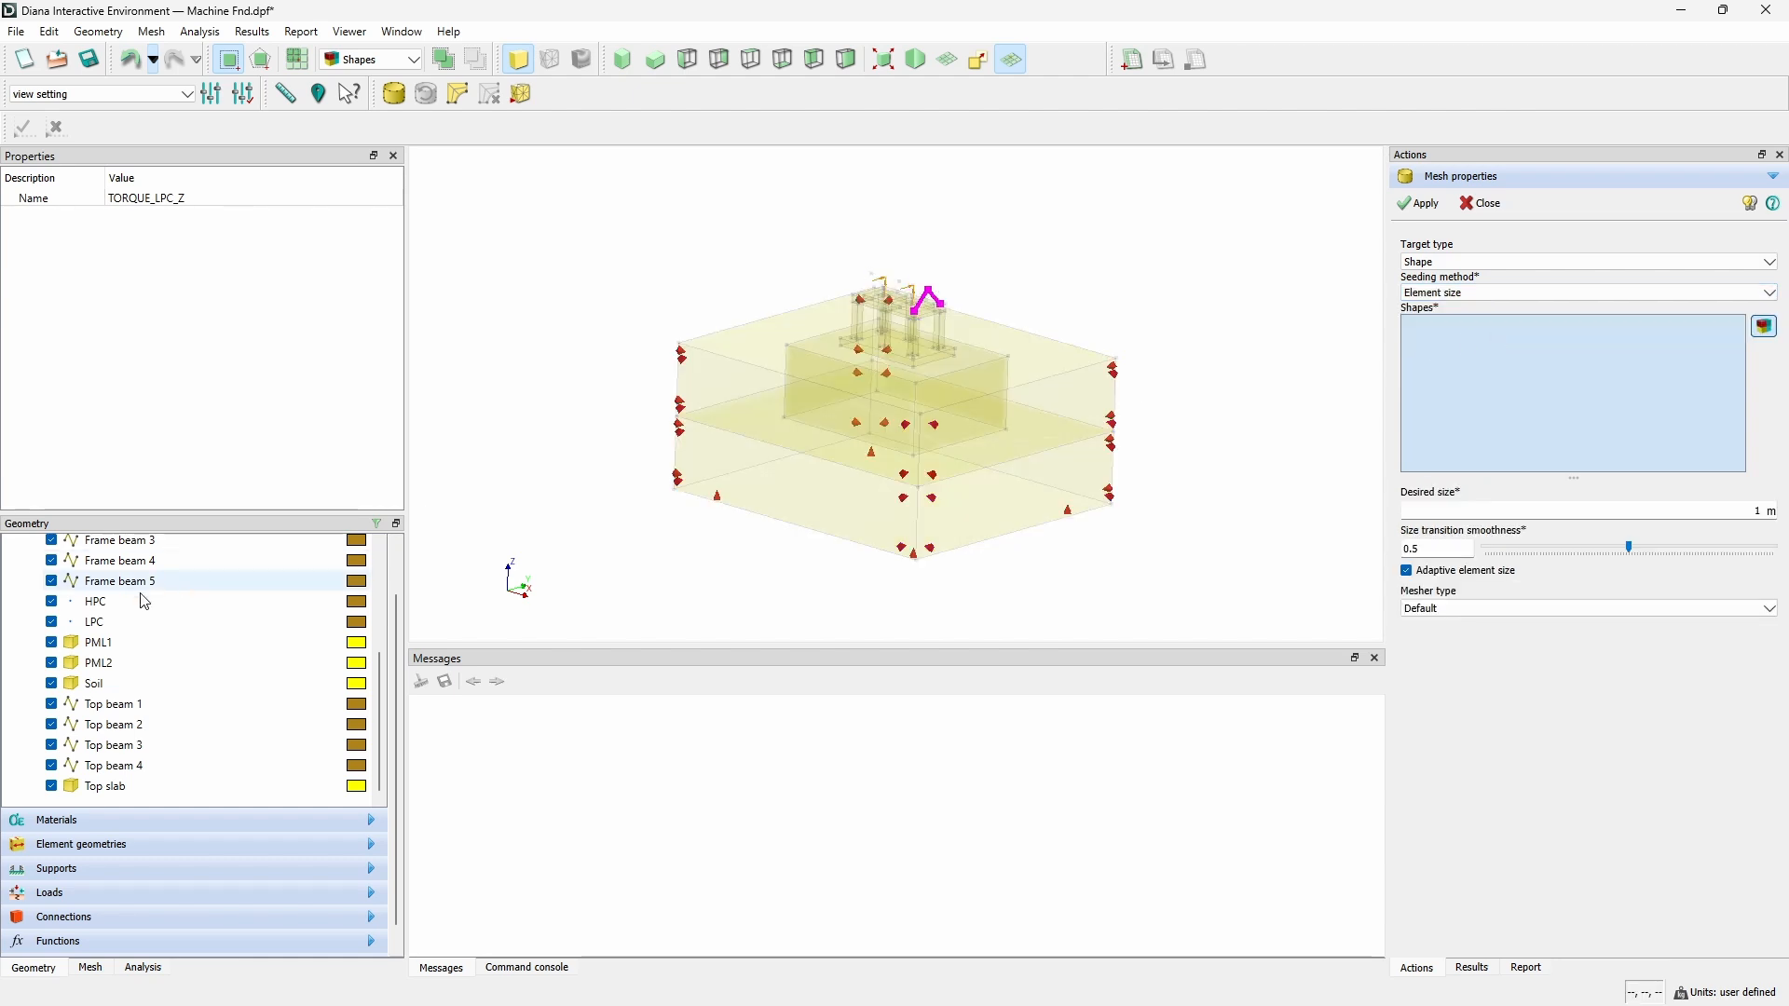
{"action": "scroll", "coordinate": [116, 620], "scroll_direction": "up", "scroll_amount": 4}
{"action": "scroll", "coordinate": [116, 619], "scroll_direction": "up", "scroll_amount": 1}
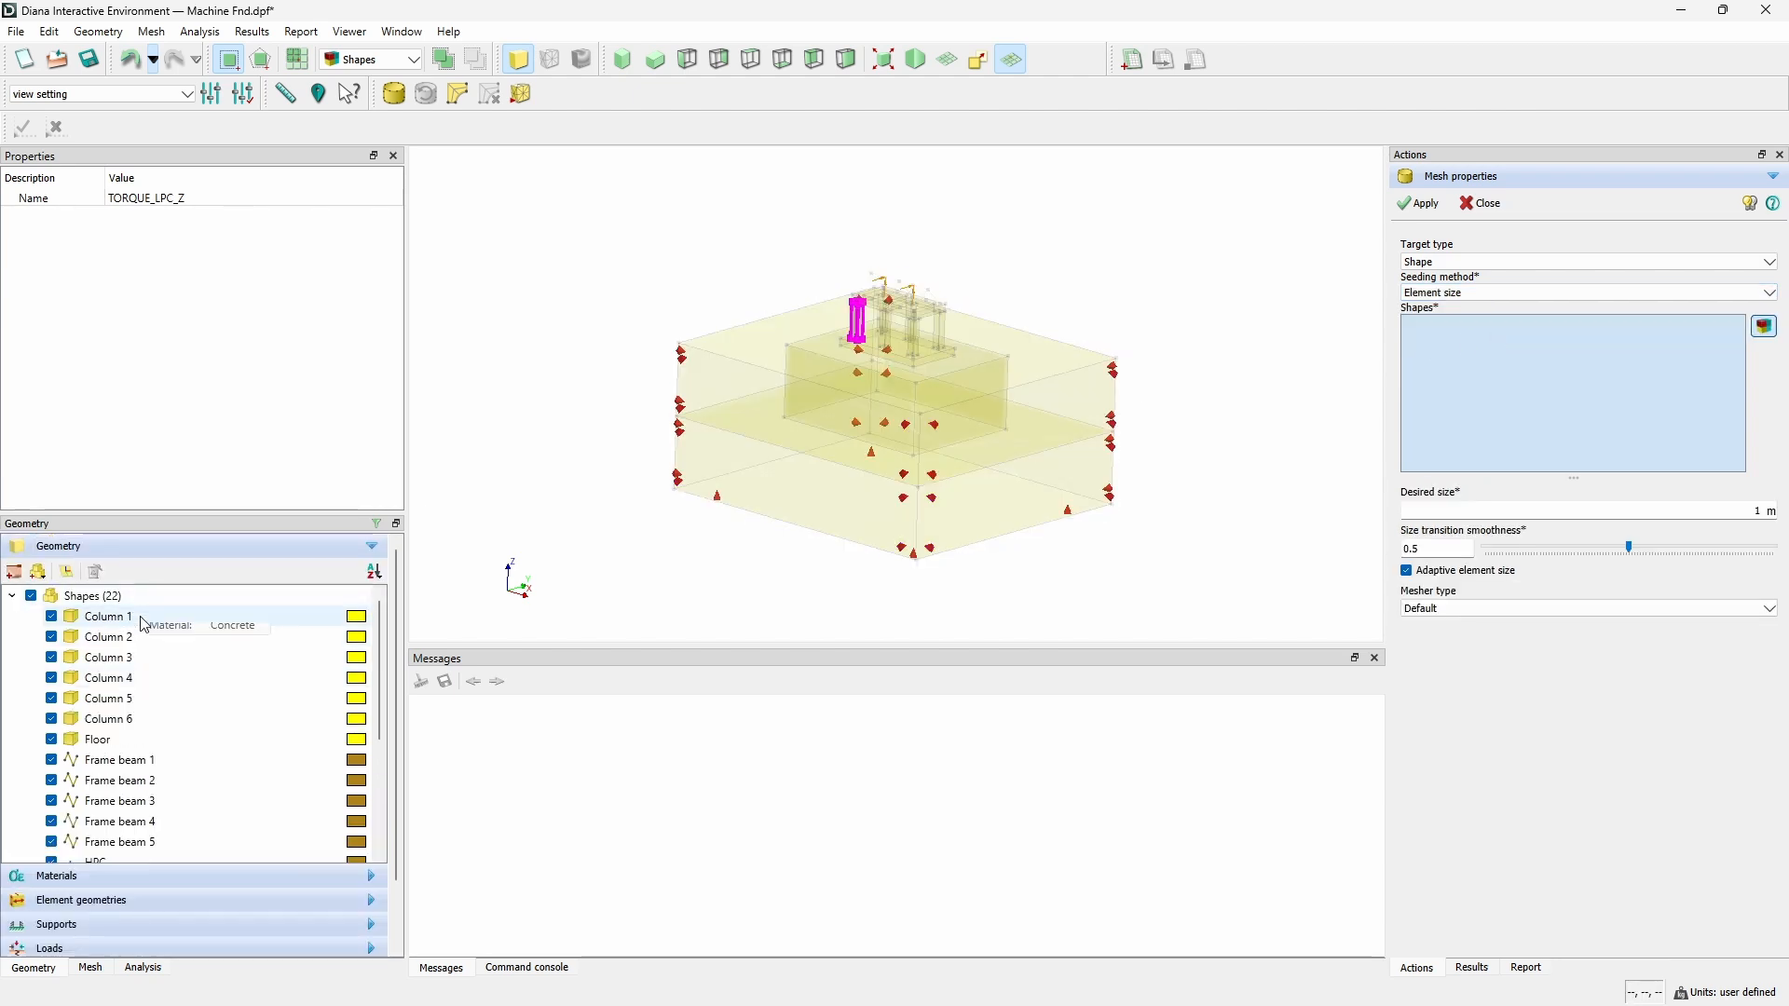
{"action": "left_click", "coordinate": [143, 618]}
{"action": "left_click", "coordinate": [140, 637], "text": "ctrl"}
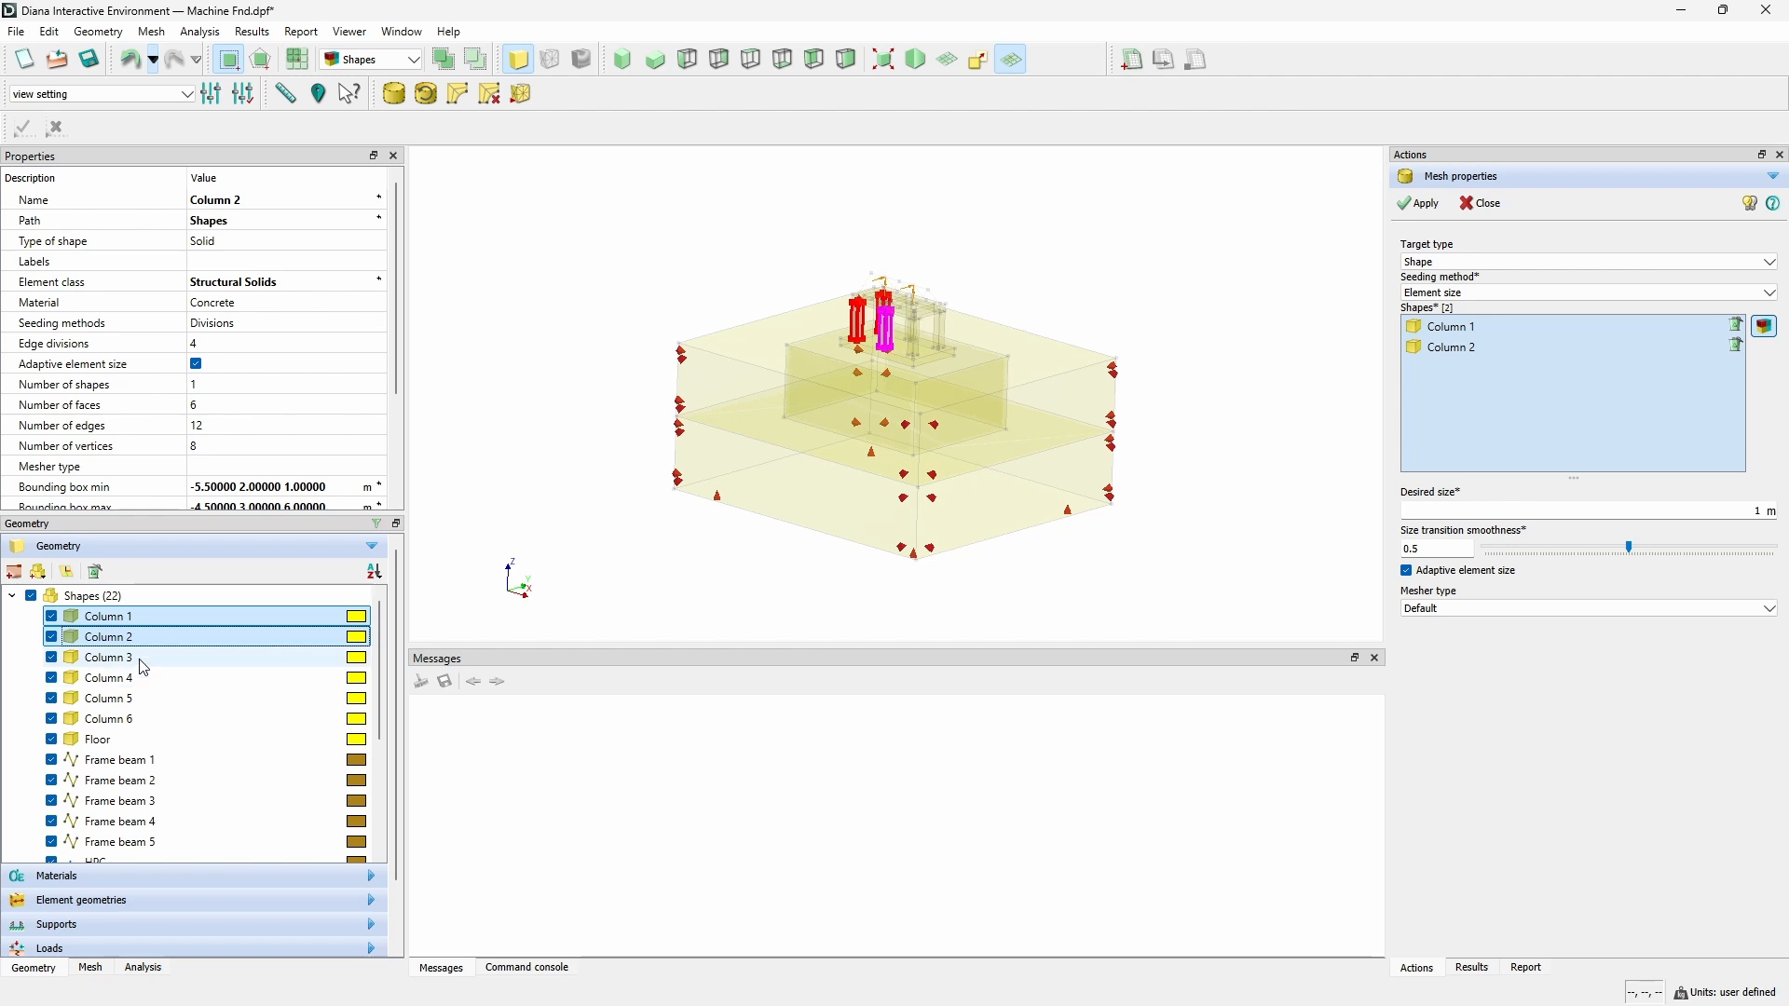
{"action": "left_click", "coordinate": [140, 658], "text": "ctrl"}
{"action": "left_click", "coordinate": [140, 678], "text": "ctrl"}
{"action": "left_click", "coordinate": [140, 699], "text": "ctrl"}
{"action": "left_click", "coordinate": [140, 719], "text": "ctrl"}
{"action": "left_click", "coordinate": [135, 739], "text": "ctrl"}
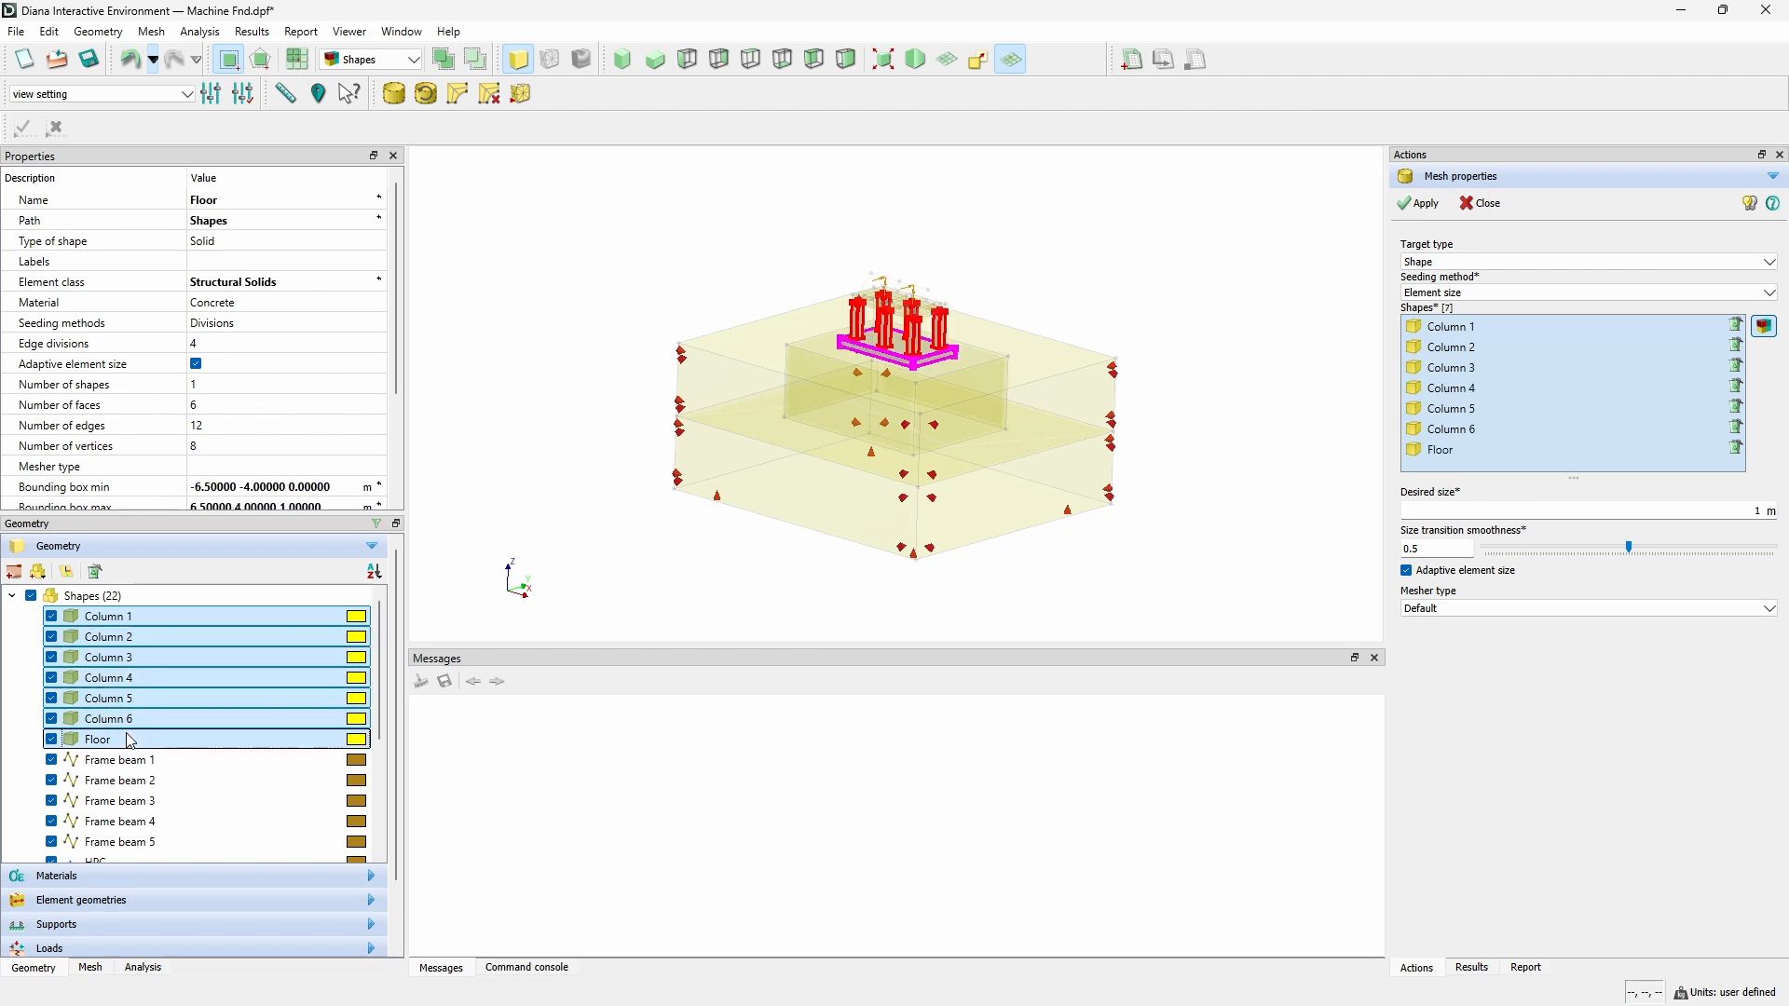
Add Frame beams 1 to 5 to the shapes receiving the mesh properties.
{"action": "left_click", "coordinate": [146, 760], "text": "ctrl"}
{"action": "left_click", "coordinate": [146, 781], "text": "ctrl"}
{"action": "left_click", "coordinate": [147, 801], "text": "ctrl"}
{"action": "left_click", "coordinate": [147, 822], "text": "ctrl"}
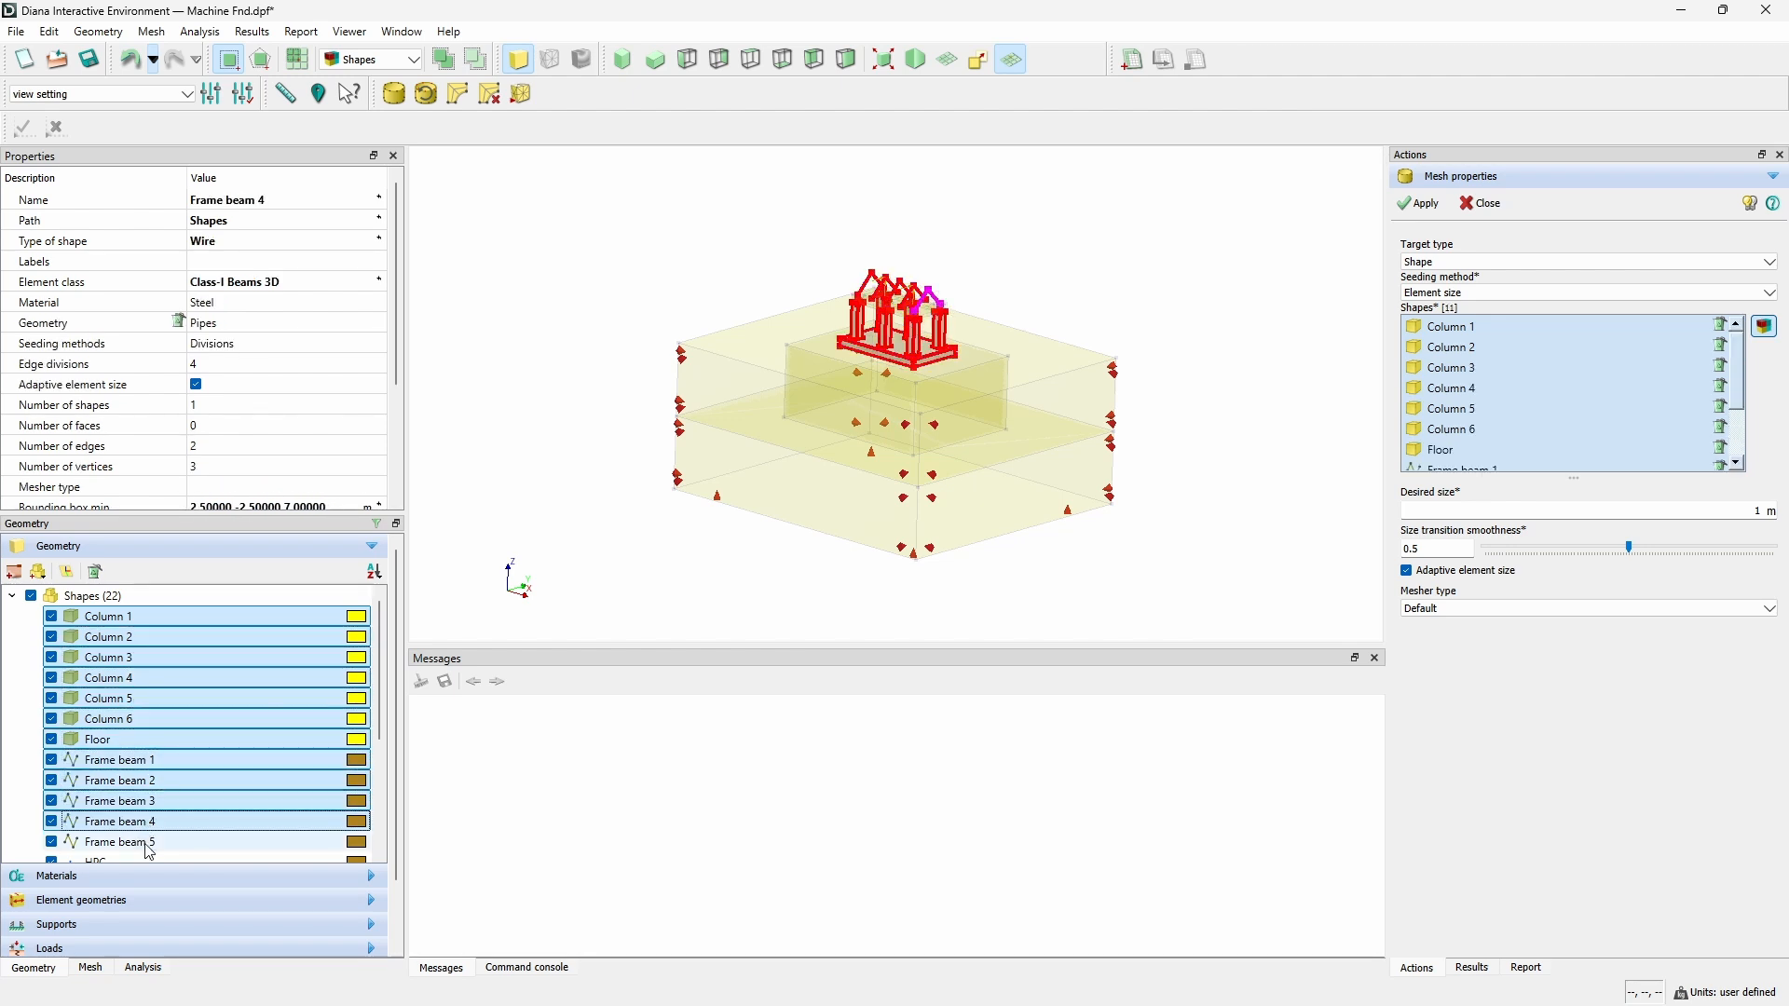
{"action": "left_click", "coordinate": [148, 842], "text": "ctrl"}
{"action": "scroll", "coordinate": [186, 746], "scroll_direction": "down", "scroll_amount": 1}
{"action": "scroll", "coordinate": [186, 746], "scroll_direction": "down", "scroll_amount": 3}
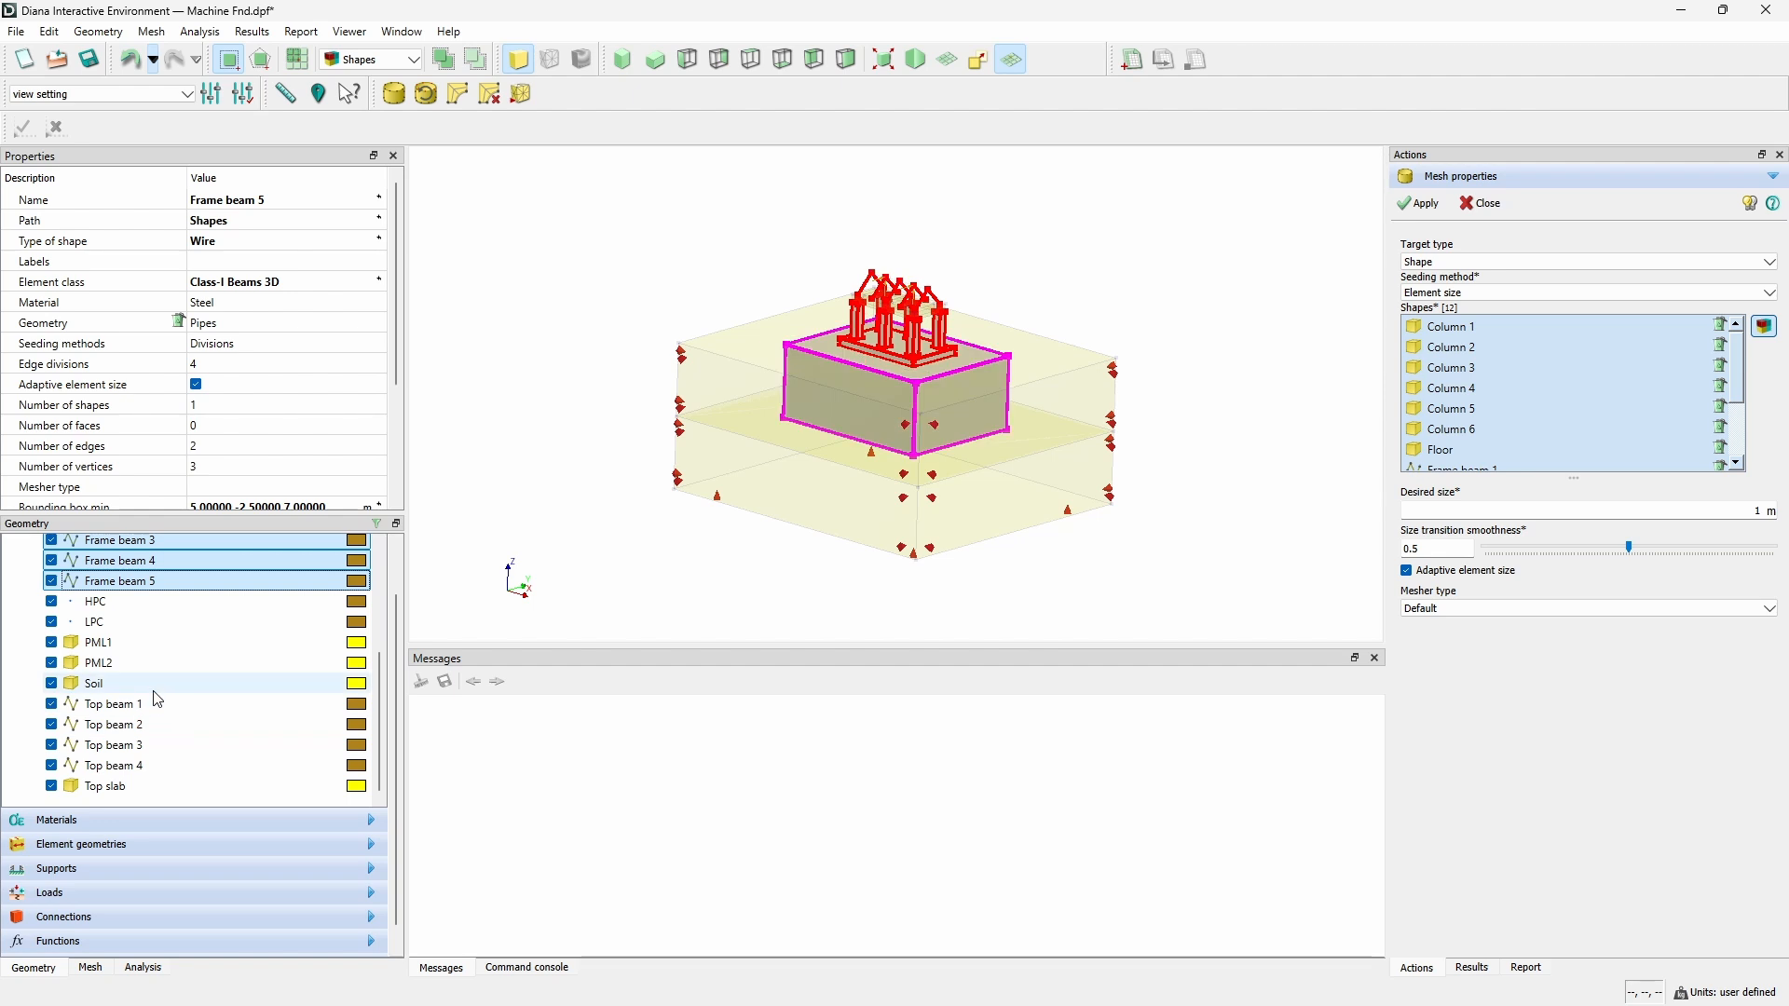
Include the Top slab and Top beams 1 to 4, and assign a desired element size of 0.5 m to all chosen shapes.
{"action": "left_click", "coordinate": [138, 787], "text": "ctrl"}
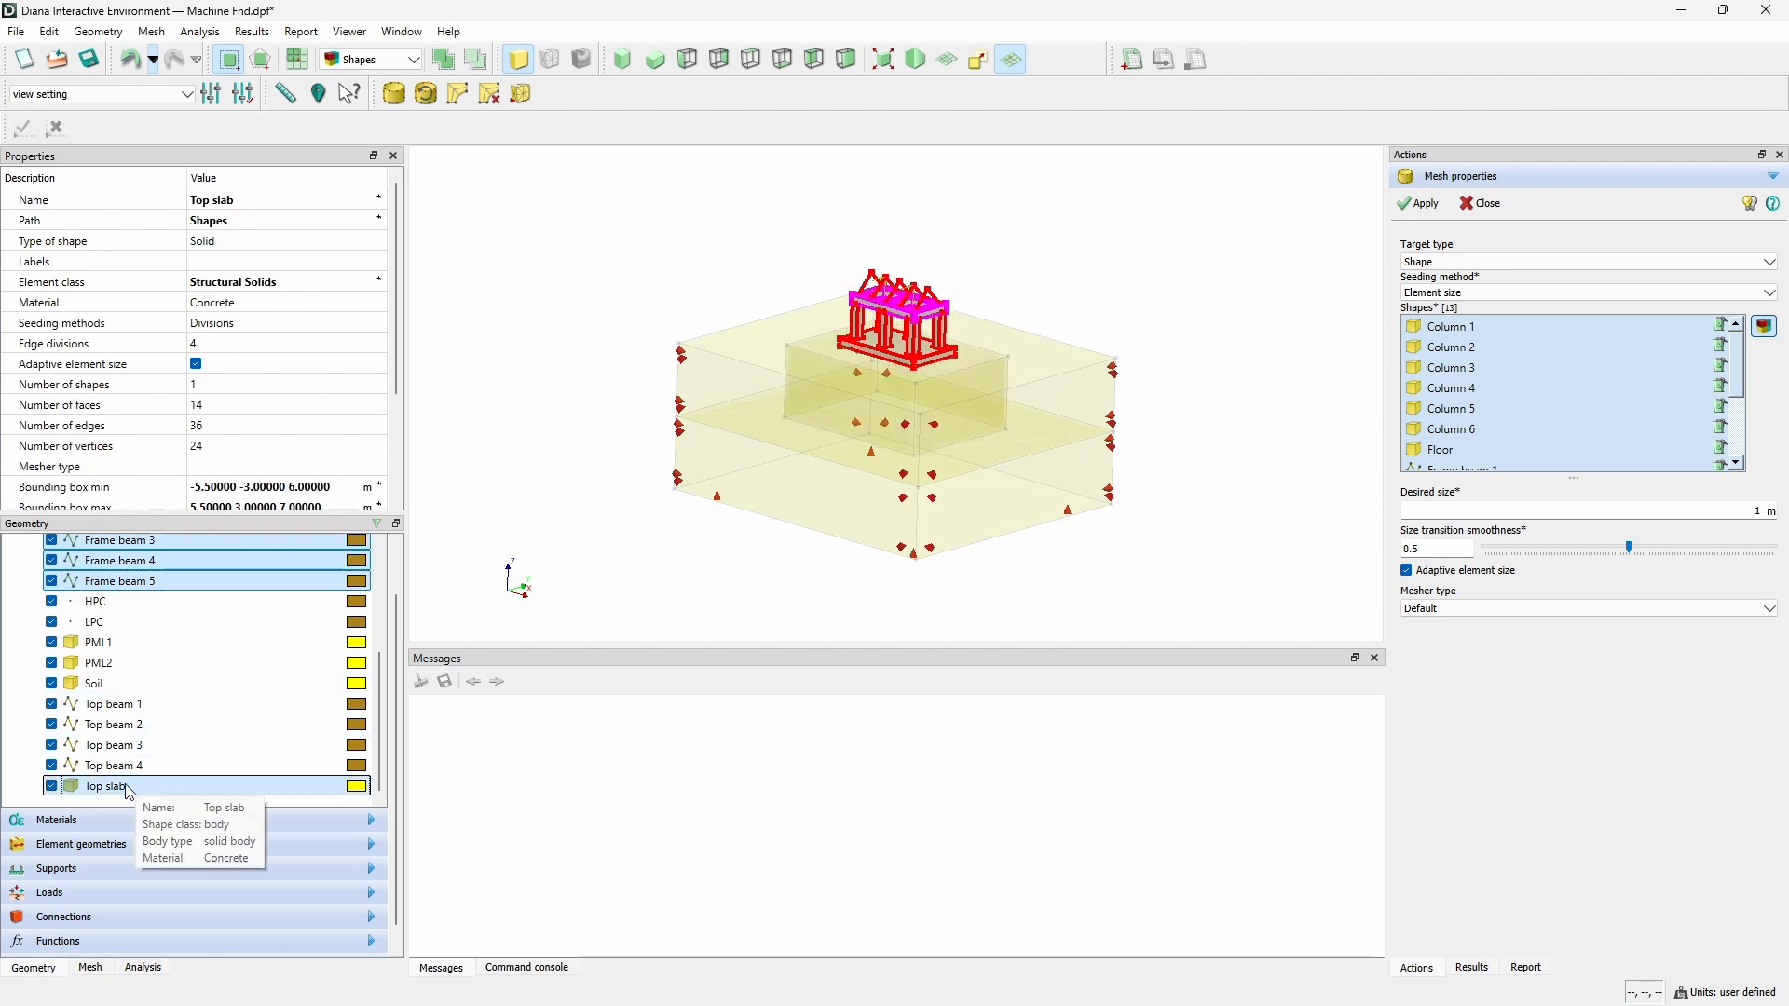
{"action": "left_click", "coordinate": [140, 766], "text": "ctrl"}
{"action": "left_click", "coordinate": [139, 745], "text": "ctrl"}
{"action": "left_click", "coordinate": [140, 725], "text": "ctrl"}
{"action": "left_click", "coordinate": [145, 706], "text": "ctrl"}
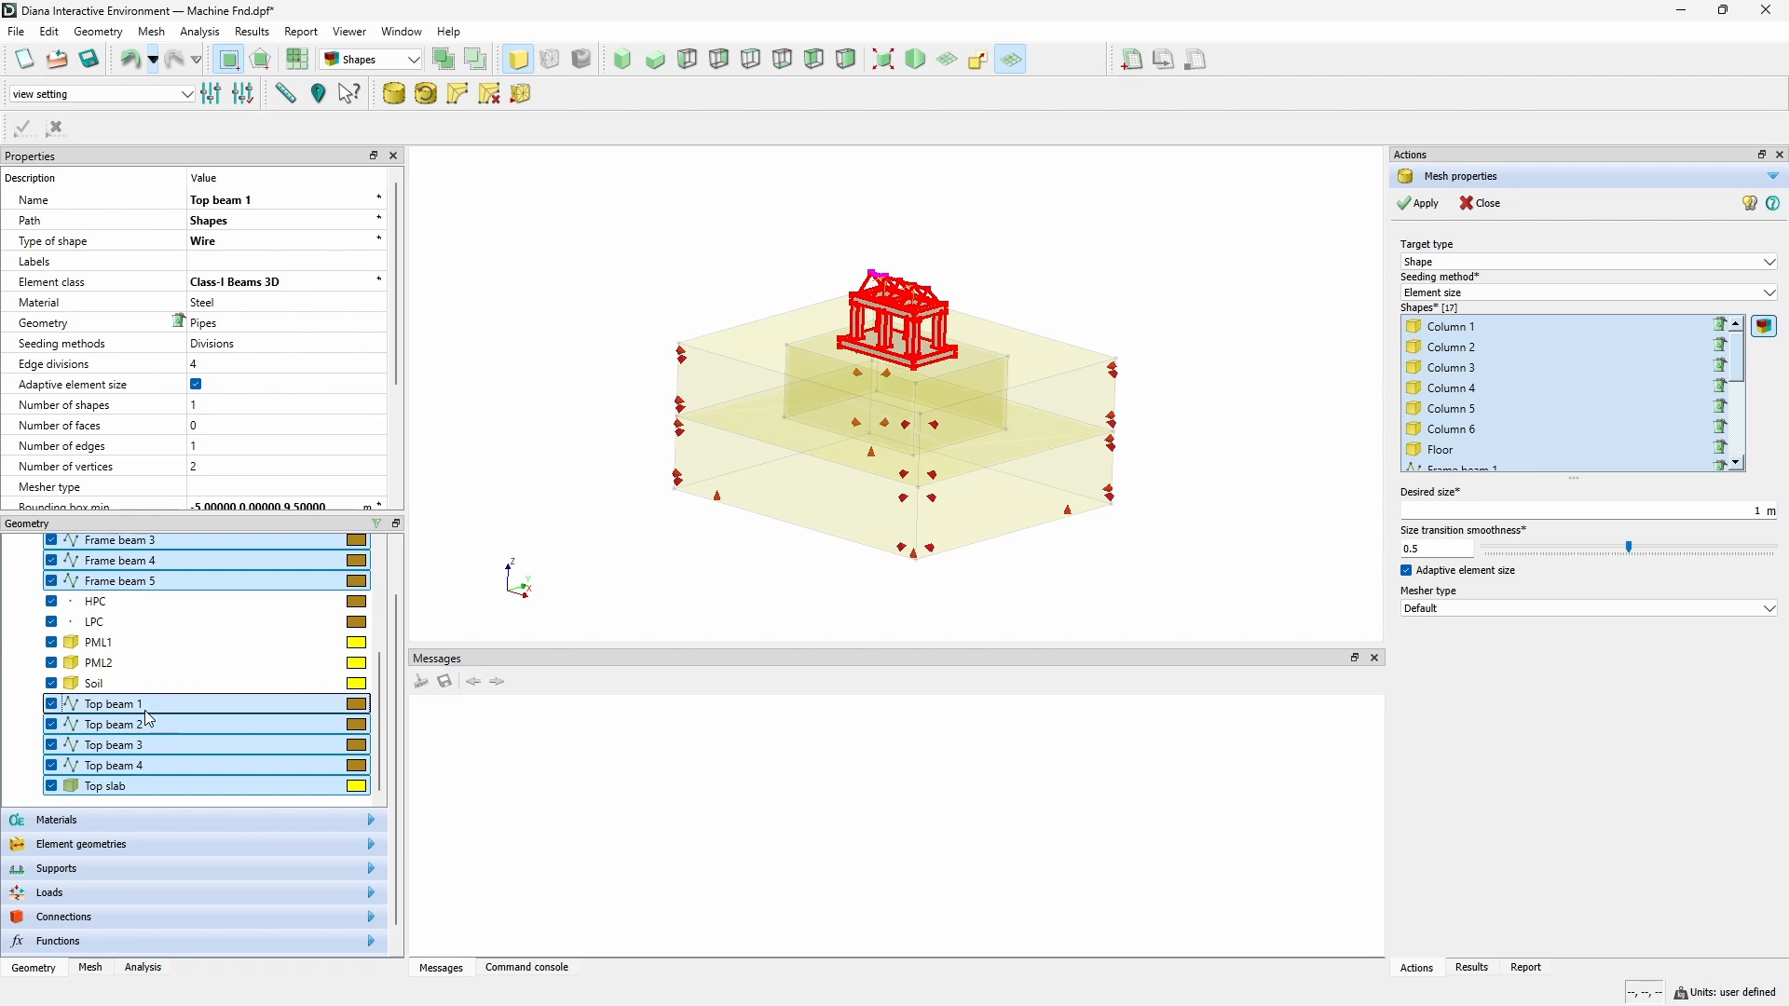
{"action": "left_click", "coordinate": [1600, 510]}
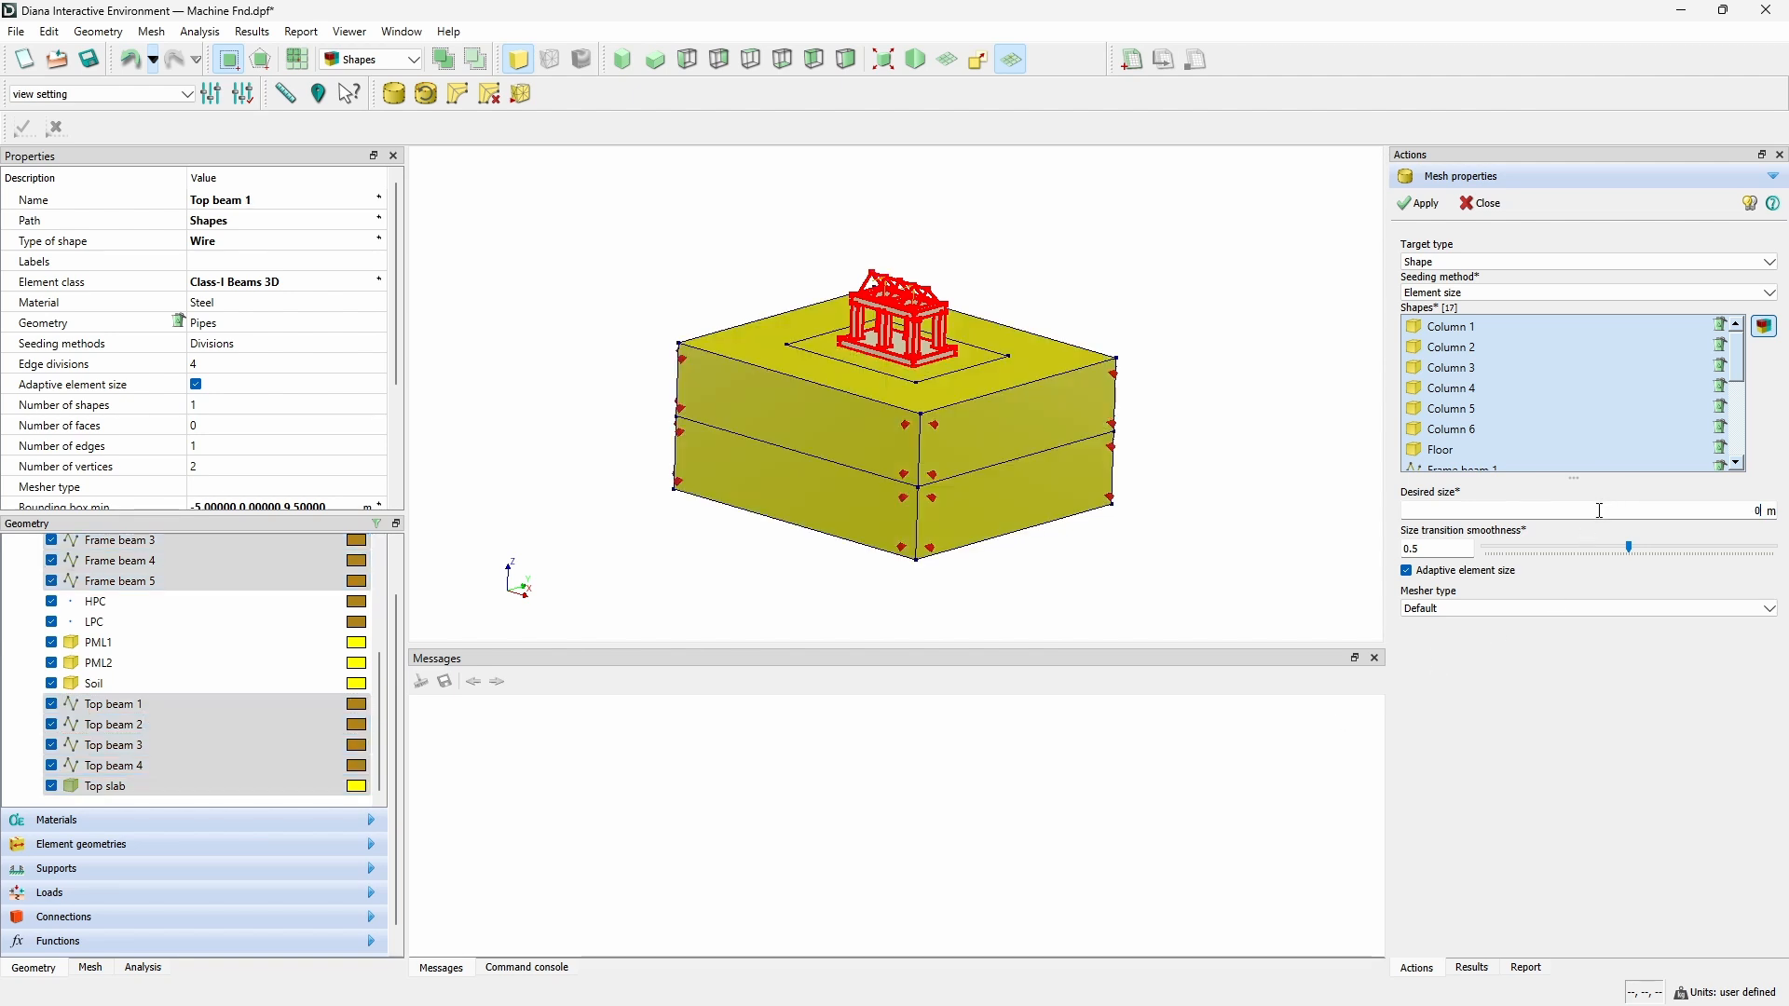
{"action": "type", "text": "0.5"}
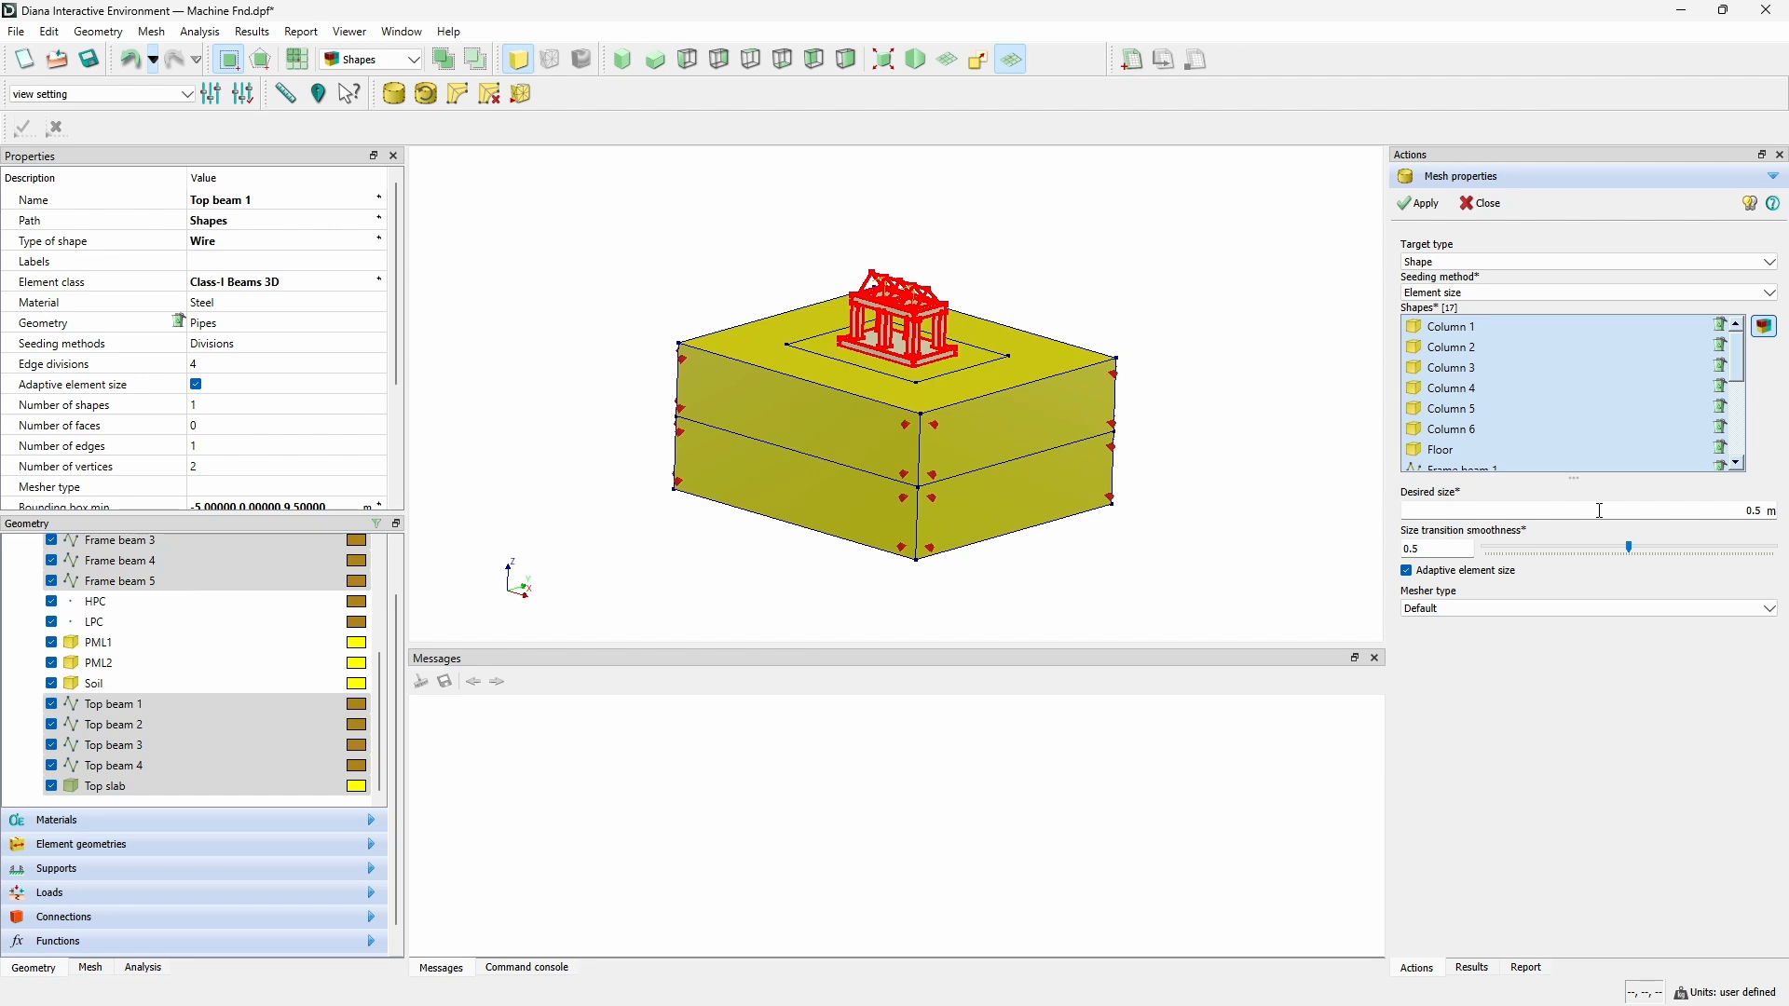
{"action": "left_click", "coordinate": [1431, 213]}
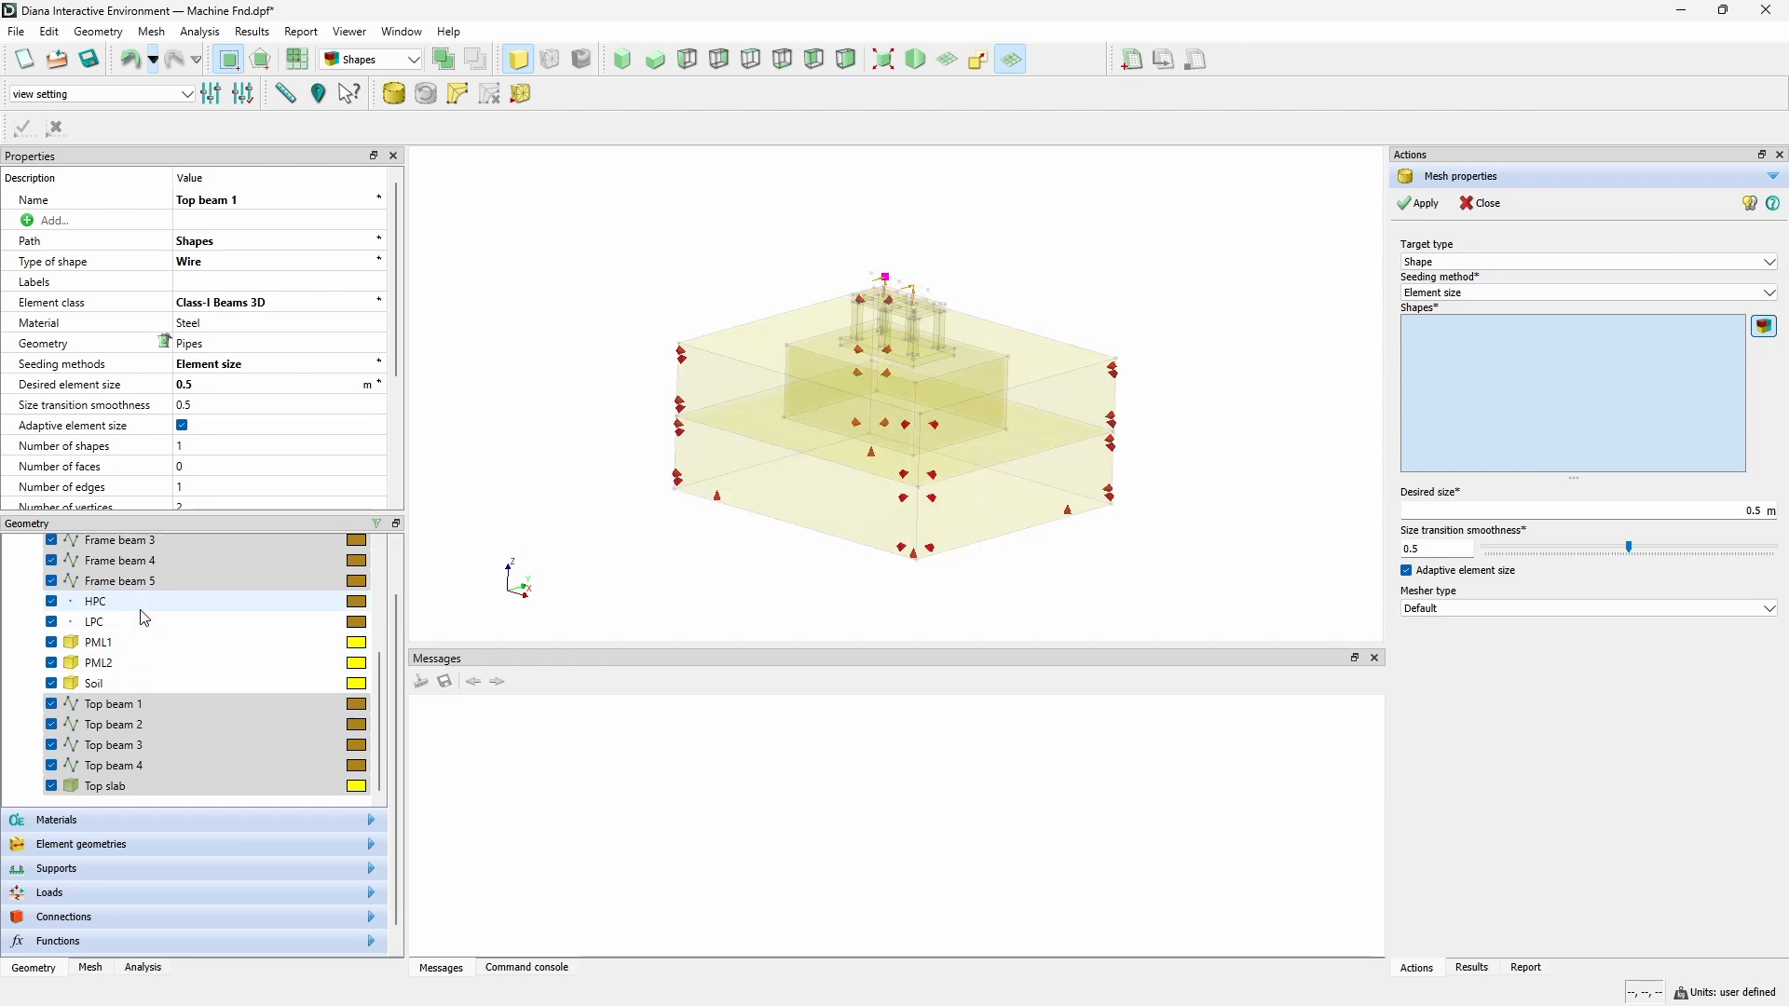
Assign the Soil shape a desired element size of 2 m.
{"action": "left_click", "coordinate": [138, 689]}
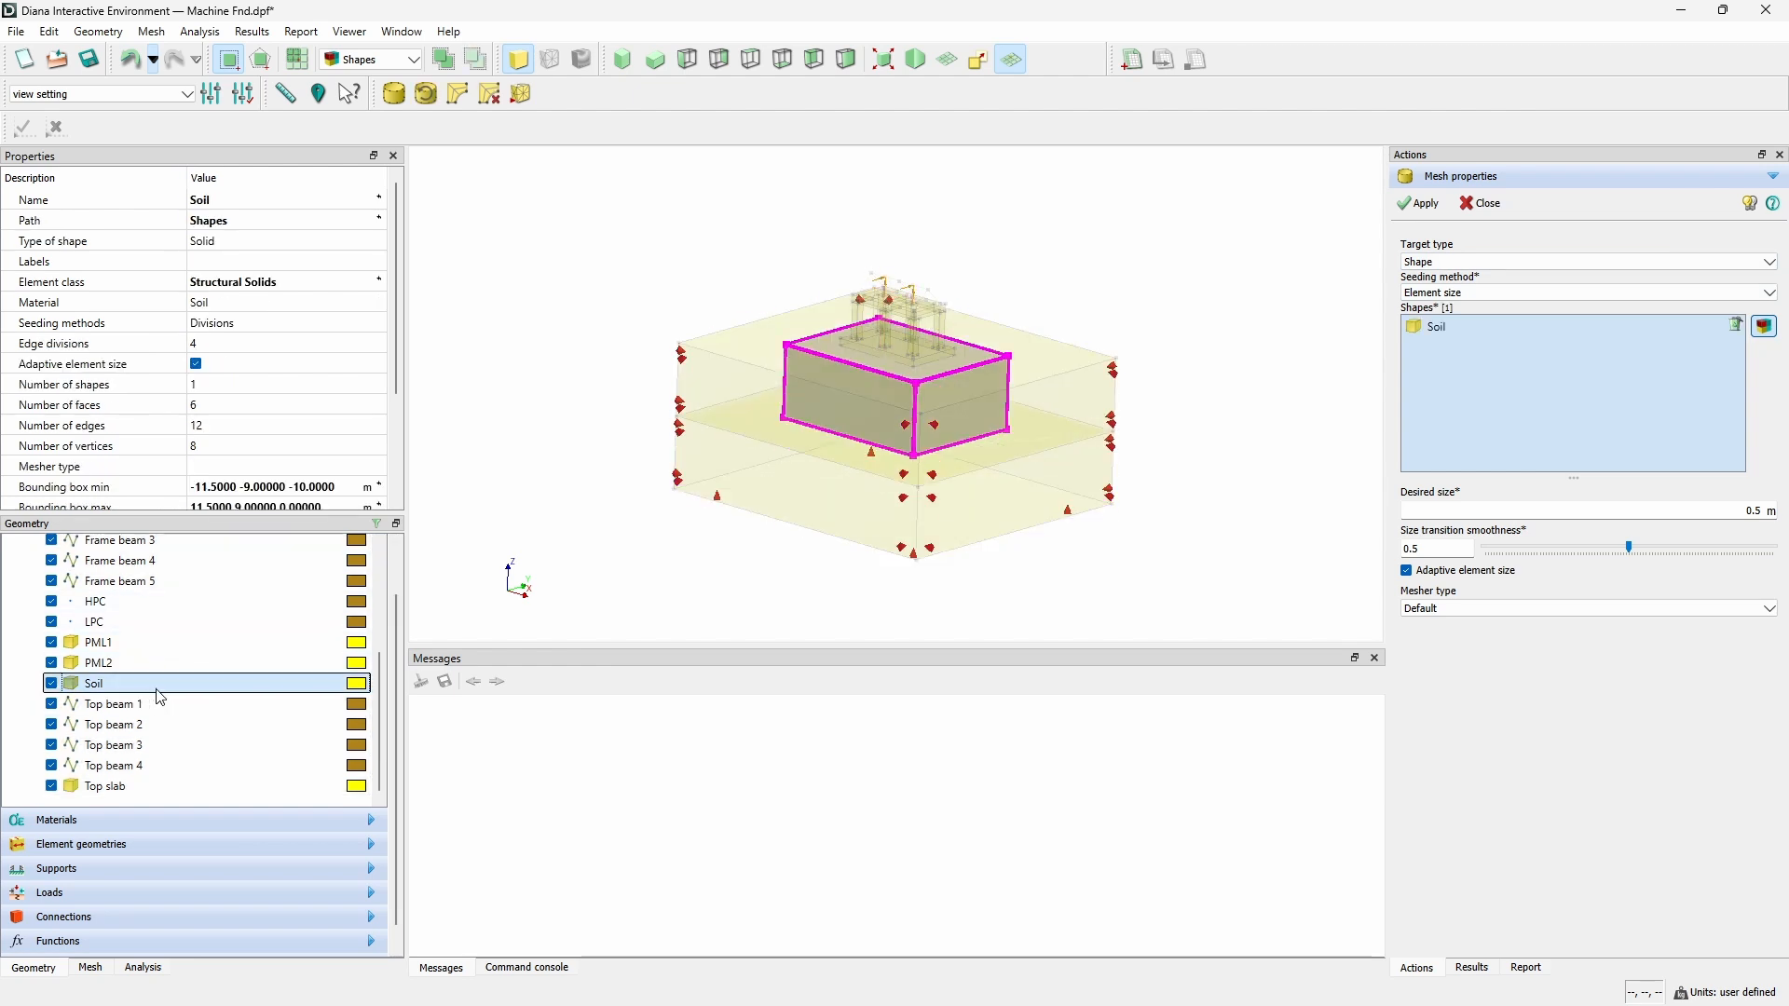
{"action": "left_click", "coordinate": [1693, 514]}
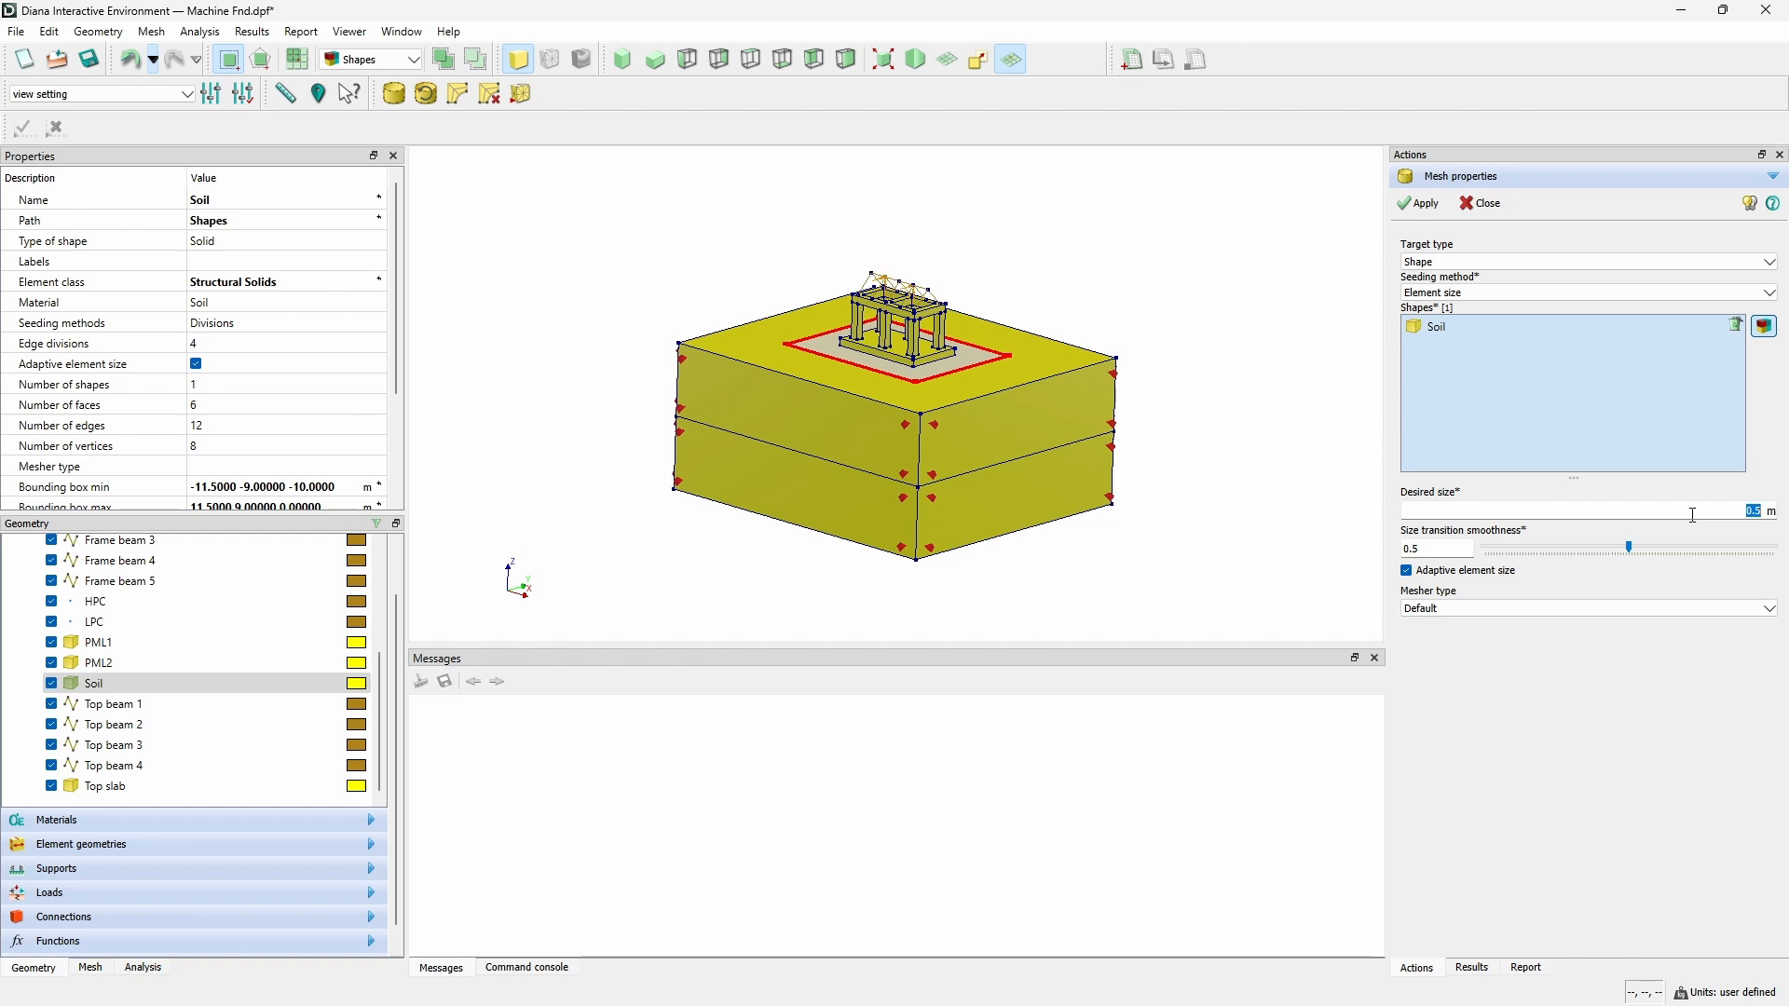
{"action": "left_click", "coordinate": [1418, 204]}
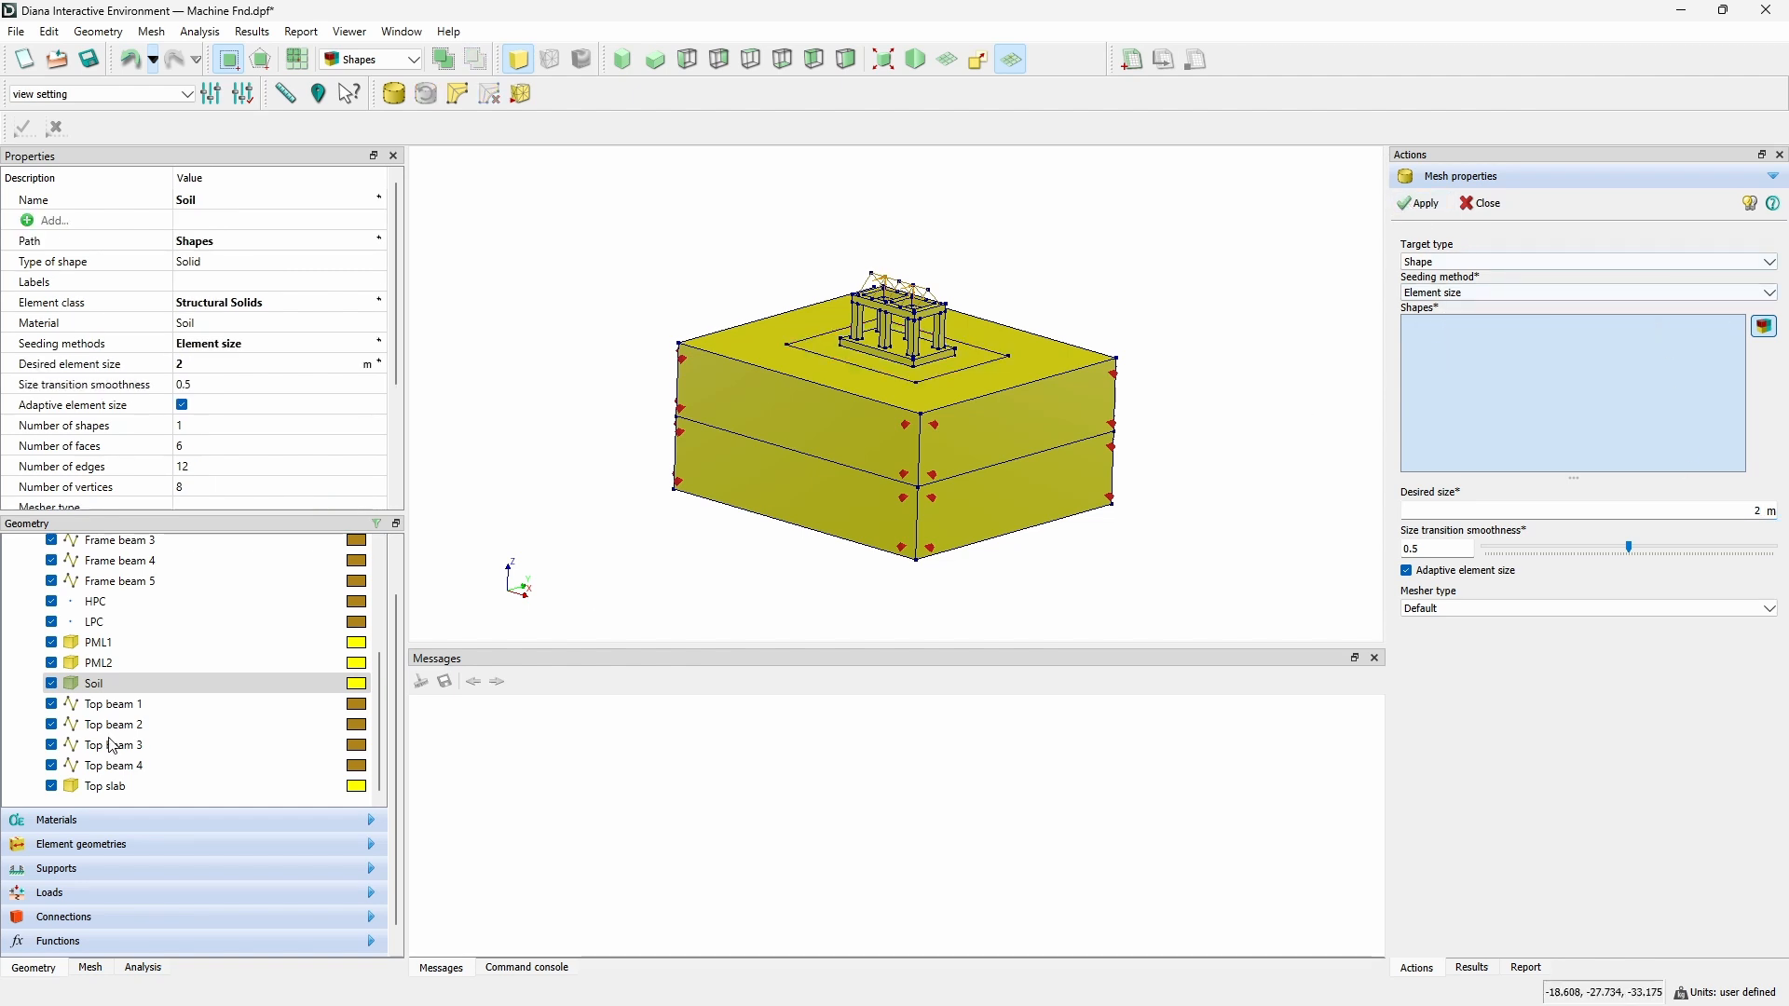
Assign PML1 and PML2 a desired element size of 4 m and finish the mesh property assignment.
{"action": "left_click", "coordinate": [93, 683]}
{"action": "left_click", "coordinate": [98, 642]}
{"action": "left_click", "coordinate": [110, 662]}
{"action": "left_click", "coordinate": [97, 642], "text": "ctrl"}
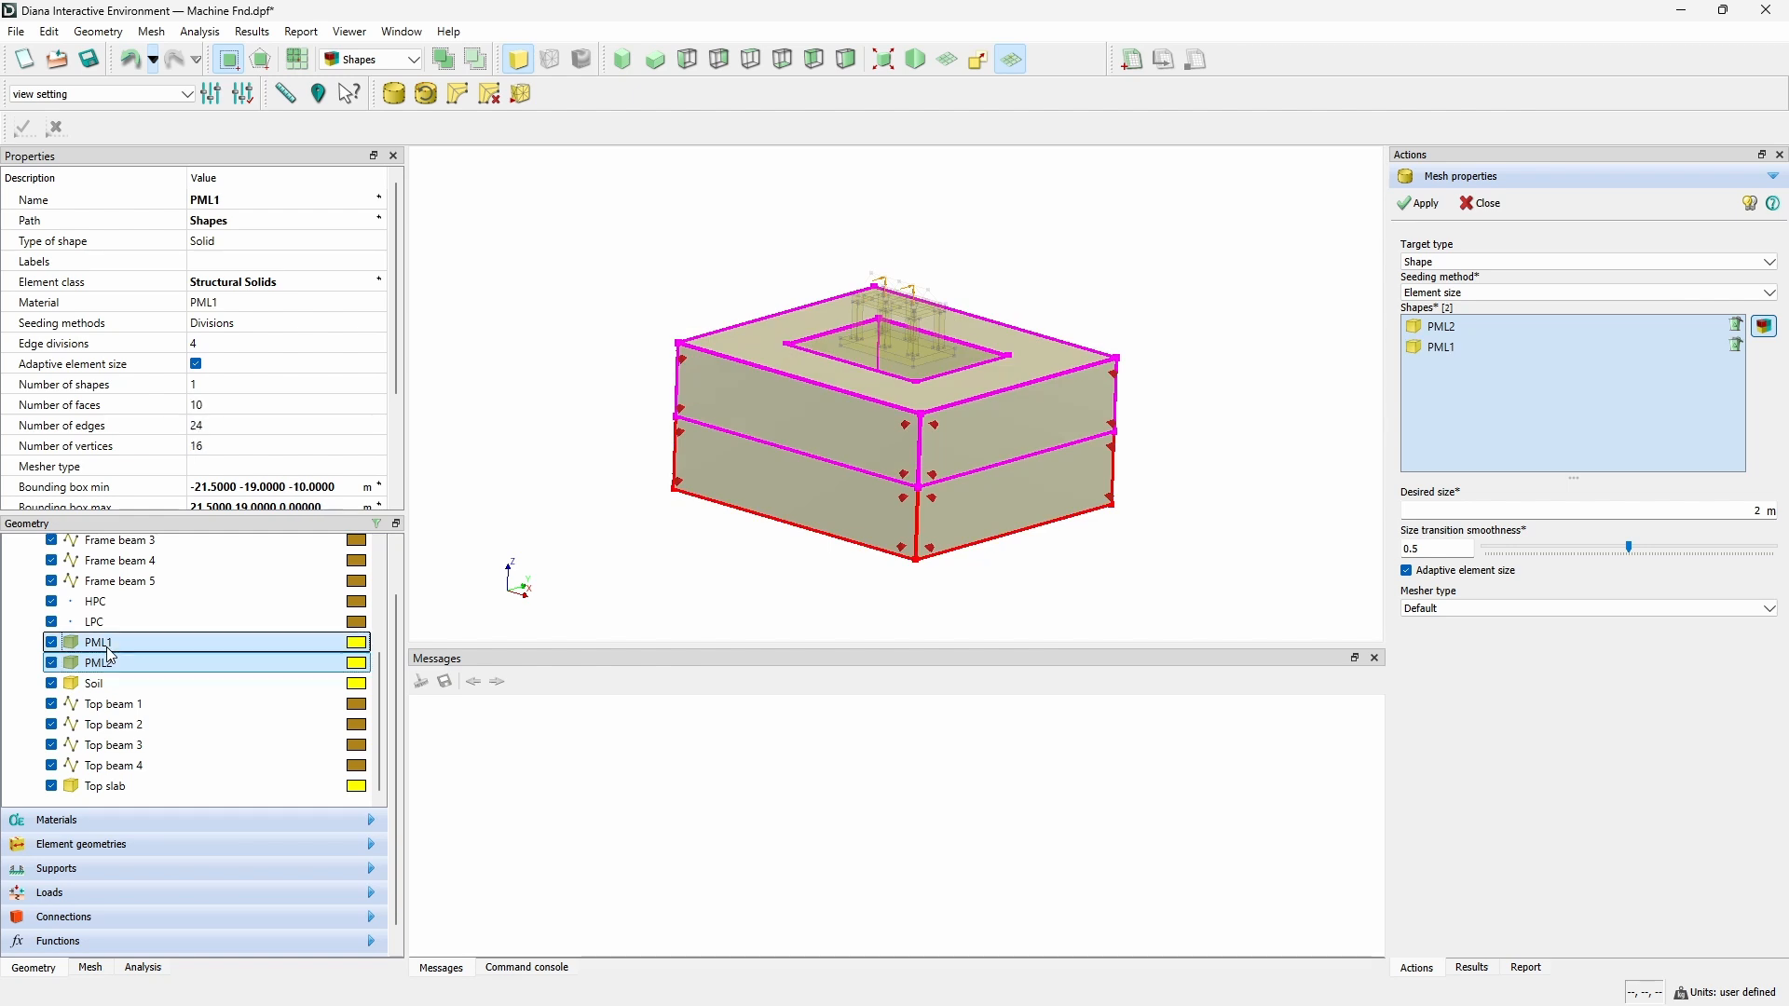
{"action": "left_click", "coordinate": [1702, 508]}
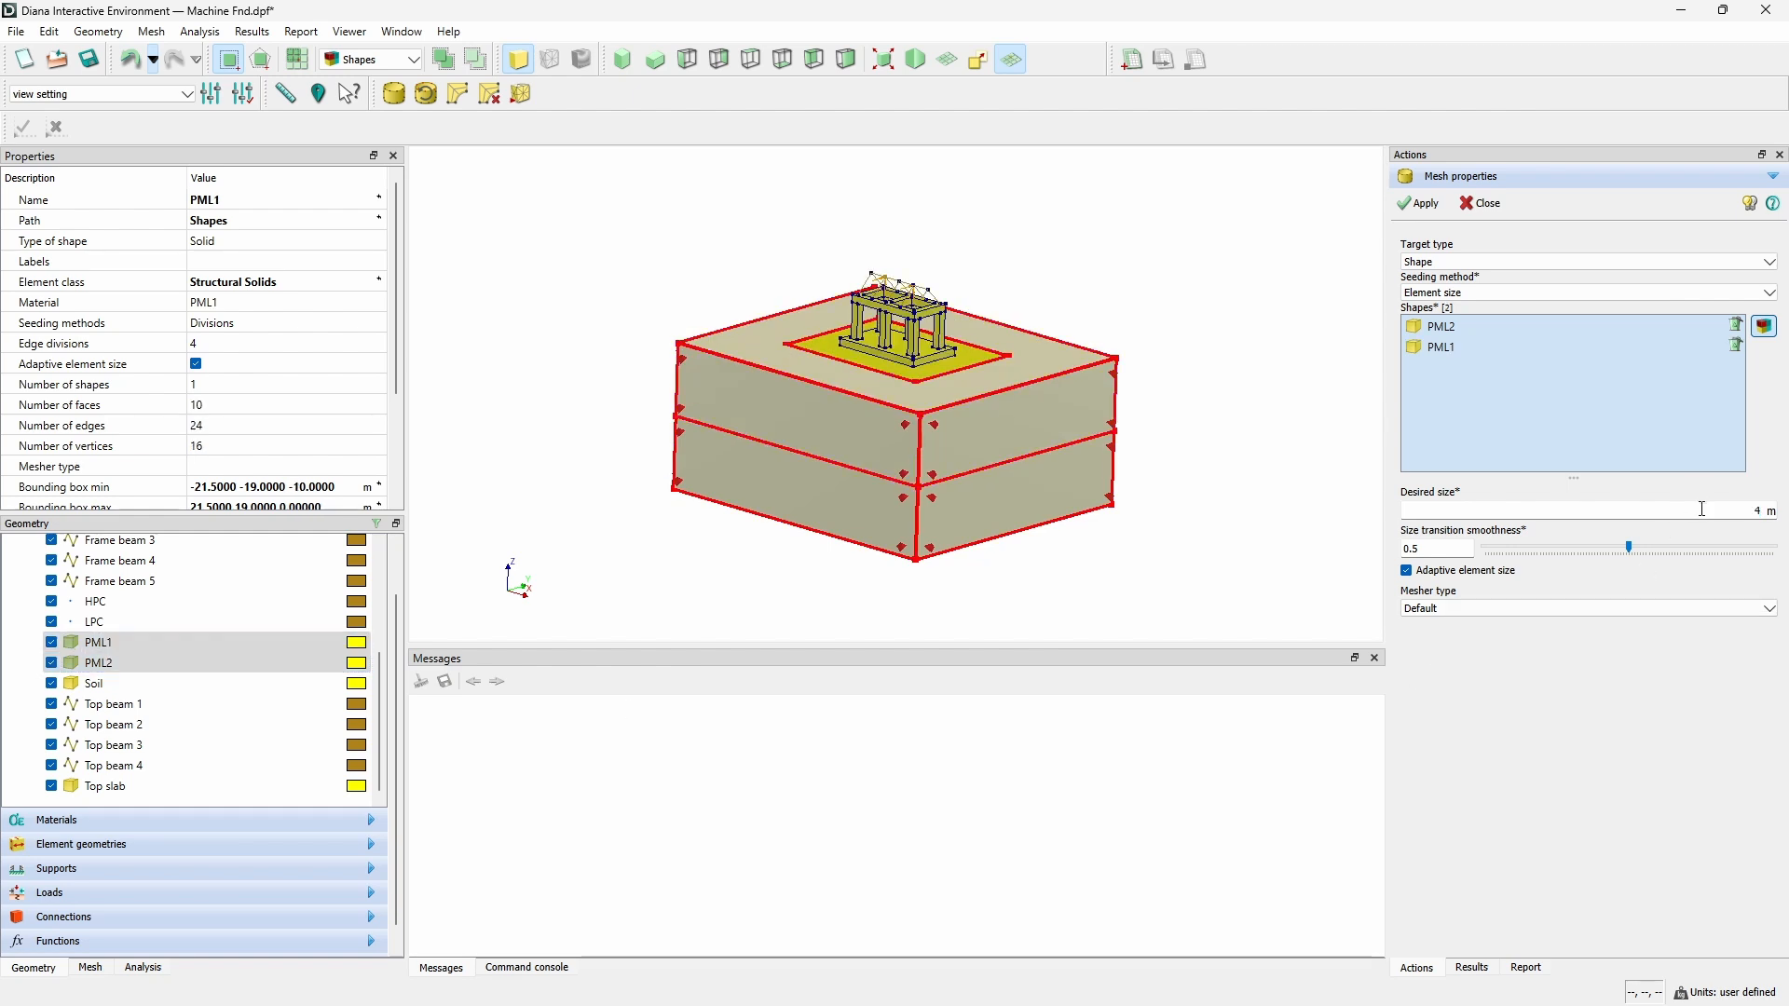
{"action": "left_click", "coordinate": [1424, 206]}
{"action": "left_click", "coordinate": [1484, 204]}
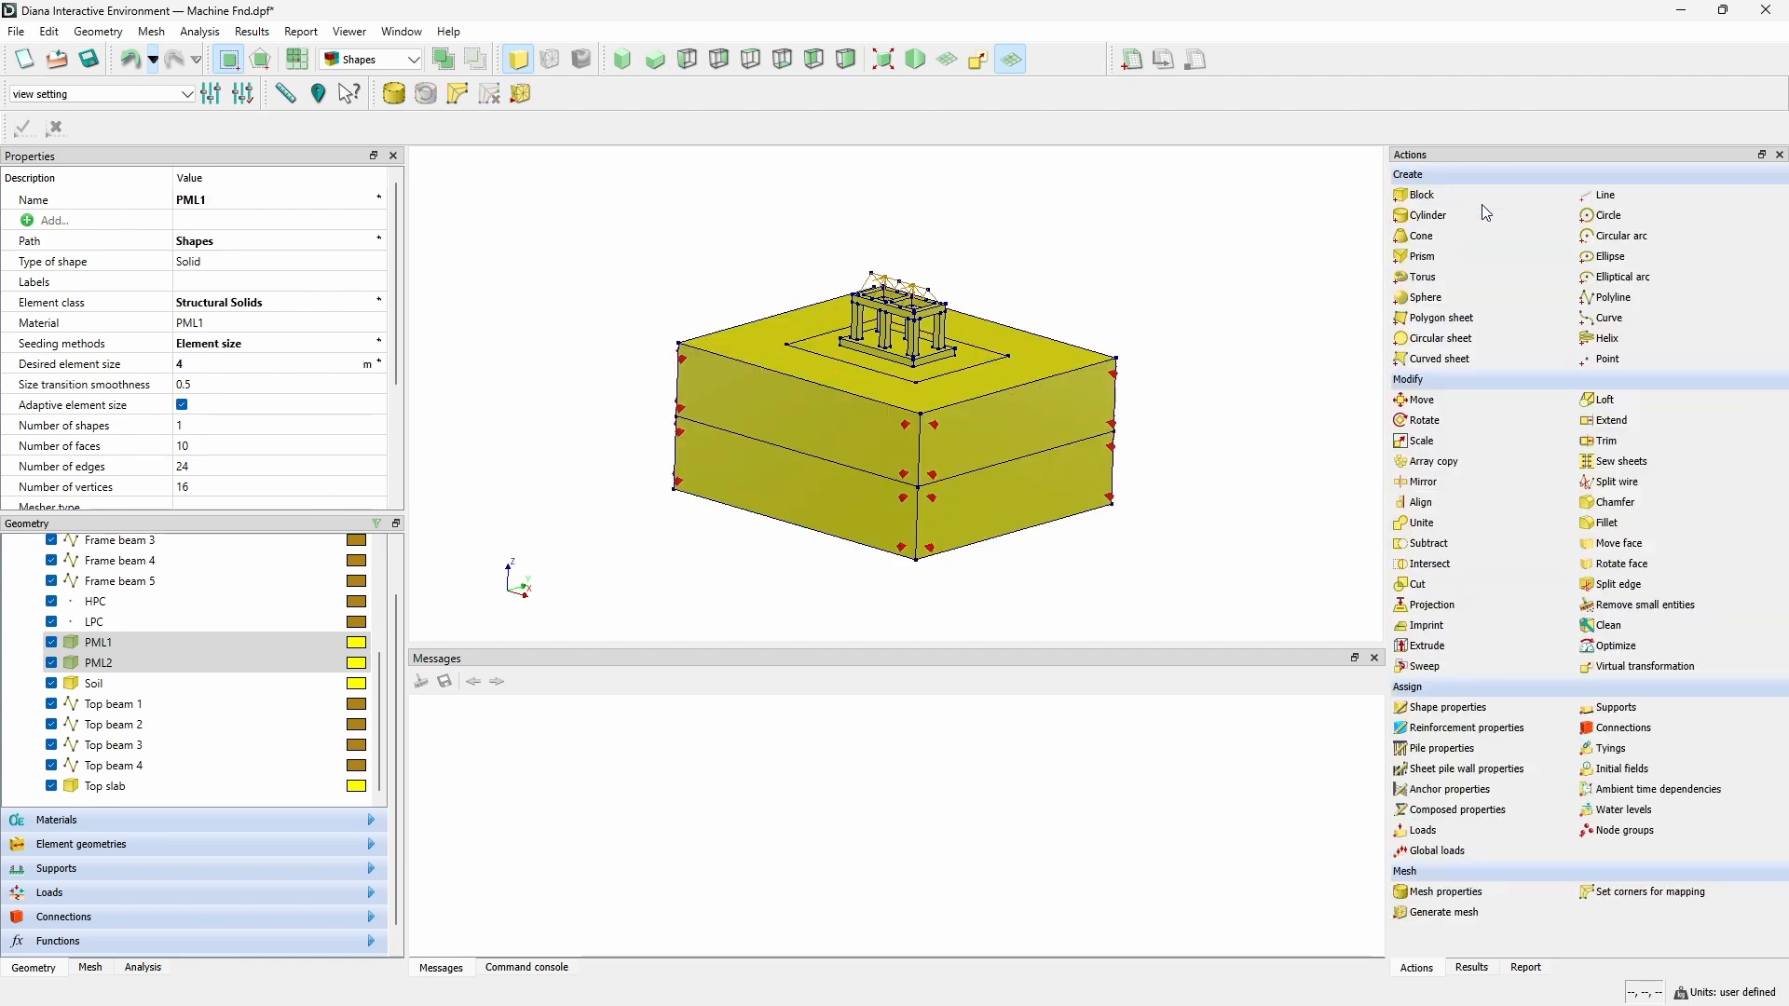
Generate the mesh of the whole model and inspect the meshed foundation and soil blocks.
{"action": "middle_click_drag", "start_coordinate": [1006, 483], "coordinate": [970, 518]}
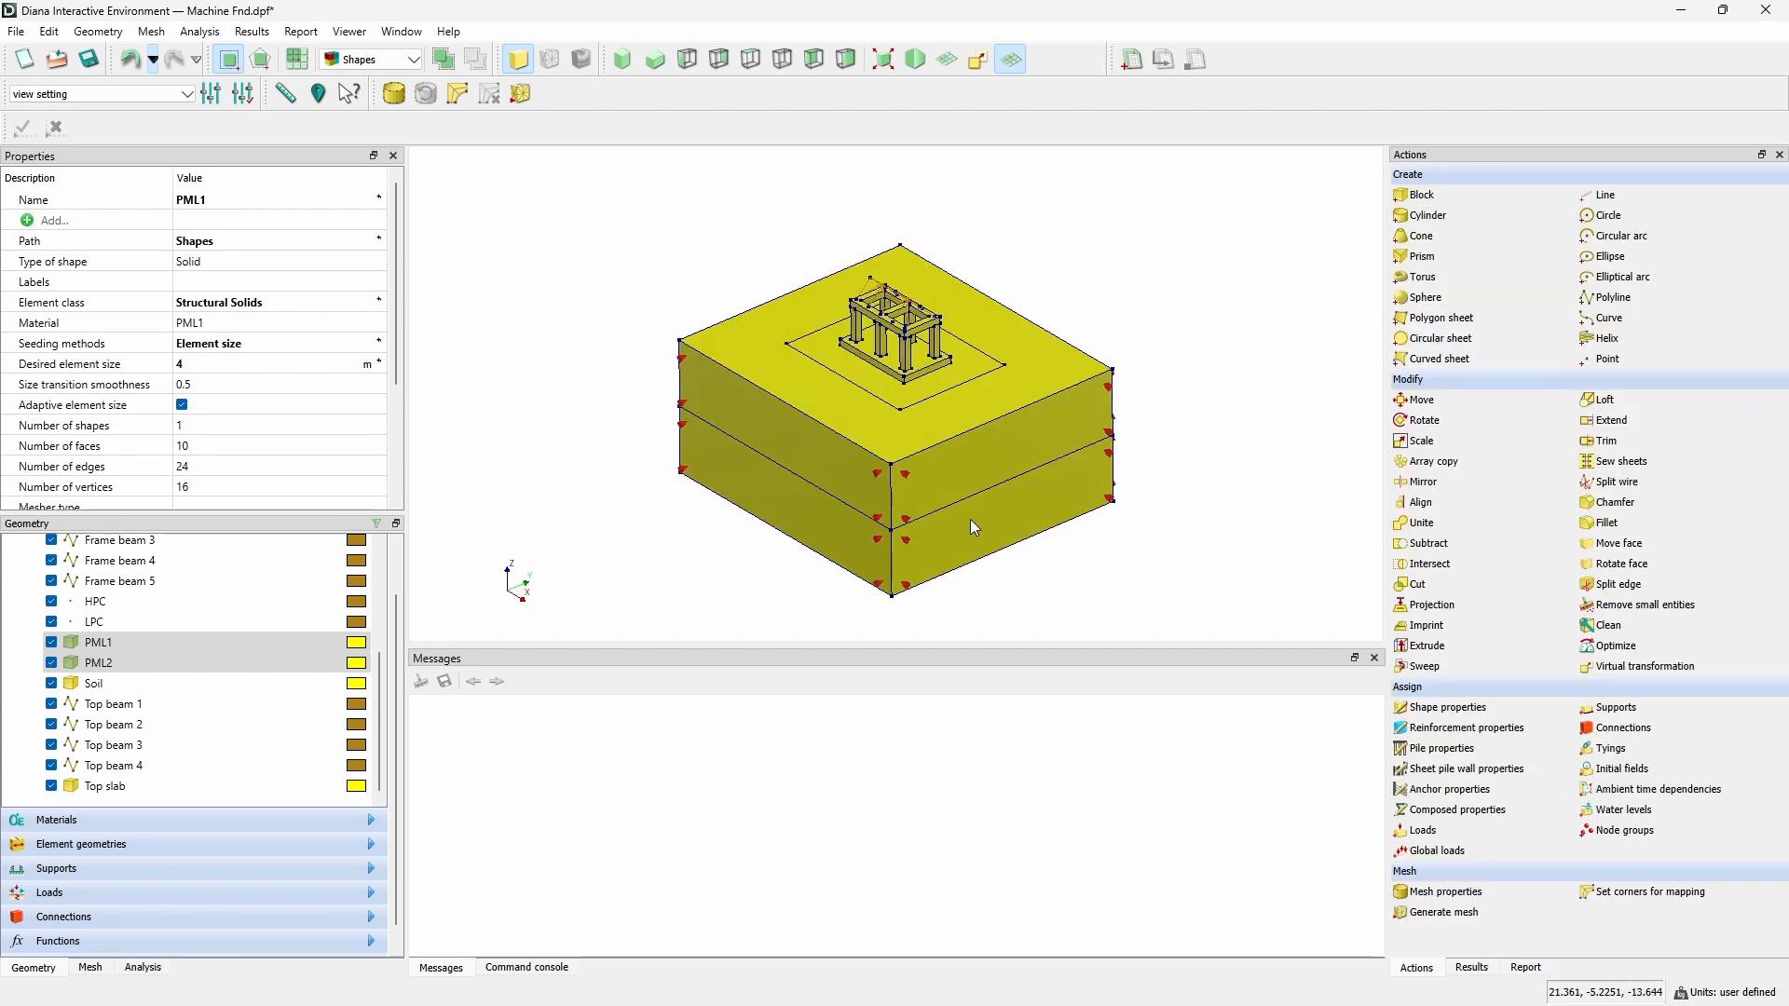
{"action": "left_click", "coordinate": [1442, 913]}
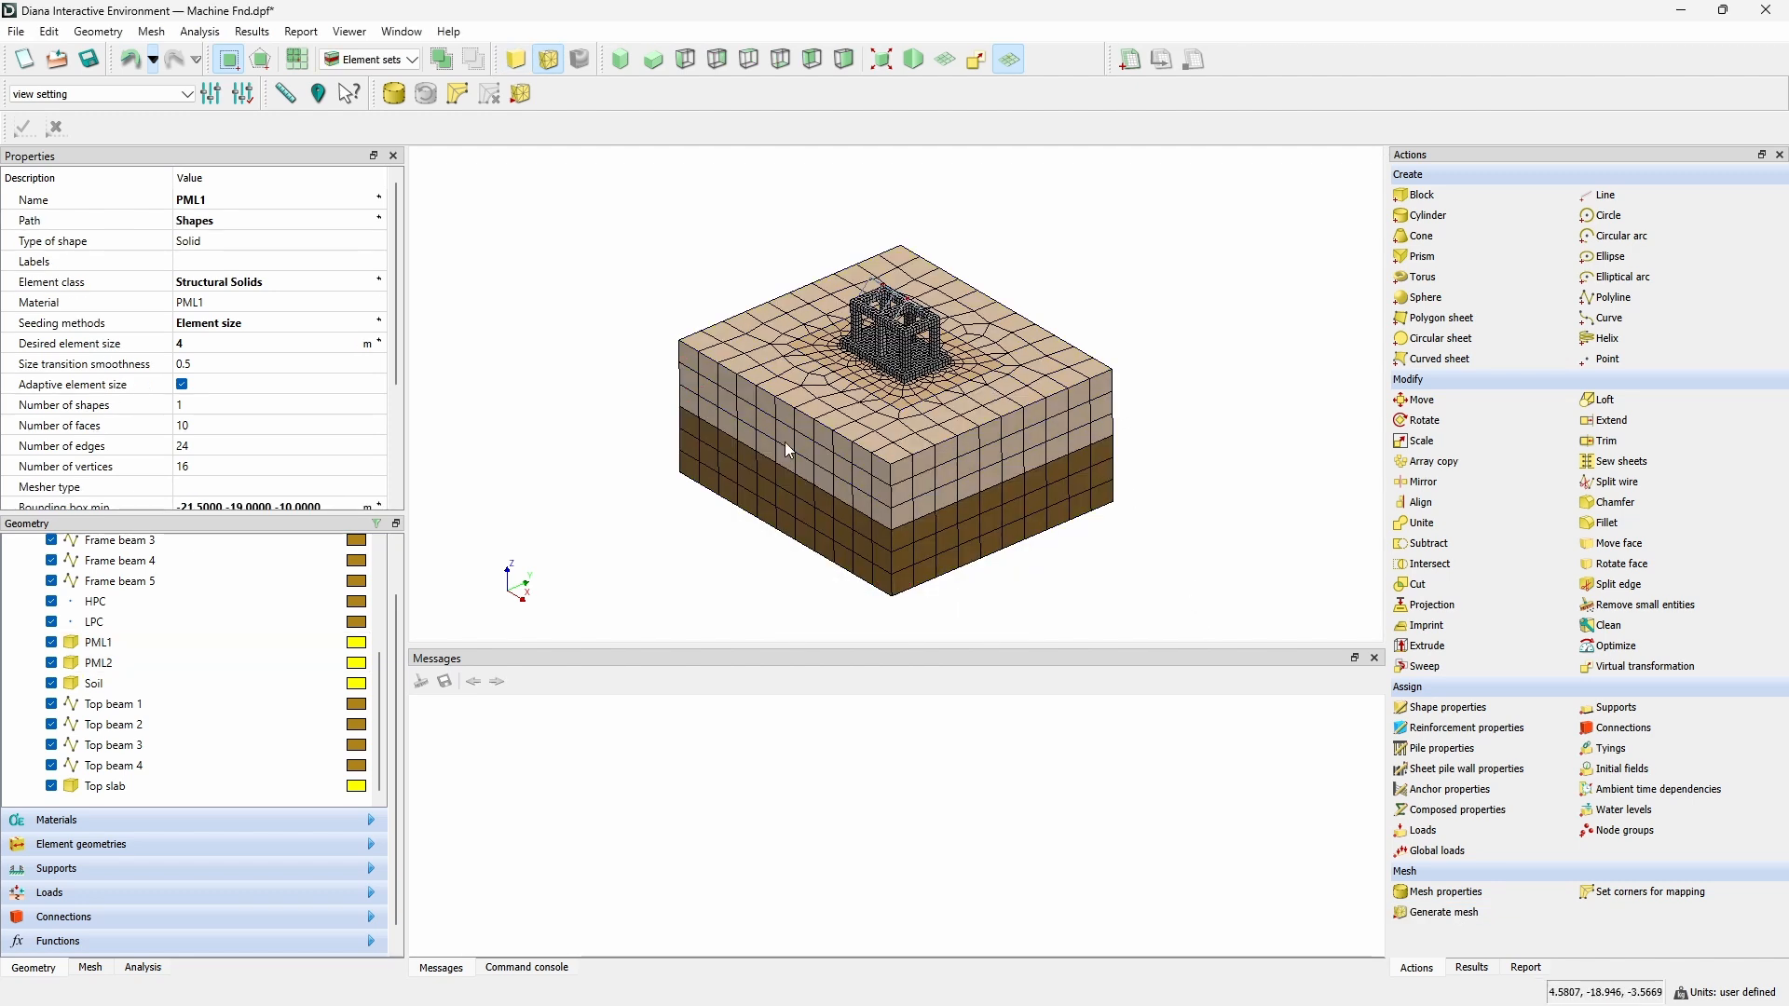
{"action": "middle_click_drag", "start_coordinate": [785, 443], "coordinate": [1032, 343]}
{"action": "scroll", "coordinate": [1014, 393], "scroll_direction": "up", "scroll_amount": 5}
{"action": "scroll", "coordinate": [1032, 344], "scroll_direction": "down", "scroll_amount": 4}
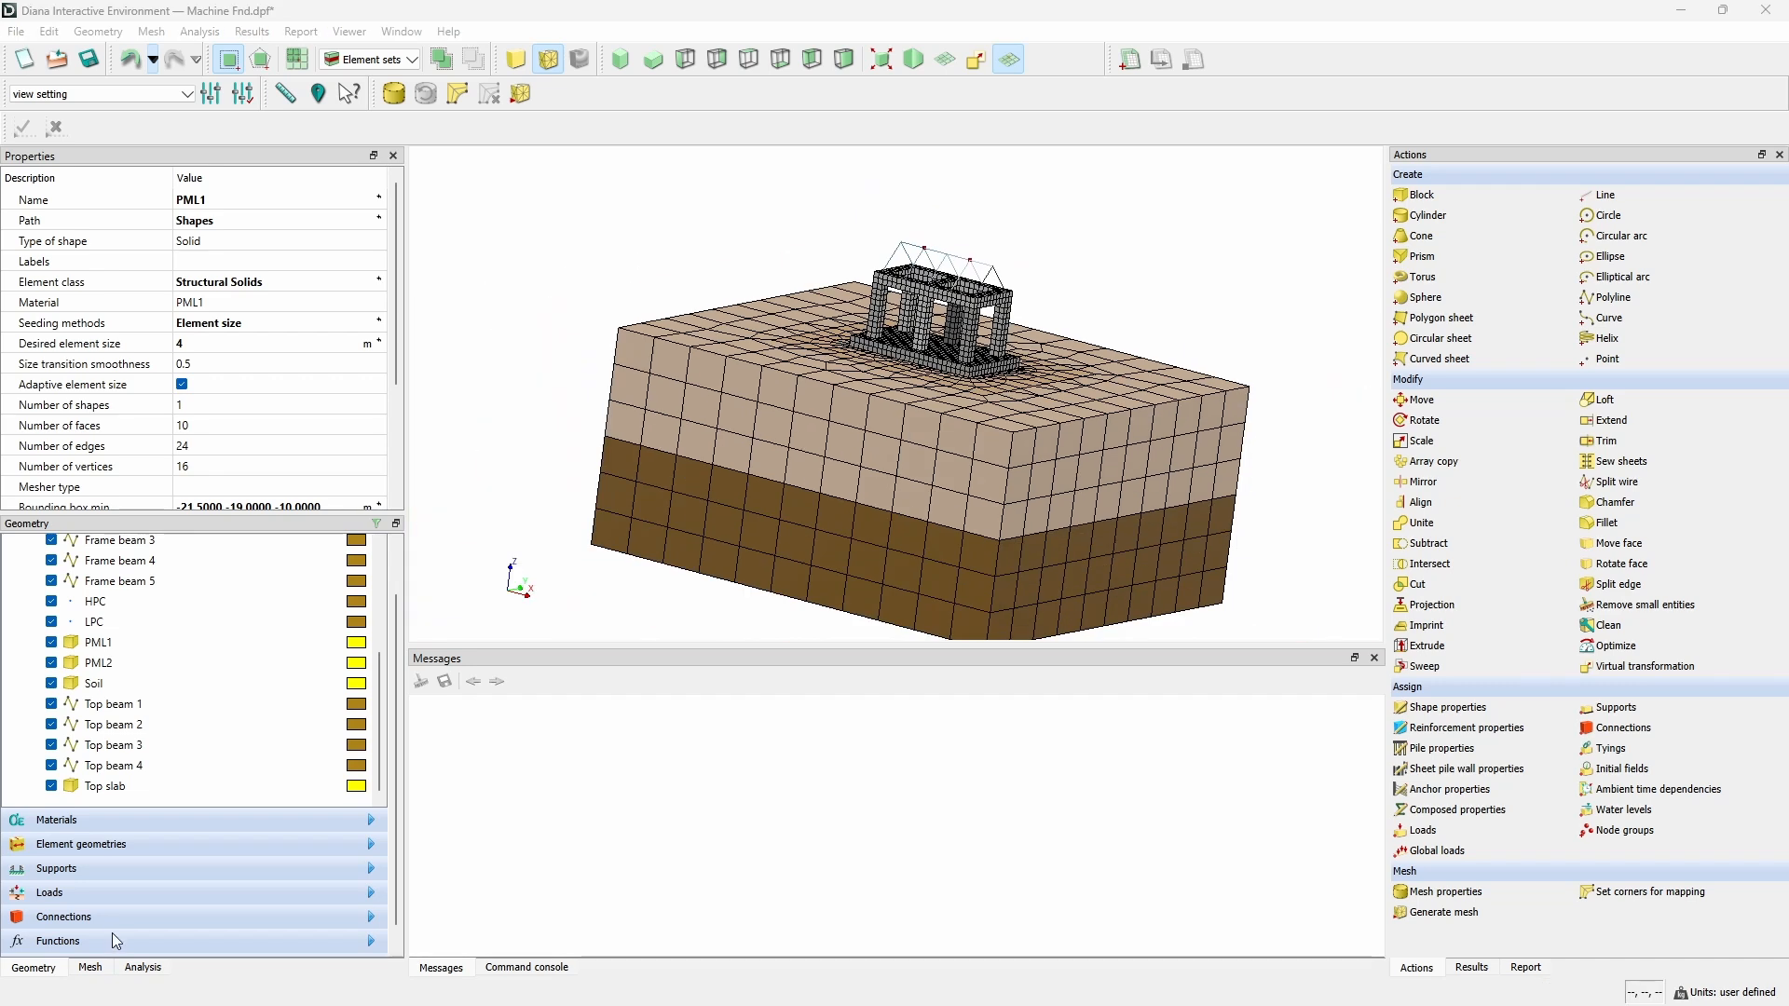
Review the active shapes and support sets in Phase1 of the Eigenvalue analysis.
{"action": "left_click", "coordinate": [144, 968]}
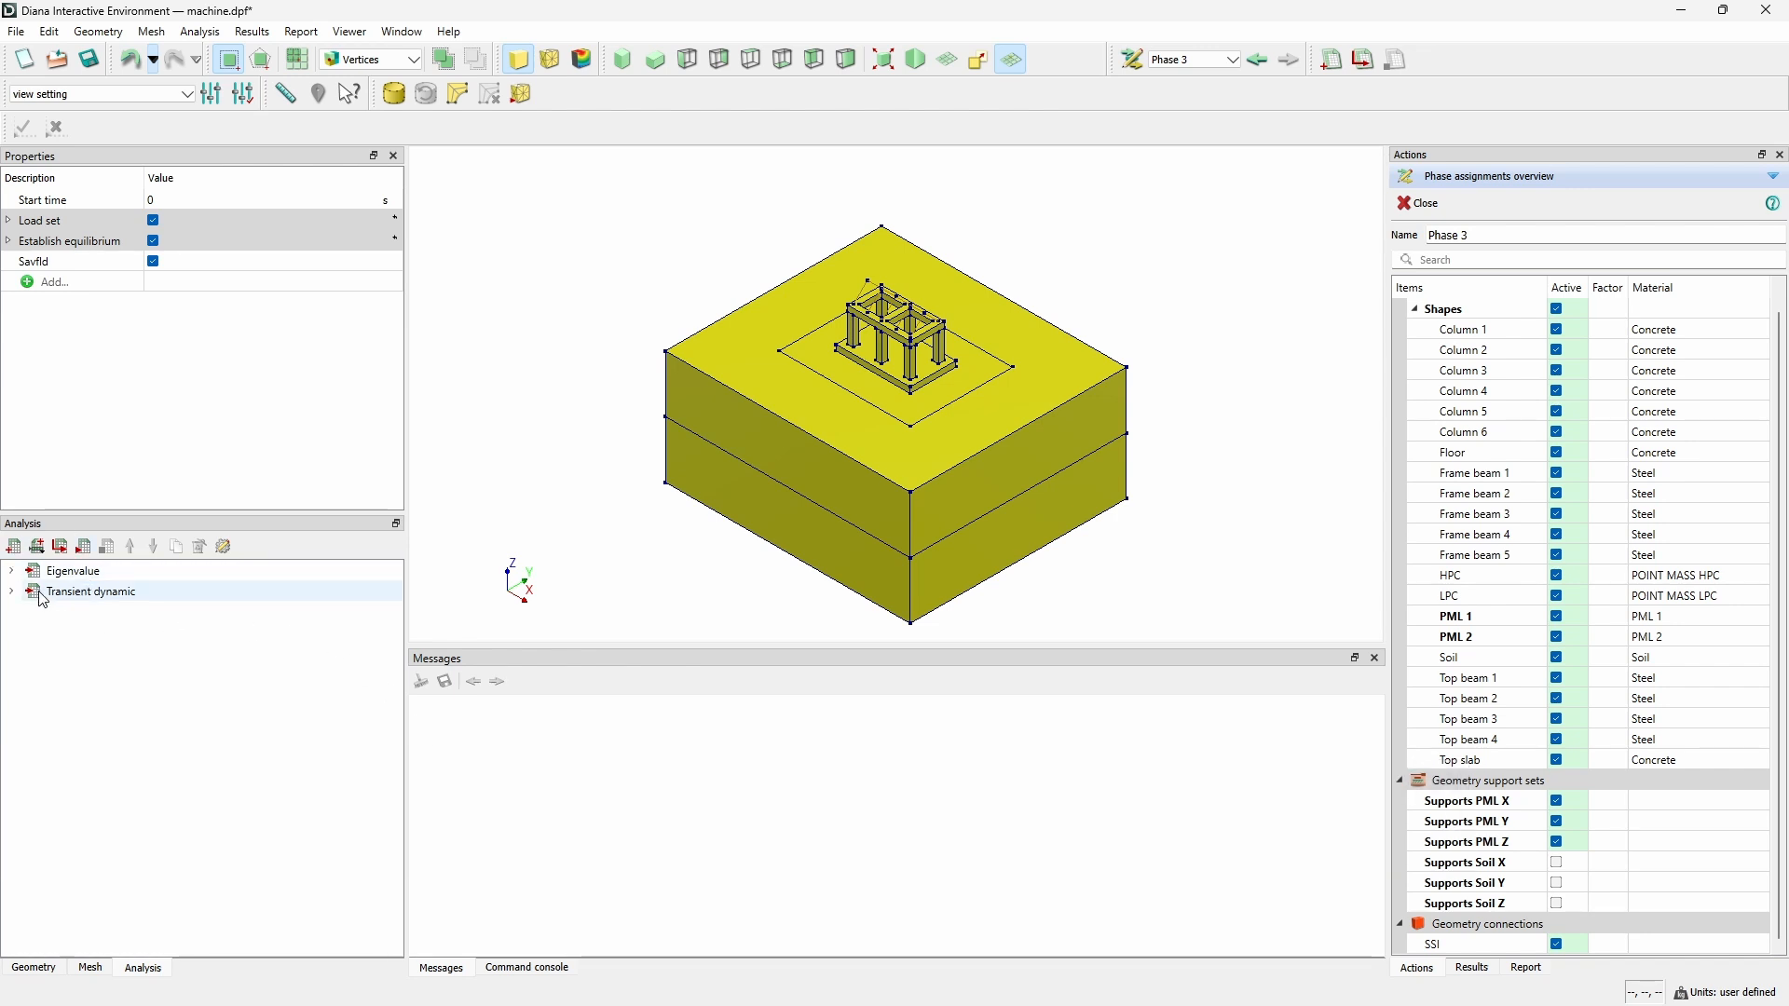
{"action": "left_click", "coordinate": [11, 571]}
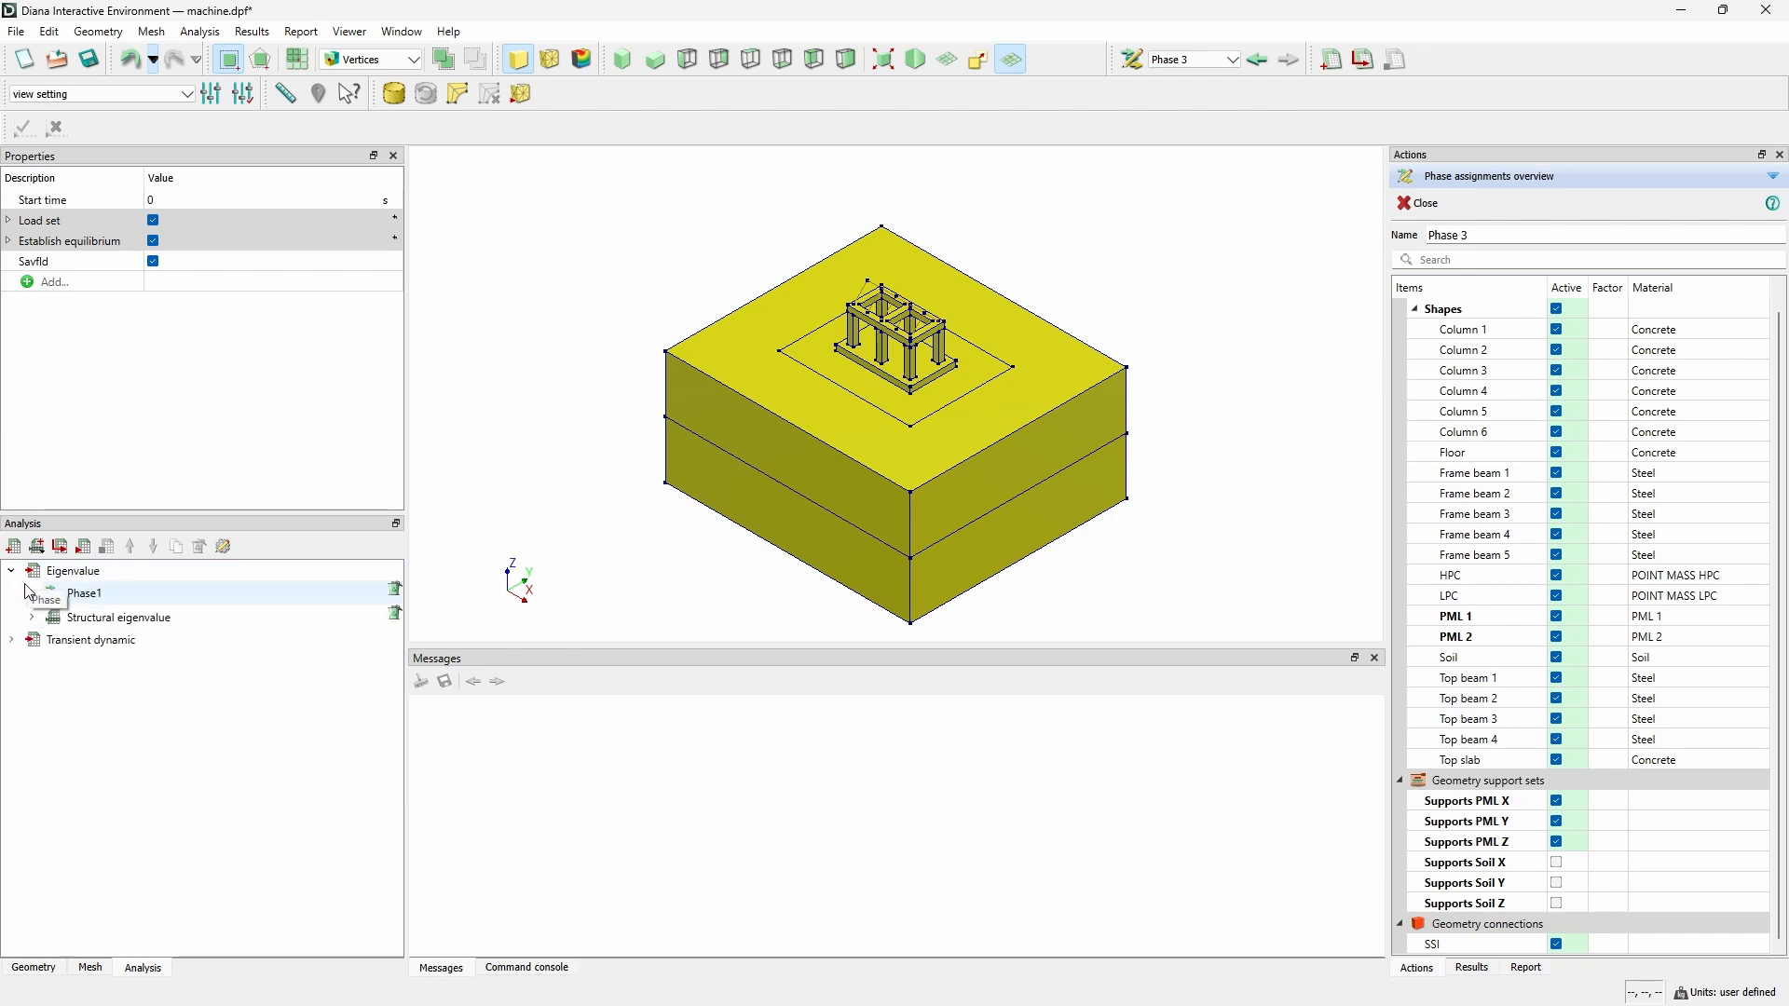
{"action": "left_click", "coordinate": [54, 594]}
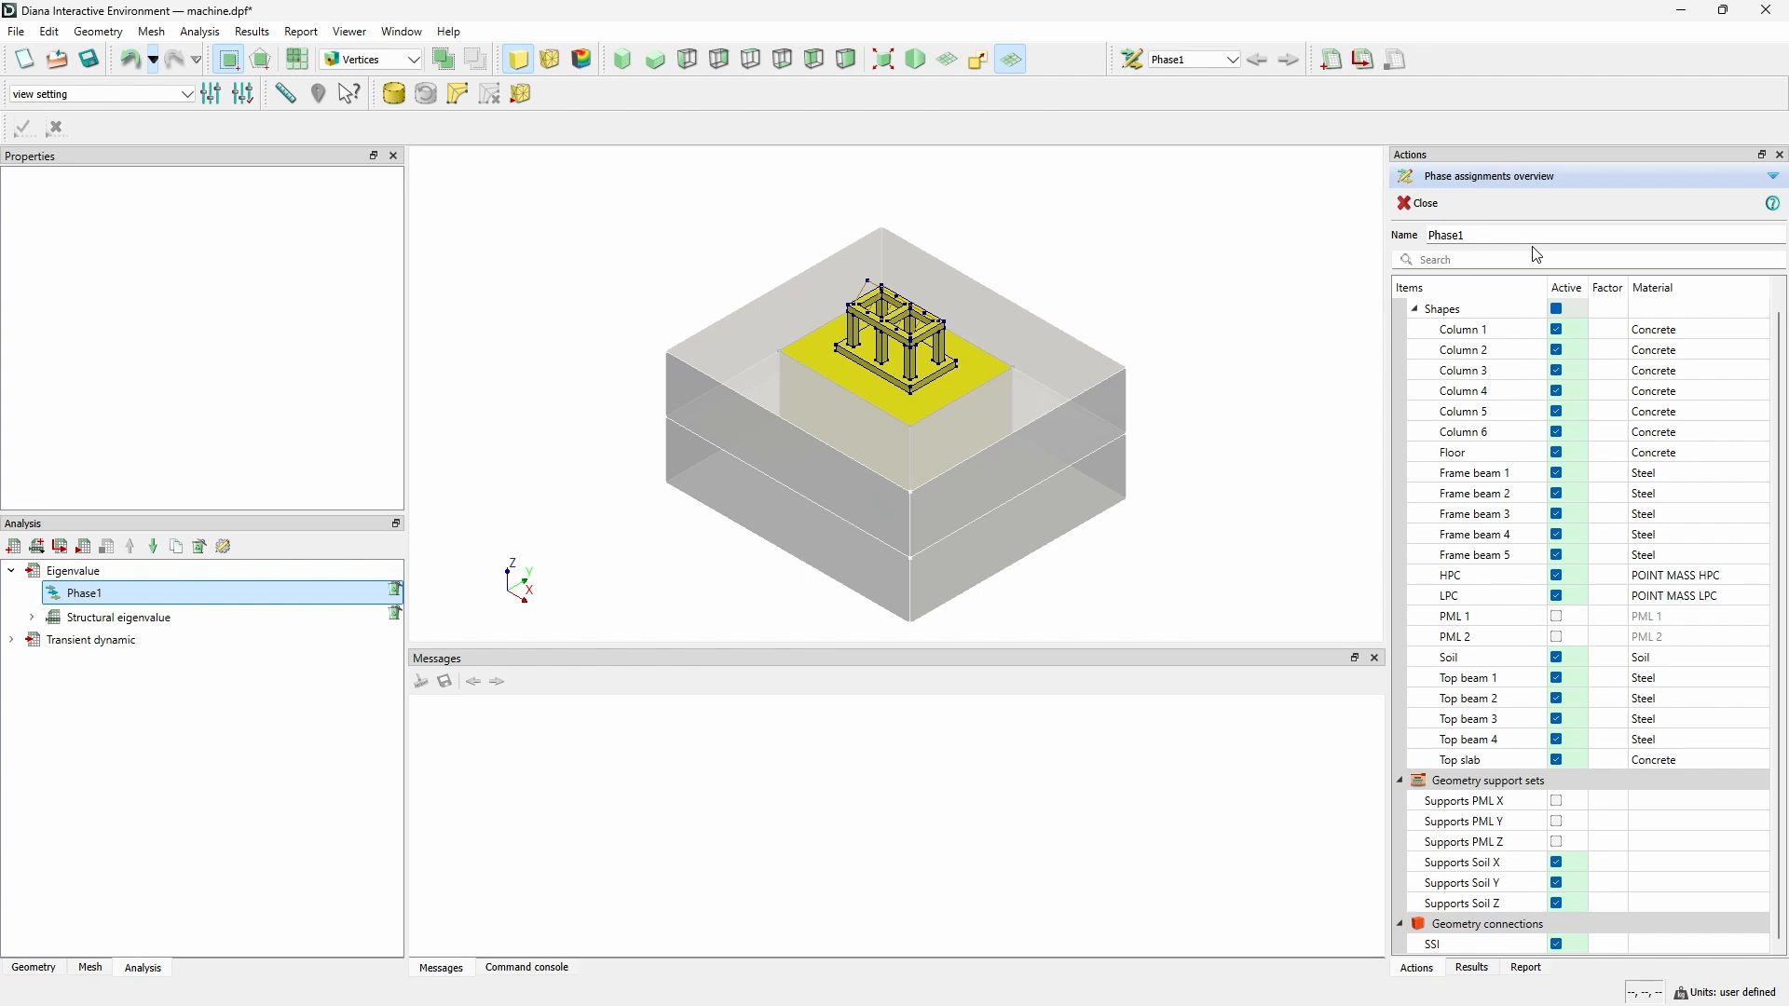
{"action": "left_click", "coordinate": [1509, 333]}
{"action": "left_click", "coordinate": [1512, 349]}
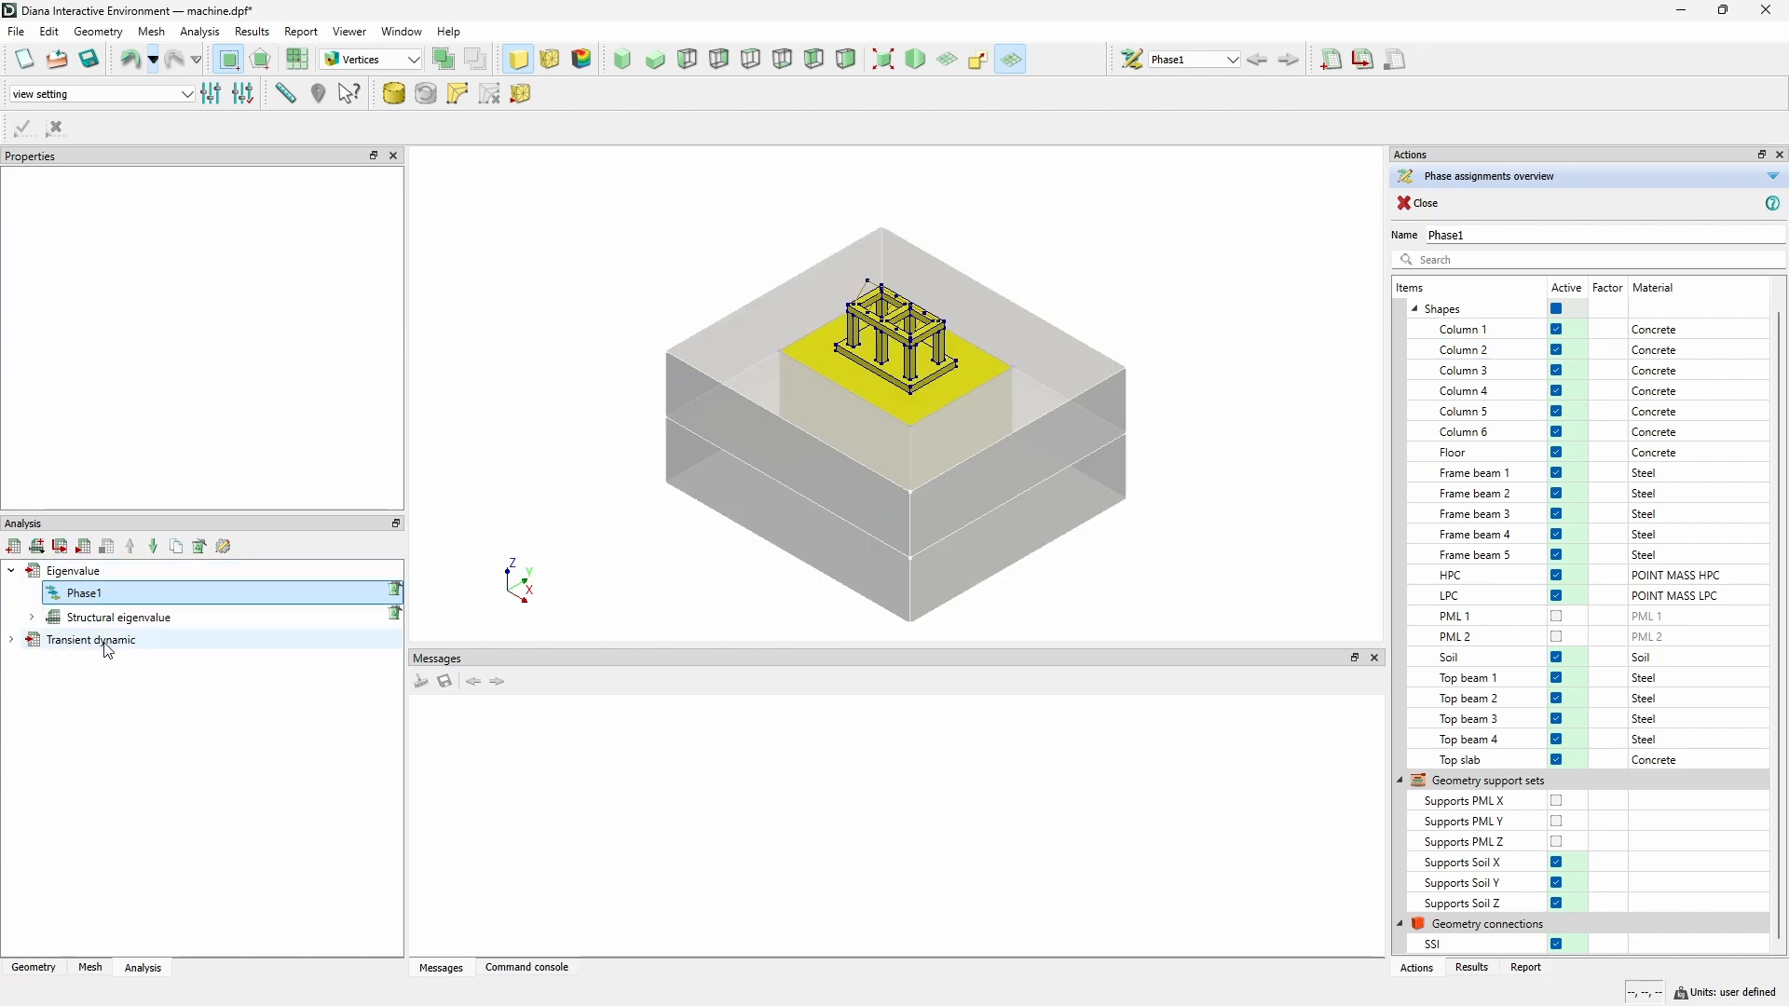
Review the active shapes, supports and connections in Phases 1, 2 and 3 of the Transient dynamic analysis.
{"action": "left_click", "coordinate": [12, 640]}
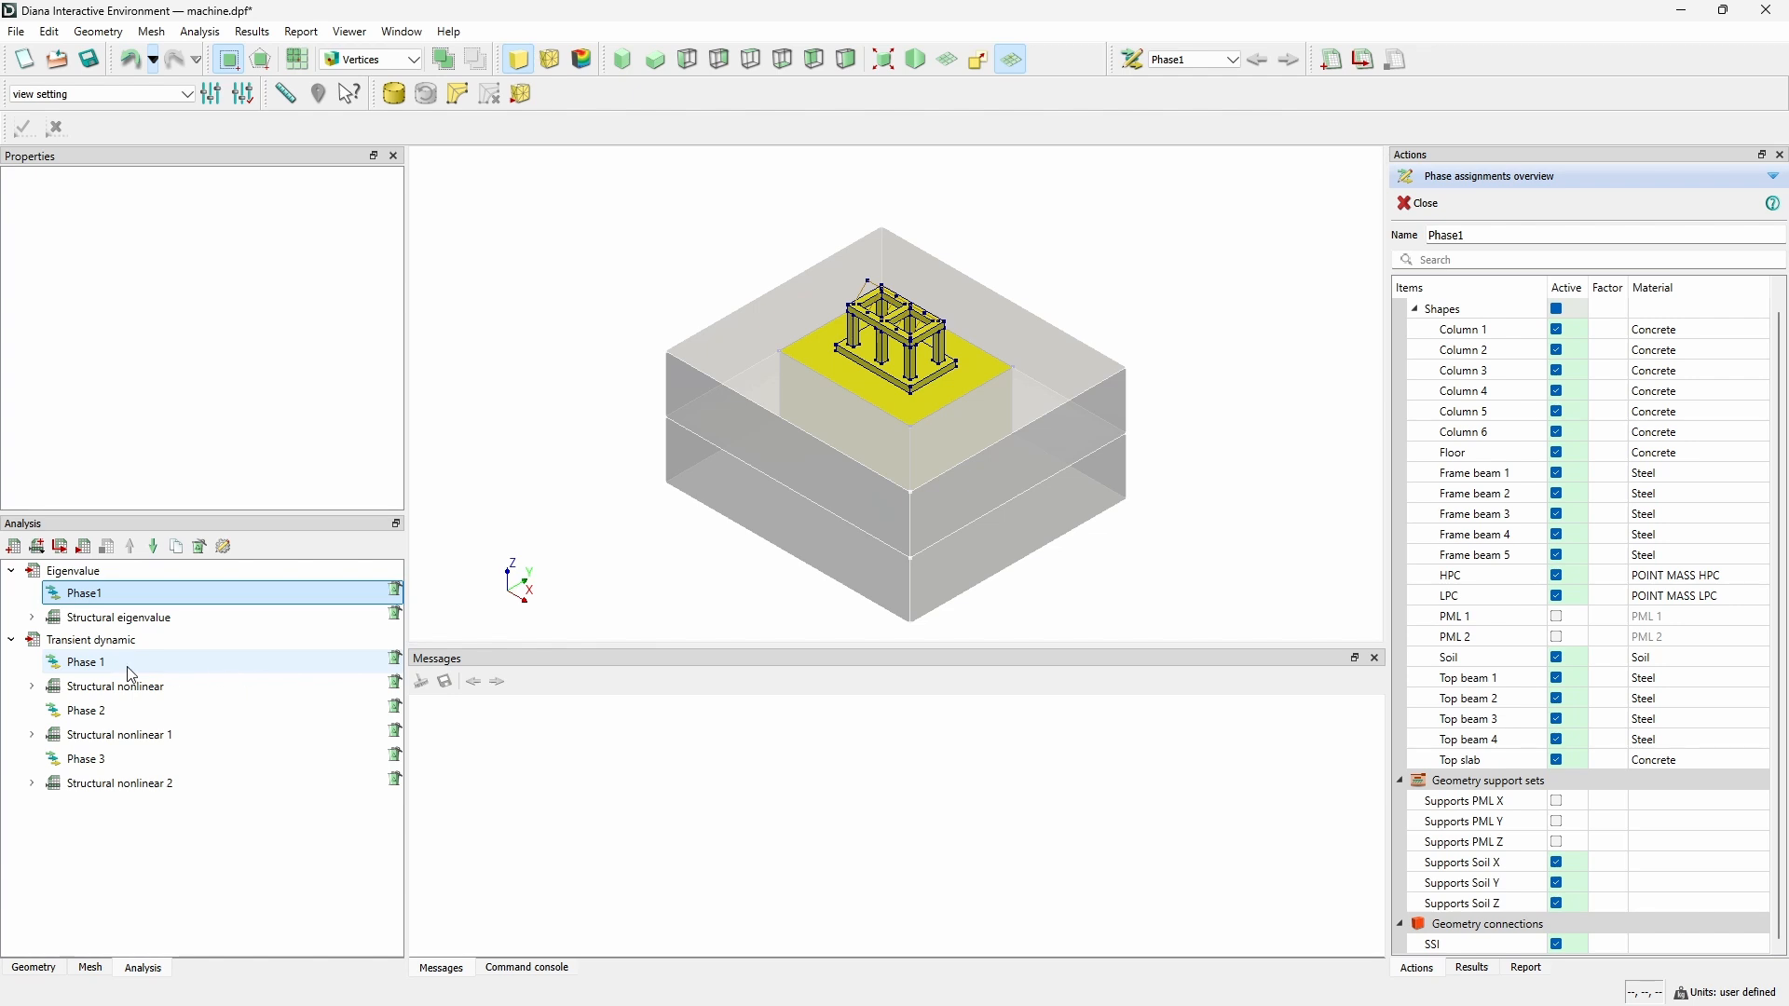
{"action": "left_click", "coordinate": [56, 664]}
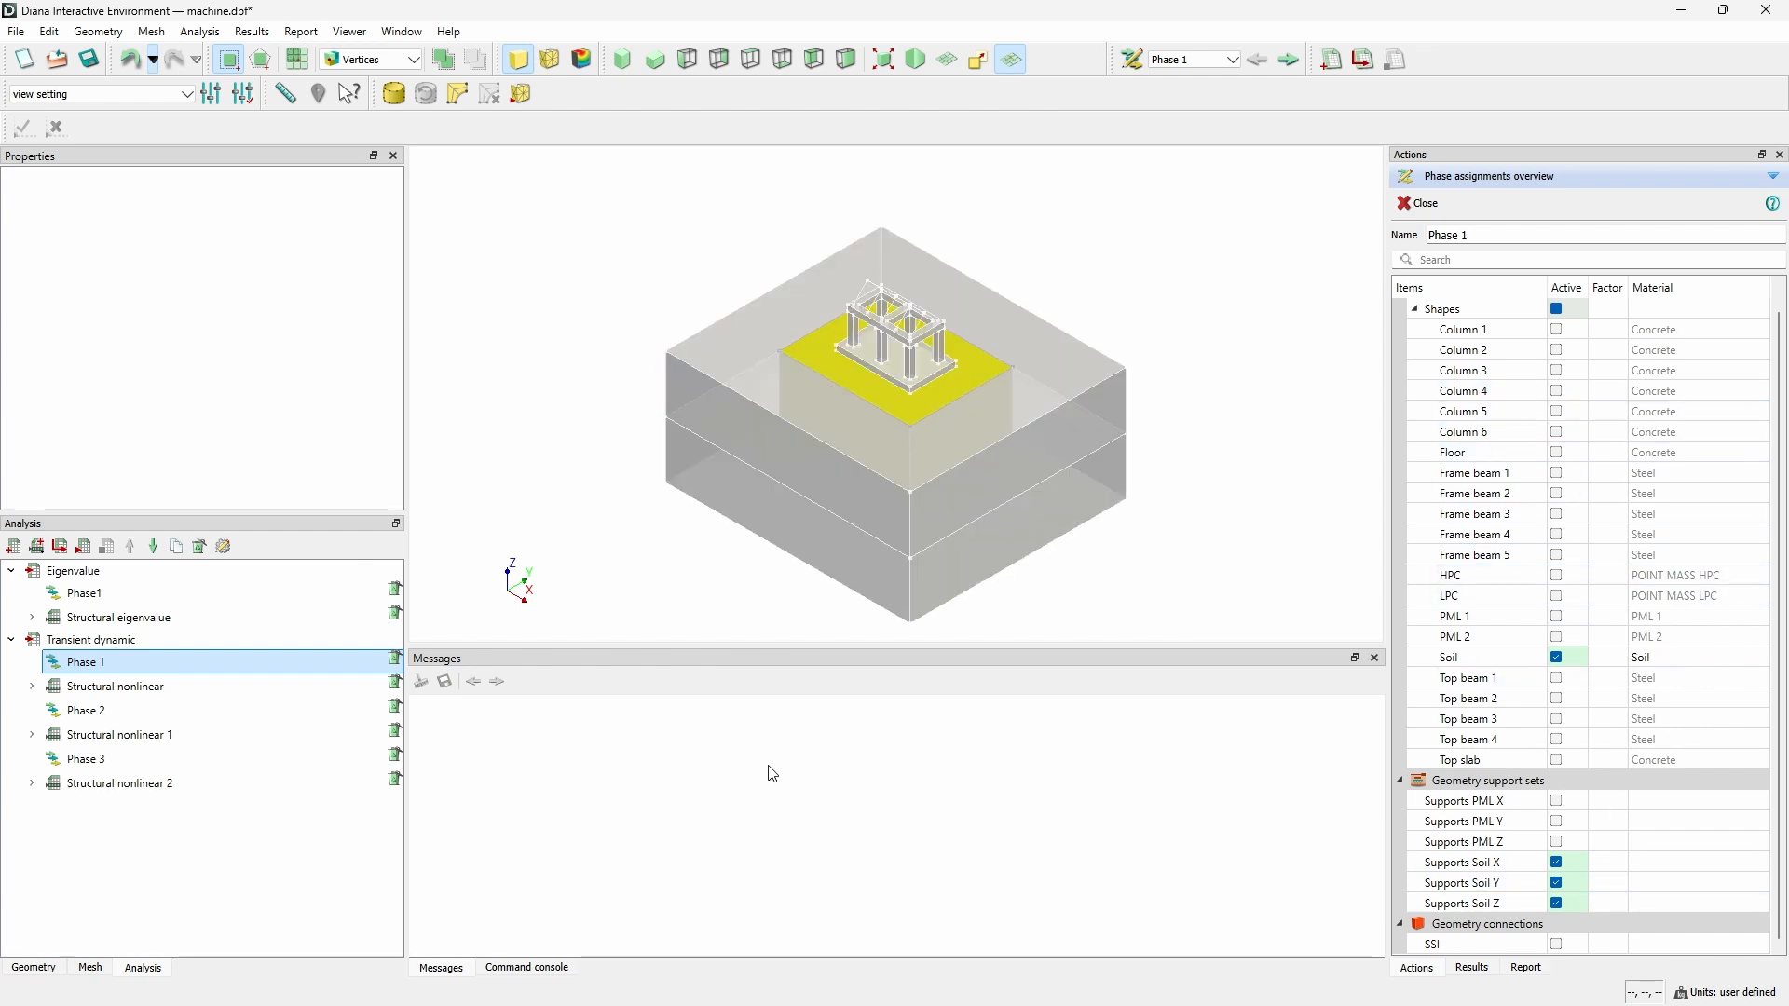
{"action": "left_click", "coordinate": [56, 714]}
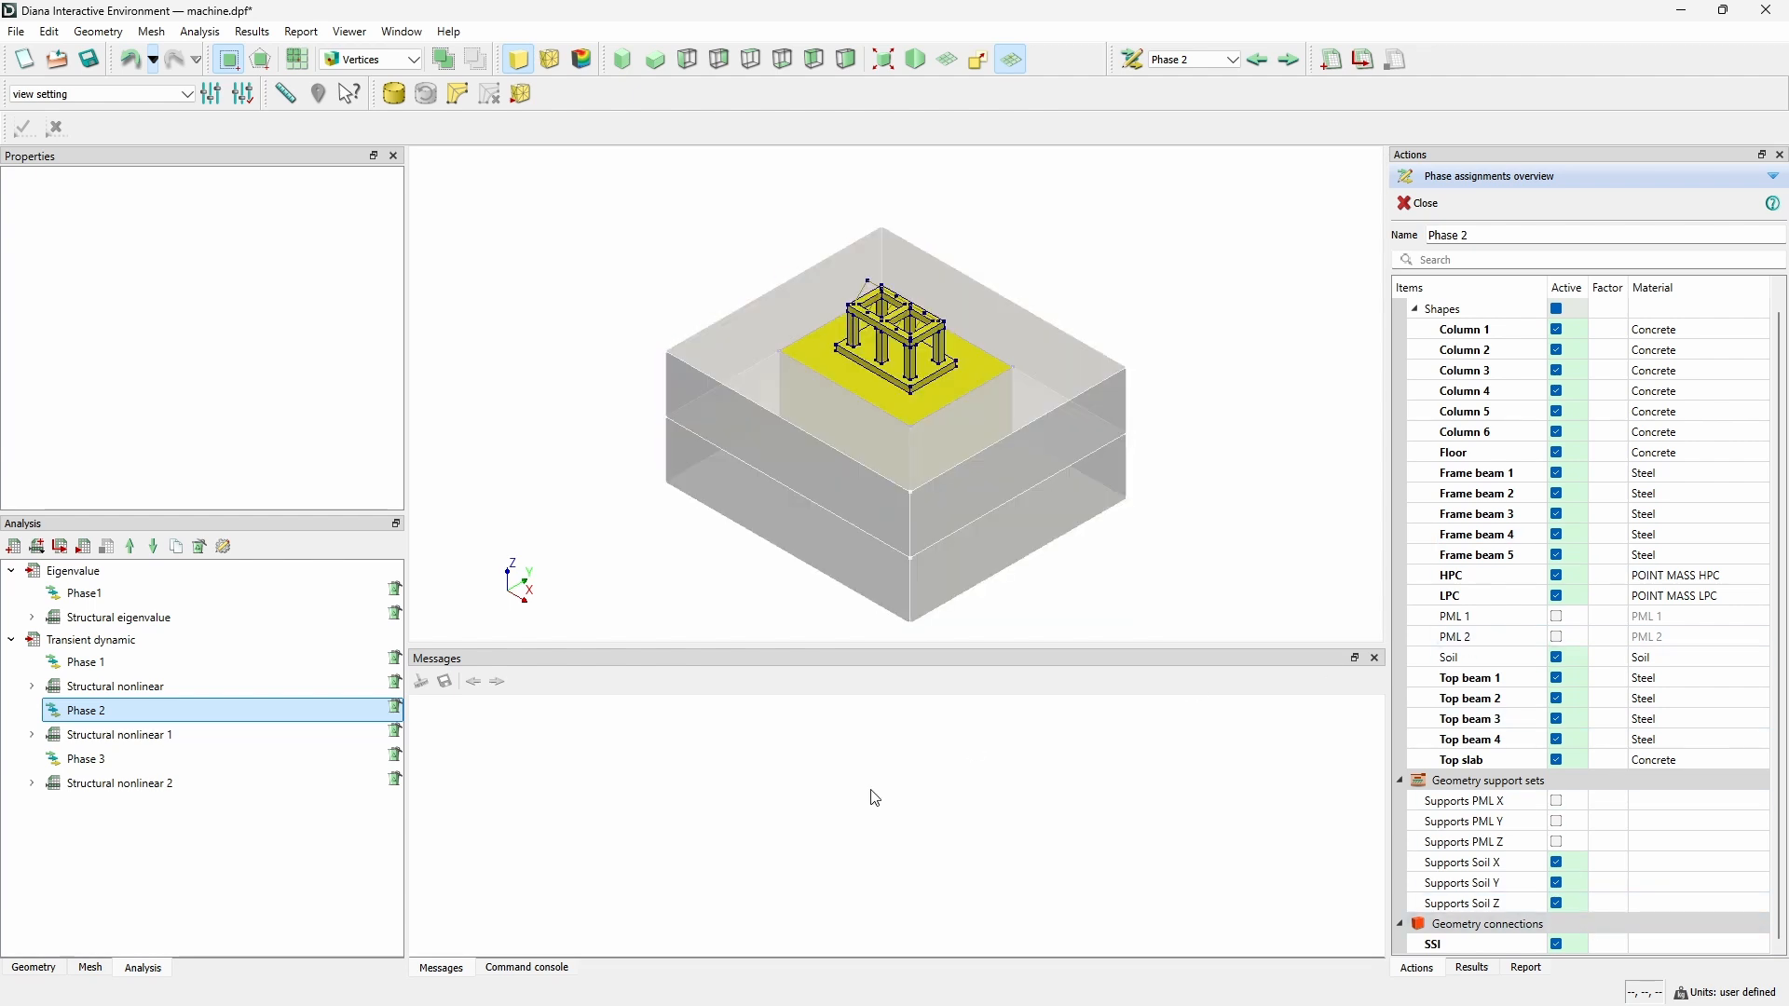
{"action": "left_click", "coordinate": [54, 760]}
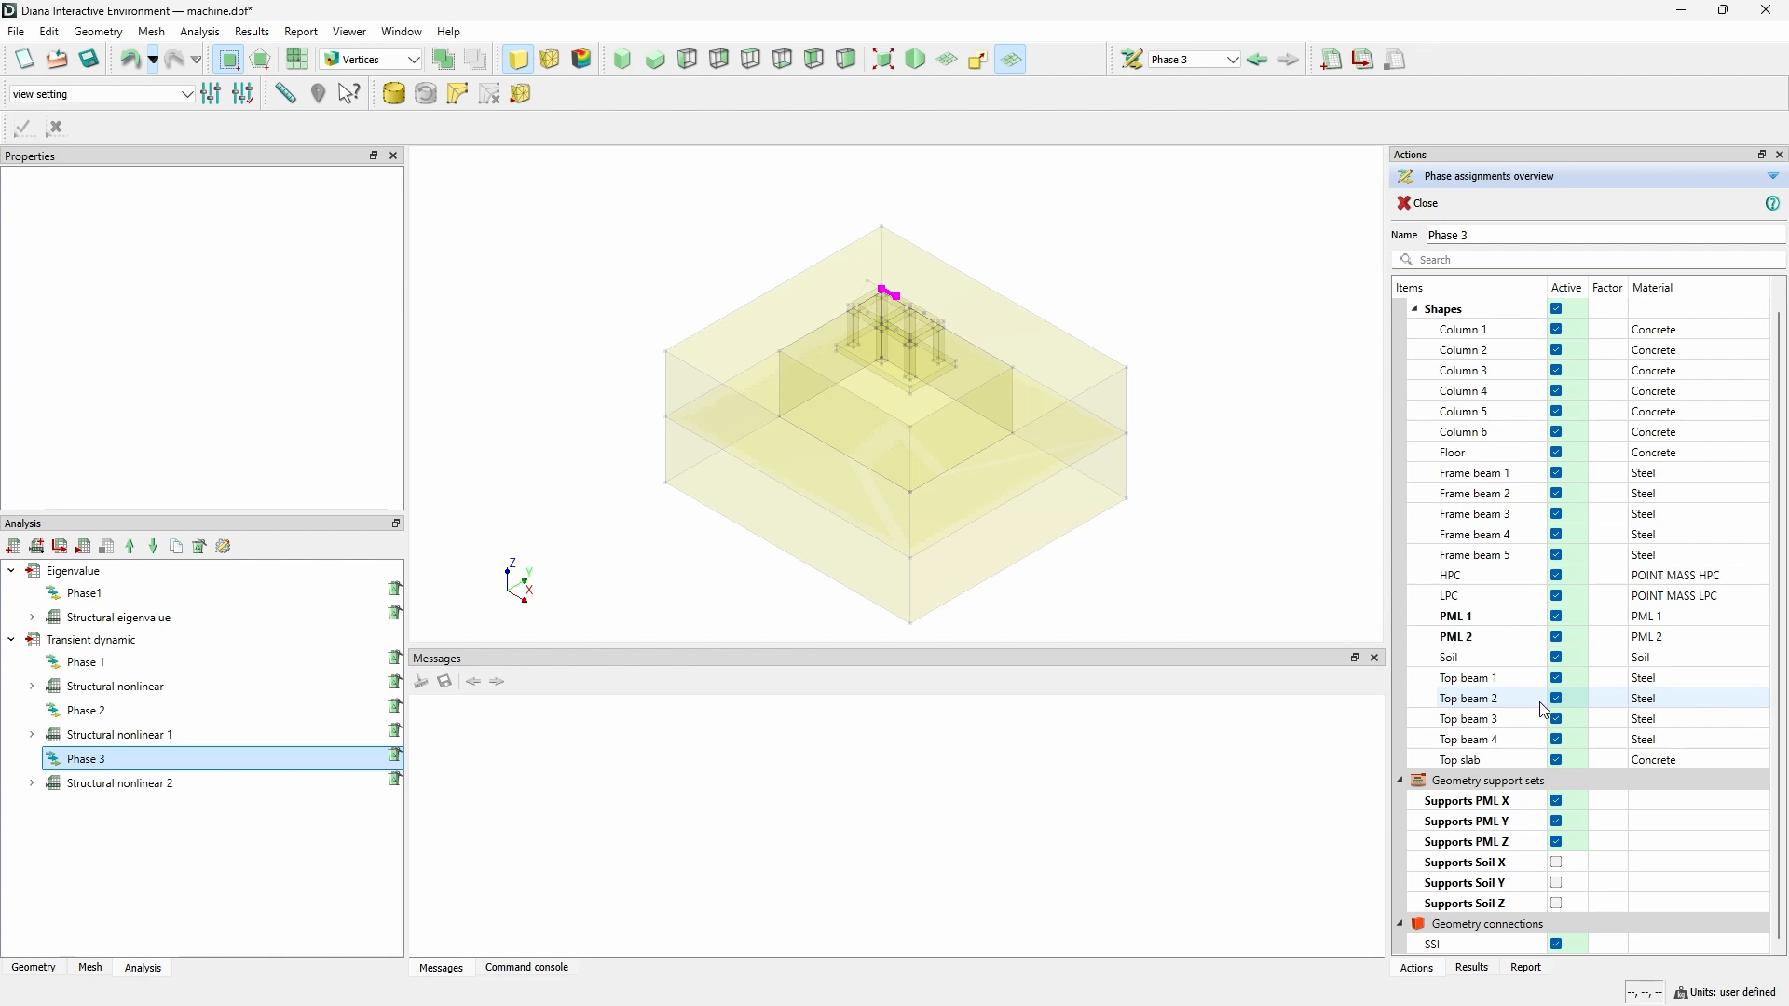
Open the time-step settings of new execute block 2 in the Structural nonlinear 2 analysis.
{"action": "left_click", "coordinate": [32, 783]}
{"action": "left_click", "coordinate": [52, 848]}
{"action": "left_click", "coordinate": [53, 949]}
{"action": "scroll", "coordinate": [56, 922], "scroll_direction": "down", "scroll_amount": 2}
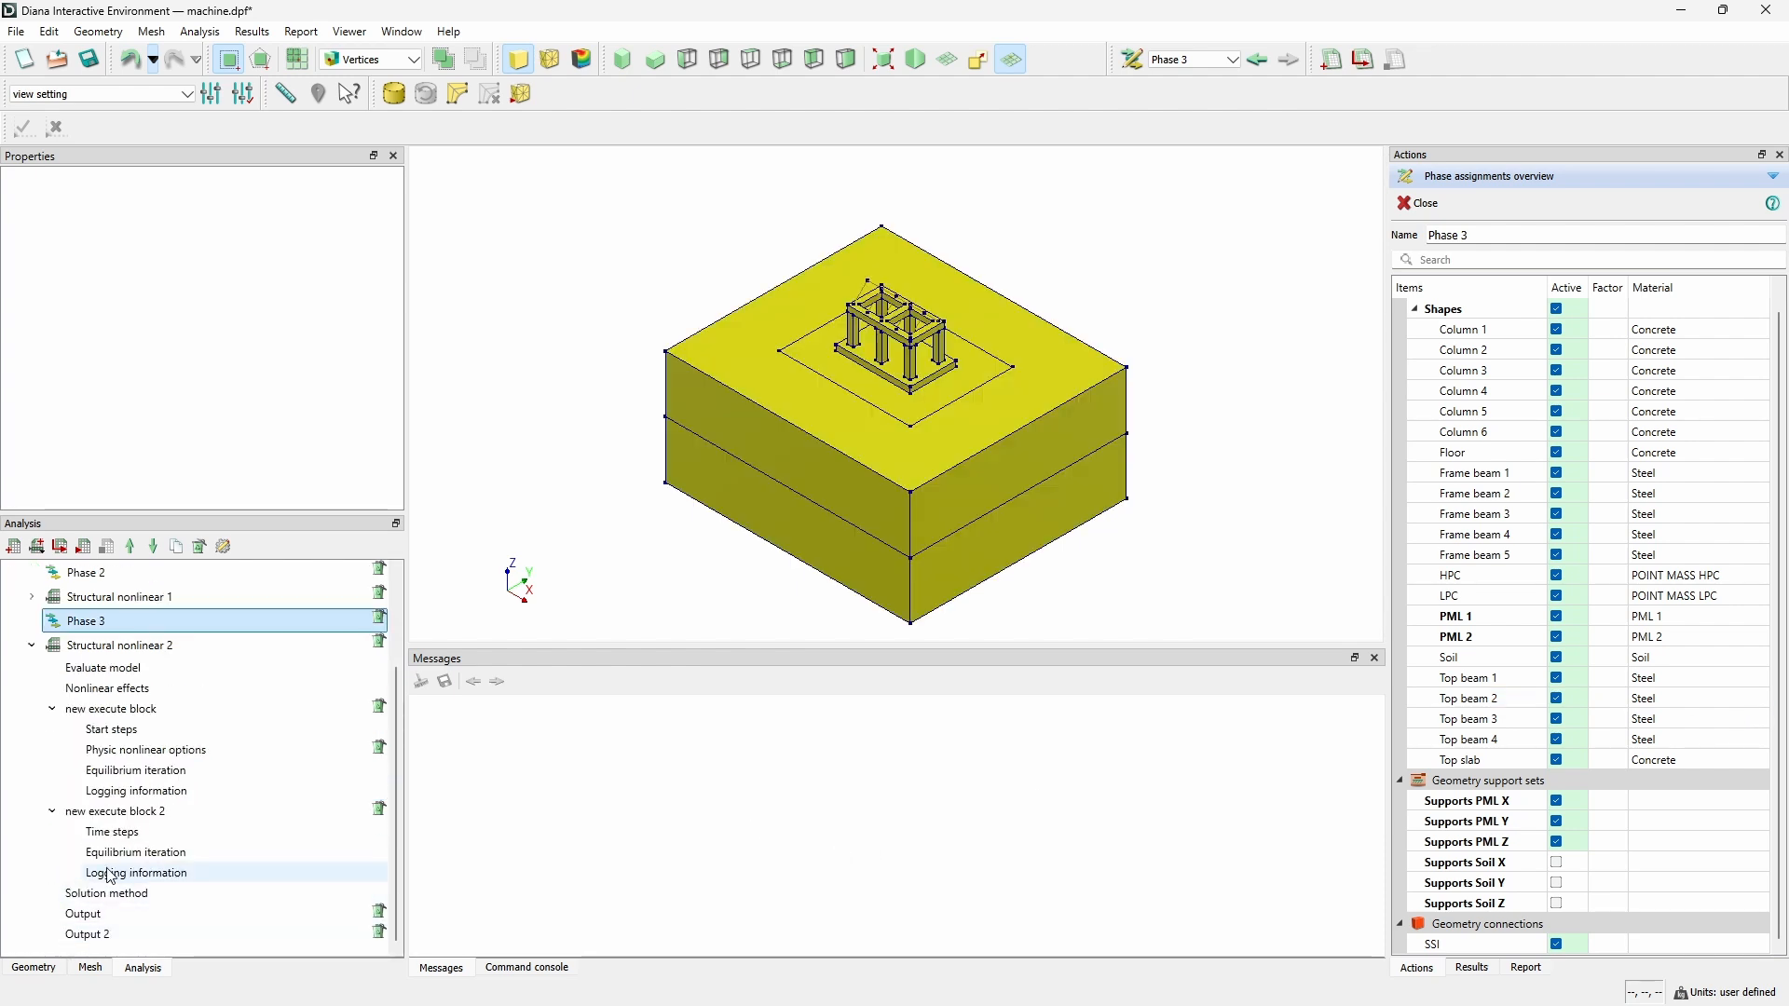
{"action": "double_click", "coordinate": [131, 834]}
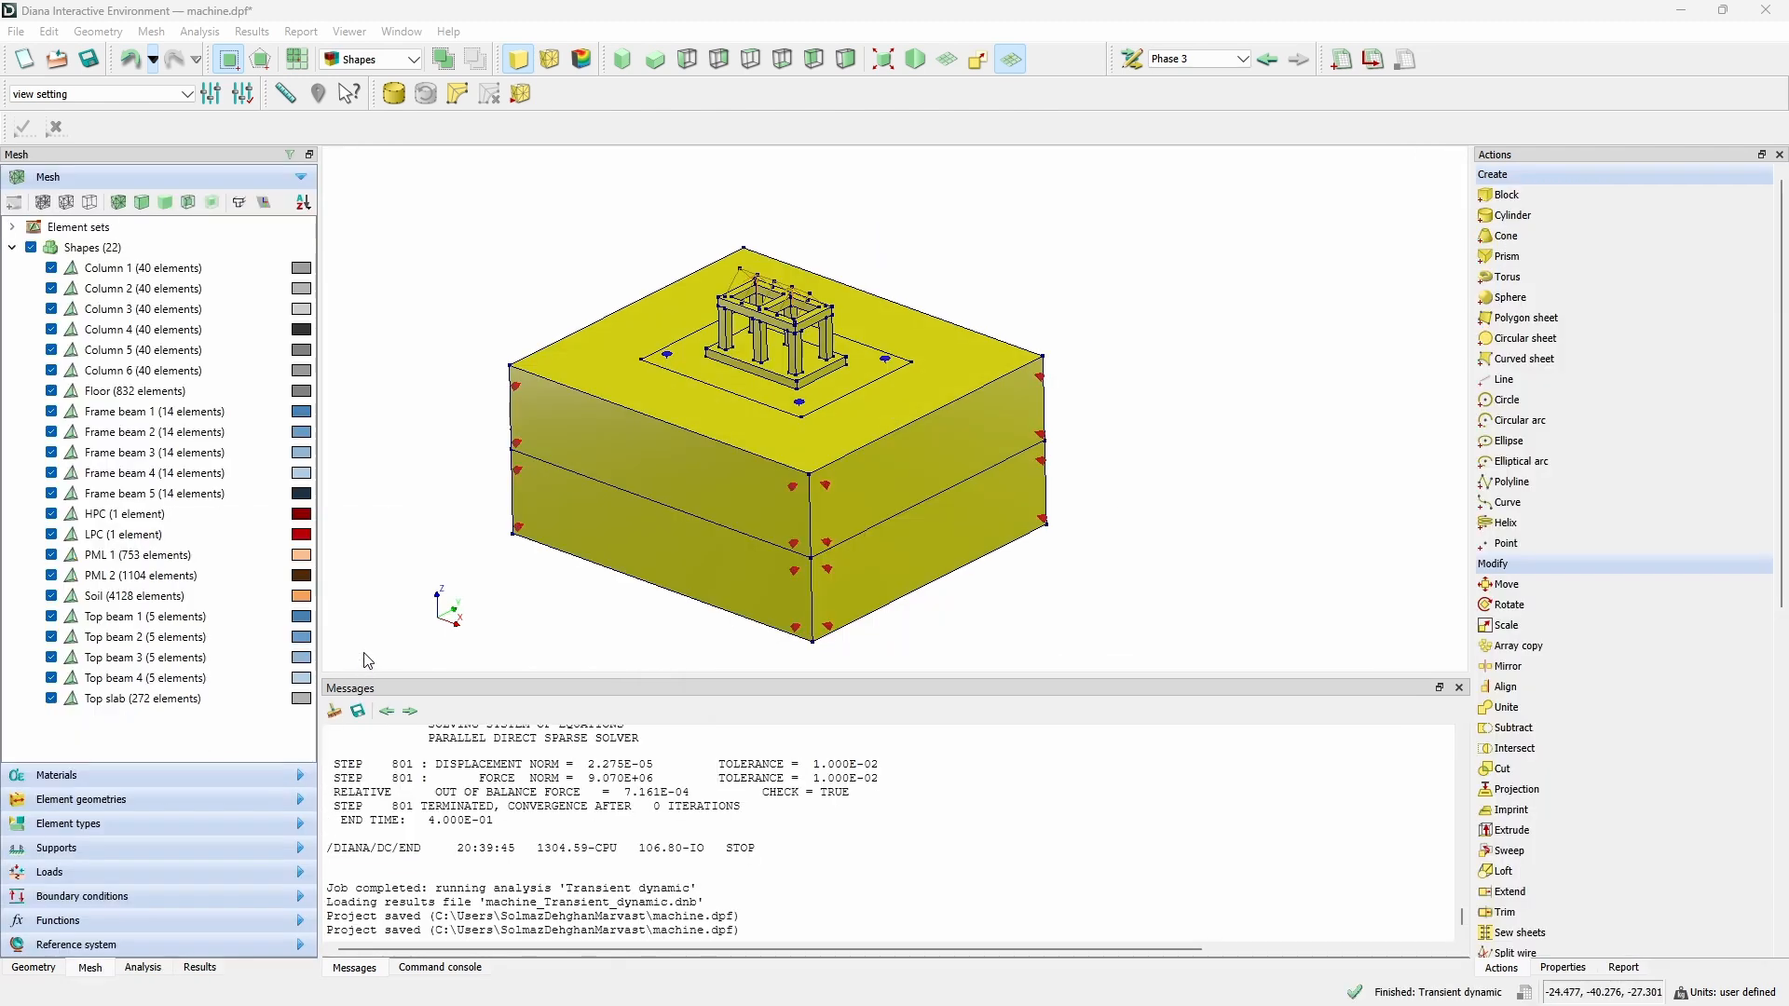
Show the Eigenvalue analysis results and list the available mode cases.
{"action": "left_click", "coordinate": [200, 969]}
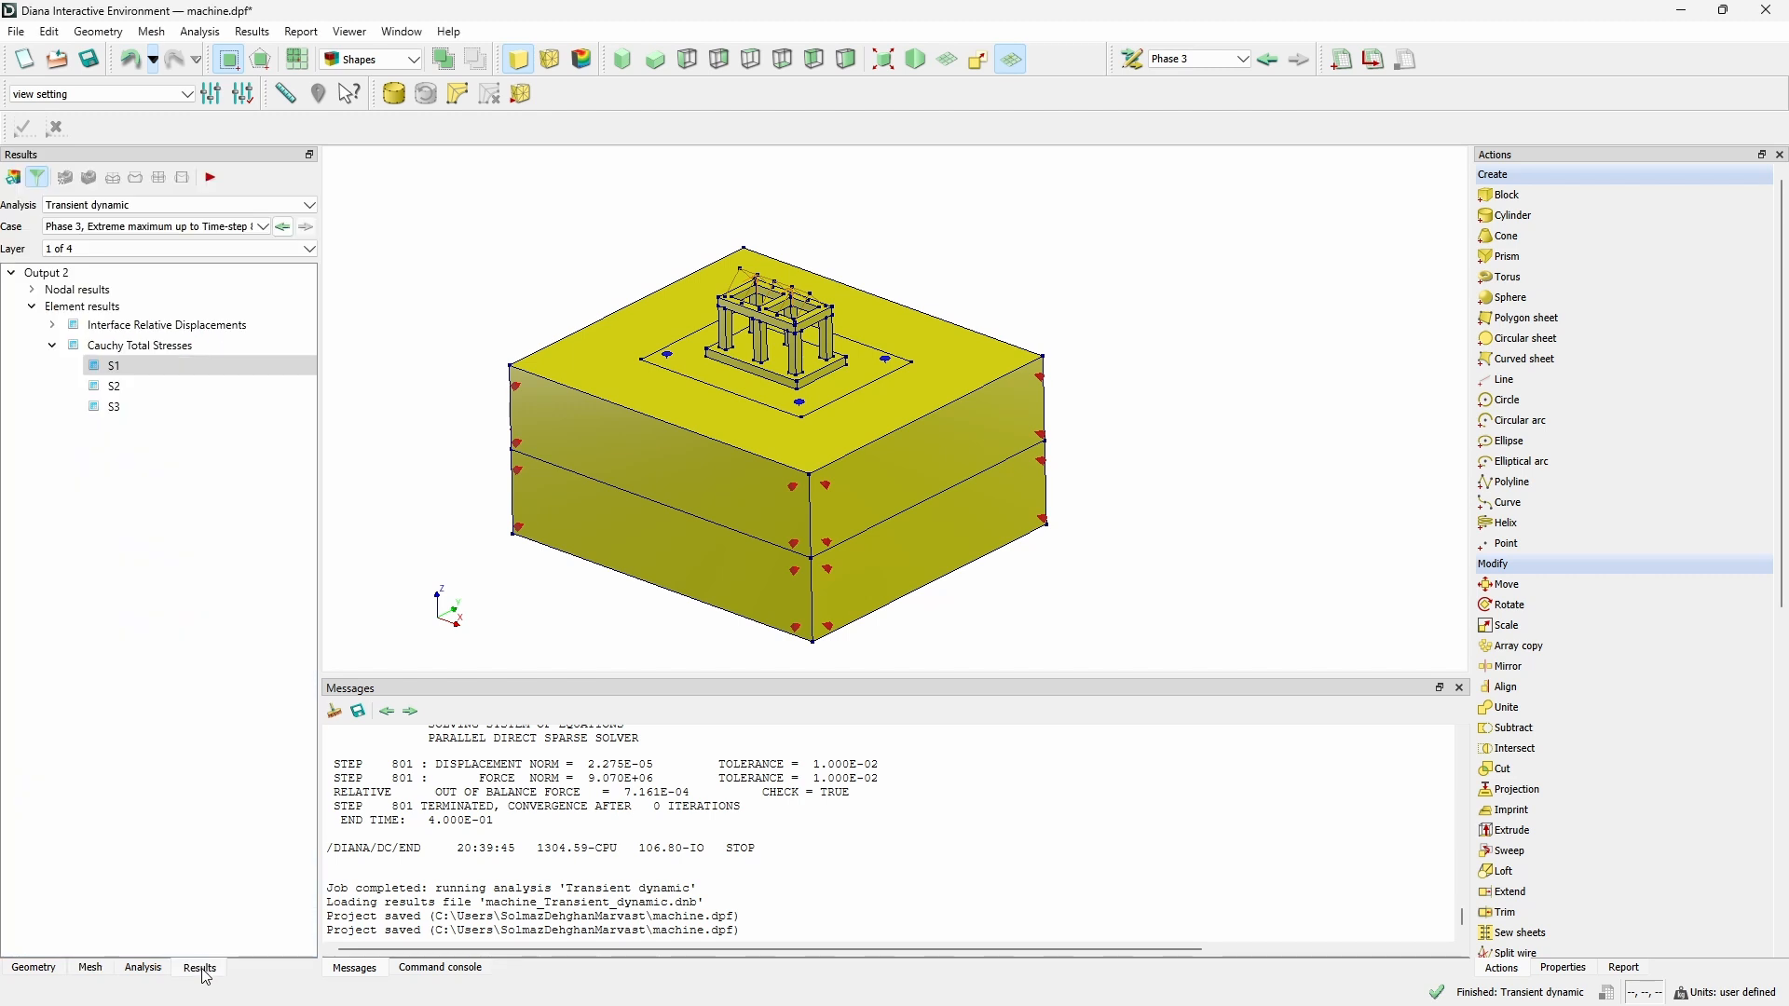
{"action": "left_click", "coordinate": [159, 205]}
{"action": "left_click", "coordinate": [115, 235]}
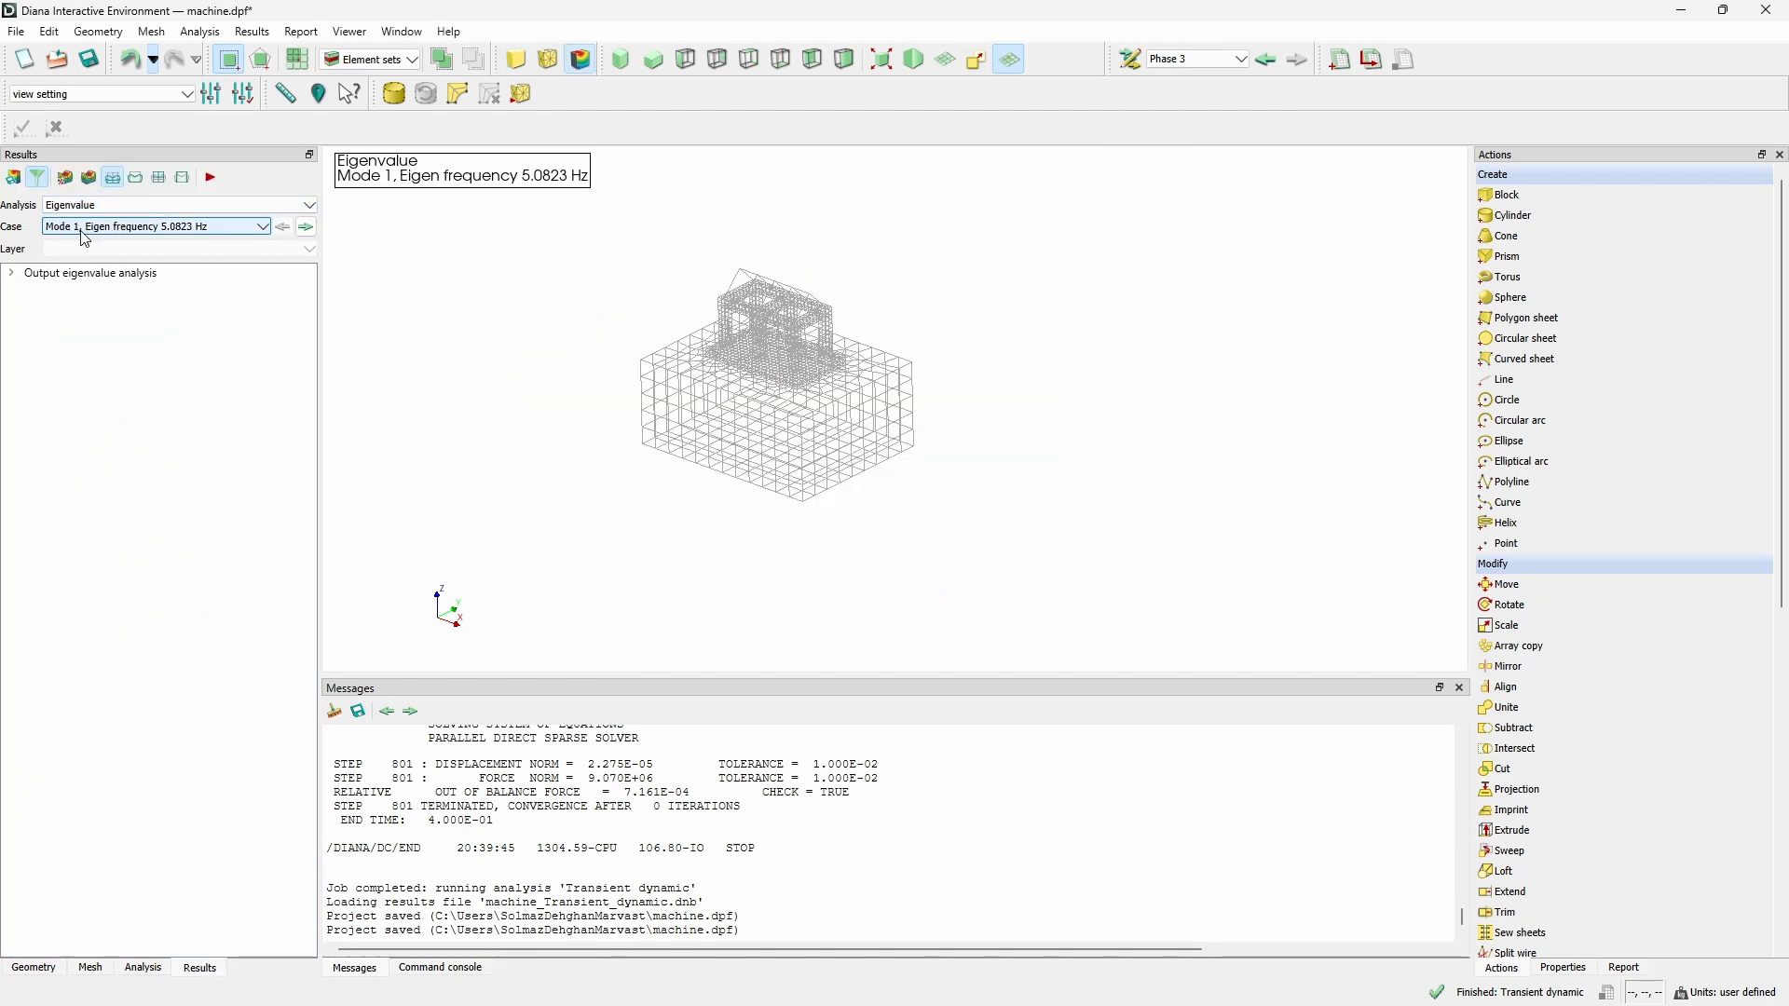
{"action": "left_click", "coordinate": [154, 232]}
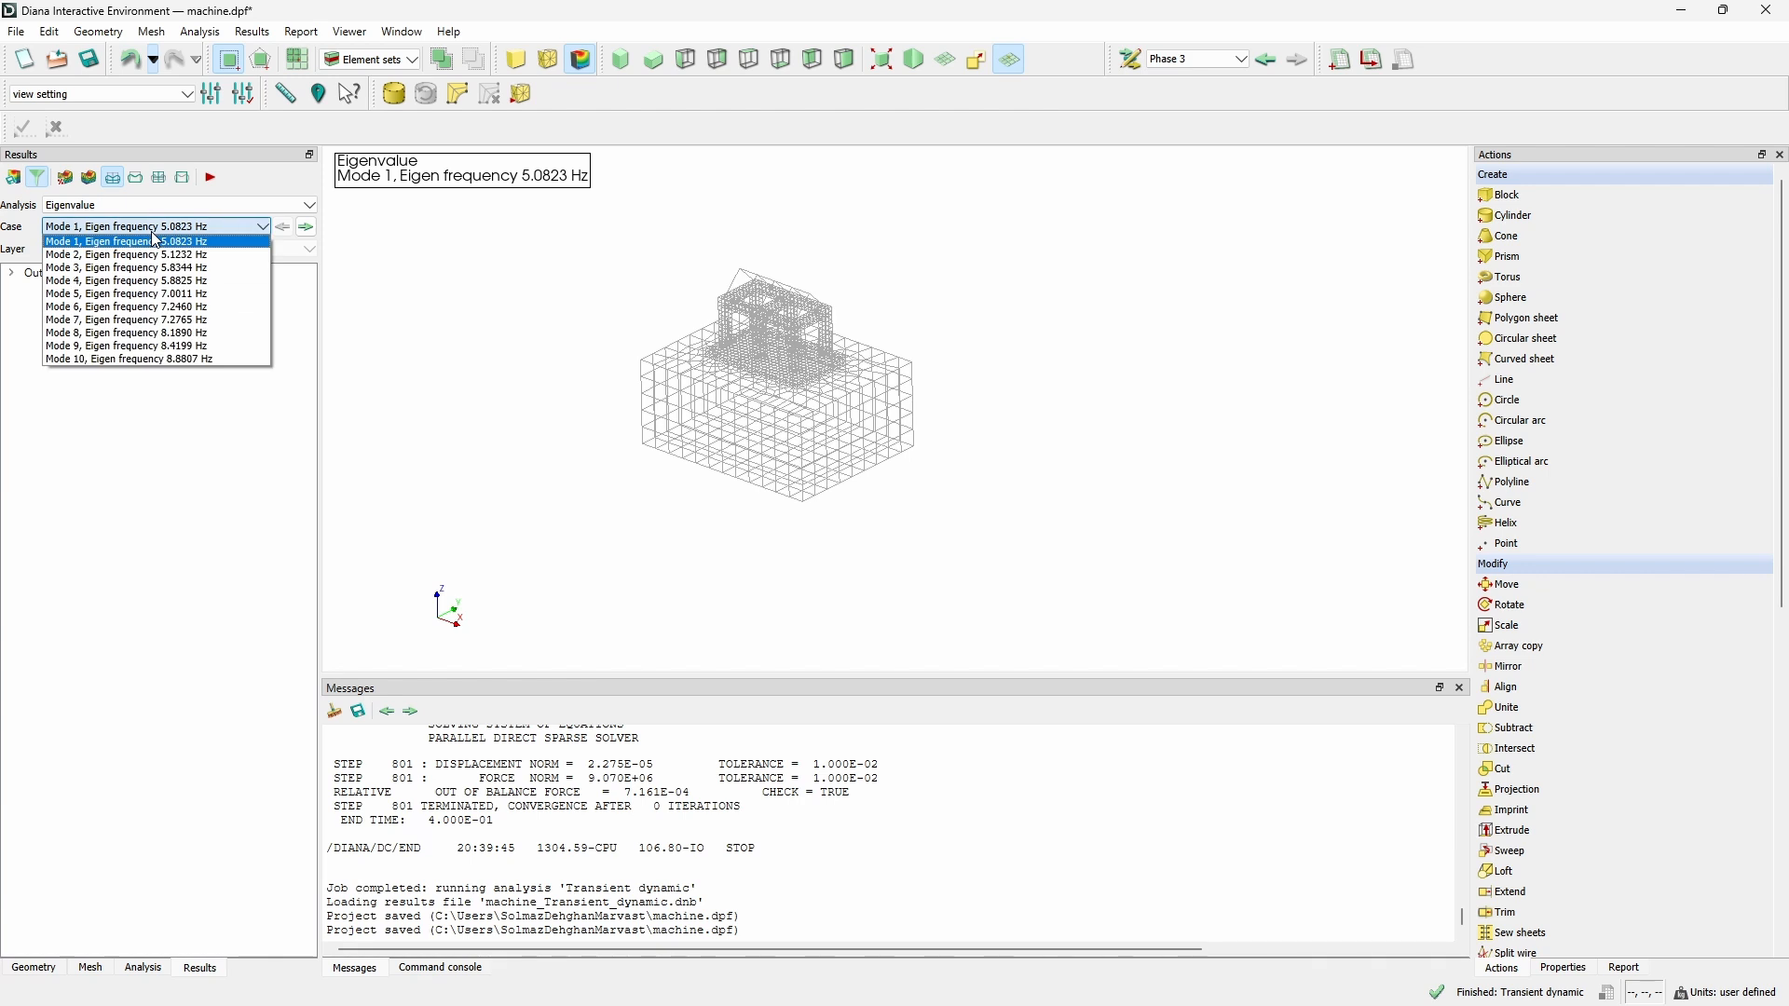
Show the total displacement DtXYZ contours for Mode 1 of the Eigenvalue analysis and bring the model closer.
{"action": "left_click", "coordinate": [156, 241]}
{"action": "left_click", "coordinate": [11, 272]}
{"action": "left_click", "coordinate": [32, 290]}
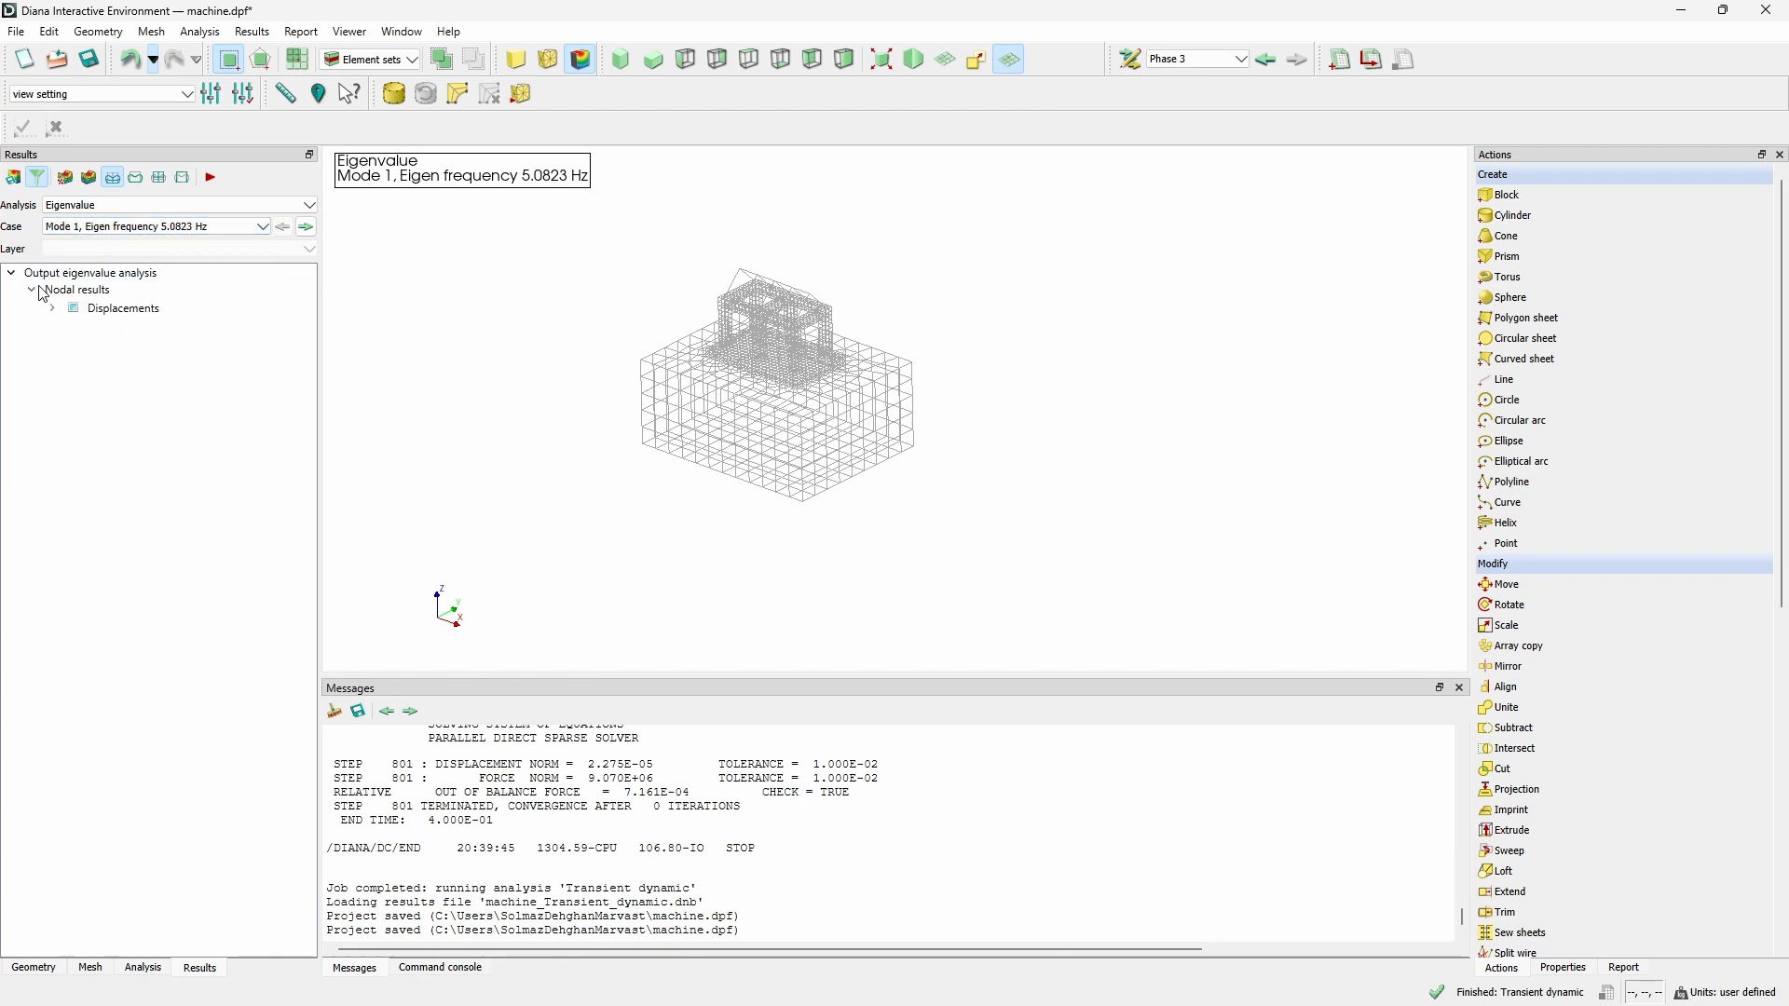
{"action": "left_click", "coordinate": [51, 311]}
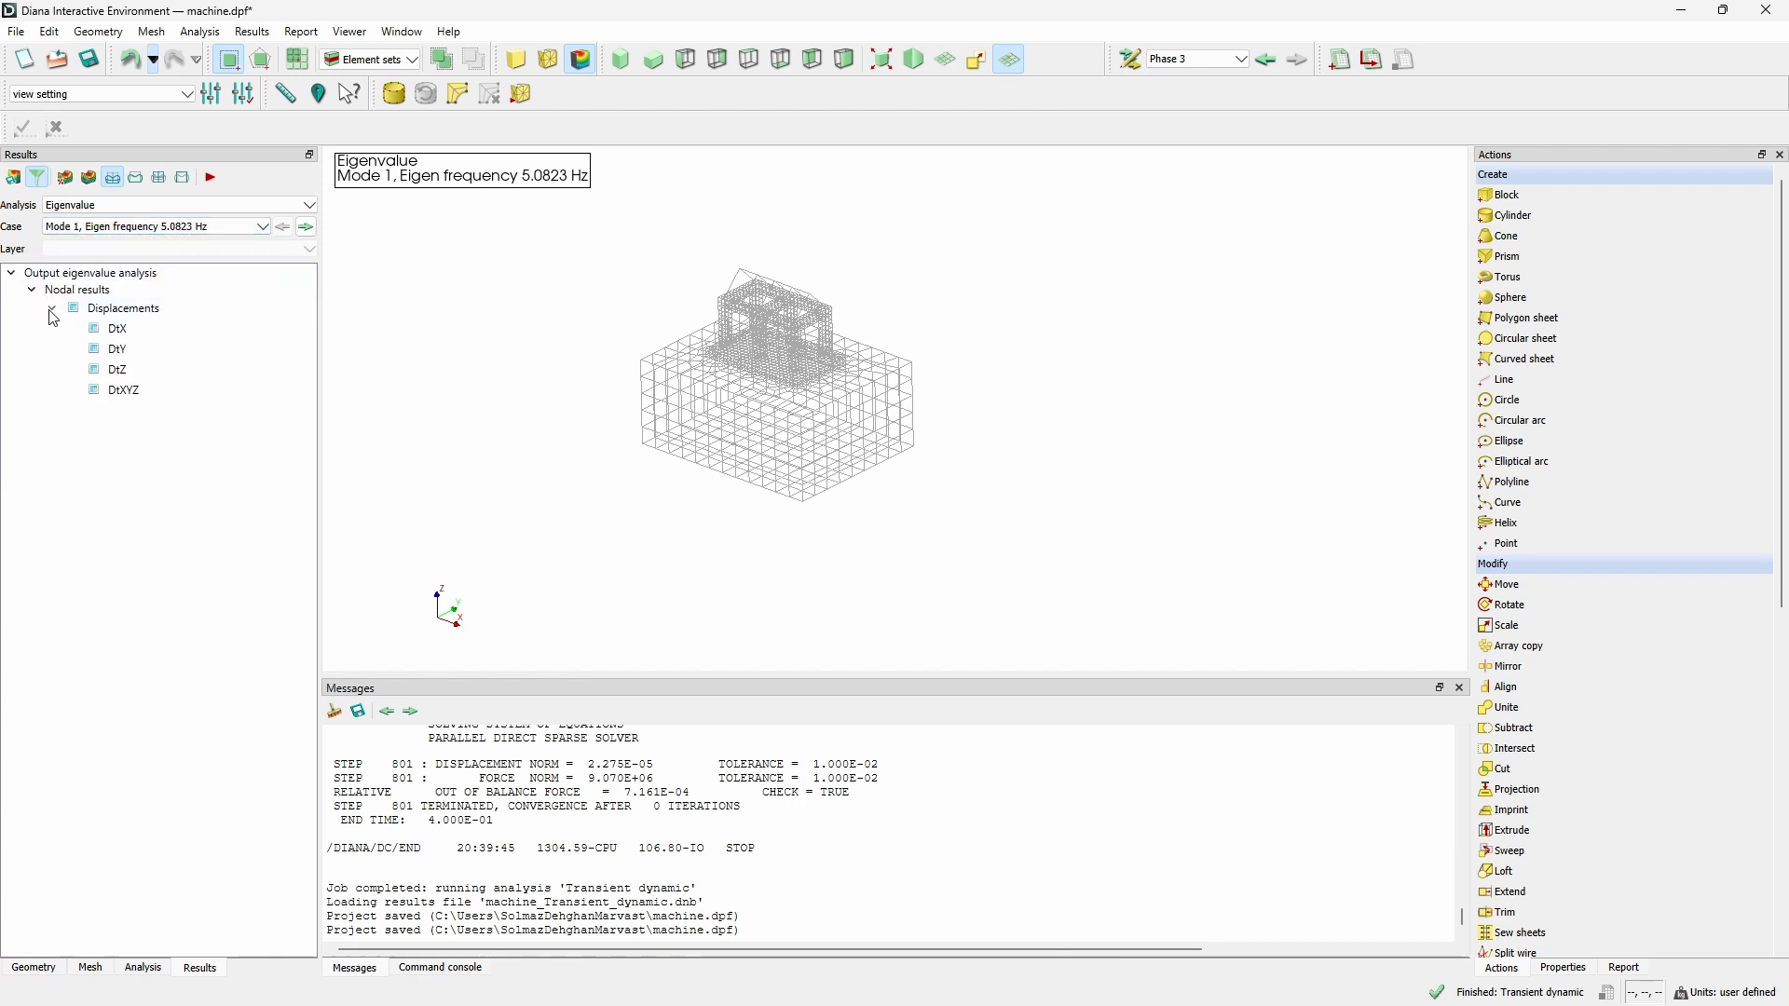
{"action": "left_click", "coordinate": [124, 391]}
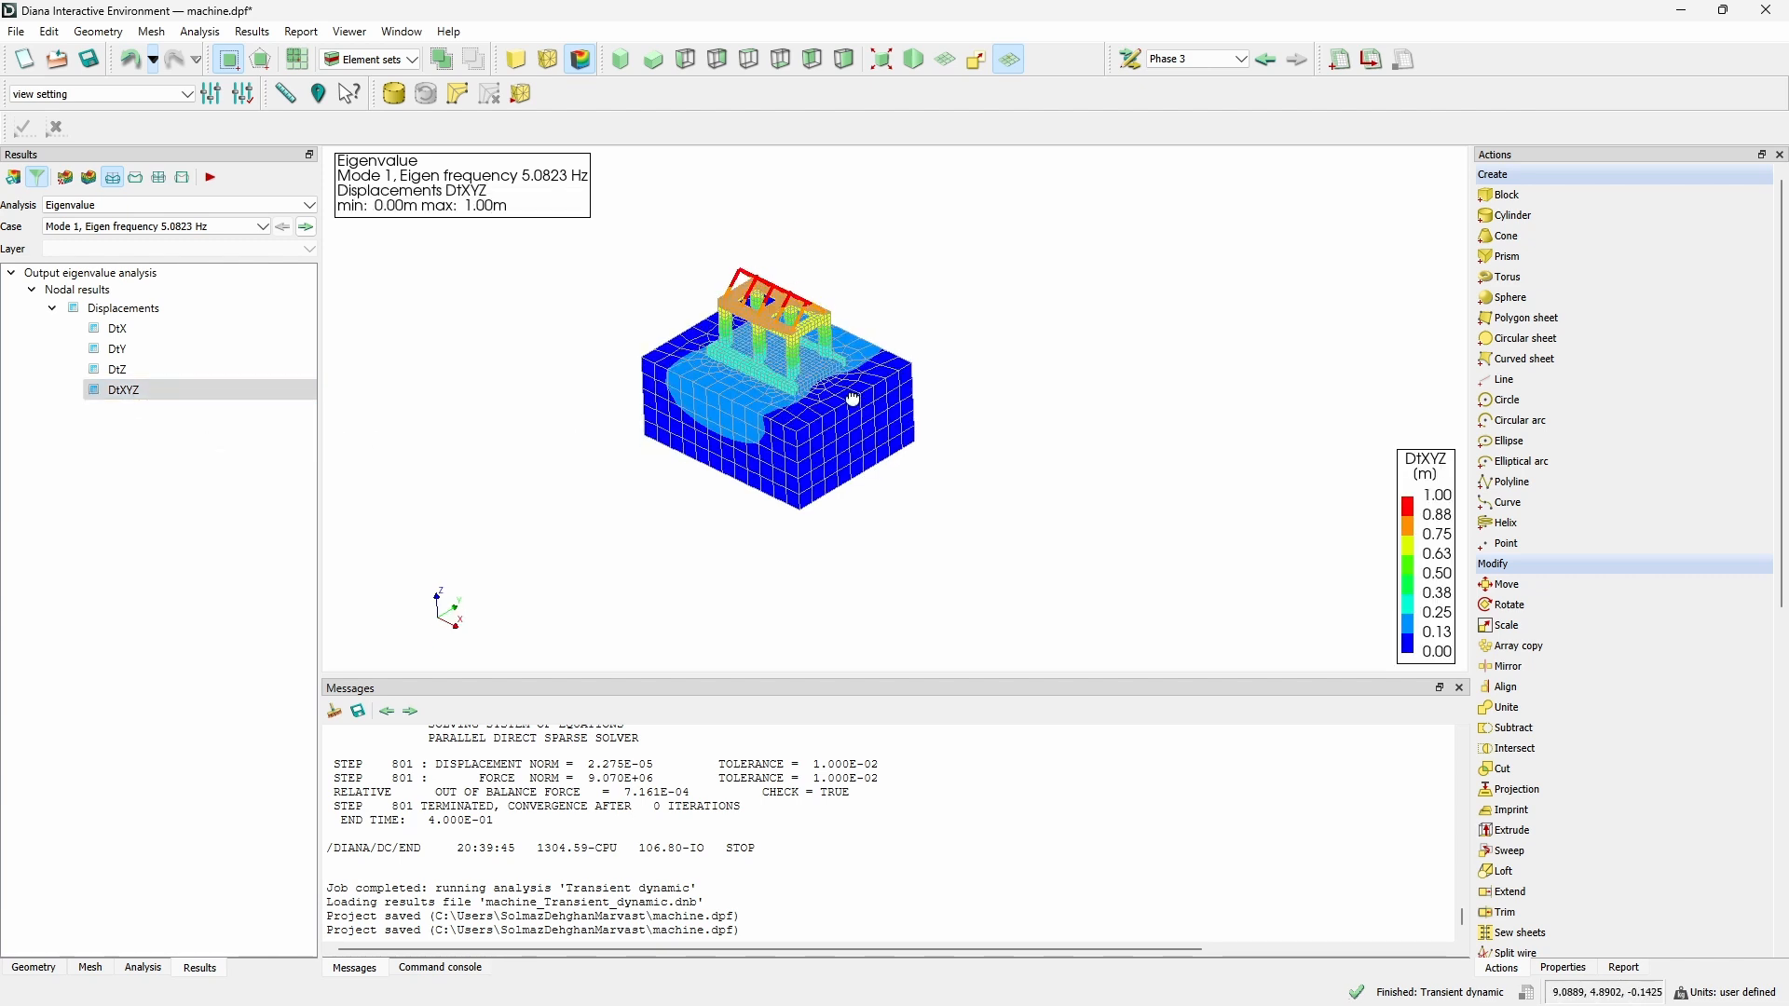
{"action": "scroll", "coordinate": [741, 280], "scroll_direction": "up", "scroll_amount": 2}
{"action": "middle_click_drag", "start_coordinate": [775, 462], "coordinate": [772, 399]}
Go through the DtXYZ displacement contours of the following eigenmodes, from Mode 2 up to Mode 8.
{"action": "left_click", "coordinate": [305, 226]}
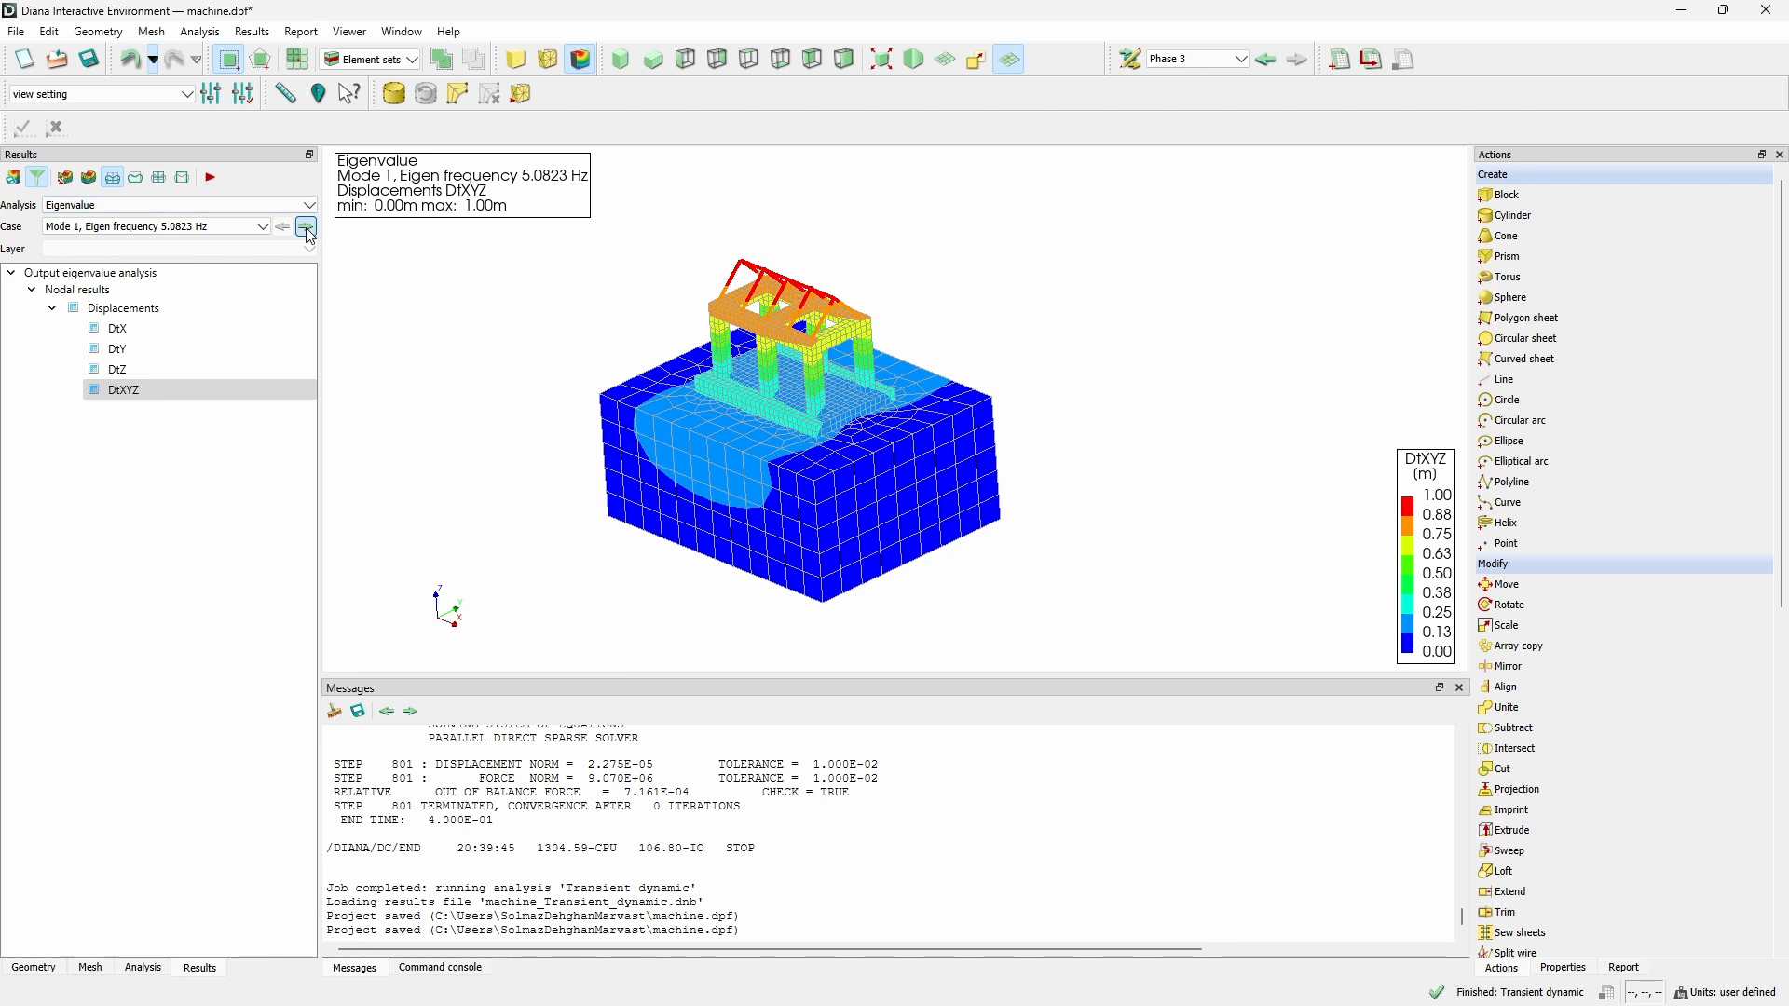
{"action": "left_click", "coordinate": [306, 226]}
{"action": "left_click", "coordinate": [306, 227]}
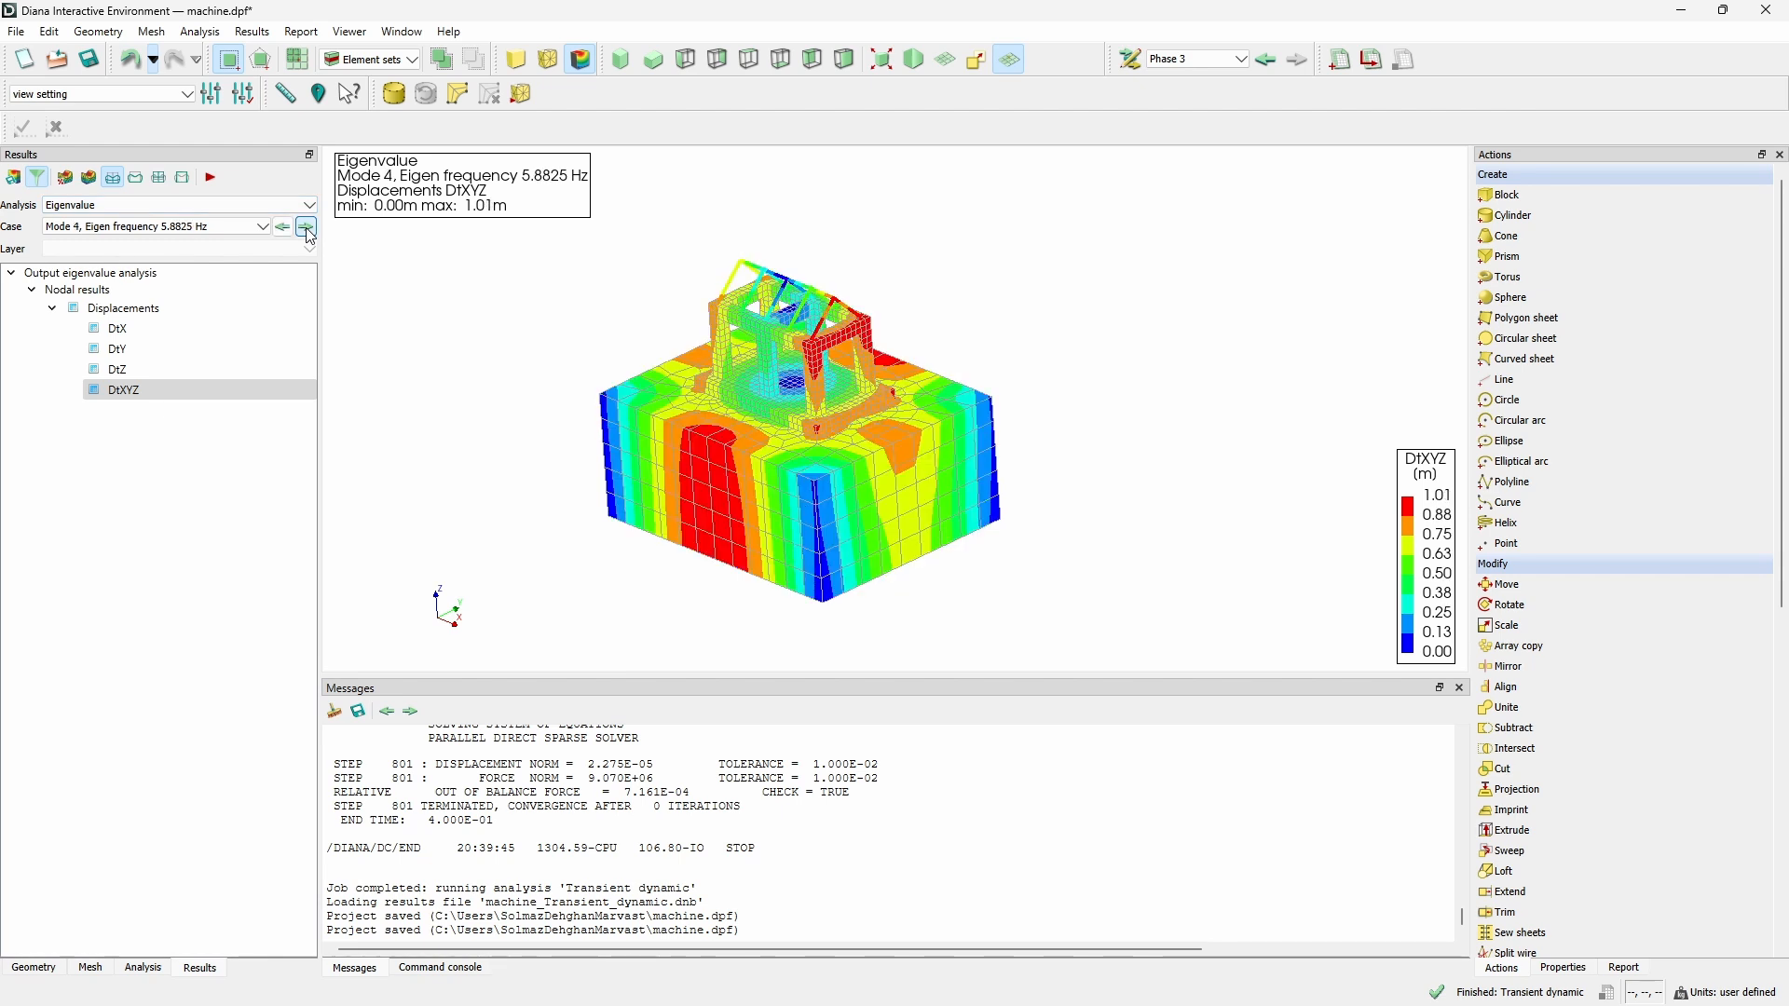
{"action": "left_click", "coordinate": [307, 227]}
{"action": "left_click", "coordinate": [307, 228]}
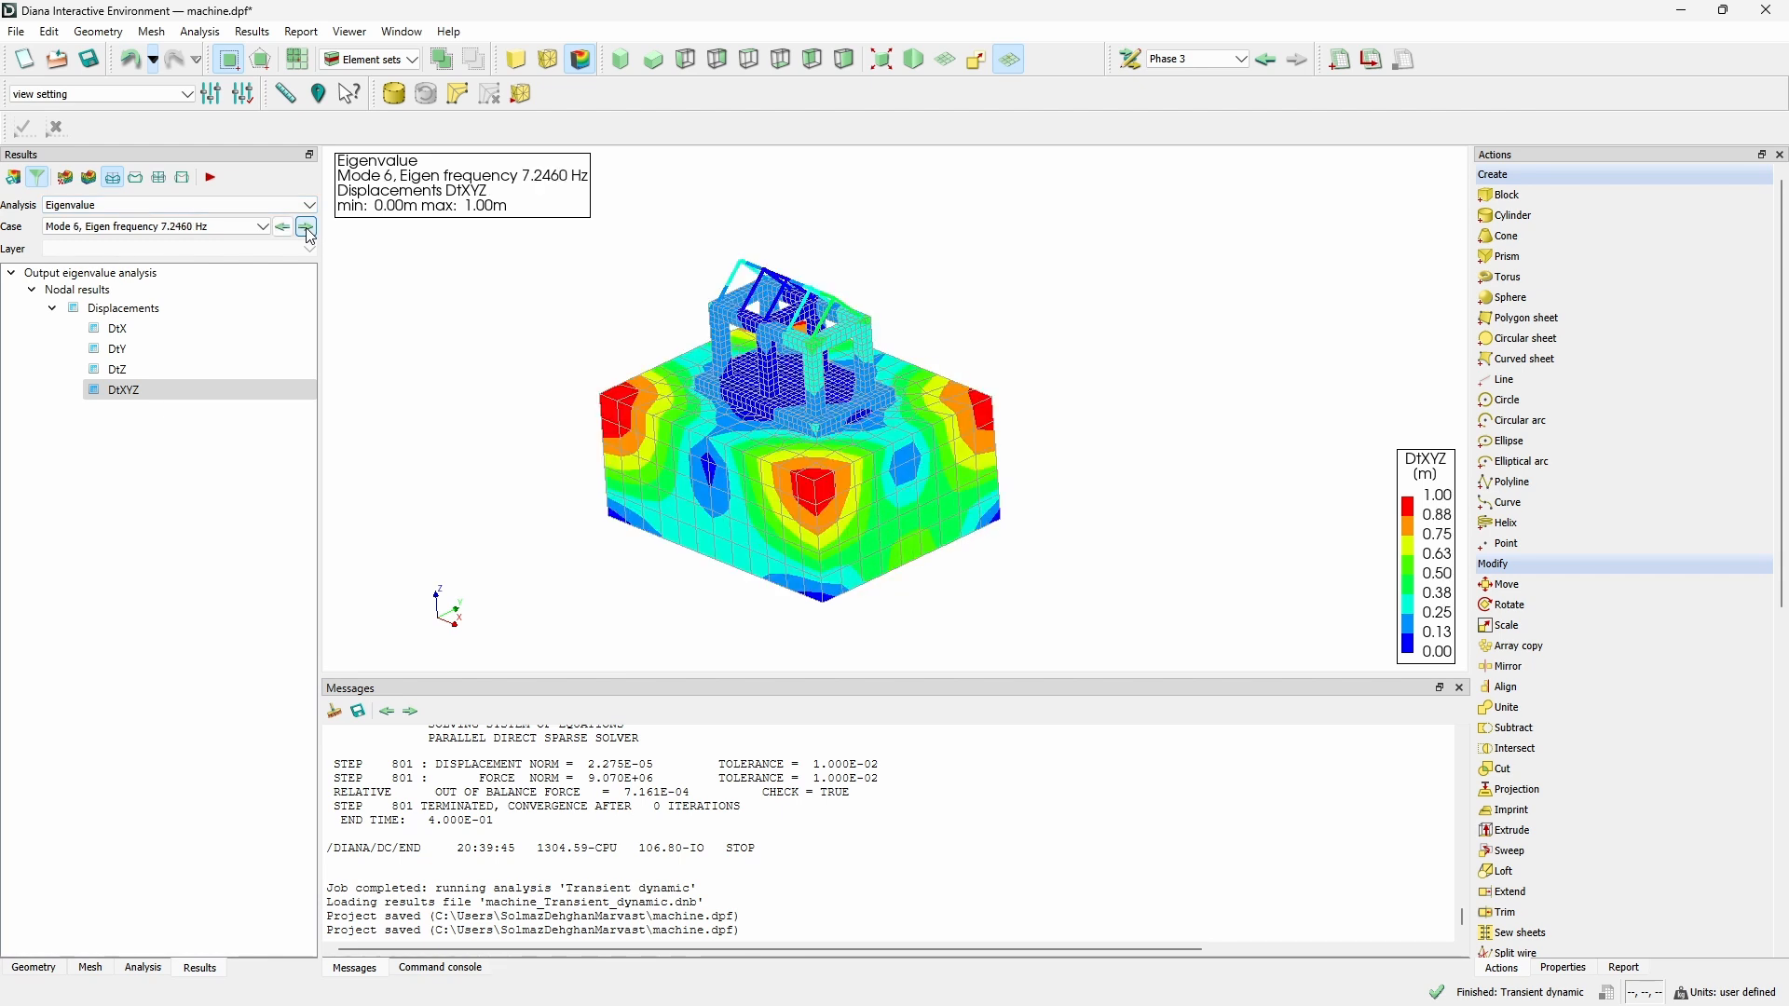
{"action": "left_click", "coordinate": [306, 227]}
{"action": "left_click", "coordinate": [306, 227]}
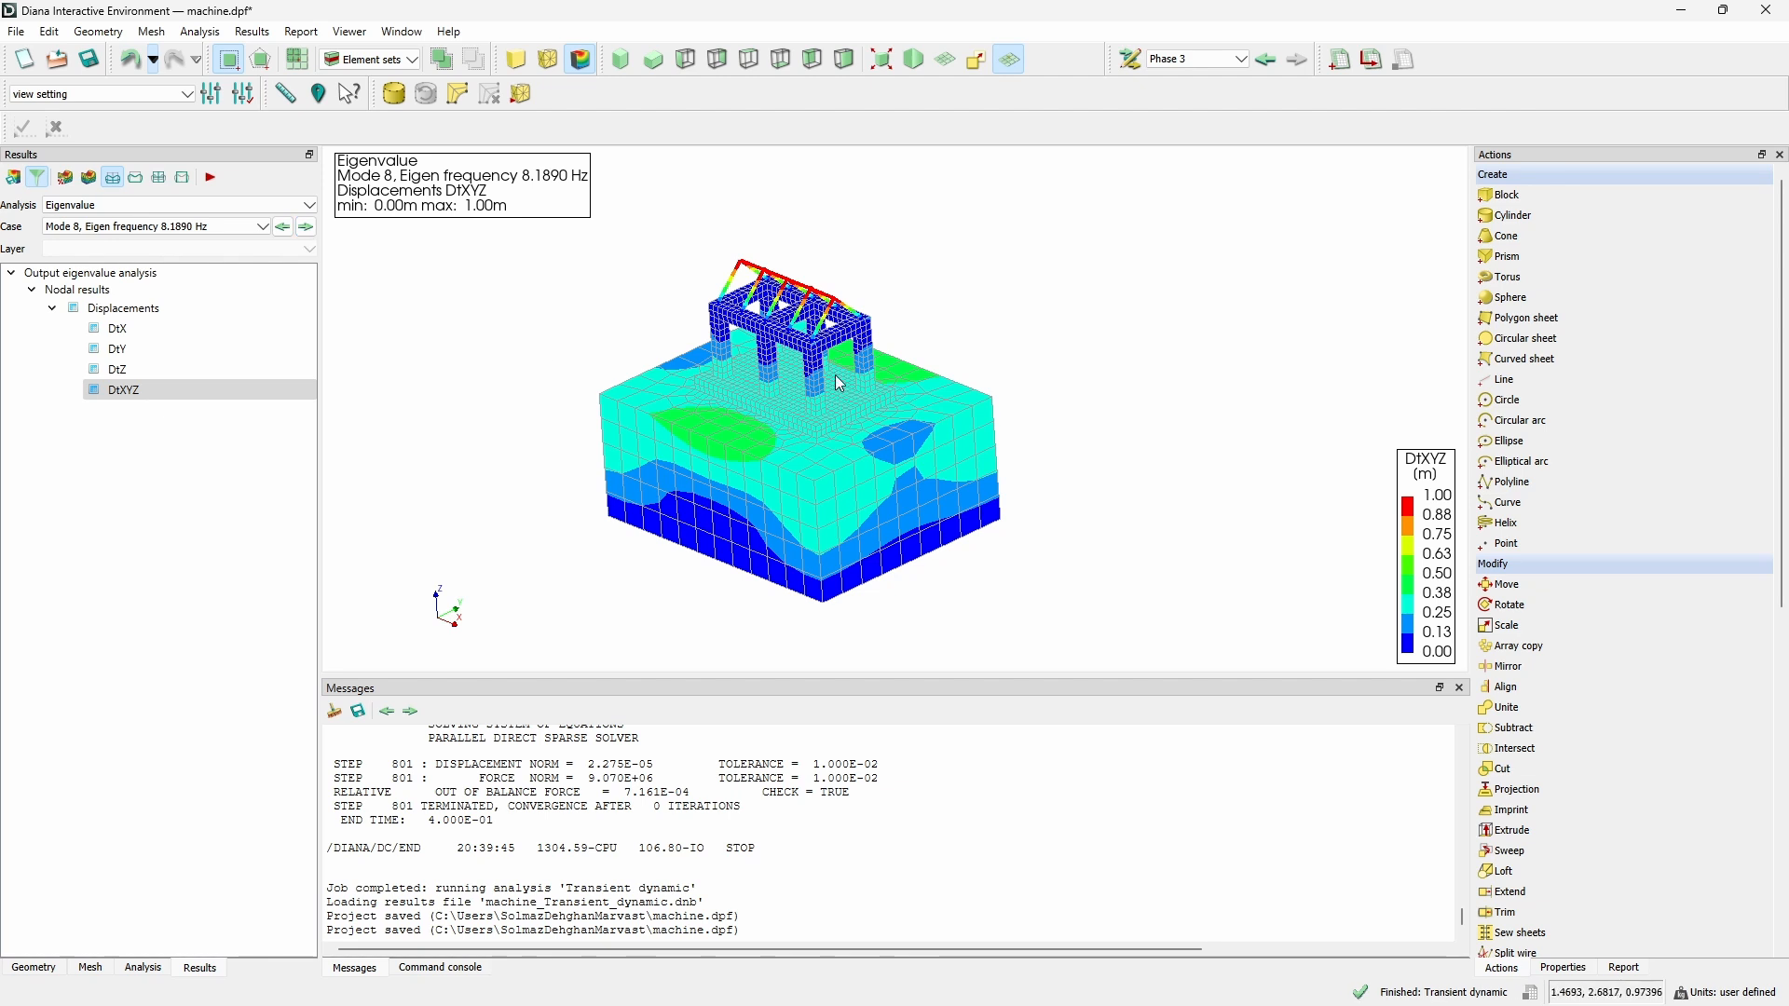
Switch the results to the Transient dynamic analysis and show the Cauchy total stress SXX for Phase 1.
{"action": "left_click", "coordinate": [194, 204]}
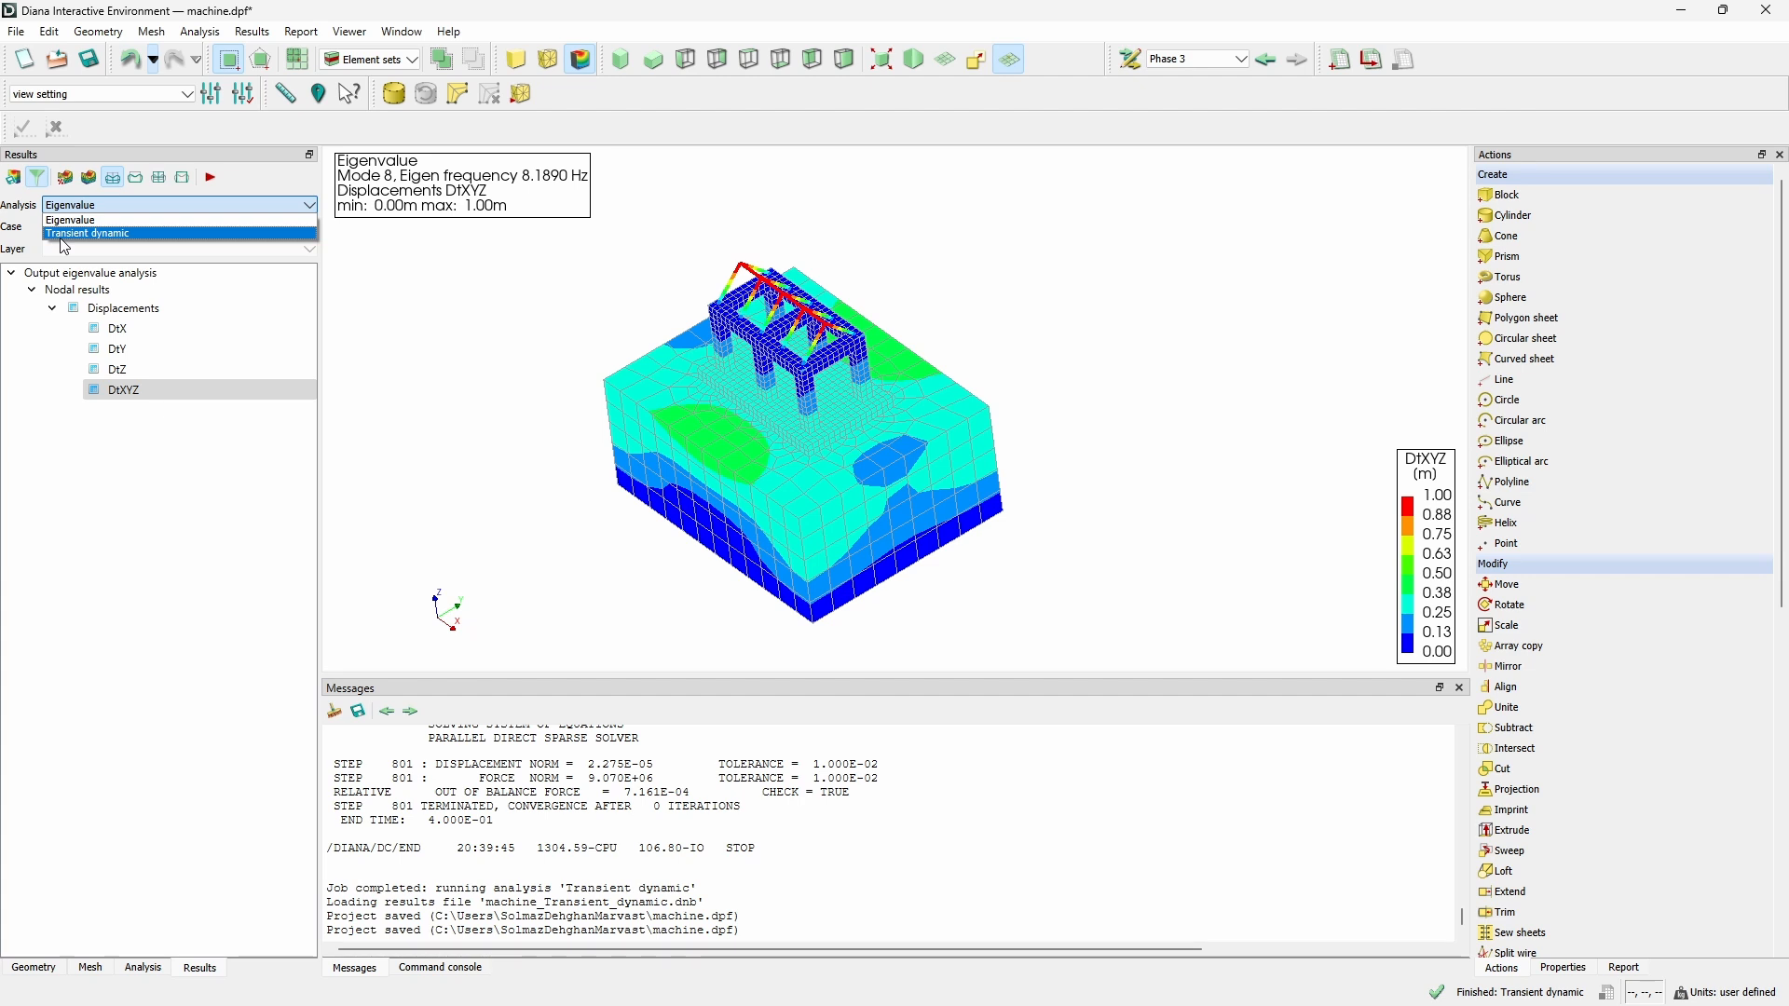
{"action": "left_click", "coordinate": [120, 235]}
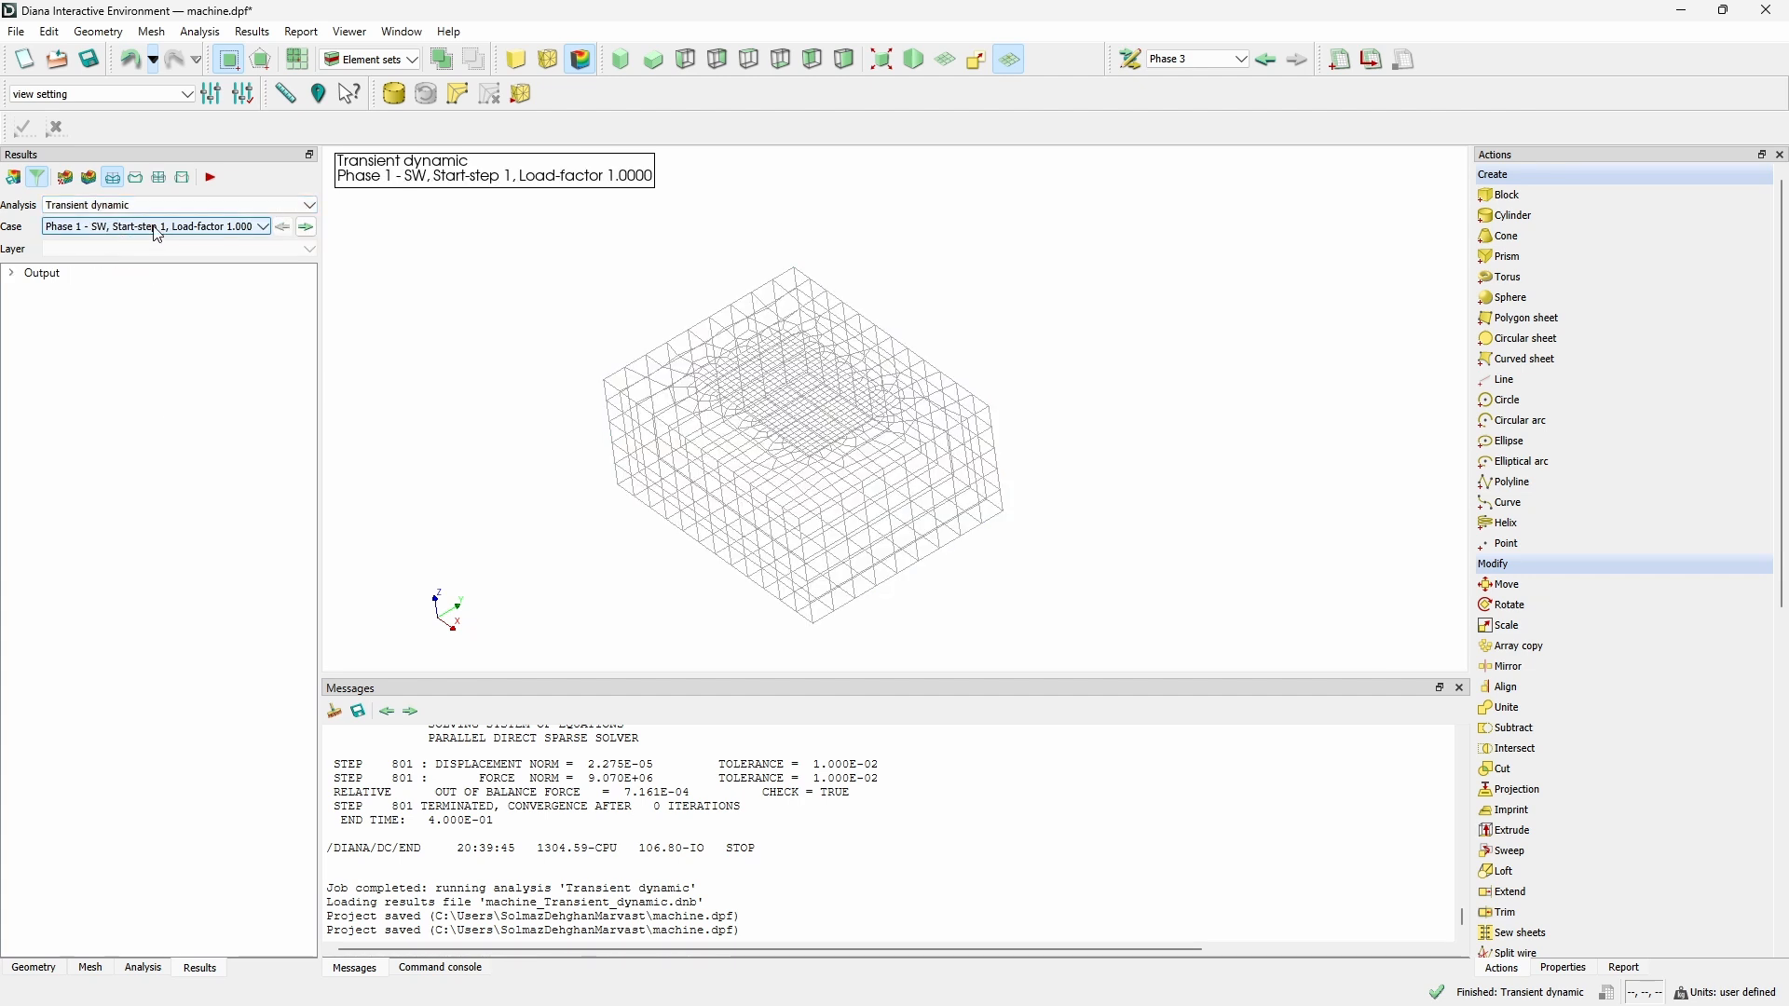
{"action": "left_click", "coordinate": [11, 273]}
{"action": "left_click", "coordinate": [32, 307]}
{"action": "left_click", "coordinate": [52, 346]}
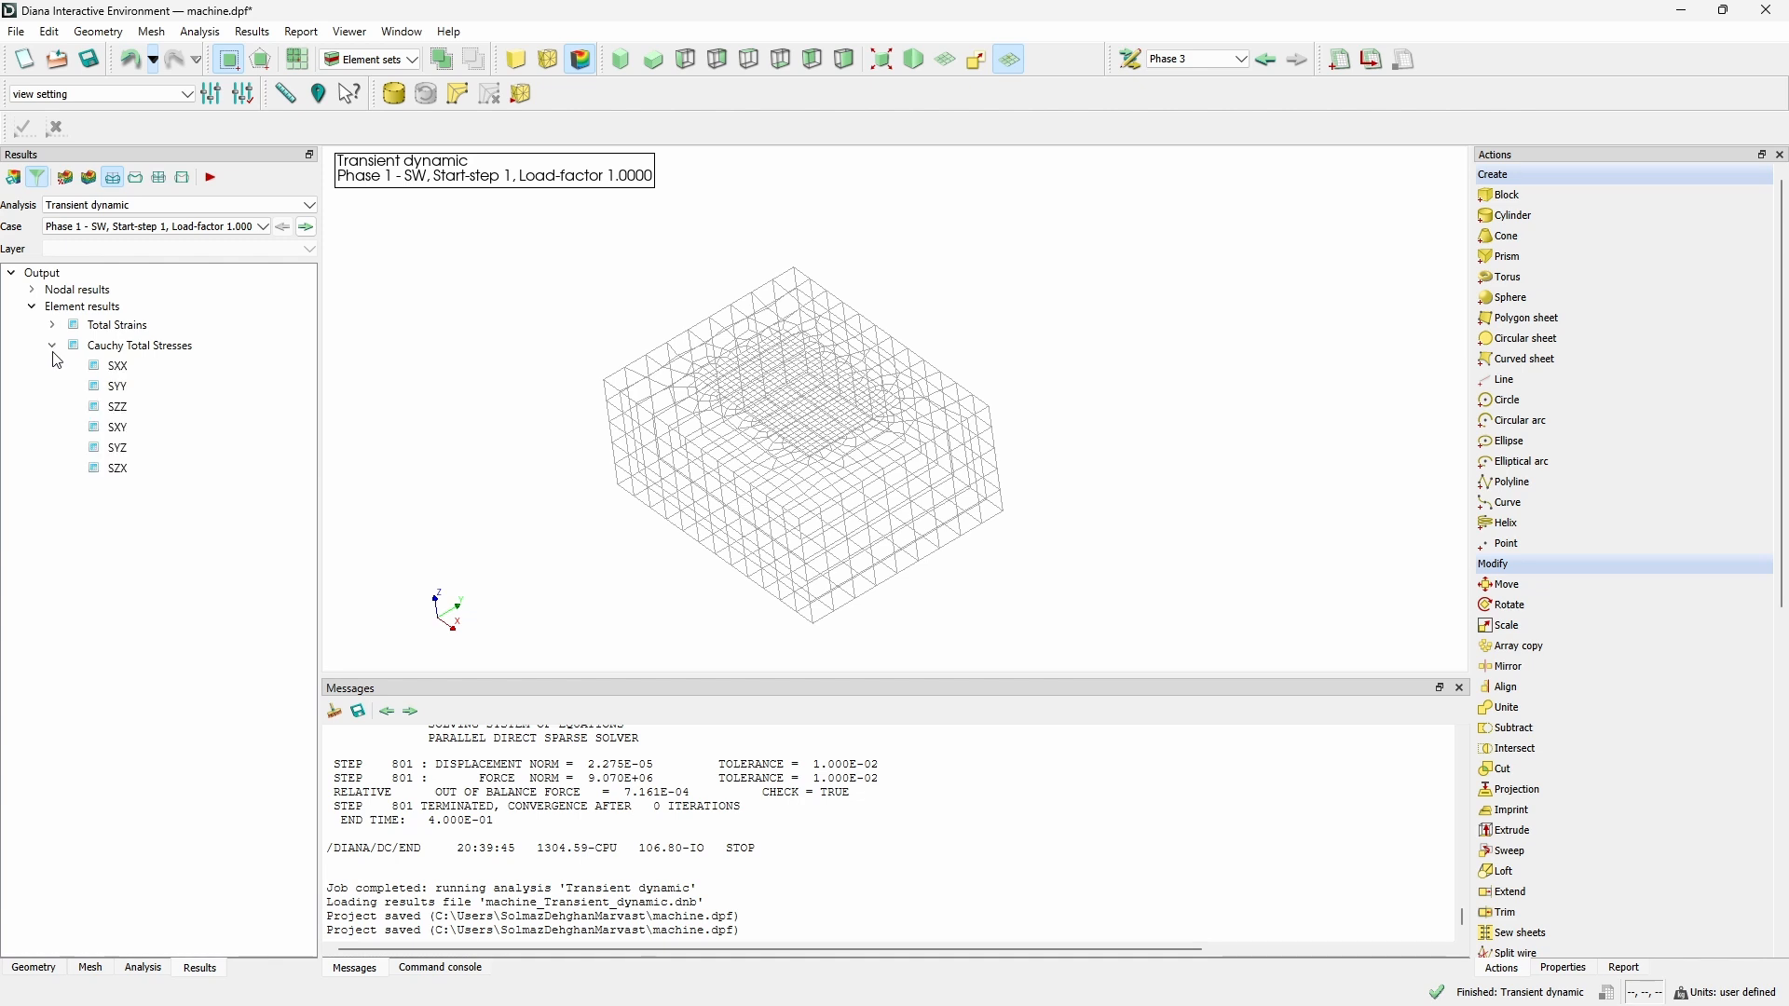
{"action": "left_click", "coordinate": [146, 373]}
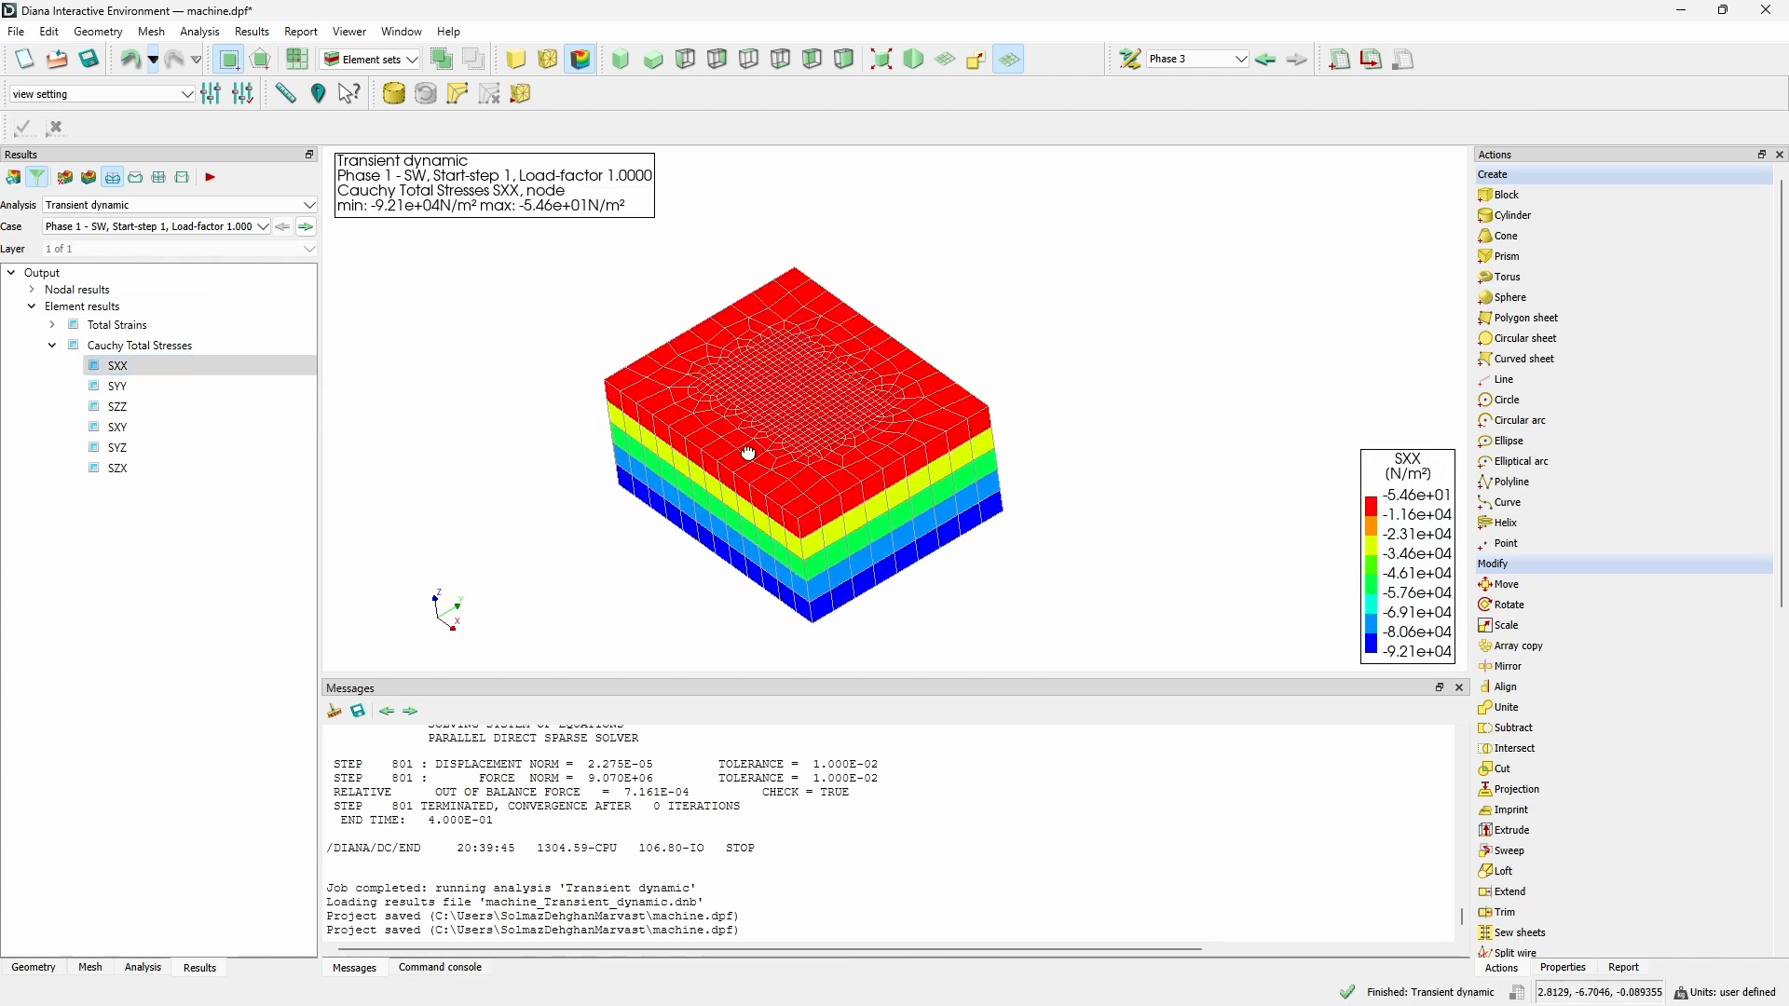
{"action": "middle_click_drag", "start_coordinate": [746, 451], "coordinate": [784, 411]}
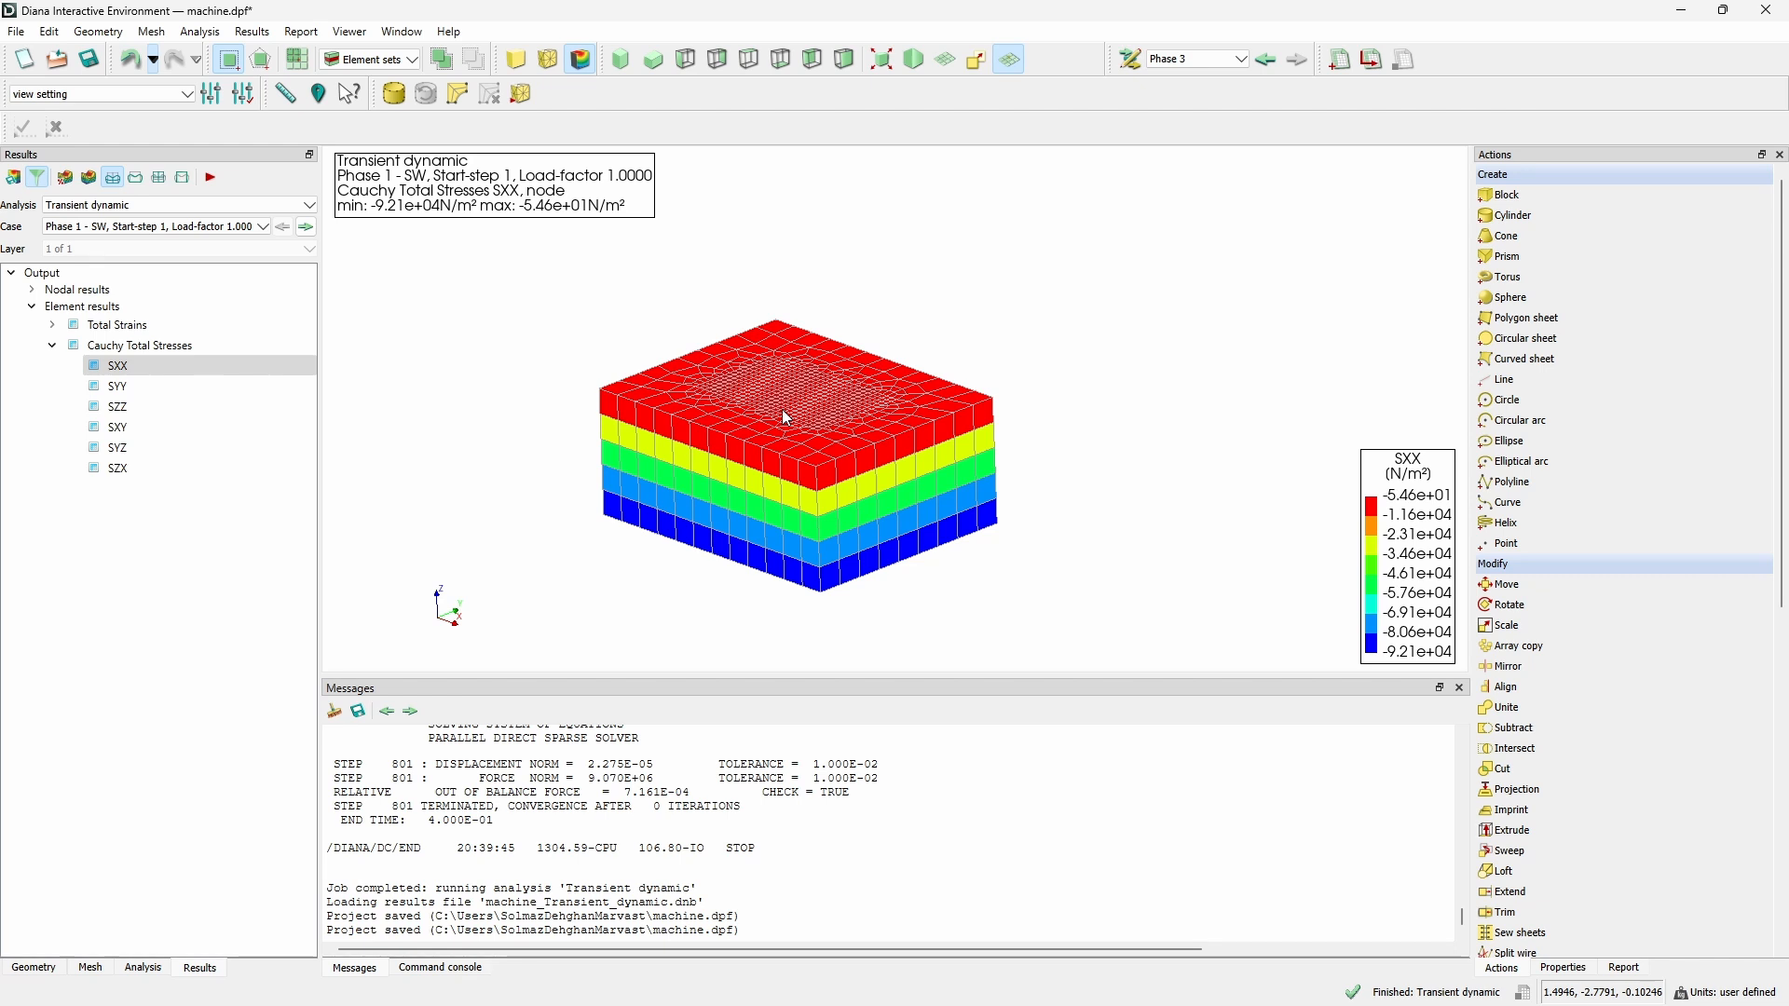
{"action": "middle_click_drag", "start_coordinate": [1019, 370], "coordinate": [964, 398]}
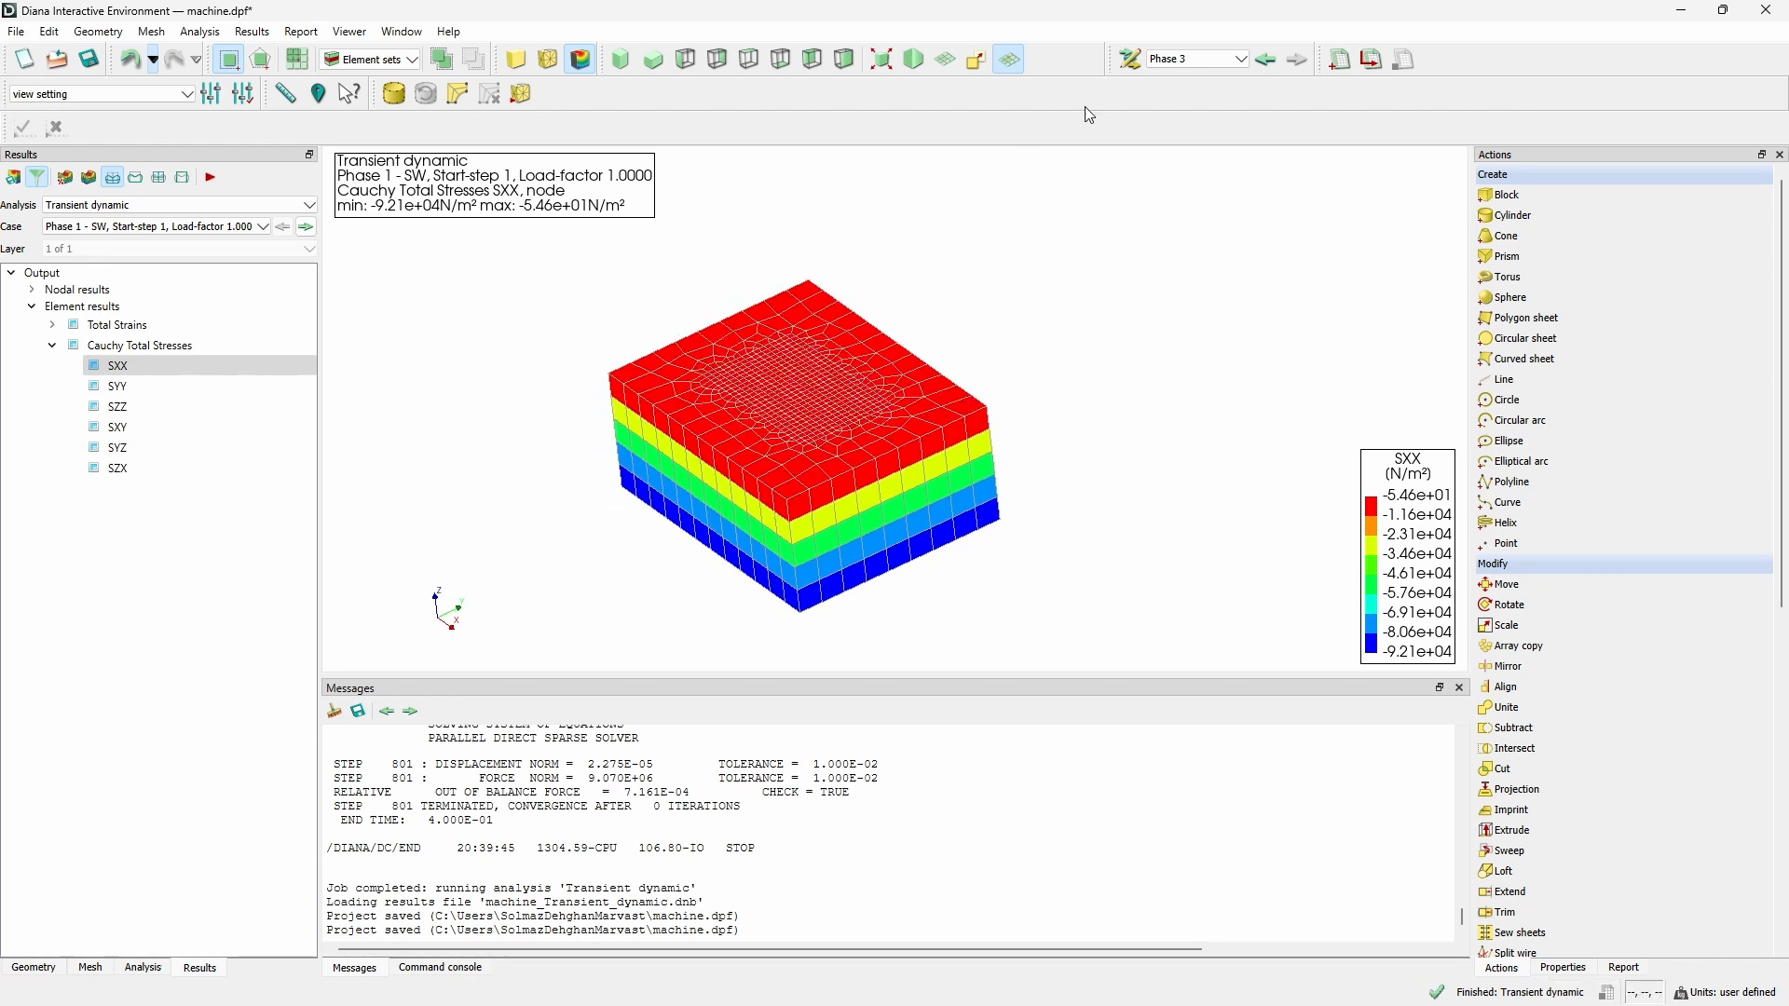
Show the Cauchy total stress components SYY and SZZ for Phase 1 and inspect the soil block.
{"action": "left_click", "coordinate": [119, 386]}
{"action": "left_click", "coordinate": [118, 407]}
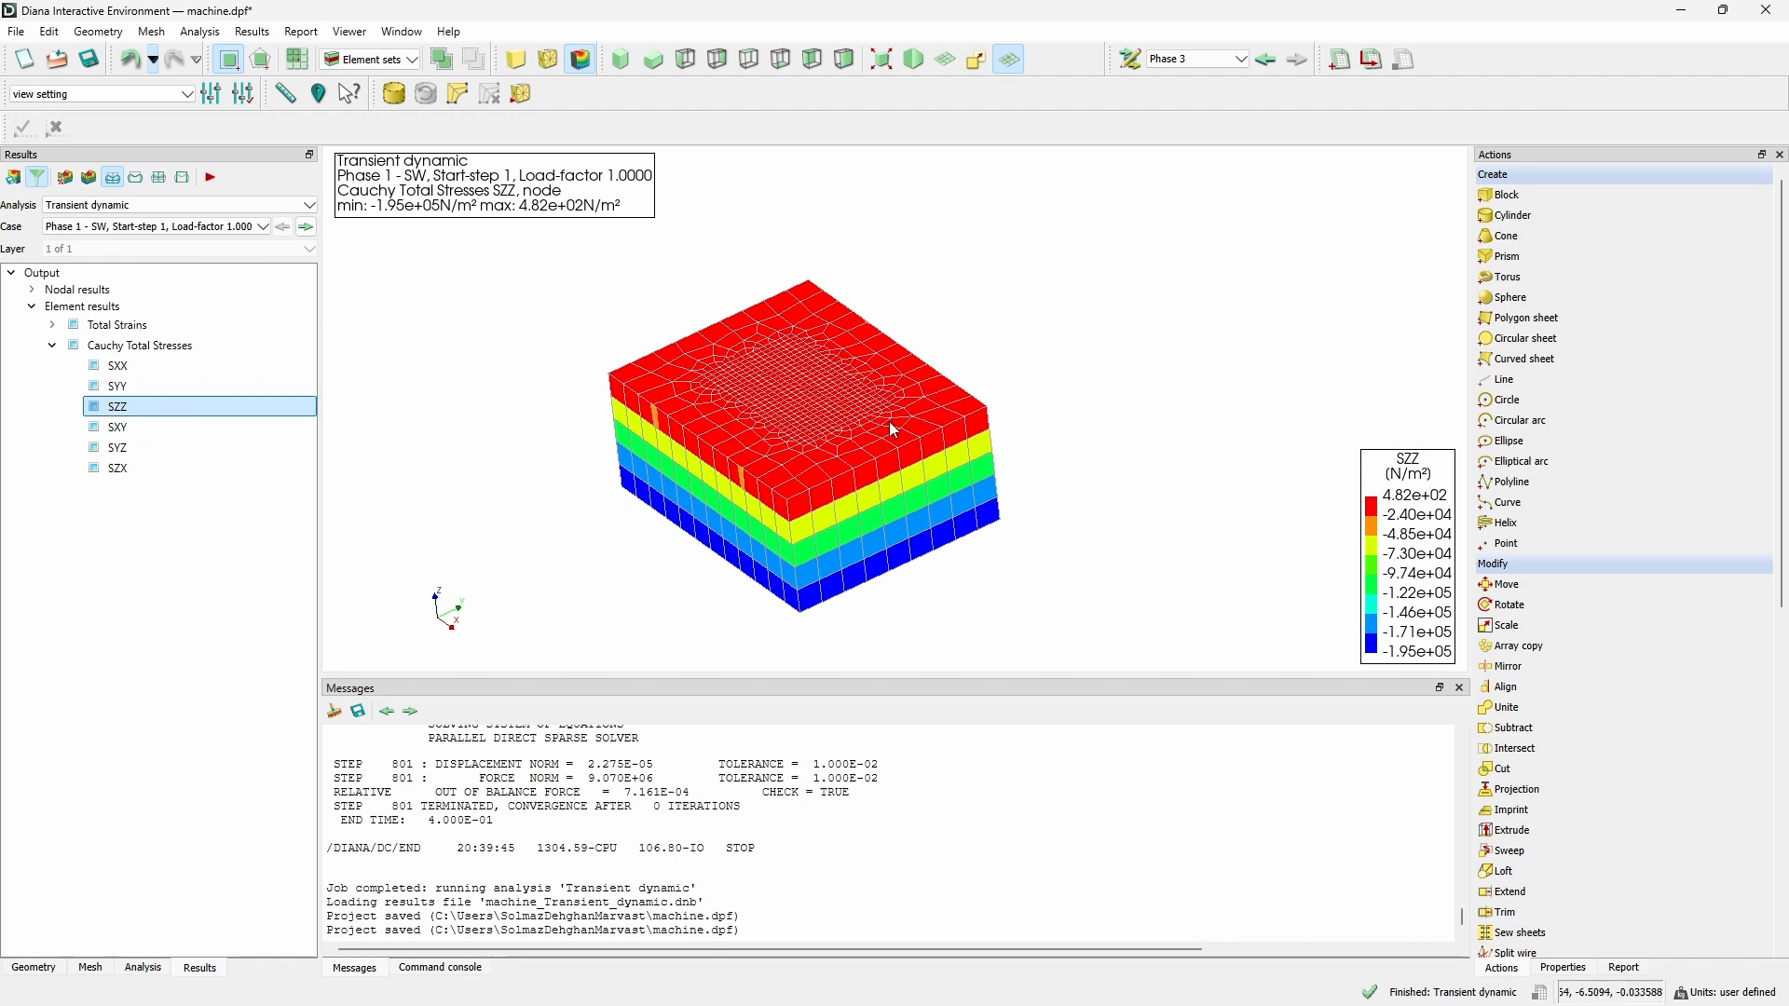
{"action": "middle_click_drag", "start_coordinate": [816, 583], "coordinate": [863, 540]}
{"action": "middle_click_drag", "start_coordinate": [797, 430], "coordinate": [764, 501]}
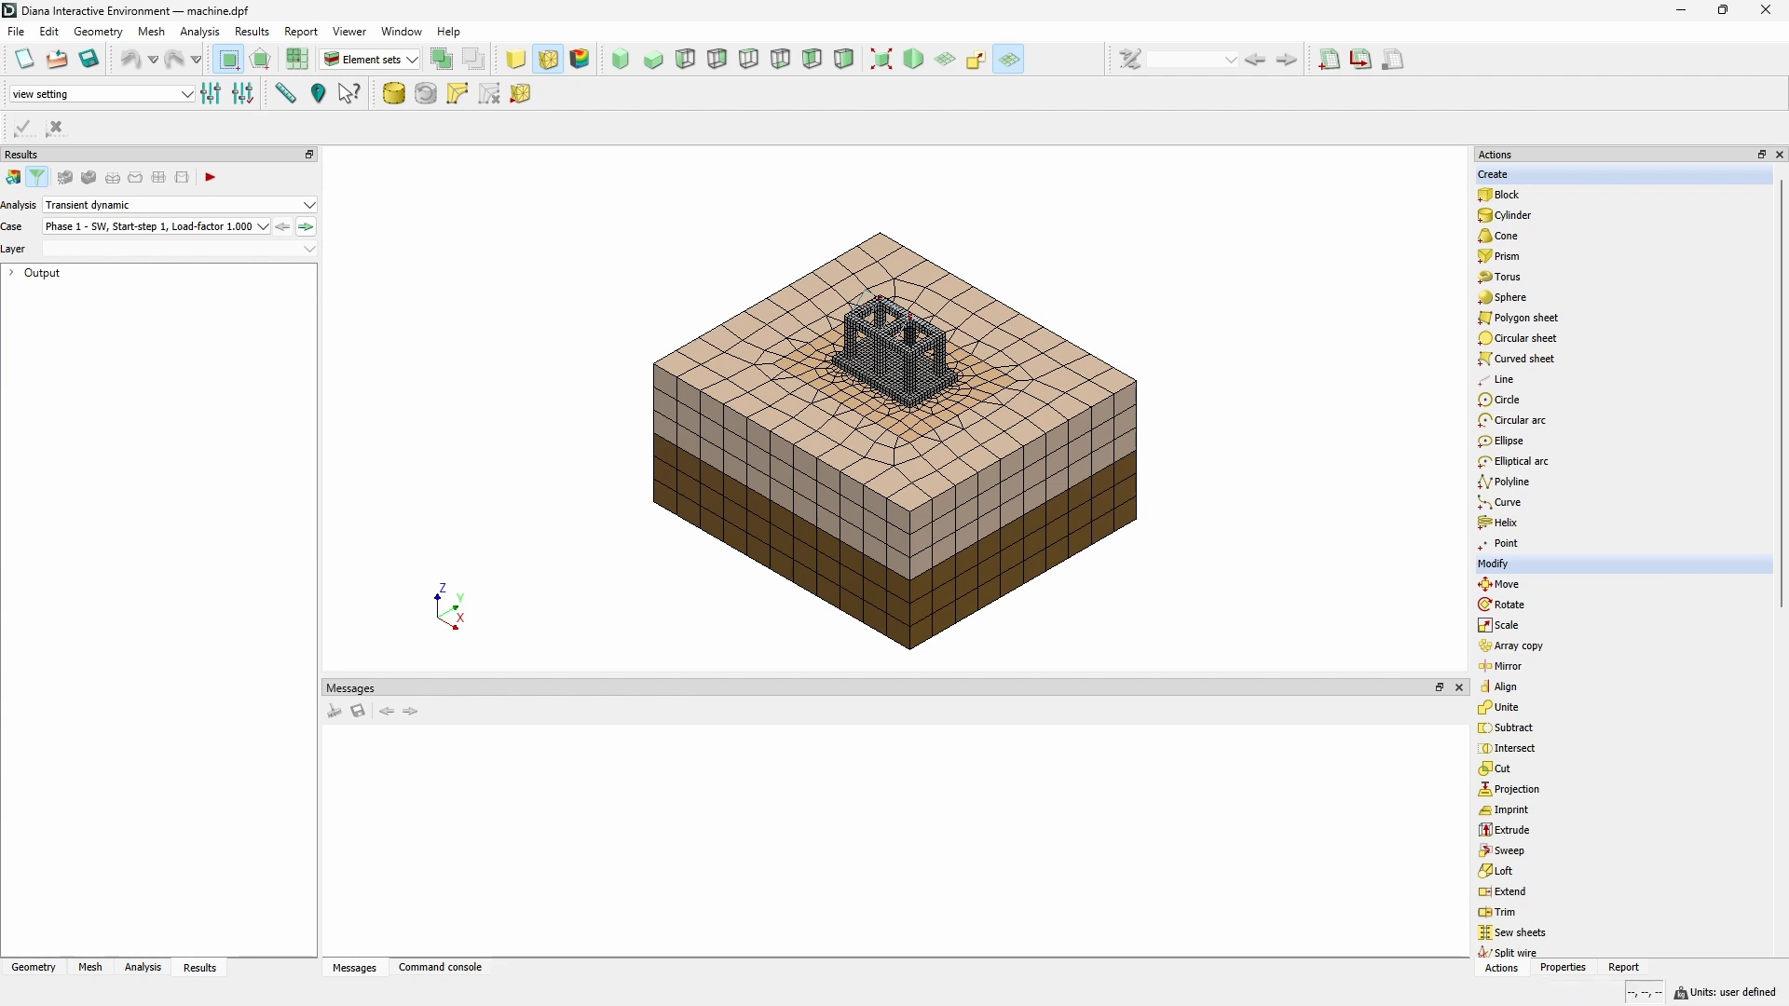
Switch to the machine-Fine.dpf project and select the fine-Transient dynamic result case Phase 3, Time-step 801, Time 0.40000.
{"action": "key", "text": "alt+Tab"}
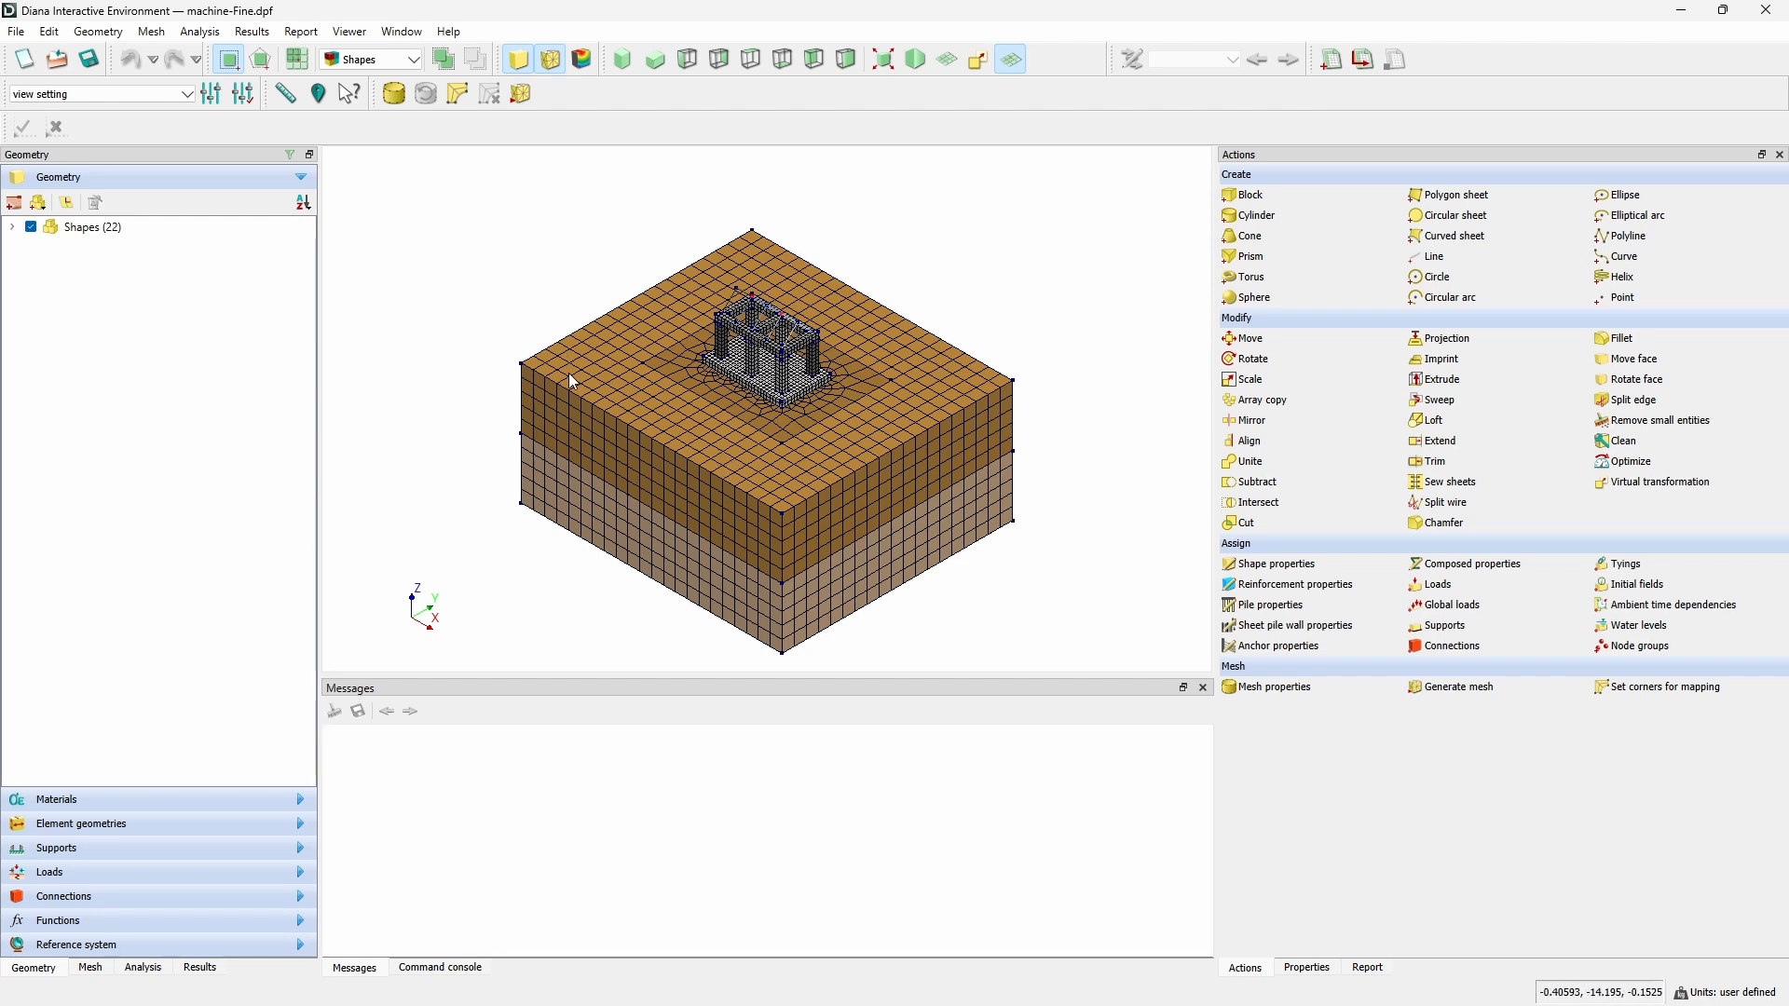
{"action": "left_click", "coordinate": [202, 969]}
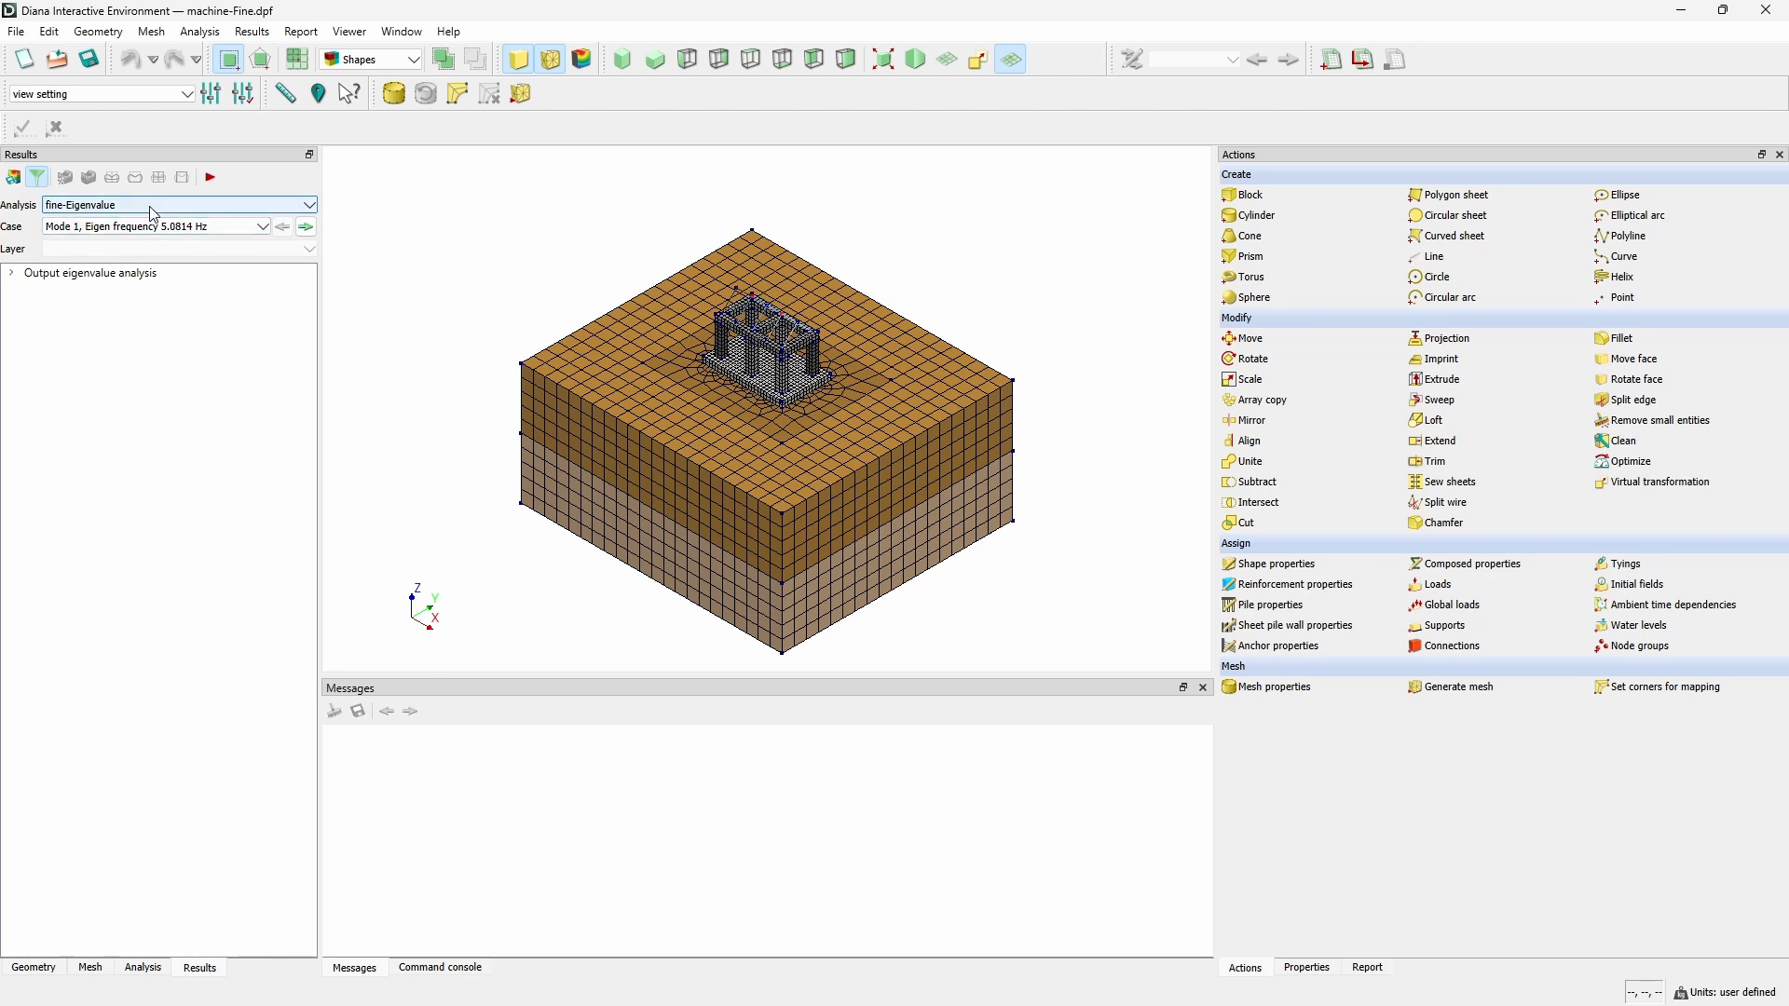
{"action": "left_click", "coordinate": [155, 215]}
{"action": "left_click", "coordinate": [137, 231]}
{"action": "left_click", "coordinate": [247, 227]}
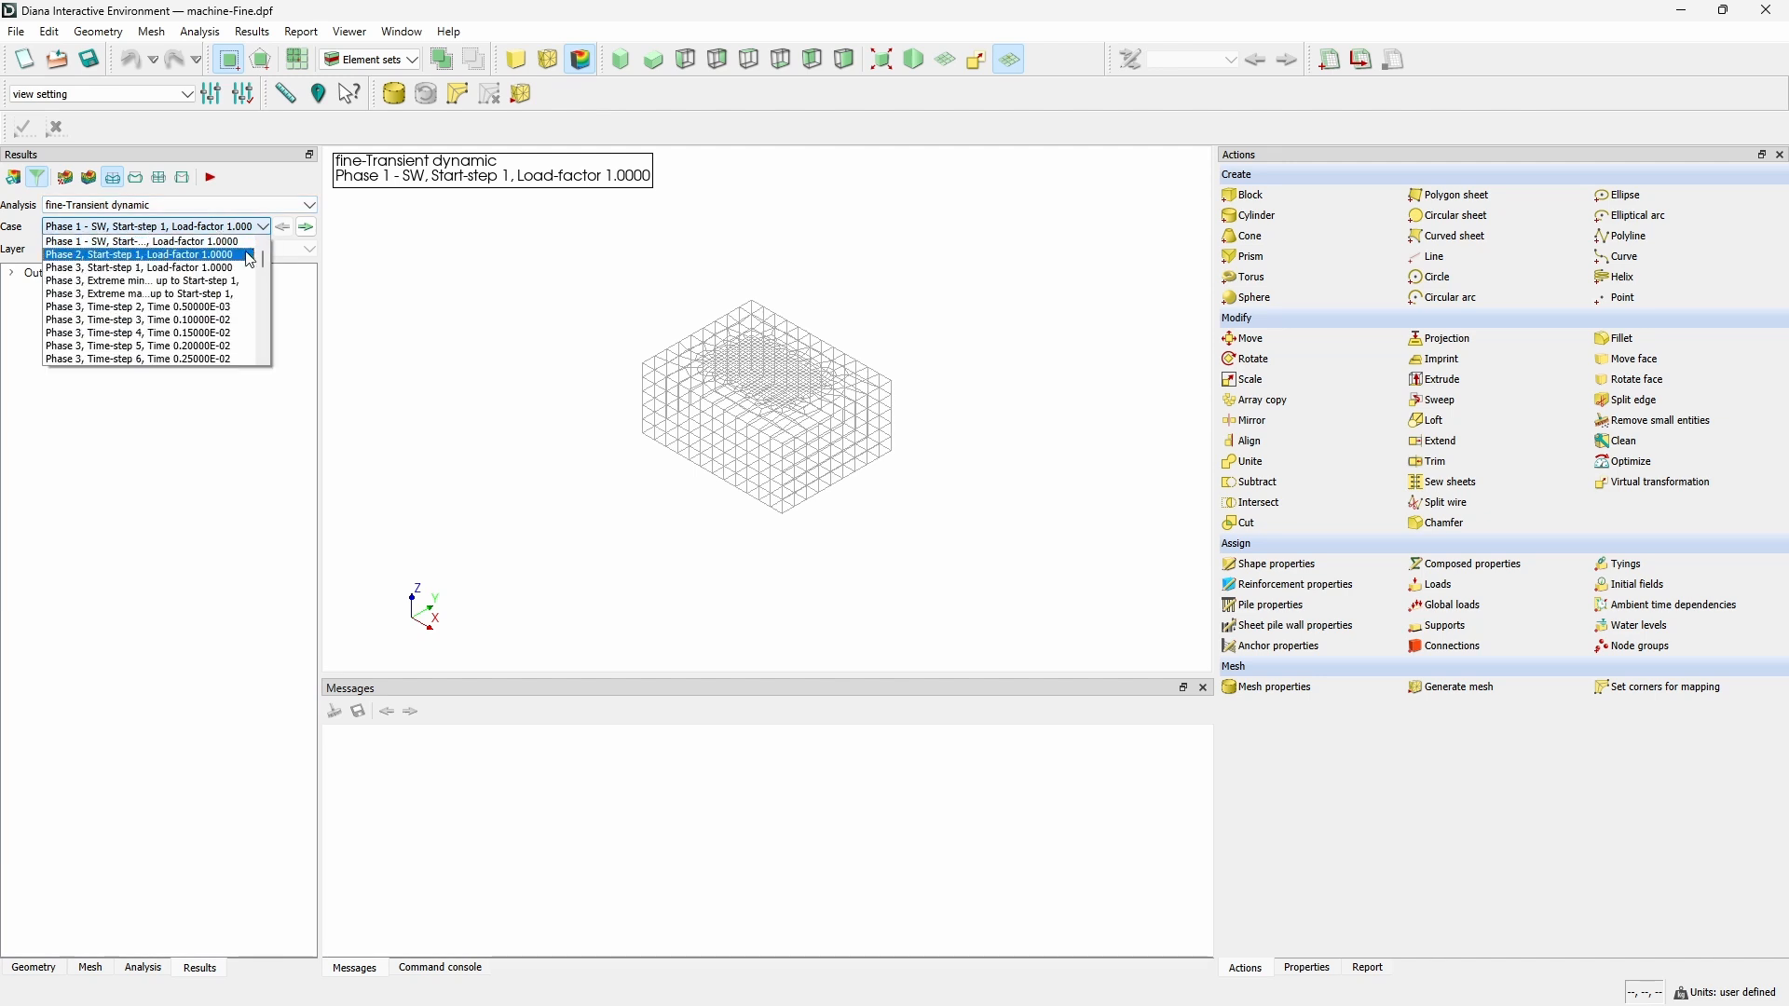
{"action": "left_click_drag", "start_coordinate": [263, 253], "coordinate": [248, 383]}
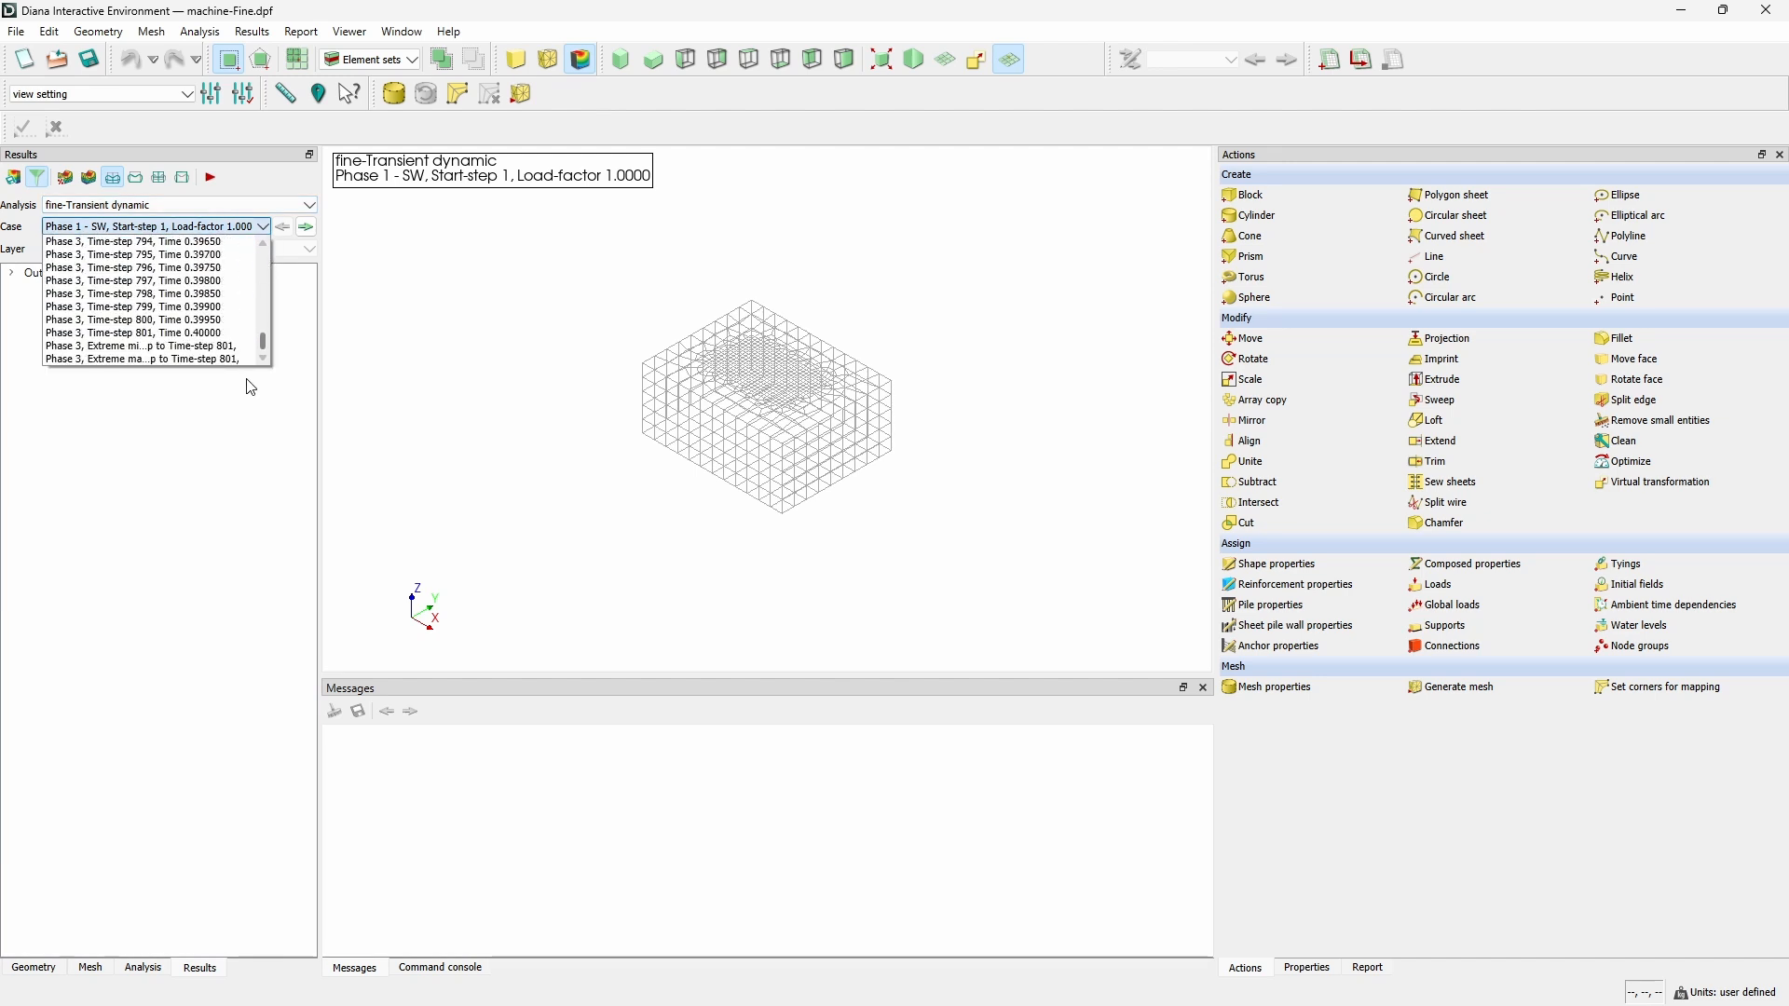
{"action": "left_click", "coordinate": [142, 336]}
Display the total displacement TDtXYZ contours from the nodal results of the selected time step.
{"action": "left_click", "coordinate": [11, 273]}
{"action": "left_click", "coordinate": [31, 293]}
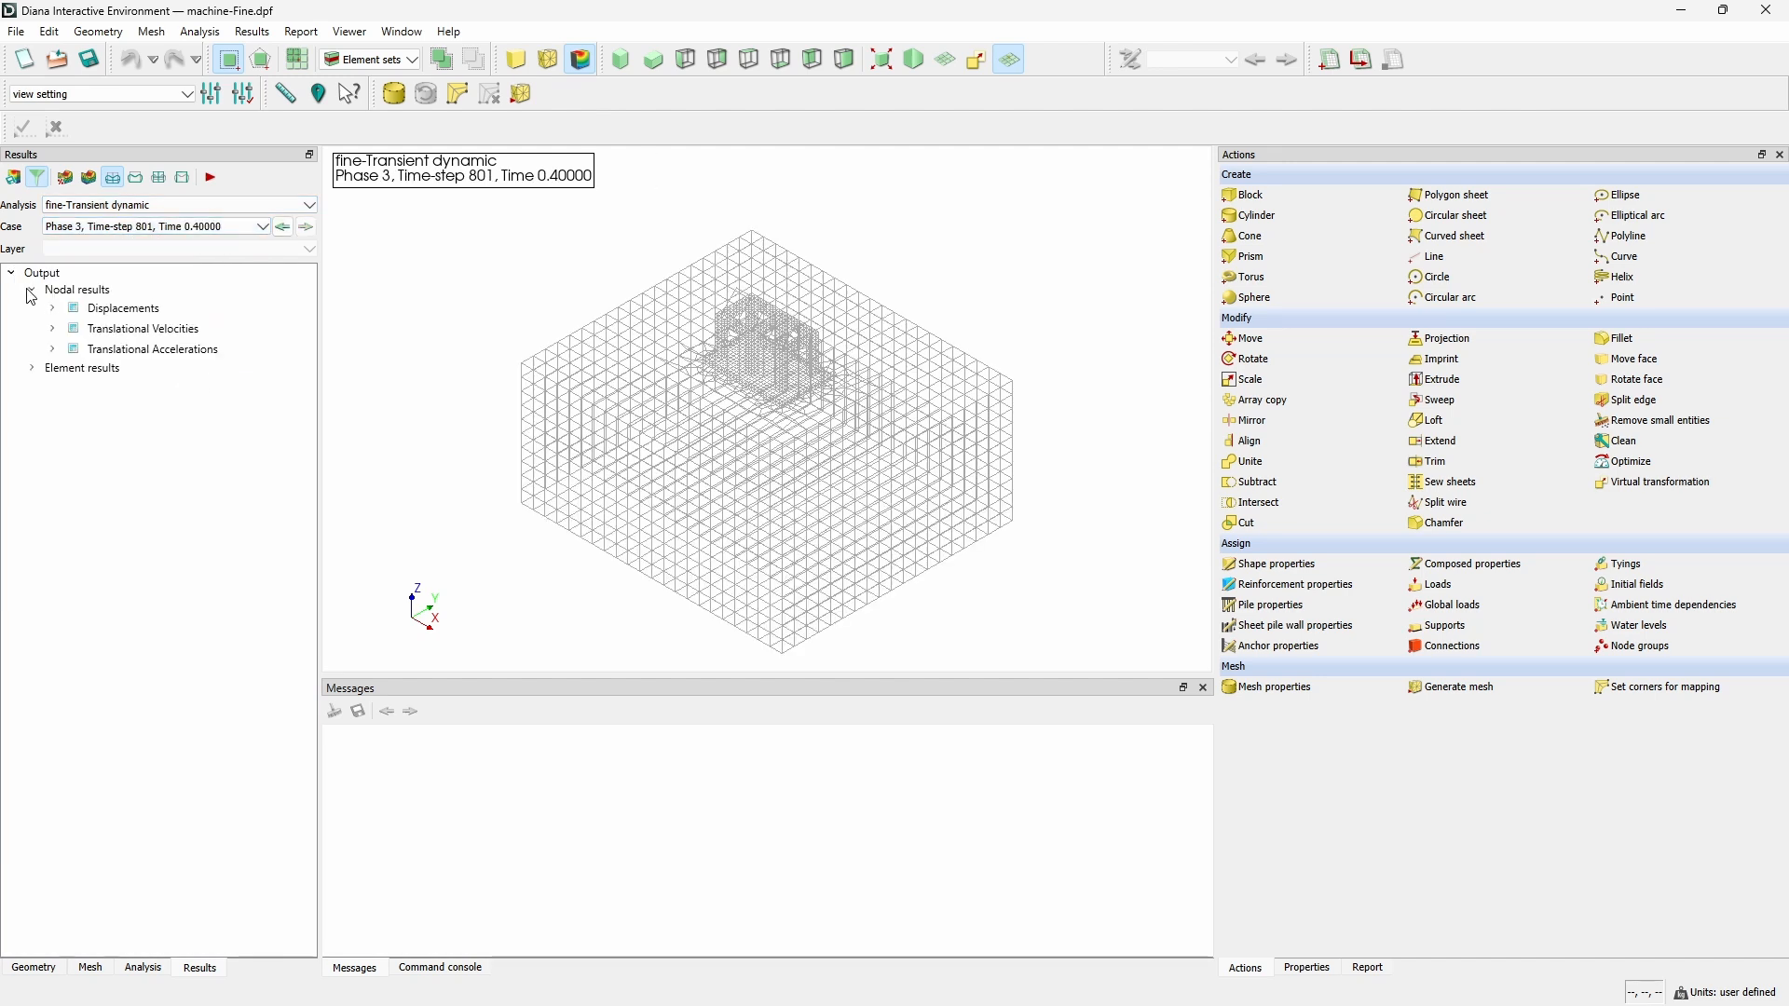
{"action": "left_click", "coordinate": [52, 308]}
{"action": "left_click", "coordinate": [102, 391]}
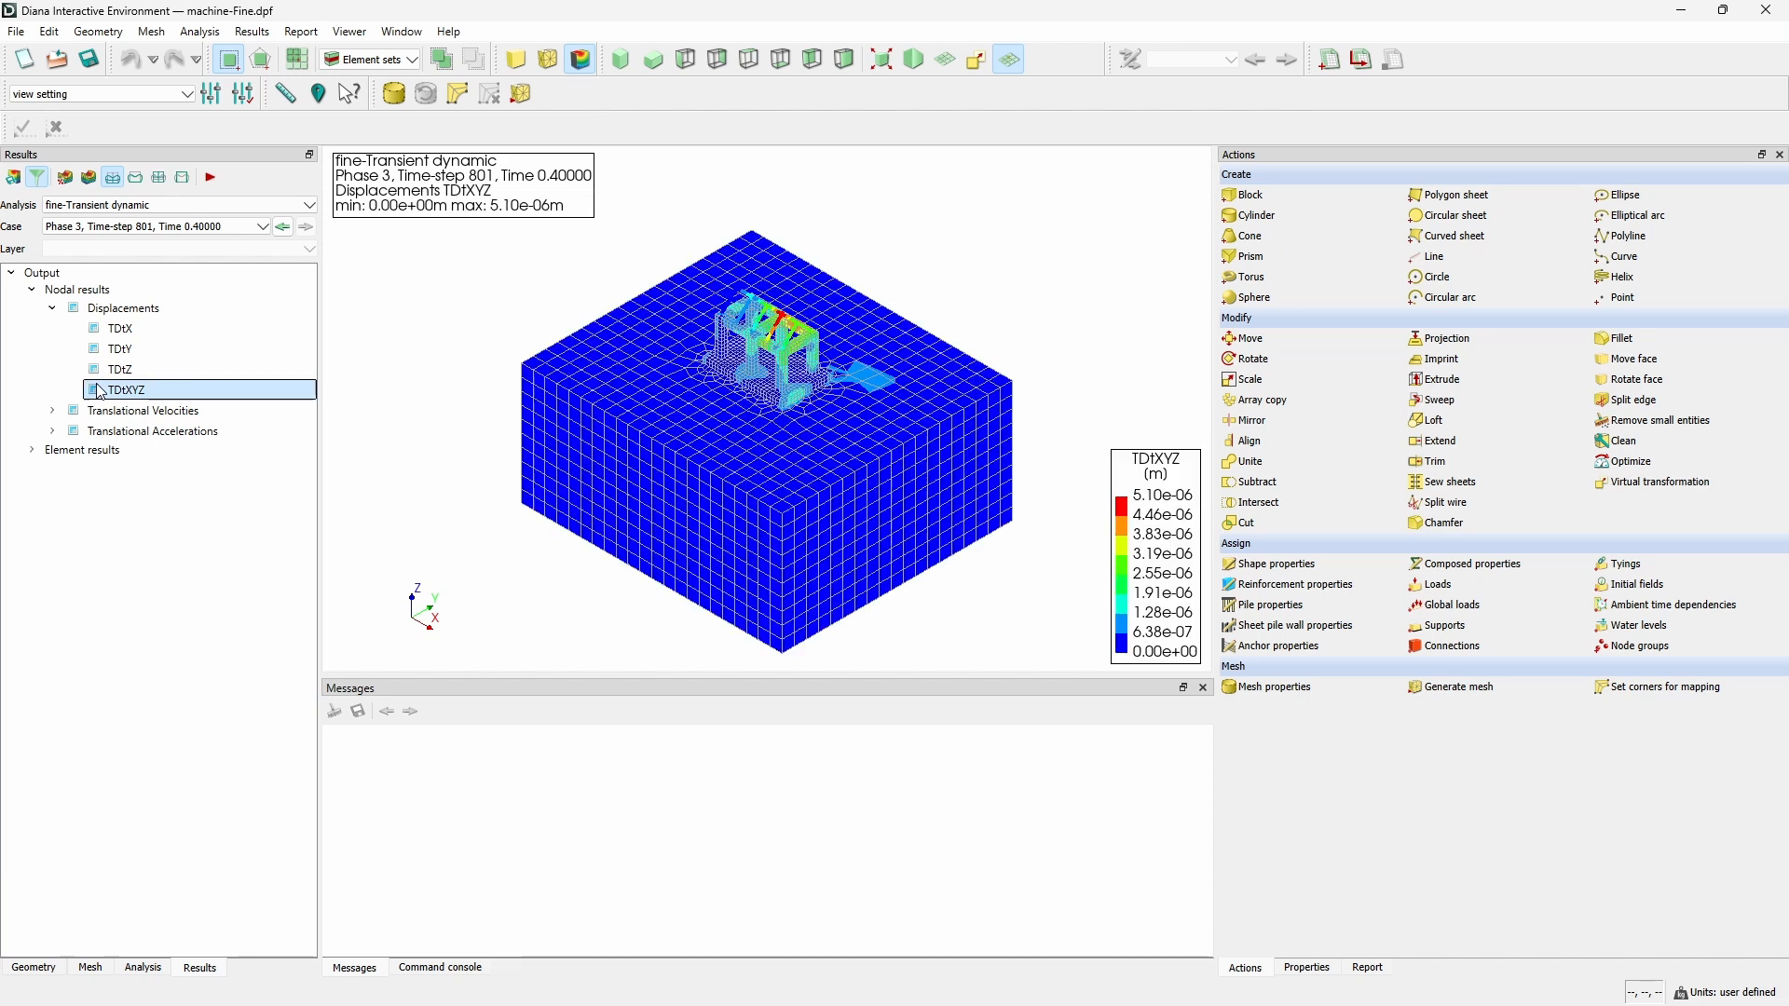
Show only the PML 1 and PML 2 element sets and inspect the displacements in the absorbing layers.
{"action": "left_click", "coordinate": [90, 968]}
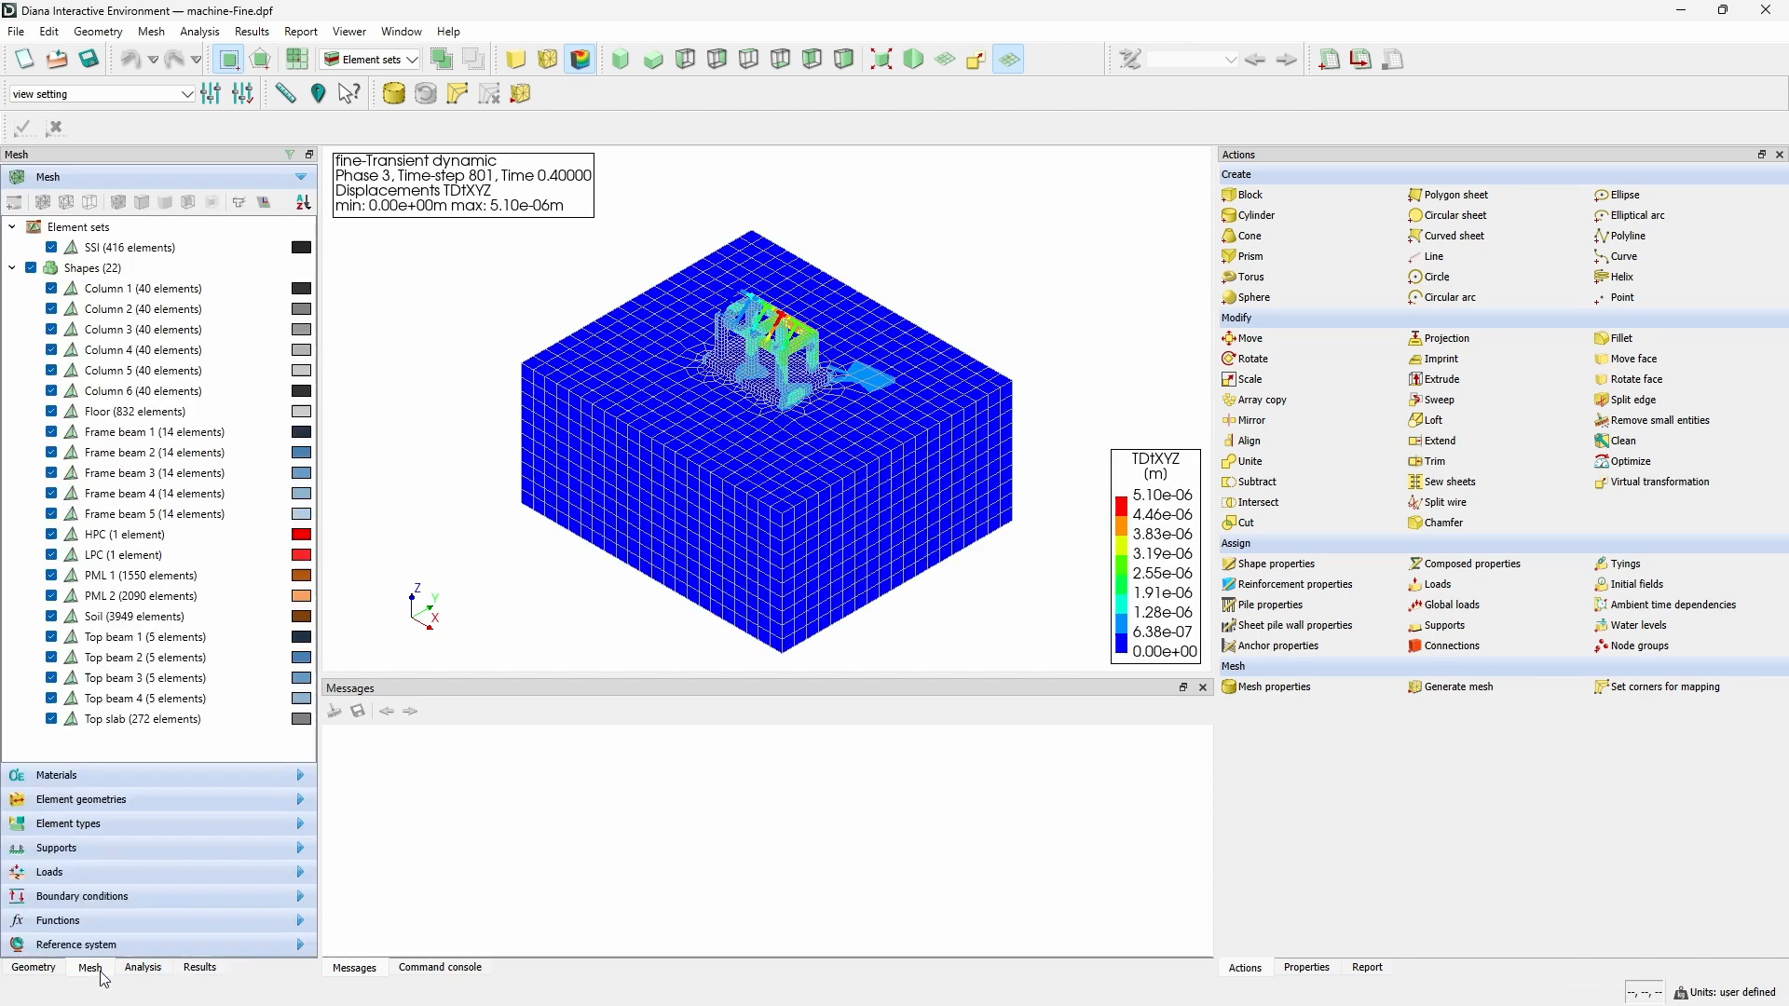
{"action": "left_click_drag", "start_coordinate": [104, 597], "coordinate": [104, 575]}
{"action": "right_click", "coordinate": [105, 581]}
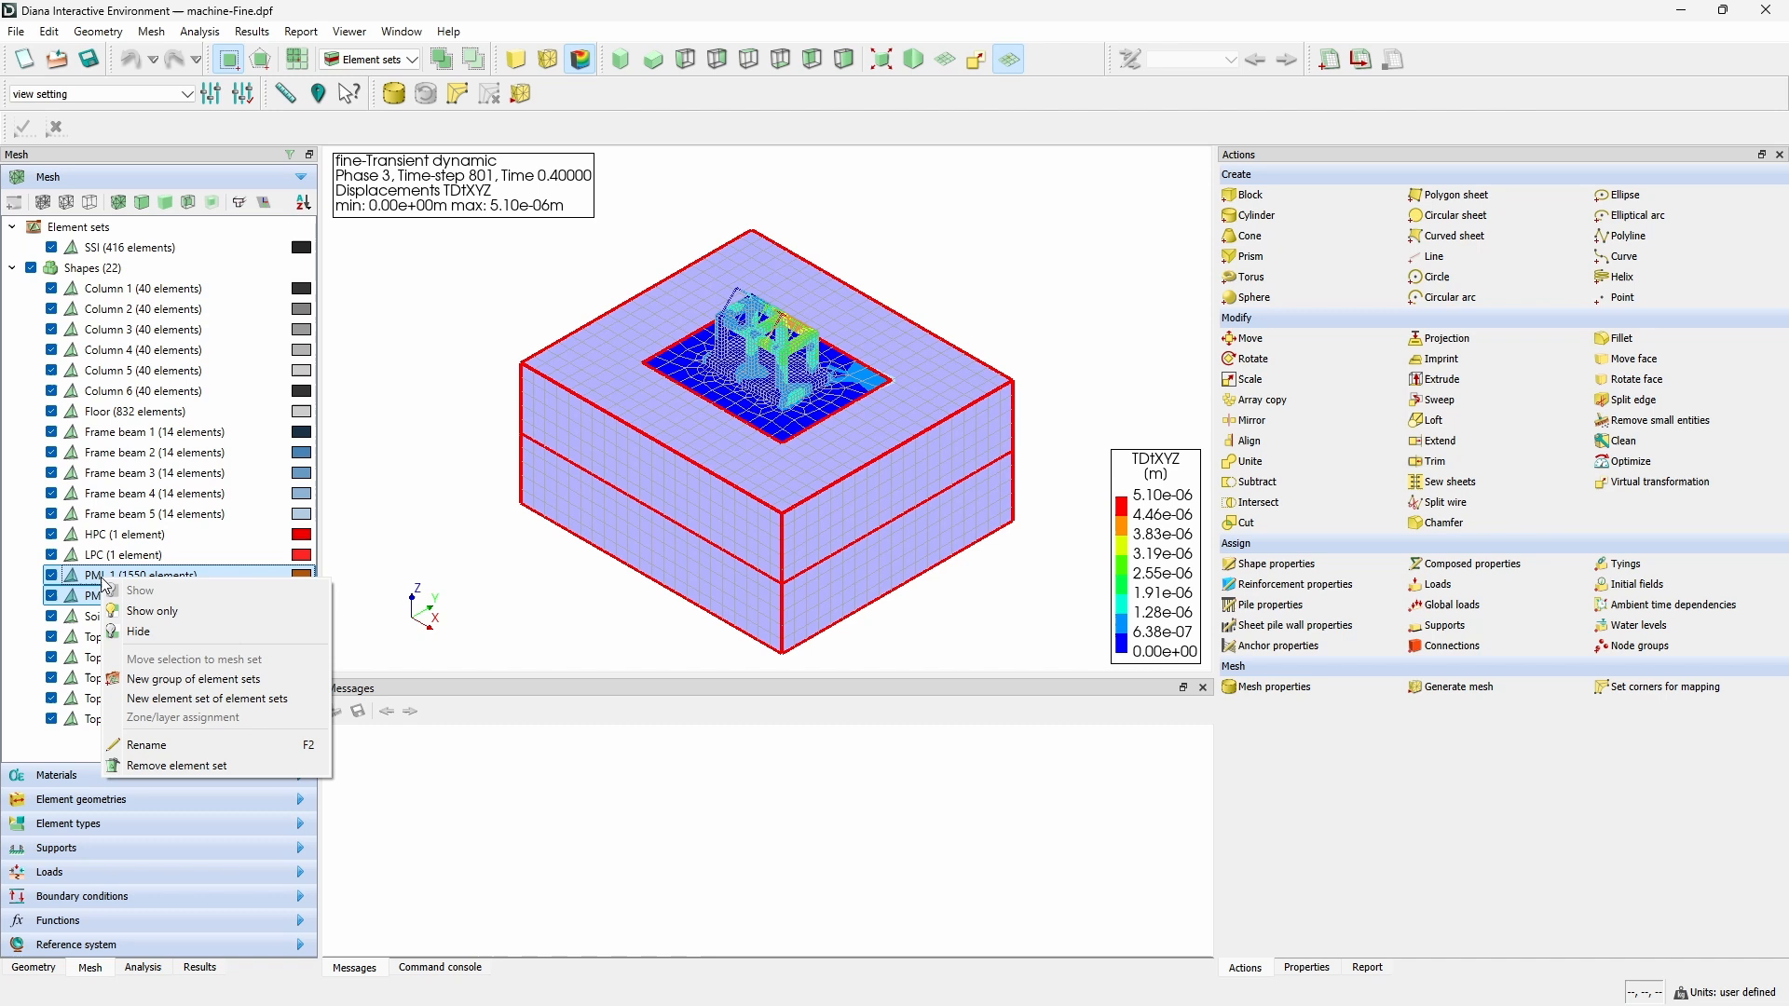
{"action": "left_click", "coordinate": [149, 610]}
{"action": "middle_click_drag", "start_coordinate": [927, 466], "coordinate": [814, 495]}
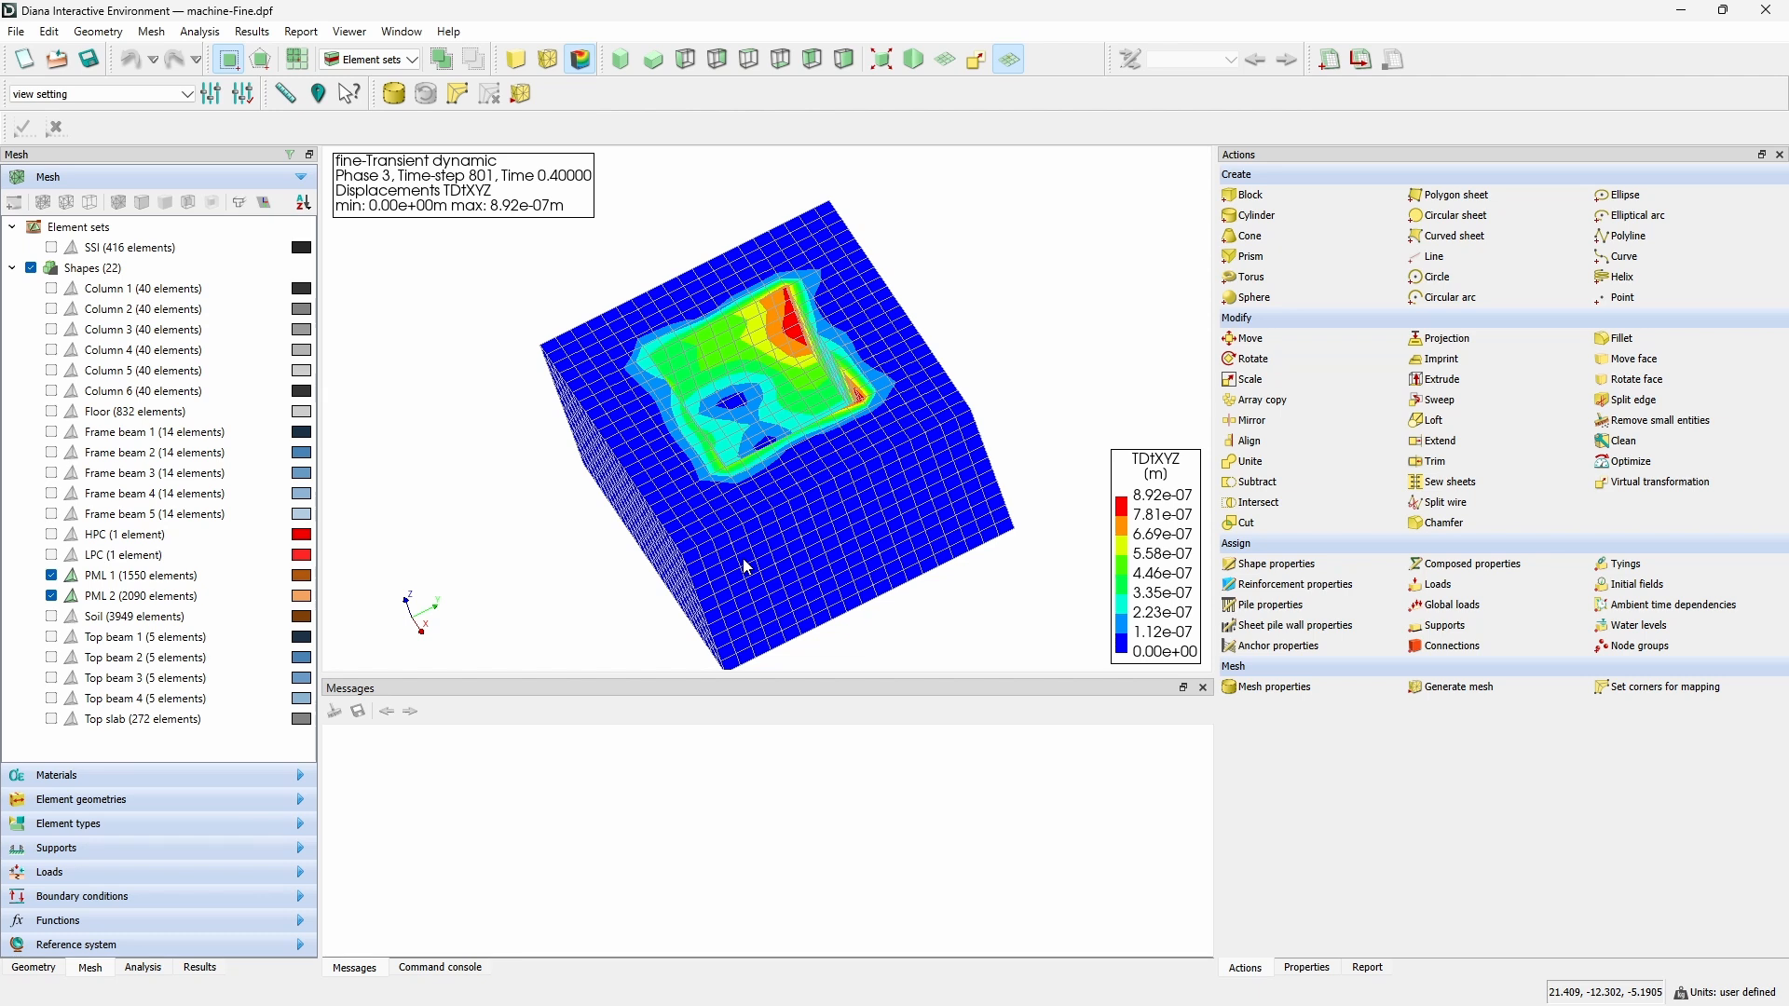
Make all element sets of the model visible again and view the foundation from the side.
{"action": "right_click", "coordinate": [527, 487]}
{"action": "left_click", "coordinate": [541, 520]}
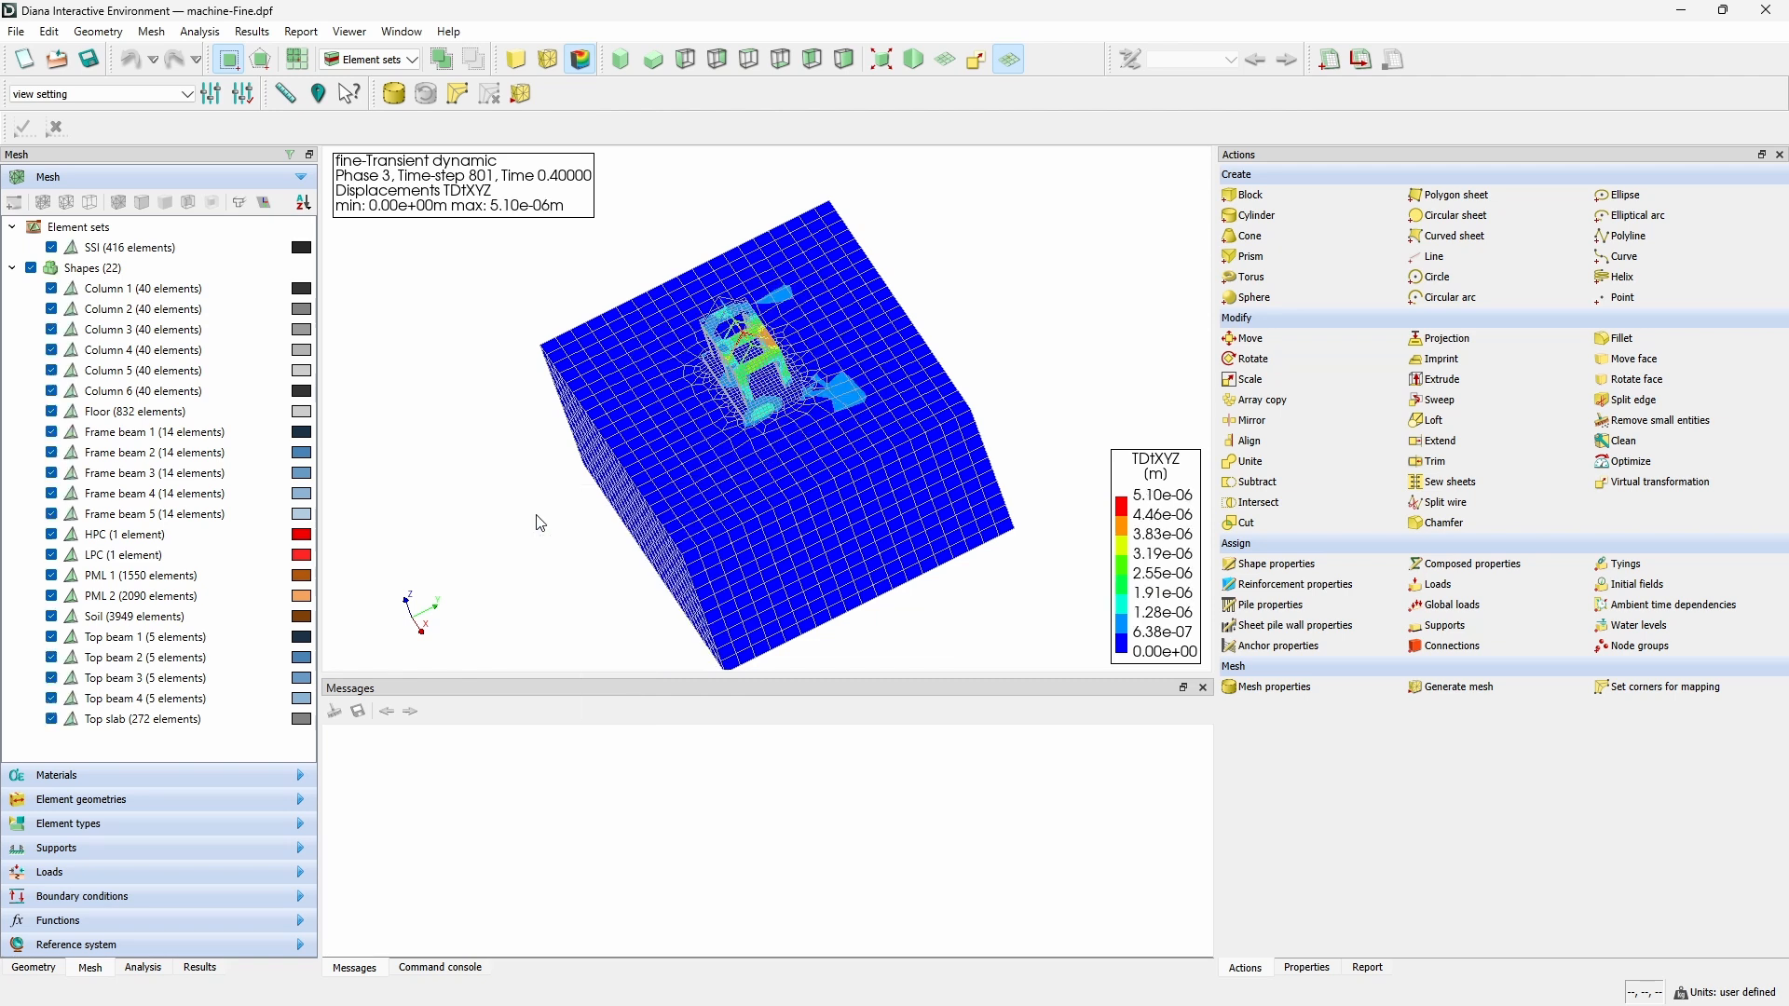
{"action": "middle_click_drag", "start_coordinate": [495, 491], "coordinate": [672, 410]}
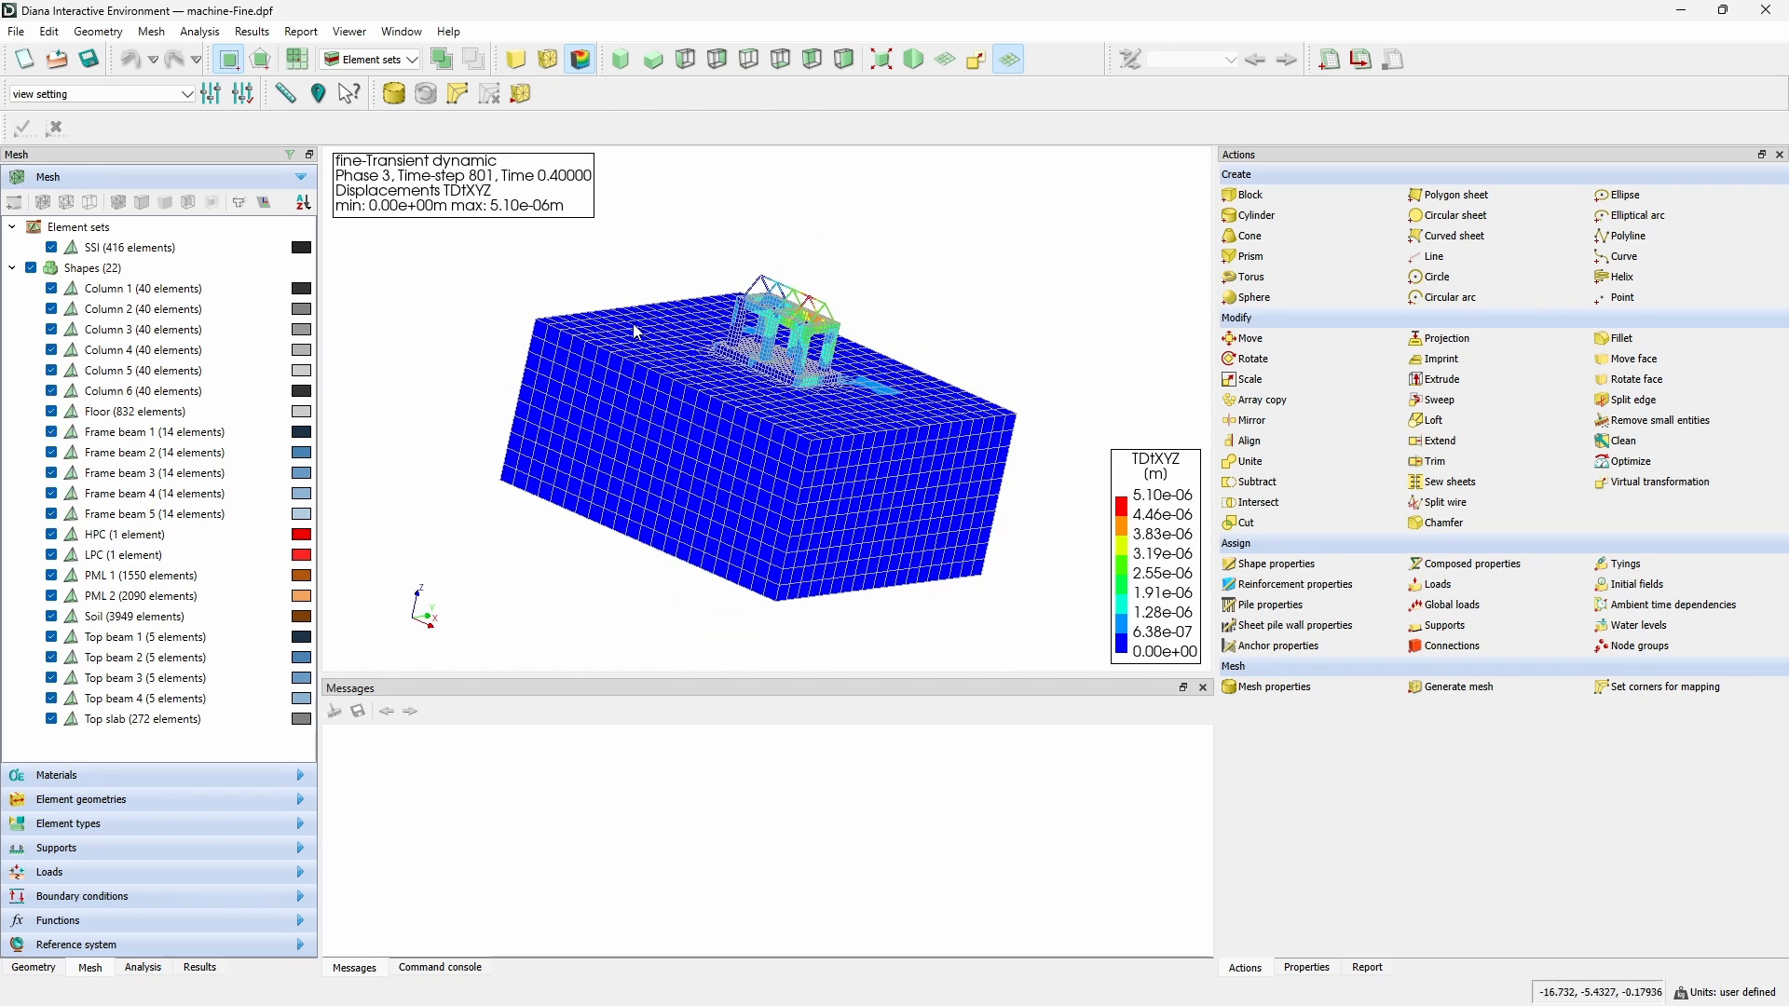
Switch the selection mode to Nodes and select the mesh node beside the corner column's base at (6.5, -4, 1) m.
{"action": "scroll", "coordinate": [777, 398], "scroll_direction": "up", "scroll_amount": 10}
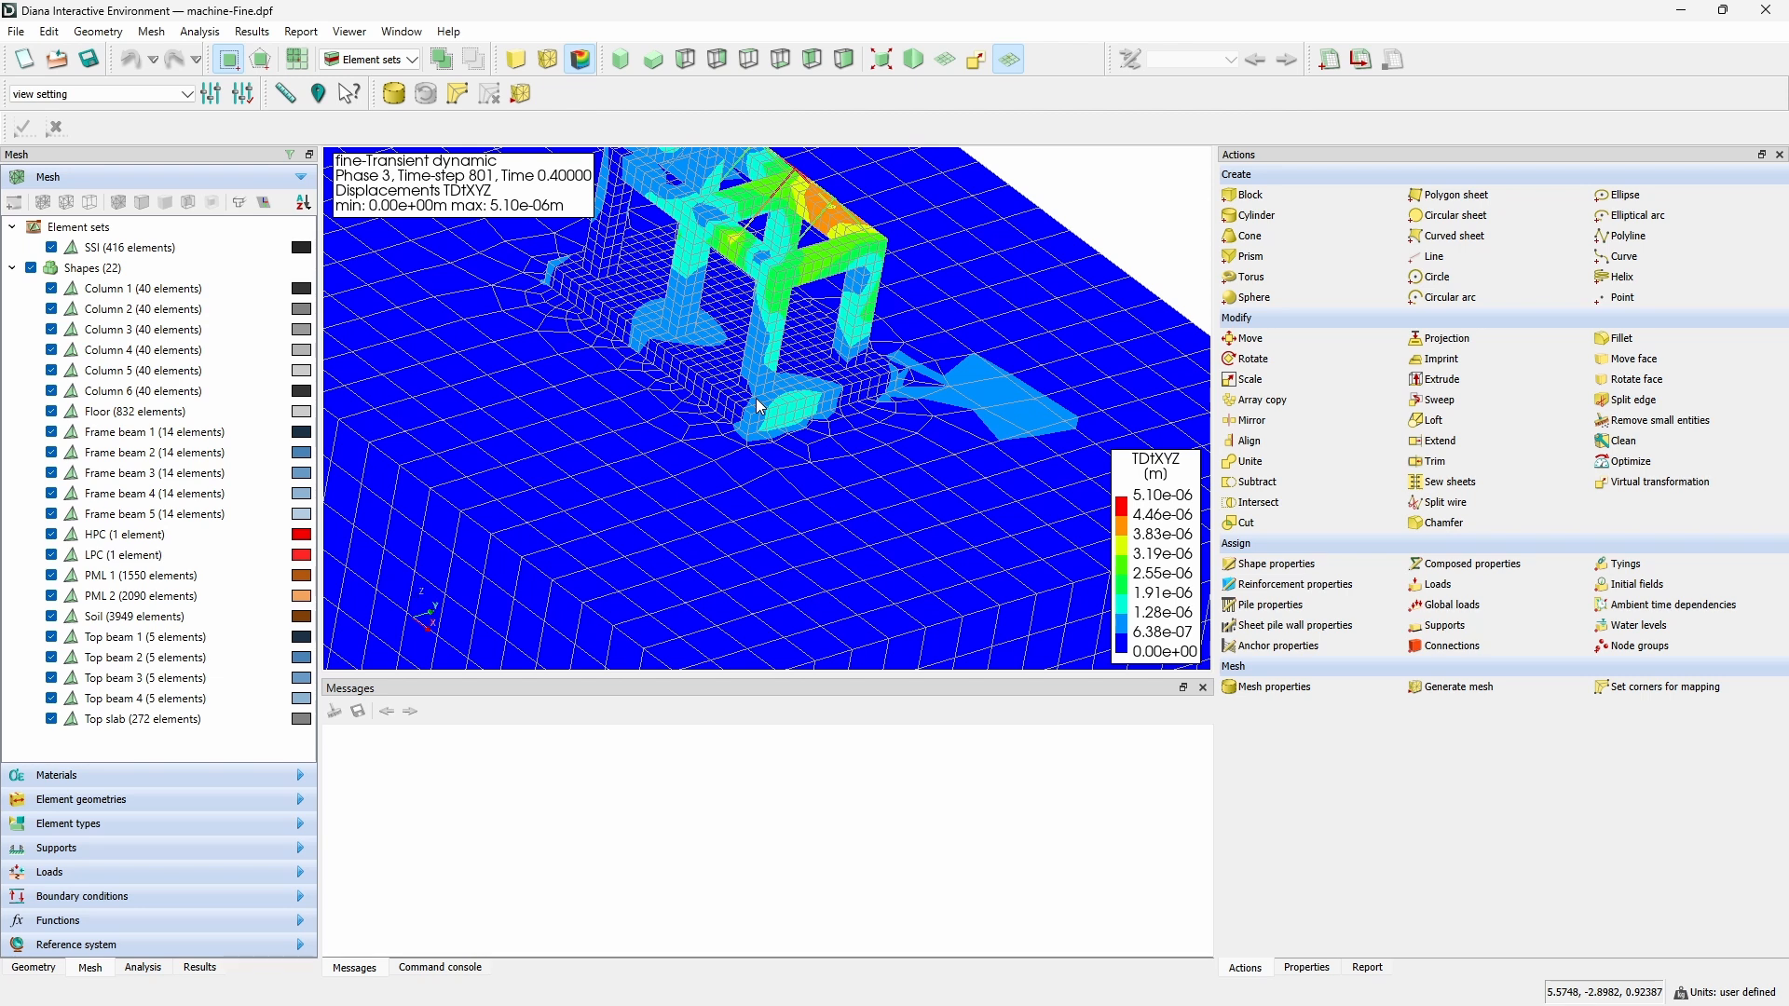
{"action": "left_click", "coordinate": [366, 59]}
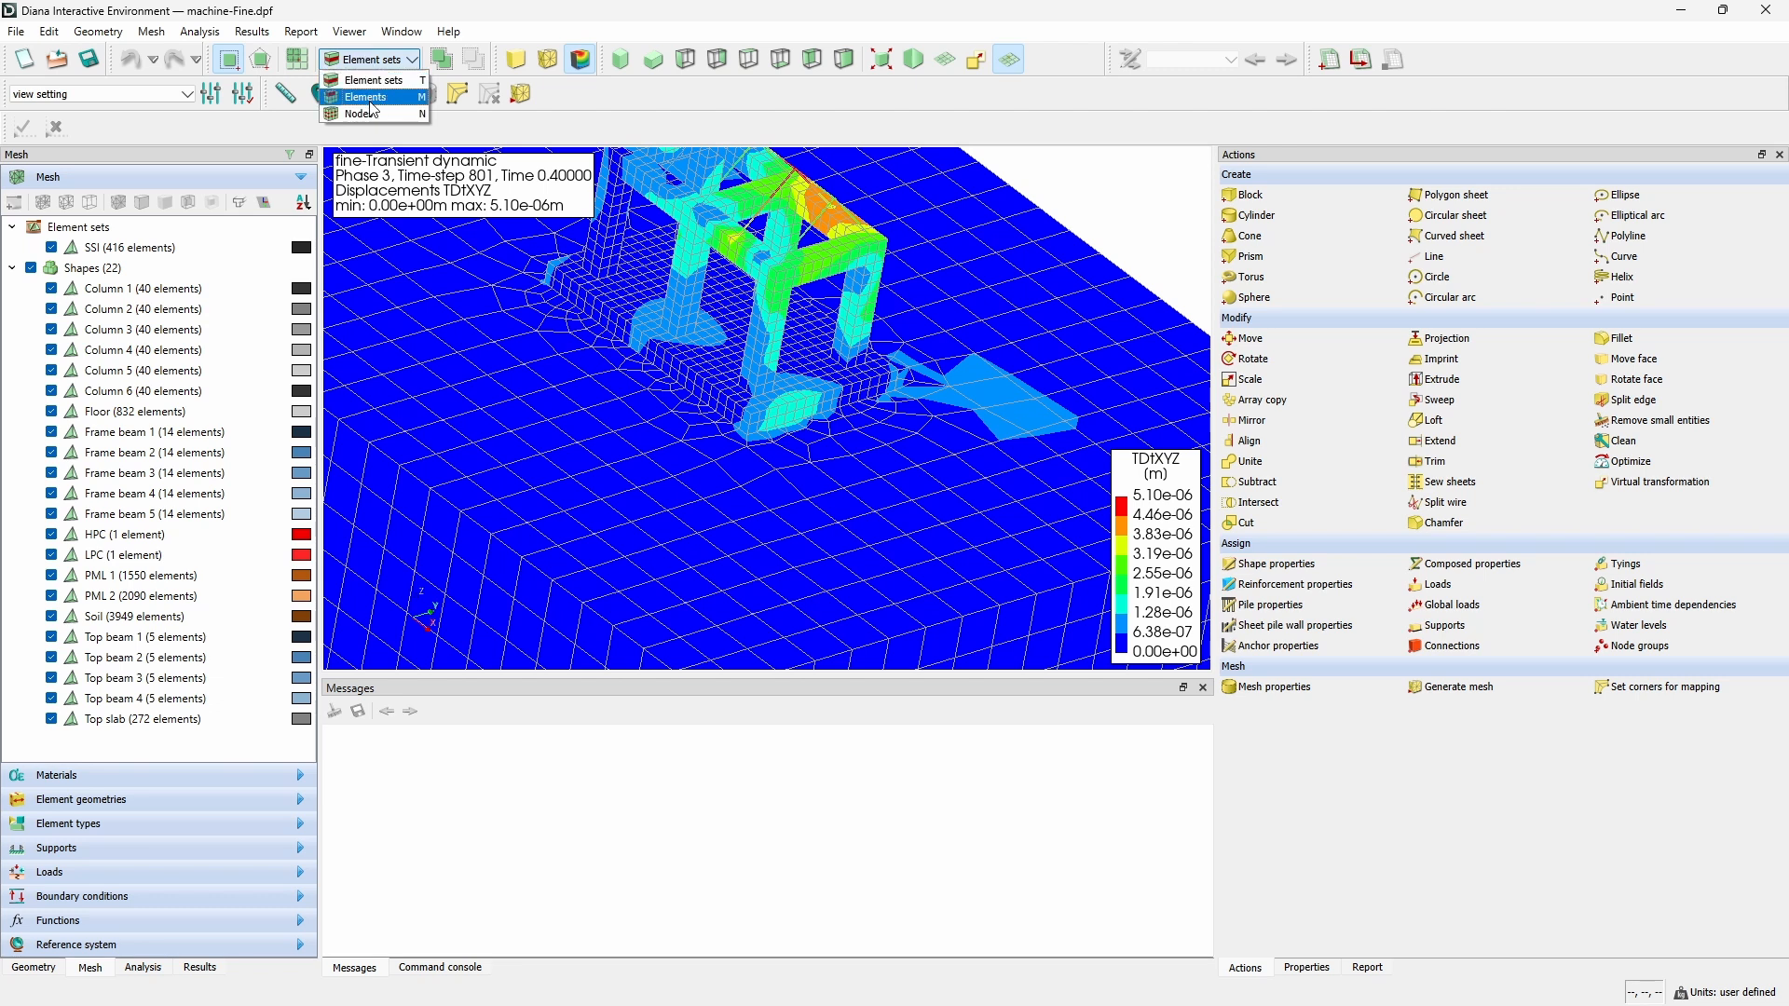
{"action": "left_click", "coordinate": [360, 89]}
{"action": "scroll", "coordinate": [750, 454], "scroll_direction": "up", "scroll_amount": 5}
{"action": "scroll", "coordinate": [746, 448], "scroll_direction": "up", "scroll_amount": 1}
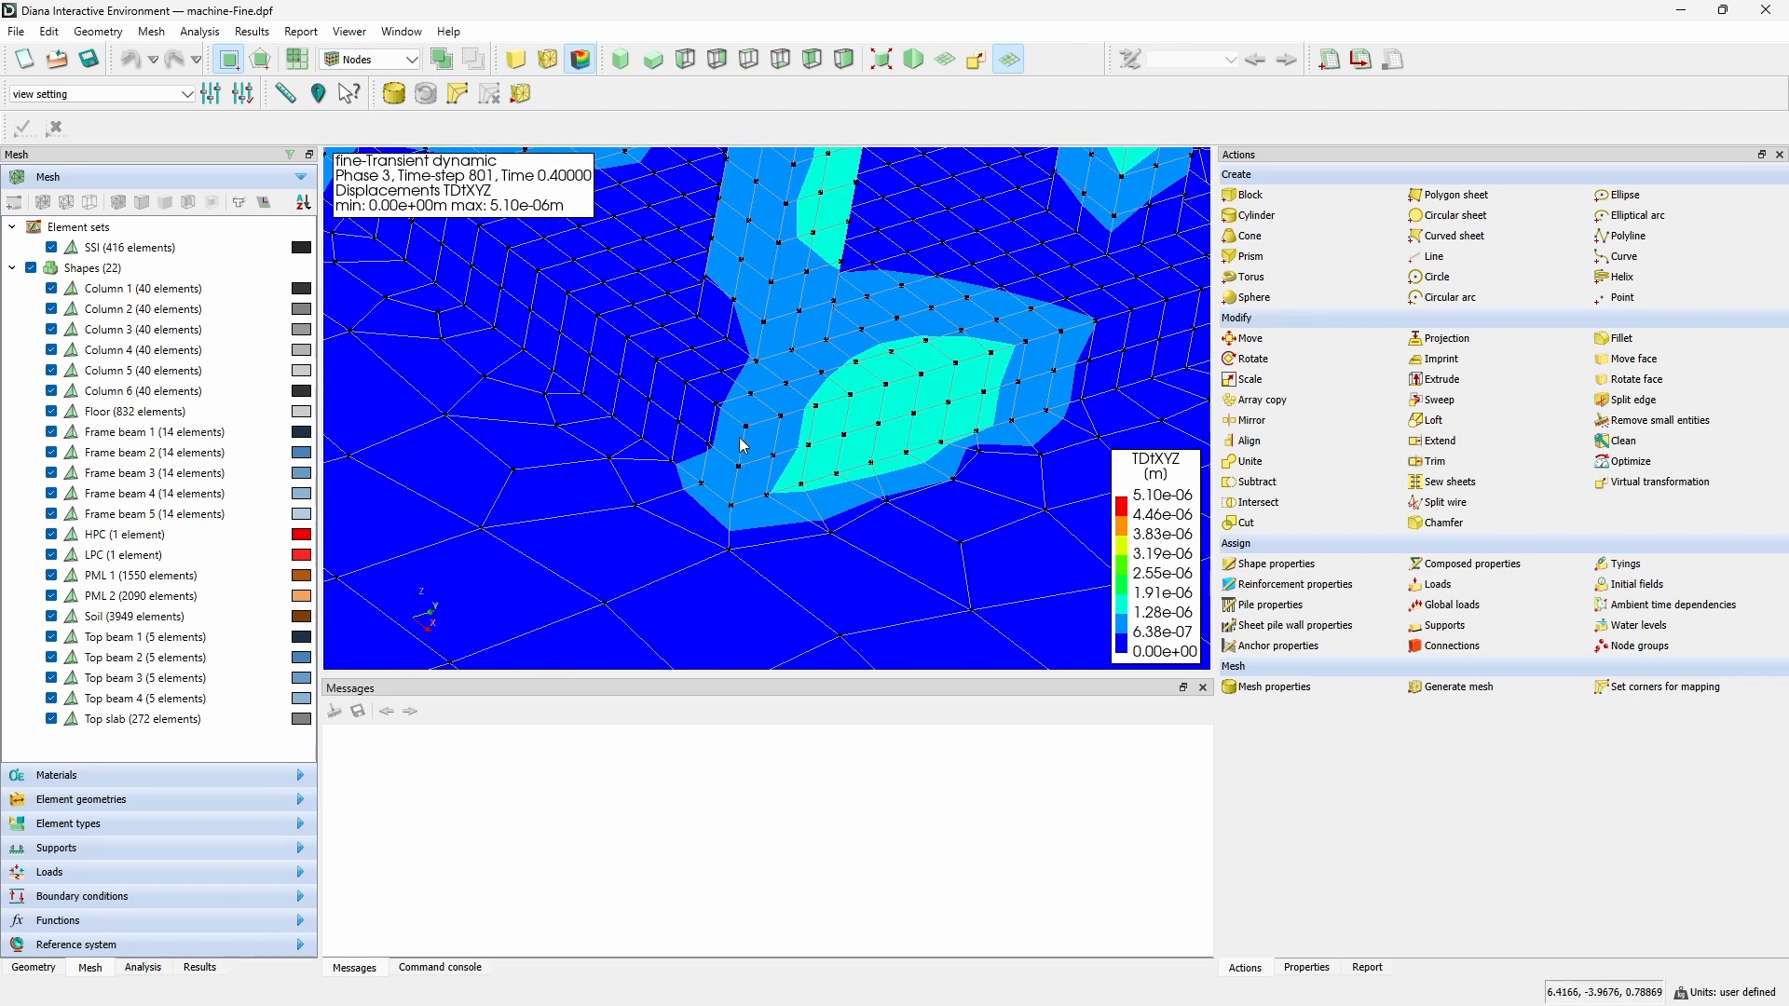
{"action": "left_click", "coordinate": [746, 427]}
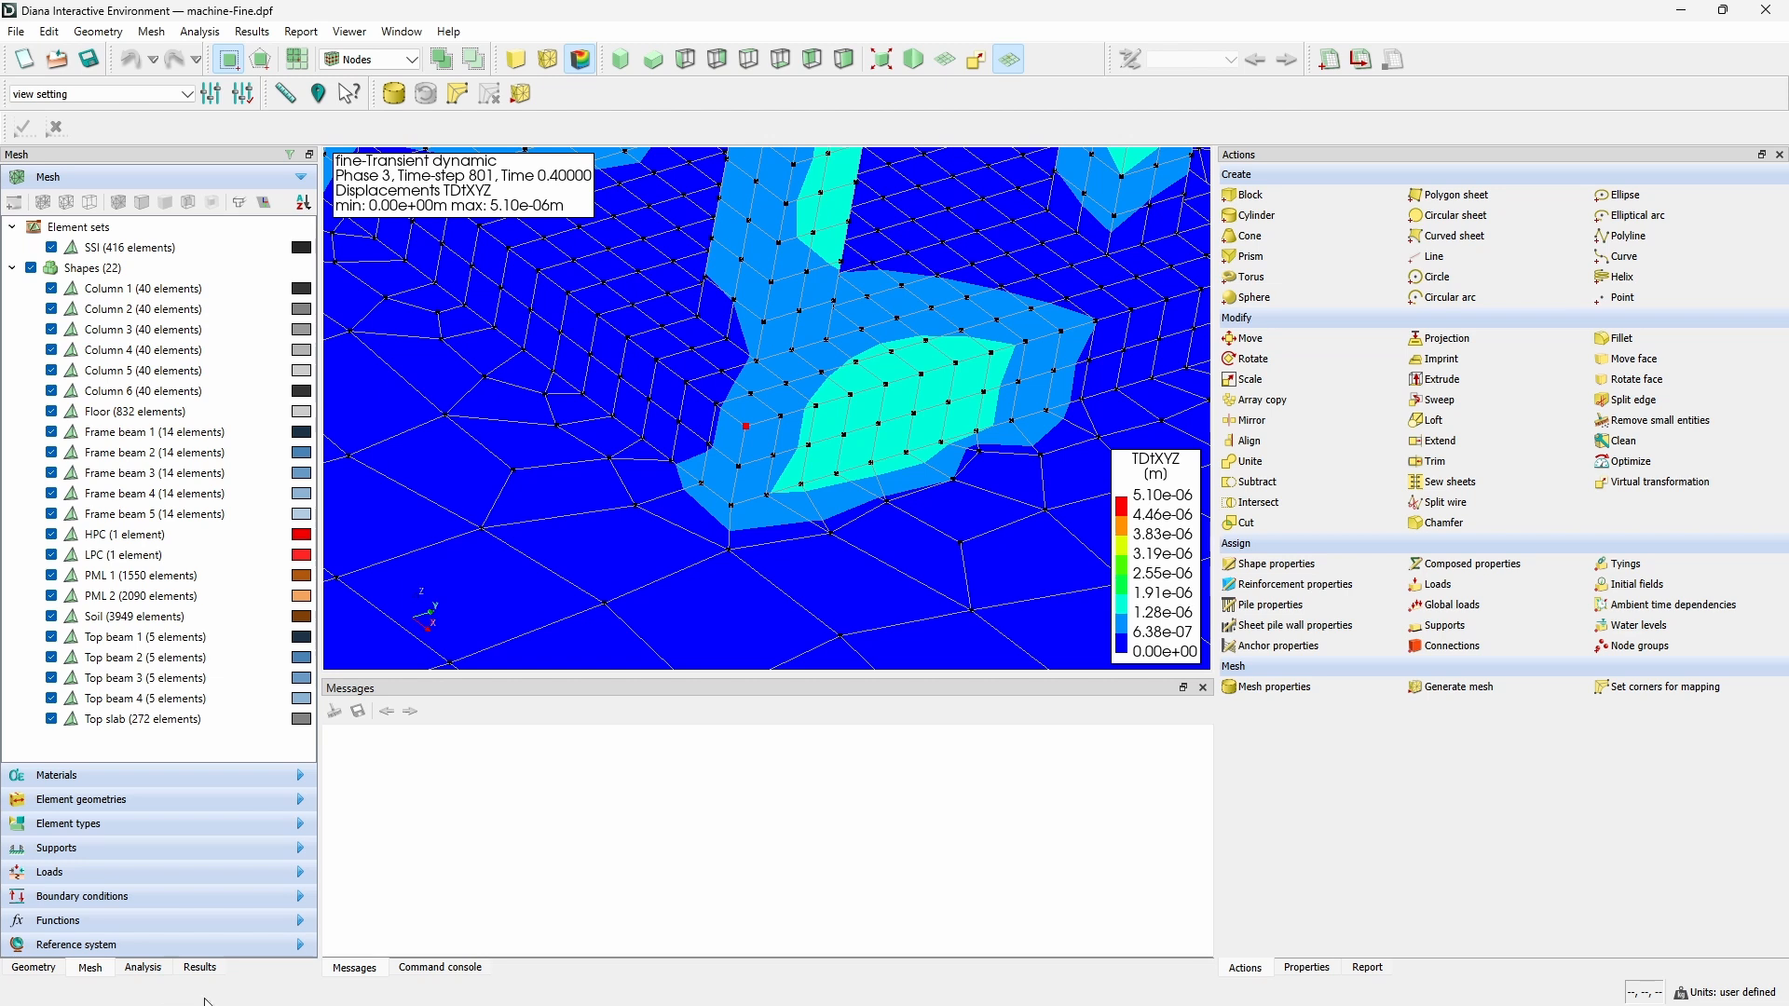
Plot a line diagram of the vertical displacement TDtZ at the selected node, with the cases limited to time steps.
{"action": "left_click", "coordinate": [199, 967]}
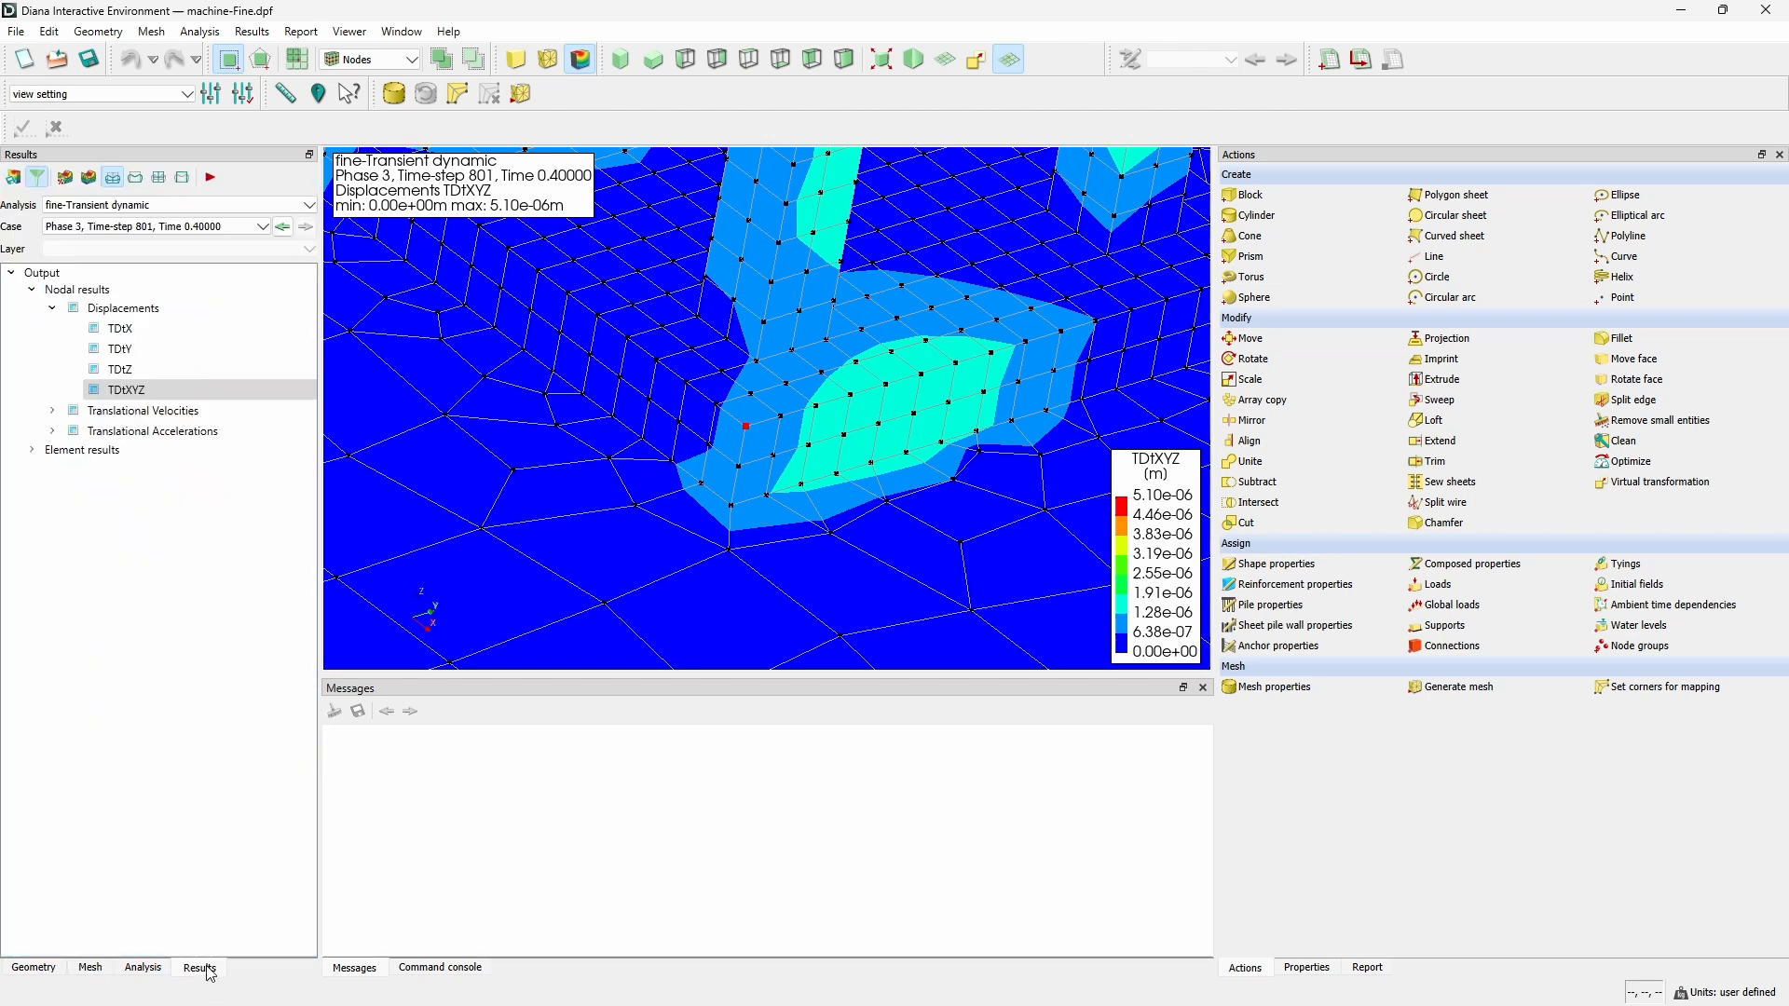
{"action": "left_click", "coordinate": [124, 371]}
{"action": "right_click", "coordinate": [125, 375]}
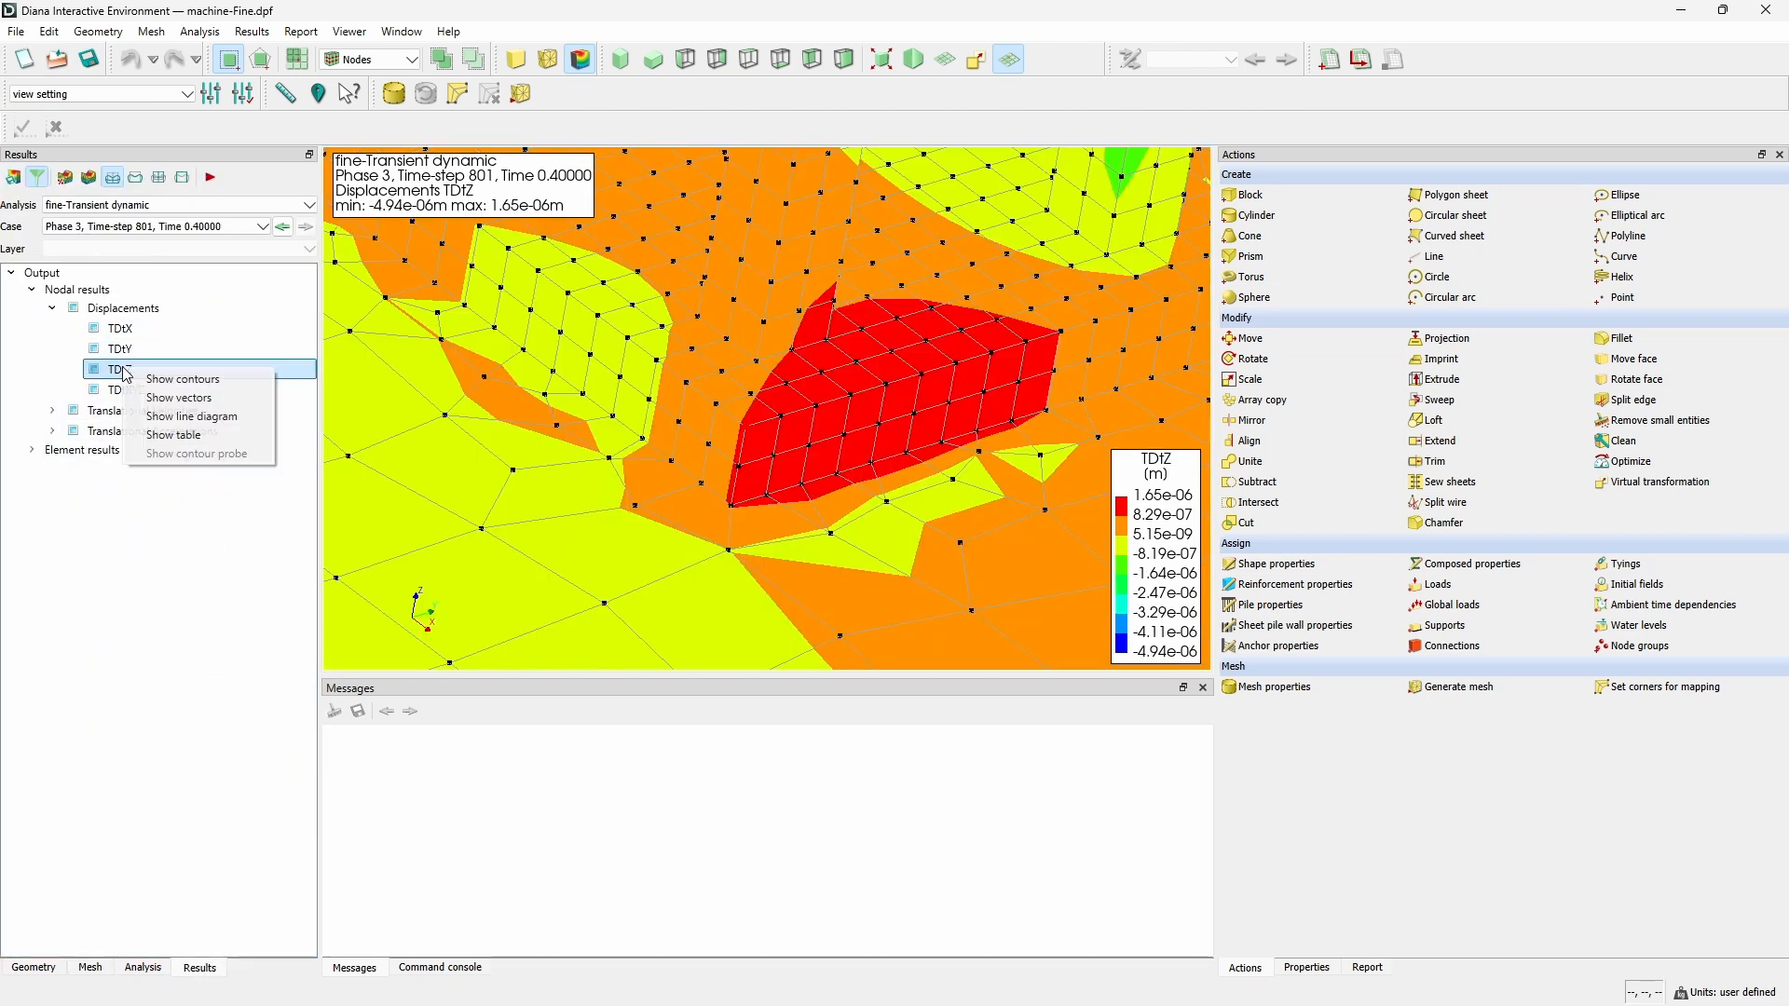
{"action": "left_click", "coordinate": [206, 415]}
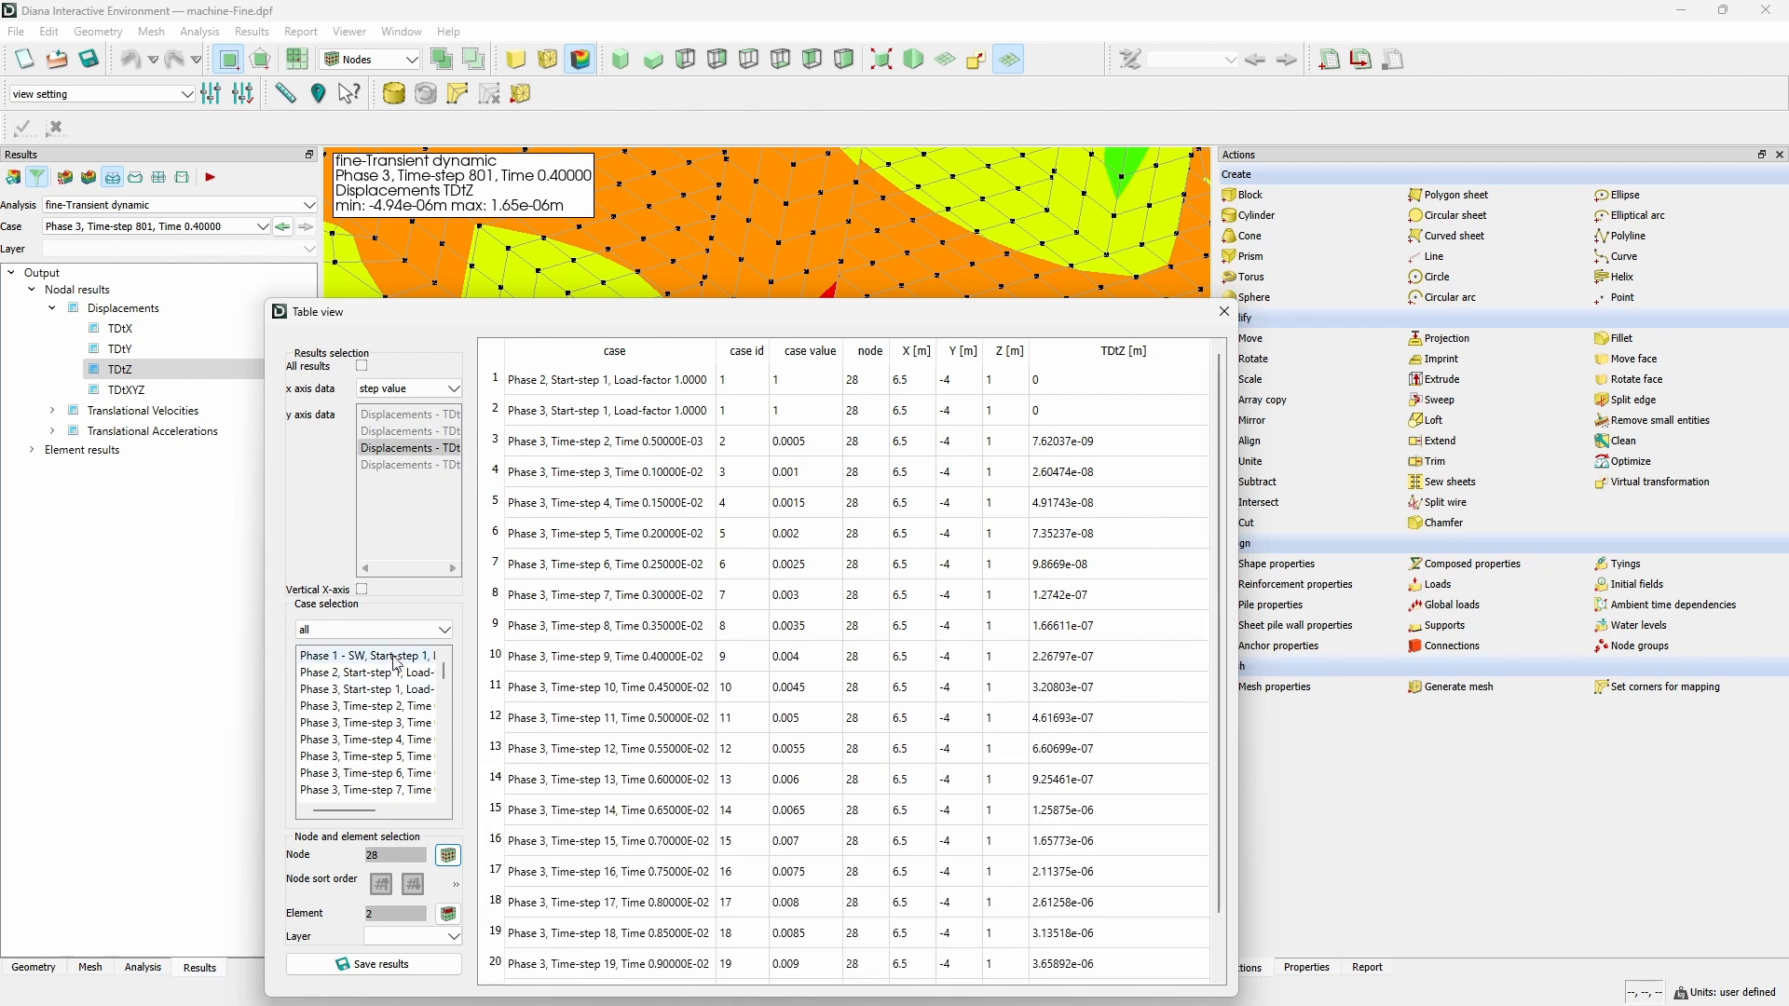
{"action": "left_click", "coordinate": [372, 630]}
{"action": "left_click", "coordinate": [362, 659]}
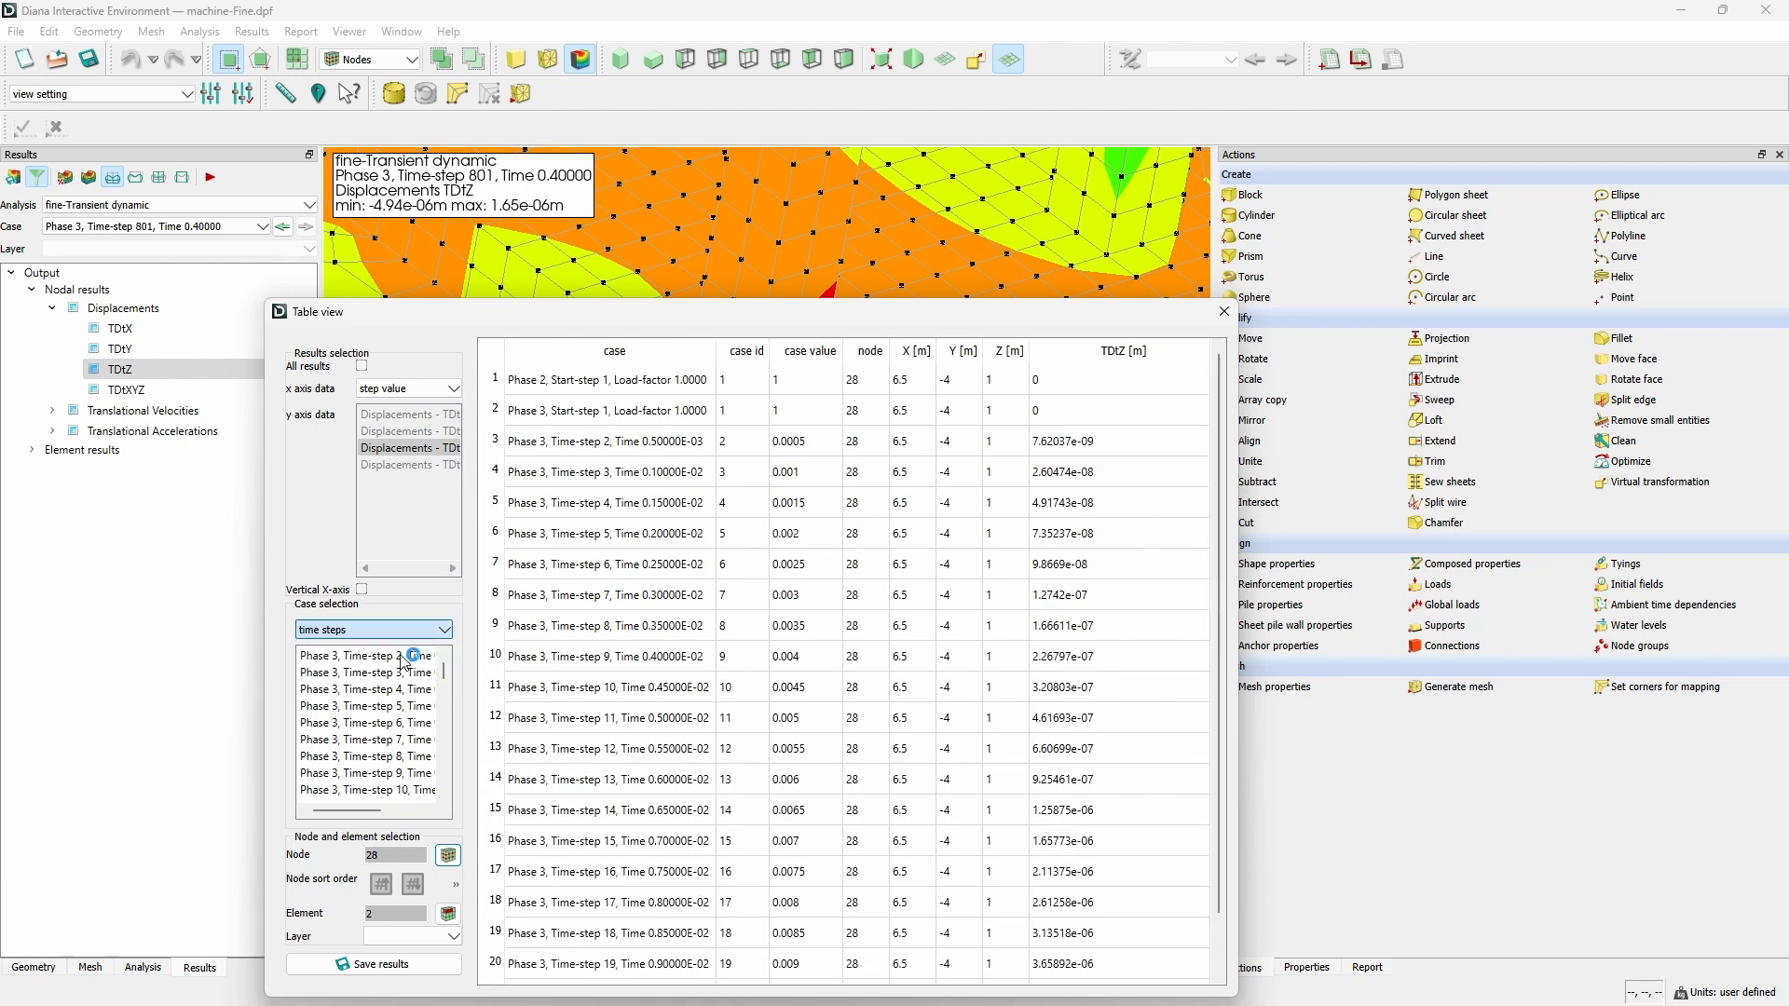
{"action": "left_click_drag", "start_coordinate": [518, 317], "coordinate": [529, 192]}
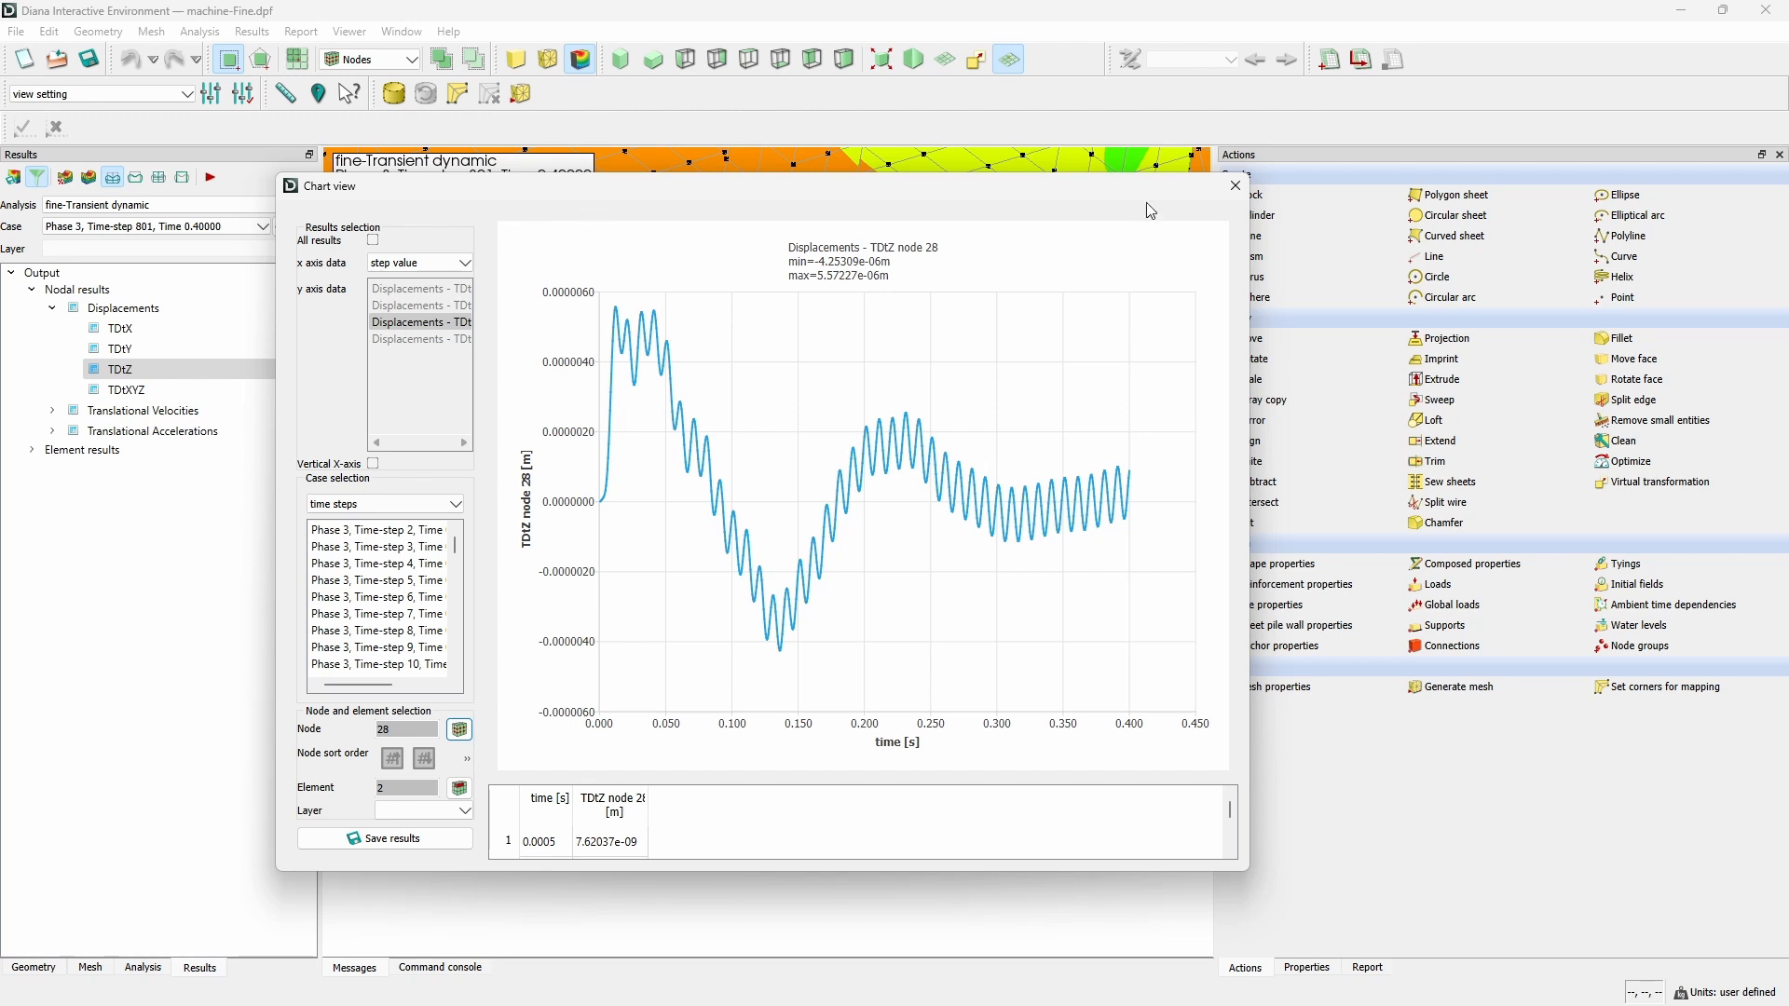
Close the line diagram and deselect all mesh nodes.
{"action": "left_click", "coordinate": [1237, 193]}
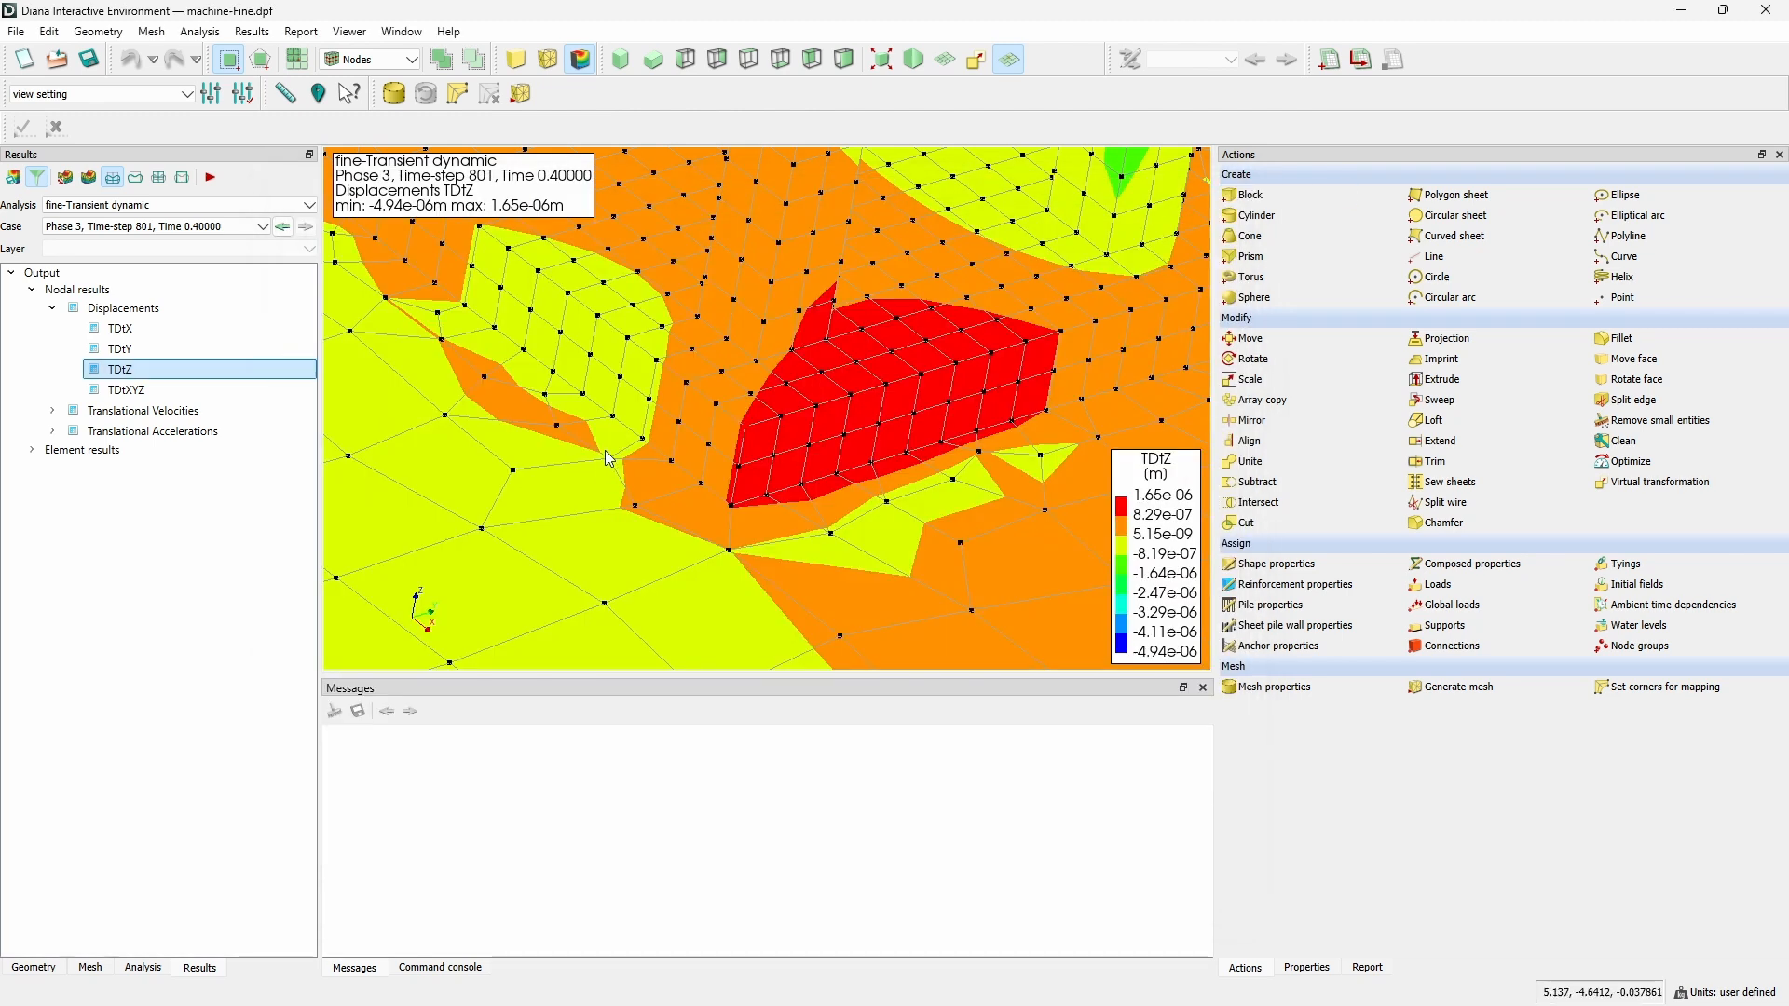
{"action": "scroll", "coordinate": [737, 444], "scroll_direction": "up", "scroll_amount": 5}
{"action": "scroll", "coordinate": [820, 432], "scroll_direction": "down", "scroll_amount": 2}
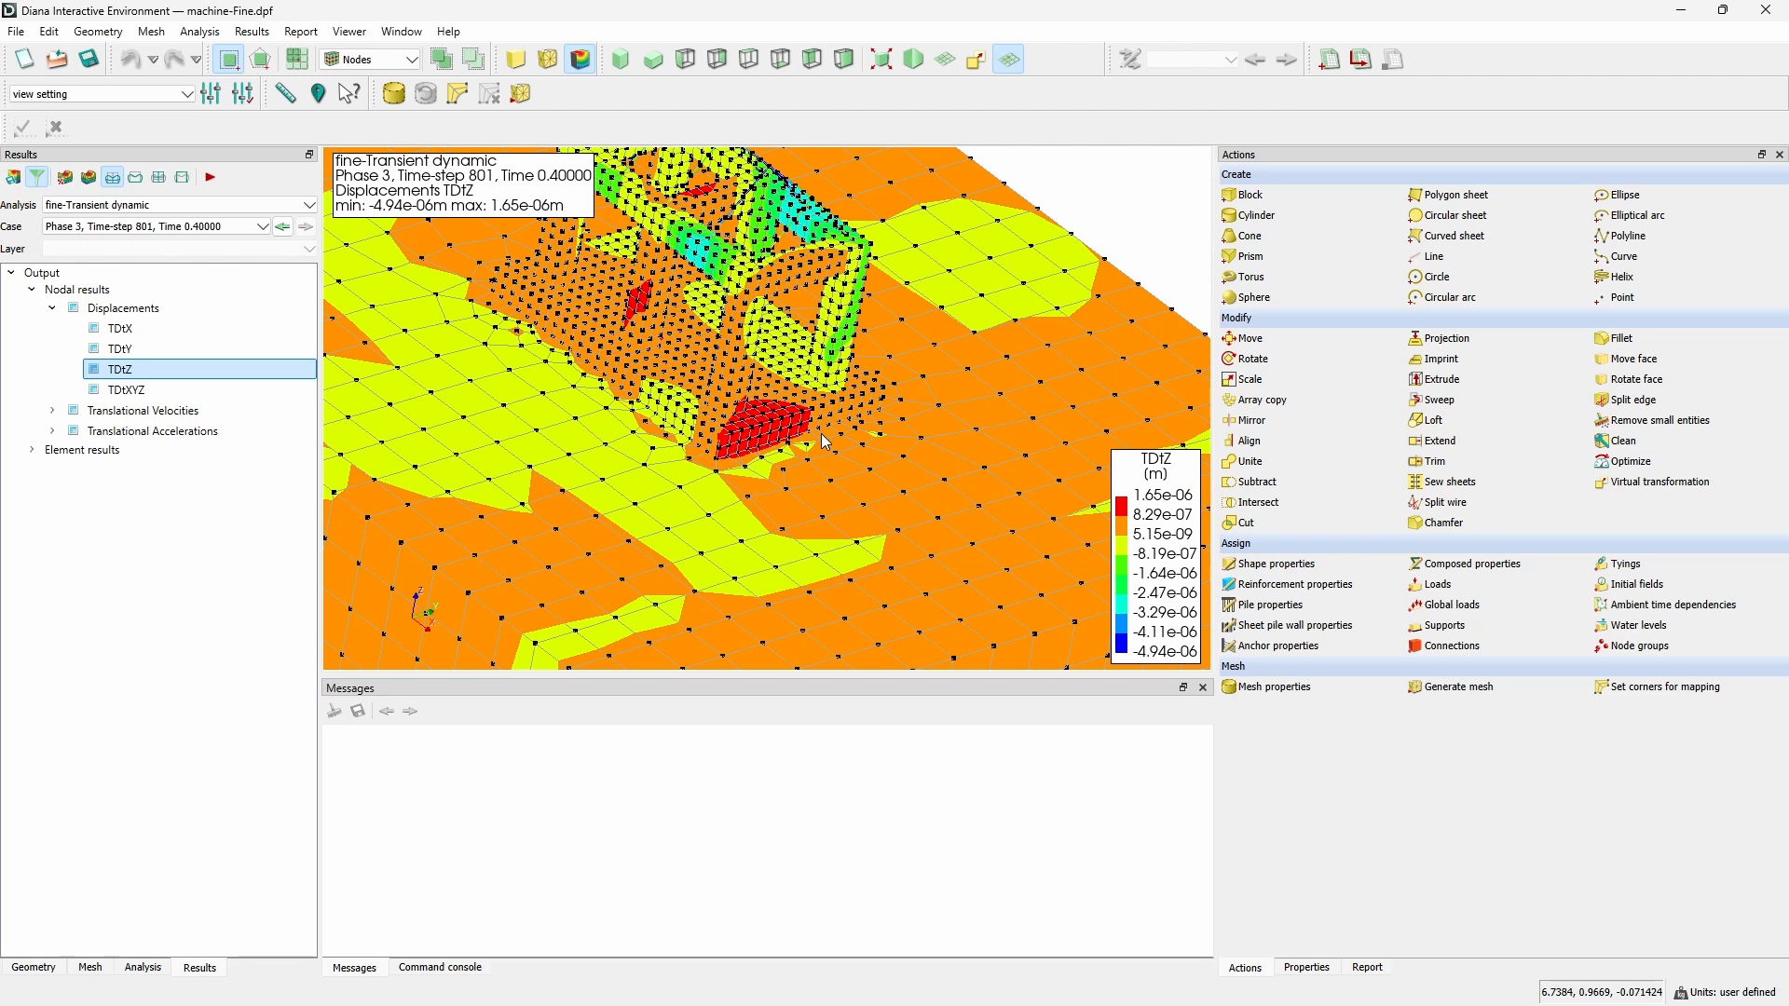
{"action": "scroll", "coordinate": [764, 454], "scroll_direction": "down", "scroll_amount": 2}
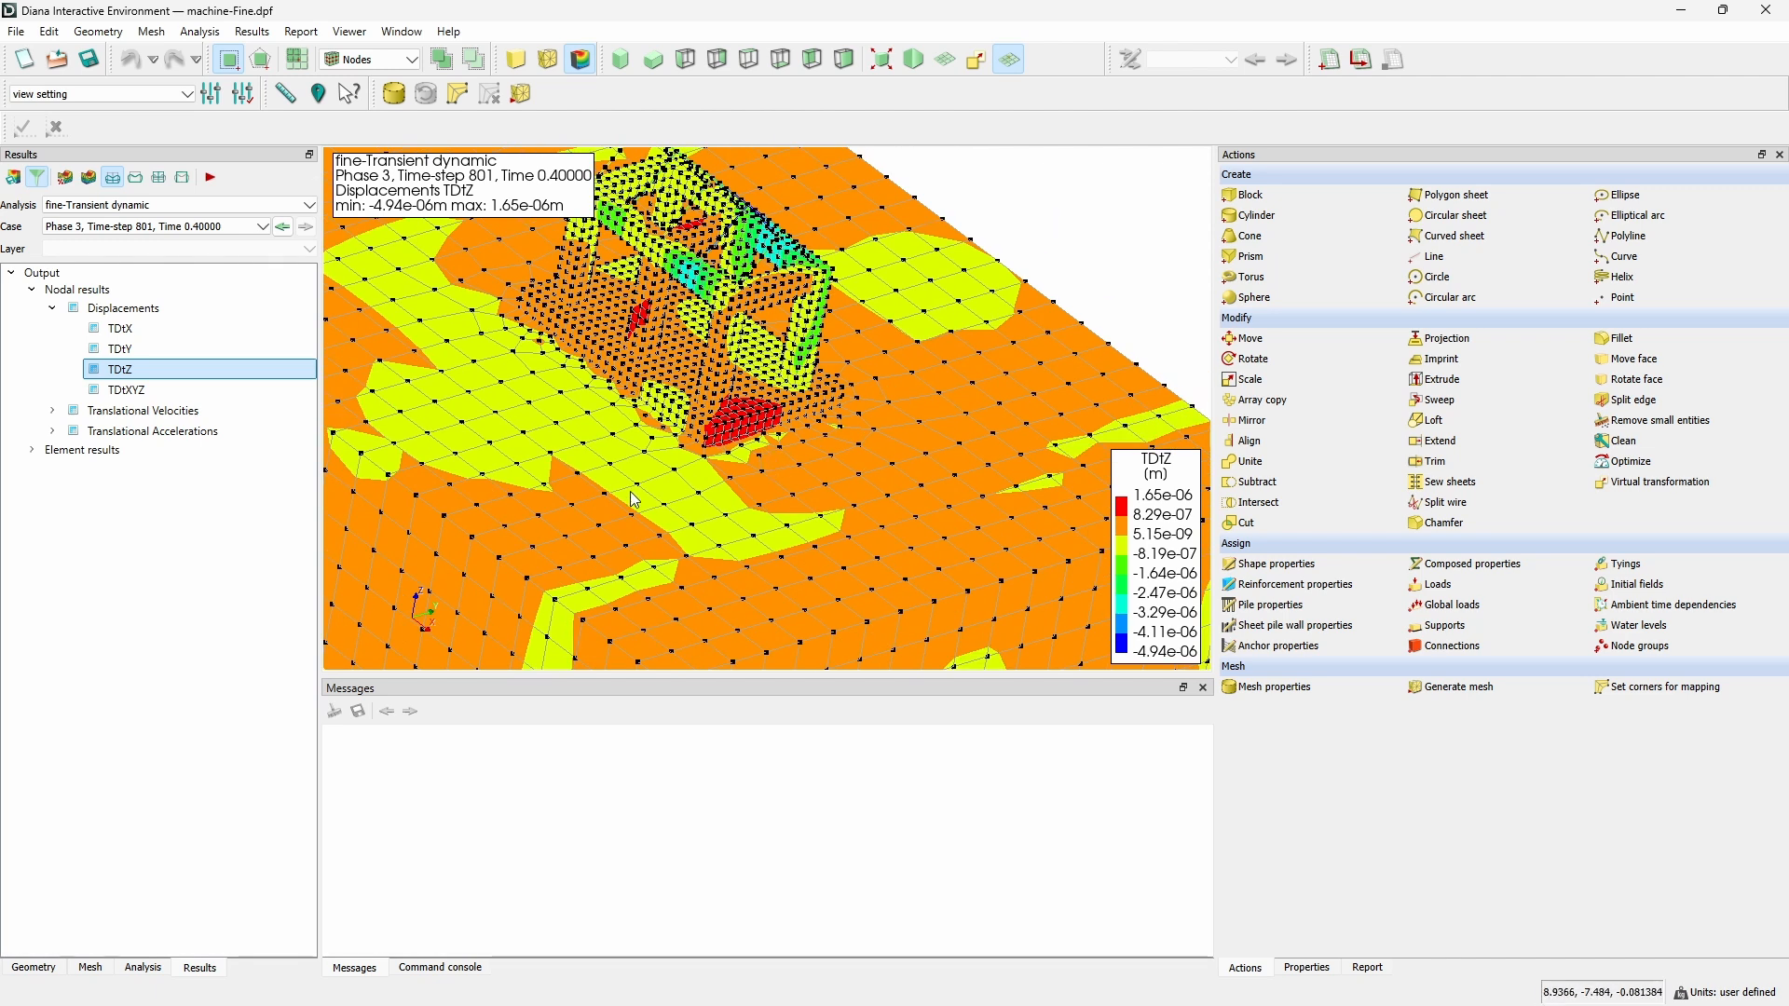
{"action": "right_click", "coordinate": [1063, 253]}
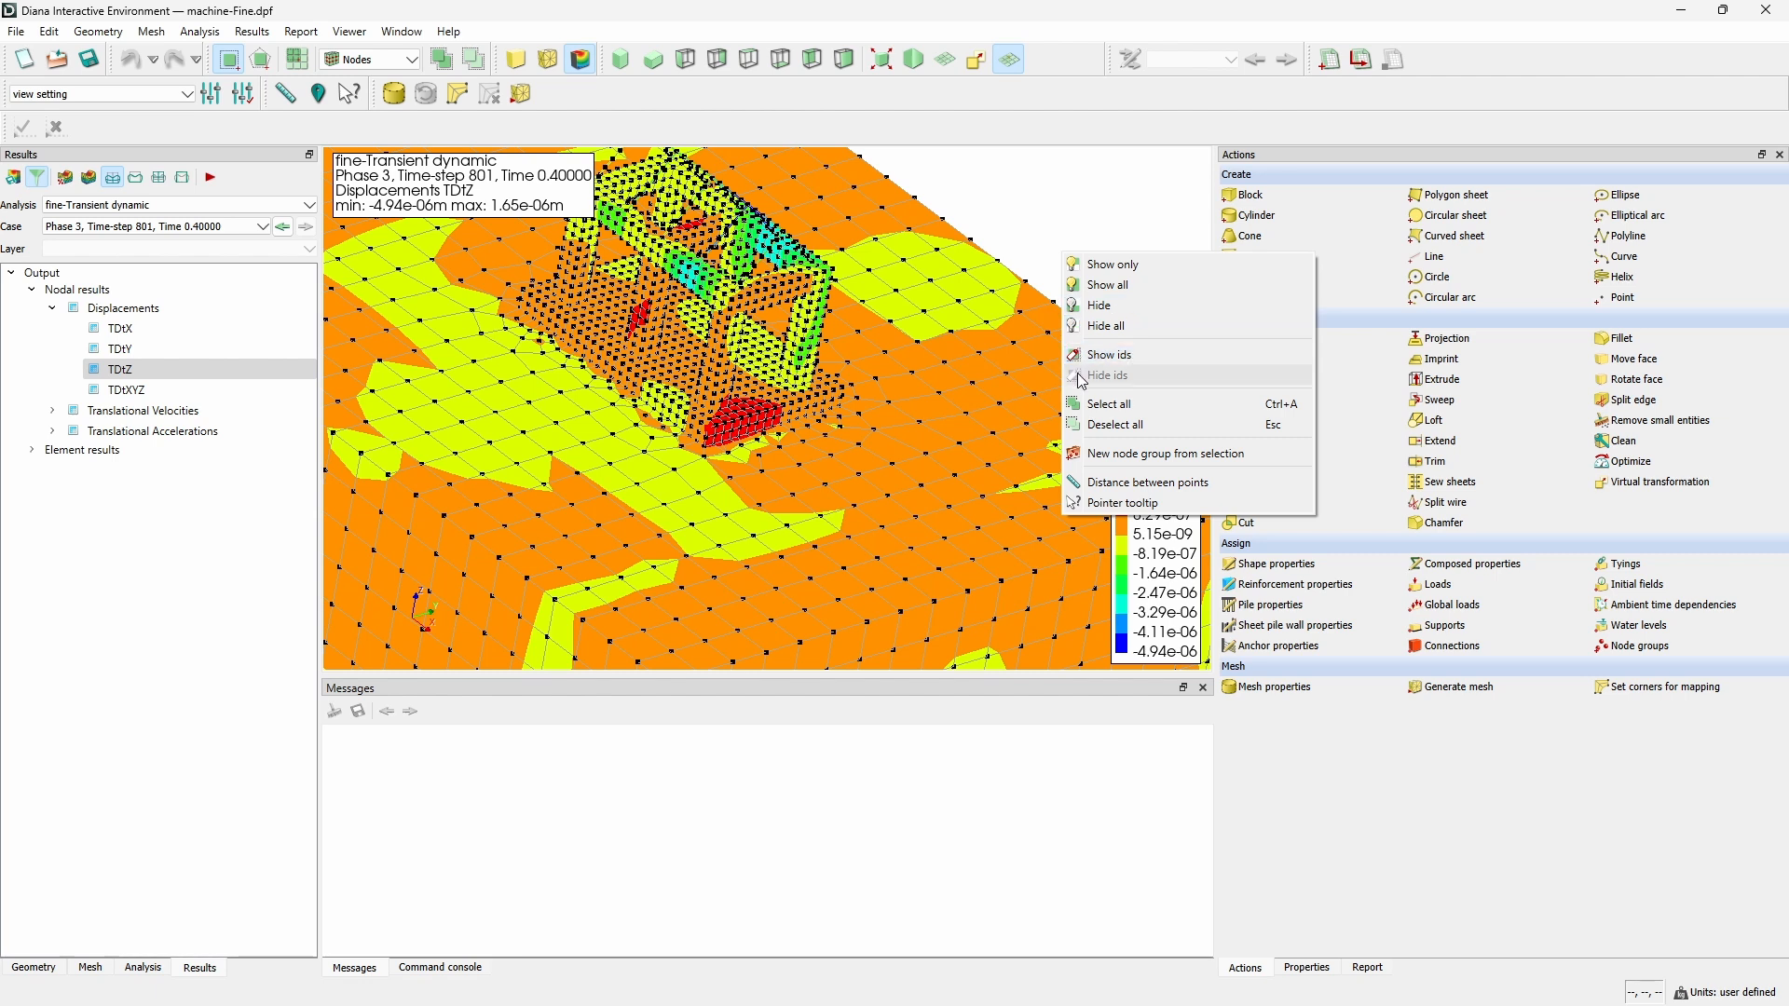
{"action": "left_click", "coordinate": [1084, 423]}
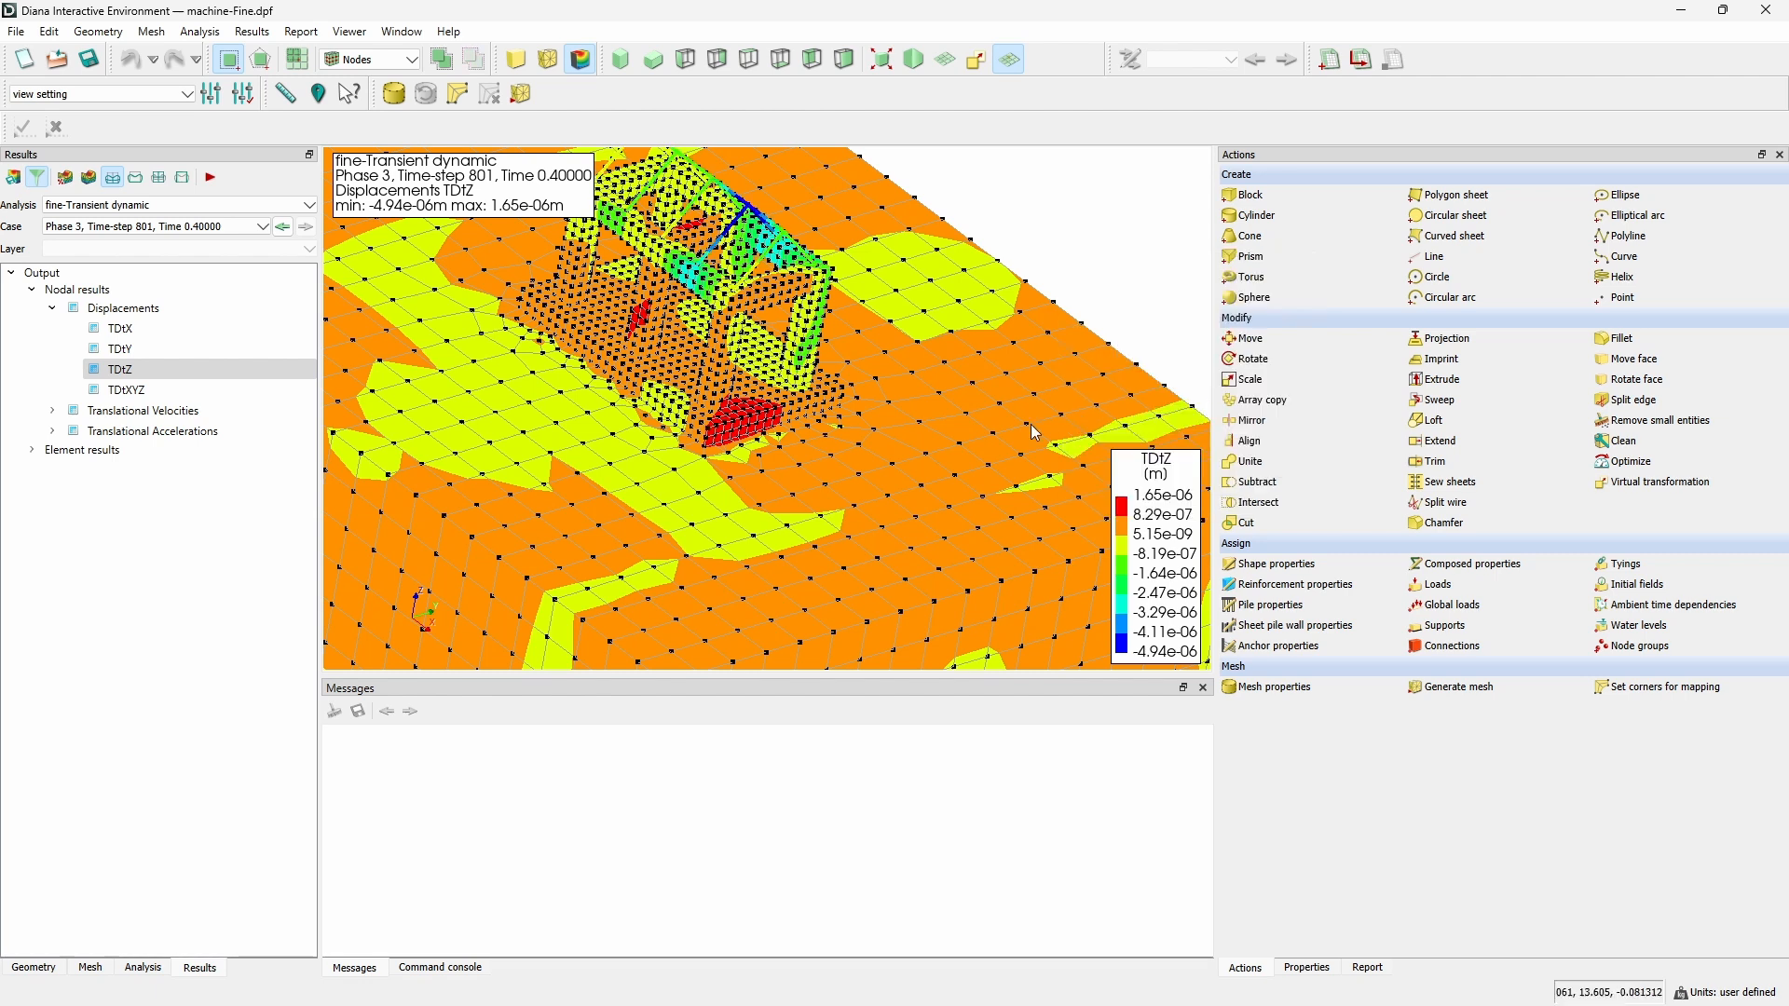
{"action": "mouse_move", "coordinate": [687, 499]}
{"action": "middle_mouse_down"}
{"action": "mouse_move", "coordinate": [643, 472]}
{"action": "mouse_move", "coordinate": [666, 475]}
{"action": "middle_mouse_up"}
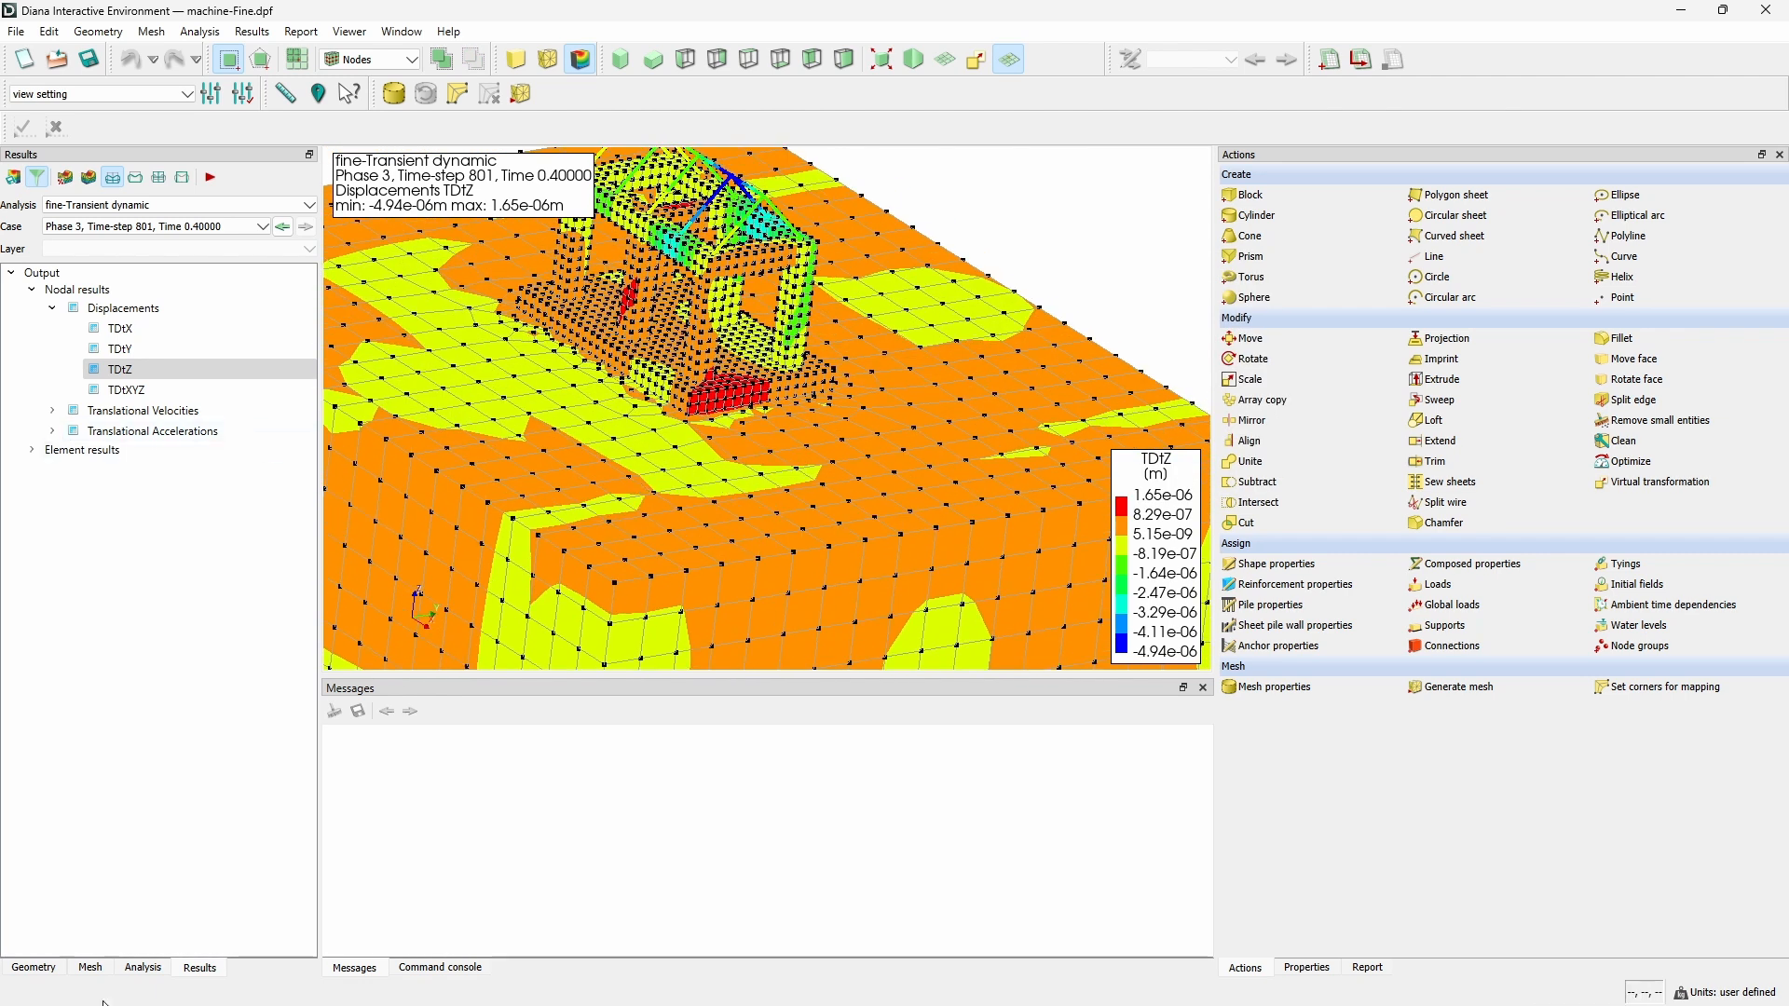
Show only the PML 1 and PML 2 element sets of the mesh.
{"action": "left_click", "coordinate": [91, 968]}
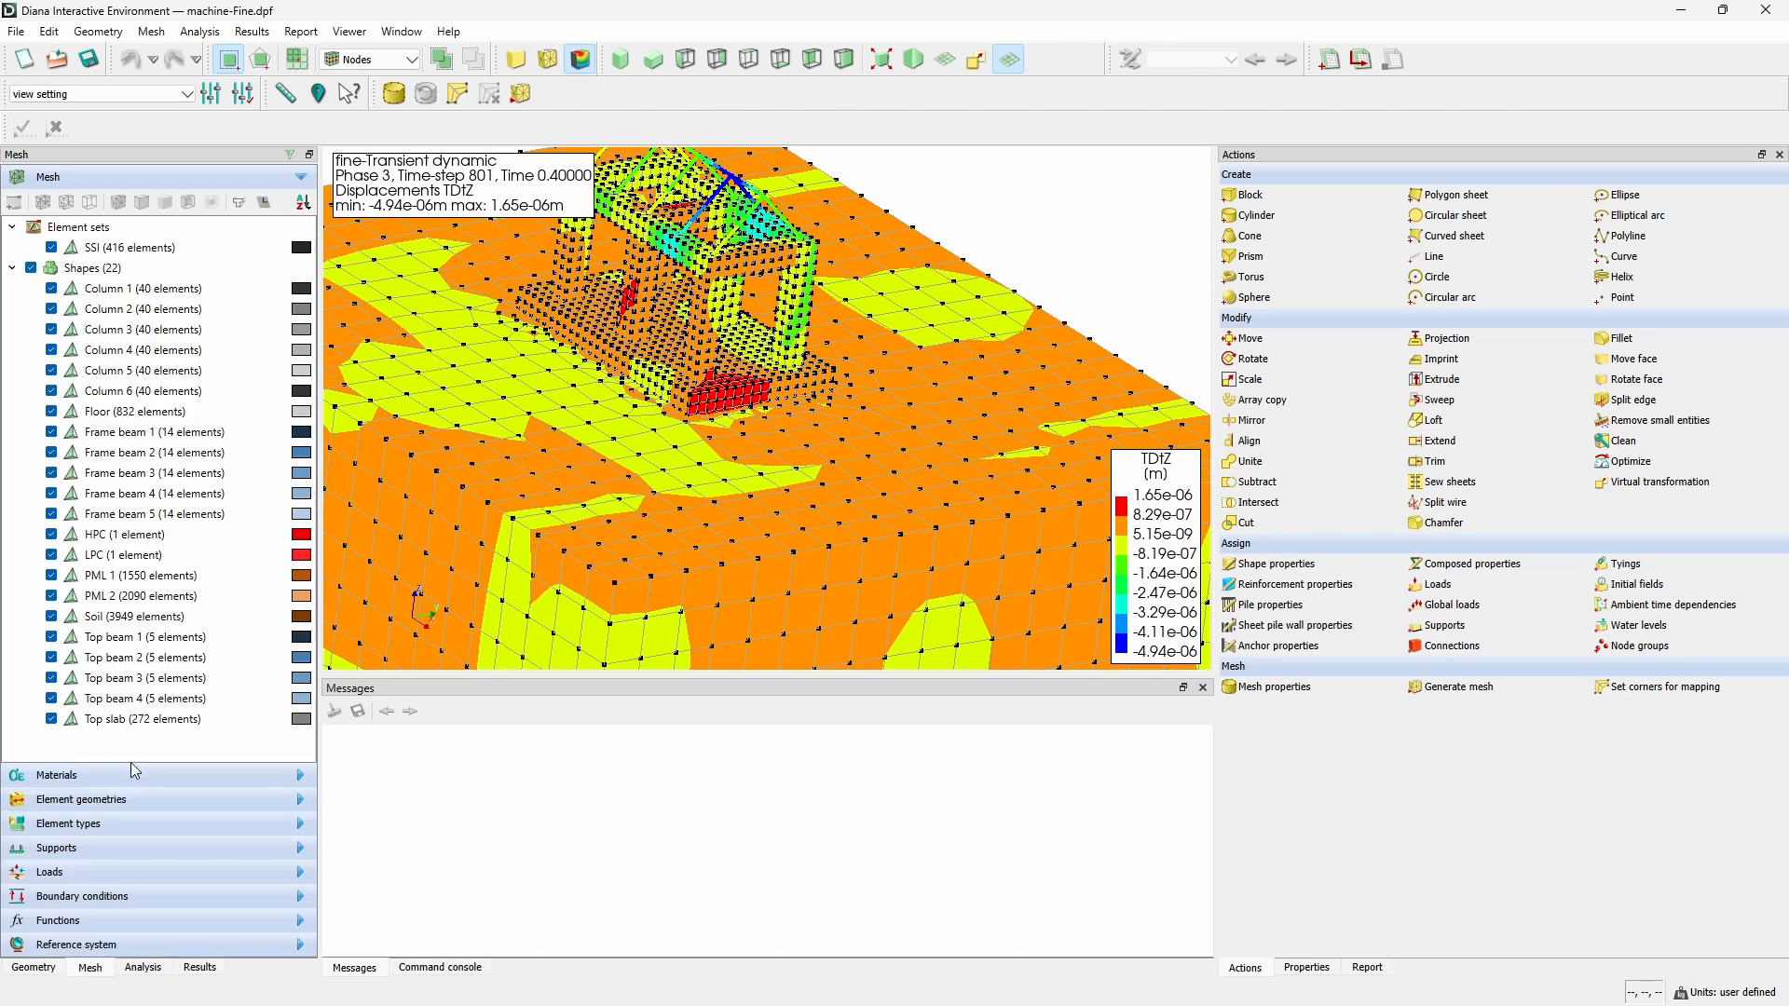
{"action": "left_click", "coordinate": [110, 578]}
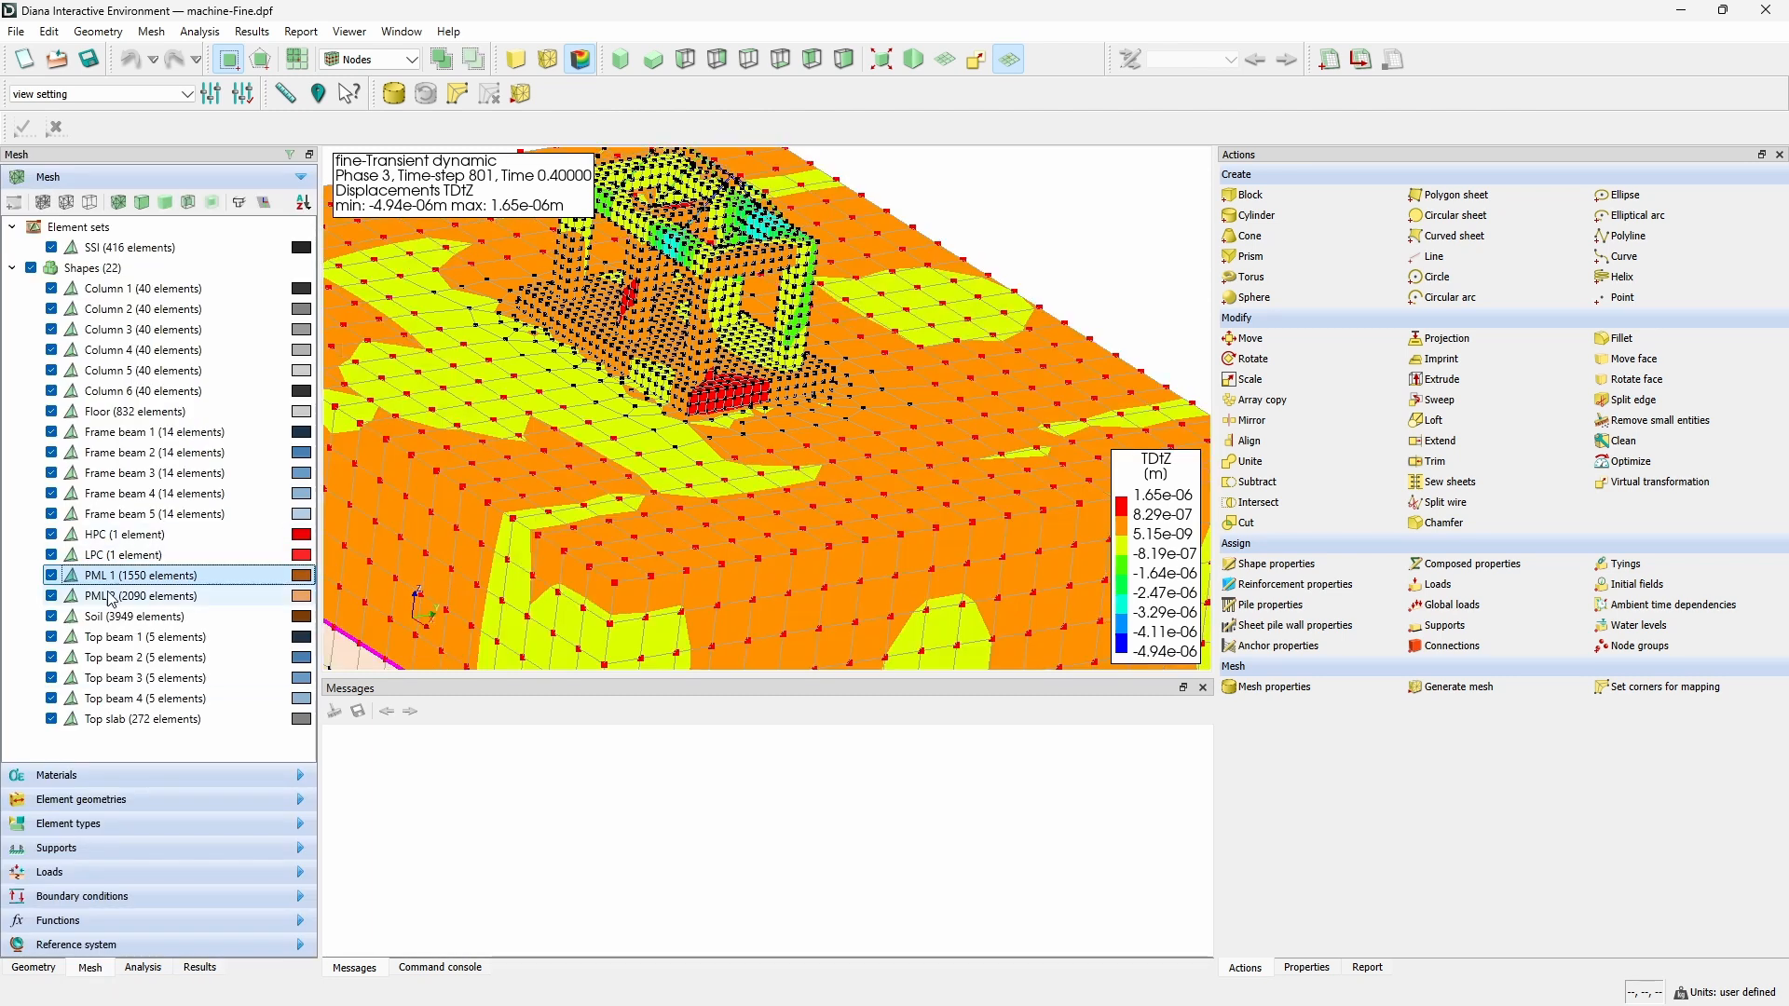
{"action": "left_click", "coordinate": [110, 597], "text": "ctrl"}
{"action": "right_click", "coordinate": [110, 597]}
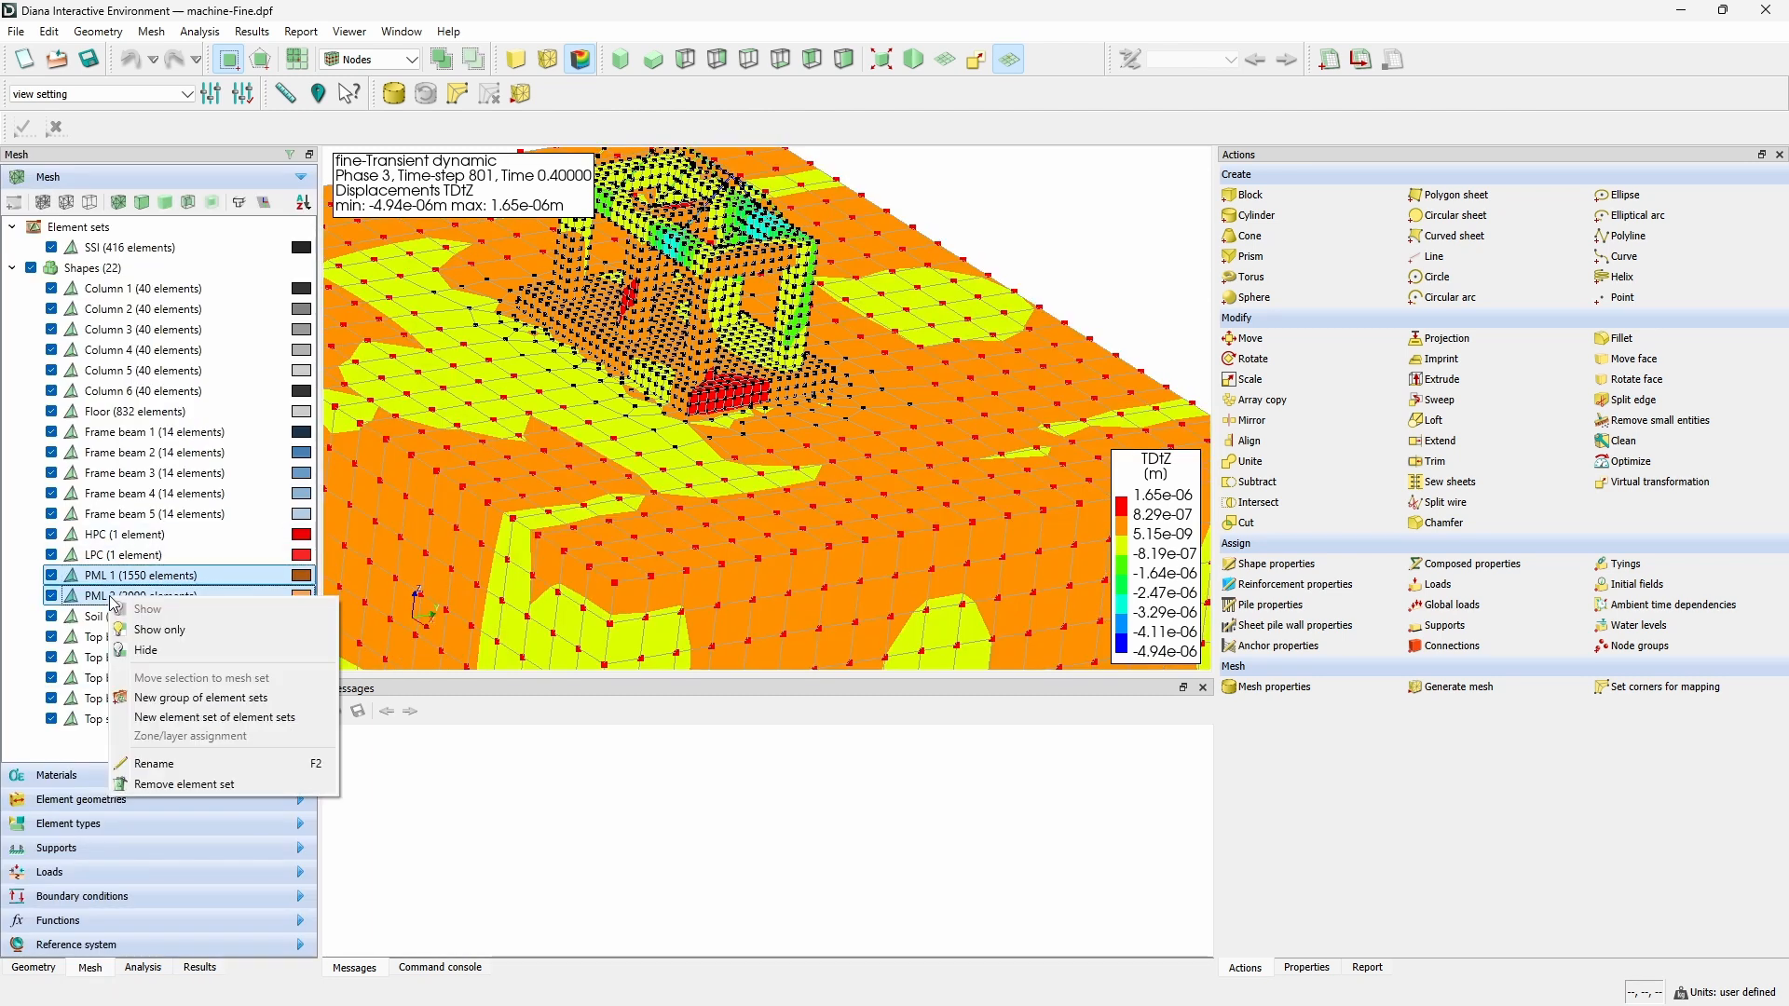
{"action": "left_click", "coordinate": [154, 630]}
Select the mesh node on the top surface of the PML region at (15.5311, -13.0008, 0) m.
{"action": "middle_click_drag", "start_coordinate": [905, 408], "coordinate": [773, 475]}
{"action": "scroll", "coordinate": [767, 456], "scroll_direction": "down", "scroll_amount": 2}
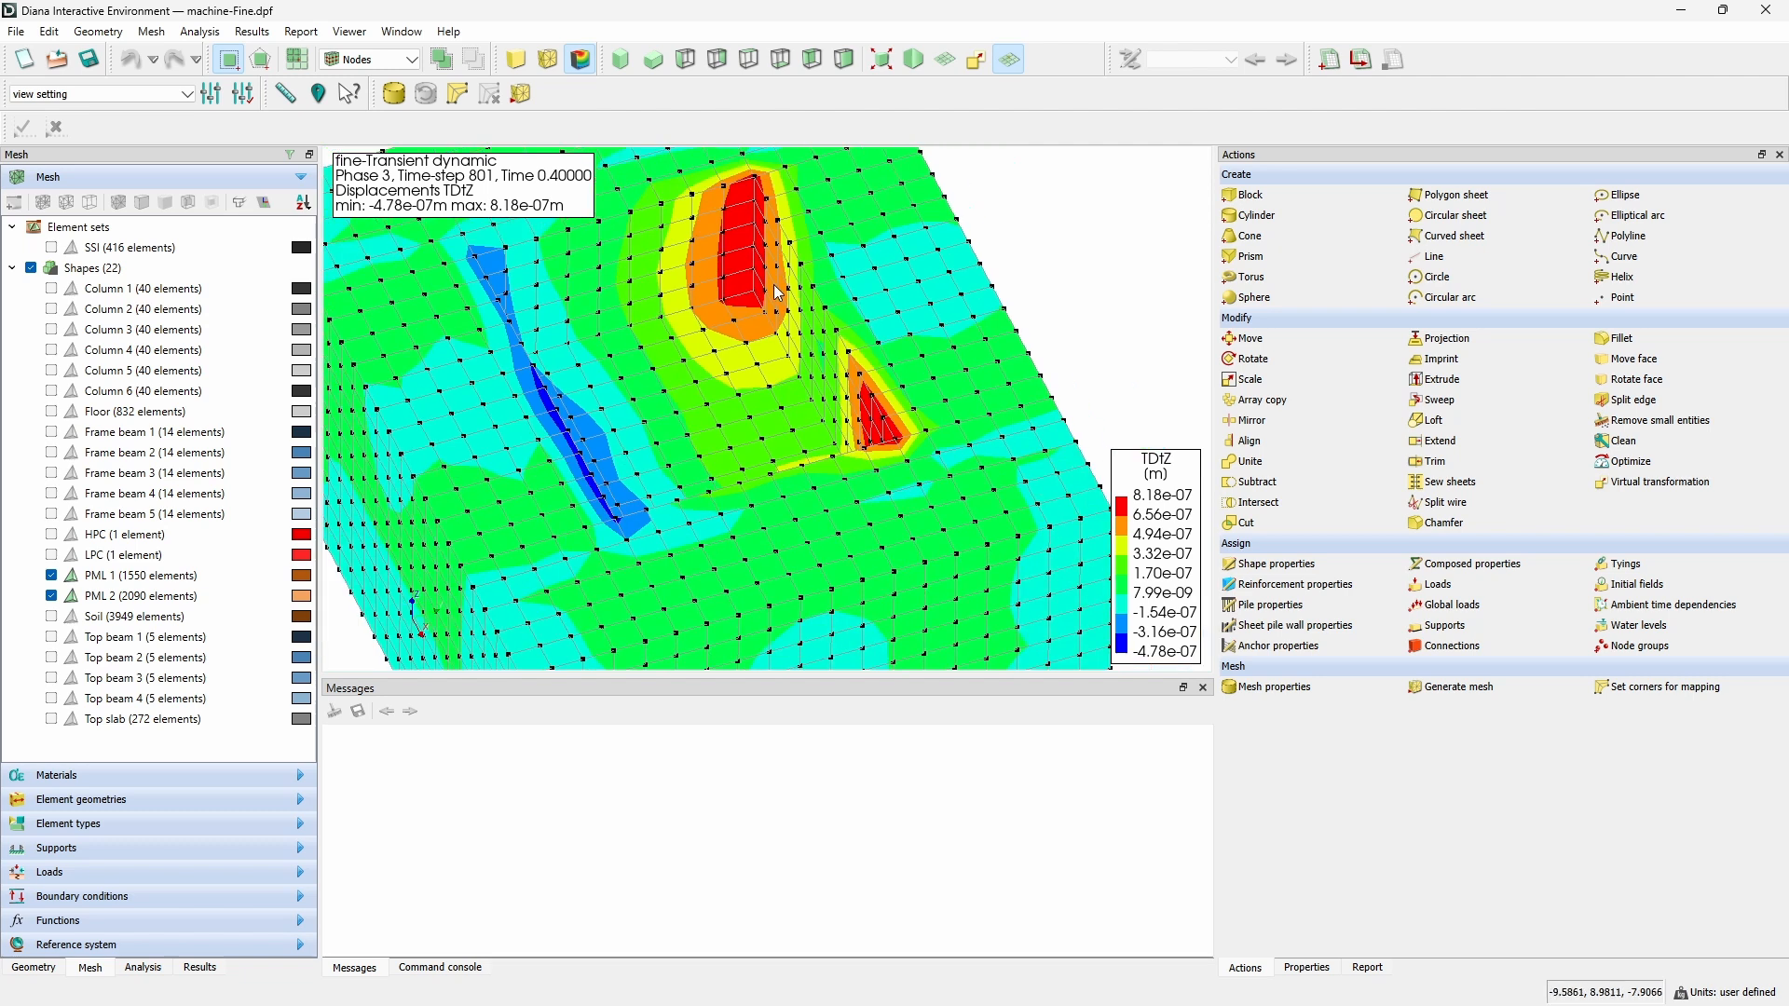
{"action": "scroll", "coordinate": [643, 563], "scroll_direction": "down", "scroll_amount": 2}
{"action": "middle_click_drag", "start_coordinate": [641, 570], "coordinate": [649, 503]}
{"action": "scroll", "coordinate": [605, 531], "scroll_direction": "up", "scroll_amount": 5}
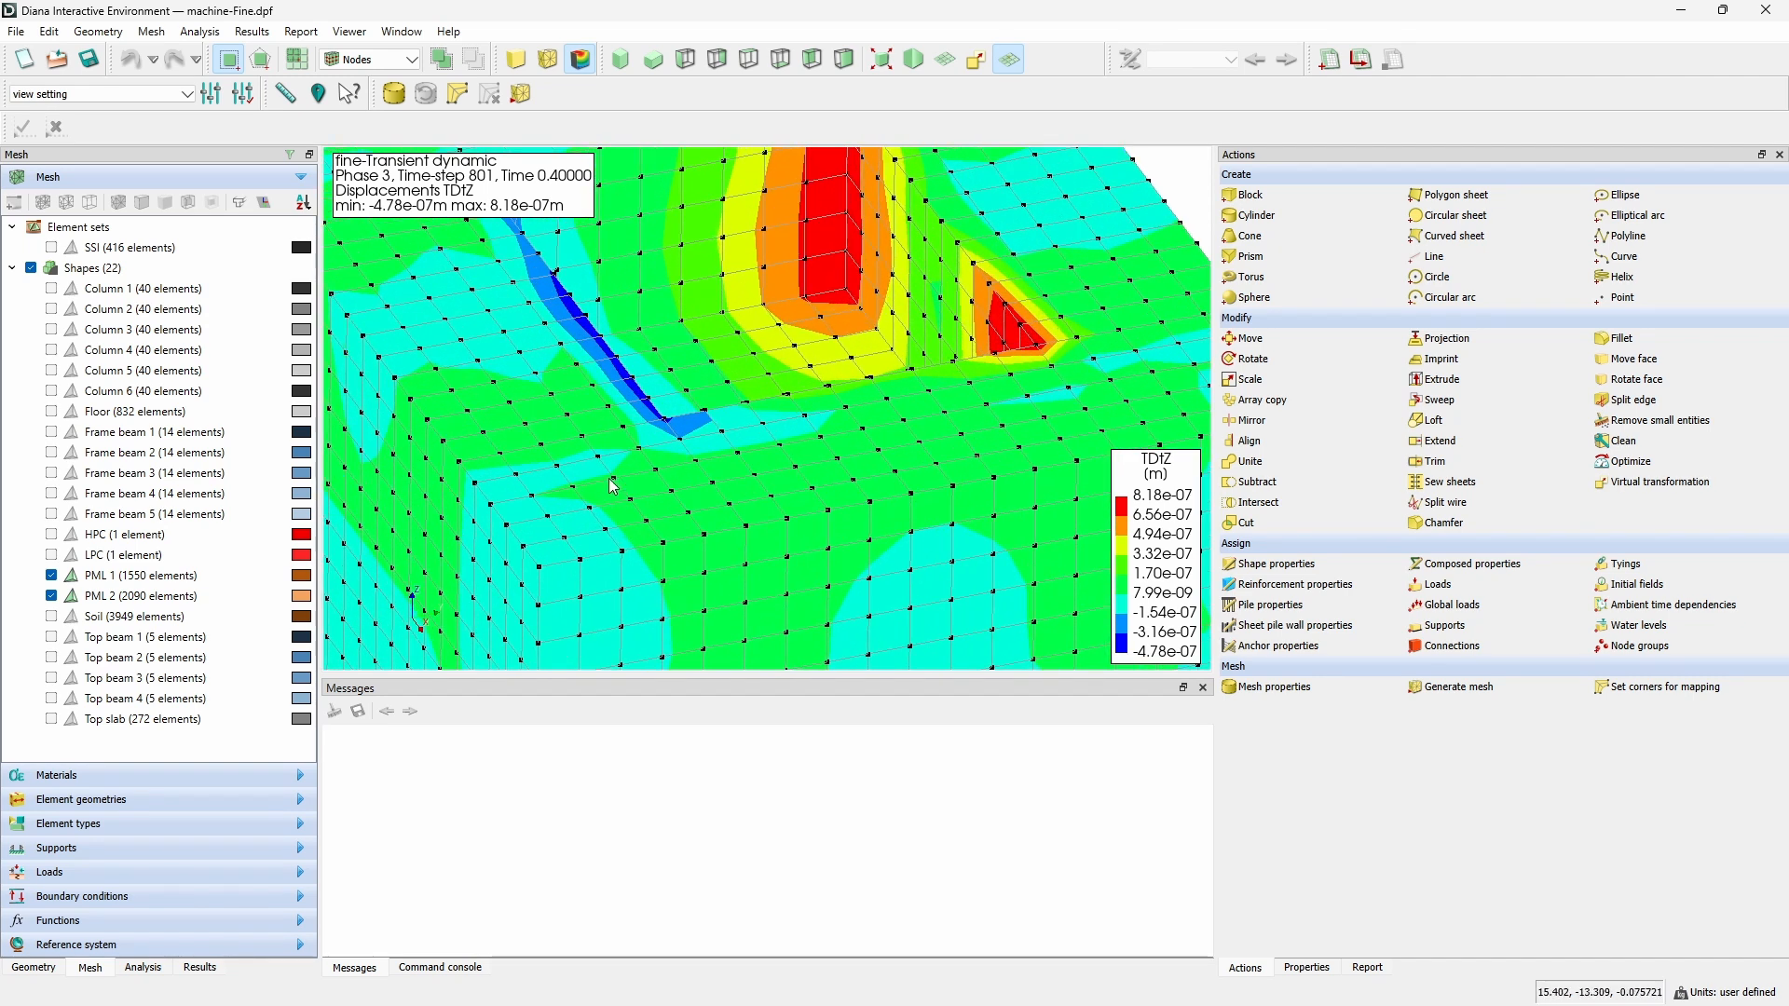
{"action": "right_click", "coordinate": [617, 484]}
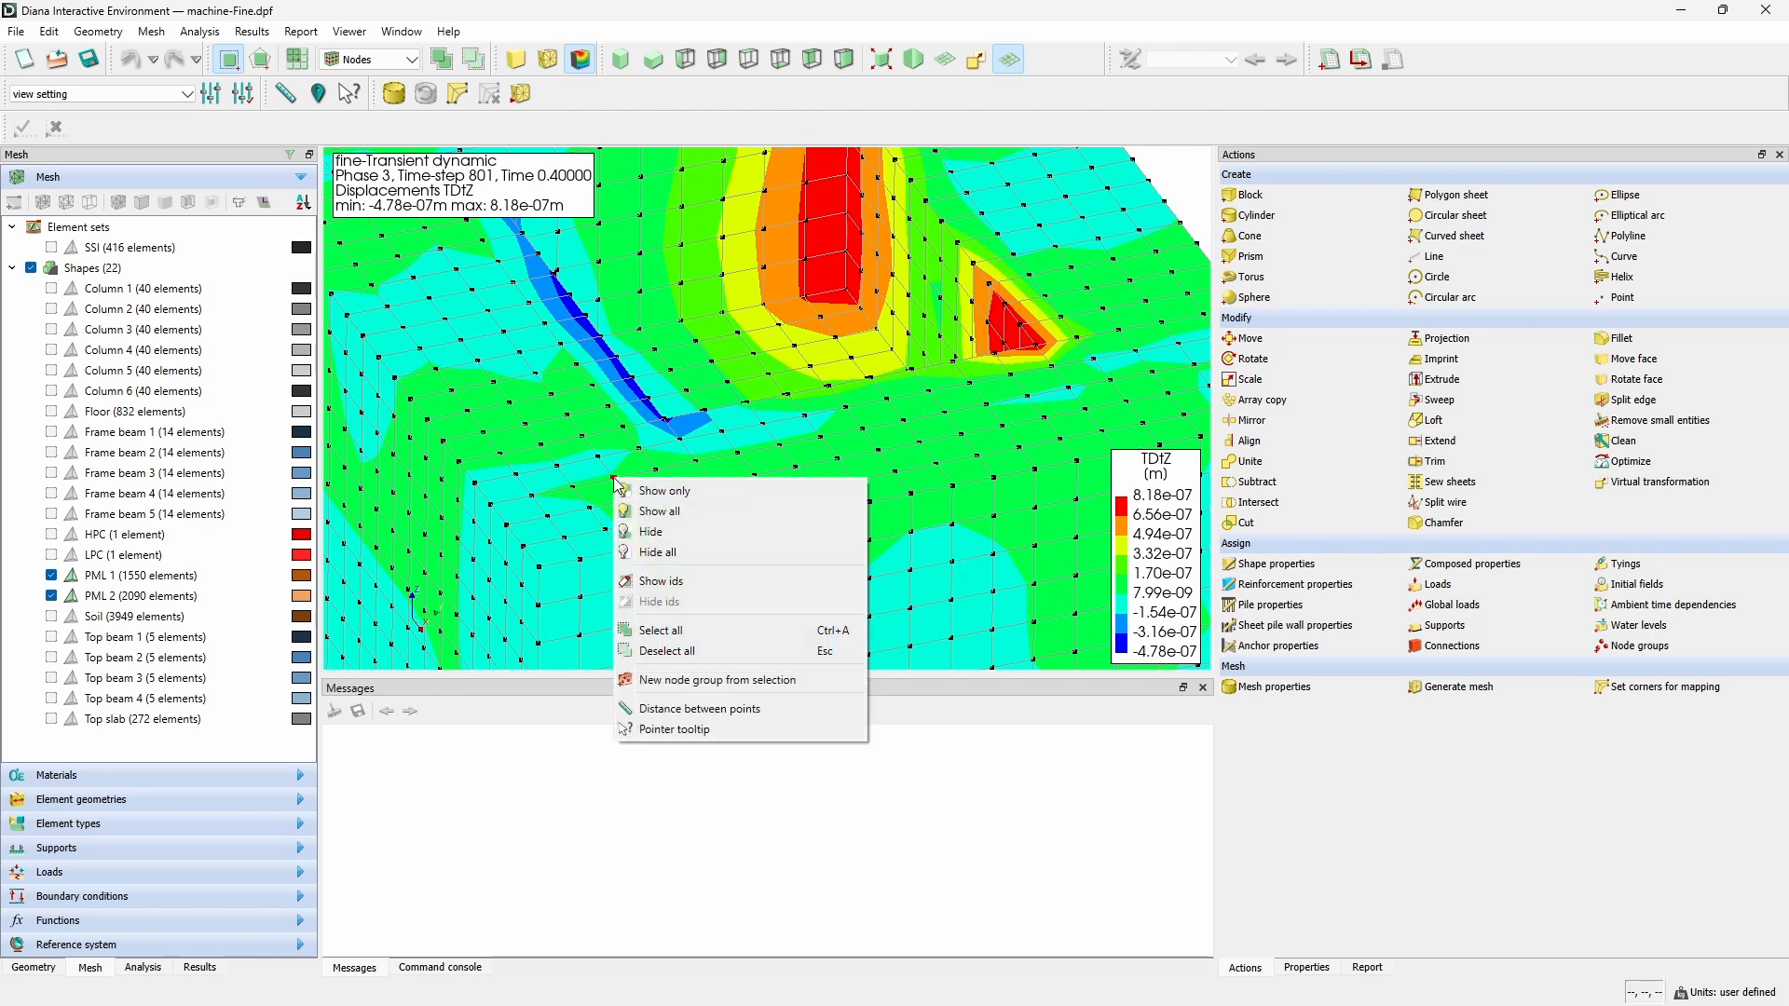
Plot the vertical displacement TDtZ at the selected PML node as a line diagram, limiting the cases to time steps.
{"action": "left_click", "coordinate": [199, 967]}
{"action": "left_click", "coordinate": [129, 368]}
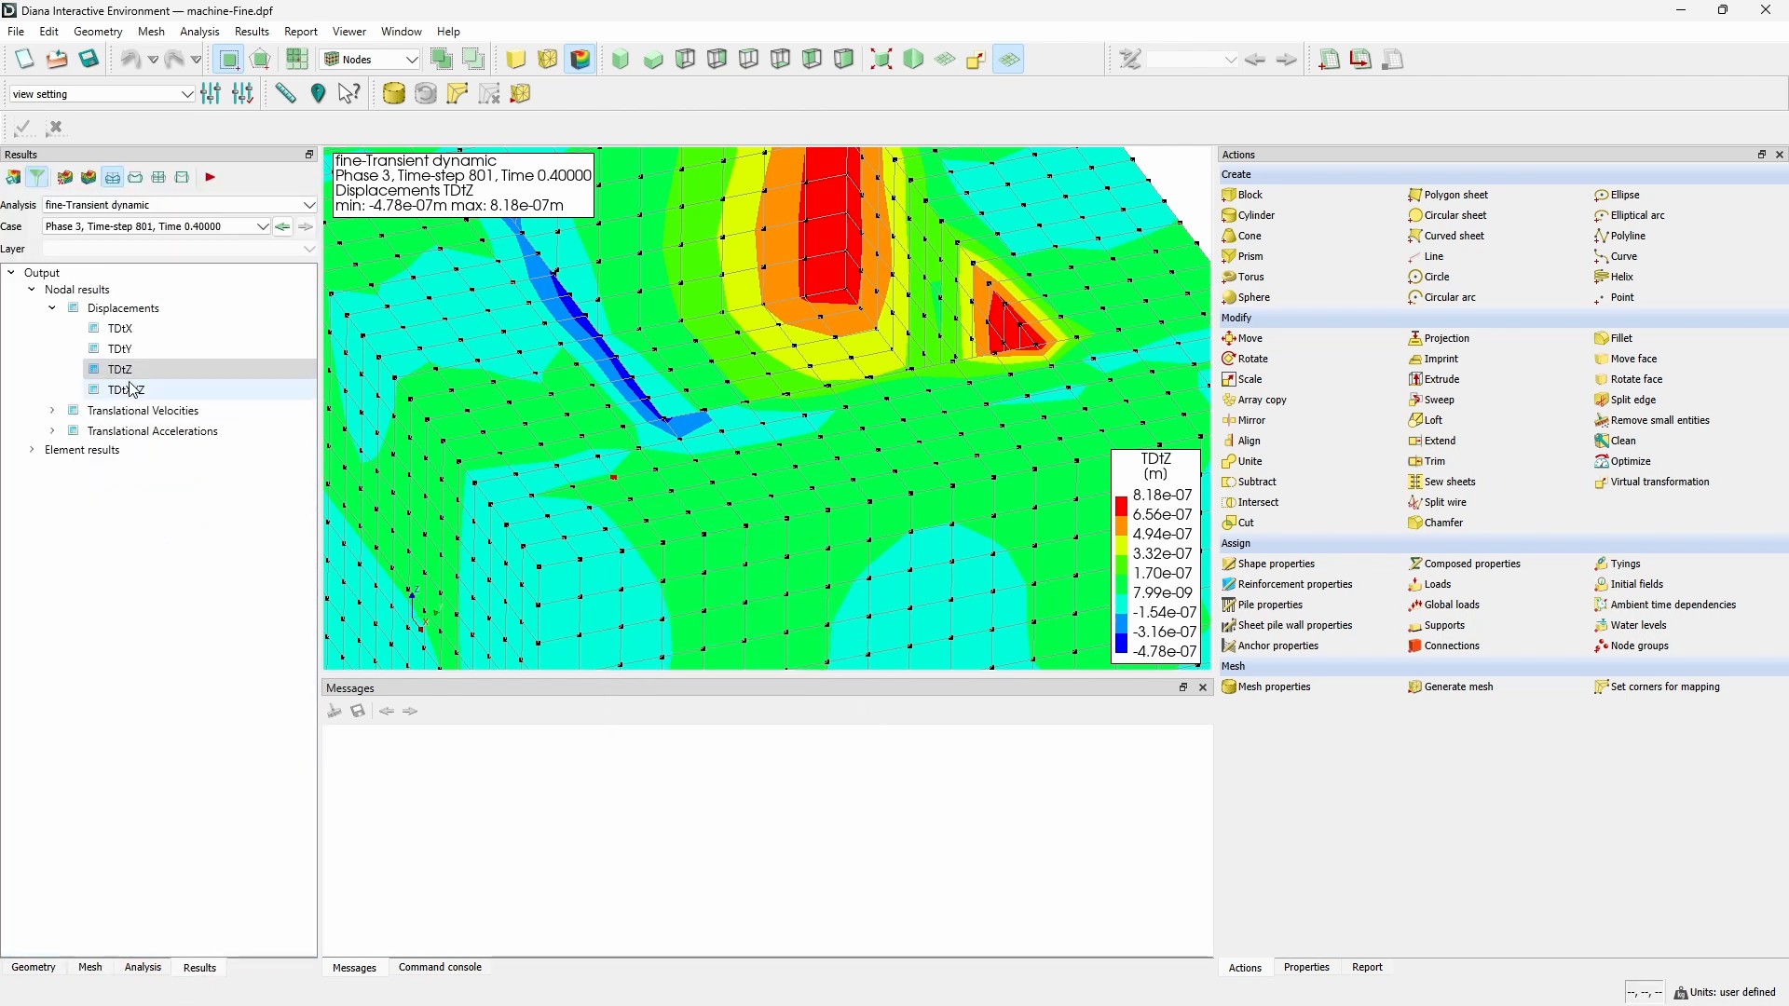
{"action": "right_click", "coordinate": [134, 365]}
{"action": "left_click", "coordinate": [172, 434]}
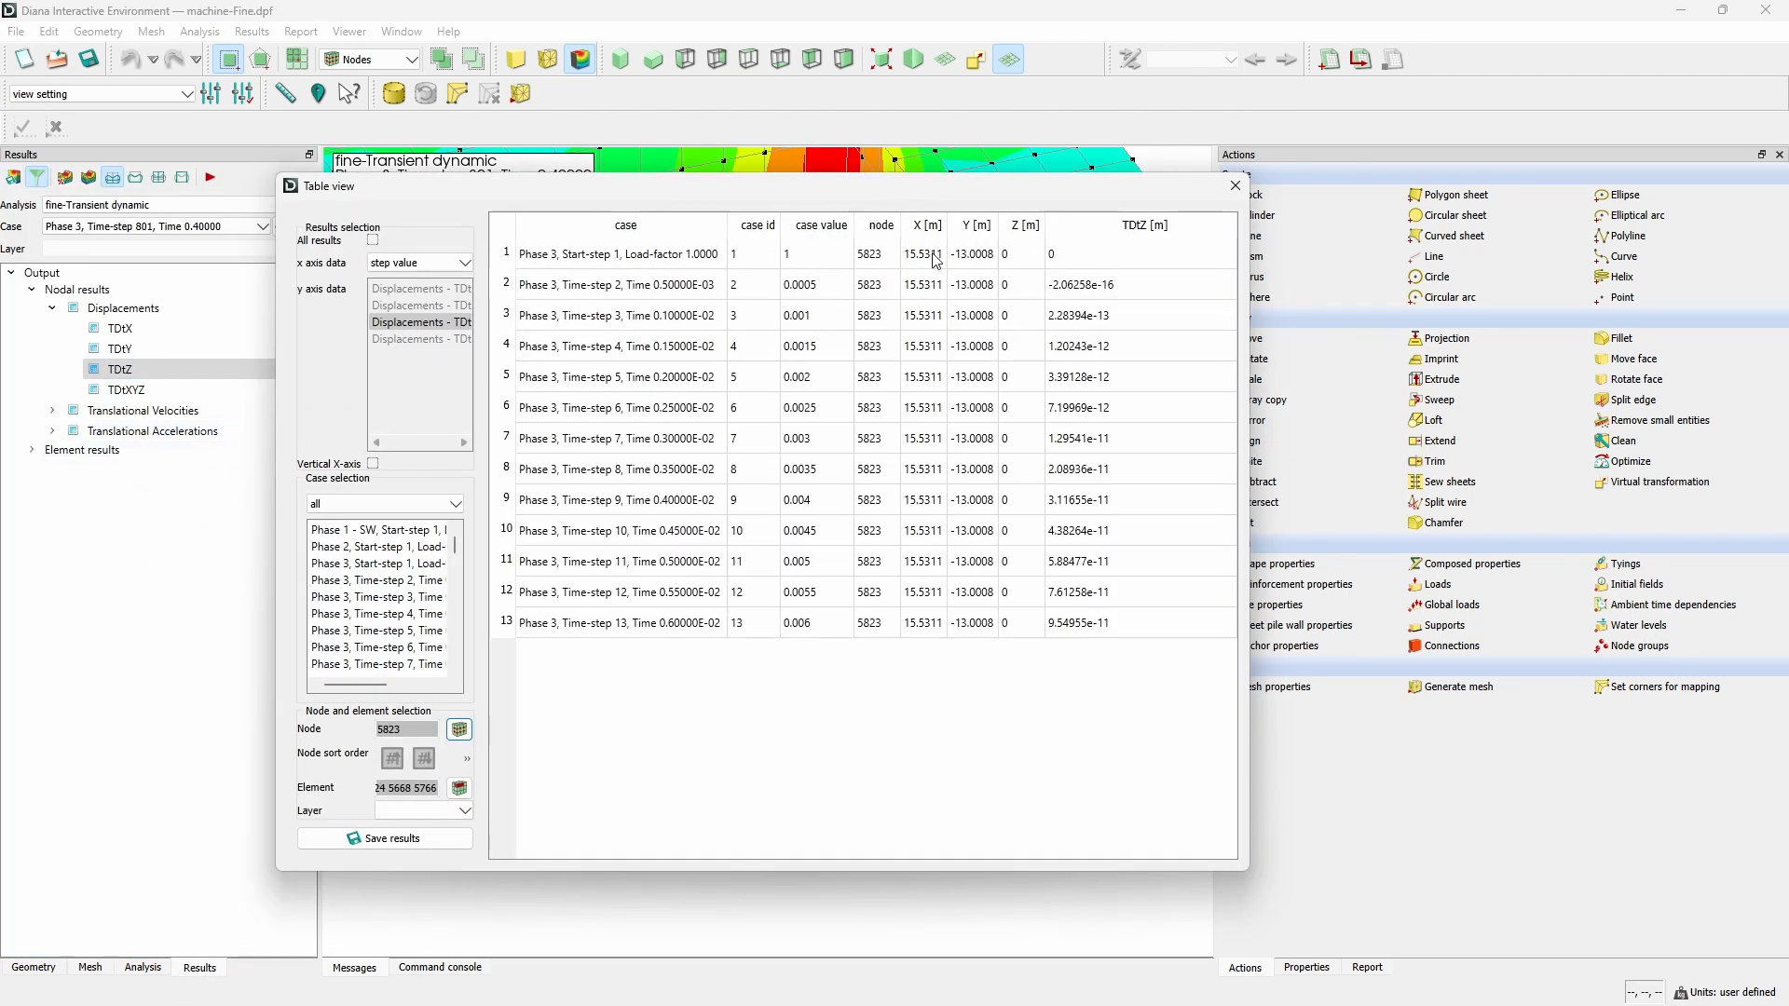
{"action": "left_click", "coordinate": [421, 512]}
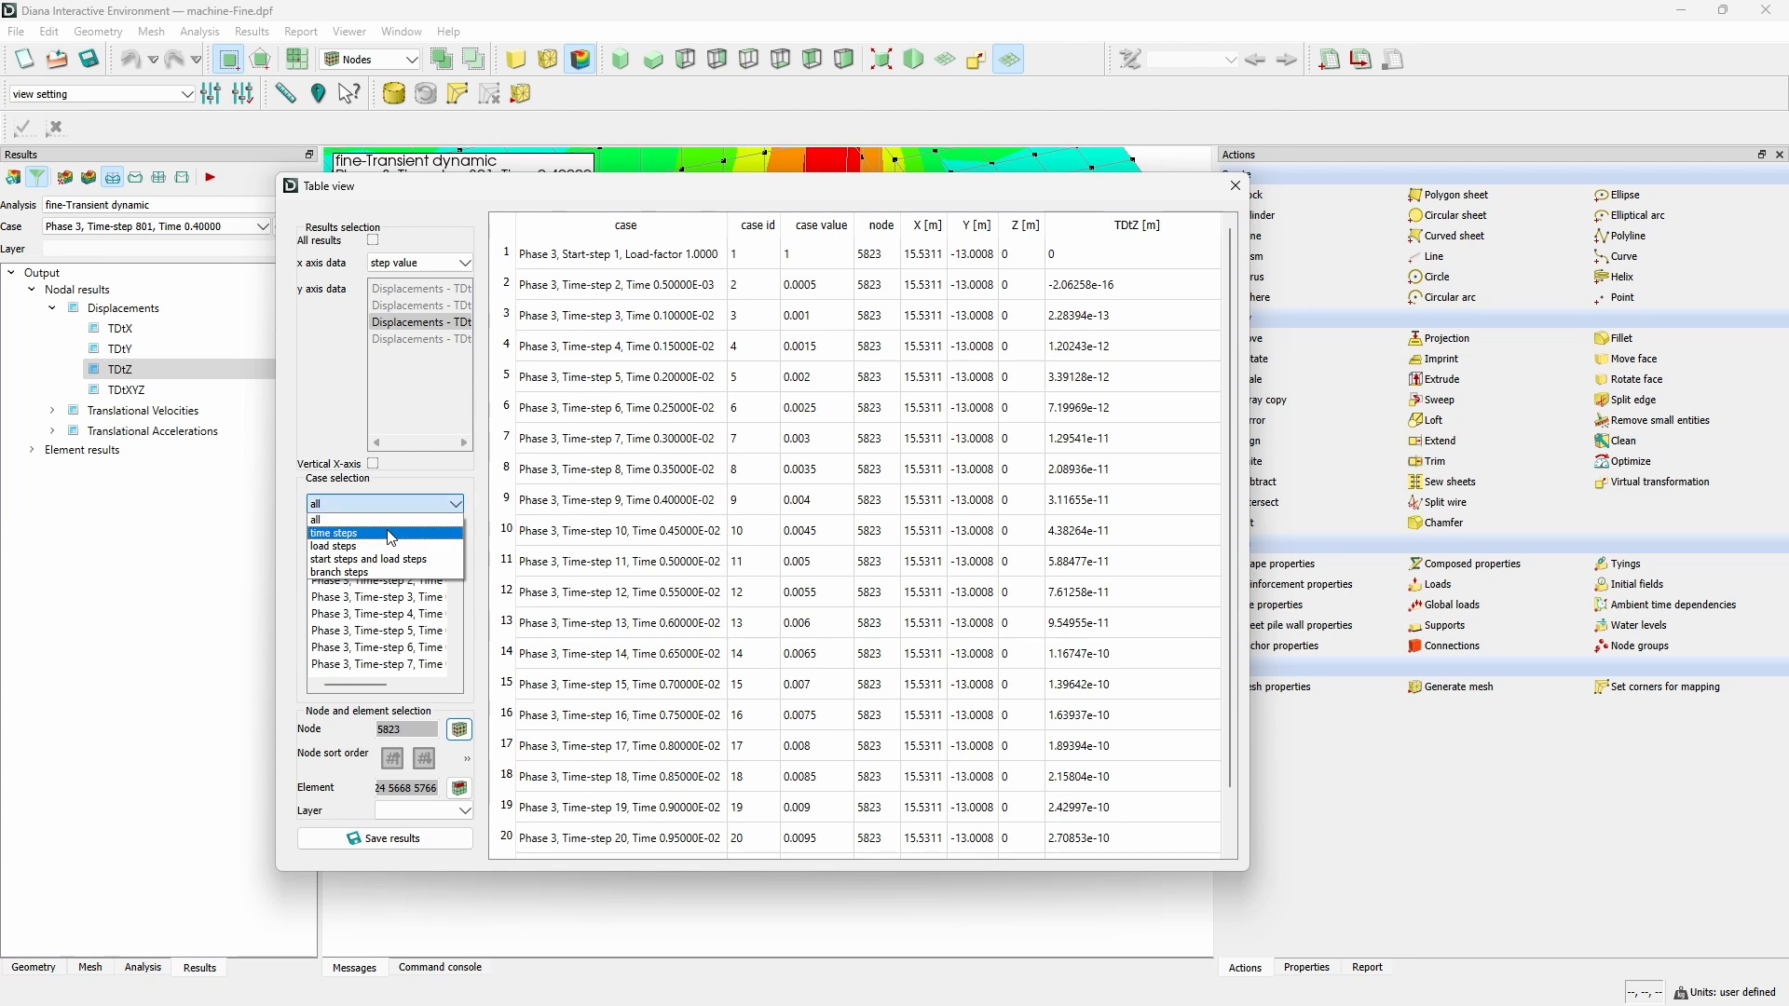
{"action": "left_click", "coordinate": [373, 529]}
Add a second node, lower down on the outer side face of the PML, to the displacement diagram for comparison.
{"action": "left_click_drag", "start_coordinate": [718, 187], "coordinate": [1249, 187]}
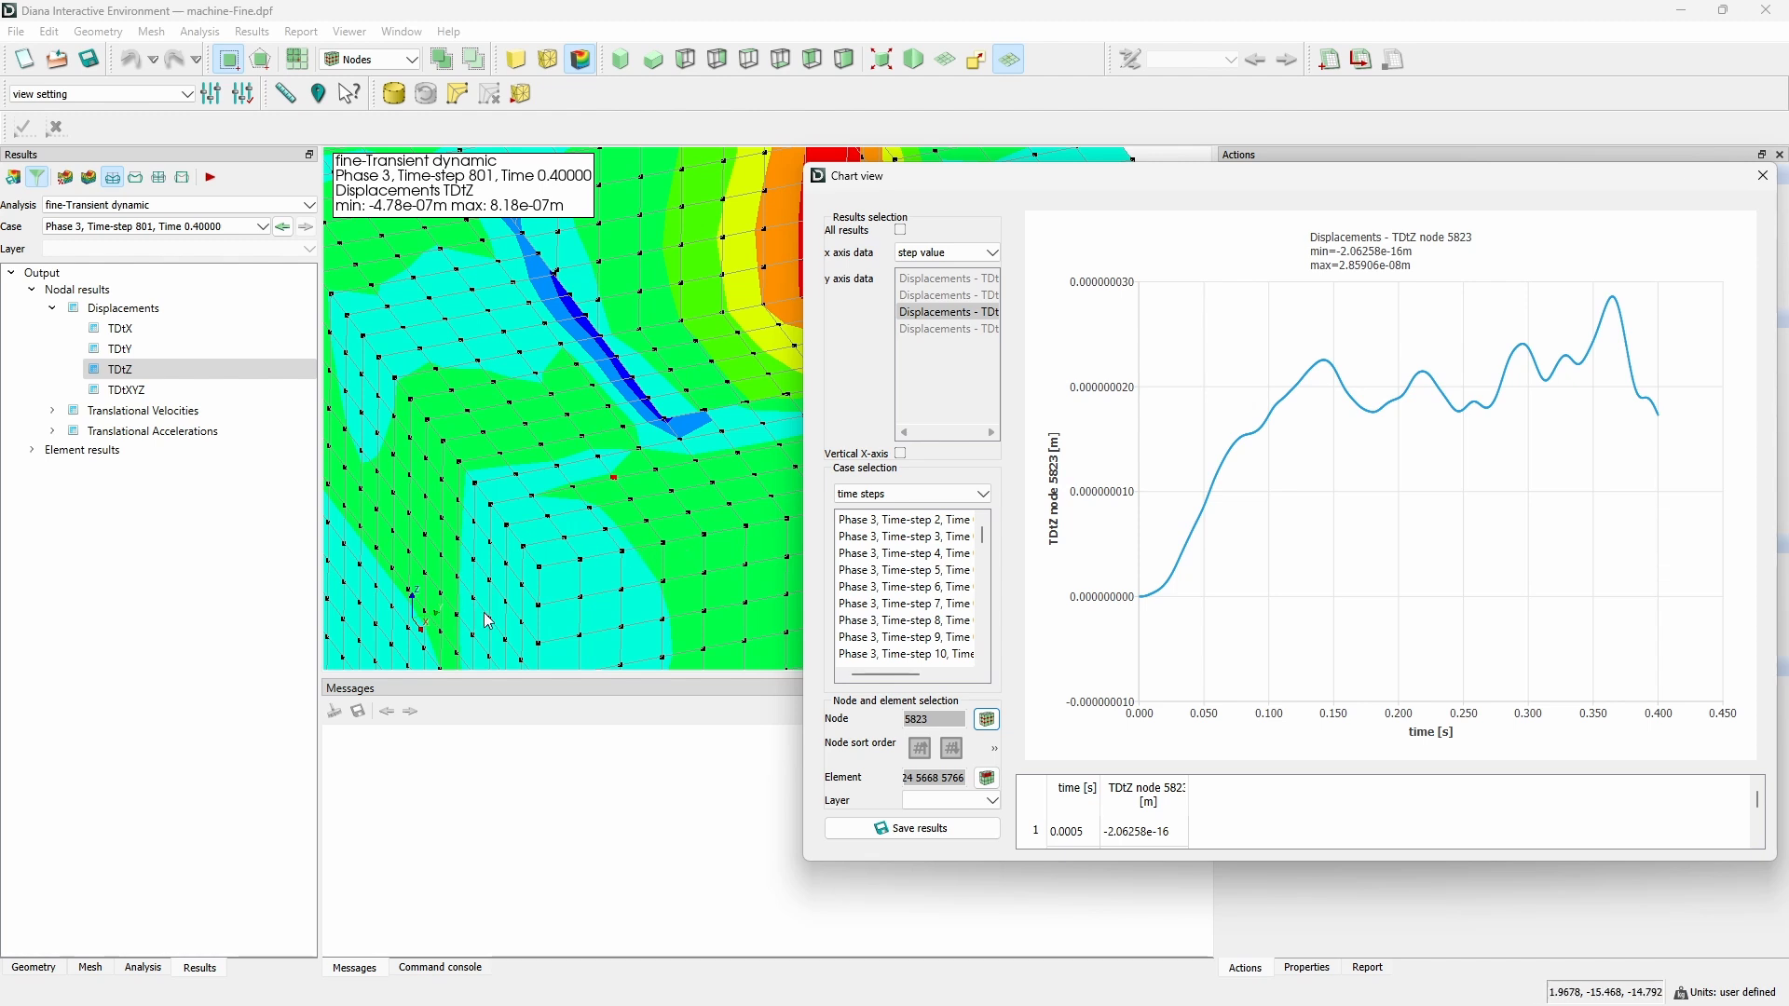
{"action": "left_click", "coordinate": [541, 567], "text": "ctrl"}
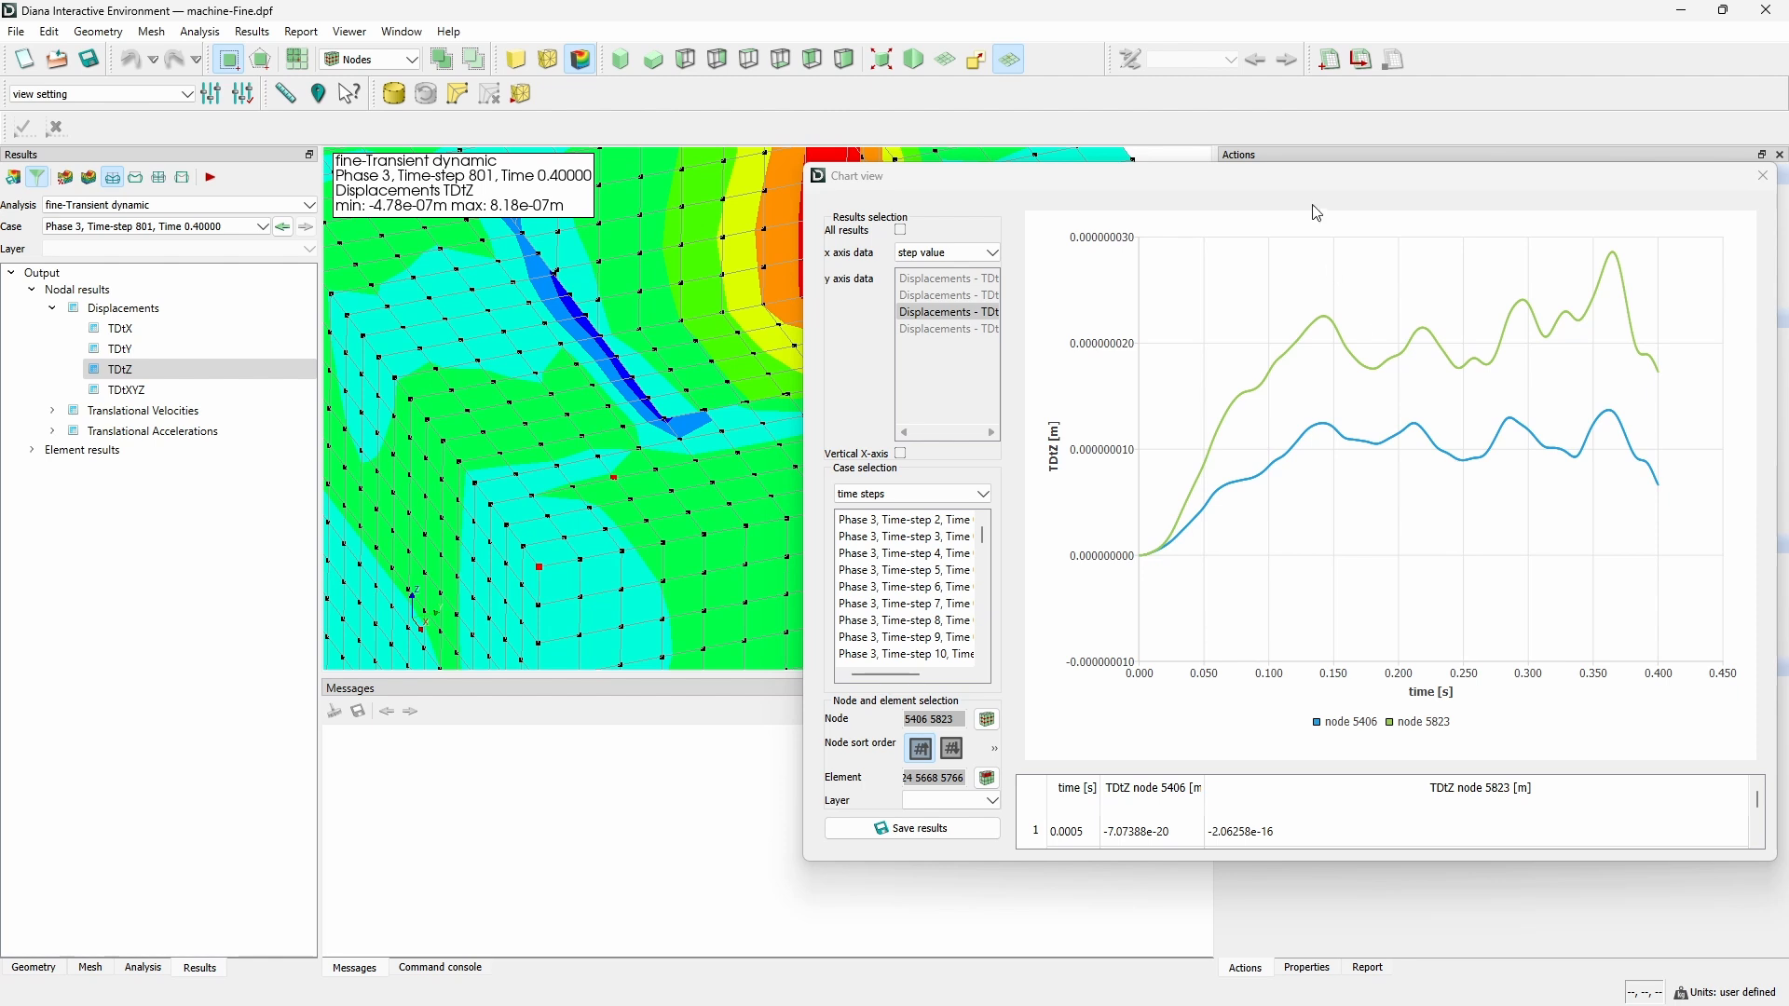
{"action": "left_click_drag", "start_coordinate": [1289, 179], "coordinate": [1294, 232]}
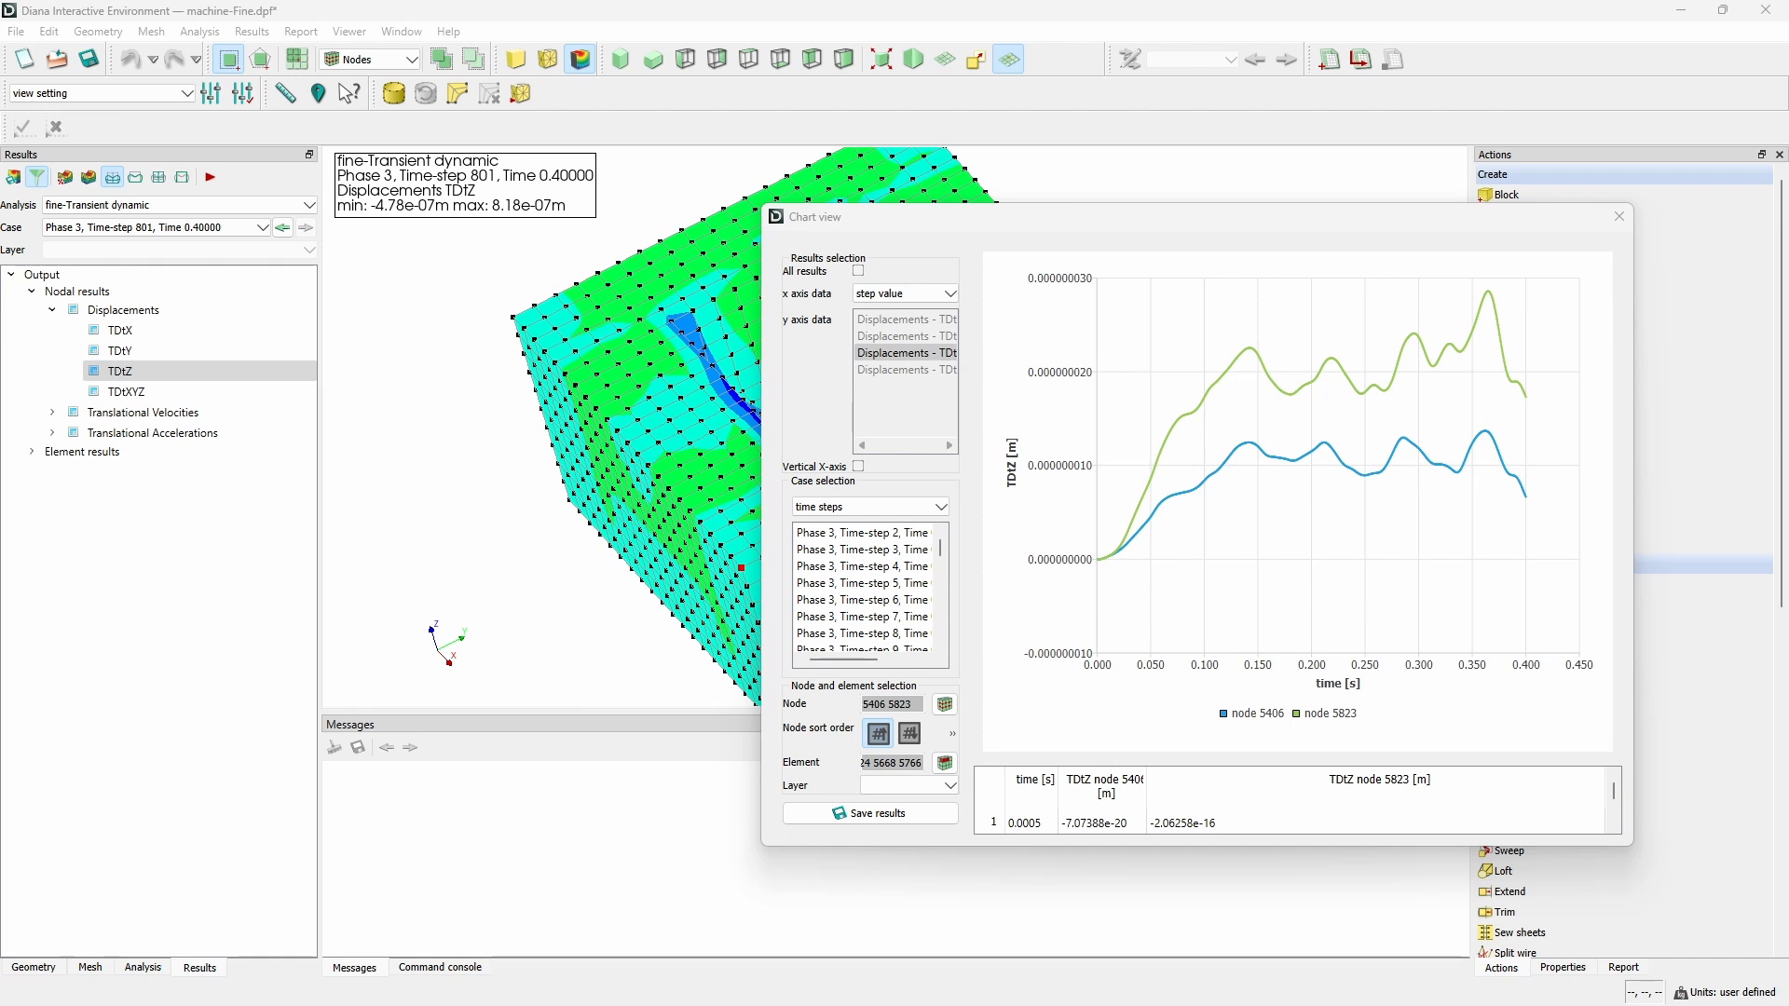
Switch to the web browser and open the Tutorials page of the DIANA website.
{"action": "key", "text": "alt+Tab"}
{"action": "left_click", "coordinate": [562, 477]}
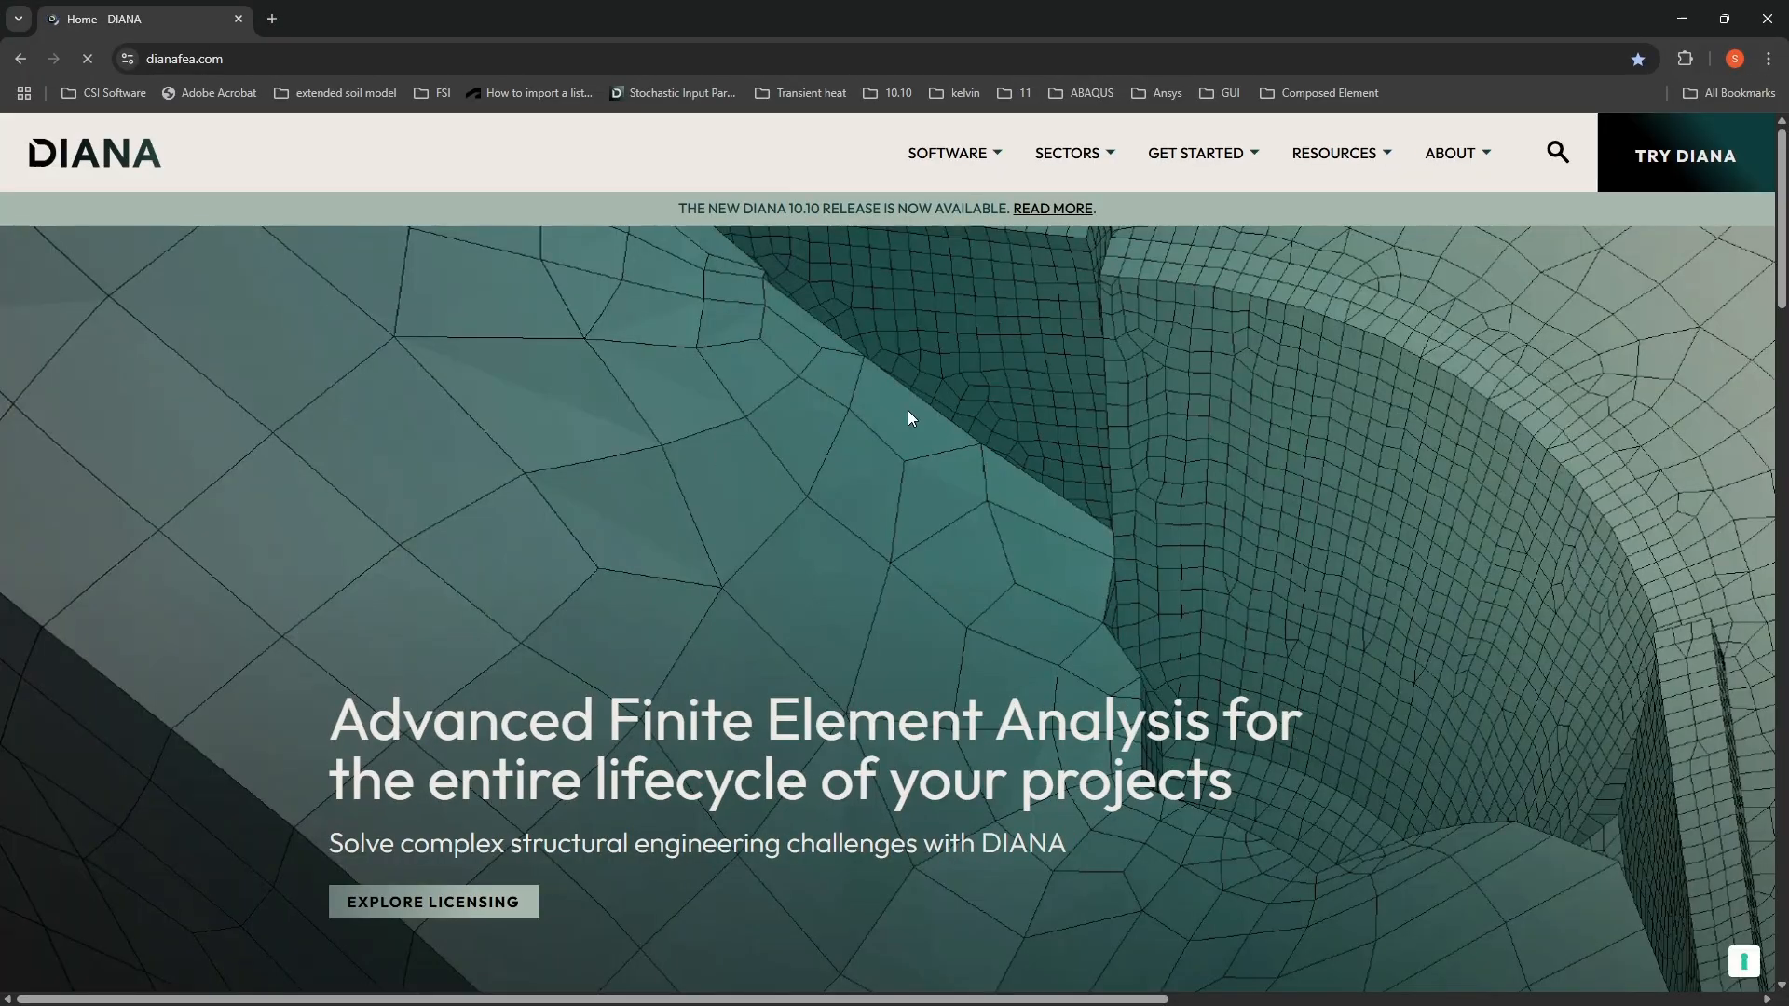
{"action": "mouse_move", "coordinate": [1255, 158]}
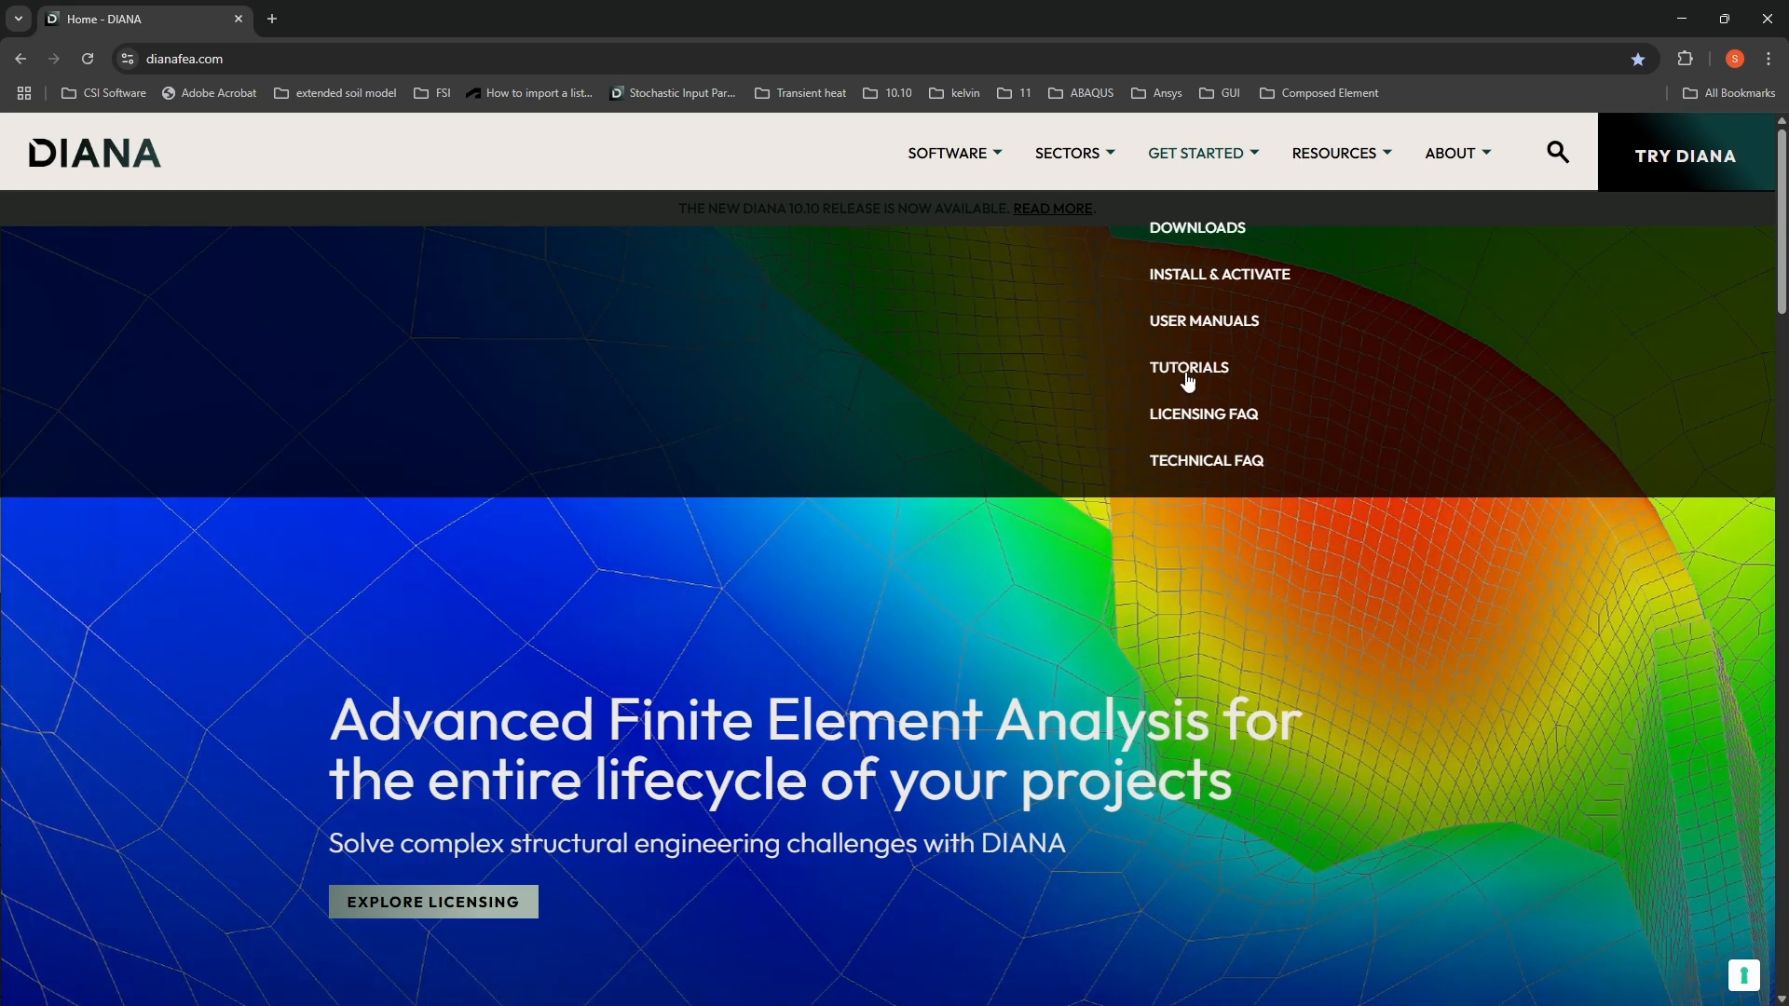
{"action": "left_click", "coordinate": [1188, 373]}
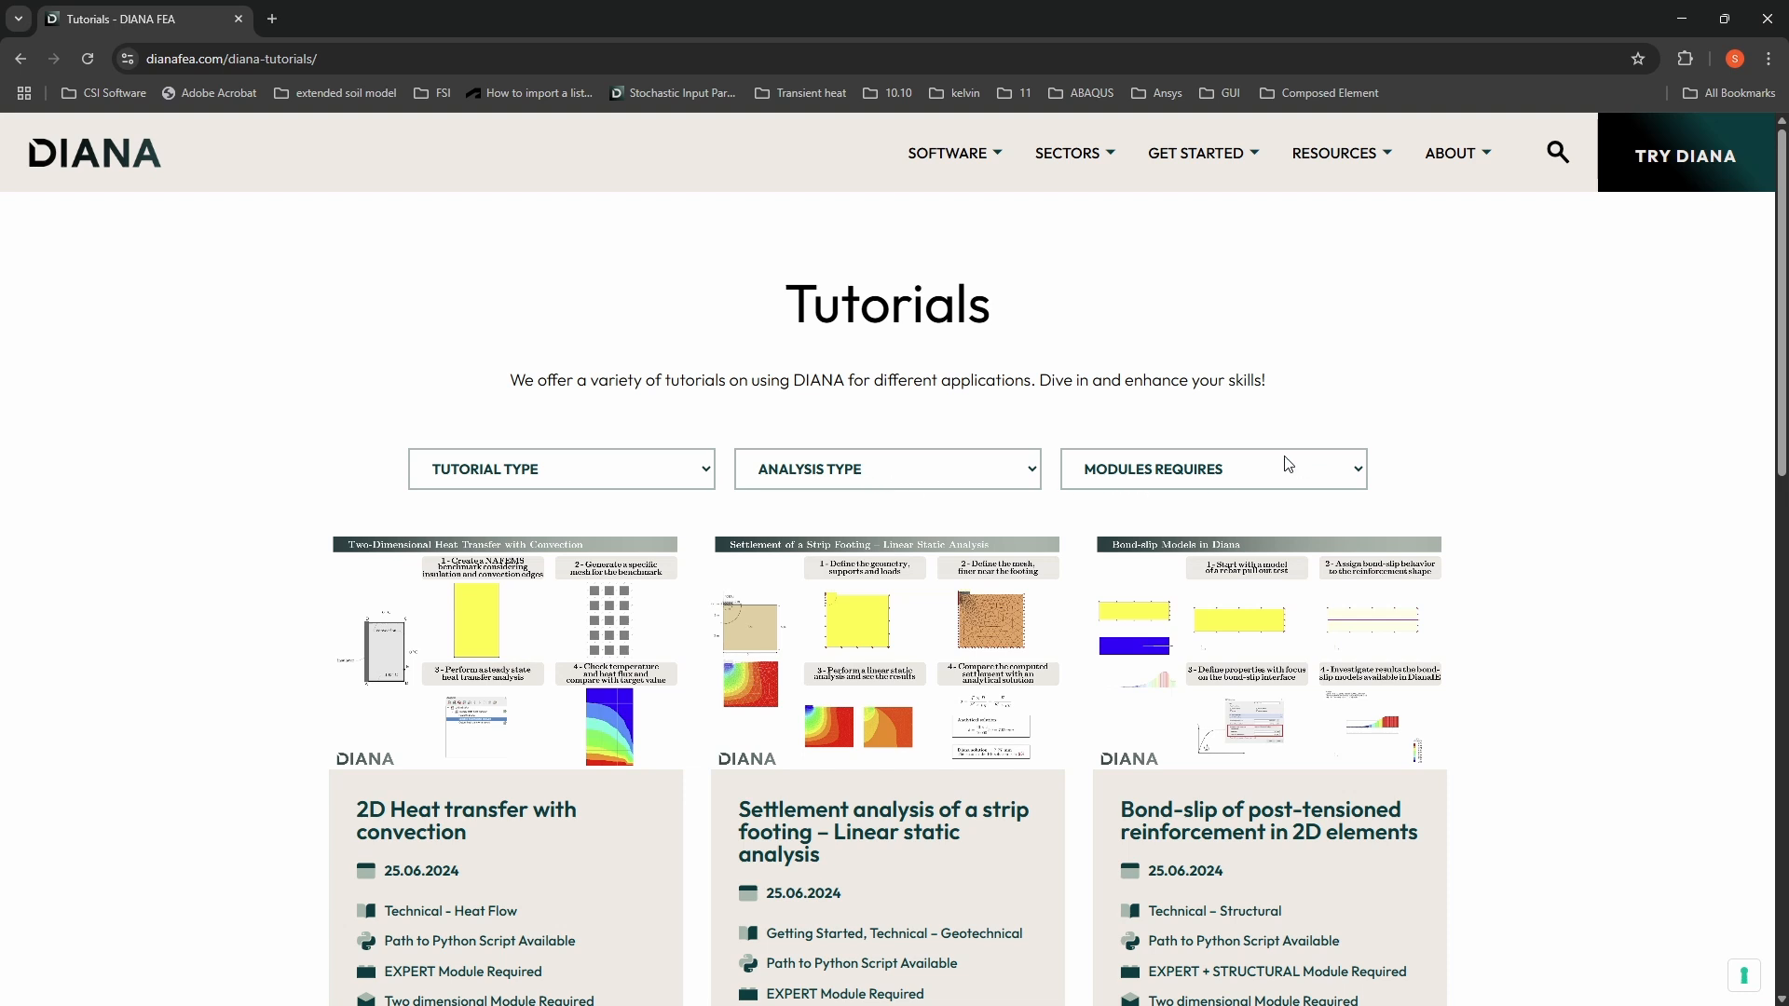
Filter the tutorials by type Technical - Dynamic and analysis type Structural nonlinear, and locate "Transient dynamic analysis of a machine foundation".
{"action": "left_click", "coordinate": [706, 477]}
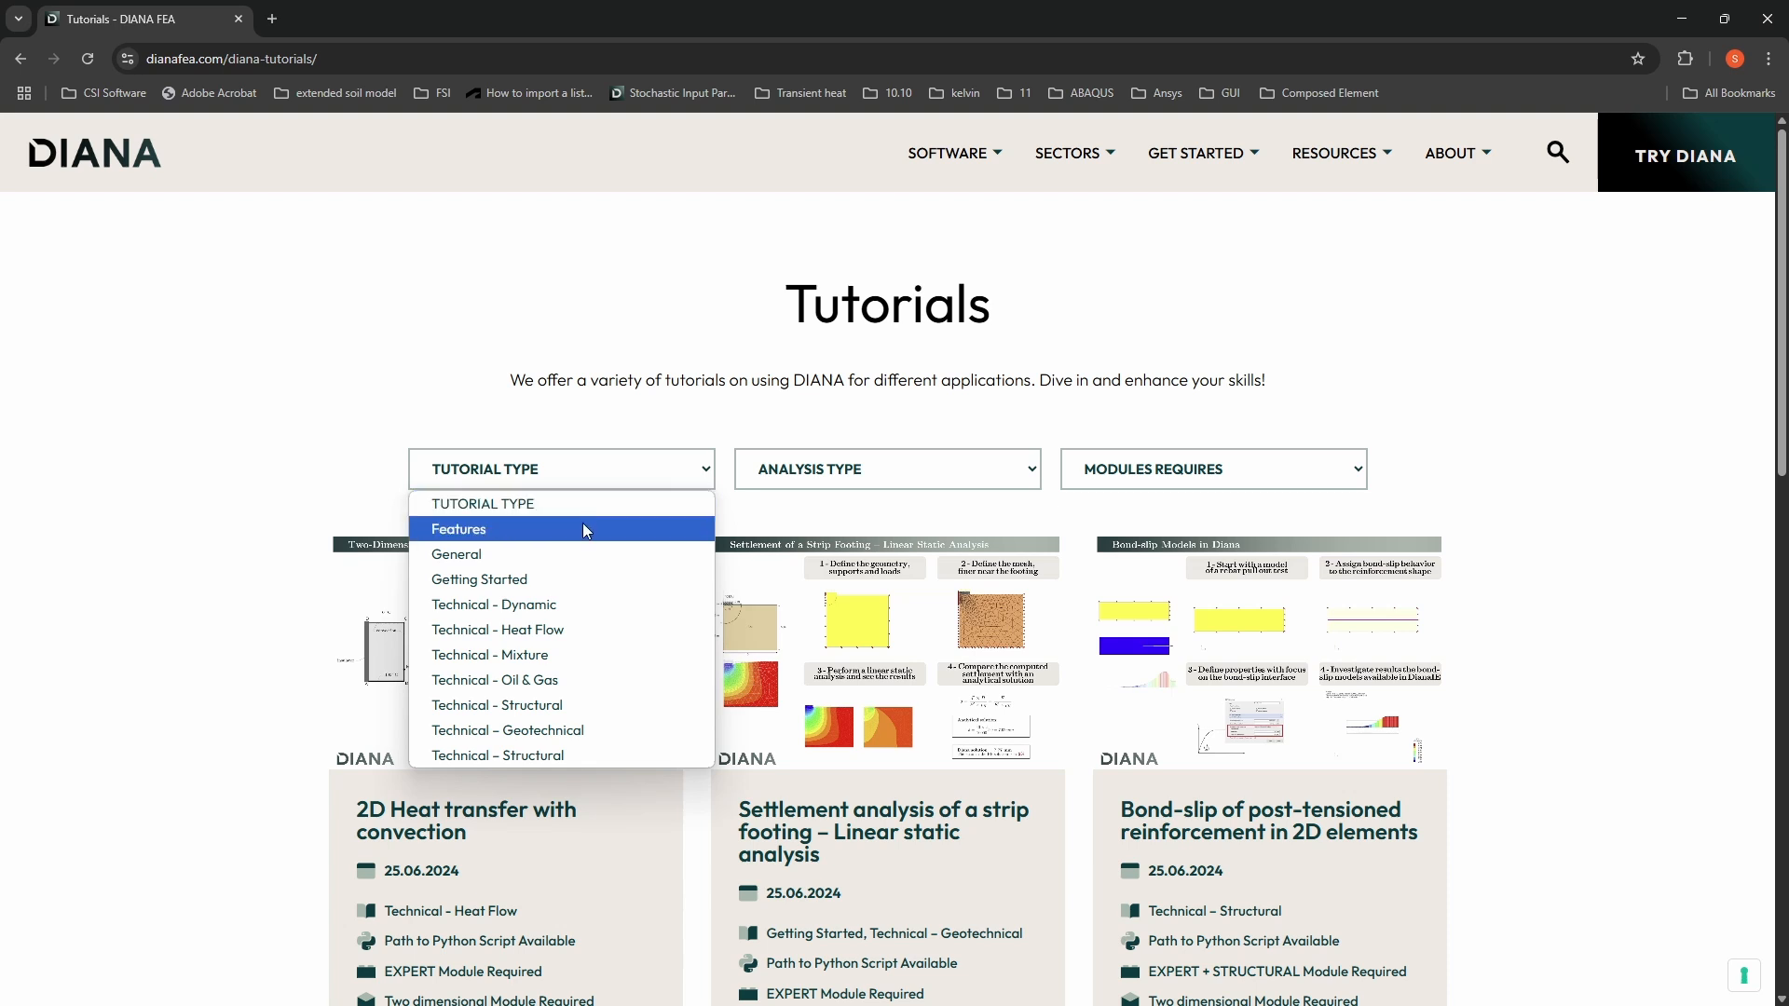
{"action": "left_click", "coordinate": [552, 607]}
{"action": "left_click", "coordinate": [925, 472]}
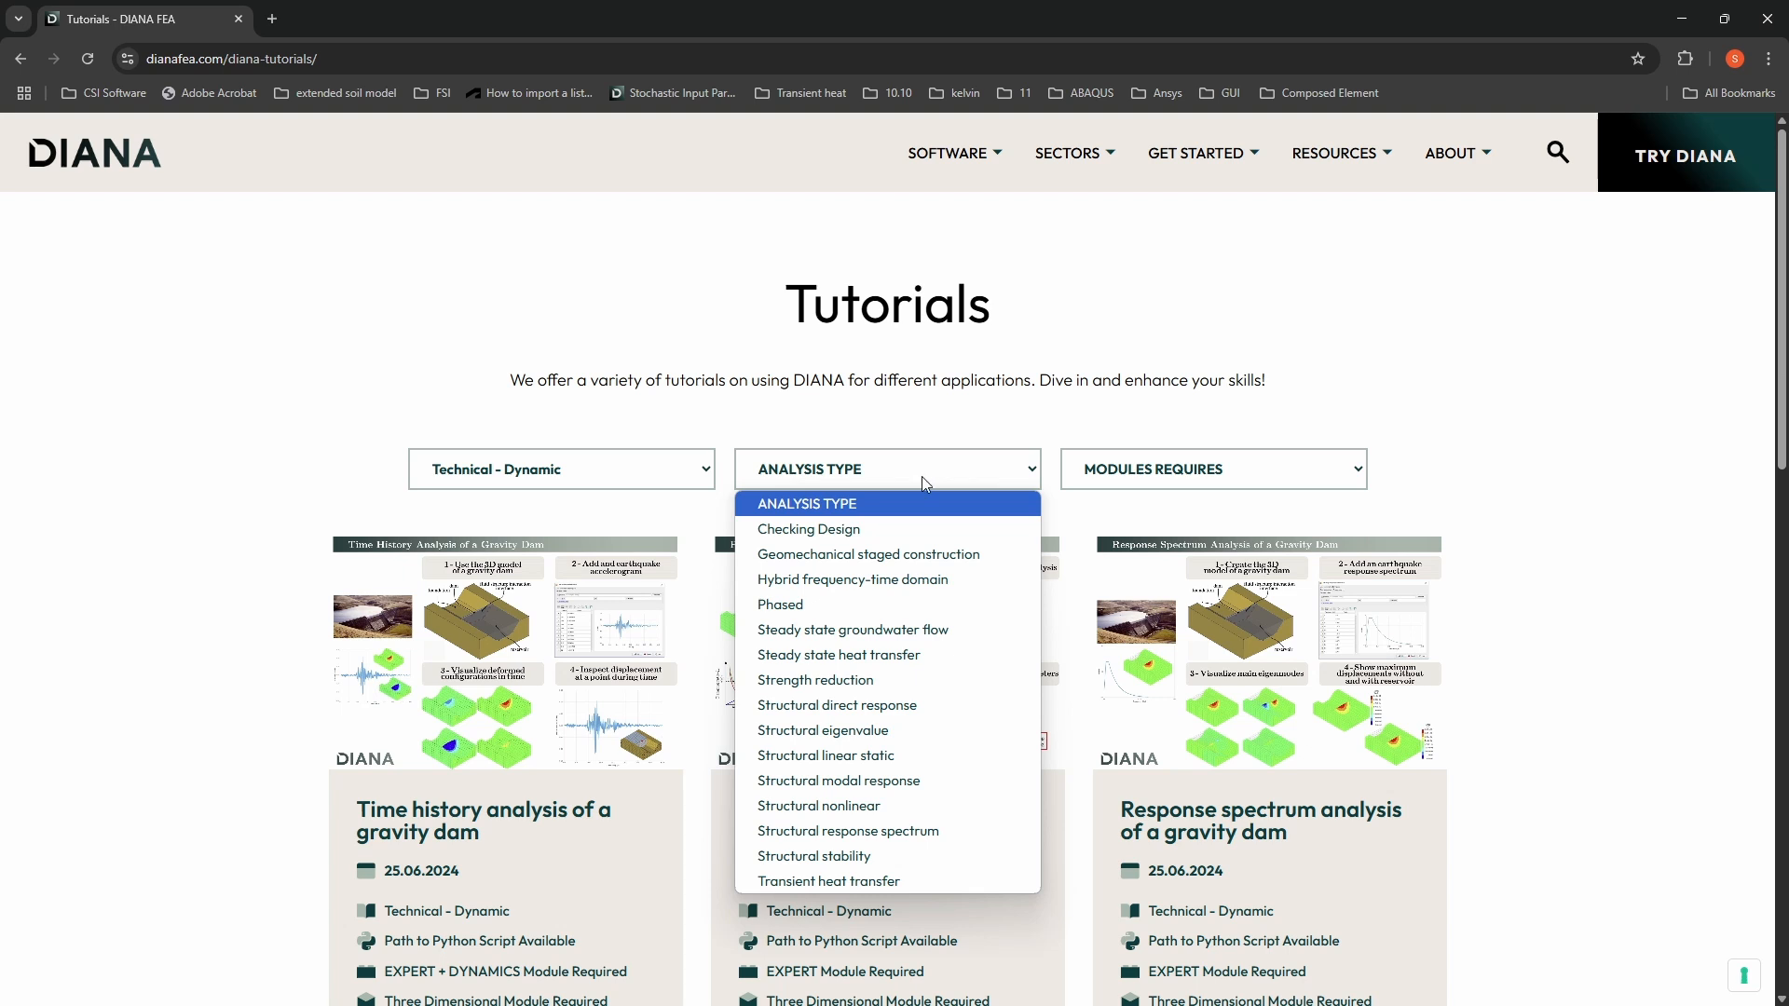
{"action": "left_click", "coordinate": [863, 805]}
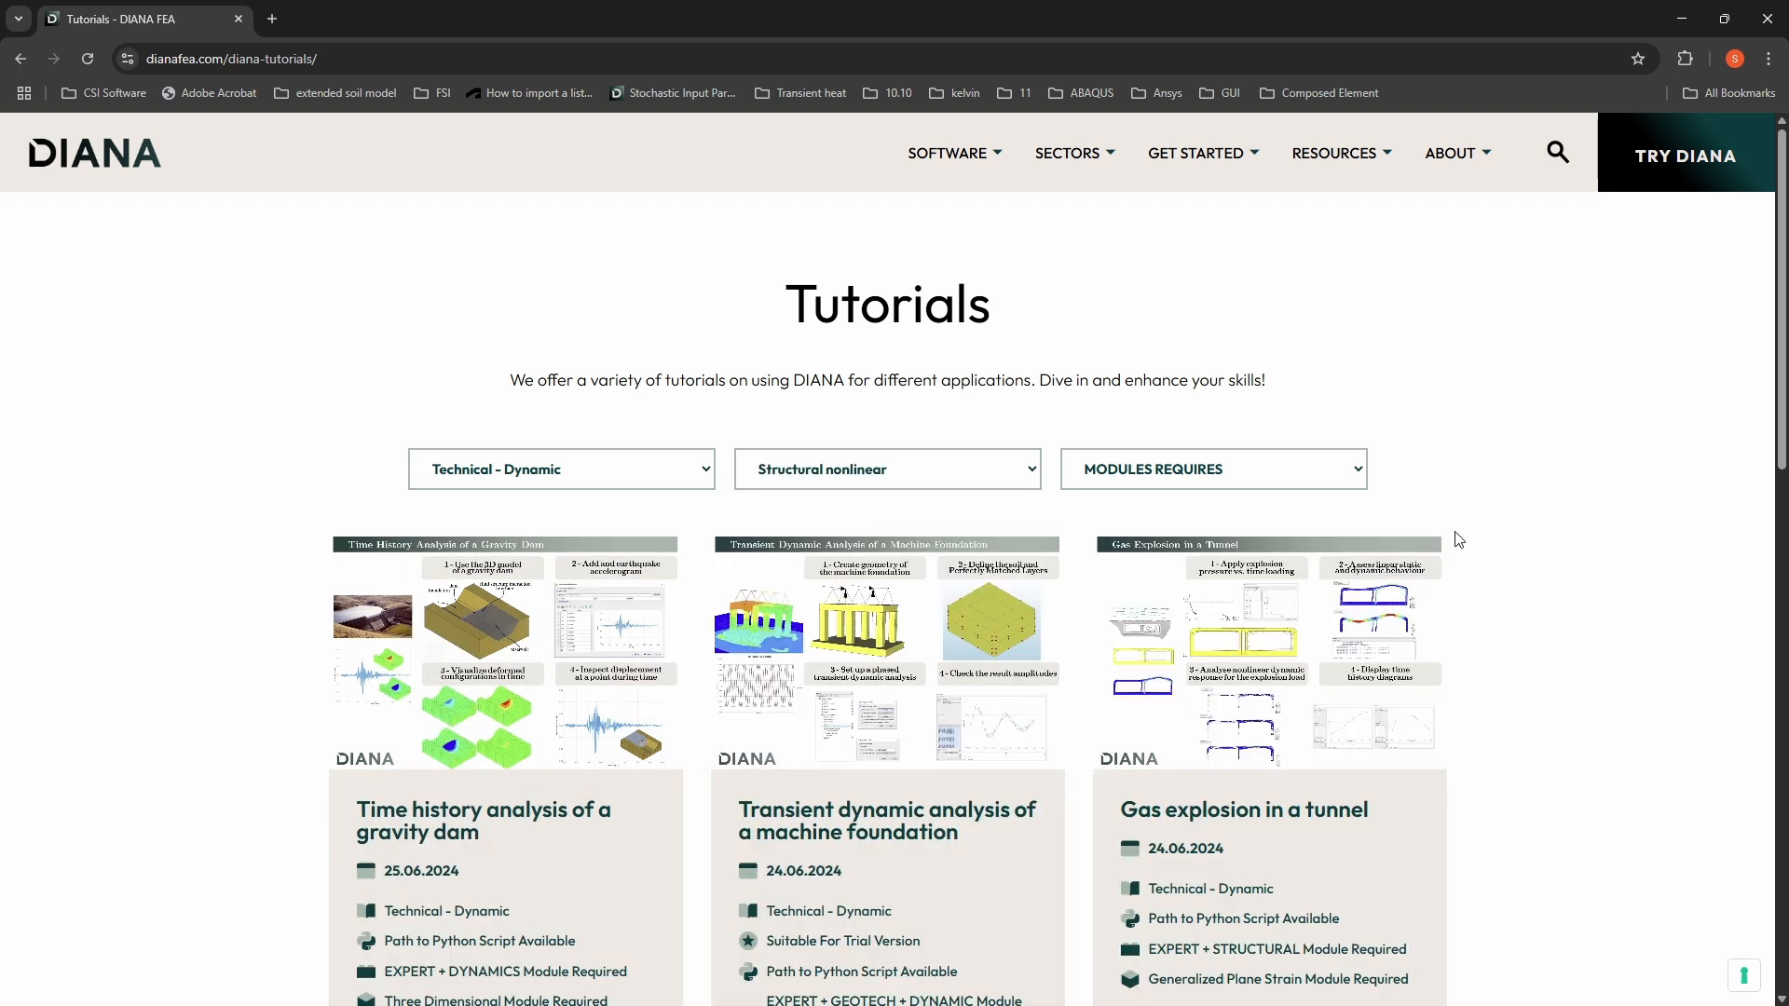
{"action": "scroll", "coordinate": [1449, 522], "scroll_direction": "down", "scroll_amount": 3}
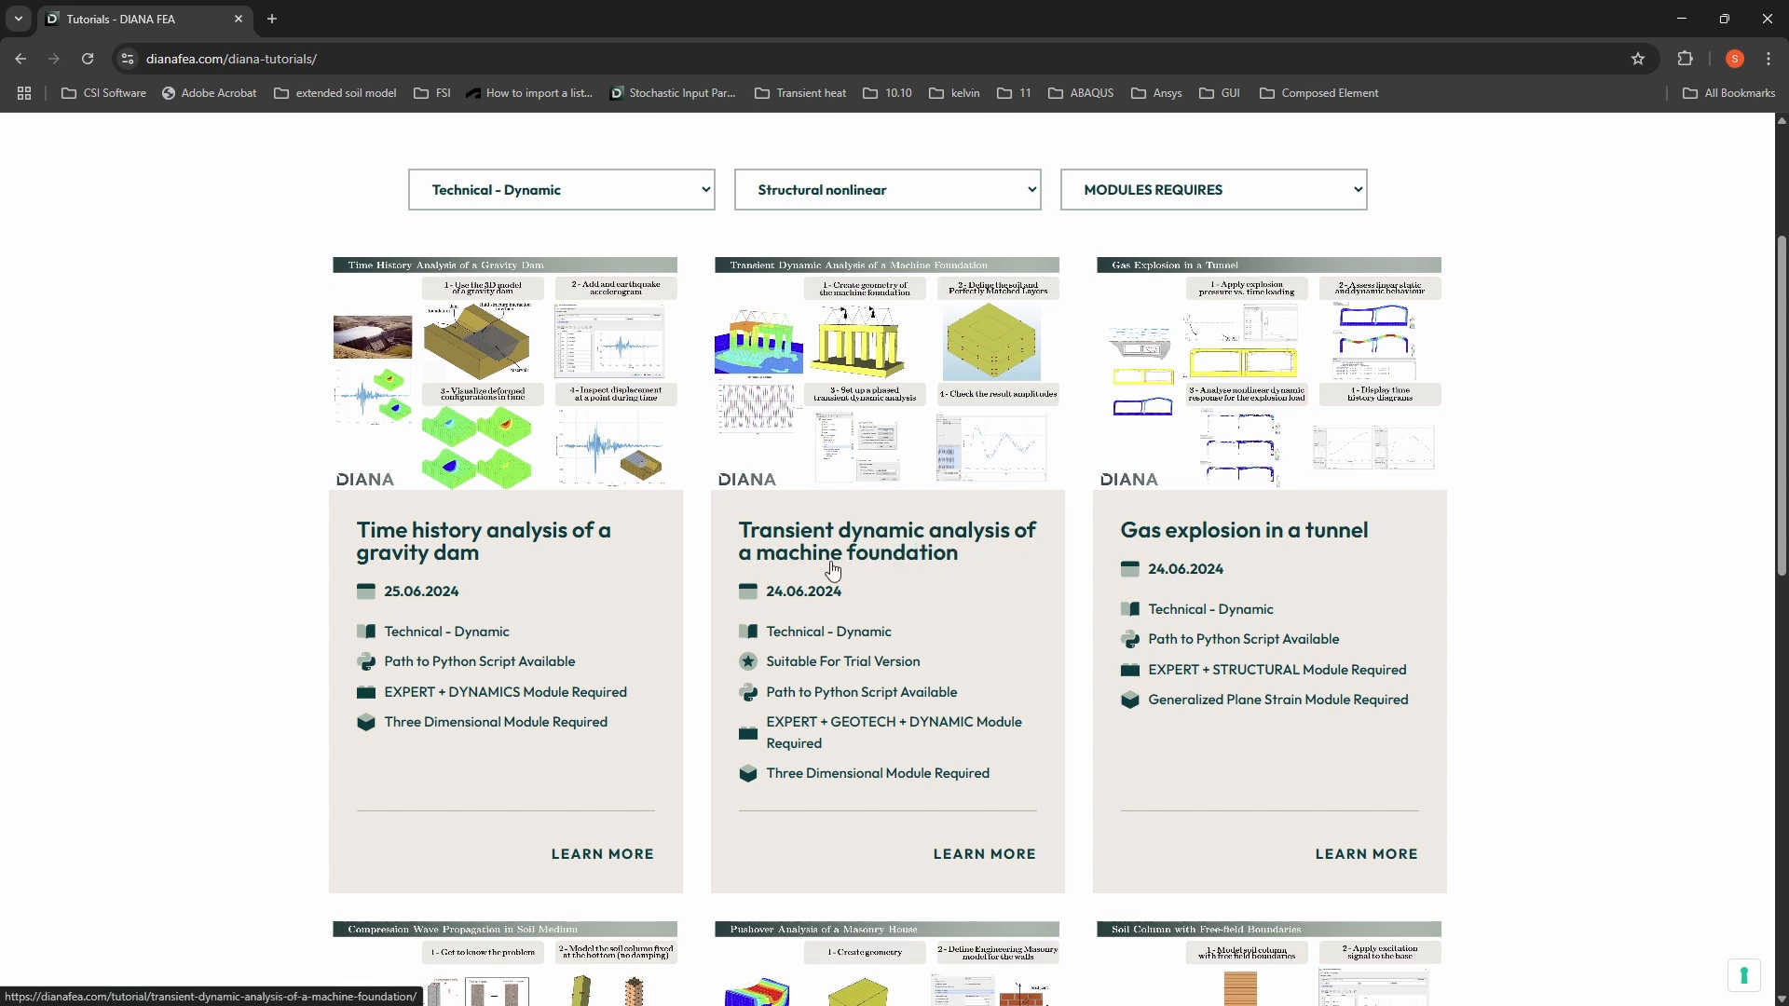
{"action": "scroll", "coordinate": [955, 587], "scroll_direction": "up", "scroll_amount": 2}
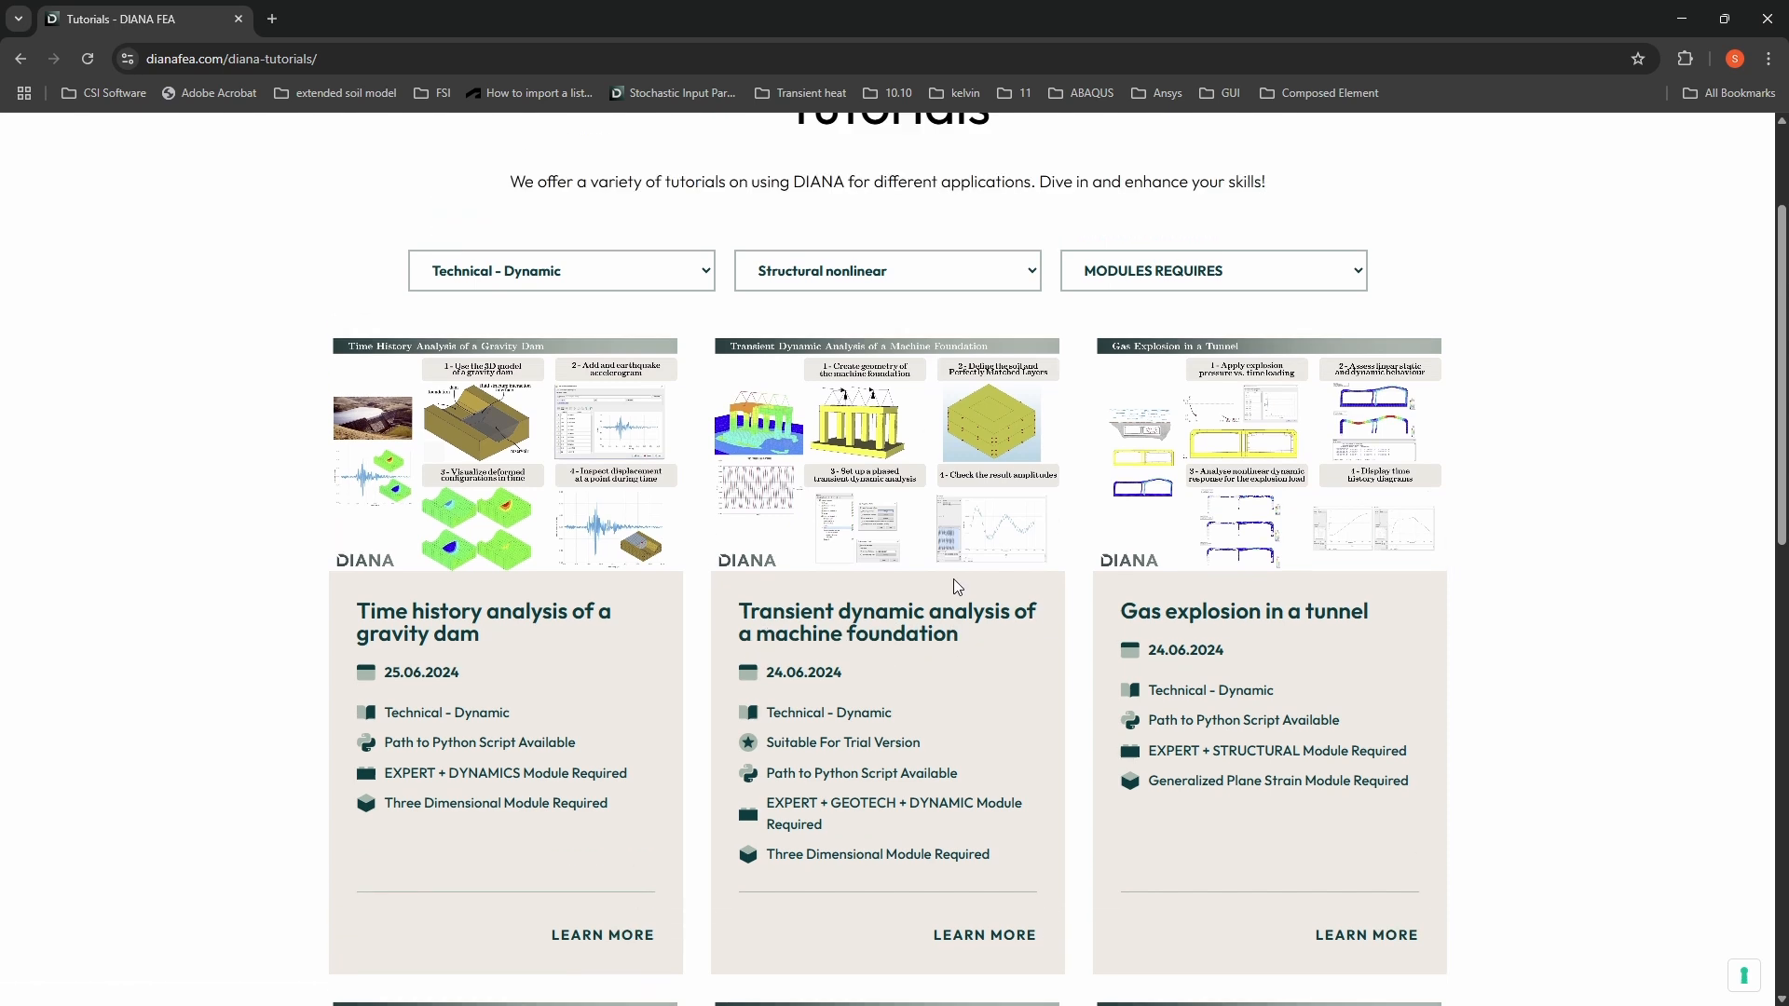